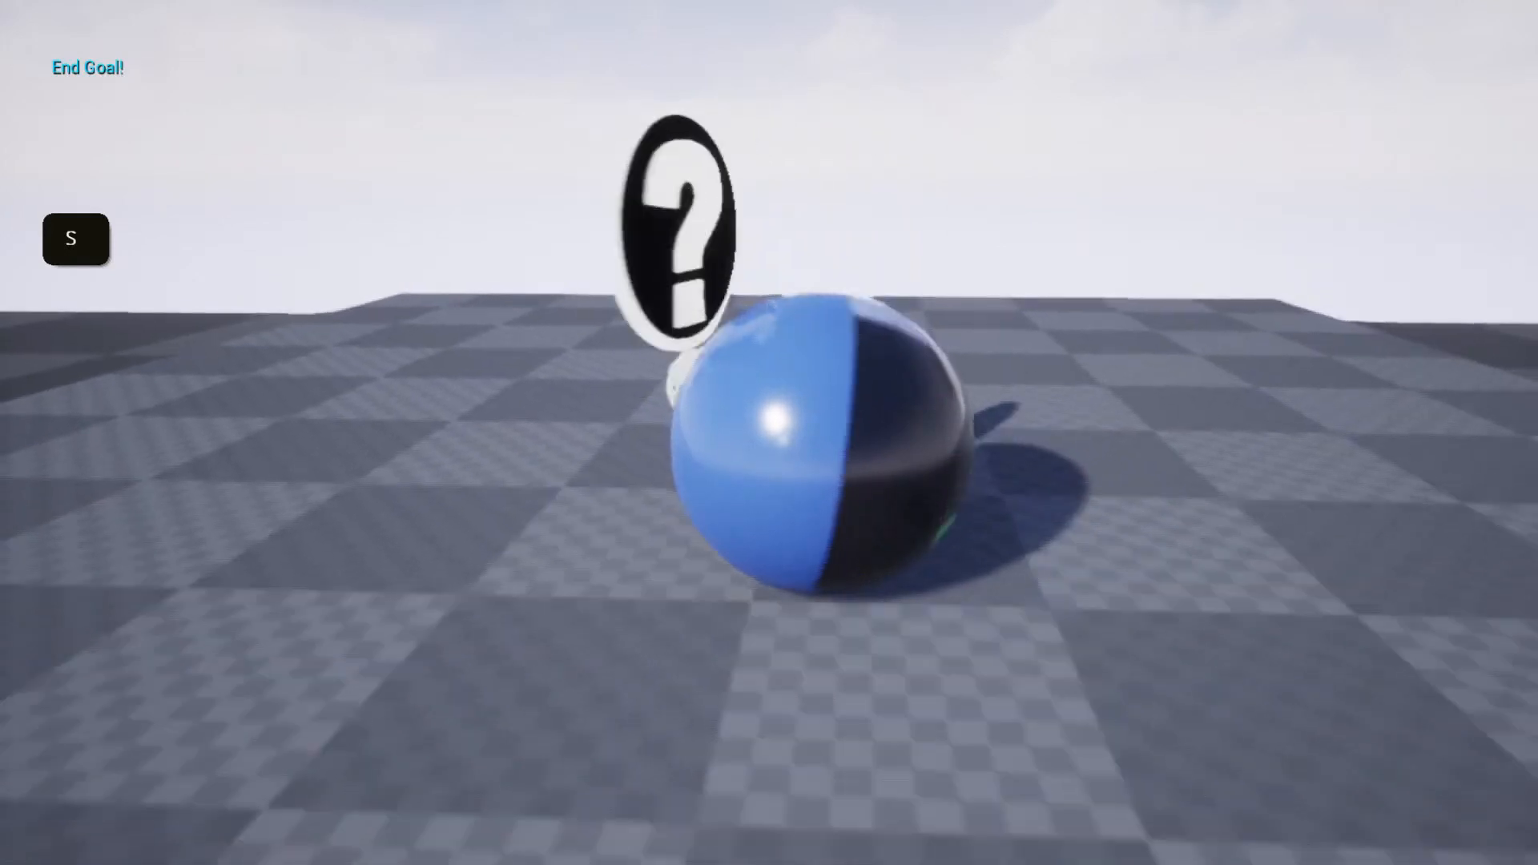
- Play the level and roll the ball around to try out the interactable objects
key(w)
key(a)
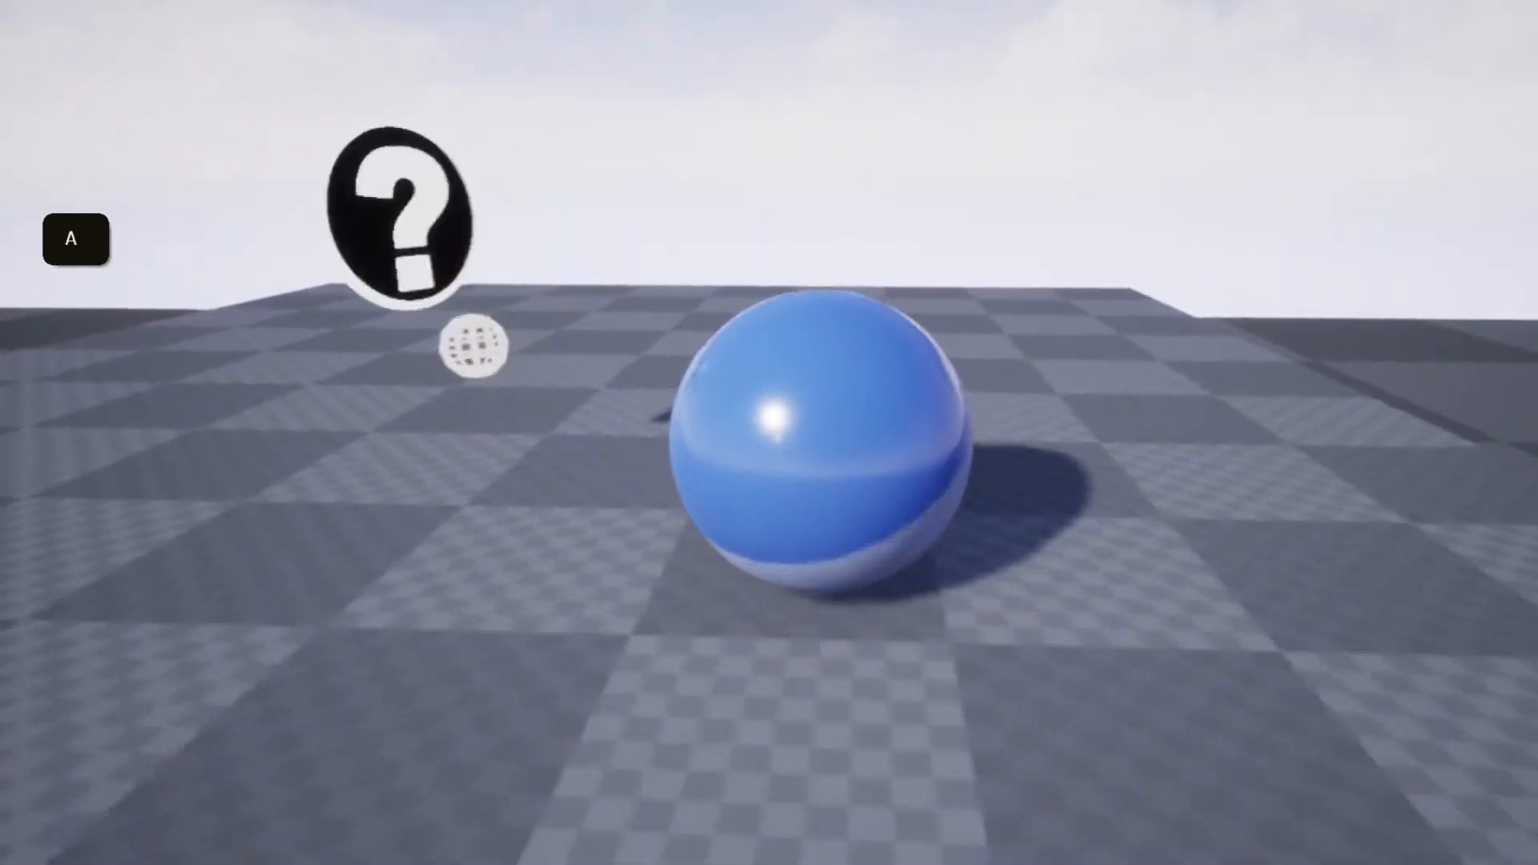
key(s)
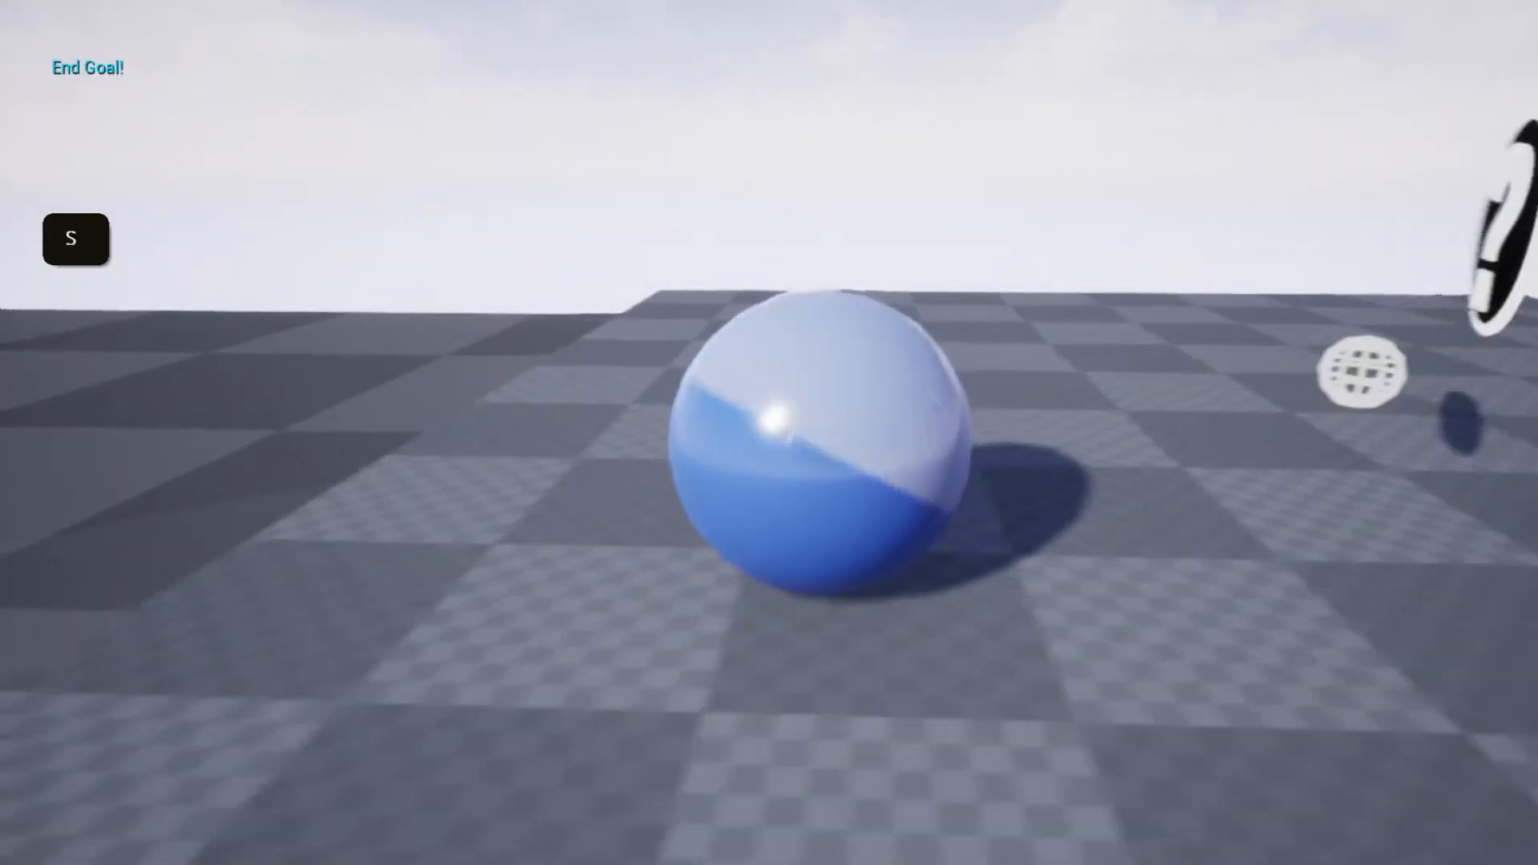
key(d)
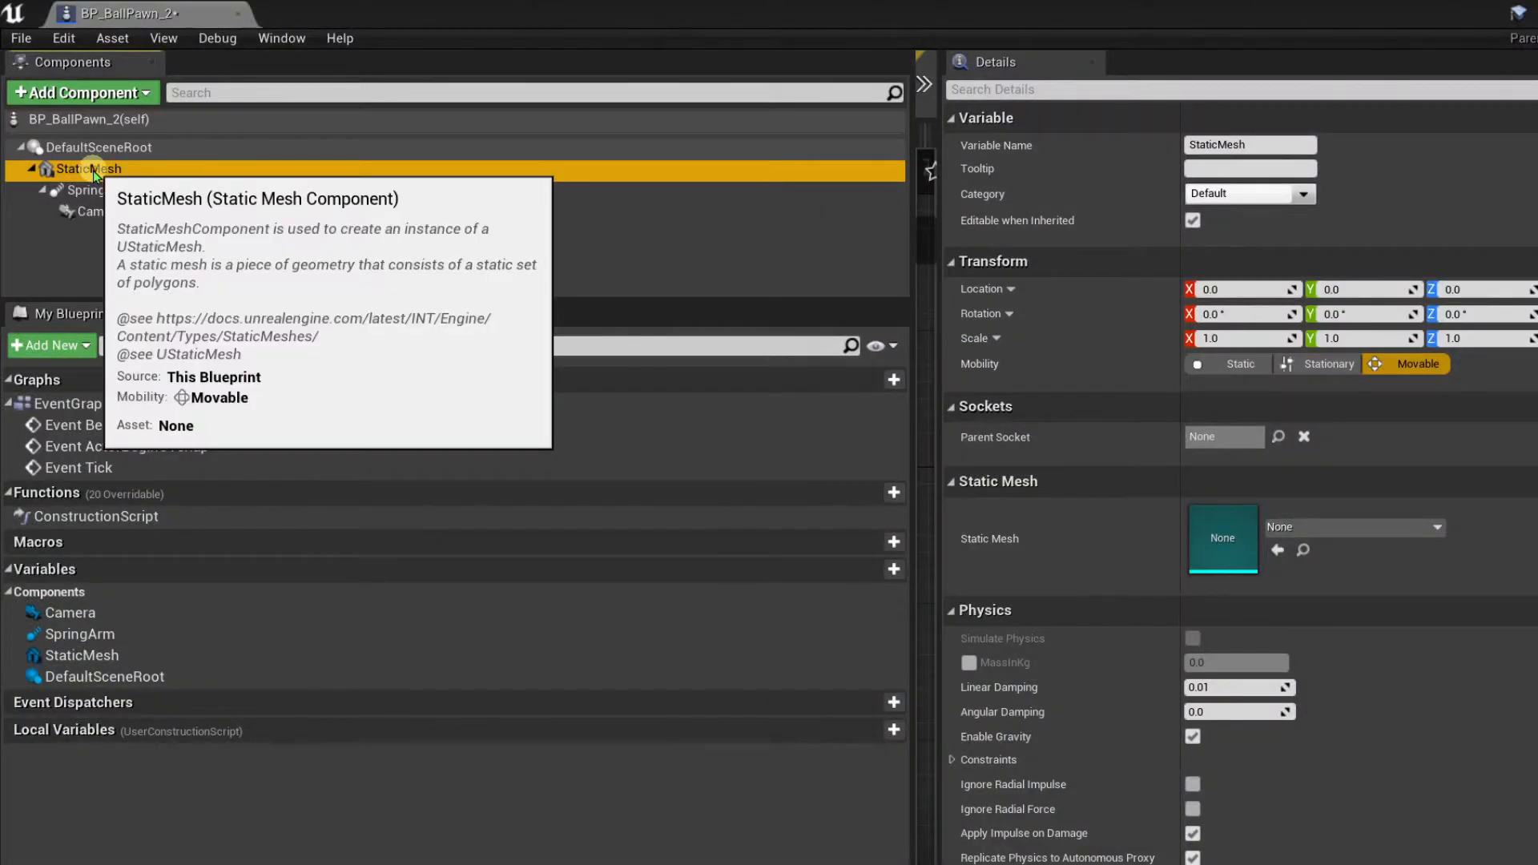
- Move the StaticMesh component onto DefaultSceneRoot in BP_BallPawn_2 to make it the root
drag(93, 171, 88, 154)
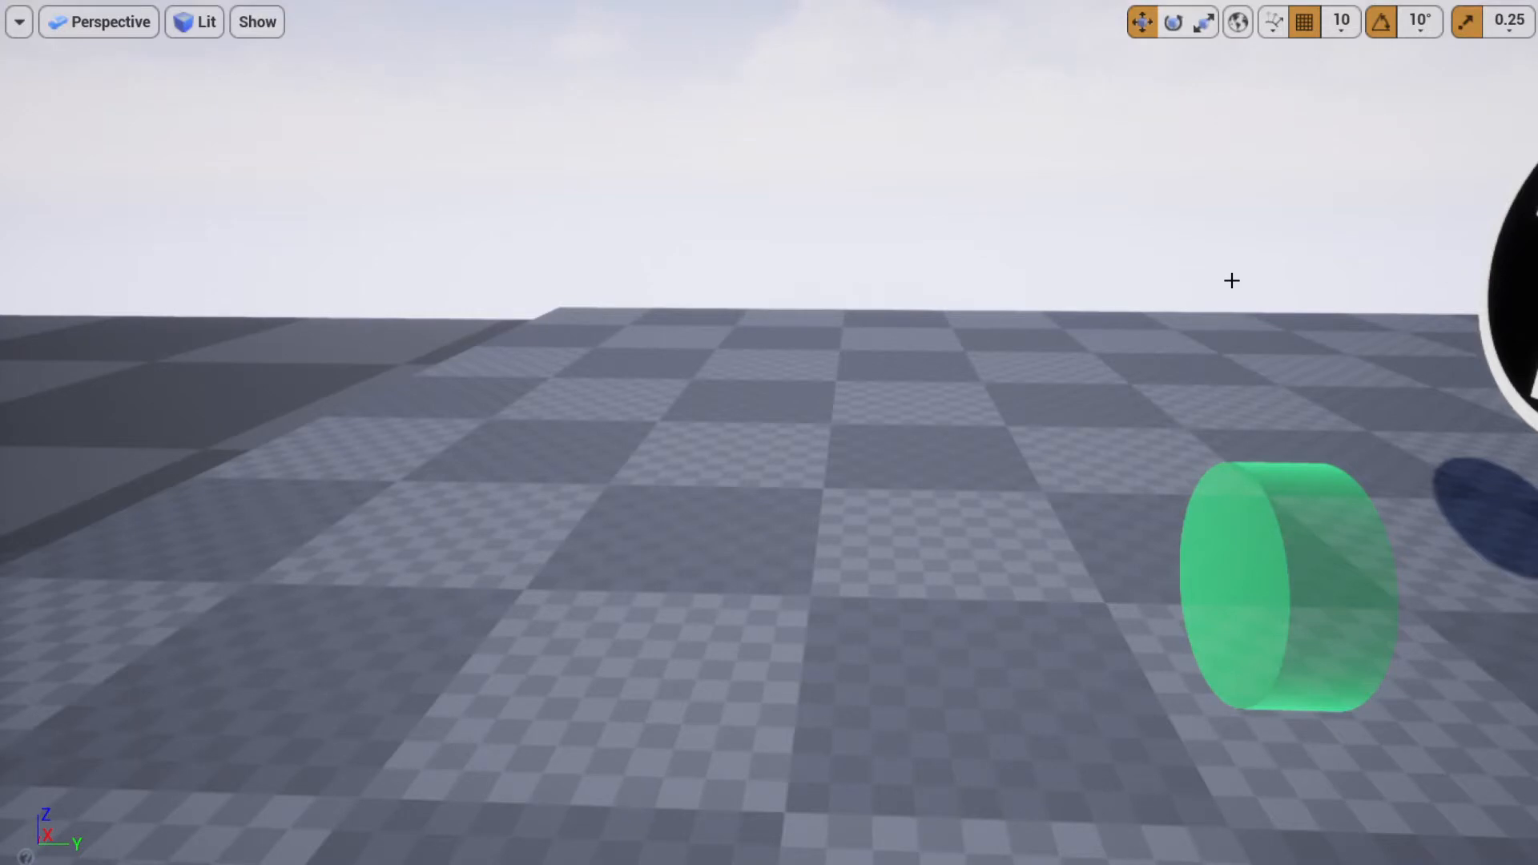
- Exit the full-screen viewport and review the actors placed in Level1
key(F11)
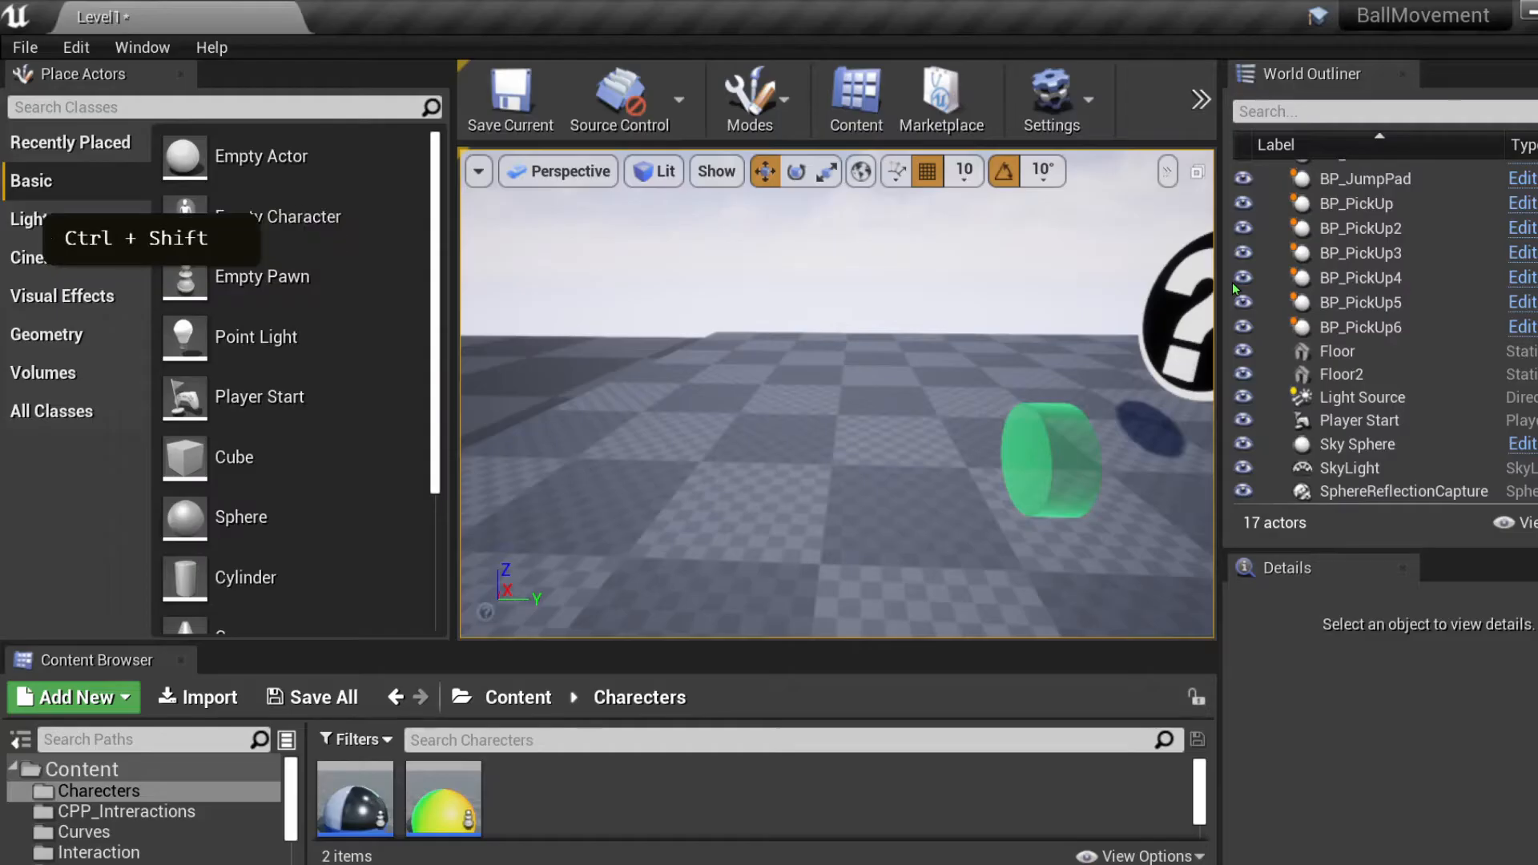
key(ctrl+alt+shift)
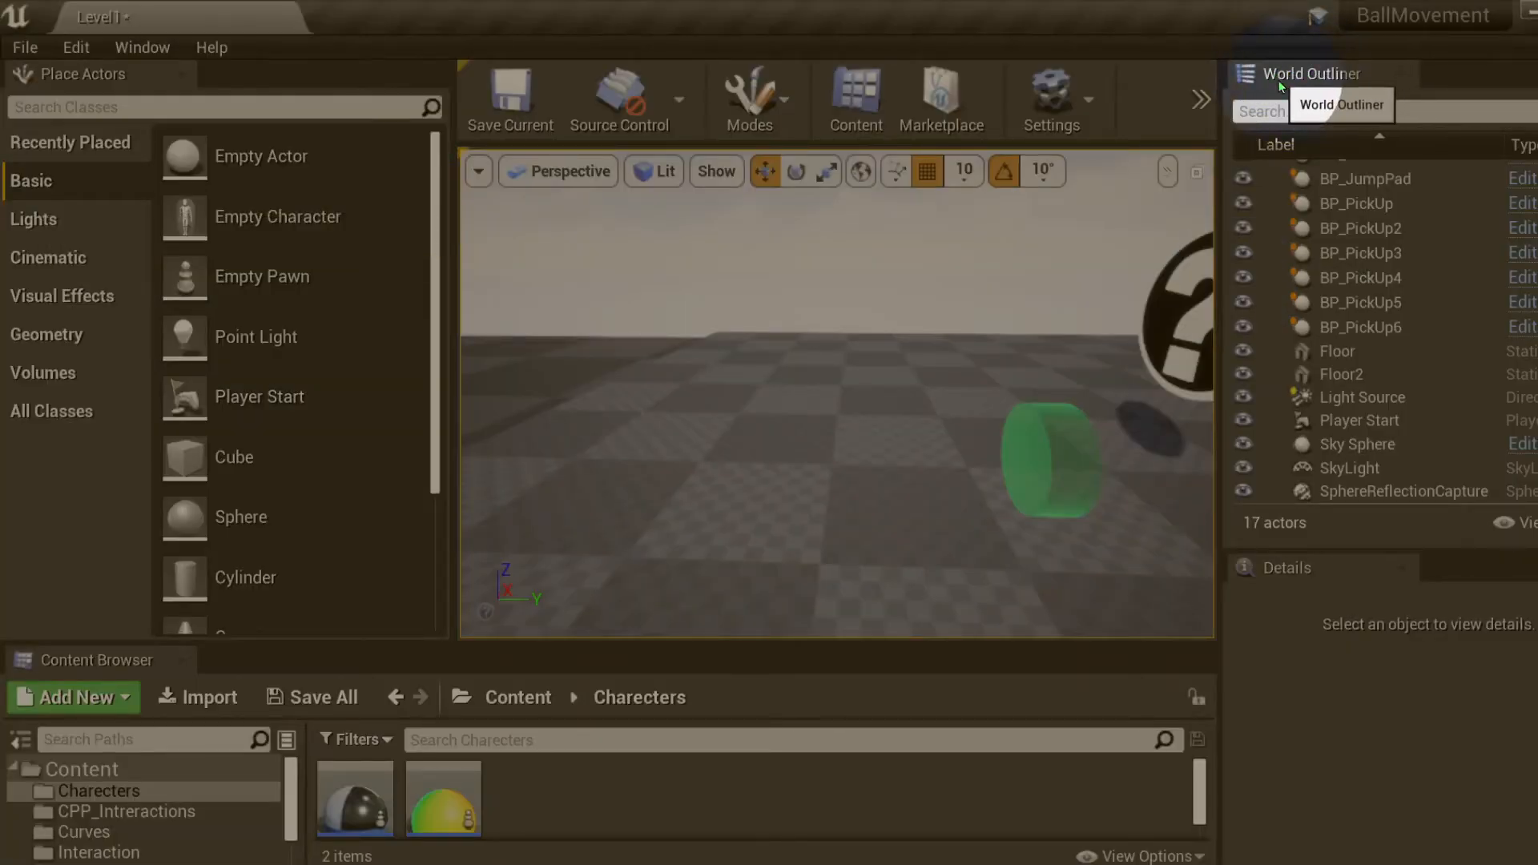
scroll(1362, 353, up, 3)
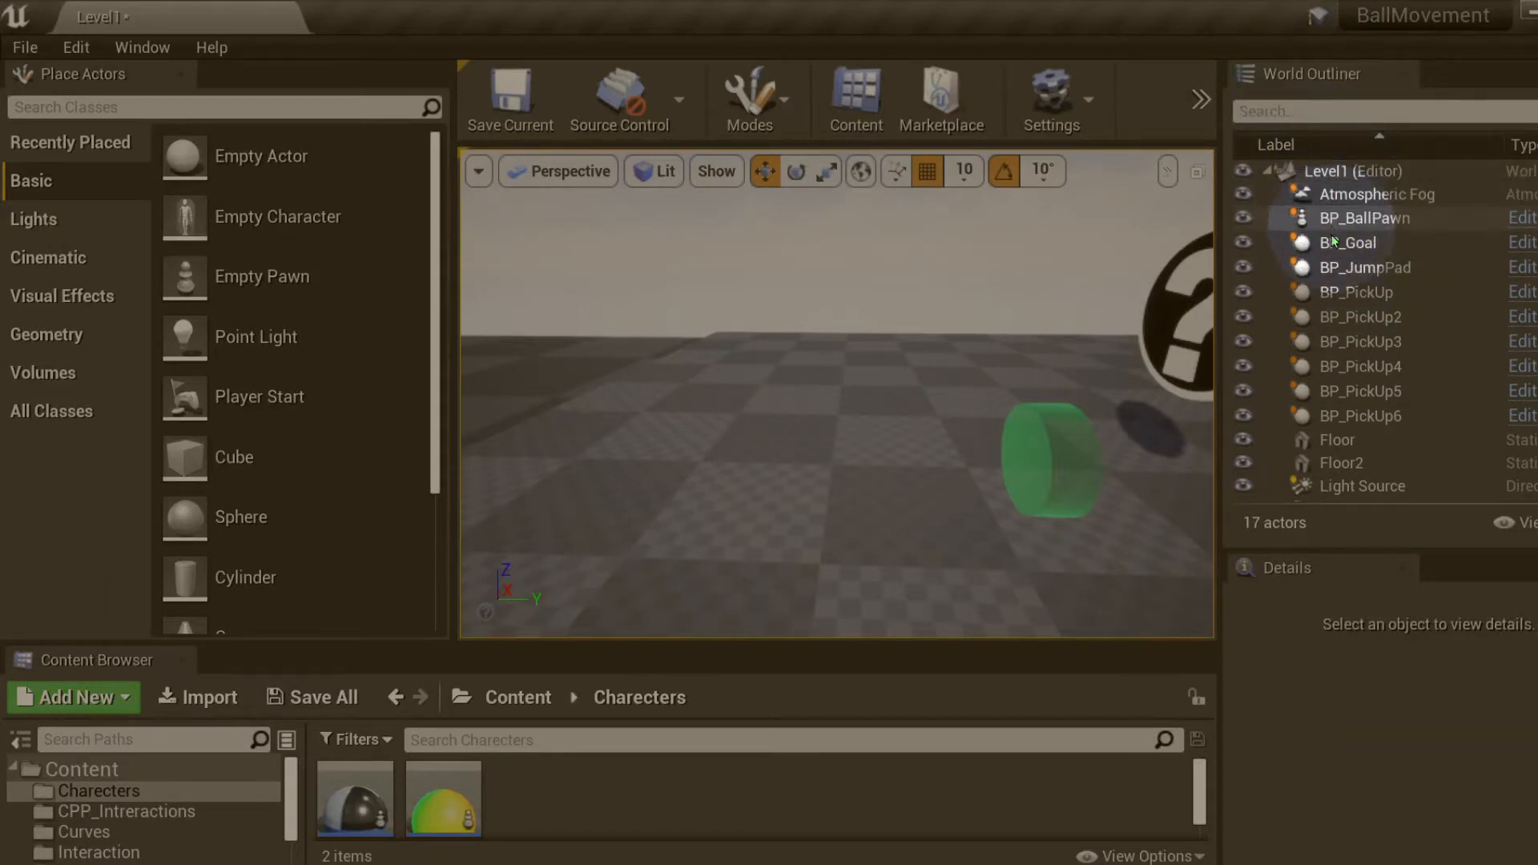
scroll(1333, 276, down, 2)
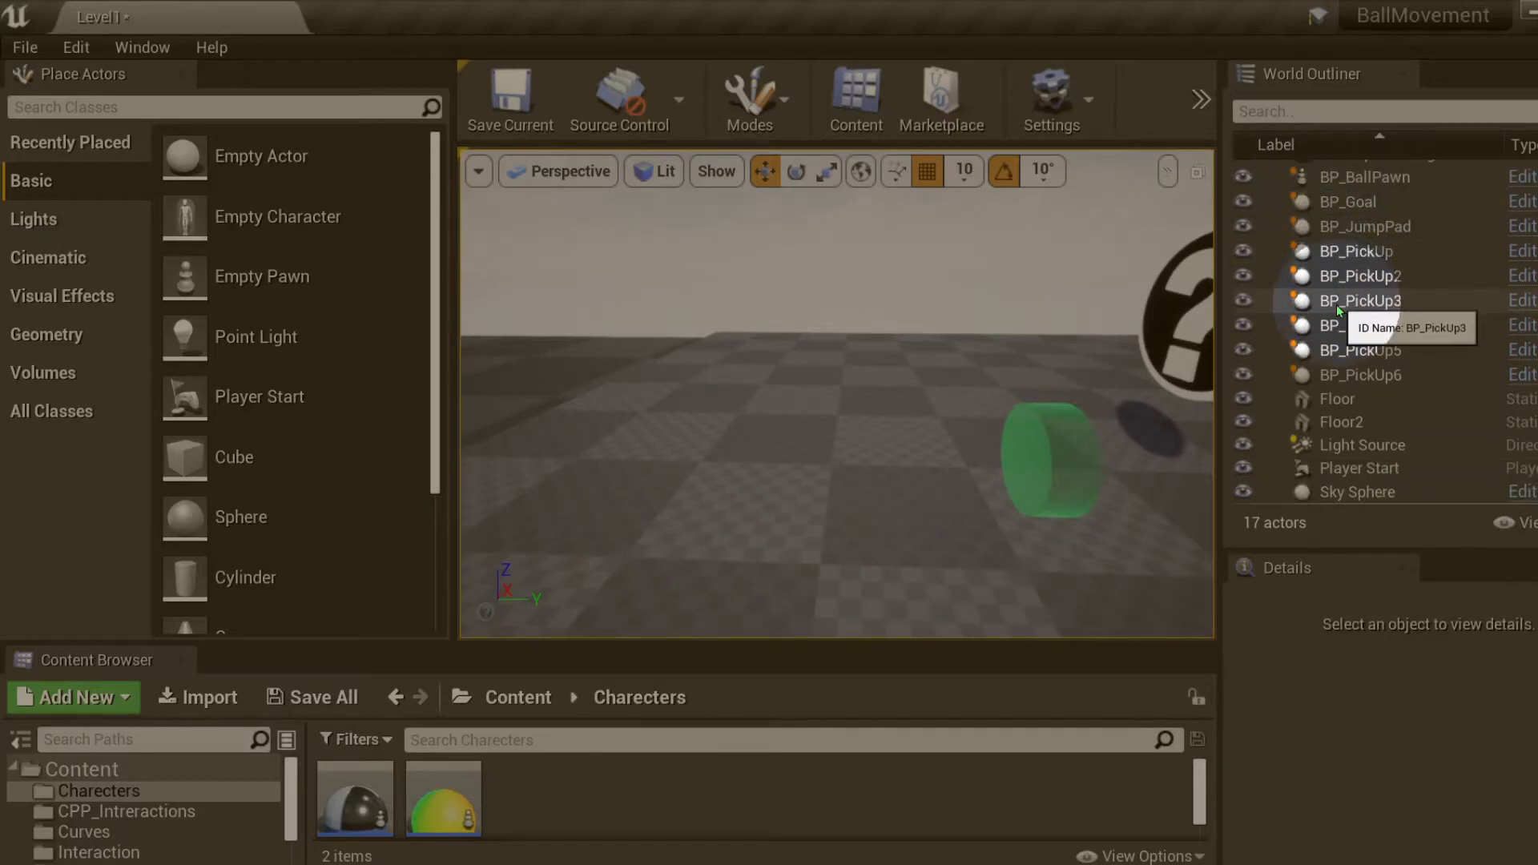
key(ctrl+shift)
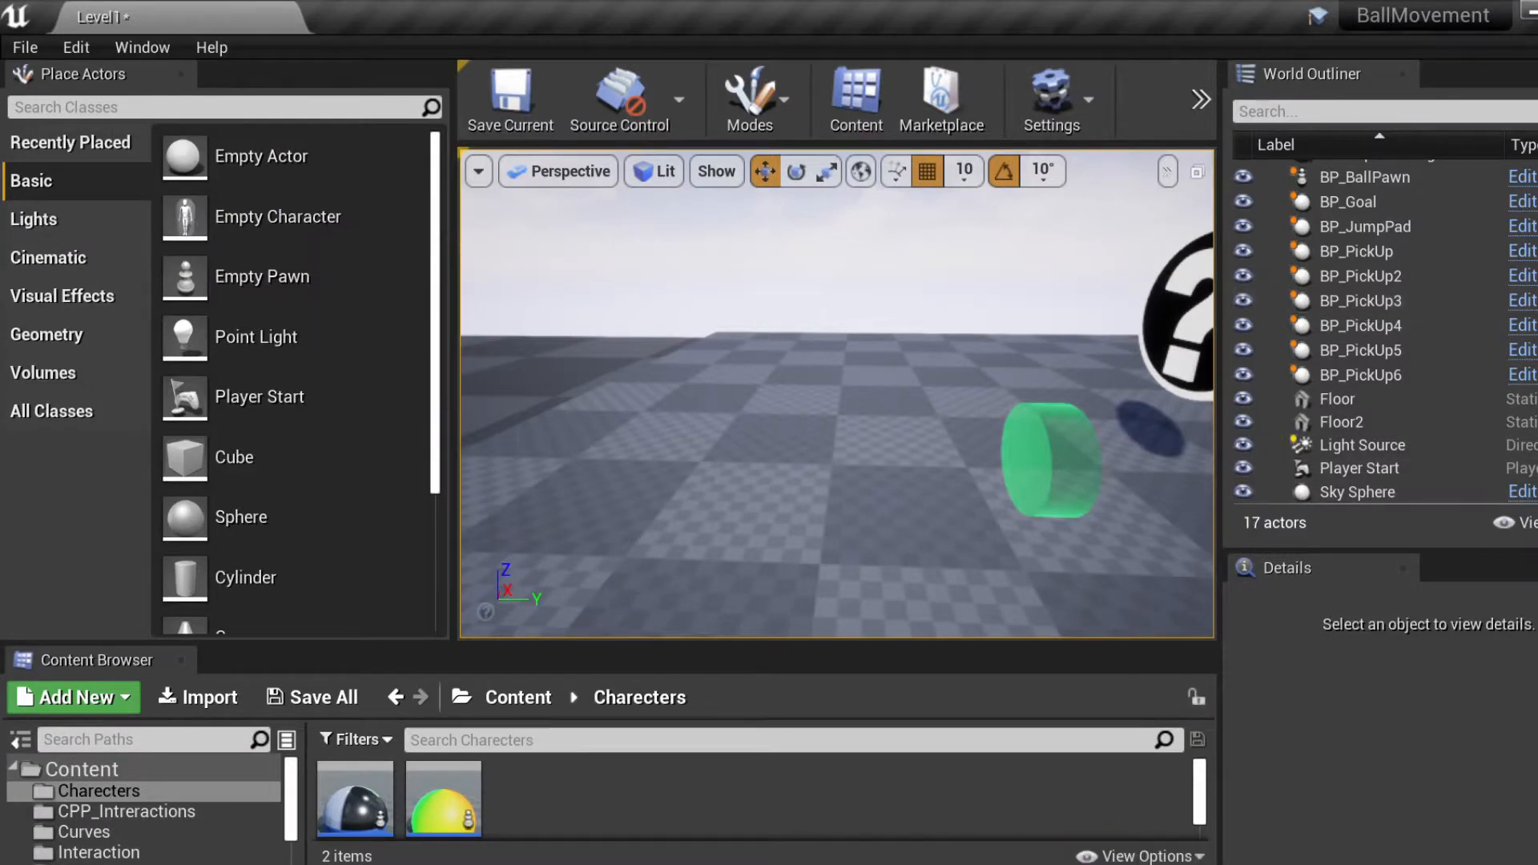
- Switch to the Interaction System diagram, draw an arrow between the two Actor boxes and handwrite "TALK TO EACH OTHER" beneath it
click(1050, 814)
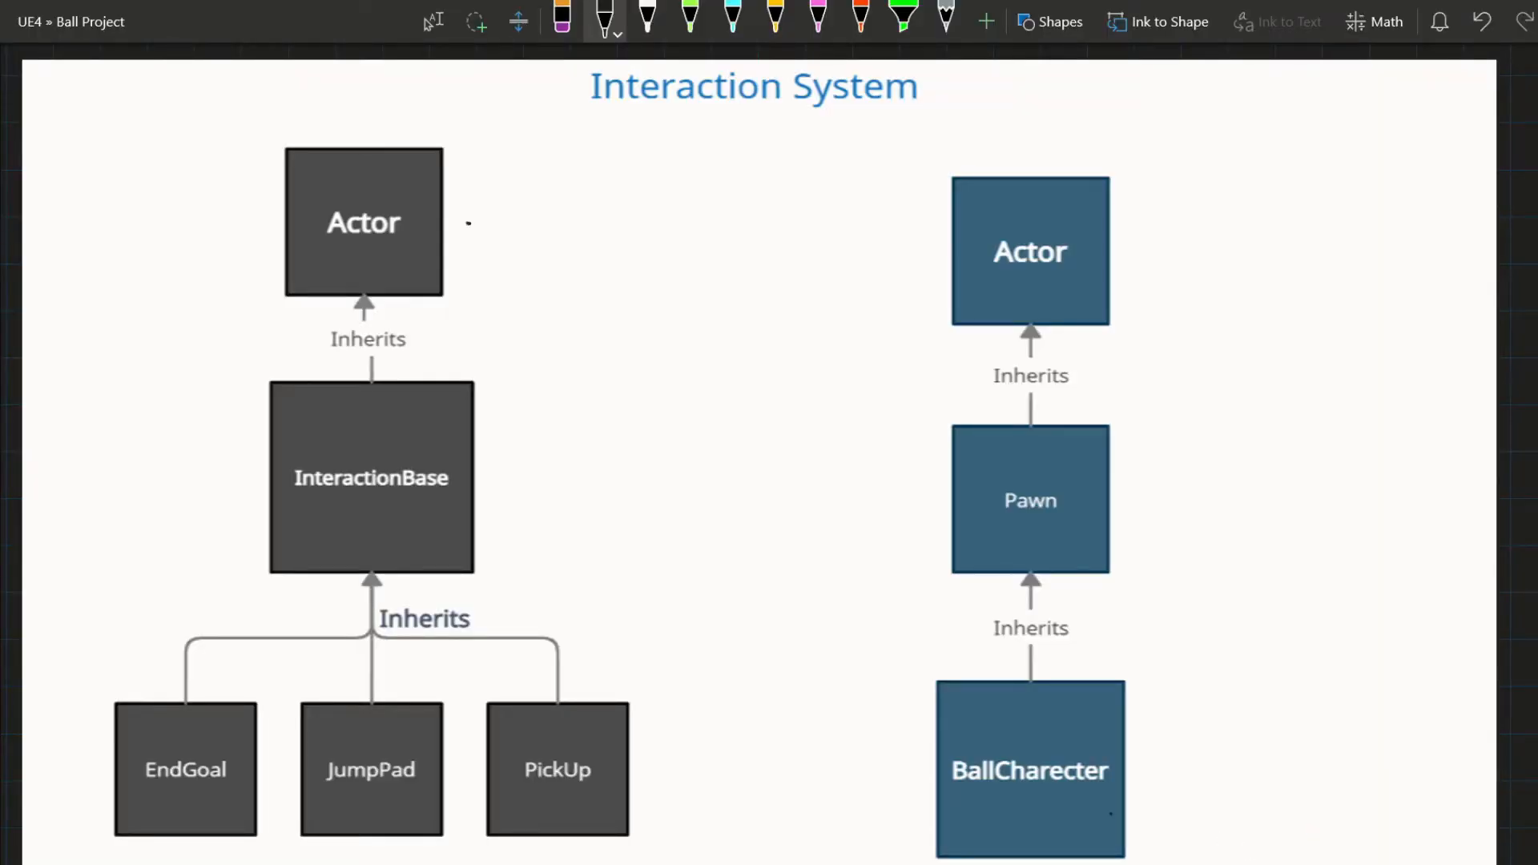
mouse_move(469, 224)
mouse_down()
mouse_move(937, 216)
mouse_move(931, 234)
mouse_up()
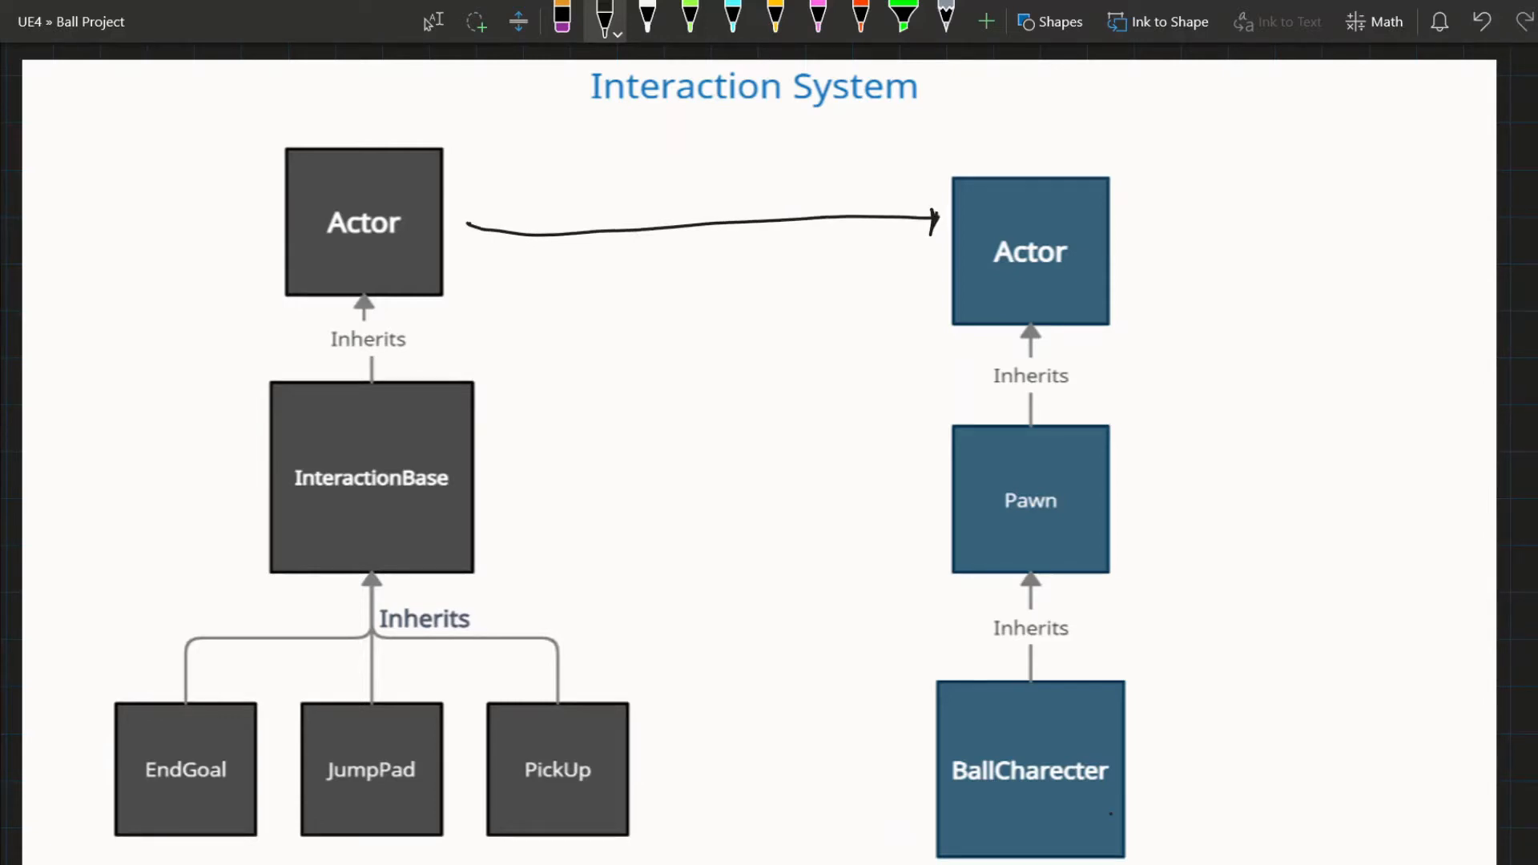
drag(502, 253, 503, 281)
mouse_move(490, 254)
mouse_down()
mouse_move(532, 249)
mouse_move(540, 277)
mouse_up()
mouse_move(525, 266)
mouse_down()
mouse_move(584, 282)
mouse_move(627, 277)
mouse_move(636, 252)
mouse_up()
mouse_move(648, 252)
mouse_down()
mouse_move(645, 279)
mouse_move(648, 252)
mouse_move(701, 281)
mouse_up()
drag(699, 254, 740, 282)
drag(759, 255, 758, 280)
drag(766, 255, 782, 282)
drag(833, 255, 833, 254)
drag(841, 254, 857, 276)
mouse_move(861, 255)
mouse_down()
mouse_move(897, 255)
mouse_move(908, 280)
mouse_up()
drag(908, 254, 923, 279)
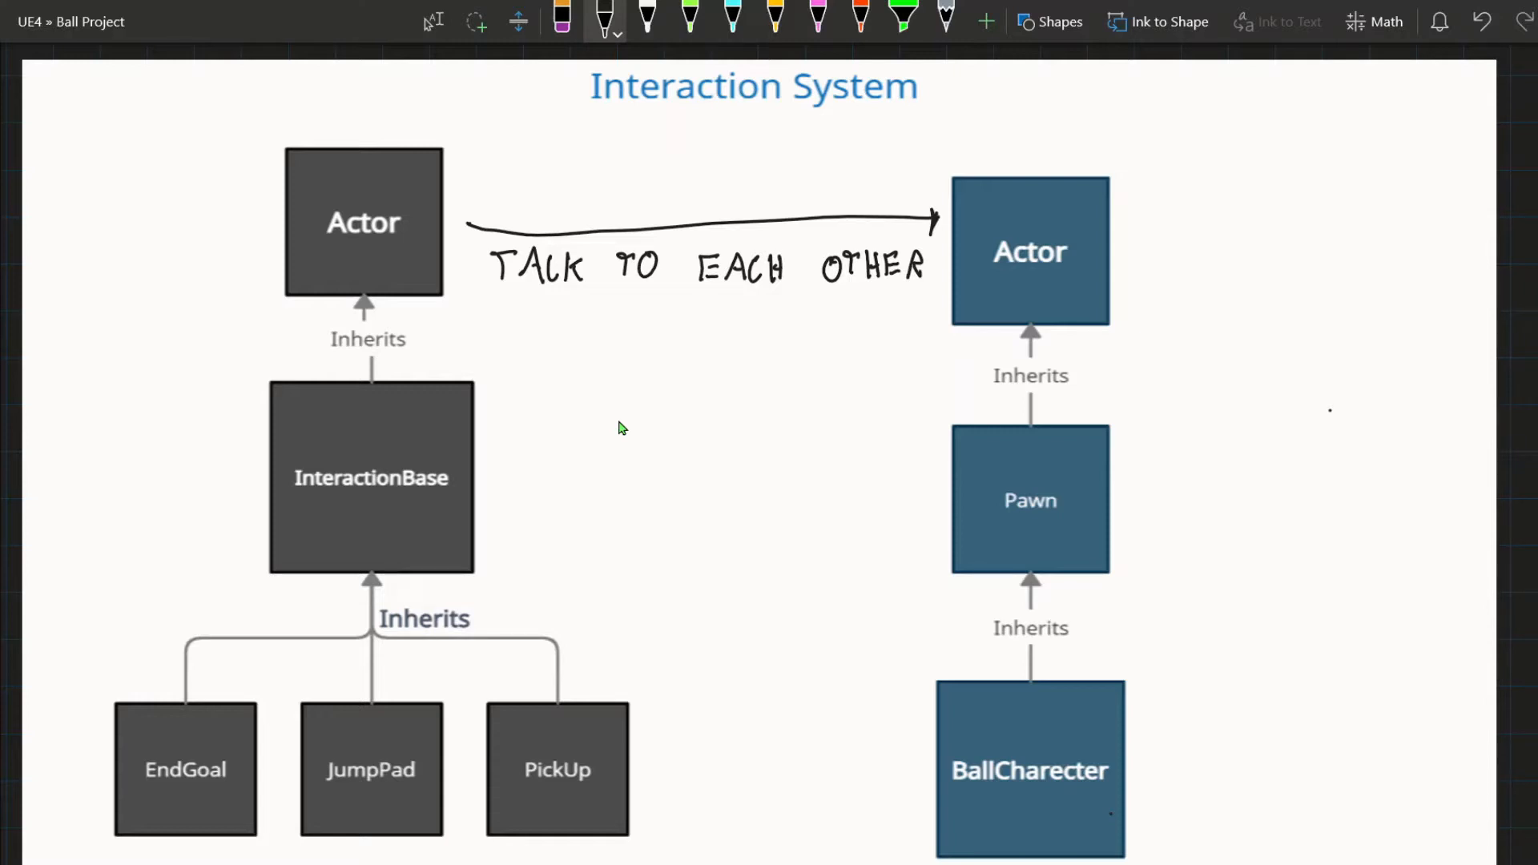
- Switch back to the Unreal Editor, make the Content Browser taller and show the Levels folder
key(super+Down)
drag(411, 633, 418, 400)
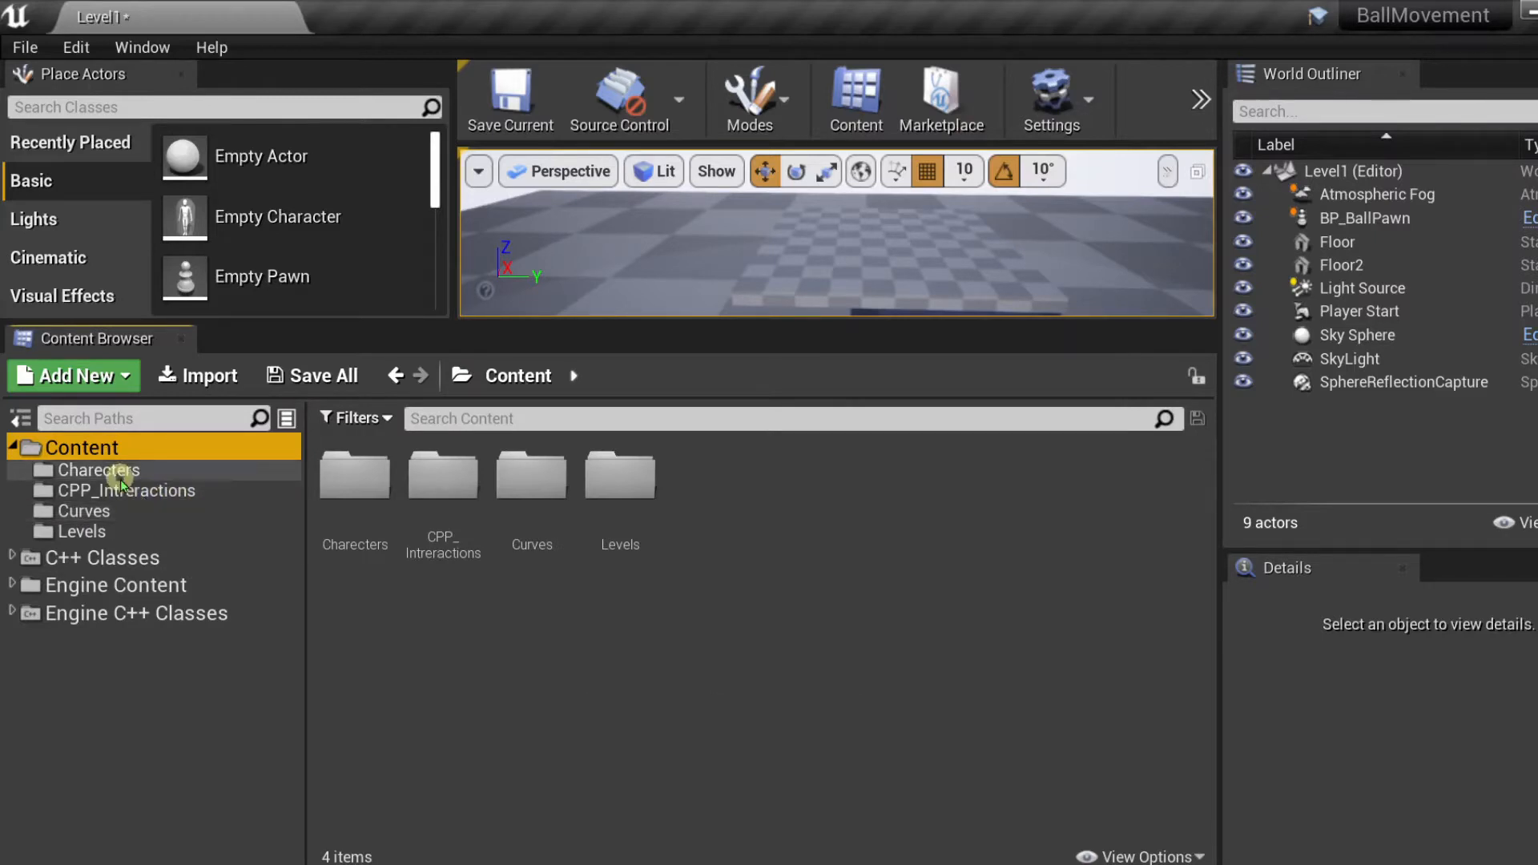
click(128, 532)
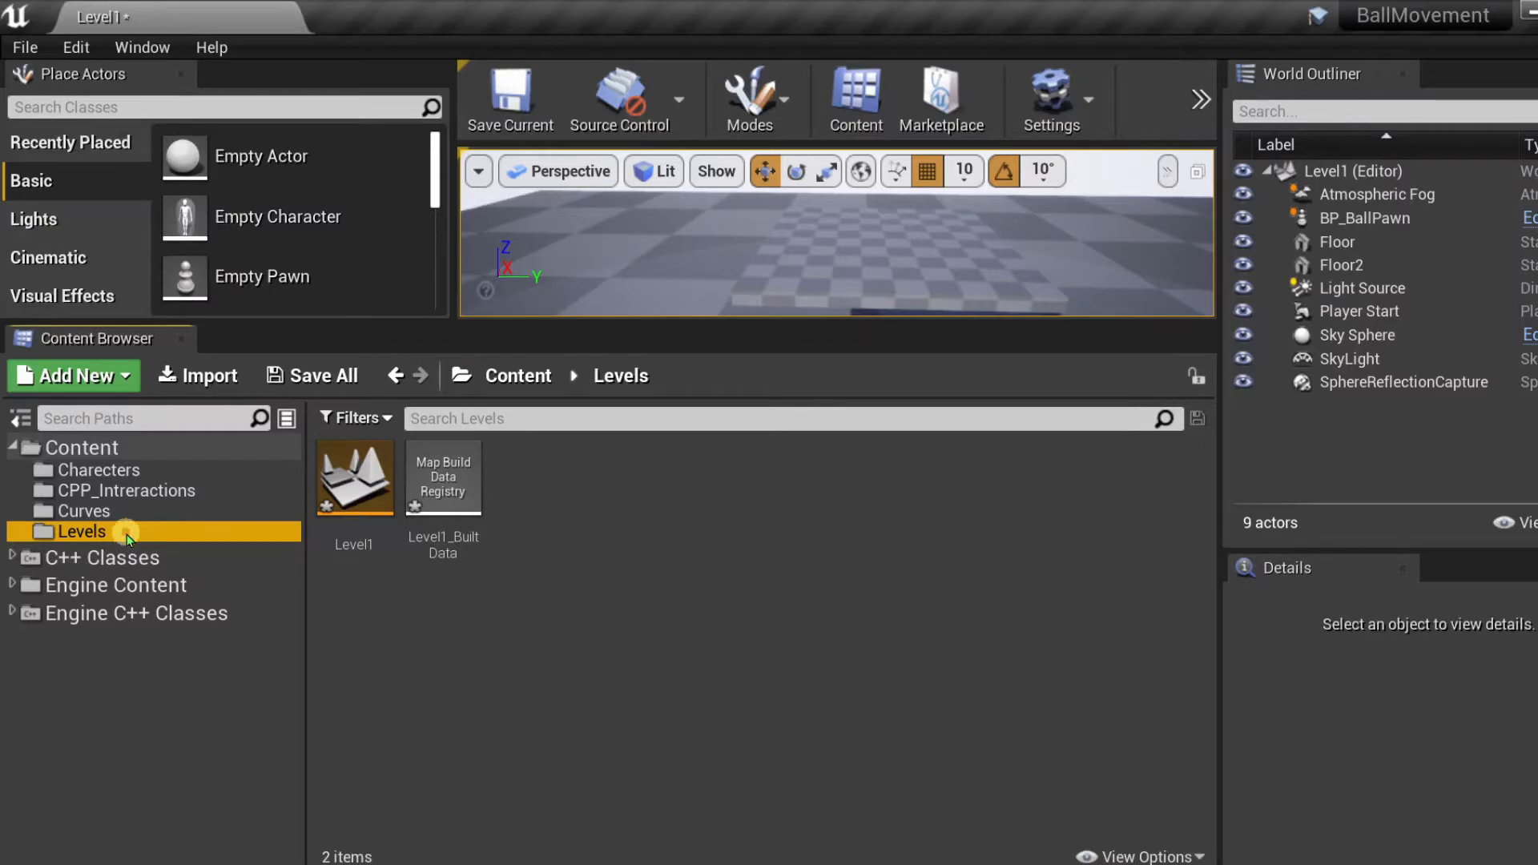
- Create a new folder named Levels2 inside the Content folder
click(118, 451)
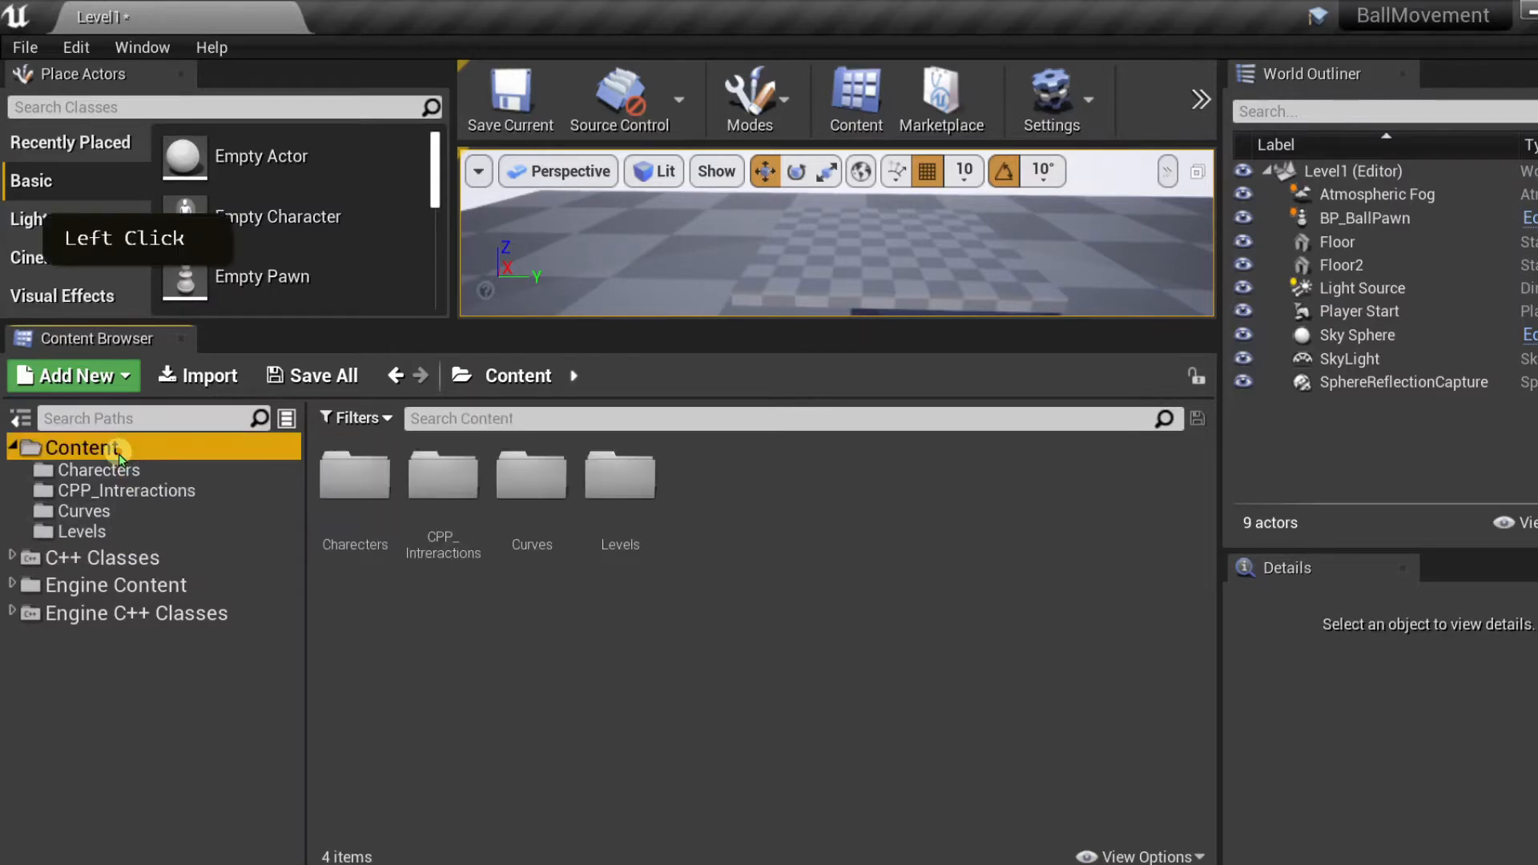
right_click(119, 451)
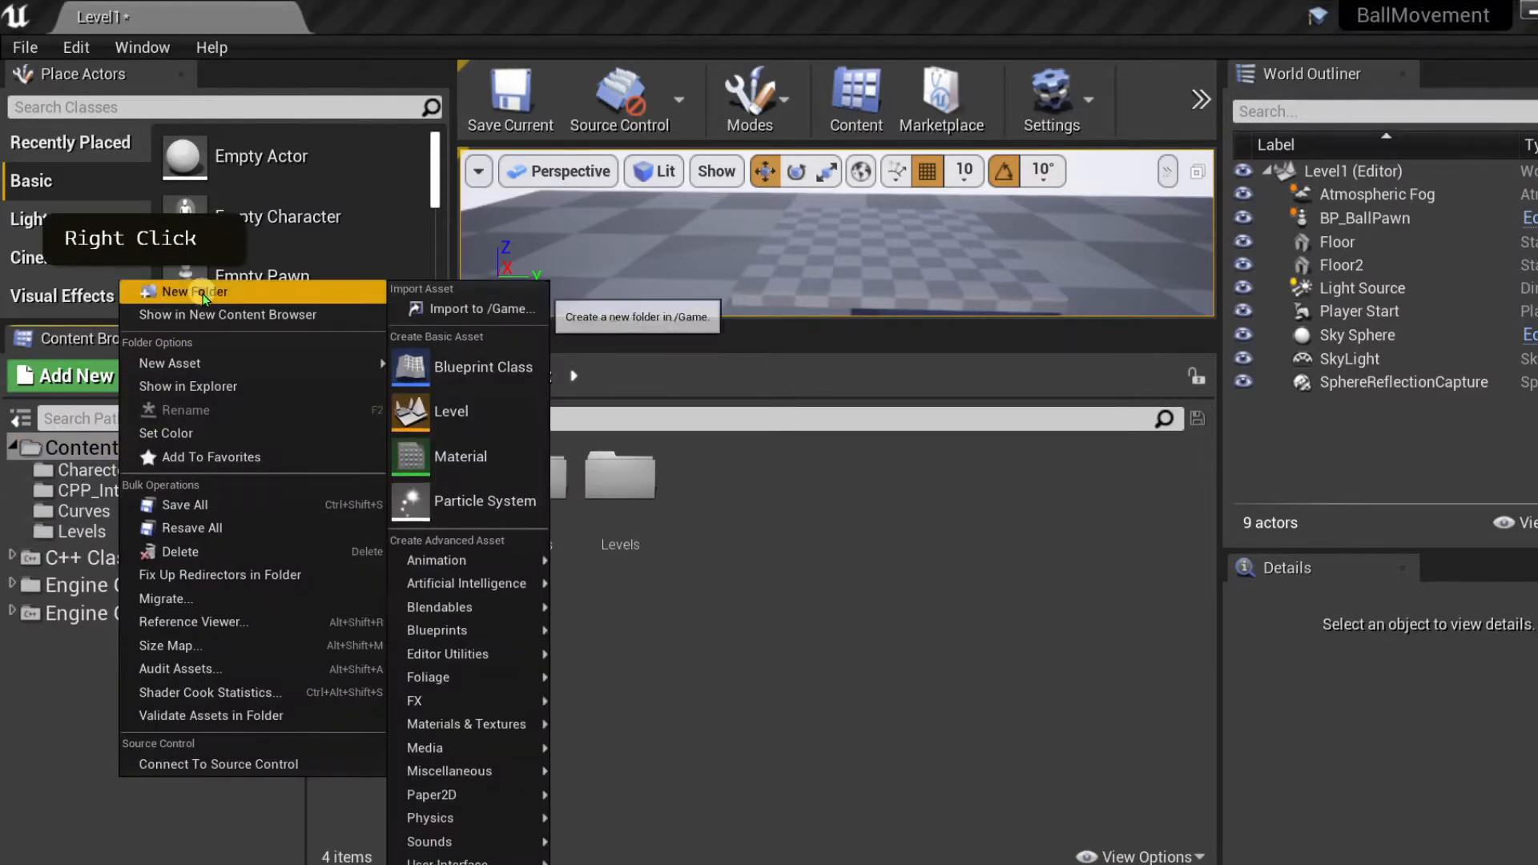
click(203, 293)
text(L)
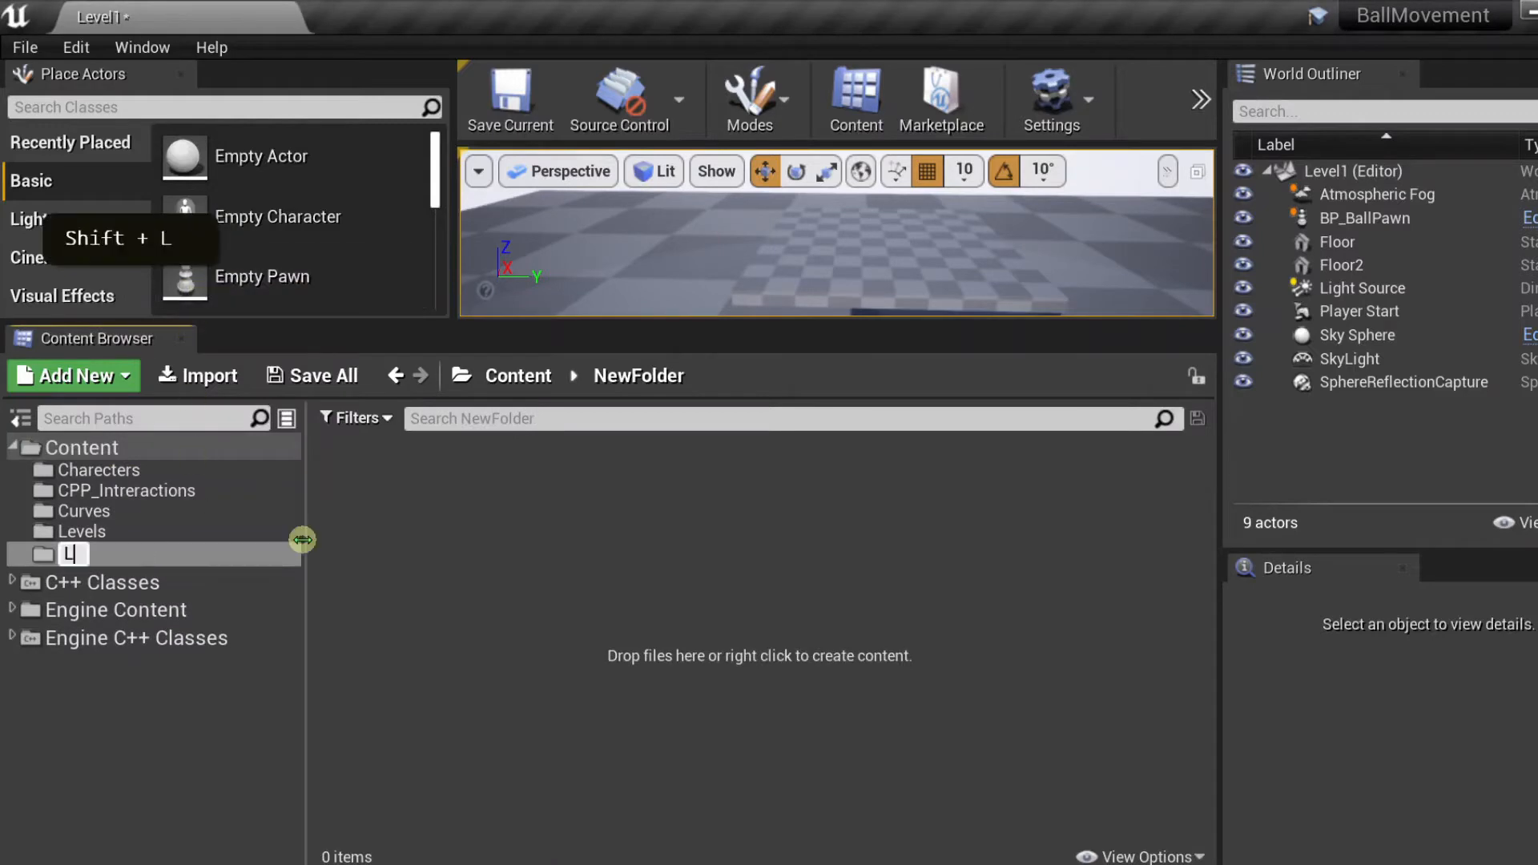
text(evels)
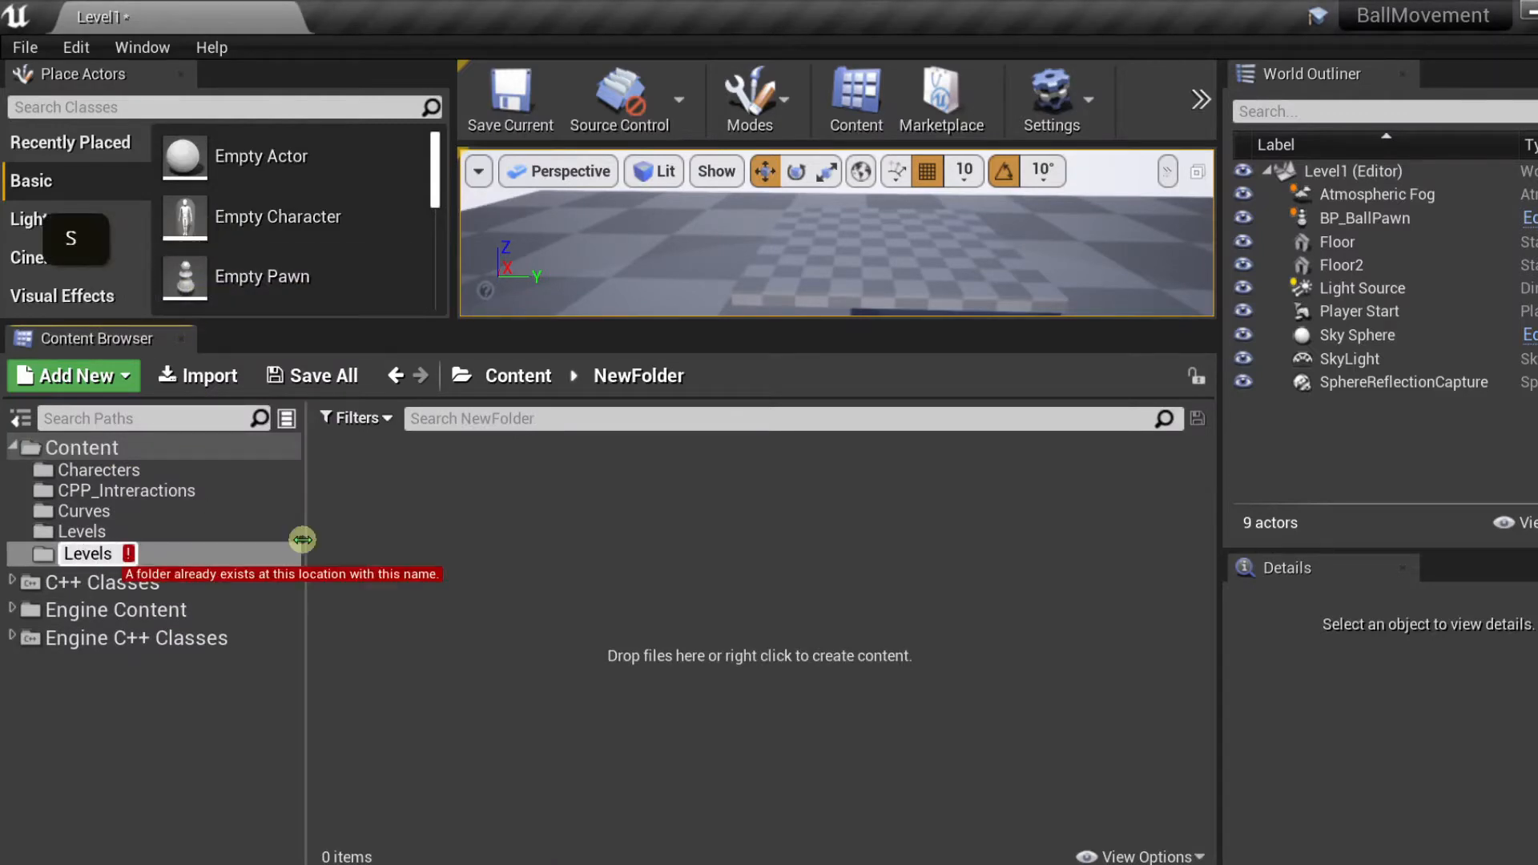
text(2)
key(Return)
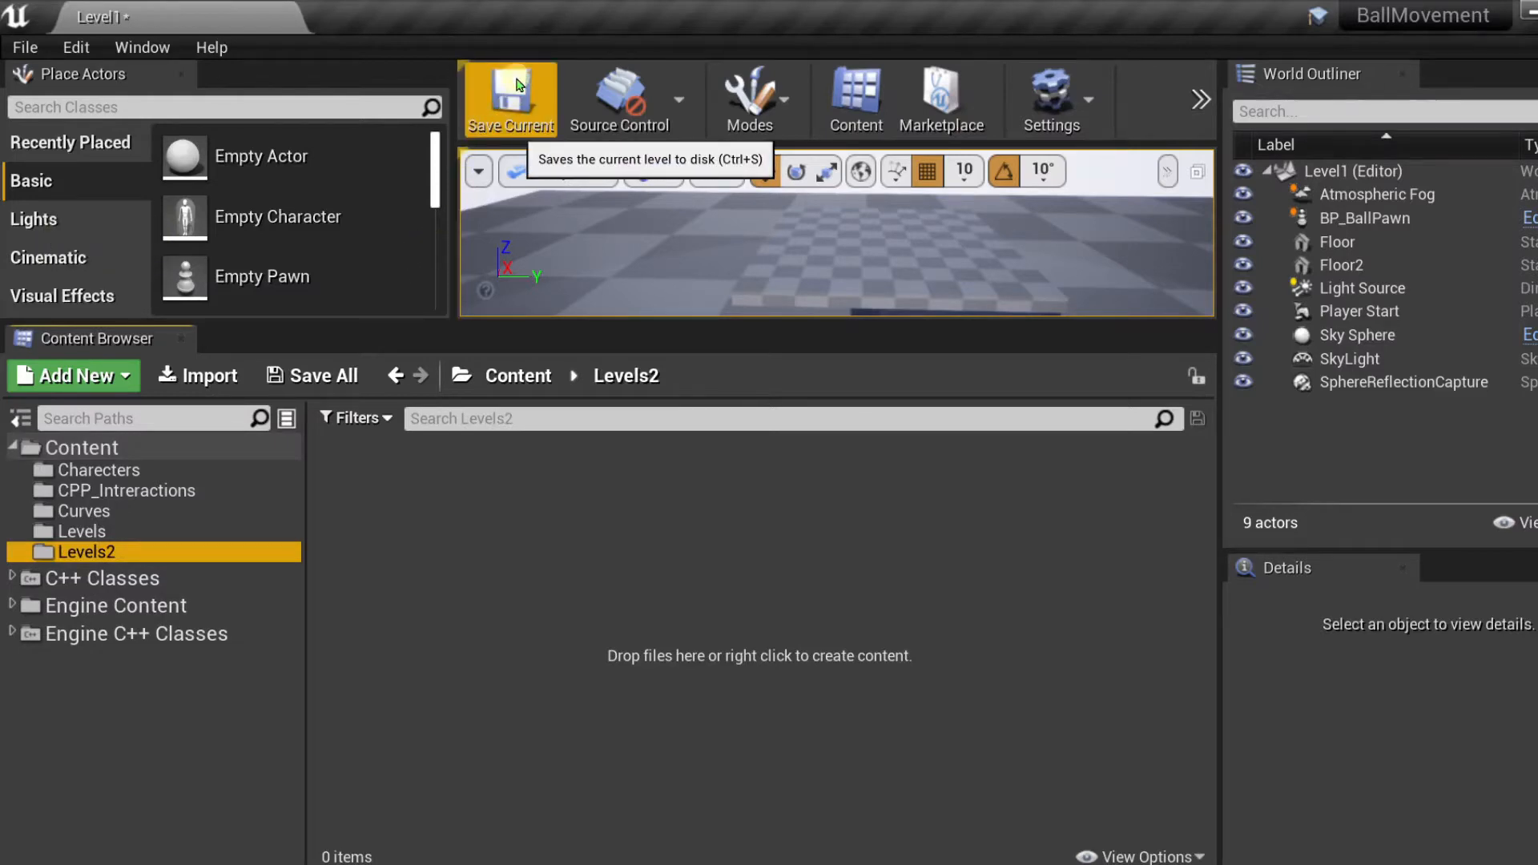
- Delete the Levels2 folder
right_click(146, 552)
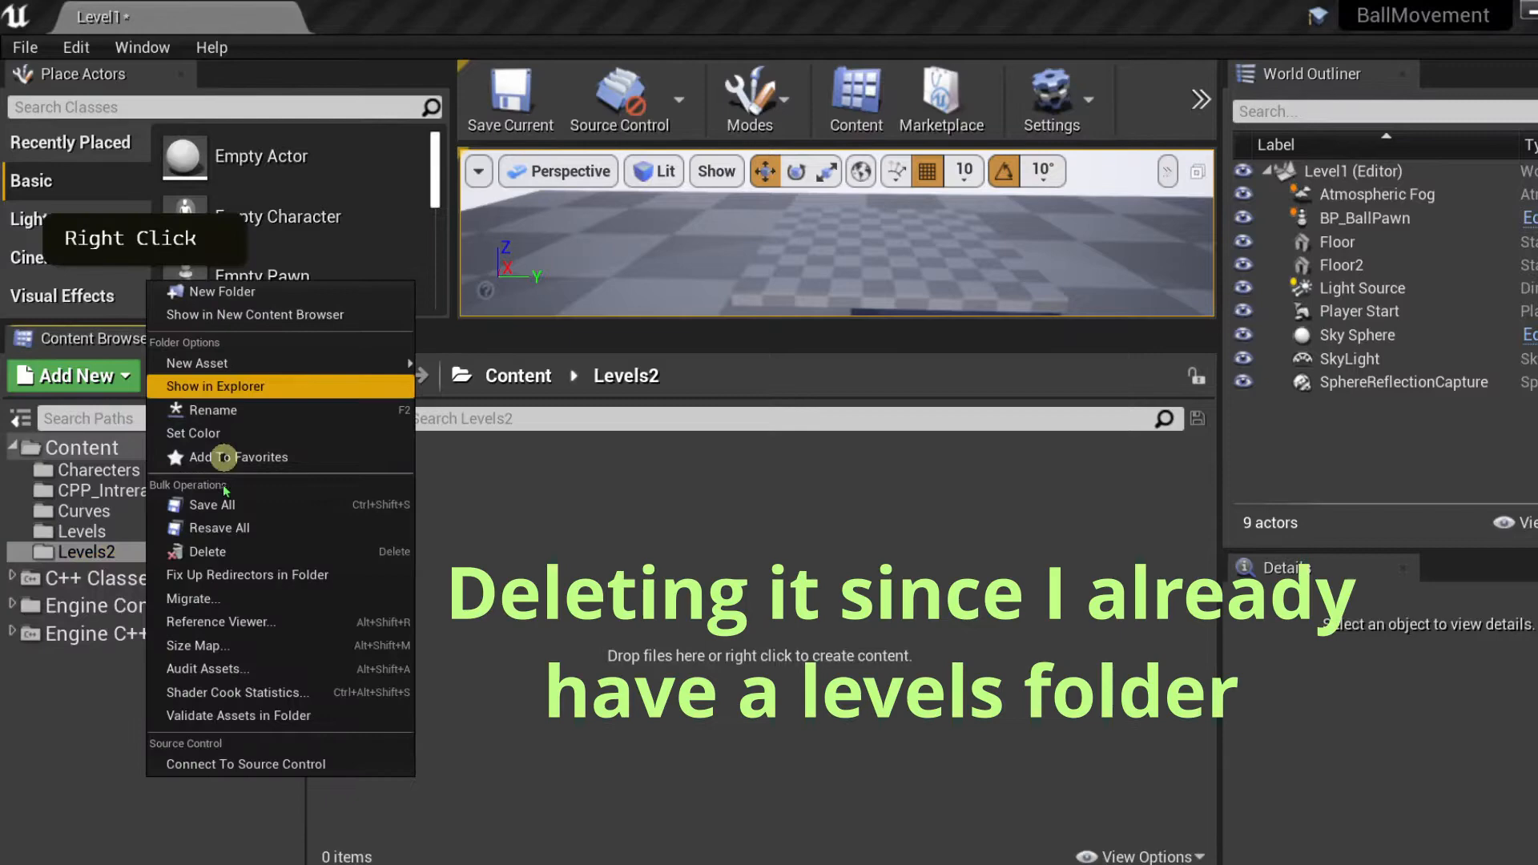
click(208, 551)
click(281, 602)
- Create a folder named BP_Interactoin inside Content and open it
click(110, 389)
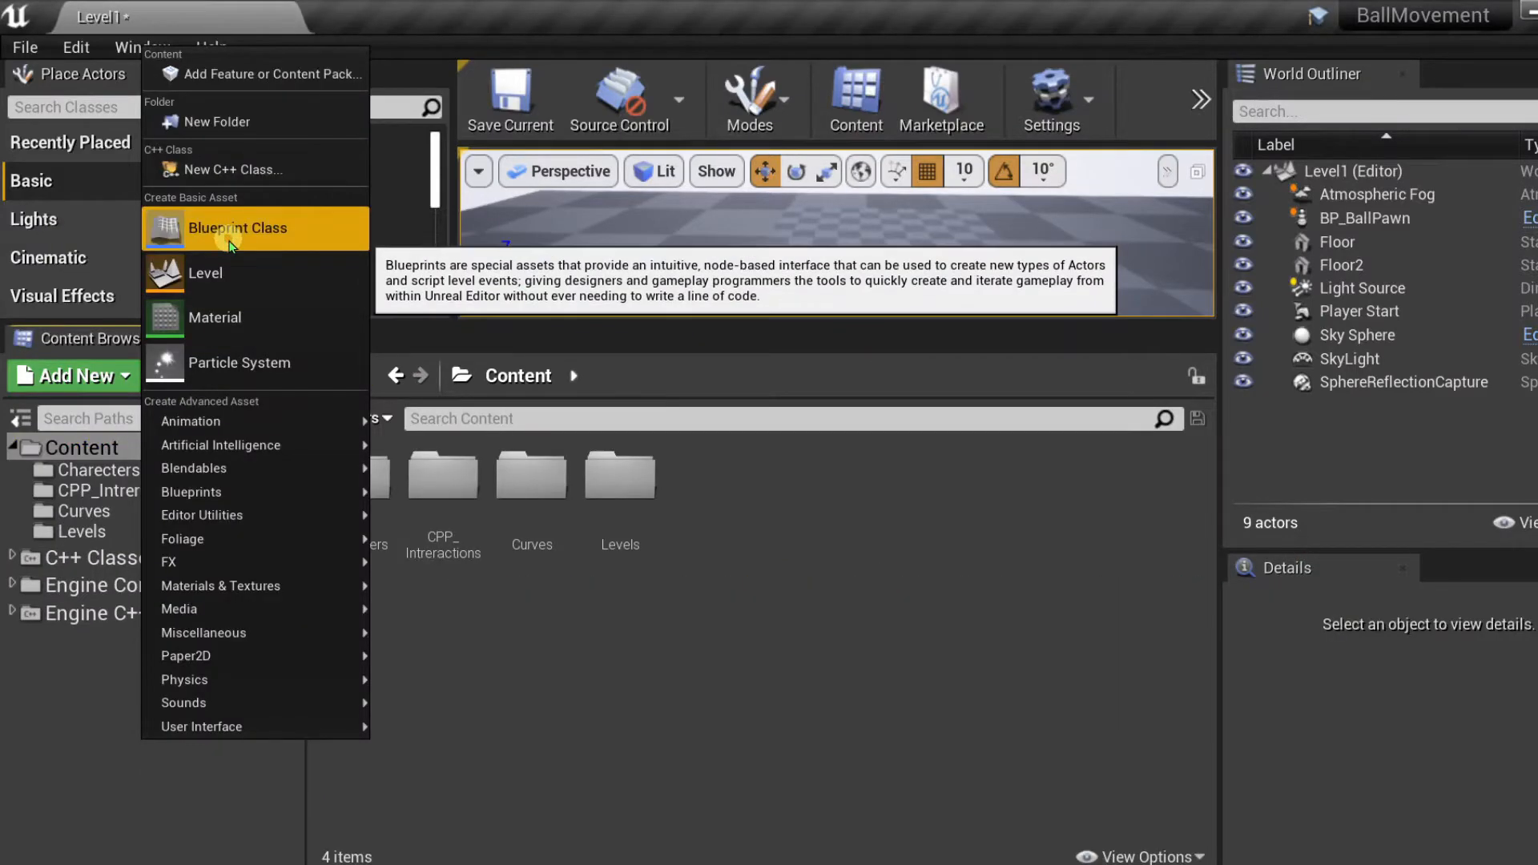
click(239, 125)
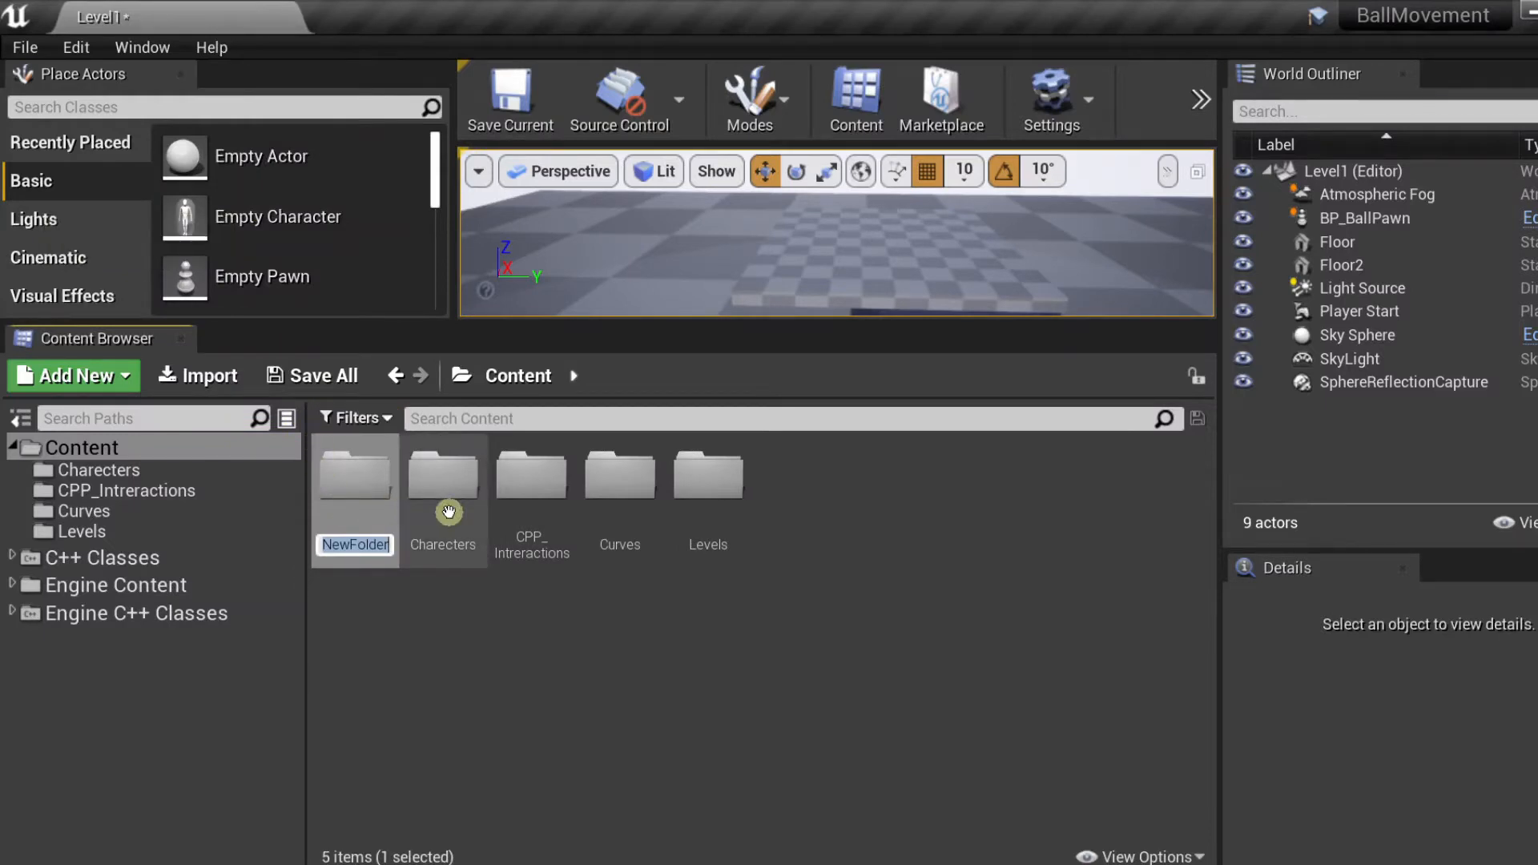
key(shift)
text(BluepIntera)
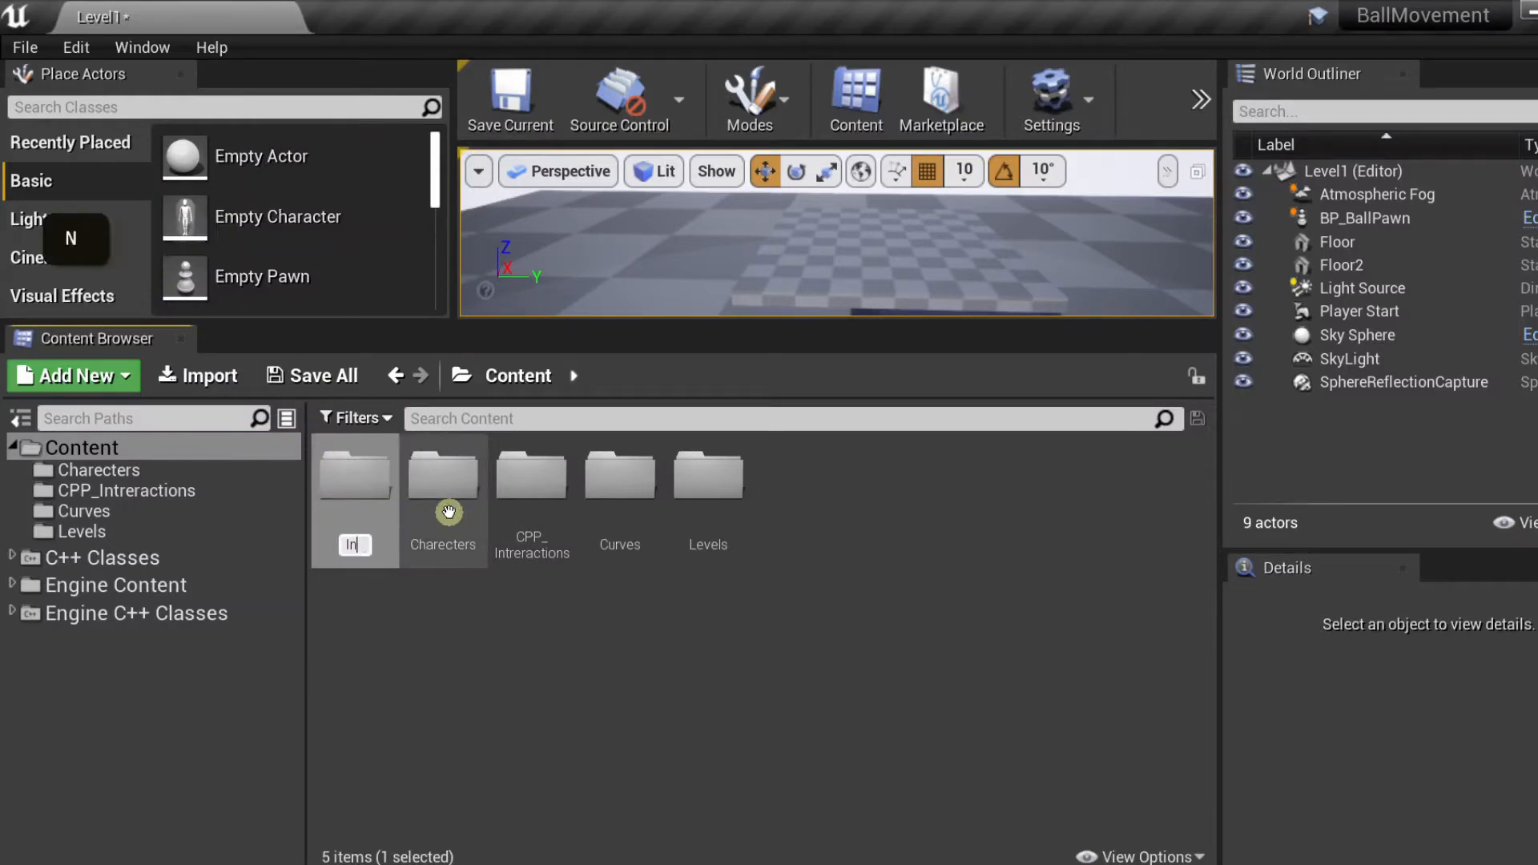
key(BackSpace)
key(BackSpace)
key(BackSpace)
key(BackSpace)
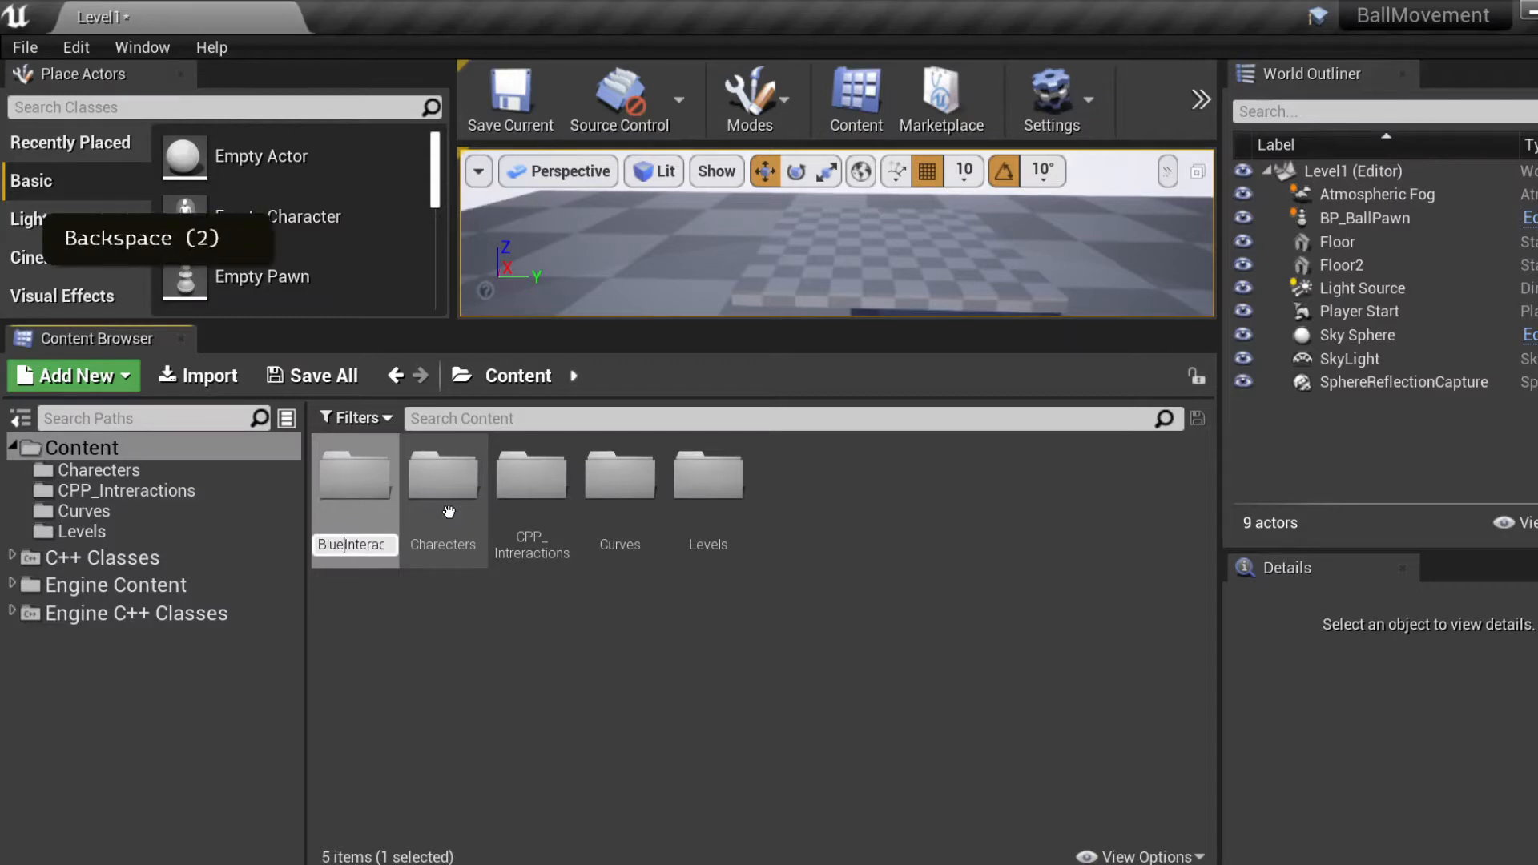
text(P_)
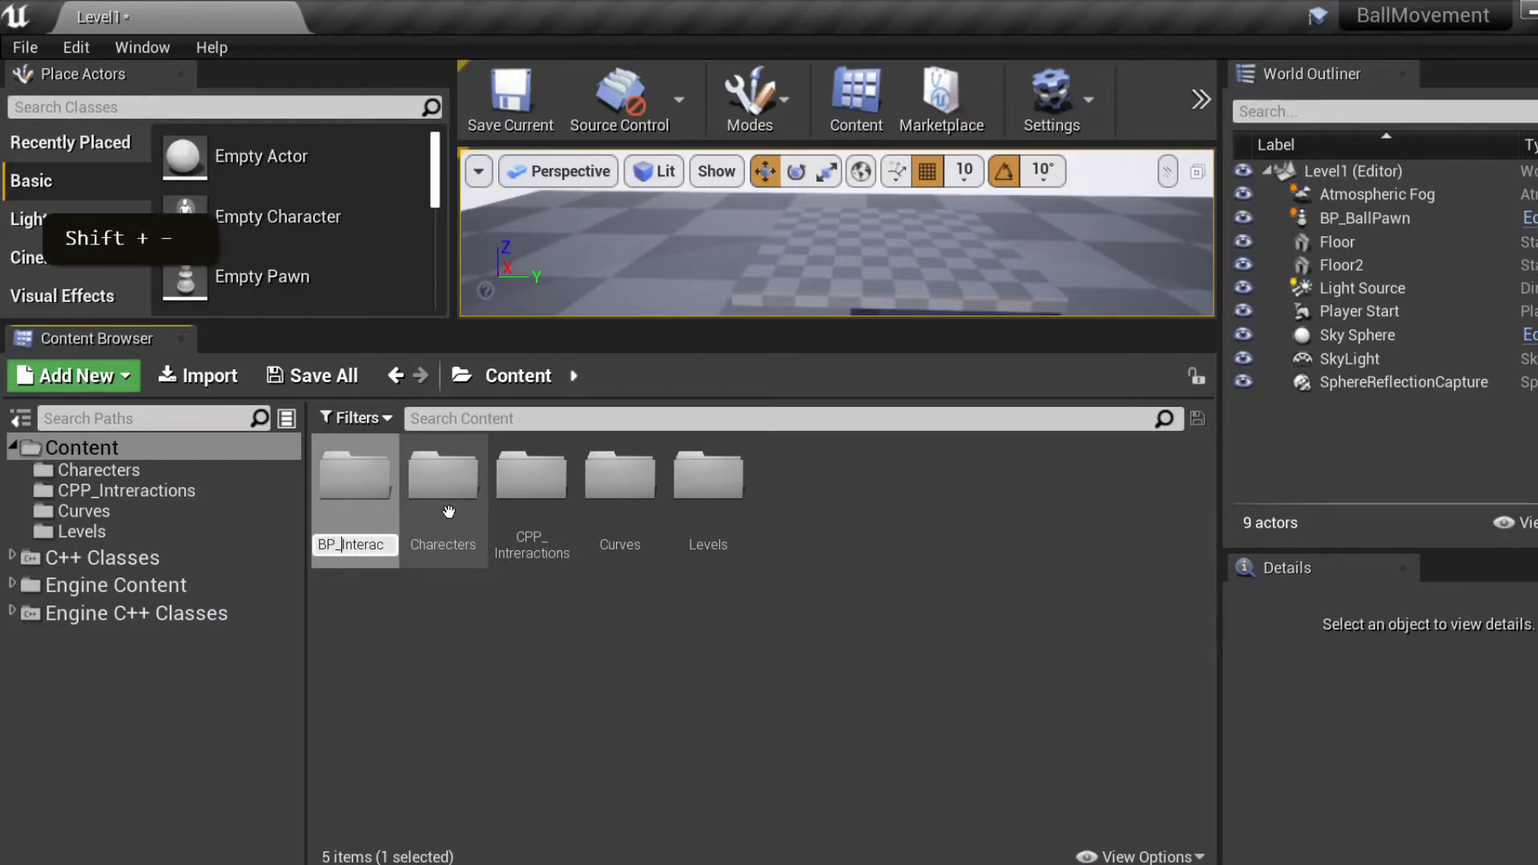
key(Return)
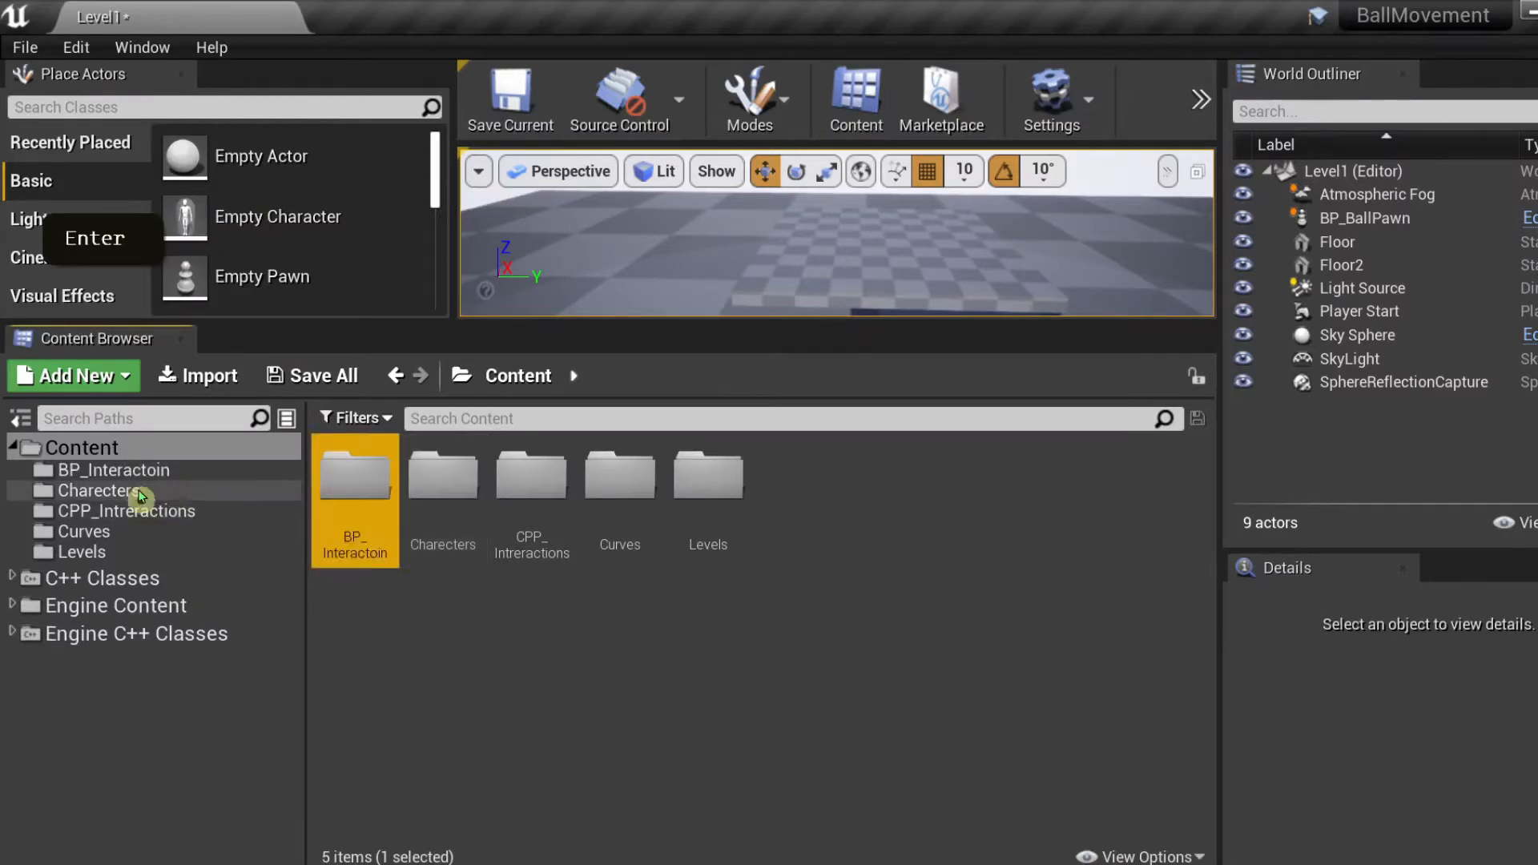
click(120, 470)
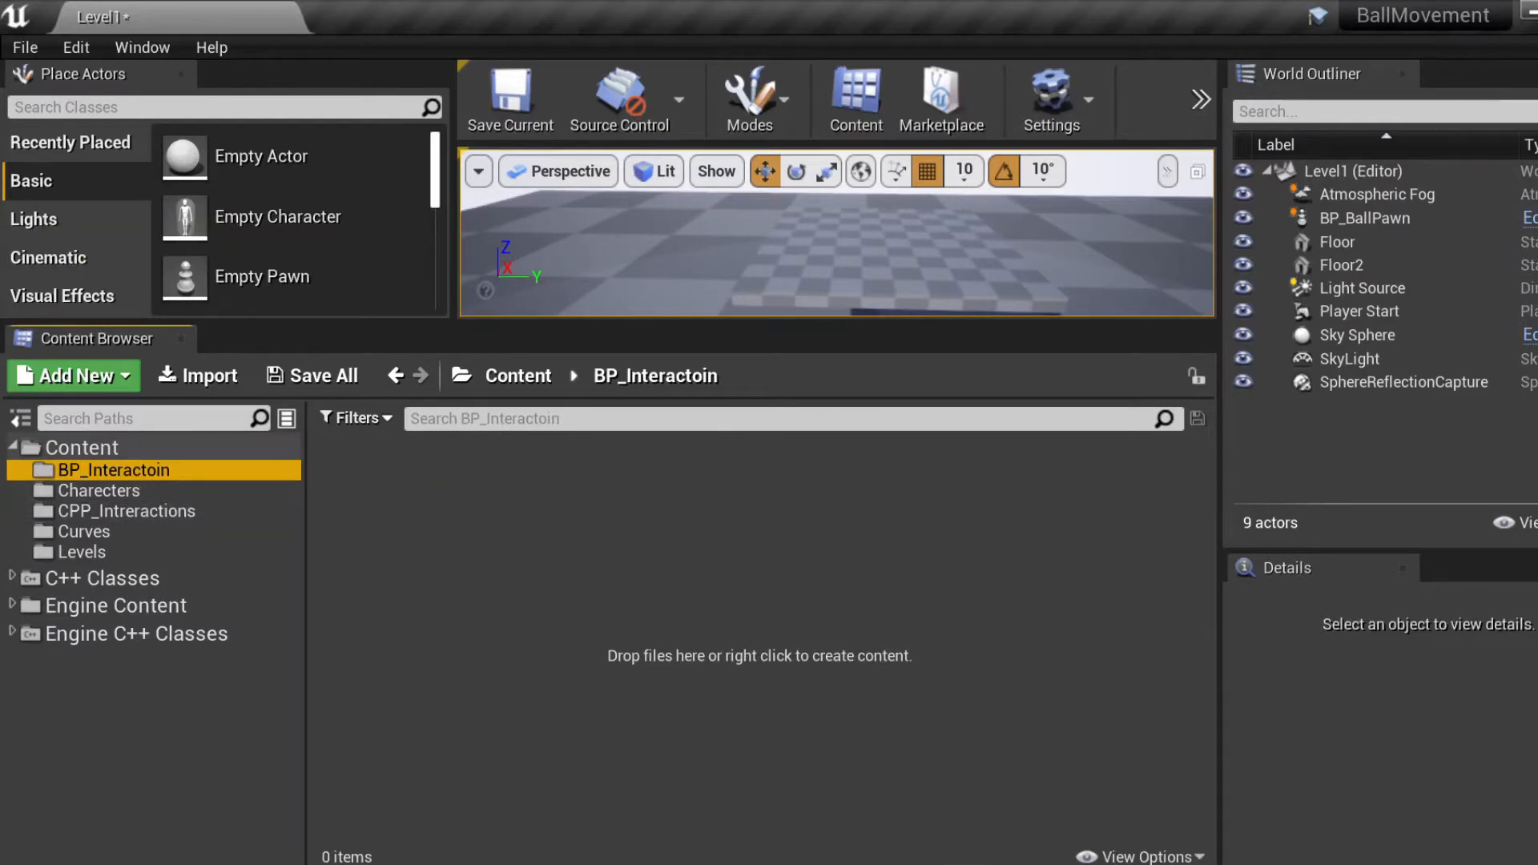
- Check the class inheritance in the Interaction System diagram, and return to the Unreal Editor
click(1128, 825)
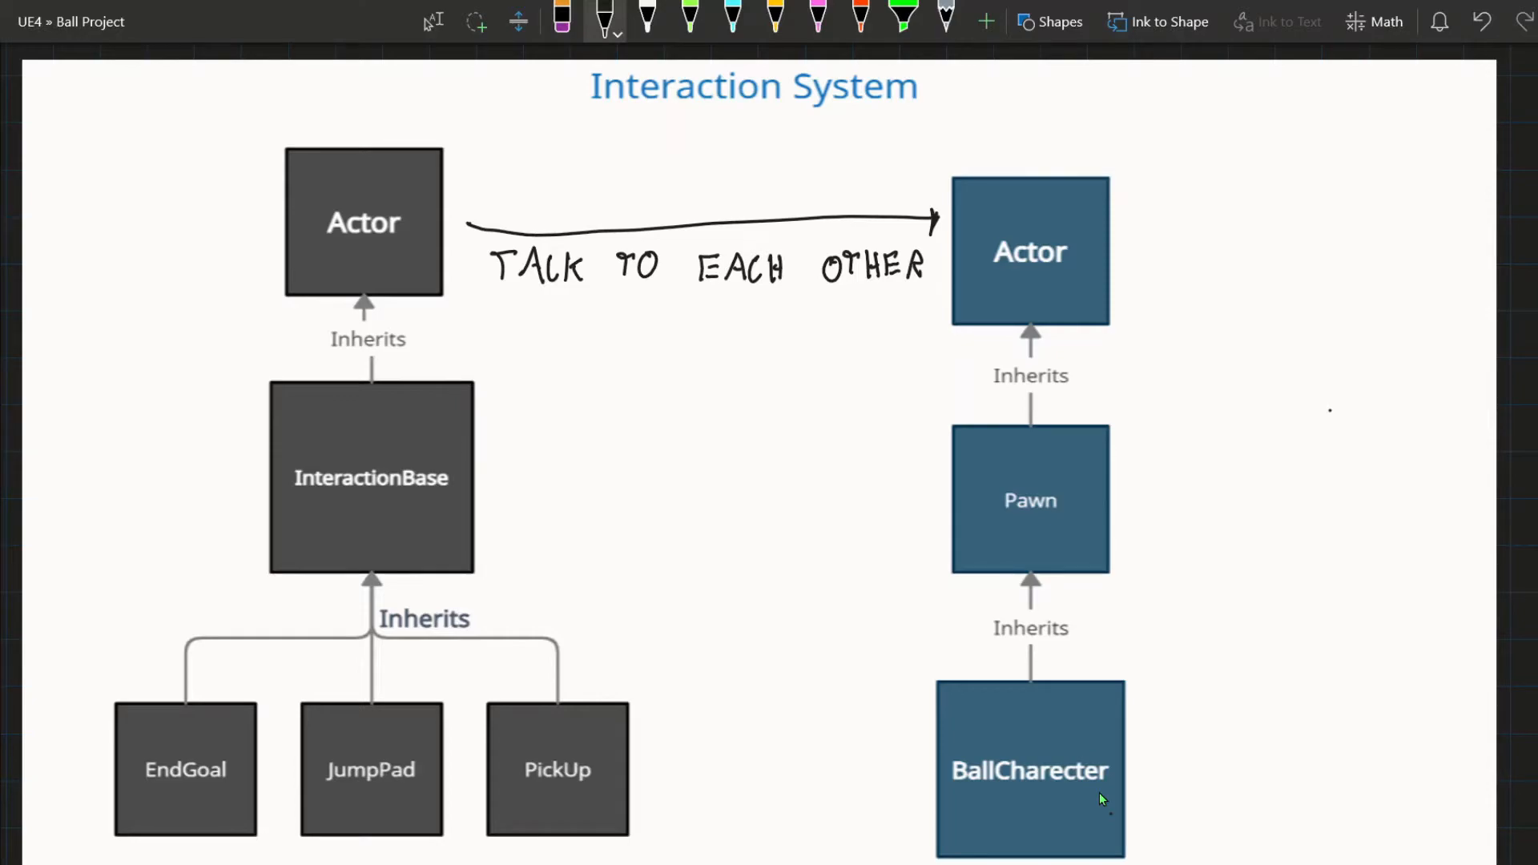
key(super+Down)
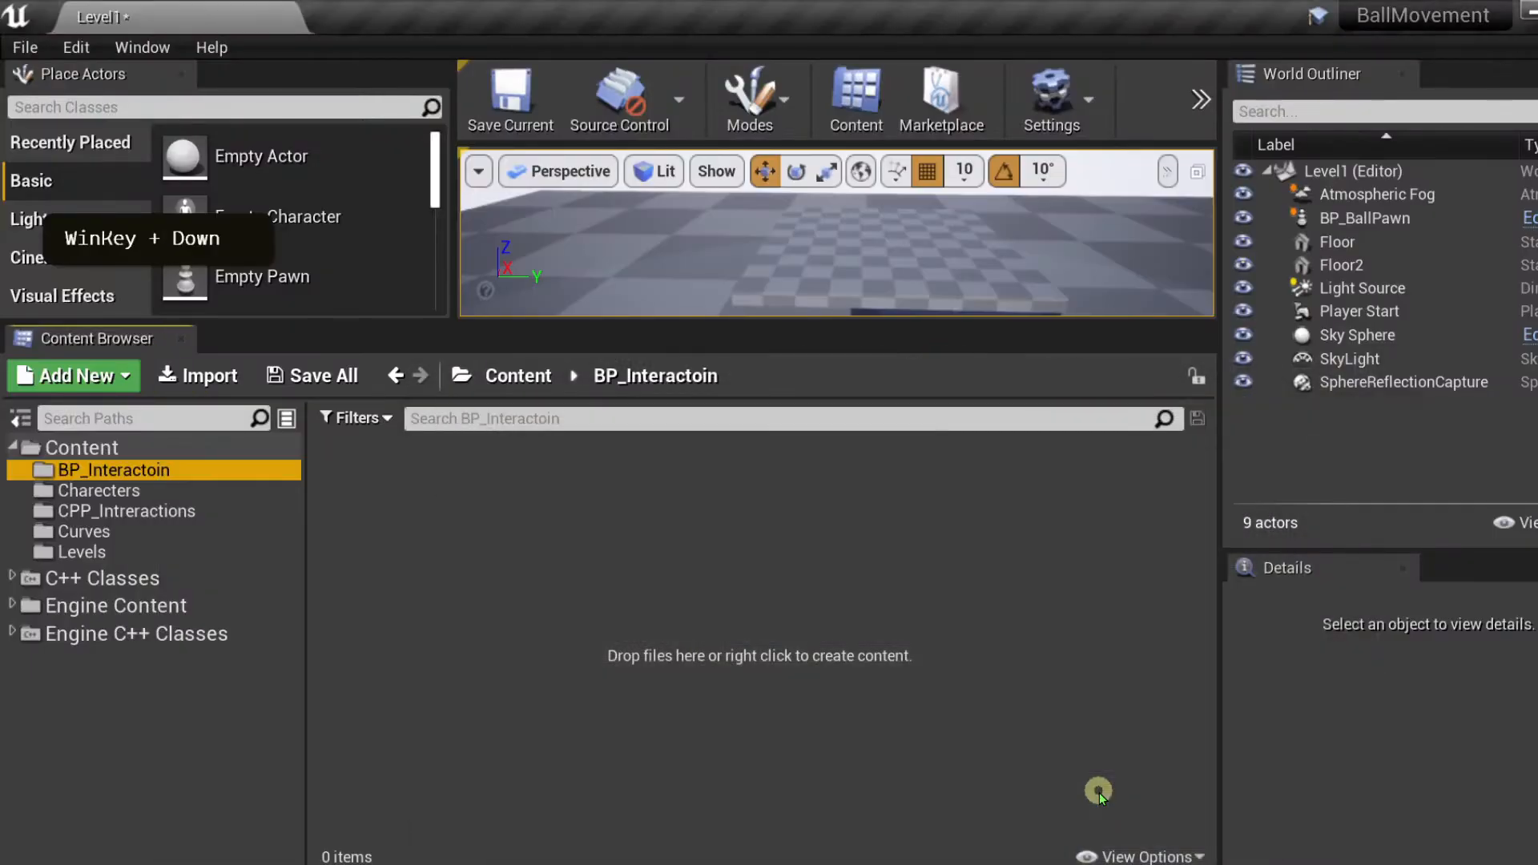
- Create a Blueprint class with Actor as its parent in the BP_Interactoin folder
right_click(383, 495)
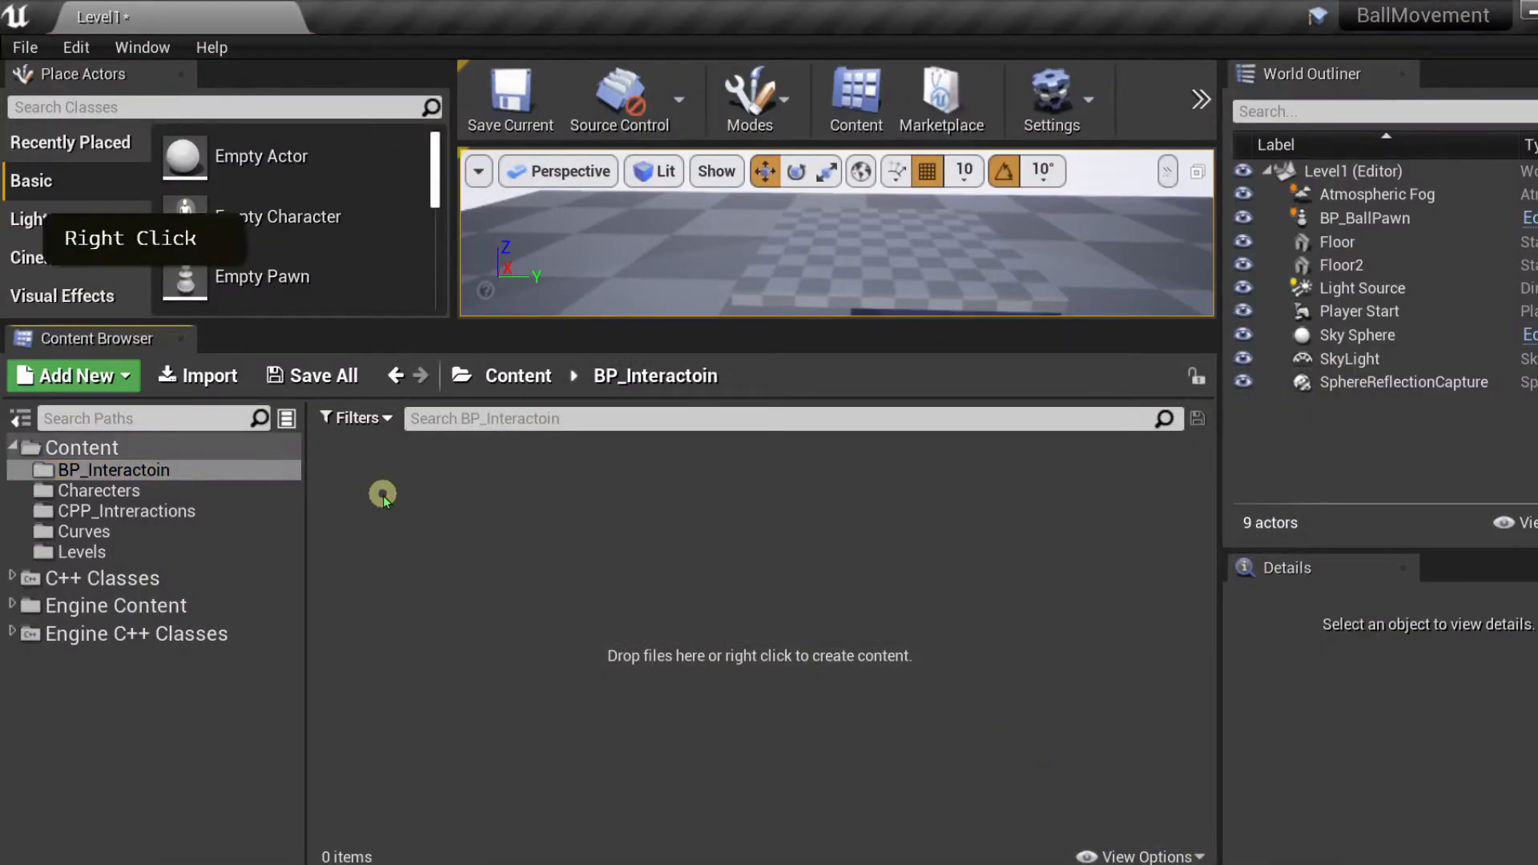
click(489, 239)
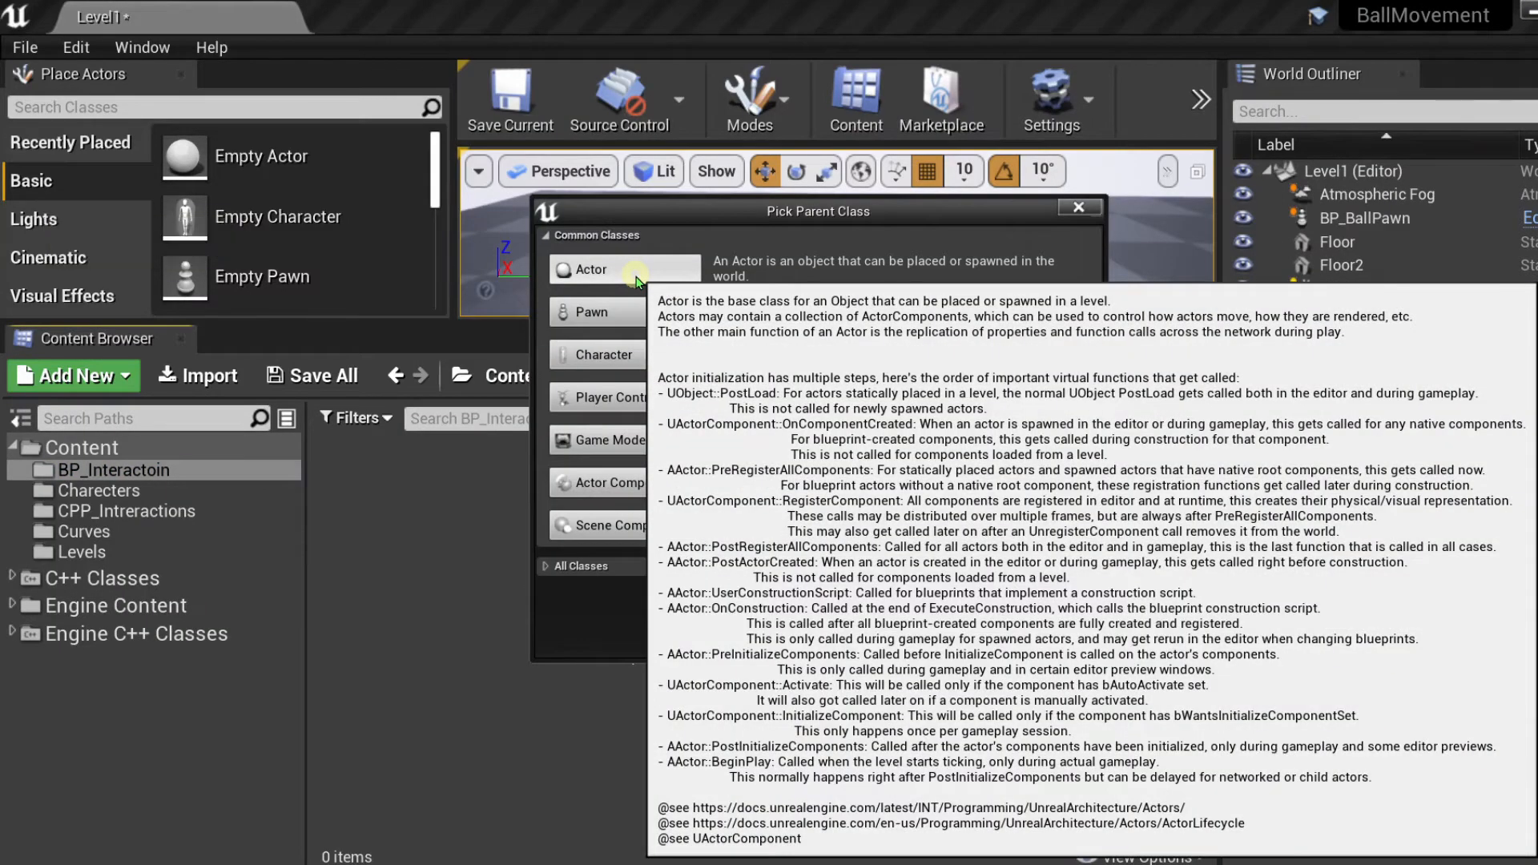
click(635, 274)
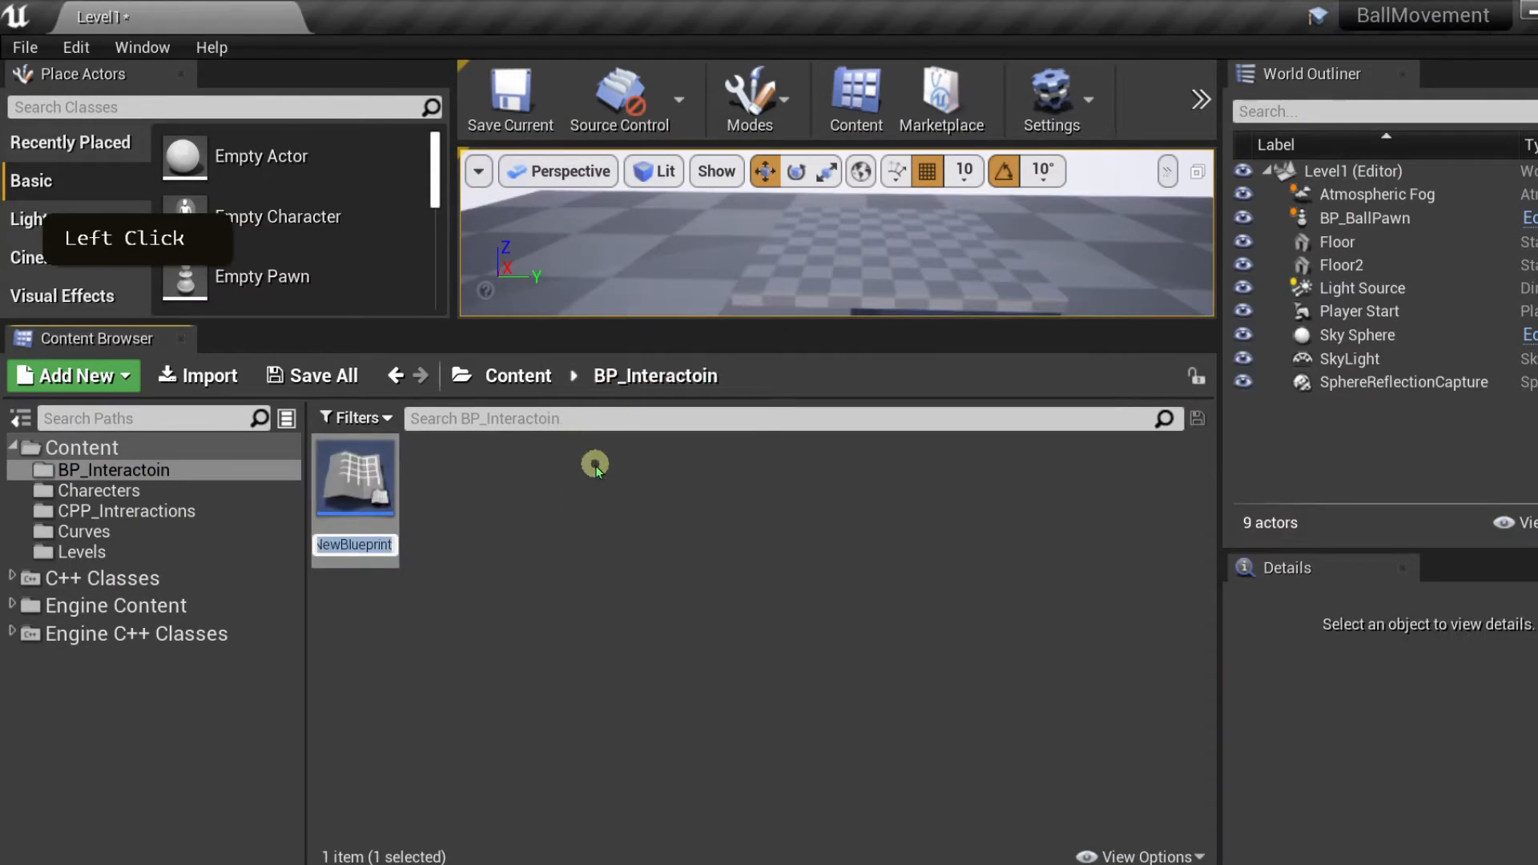
- Name the new Blueprint class BP_Interaction_Base
text(Inteer)
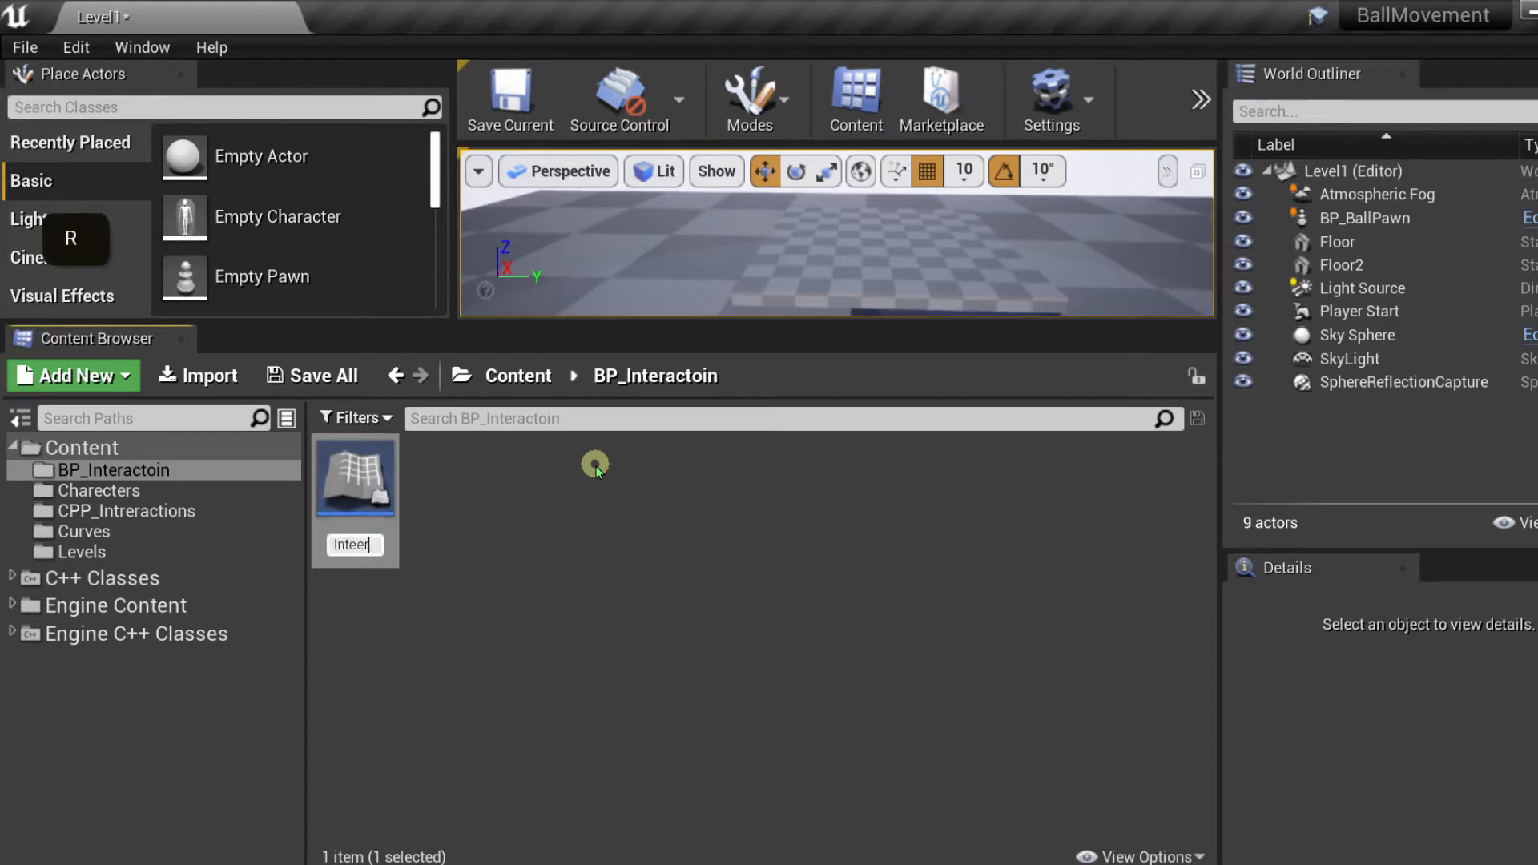
key(BackSpace)
key(BackSpace)
text(raction)
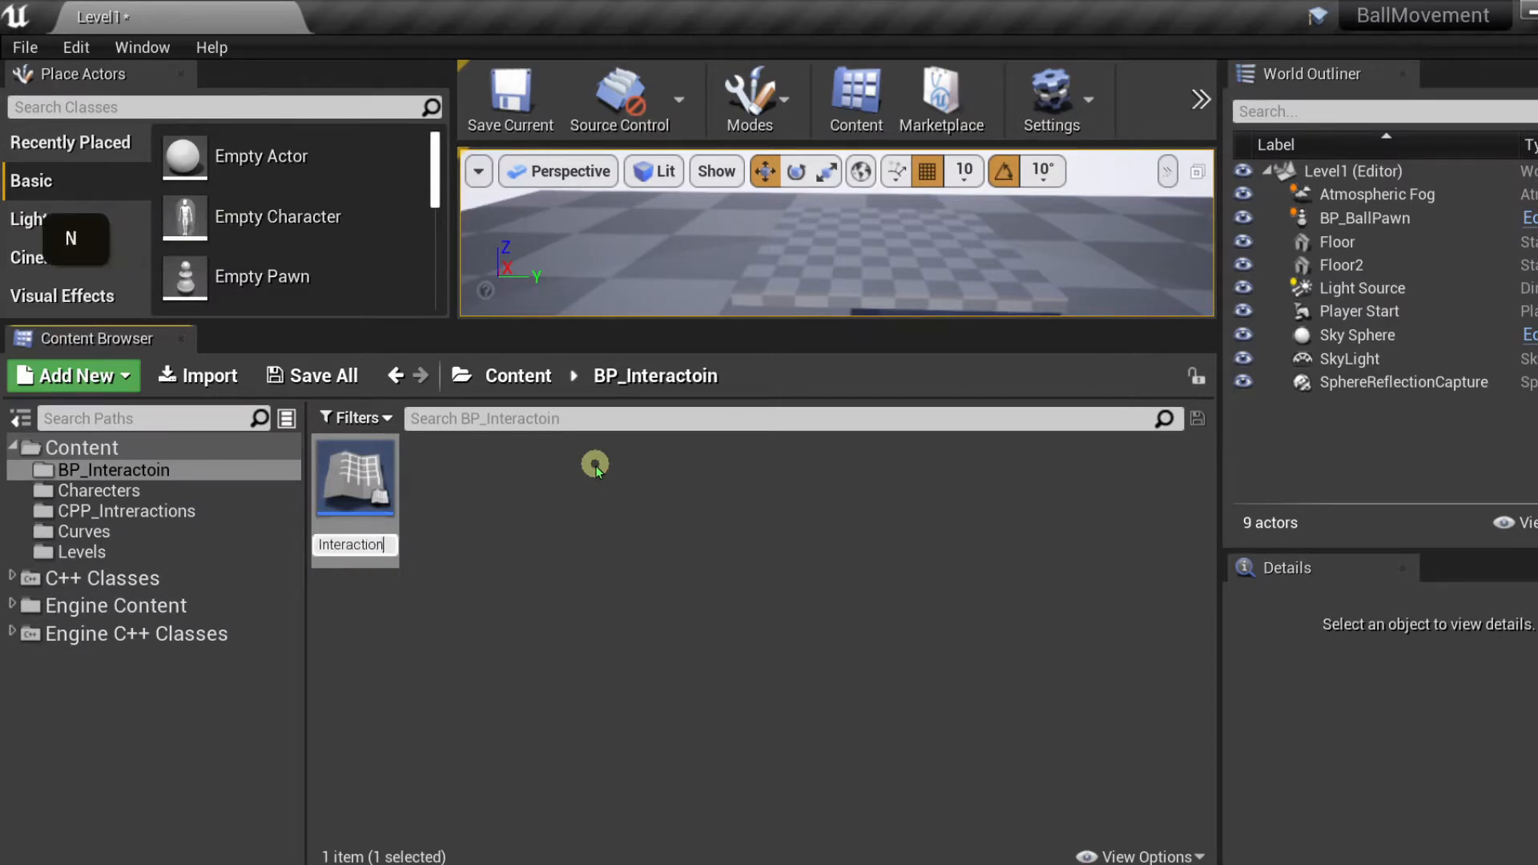
text(_)
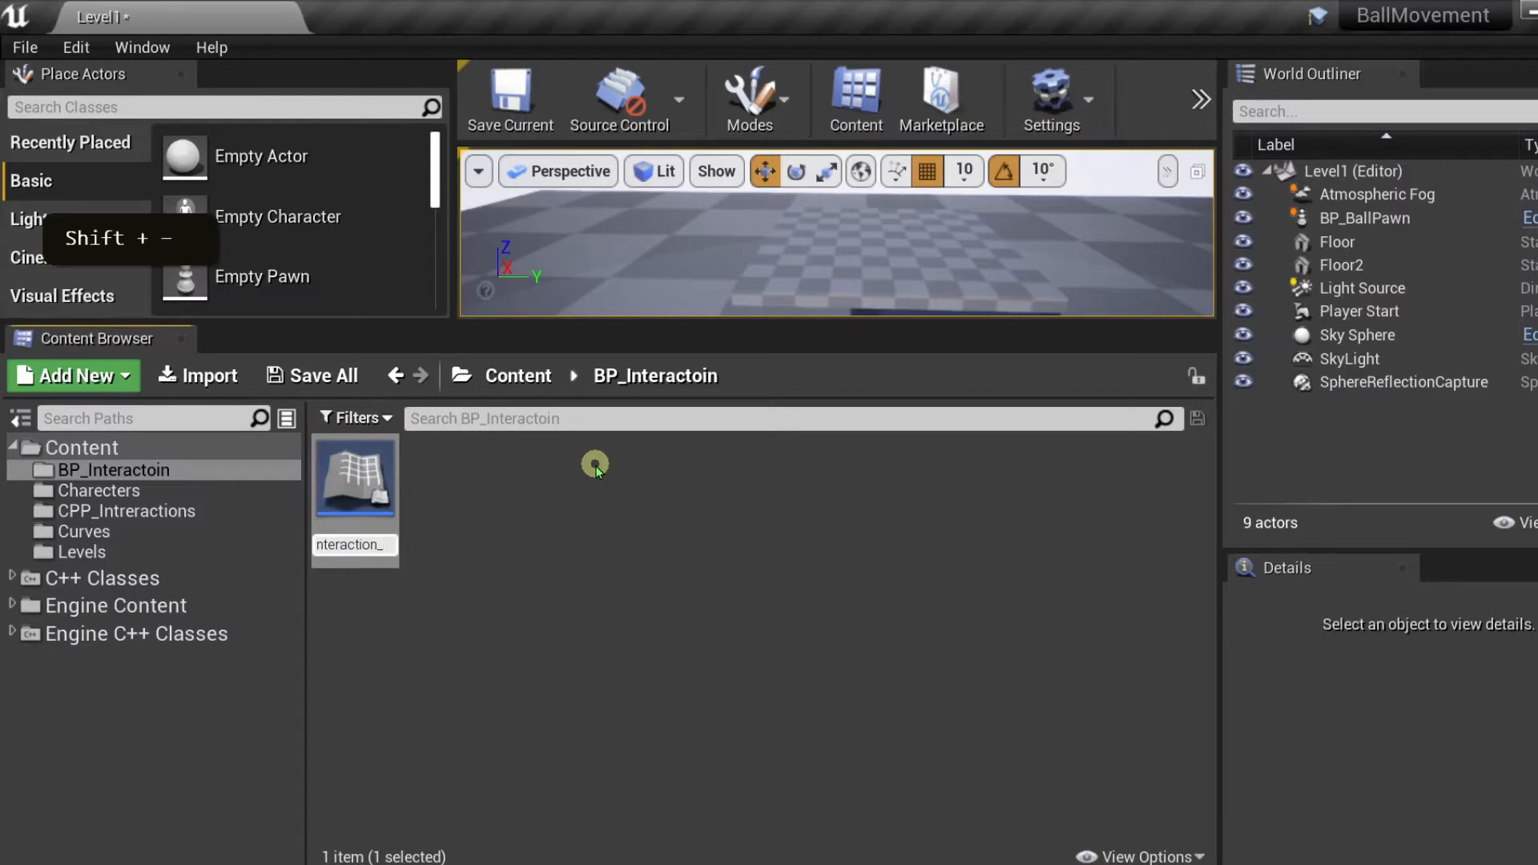
text(Base)
key(ctrl+Left)
key(ctrl+Left)
key(ctrl+Left)
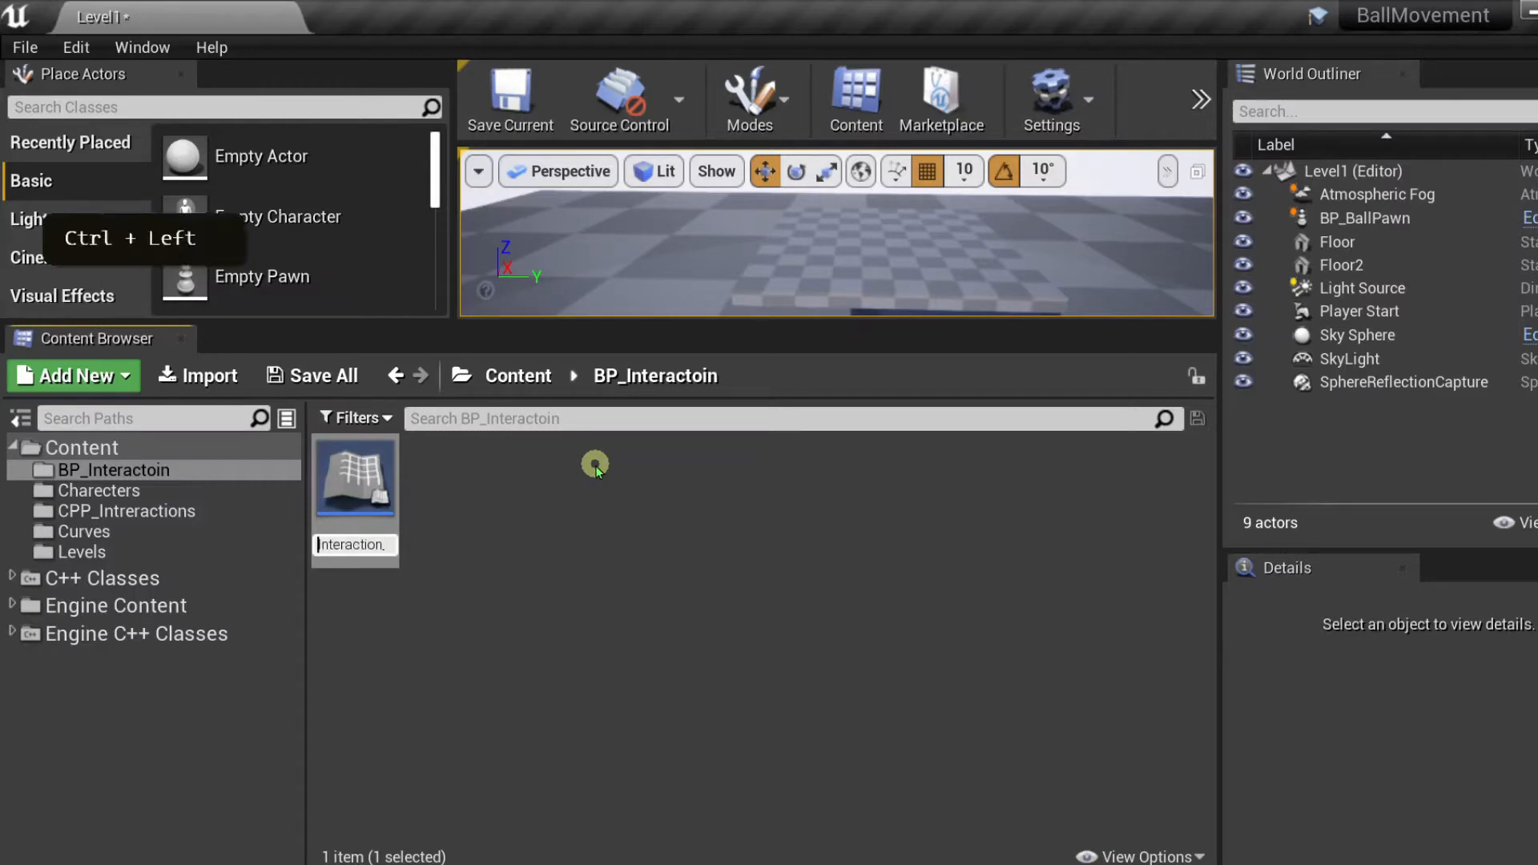
text(BP_)
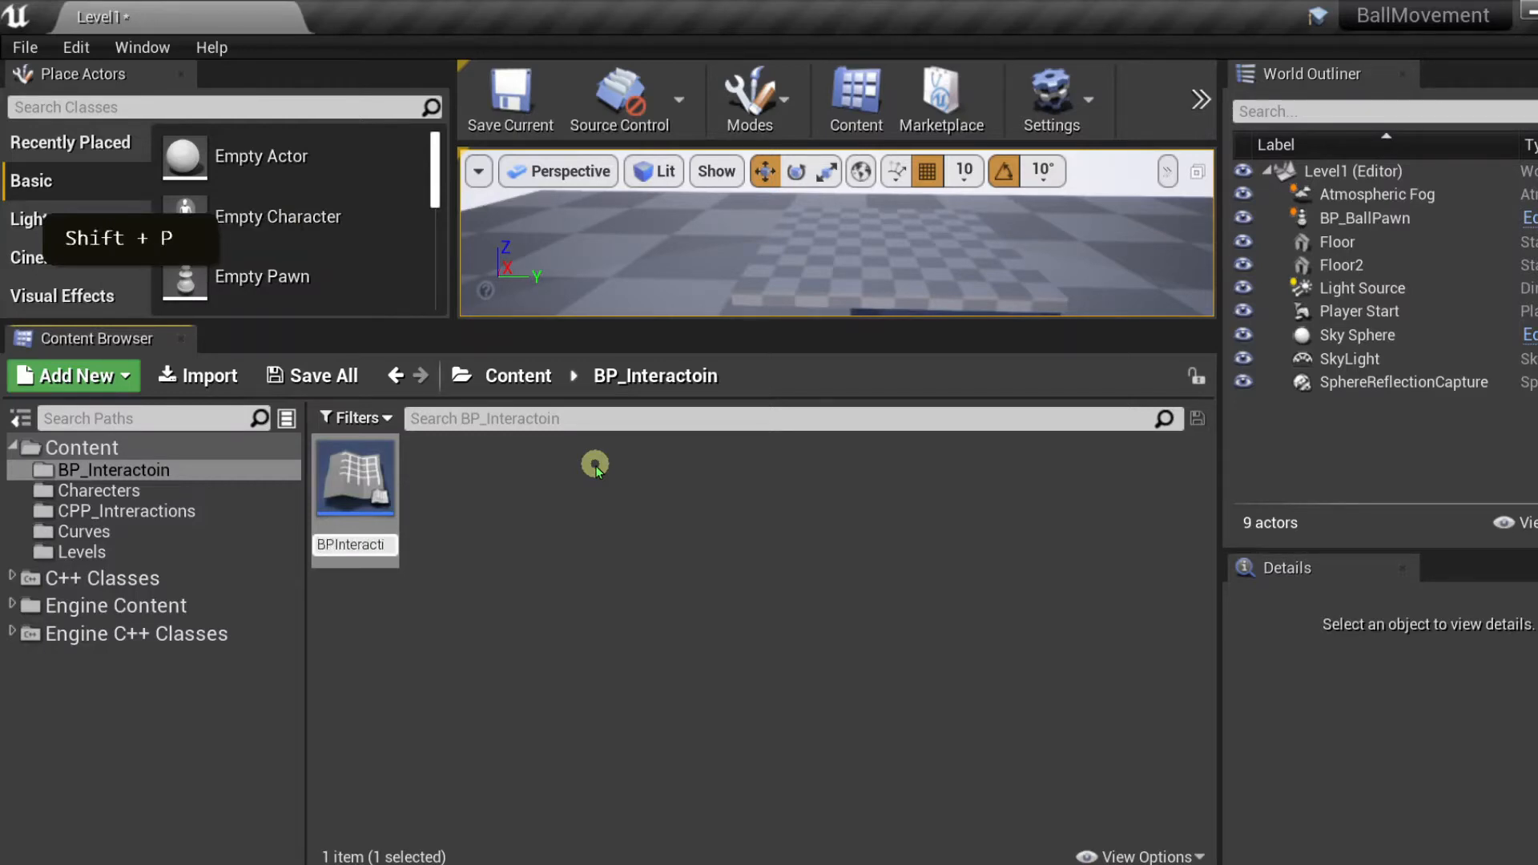
key(Return)
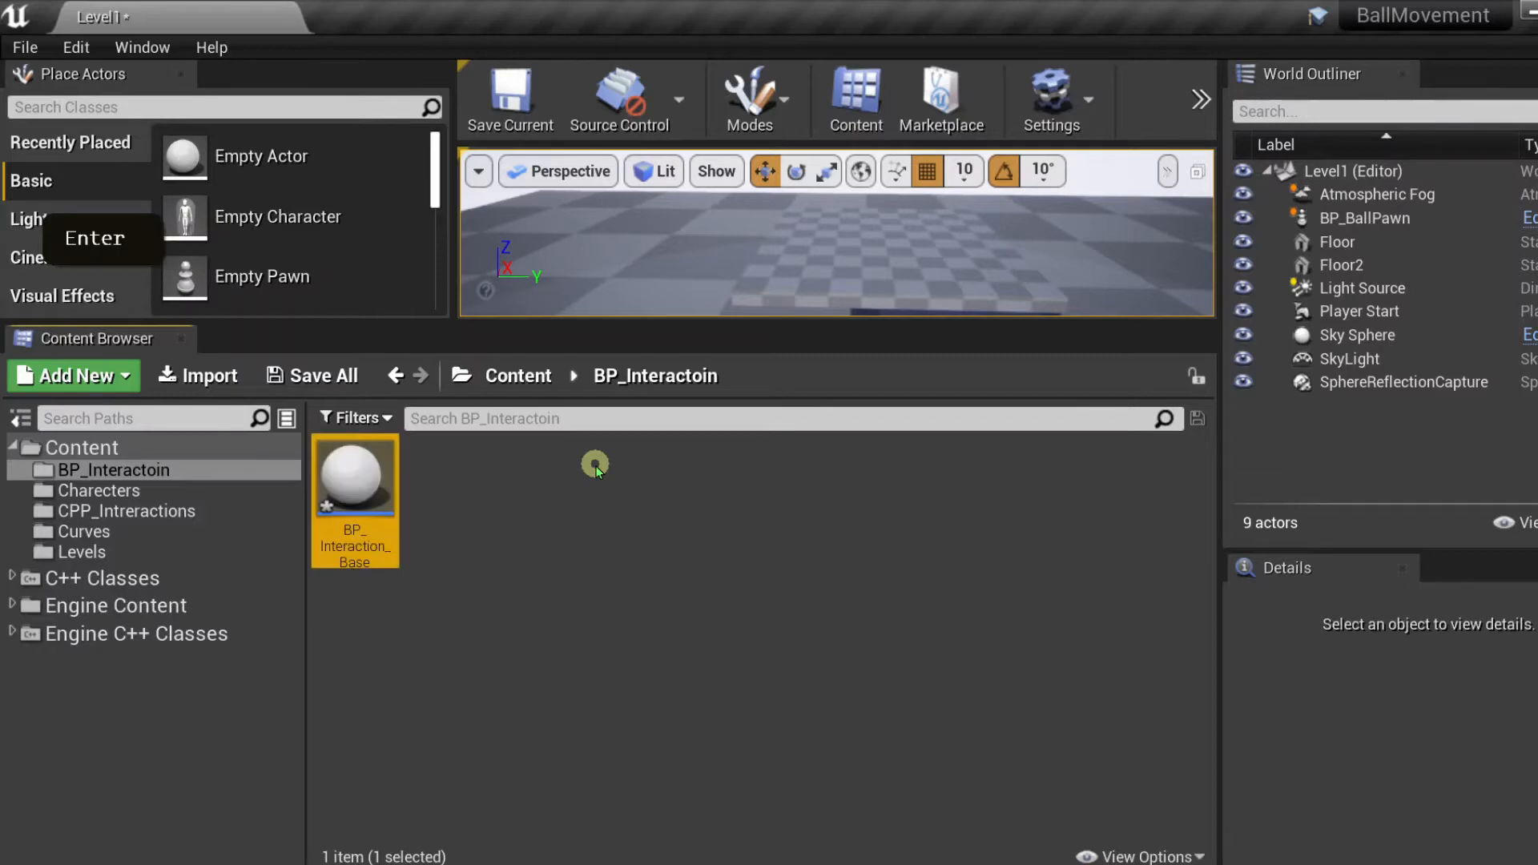
- Open BP_Interaction_Base, dock its editor beside the Level1 tab, and add a Static Mesh component to it
double_click(359, 494)
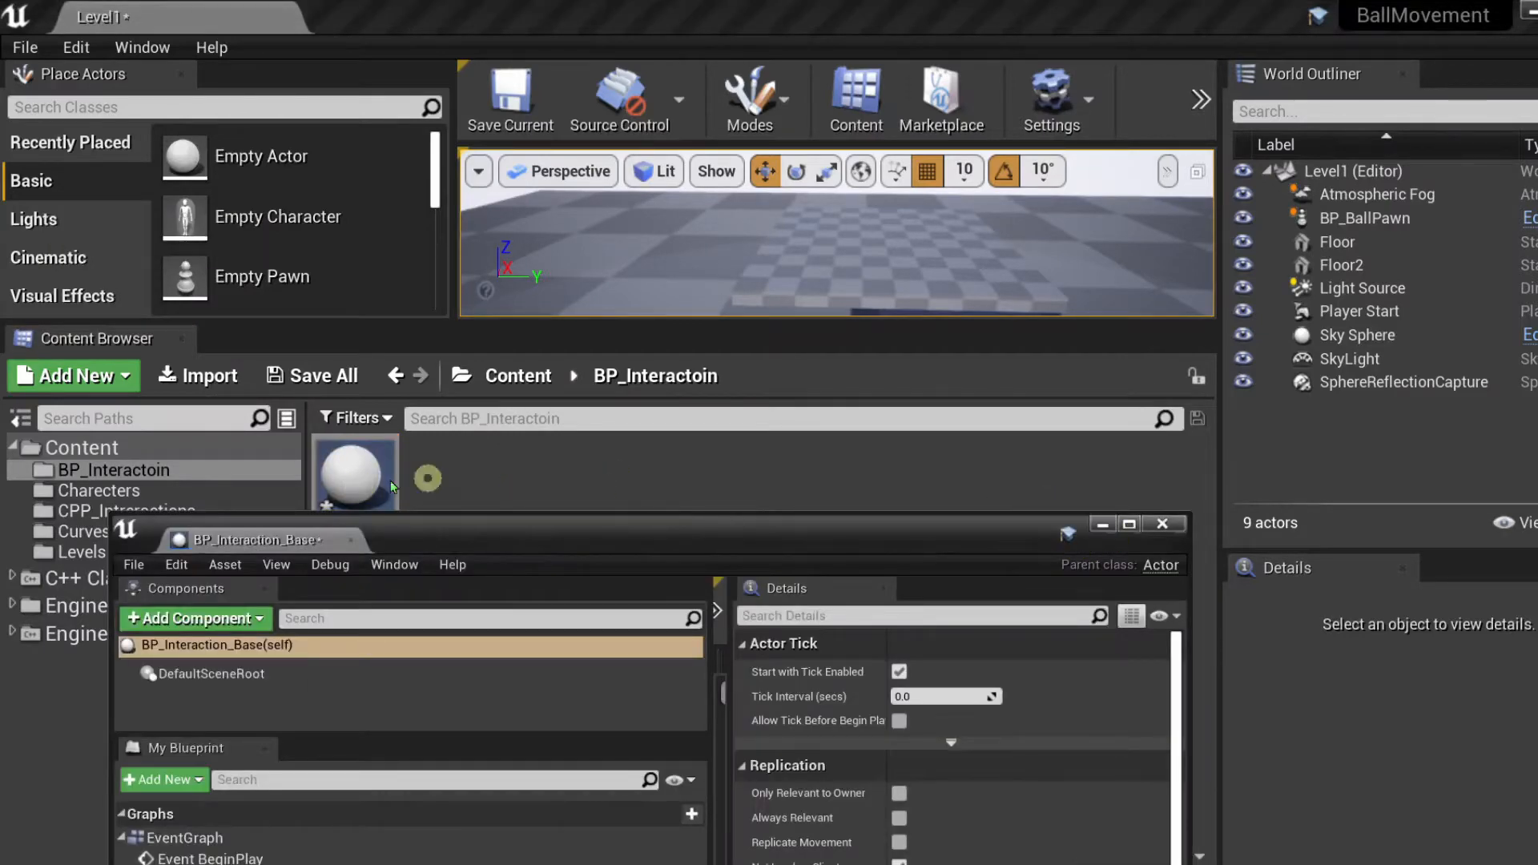
drag(265, 539, 350, 6)
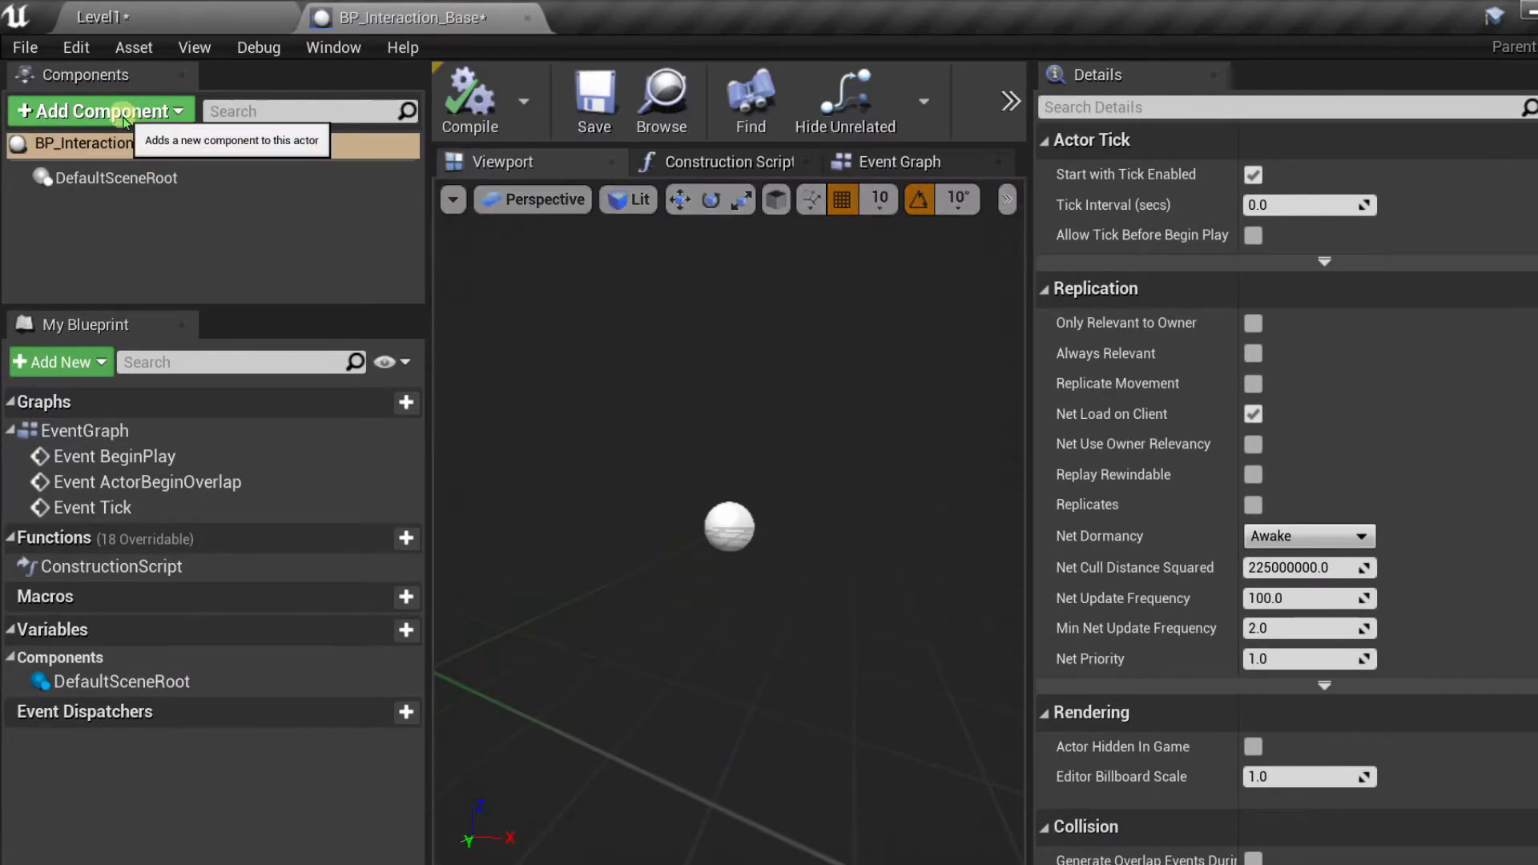
click(124, 112)
text(stat)
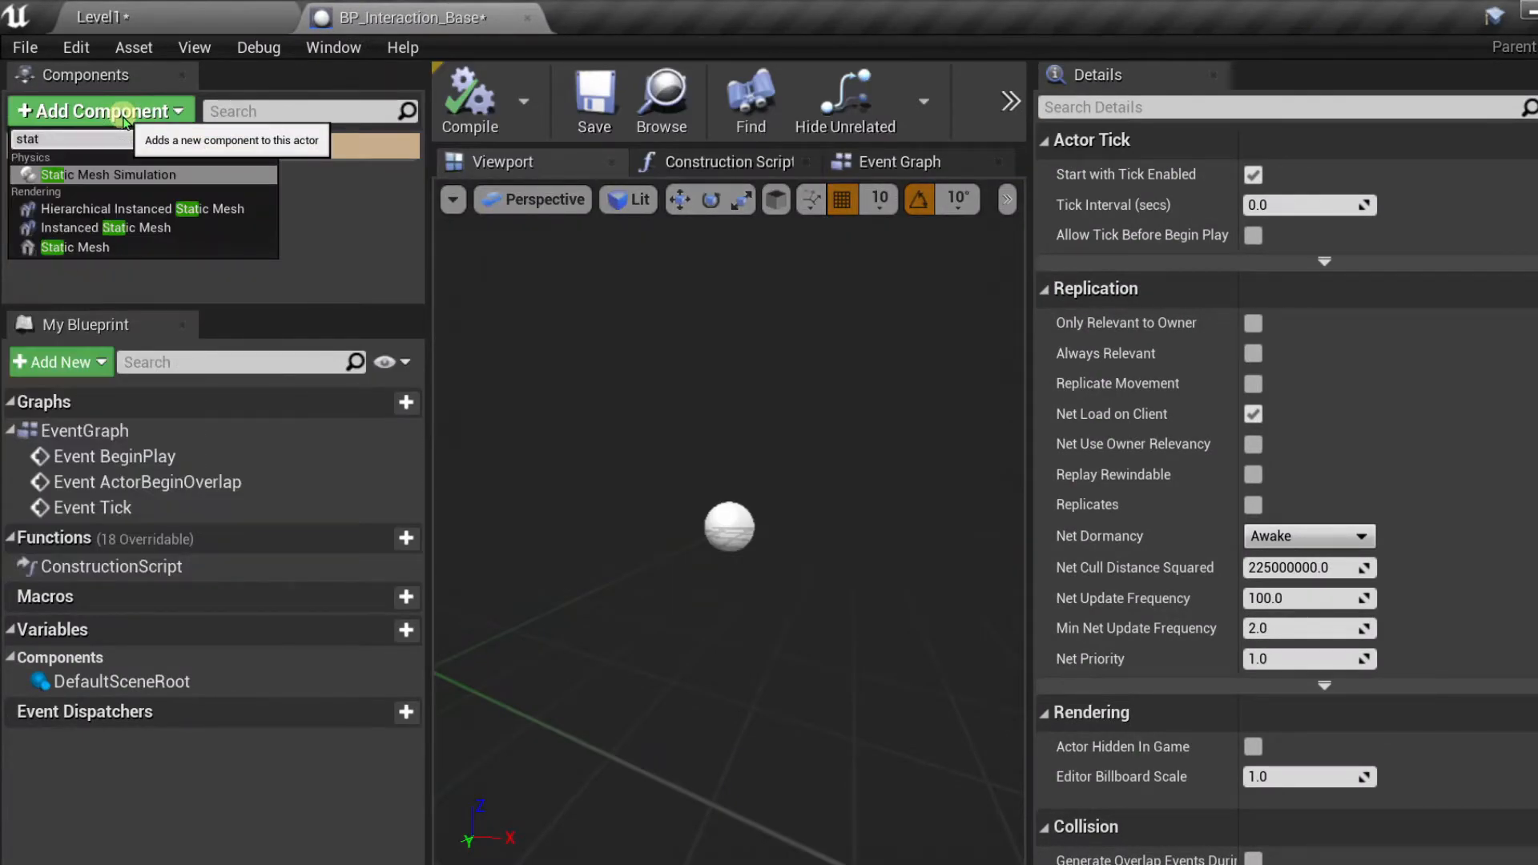
click(80, 247)
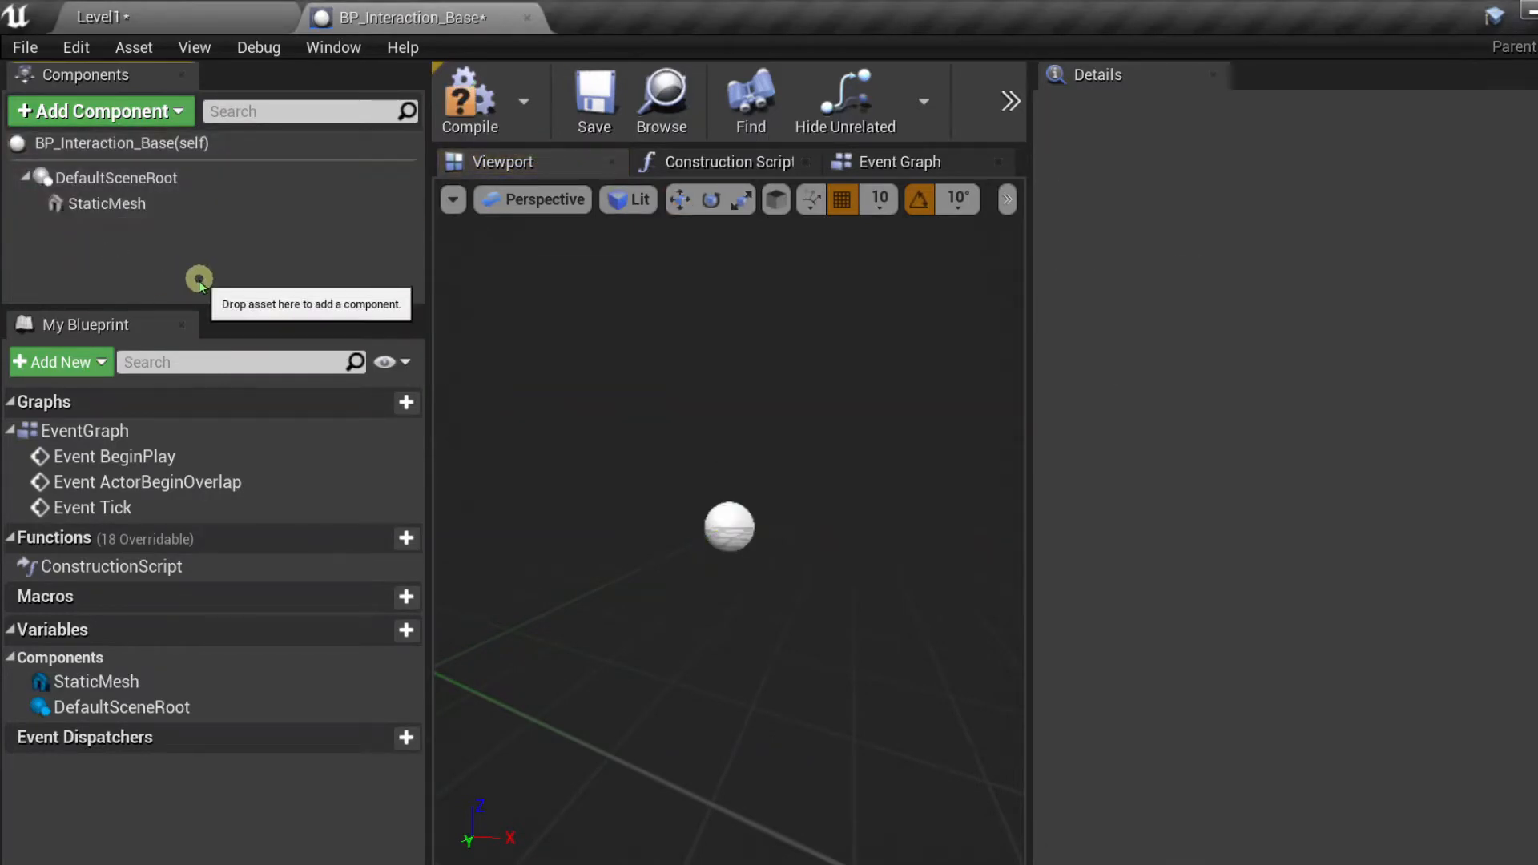
- Make the StaticMesh component the root of the Blueprint in place of DefaultSceneRoot
click(141, 210)
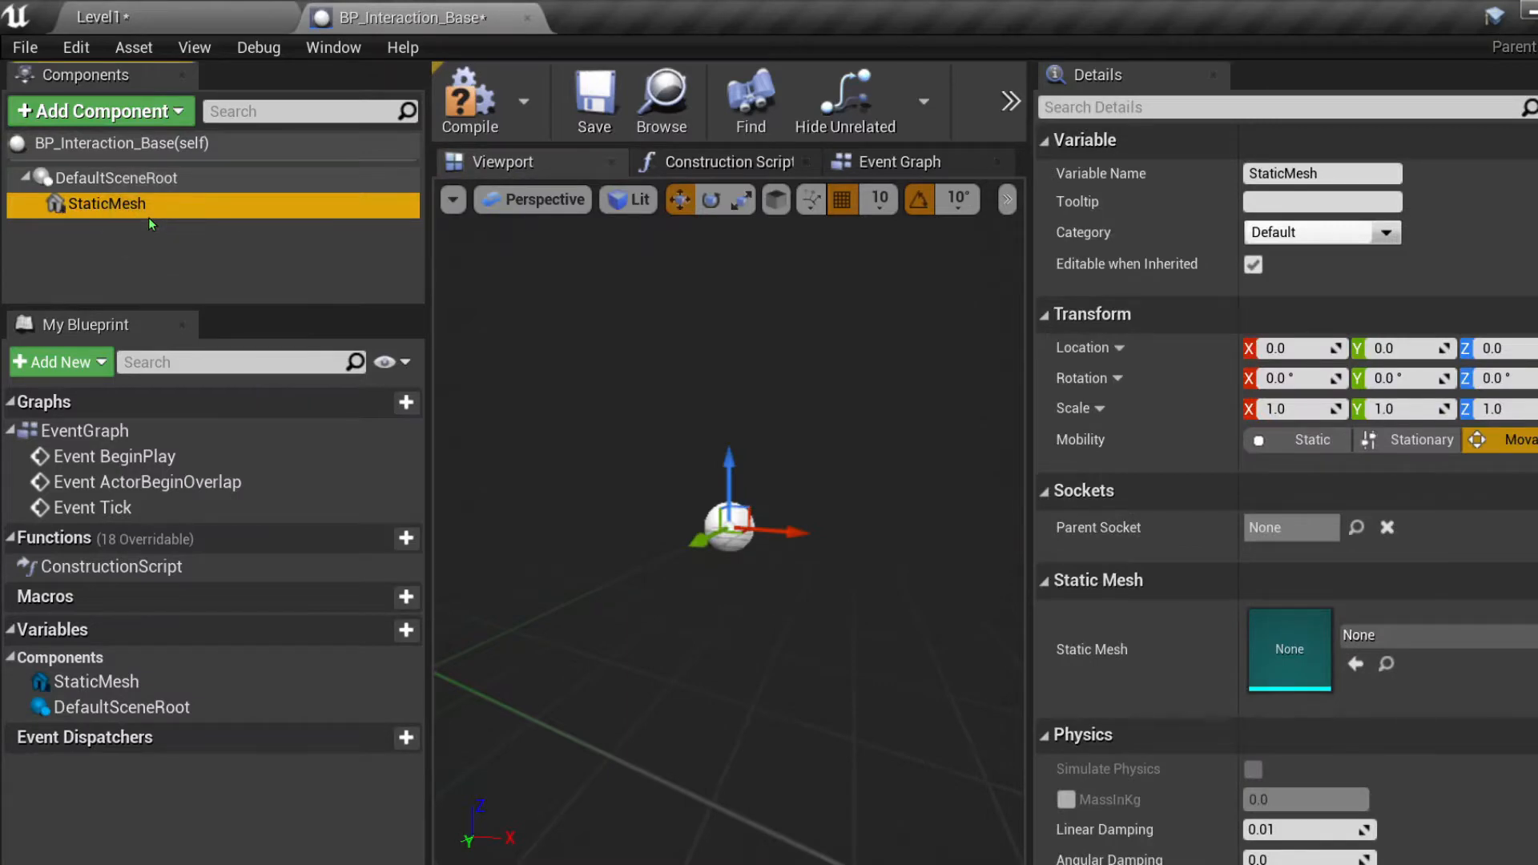
click(120, 208)
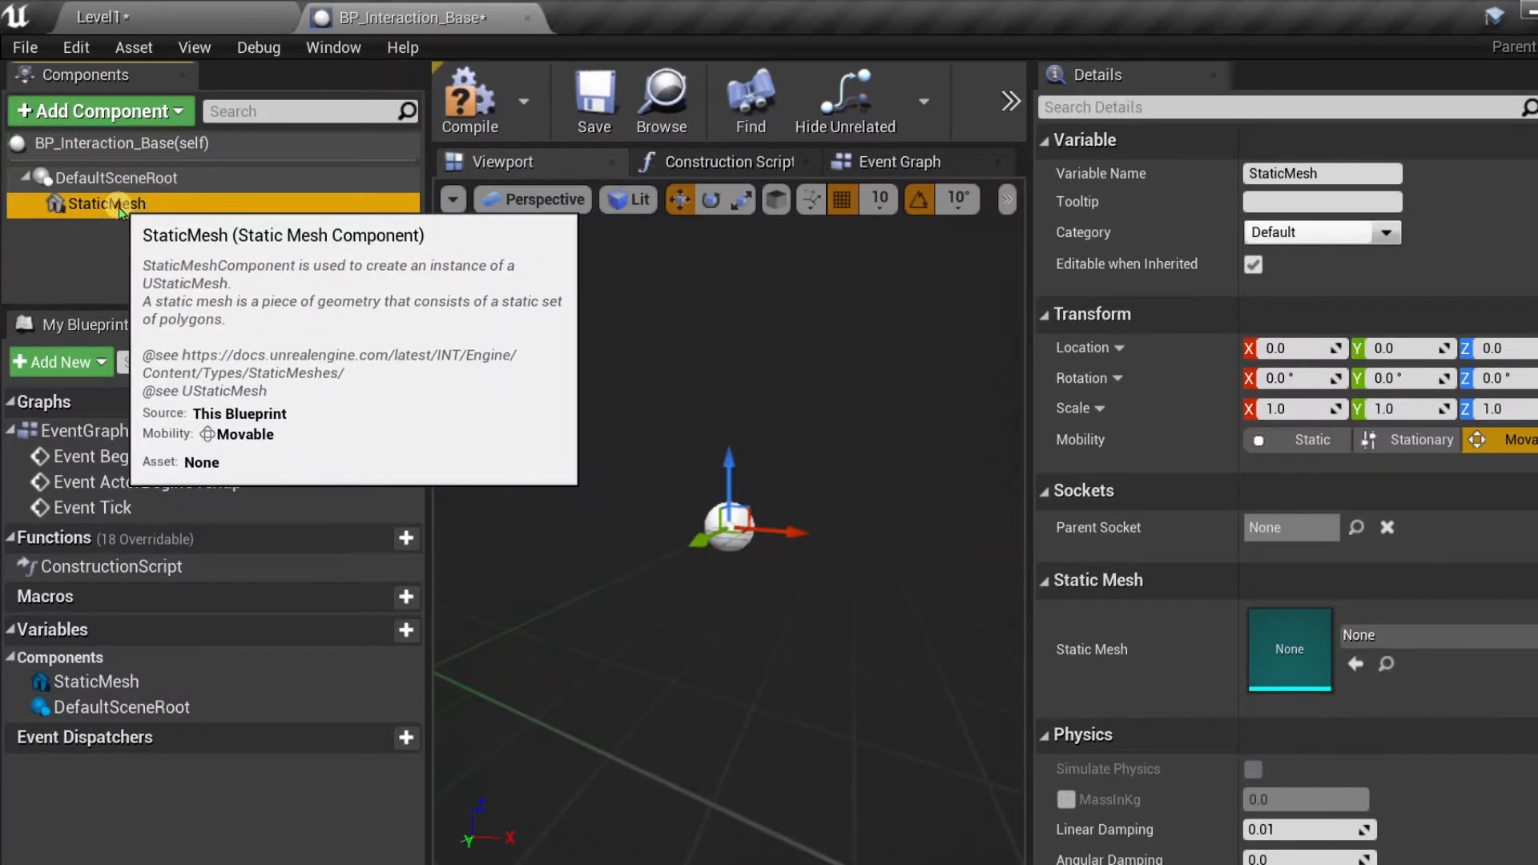
drag(120, 210, 116, 181)
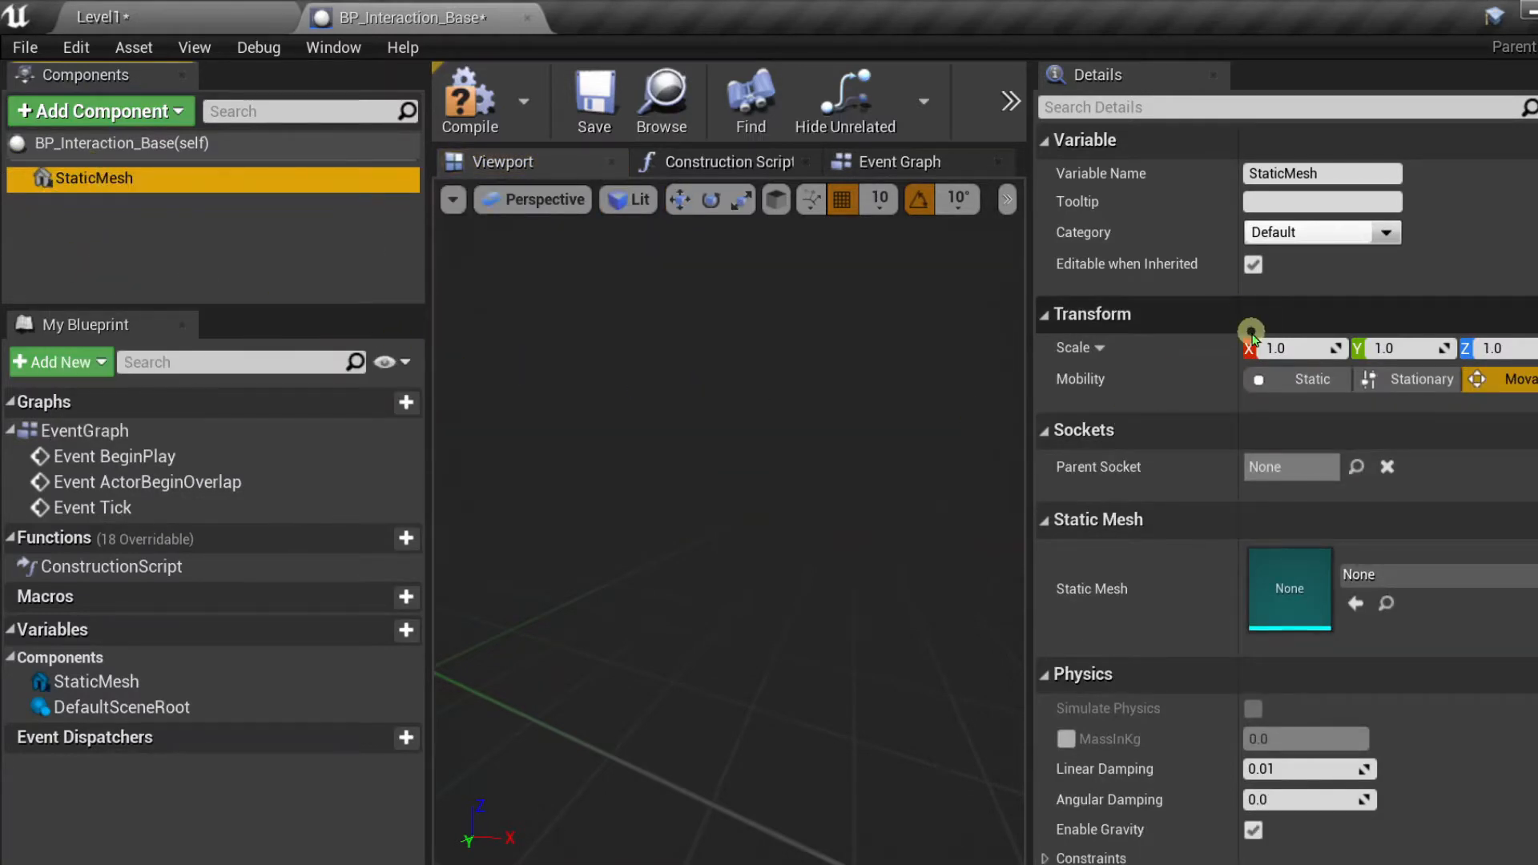
- Add an On Component Begin Overlap event for the StaticMesh component to the Event Graph
scroll(1251, 335, down, 5)
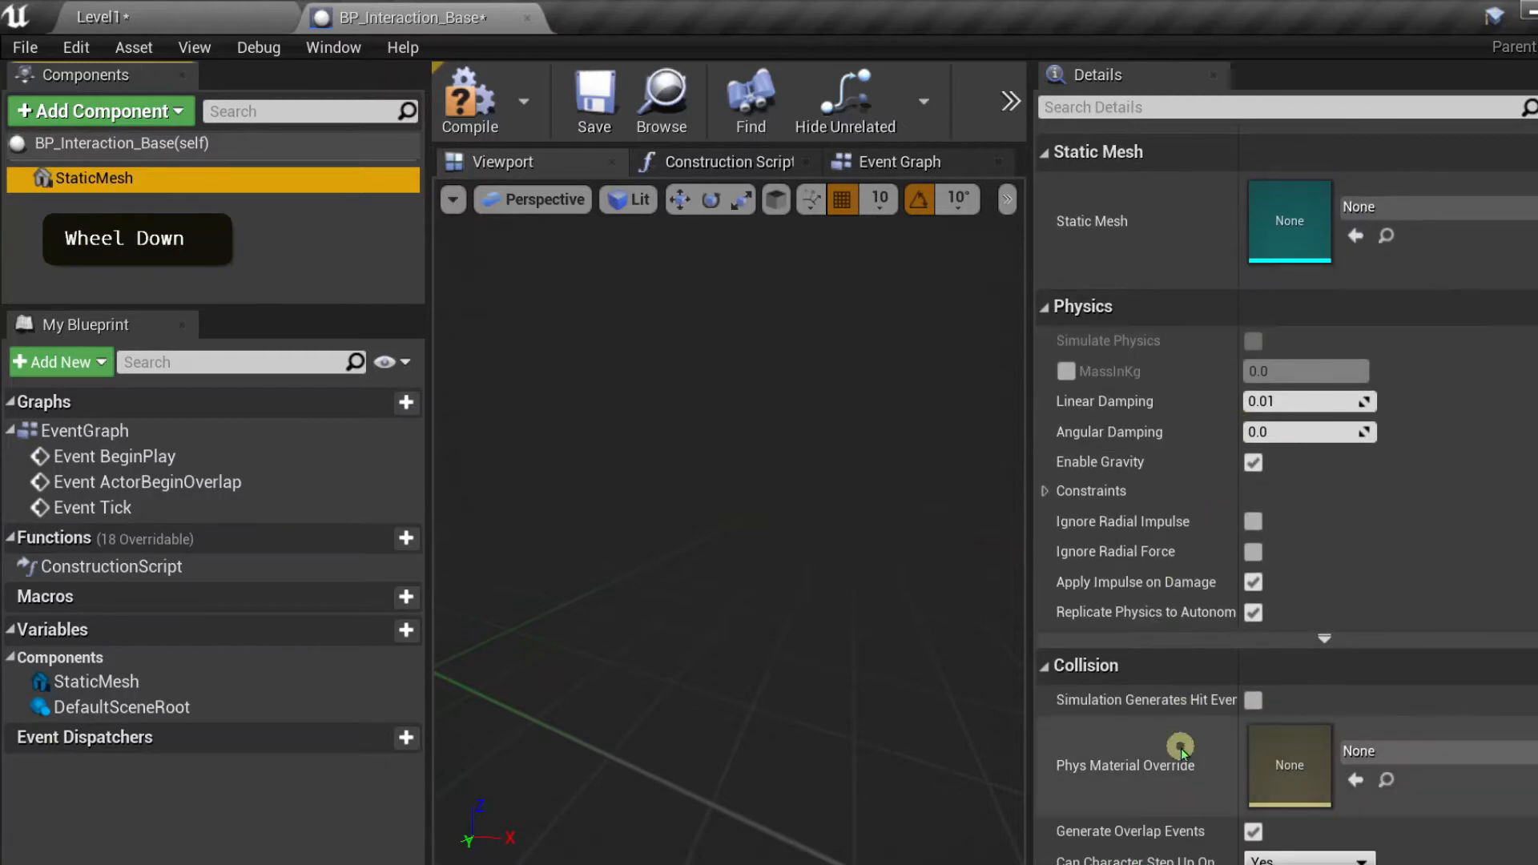
scroll(1183, 737, down, 7)
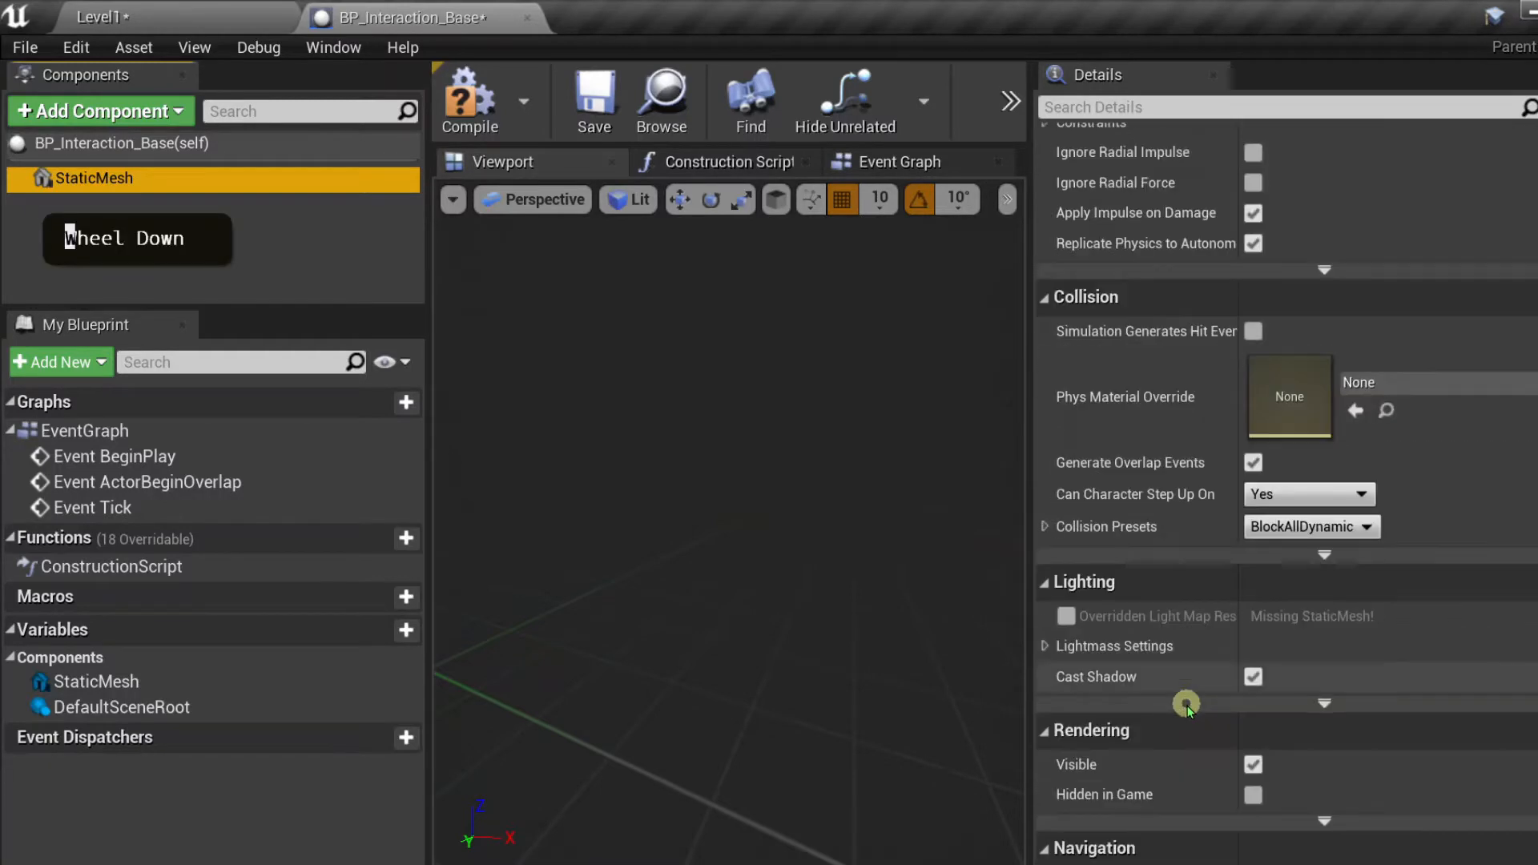
scroll(1186, 703, down, 3)
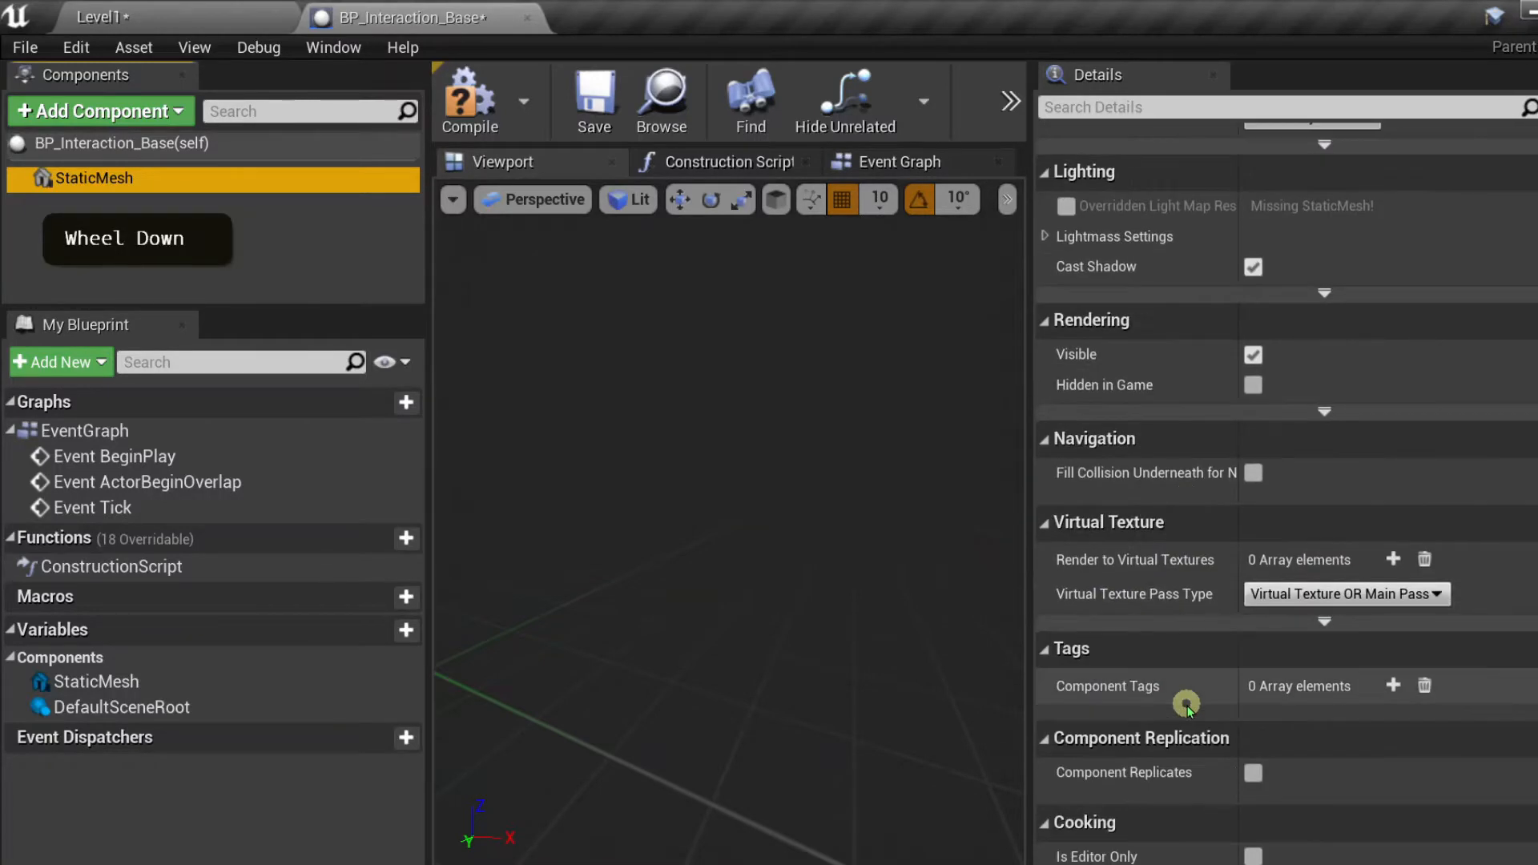
scroll(1186, 705, down, 8)
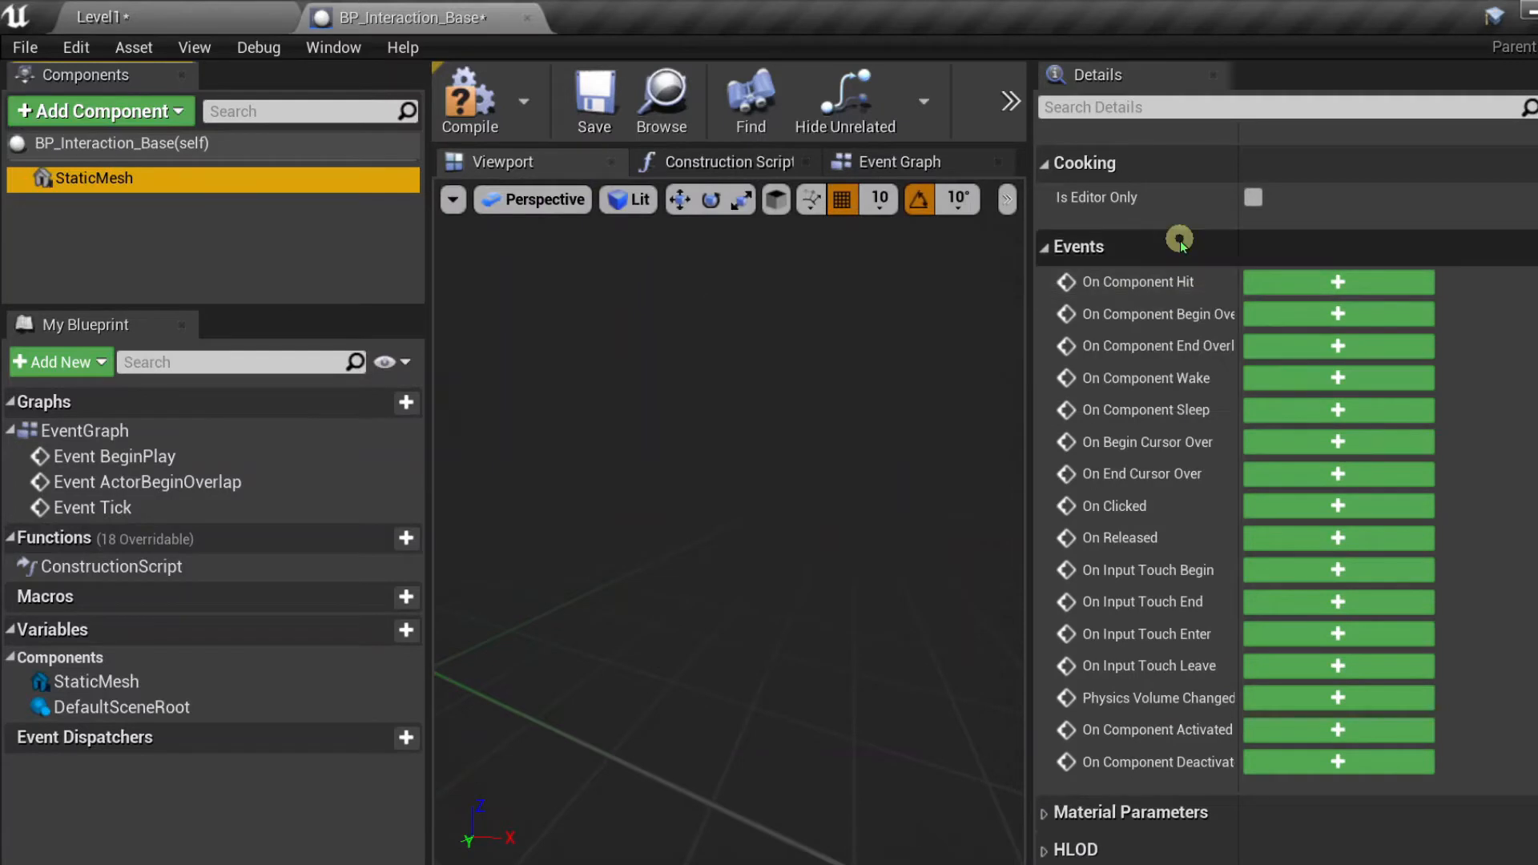
click(1198, 318)
click(1219, 477)
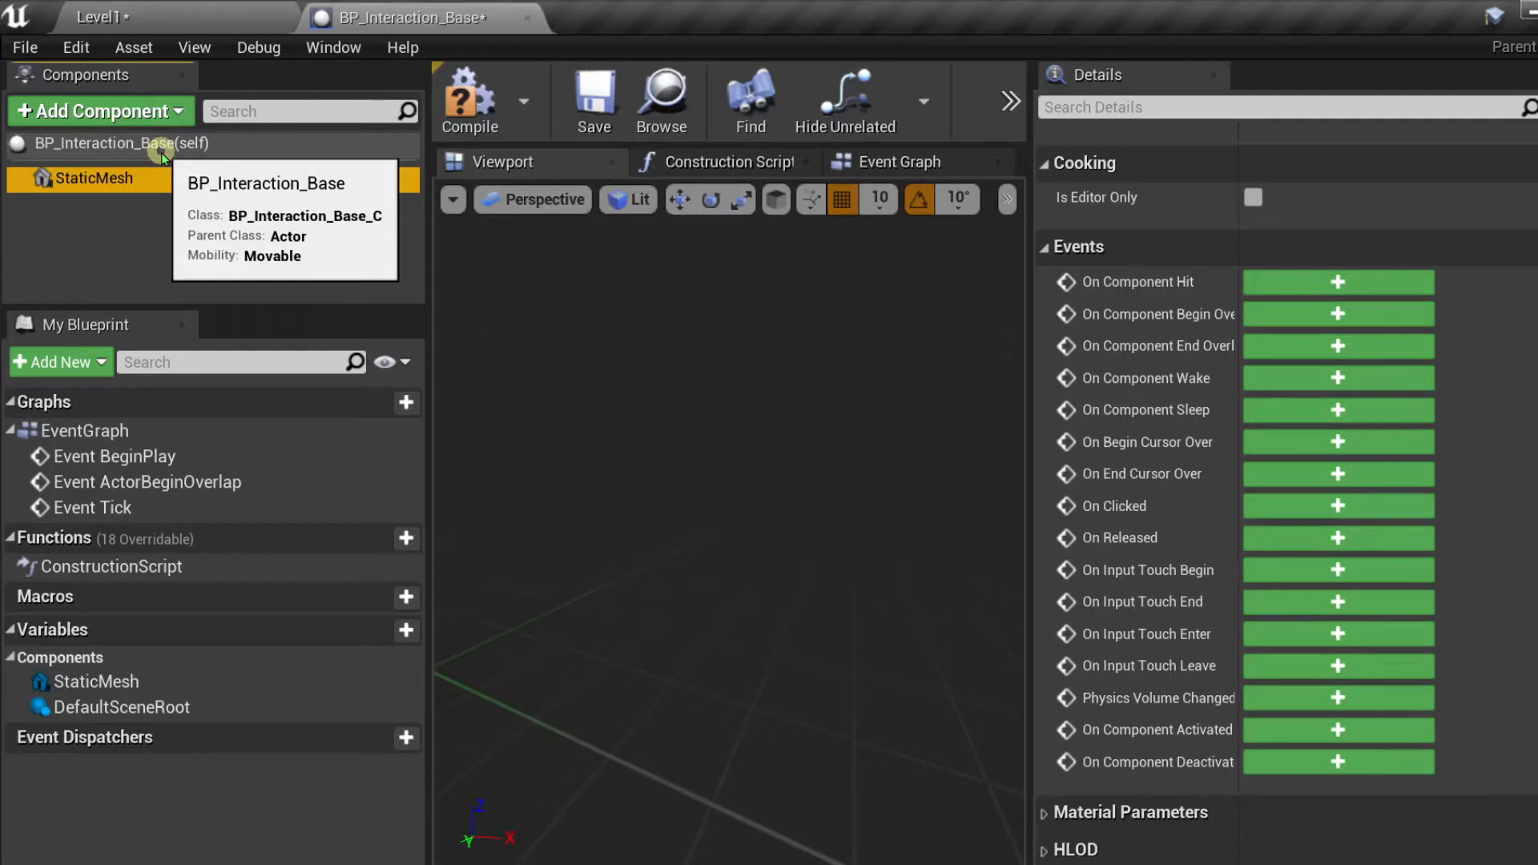
click(1286, 316)
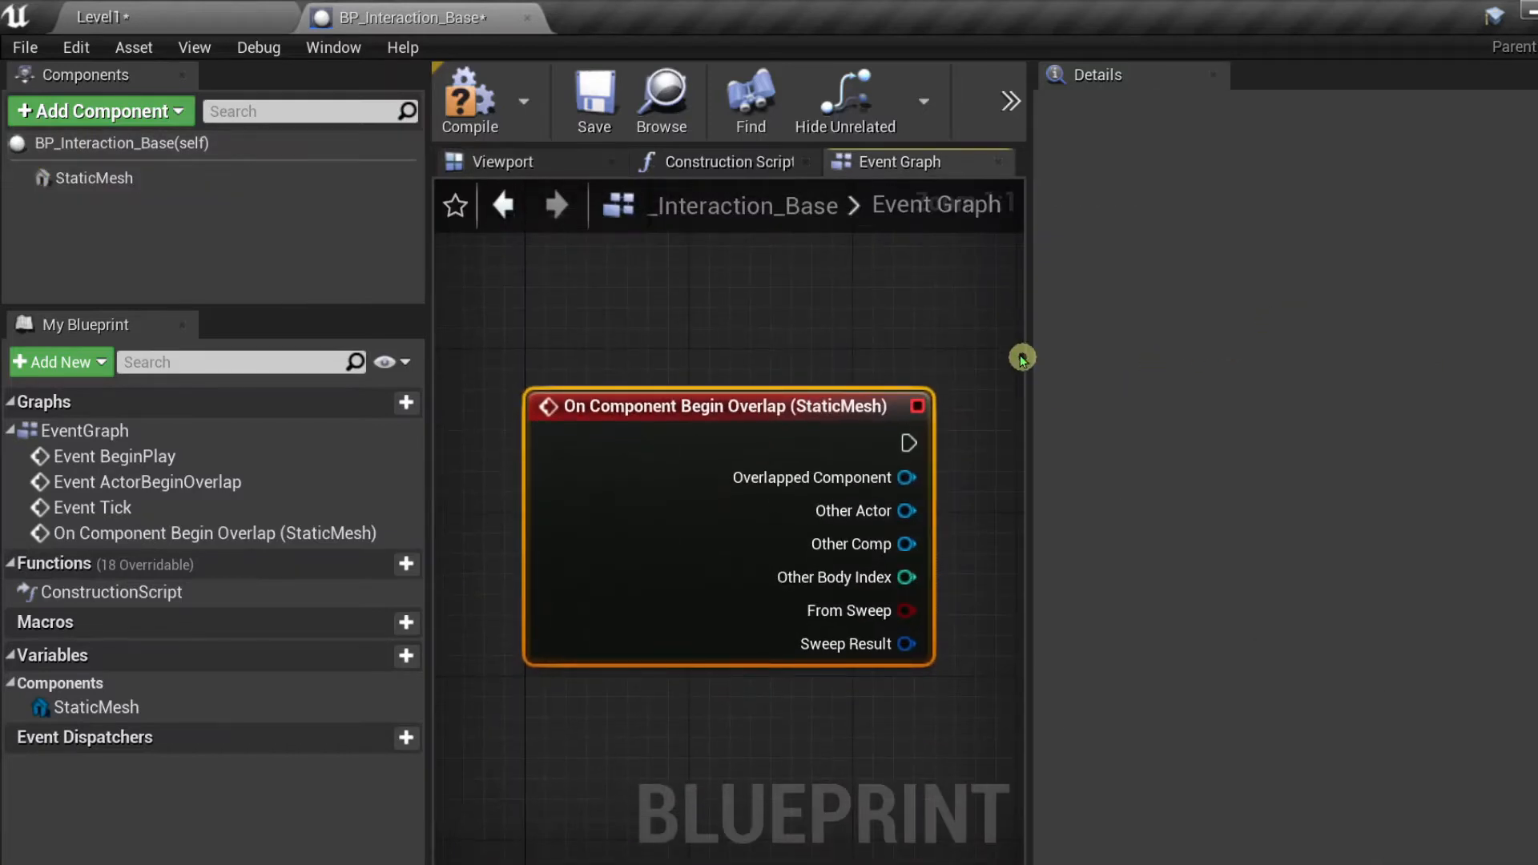
- Widen the graph area and add a Print String node executed by the StaticMesh's On Component Begin Overlap event
drag(1029, 354, 1424, 364)
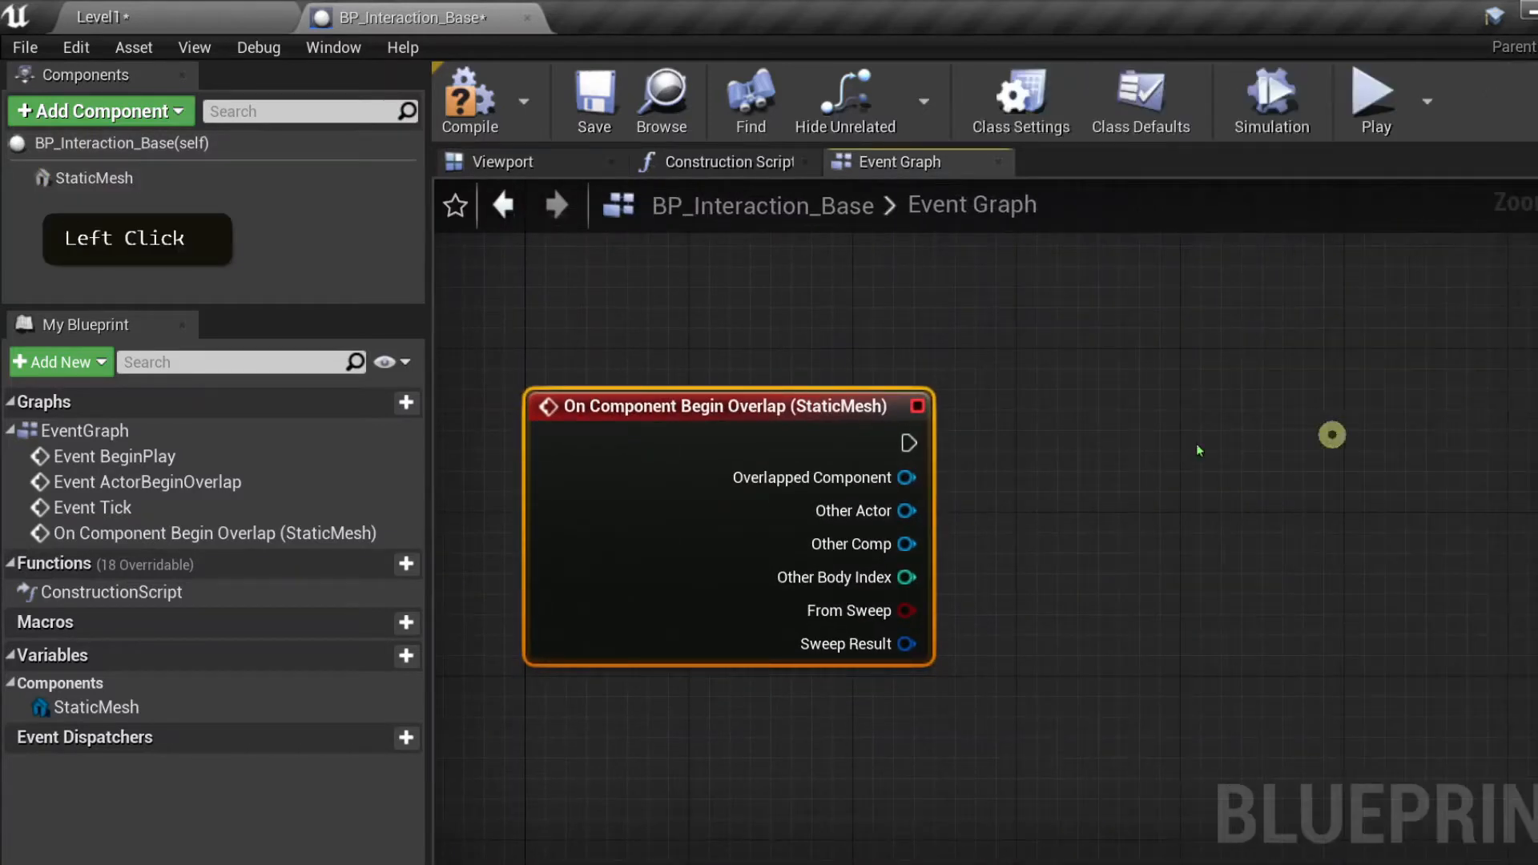
drag(912, 443, 1140, 433)
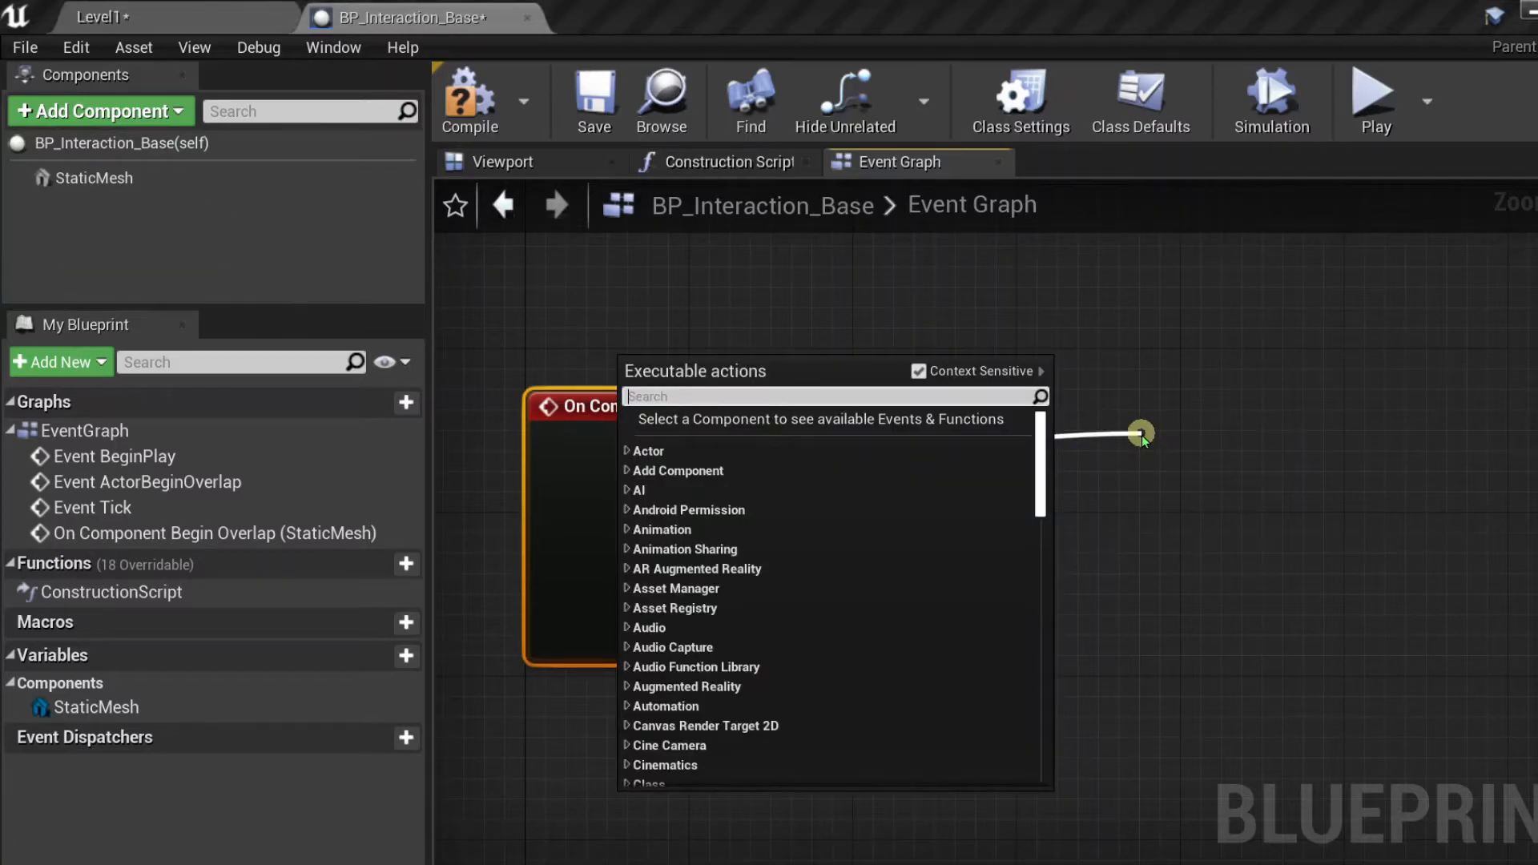
text(print)
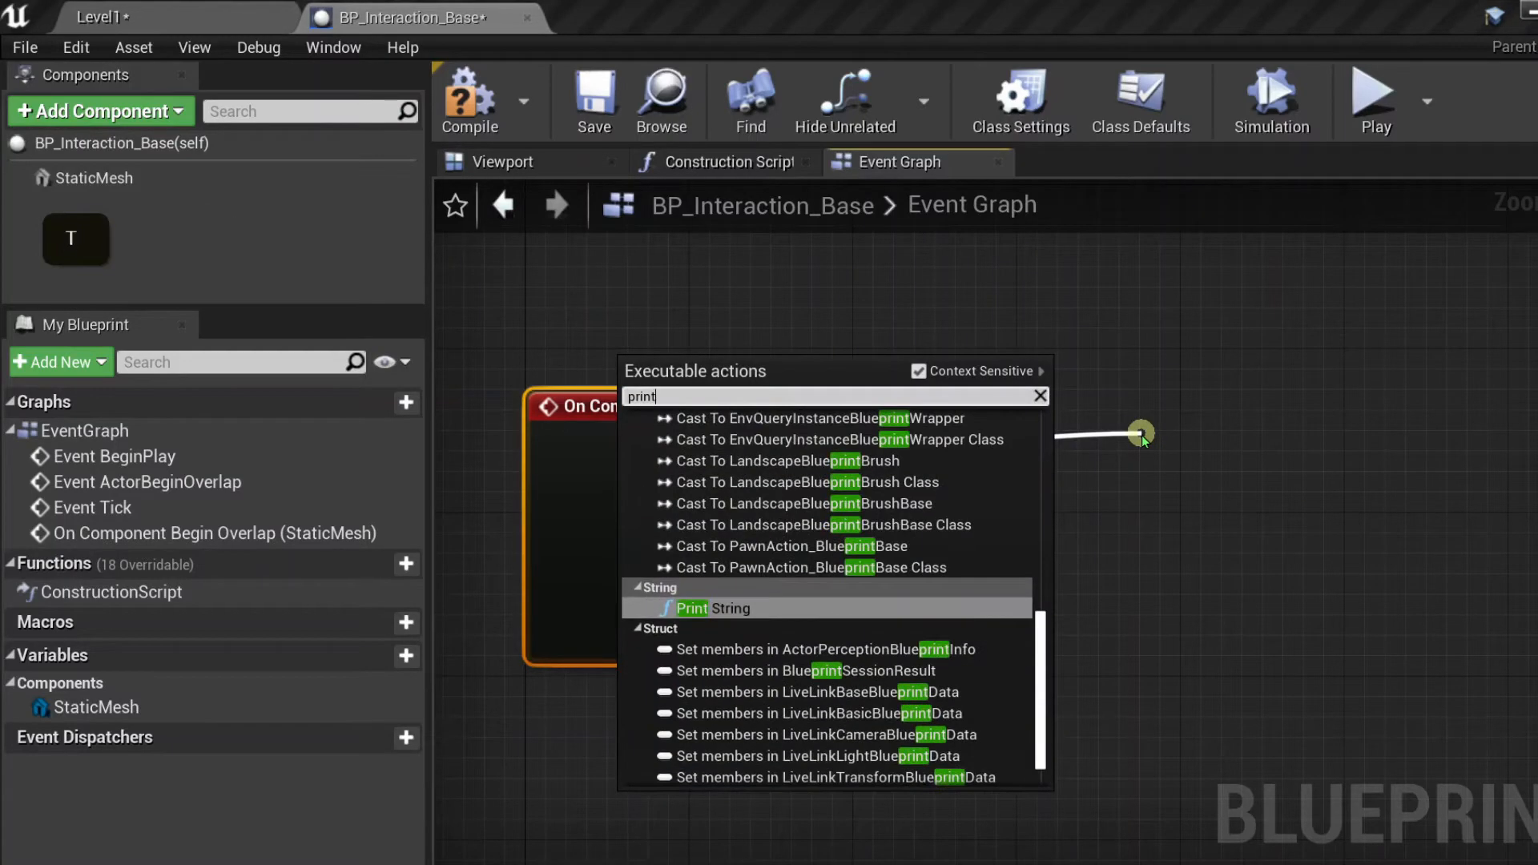
key(Return)
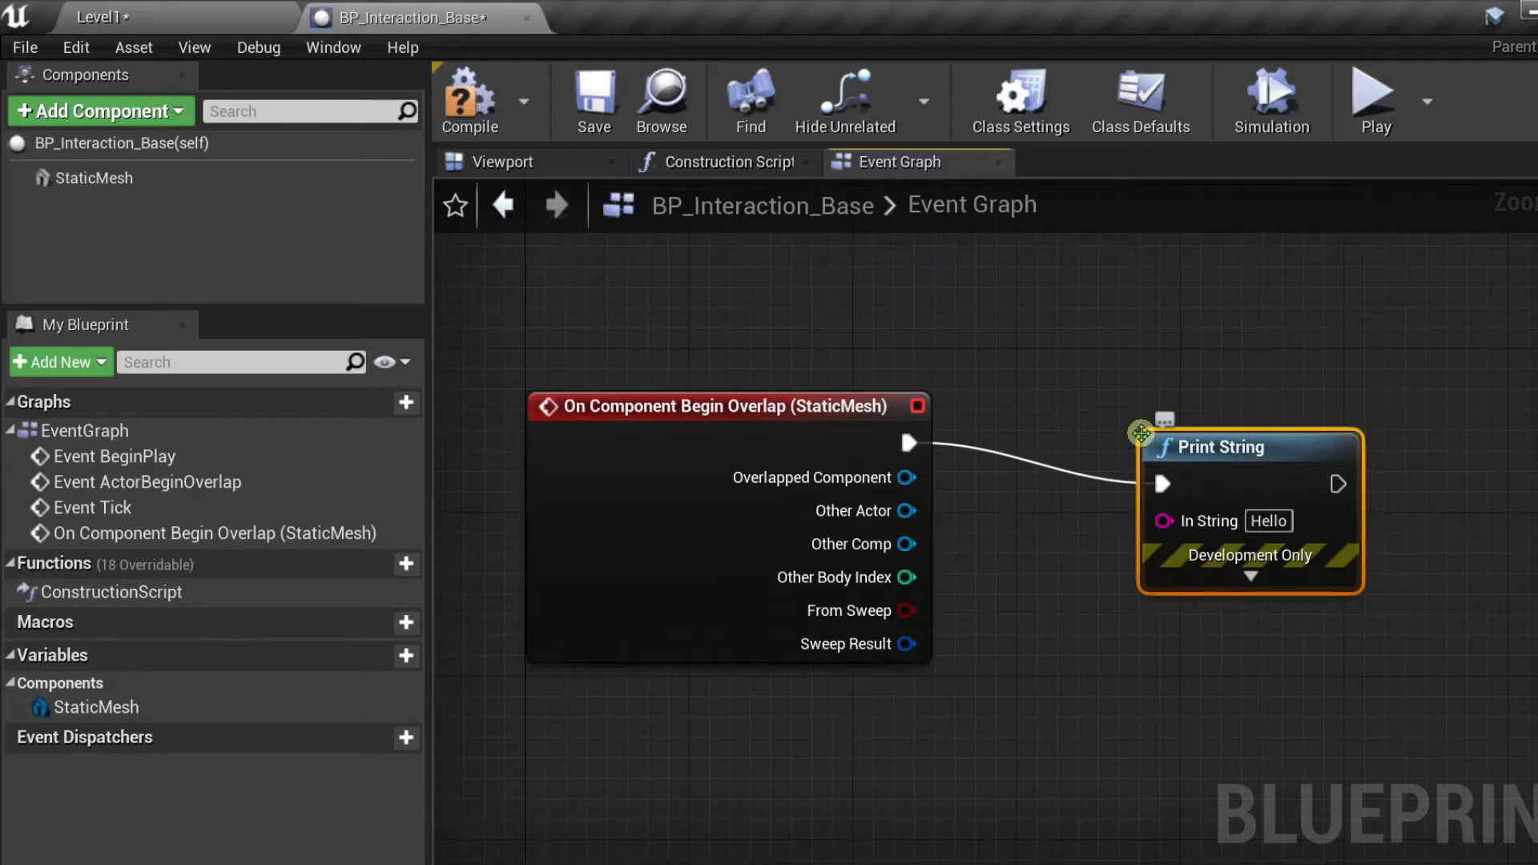
click(641, 425)
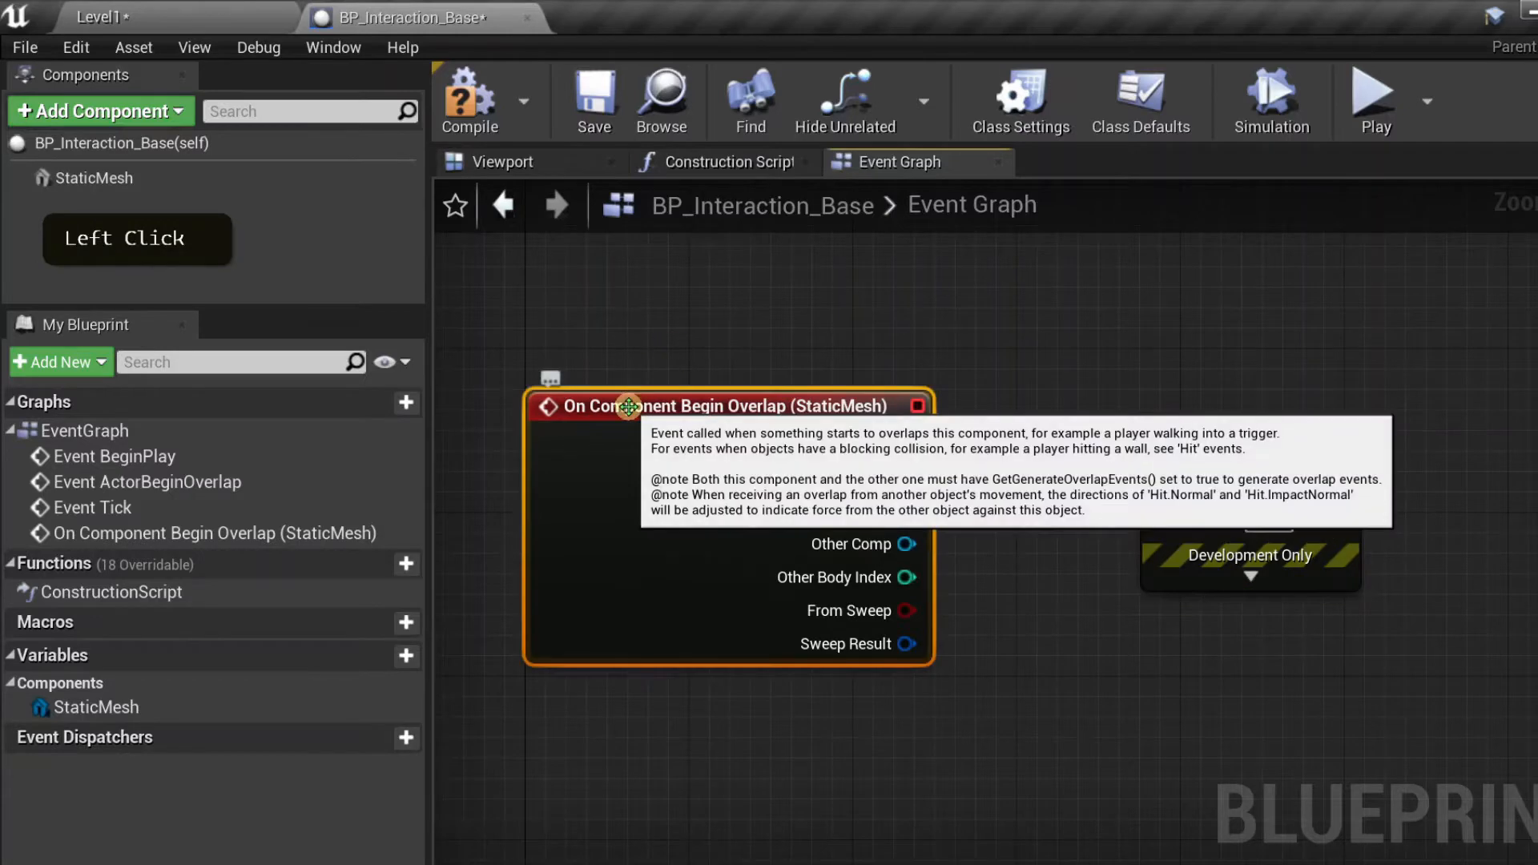
click(168, 180)
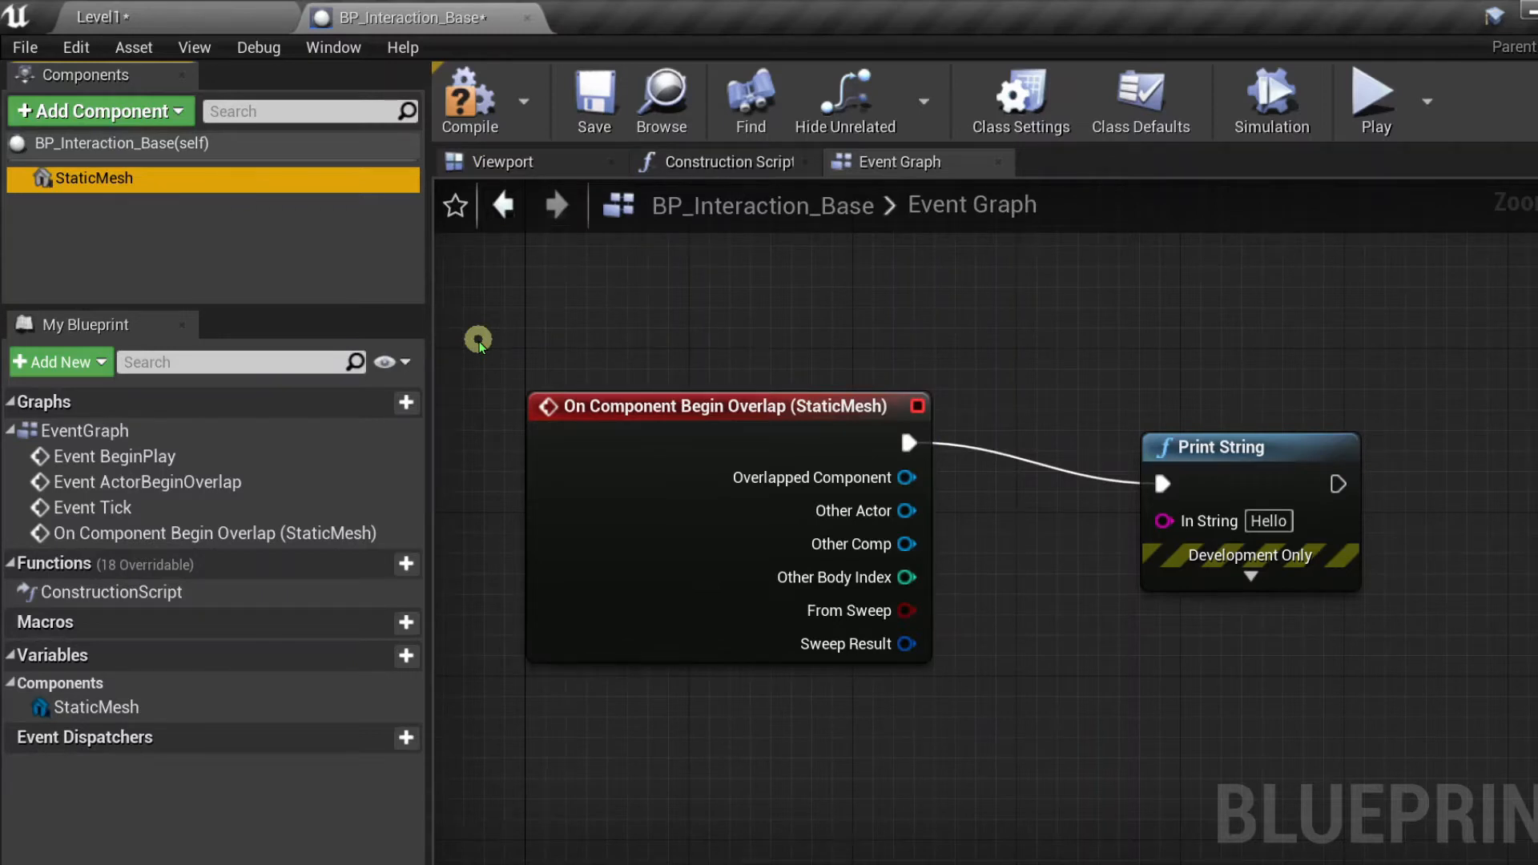
click(159, 20)
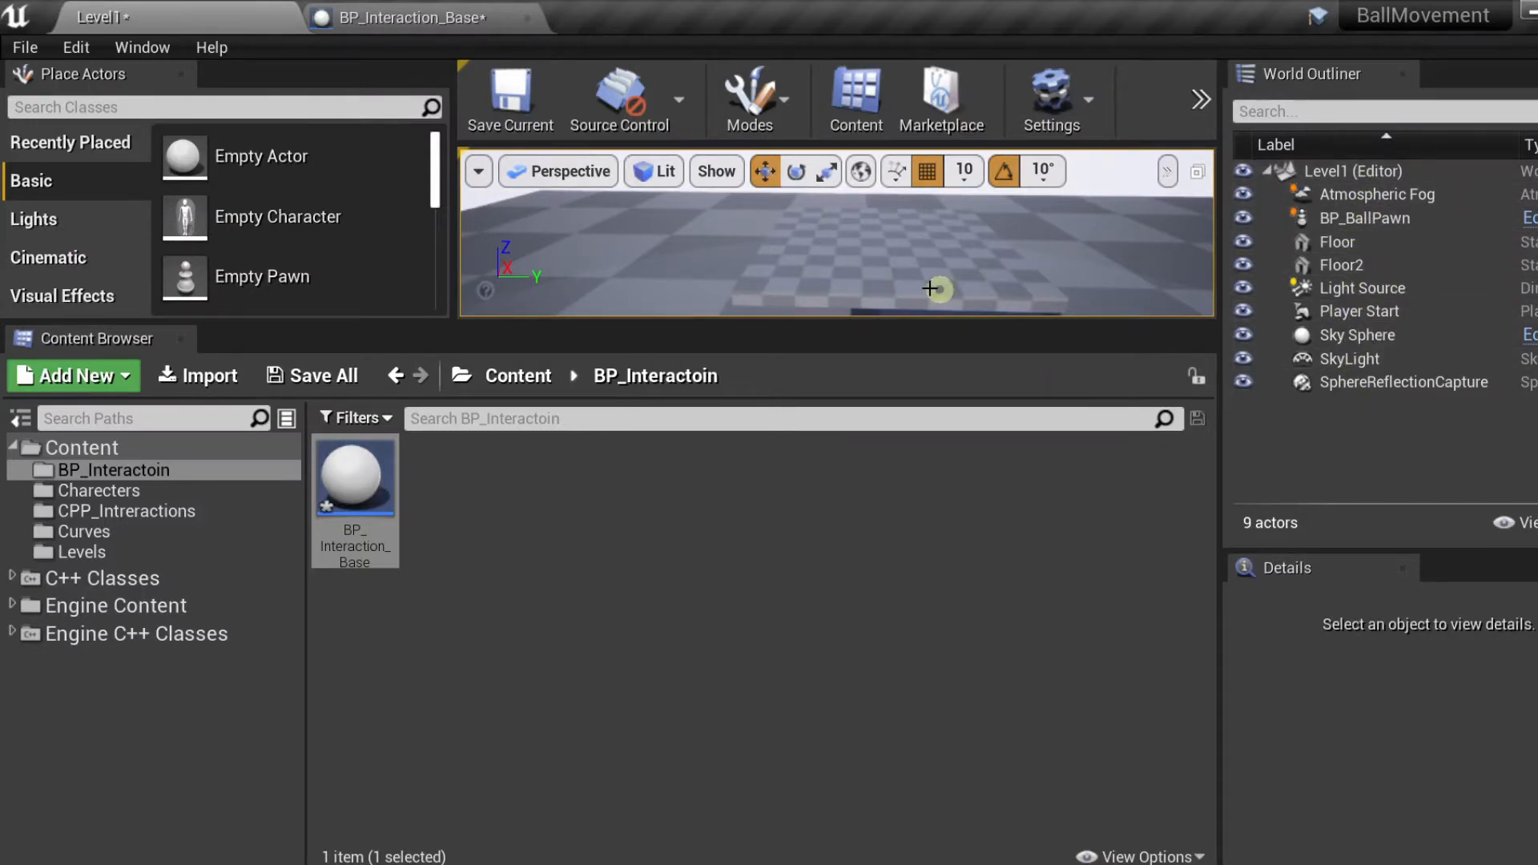
click(425, 19)
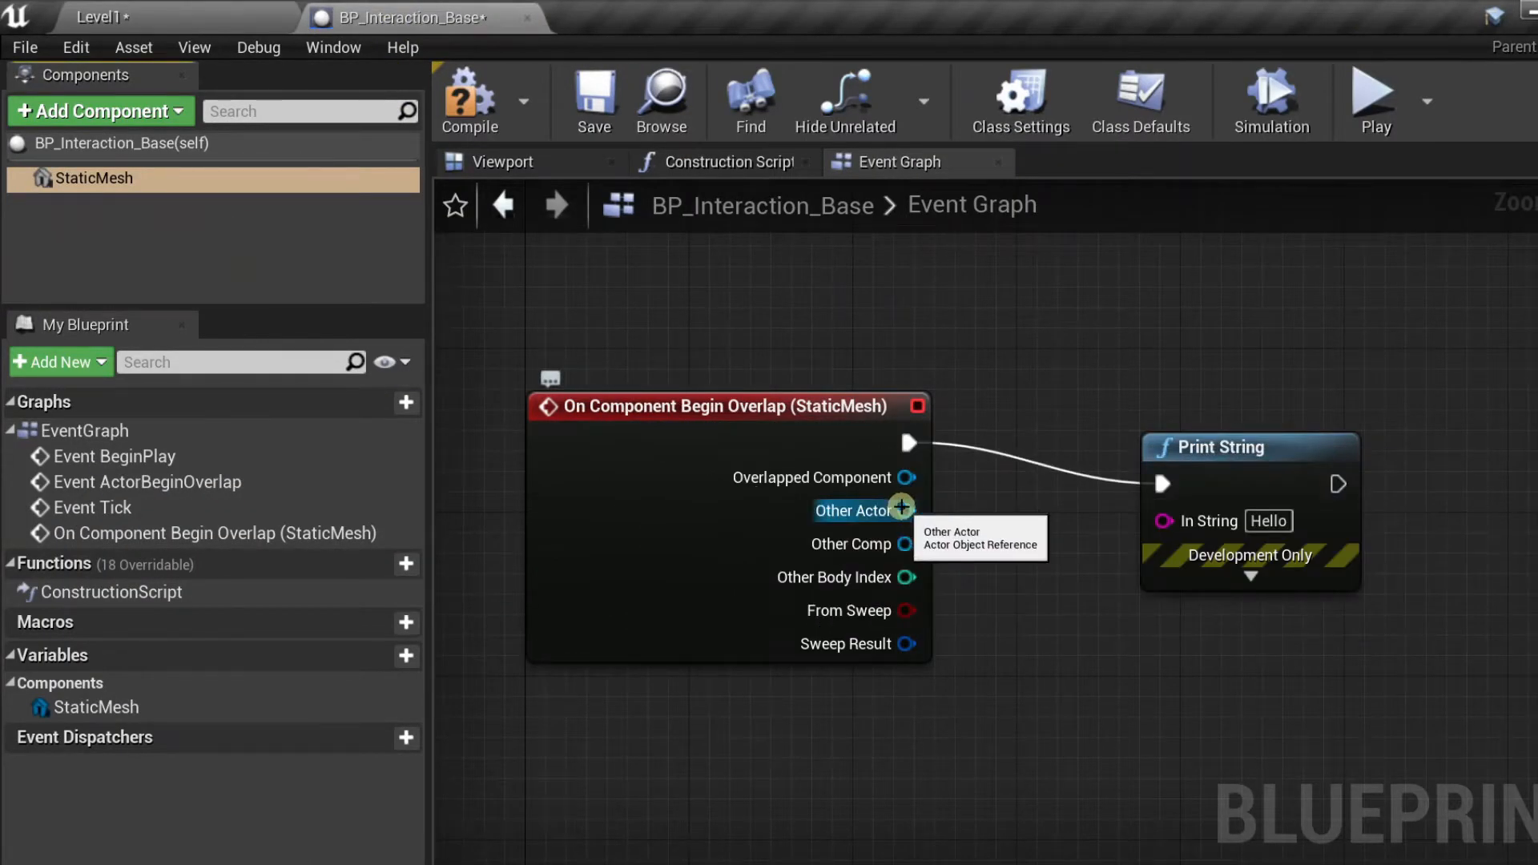
- Add a Get Object Name node fed by the overlap event's Other Actor, and move Print String farther from the event node
drag(902, 510, 987, 581)
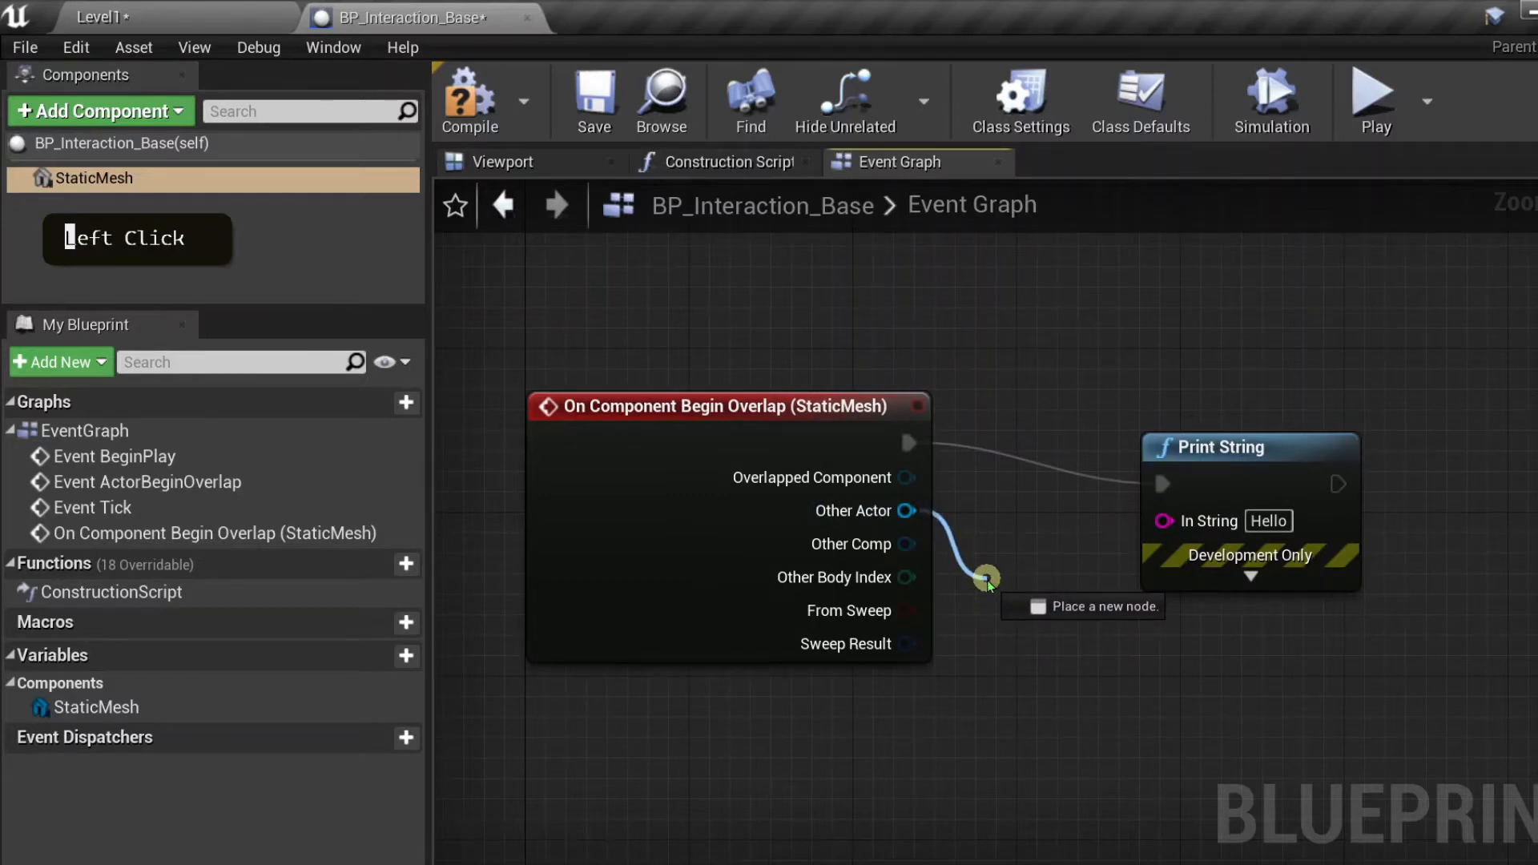
mouse_move(987, 582)
mouse_down()
mouse_move(945, 532)
mouse_move(1030, 611)
mouse_move(996, 607)
mouse_up()
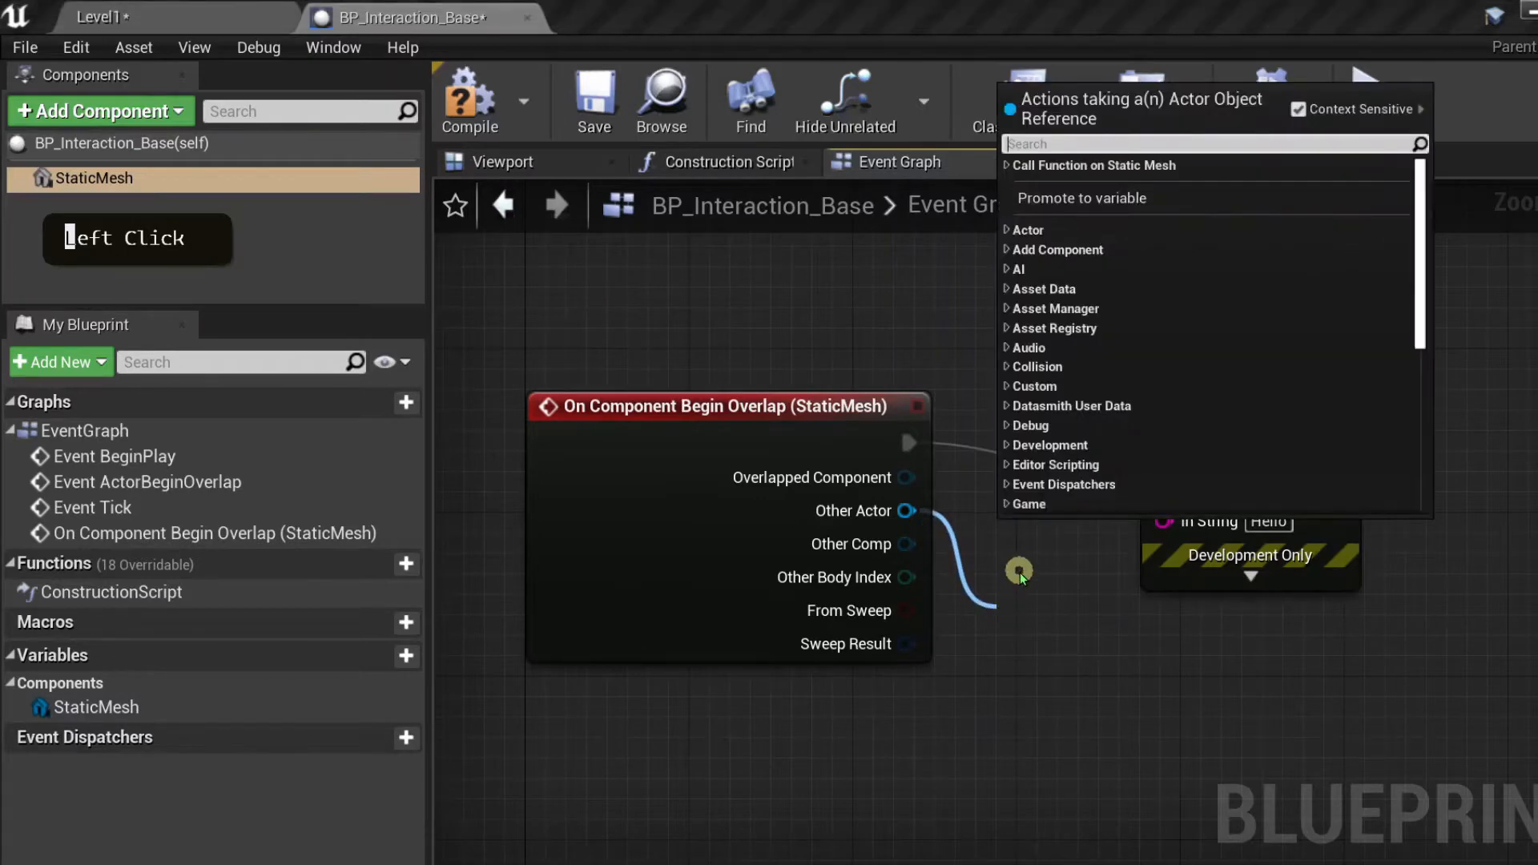
text(get name)
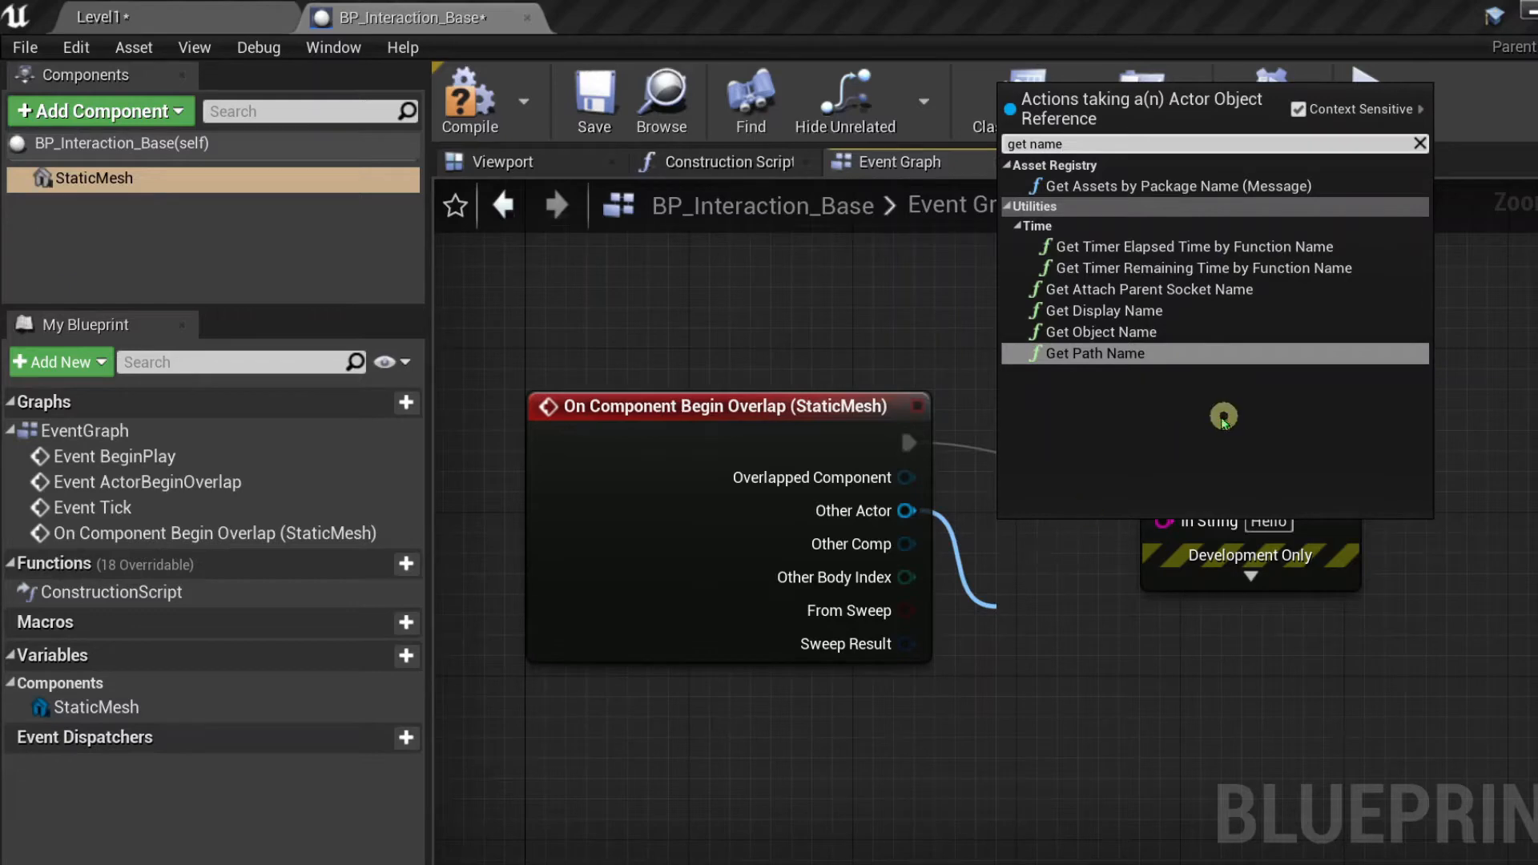
click(1121, 331)
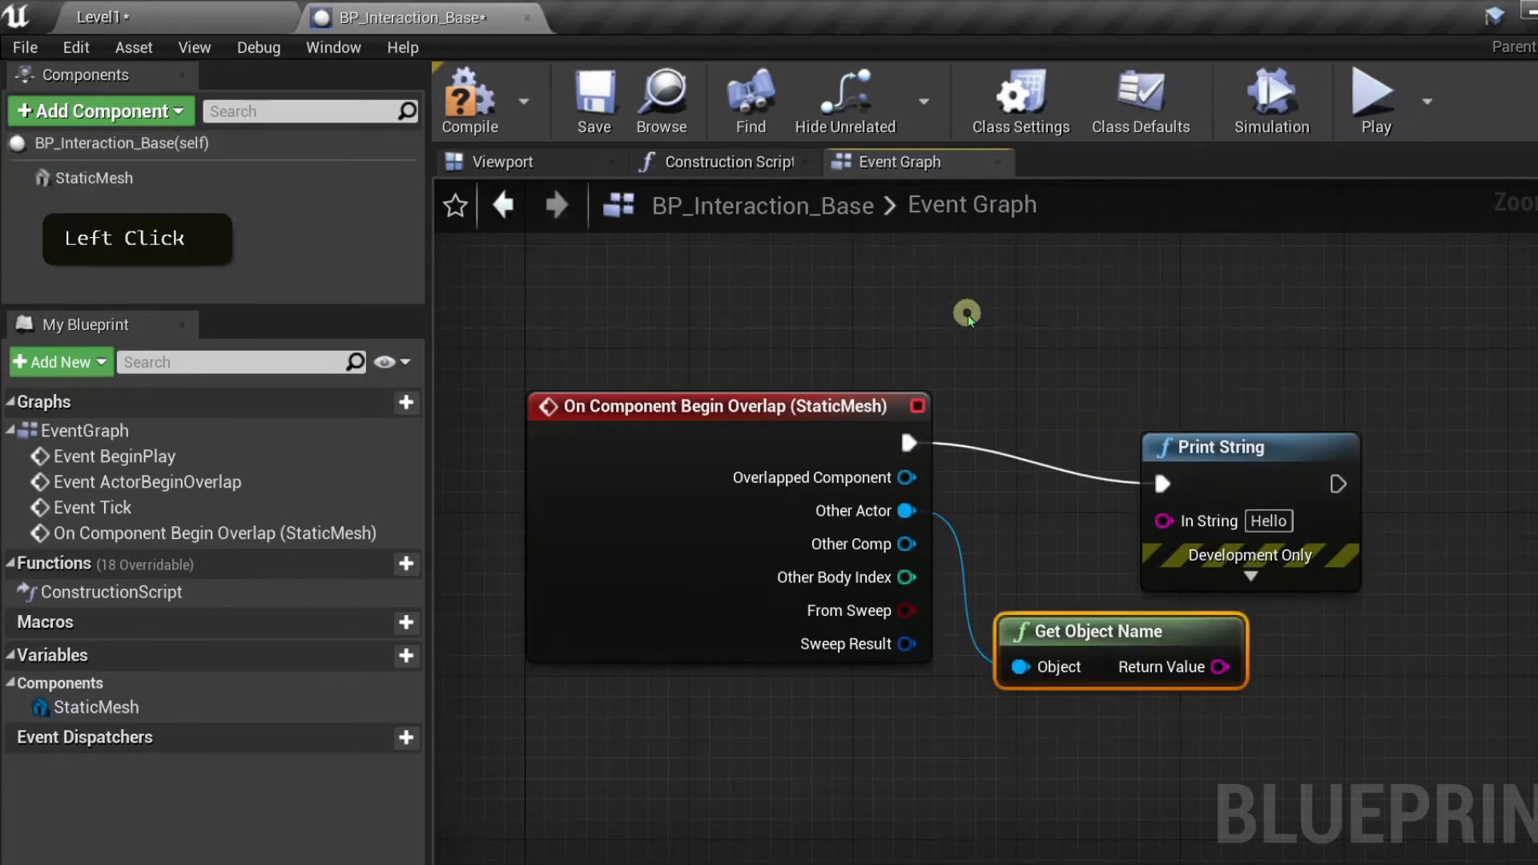
drag(1205, 447, 1346, 387)
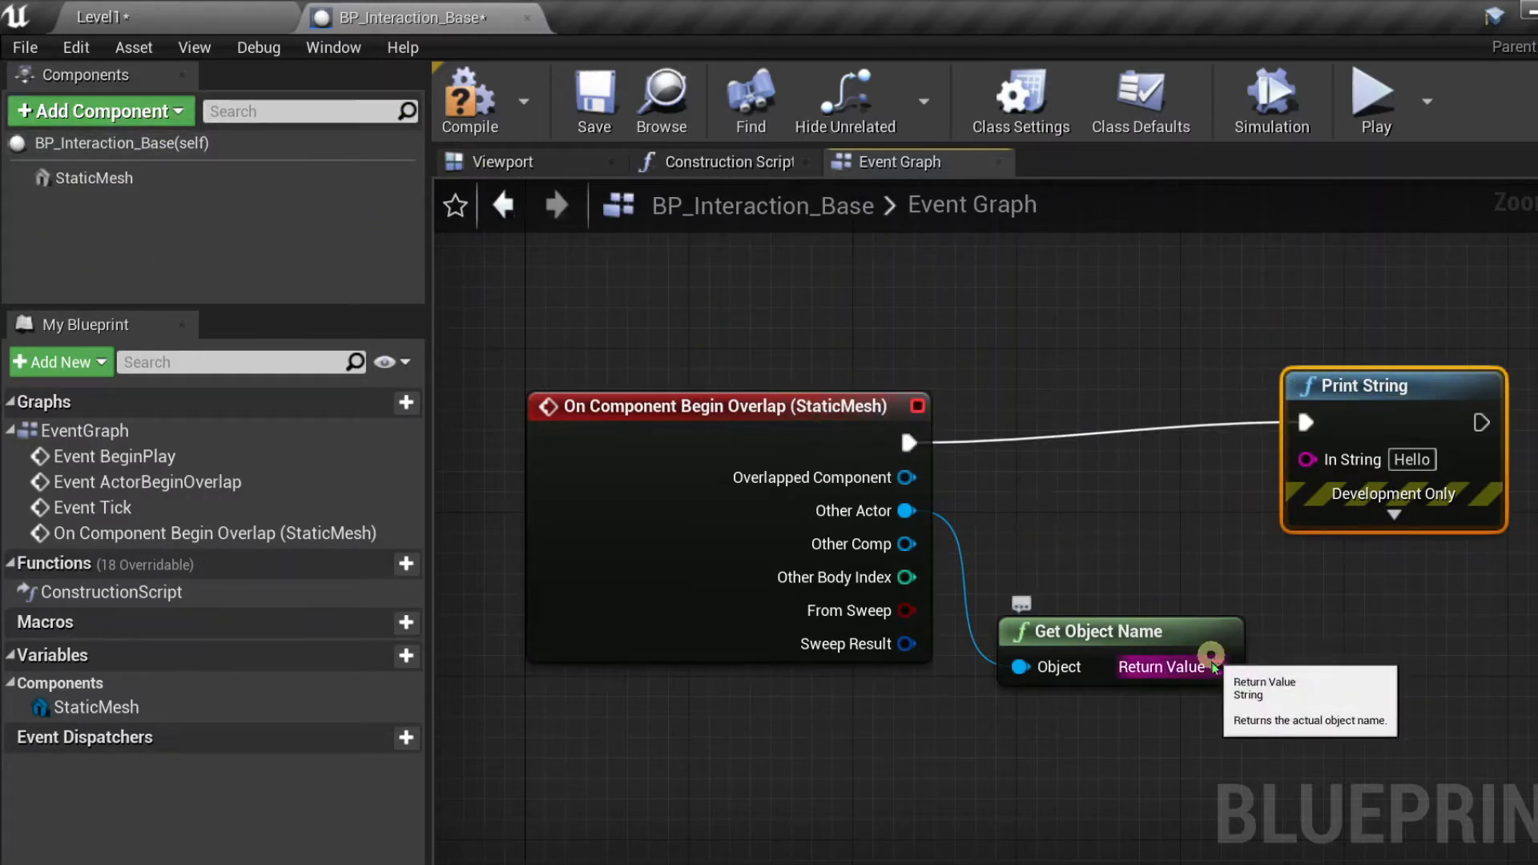
- Feed Get Object Name's Return Value into Print String's In String, align the node between its neighbours, then compile and save the Blueprint
drag(1219, 666, 1310, 456)
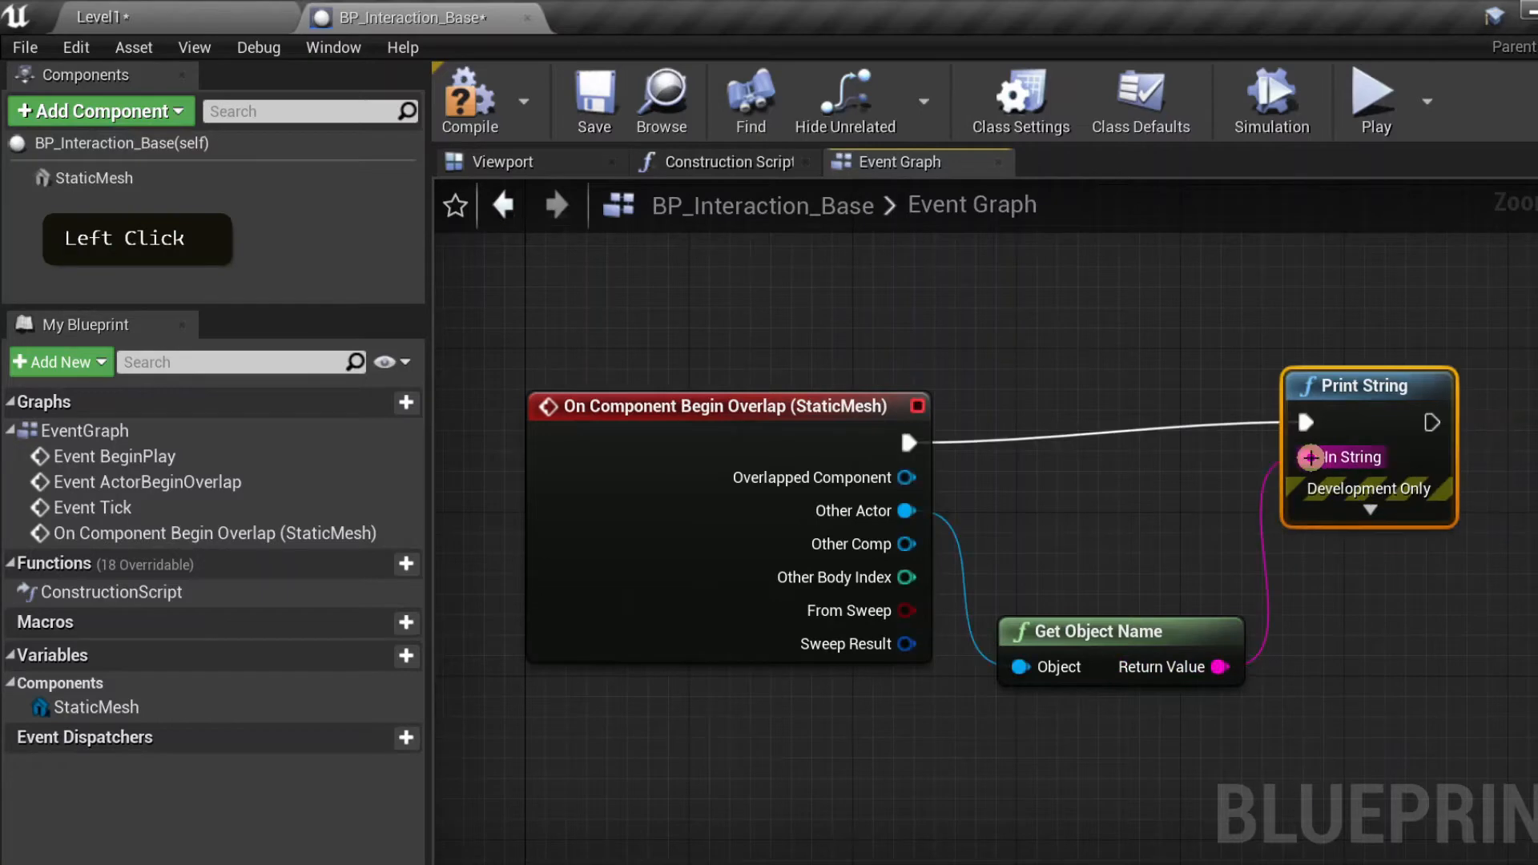
drag(1103, 638, 1124, 516)
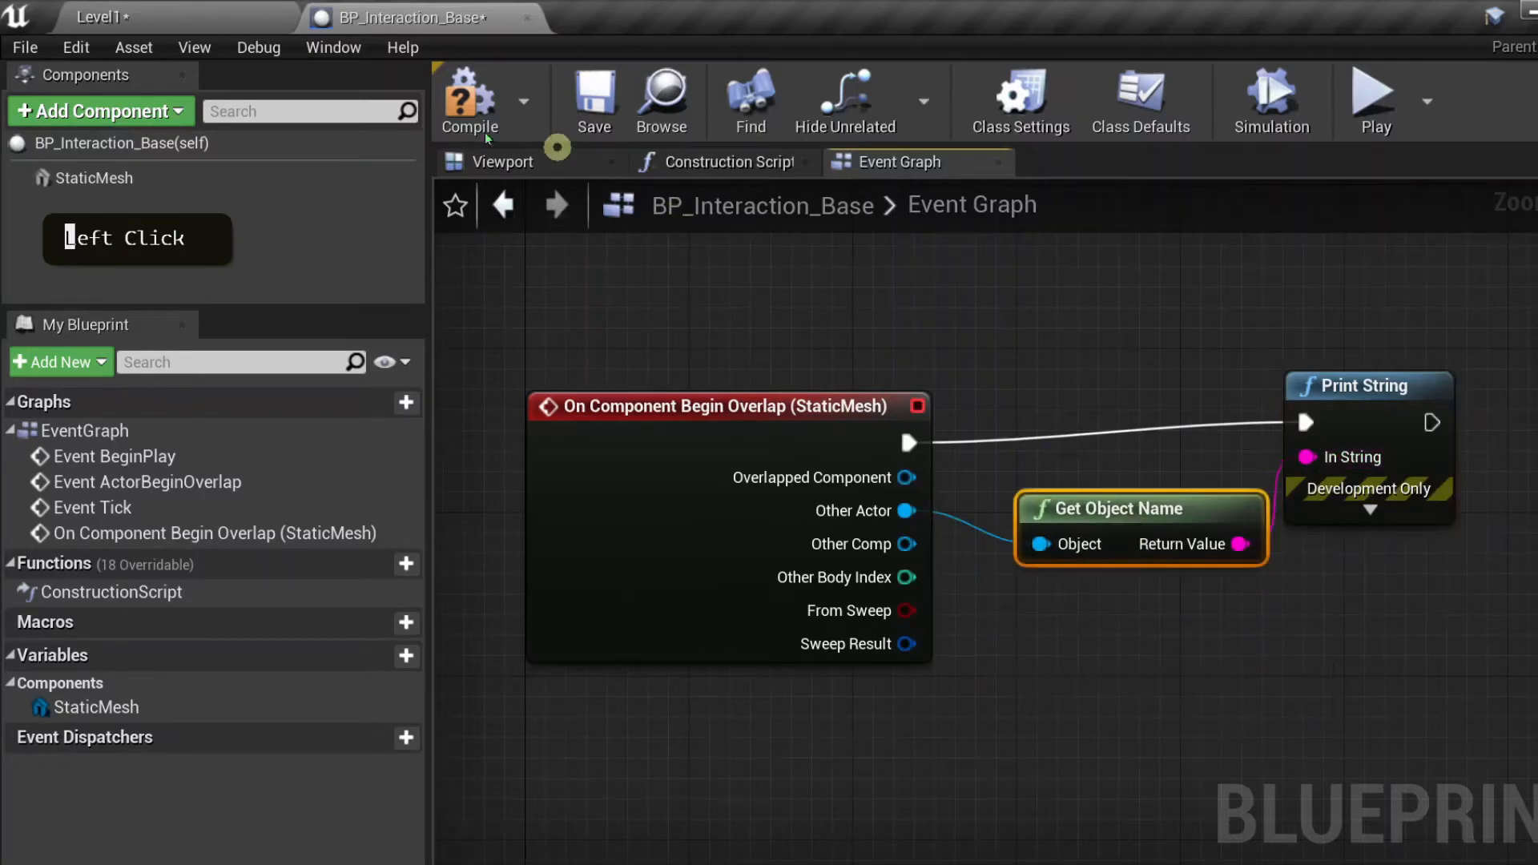
click(454, 112)
click(595, 96)
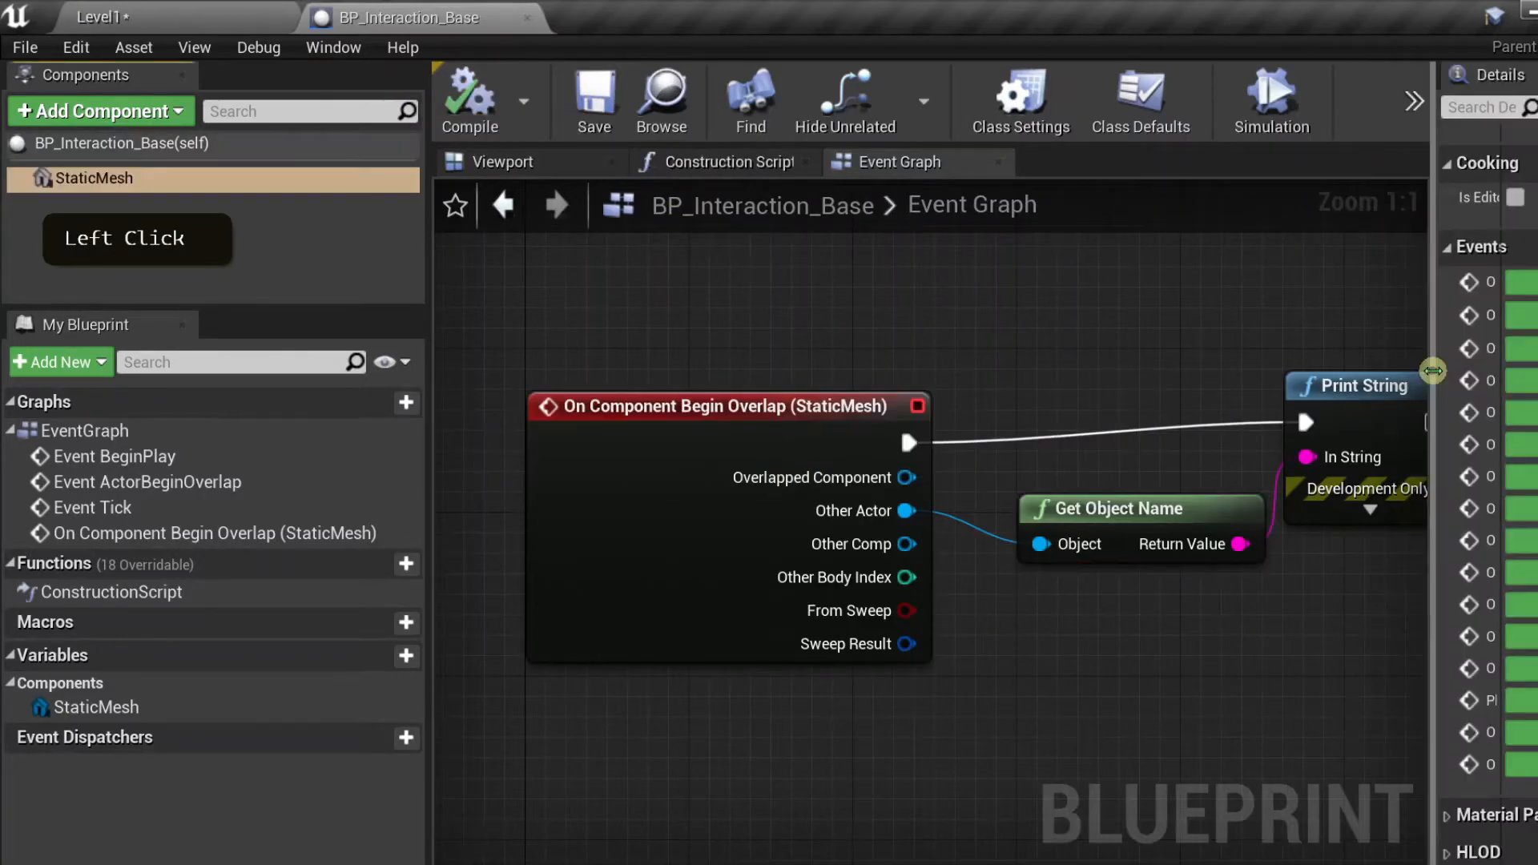
- Assign the Cube mesh to the StaticMesh component and view the compiled Blueprint's cube in its 3D preview
drag(1379, 370, 1170, 398)
scroll(1247, 604, up, 5)
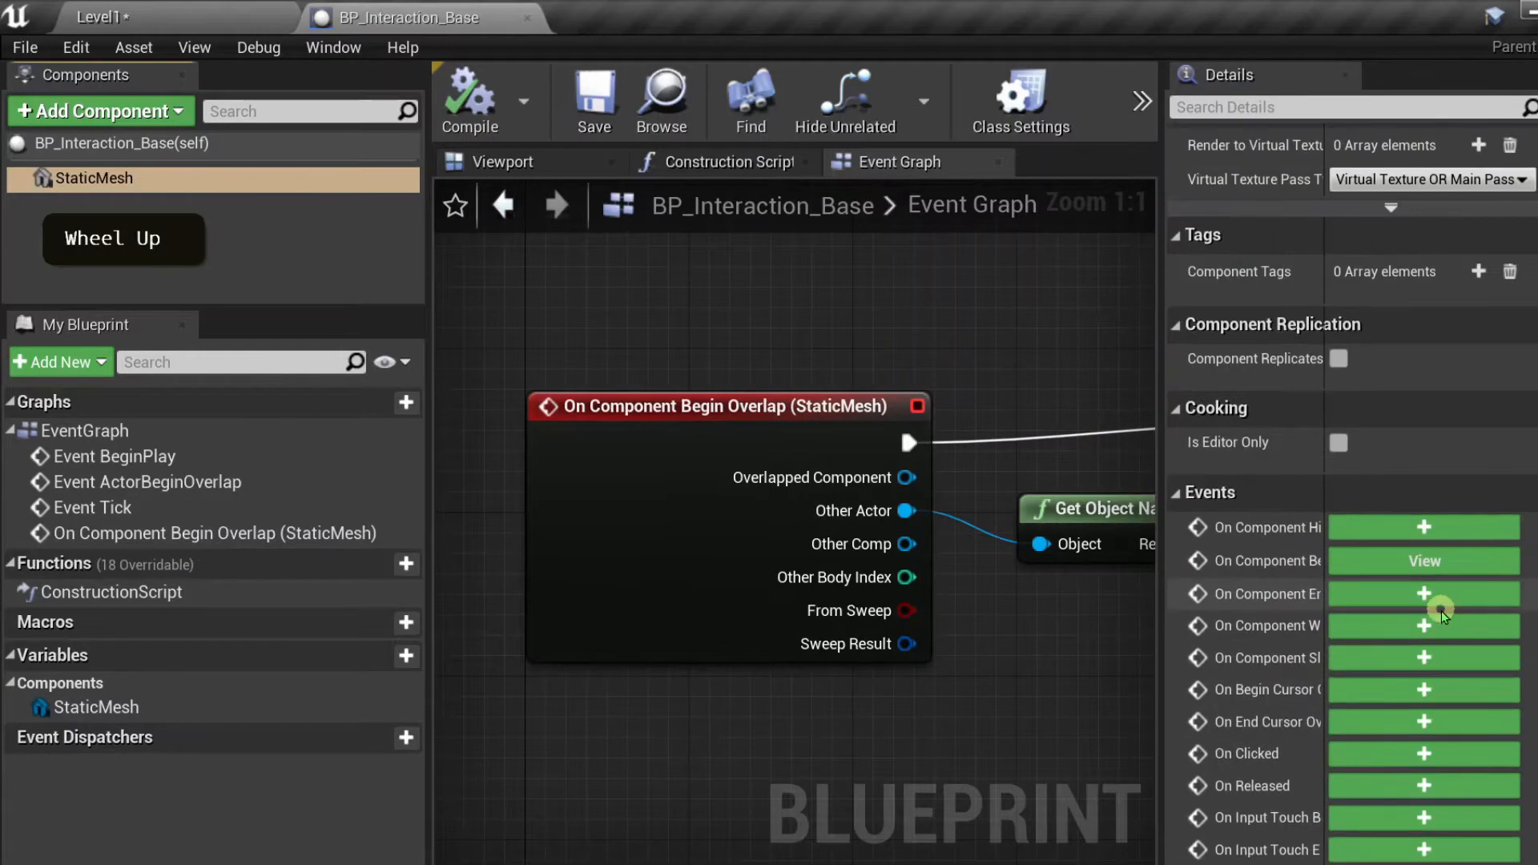
scroll(1426, 620, up, 8)
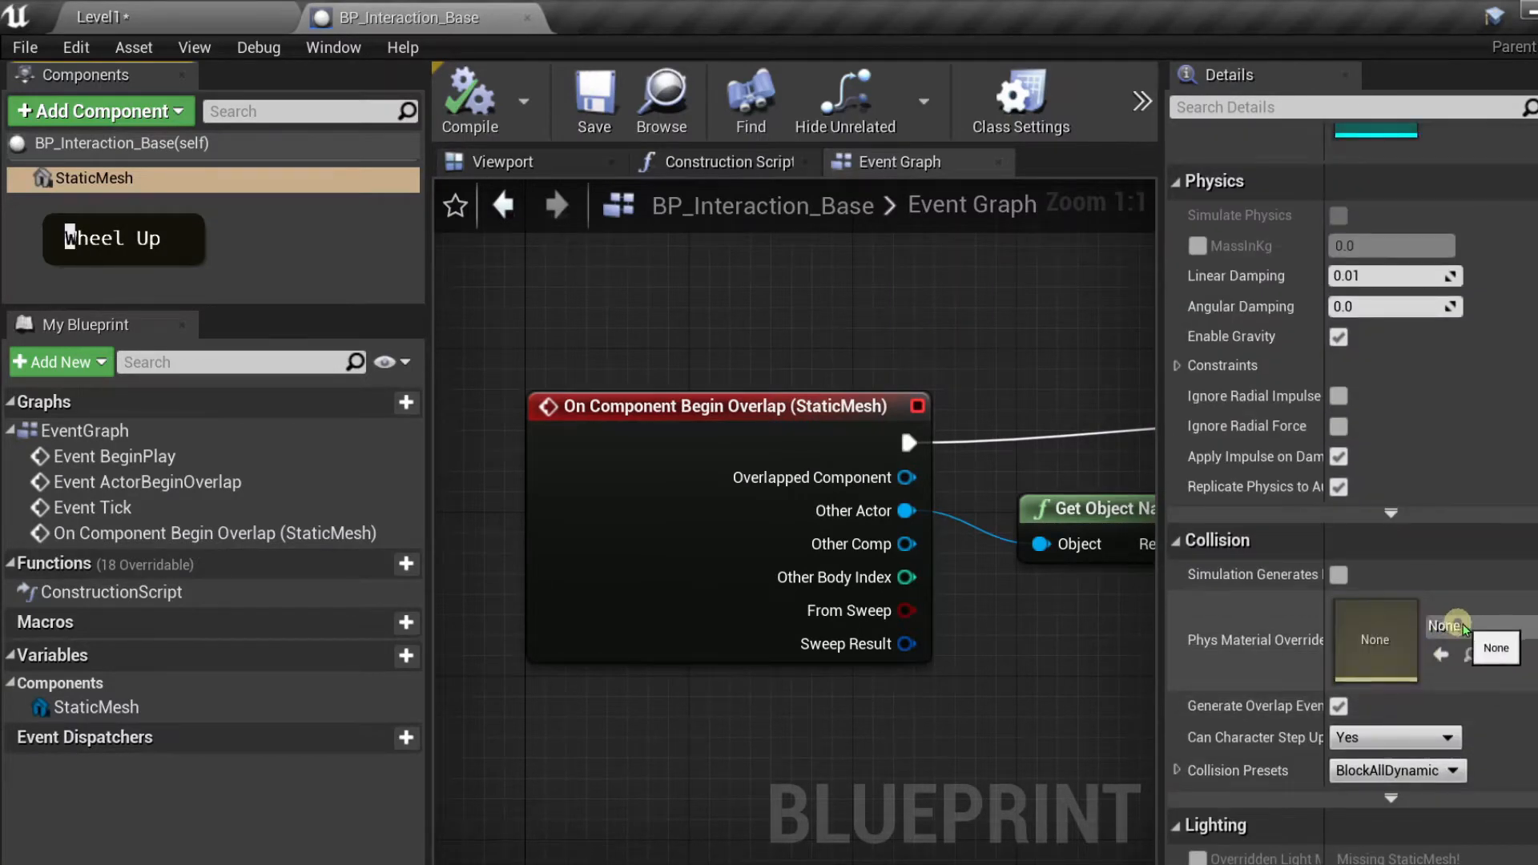
scroll(1468, 621, up, 5)
click(1489, 519)
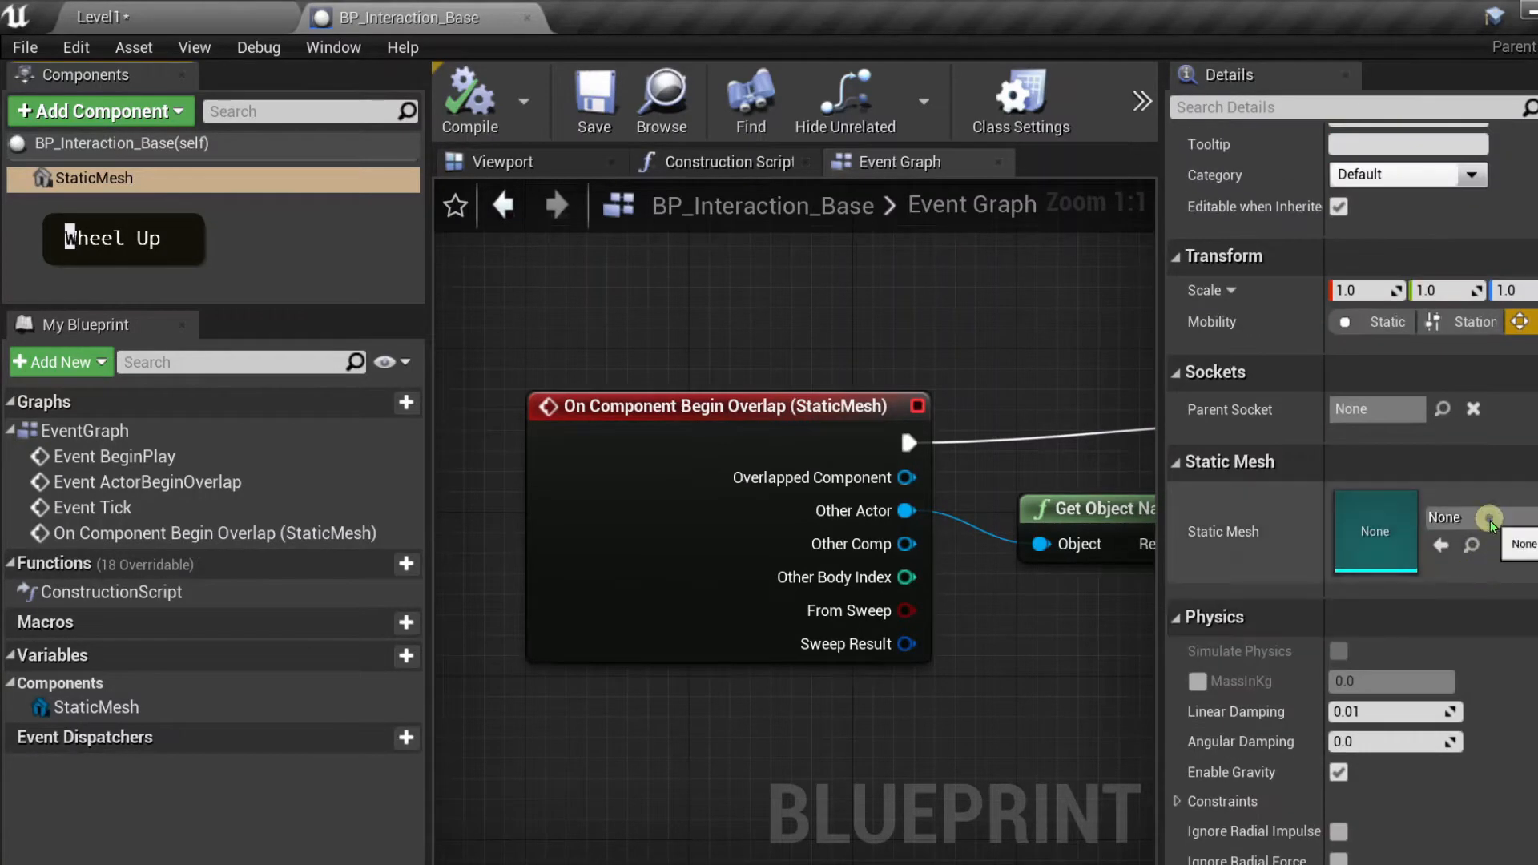
text(cube)
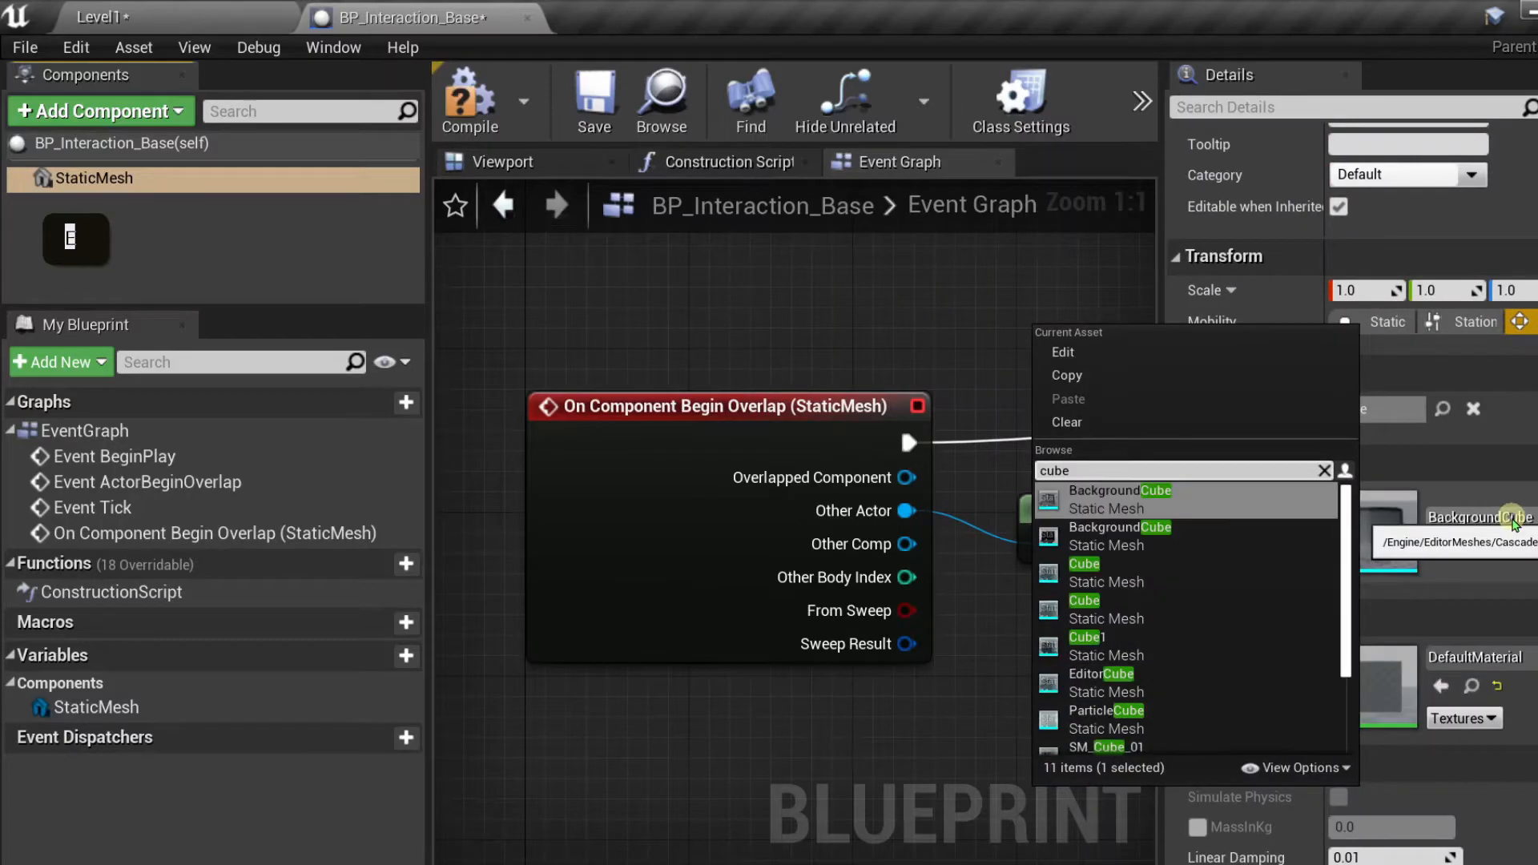
click(1113, 582)
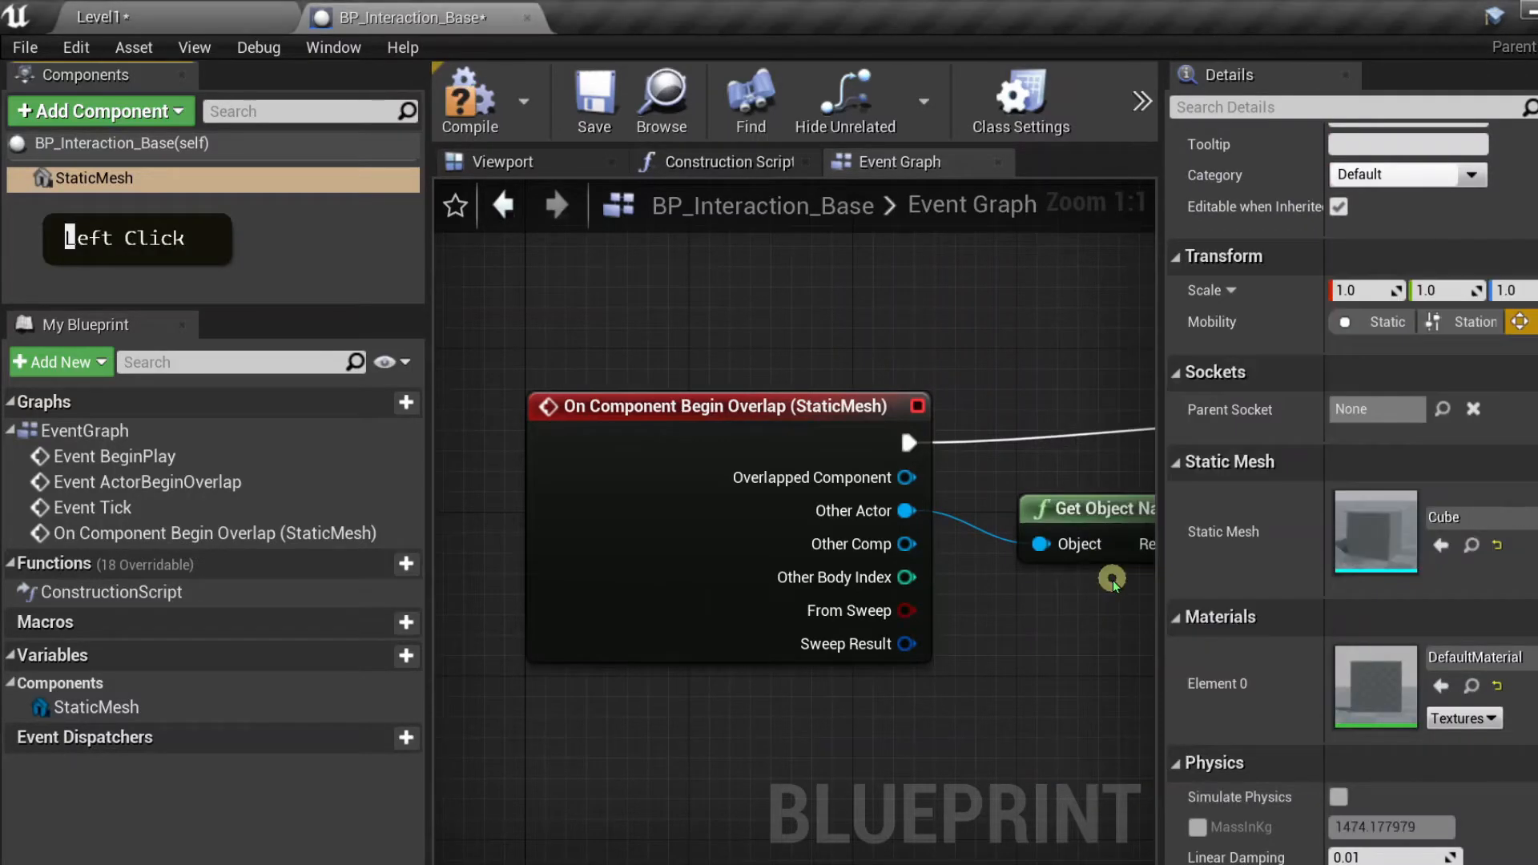
click(473, 103)
click(502, 161)
scroll(622, 464, down, 5)
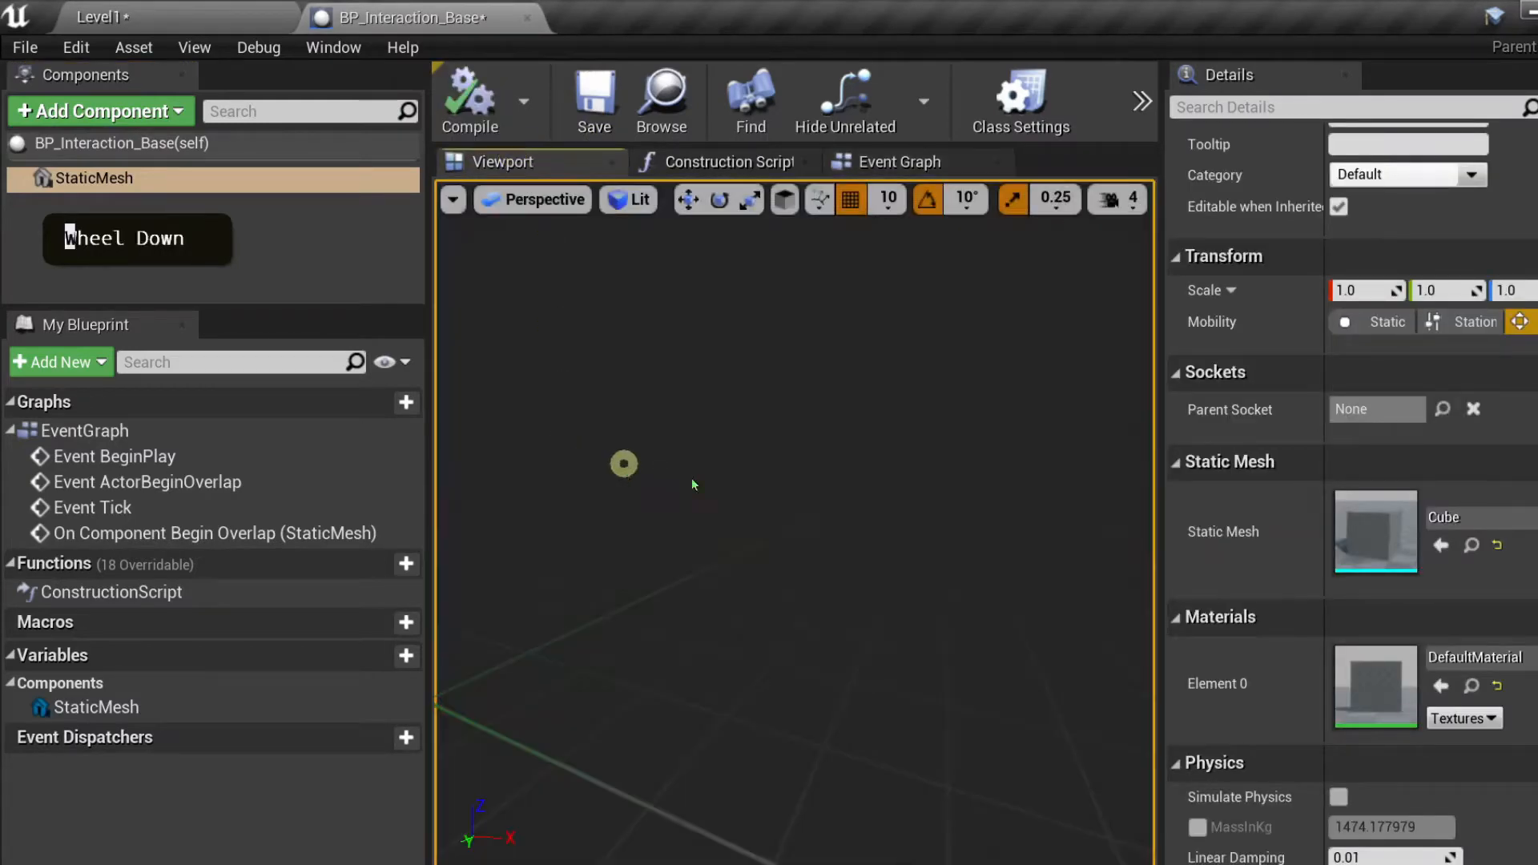
scroll(935, 535, up, 3)
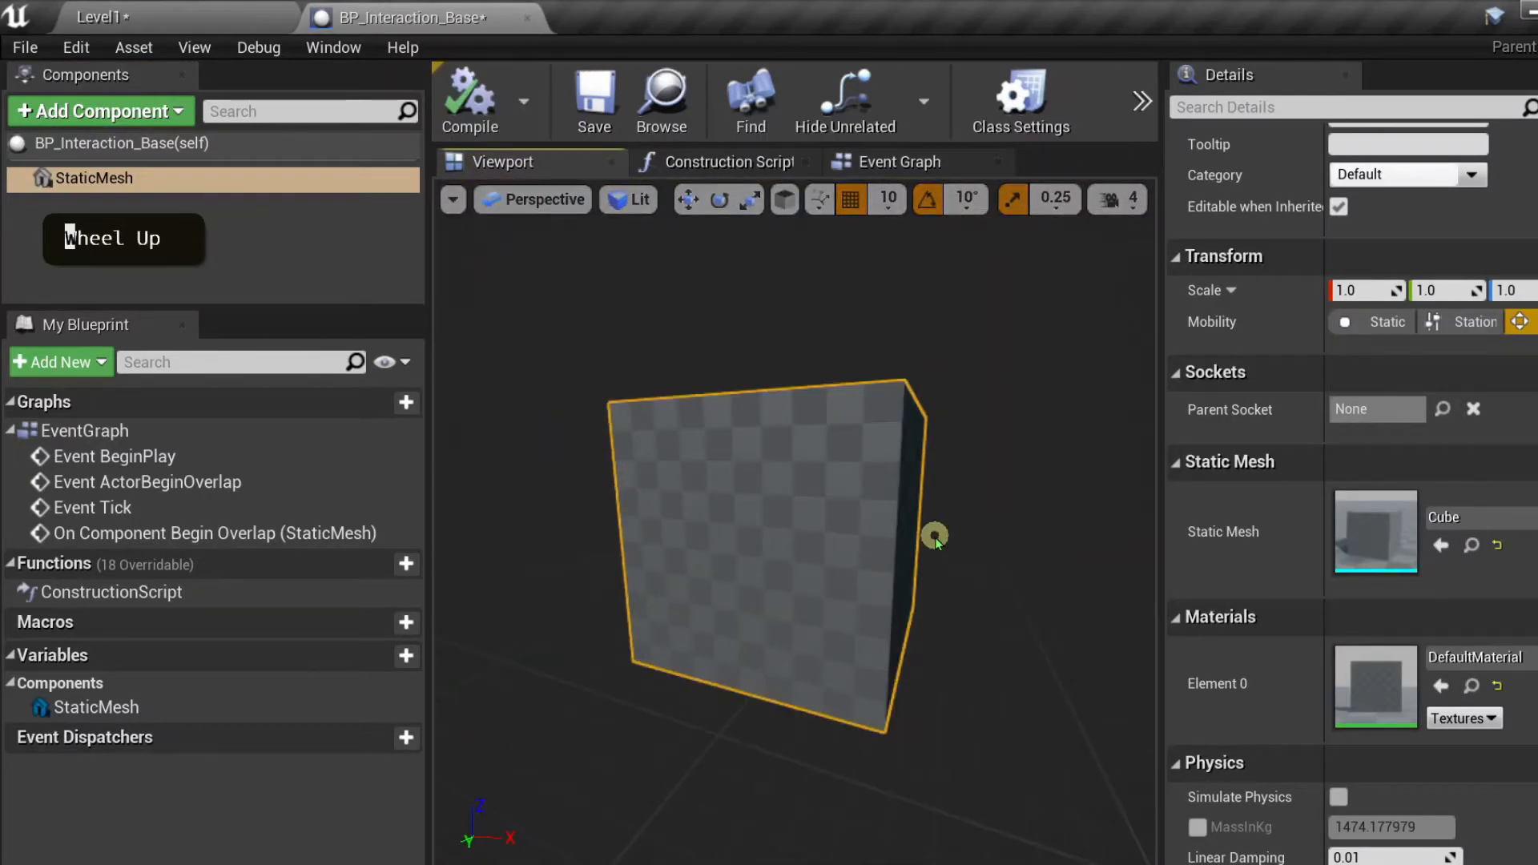
- Set the StaticMesh component's collision preset to OverlapAll, then compile and save the Blueprint
scroll(1308, 560, down, 5)
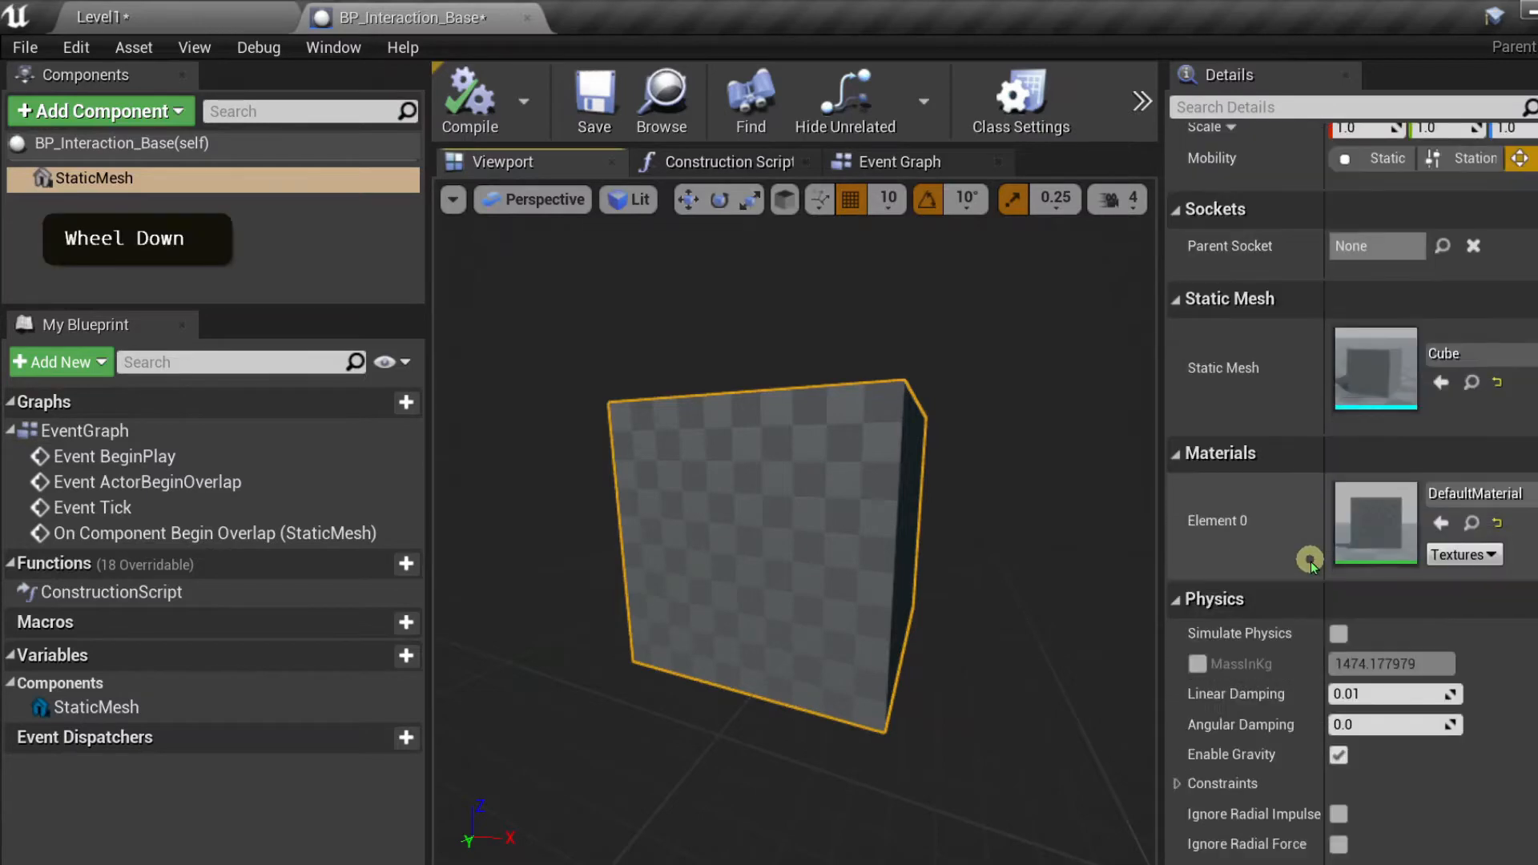
scroll(1310, 565, down, 5)
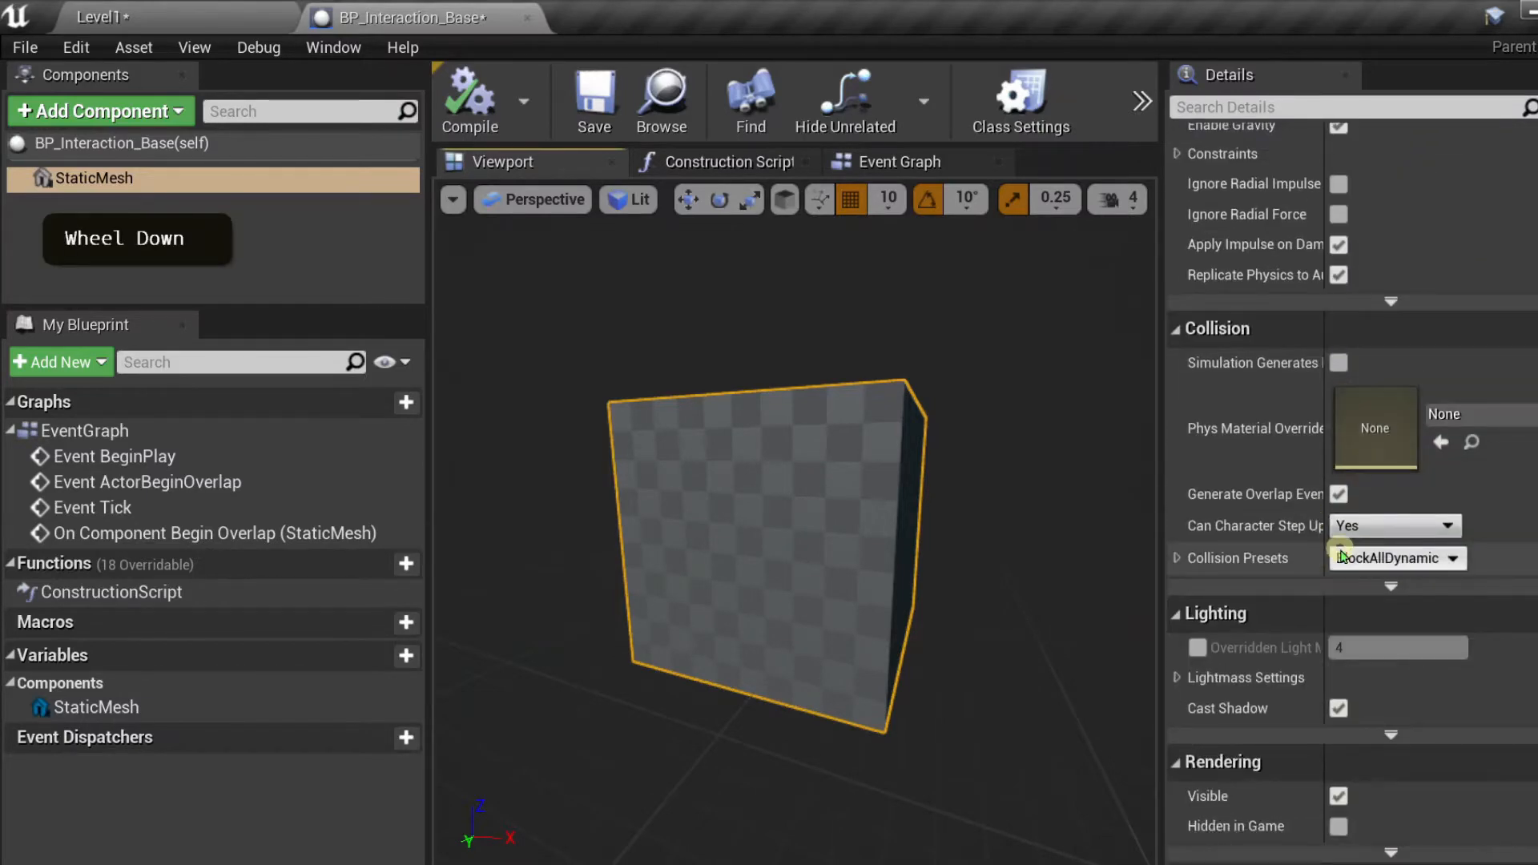
click(1400, 560)
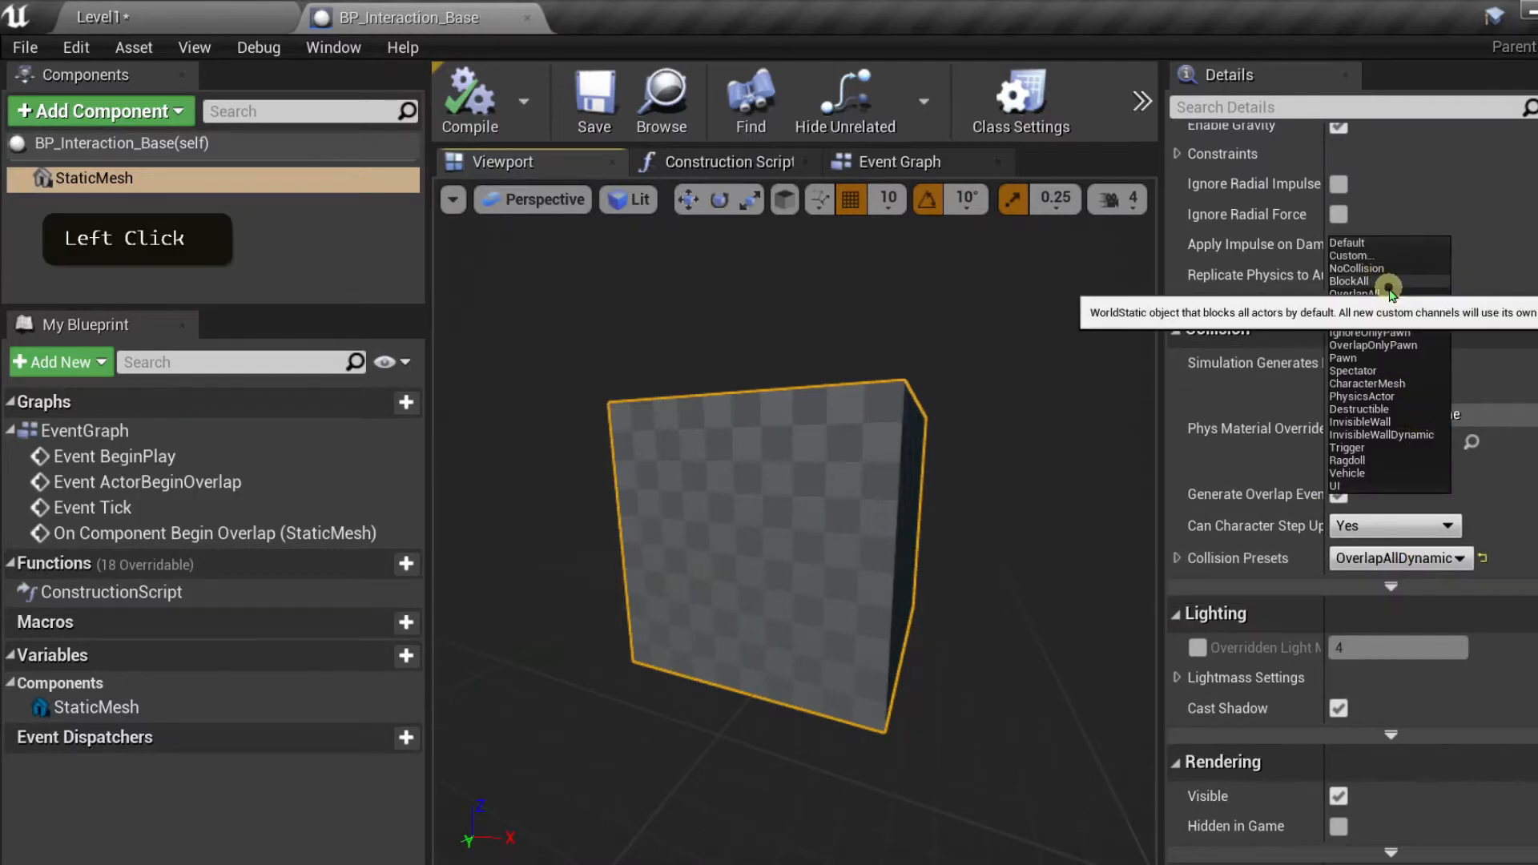
click(1379, 294)
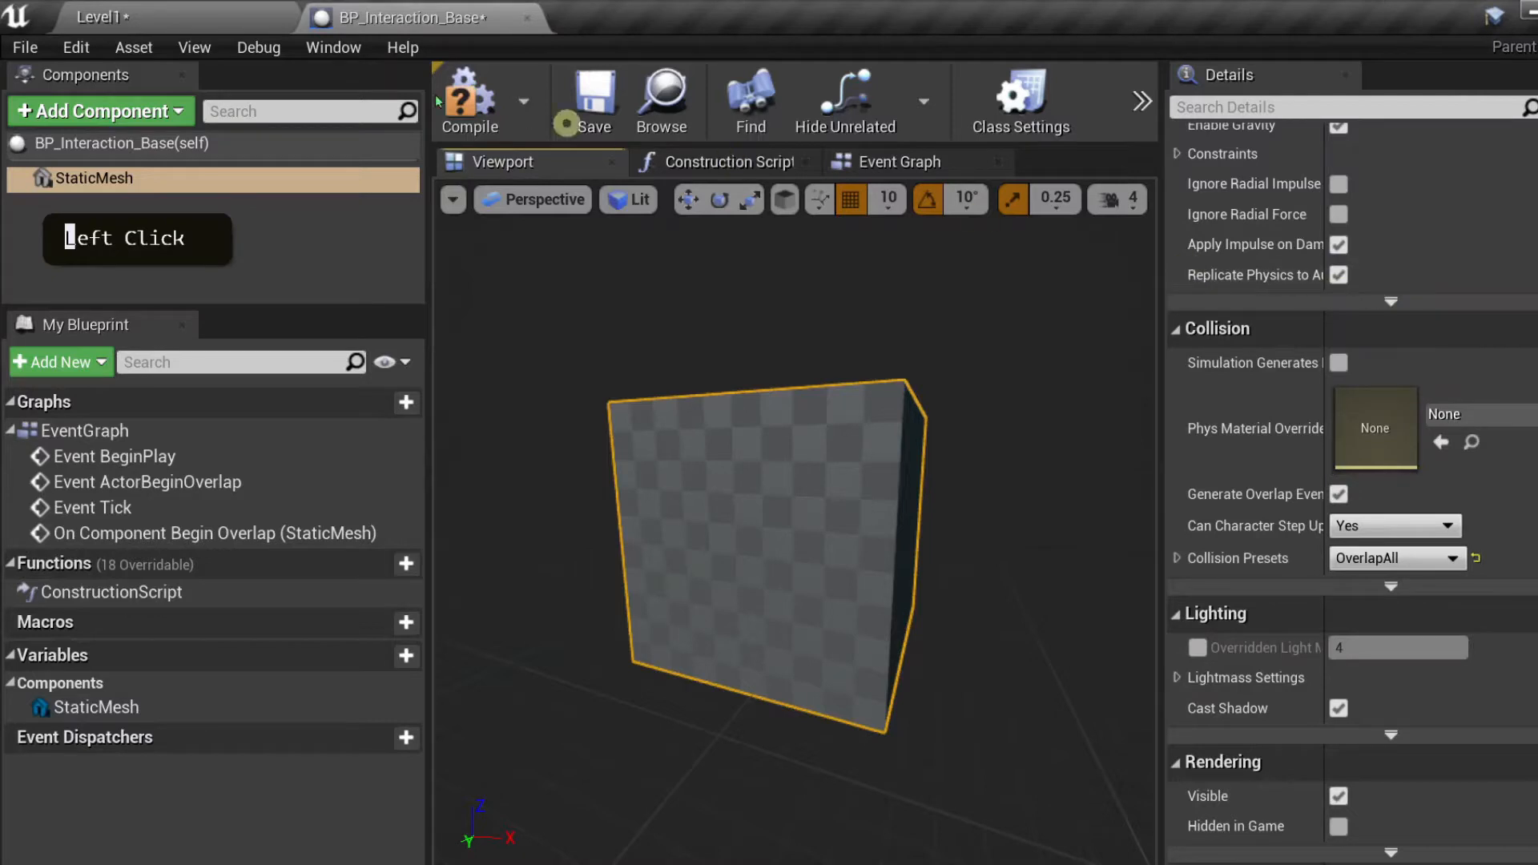
click(469, 98)
click(595, 97)
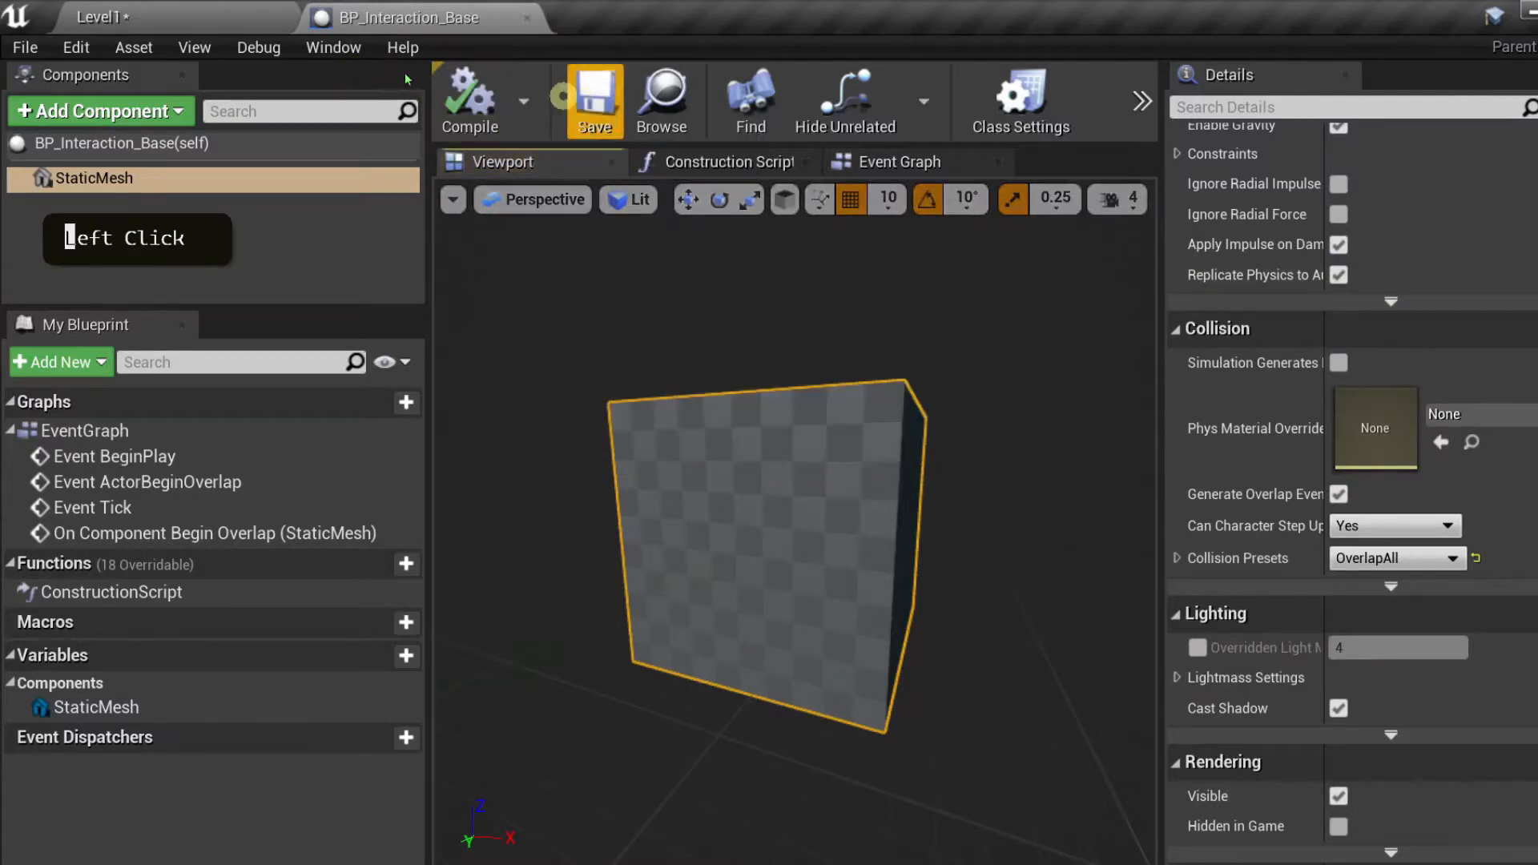
- Return to Level1, play the level briefly in the editor, and stop the session
click(146, 10)
scroll(902, 249, down, 2)
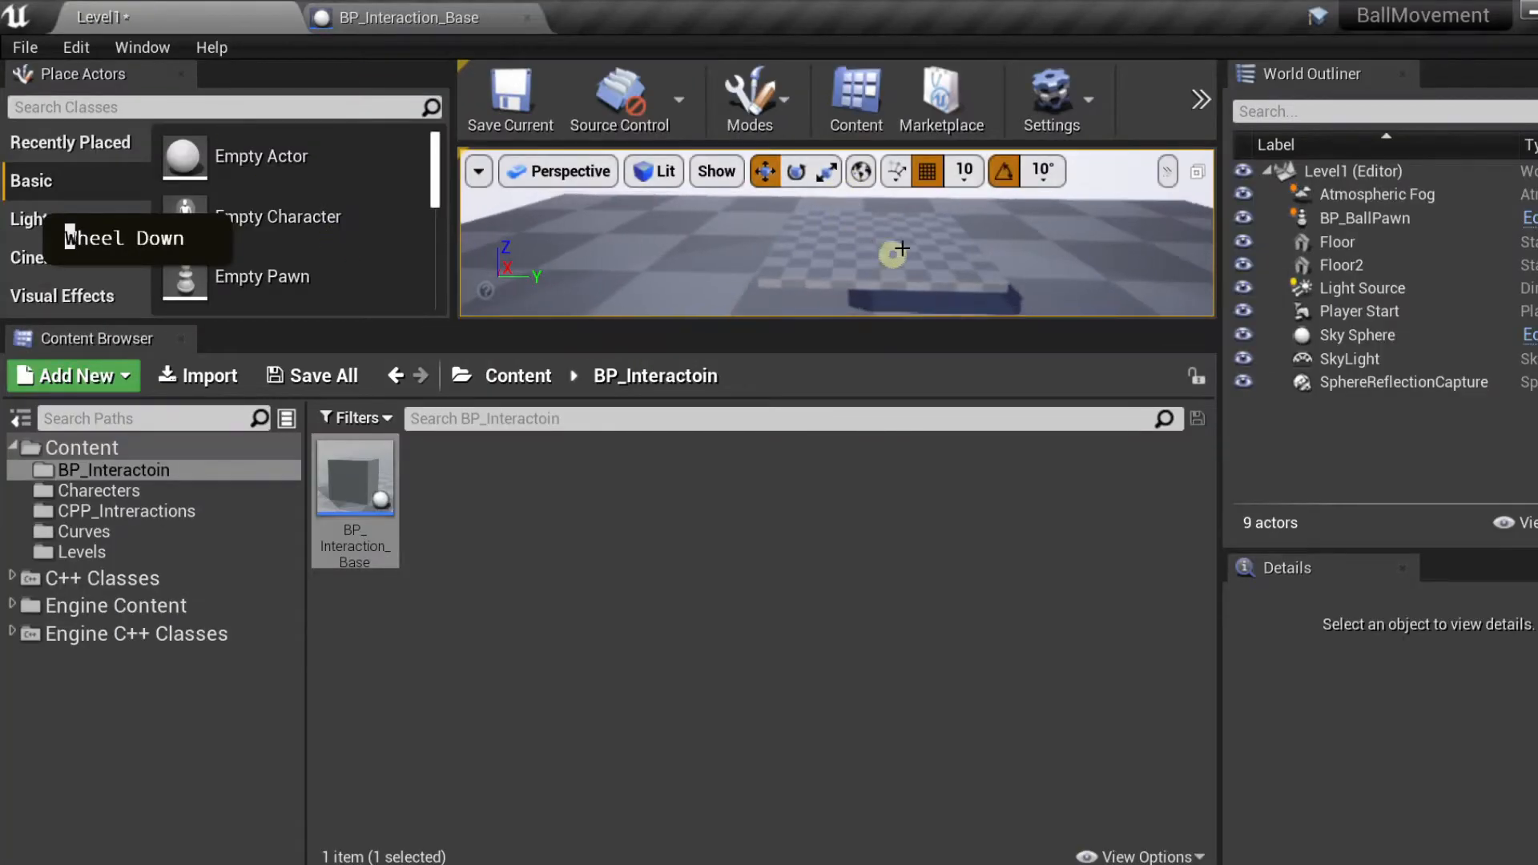
click(1101, 244)
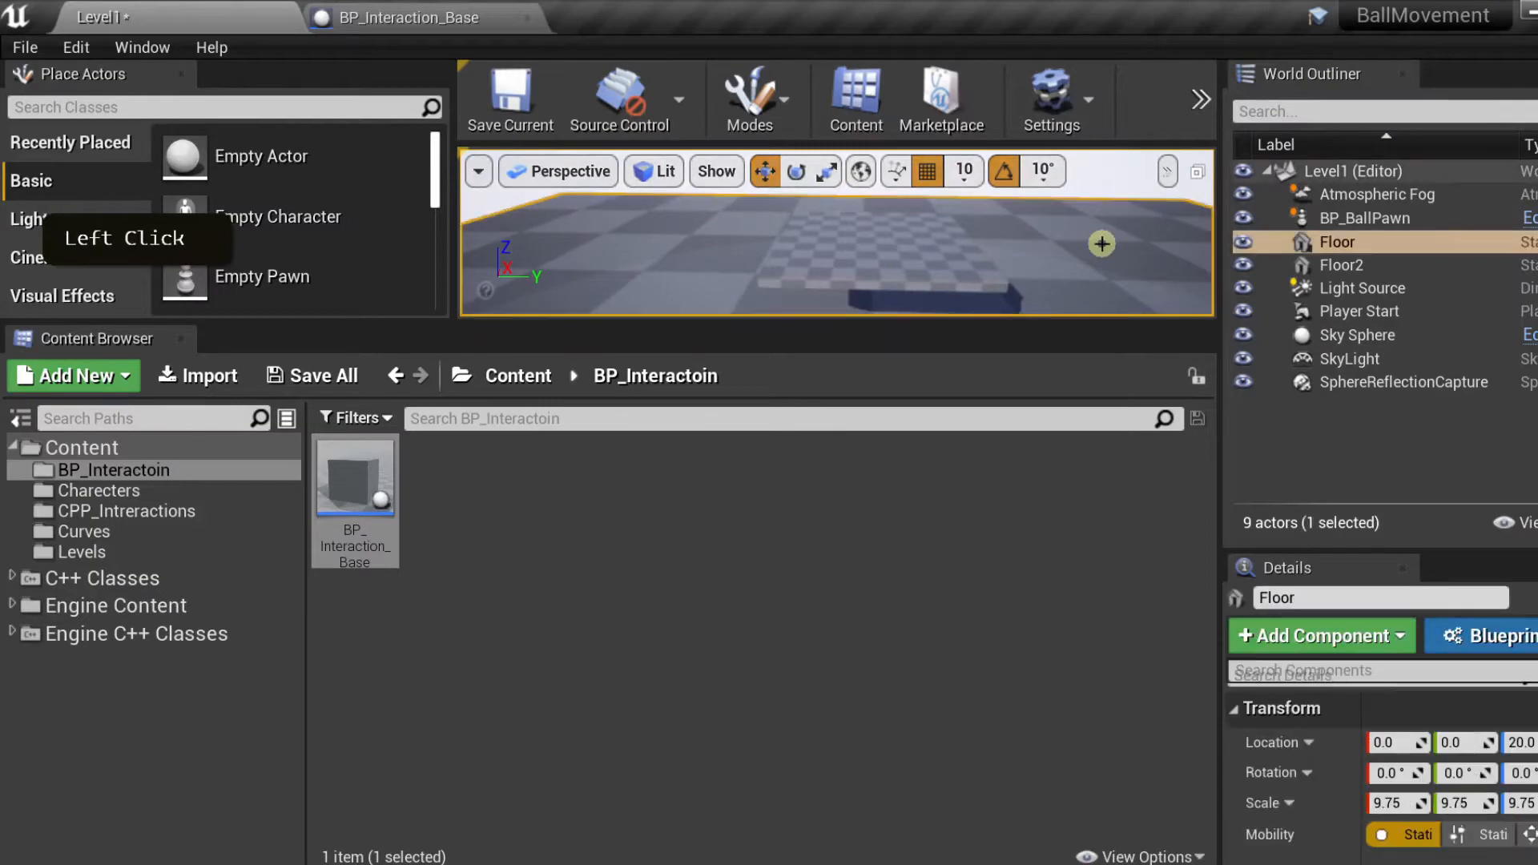
key(alt+p)
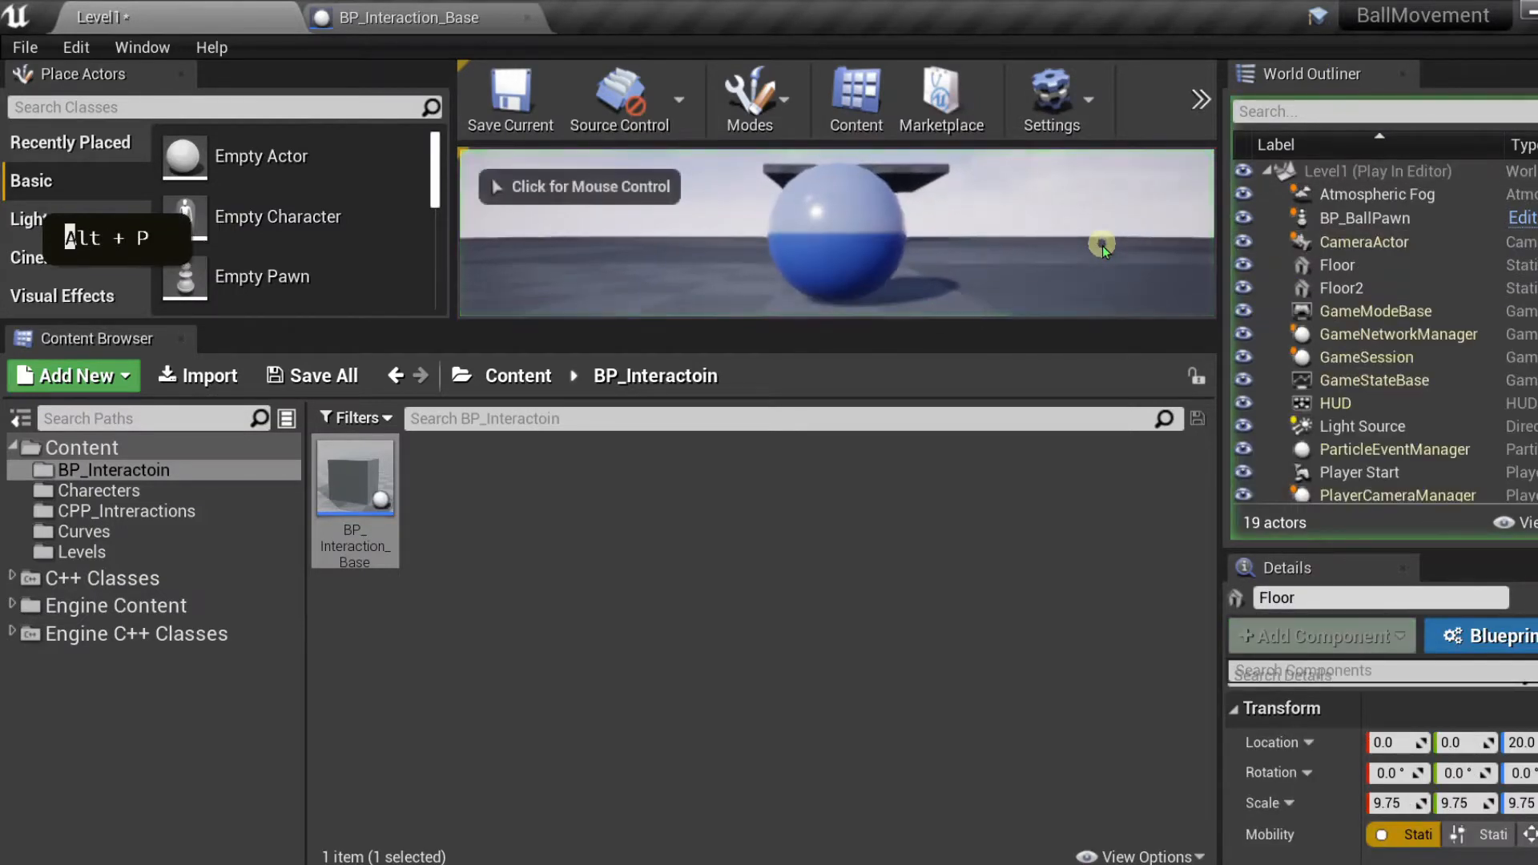
key(Escape)
- Enlarge the level view, place BP_Interaction_Base on the floor near the ball, and raise it to Z 160
scroll(893, 271, down, 2)
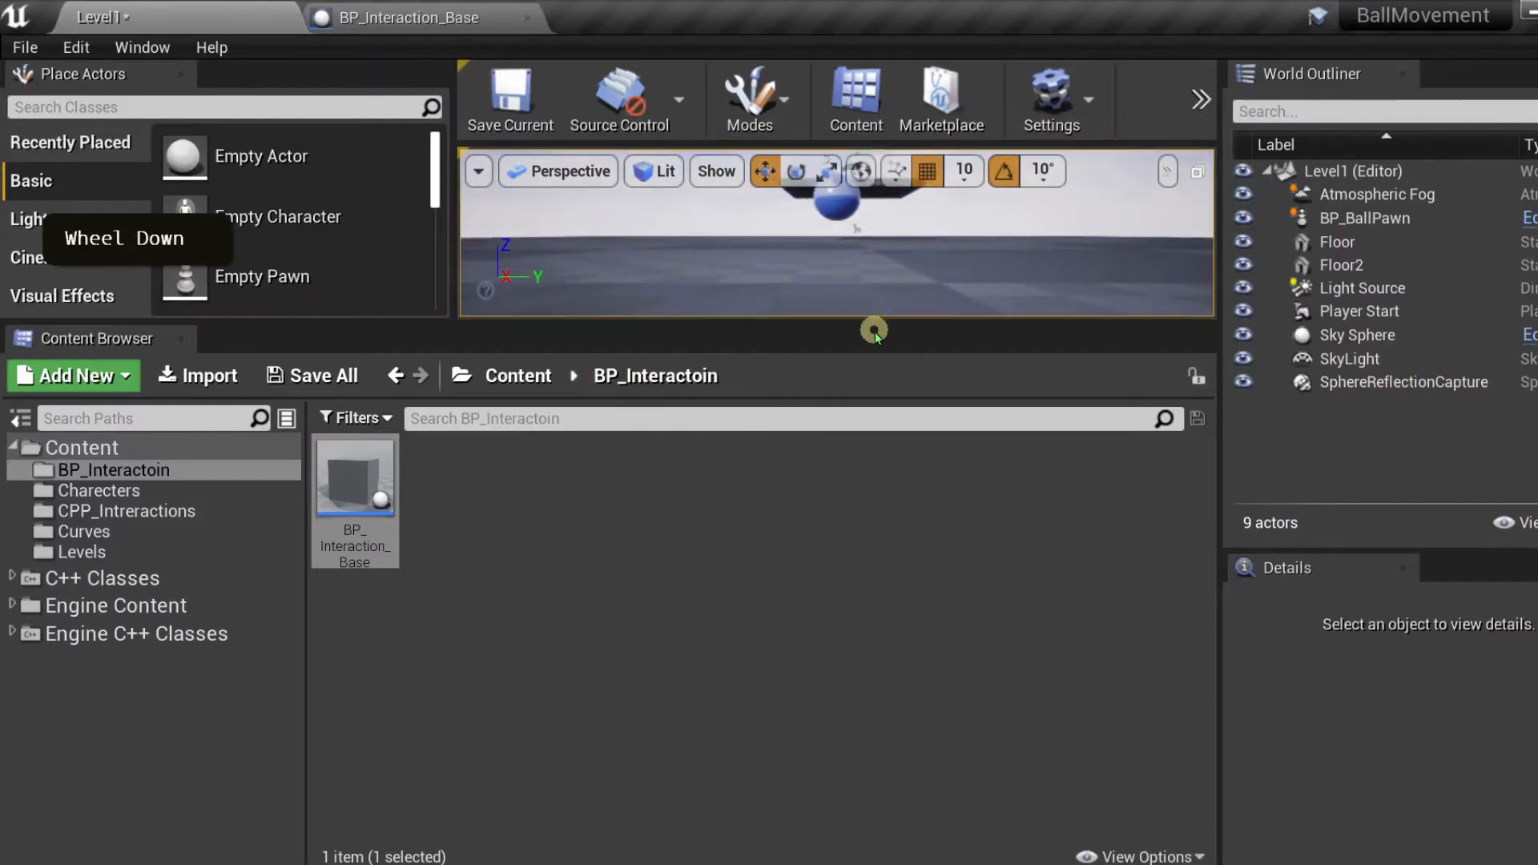
drag(875, 321, 820, 648)
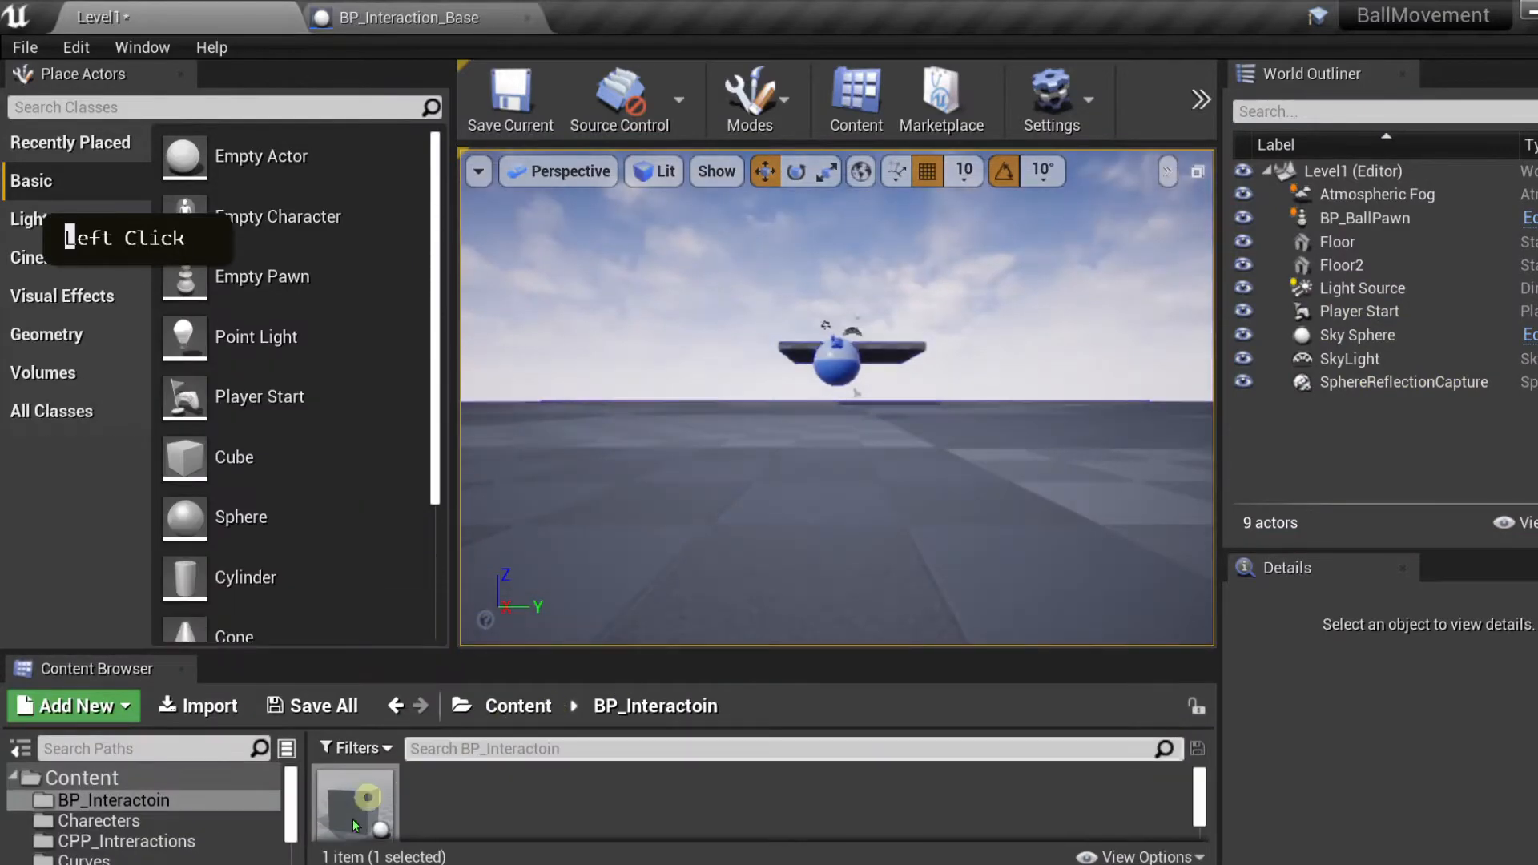
drag(355, 801, 728, 412)
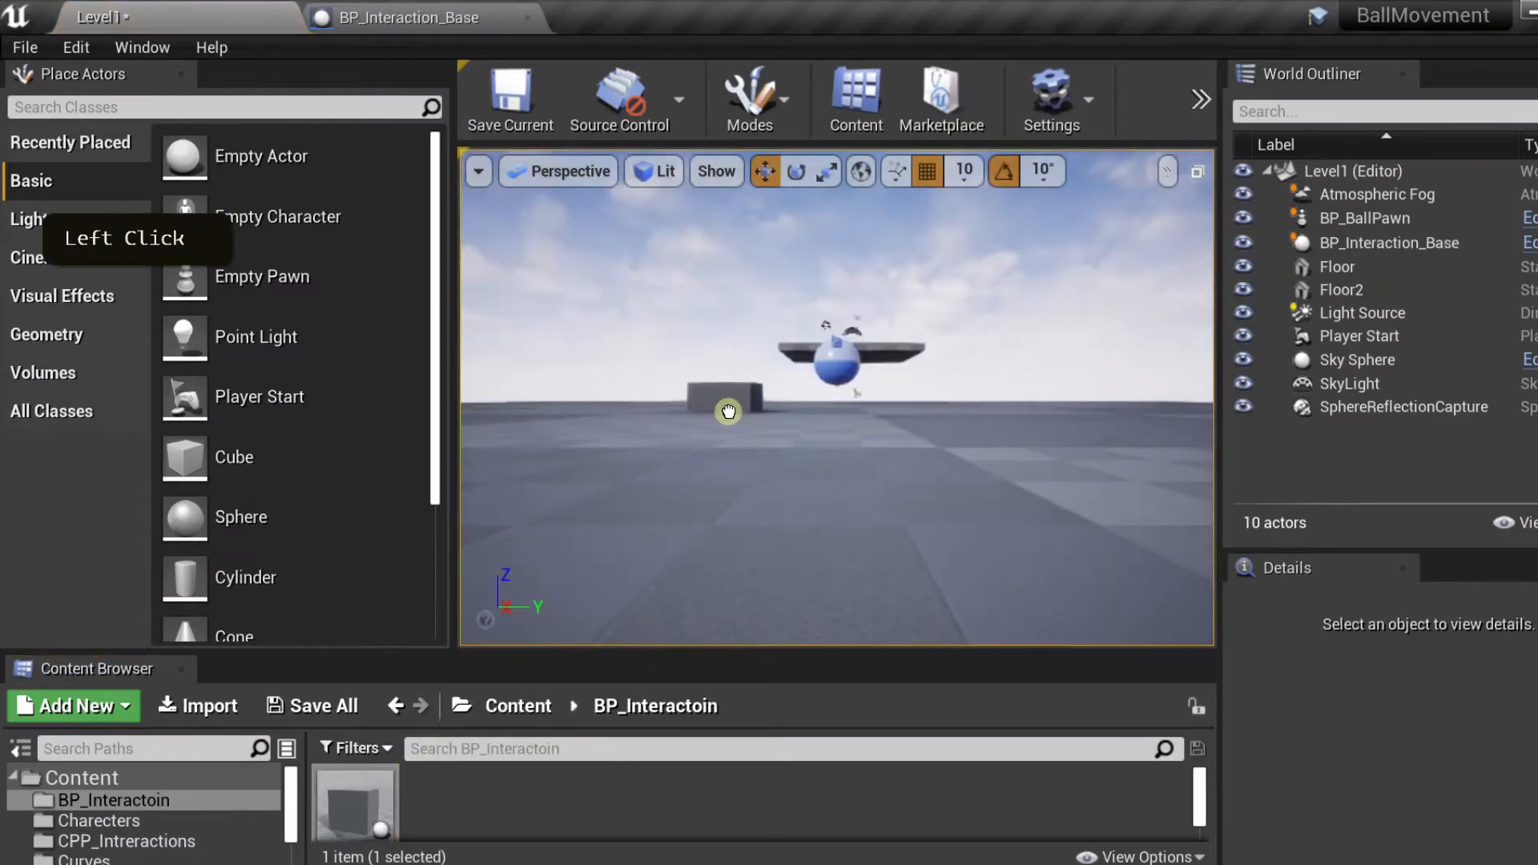
click(731, 411)
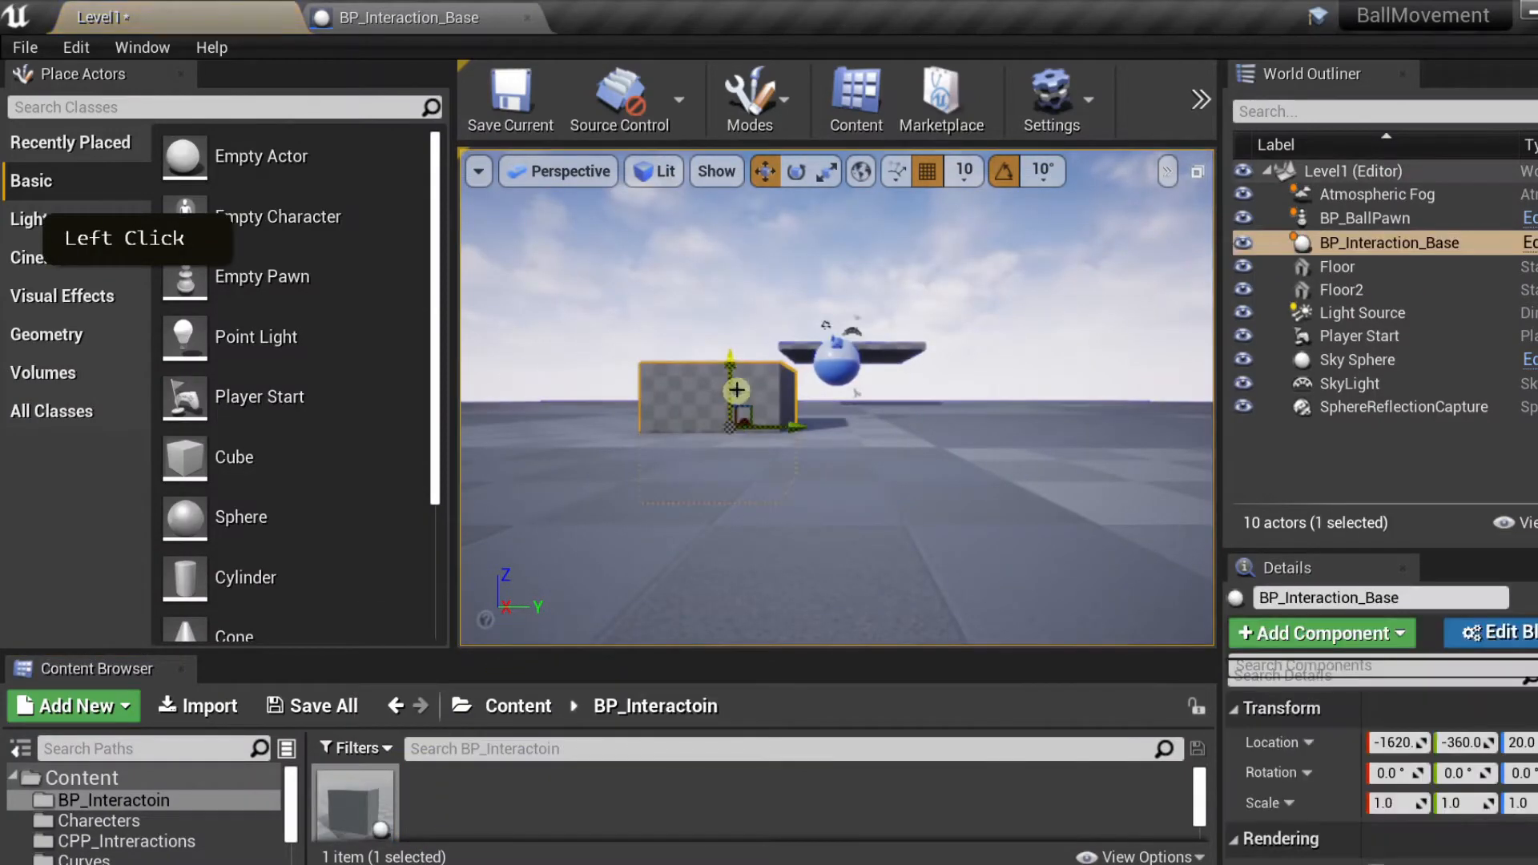
drag(729, 352, 724, 295)
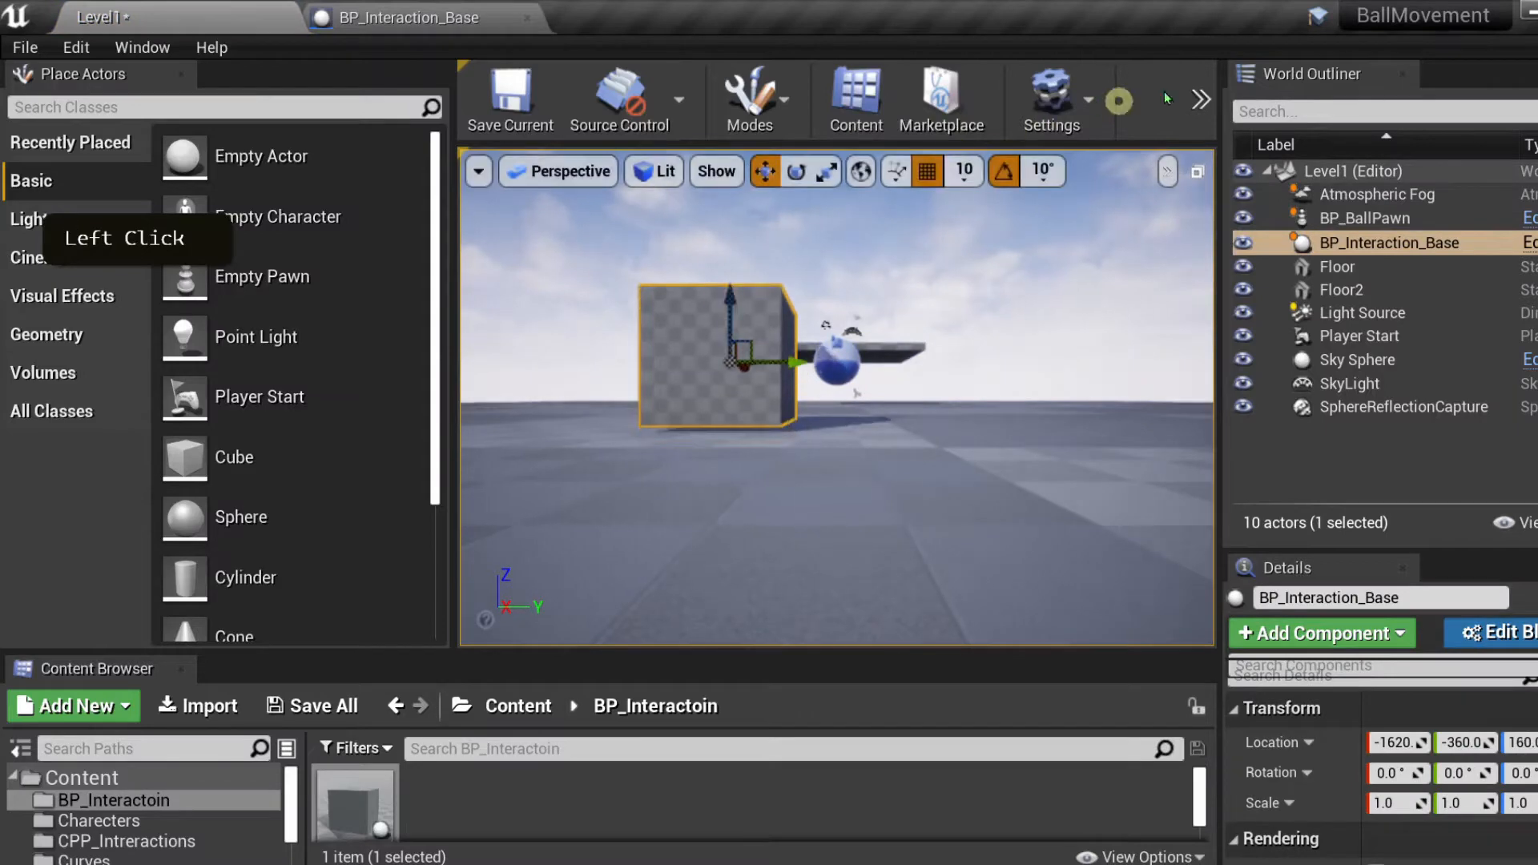
- Play the level, roll the ball through the interaction cube and back to test the overlap print, and stop playing
click(1200, 100)
click(1231, 303)
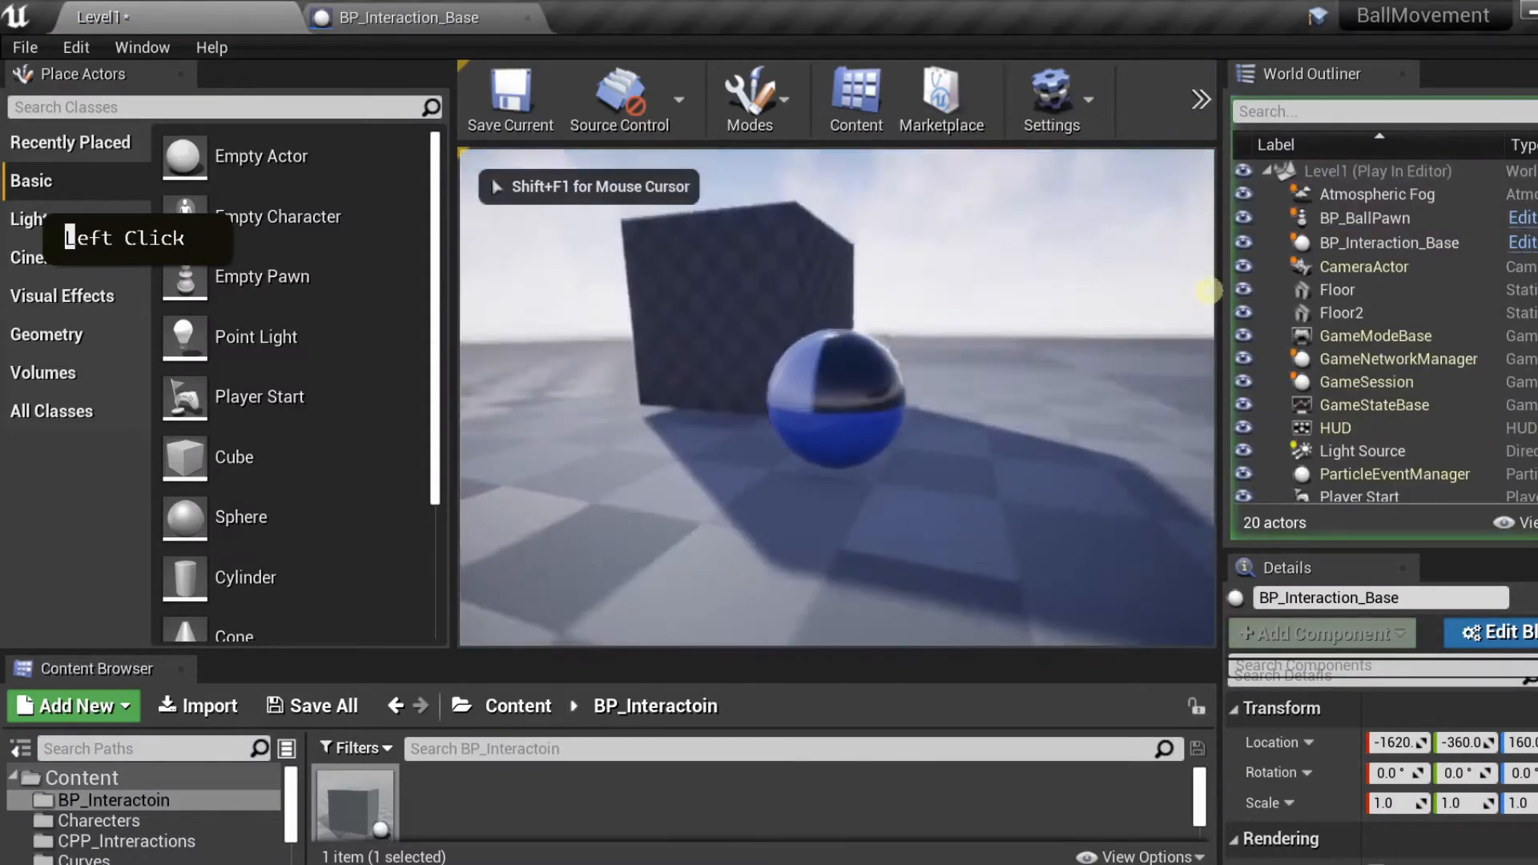
key(w)
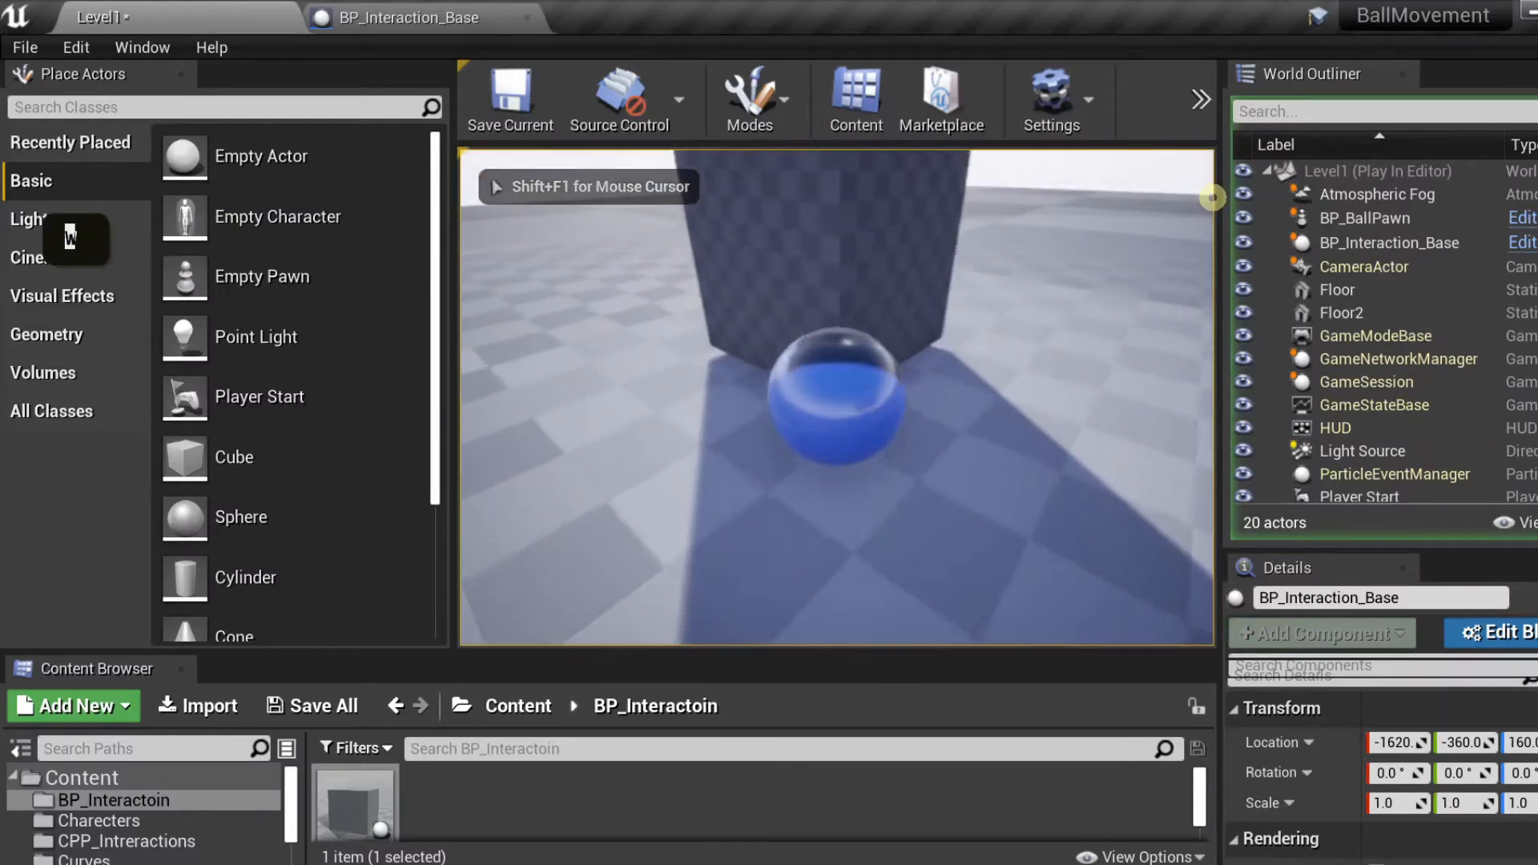
key(s)
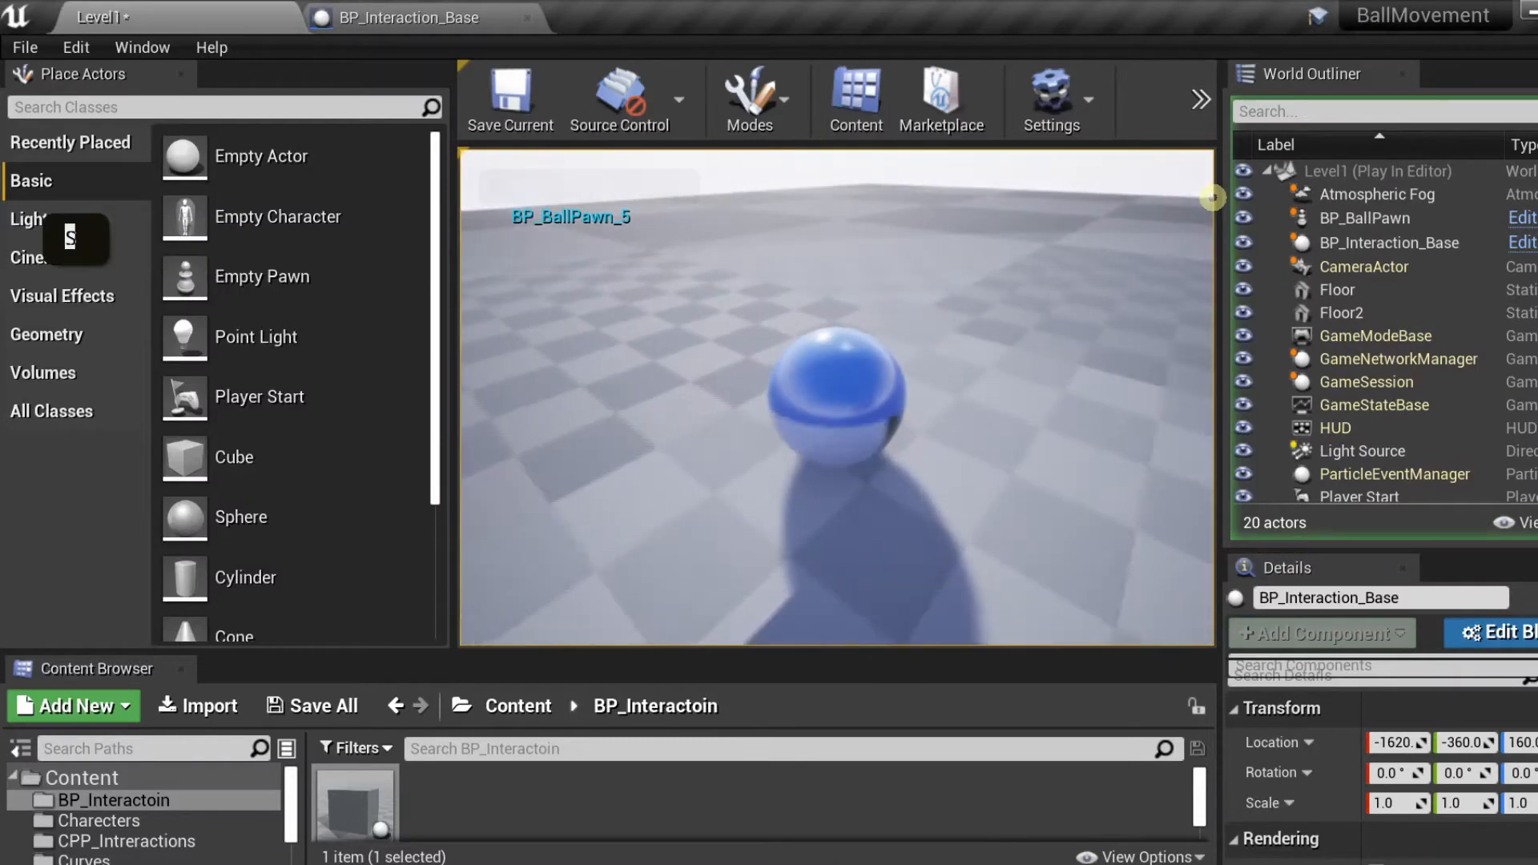
key(w)
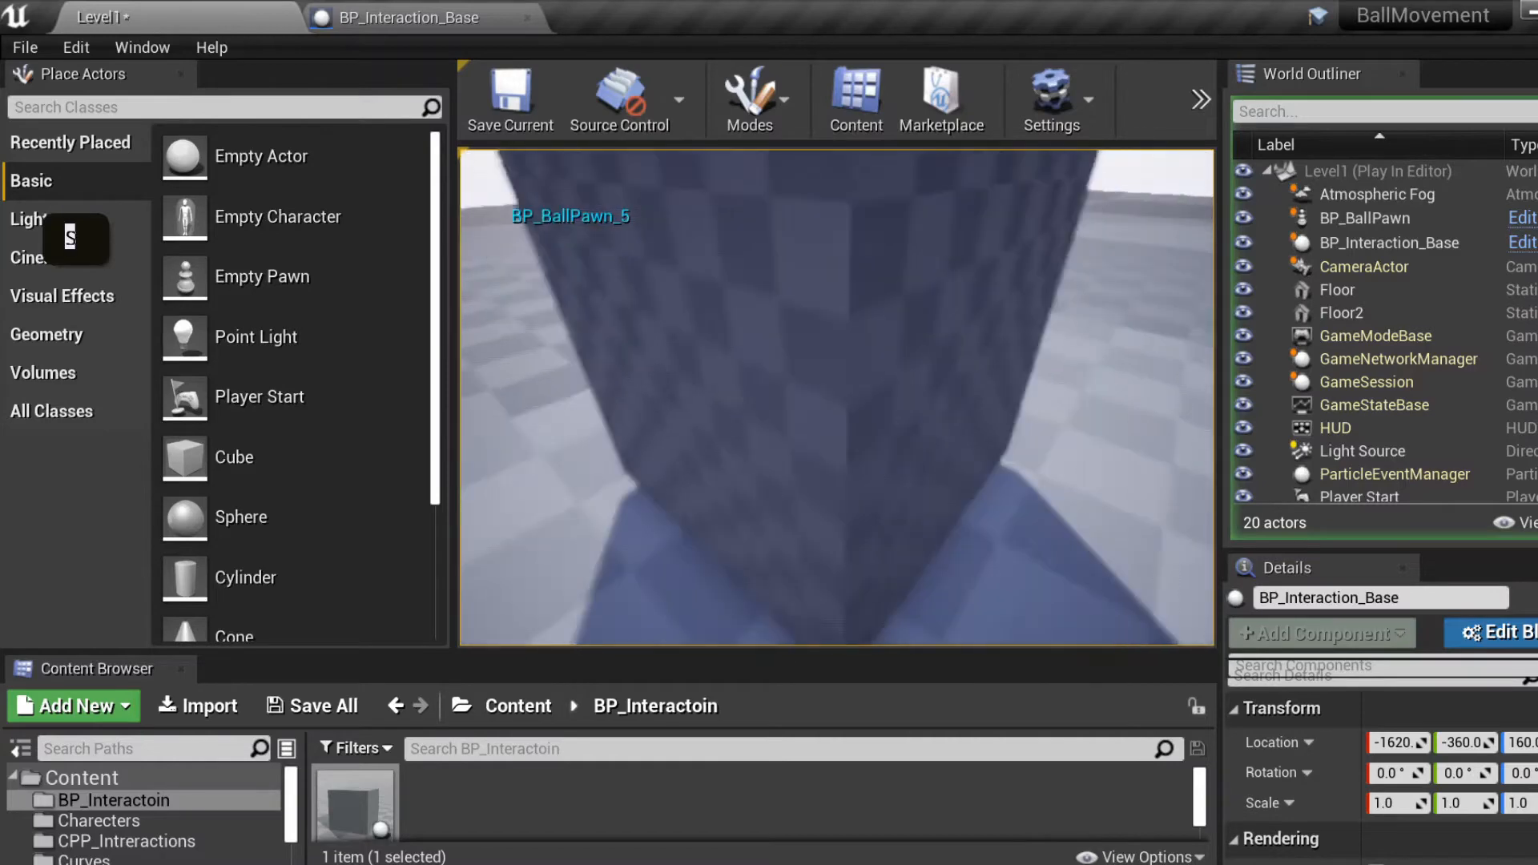
key(Escape)
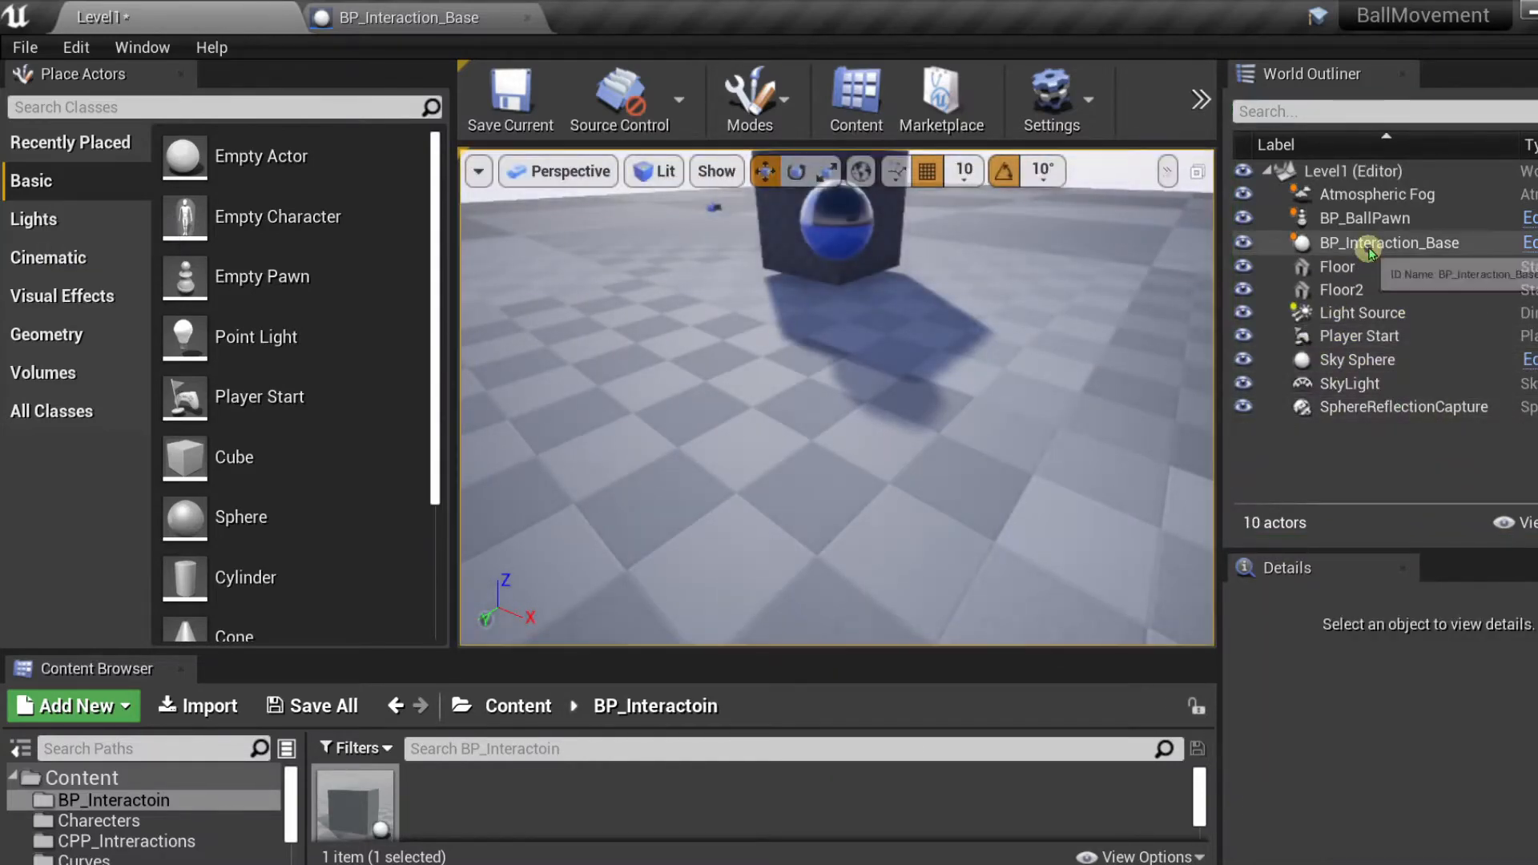
- Place BP_CPP_BallPawn from the Charecters folder on the floor and delete BP_BallPawn from the level
click(1364, 217)
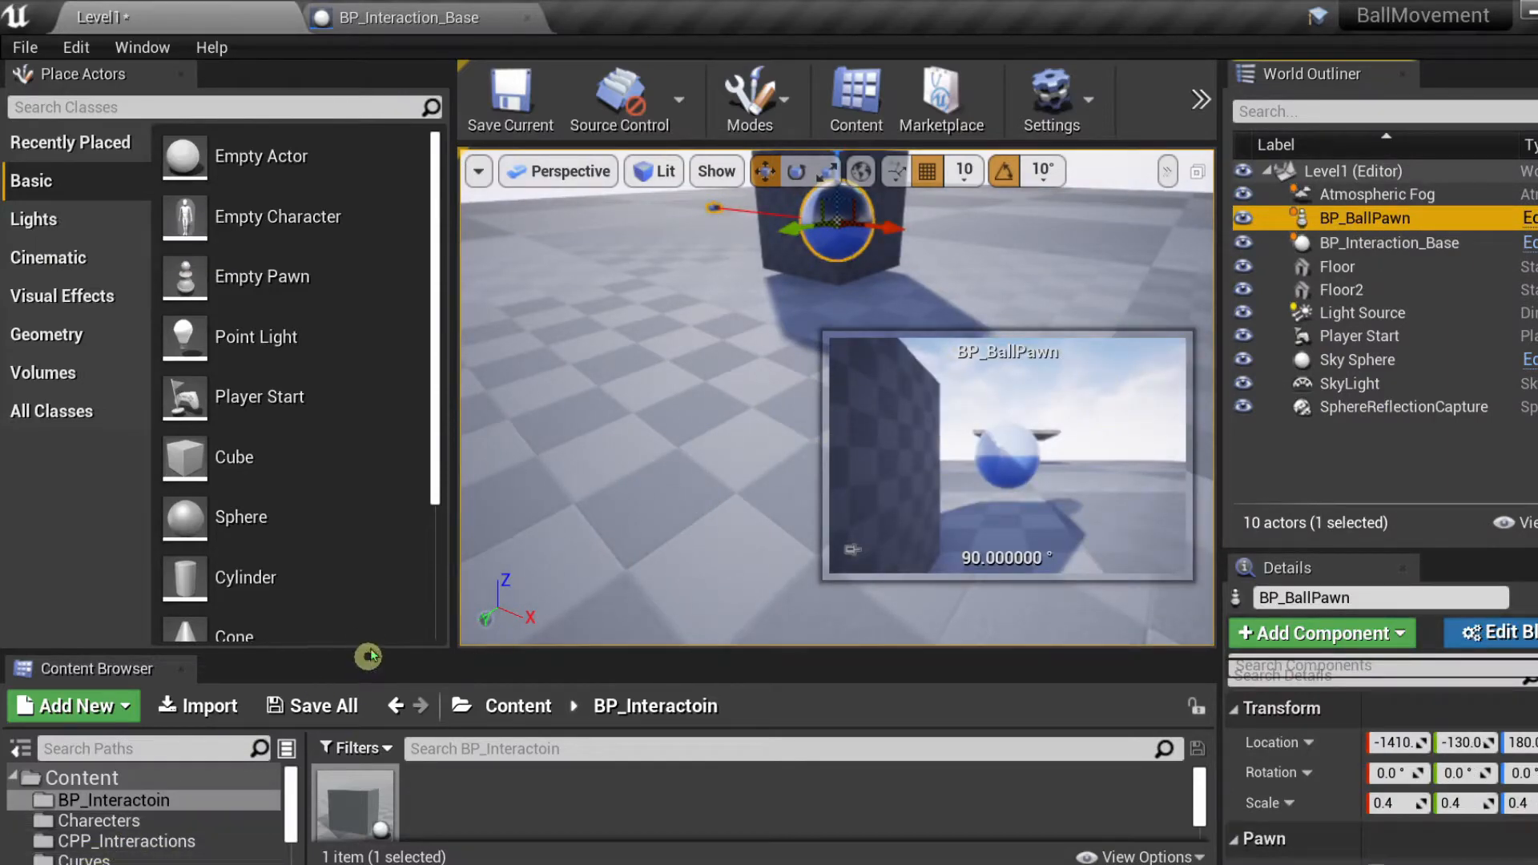
drag(369, 649, 415, 458)
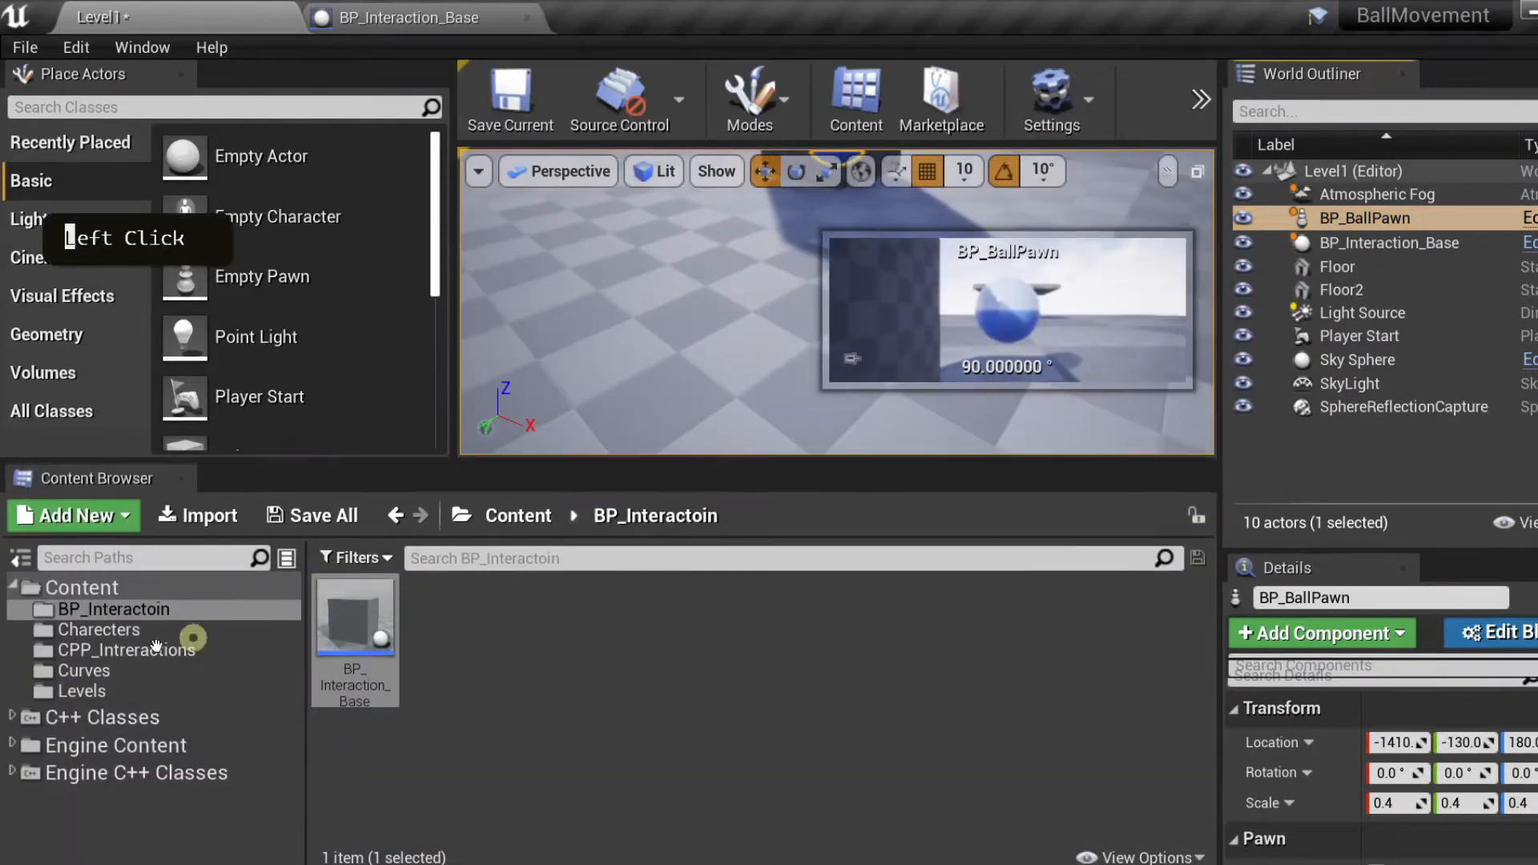
click(151, 633)
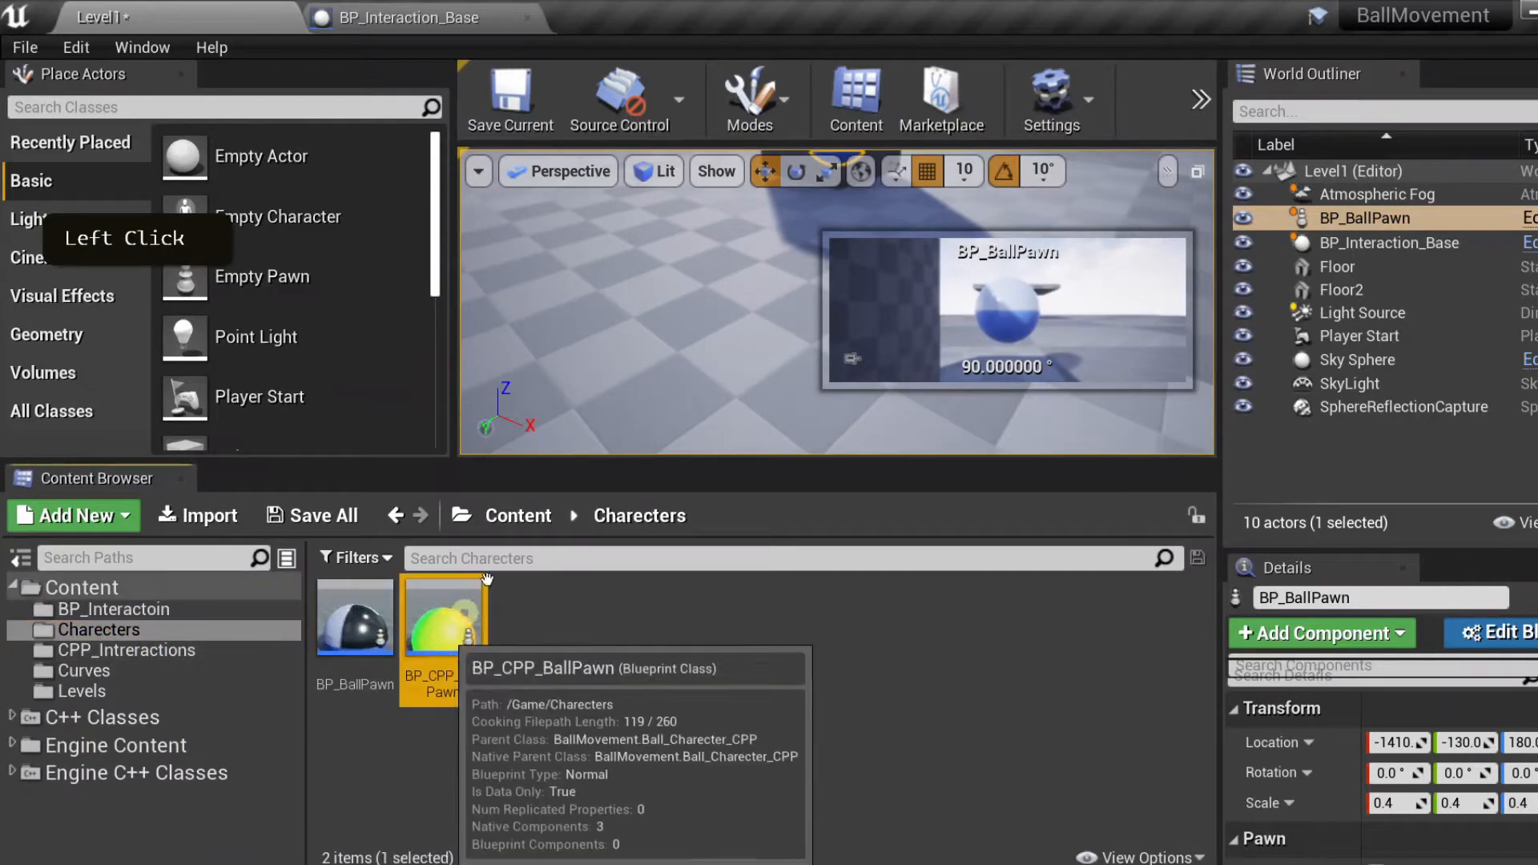
drag(428, 619, 616, 162)
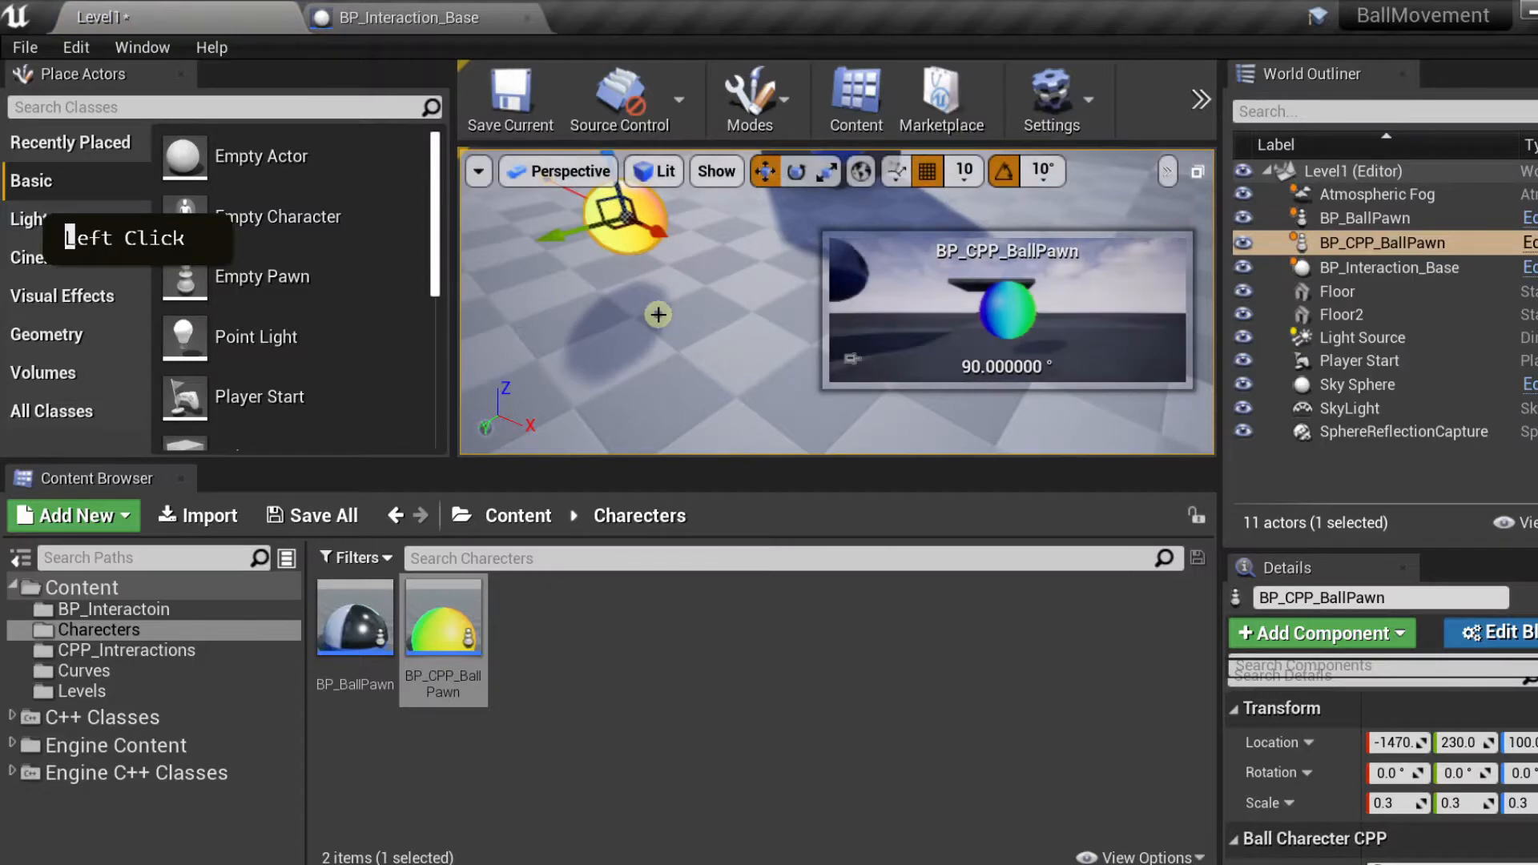
scroll(662, 312, down, 5)
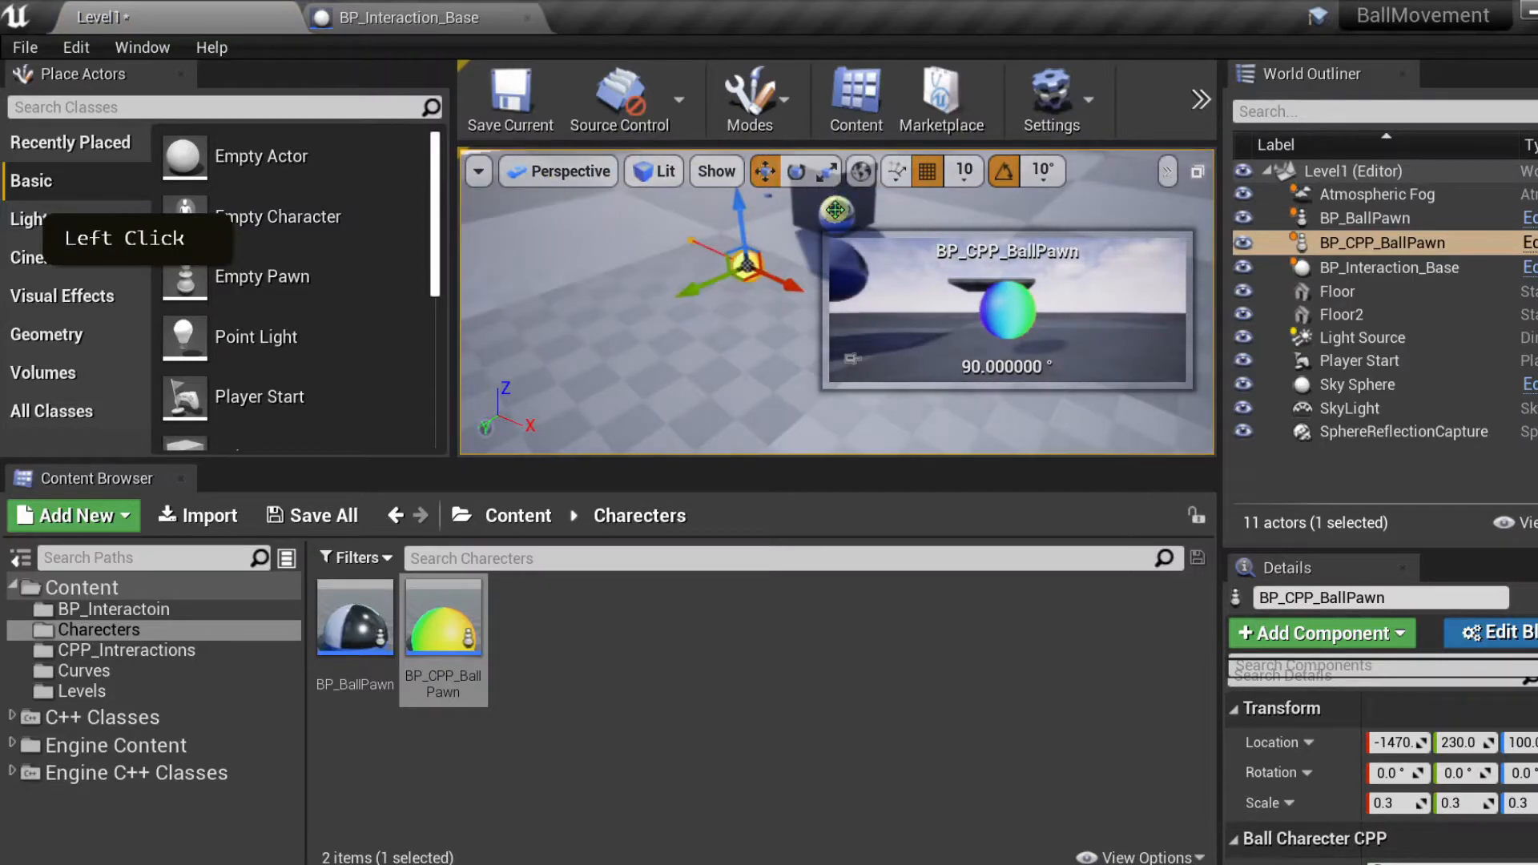
click(836, 210)
key(Delete)
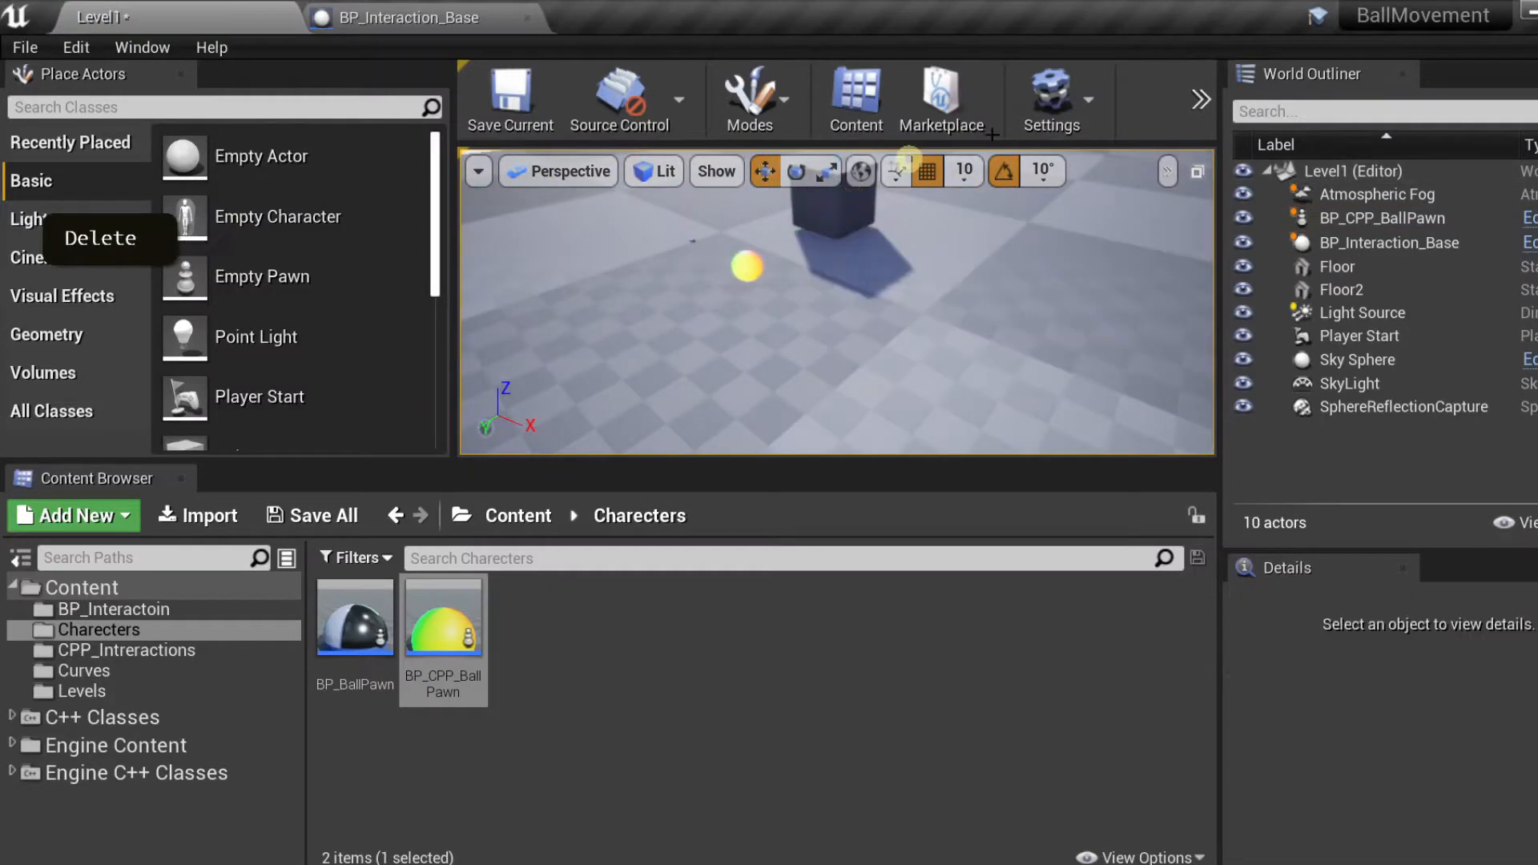
- Play the level, roll the C++ ball through the interaction cube and back to test the overlap print, and stop playing
click(1199, 99)
click(1228, 303)
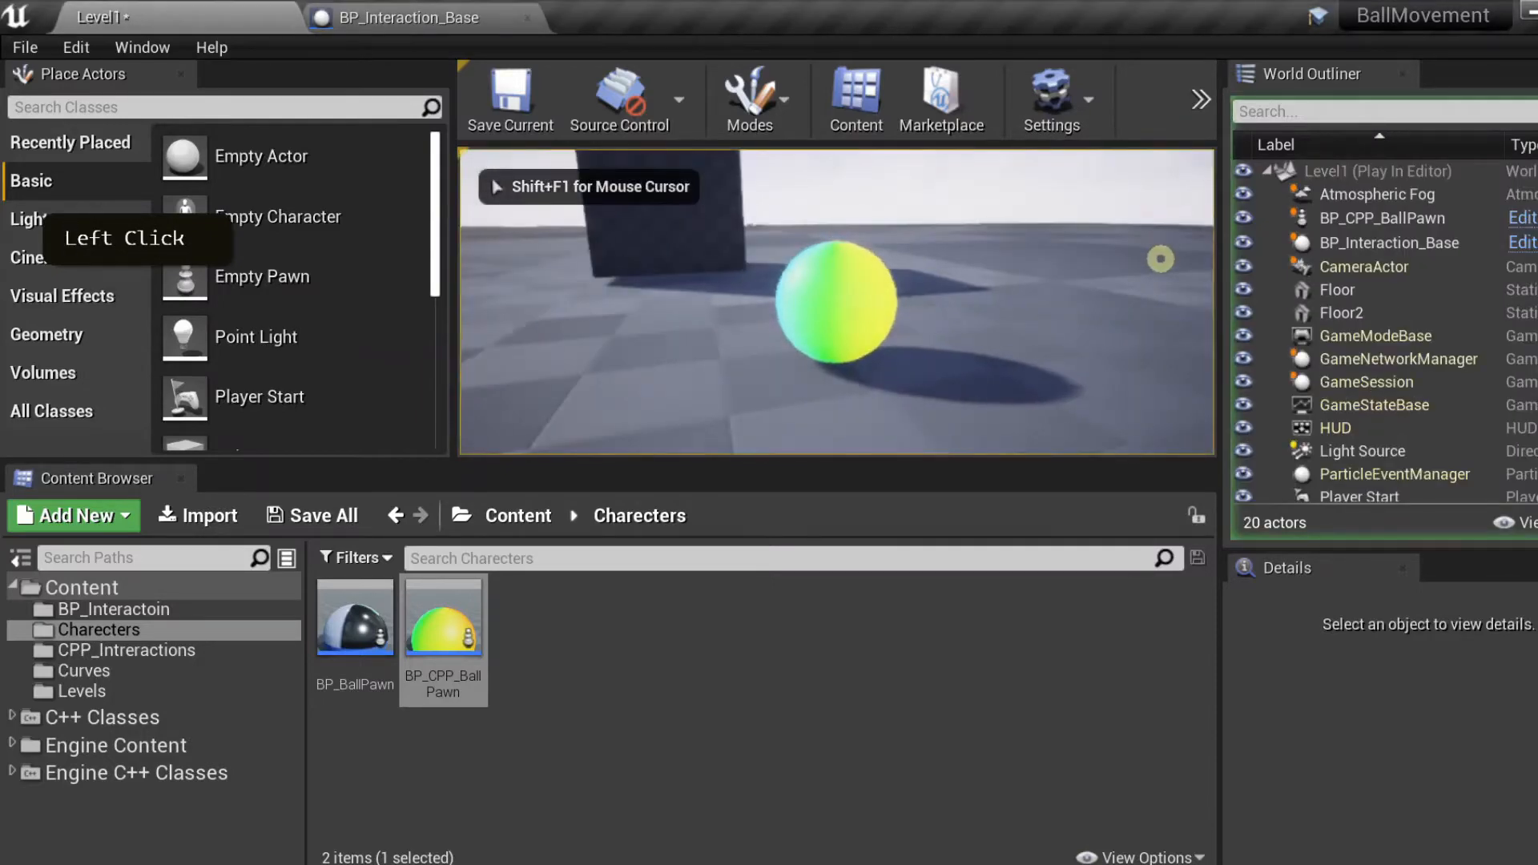
key(a)
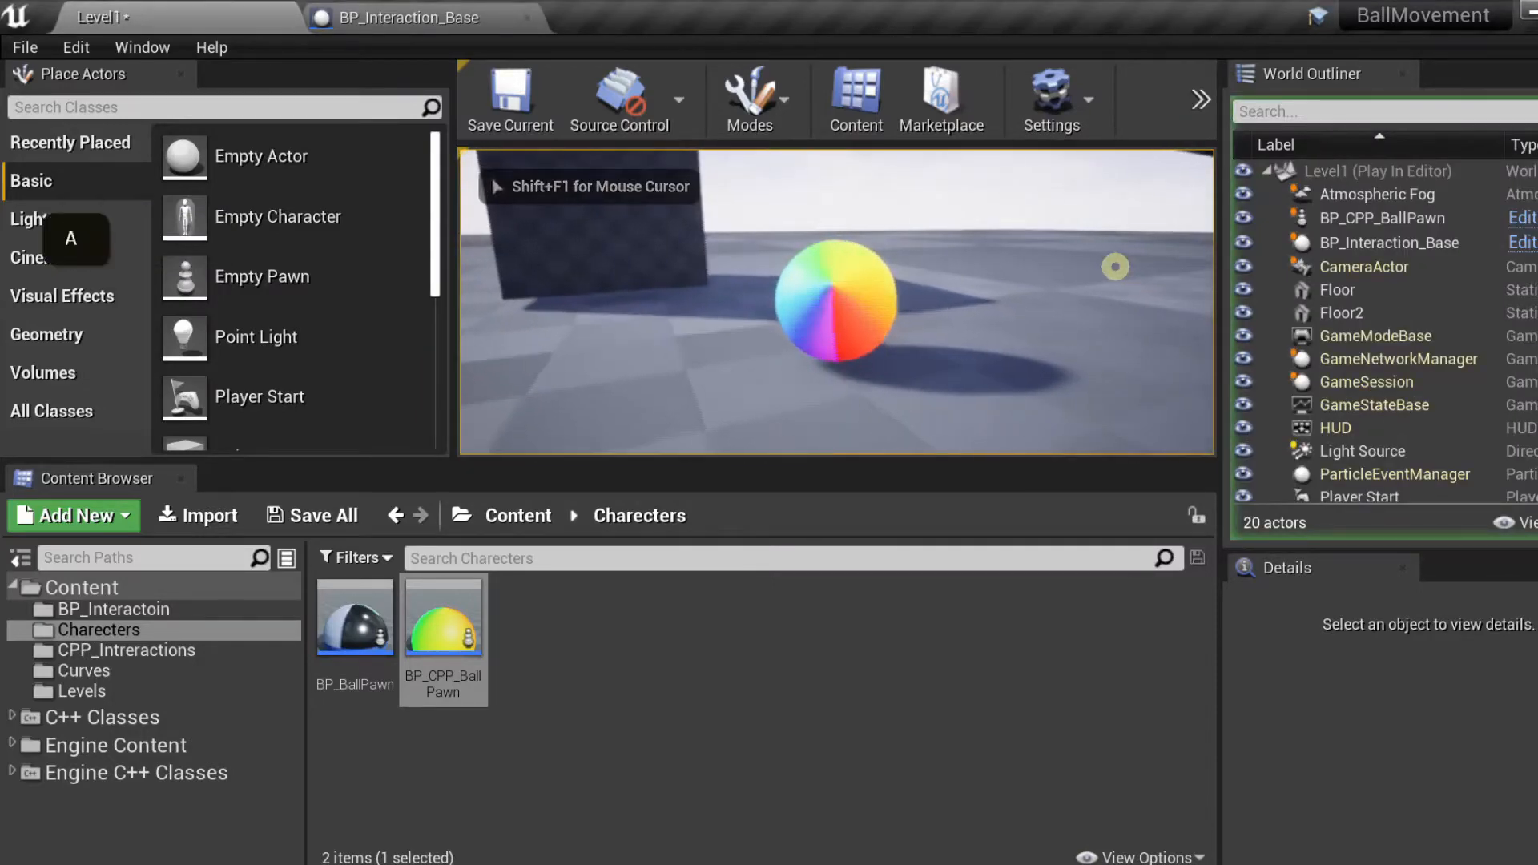
key(w)
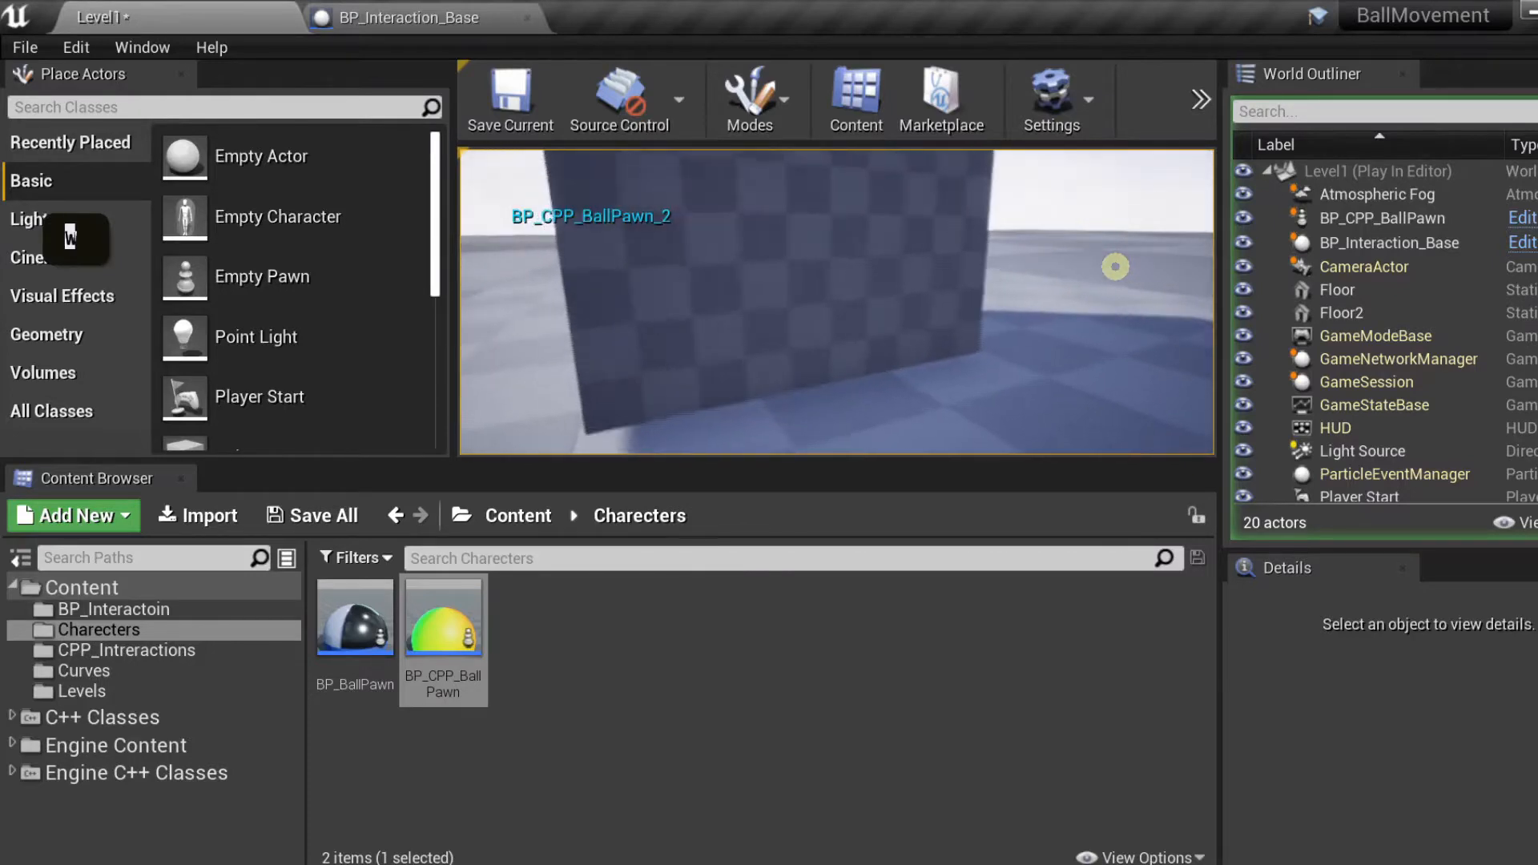
key(s)
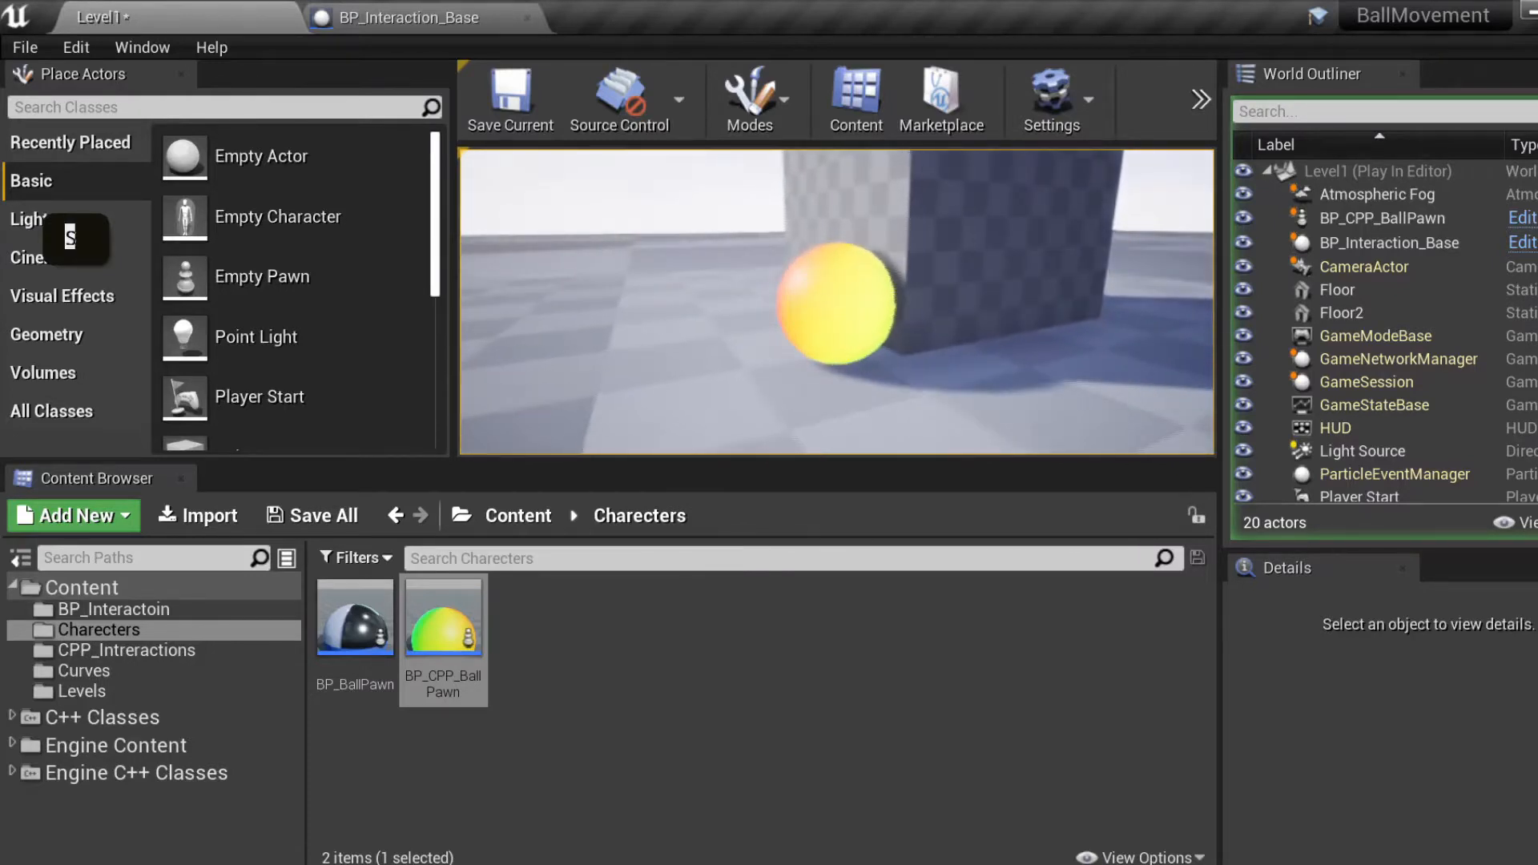
key(d)
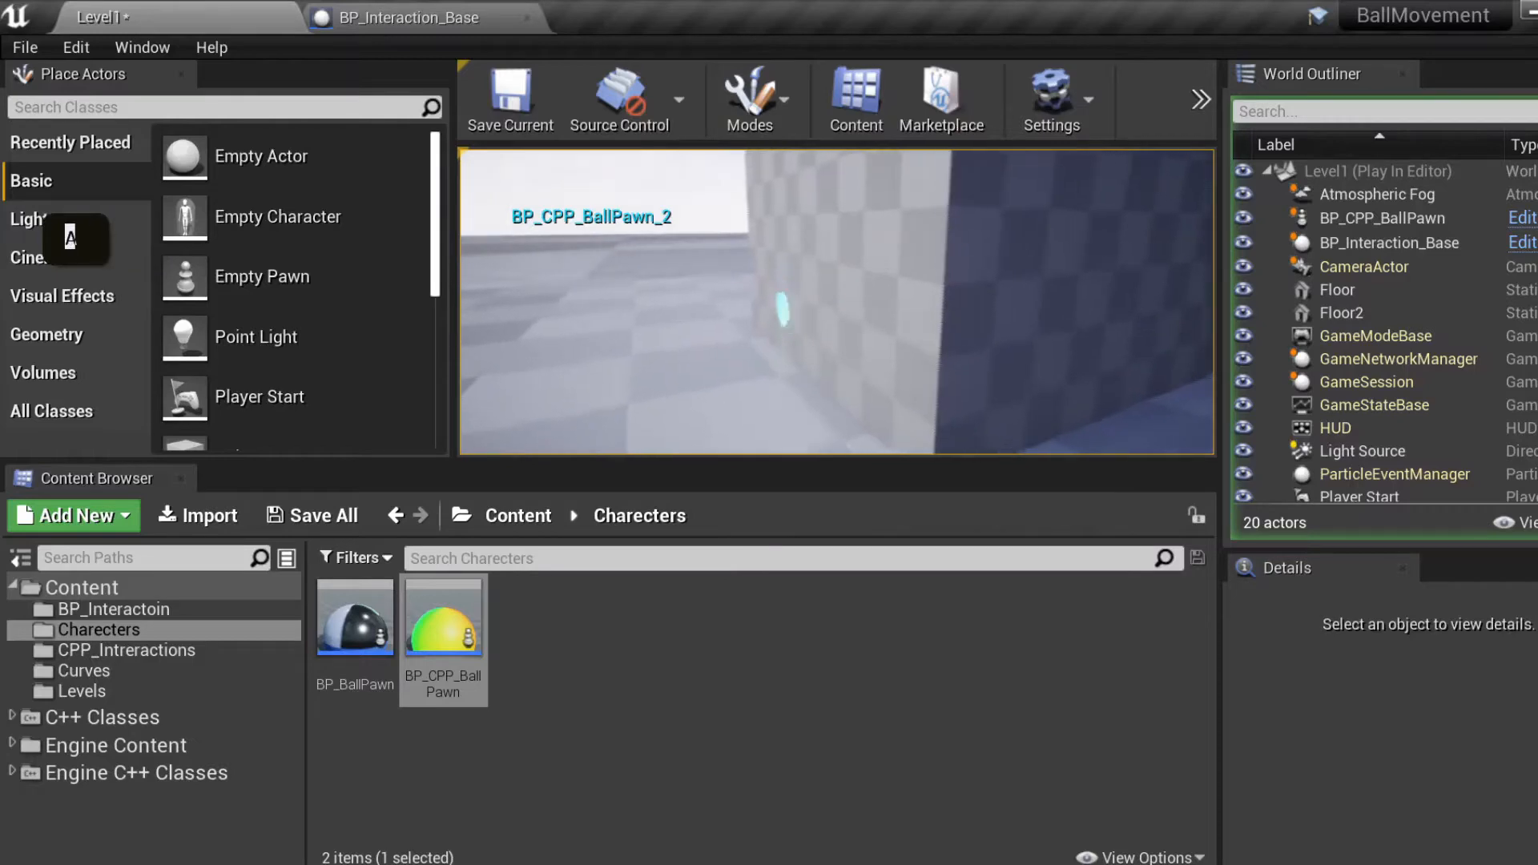
key(s)
key(Escape)
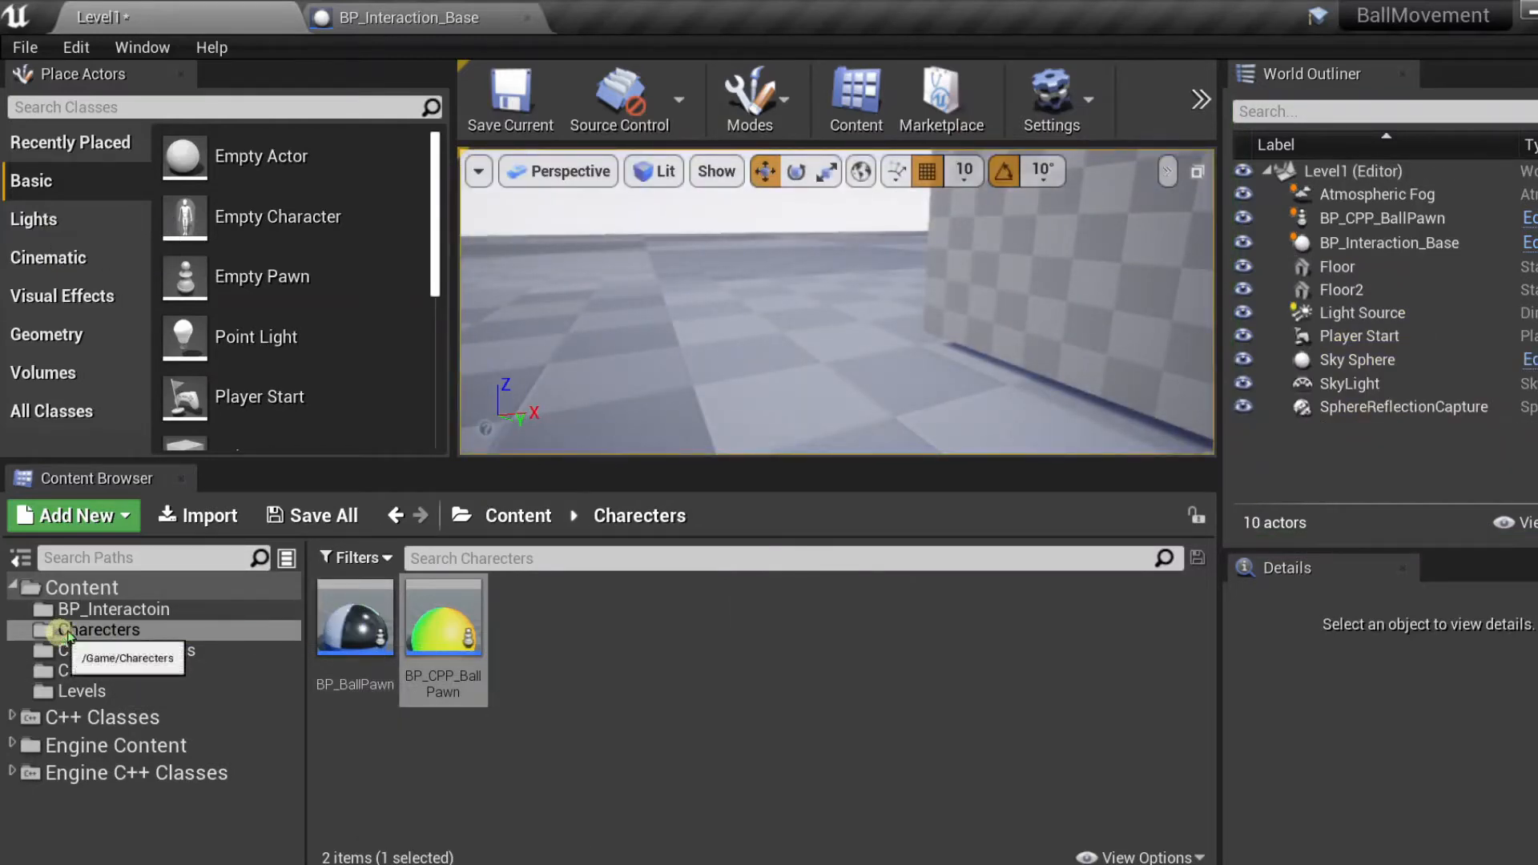
- Open BP_Interaction_Base from the BP_Interactoin folder and examine its StaticMesh collision settings and the Begin Overlap nodes in the event graph
click(113, 609)
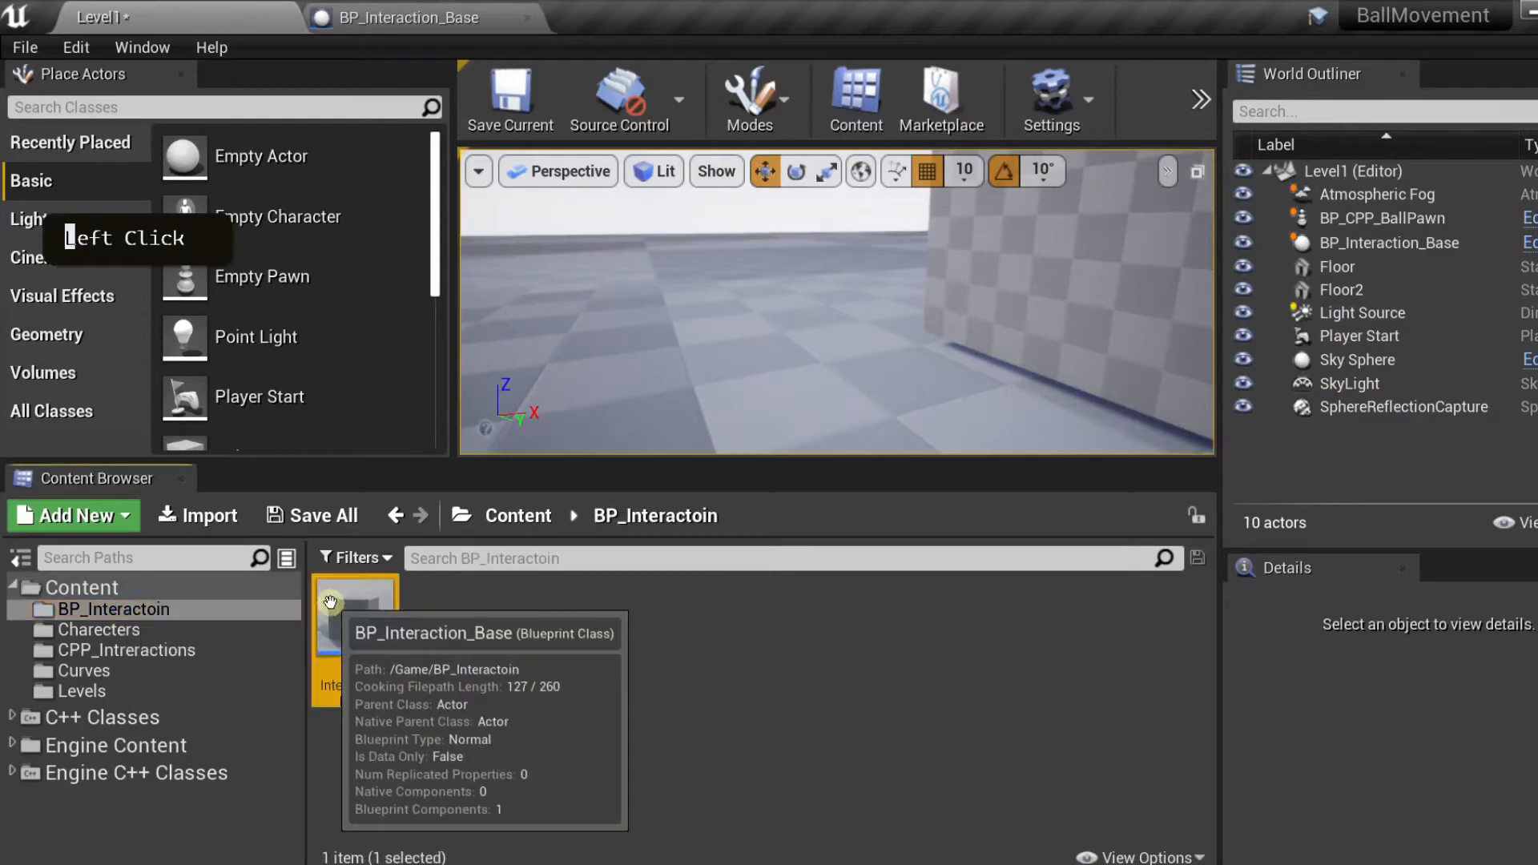
double_click(330, 603)
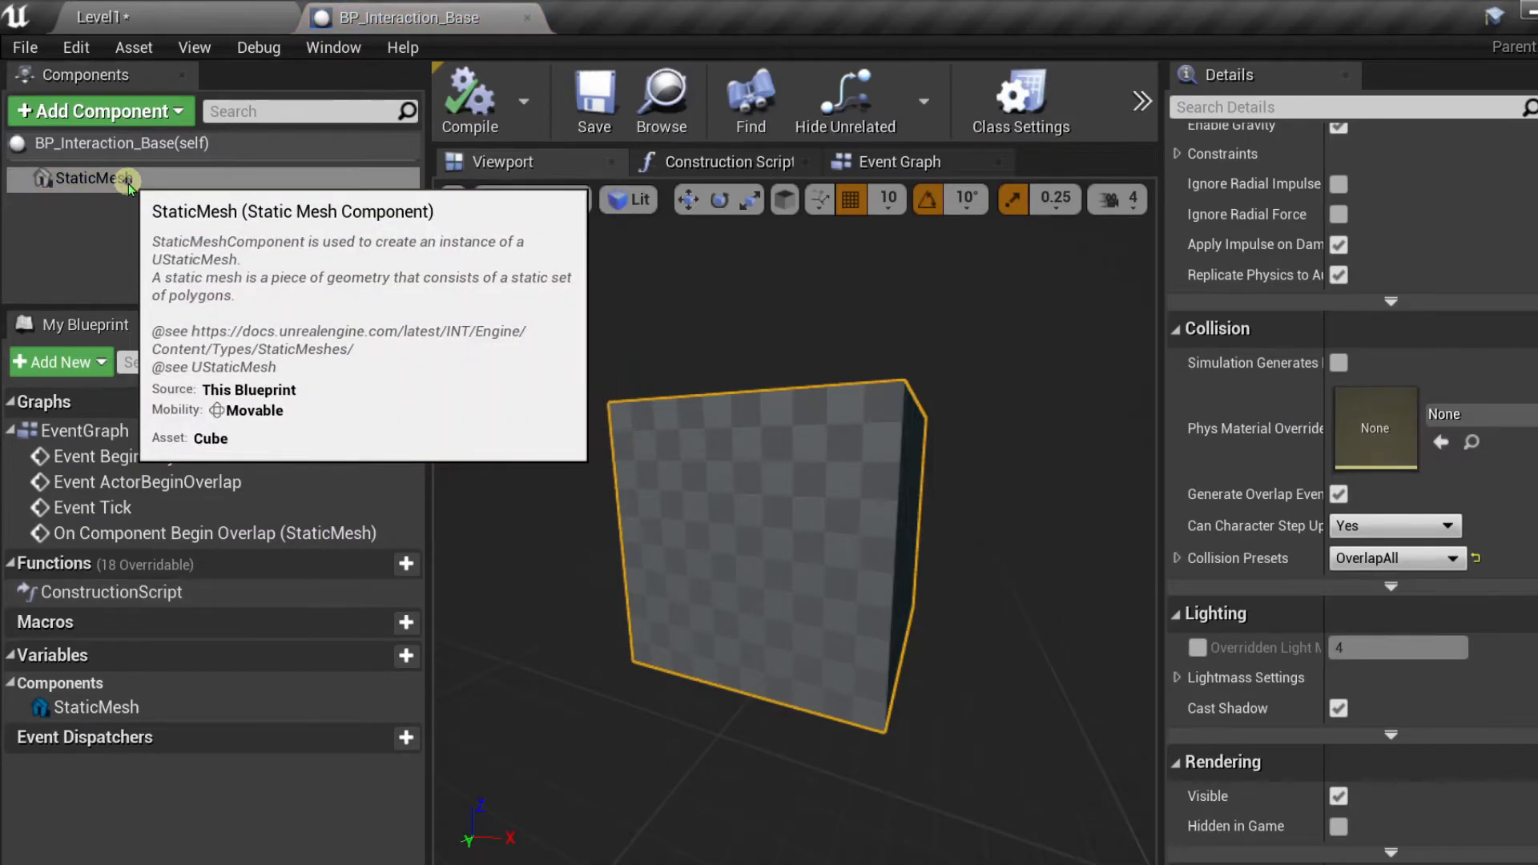
click(160, 183)
scroll(1378, 560, down, 5)
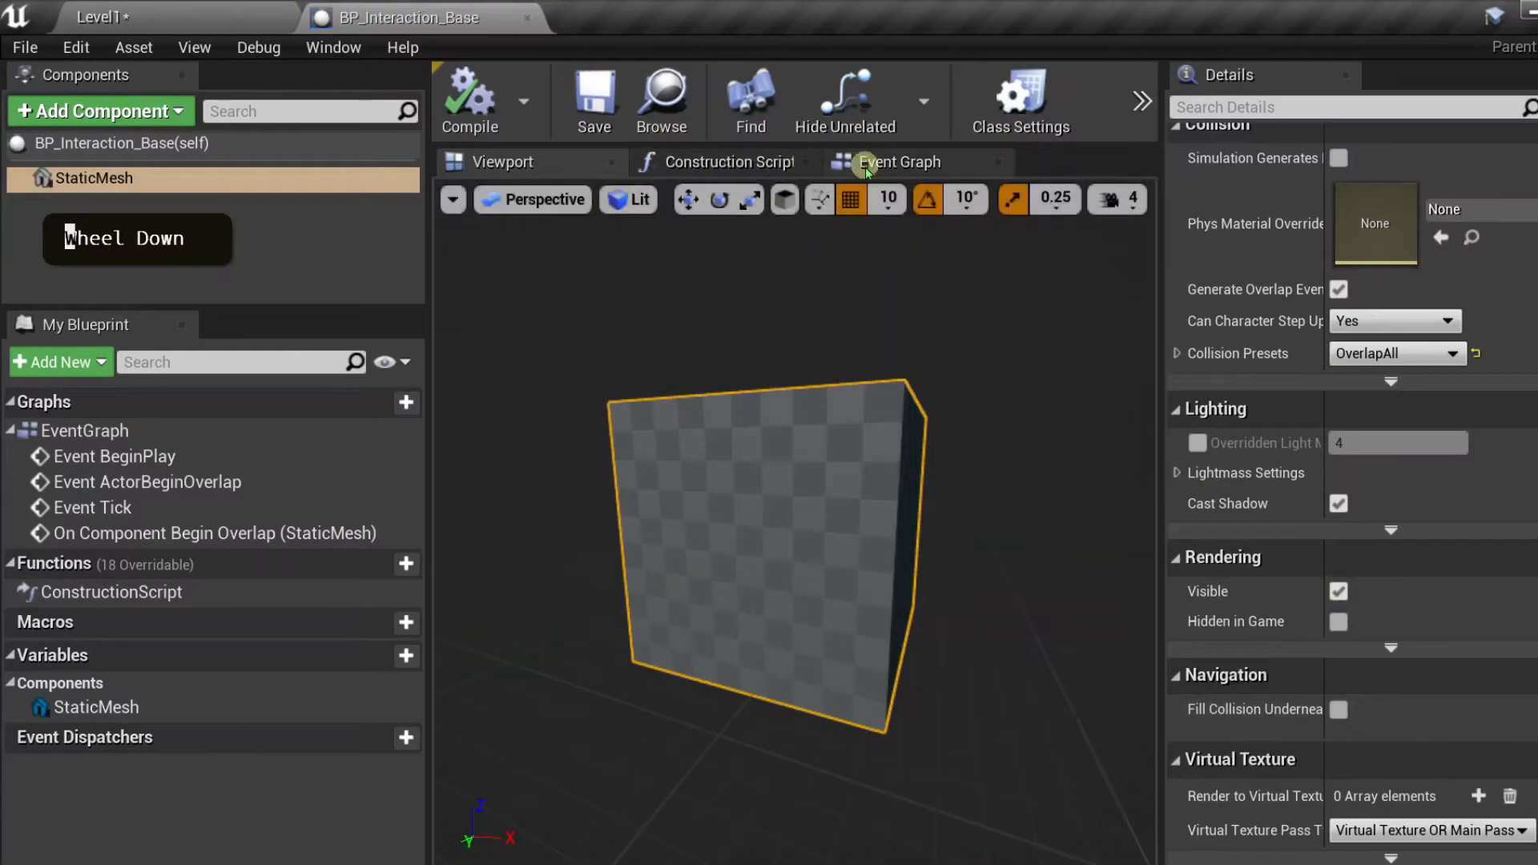
click(889, 162)
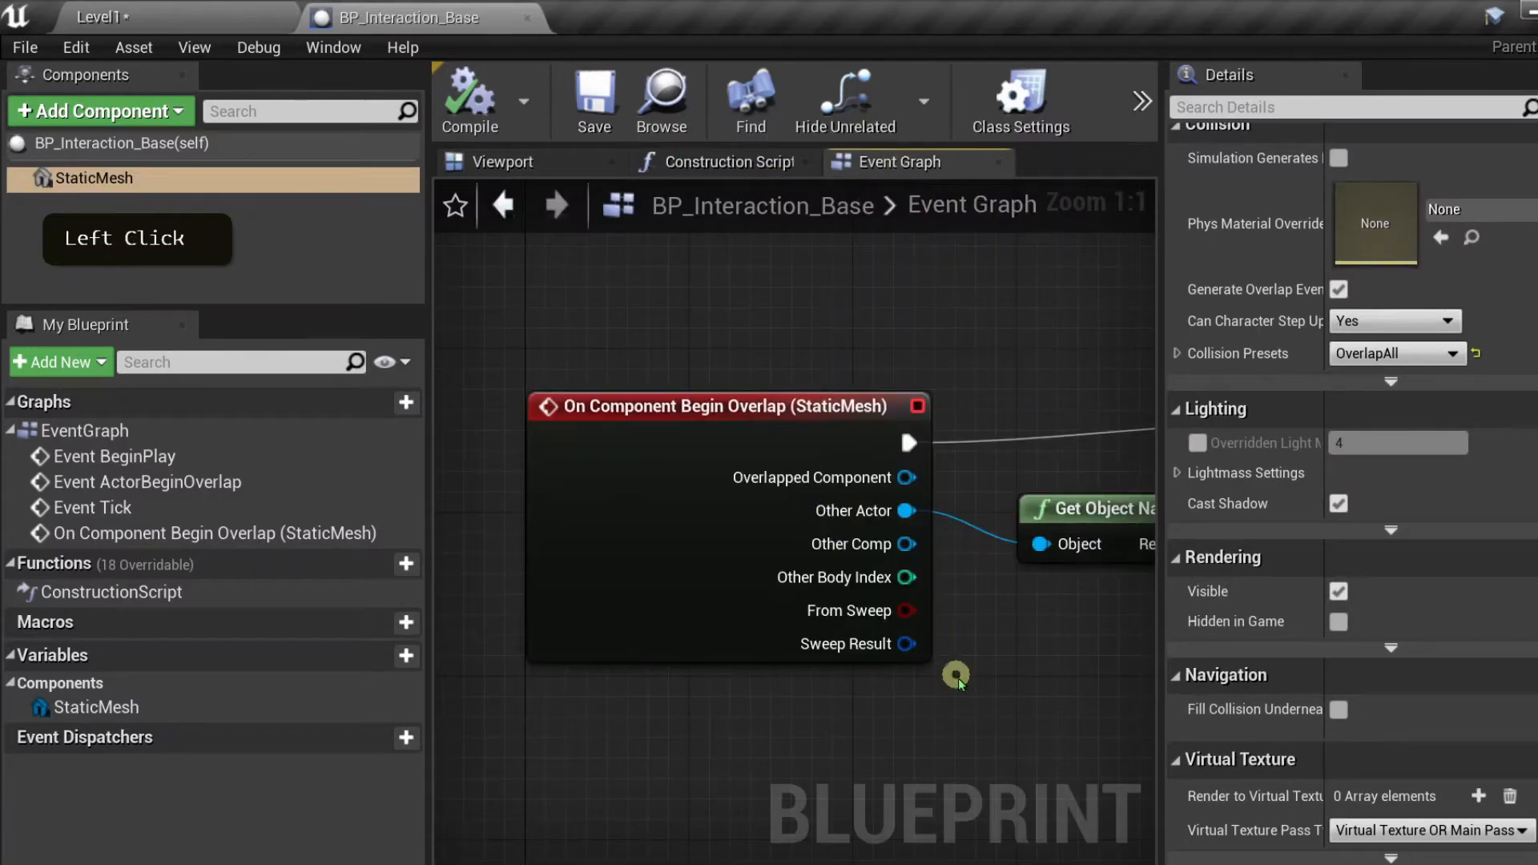
right_drag(958, 673, 776, 717)
scroll(717, 721, down, 2)
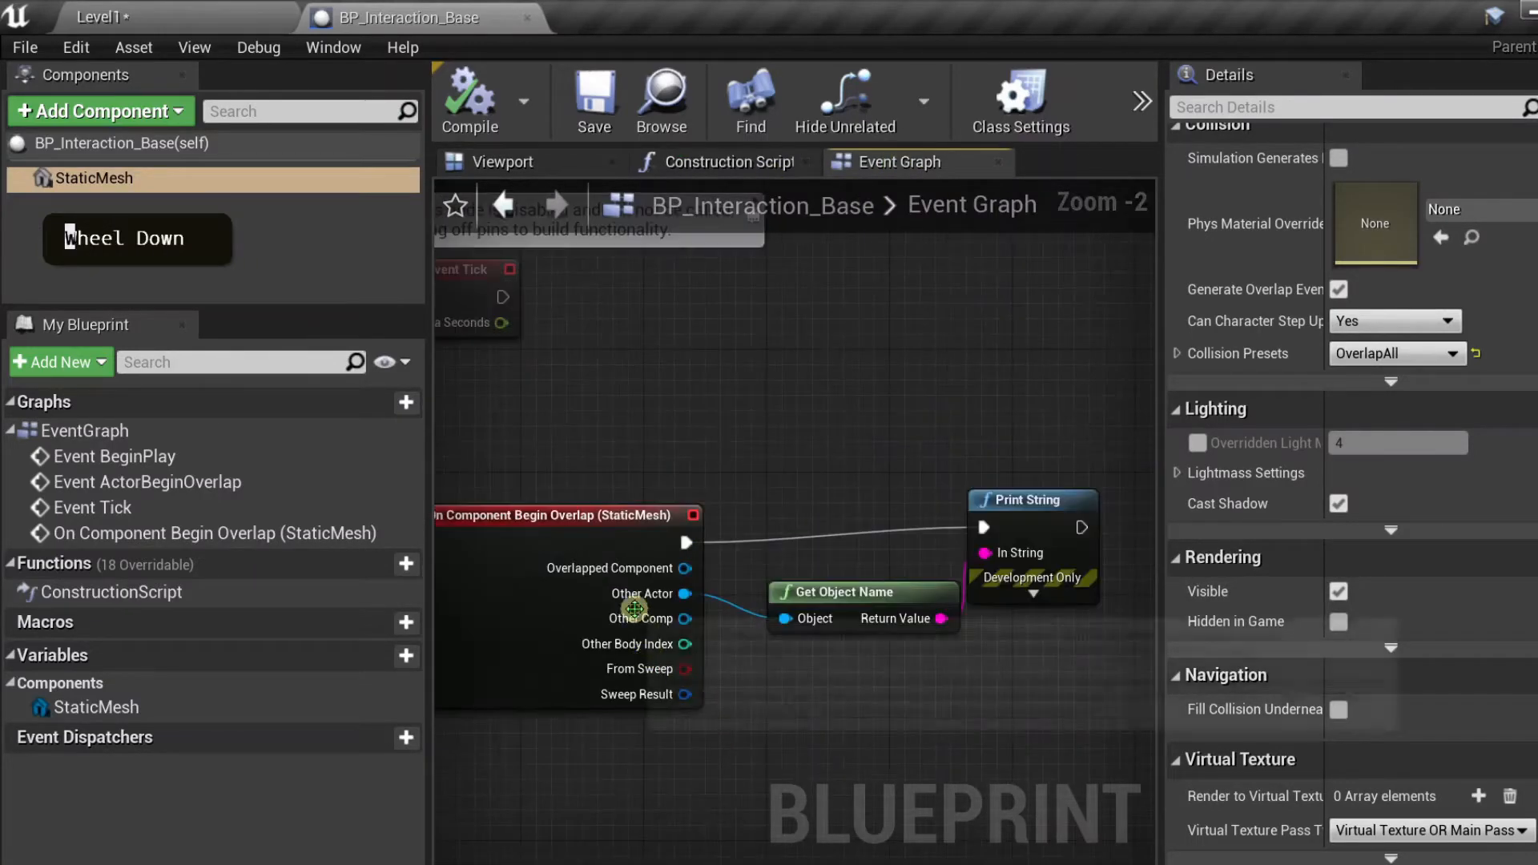
scroll(655, 597, up, 1)
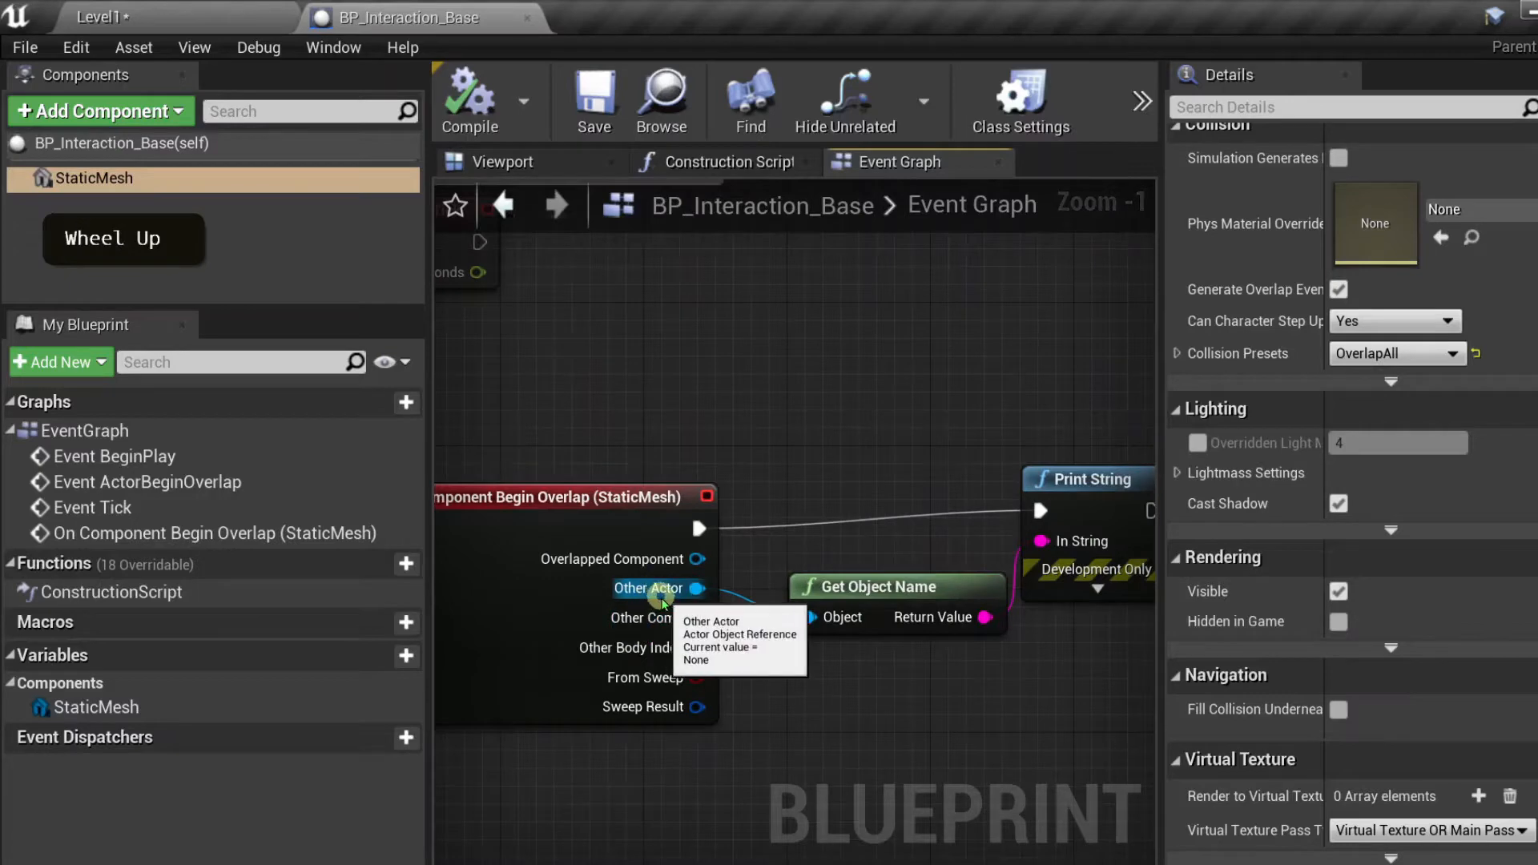
right_drag(837, 704, 877, 556)
click(705, 453)
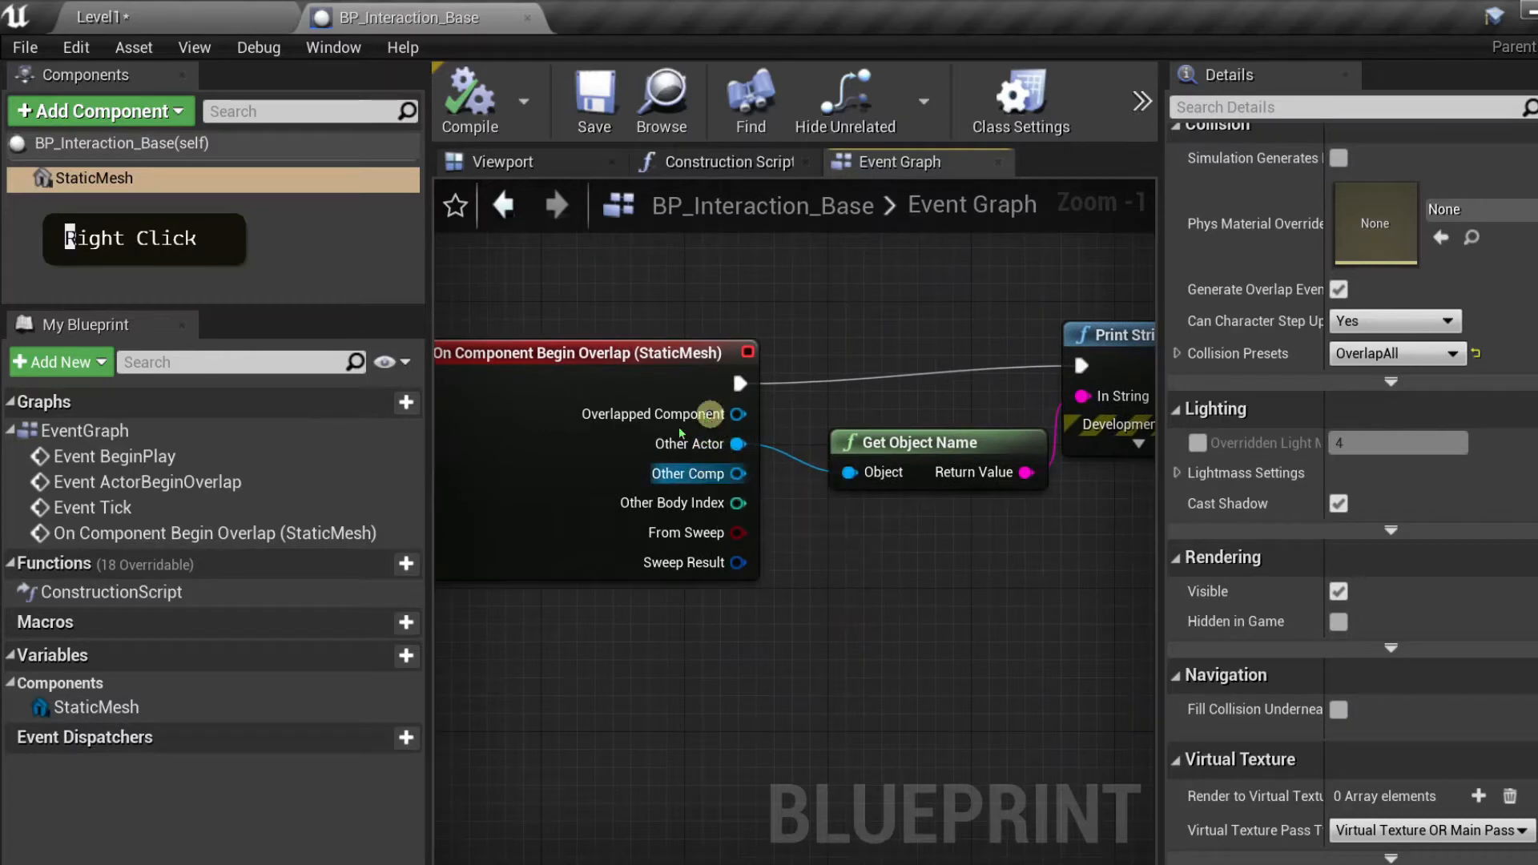
click(119, 155)
scroll(120, 155, down, 1)
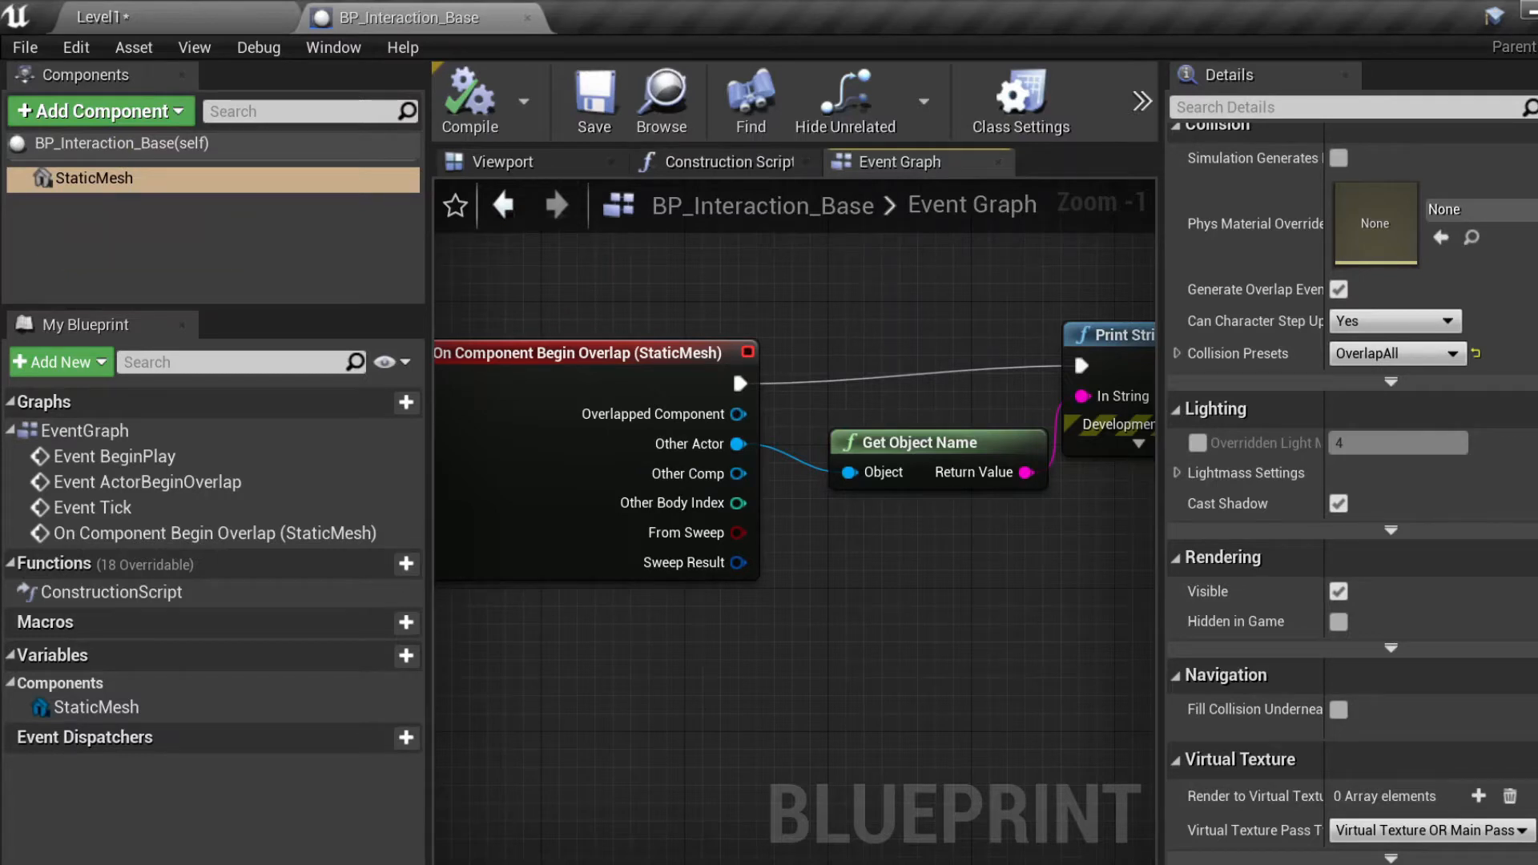
scroll(119, 155, down, 1)
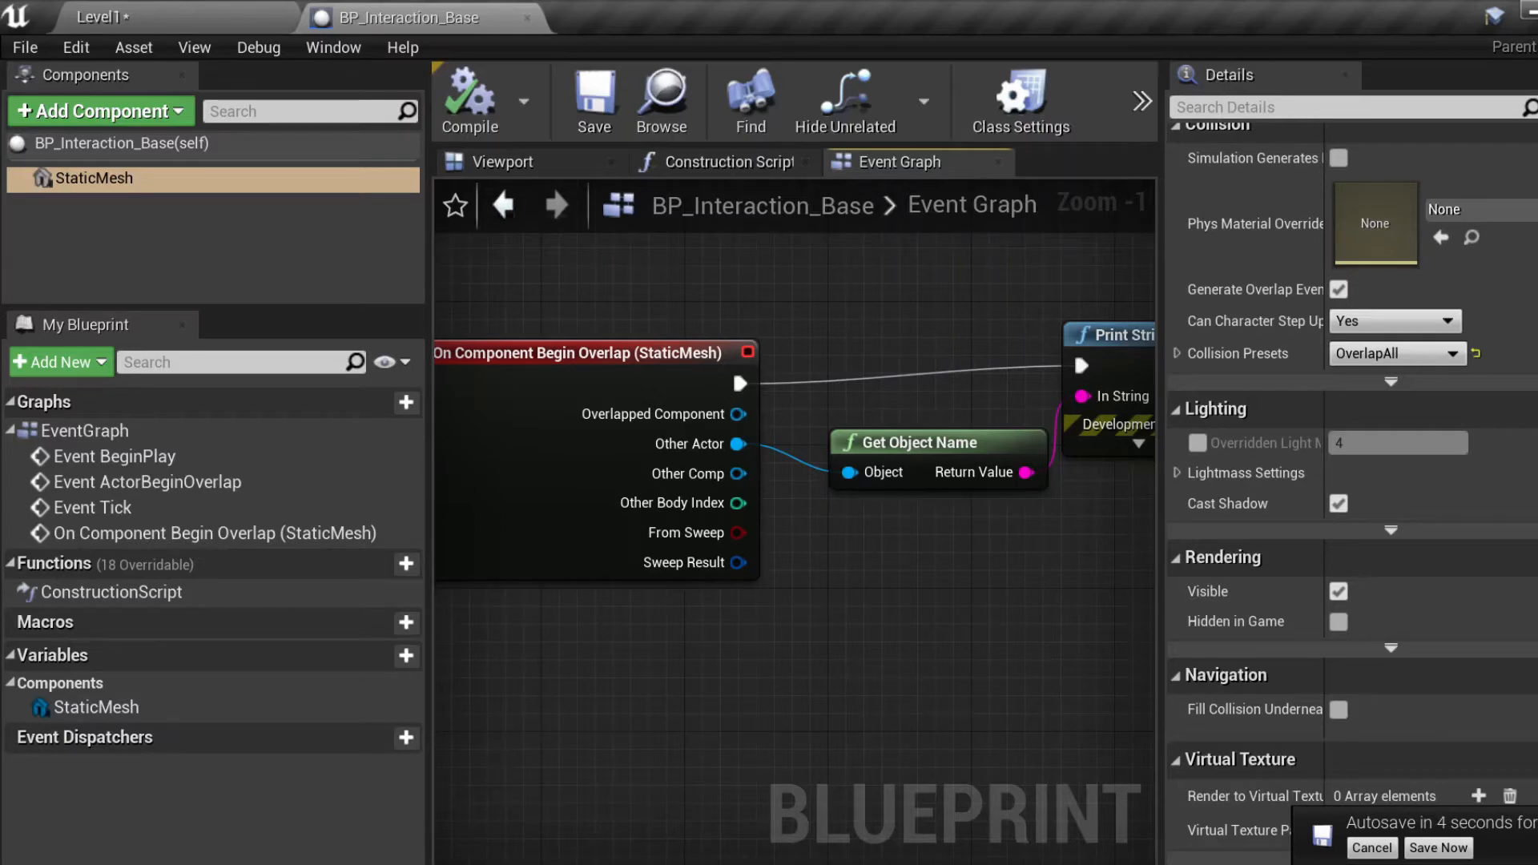
- In Level1, delete BP_CPP_BallPawn, place BP_BallPawn from the Charecters folder near the cube, and raise it to Z 110
click(170, 16)
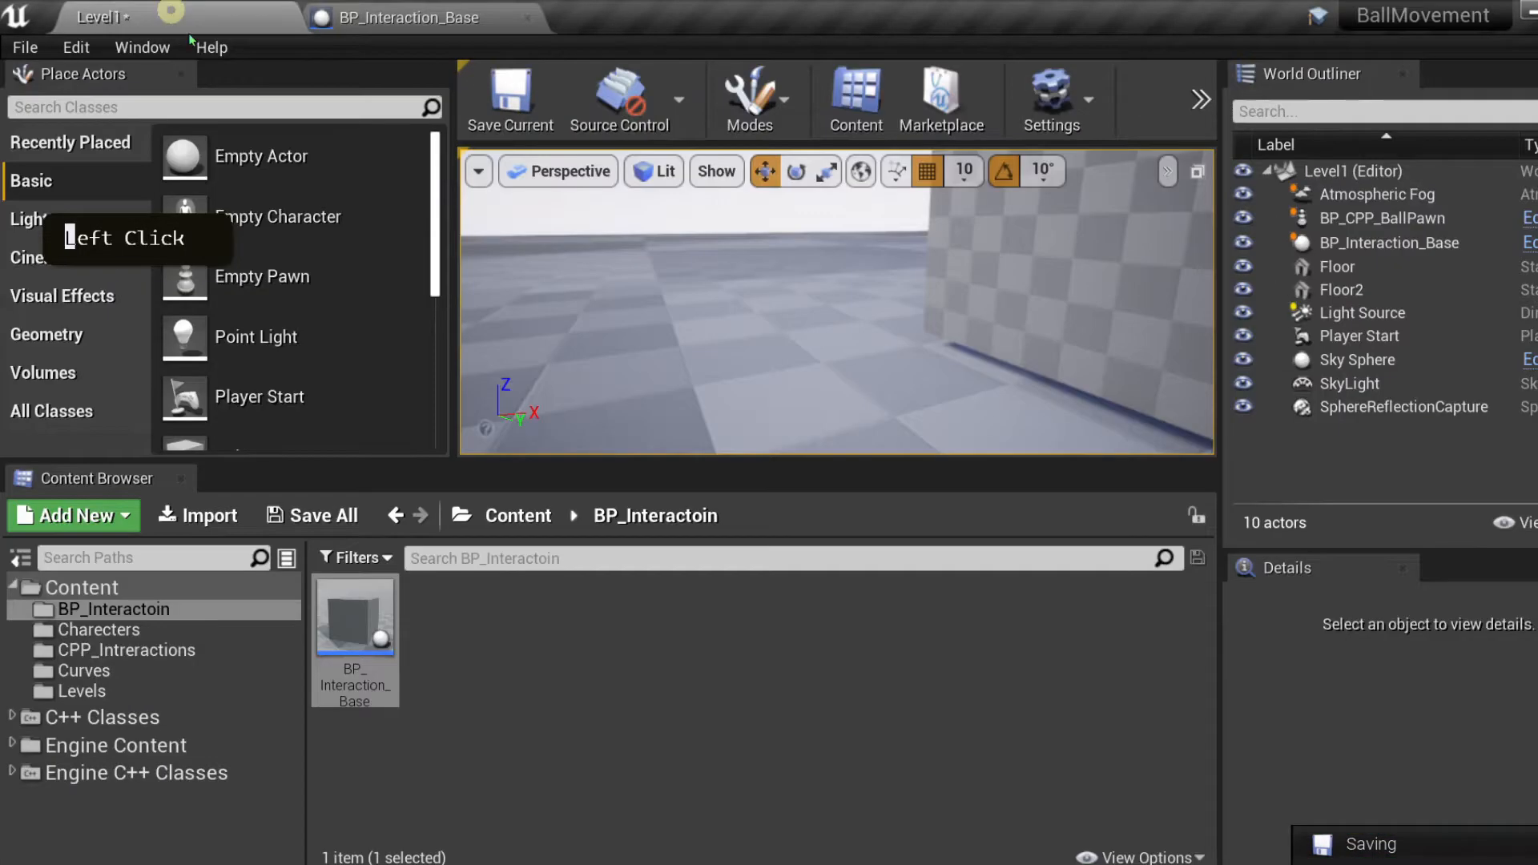
click(96, 630)
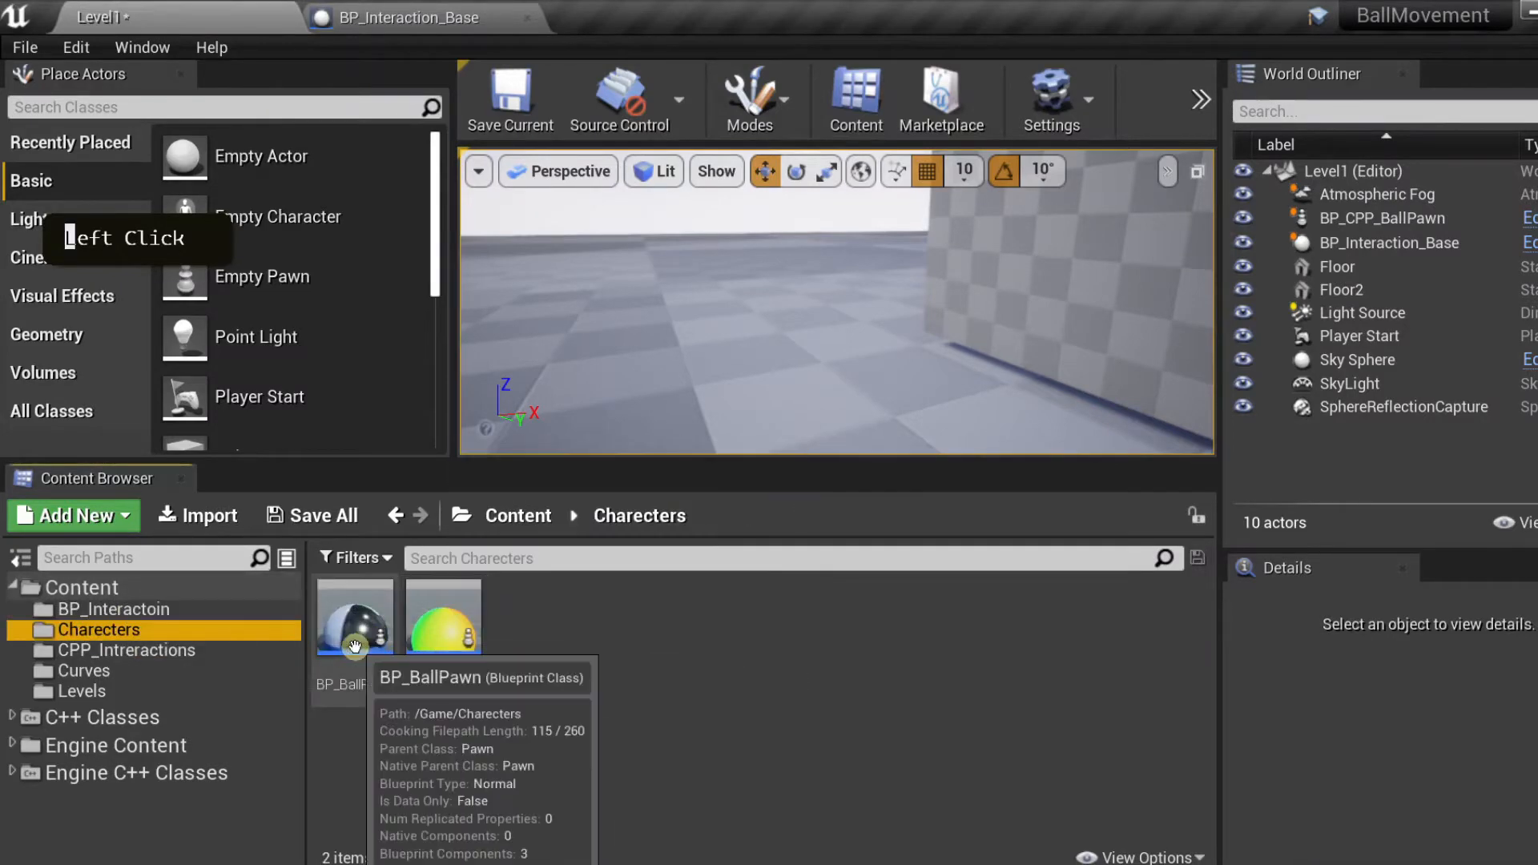
scroll(824, 347, down, 6)
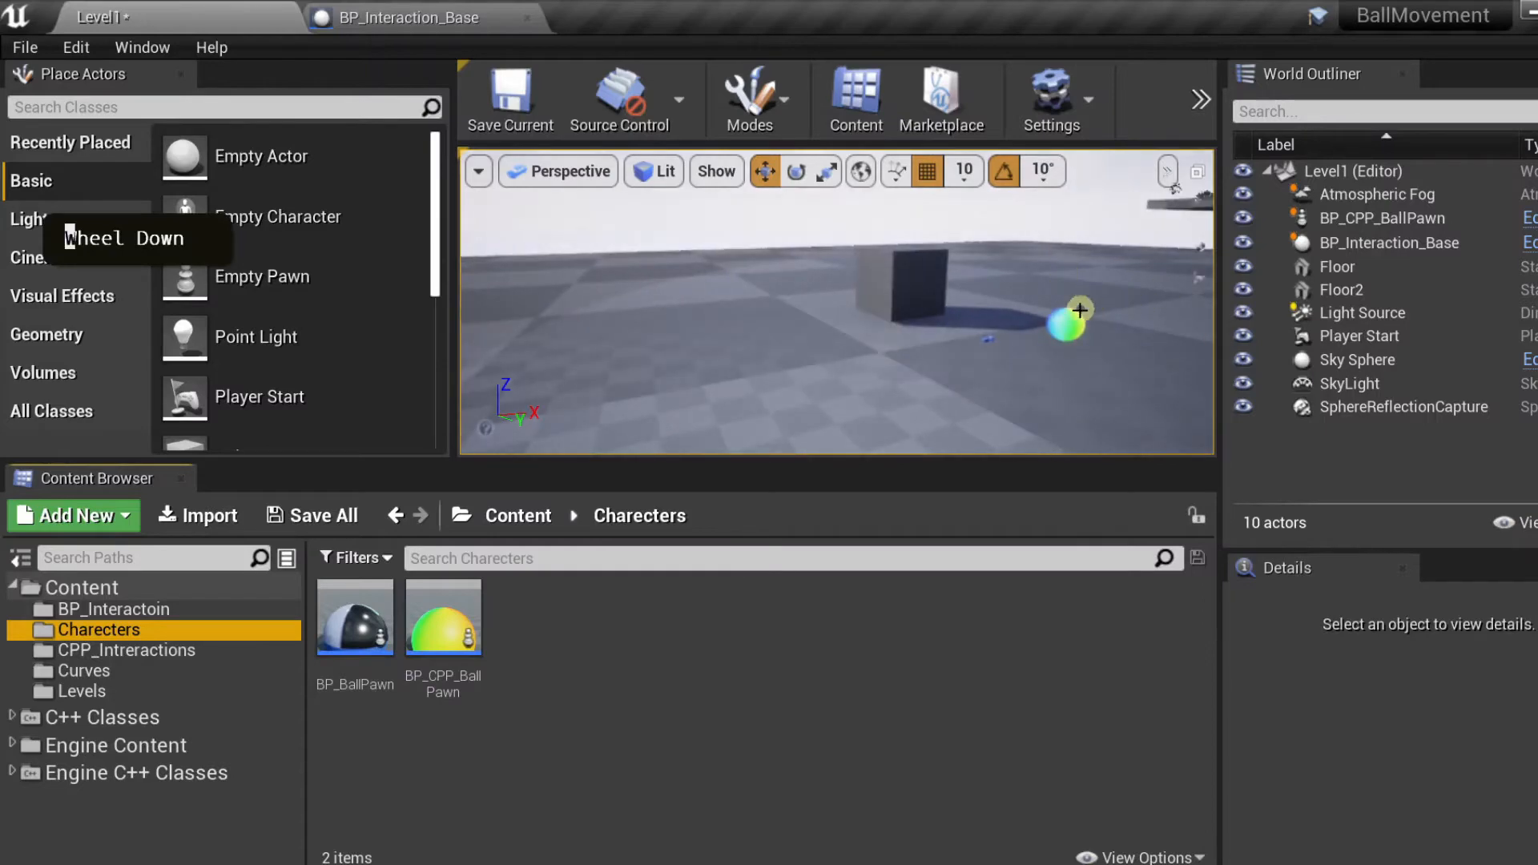
click(1061, 324)
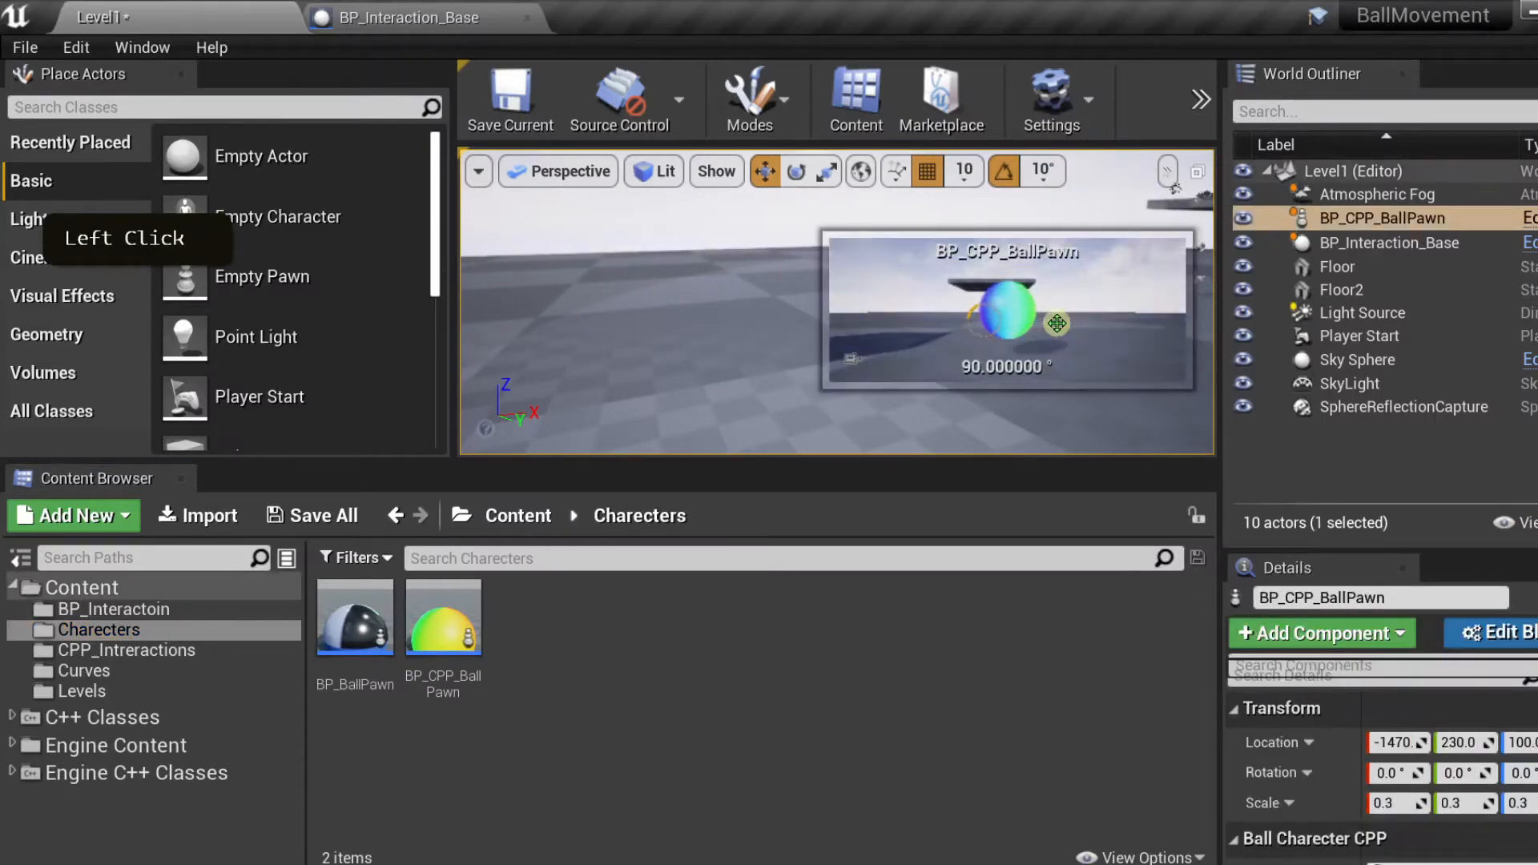
key(Delete)
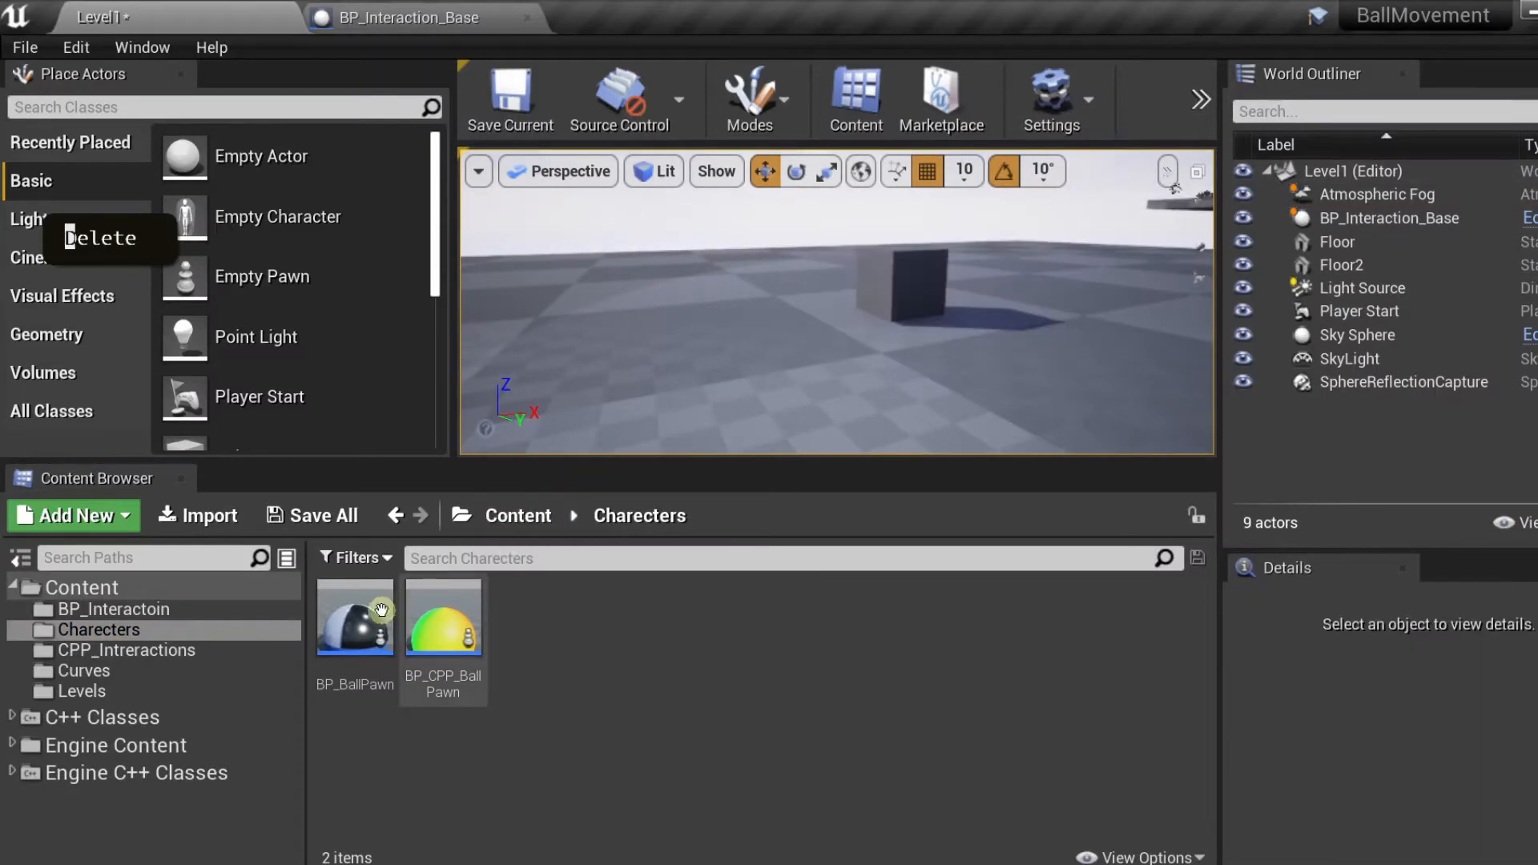
click(364, 626)
drag(364, 626, 807, 285)
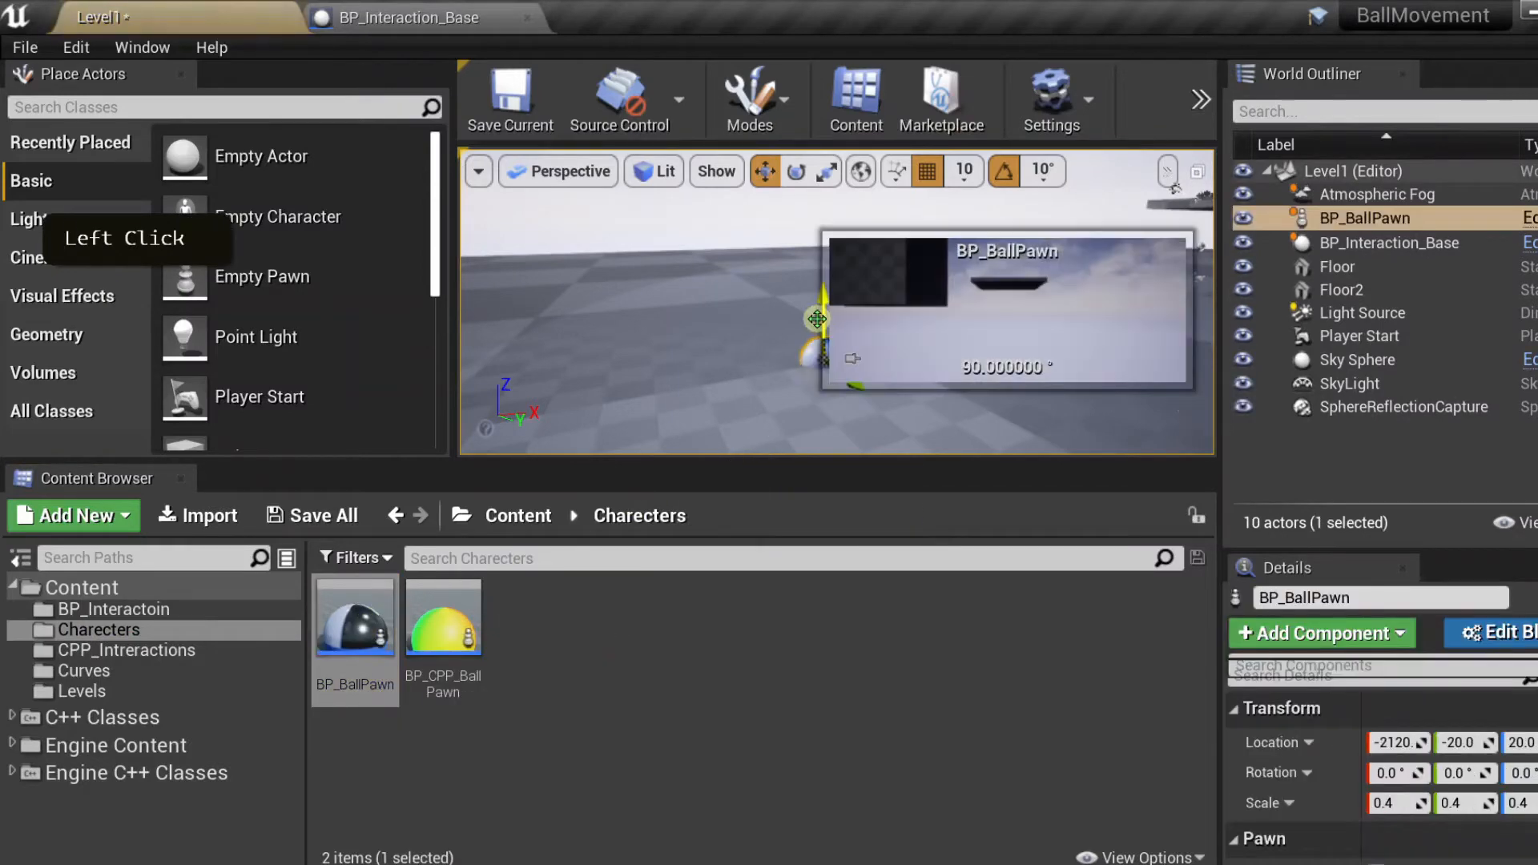
- Play the level in full screen, roll the Blueprint ball through the interaction cube, stop playing, and restore the normal editor layout
click(1200, 98)
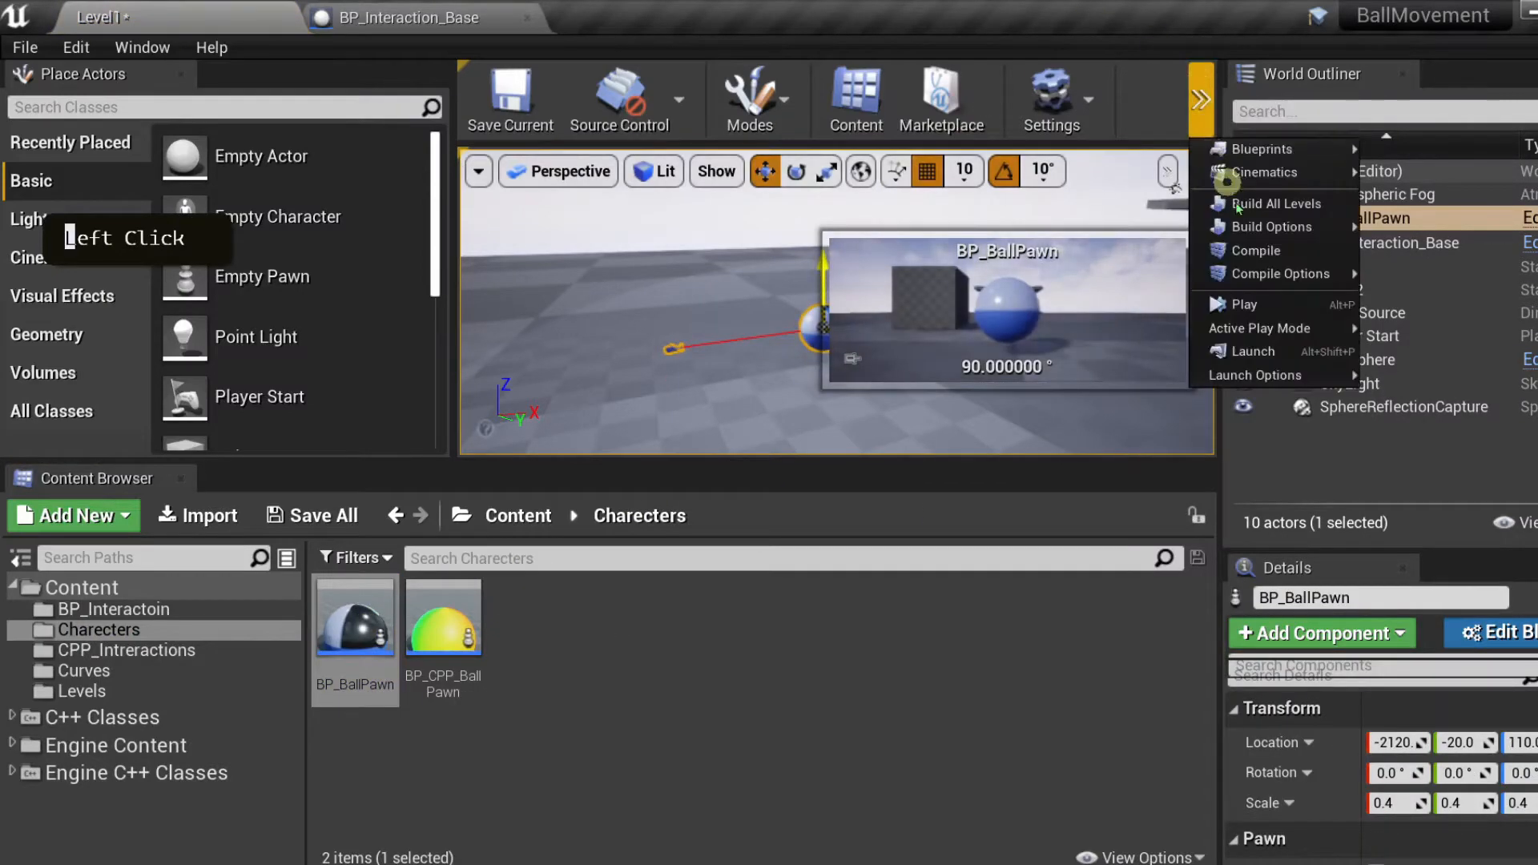
click(1241, 302)
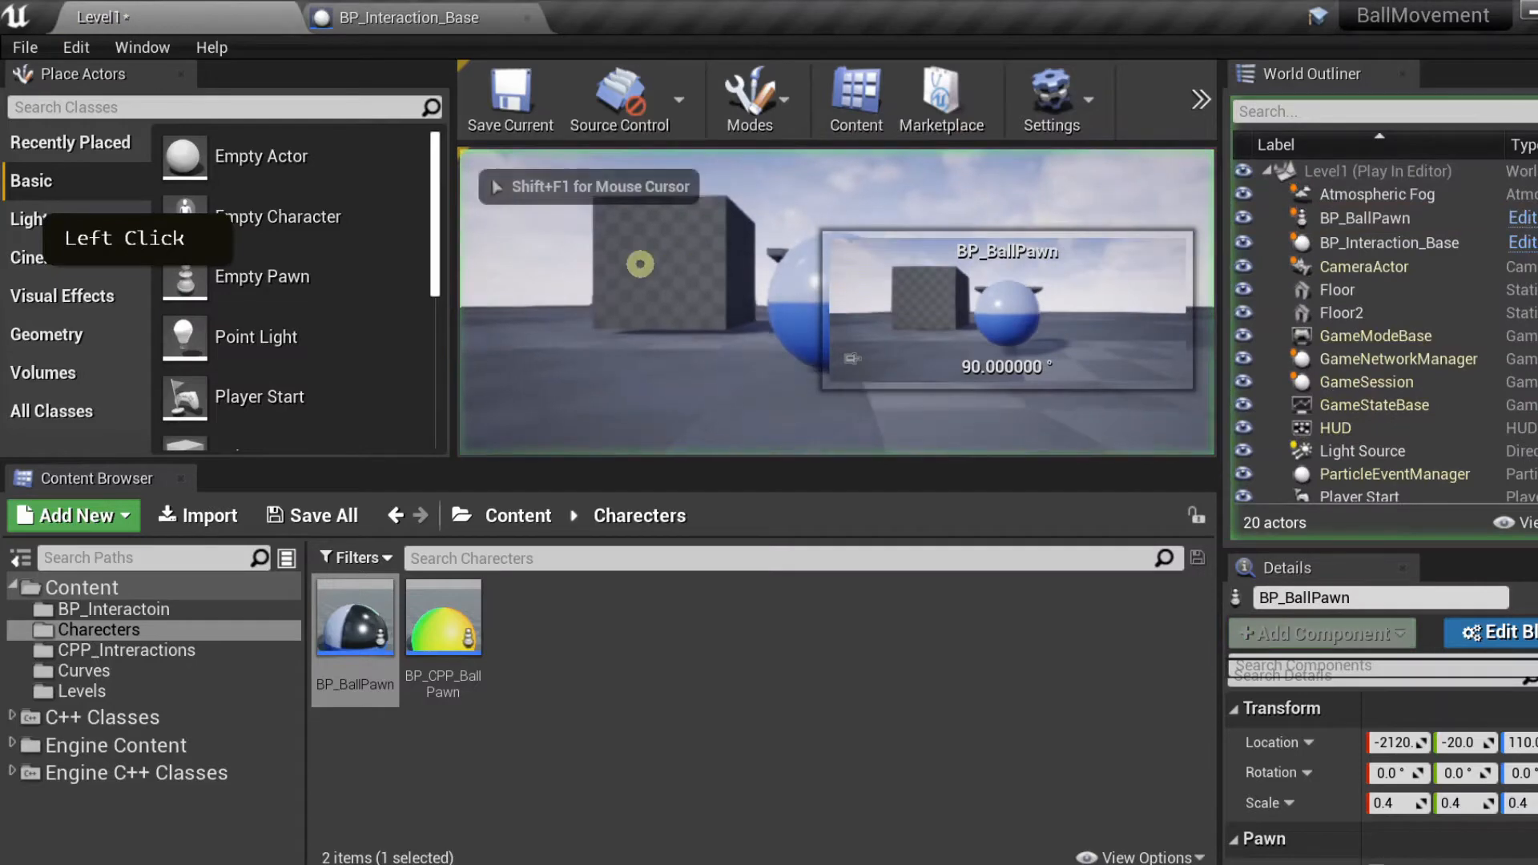
key(F11)
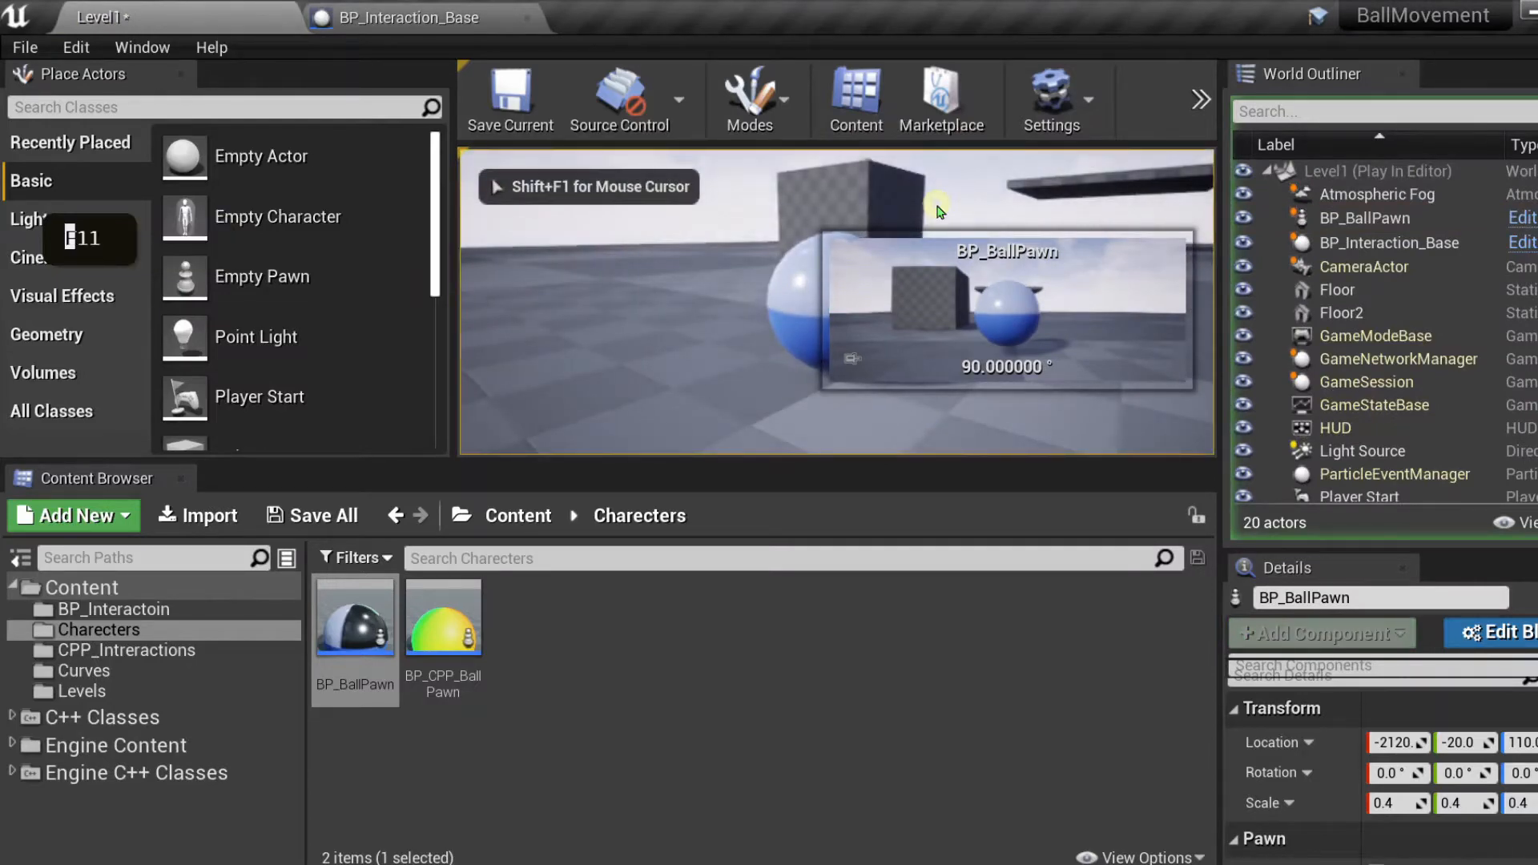
key(w)
key(w)
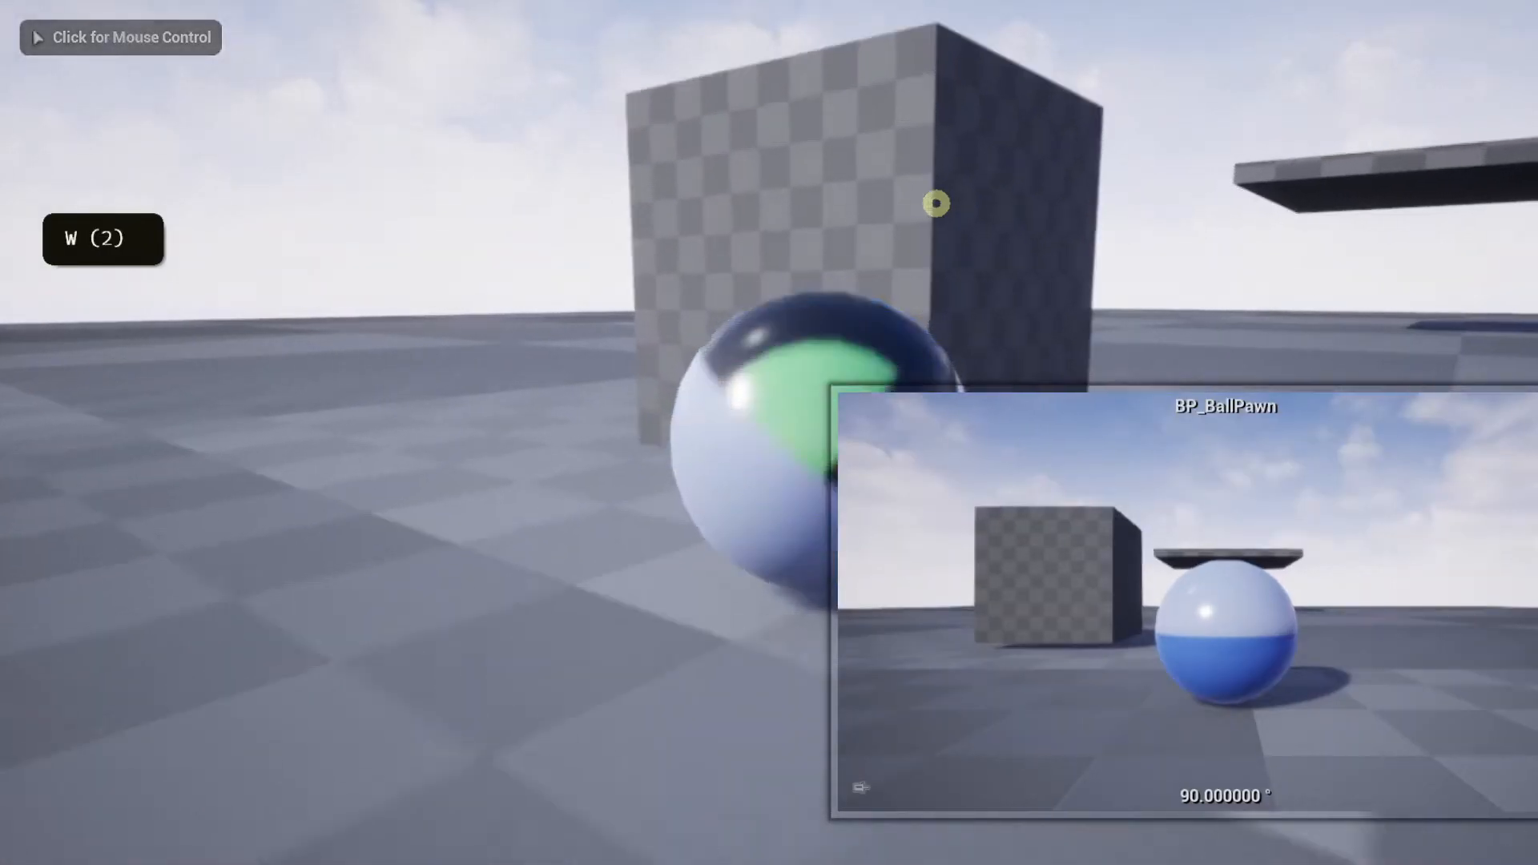
key(s)
key(Escape)
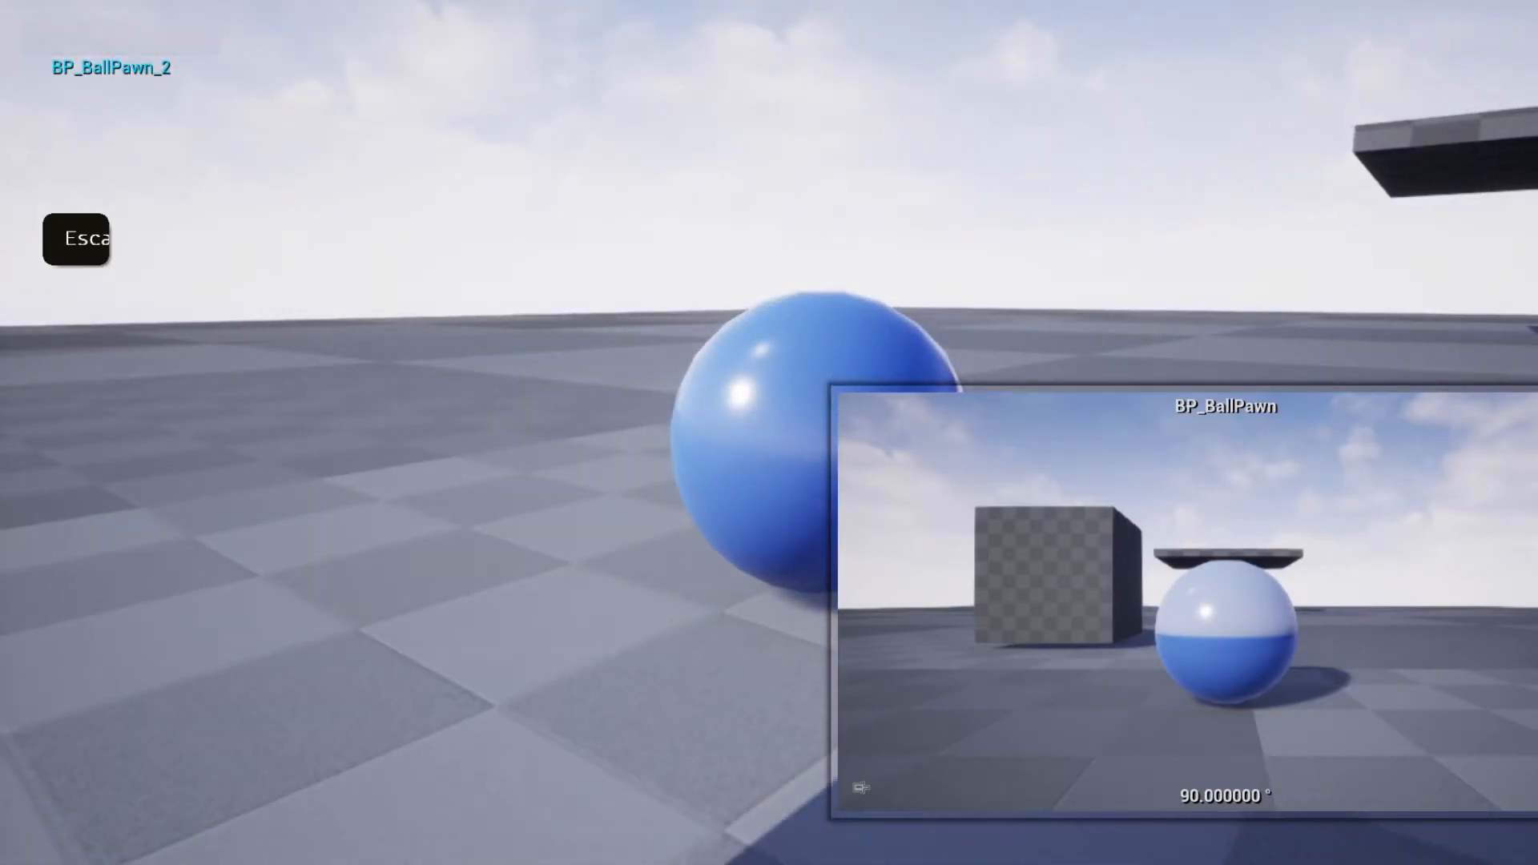
key(F11)
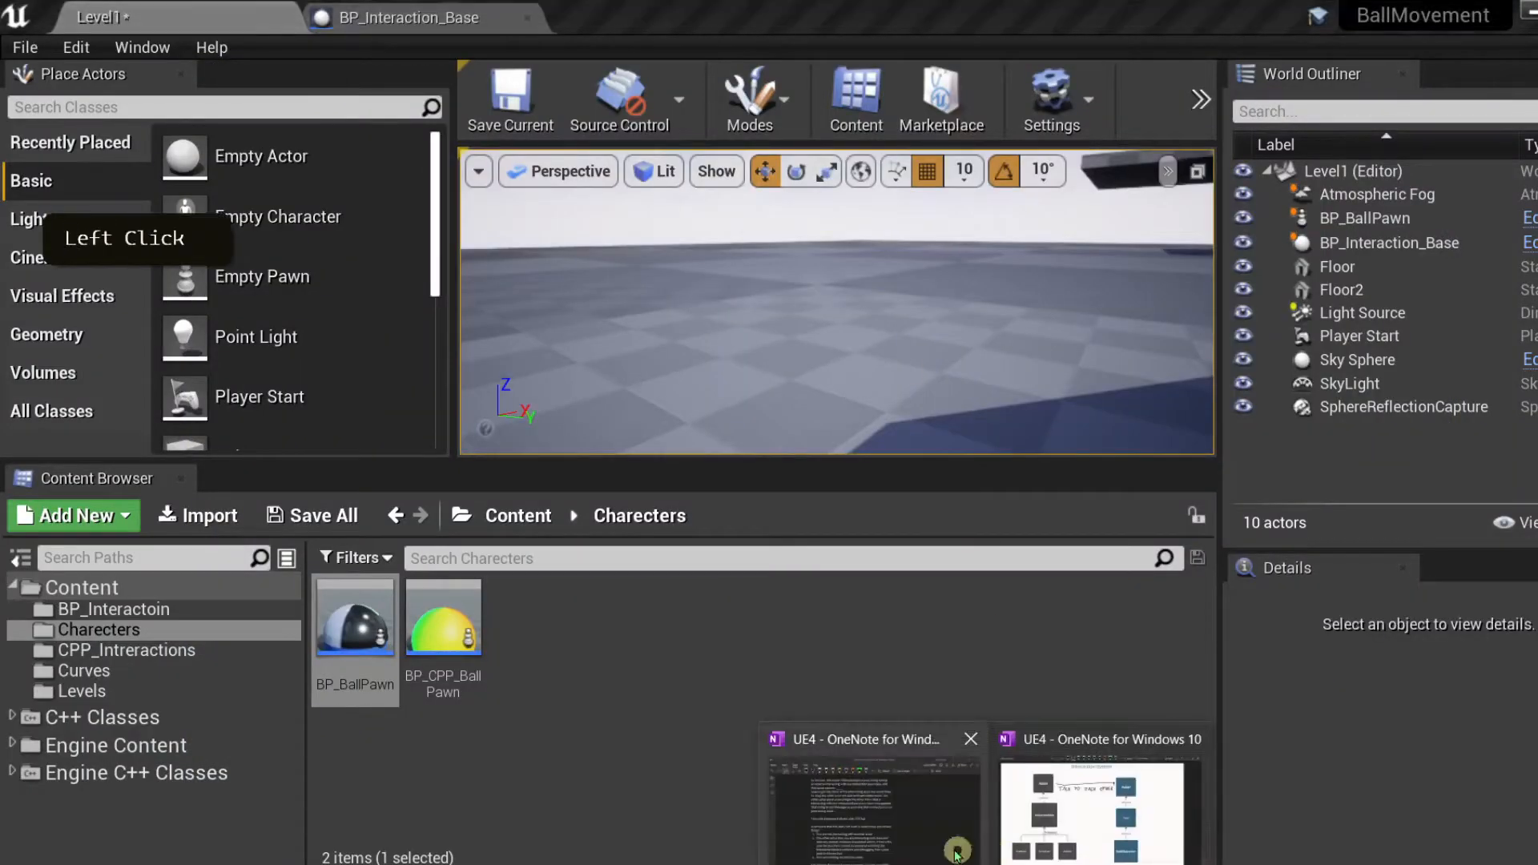
- Switch to the OneNote Interaction System diagram, draw an orange arrow from InteractionBase to BallCharecter, and write "BP_" before BallCharecter
click(1063, 823)
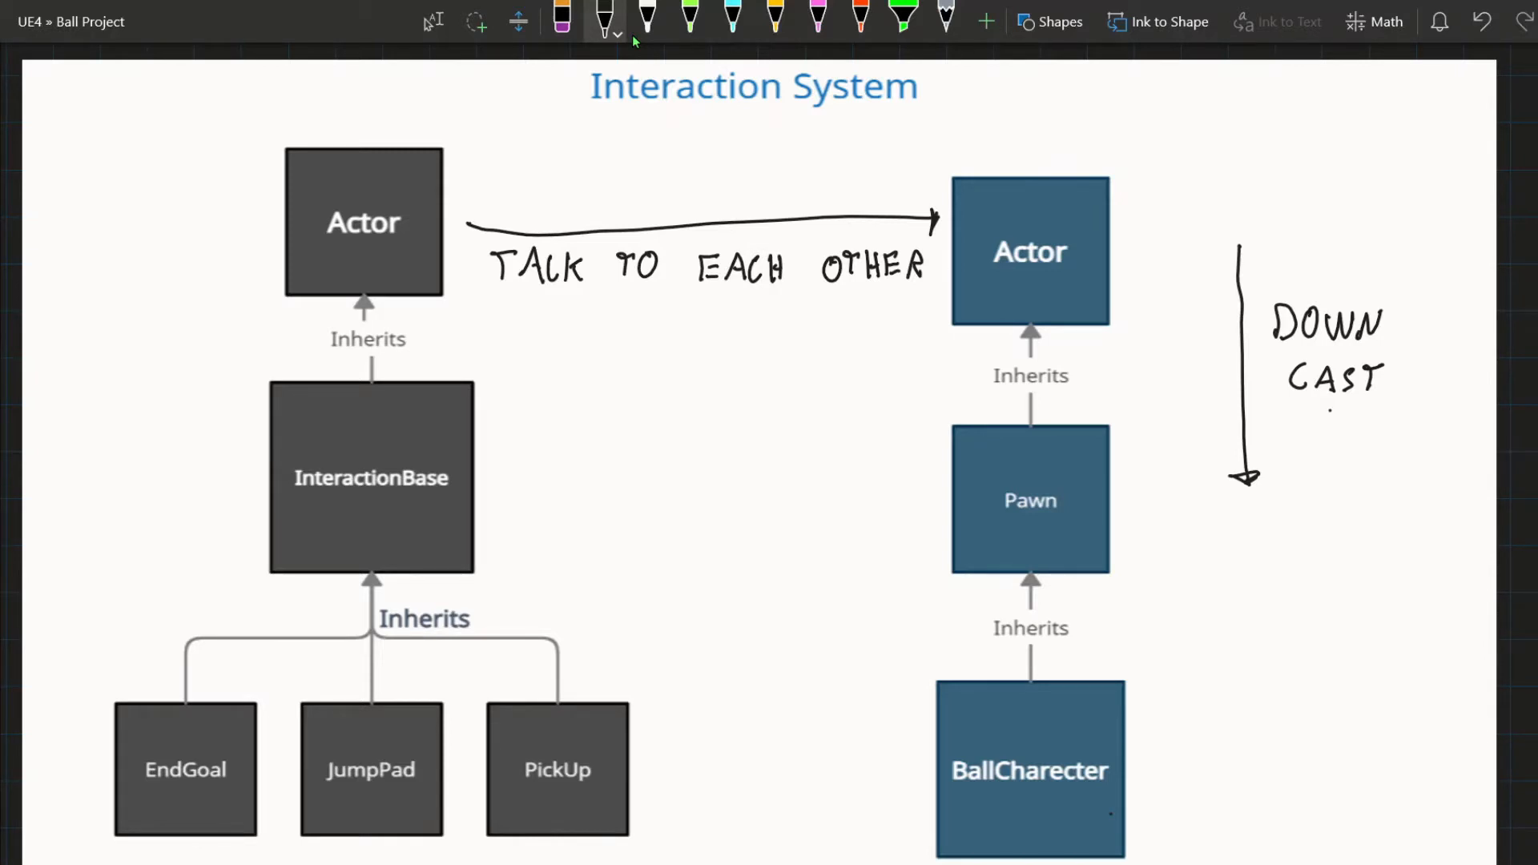
click(775, 20)
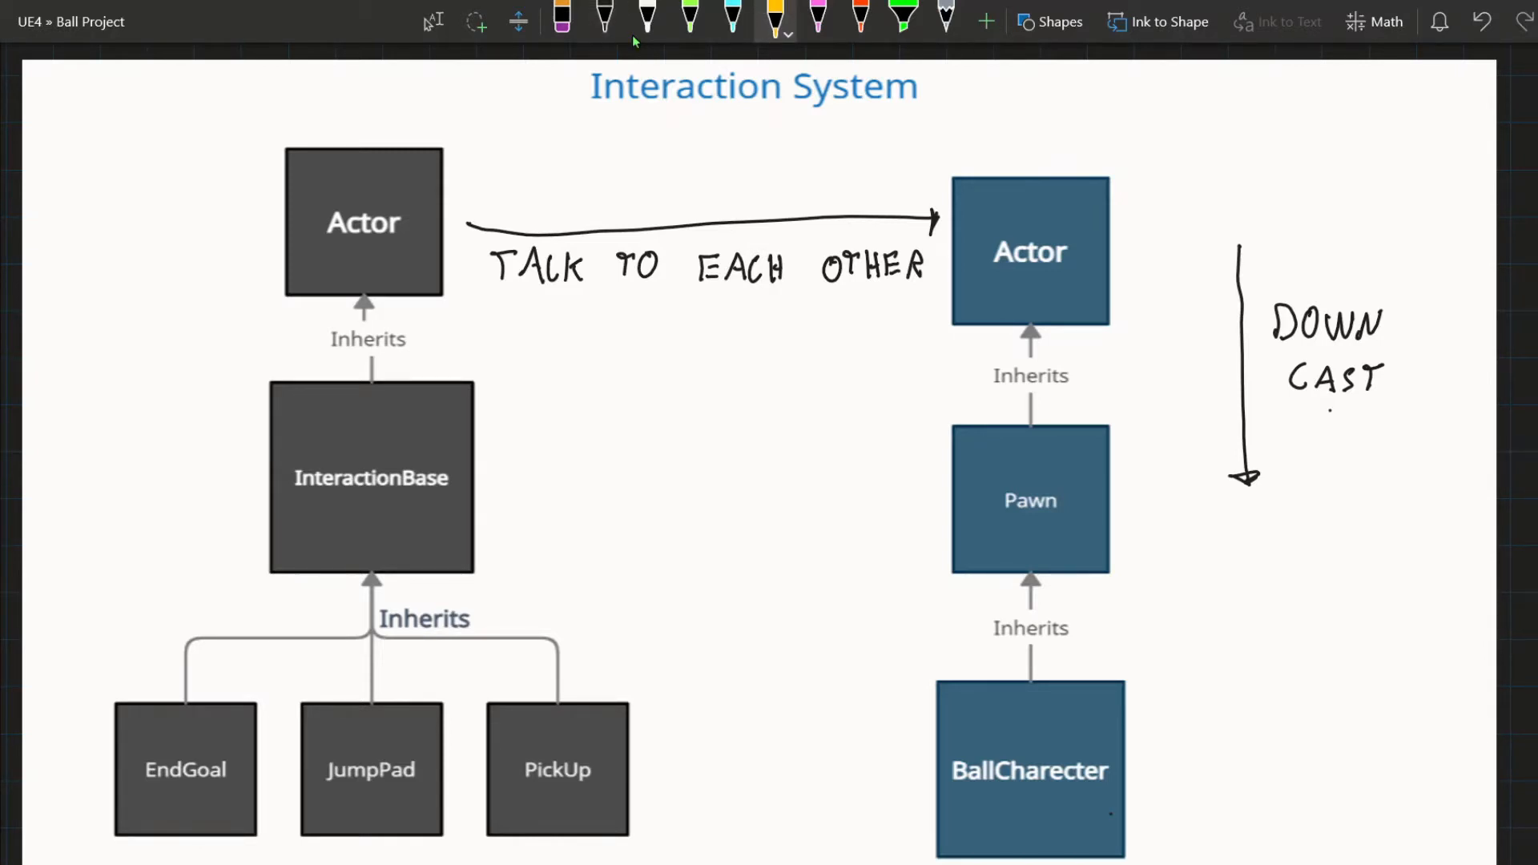
click(860, 20)
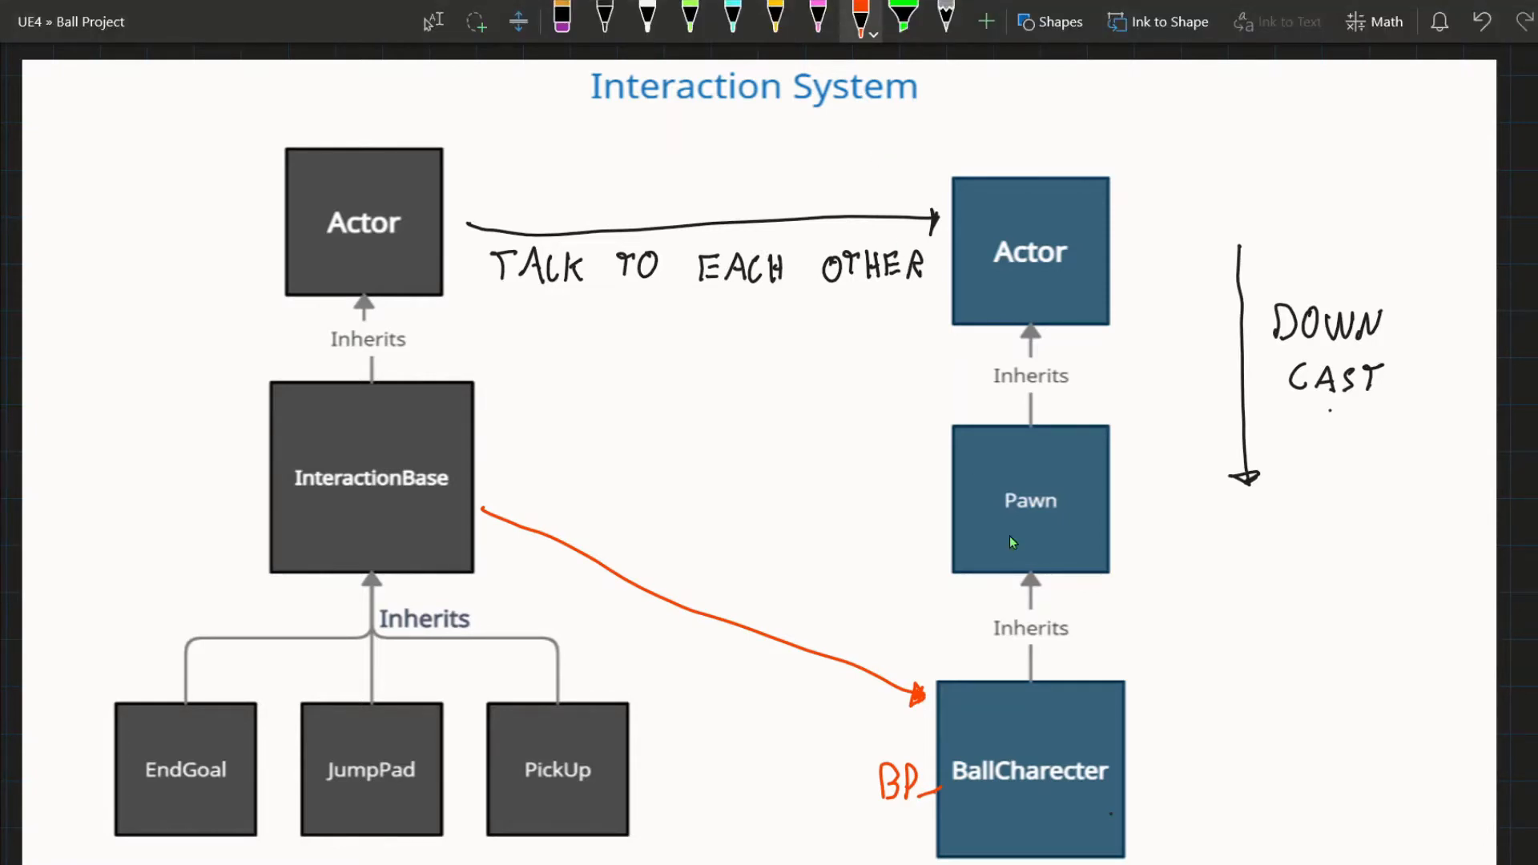
- Switch back to Unreal Editor and open the event graph of BP_Interaction_Base from the BP_Interactoin folder
key(super+Down)
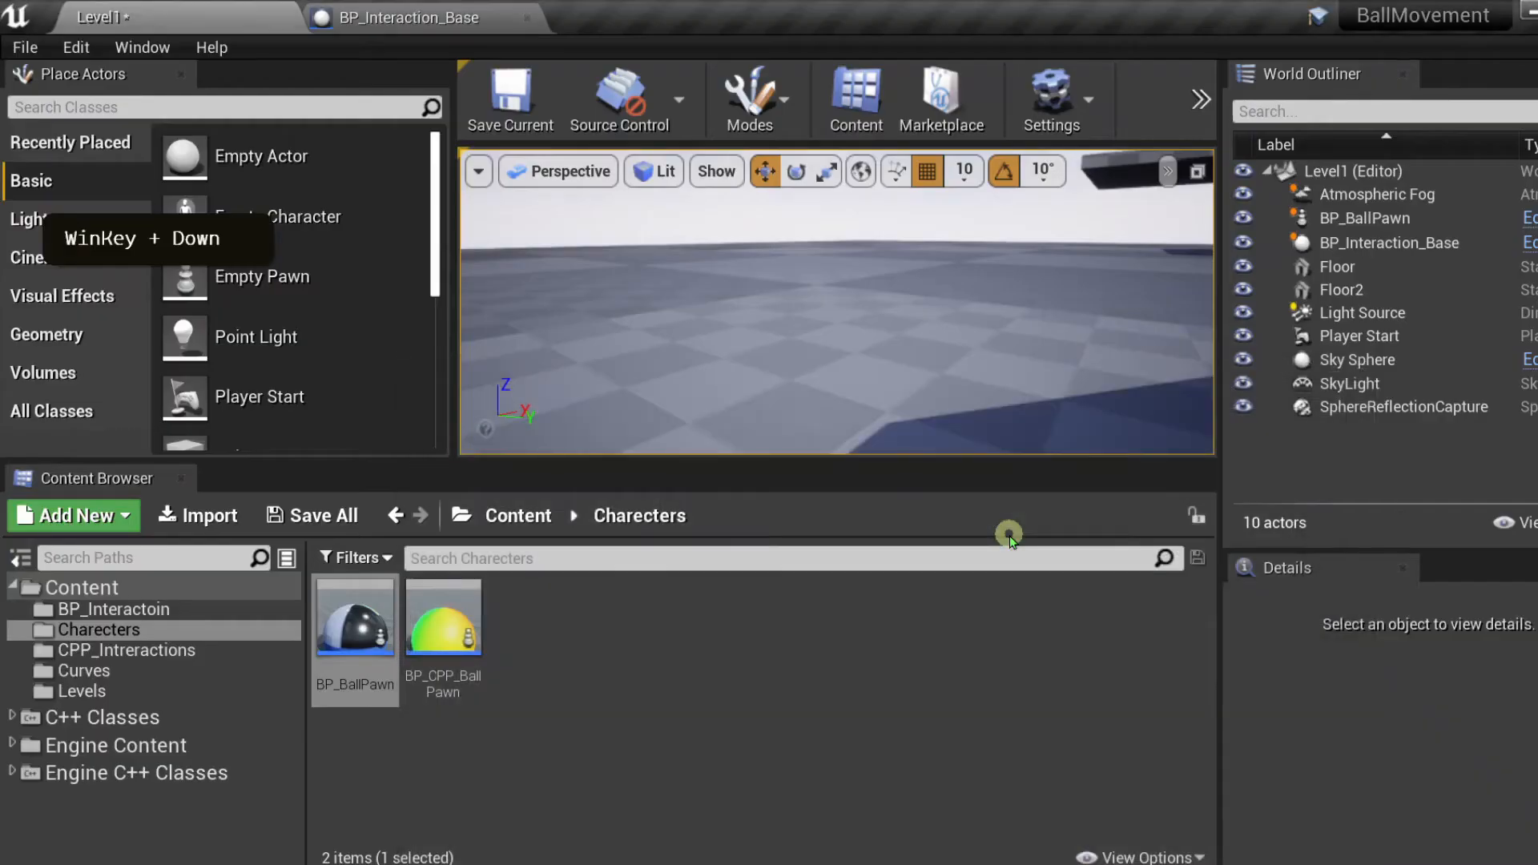
double_click(134, 652)
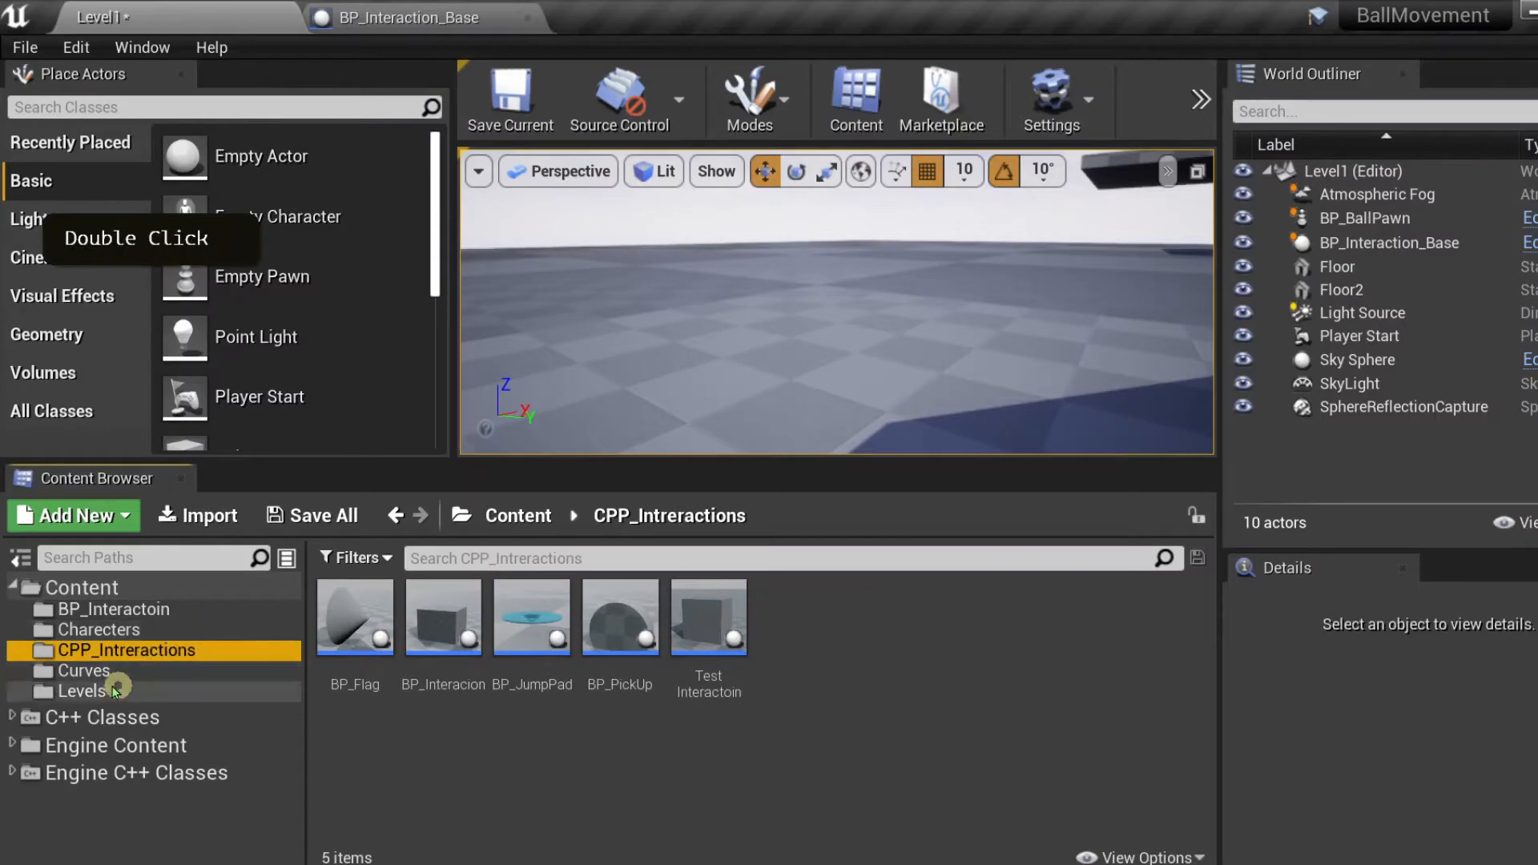
click(113, 610)
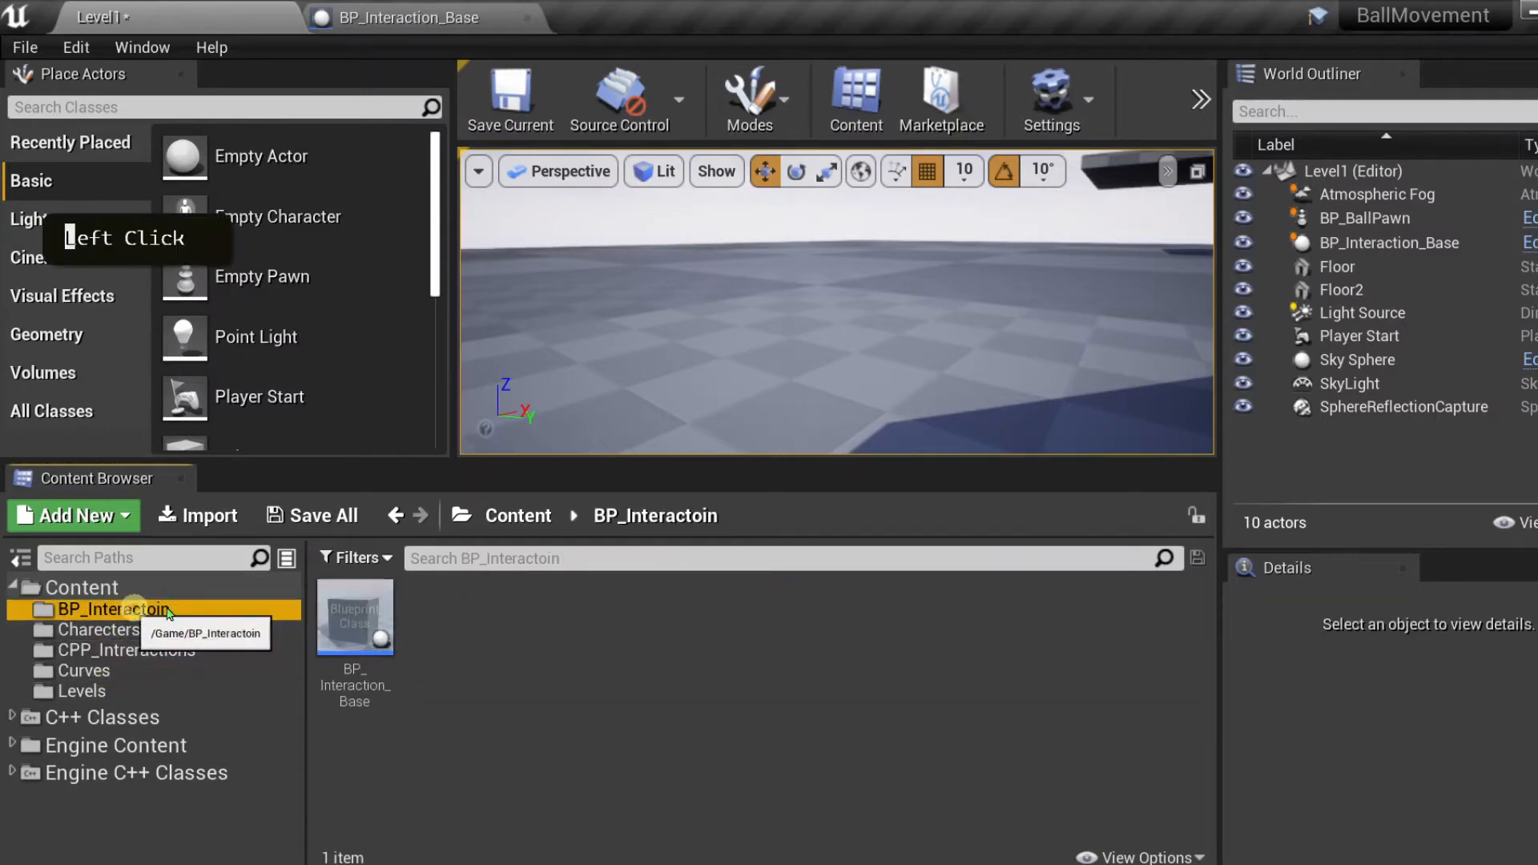
double_click(372, 619)
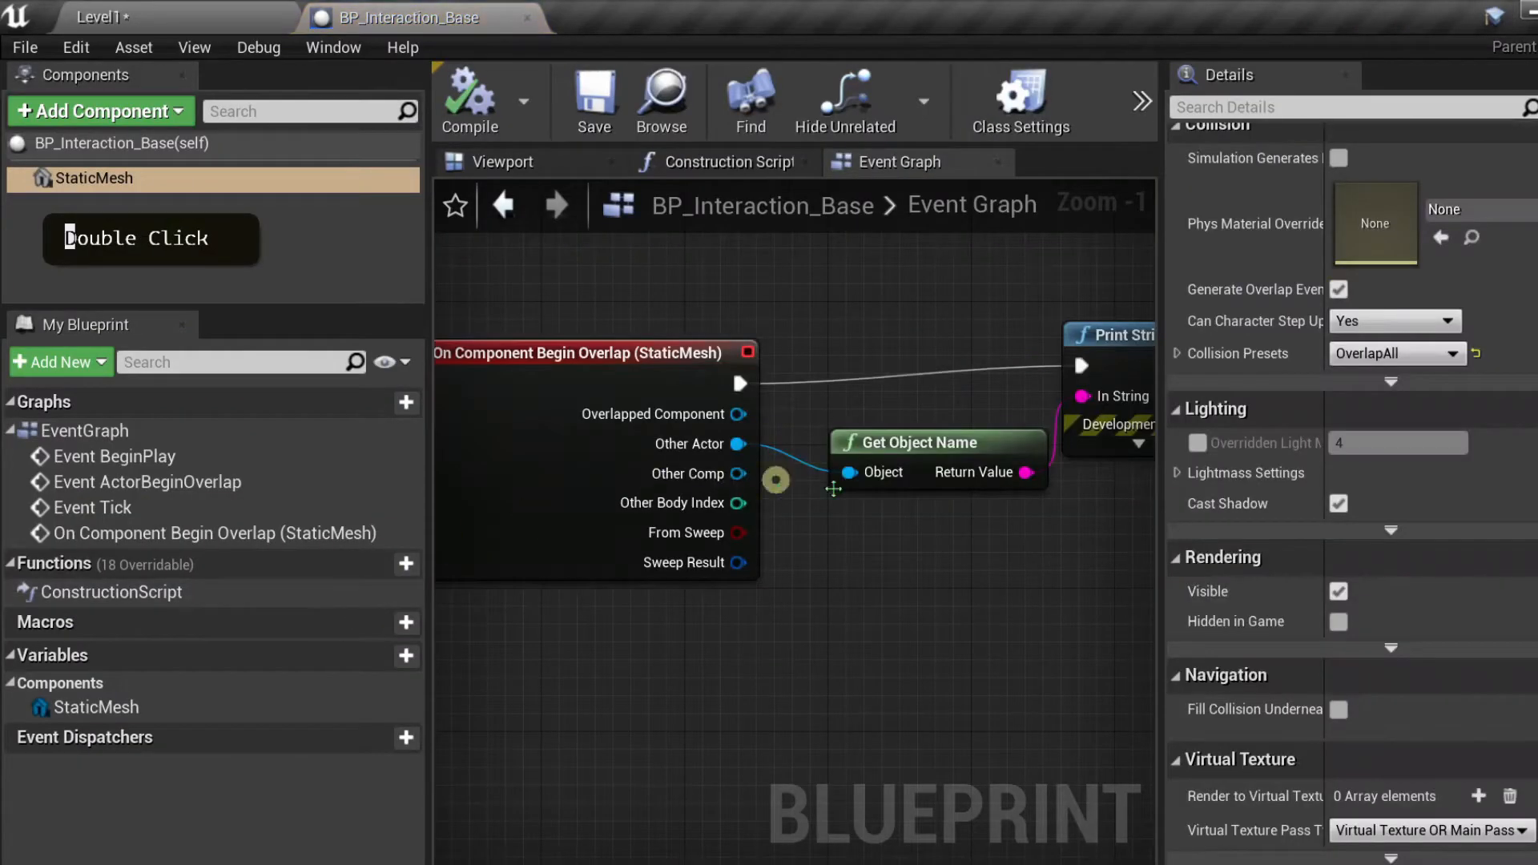
right_drag(905, 579, 793, 639)
scroll(793, 638, down, 1)
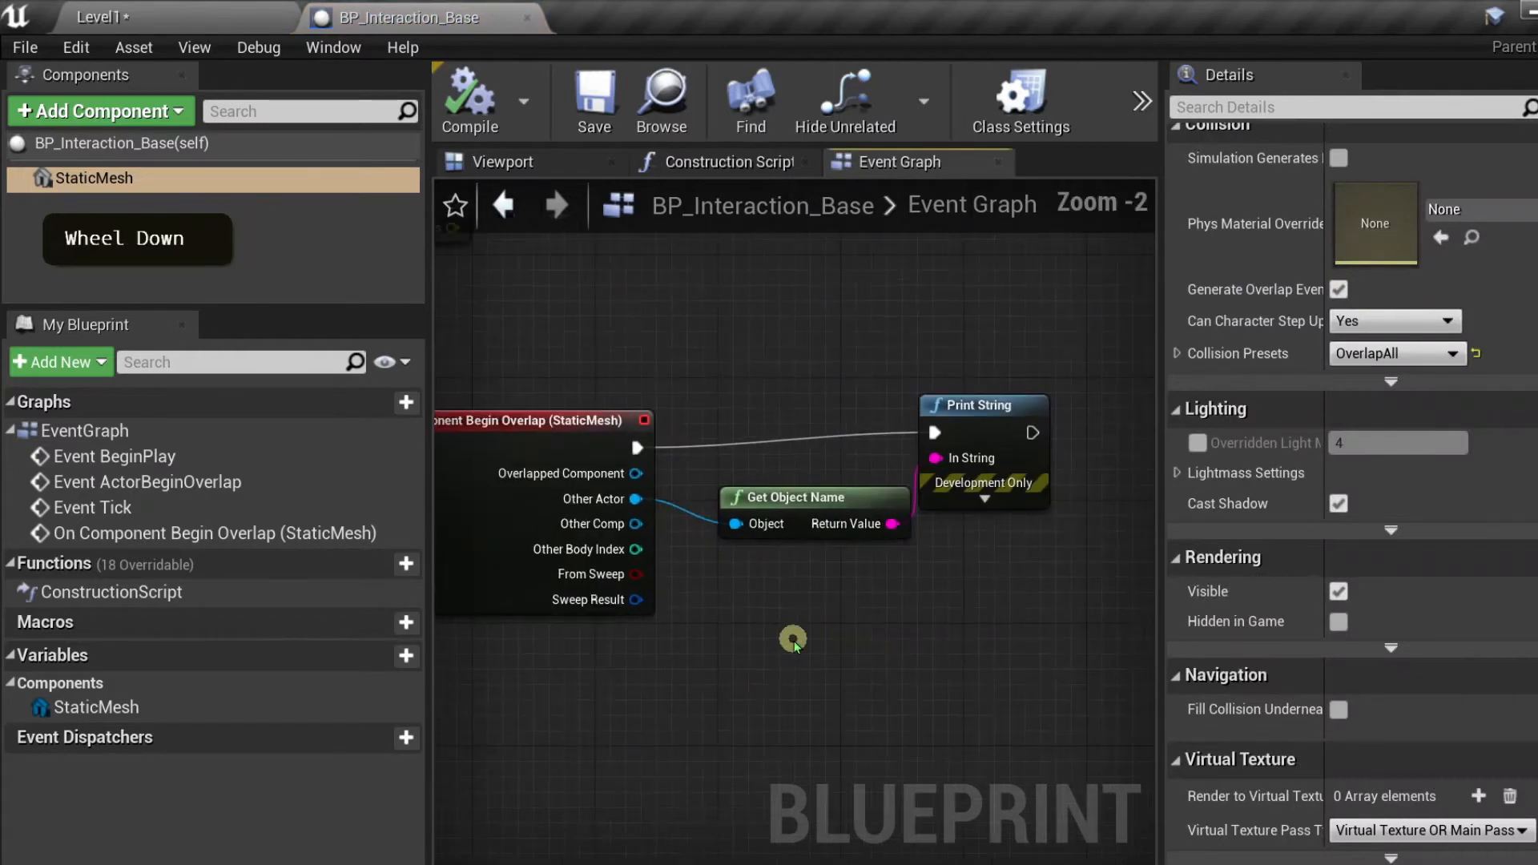
- Delete the Get Object Name and Print String nodes from the BP_Interaction_Base event graph
drag(629, 505, 735, 522)
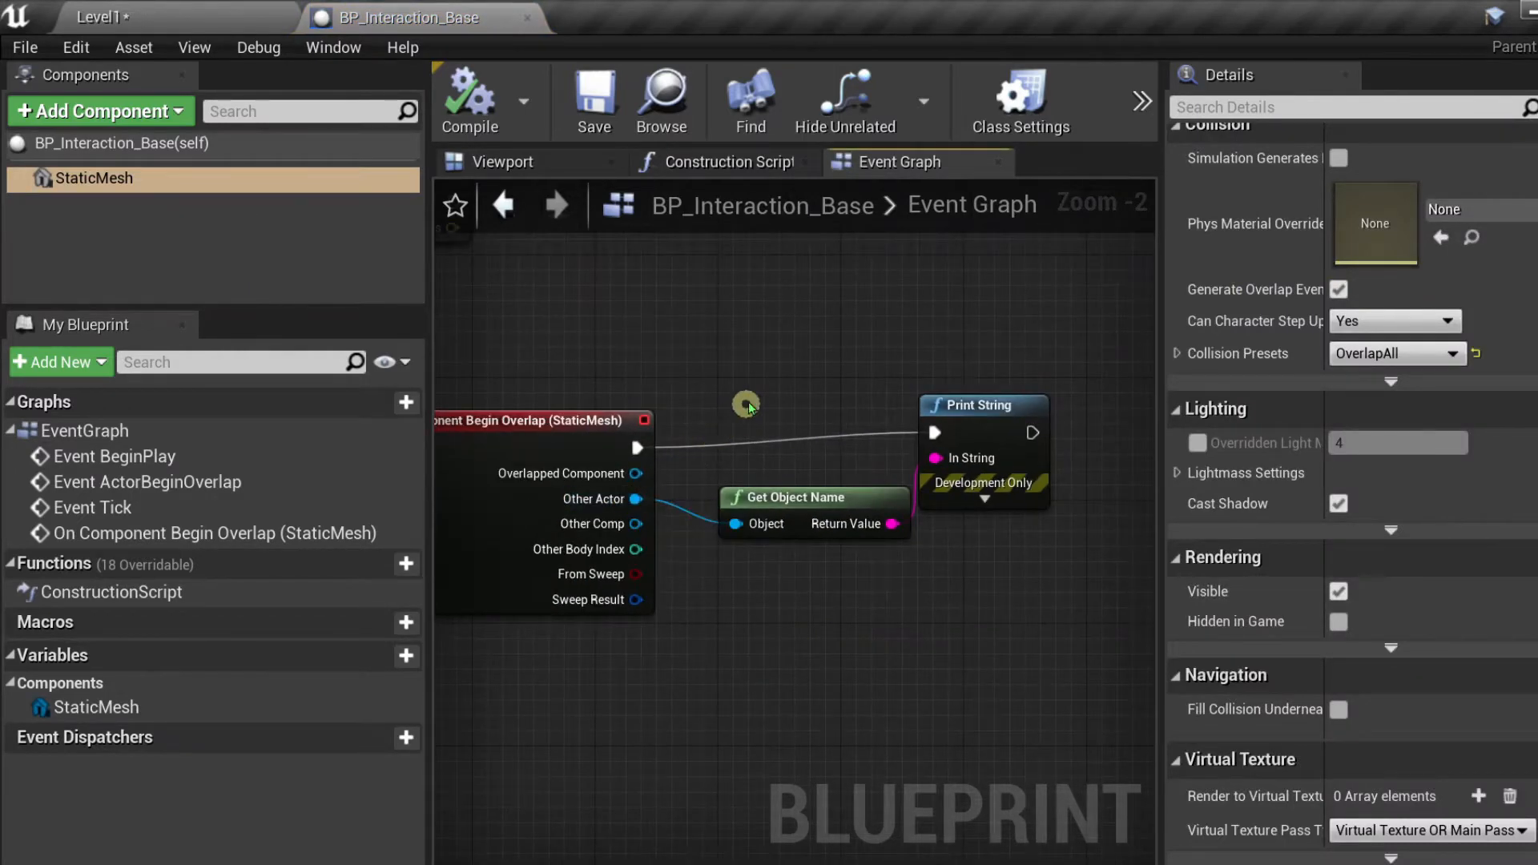
drag(757, 380, 1014, 621)
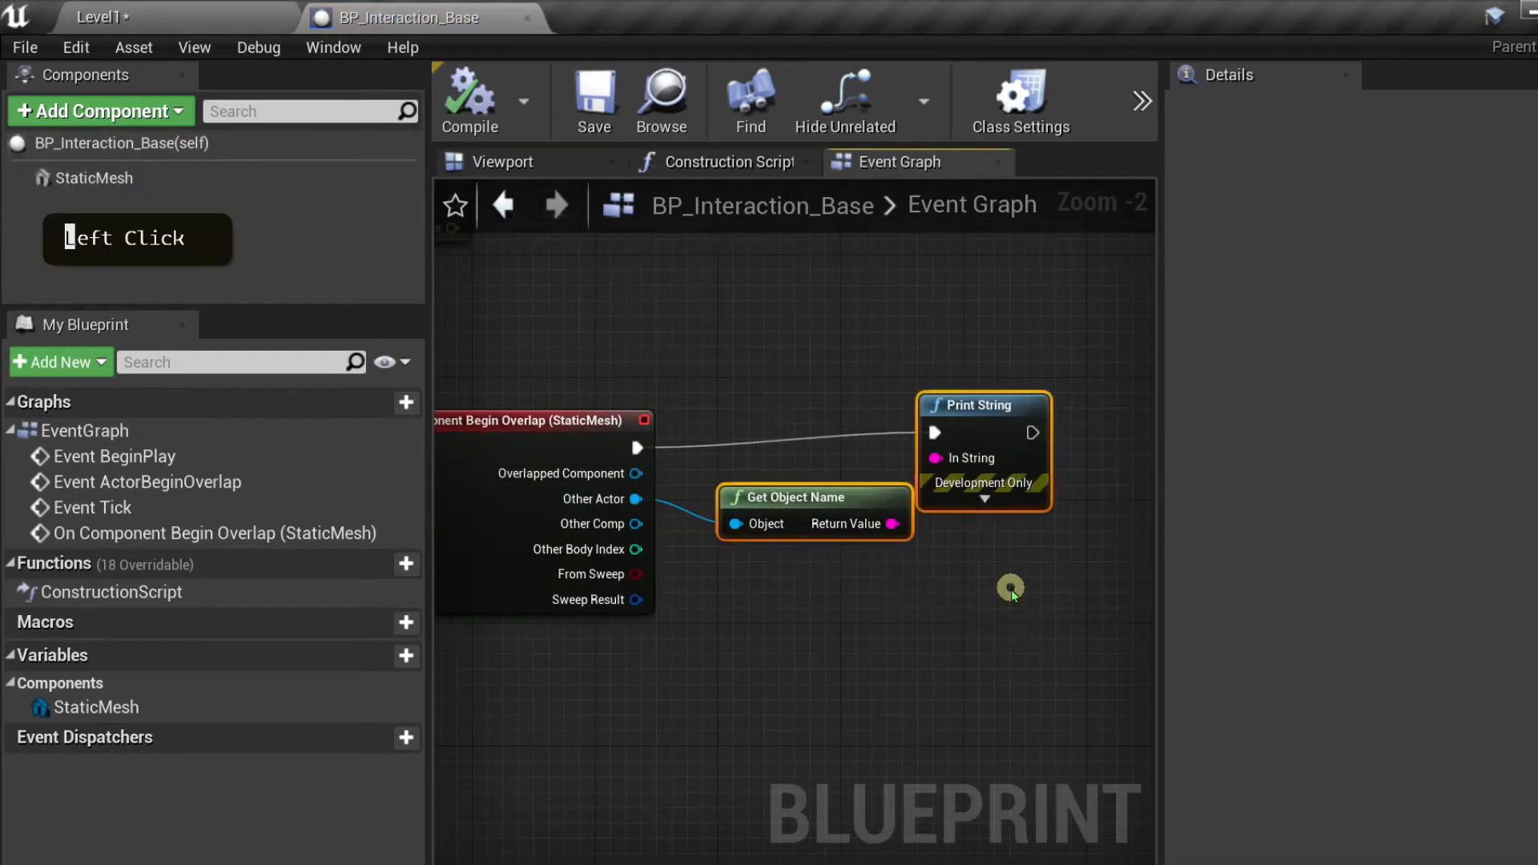
key(Delete)
key(BackSpace)
- Add a Cast To BP_BallPawn node after the StaticMesh begin overlap event, align it, and feed Other Actor into its Object input
drag(637, 447, 766, 424)
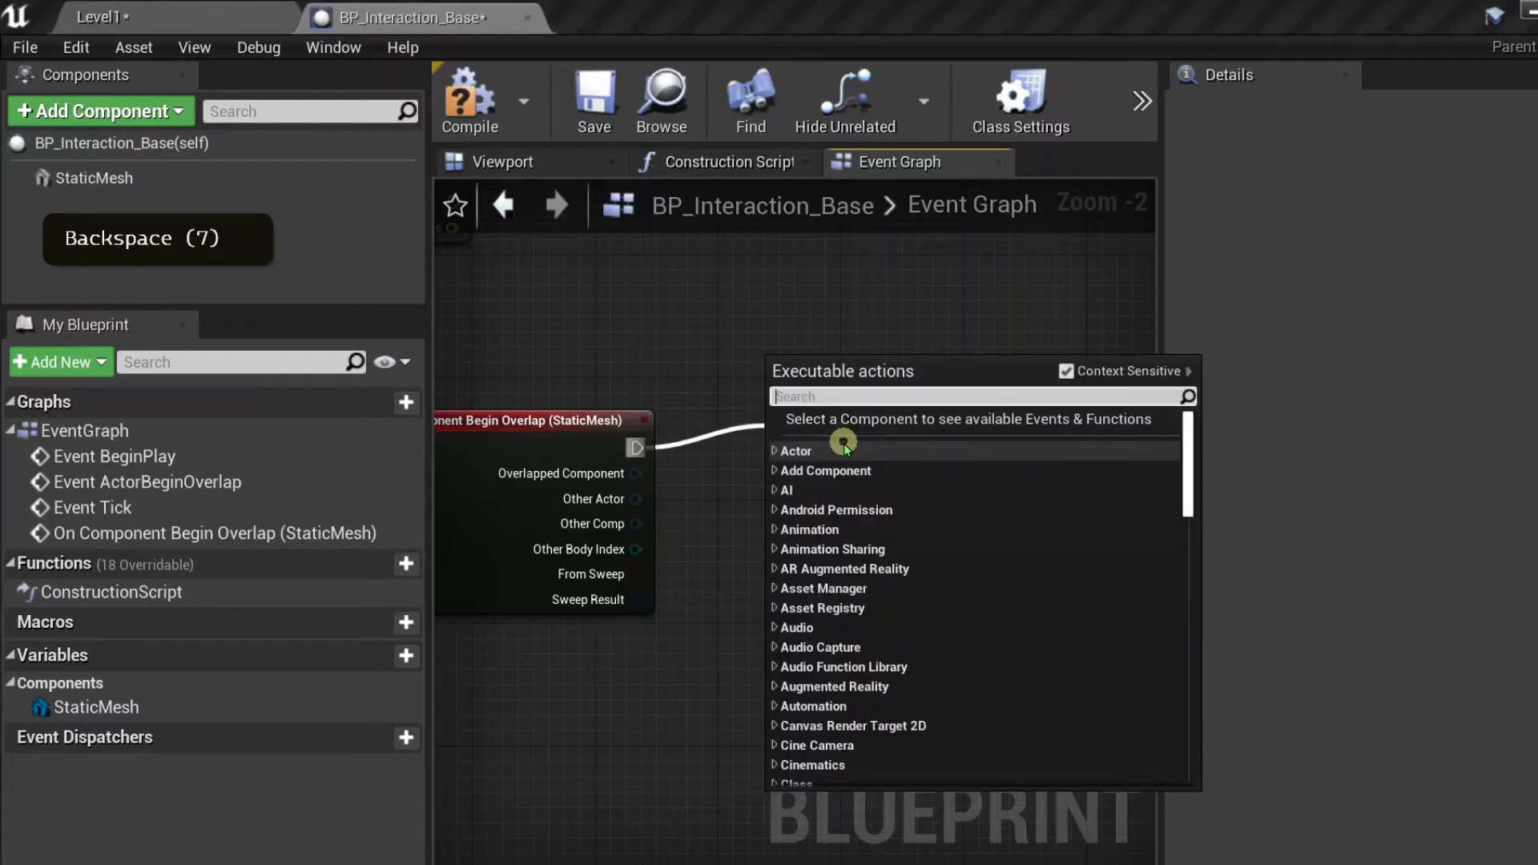
text(cast to )
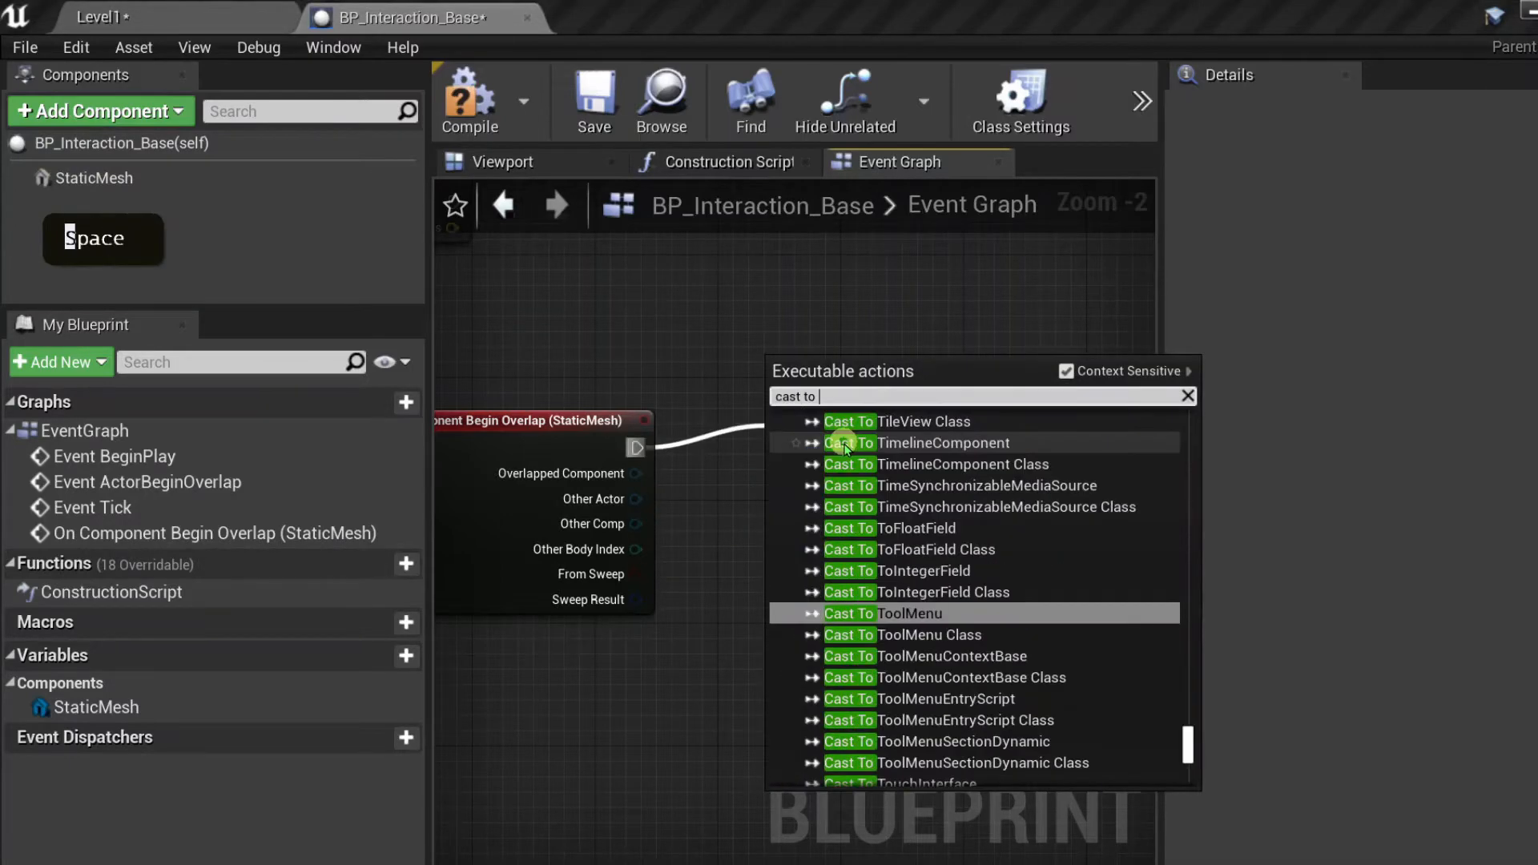
text(BP)
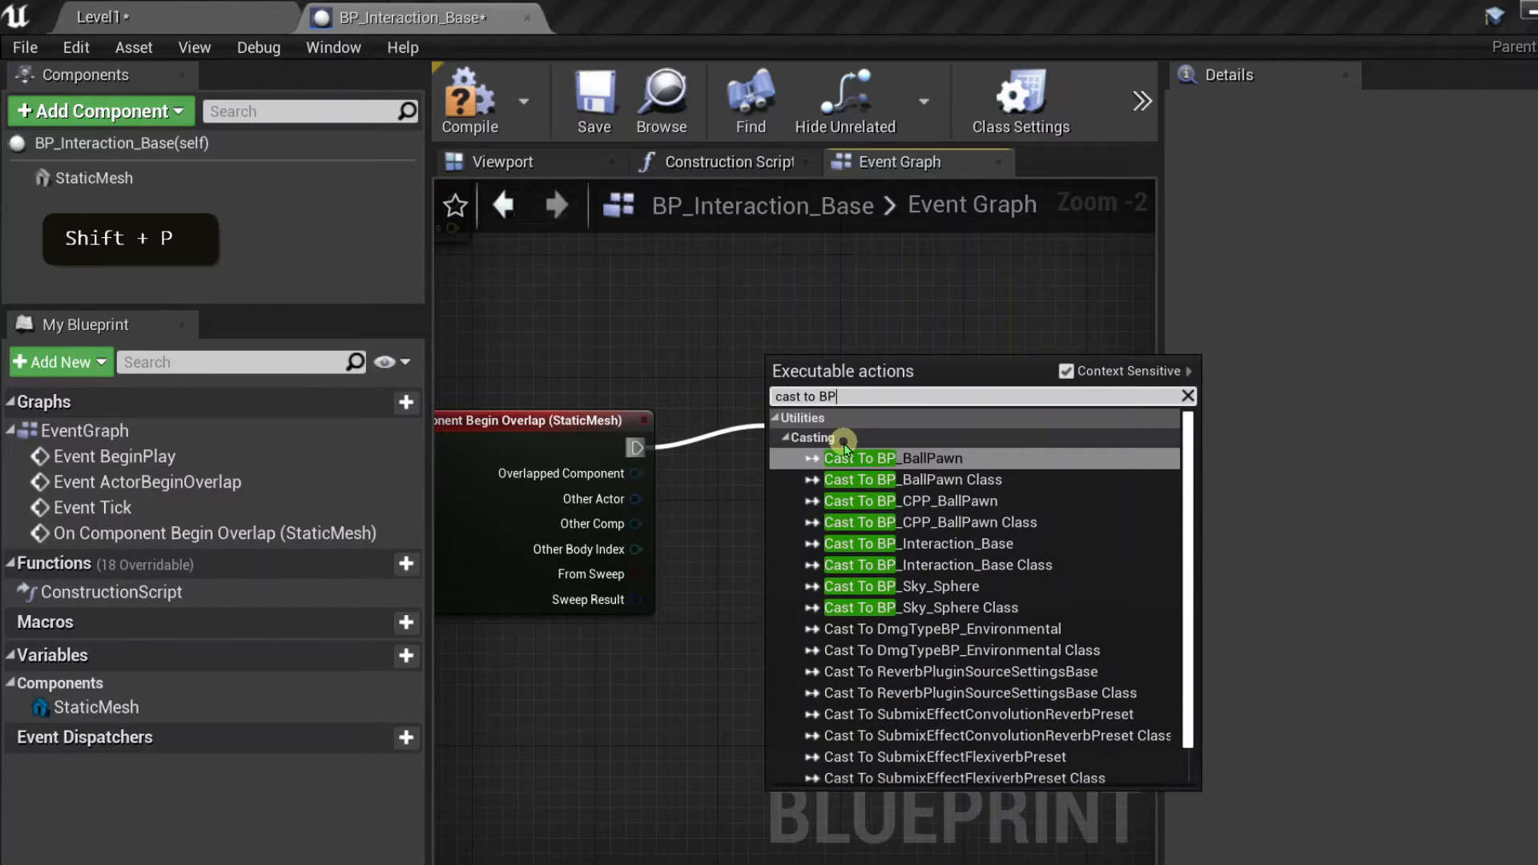
click(841, 458)
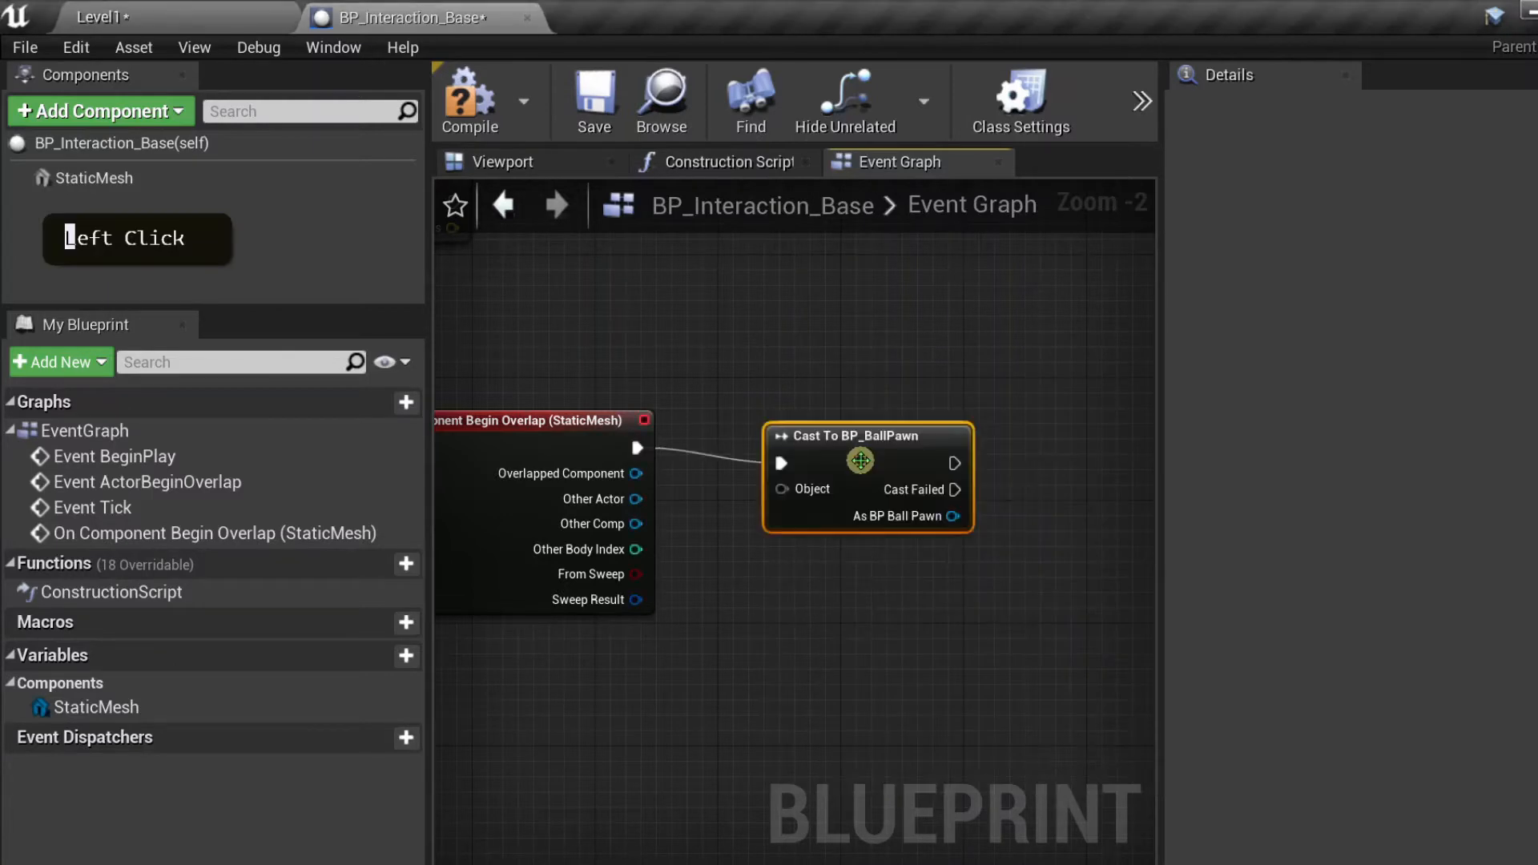
drag(820, 444, 789, 429)
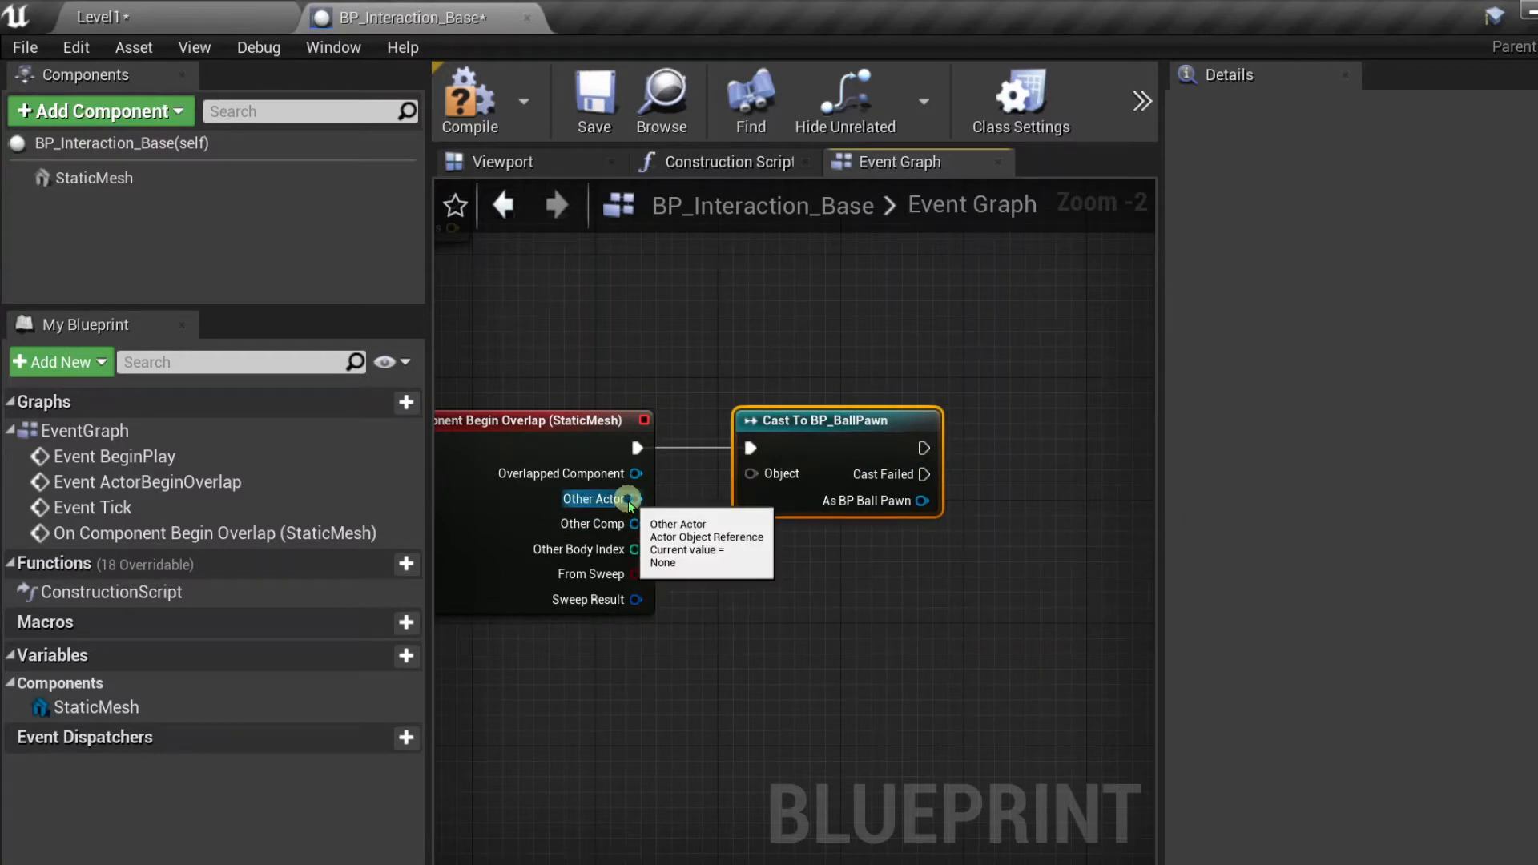
drag(635, 498, 750, 473)
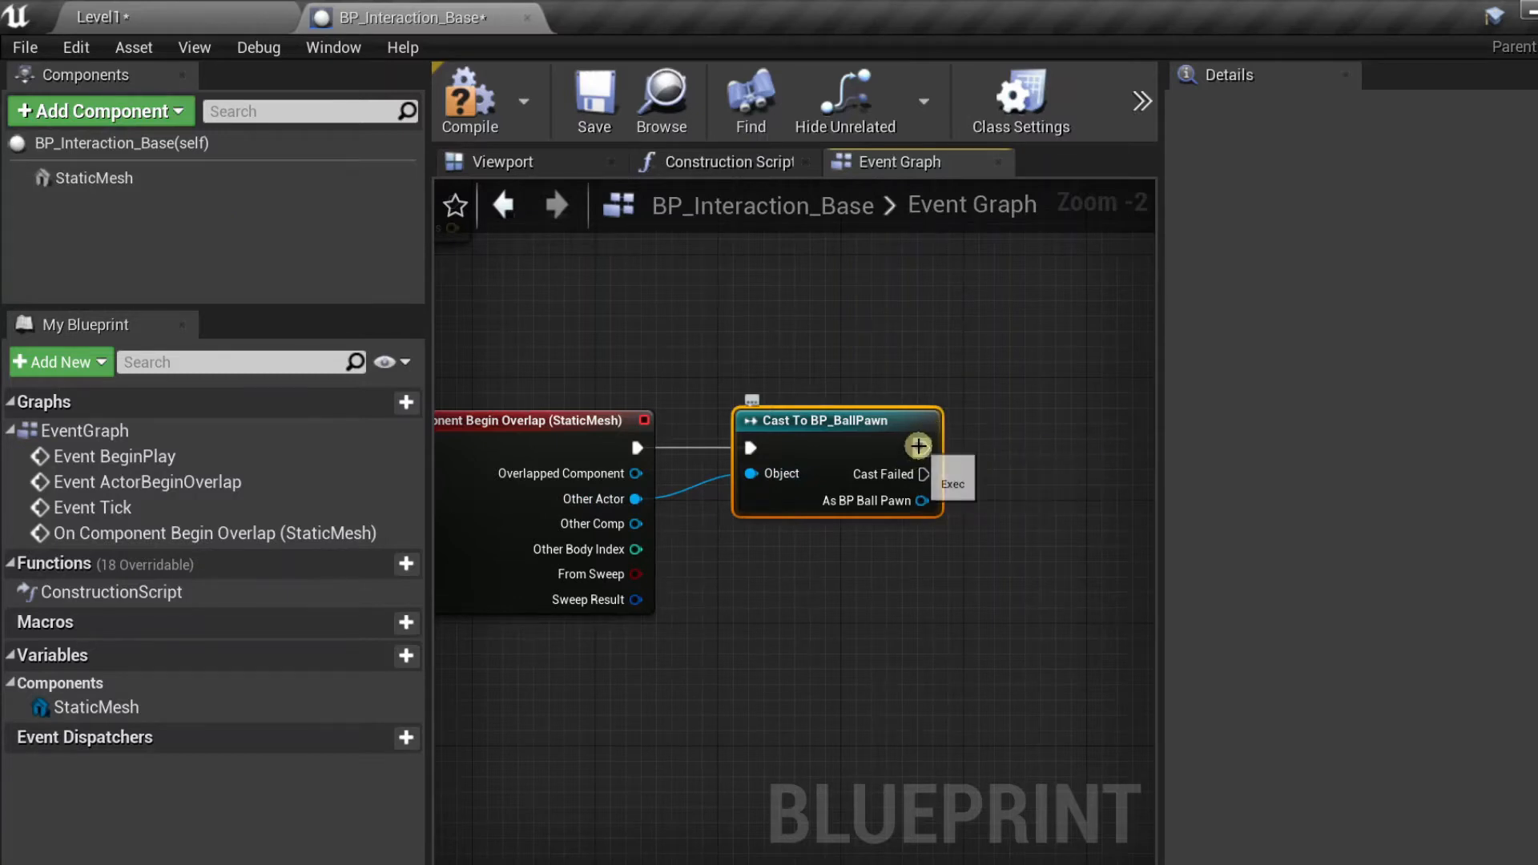
- Add a Print String node to the cast's success output with the text "Cast was succesful" and a blue text color
drag(918, 446, 1025, 435)
text(print)
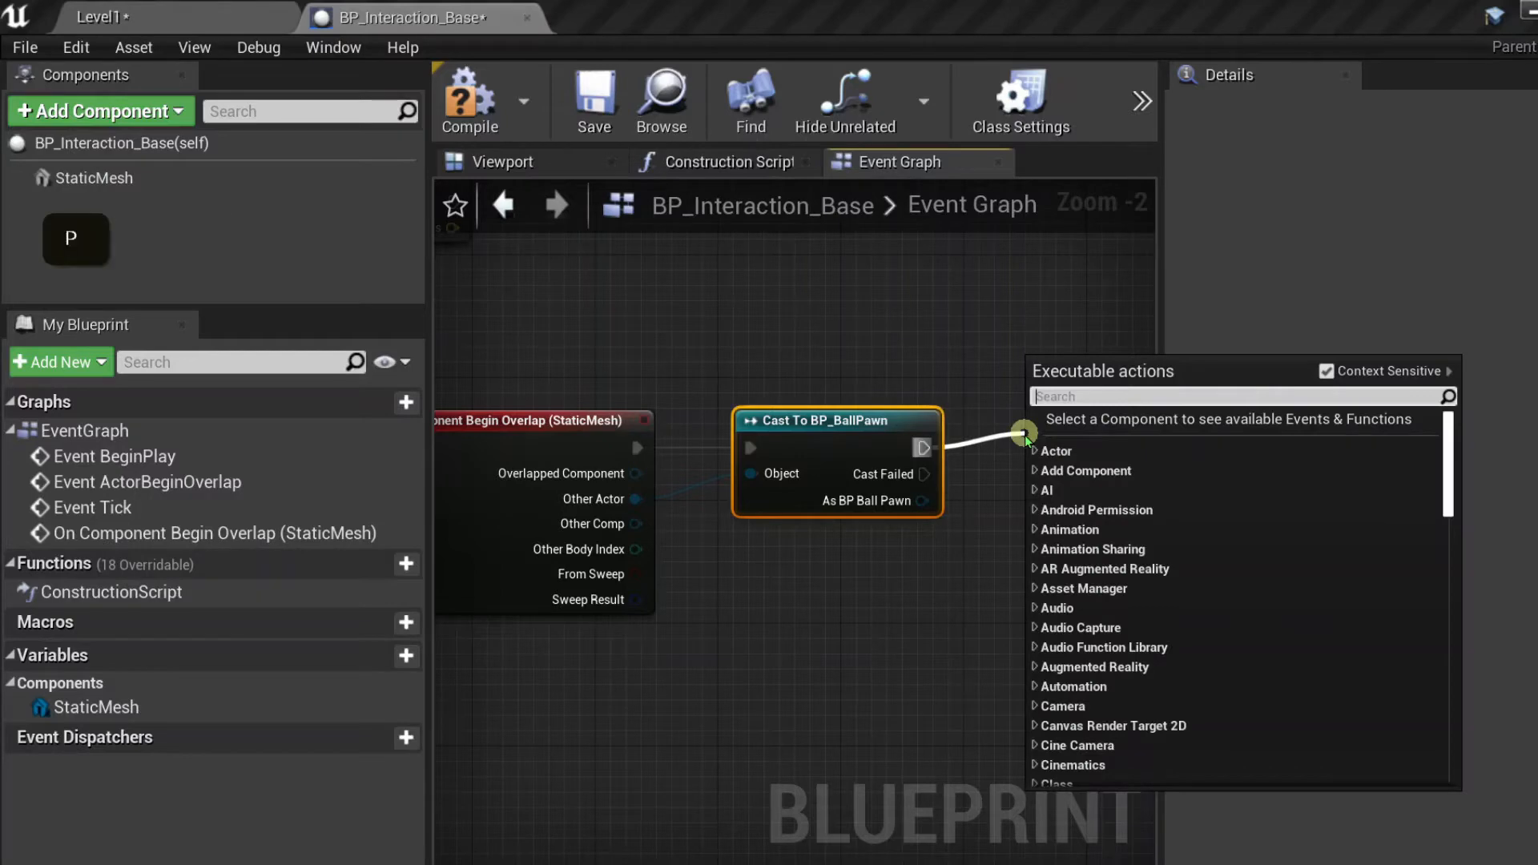
key(Return)
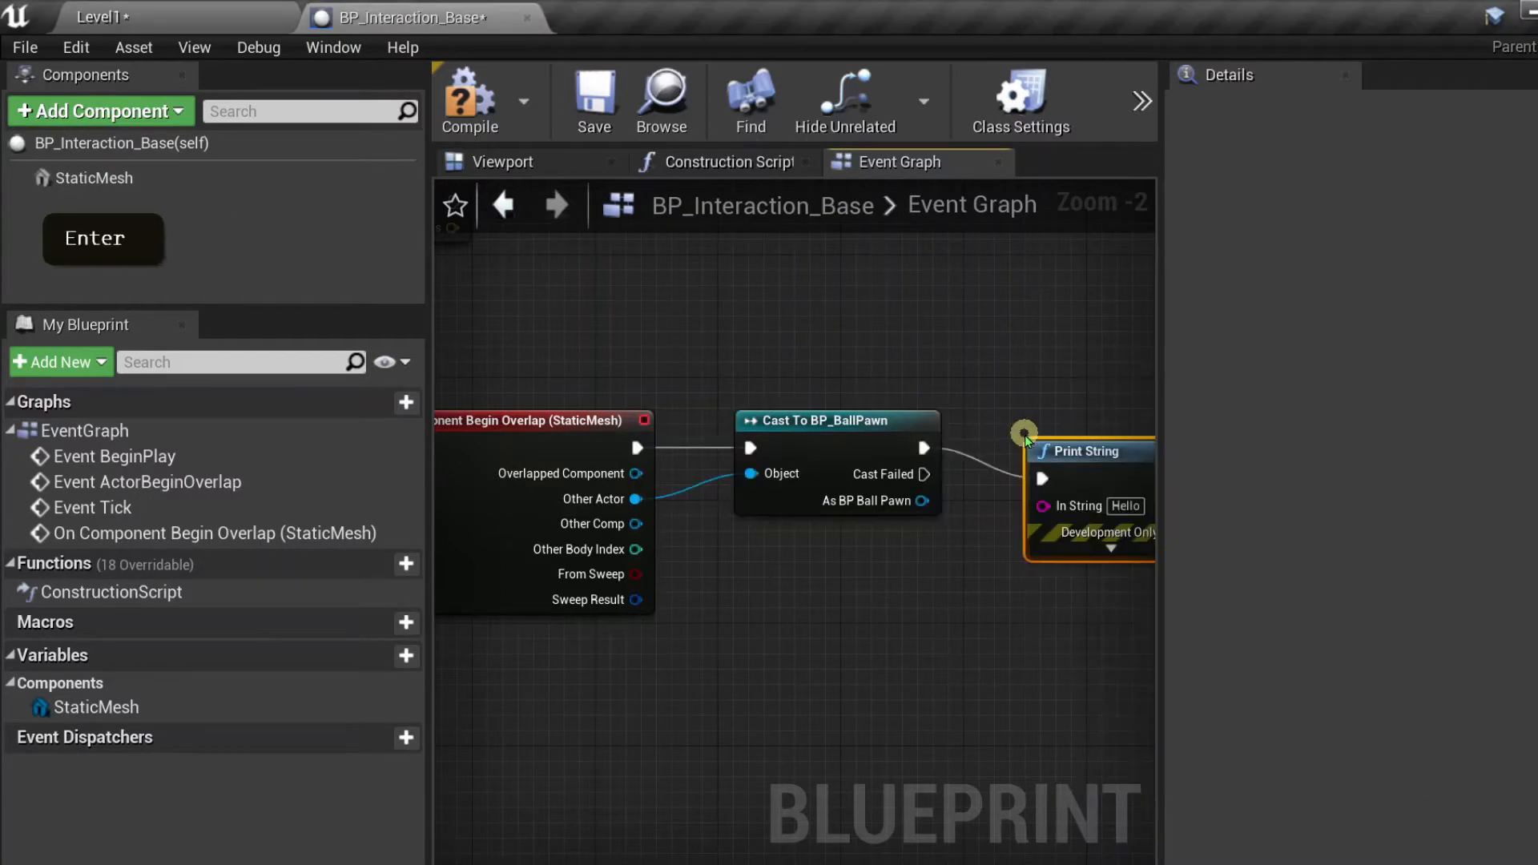
drag(1026, 438, 965, 330)
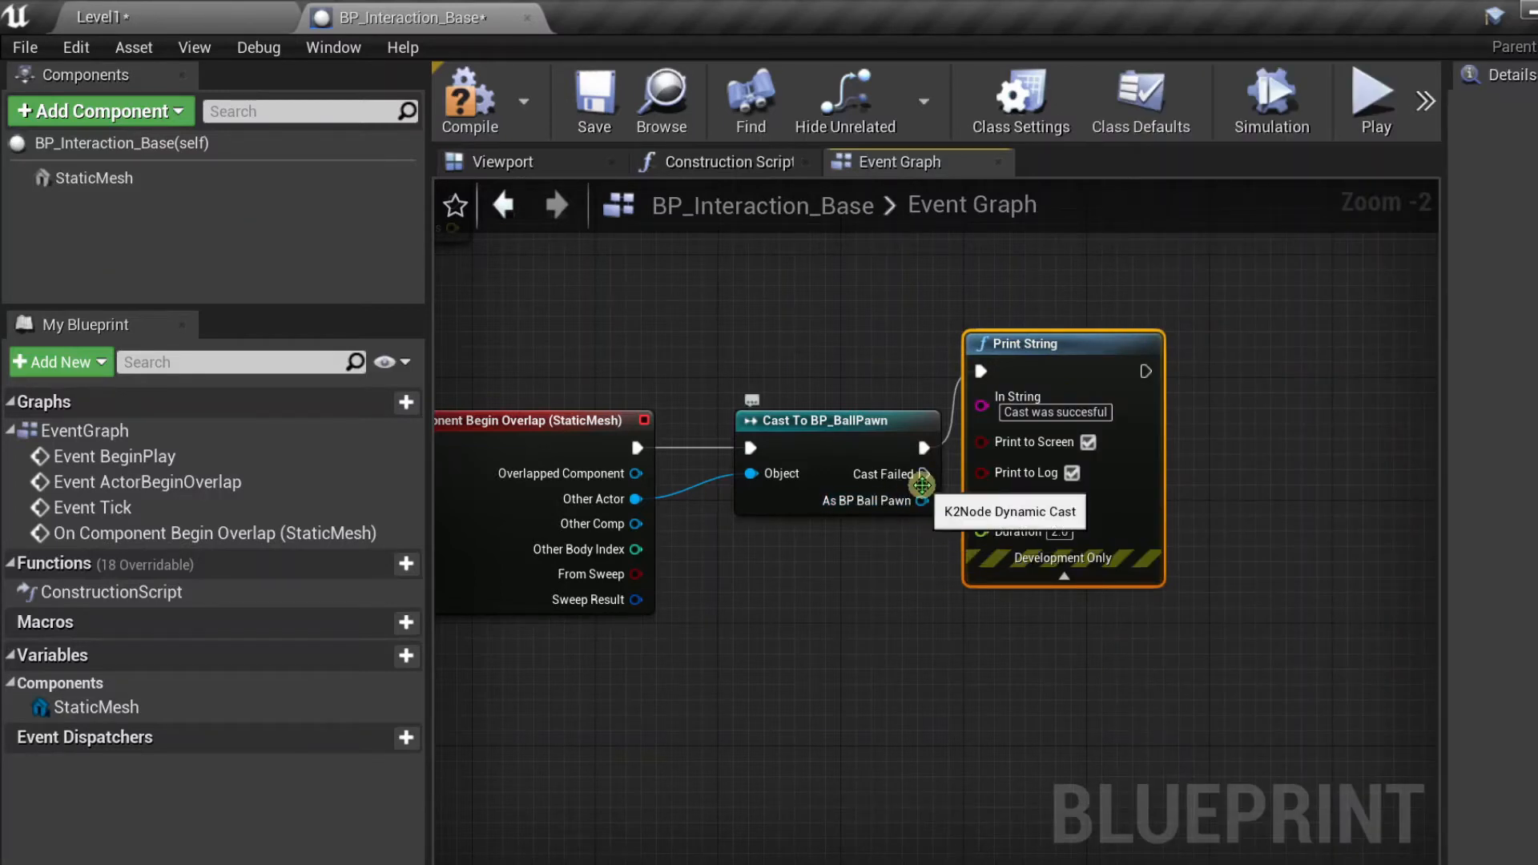
- Add a Print String node to the Cast Failed output, place it below the first one, and enter the text "cast Failed"
drag(921, 474, 977, 757)
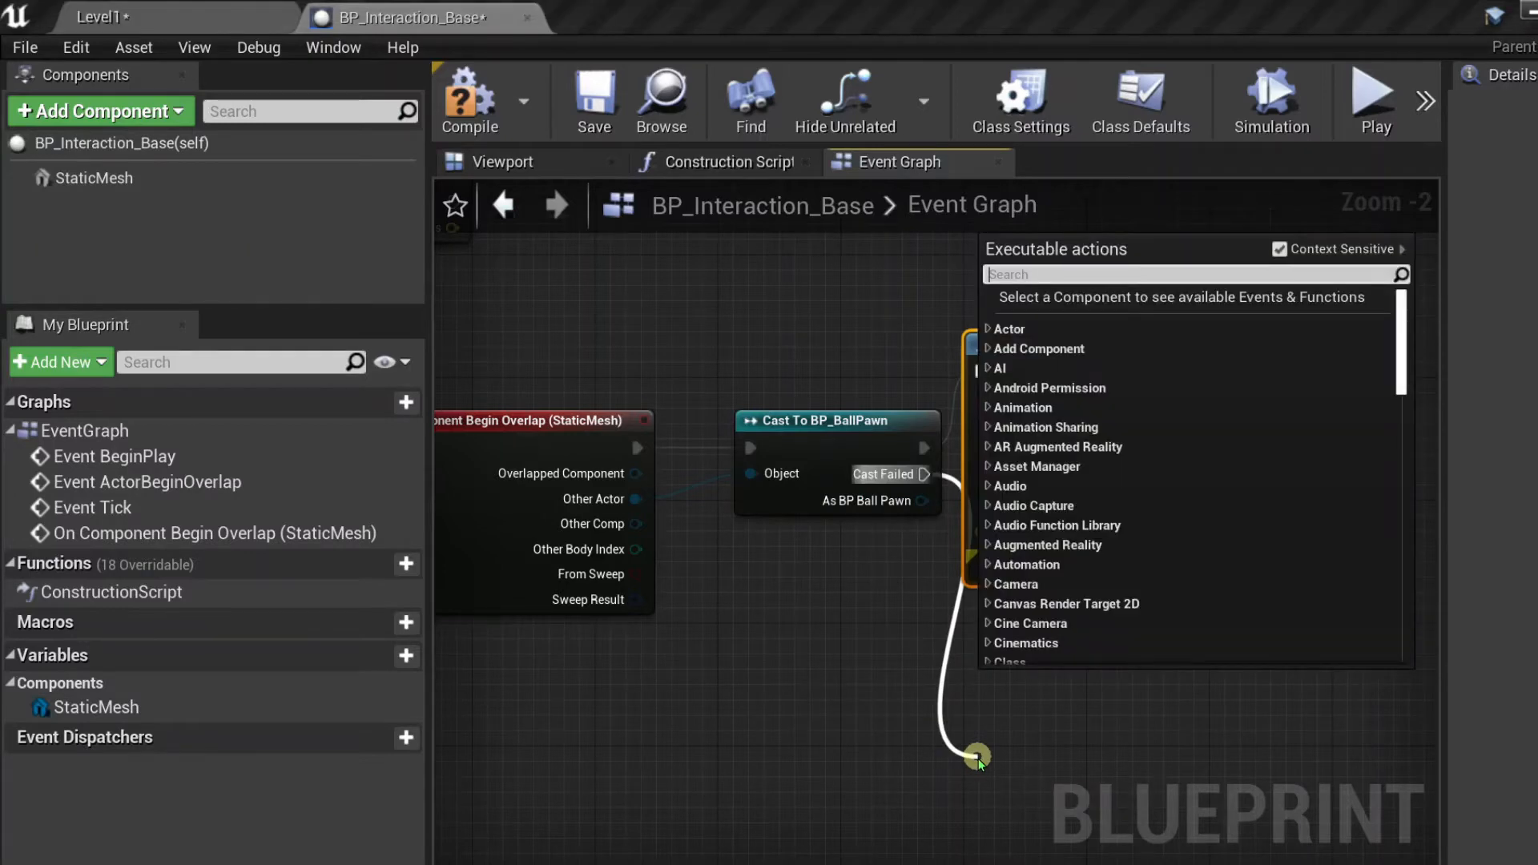
text(print)
key(Return)
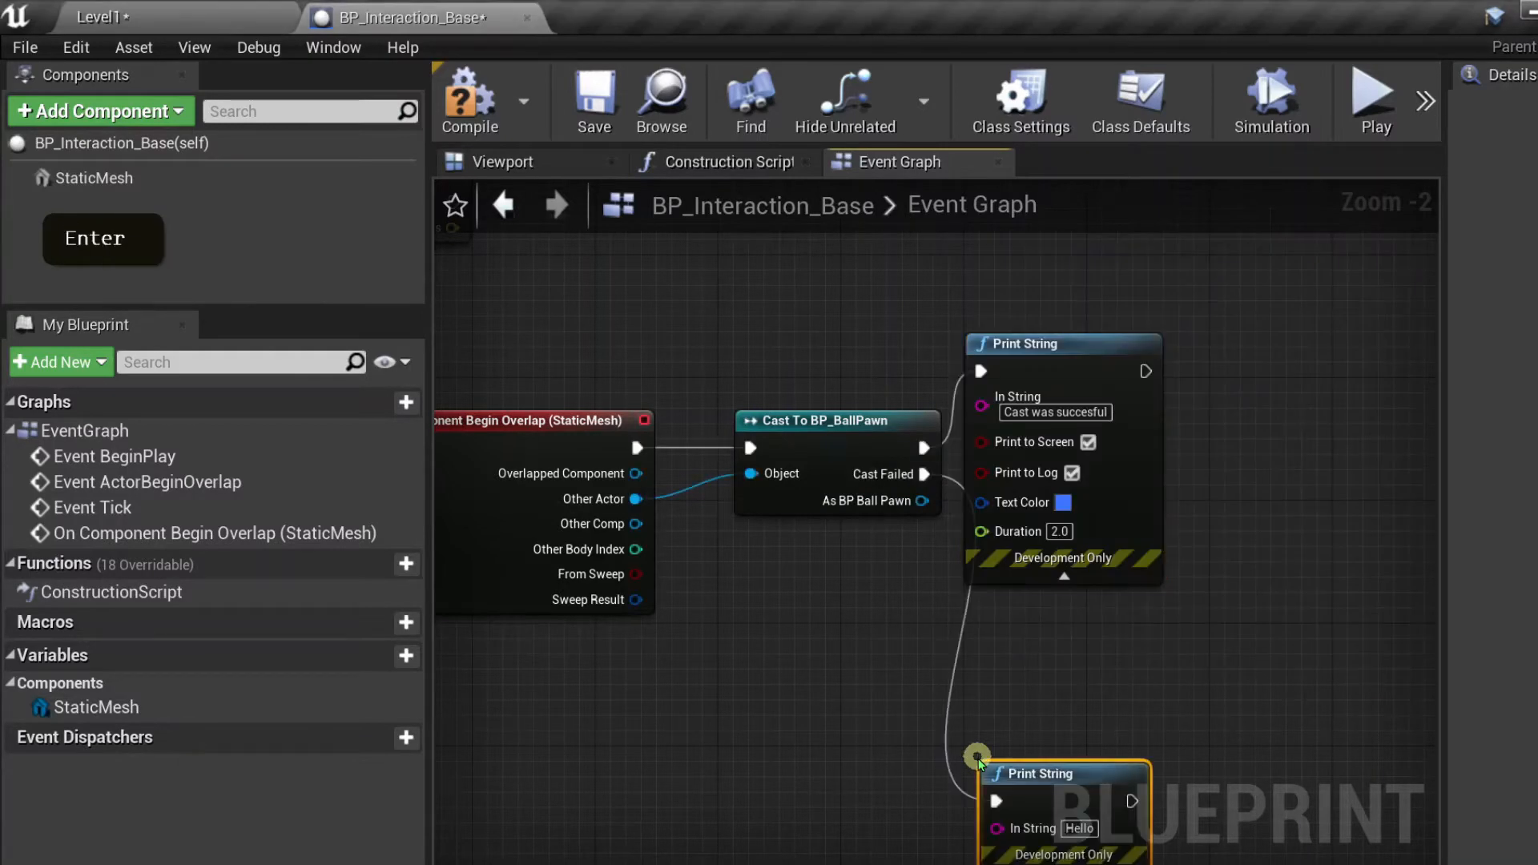
drag(1041, 773, 1056, 636)
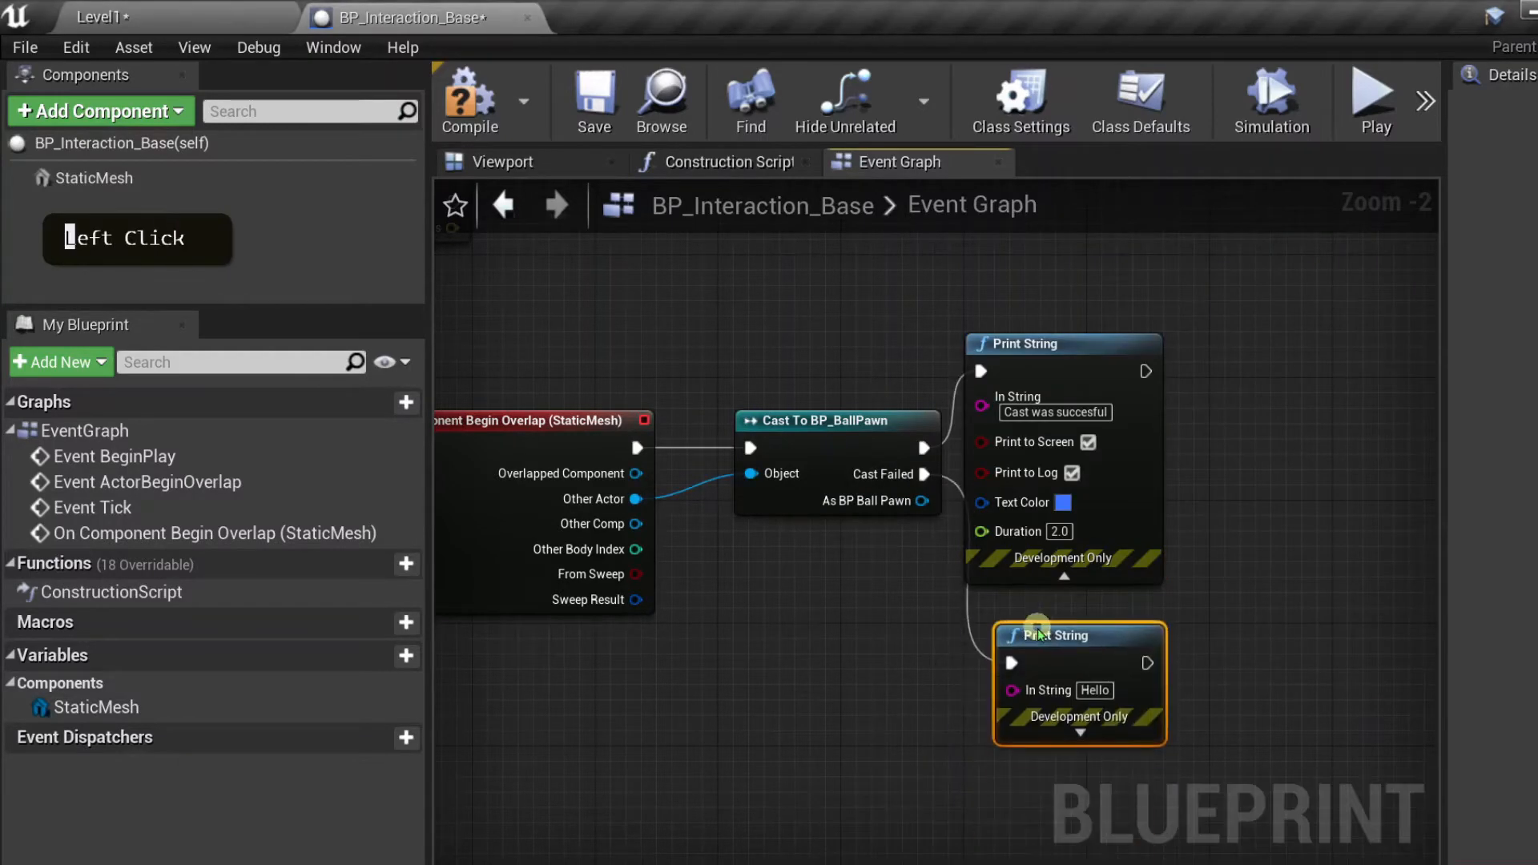
click(1101, 694)
text(cast Failed)
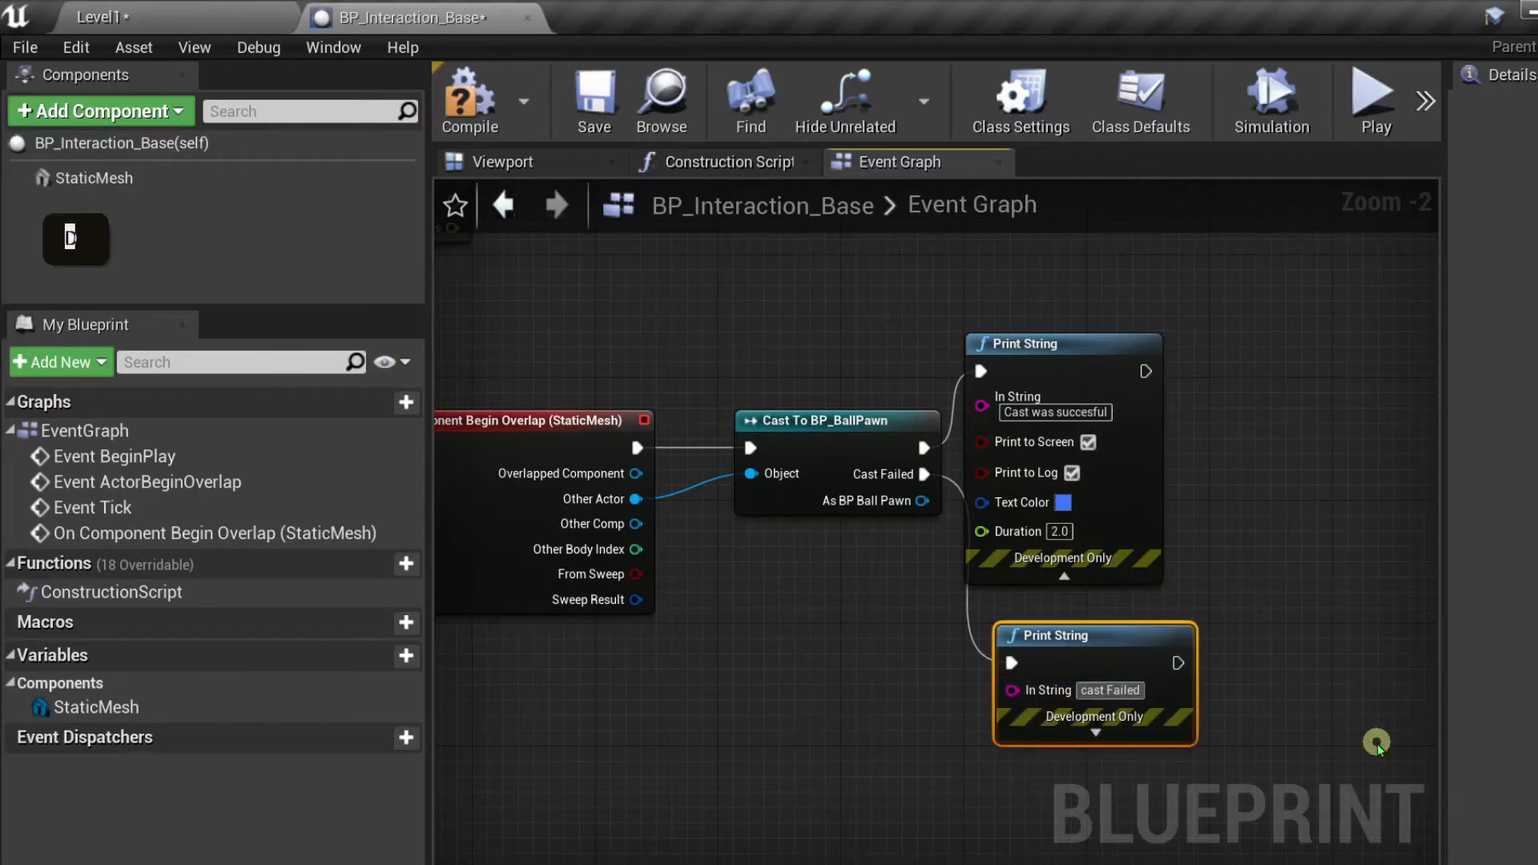
- Expand the "cast Failed" Print String node and set its text color to pink, hex sRGB FF70F9FF
click(1110, 759)
click(1097, 732)
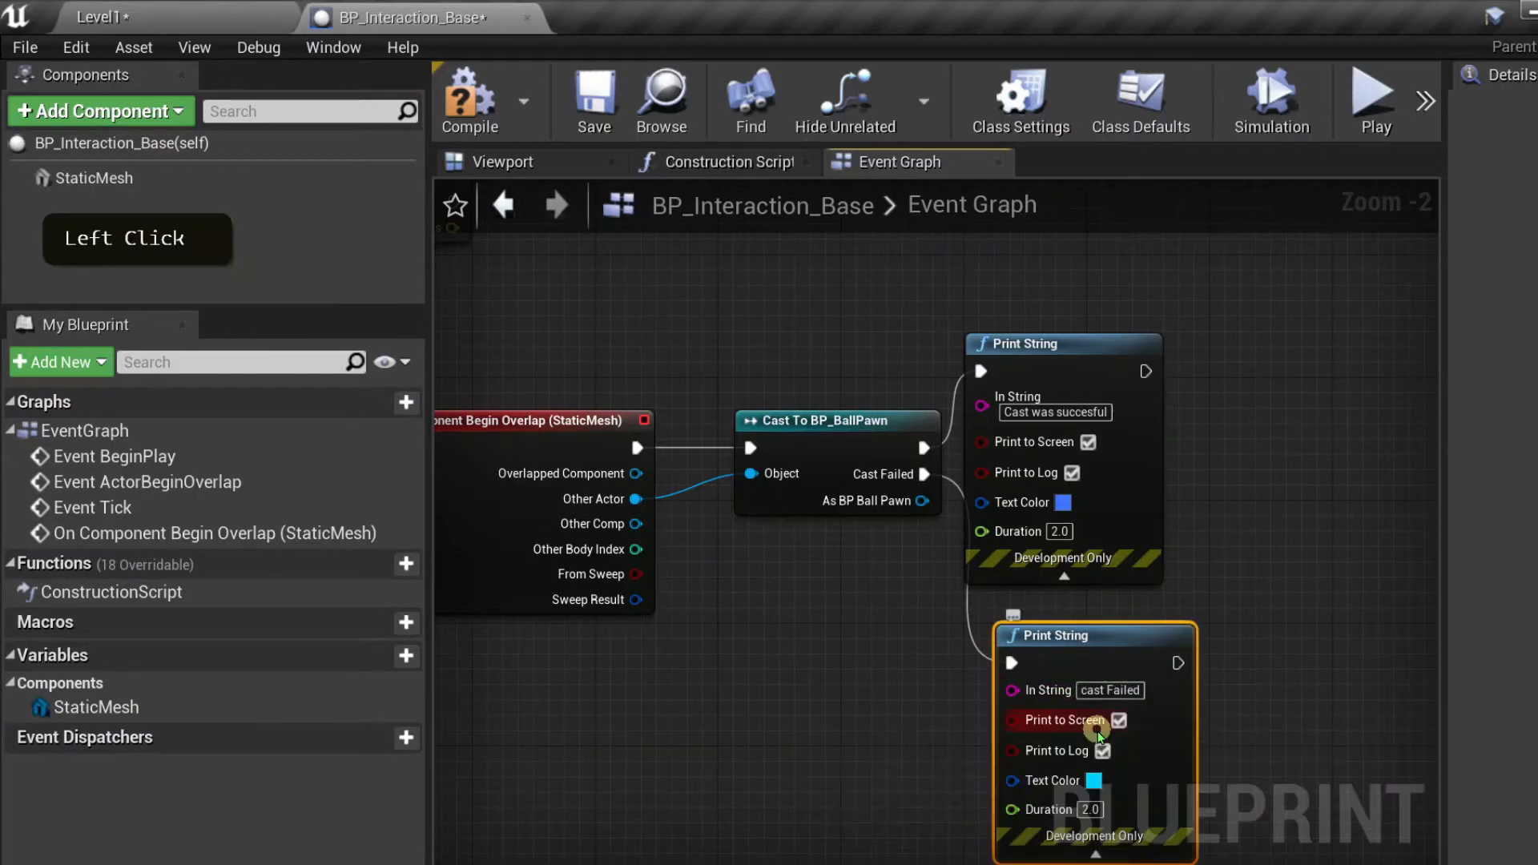
click(1092, 780)
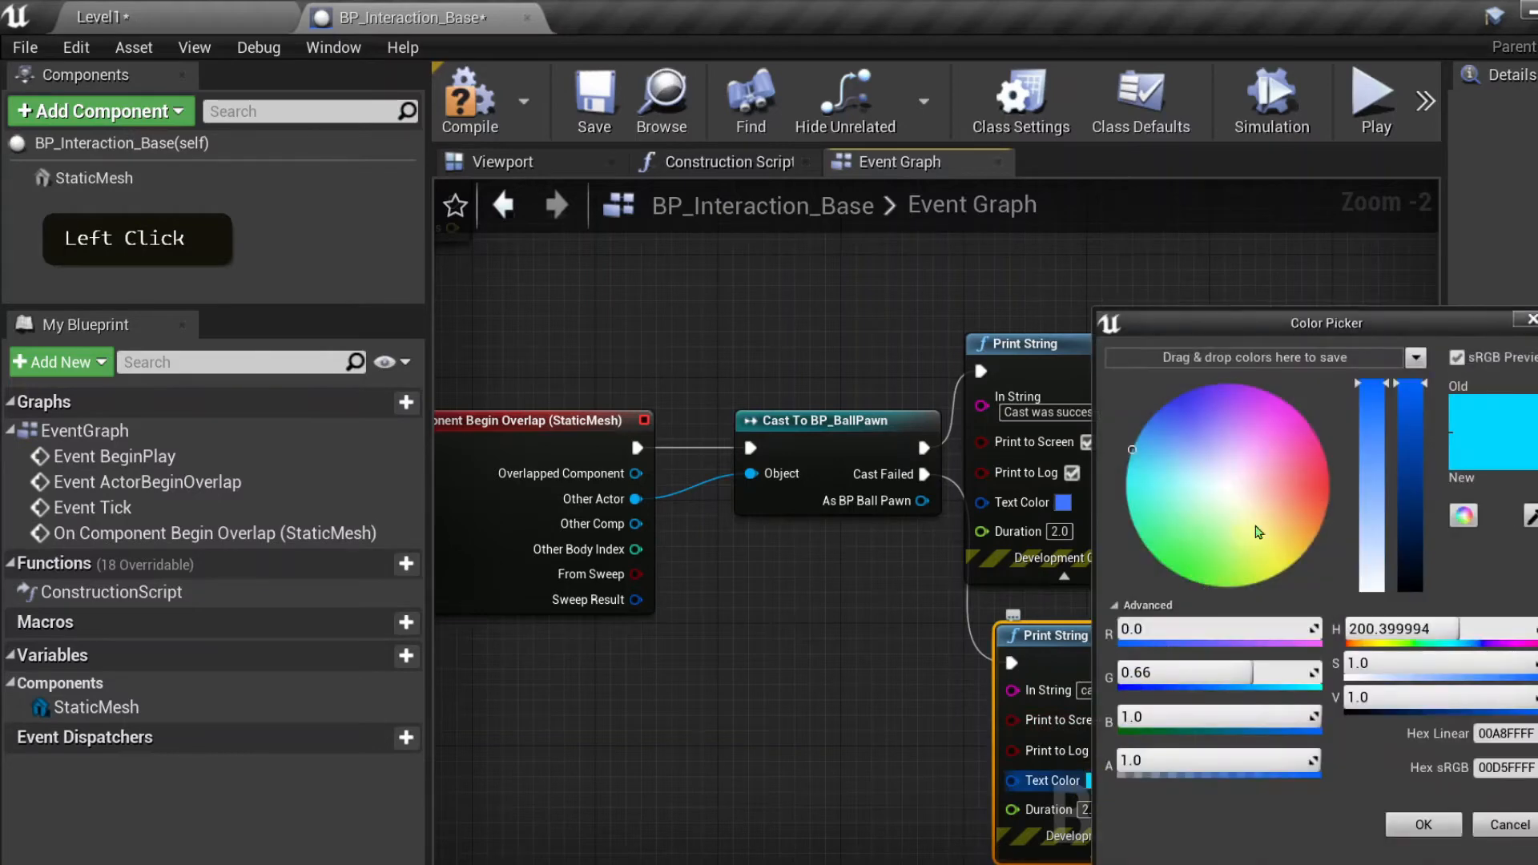
drag(1190, 454, 1276, 414)
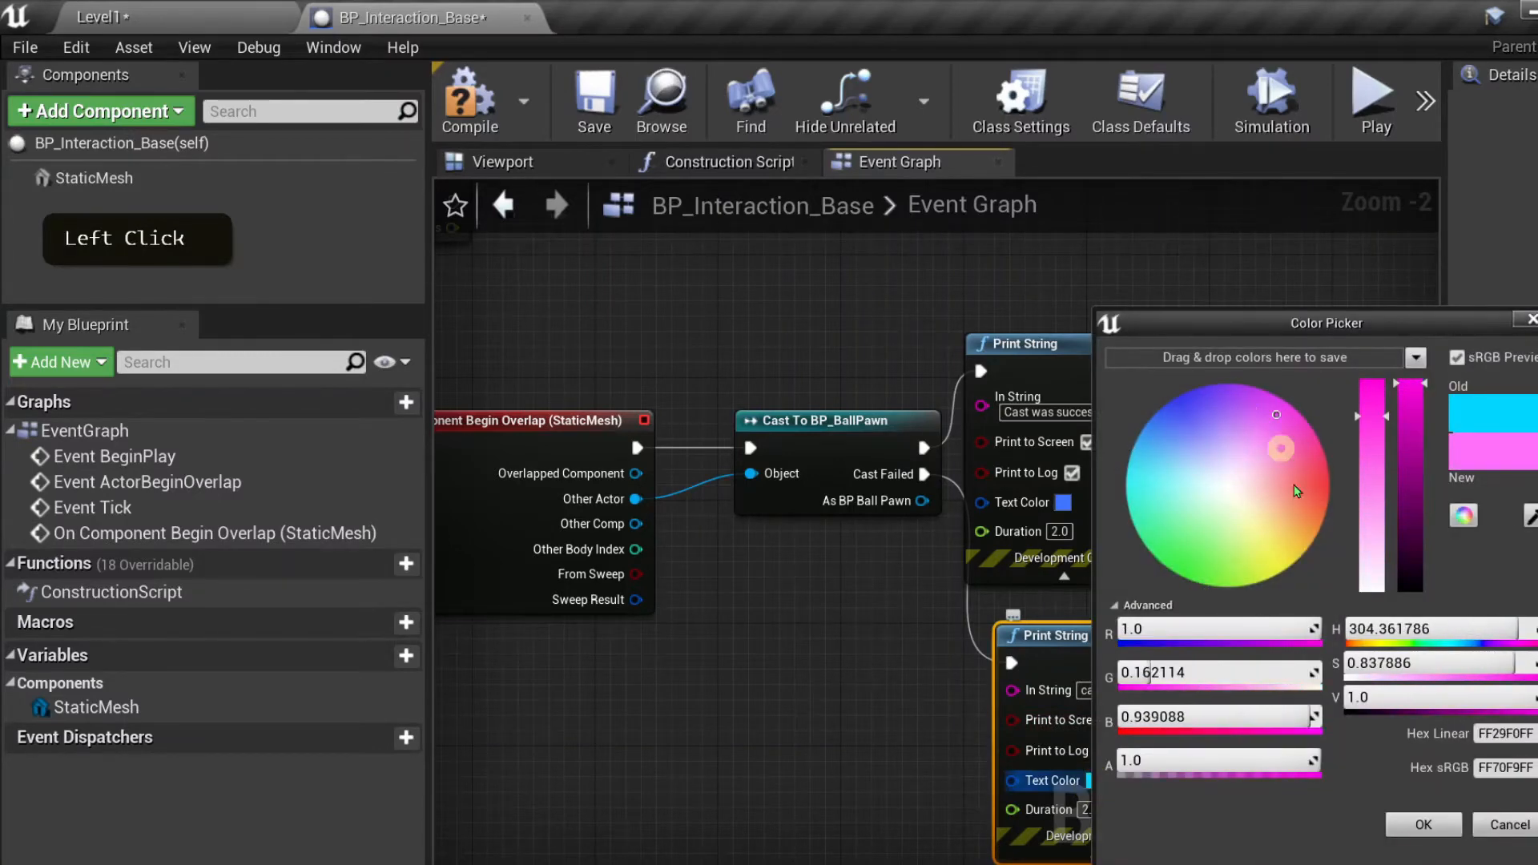
click(1418, 823)
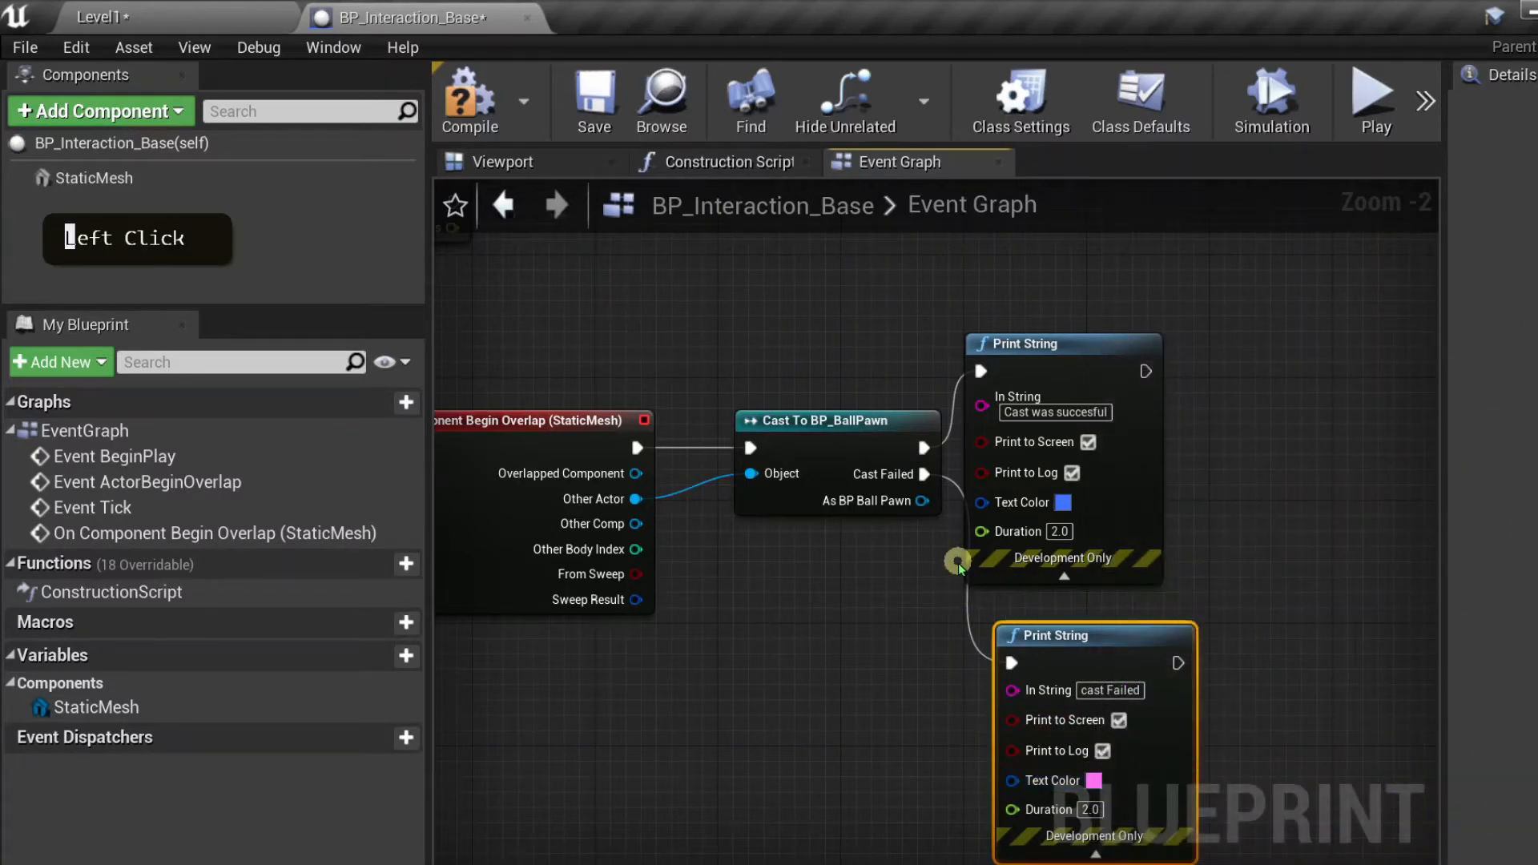
- Move the "Cast was succesful" node up and away from the cast node, and compile and save BP_Interaction_Base
drag(984, 490, 1045, 490)
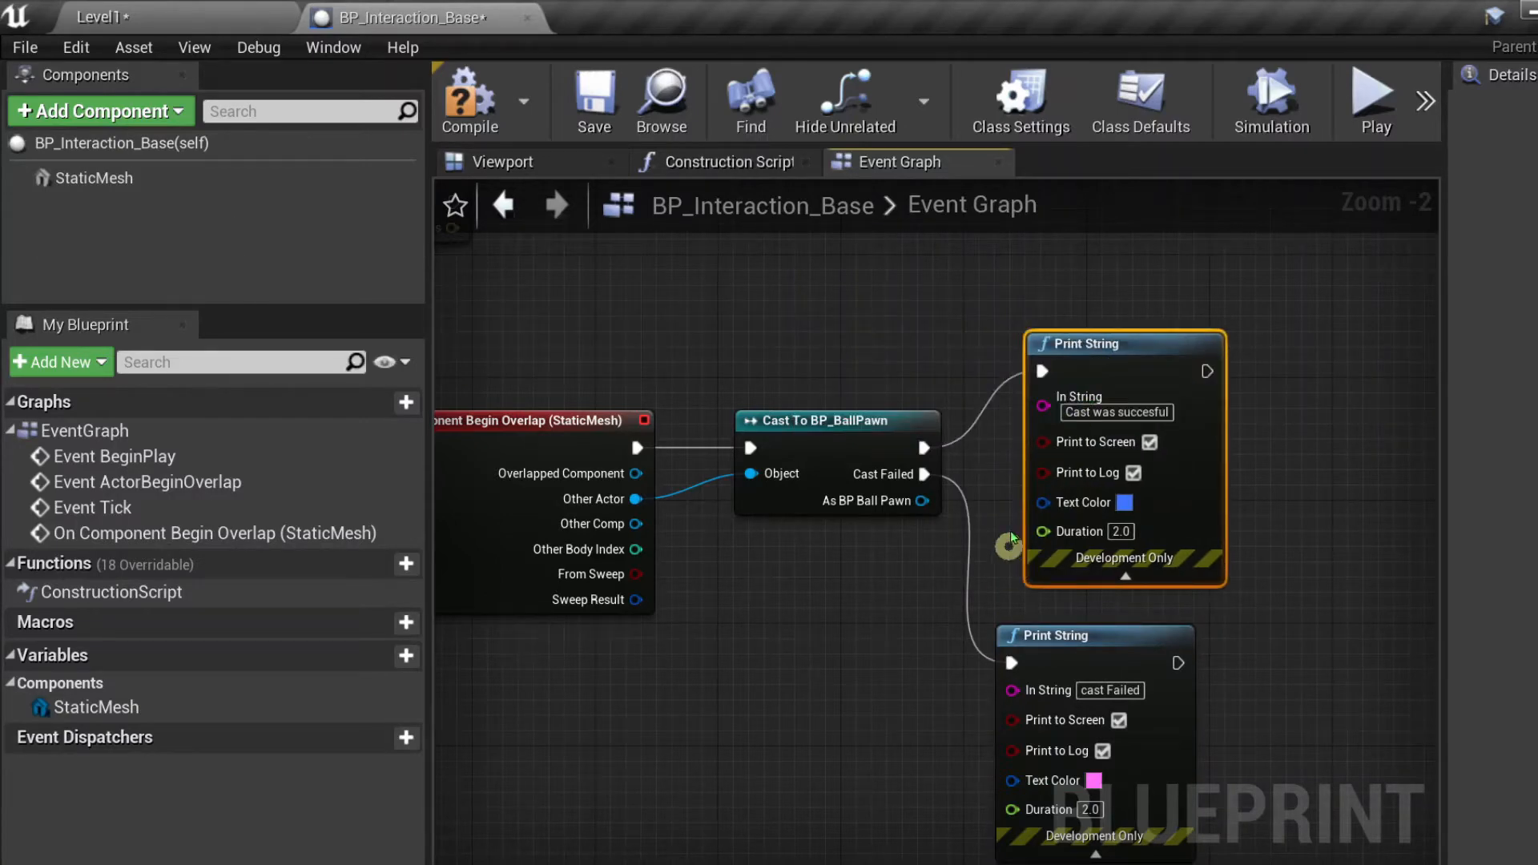
drag(1121, 372, 1105, 251)
click(480, 101)
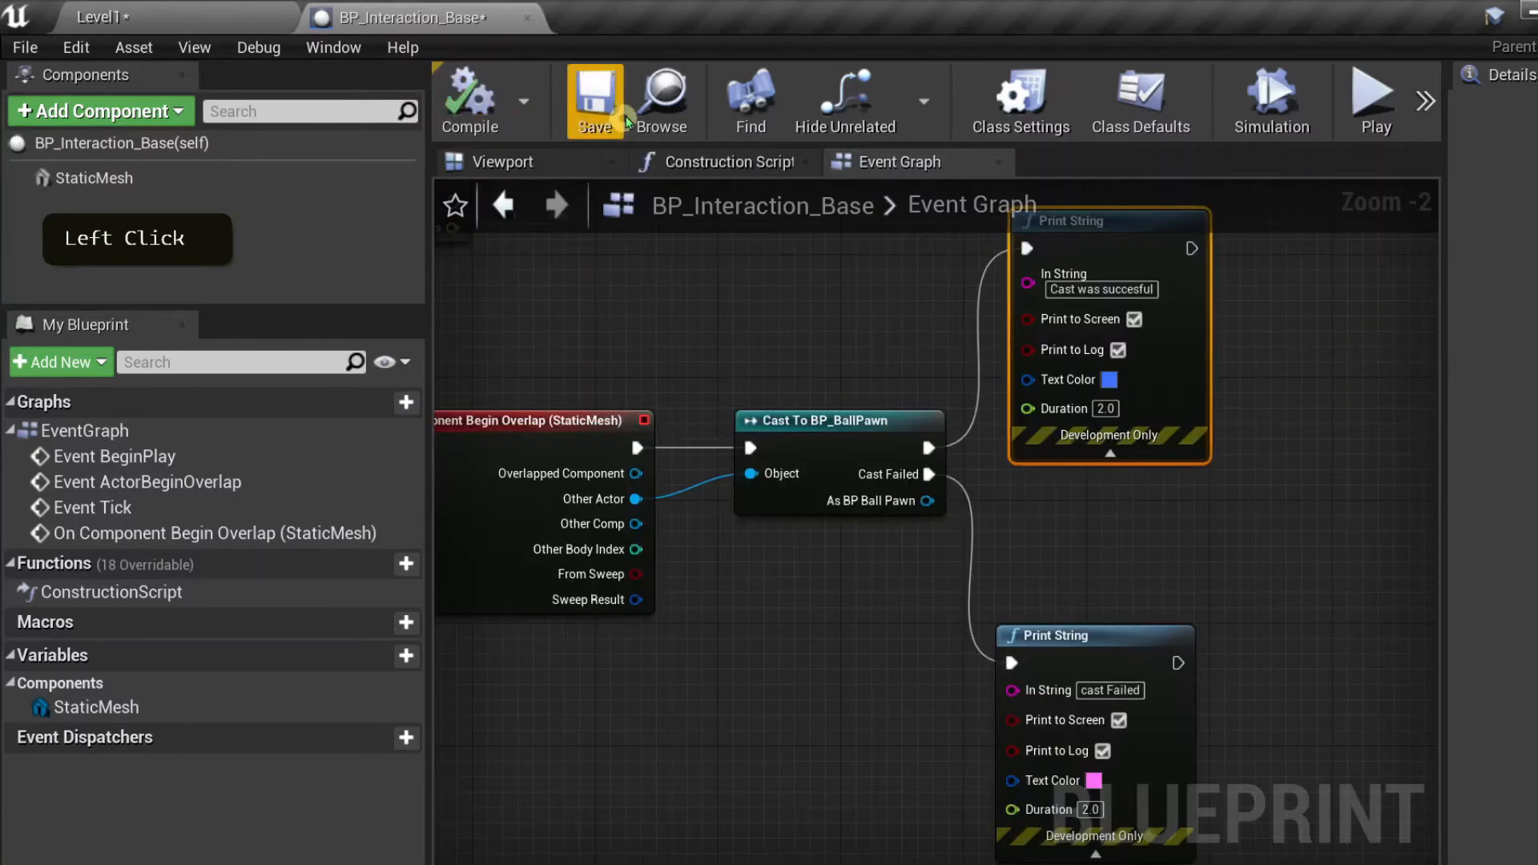
click(595, 100)
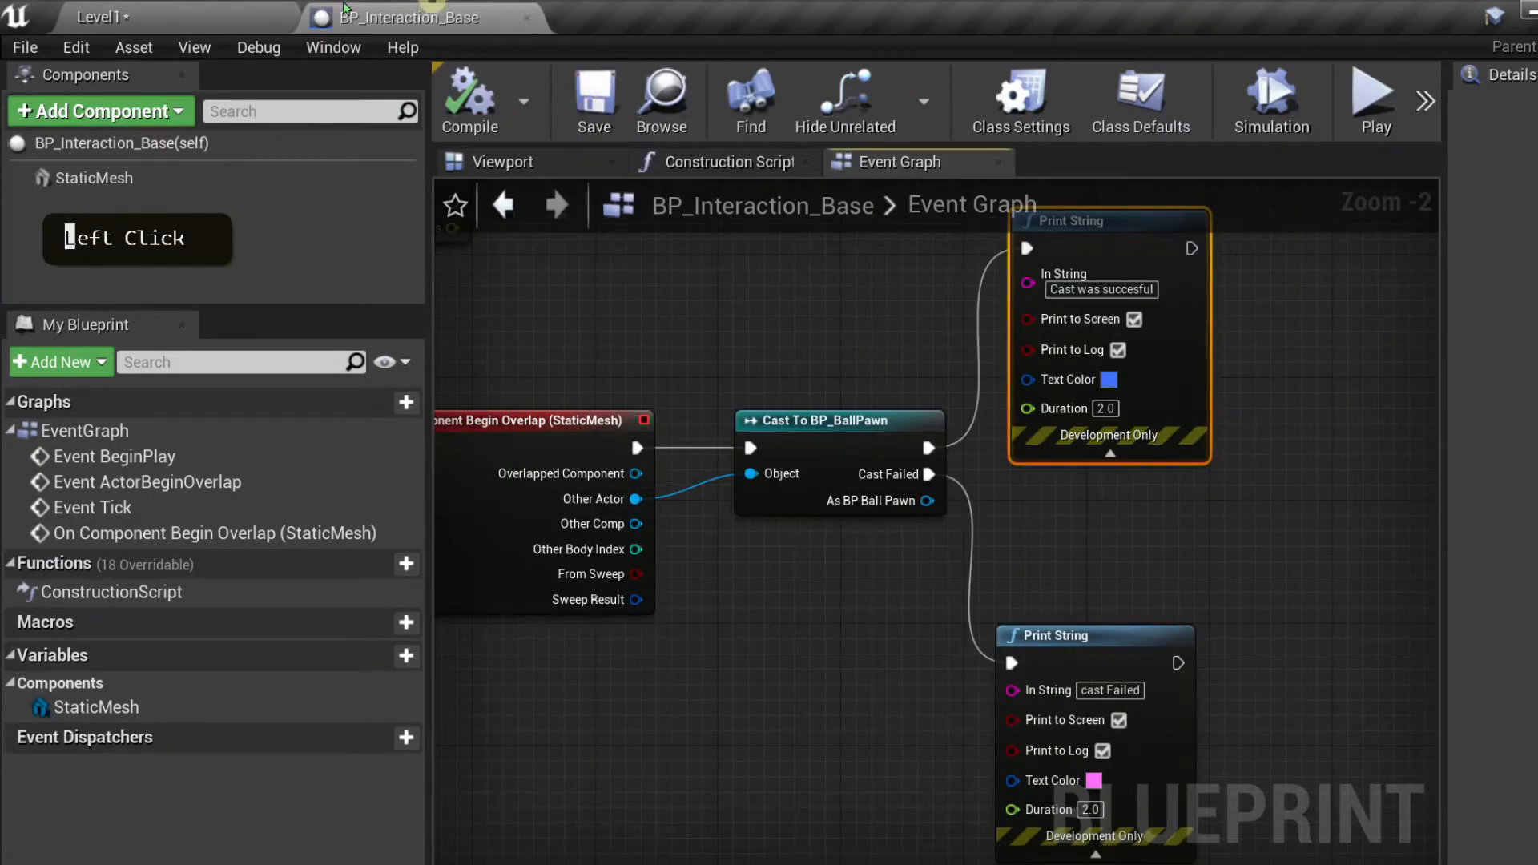
- Play Level1 in full screen, roll the BP_BallPawn ball toward the interaction cube and back, stop playing, and restore the editor layout
click(198, 8)
scroll(1053, 252, down, 8)
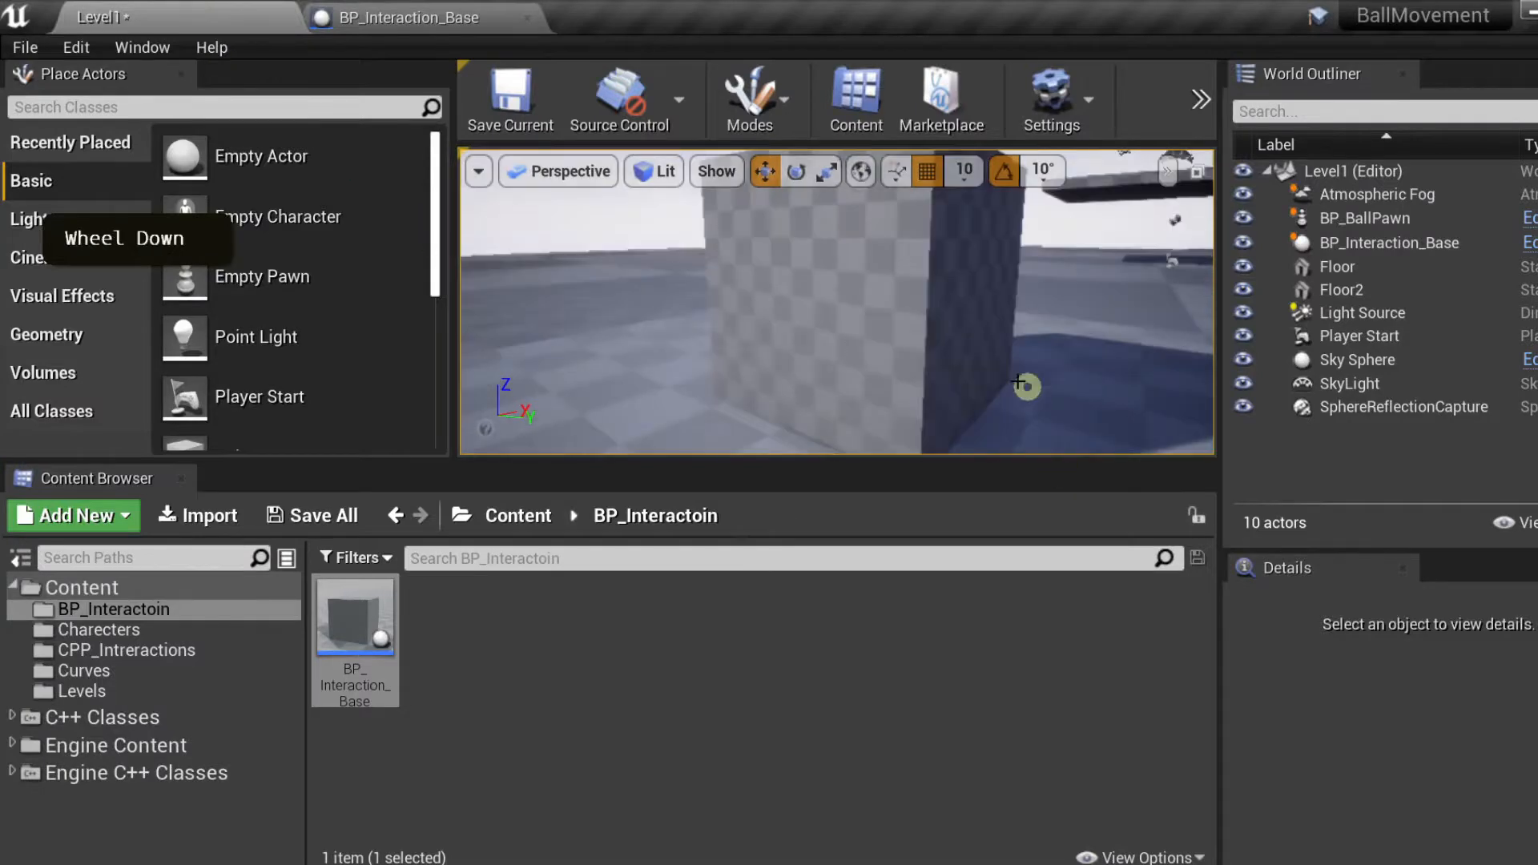
click(1200, 101)
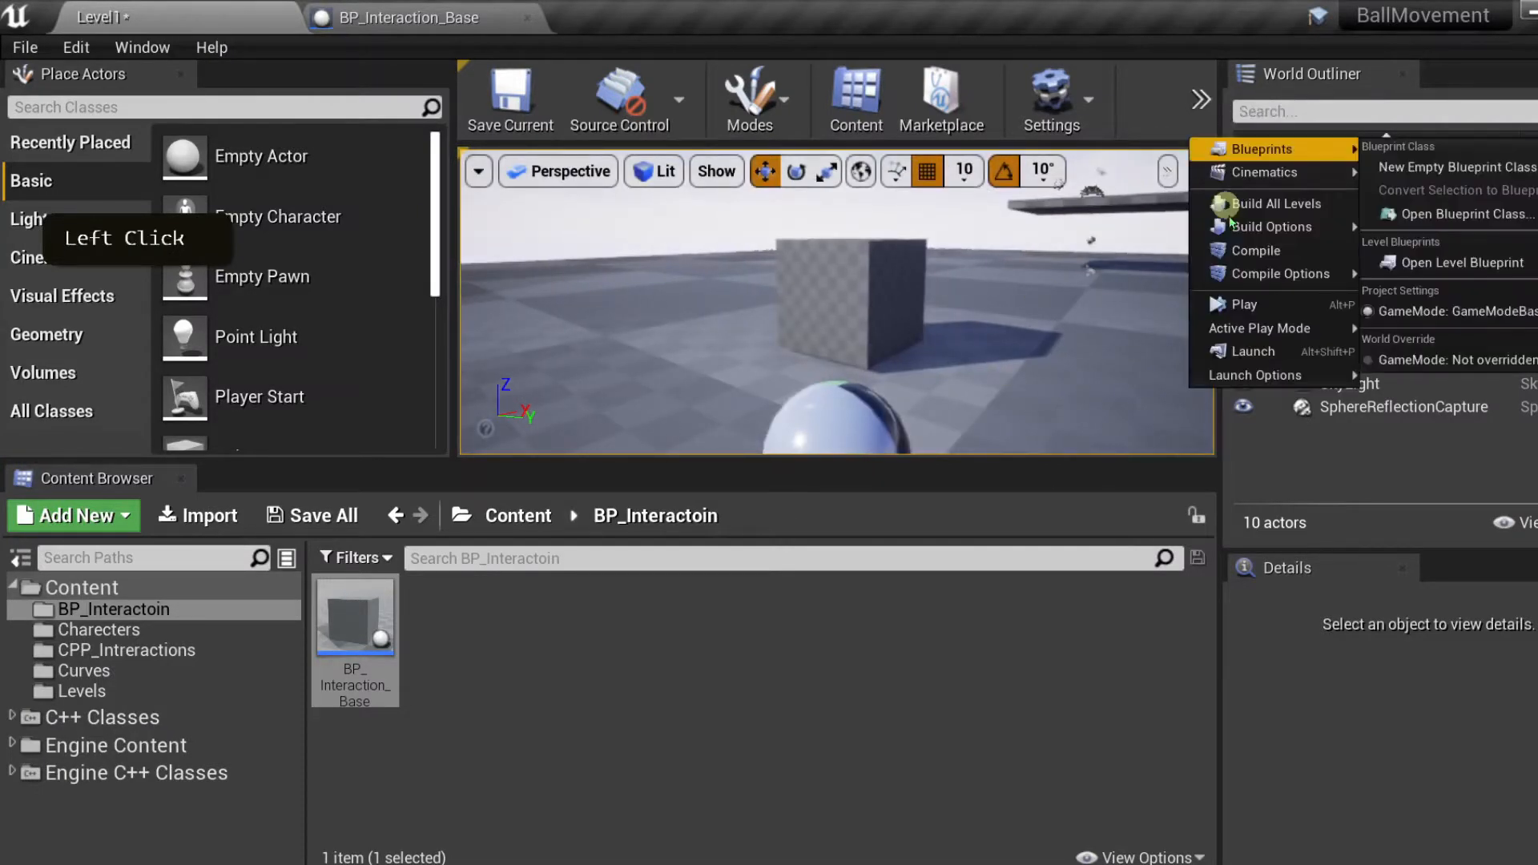
click(1219, 305)
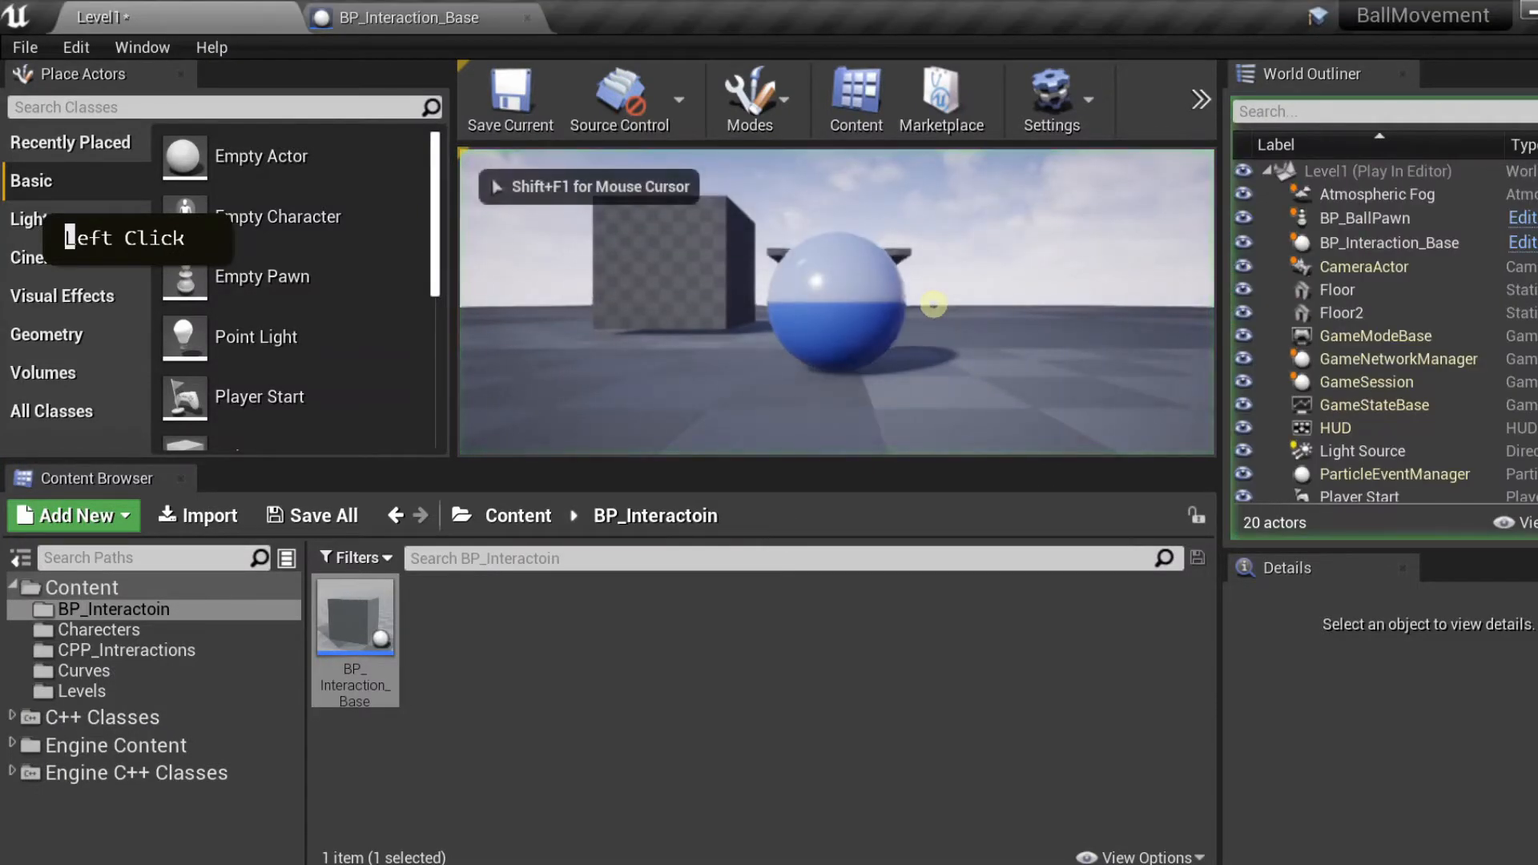
key(F12)
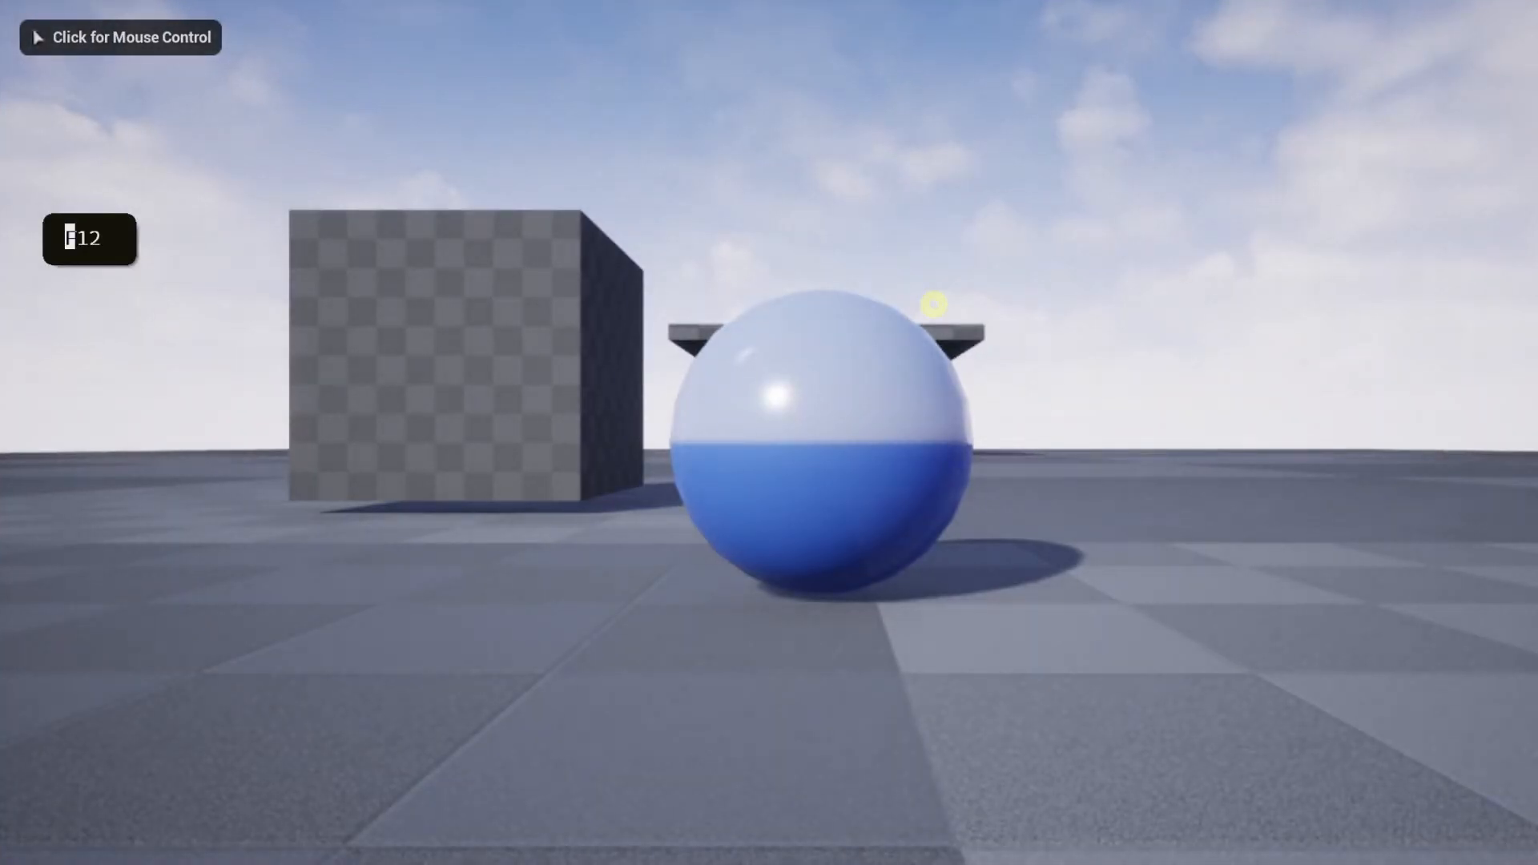
click(934, 303)
key(w)
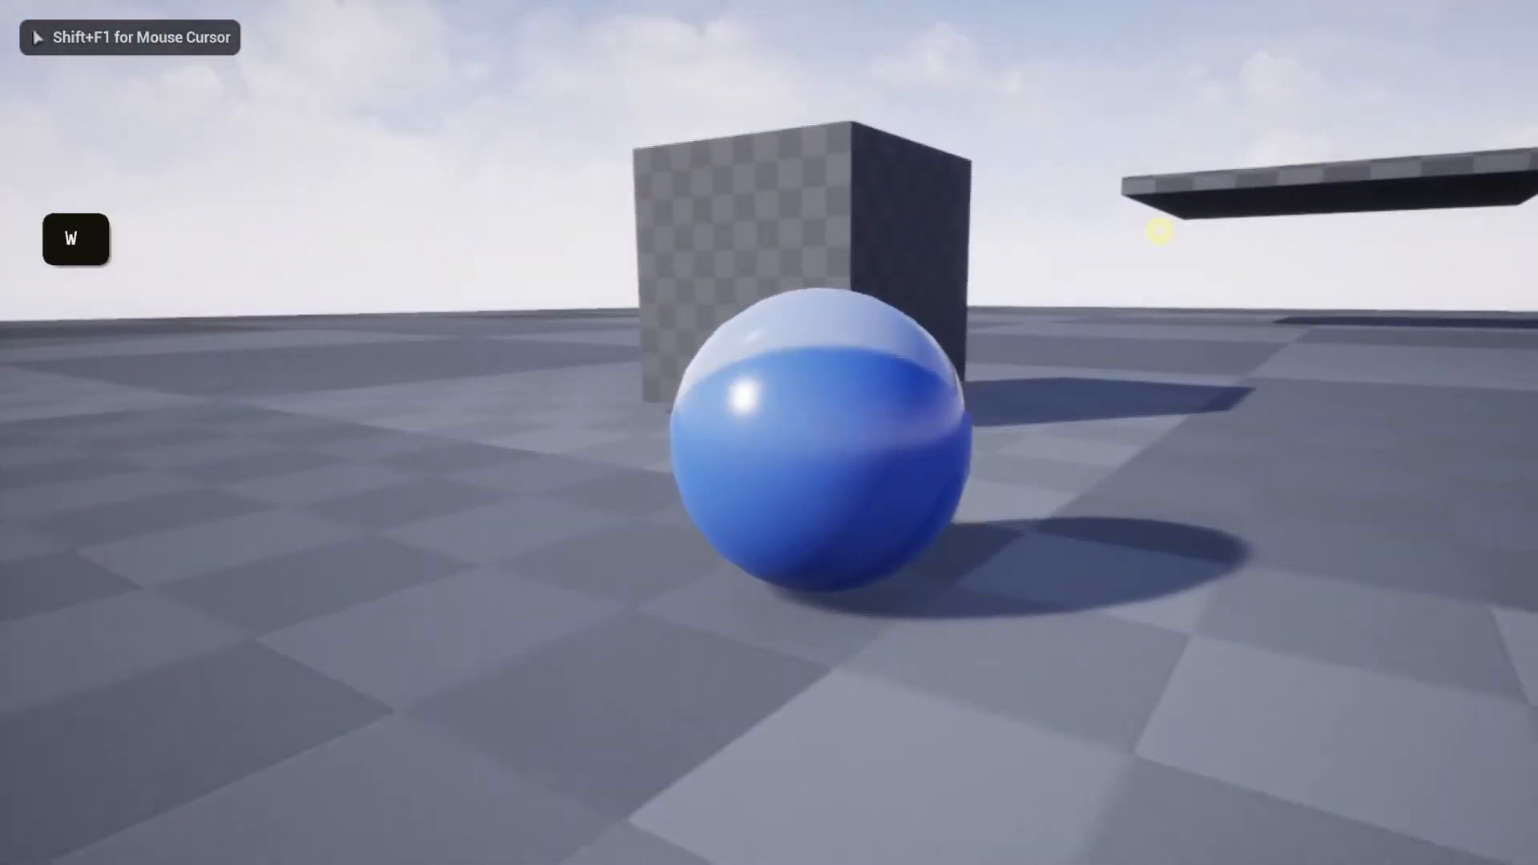
key(s)
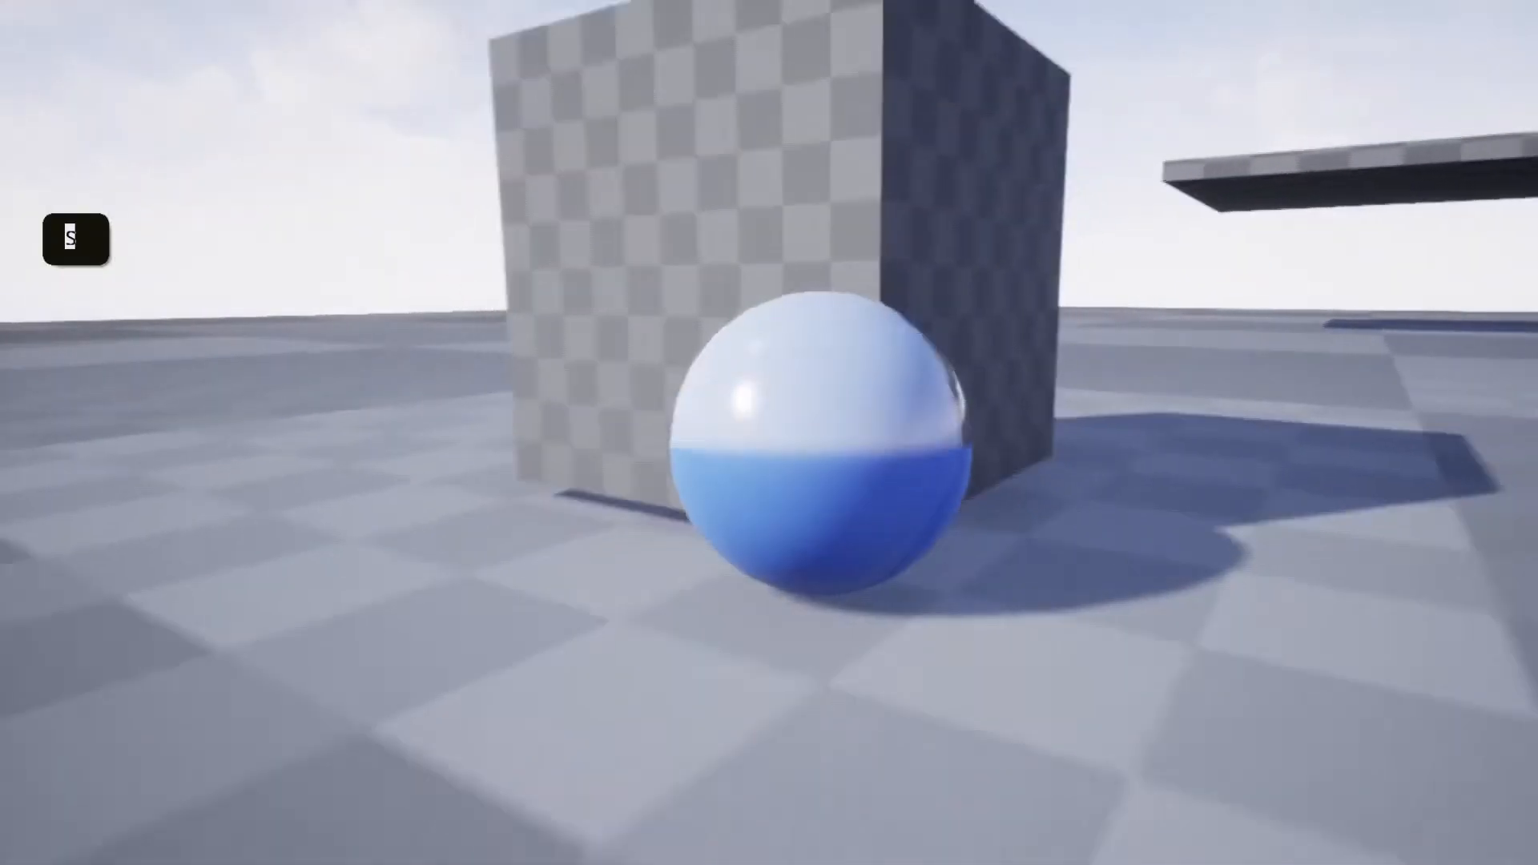
key(w)
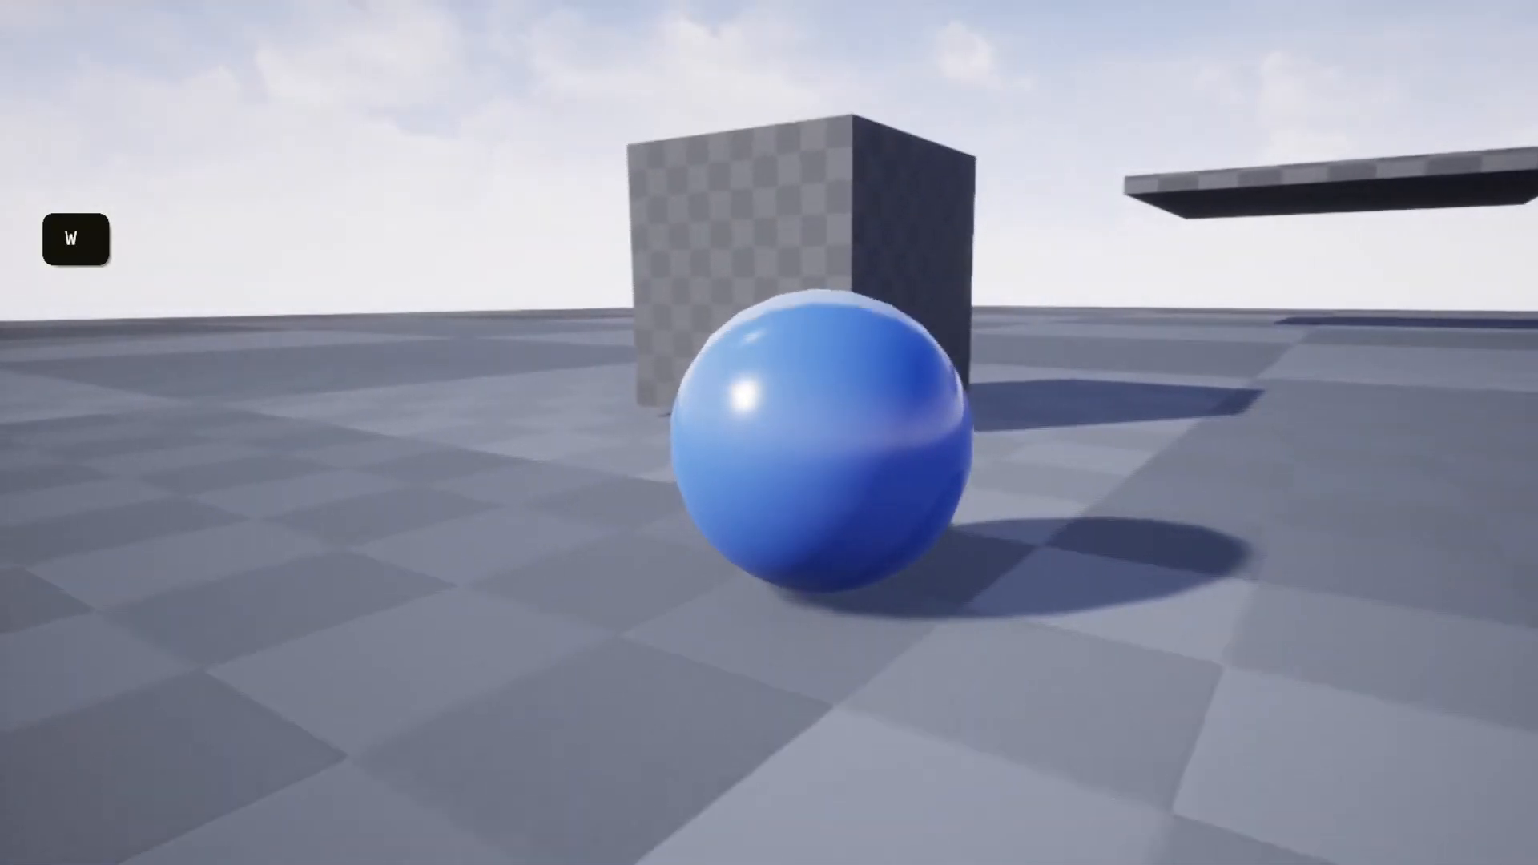
key(Escape)
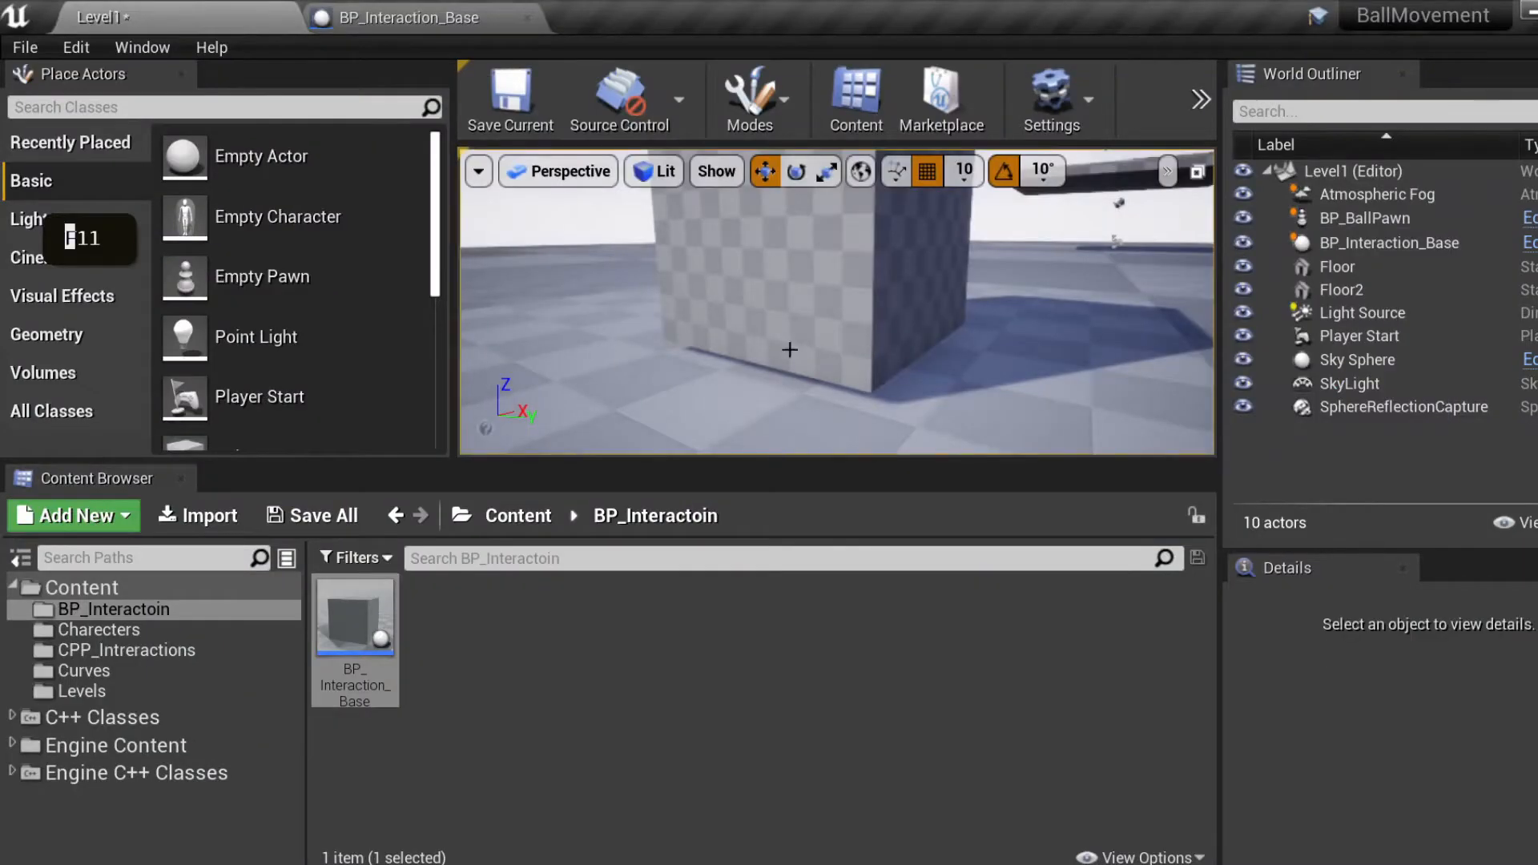
- Place BP_CPP_BallPawn from the Charecters folder into Level1 in front of the interaction cube
click(100, 629)
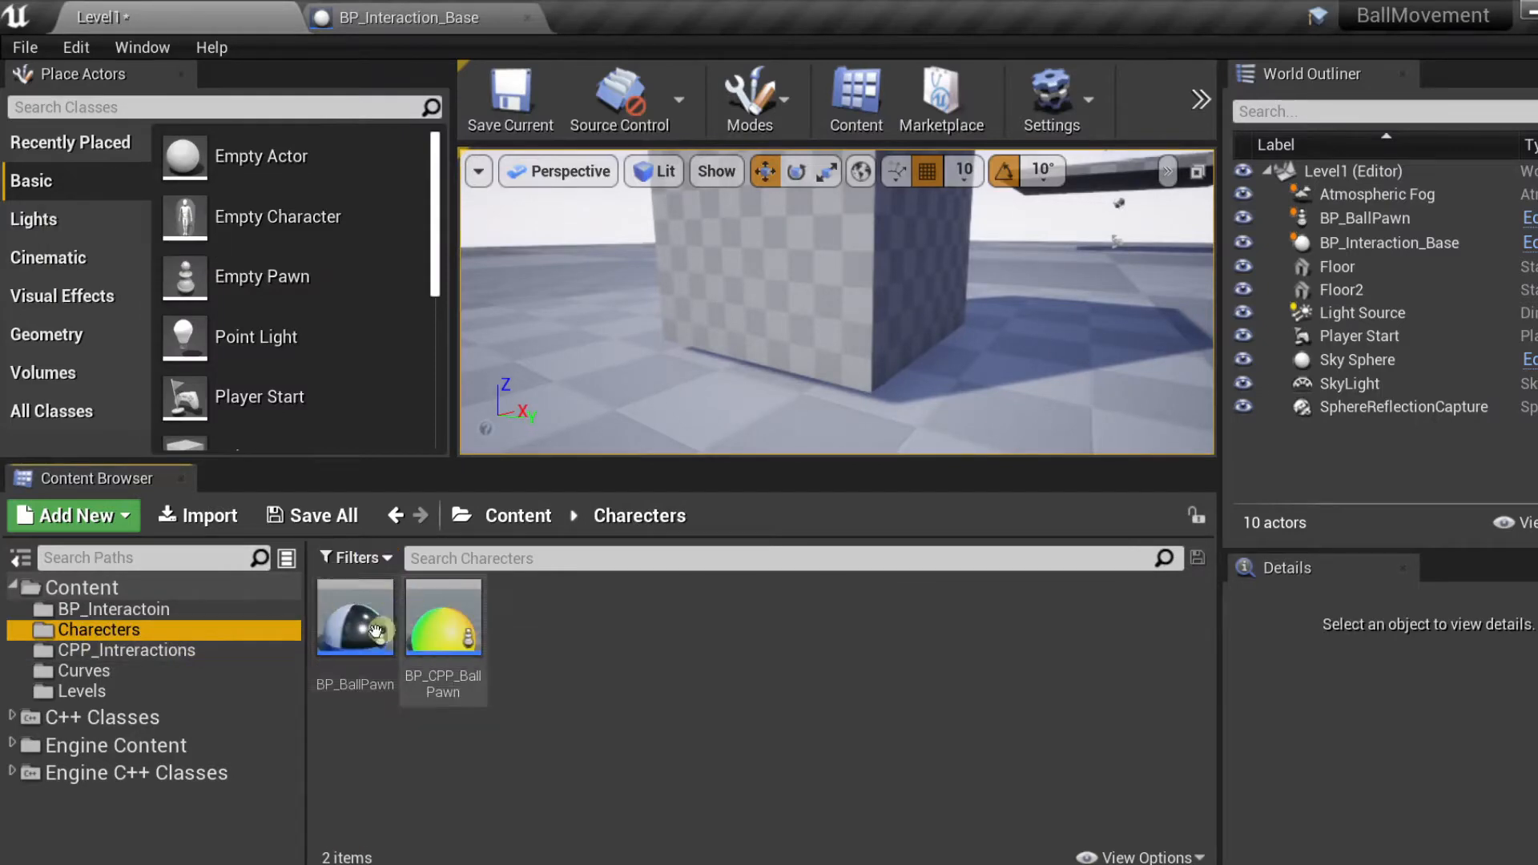
click(432, 640)
drag(433, 640, 613, 291)
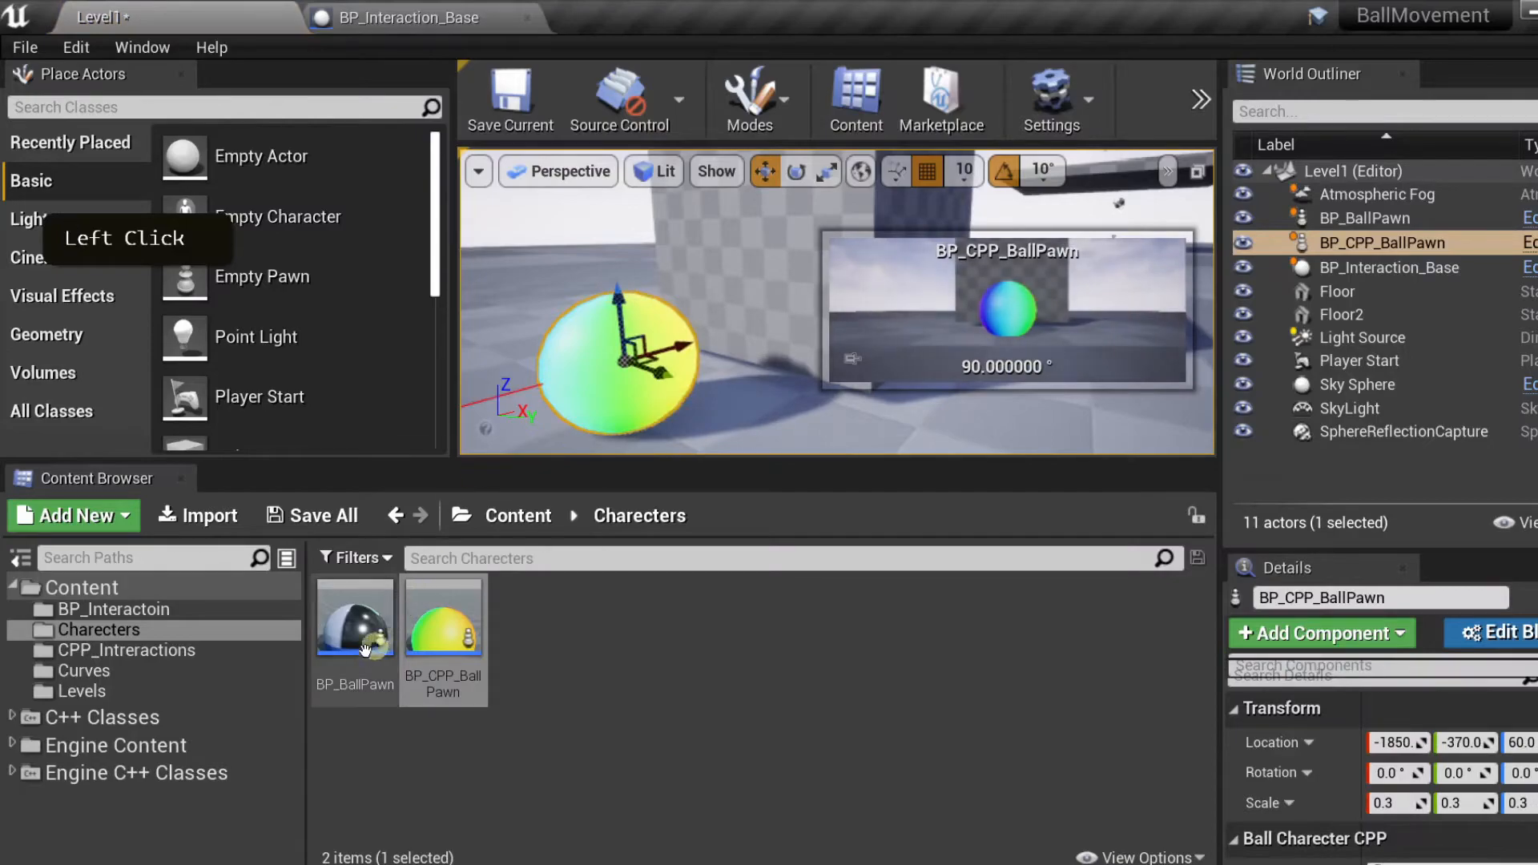
key(ctrl+shift)
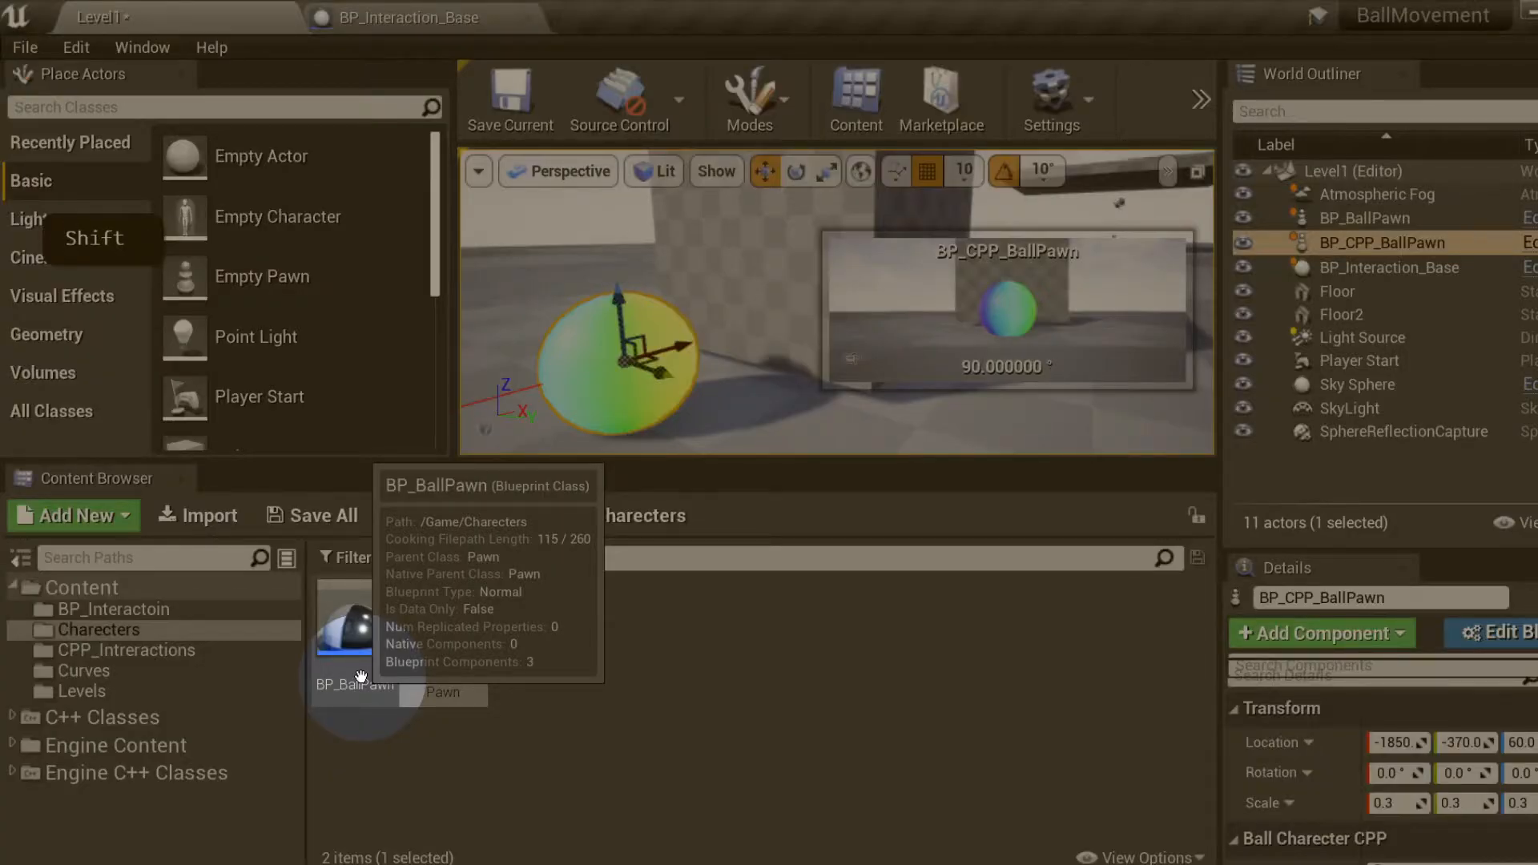
key(ctrl+alt)
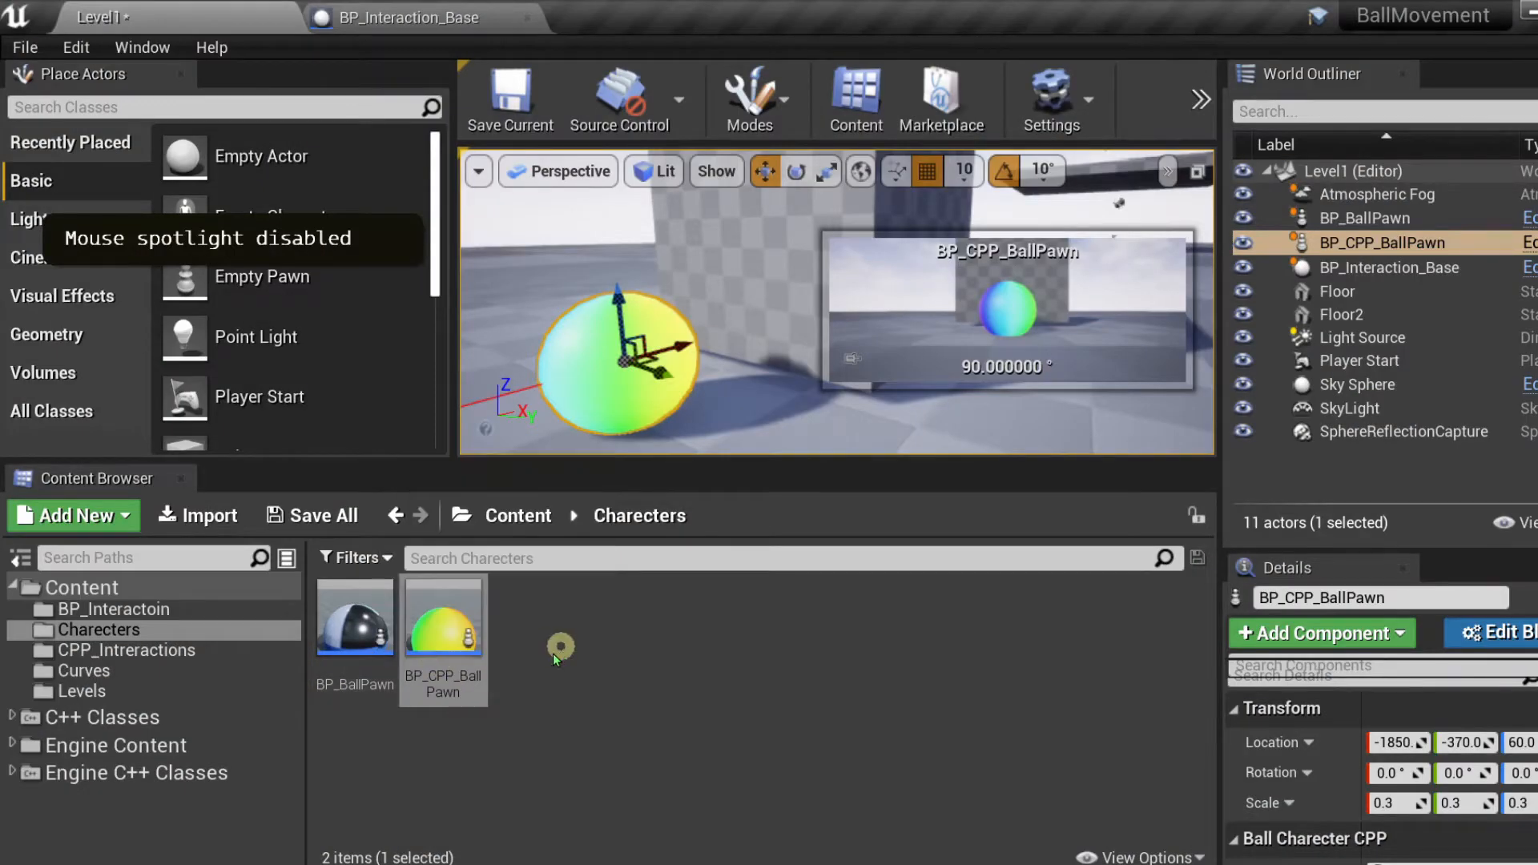
- Play Level1 in full screen, roll the BP_CPP_BallPawn ball into the interaction cube and back, stop playing, and restore the editor layout
click(1199, 98)
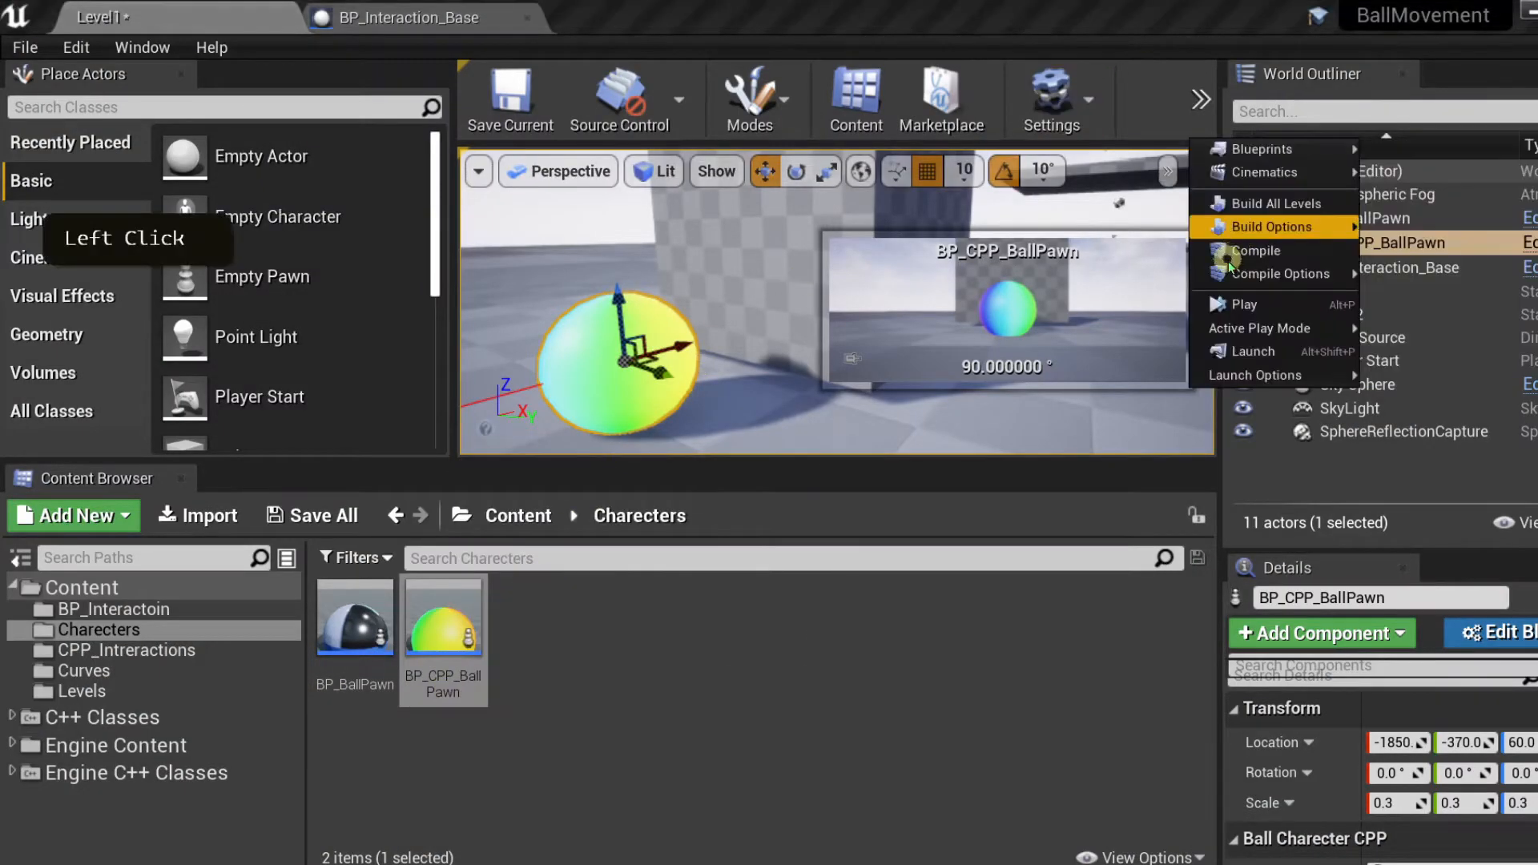
click(1251, 302)
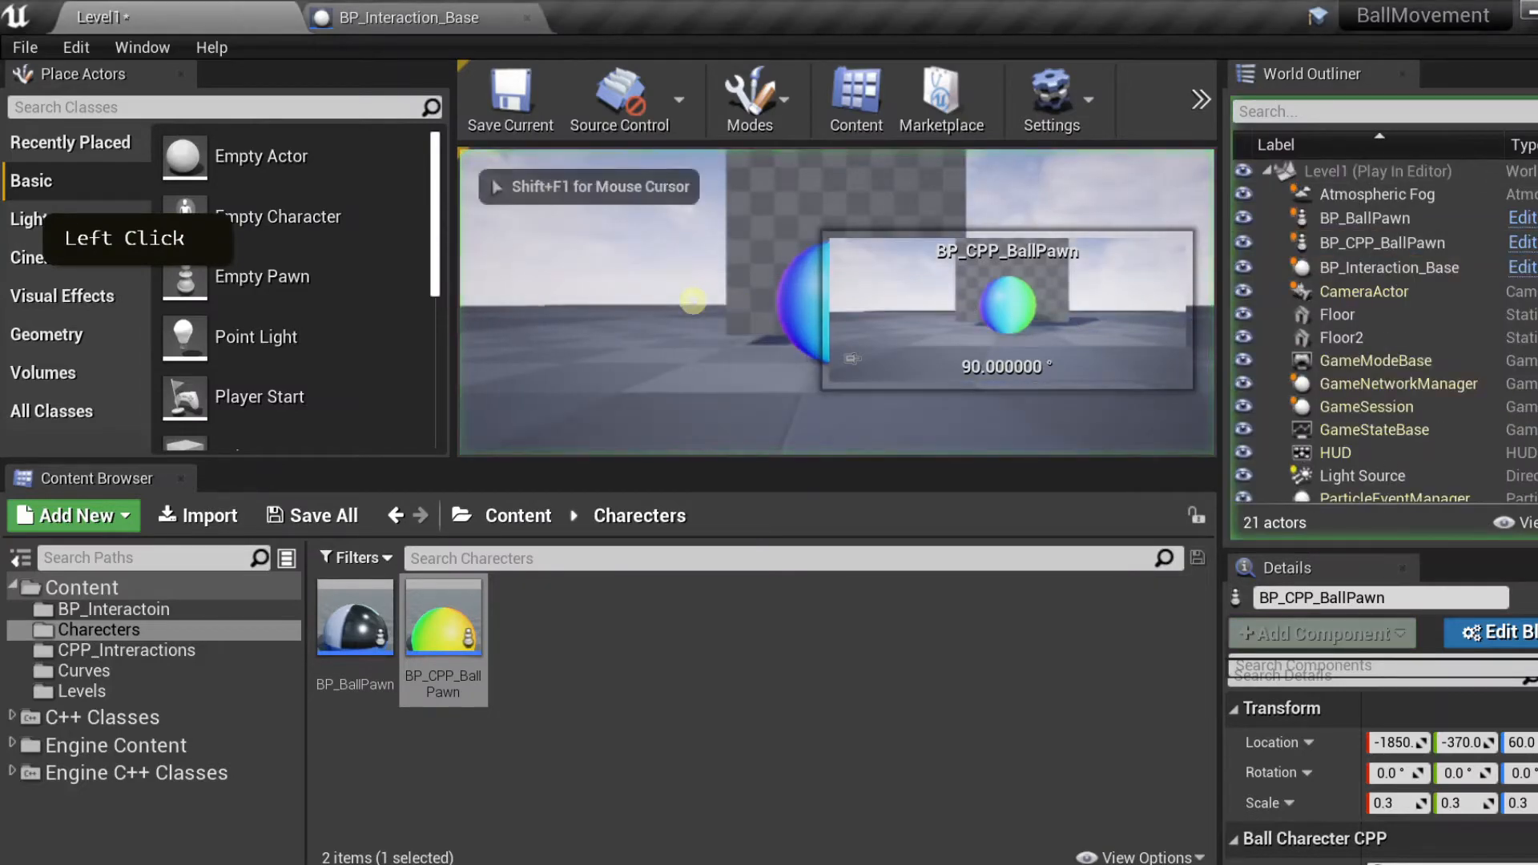
key(F11)
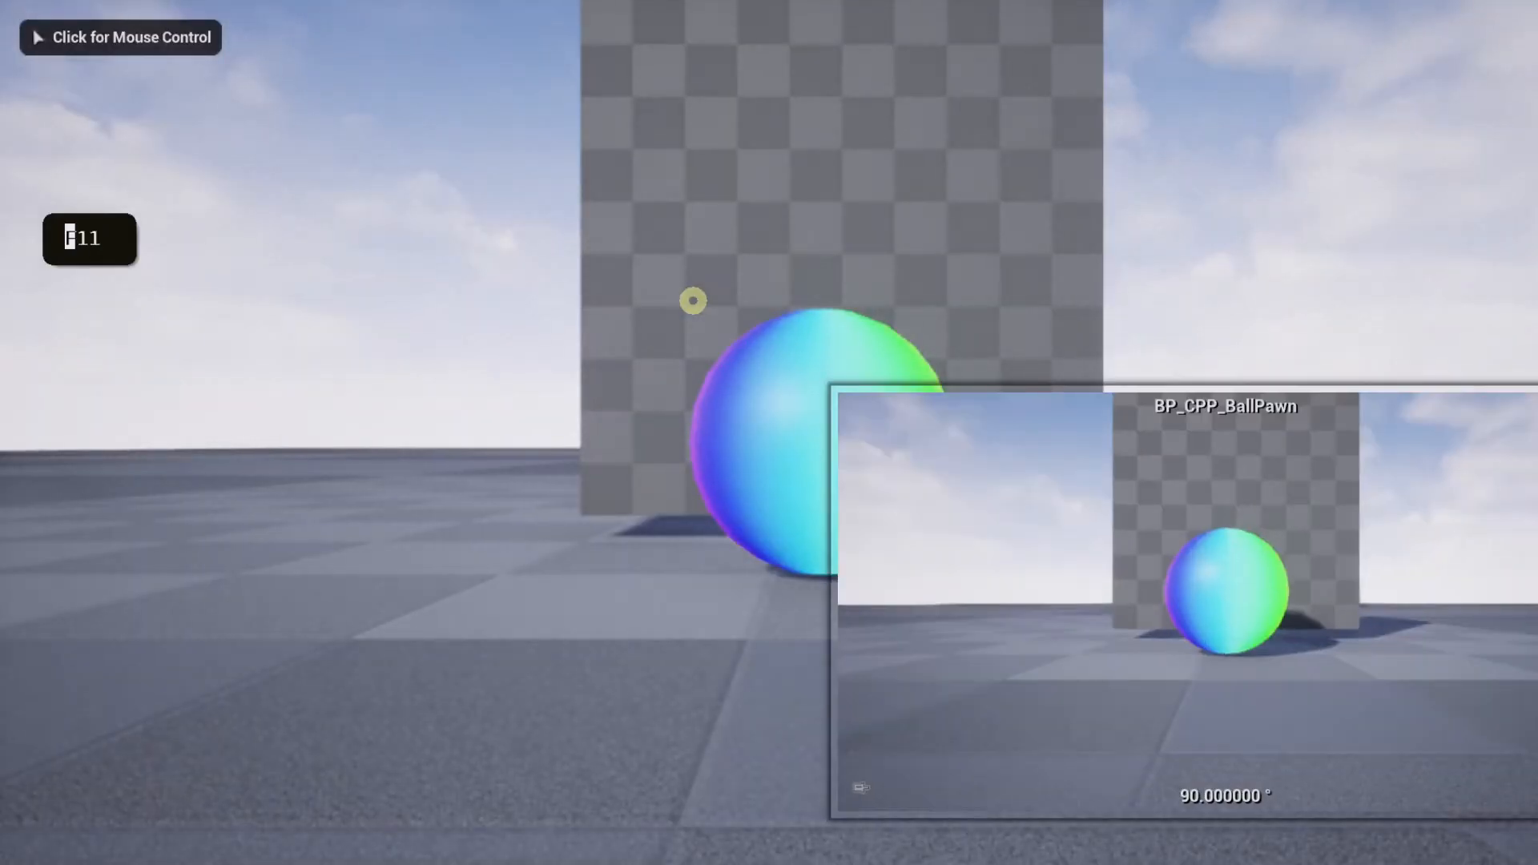
click(692, 301)
key(w)
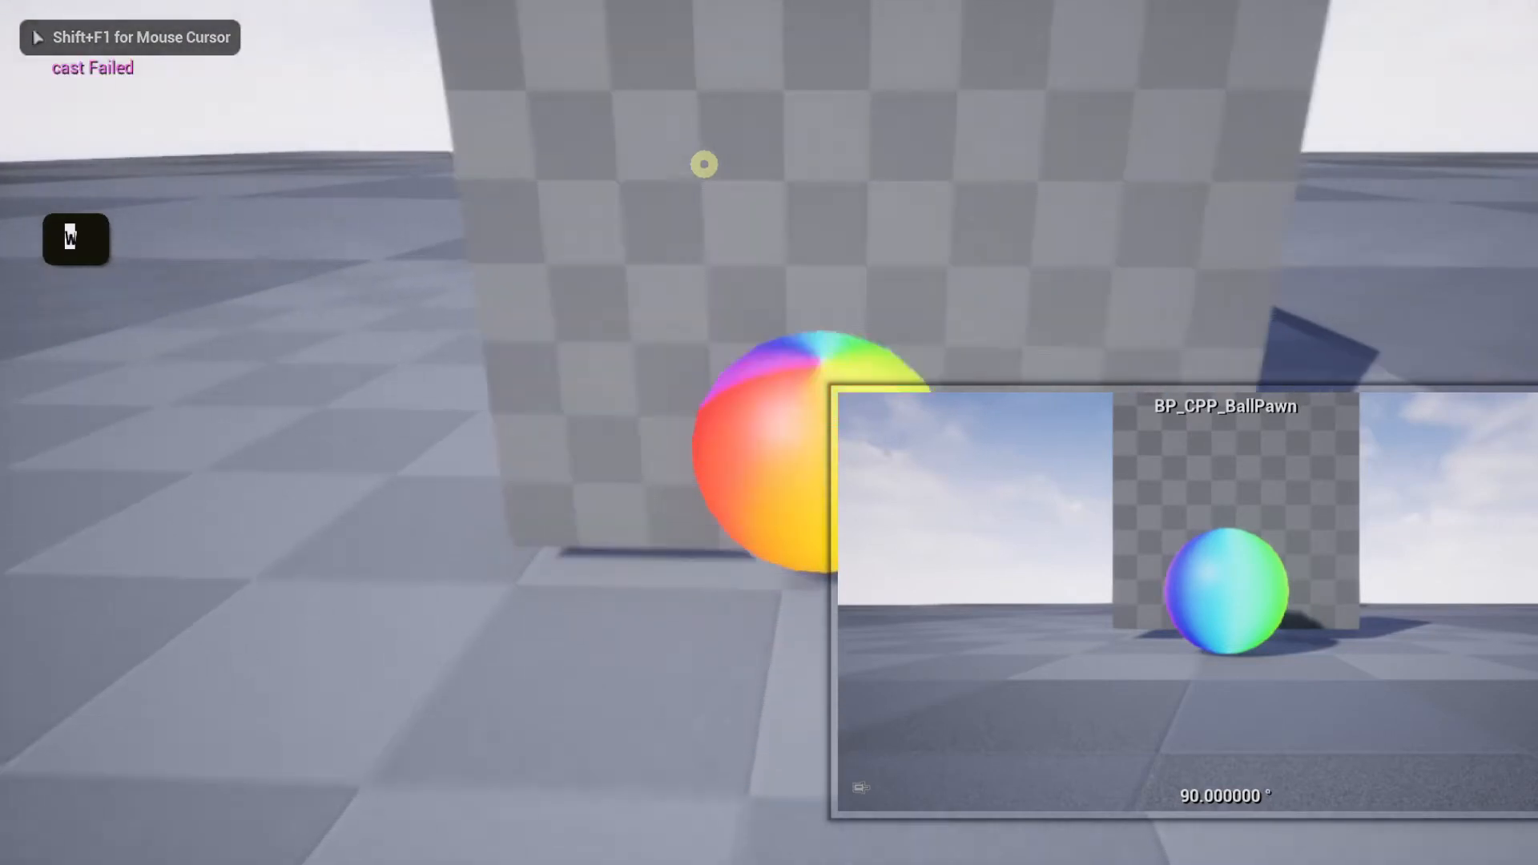
key(s)
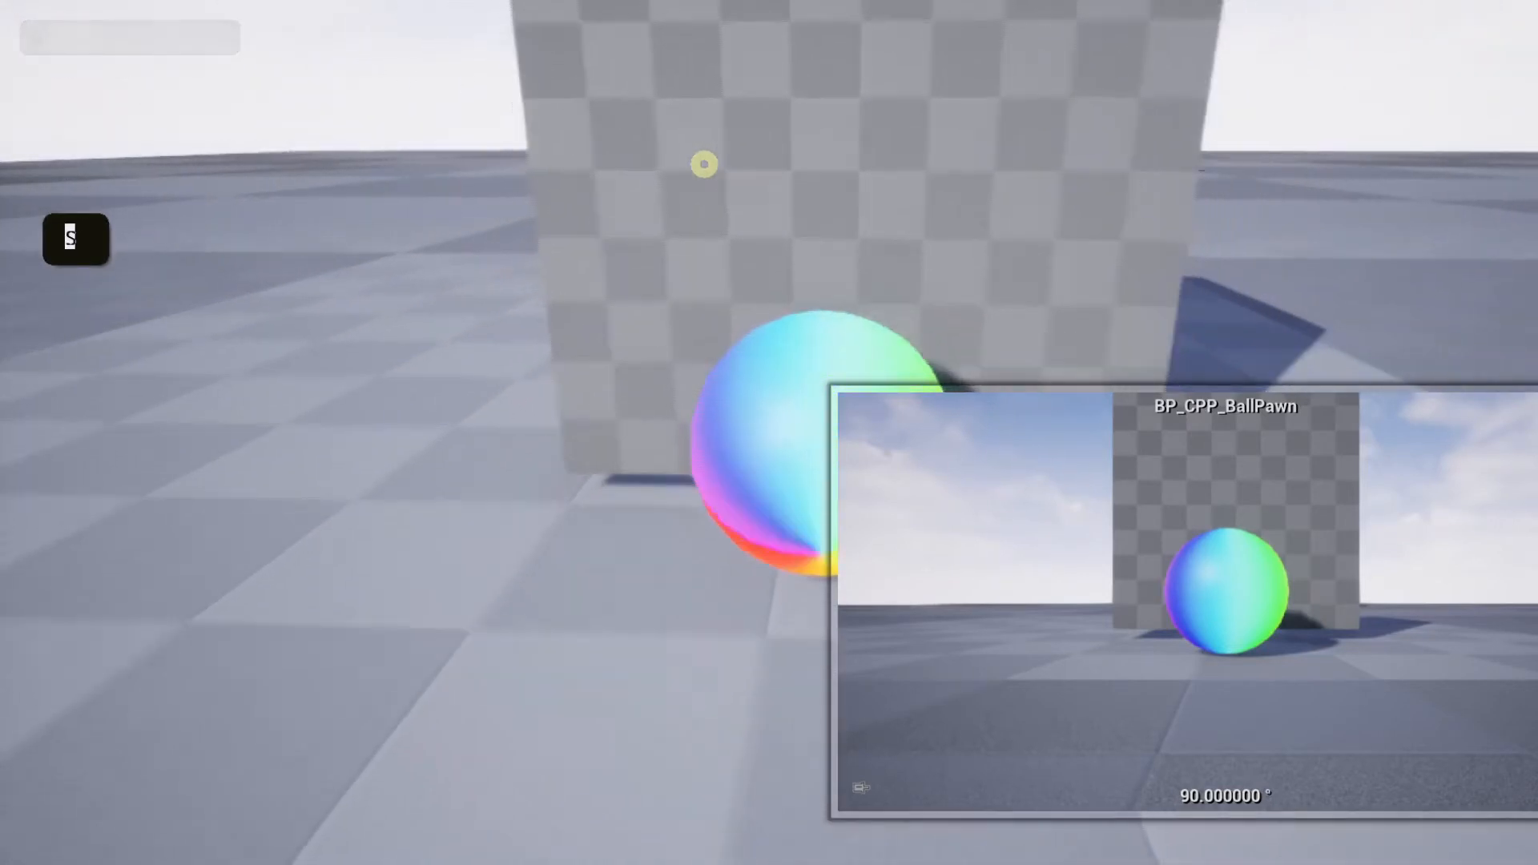
key(Escape)
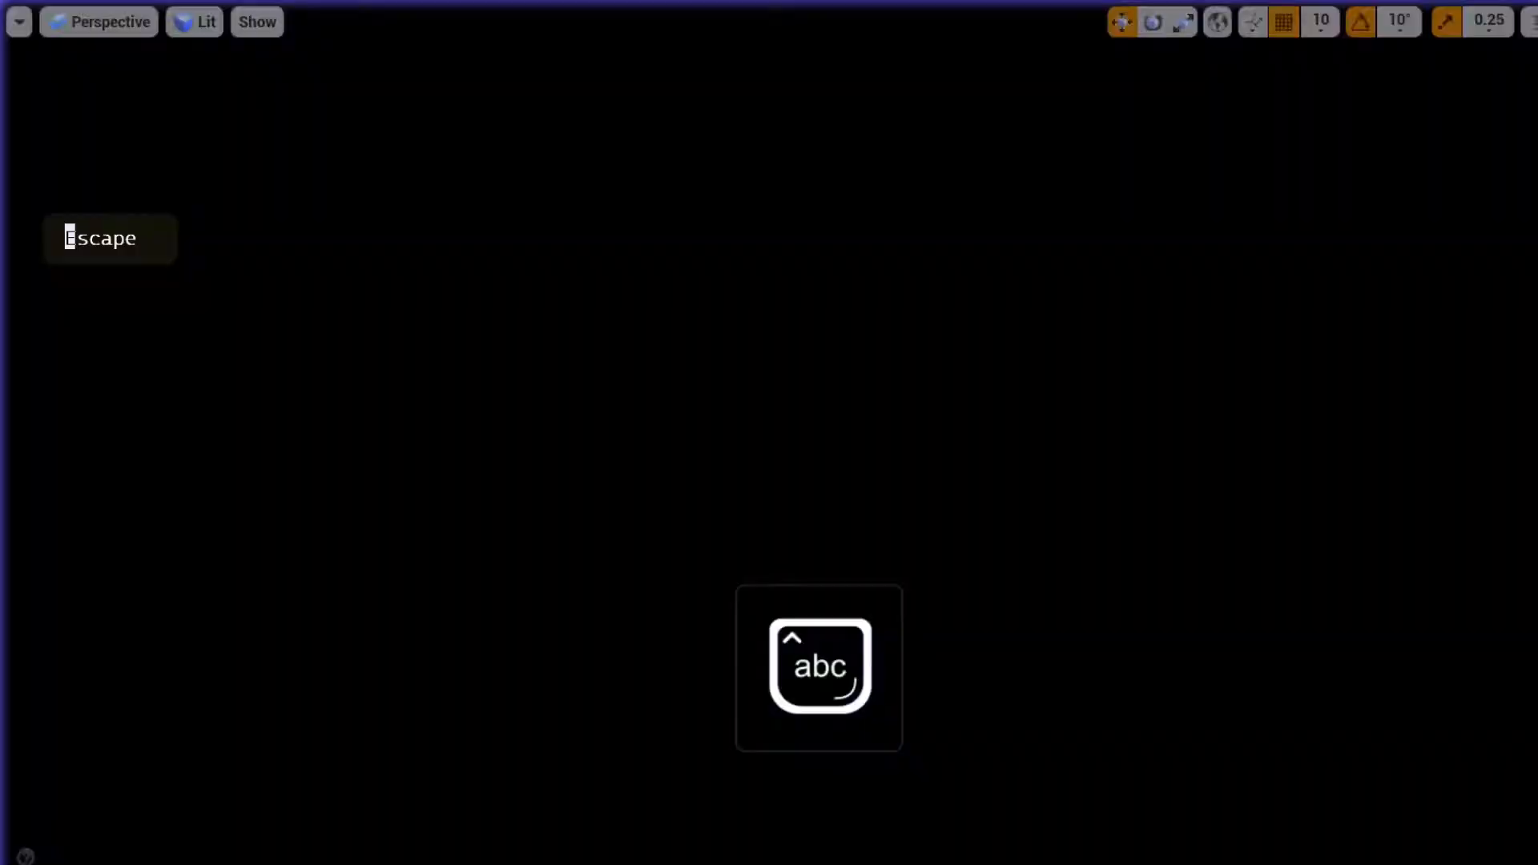
key(F11)
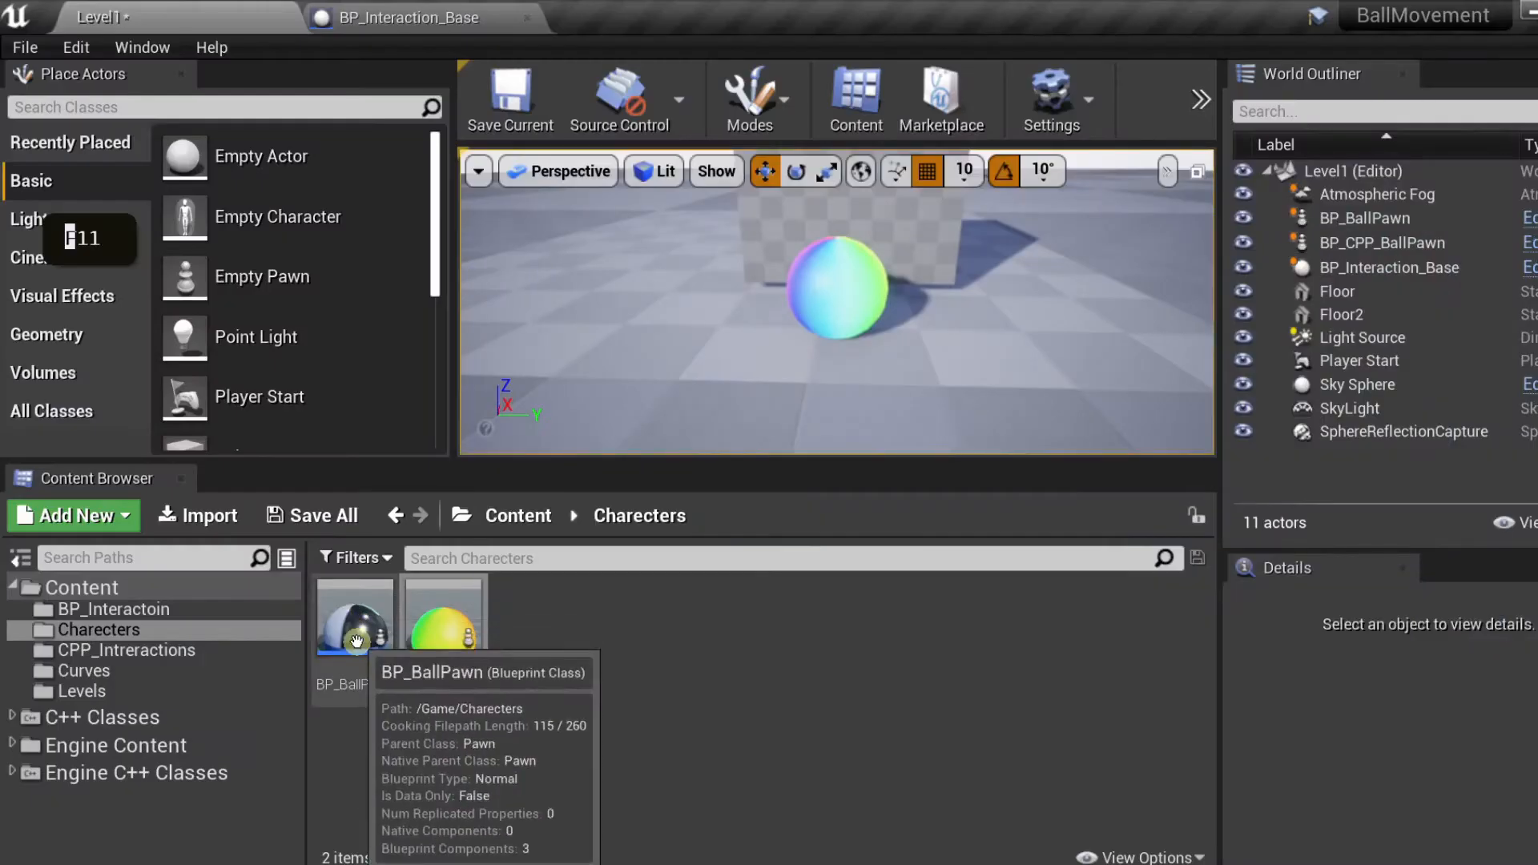
- Create a Blueprint class with Actor as its parent in the Charecters folder and name it BP_GreenBall
click(443, 629)
click(112, 609)
click(98, 630)
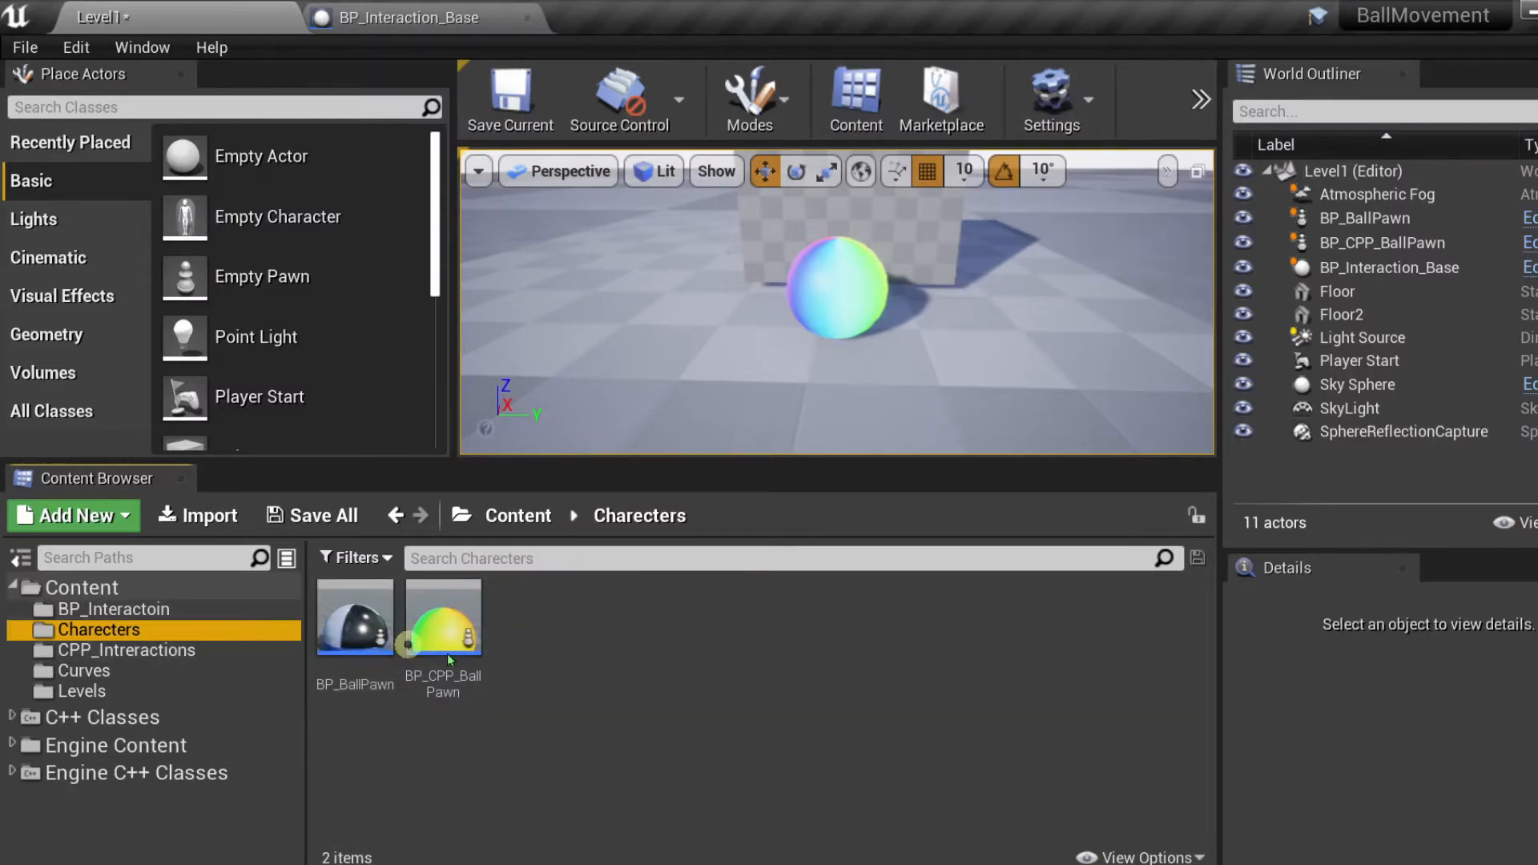
right_click(535, 657)
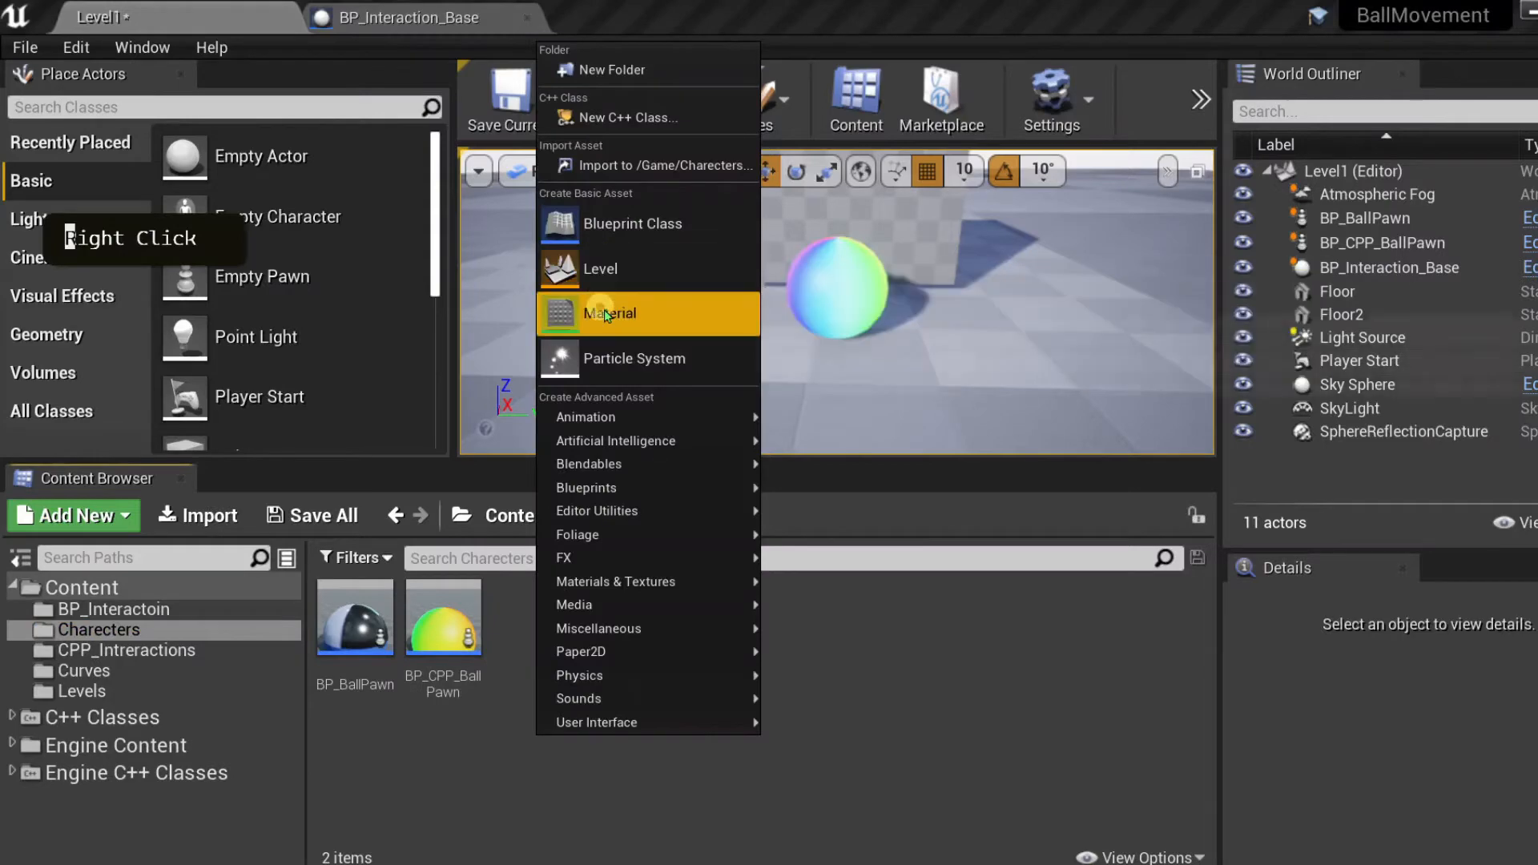
click(624, 224)
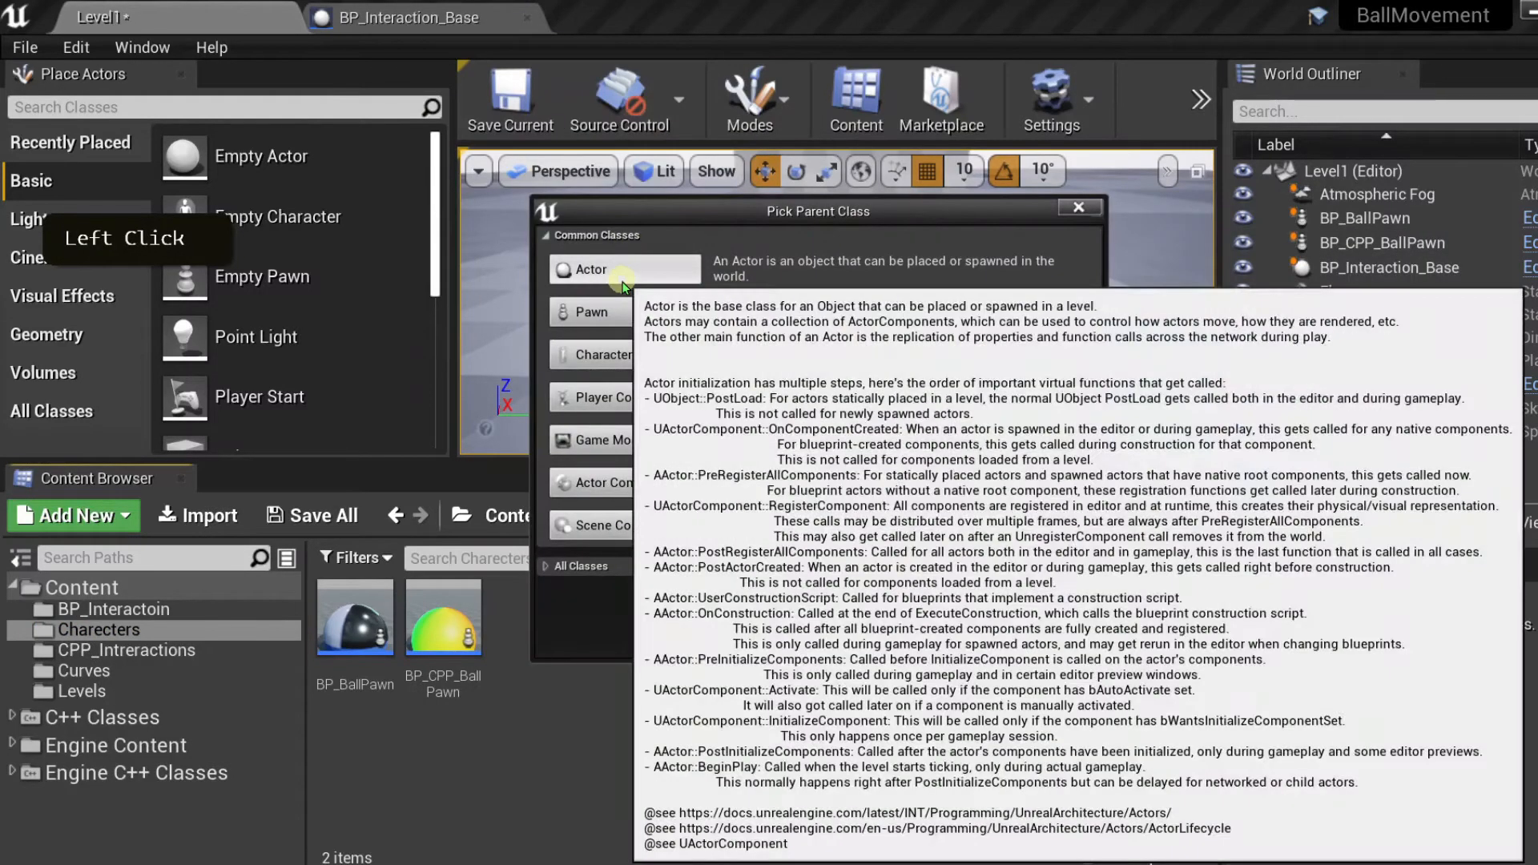
click(601, 269)
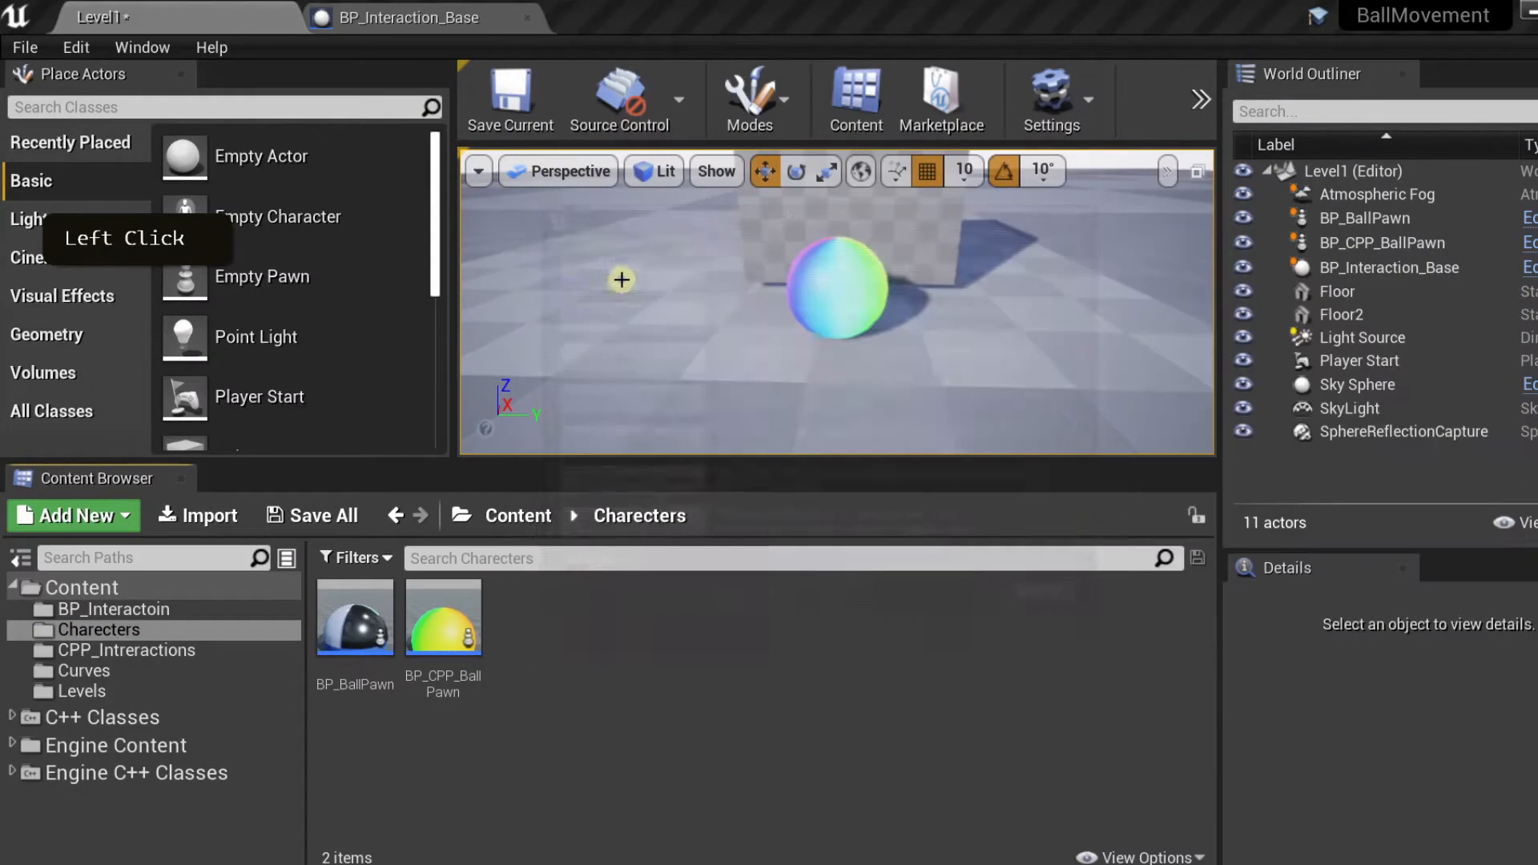
text(B)
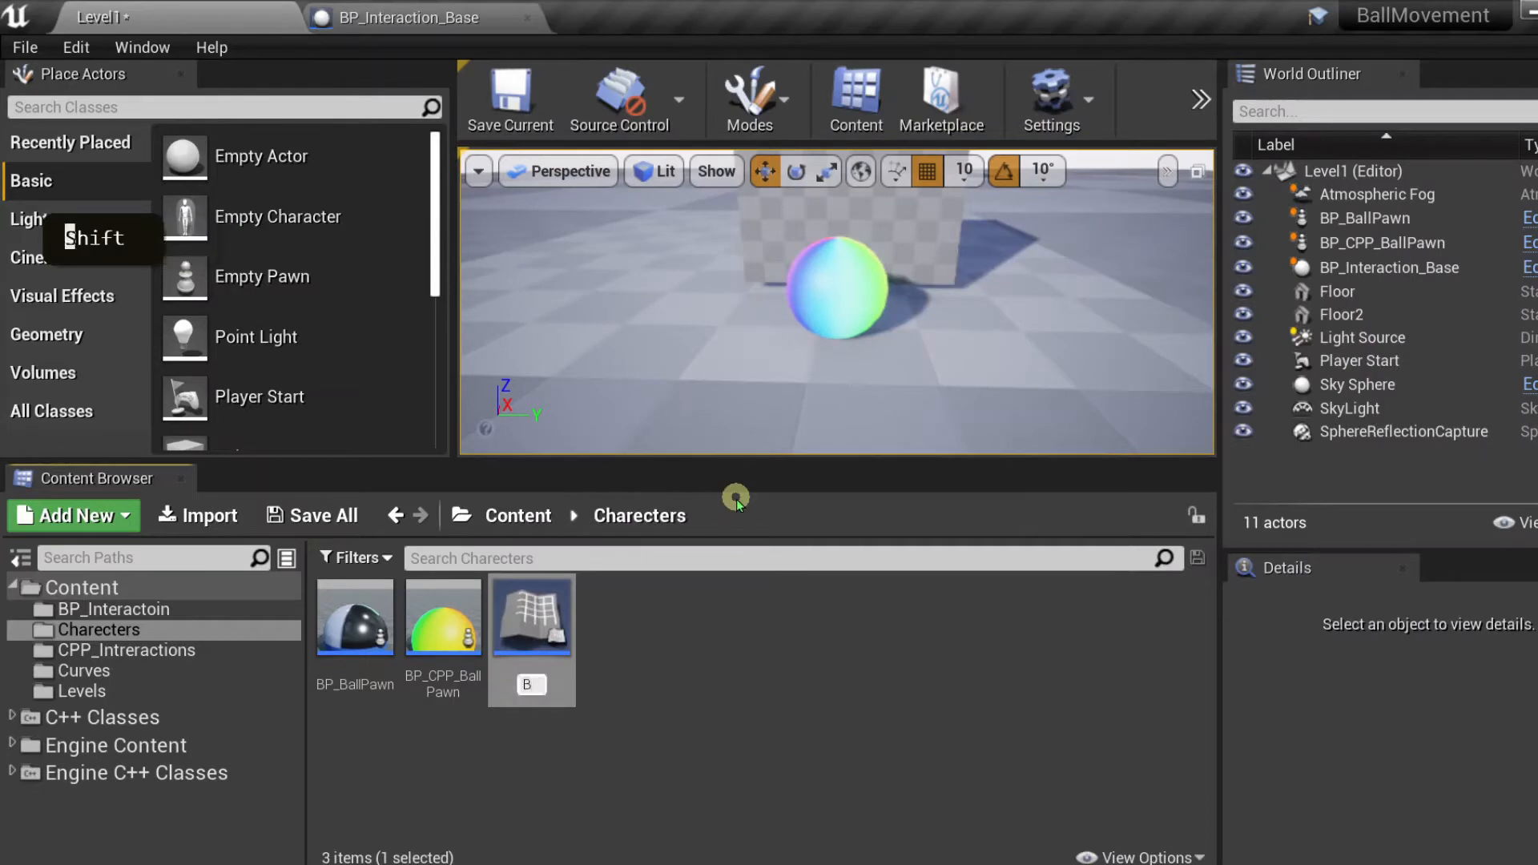
text(P_Gre)
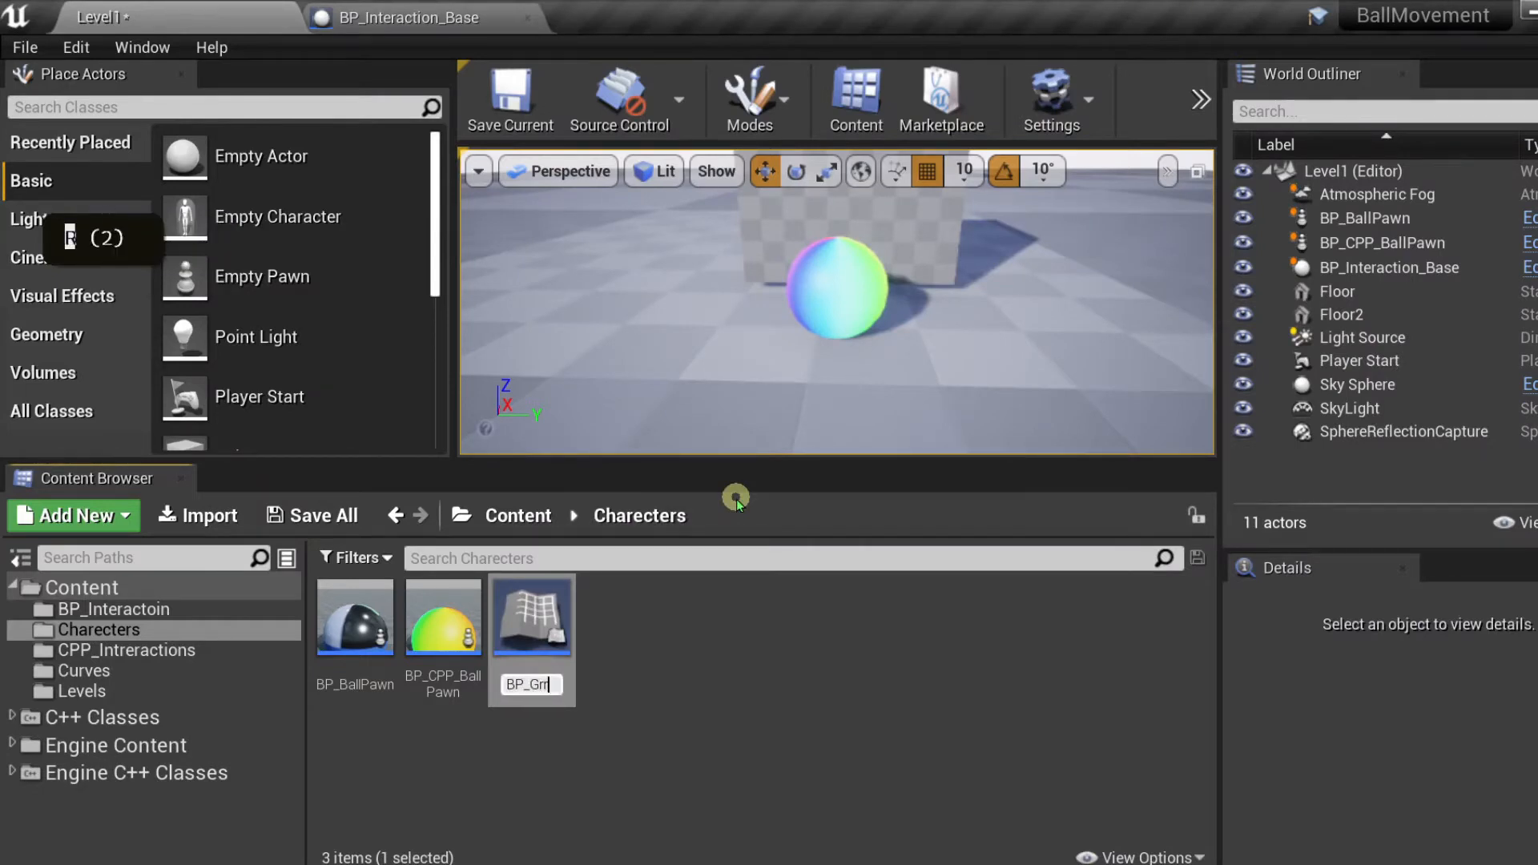
text(nn)
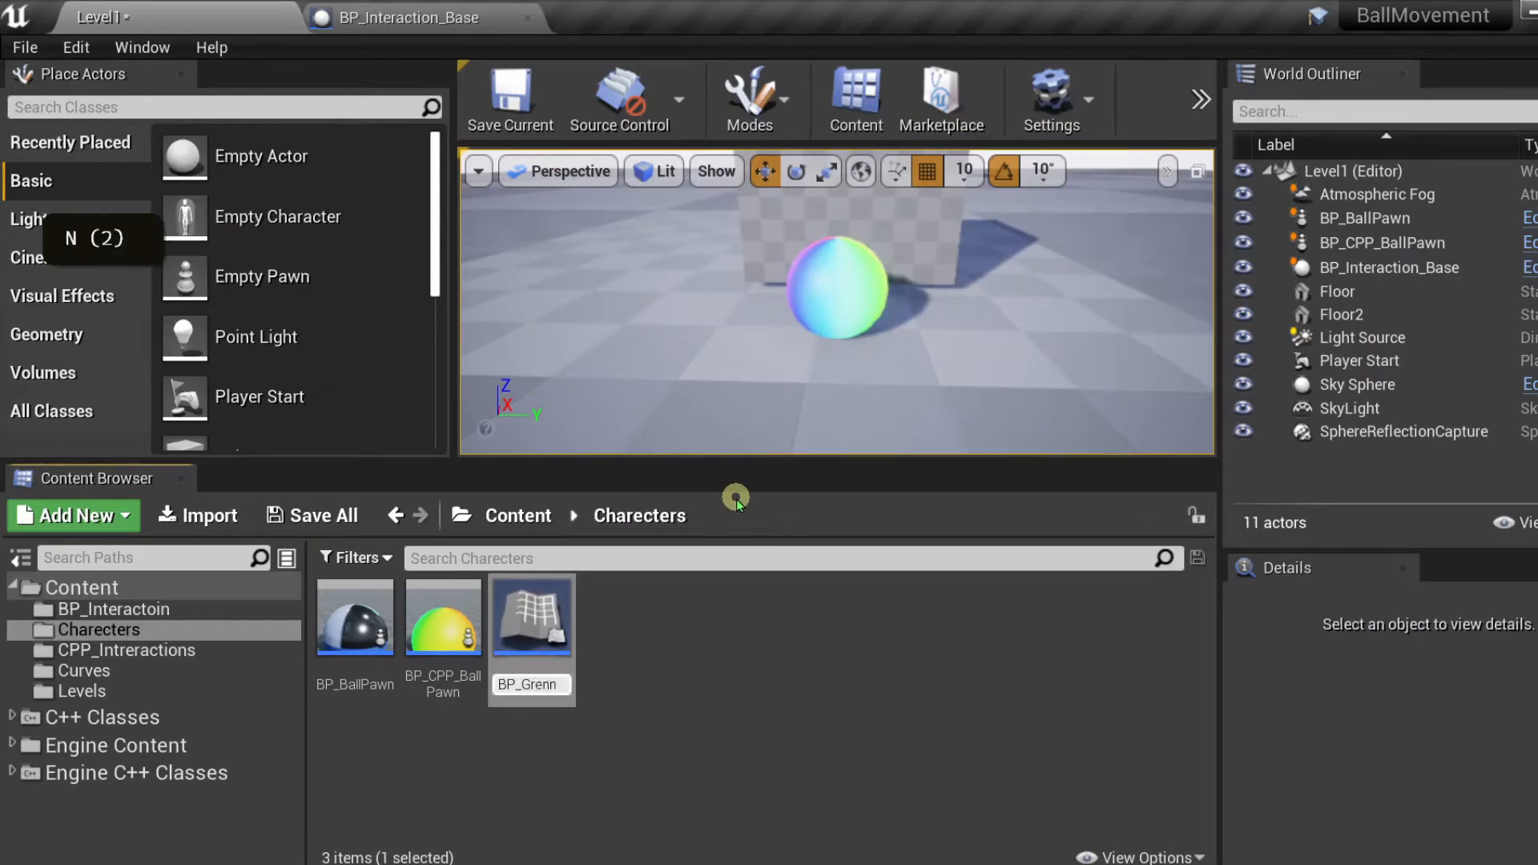
key(BackSpace)
key(BackSpace)
text(enBall)
key(Return)
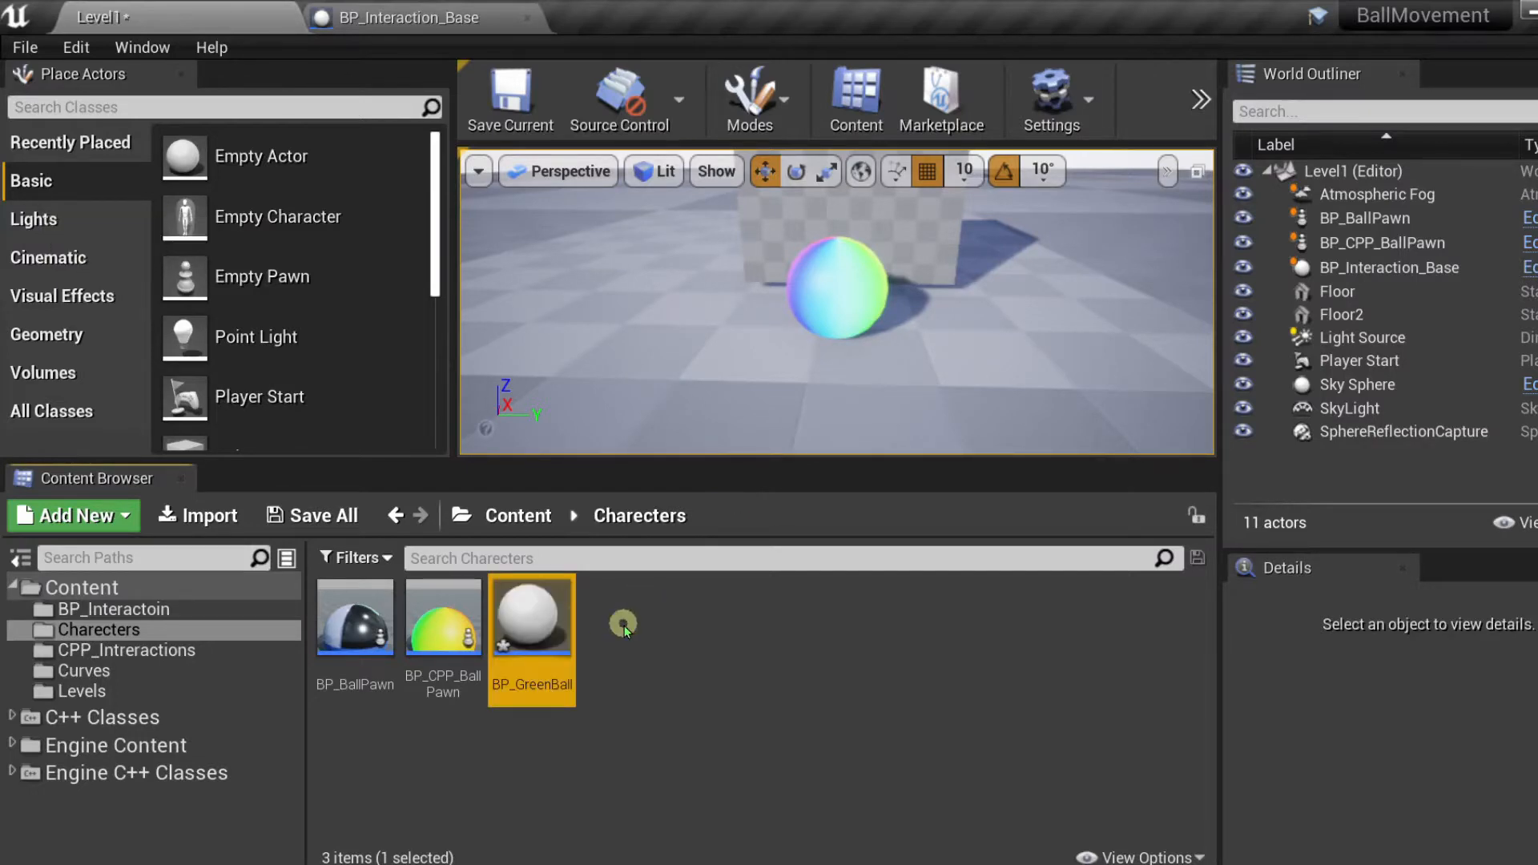
- Open the BP_GreenBall Blueprint for editing and return to the Level1 editor
double_click(531, 627)
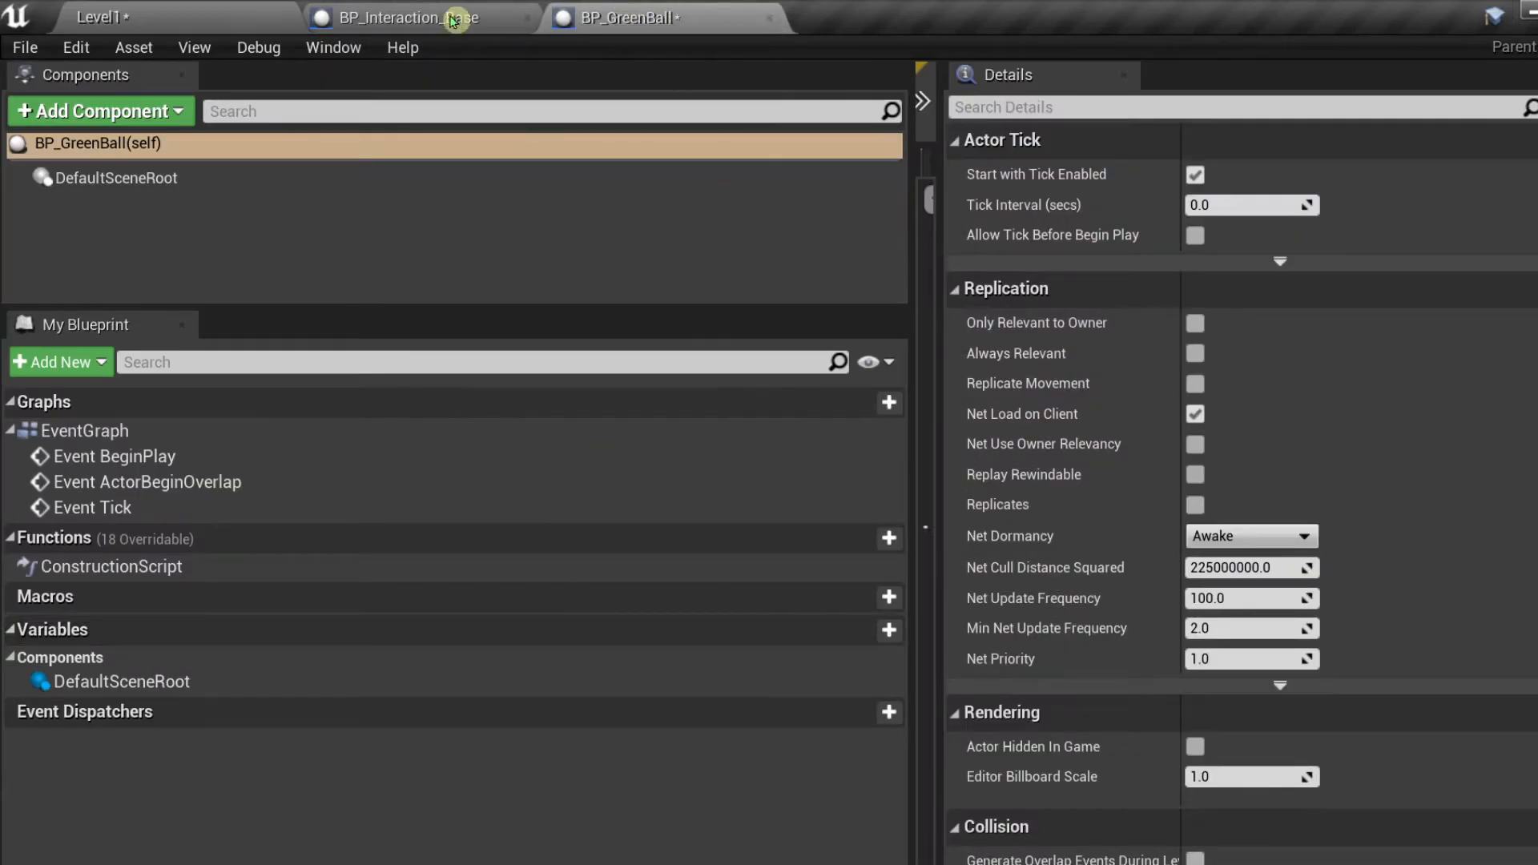
click(453, 21)
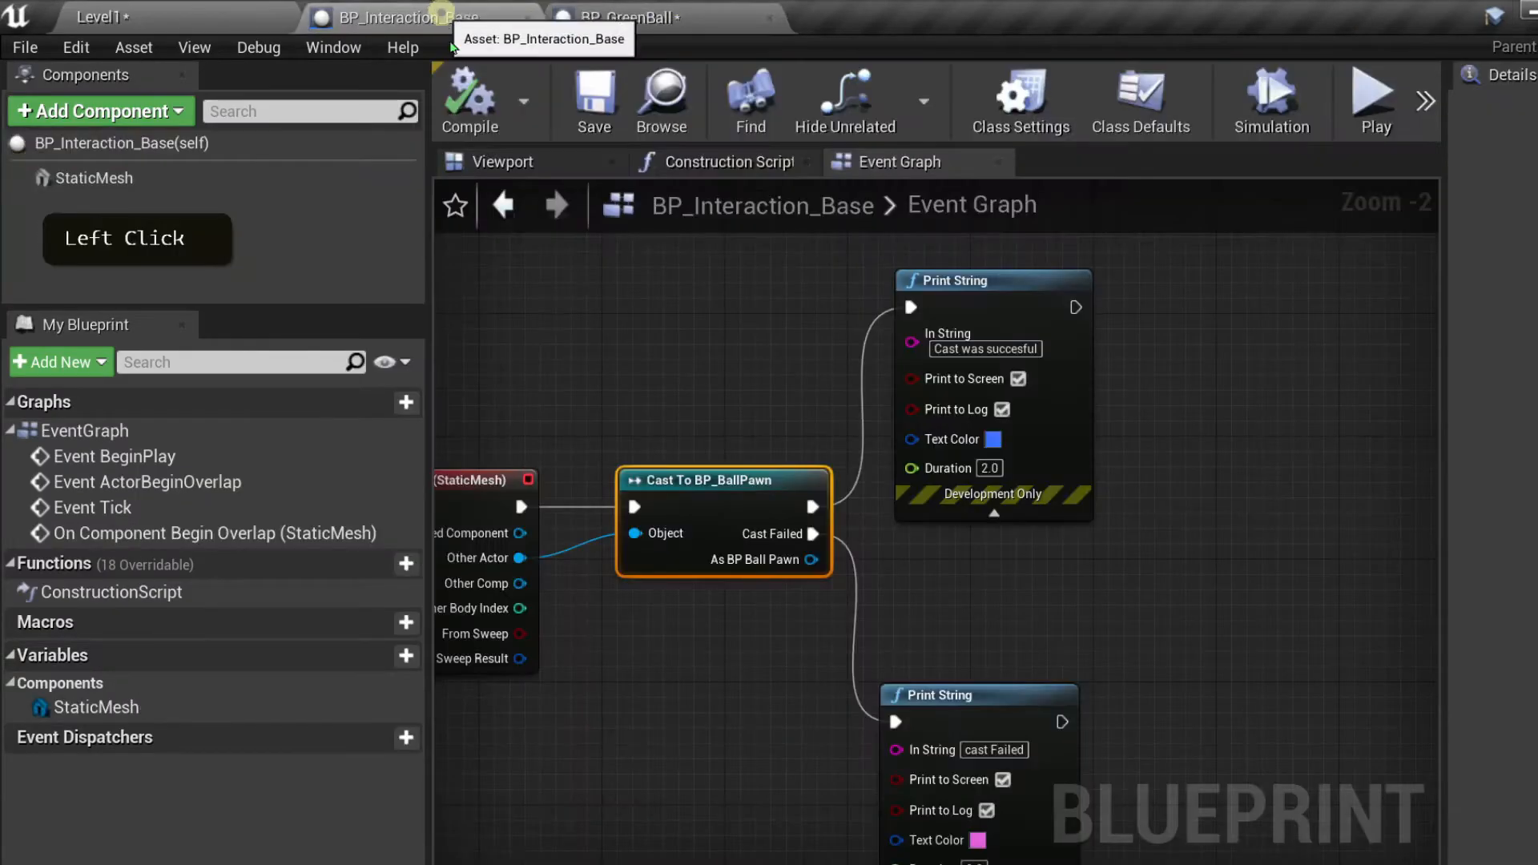
click(193, 13)
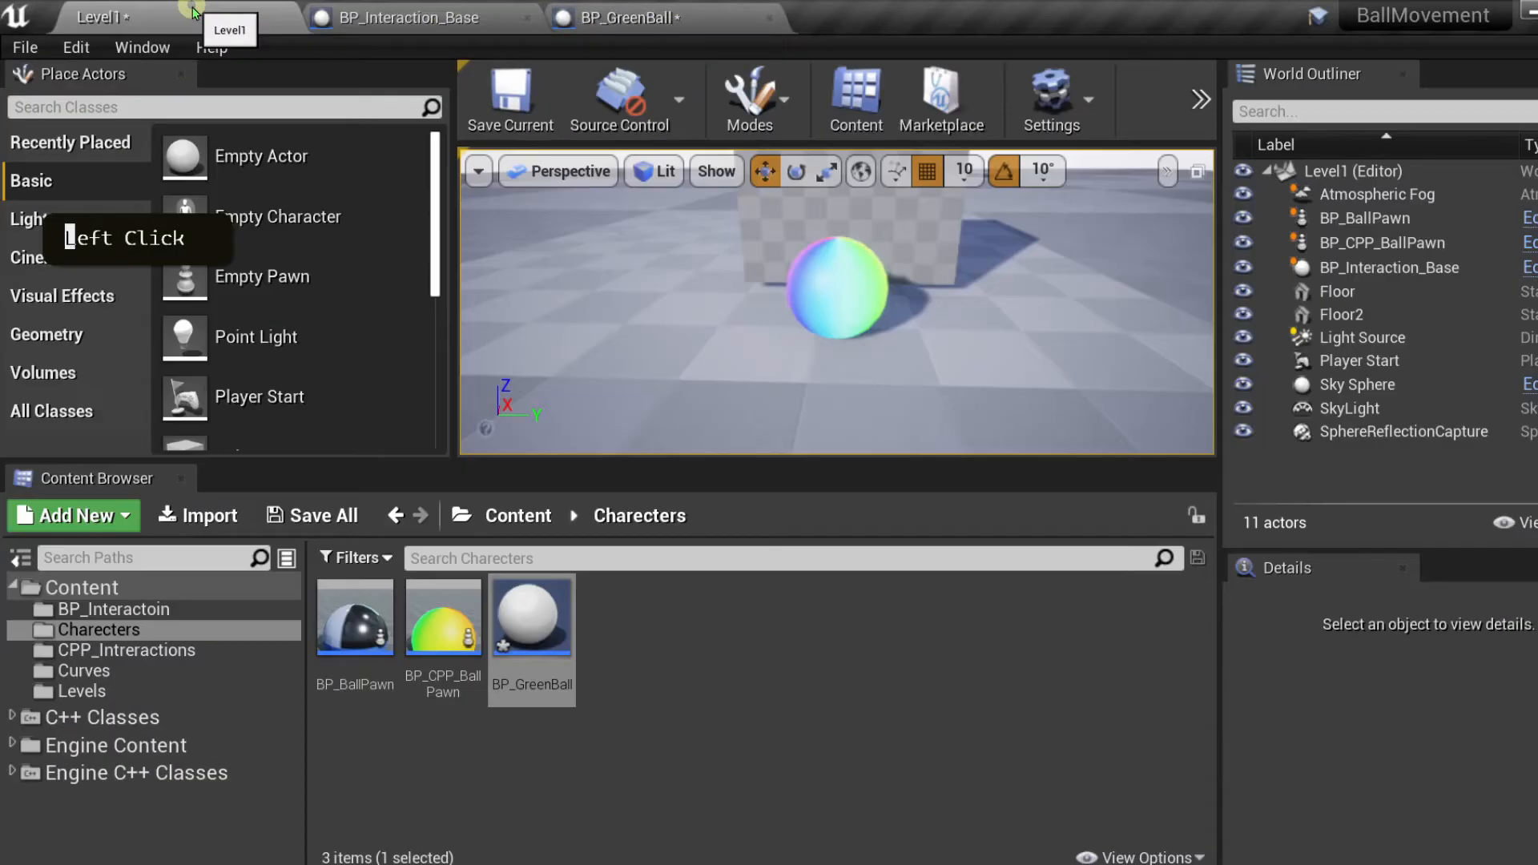
- Delete the BP_CPP_BallPawn ball from Level1 and select the interaction cube
click(843, 287)
key(Delete)
click(825, 250)
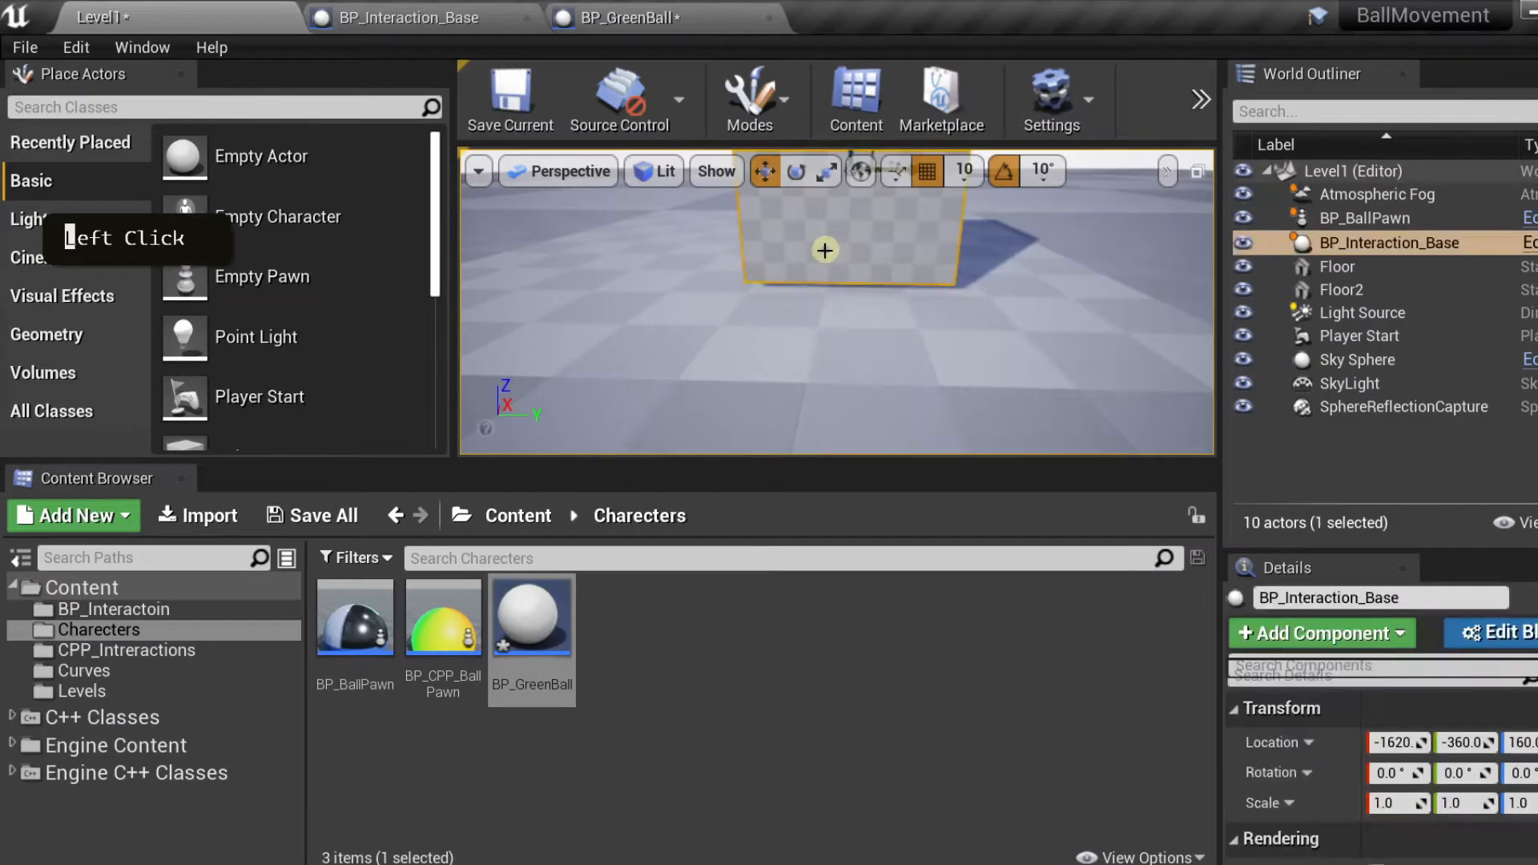
scroll(825, 250, down, 3)
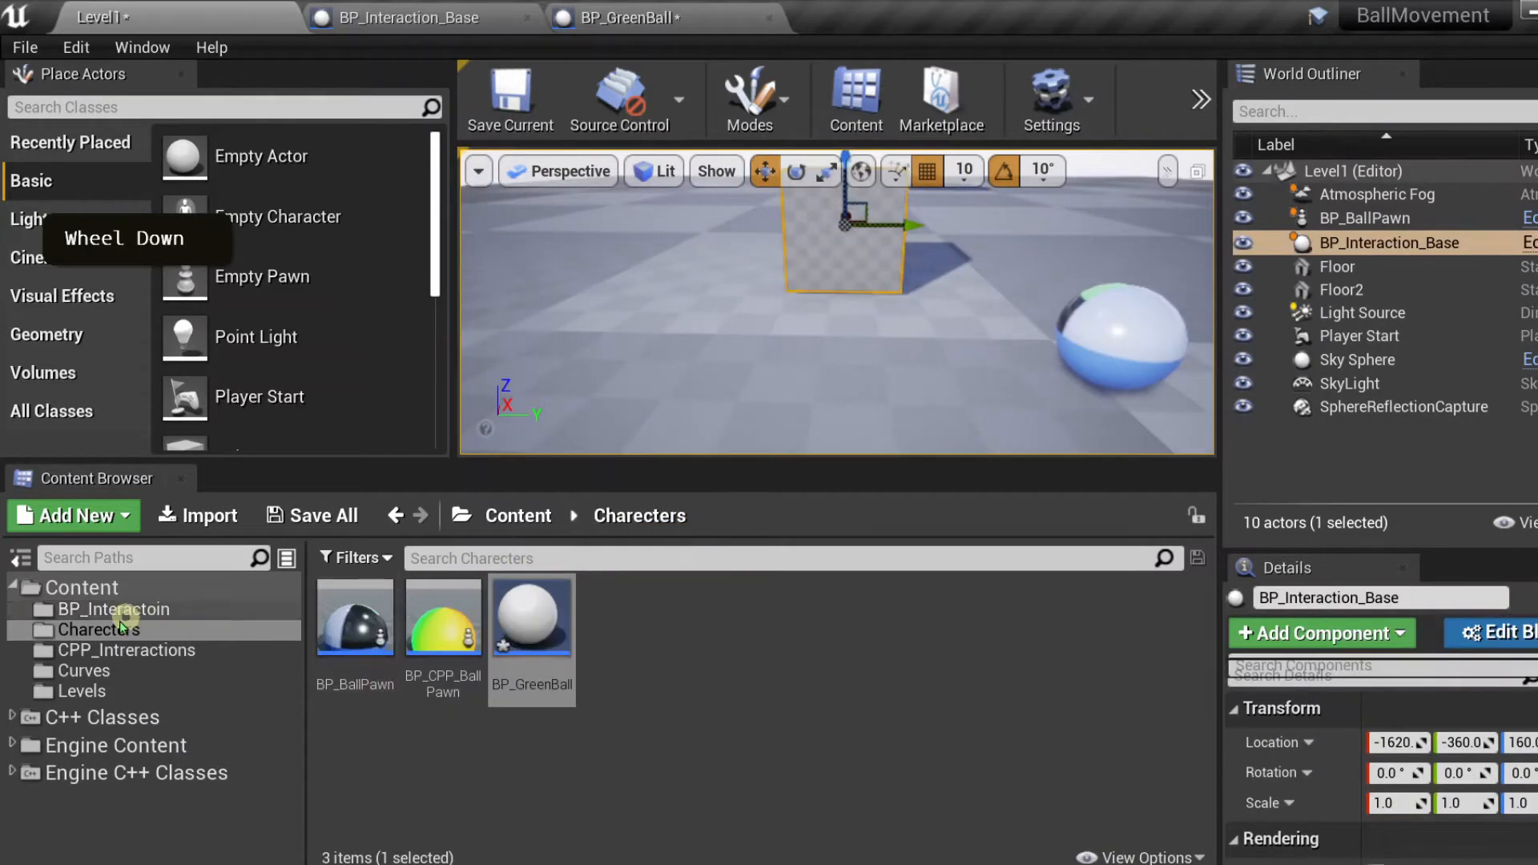
- Open BP_Interaction_Base from the BP_Interactoin folder and delete the Cast To BP_BallPawn node from its Event Graph
click(94, 608)
click(334, 629)
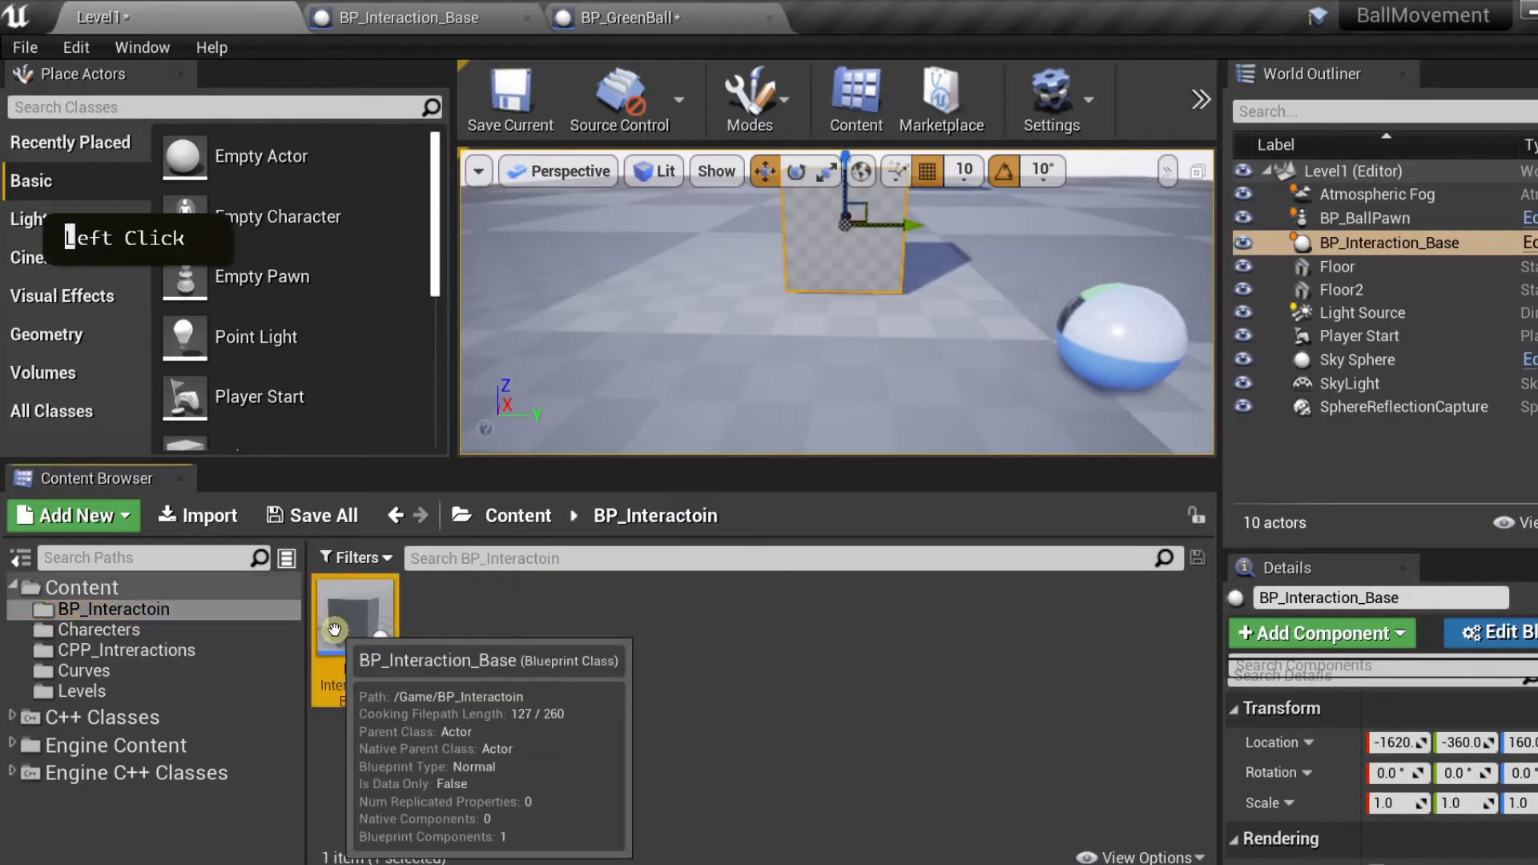
double_click(334, 629)
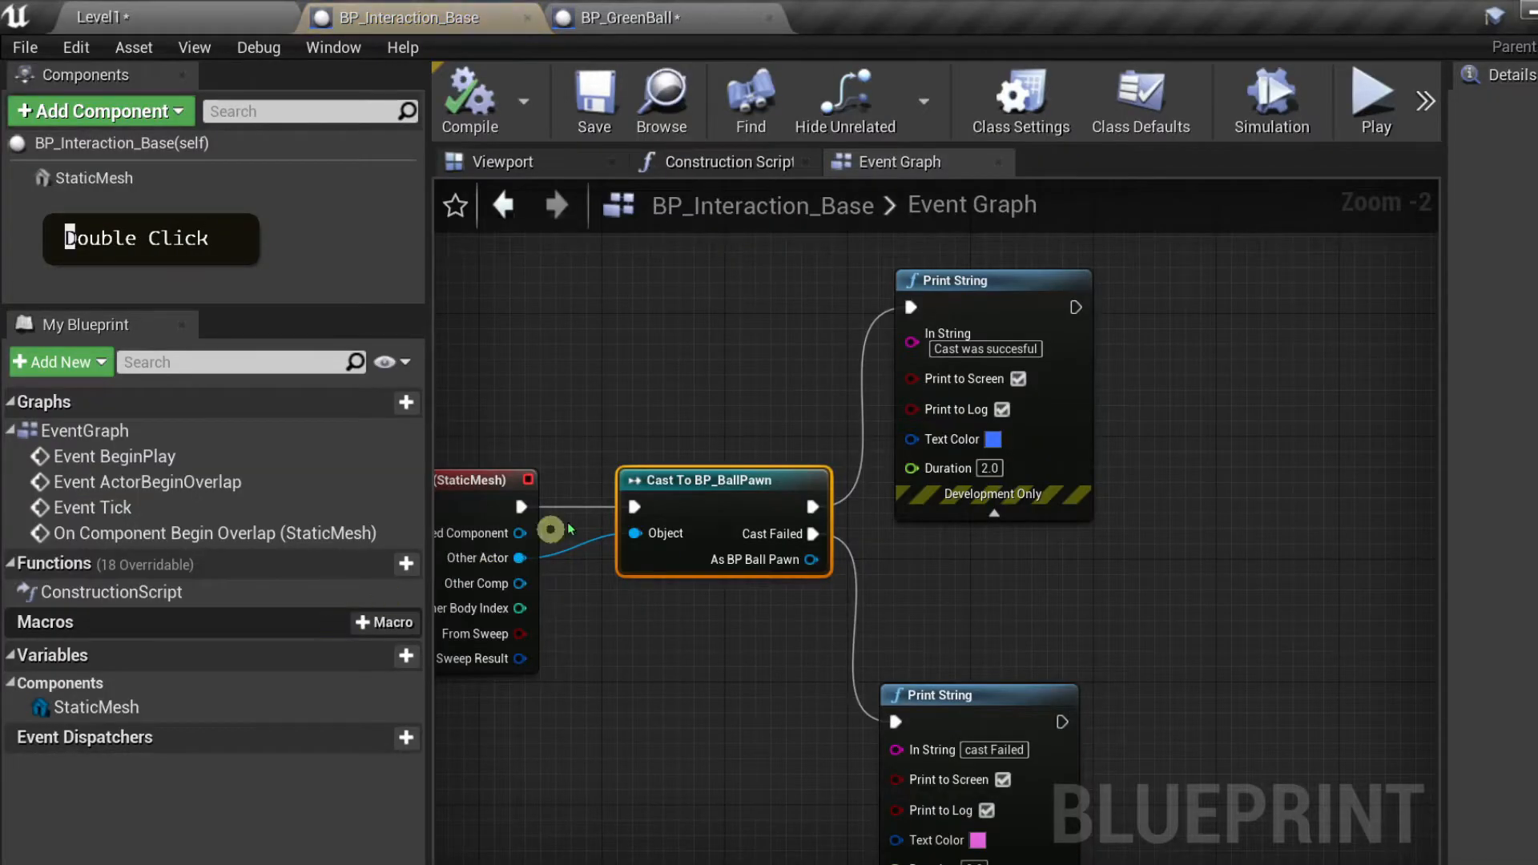
drag(611, 393, 827, 612)
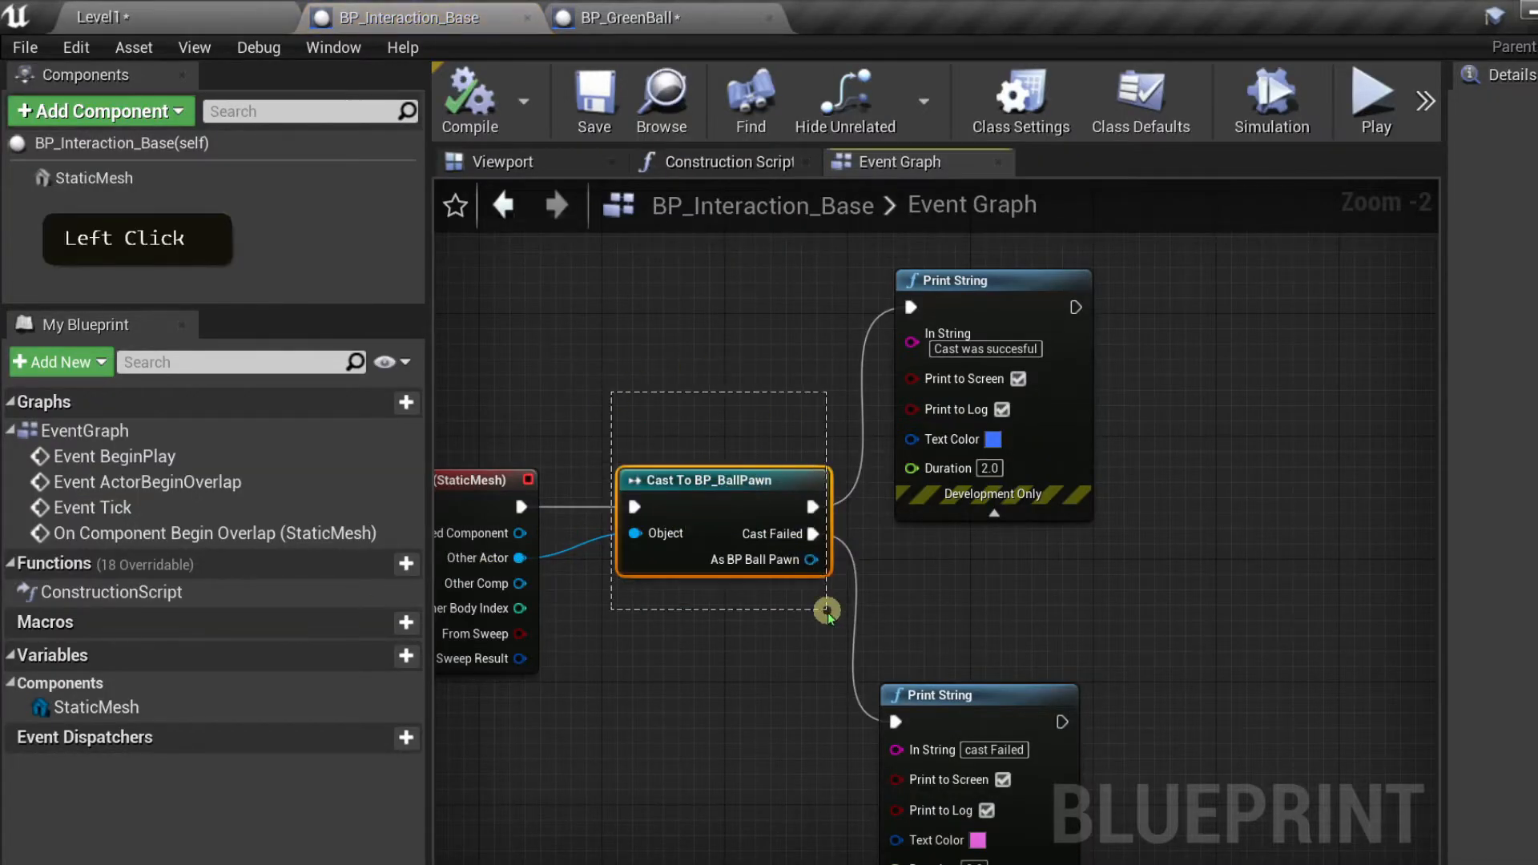
key(Delete)
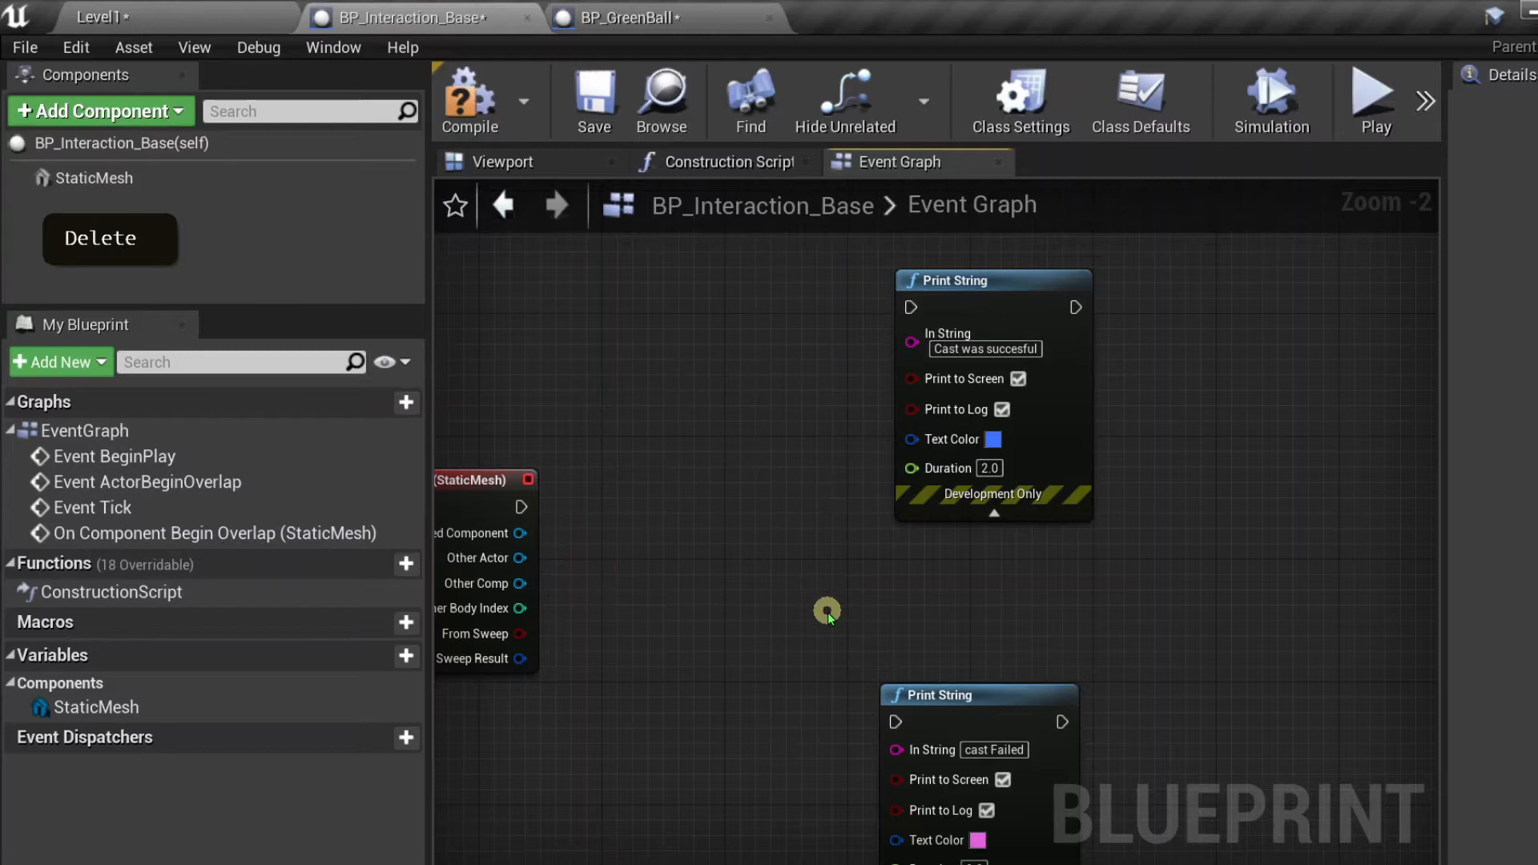
- Add a Cast To BP_GreenBall node beside the StaticMesh overlap event in the Event Graph
right_click(618, 527)
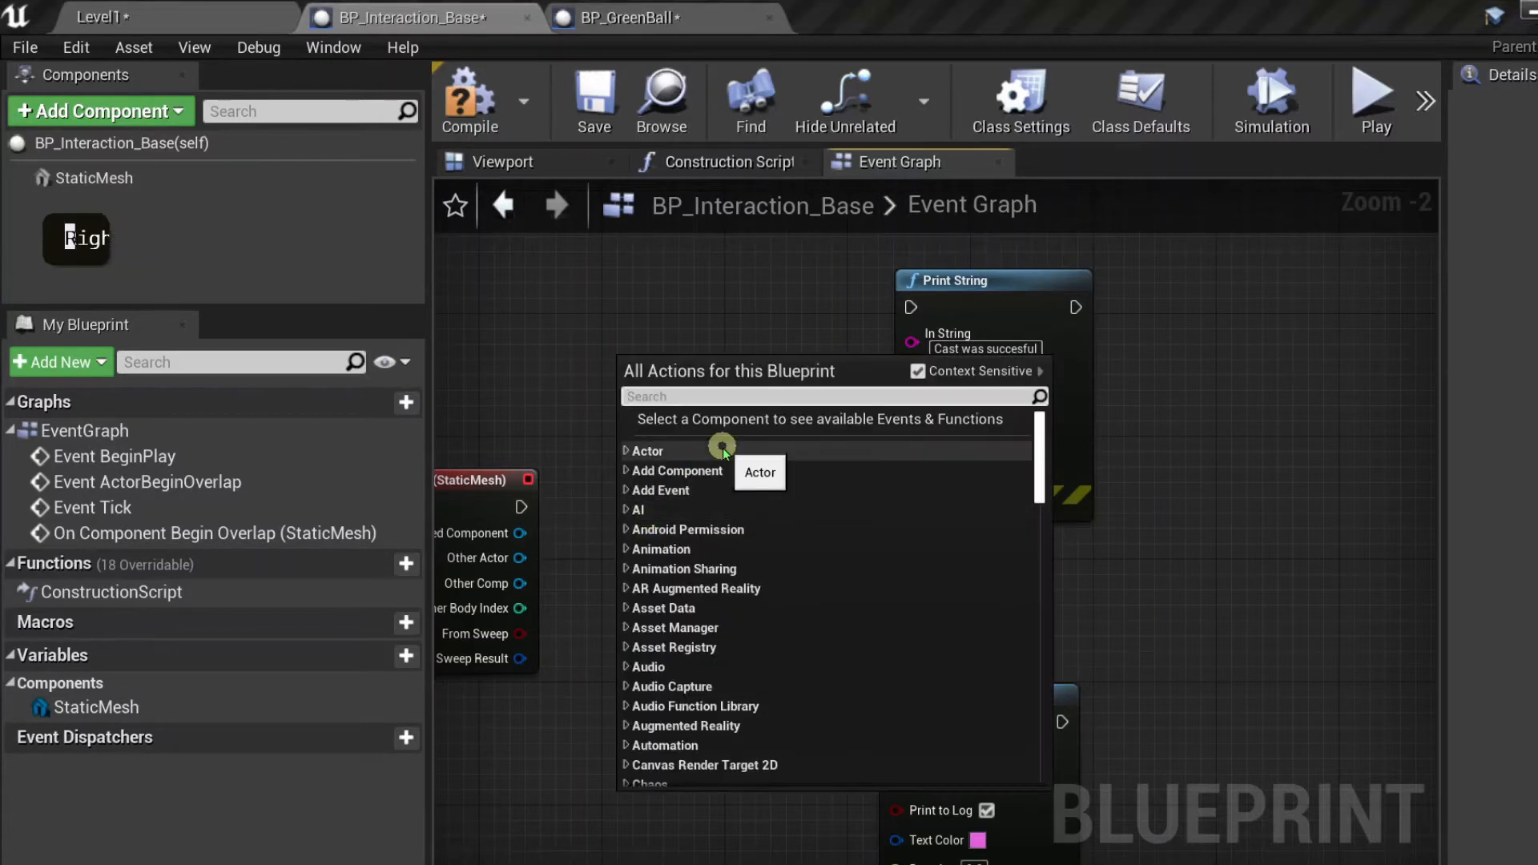
text(cast to)
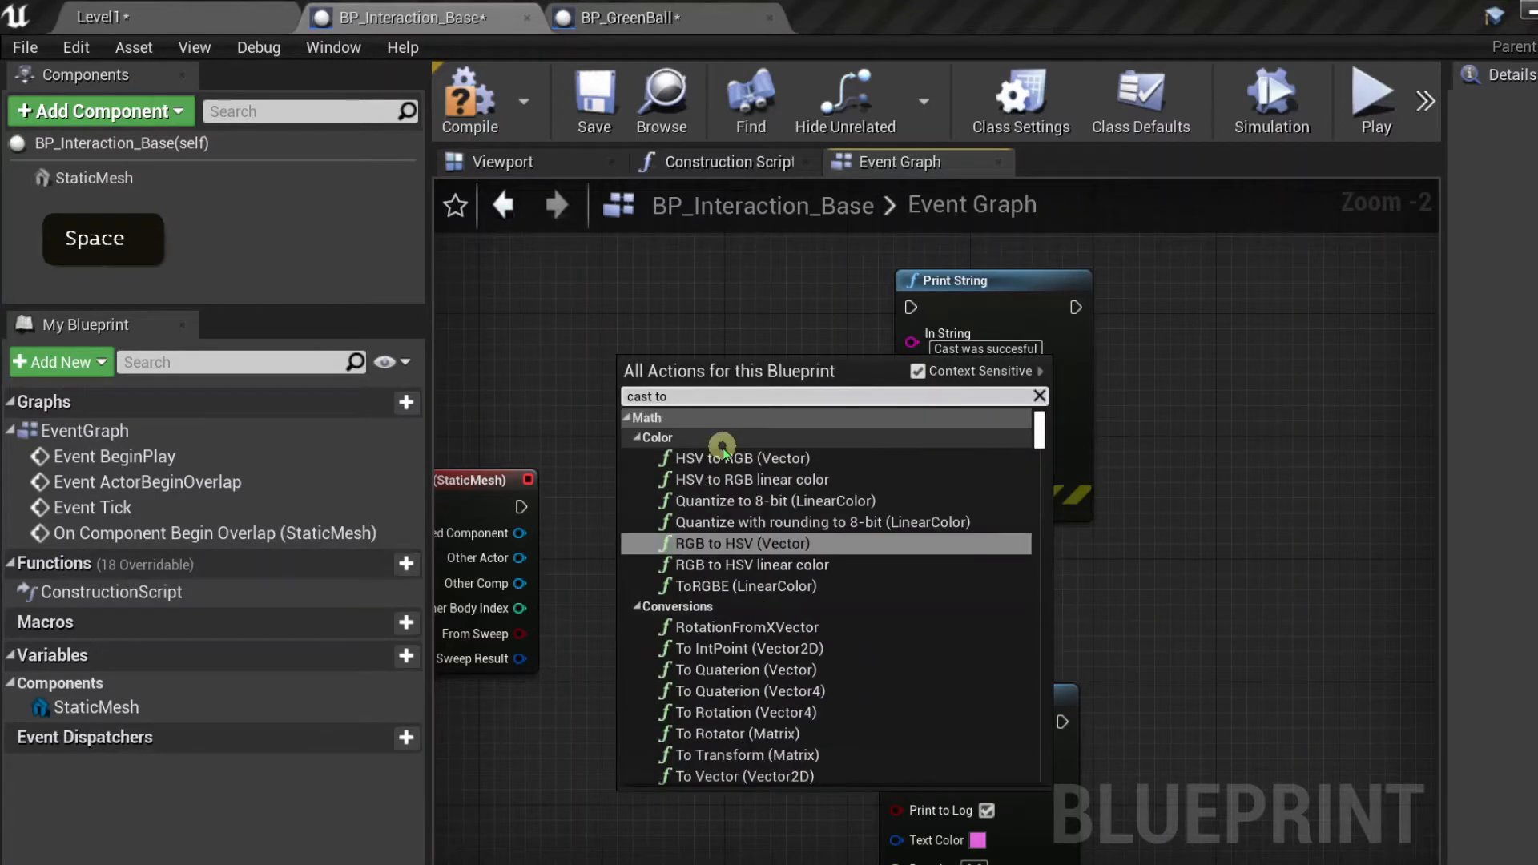
text( BP)
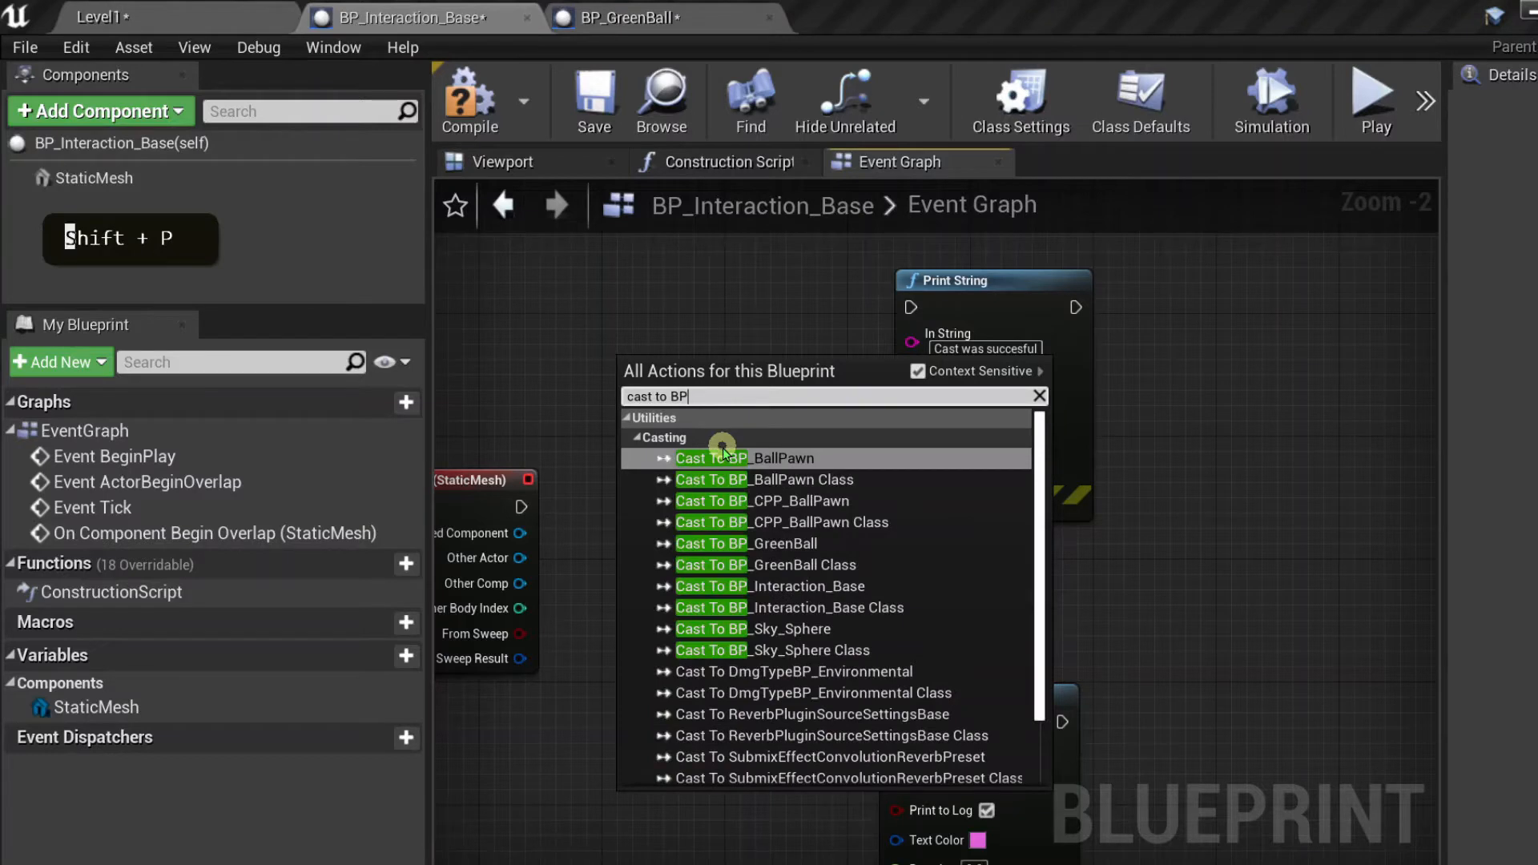
text(_Gr)
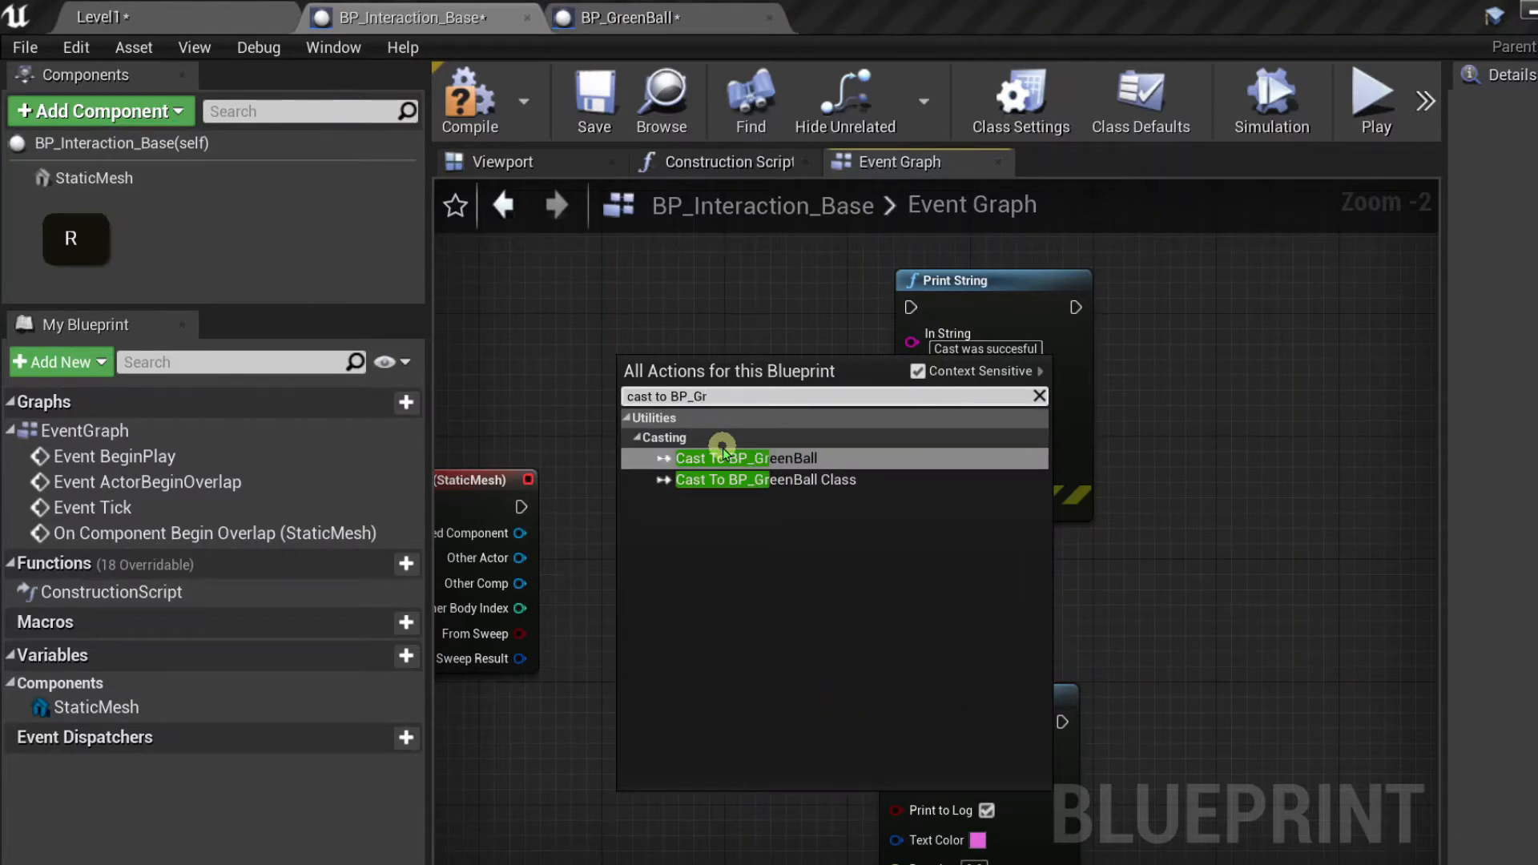
click(775, 461)
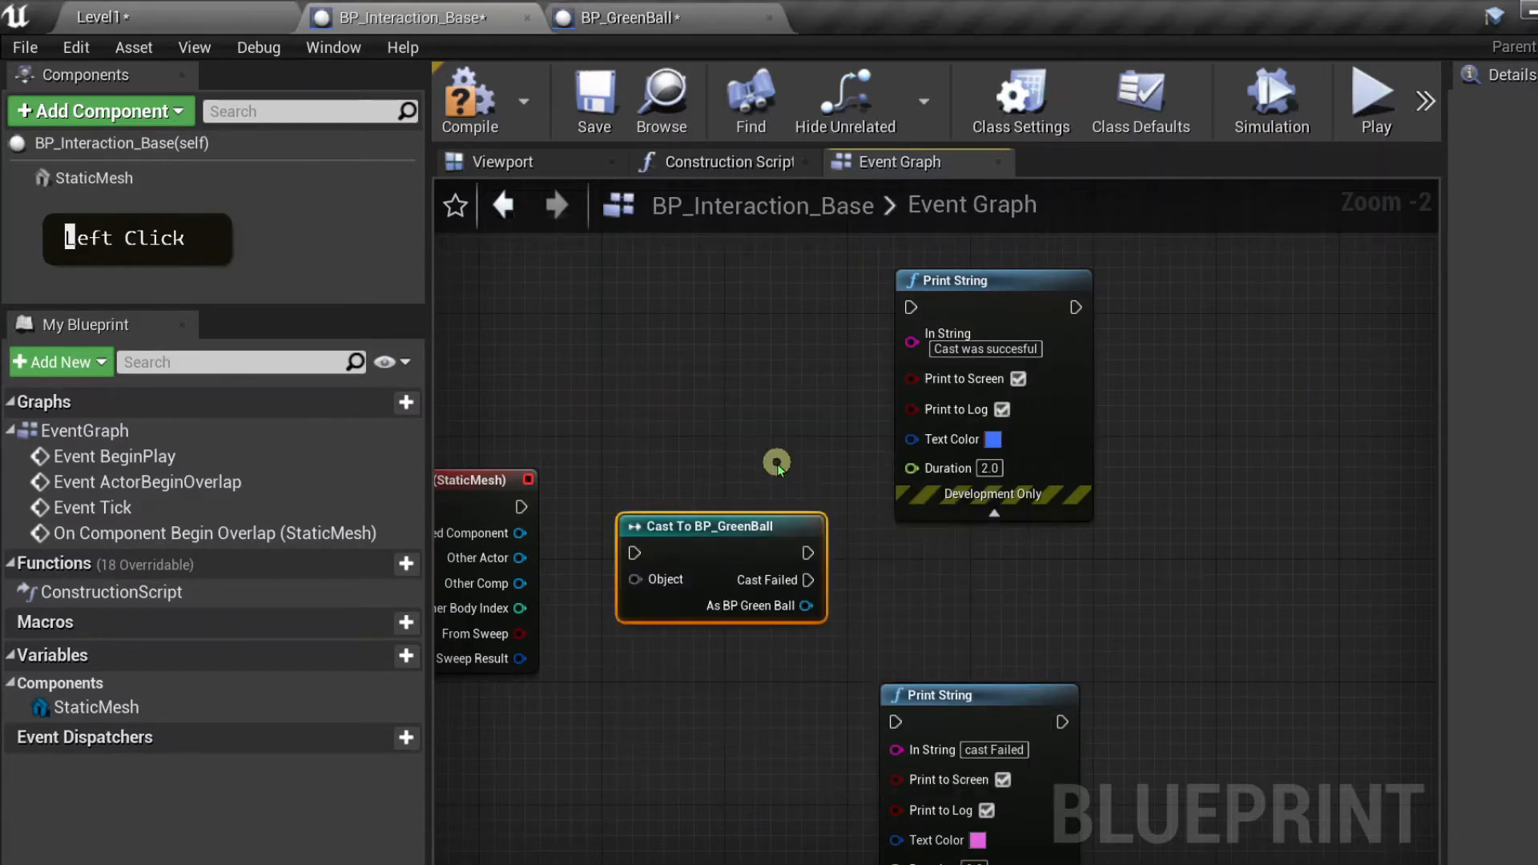
- Wire the overlap event's execution and Other Actor outputs into Cast To BP_GreenBall, and its success output to the "Cast was succesful" Print String
drag(521, 507, 650, 558)
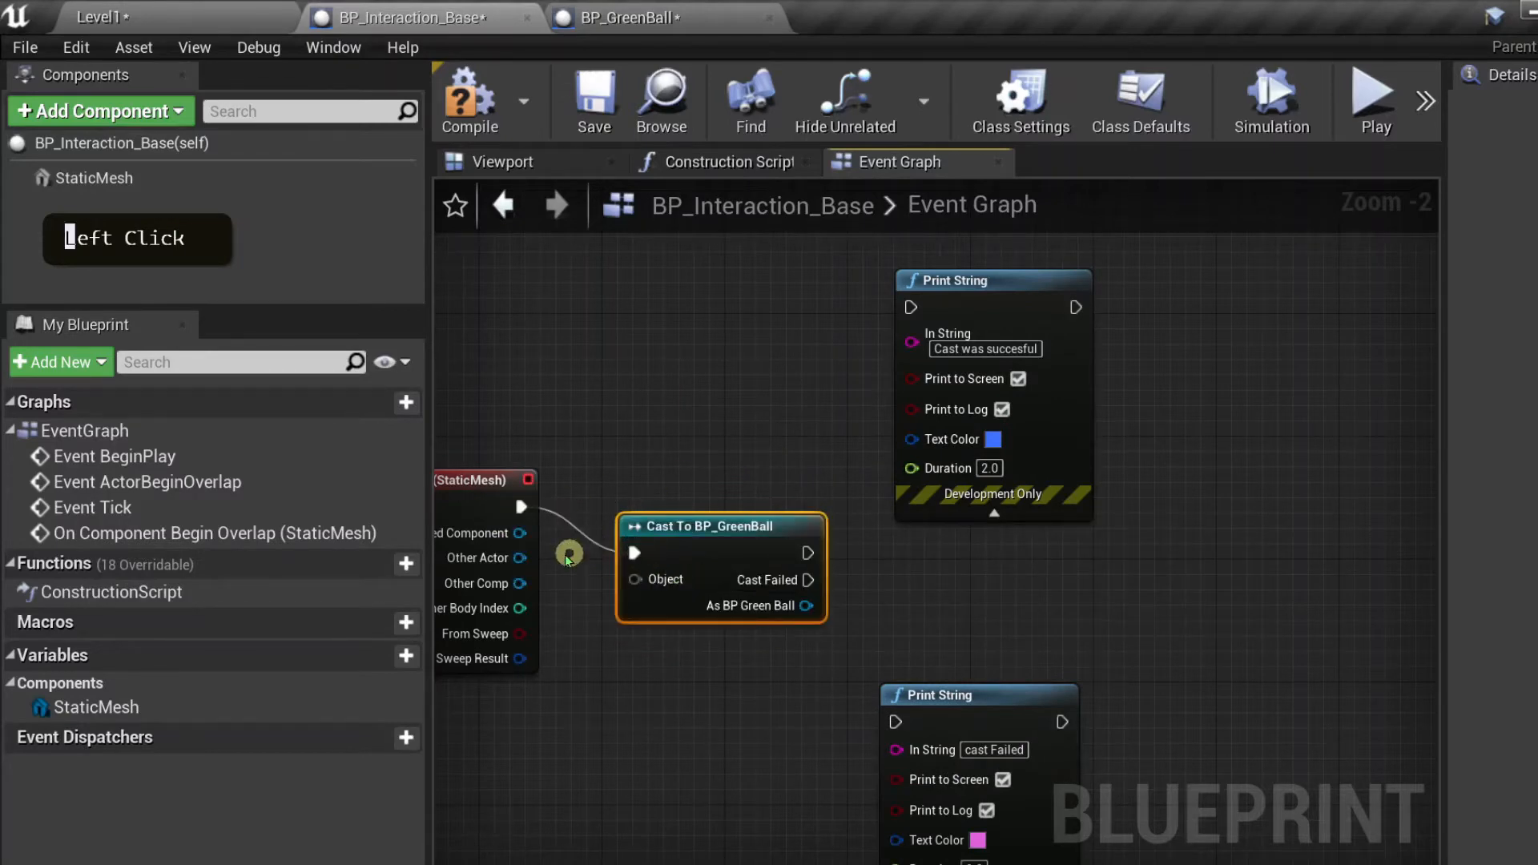
drag(517, 556, 667, 581)
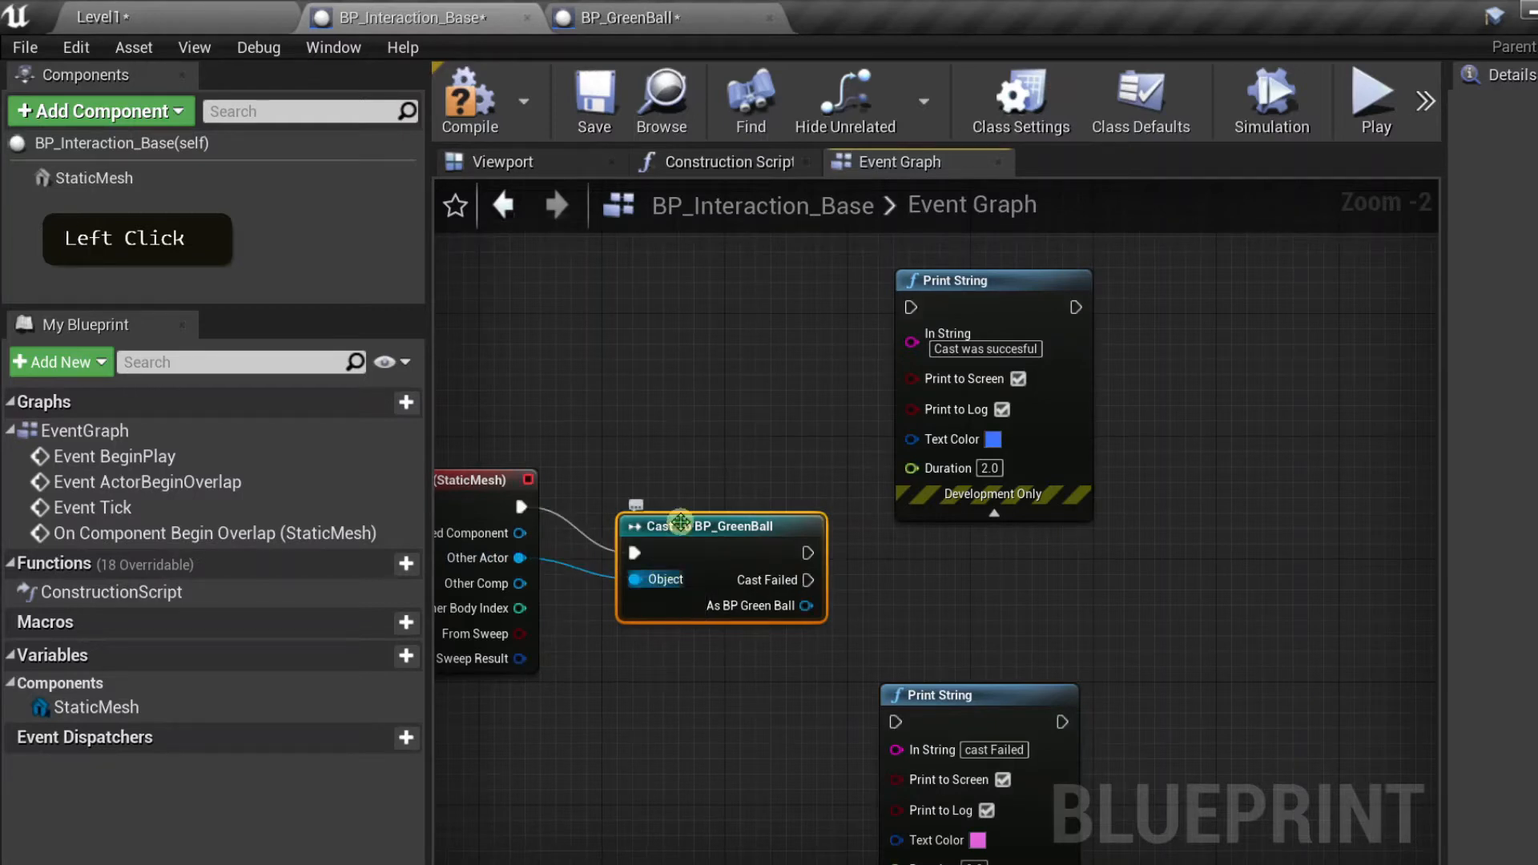
drag(681, 522, 650, 492)
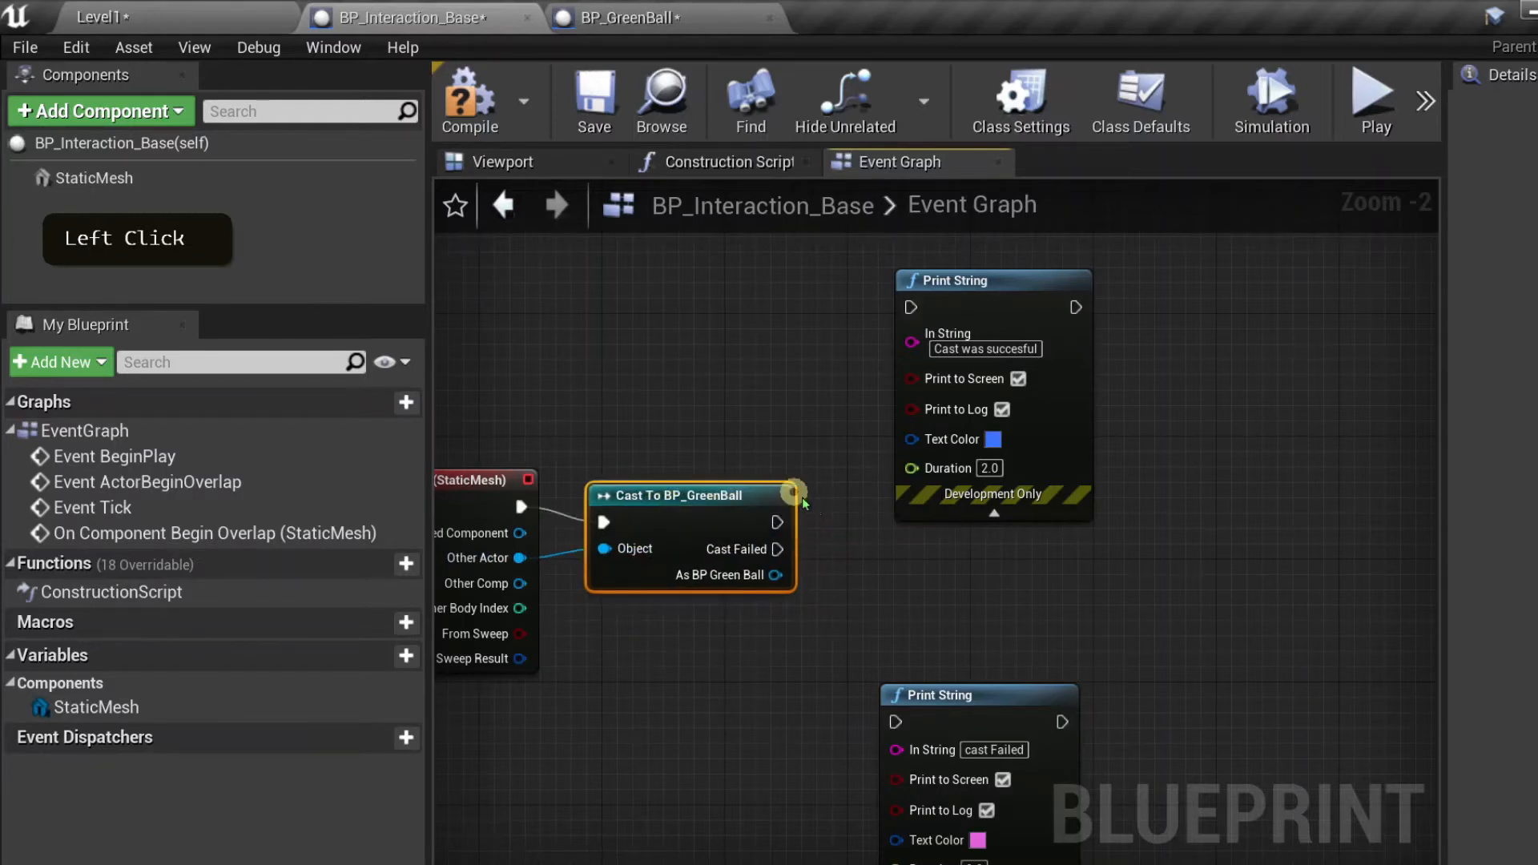
drag(777, 522, 915, 303)
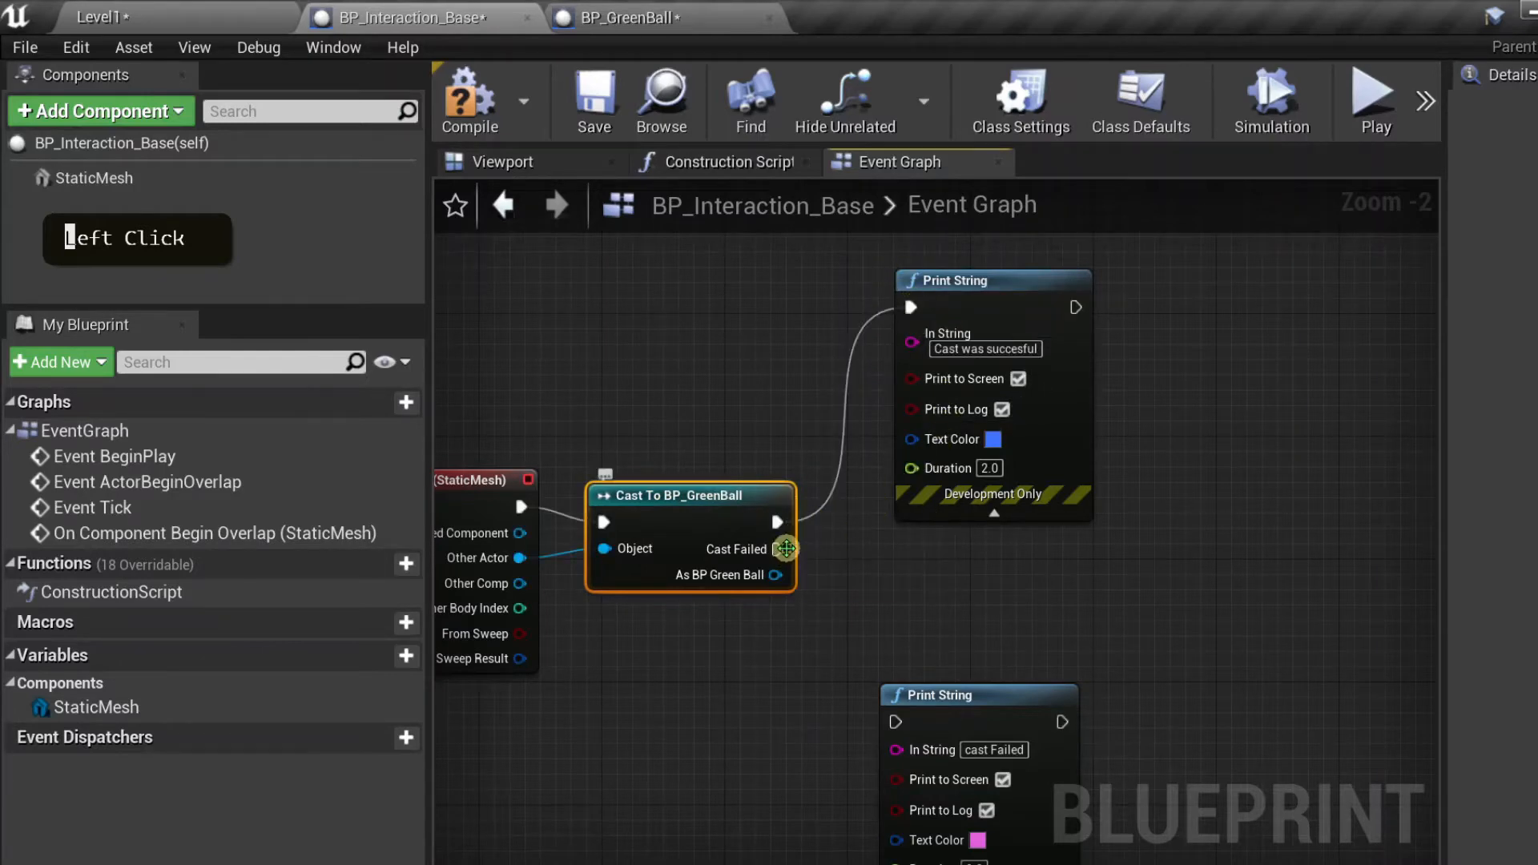
- Compile and save BP_Interaction_Base, and return to the Level1 editor
click(461, 138)
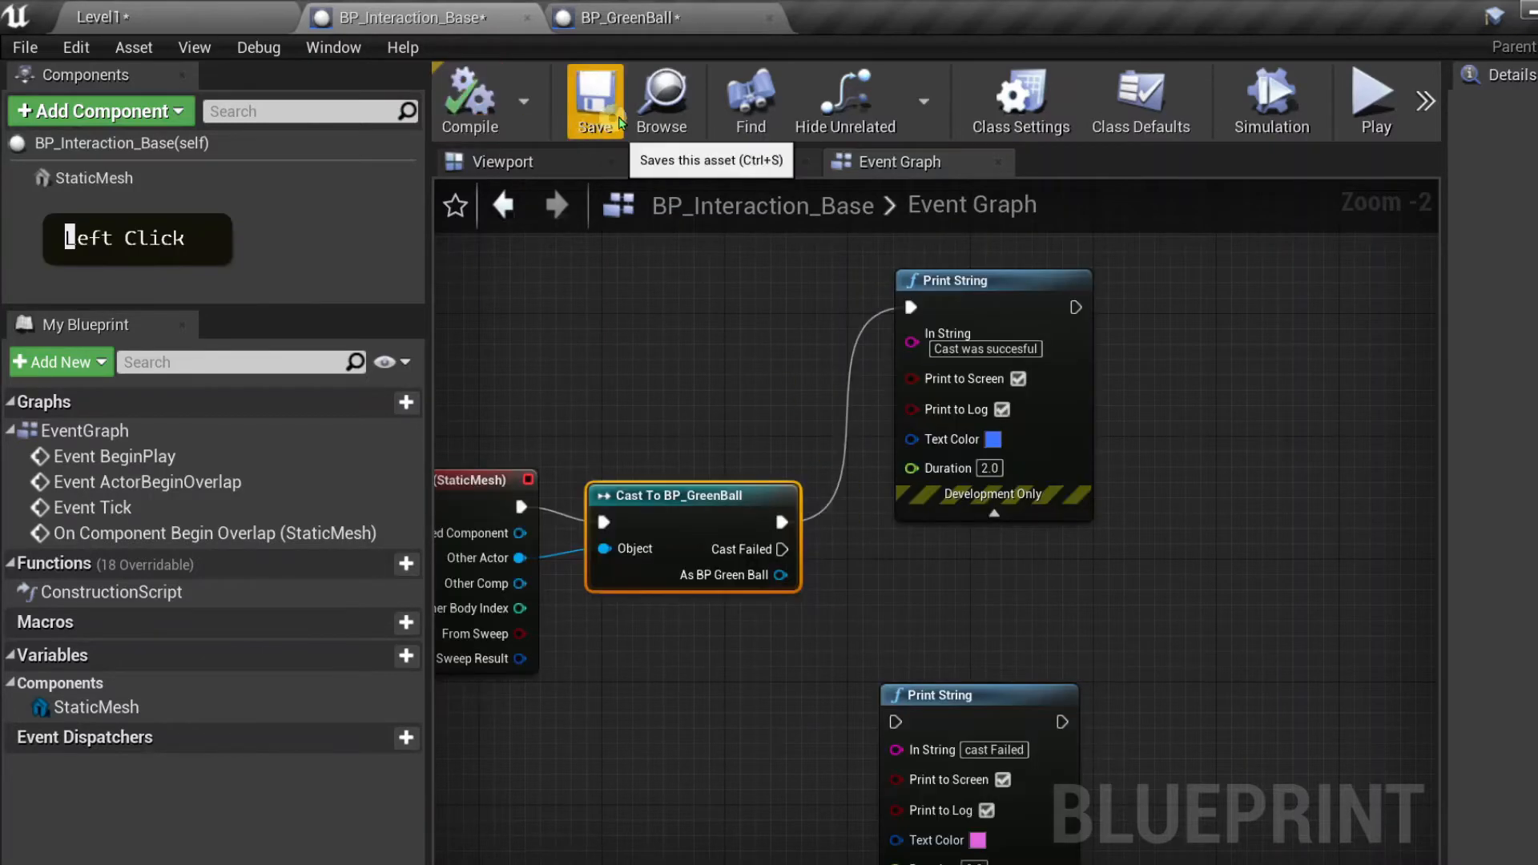
click(594, 101)
click(185, 8)
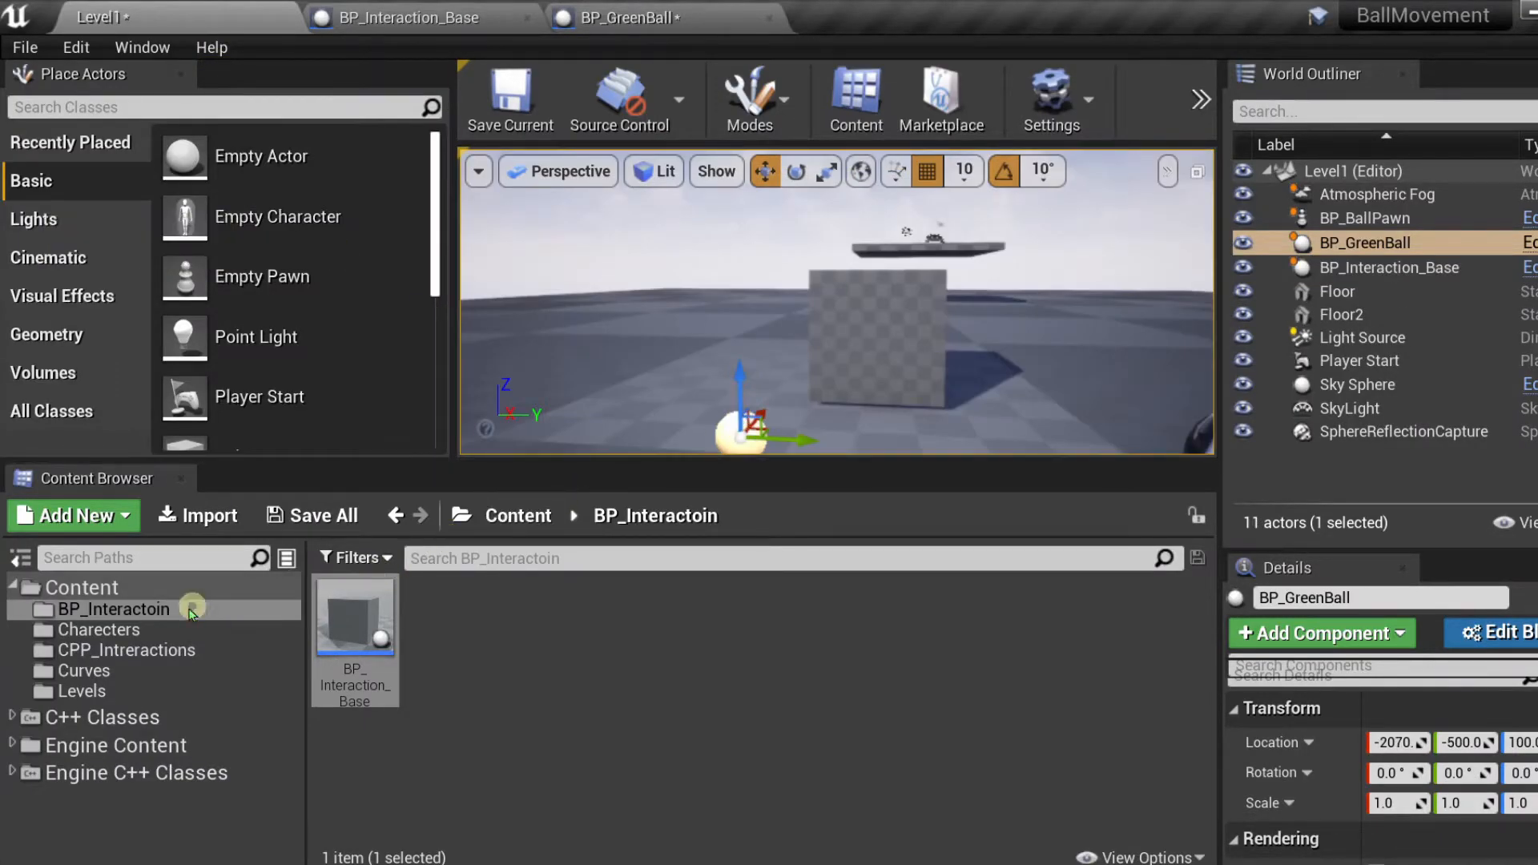
- Open the BP_GreenBall Blueprint from the Charecters folder
click(151, 635)
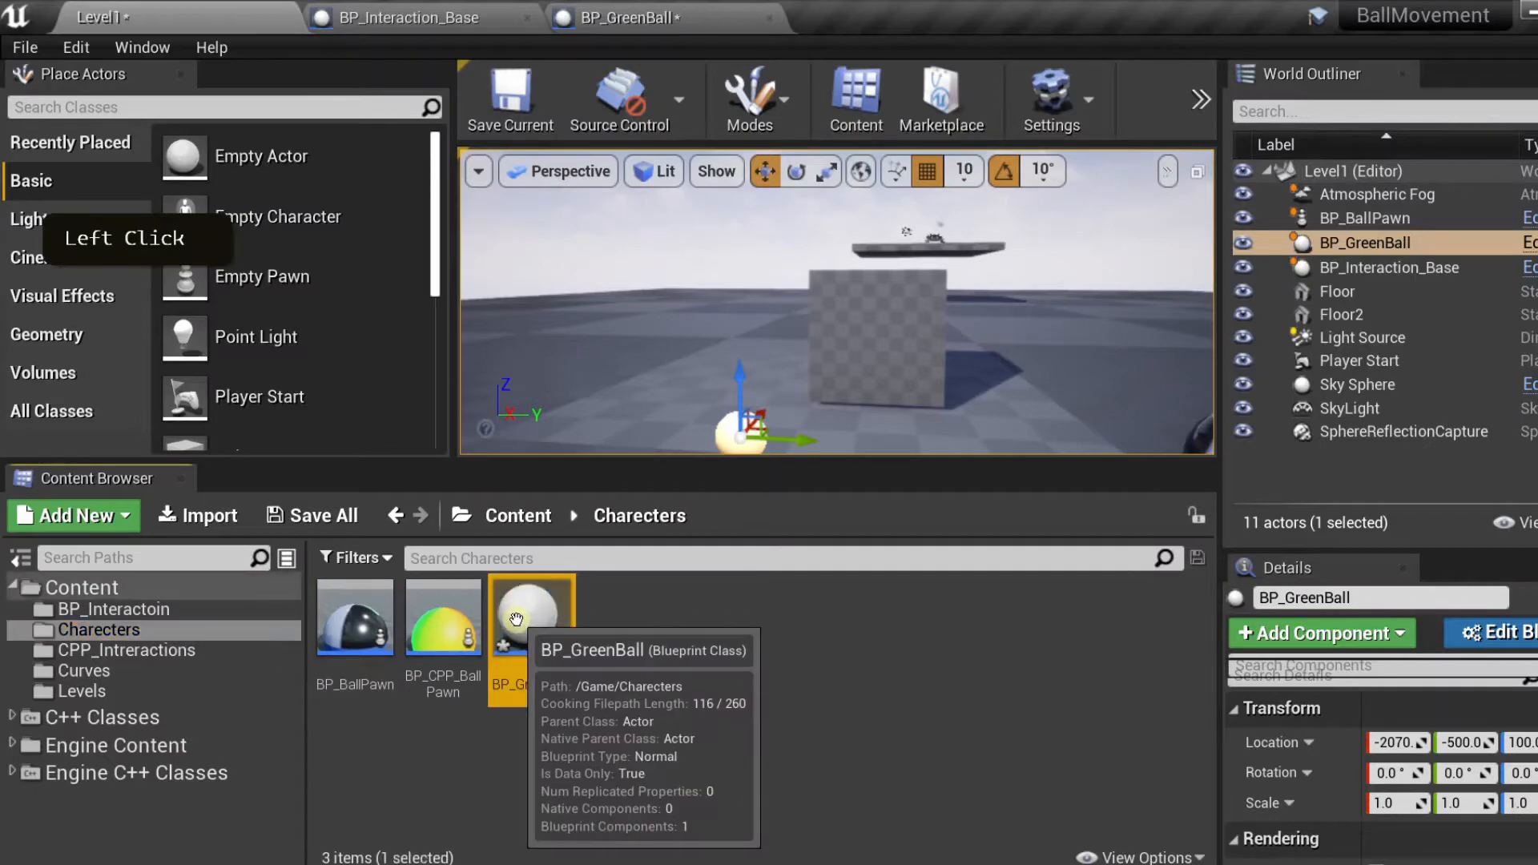
double_click(518, 621)
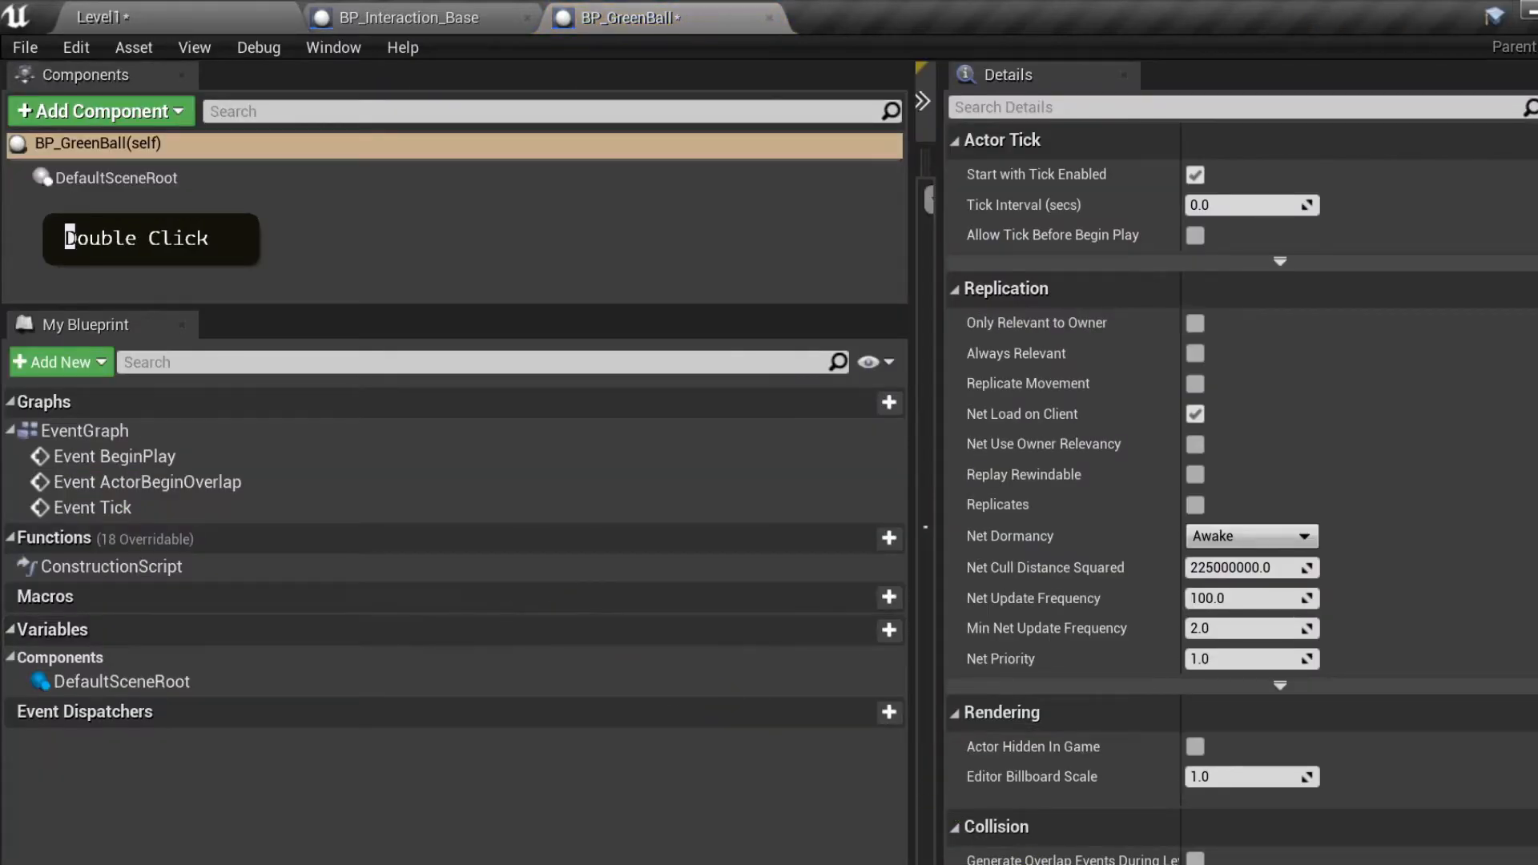
- Switch to the OneNote interaction diagram, review the conditions required for any interaction to occur, and return to the BP_GreenBall Blueprint
click(985, 864)
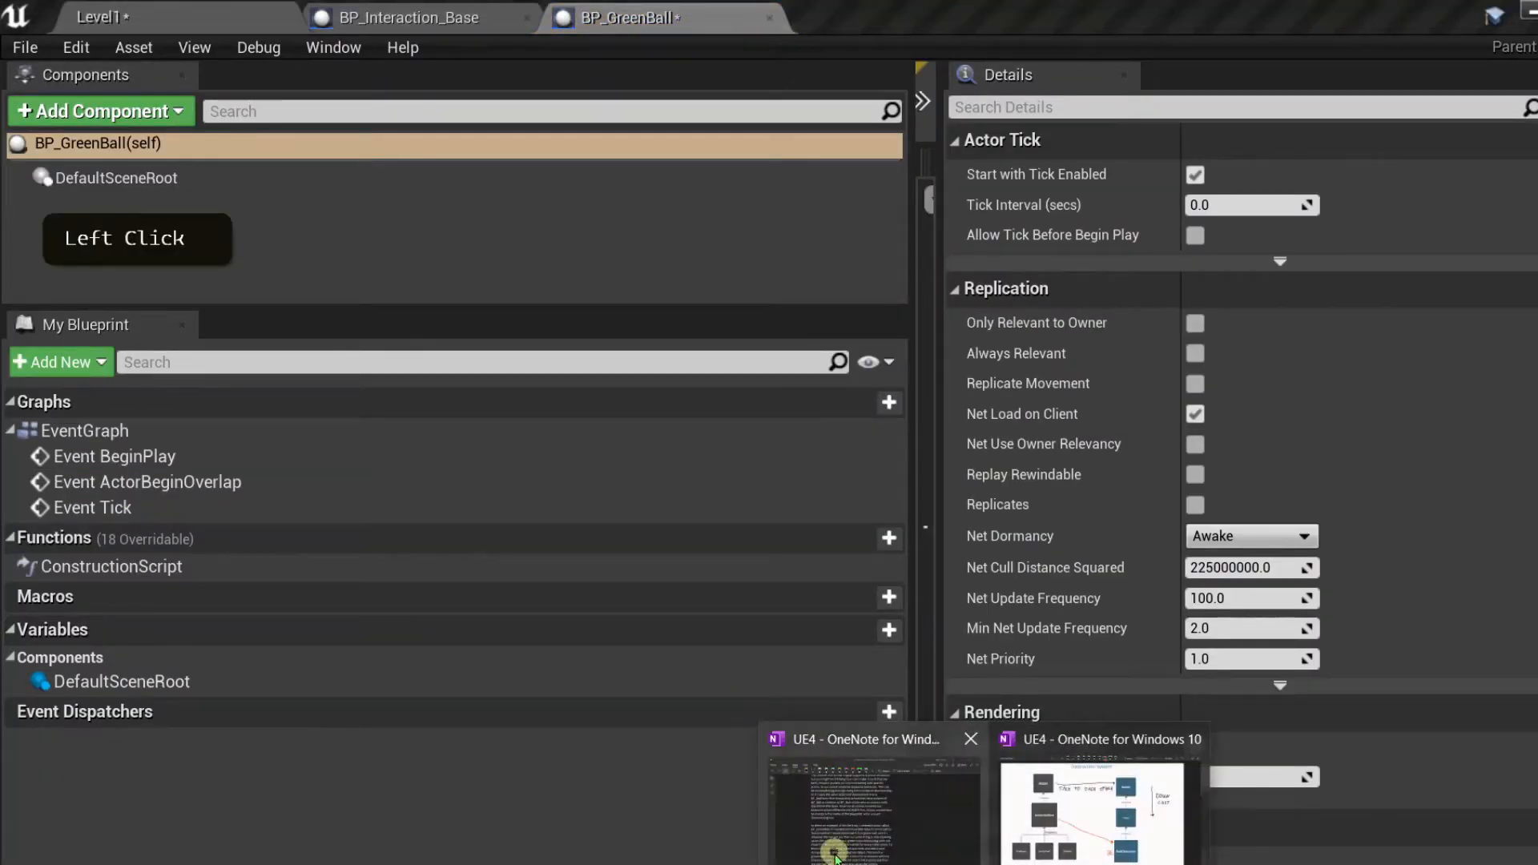
click(1048, 852)
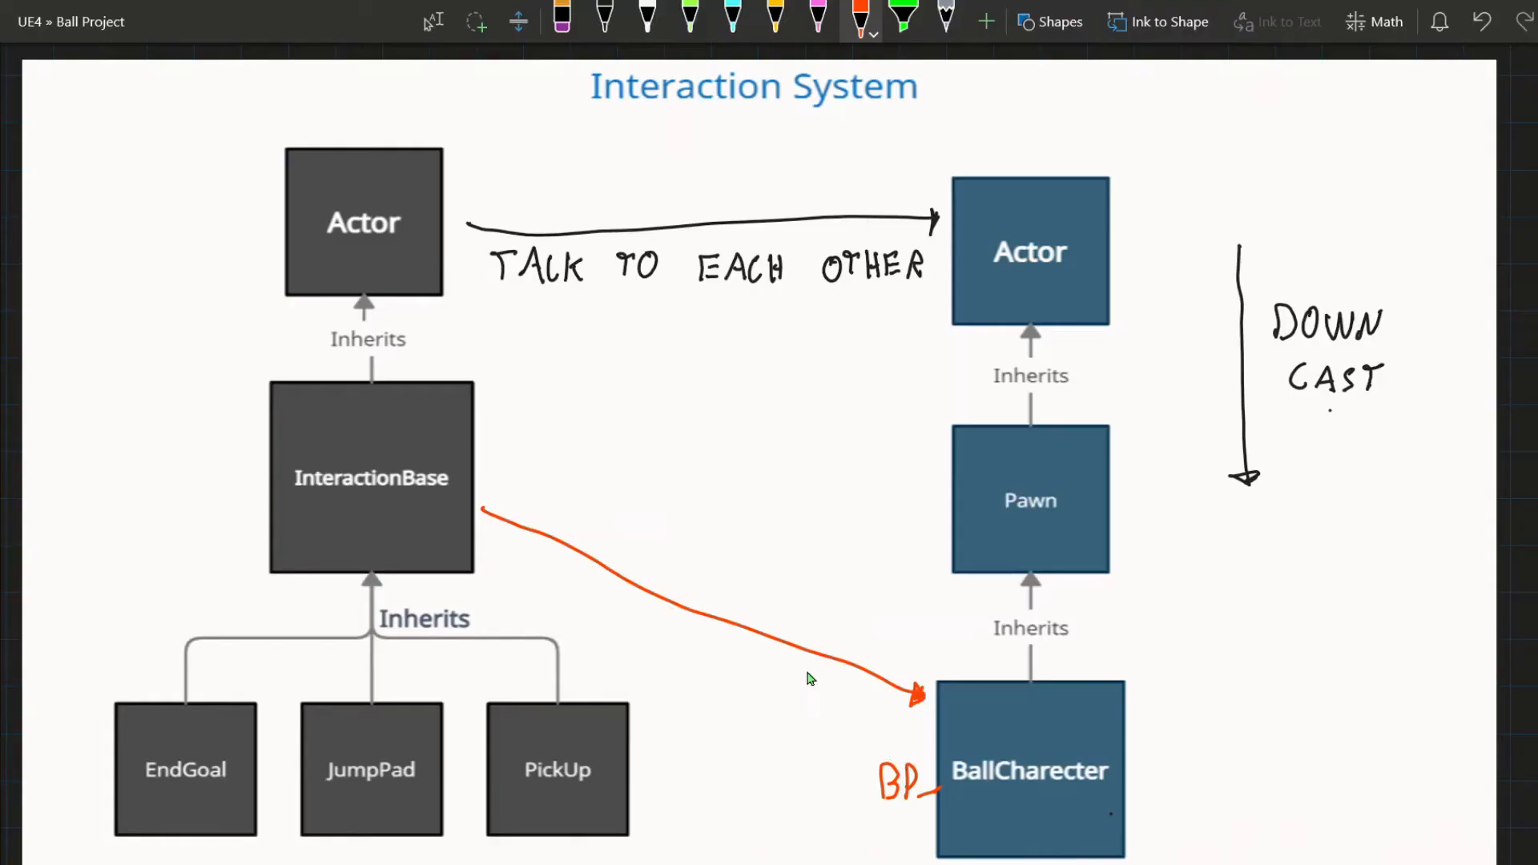
scroll(807, 673, down, 10)
scroll(809, 674, up, 3)
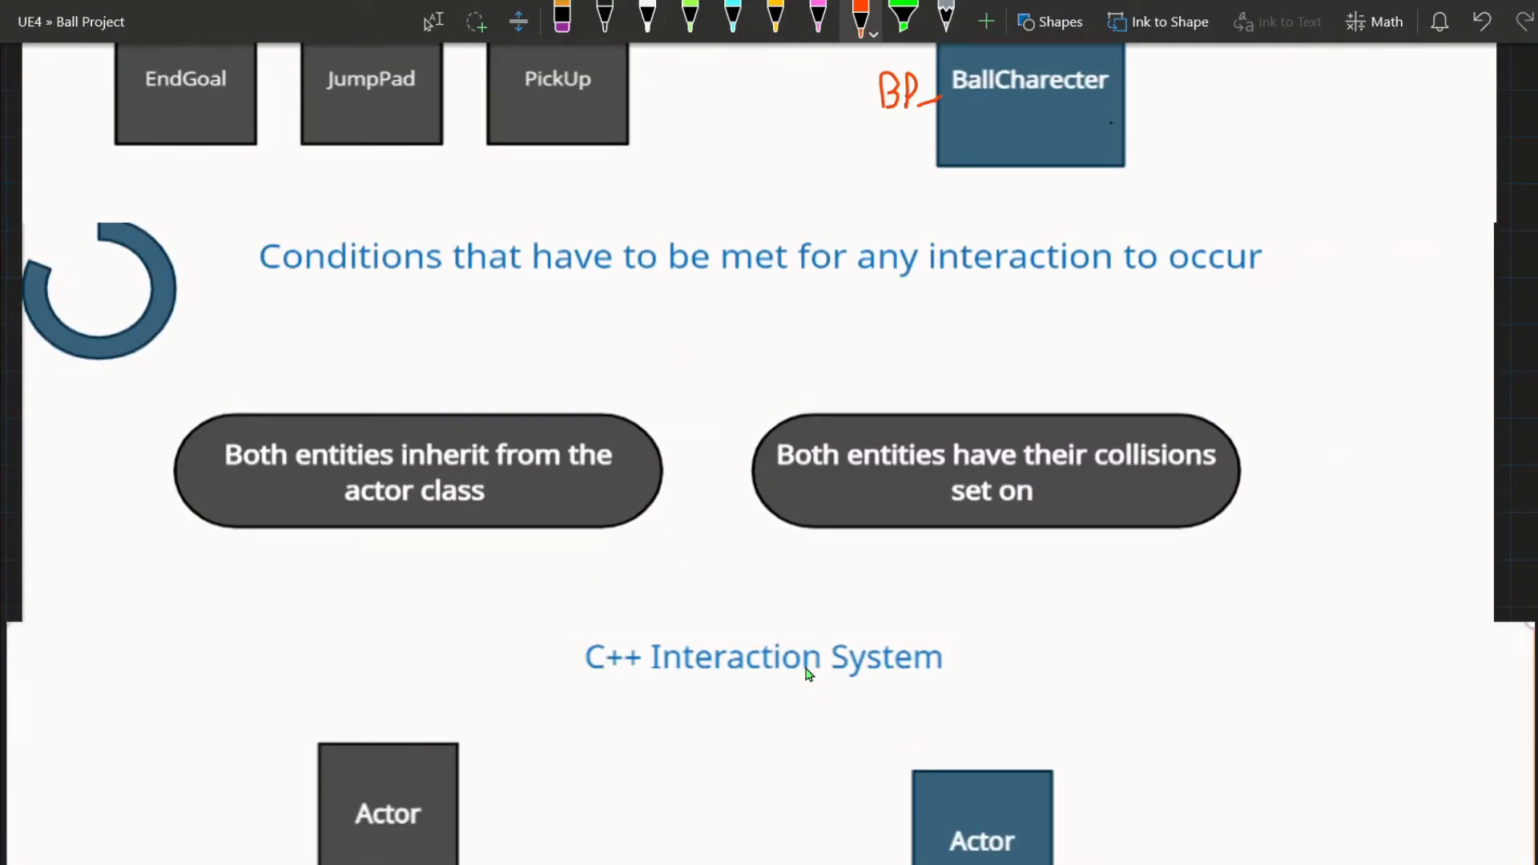
scroll(807, 673, up, 3)
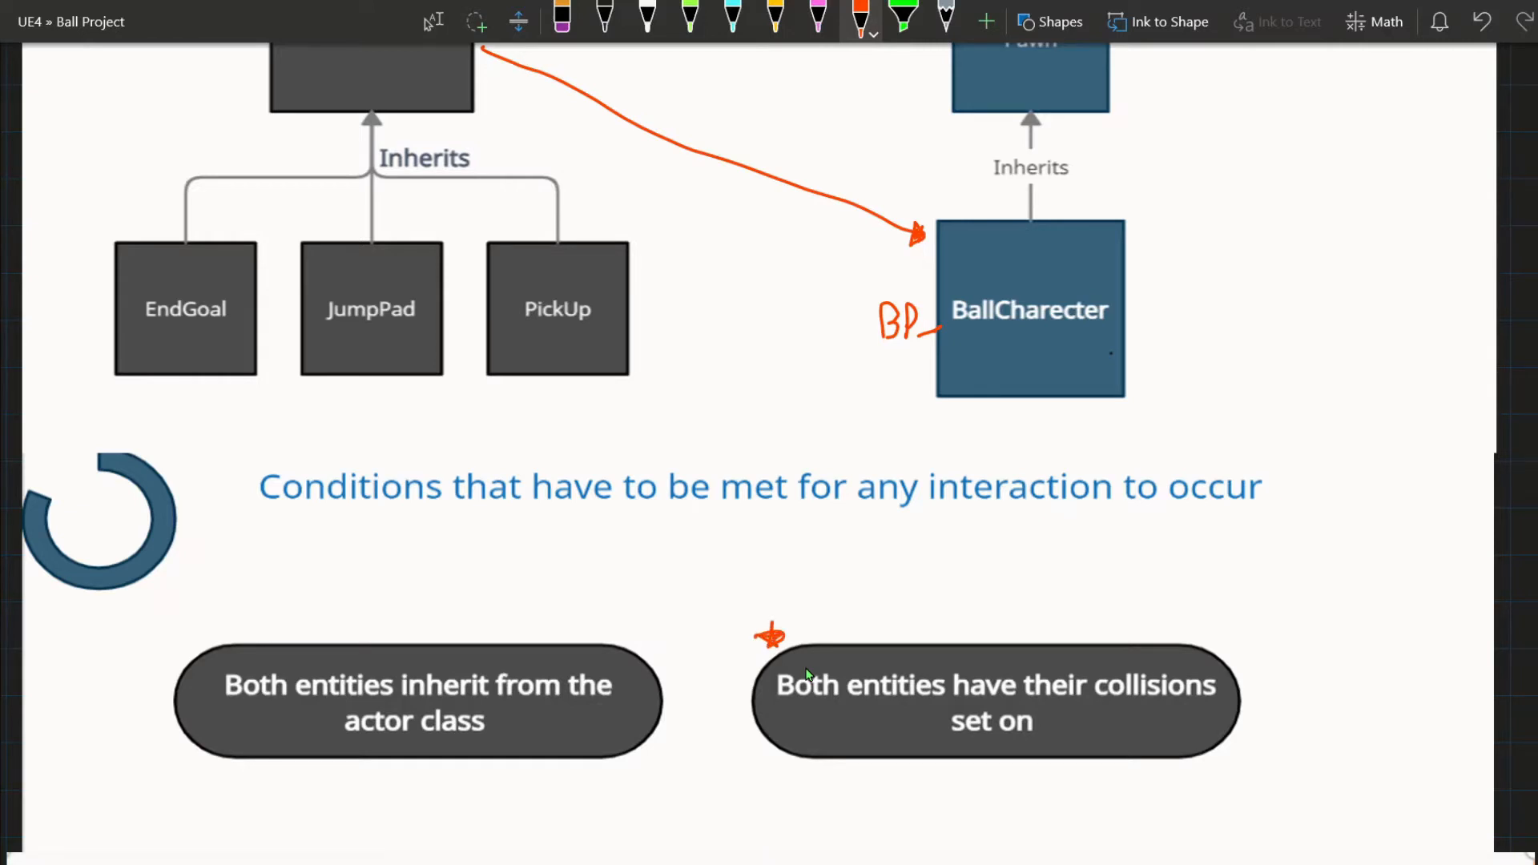
key(super+Down)
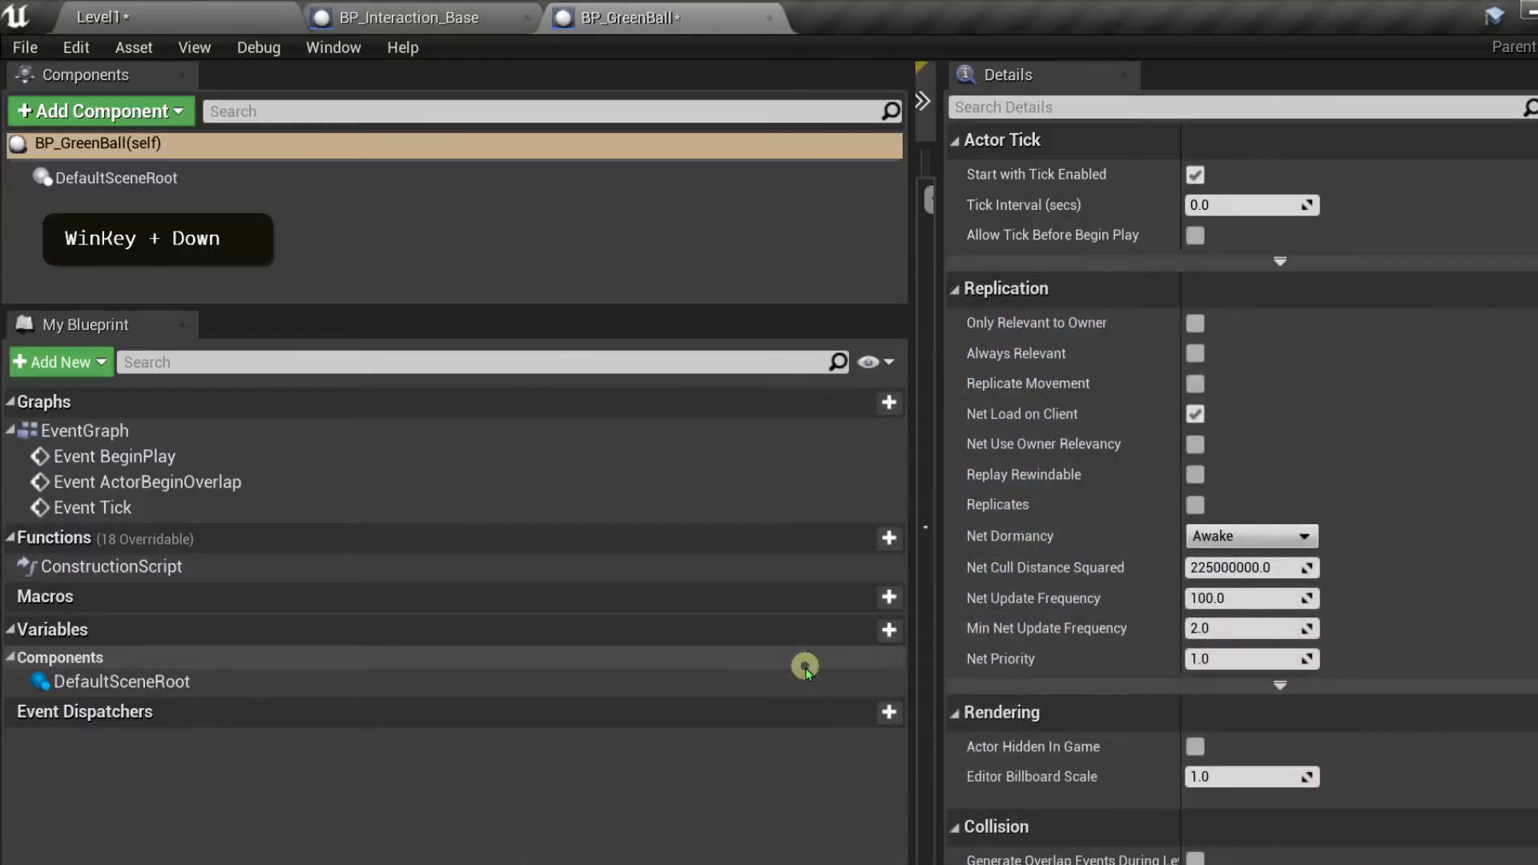
- Add a Static Mesh component under the DefaultSceneRoot of BP_GreenBall
click(401, 236)
click(210, 145)
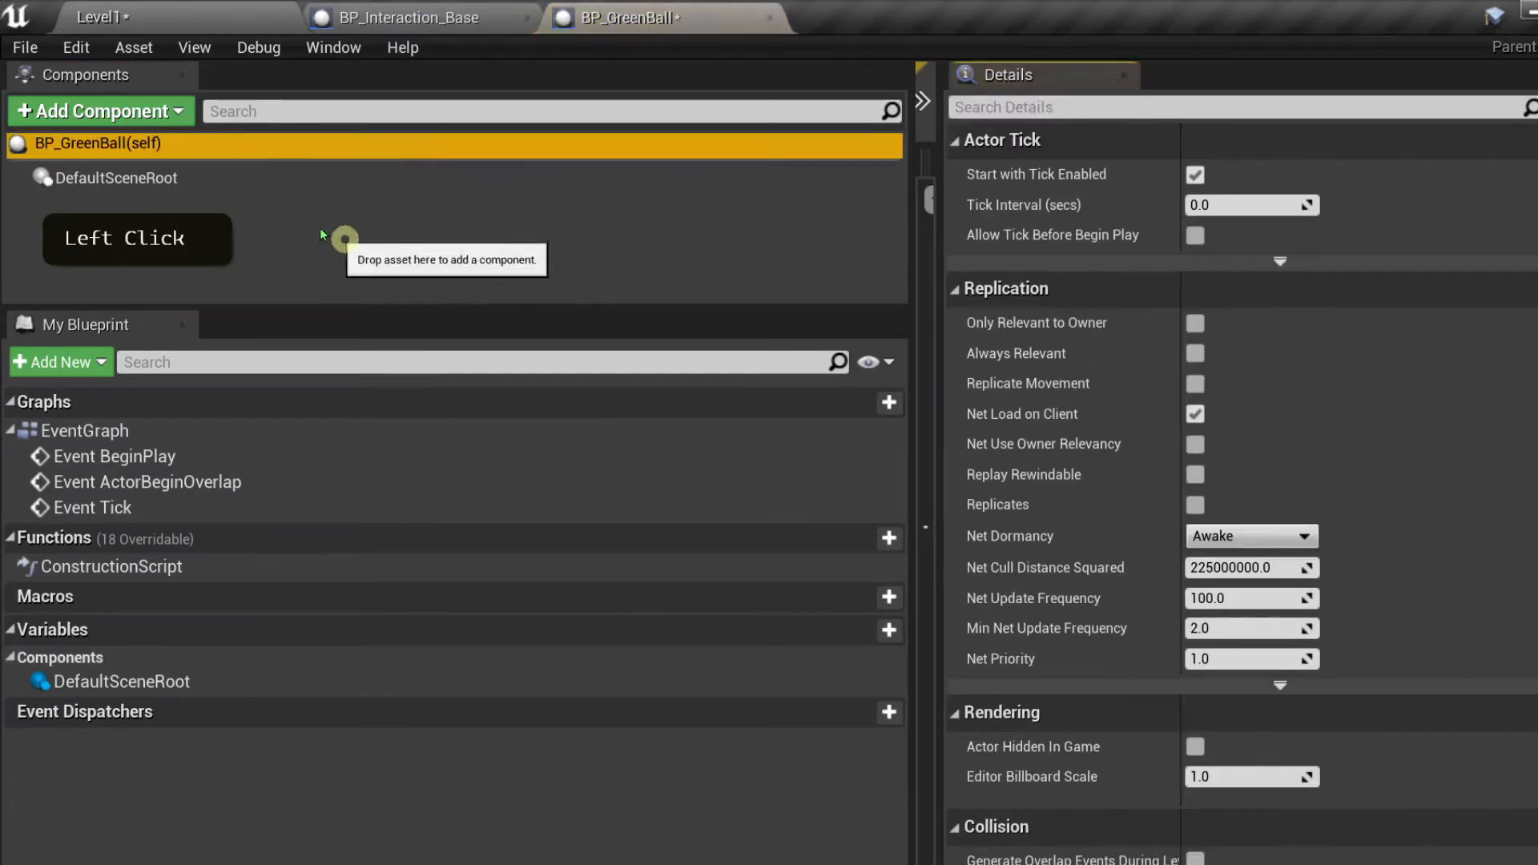
click(212, 186)
click(172, 112)
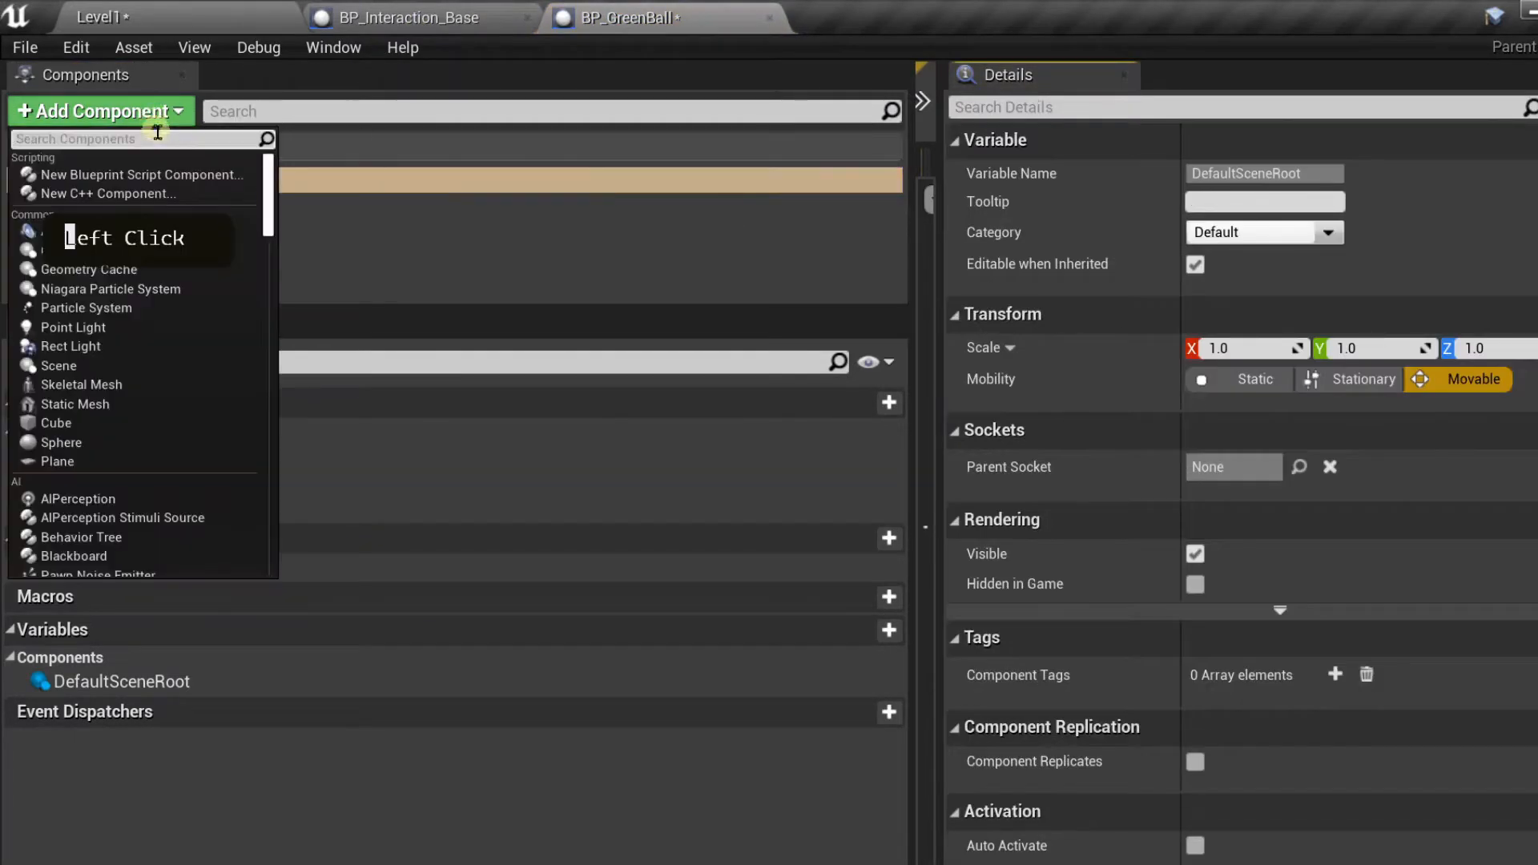
text(s)
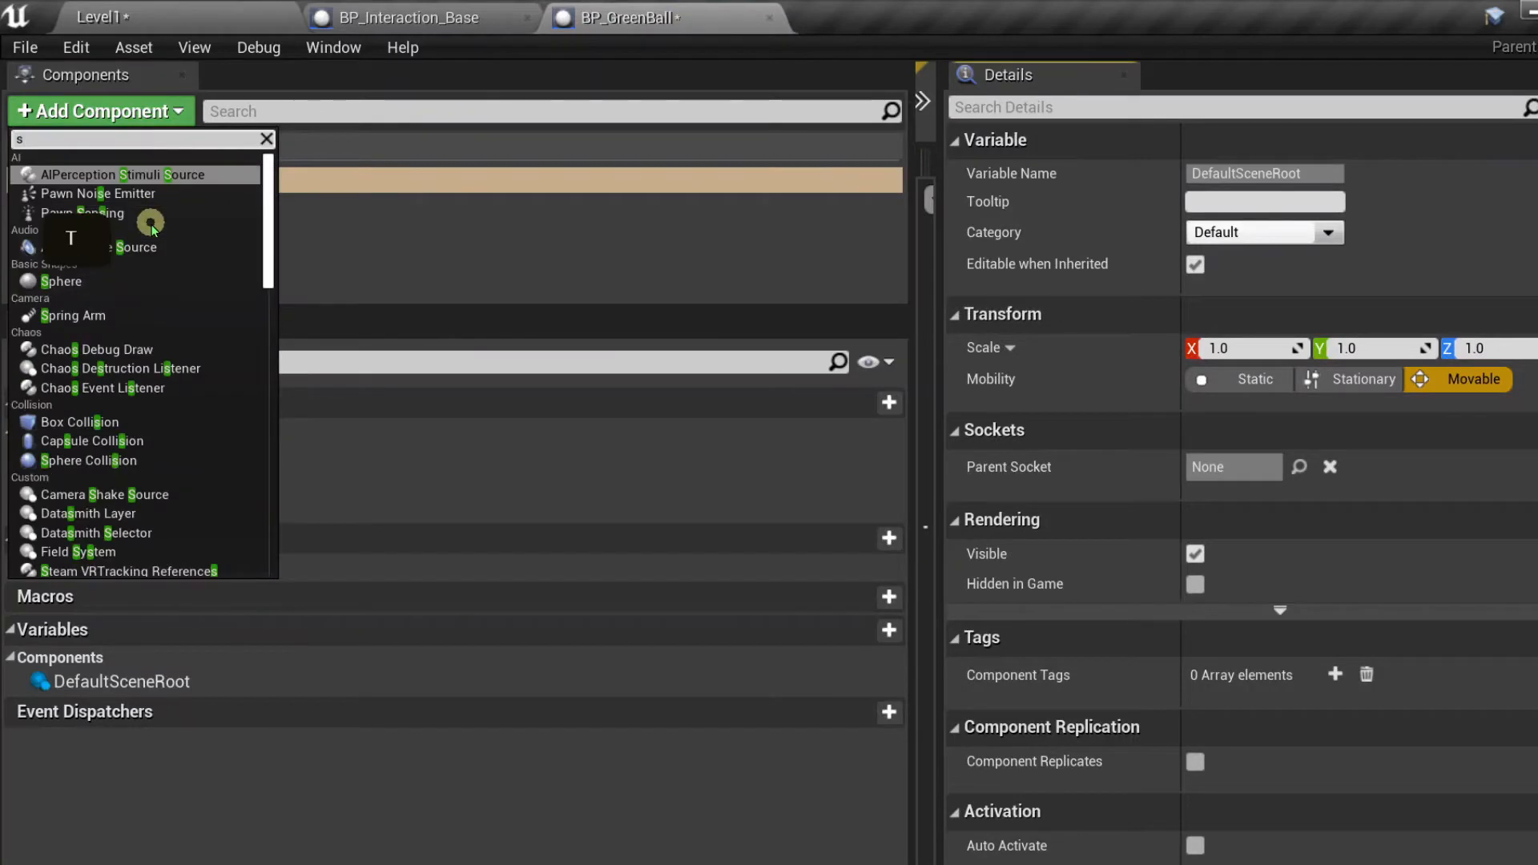
text(tatic)
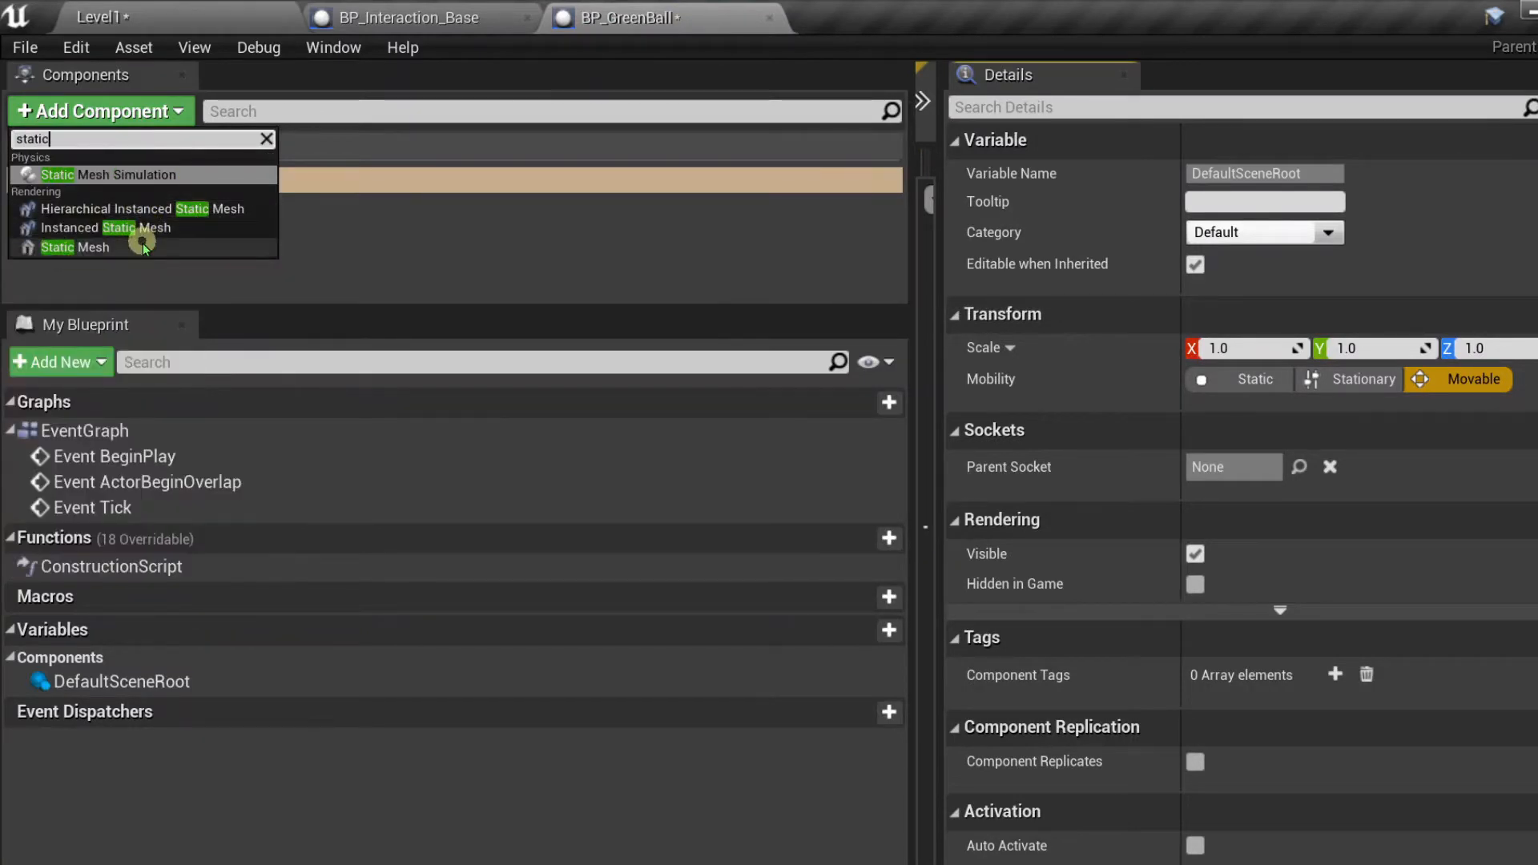
click(130, 255)
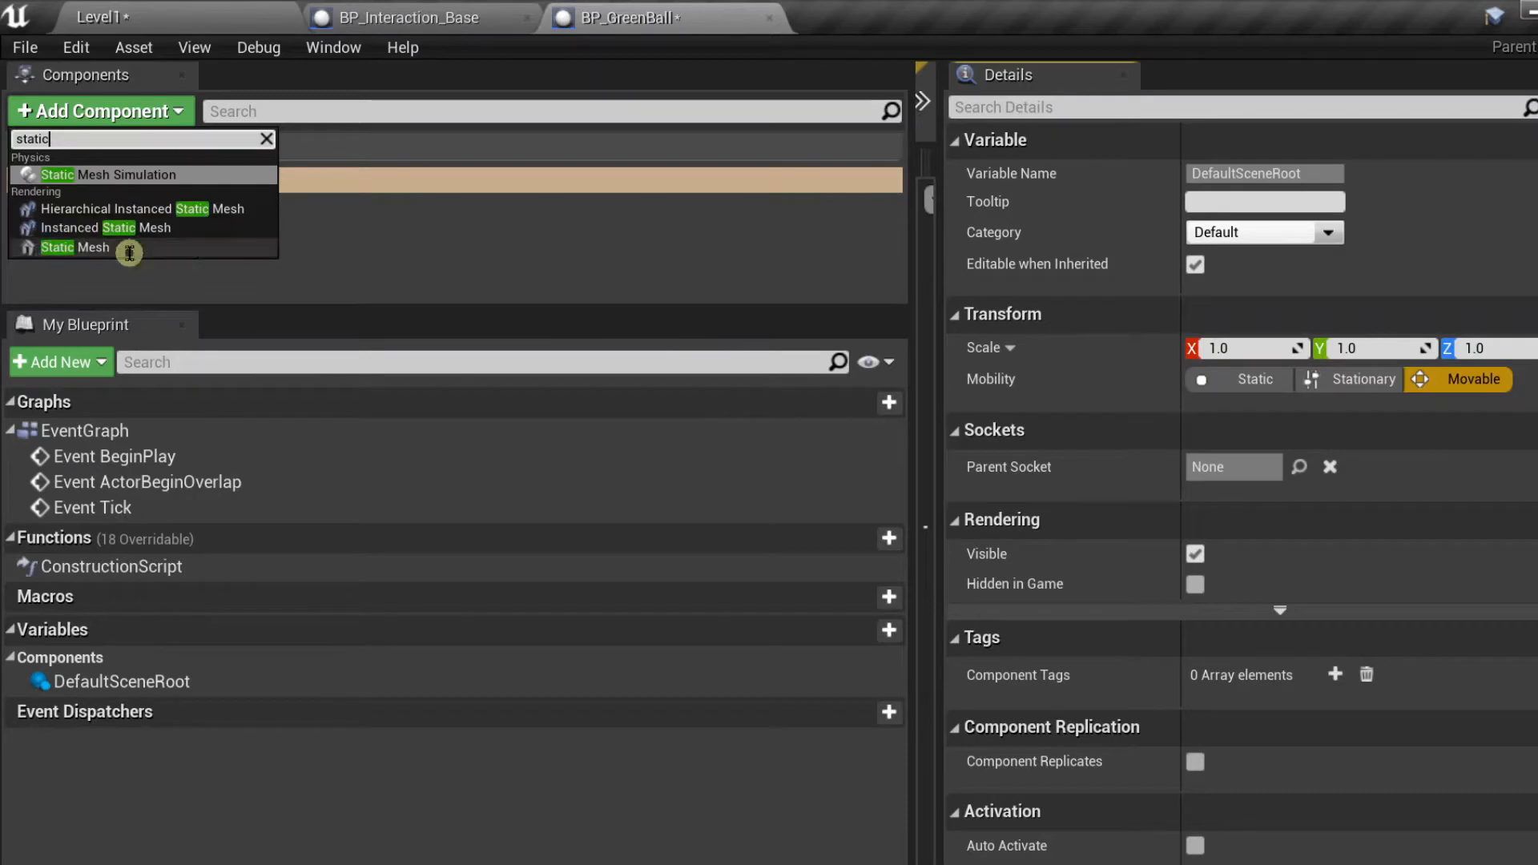
click(130, 255)
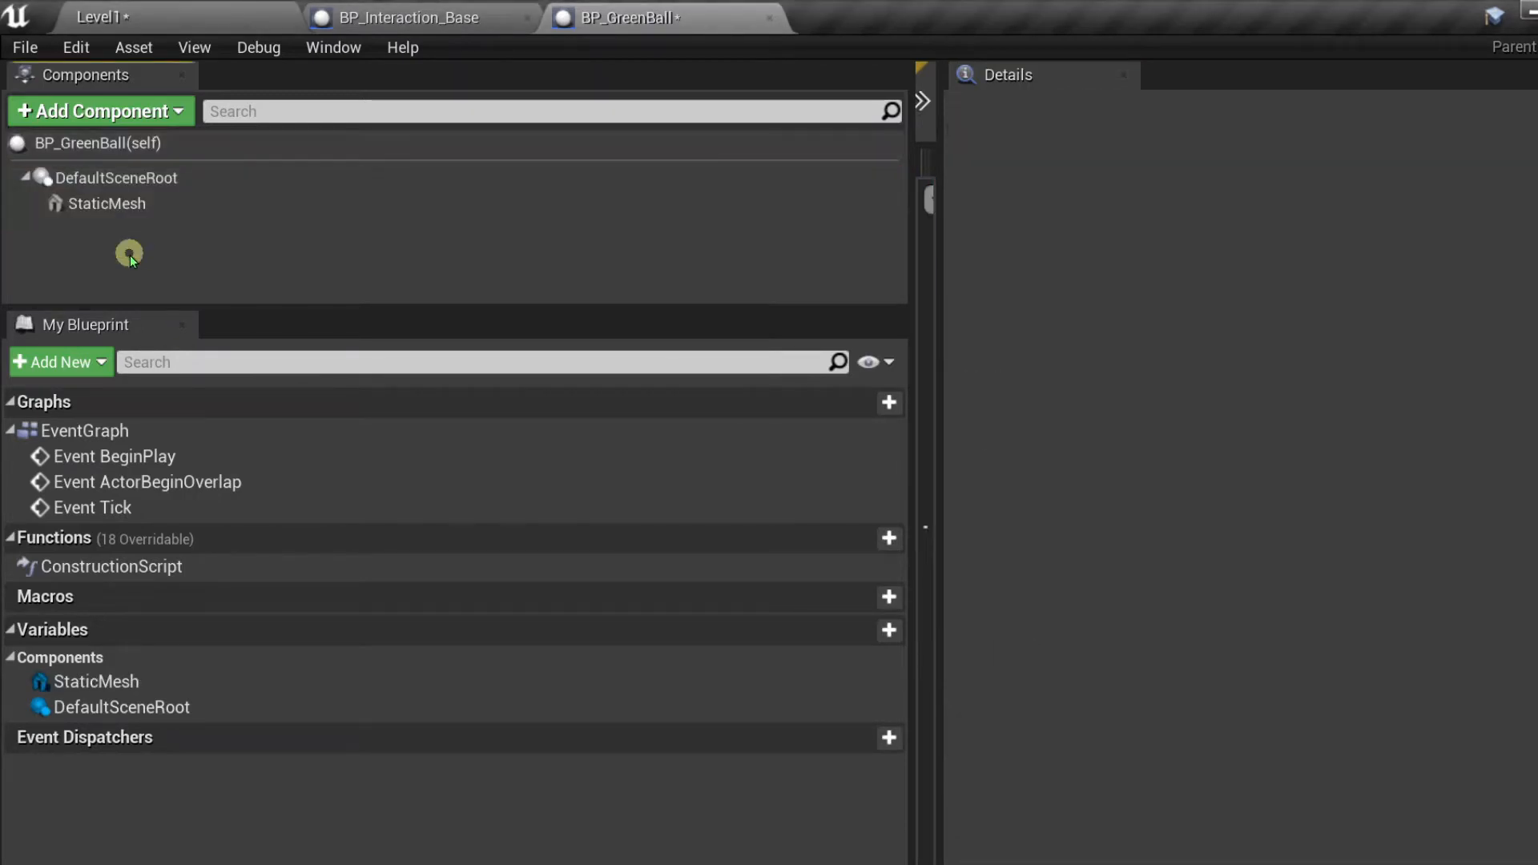
- Assign the Cylinder mesh from BasicShapes to BP_GreenBall's StaticMesh component and check the actor in the Level1 viewport
click(154, 210)
scroll(1117, 609, down, 2)
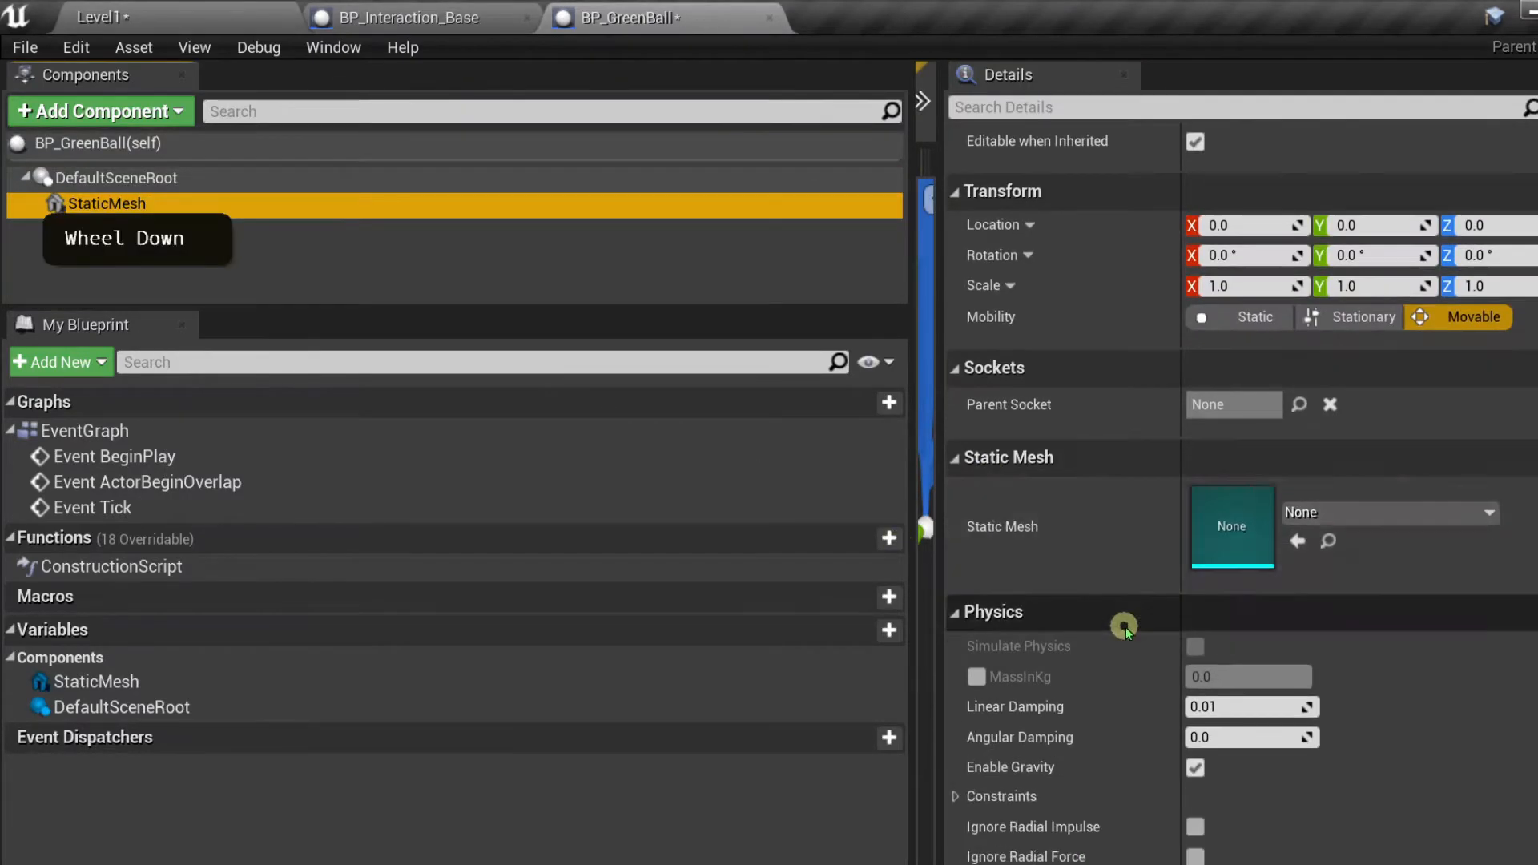
click(1389, 513)
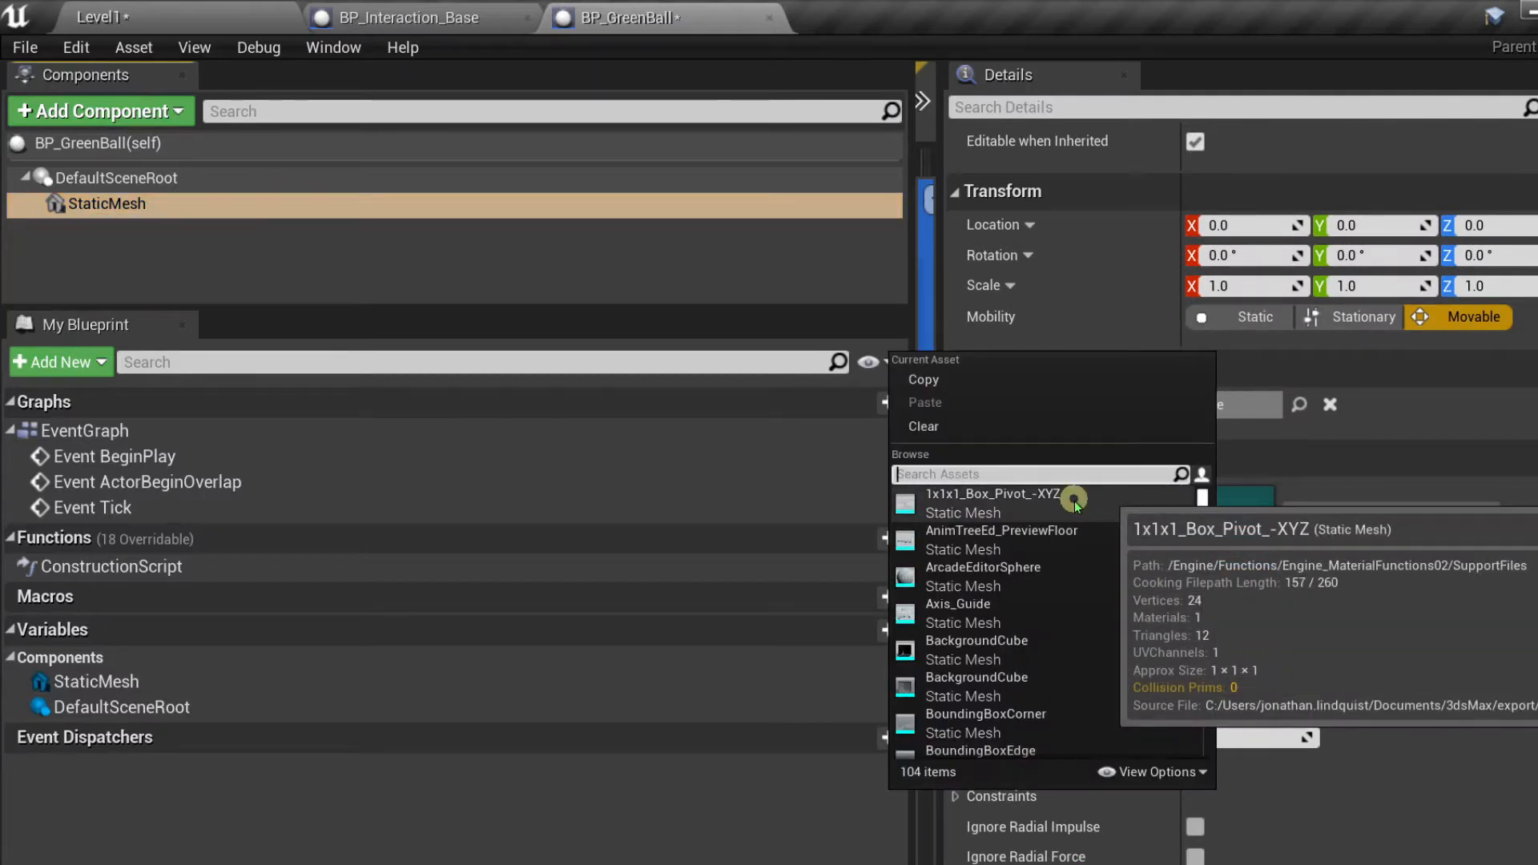
text(cyl)
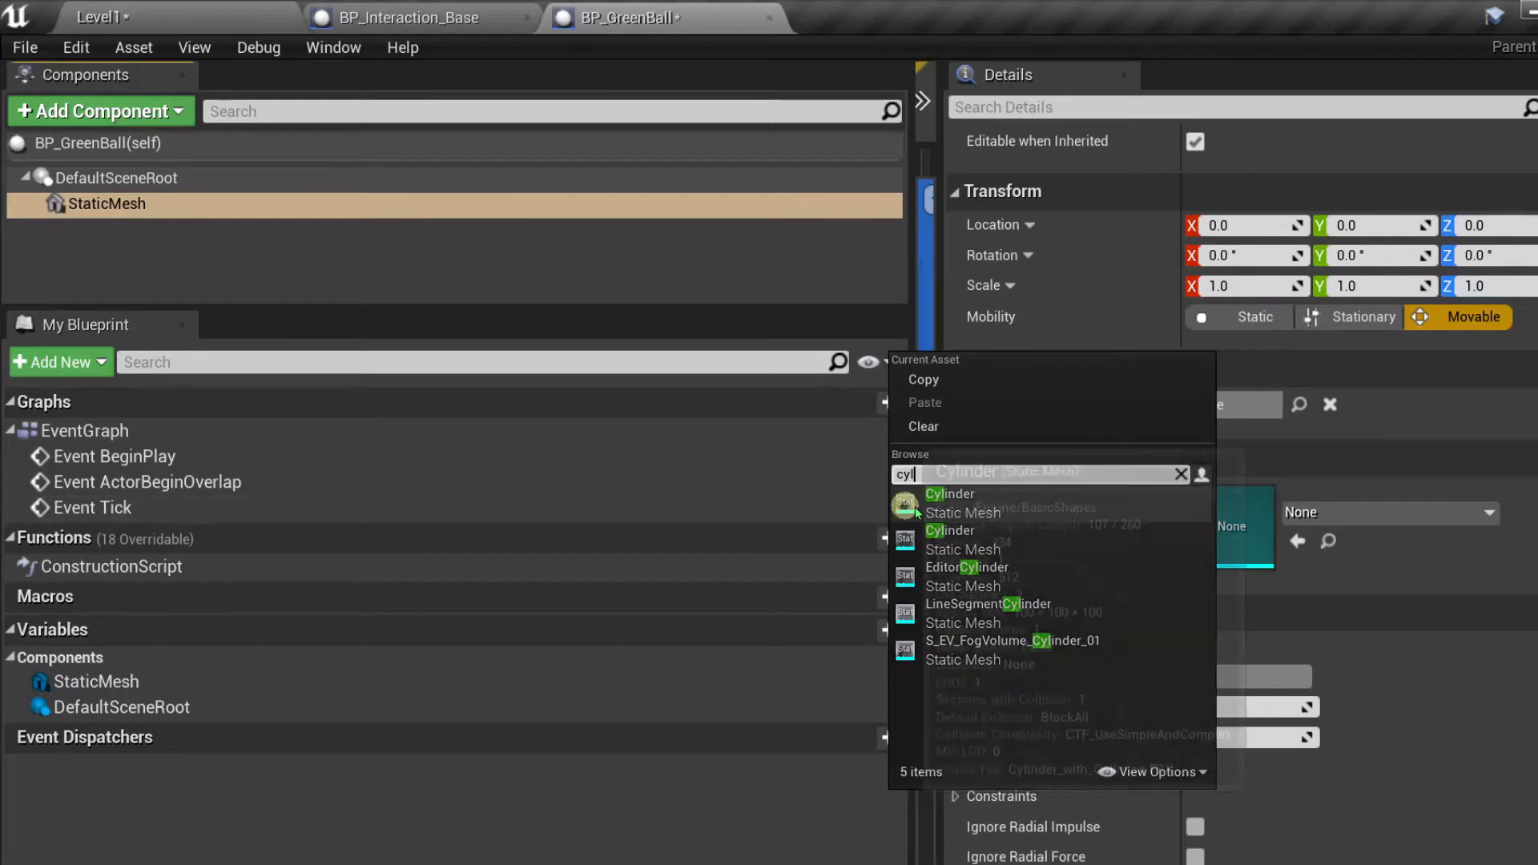
click(951, 508)
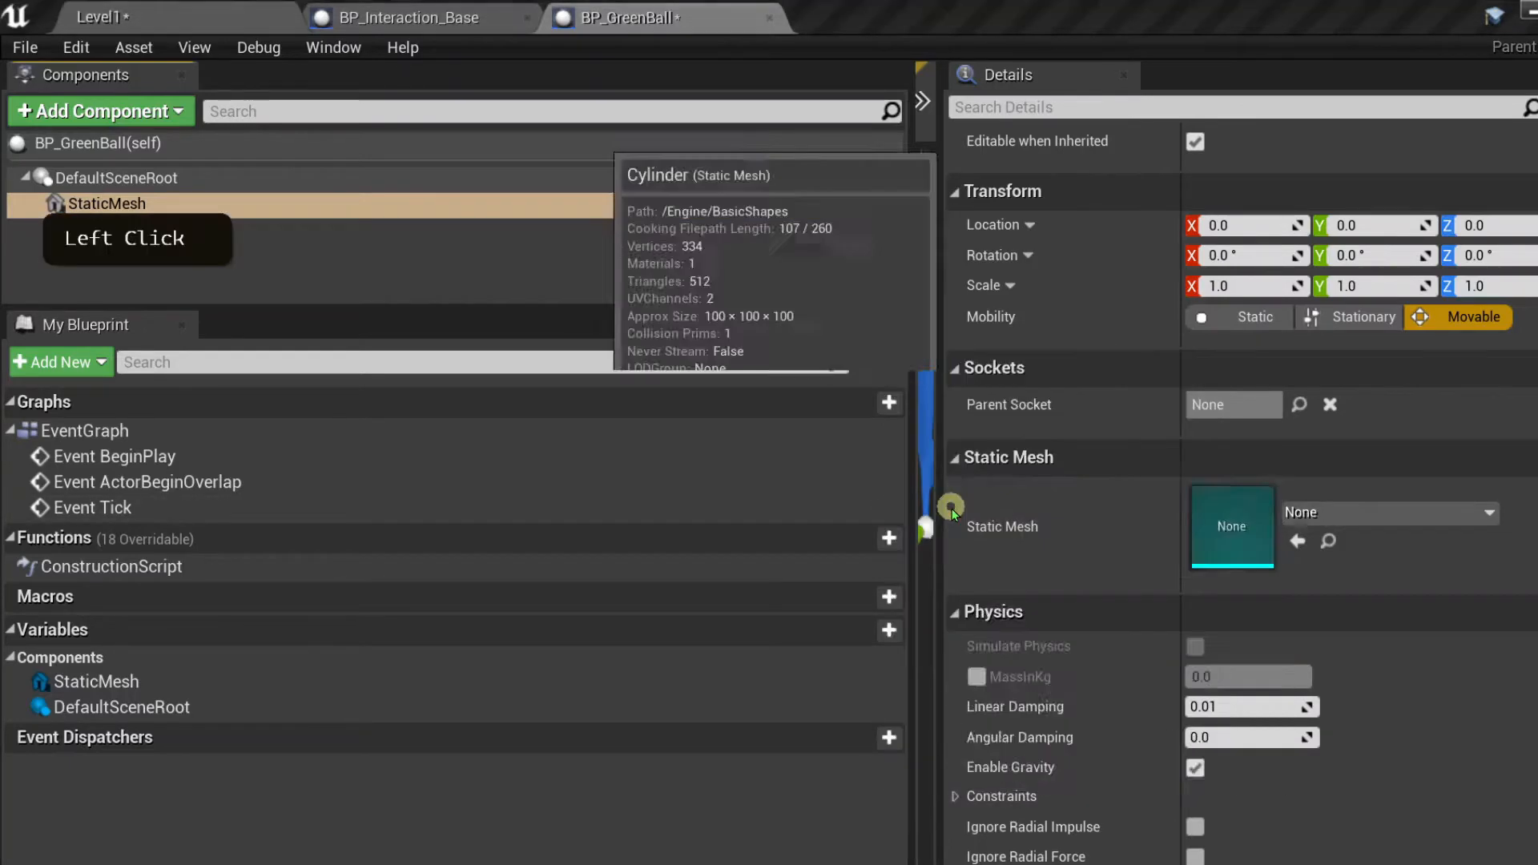
click(189, 11)
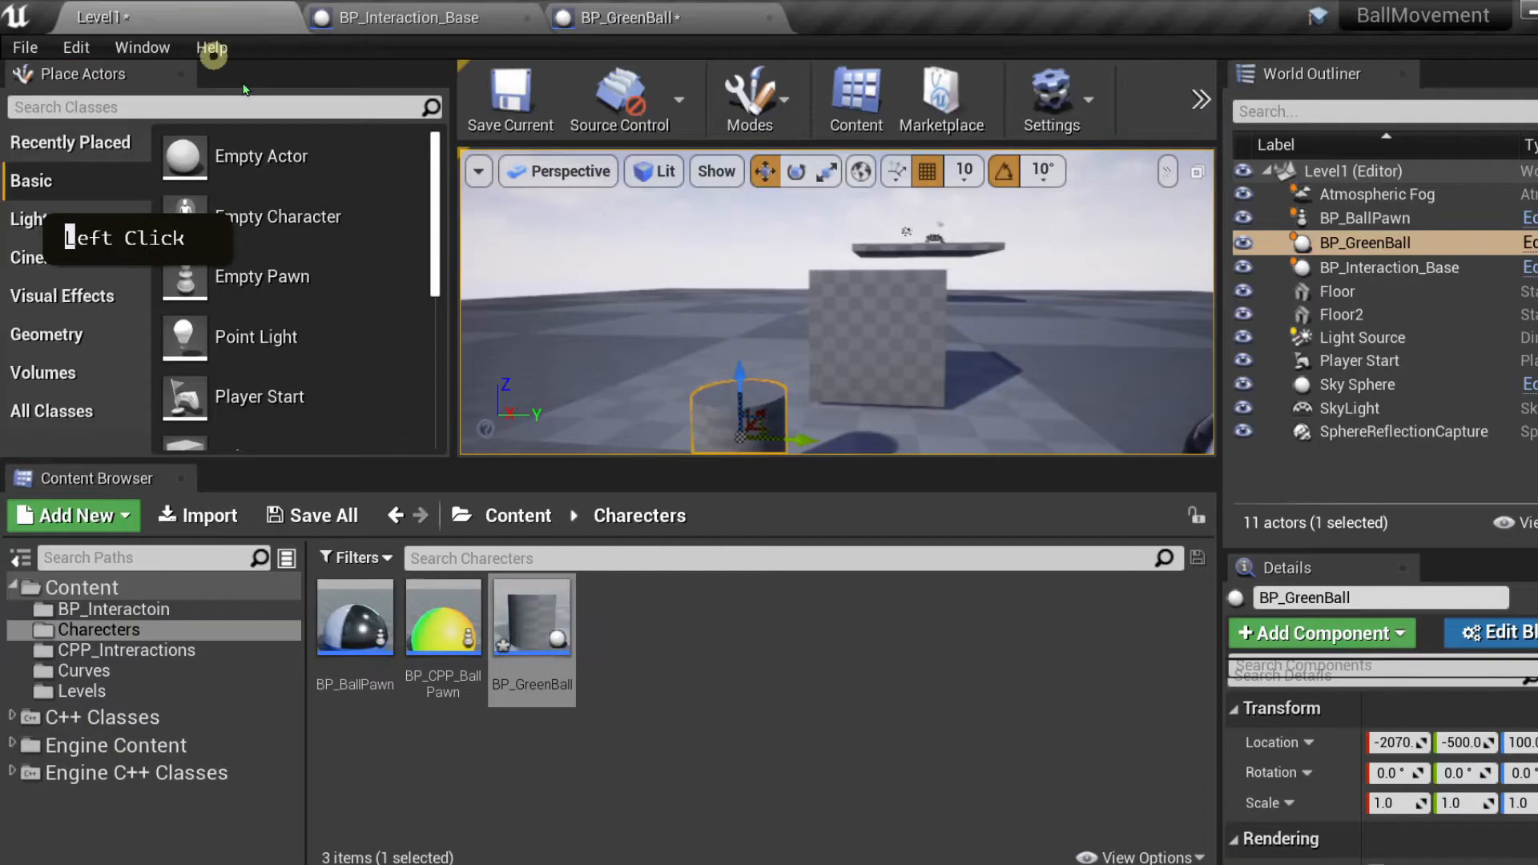
scroll(731, 418, down, 4)
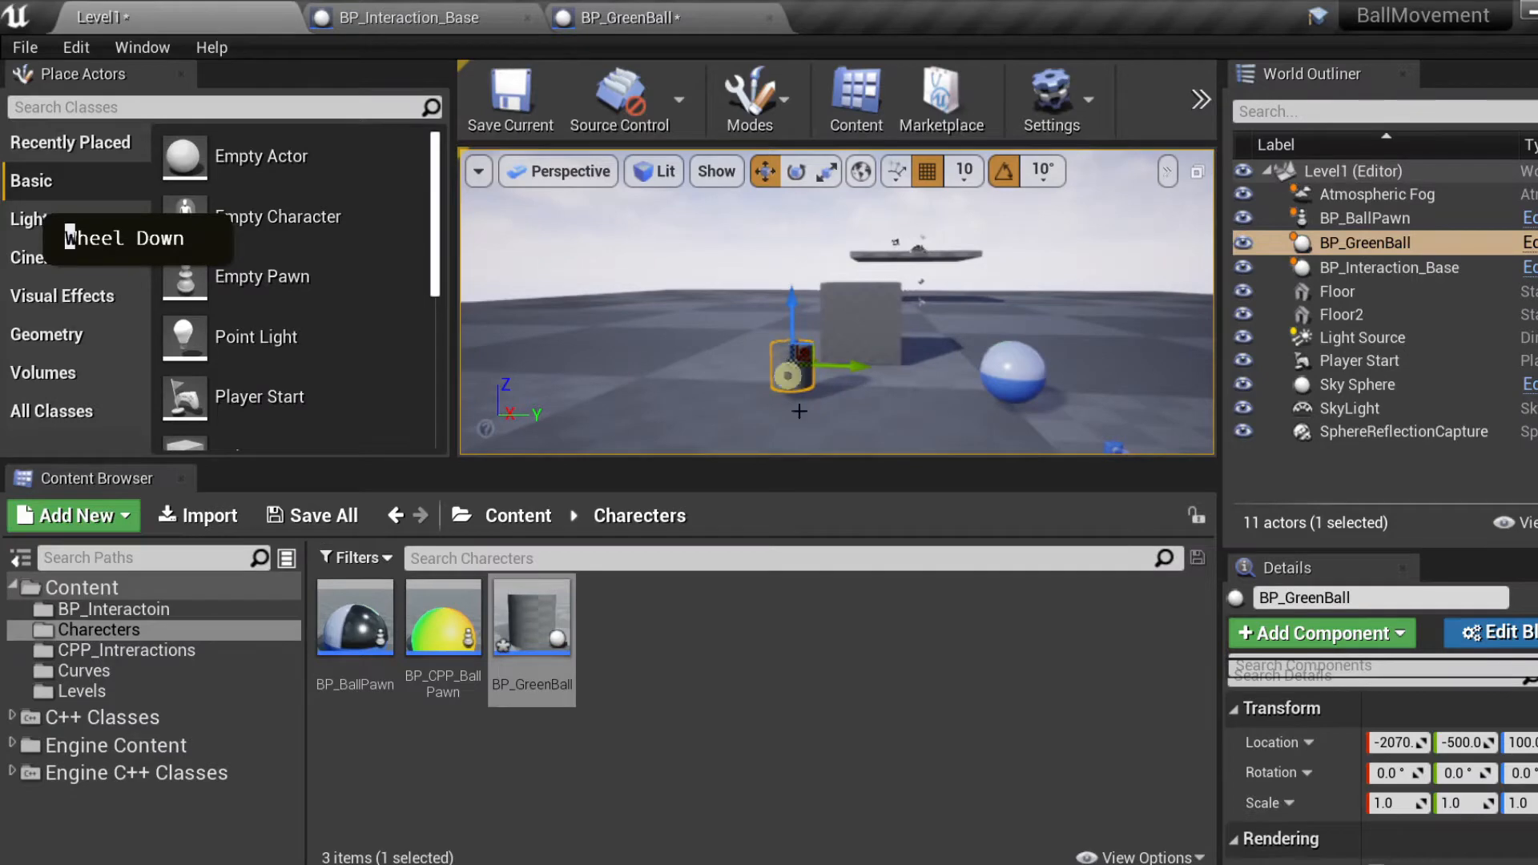
- Reopen BP_GreenBall, set its StaticMesh component's collision preset to OverlapAll, and return to the Level1 editor
double_click(528, 611)
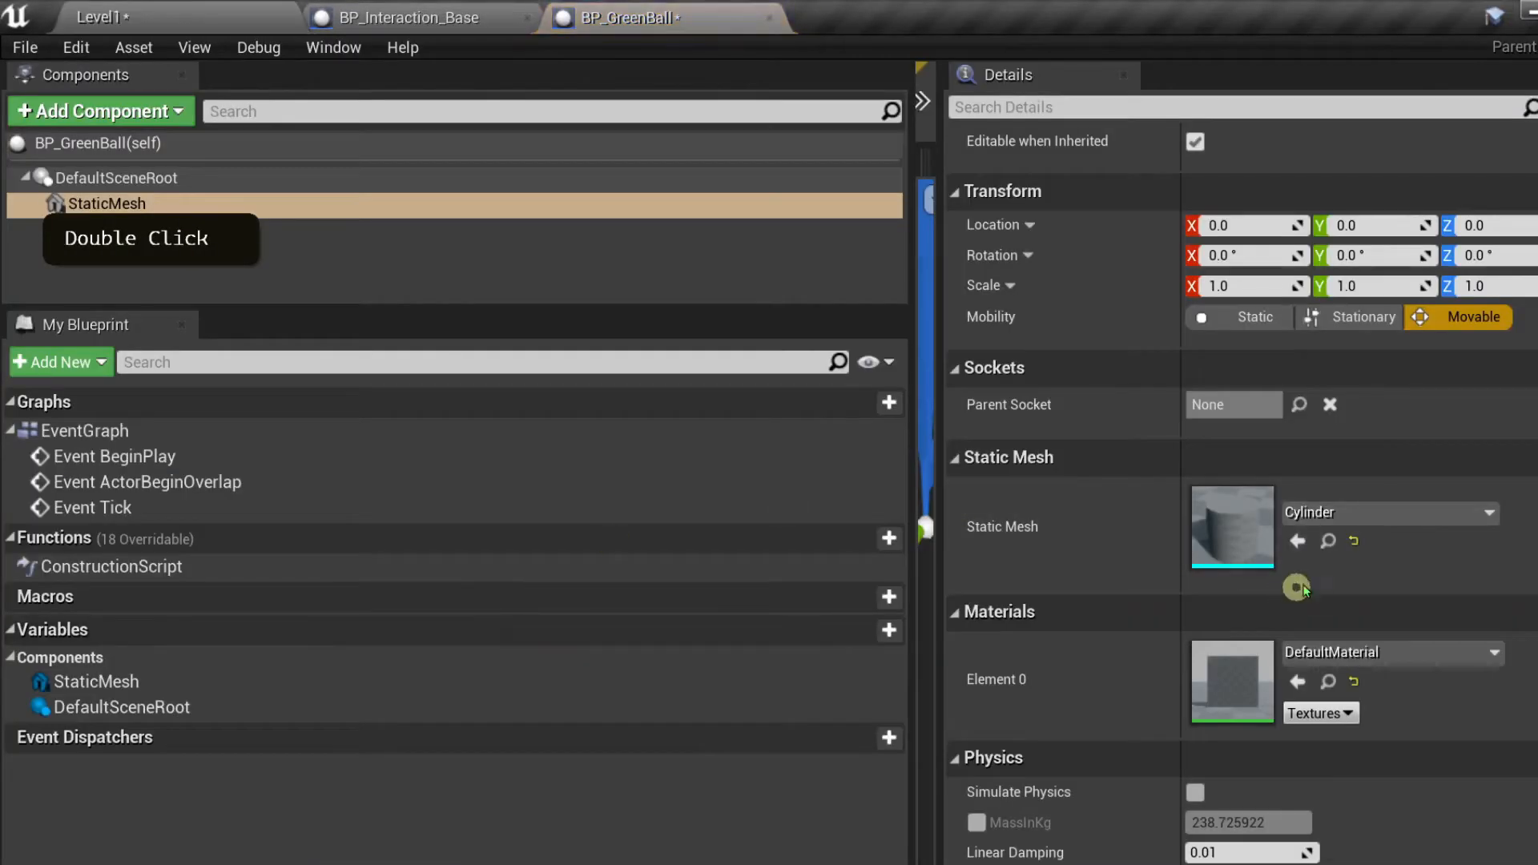
scroll(1285, 652, down, 2)
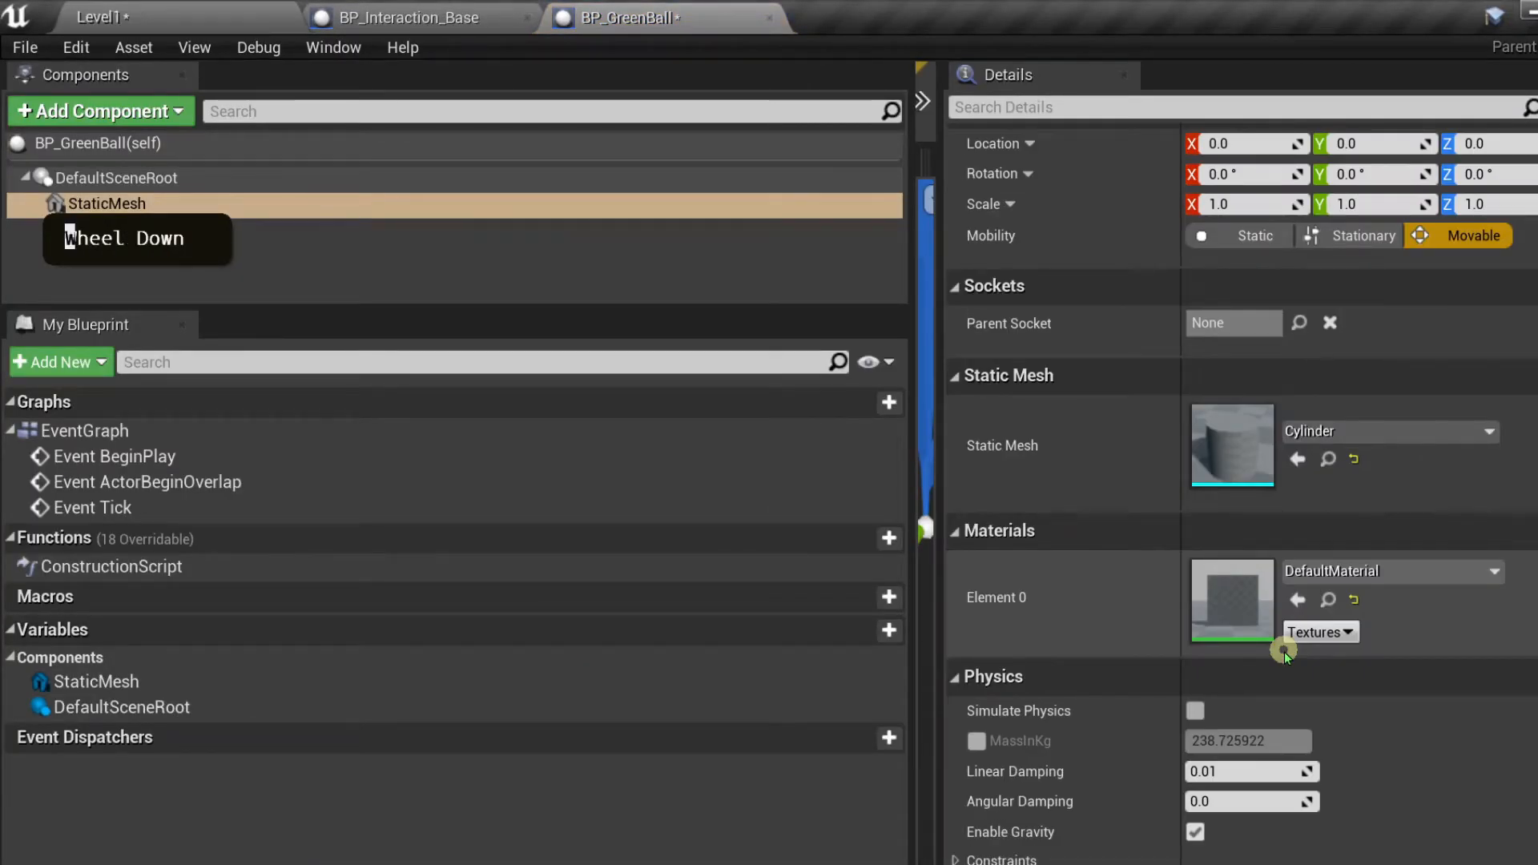
scroll(1285, 652, down, 5)
scroll(1284, 652, down, 4)
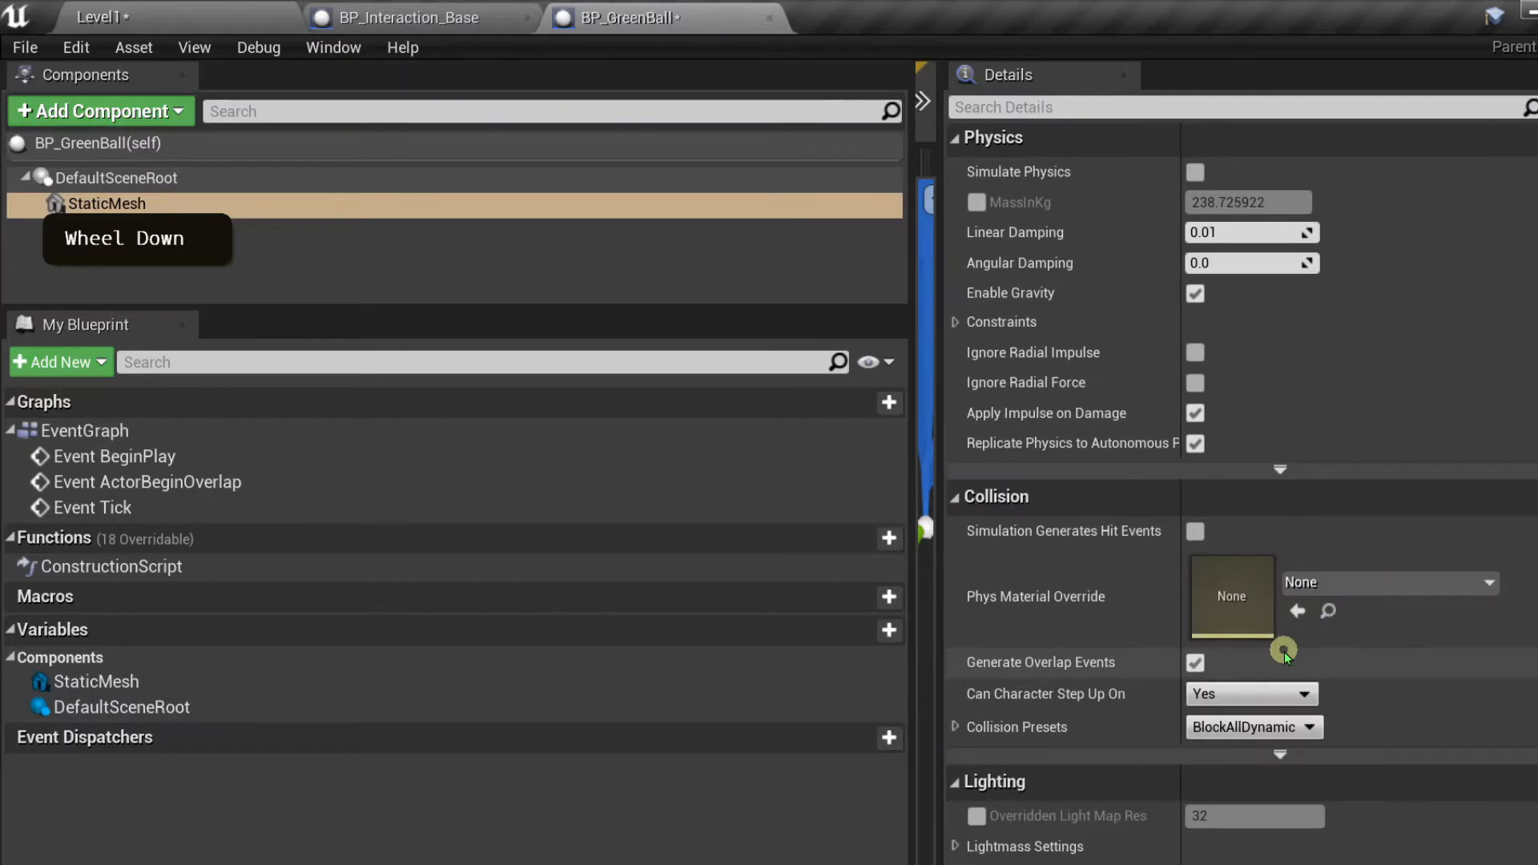
click(1231, 603)
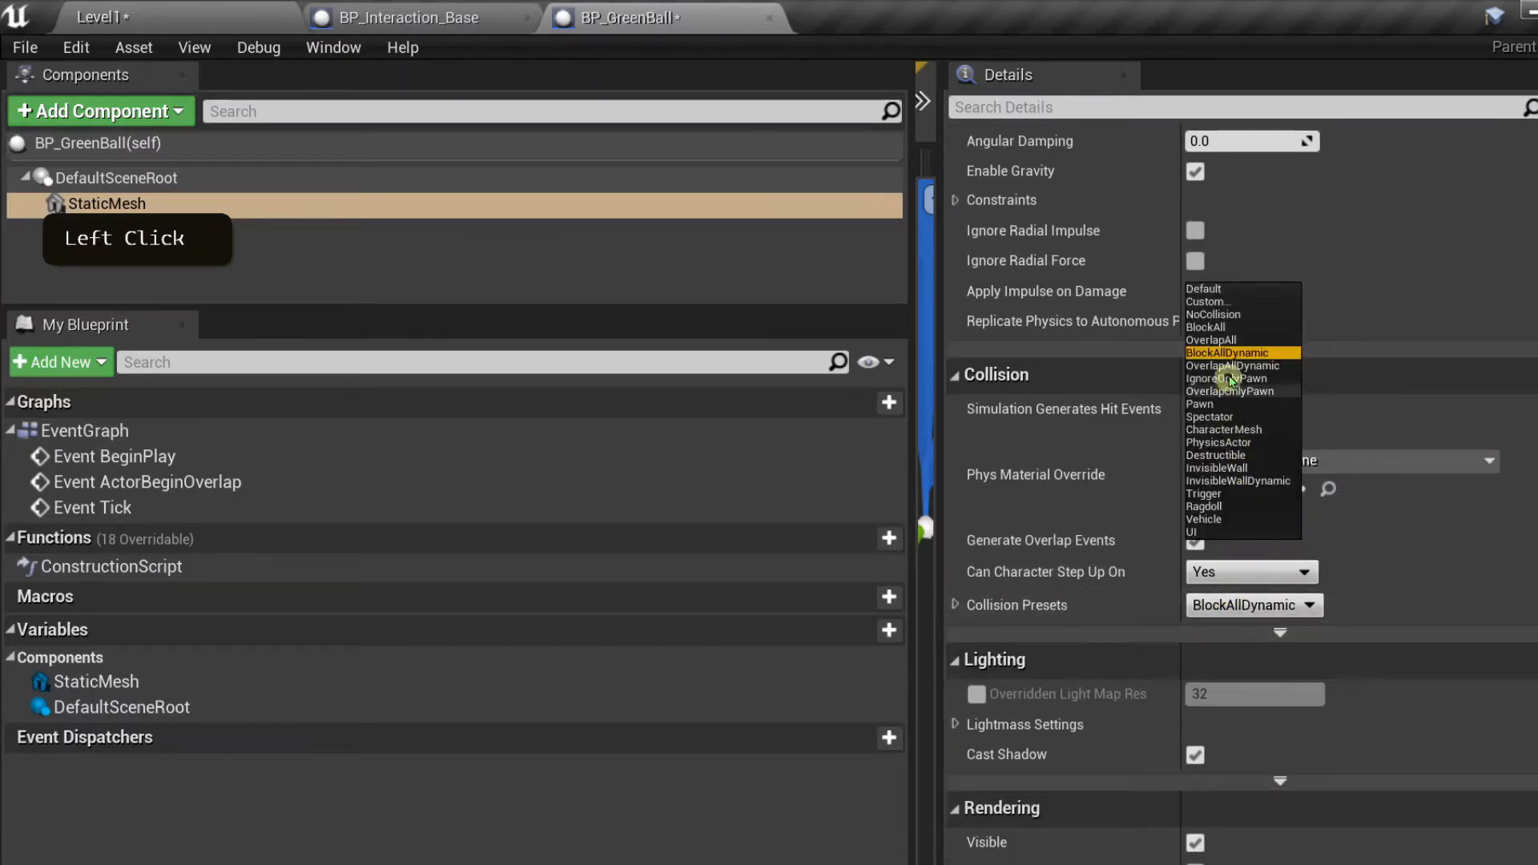
click(1226, 341)
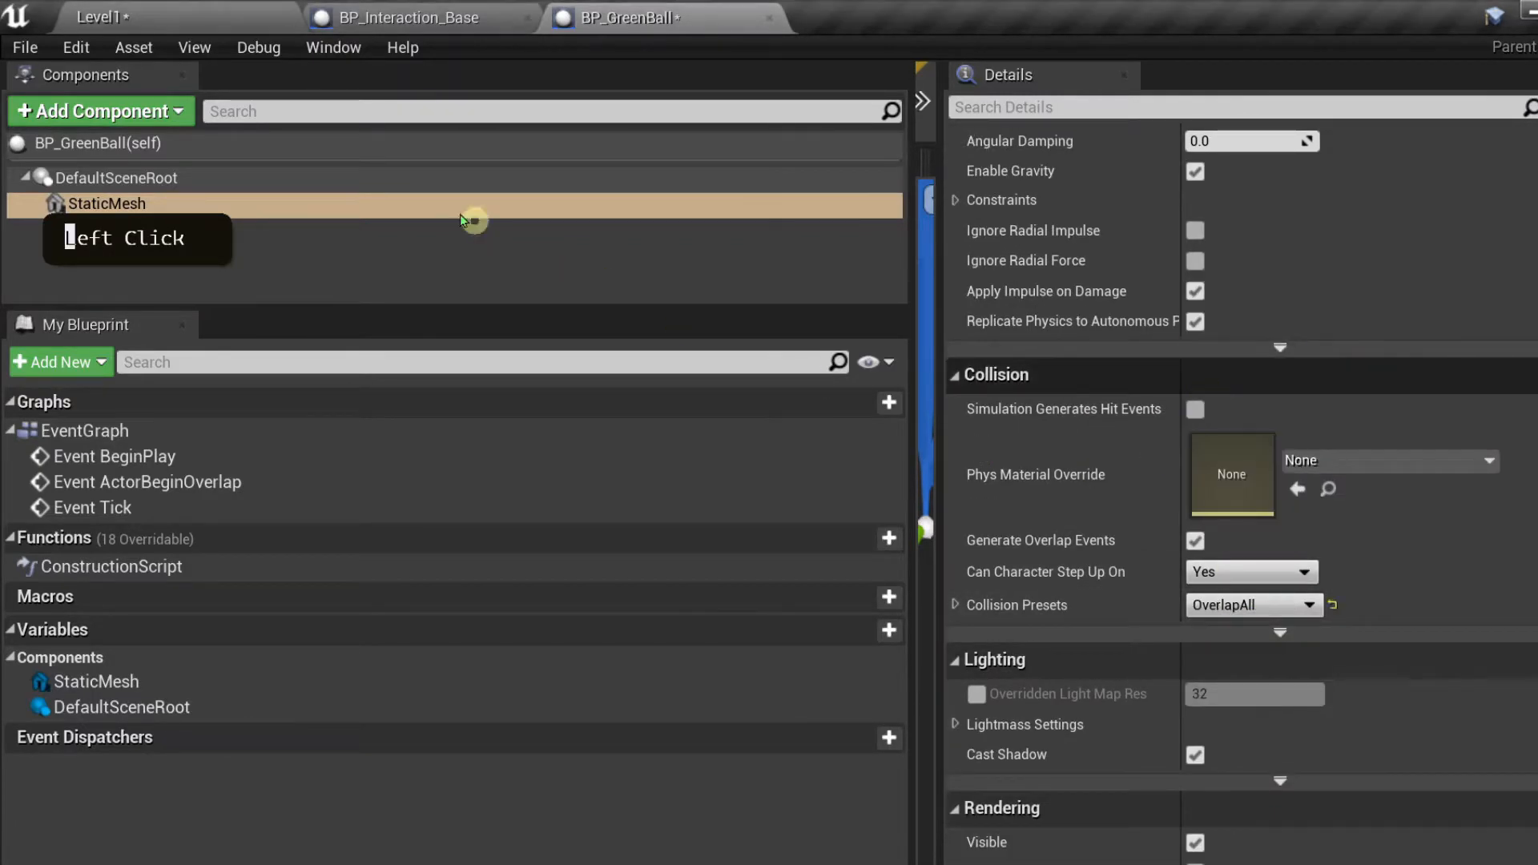
click(196, 17)
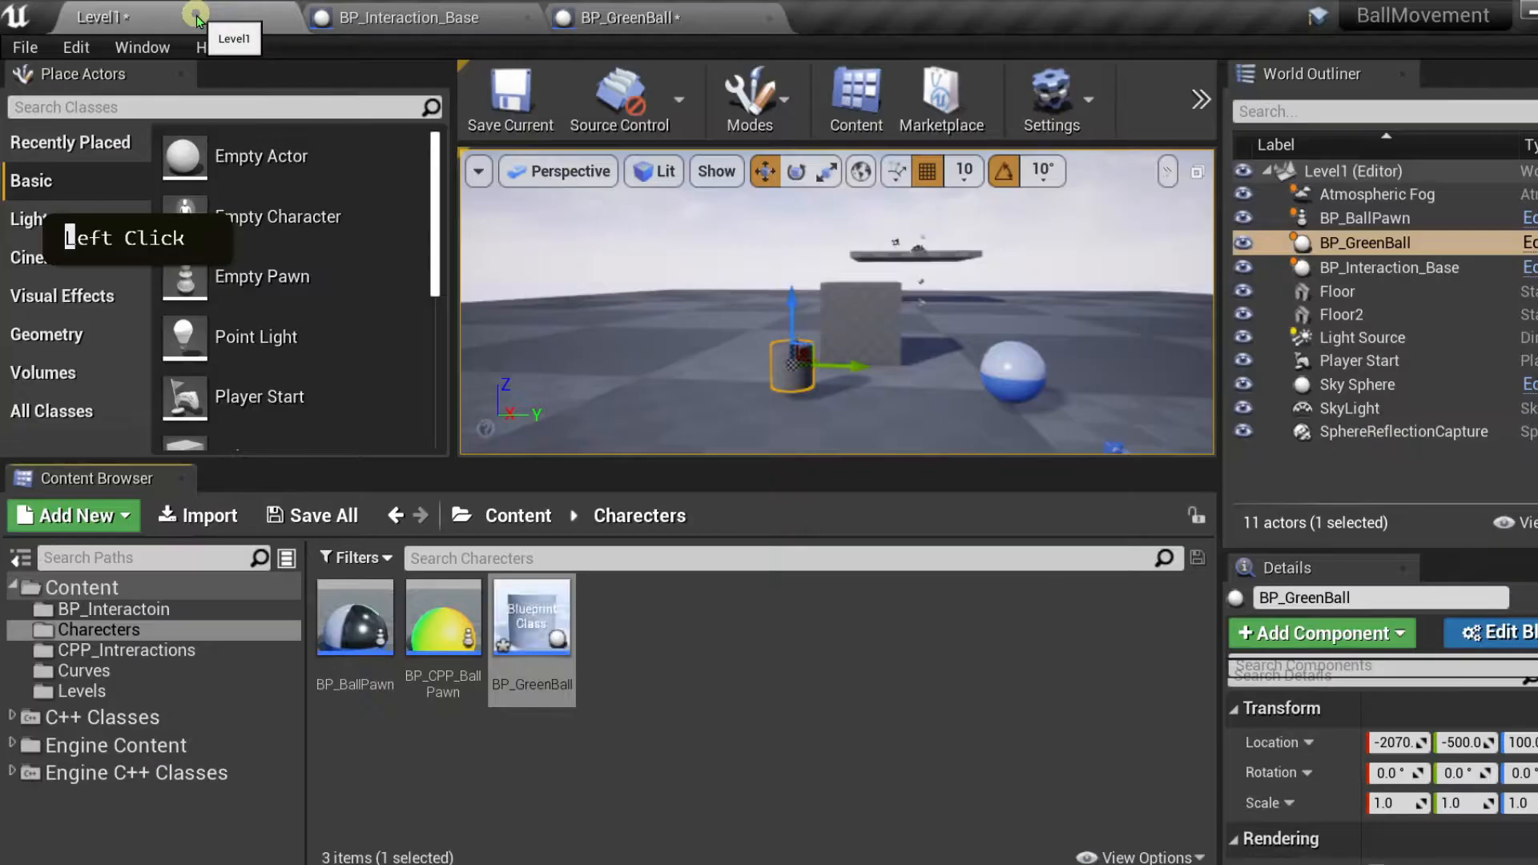
- Play the level and move the BP_GreenBall cylinder along the Y axis to about -370
click(1199, 108)
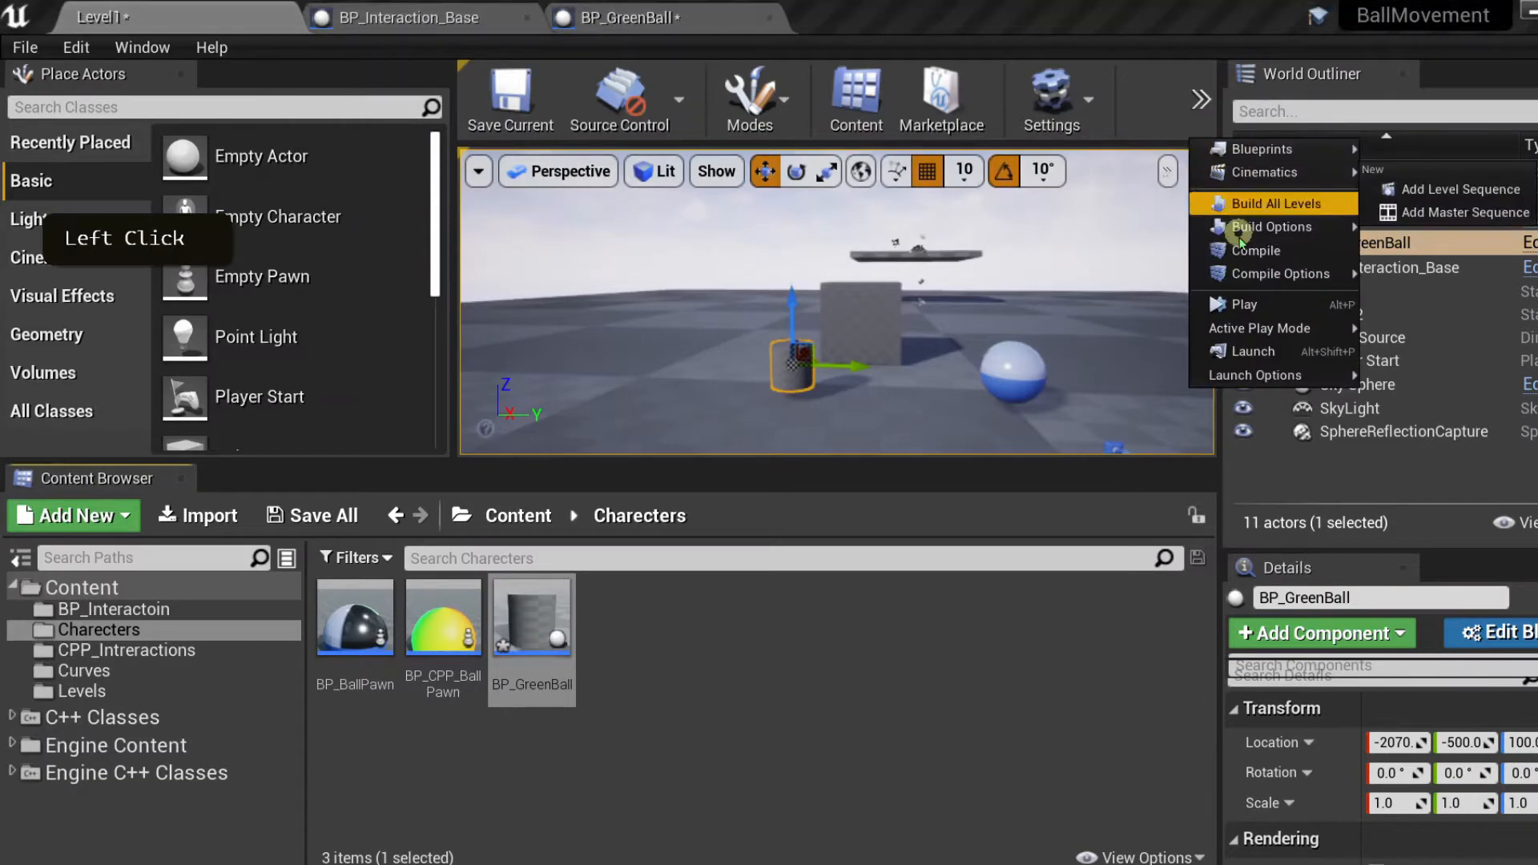
click(1243, 301)
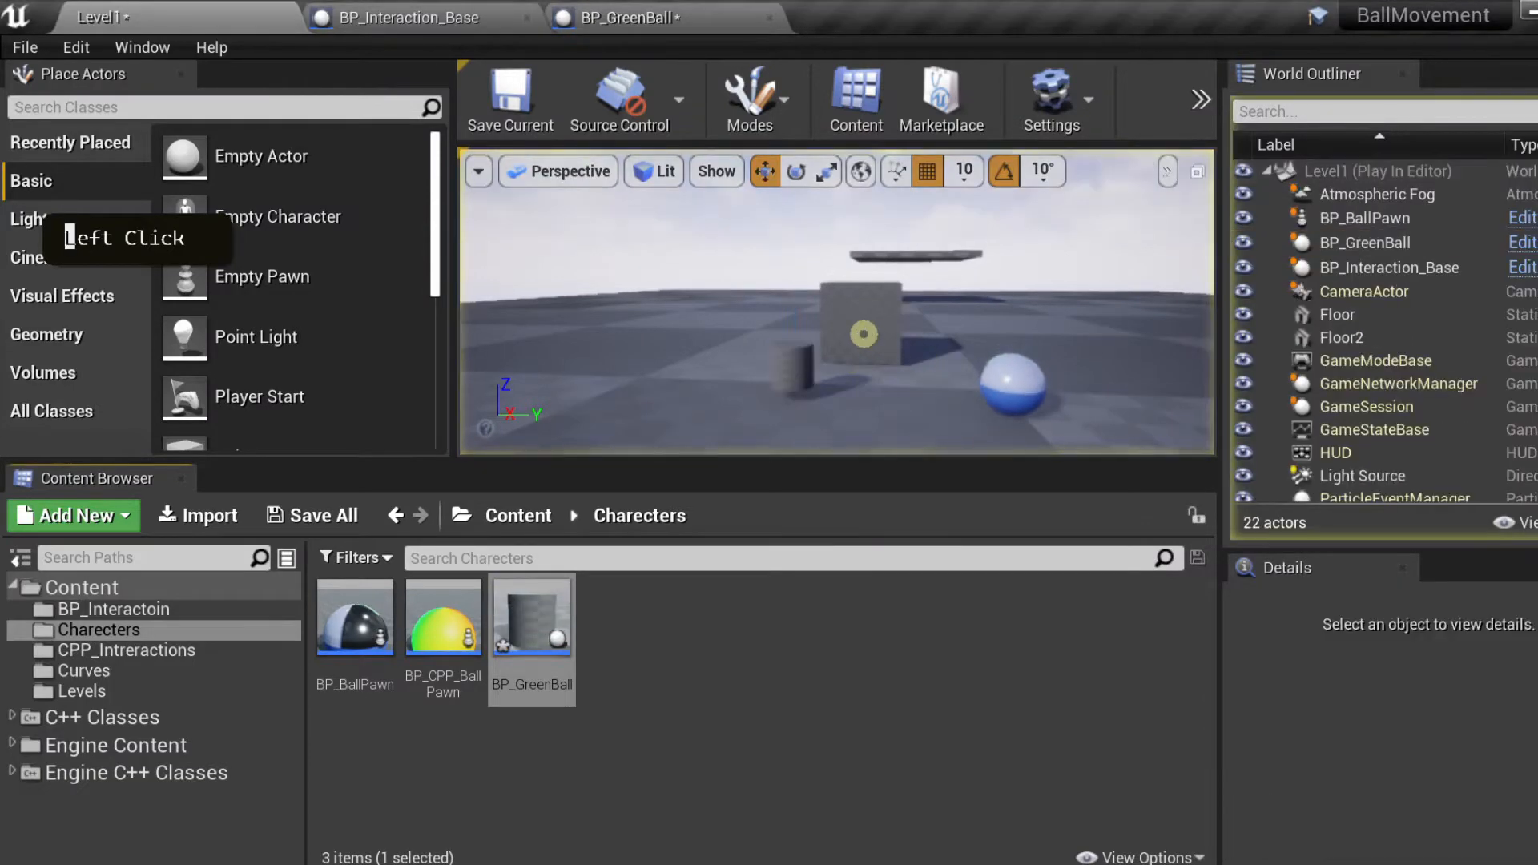
click(876, 324)
click(814, 373)
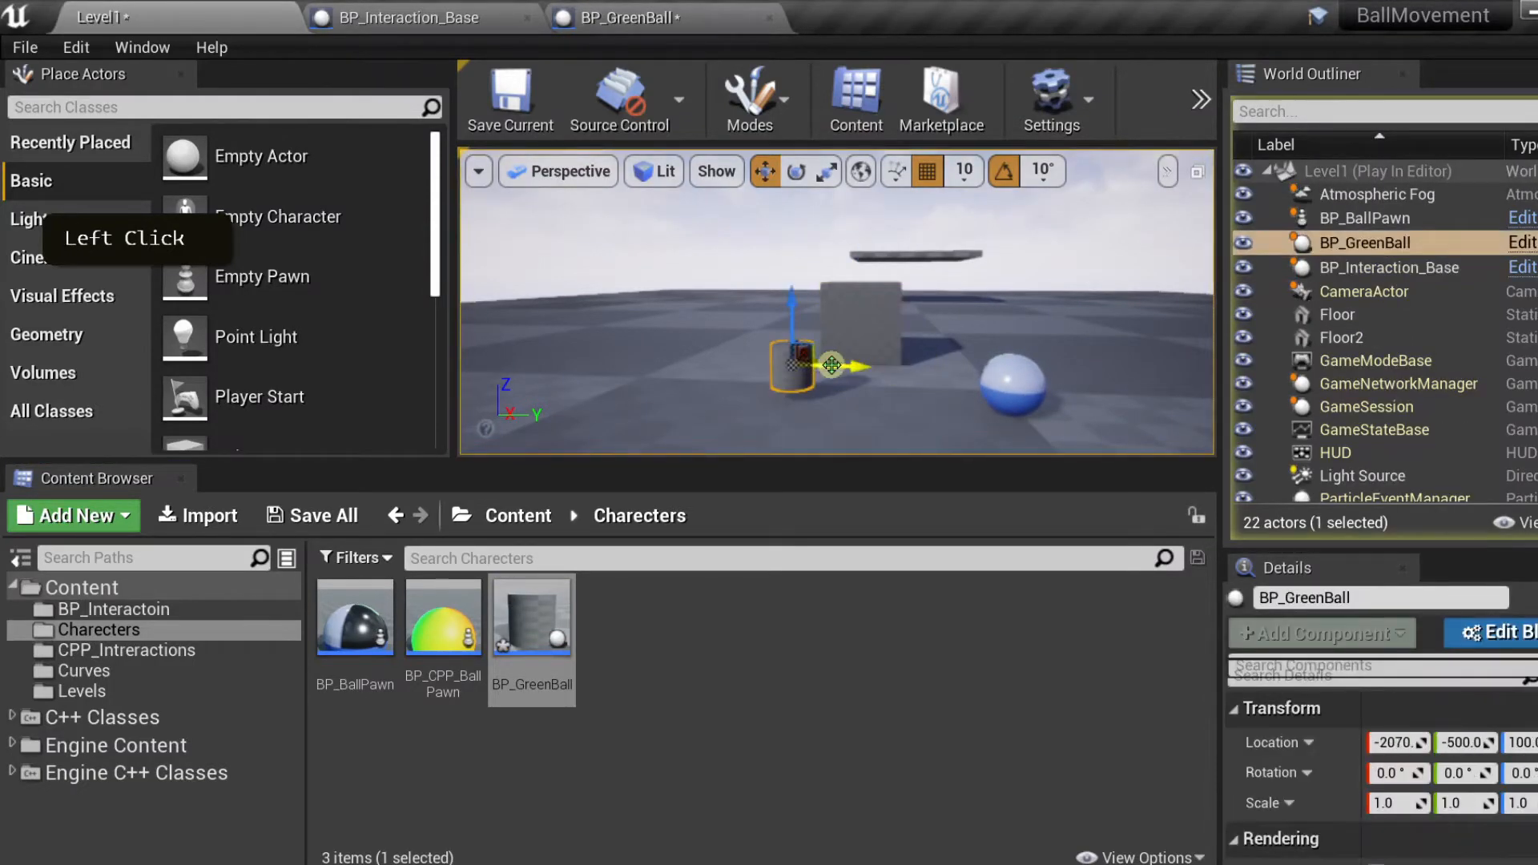
drag(853, 366, 870, 355)
- Raise the BP_GreenBall cylinder to a Z location of about 270 in the running level
scroll(885, 319, up, 4)
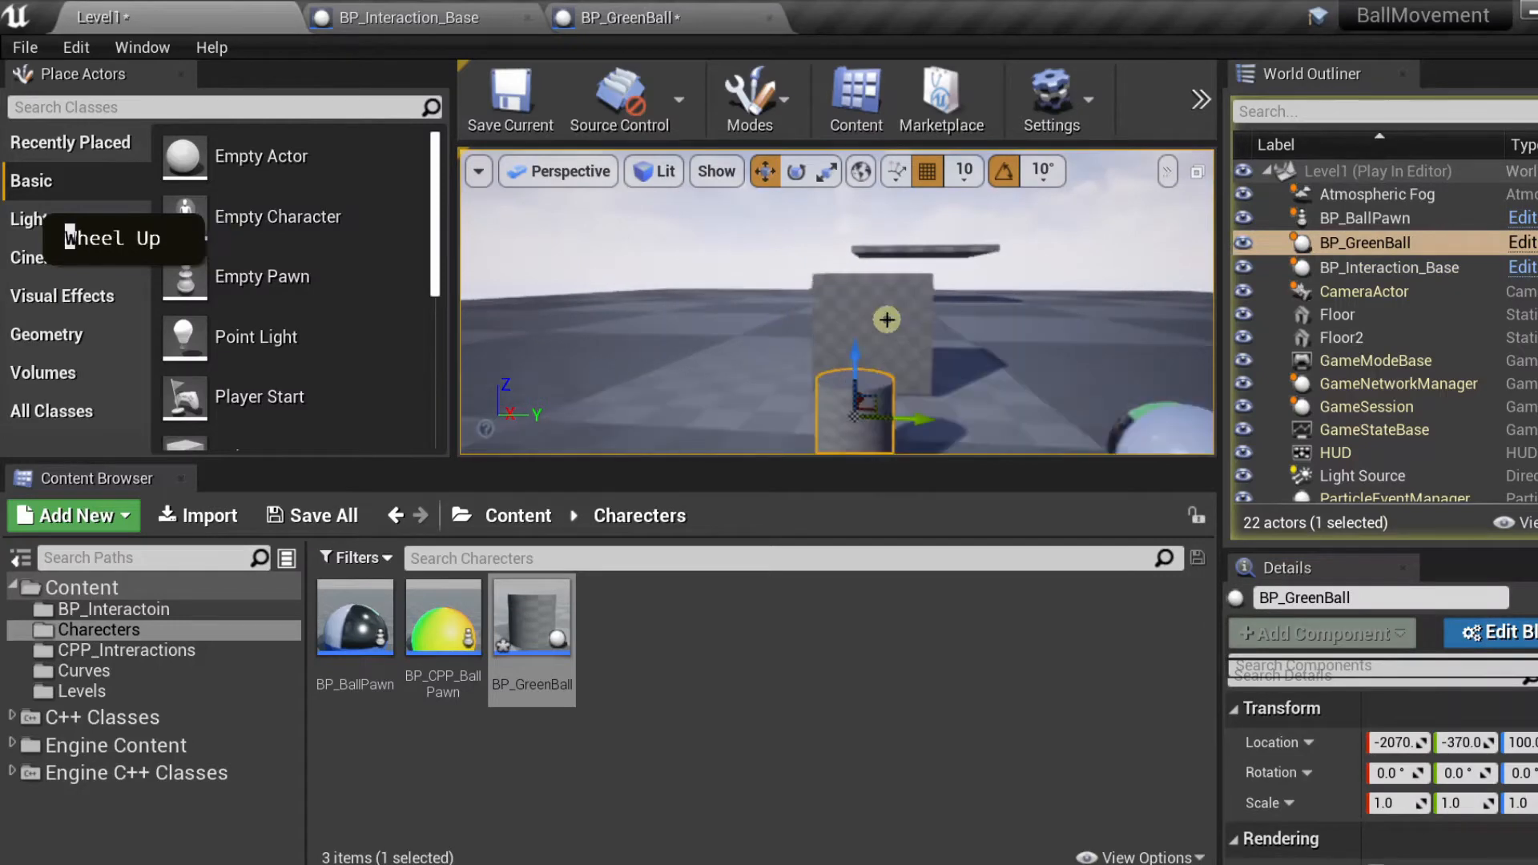
right_drag(886, 319, 882, 411)
scroll(881, 319, down, 2)
scroll(877, 319, down, 2)
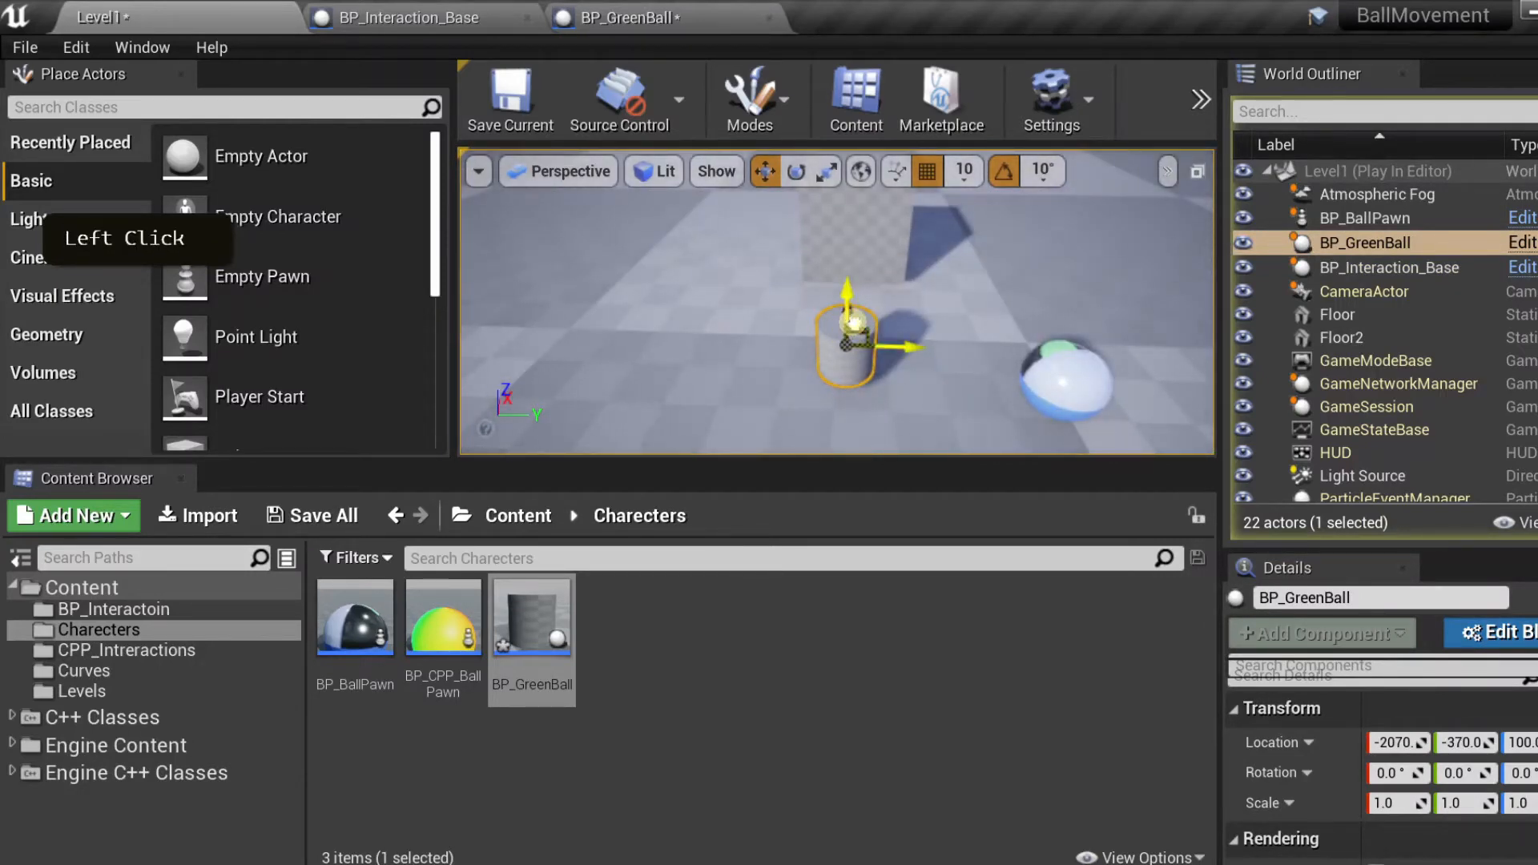
drag(854, 322, 862, 263)
- Test the overlap by moving the cylinder along X to about -1740 into the interaction cube, and stop the play session
scroll(863, 262, down, 2)
right_drag(731, 281, 758, 319)
scroll(788, 299, up, 5)
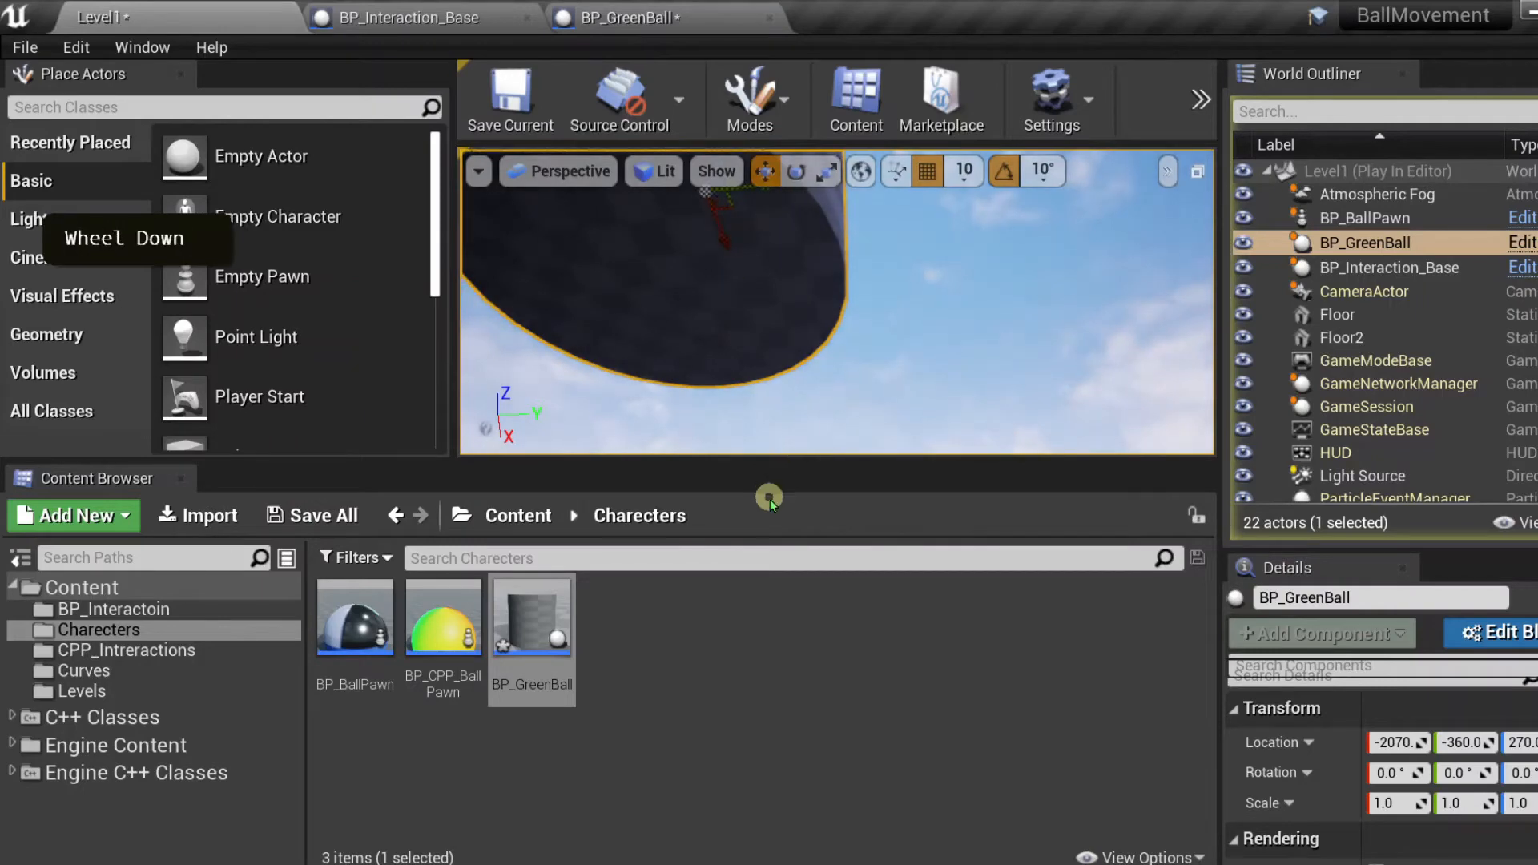
scroll(805, 392, down, 5)
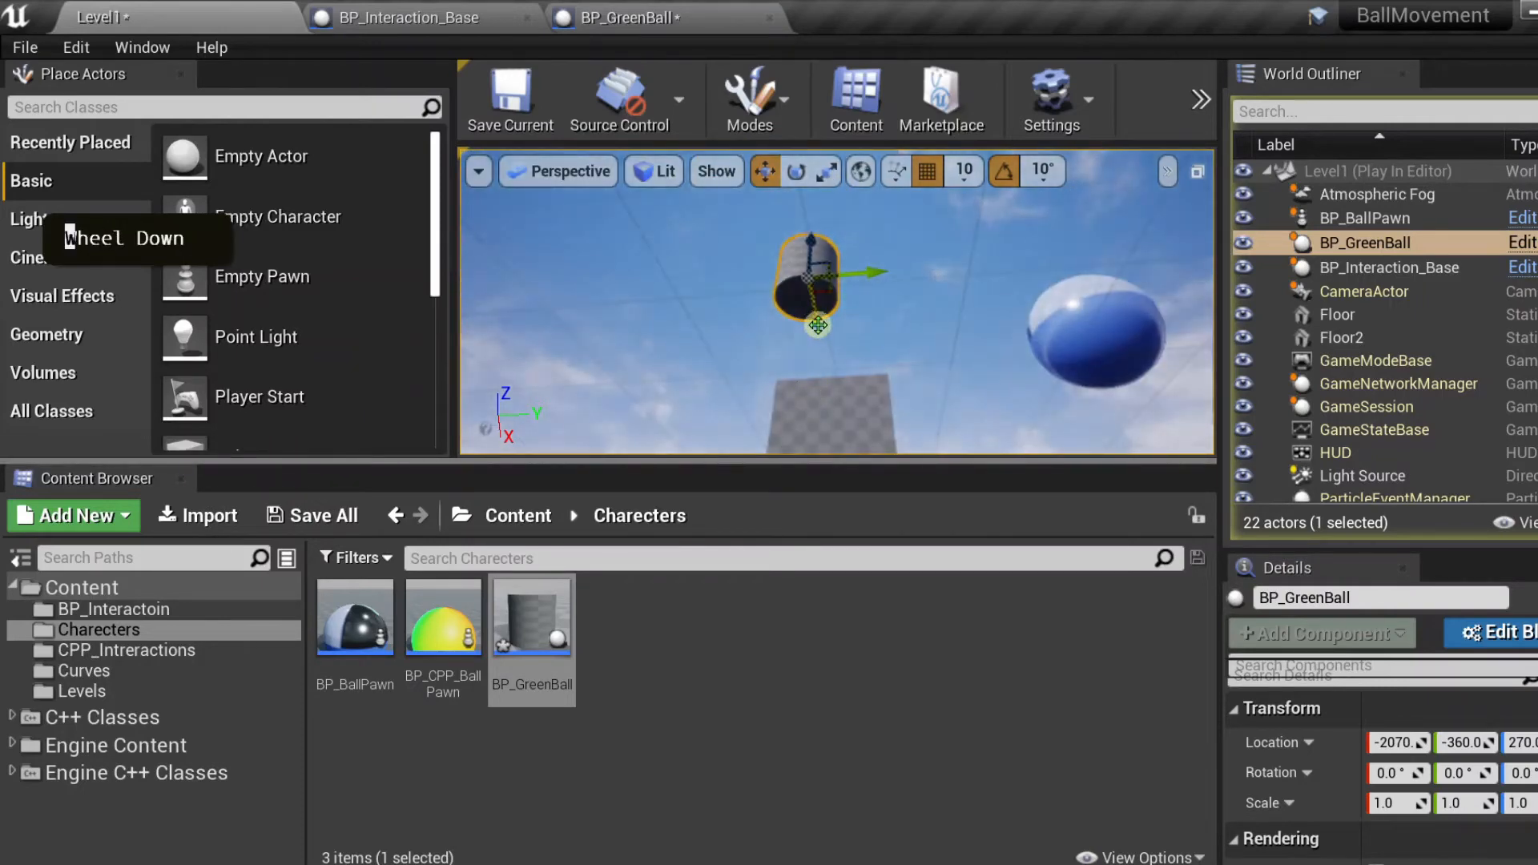
drag(818, 325, 886, 425)
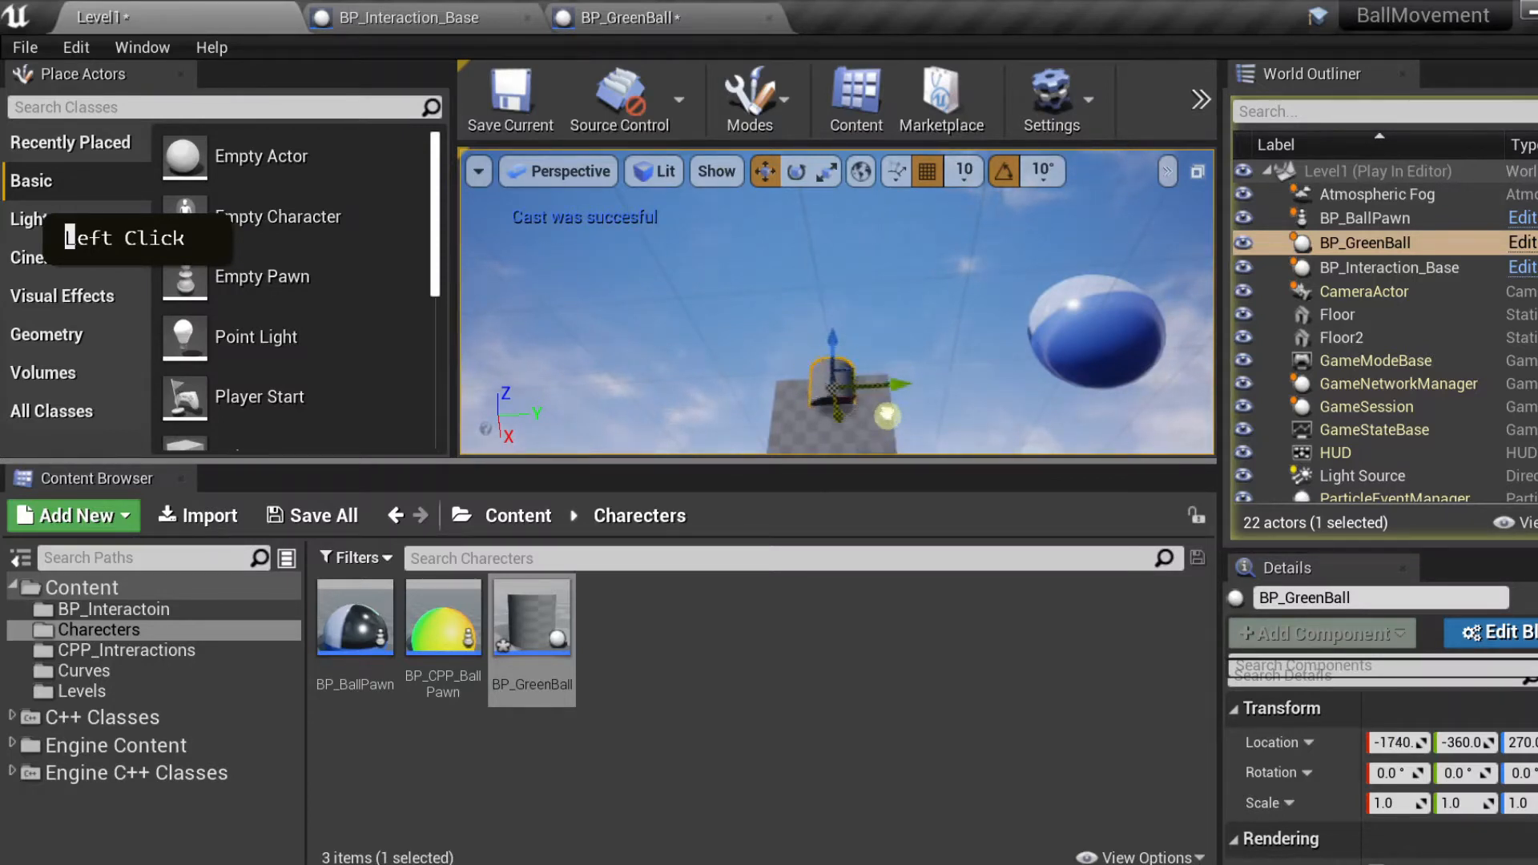
key(Escape)
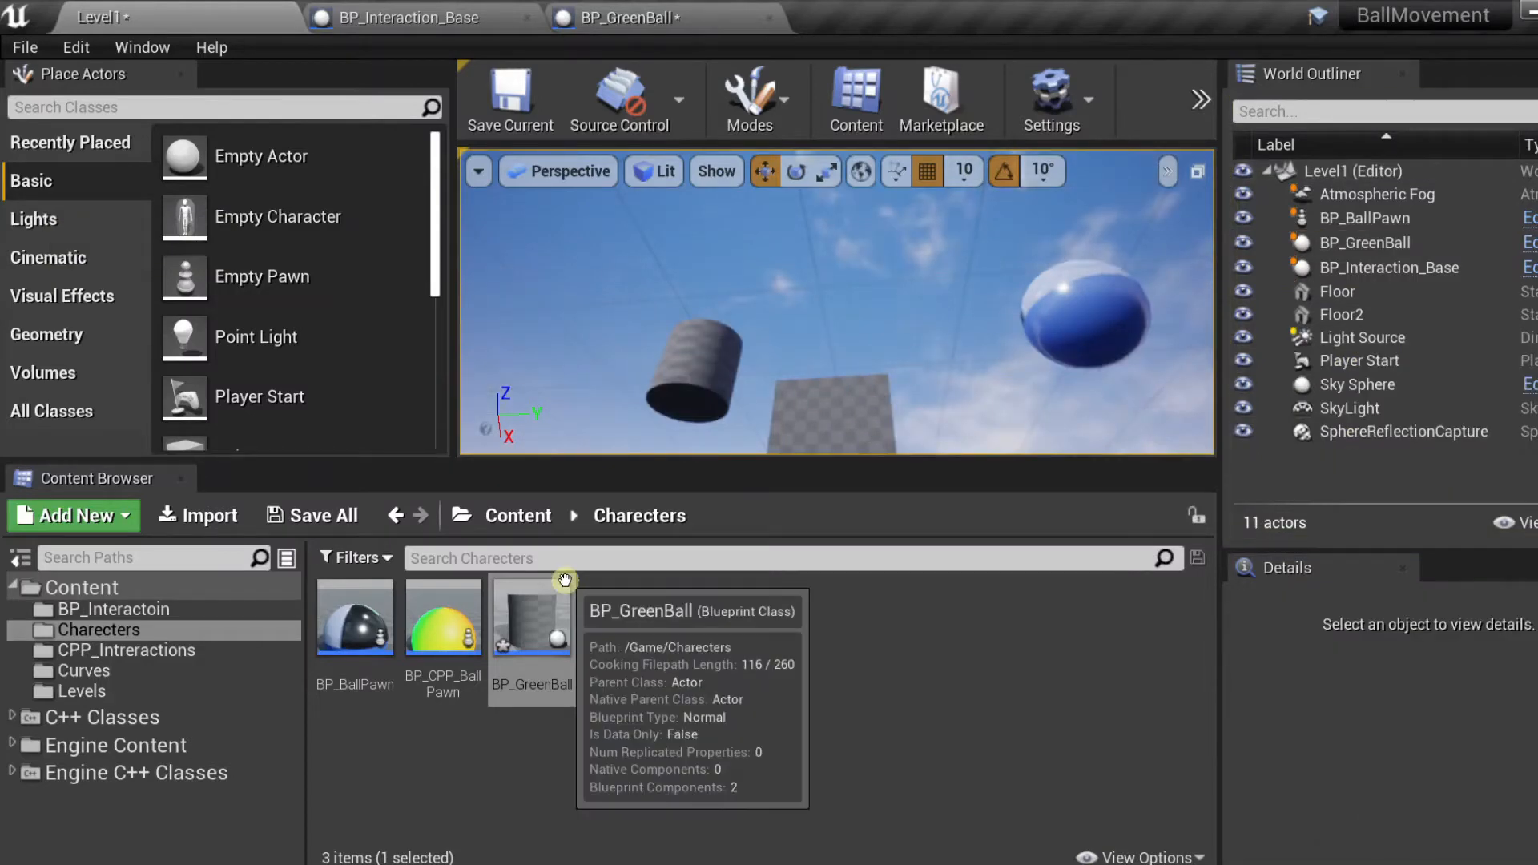
- Open BP_Interaction_Base from the BP_Interactoin folder and delete the Cast To BP_GreenBall node from its event graph
click(160, 633)
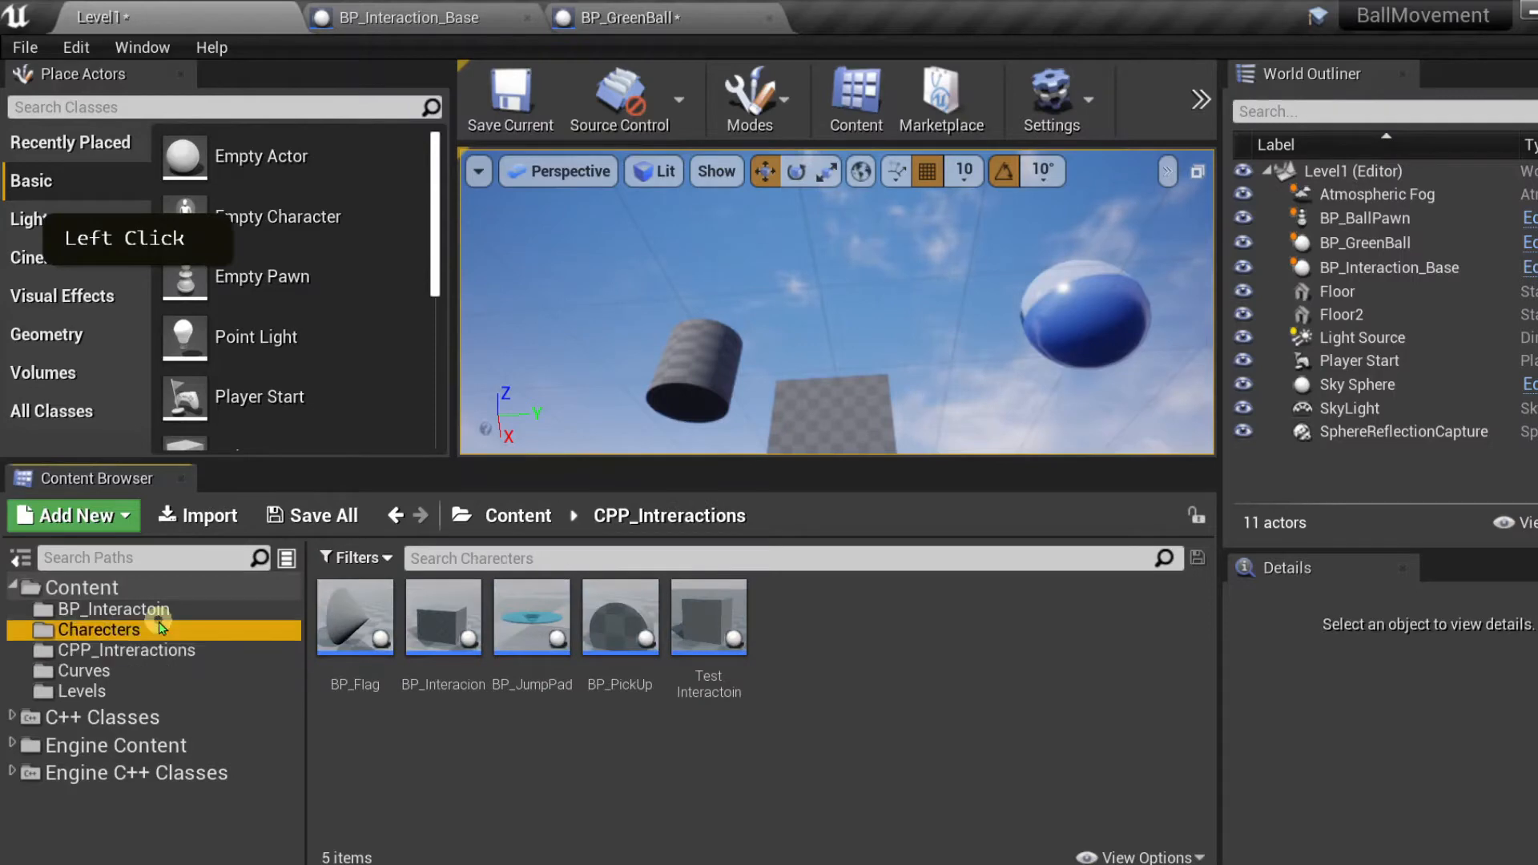
click(161, 609)
double_click(347, 629)
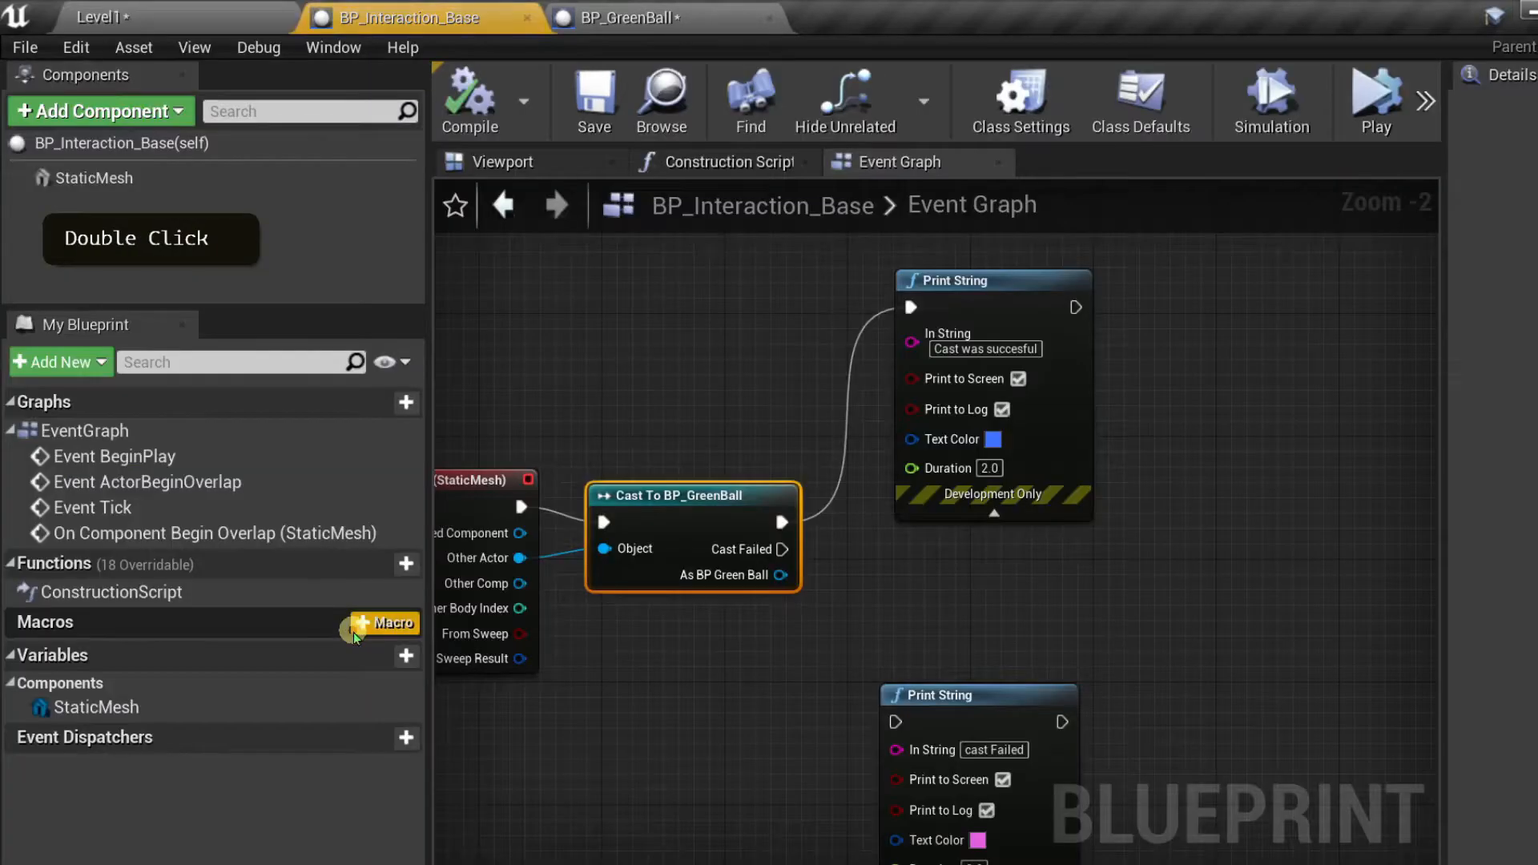
scroll(680, 650, up, 2)
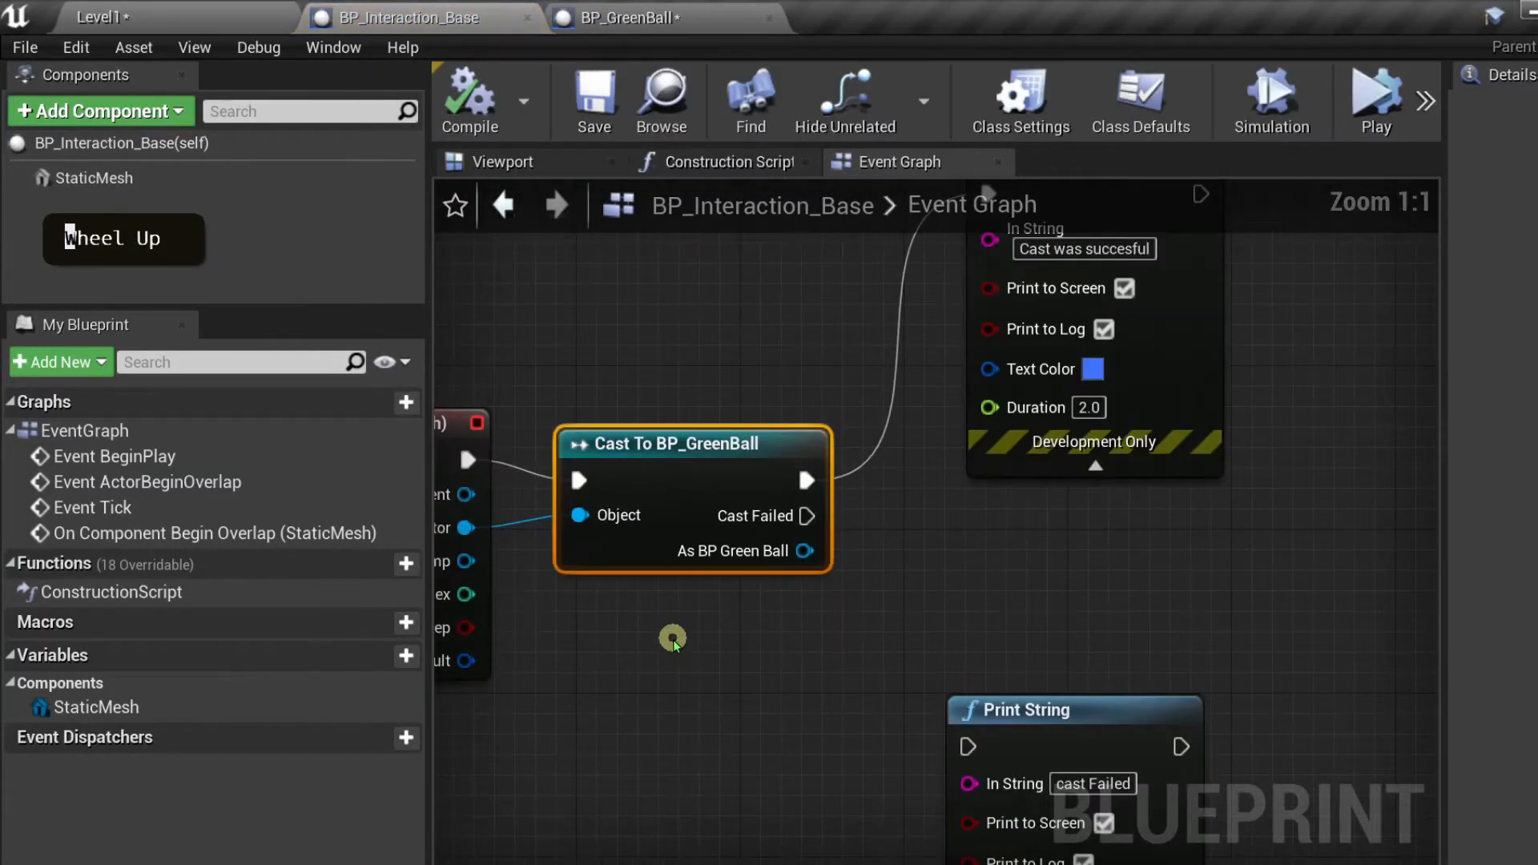
scroll(680, 633, down, 1)
right_click(640, 660)
right_drag(631, 660, 786, 696)
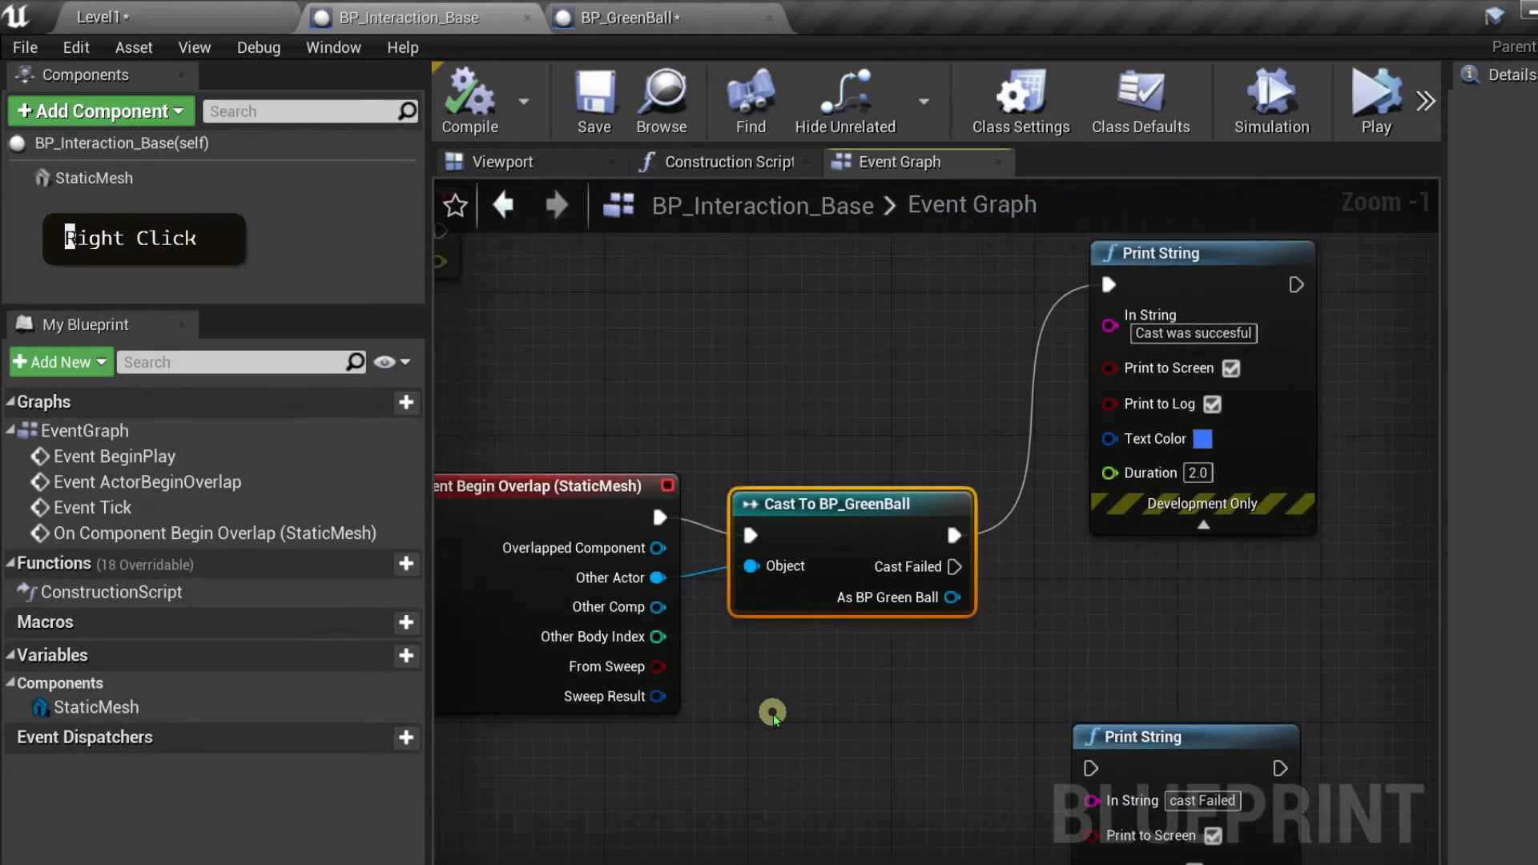
scroll(764, 707, up, 1)
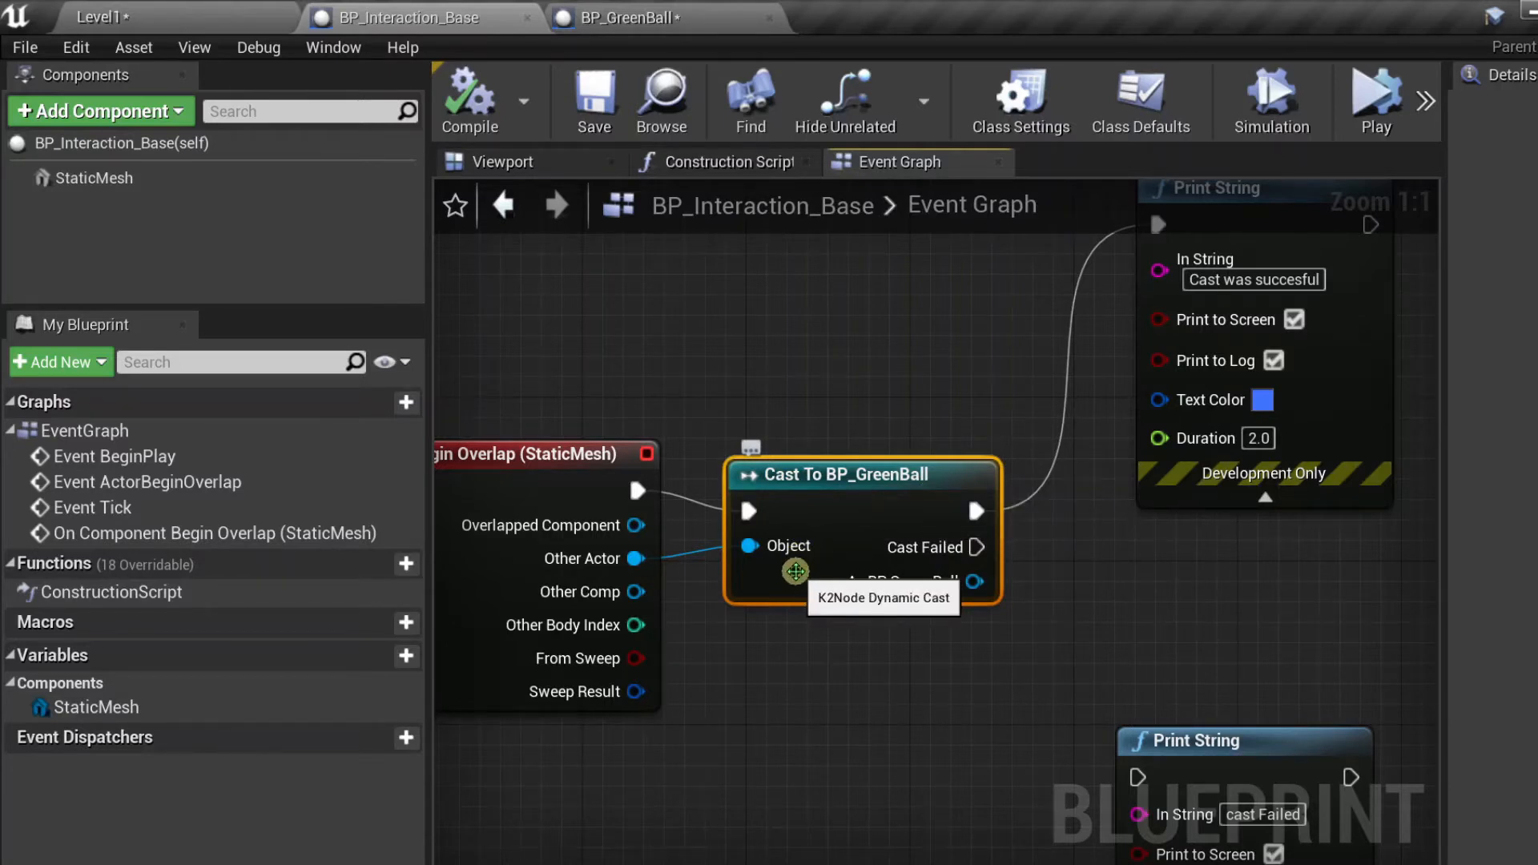
drag(710, 399, 763, 439)
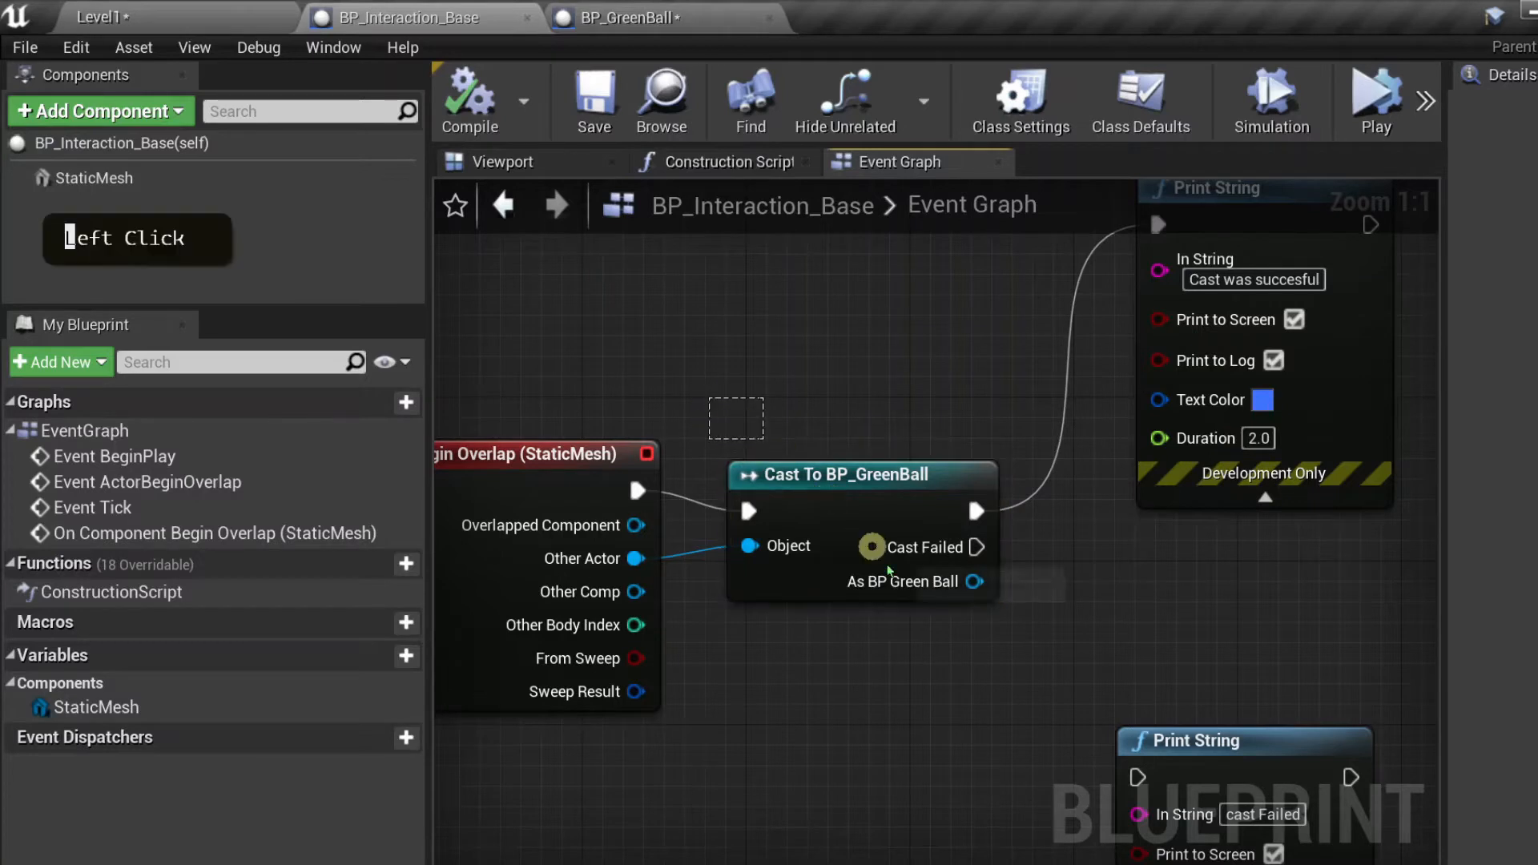
drag(888, 569, 978, 677)
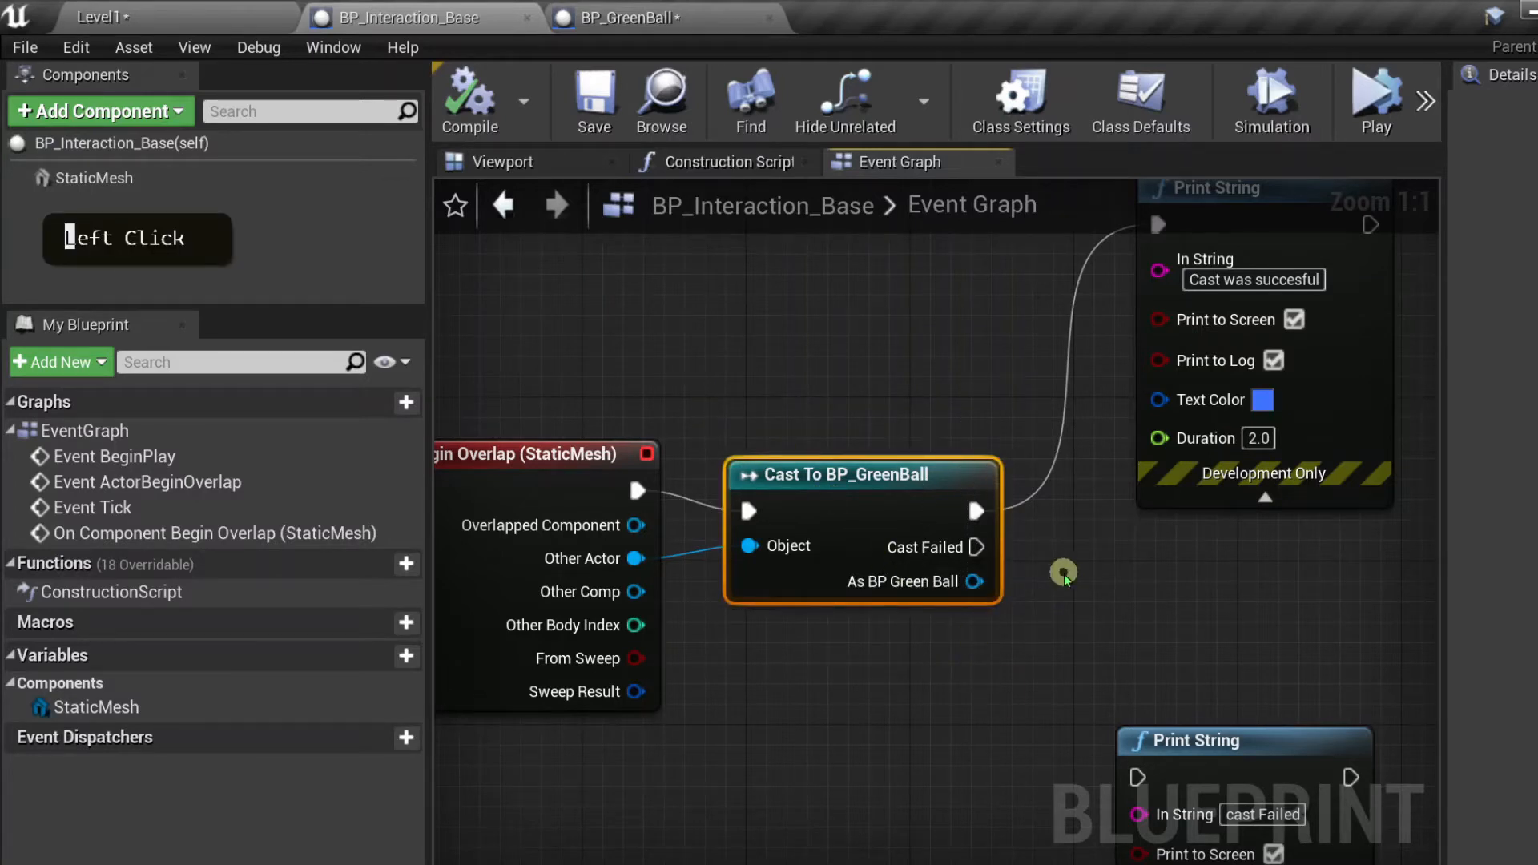
key(Delete)
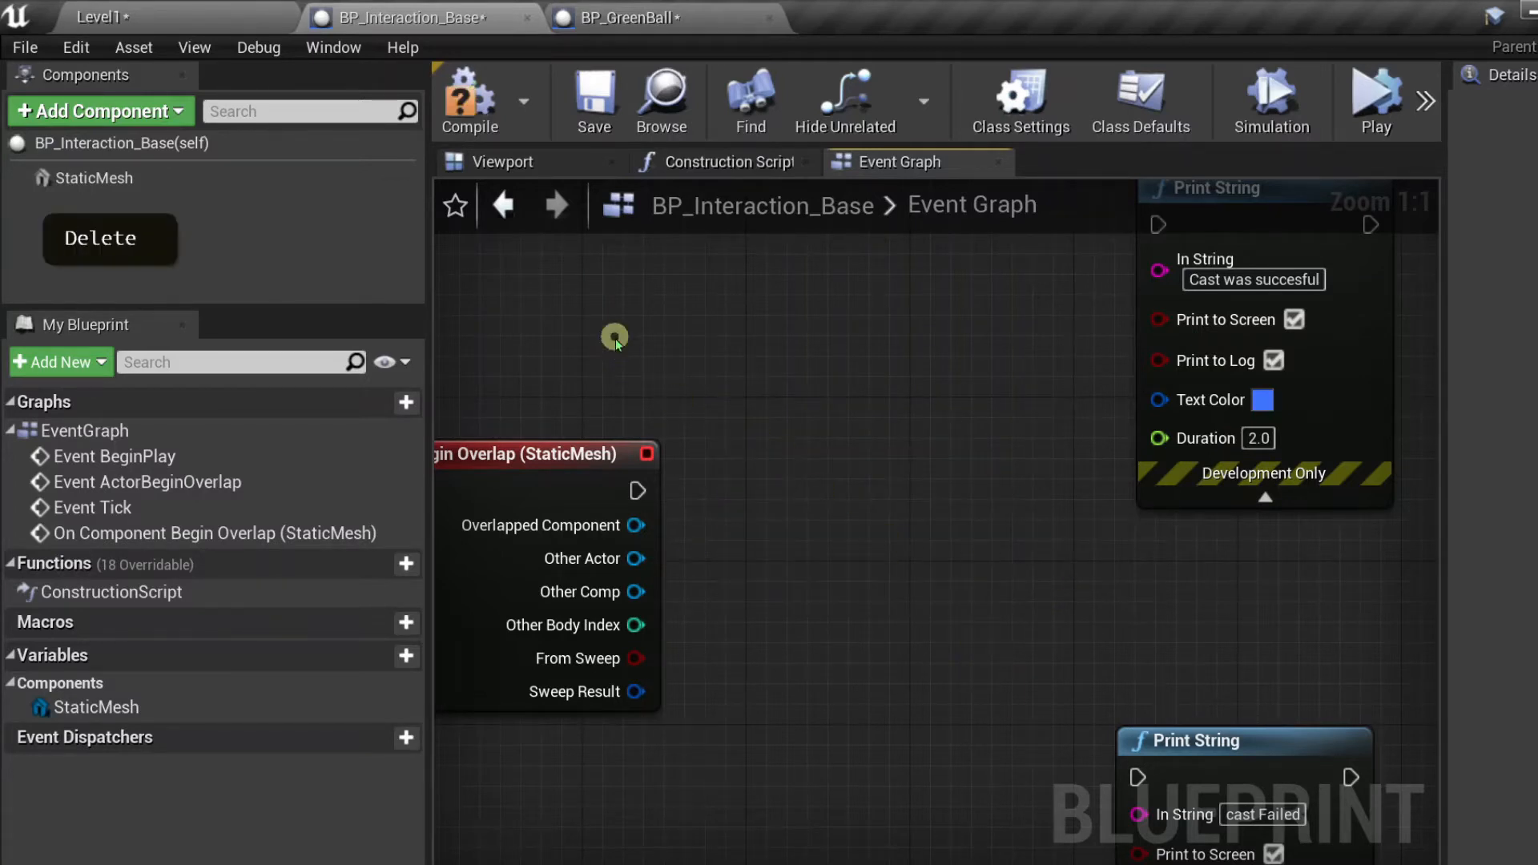
- Return to the Level1 editor, play the level in the viewport briefly, and stop the play session
click(184, 16)
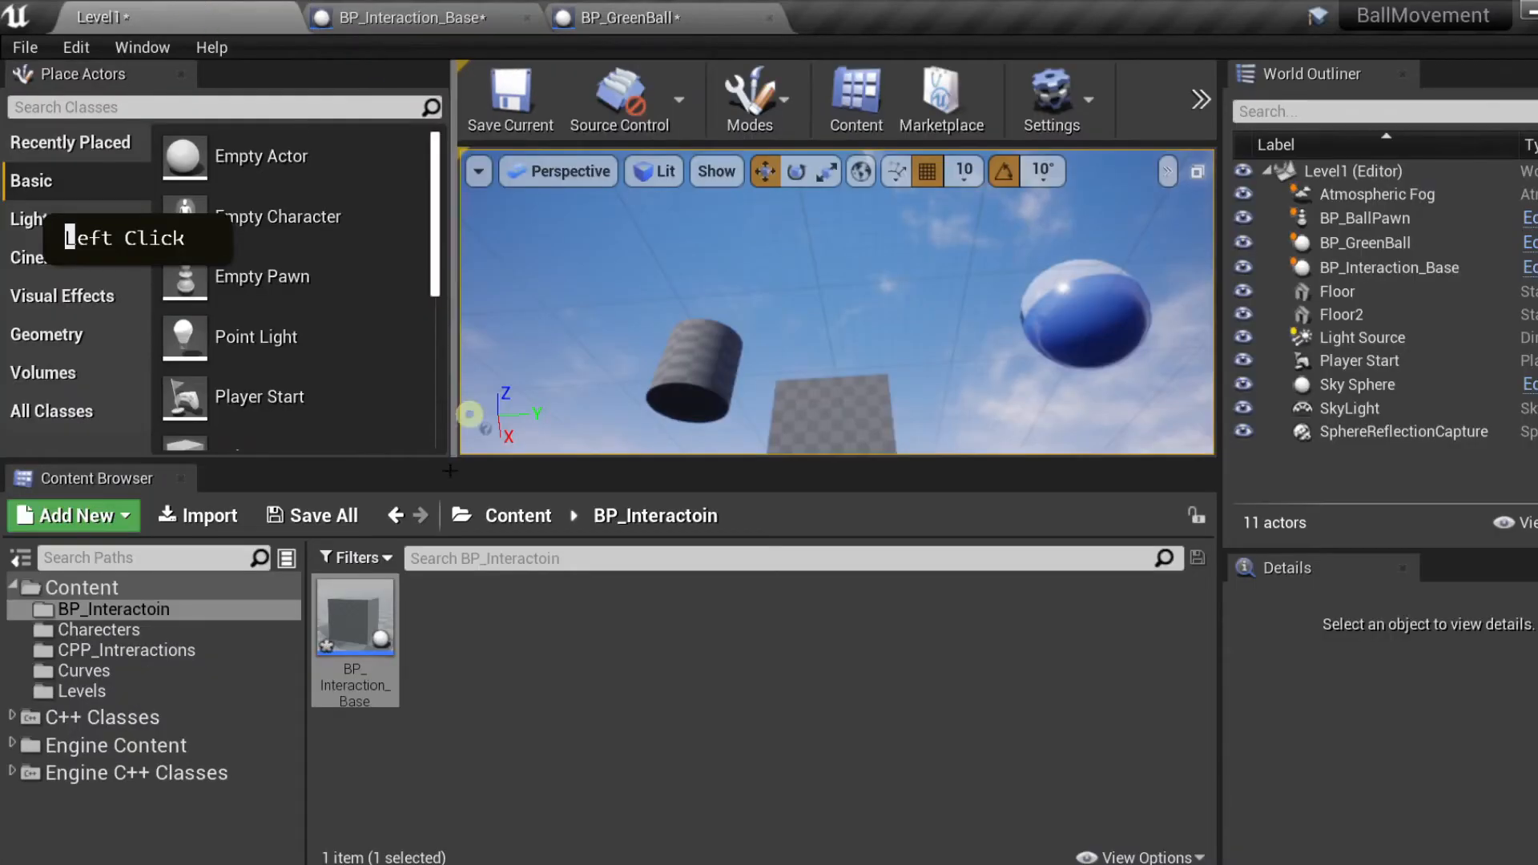
scroll(800, 315, up, 4)
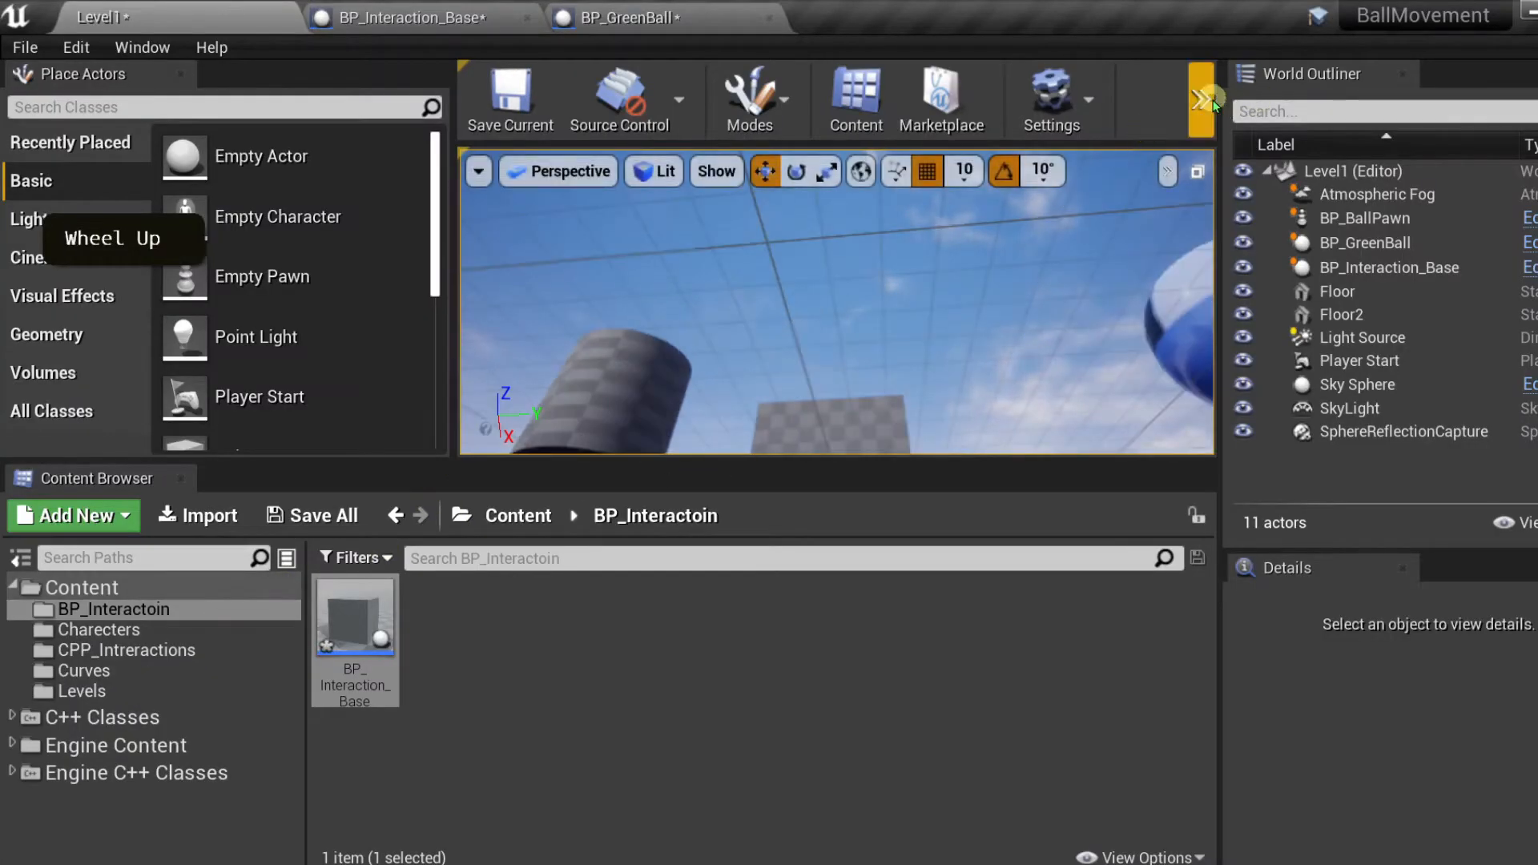
click(1200, 101)
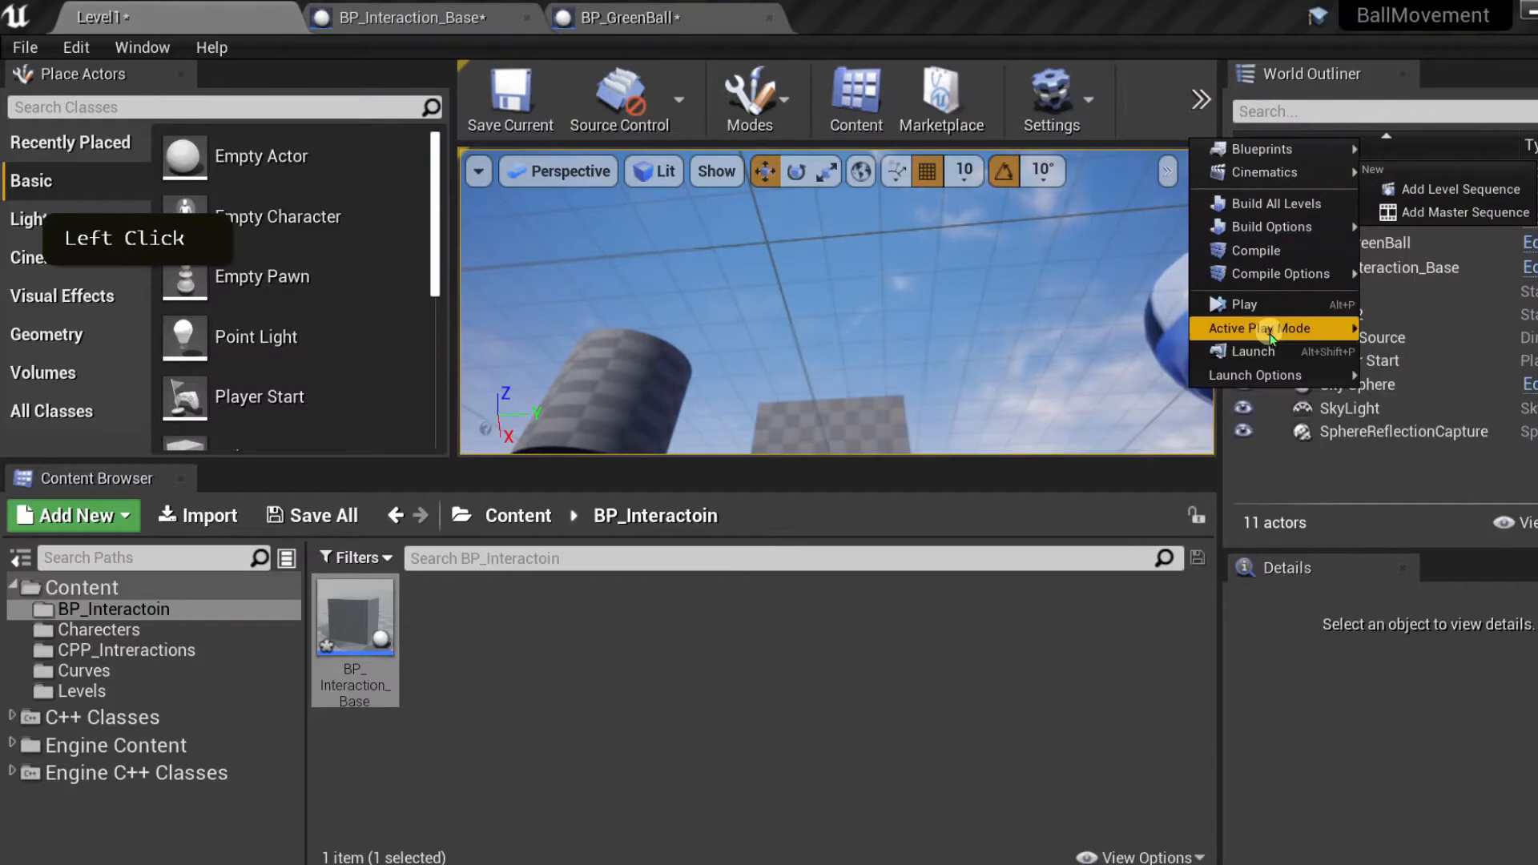
mouse_move(1271, 337)
click(1074, 344)
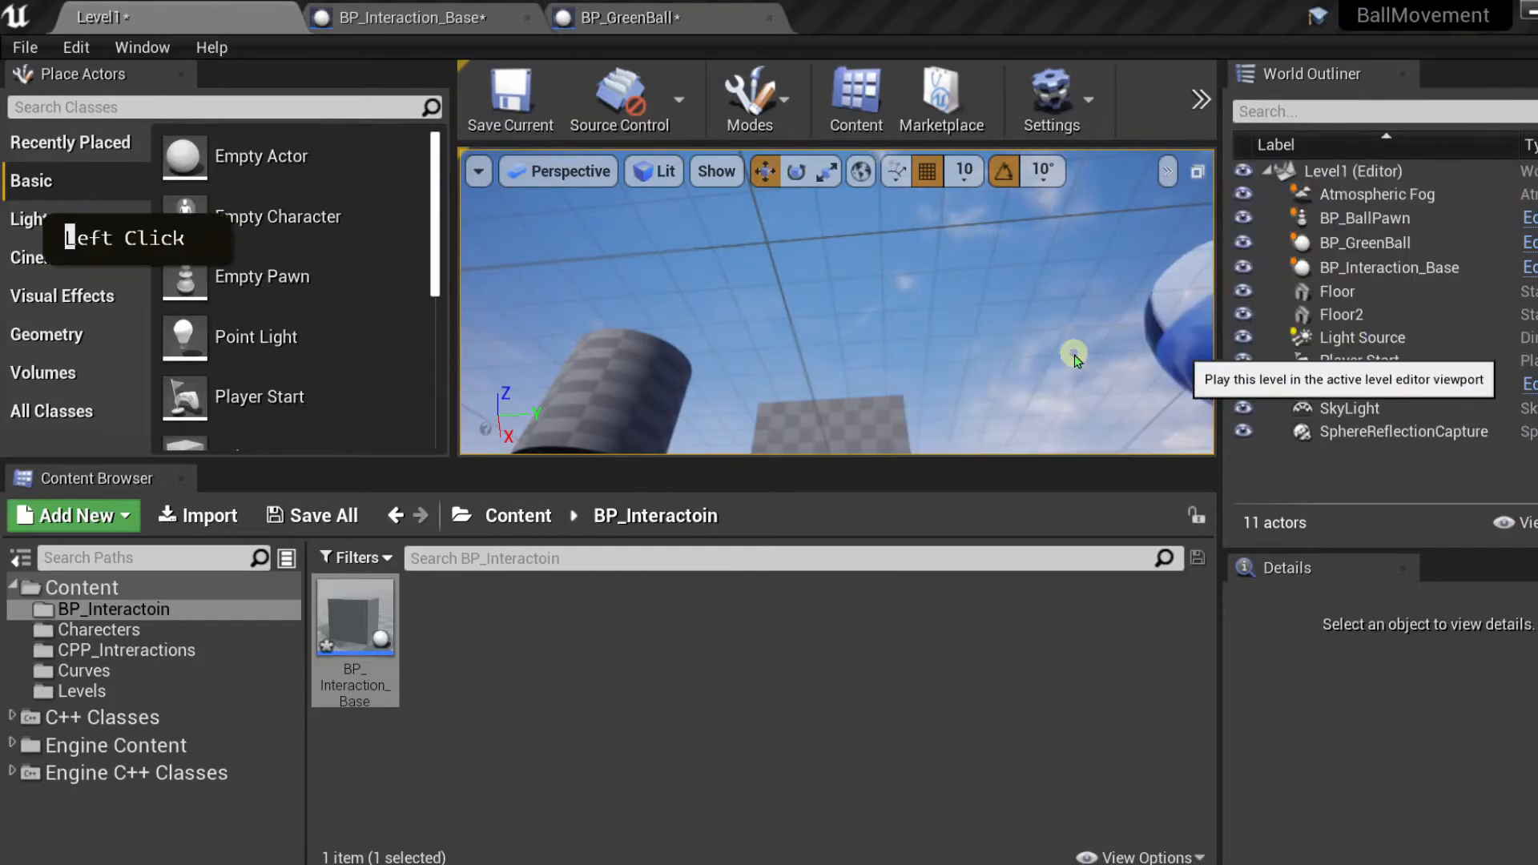
click(1074, 322)
key(Escape)
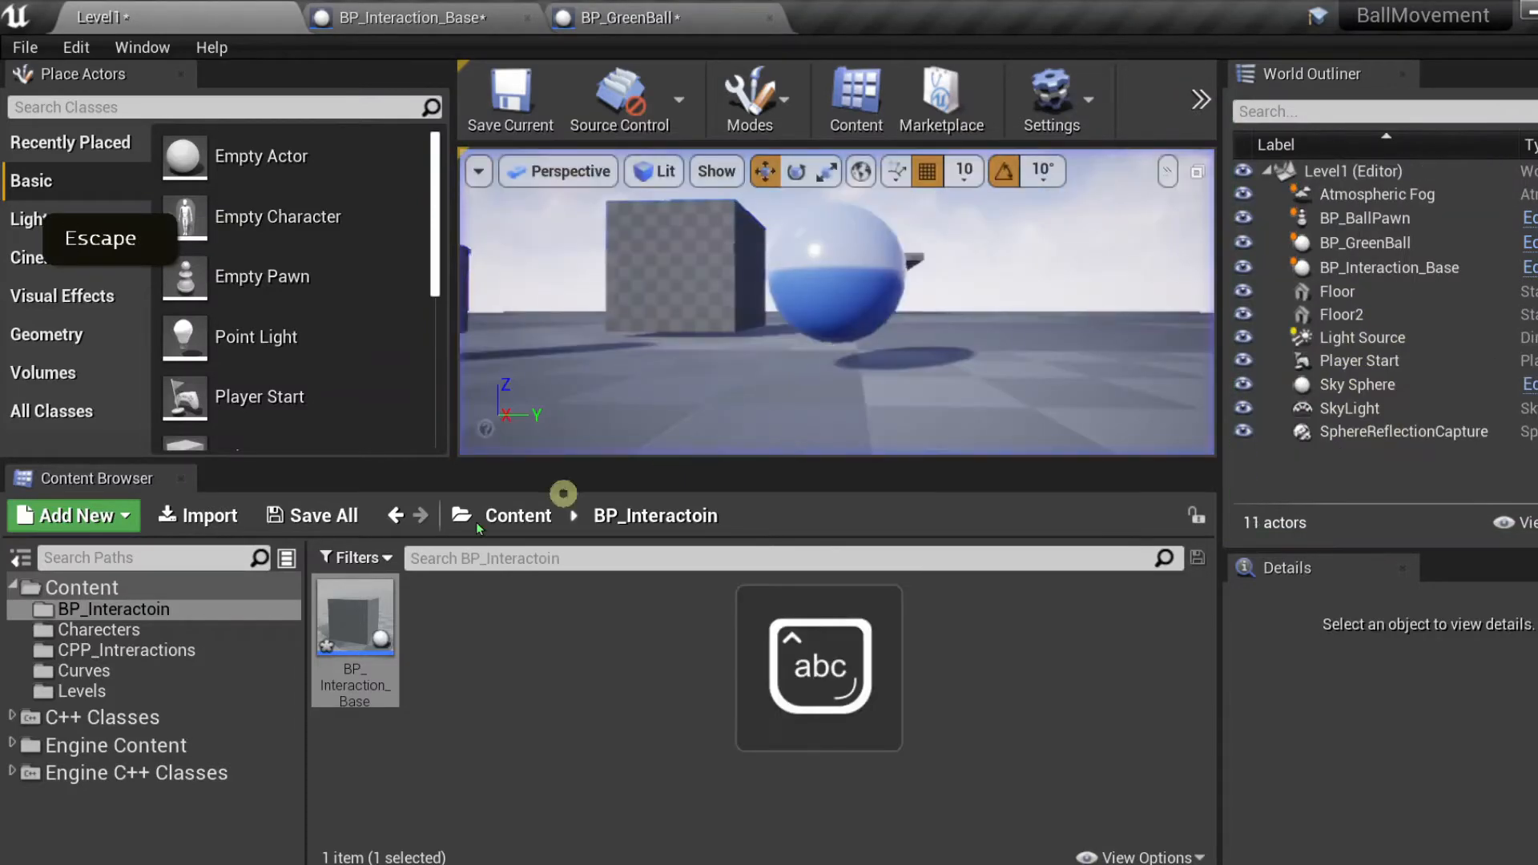
- In BP_Interaction_Base, add a Cast To BP_BallPawn node after the StaticMesh begin-overlap event and connect Other Actor to its Object input
click(170, 645)
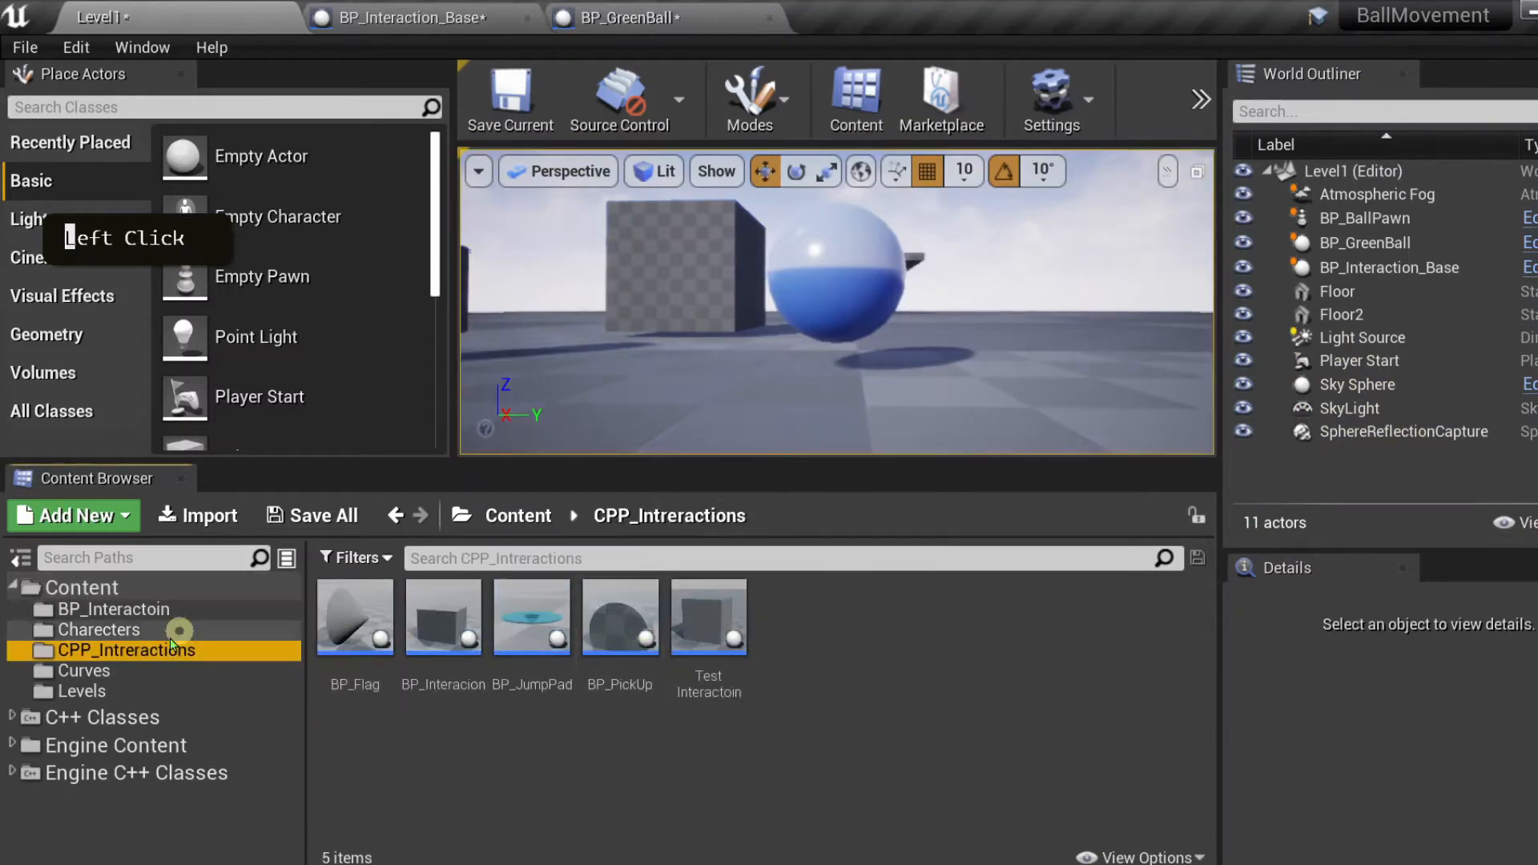
click(174, 610)
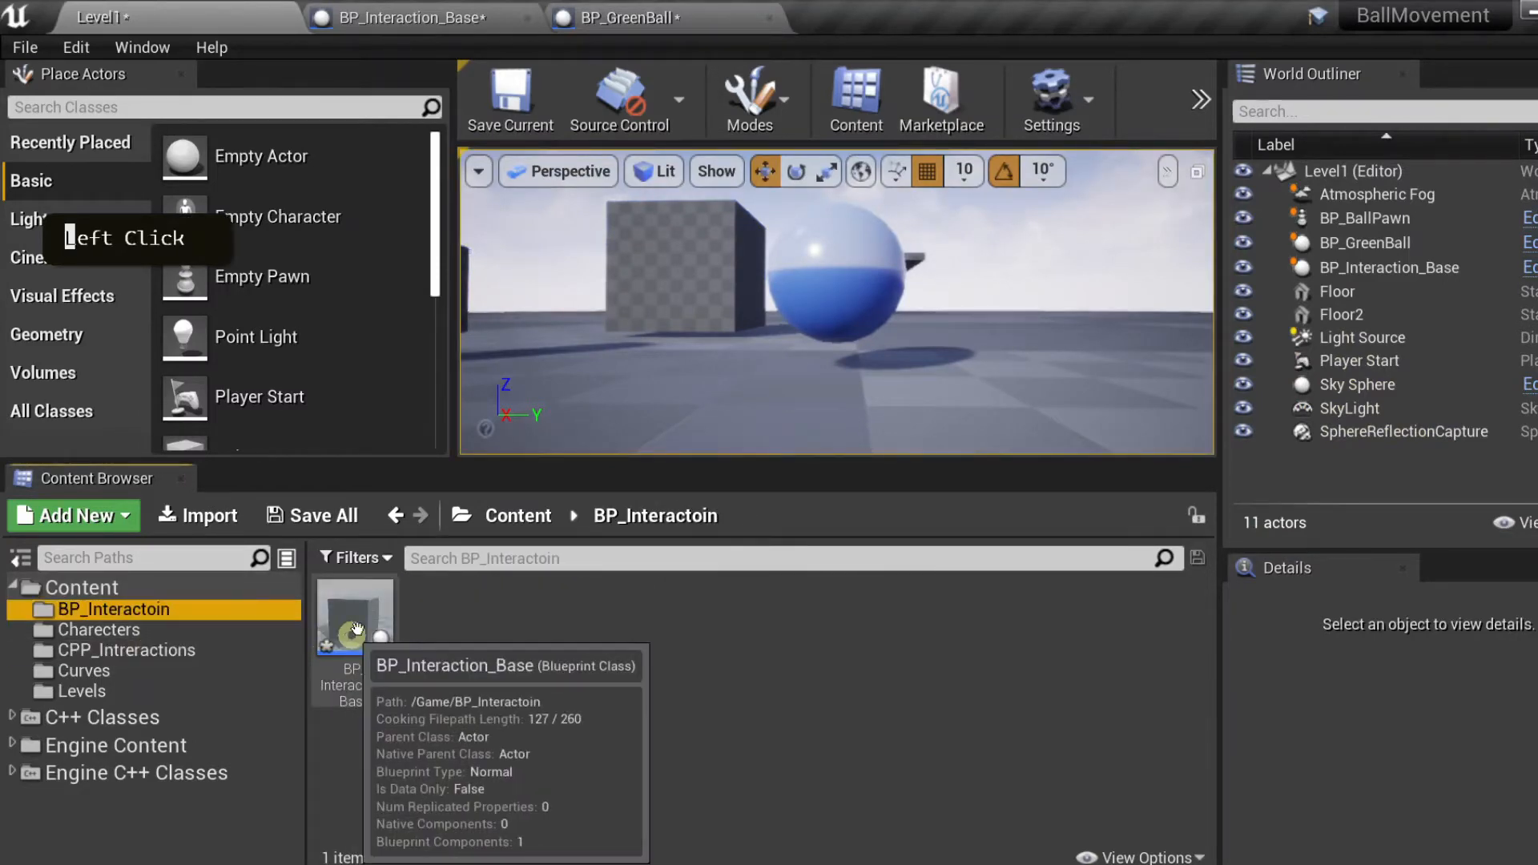
double_click(355, 620)
drag(638, 490, 809, 549)
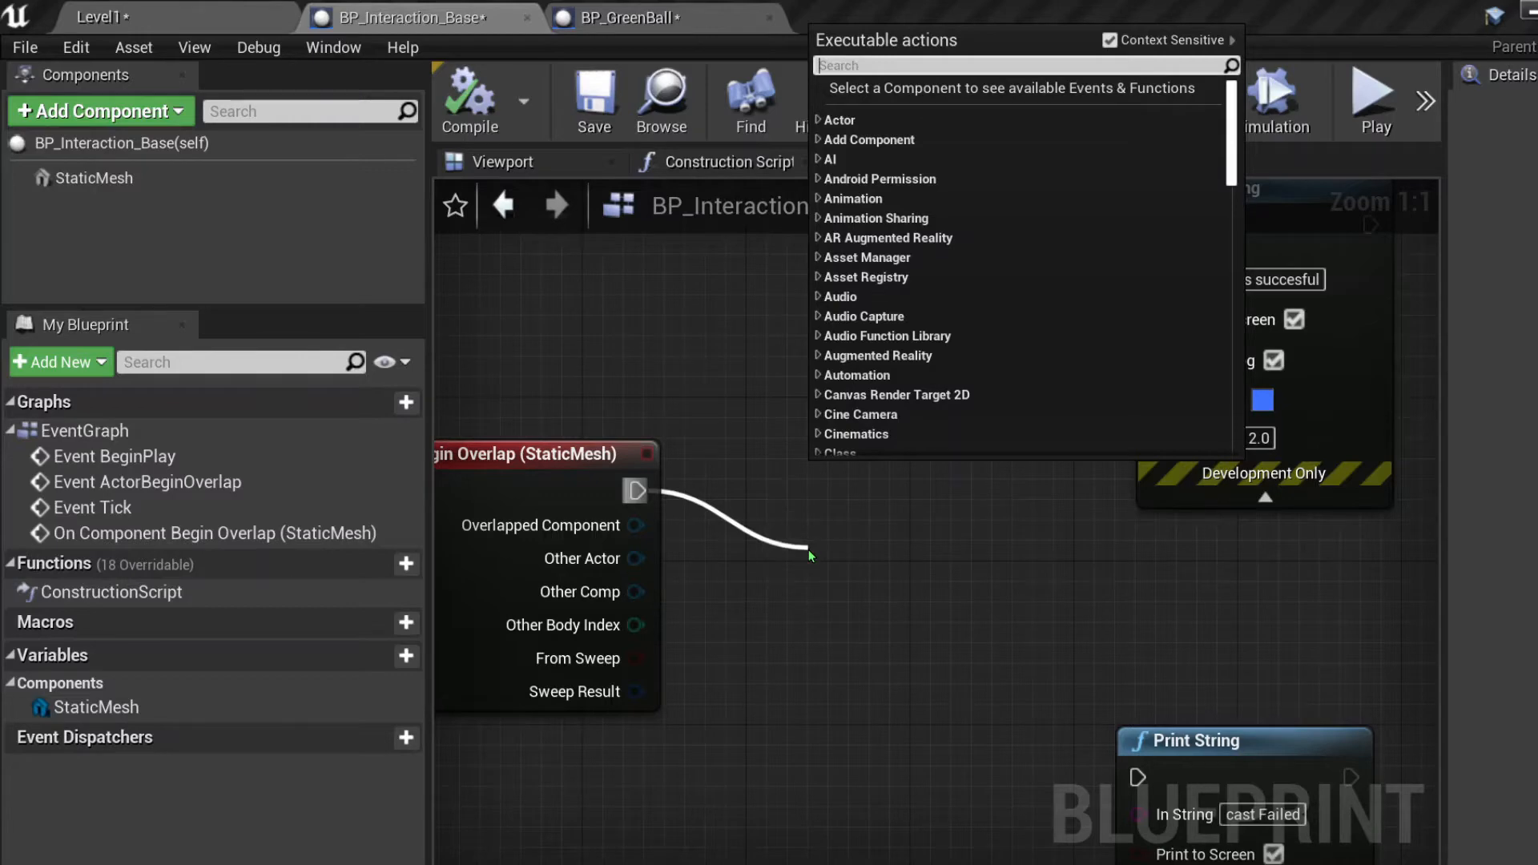
text(BP)
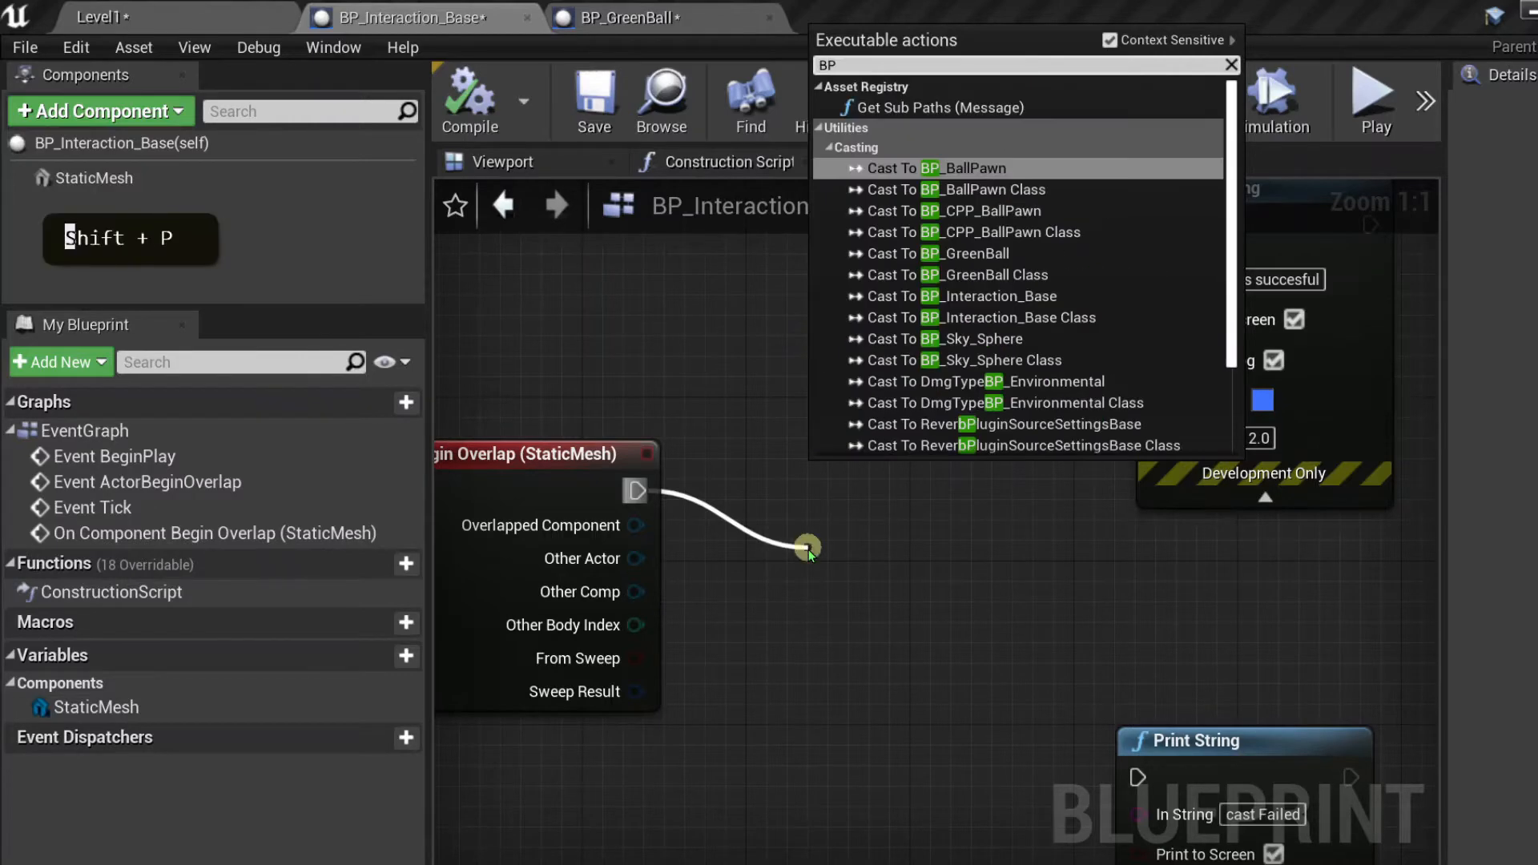
text(_)
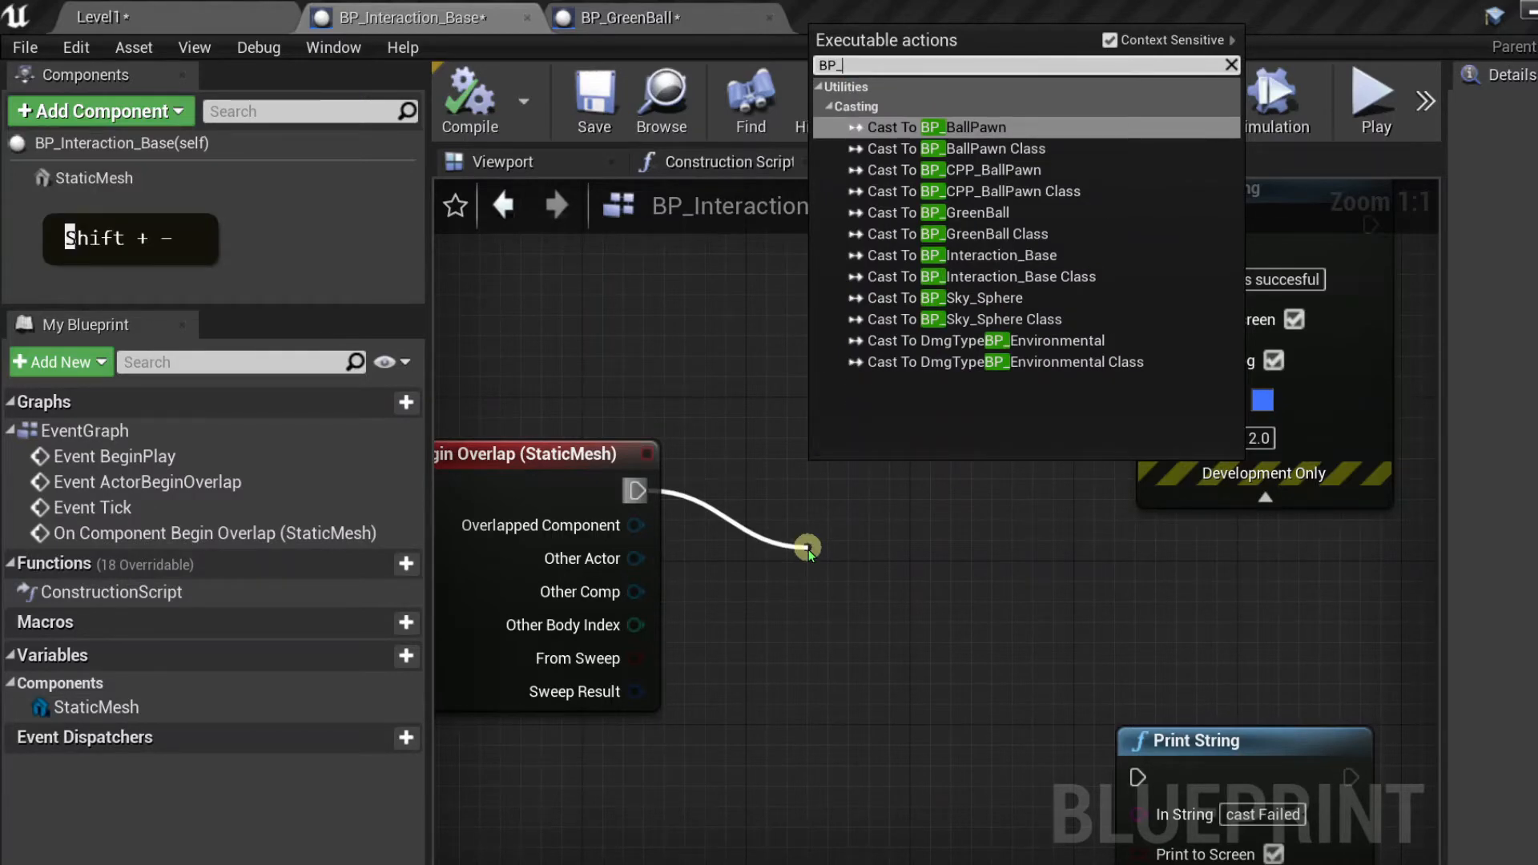
click(897, 128)
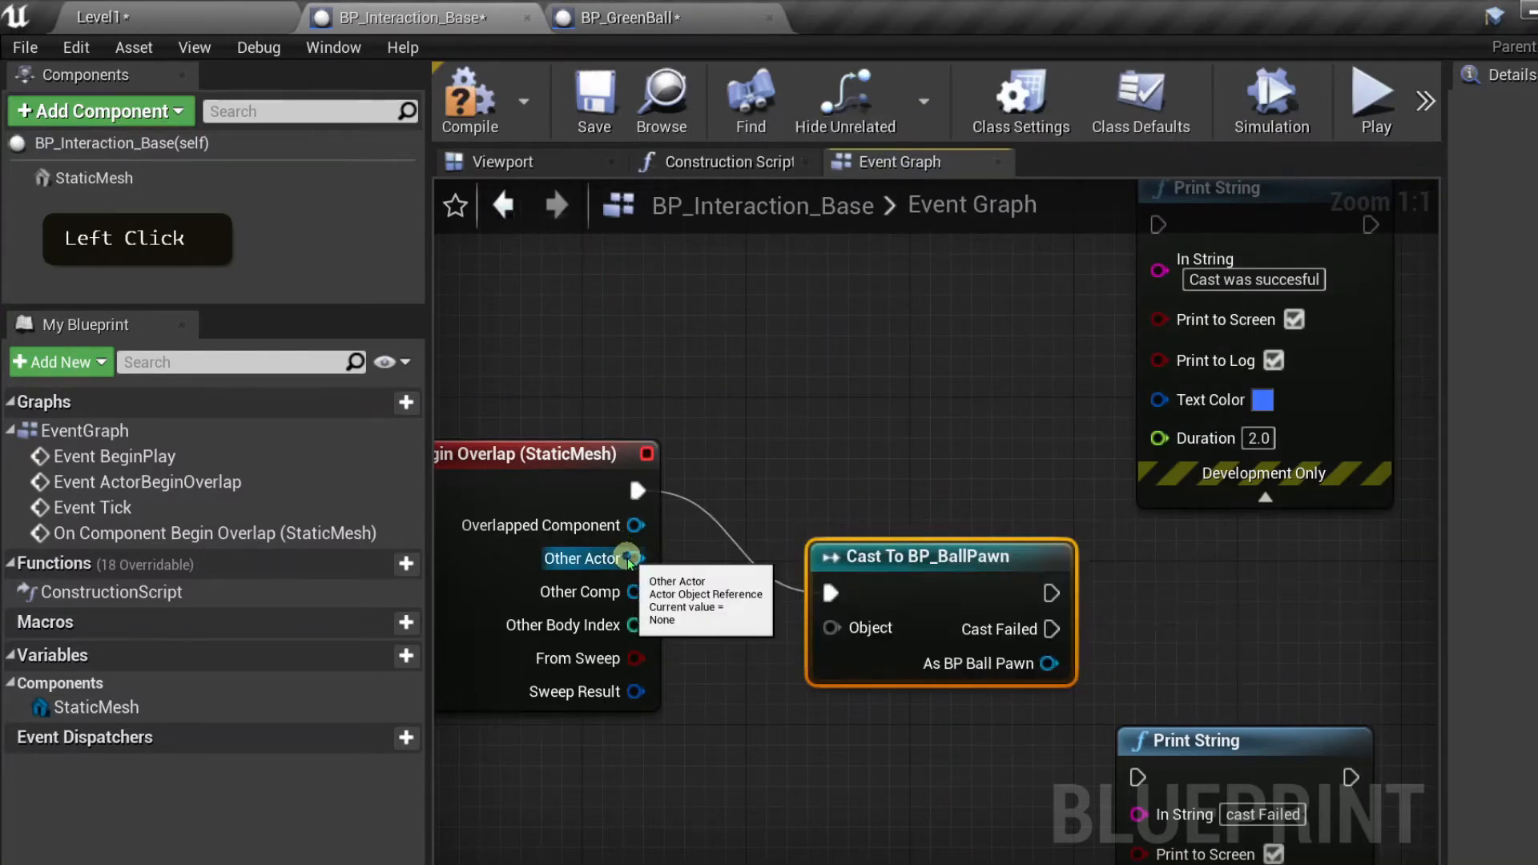
drag(629, 558, 833, 629)
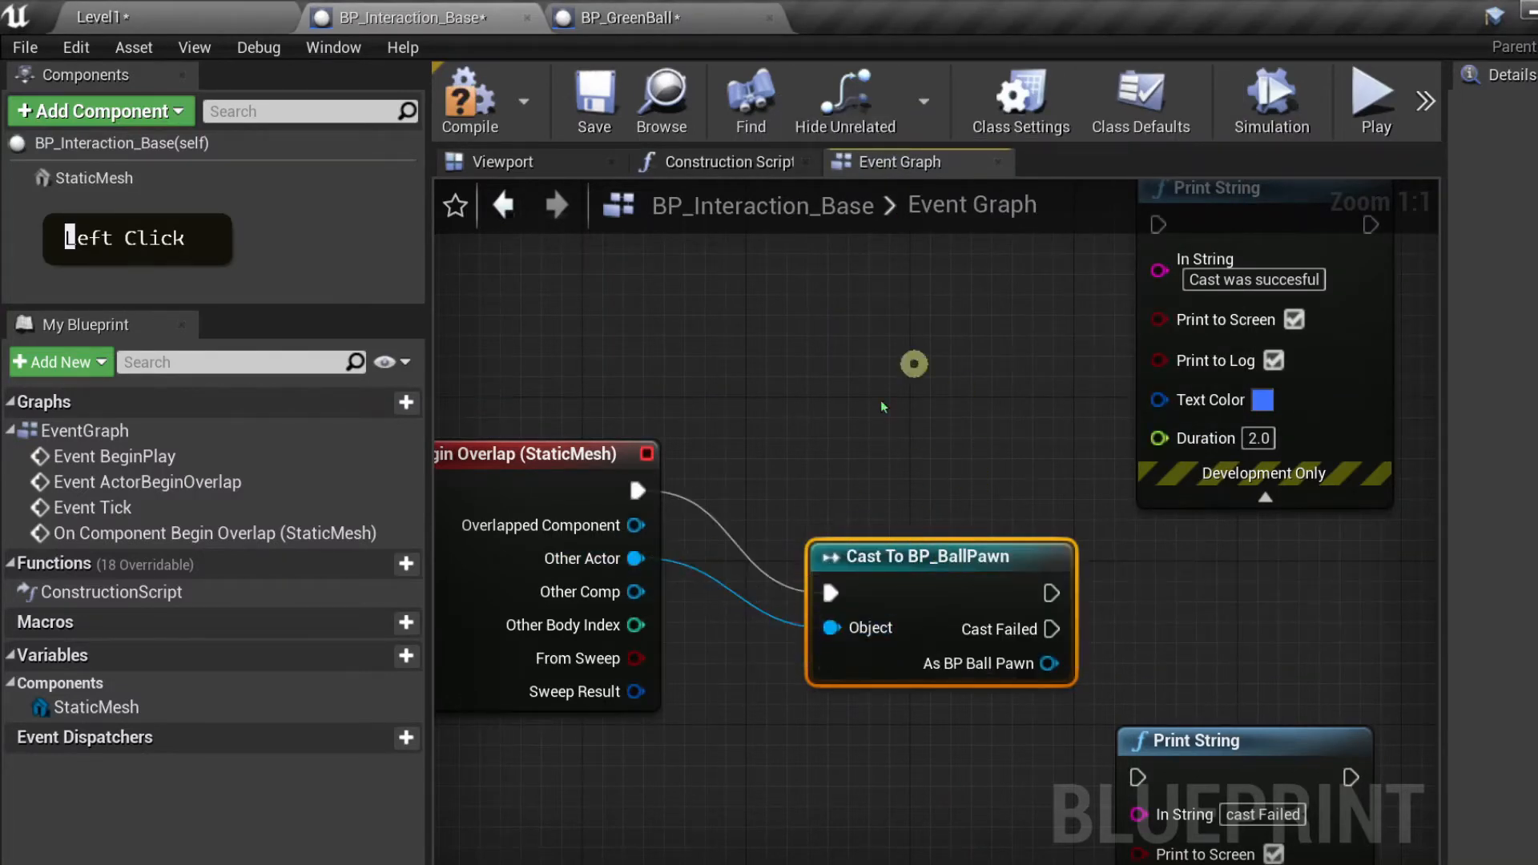
drag(873, 580, 811, 498)
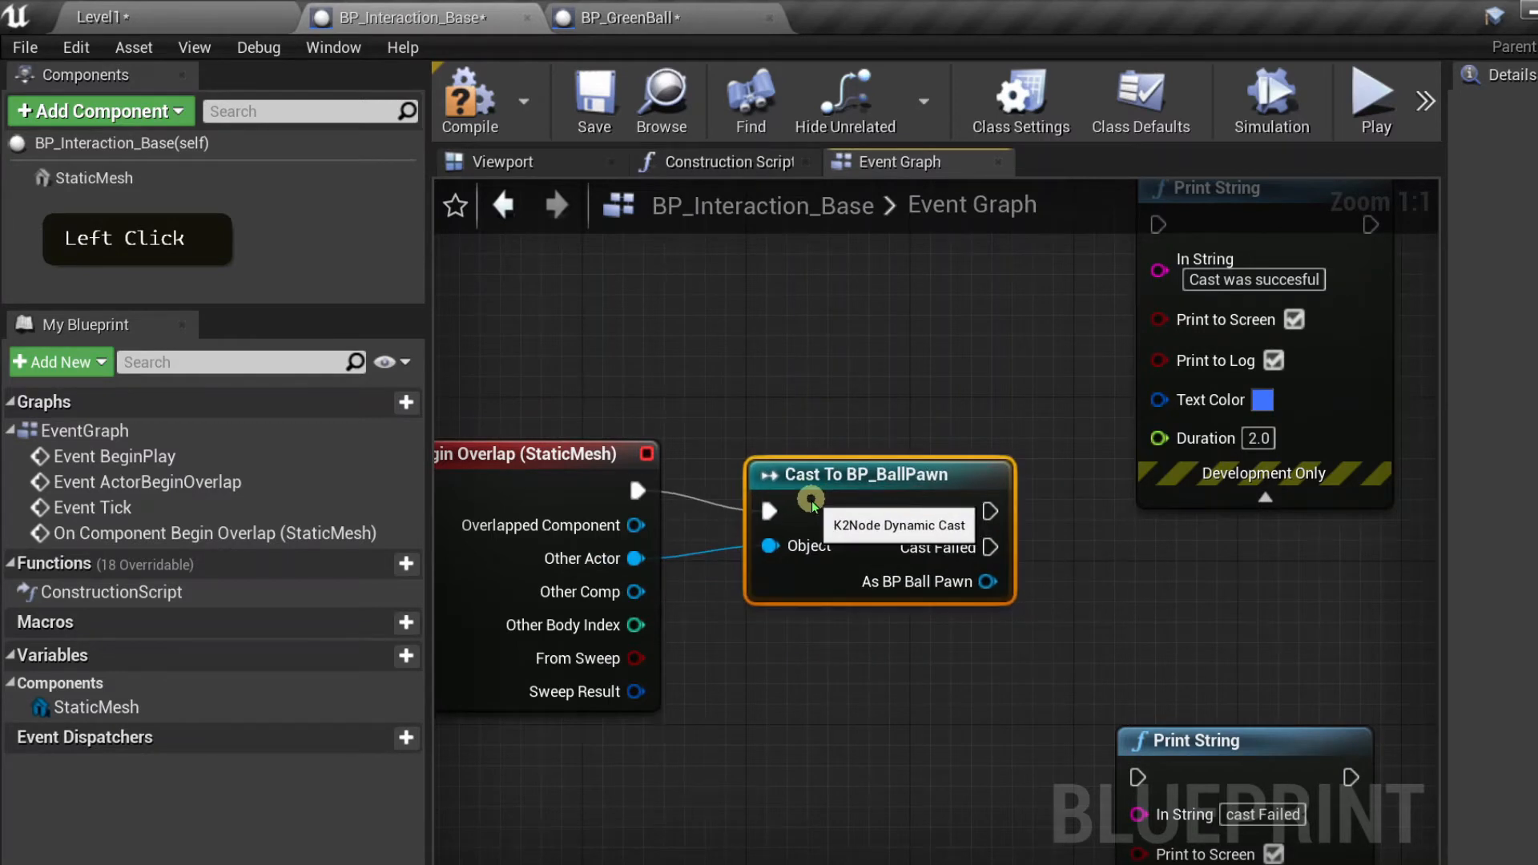
- Delete the Print String node containing "Cast was succesful" from the event graph
right_drag(1105, 561, 746, 666)
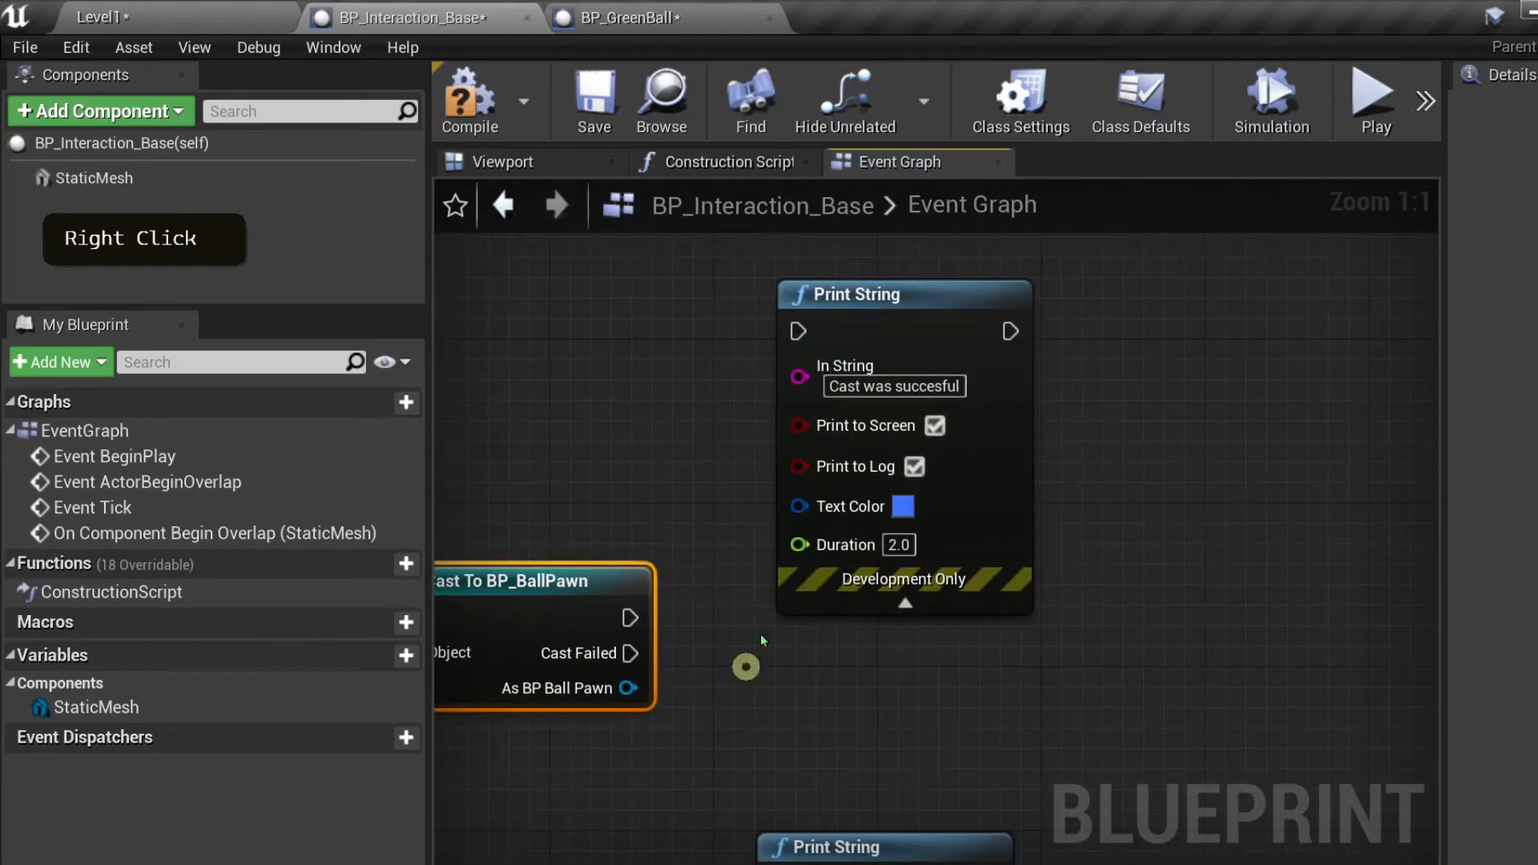
click(924, 322)
key(Delete)
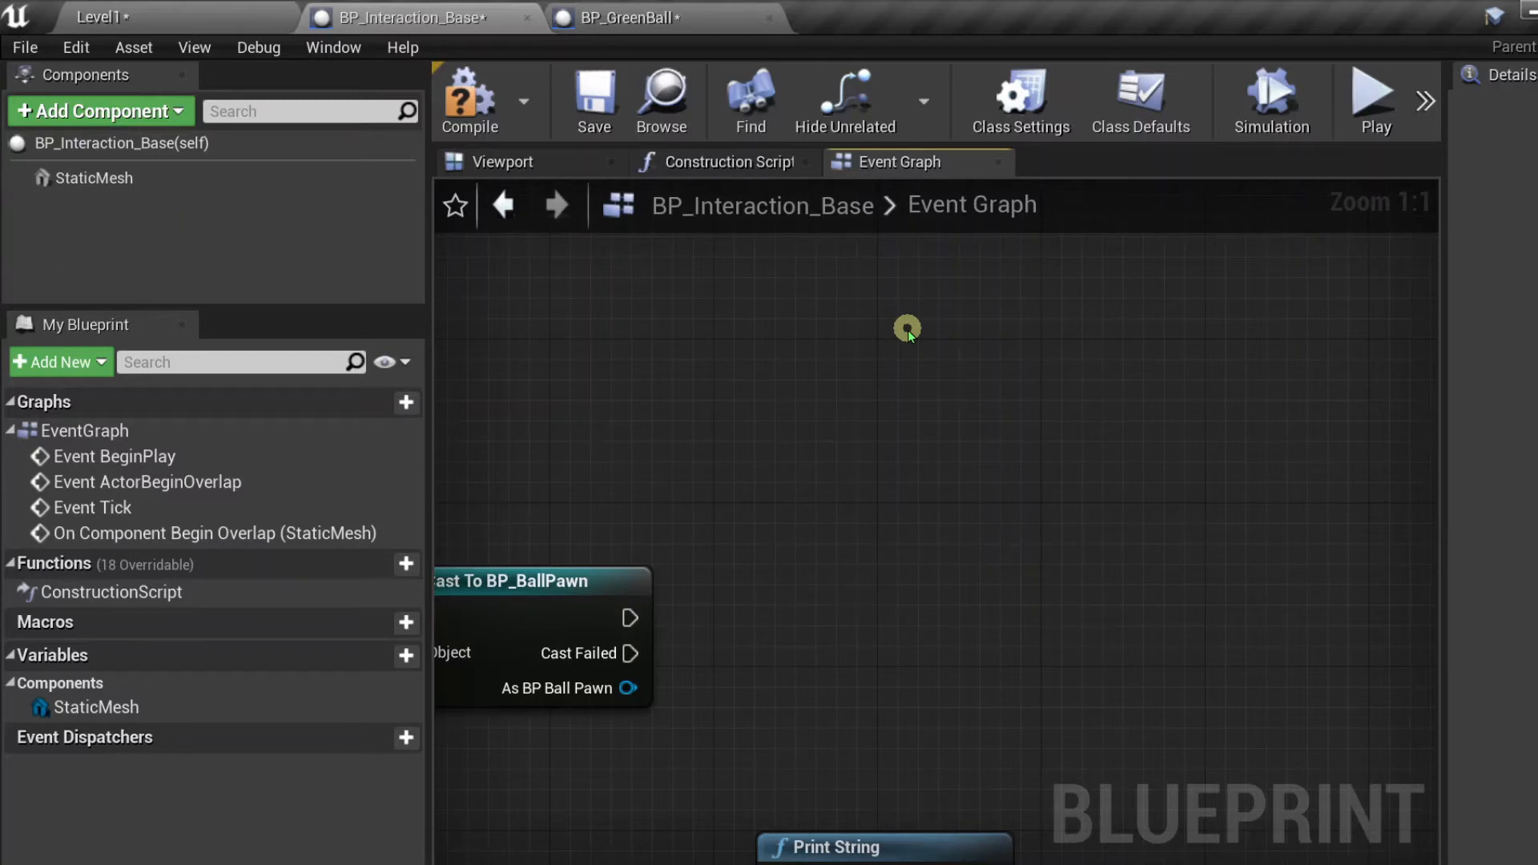
- Add a Draw Debug Sphere node wired to the success output of Cast To BP_BallPawn
right_drag(907, 330, 874, 420)
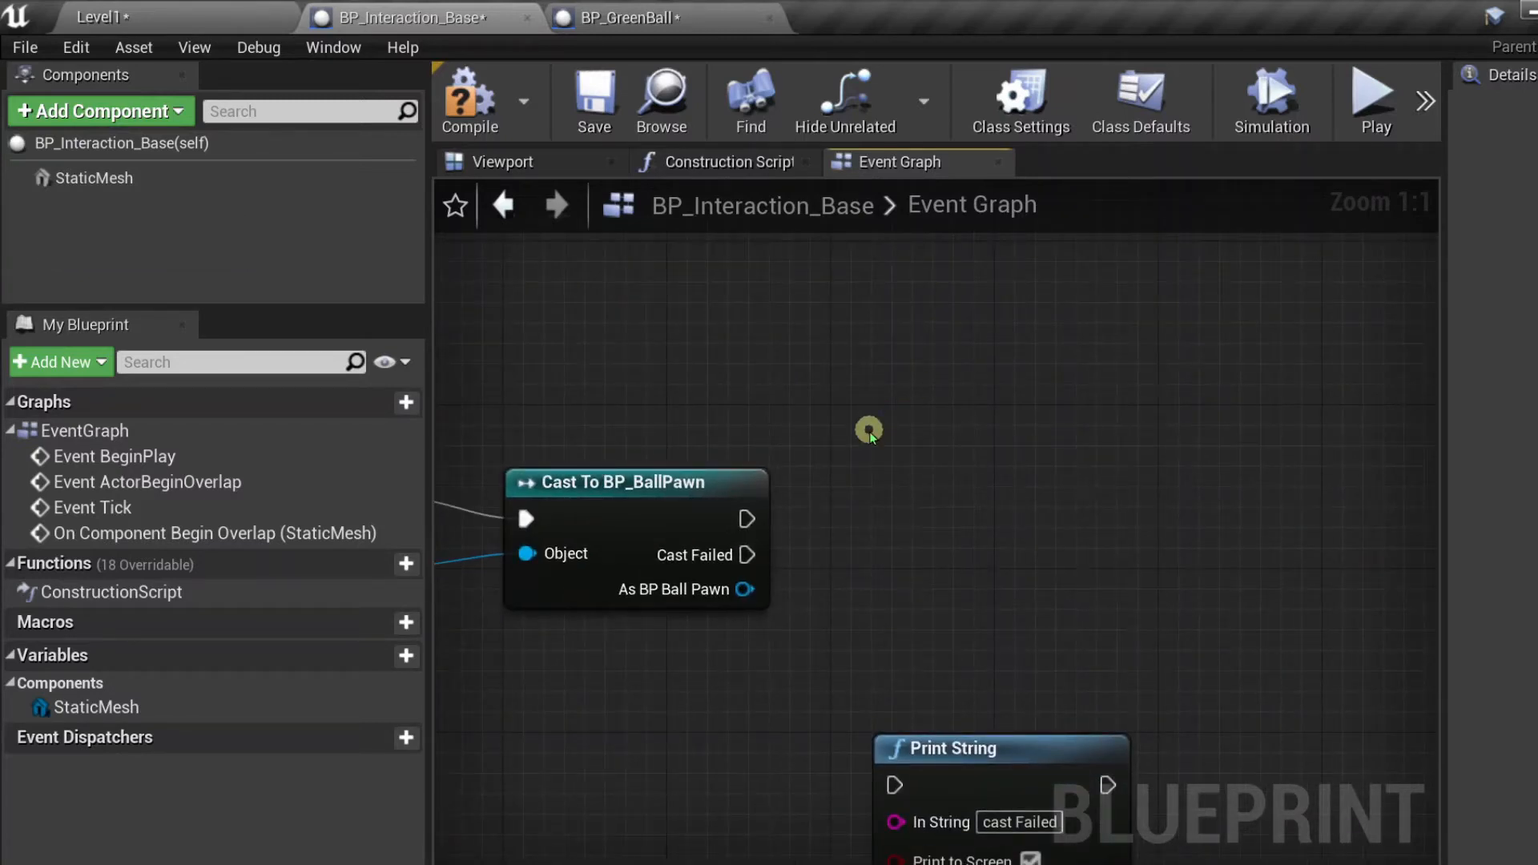
drag(746, 518, 986, 449)
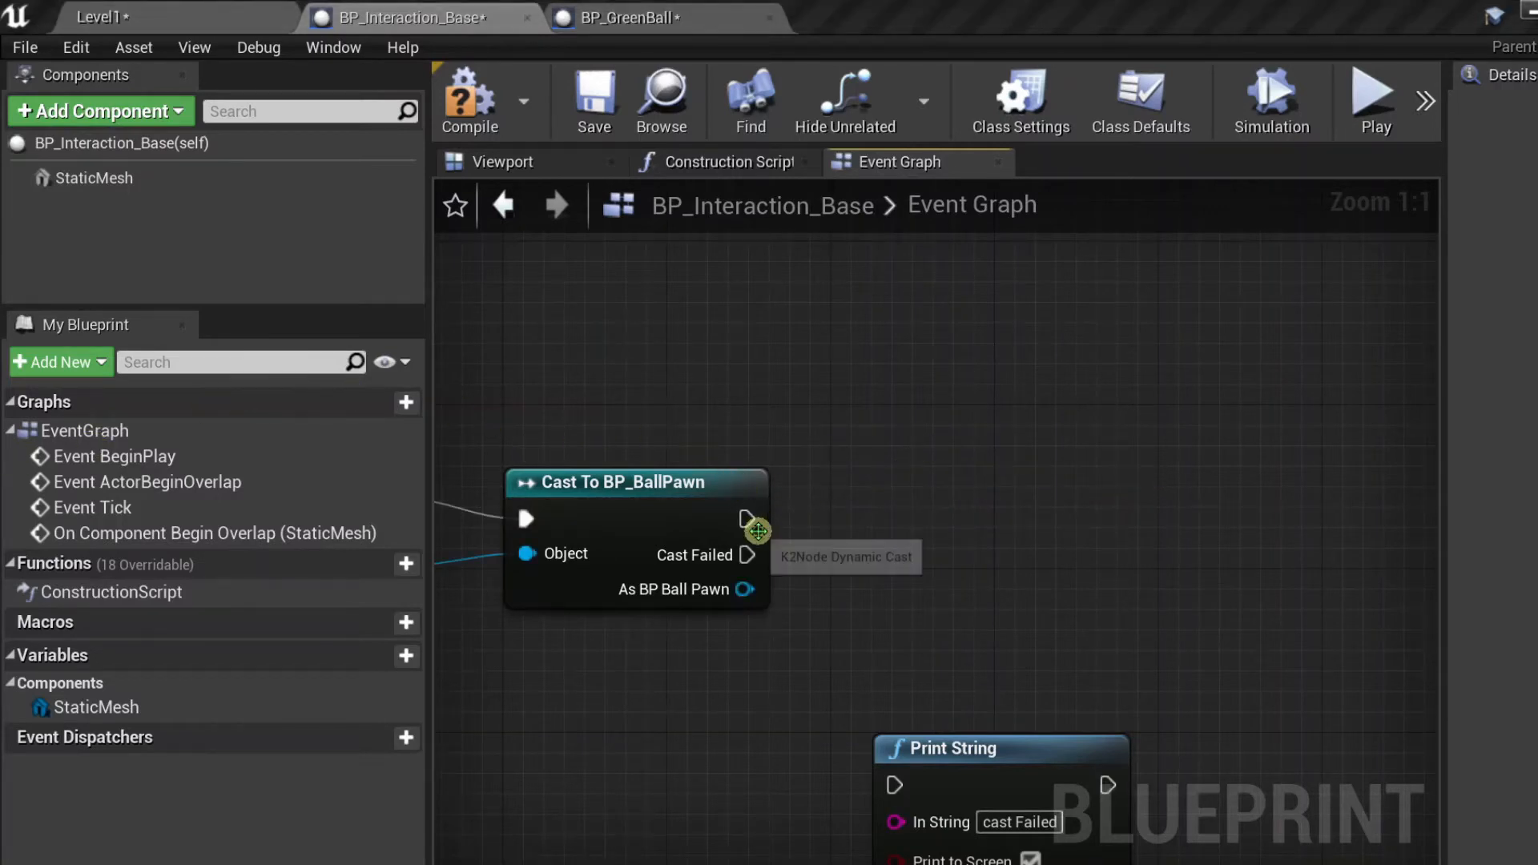
drag(746, 519, 886, 511)
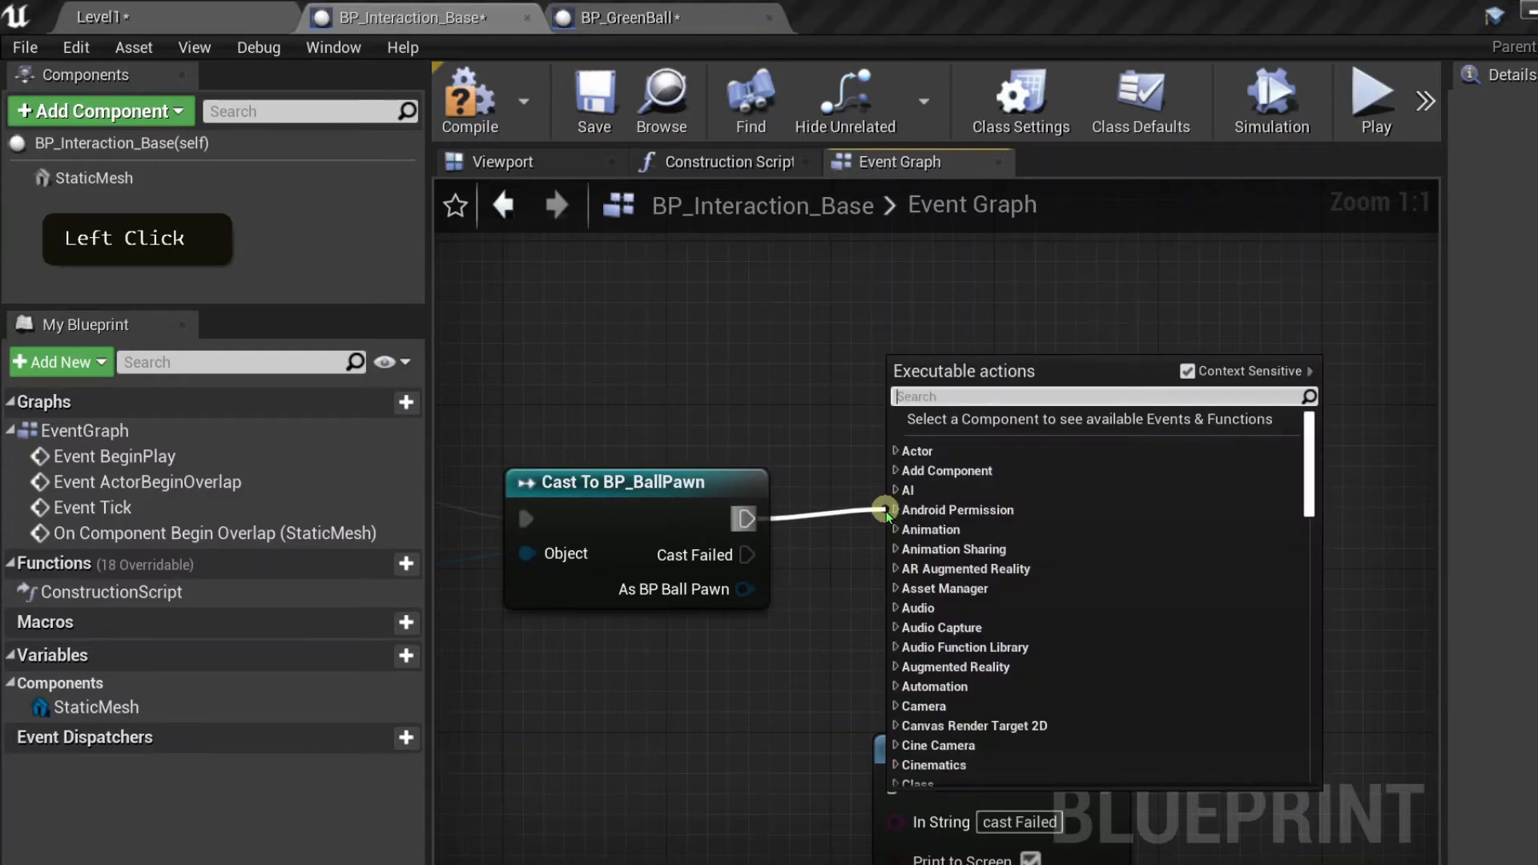
text(da)
key(BackSpace)
text(r)
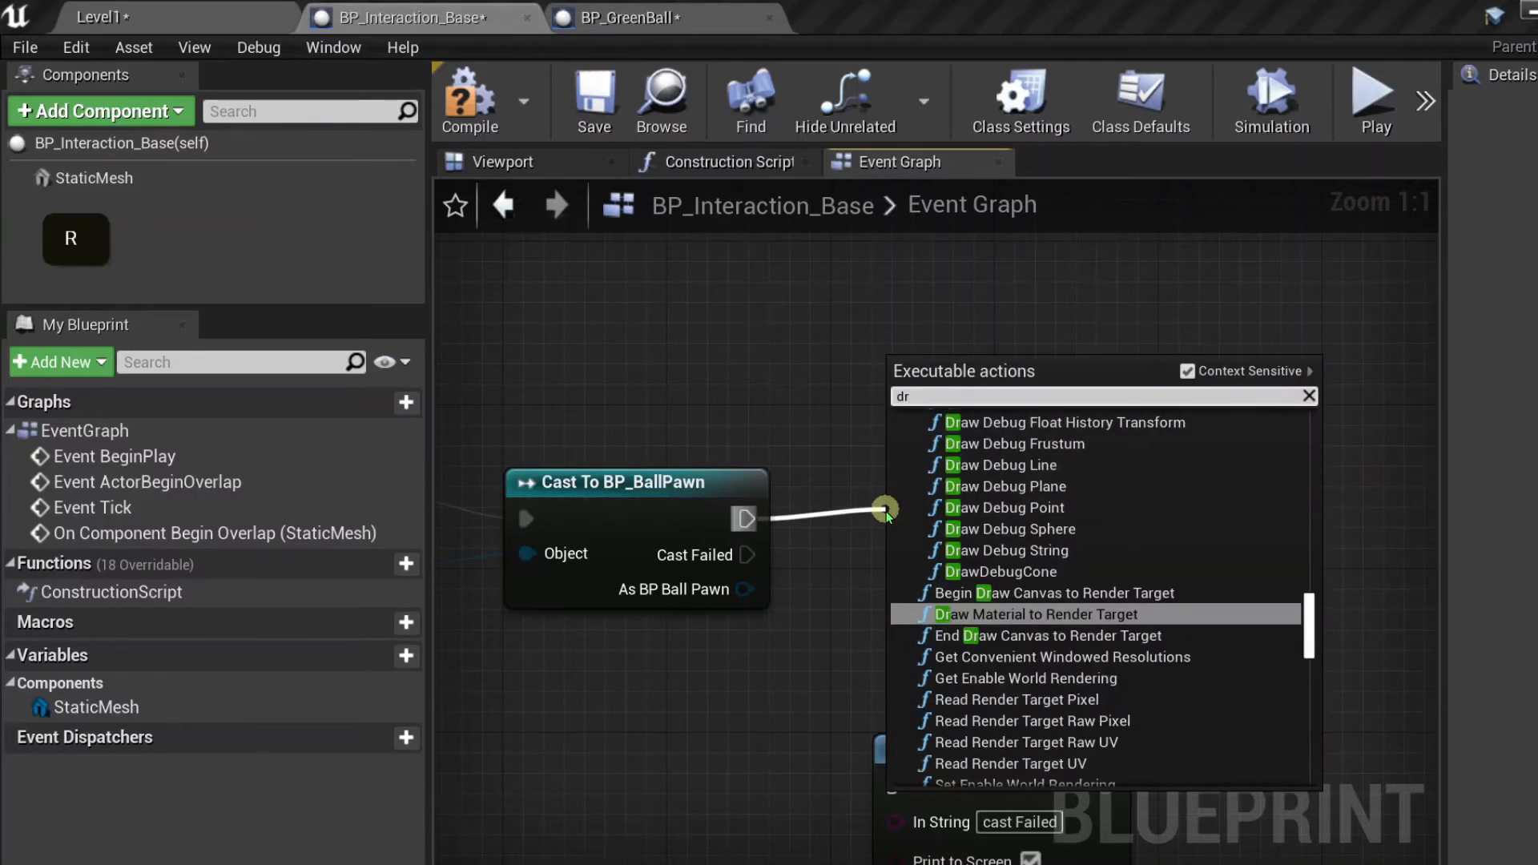
text(aw de)
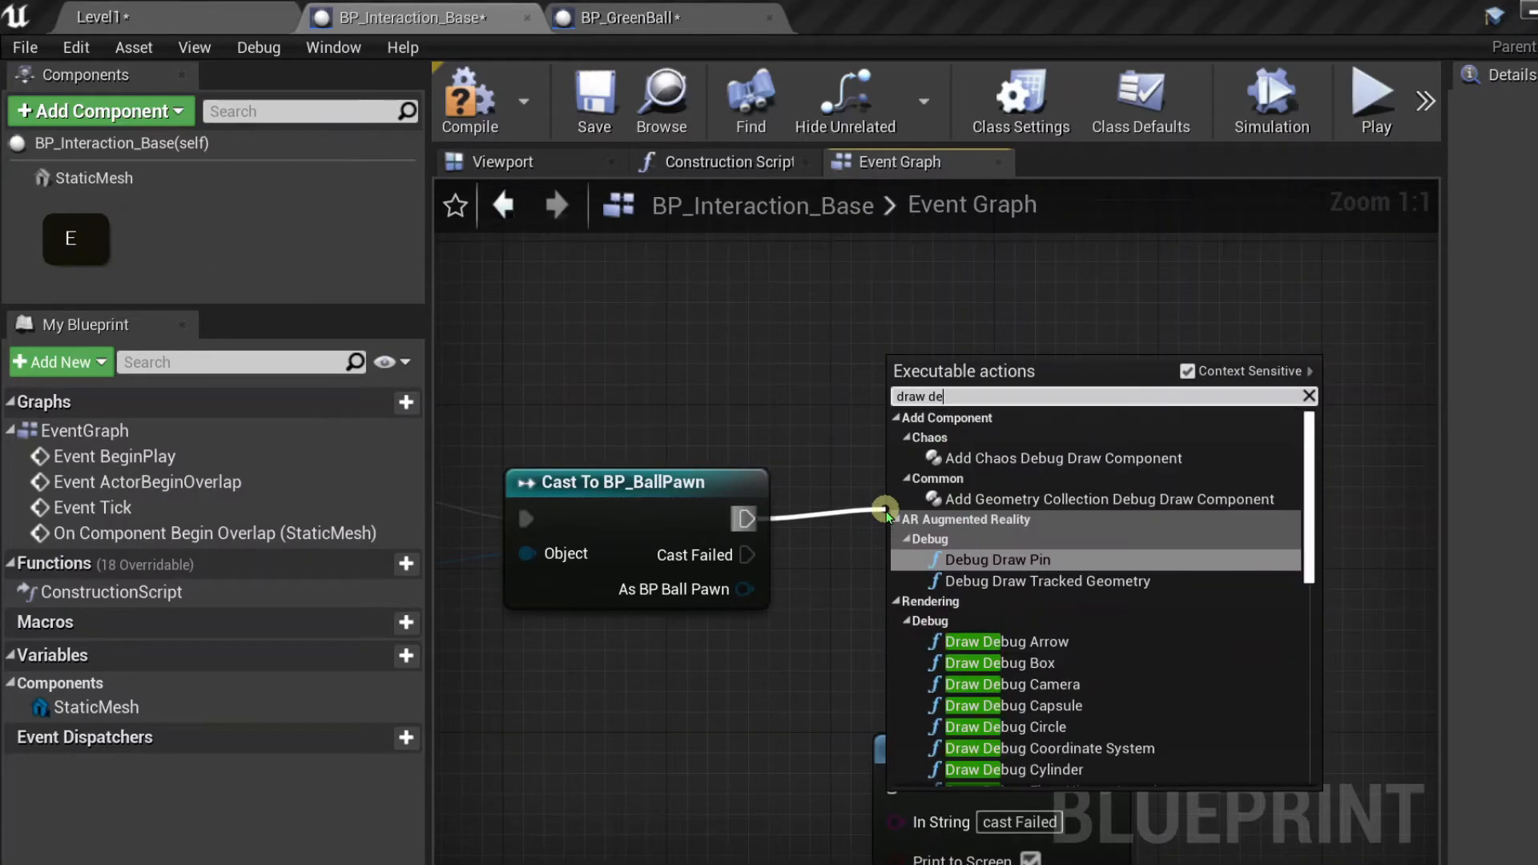
text(bug spher)
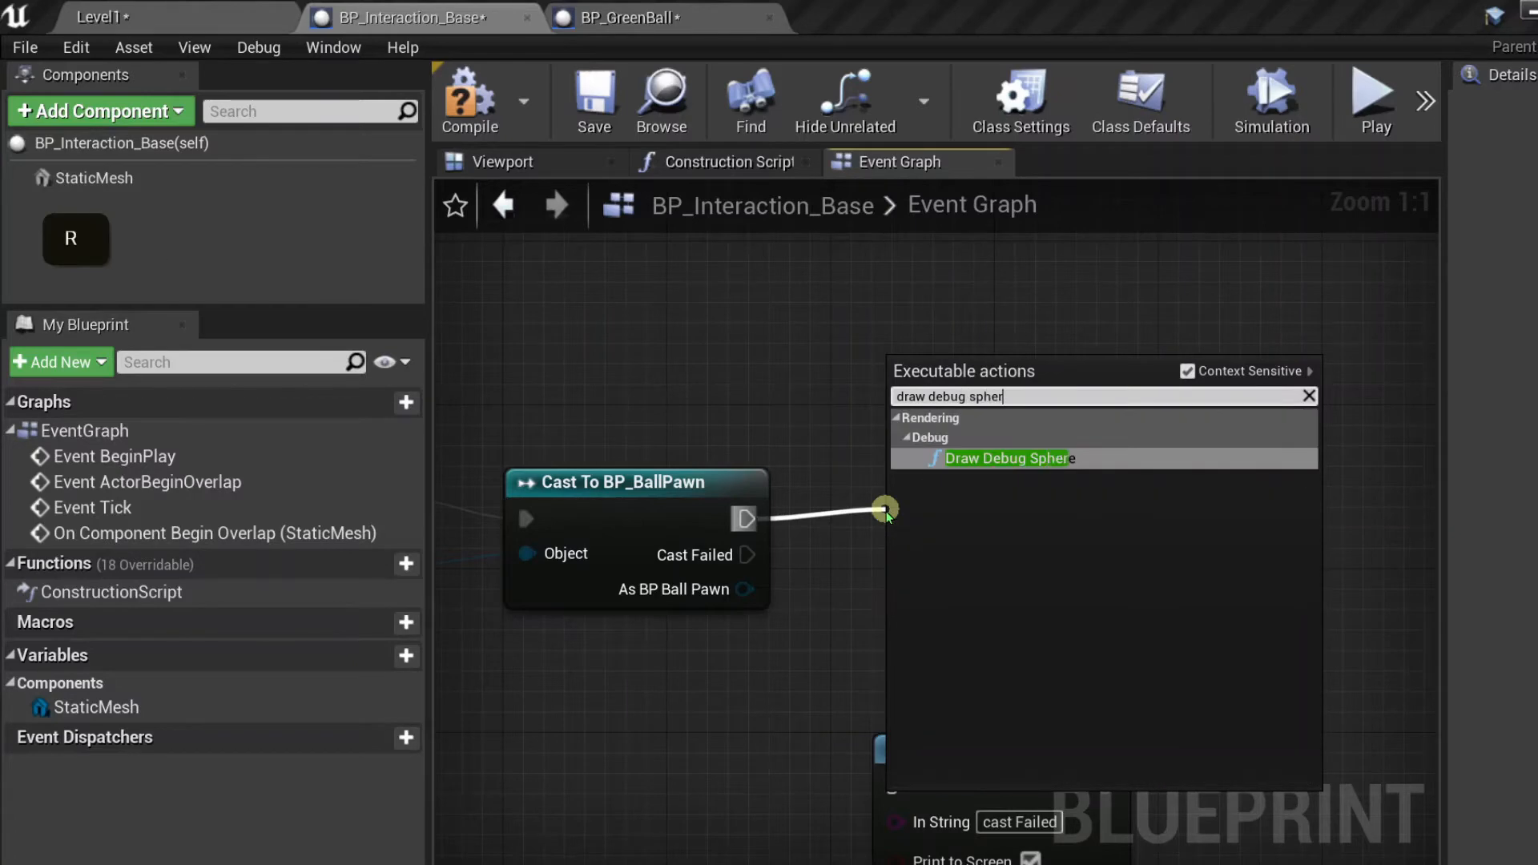
click(990, 464)
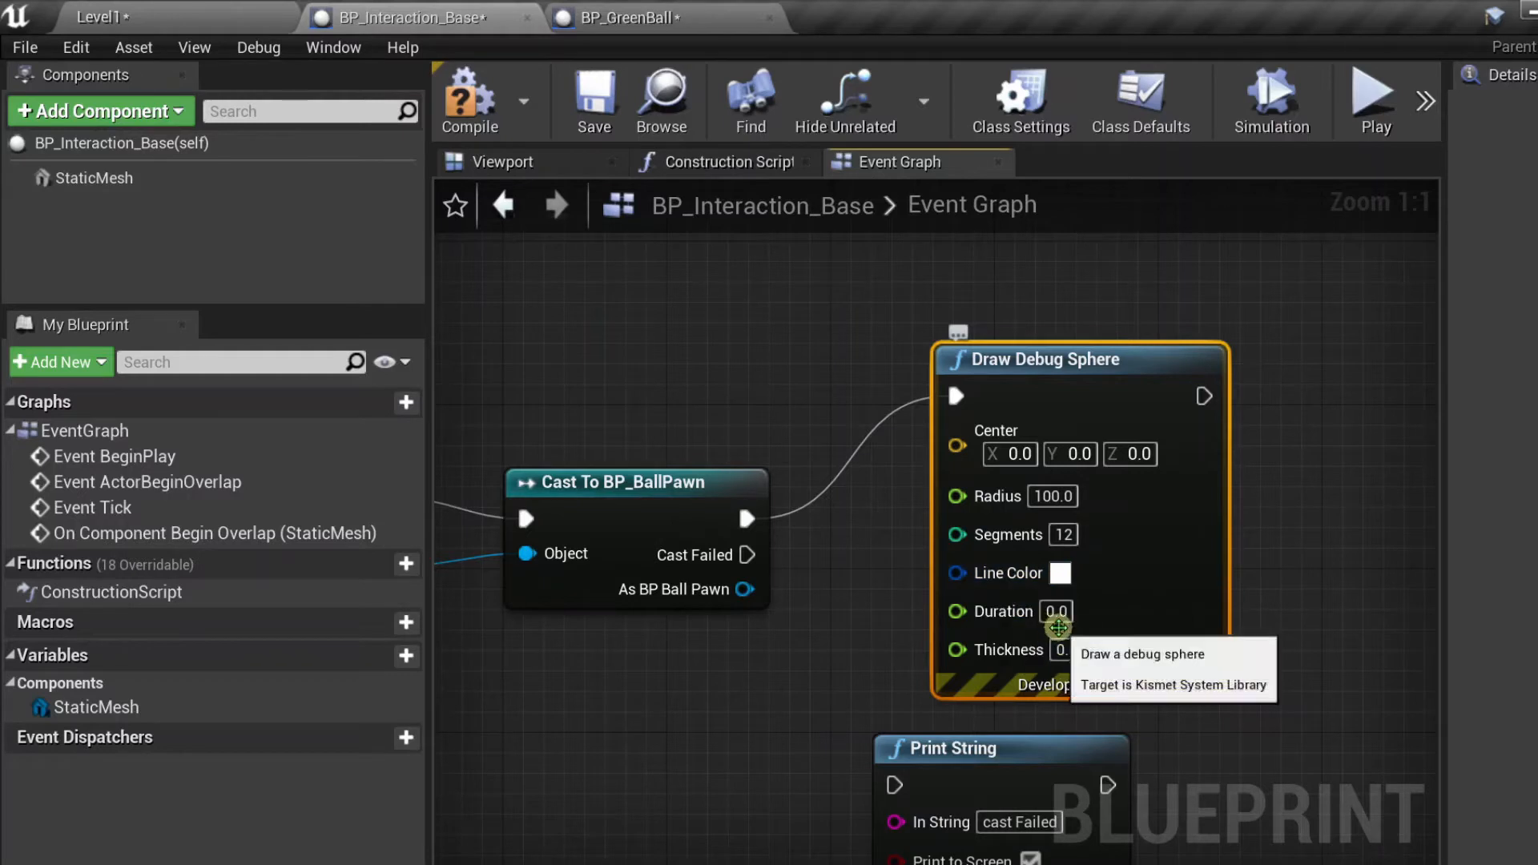
- Set the Draw Debug Sphere node's Duration to 3.0 and Thickness to 6.0
click(1171, 600)
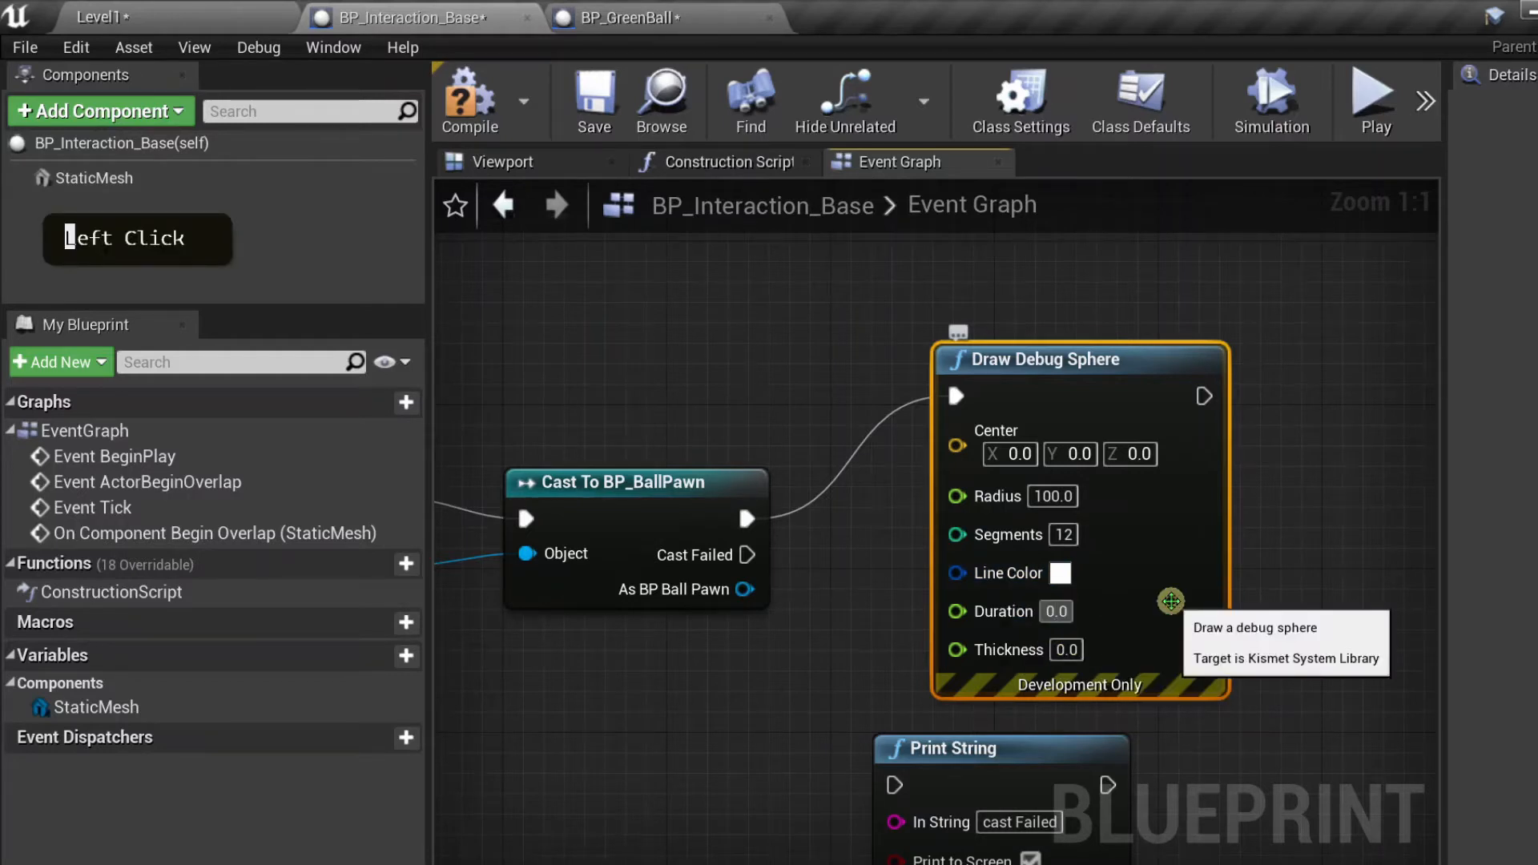
text(3)
key(Return)
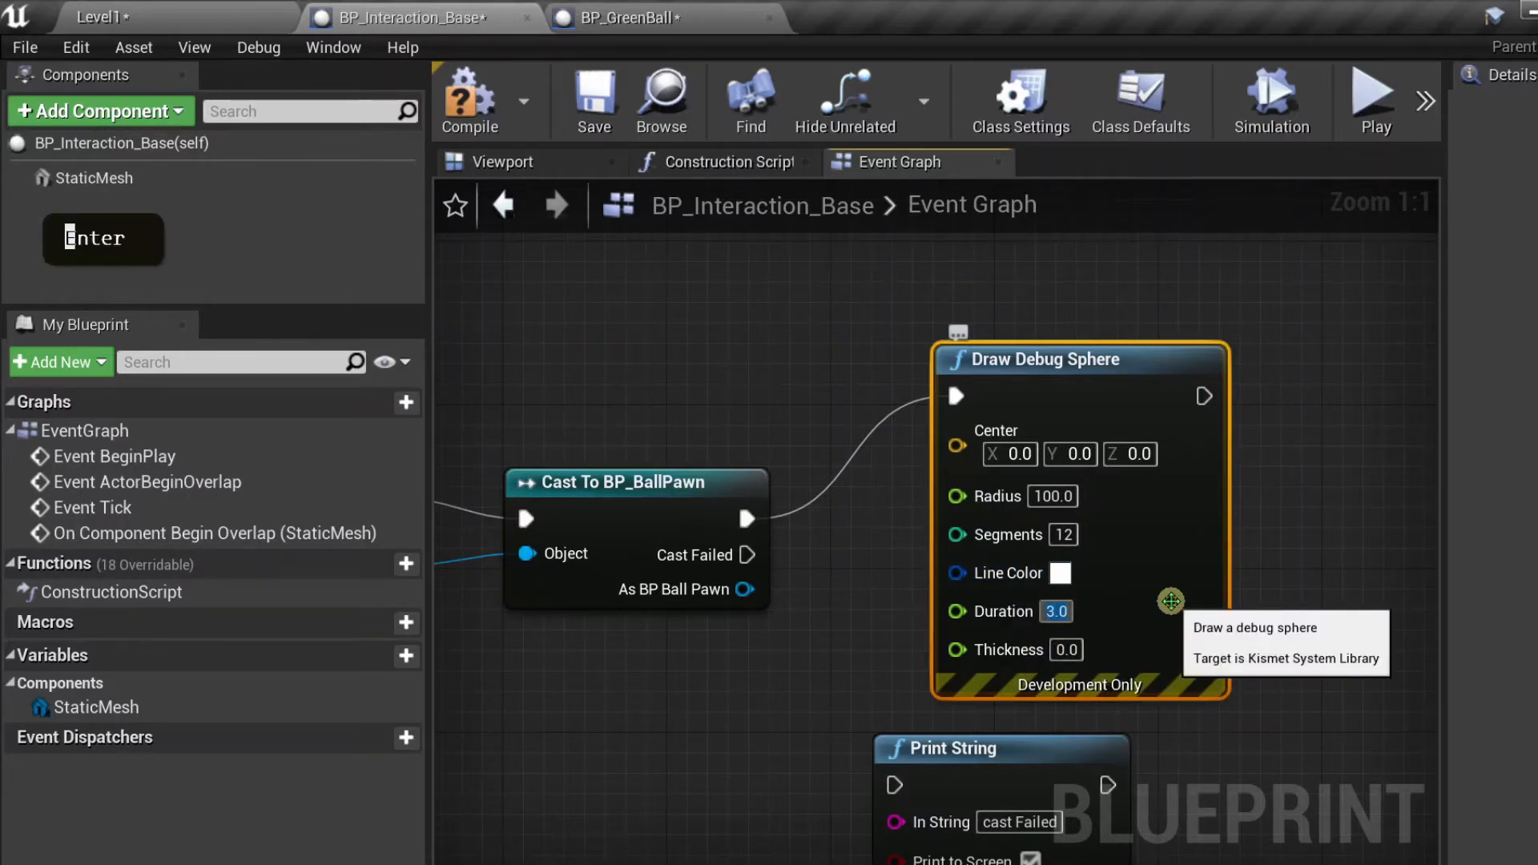
click(1065, 650)
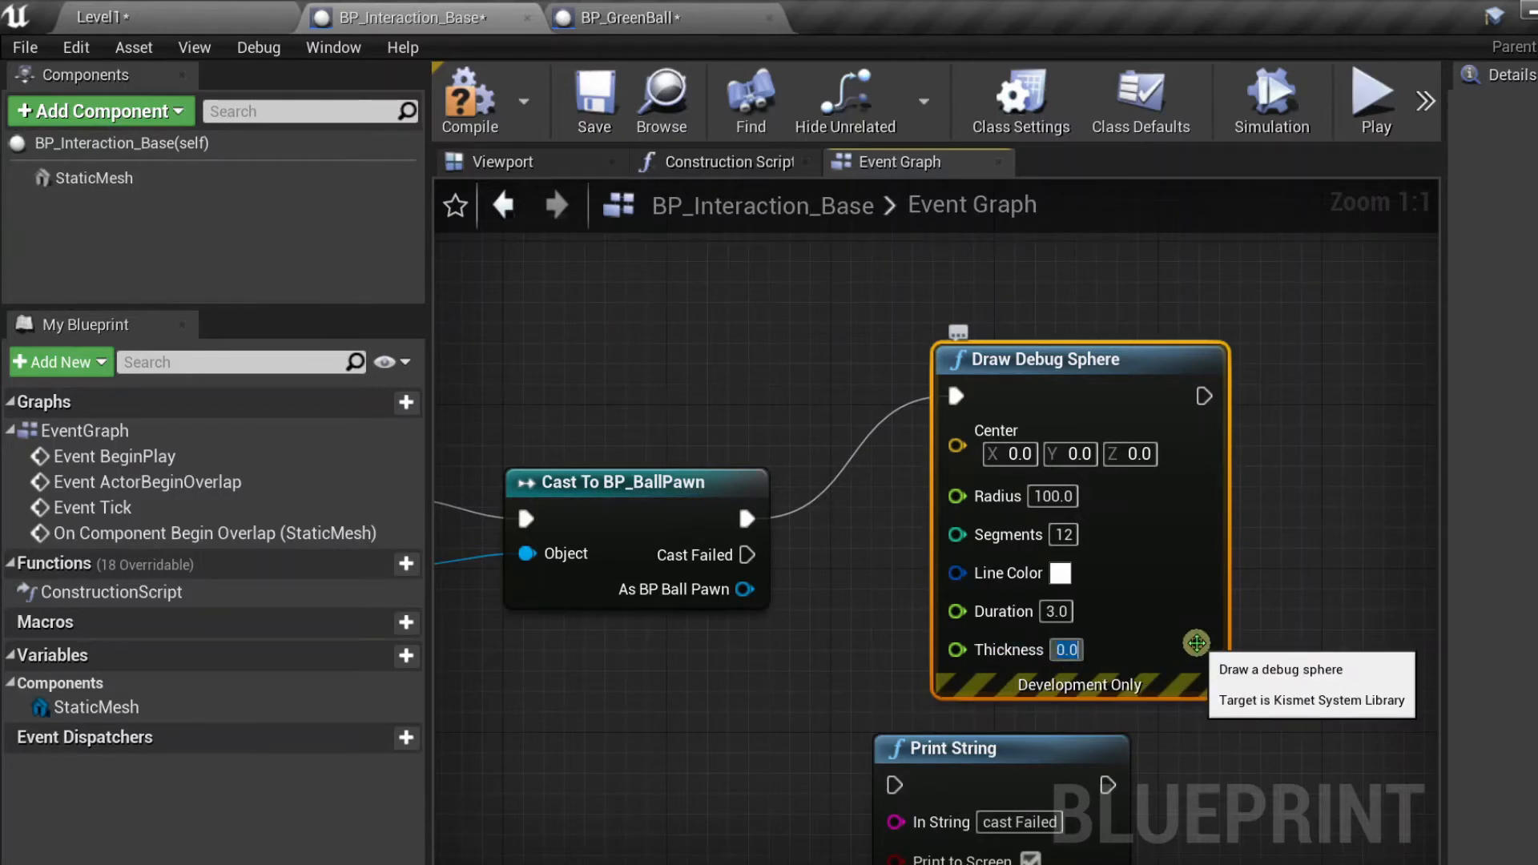
text(6)
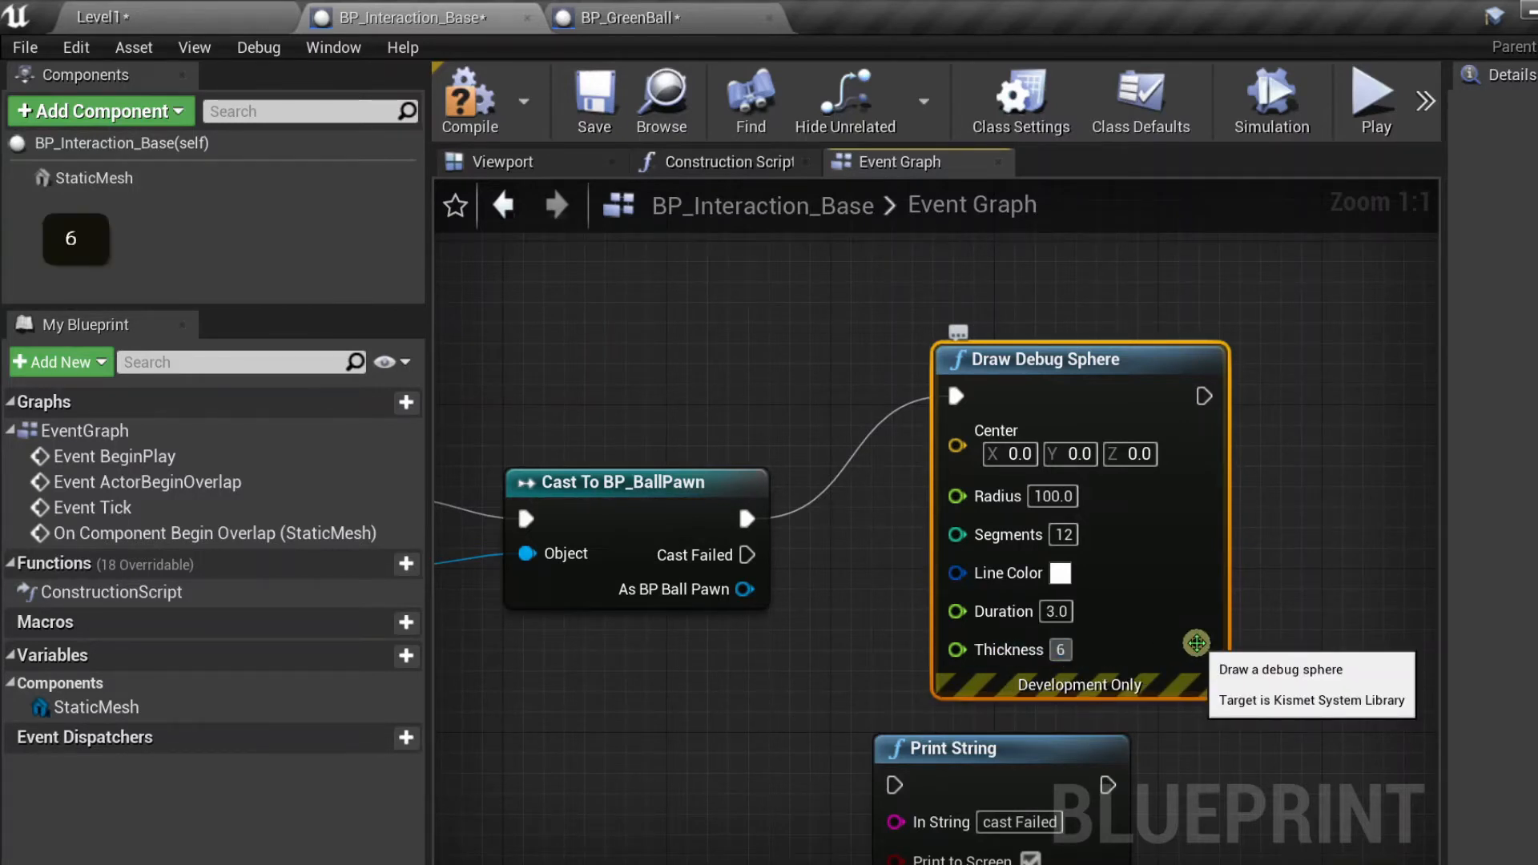
key(Return)
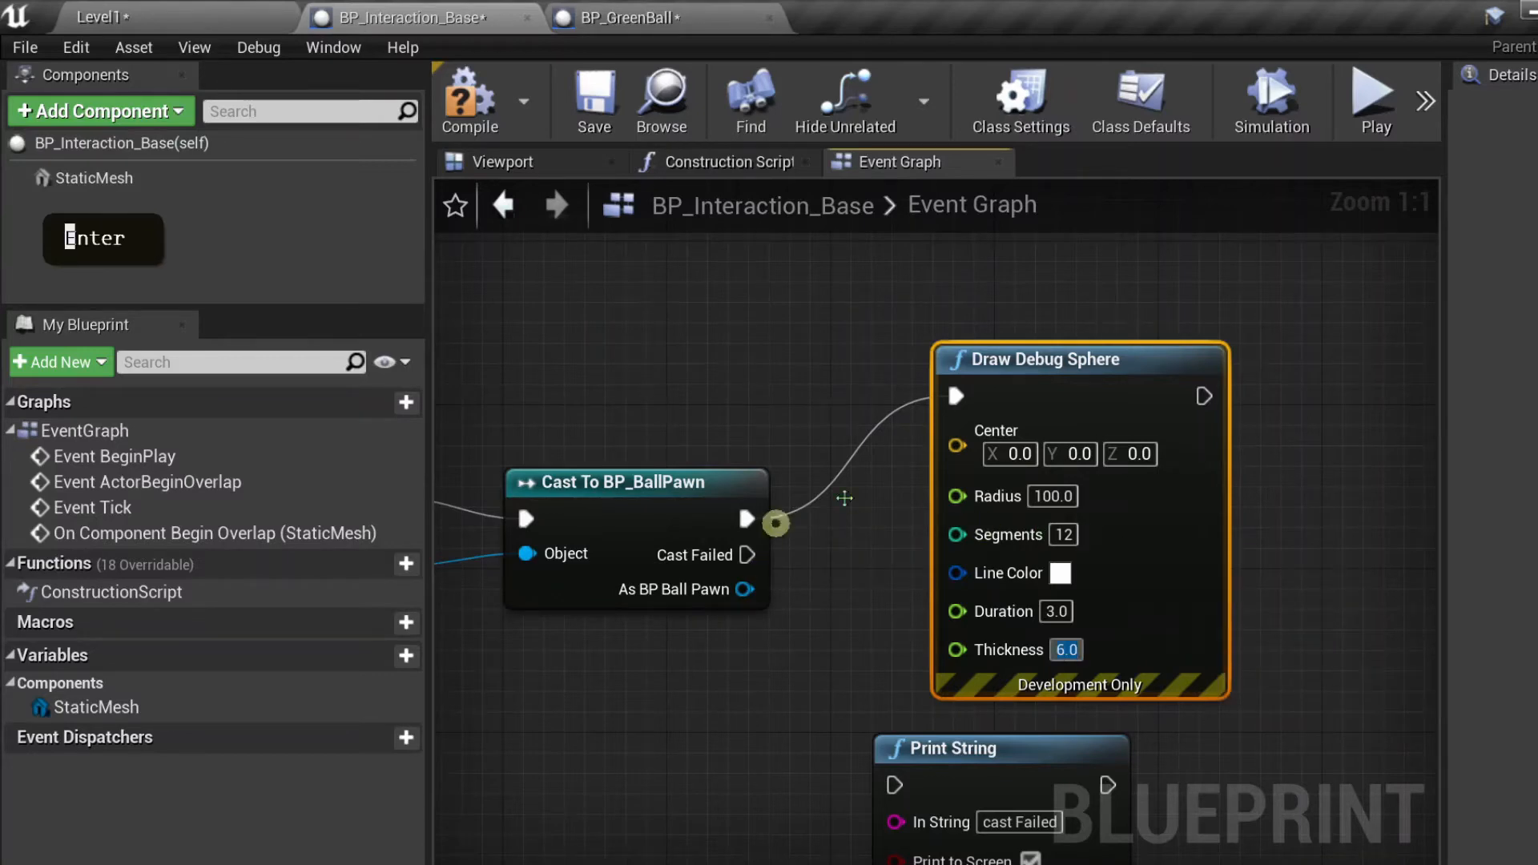
- Shift the Draw Debug Sphere node aside and add a GetActorLocation node fed by the cast's As BP Ball Pawn output
drag(1062, 370, 1185, 329)
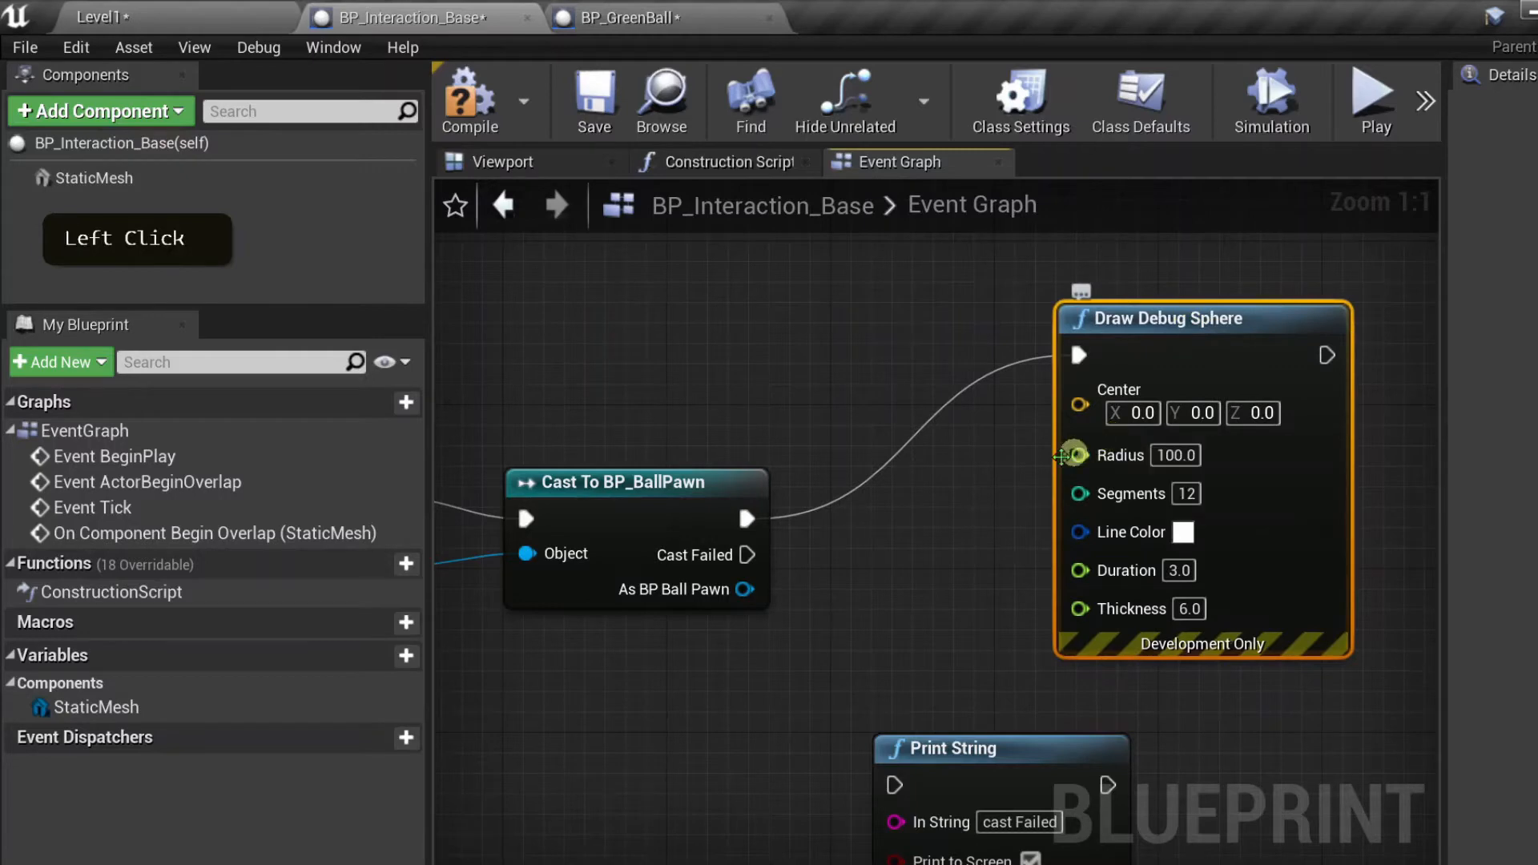
right_drag(726, 426, 837, 337)
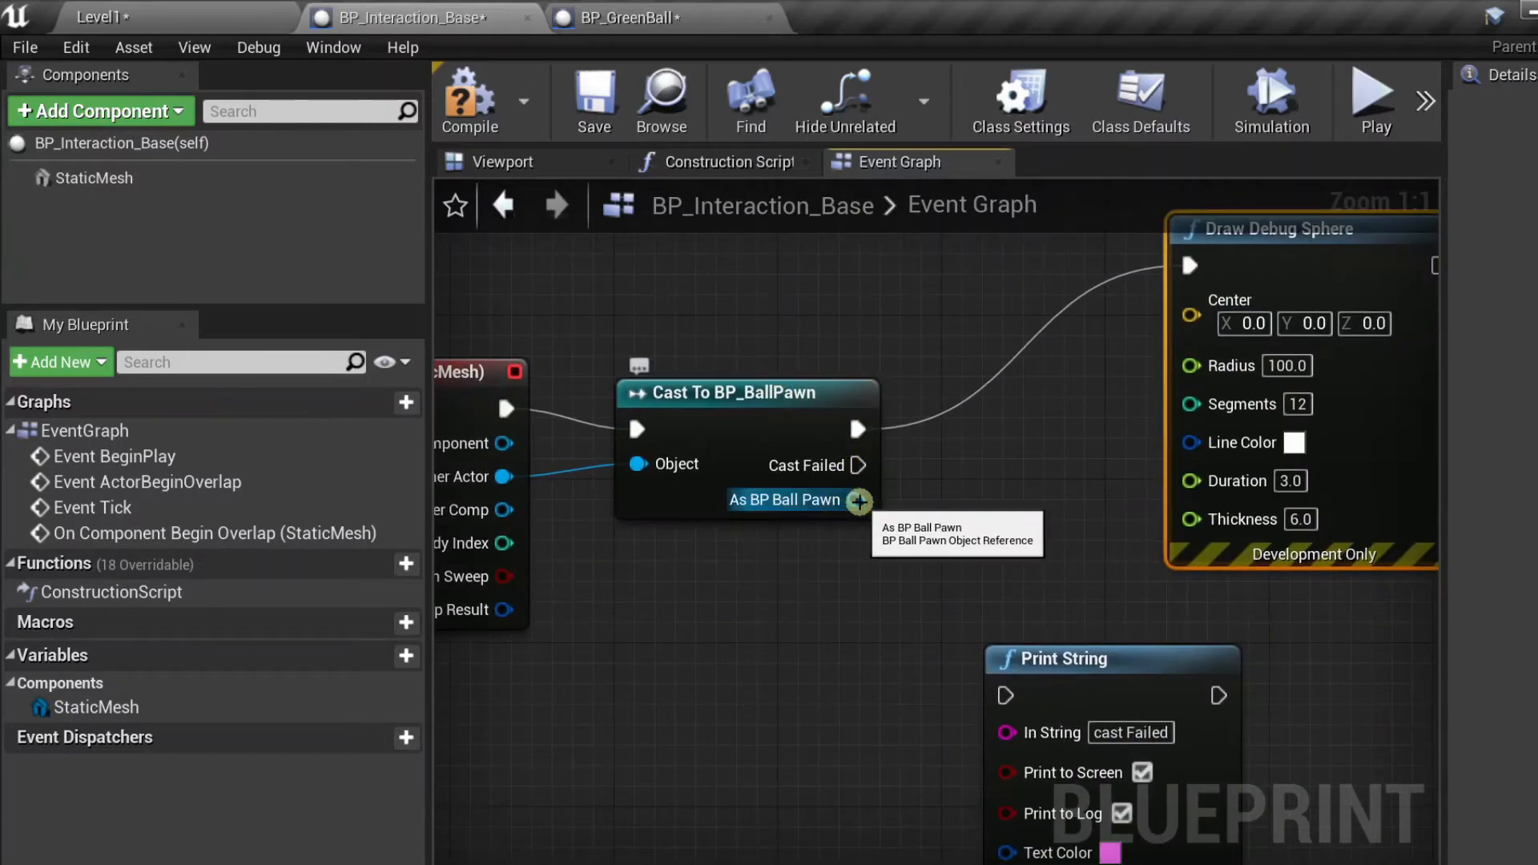
key(ctrl+alt+shift)
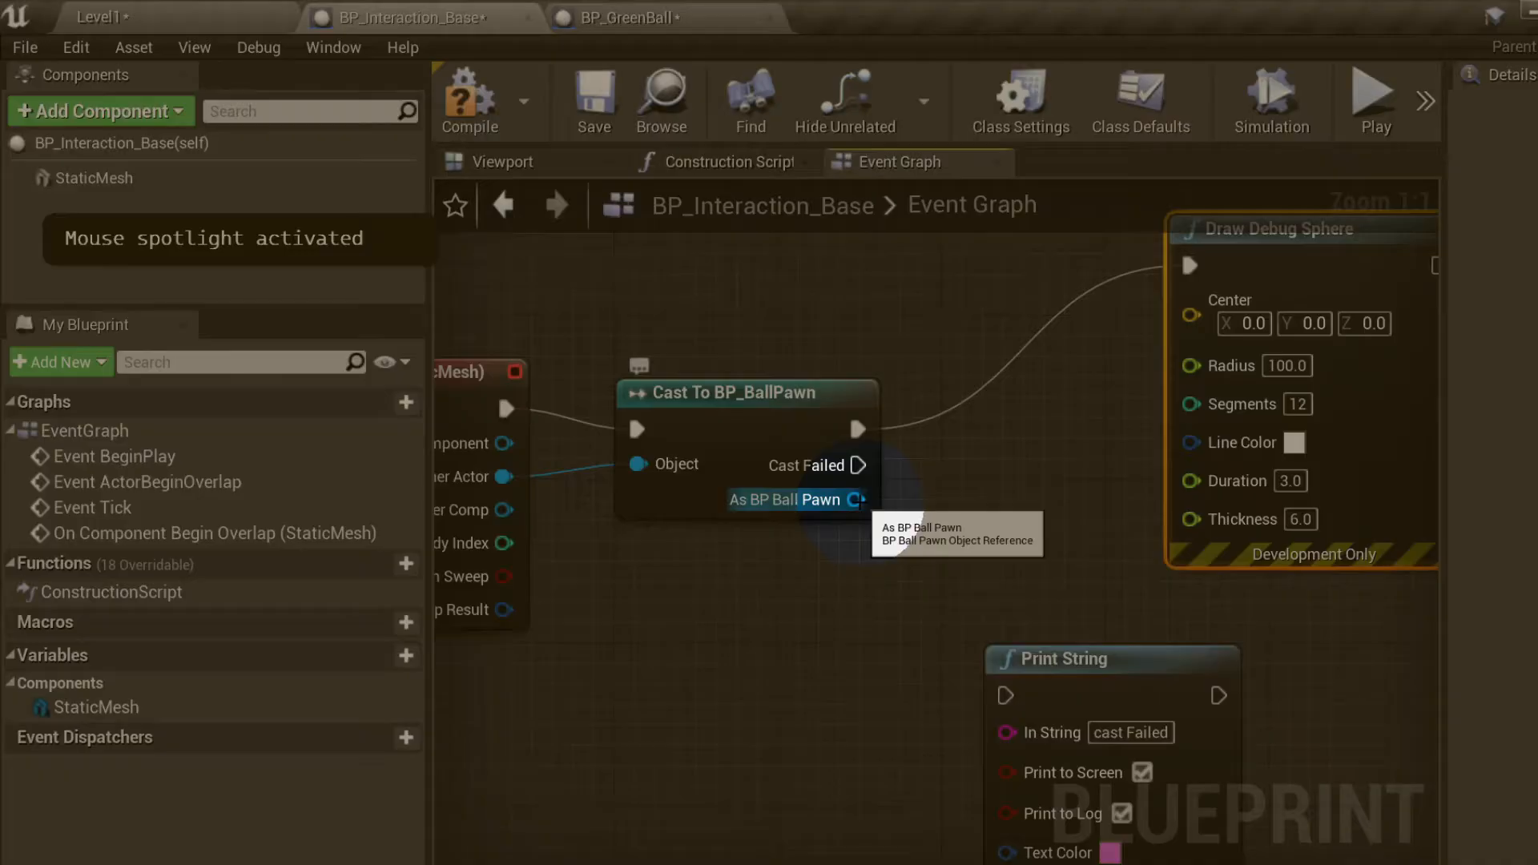
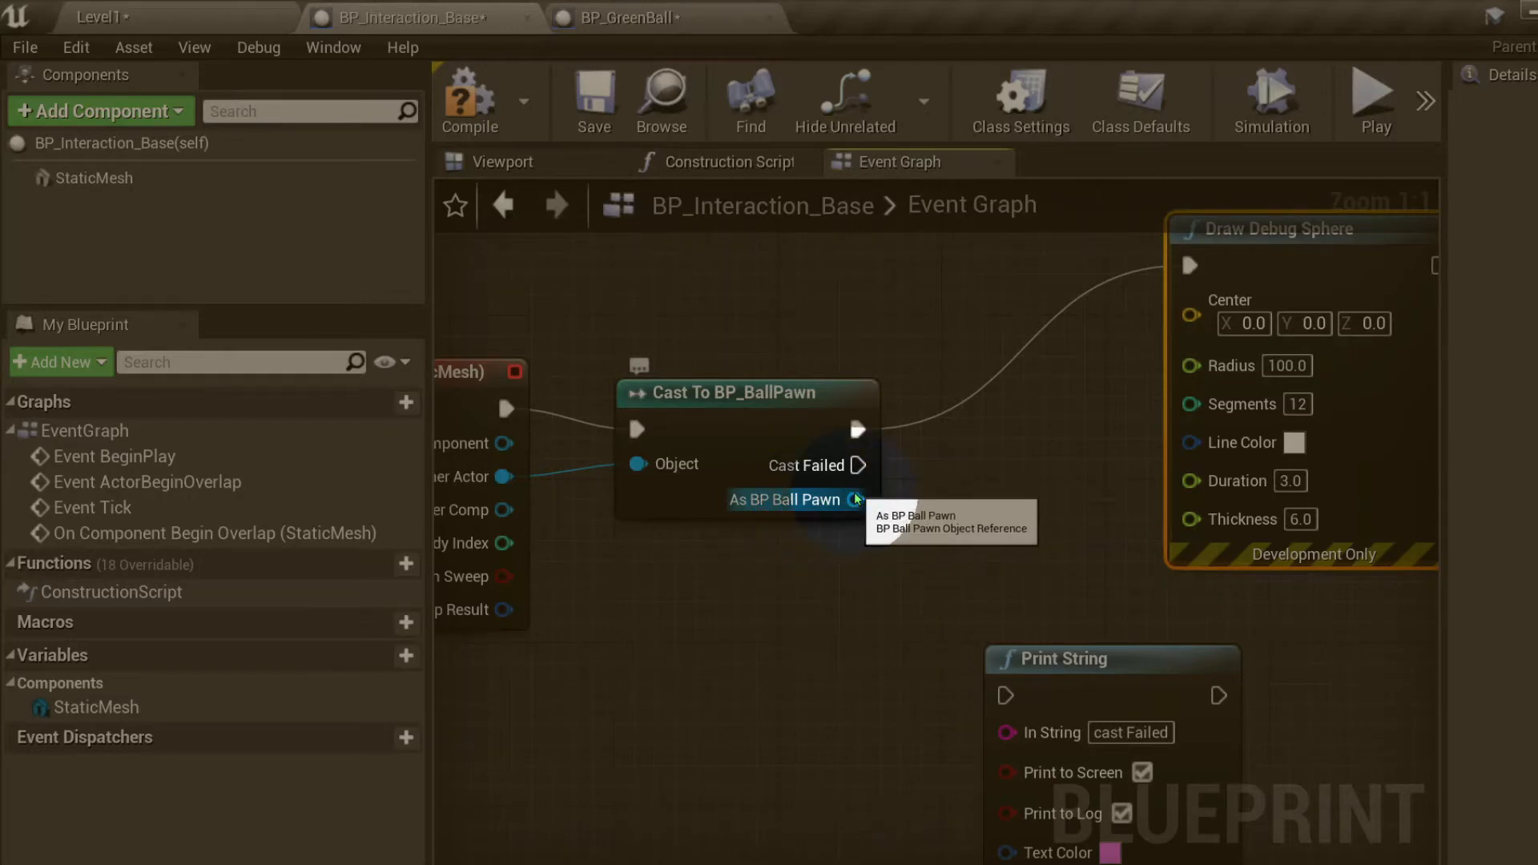
drag(854, 499, 741, 610)
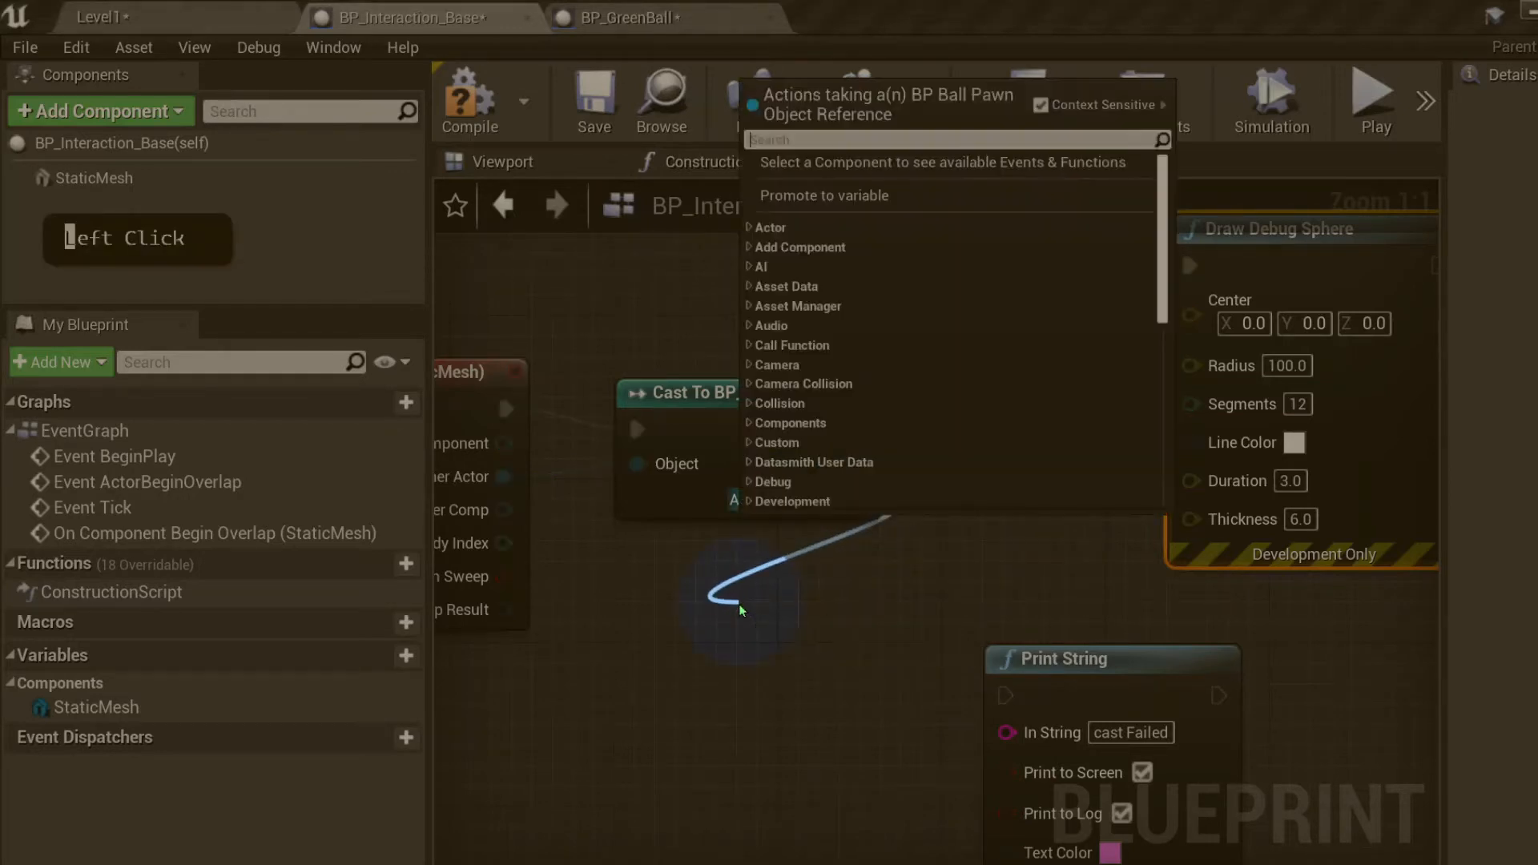
text(get )
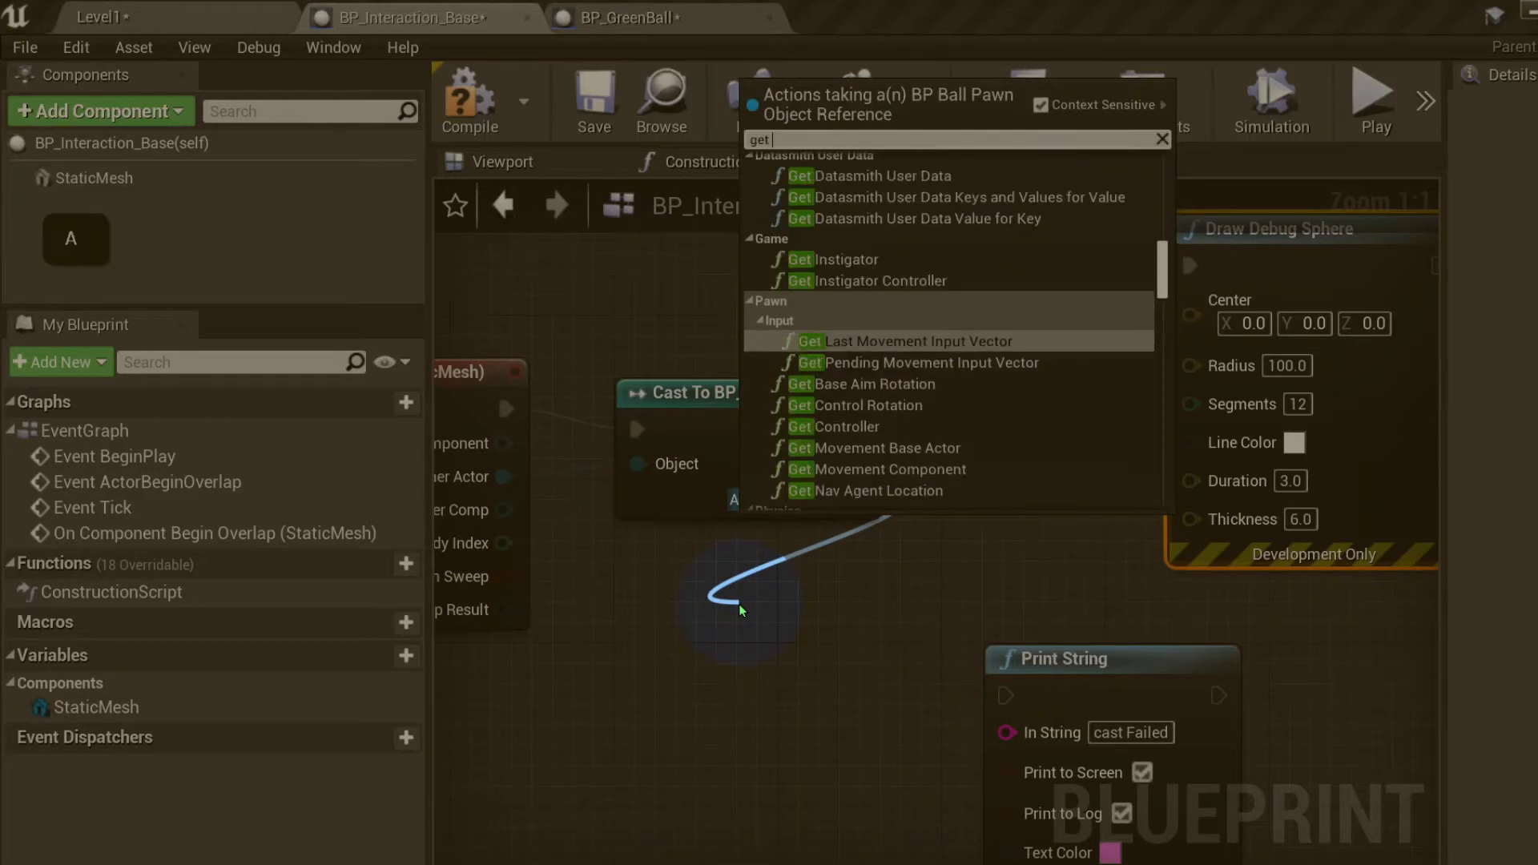
text(actor)
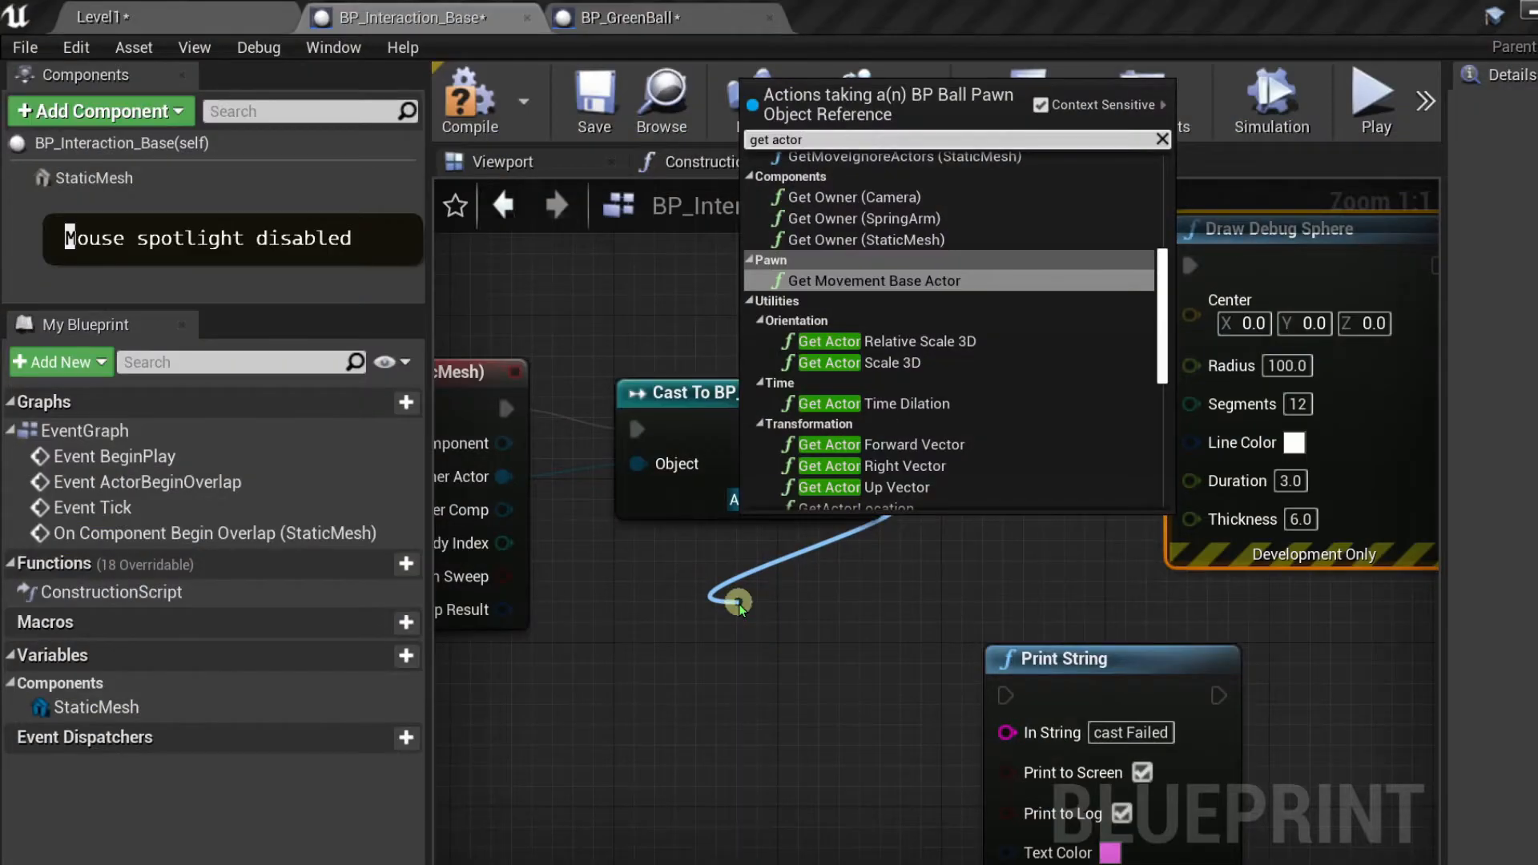
text( loca)
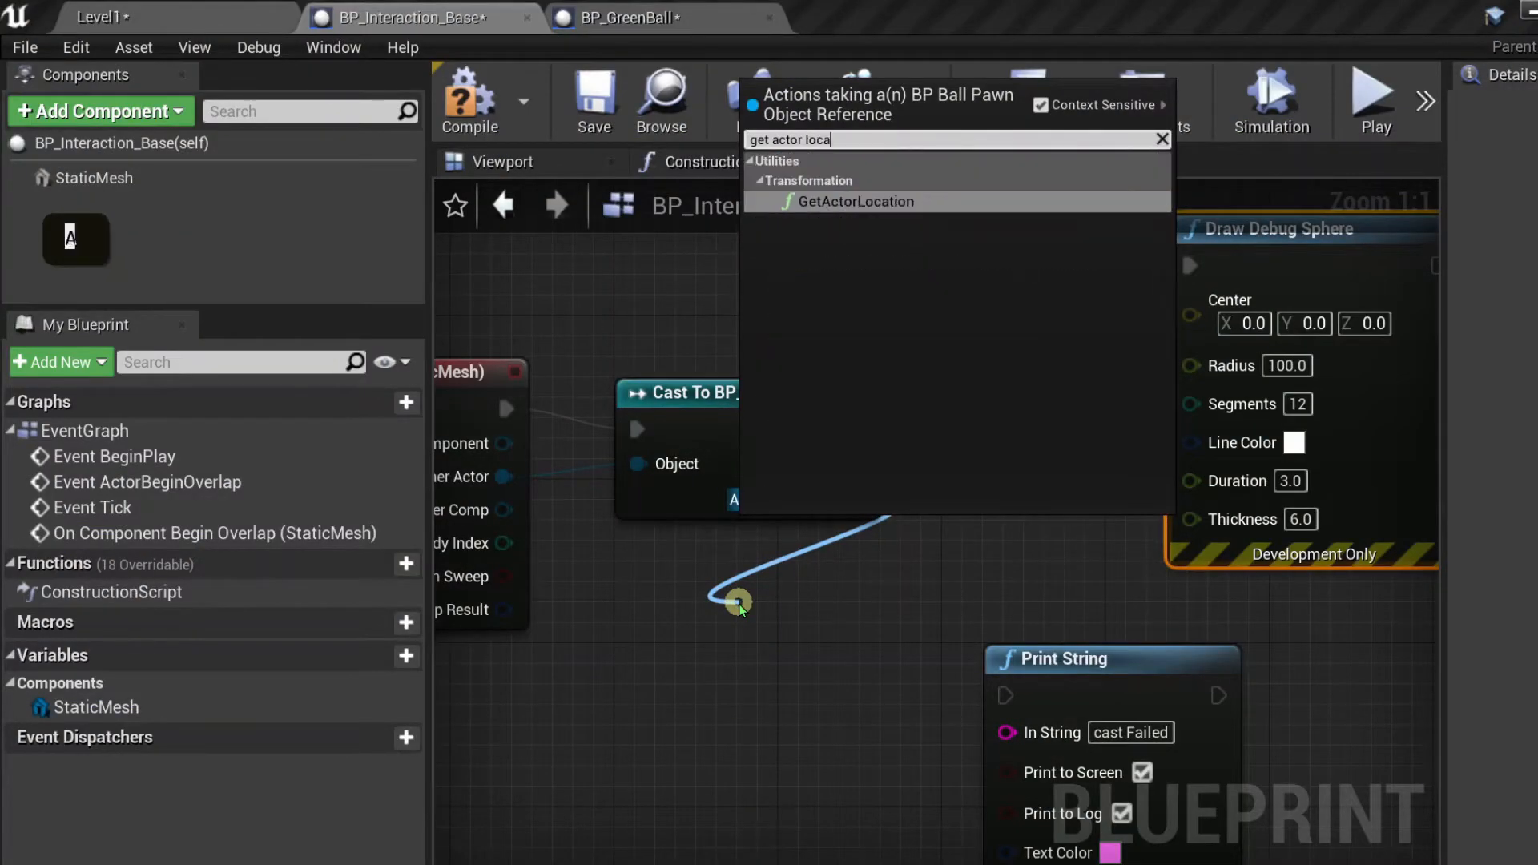
click(869, 201)
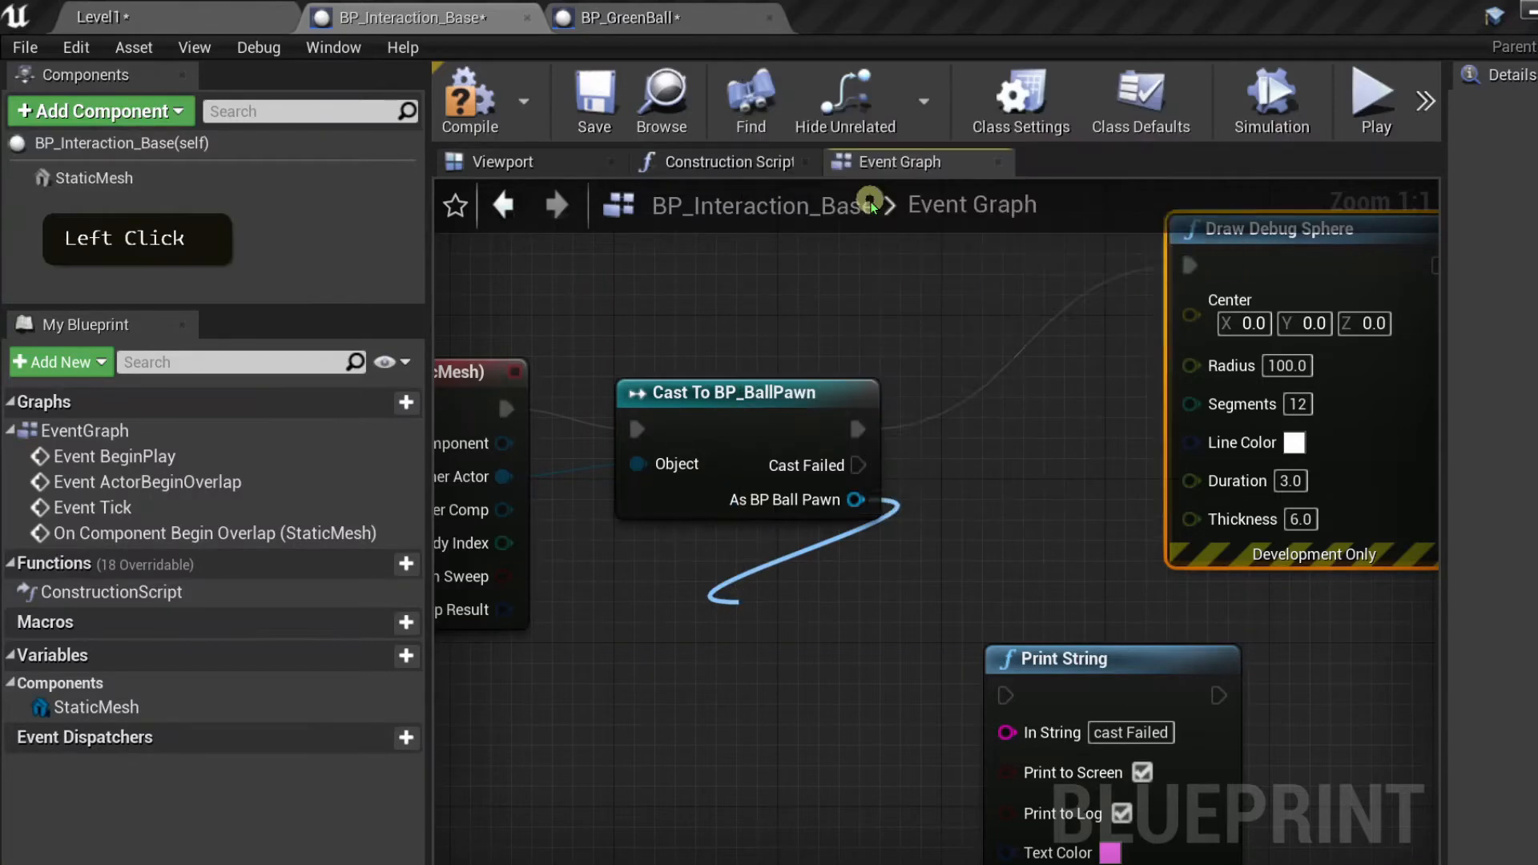
- Add a Print String node, feed GetActorLocation's Return Value into its In String, and wire it to the cast's success output
drag(1105, 655, 1084, 818)
right_click(1105, 643)
text(pr)
click(1226, 382)
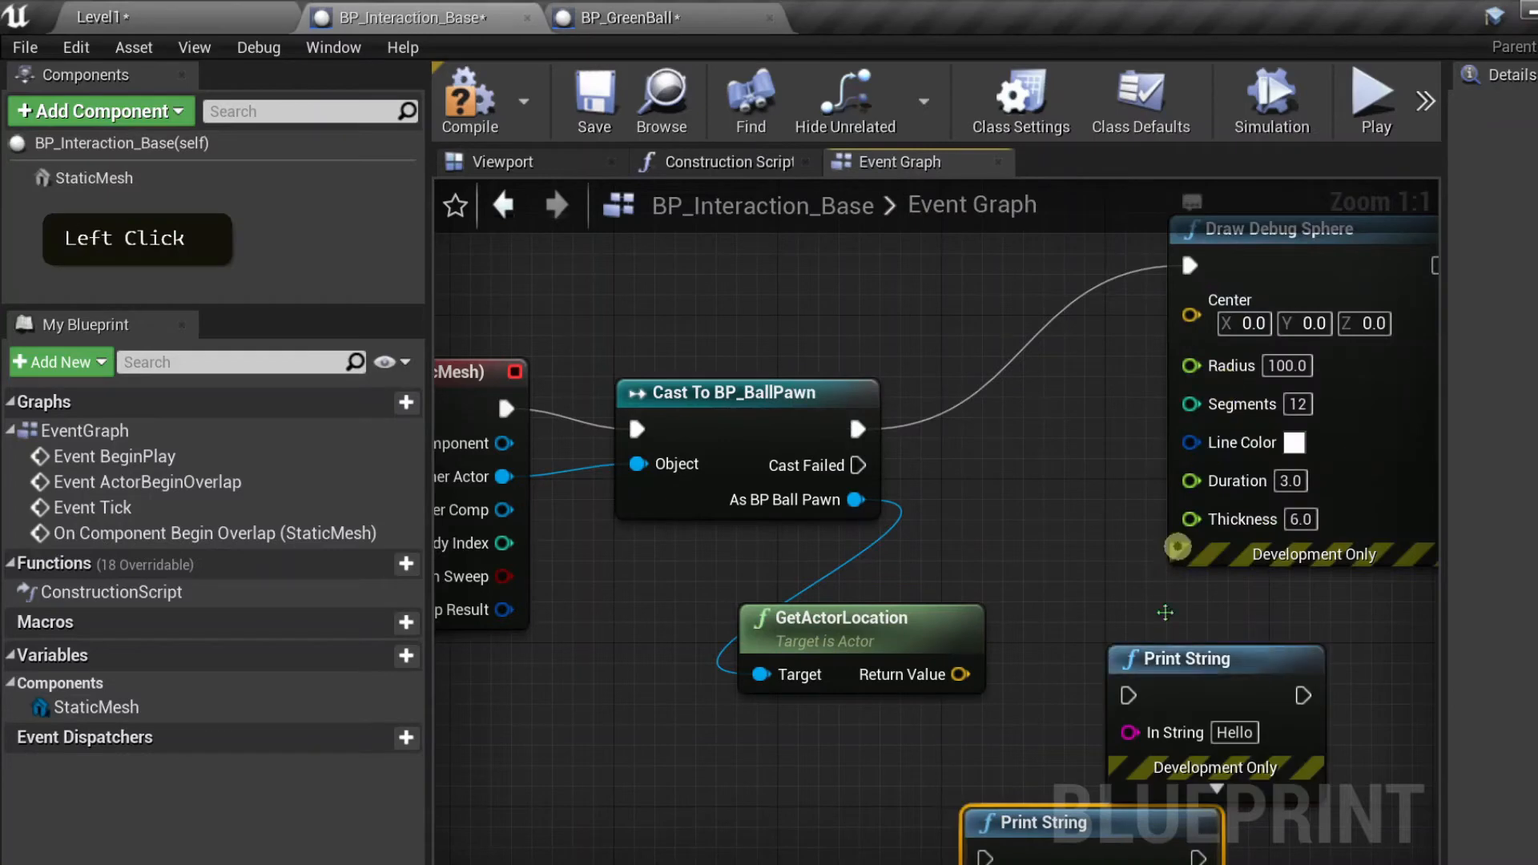
drag(1152, 674, 1147, 595)
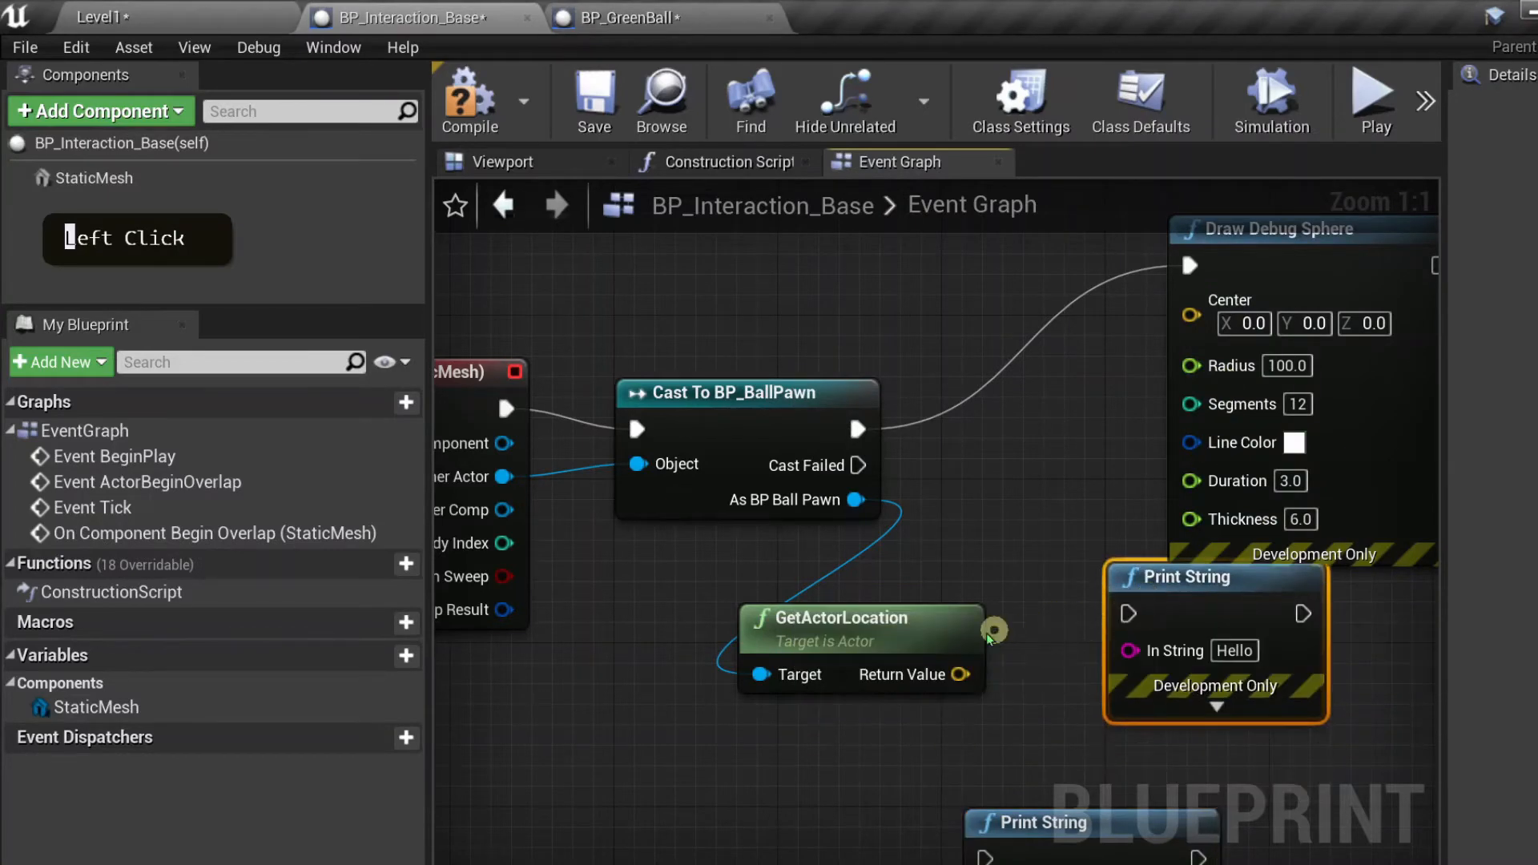
drag(959, 675, 1130, 654)
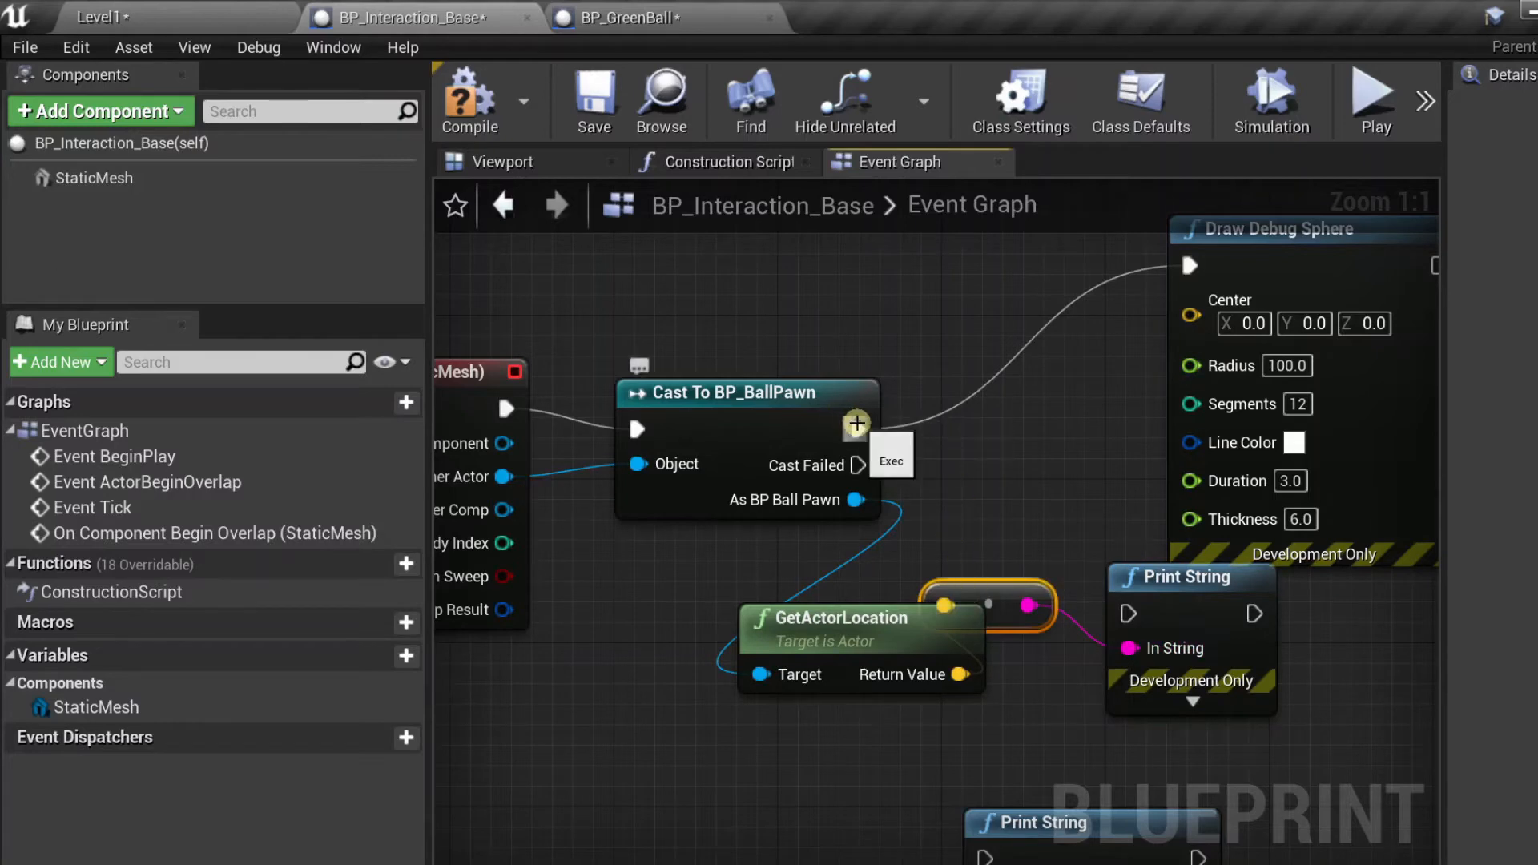
mouse_move(856, 423)
mouse_down()
mouse_move(889, 400)
mouse_move(1123, 617)
mouse_up()
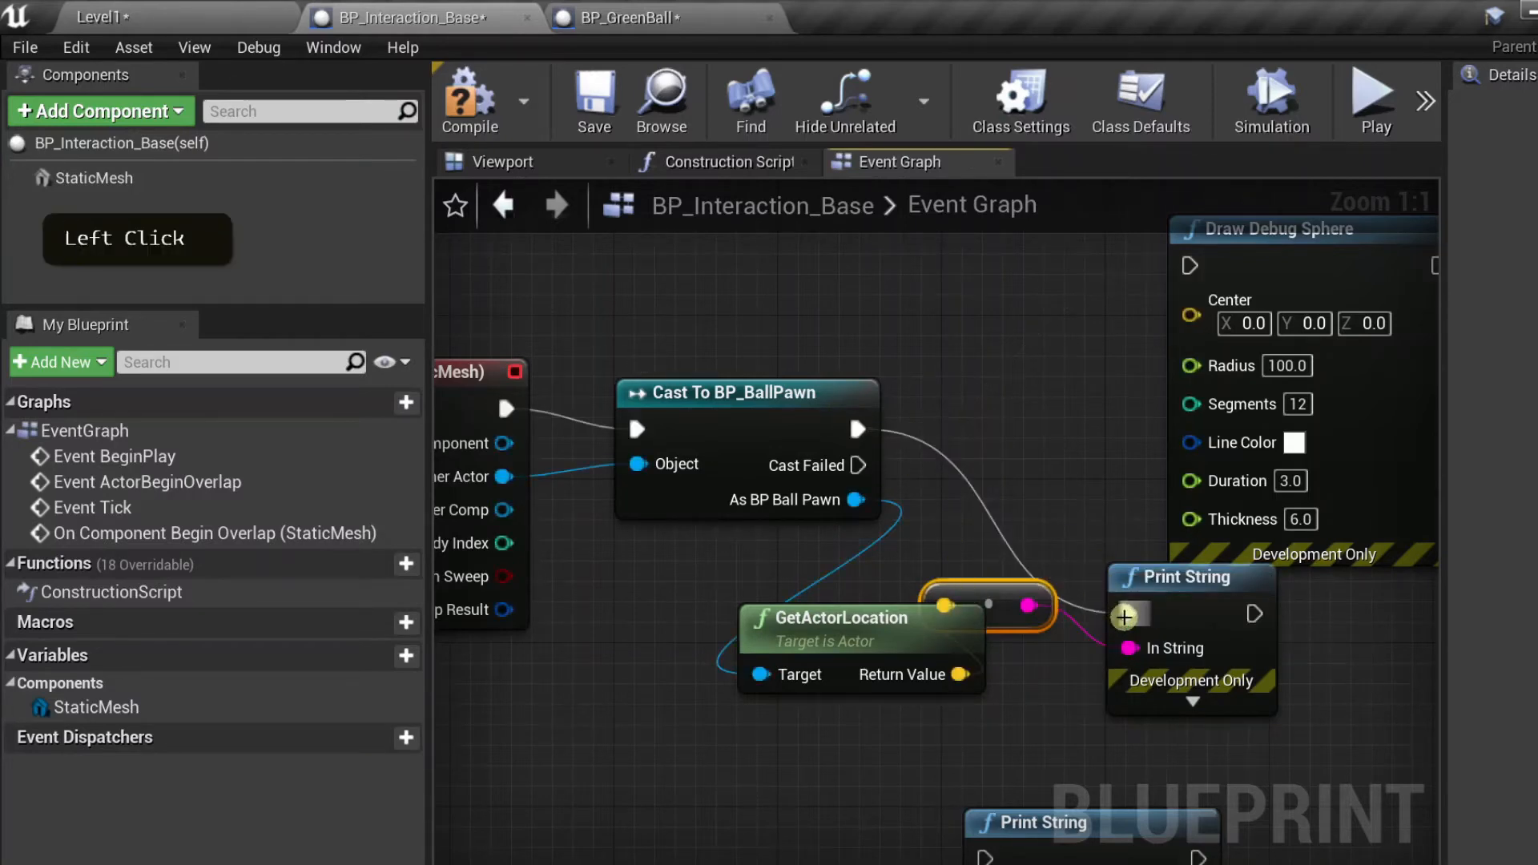
- Spread out the debug sphere, Print String and vector-to-string conversion nodes, and compile and save BP_Interaction_Base
mouse_move(1282, 232)
mouse_down()
mouse_move(1369, 285)
mouse_move(1297, 360)
mouse_up()
click(745, 557)
mouse_move(745, 557)
right_down()
mouse_move(1017, 608)
mouse_move(1091, 658)
right_up()
drag(987, 609, 1049, 464)
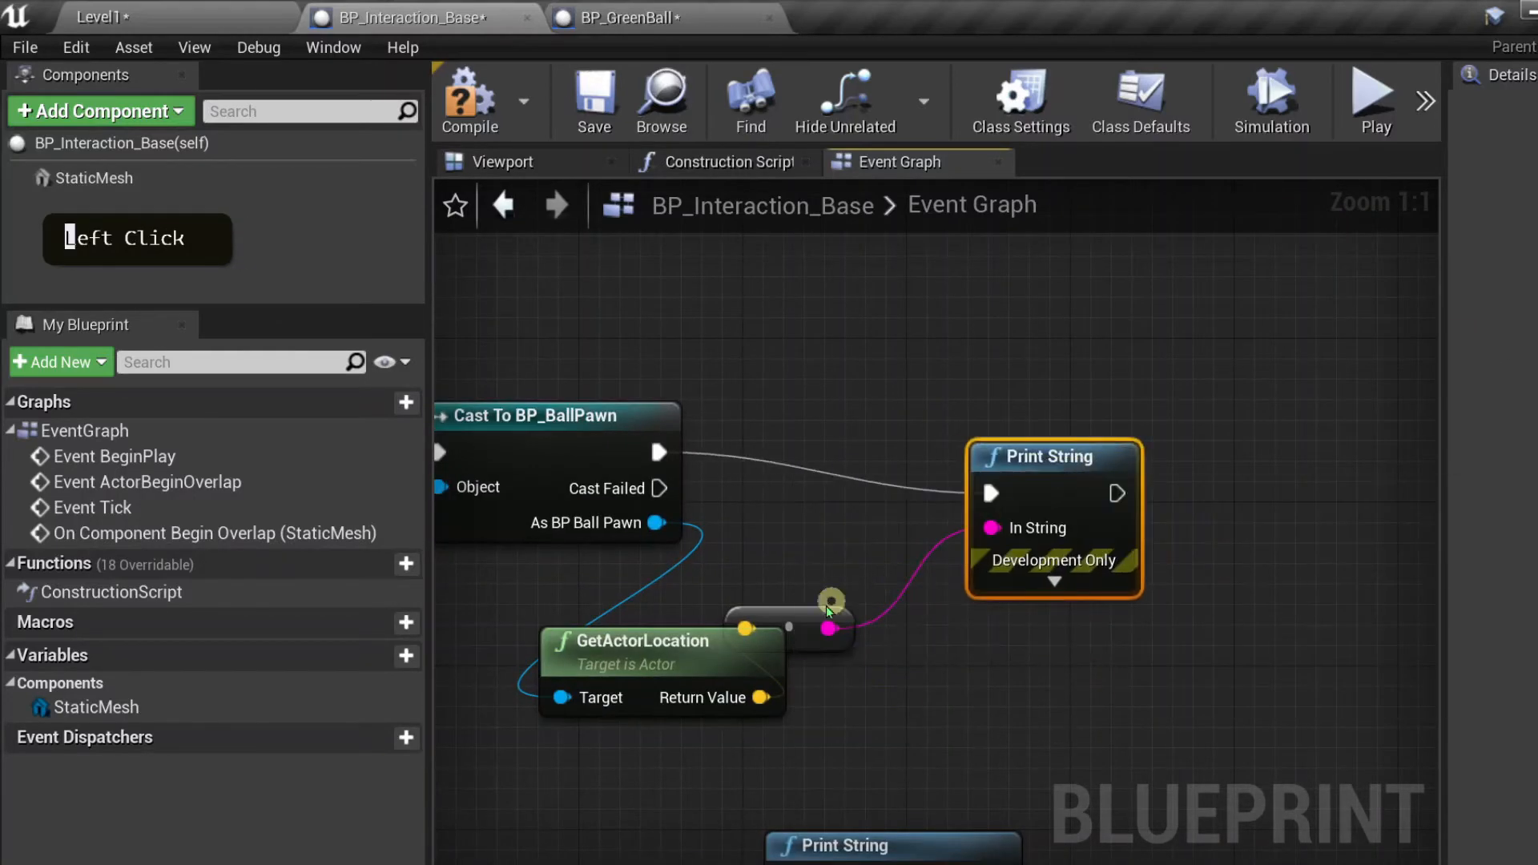
drag(793, 626, 929, 713)
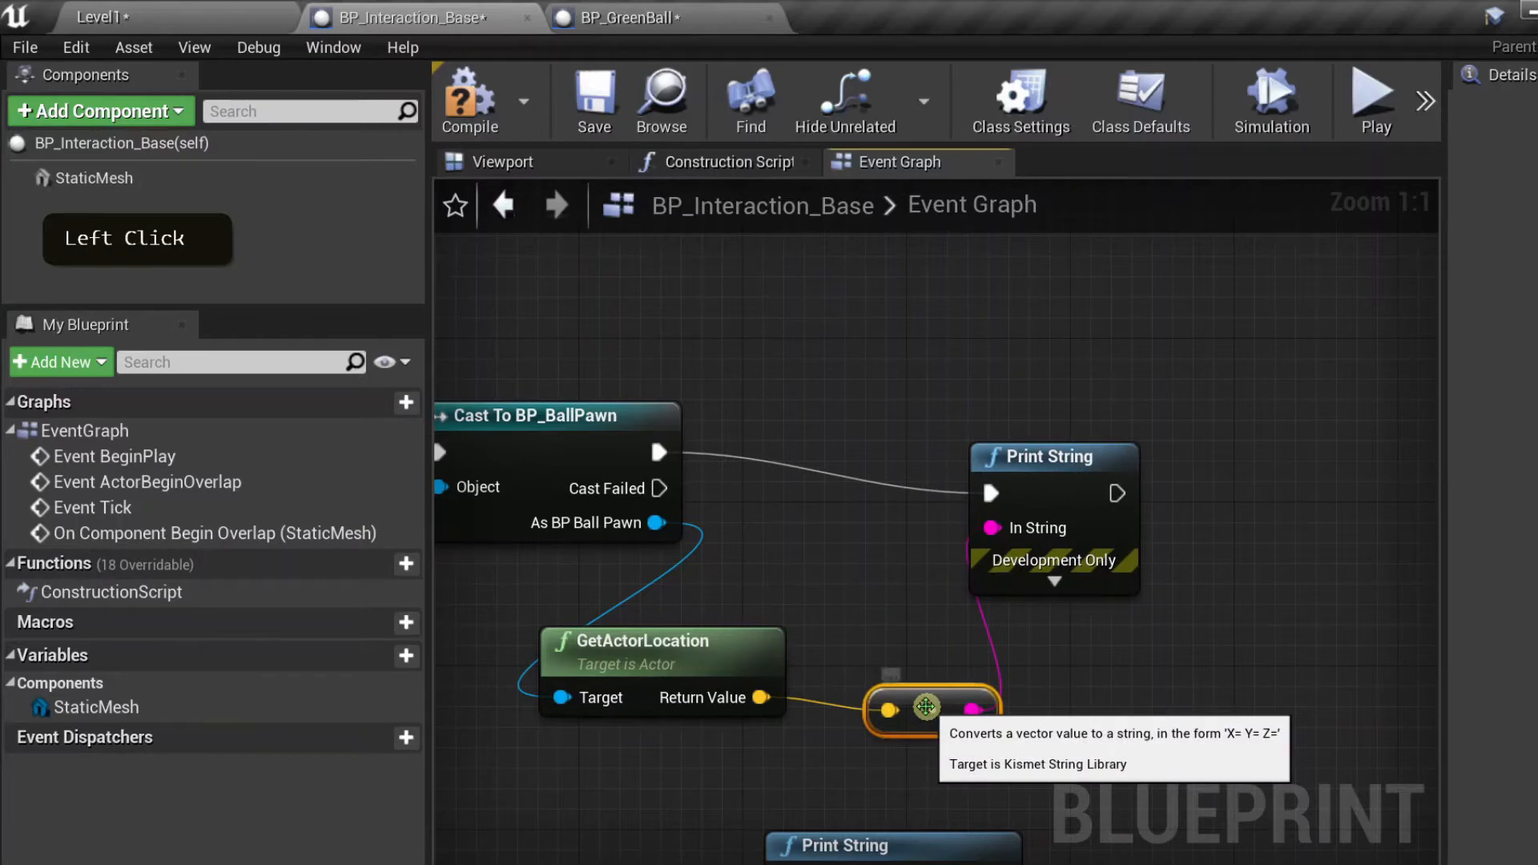
click(481, 117)
click(603, 88)
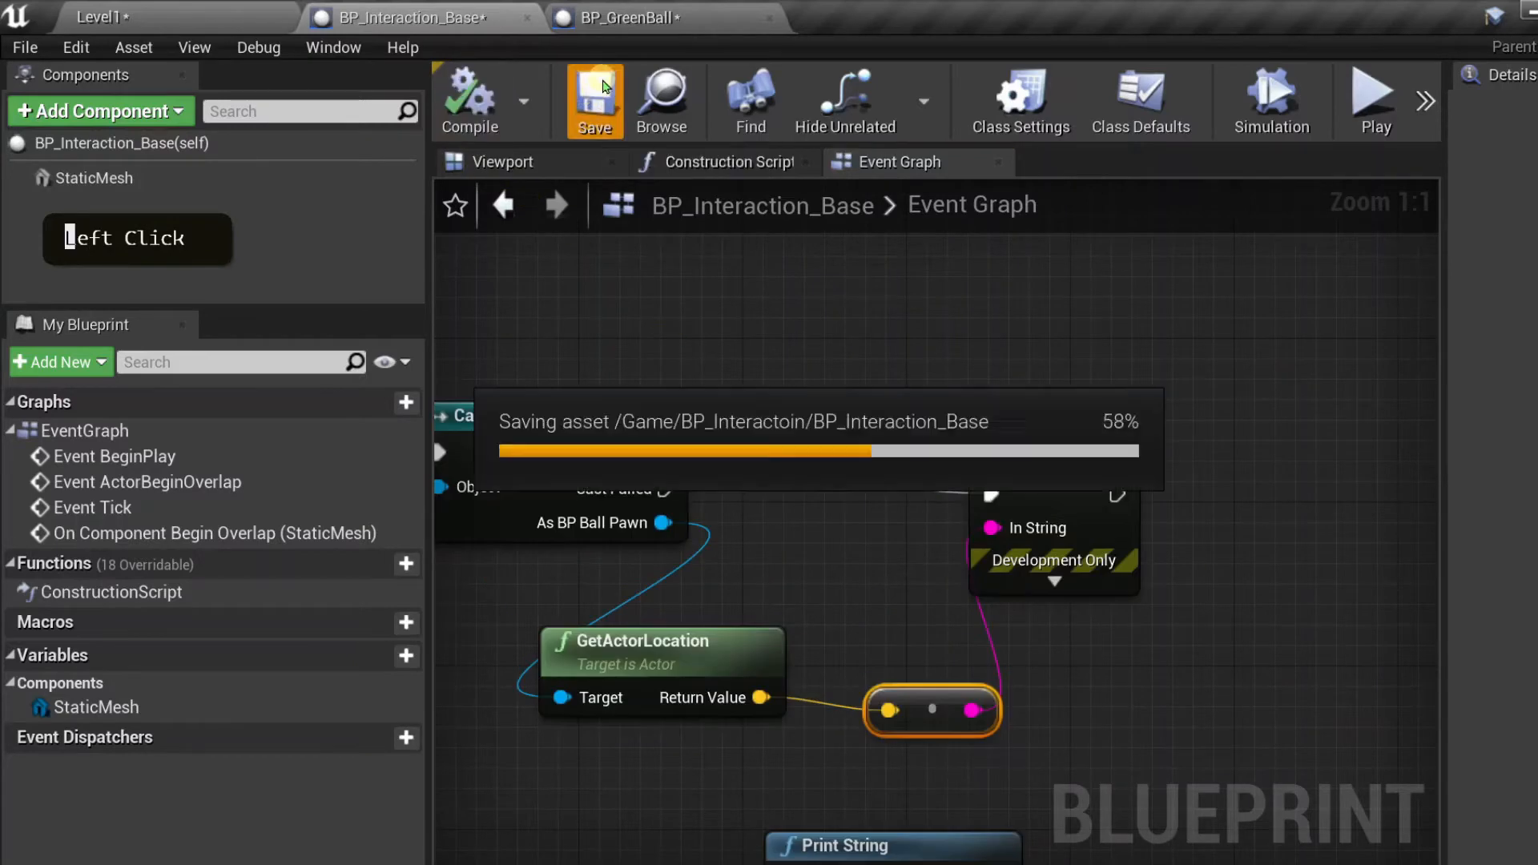
- In Level1, select BP_BallPawn and enlarge its details area to examine its transform location
click(108, 6)
scroll(813, 276, down, 4)
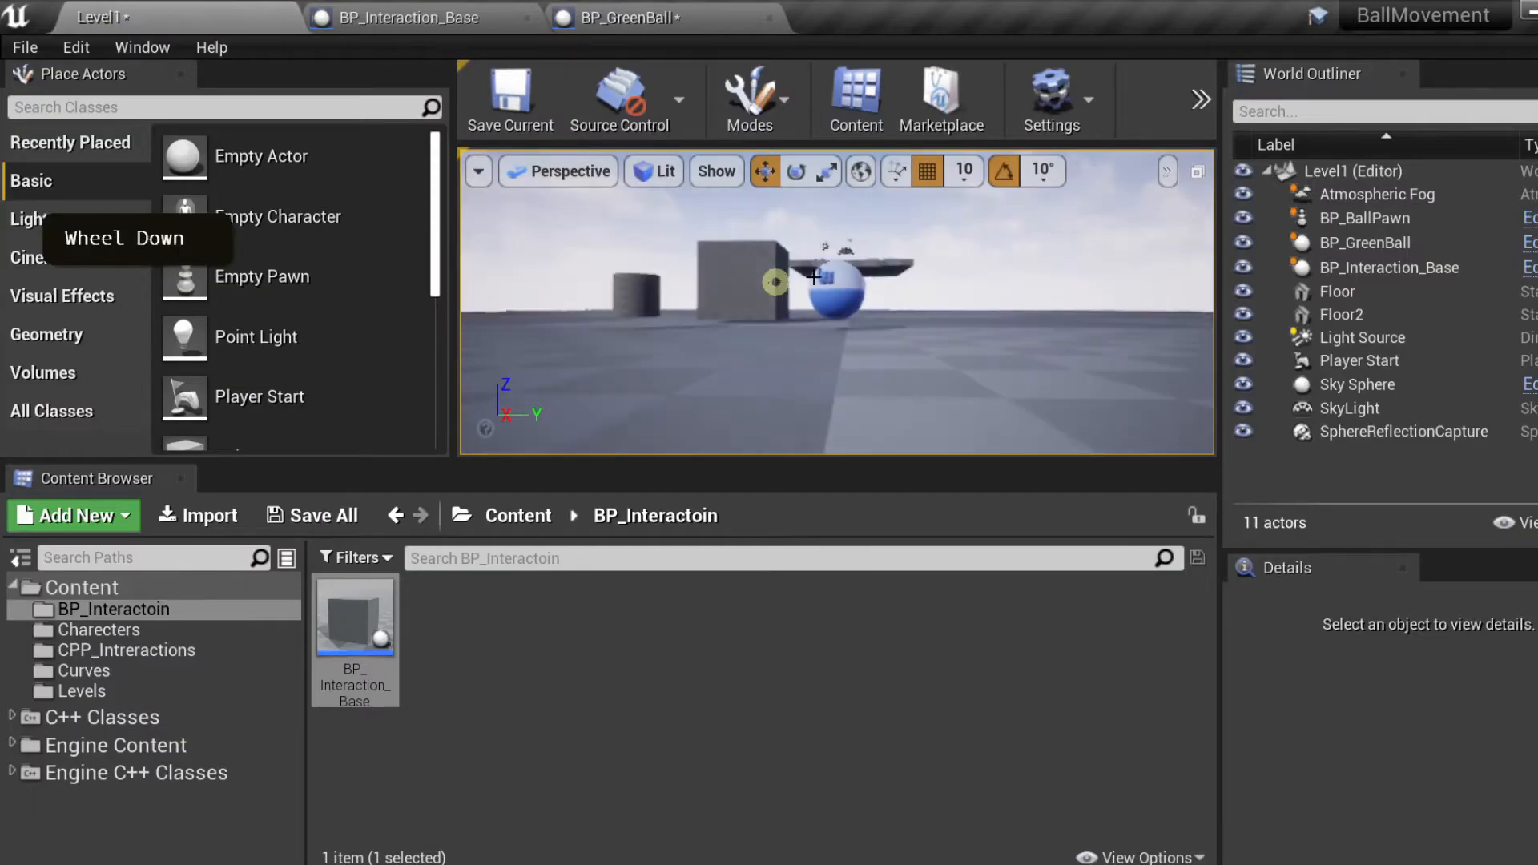
click(833, 294)
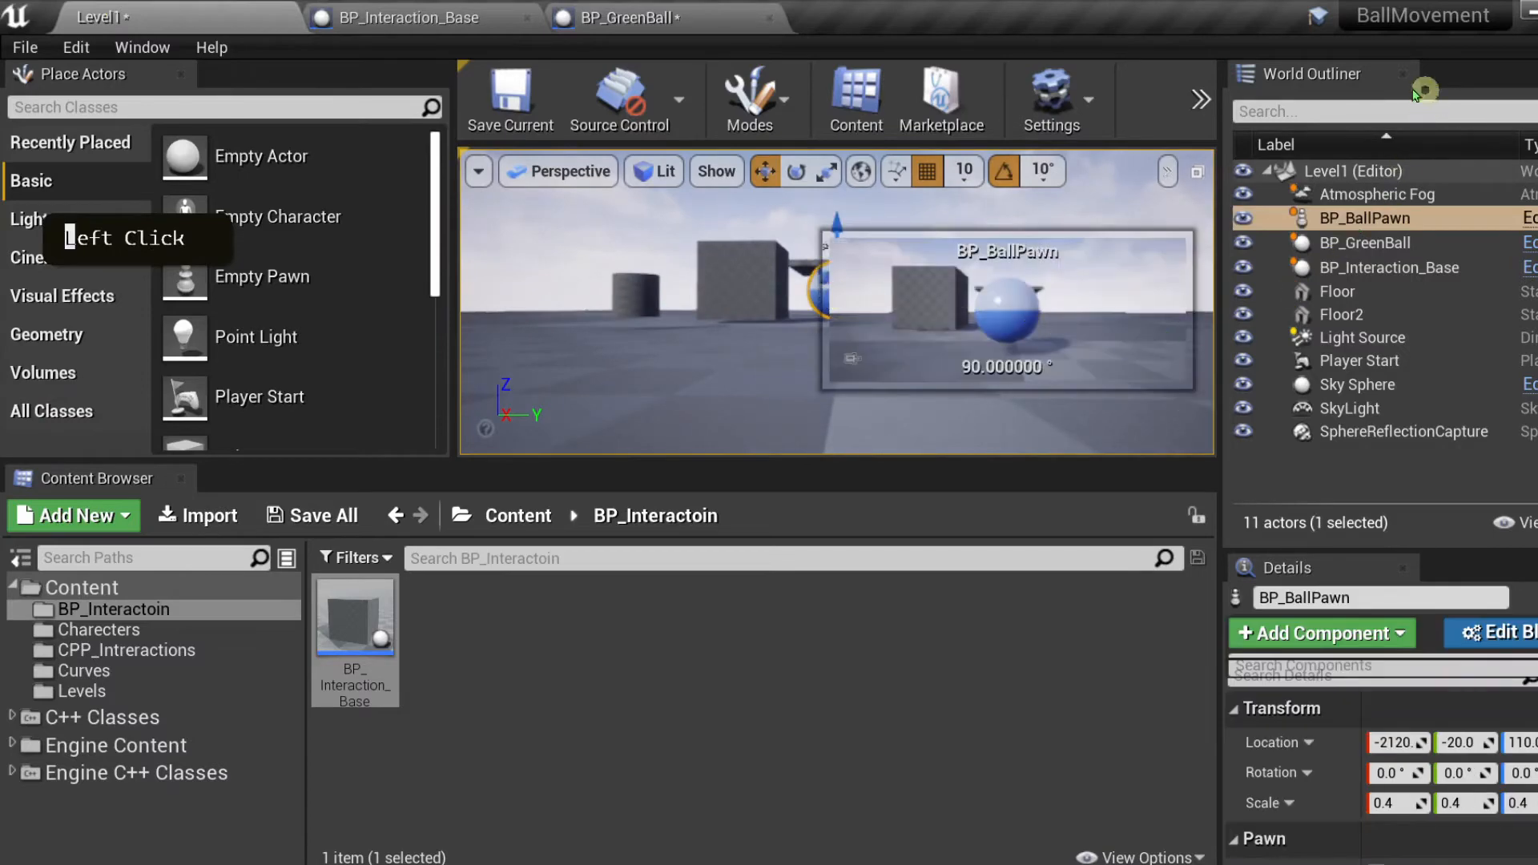
click(691, 299)
click(817, 290)
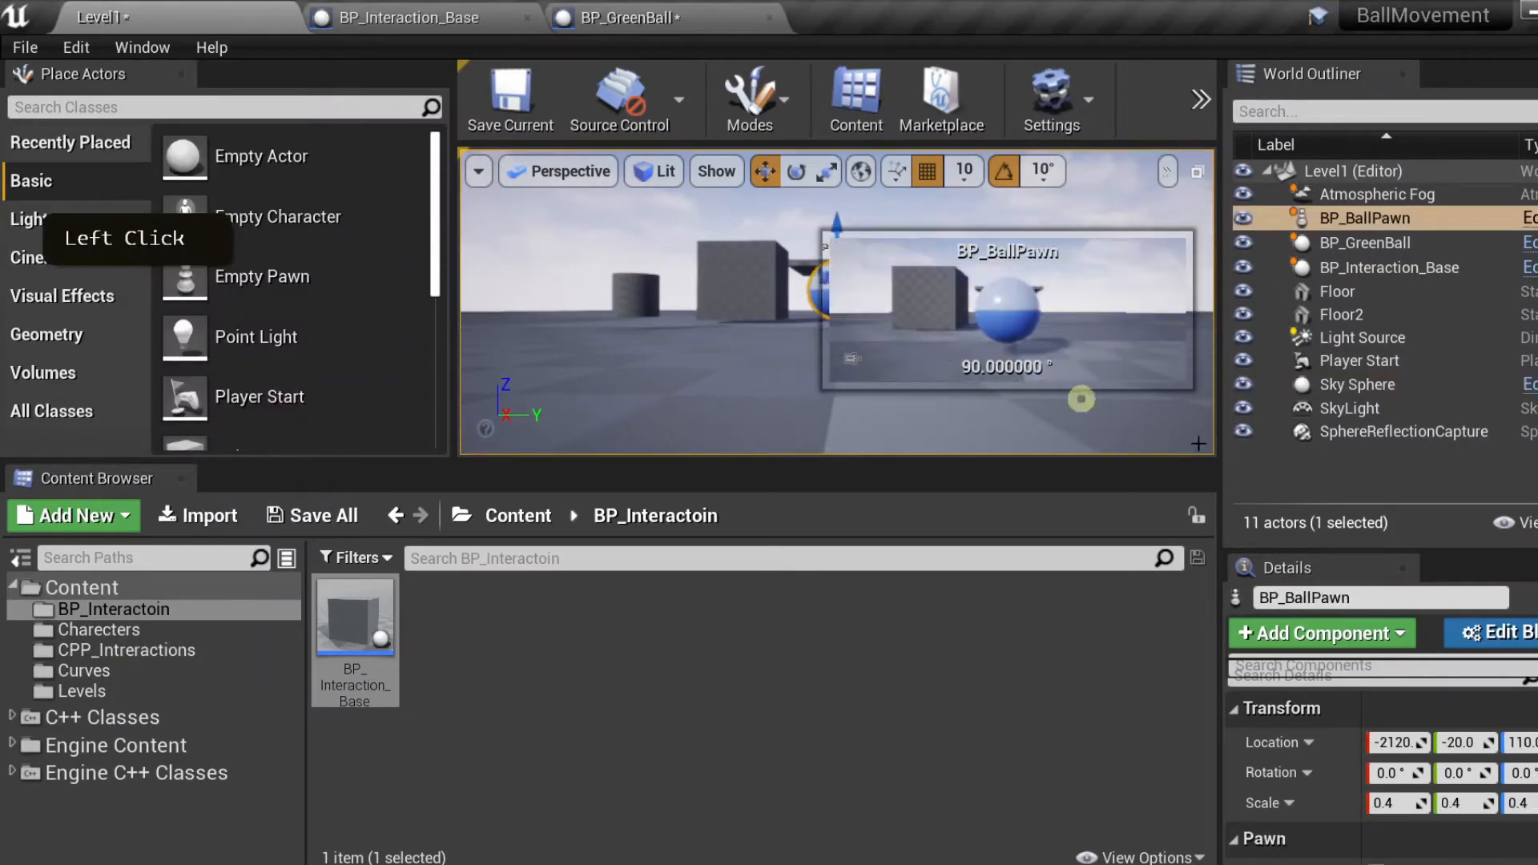
click(1320, 549)
drag(1319, 550, 1319, 170)
scroll(1433, 501, down, 3)
scroll(1433, 501, up, 3)
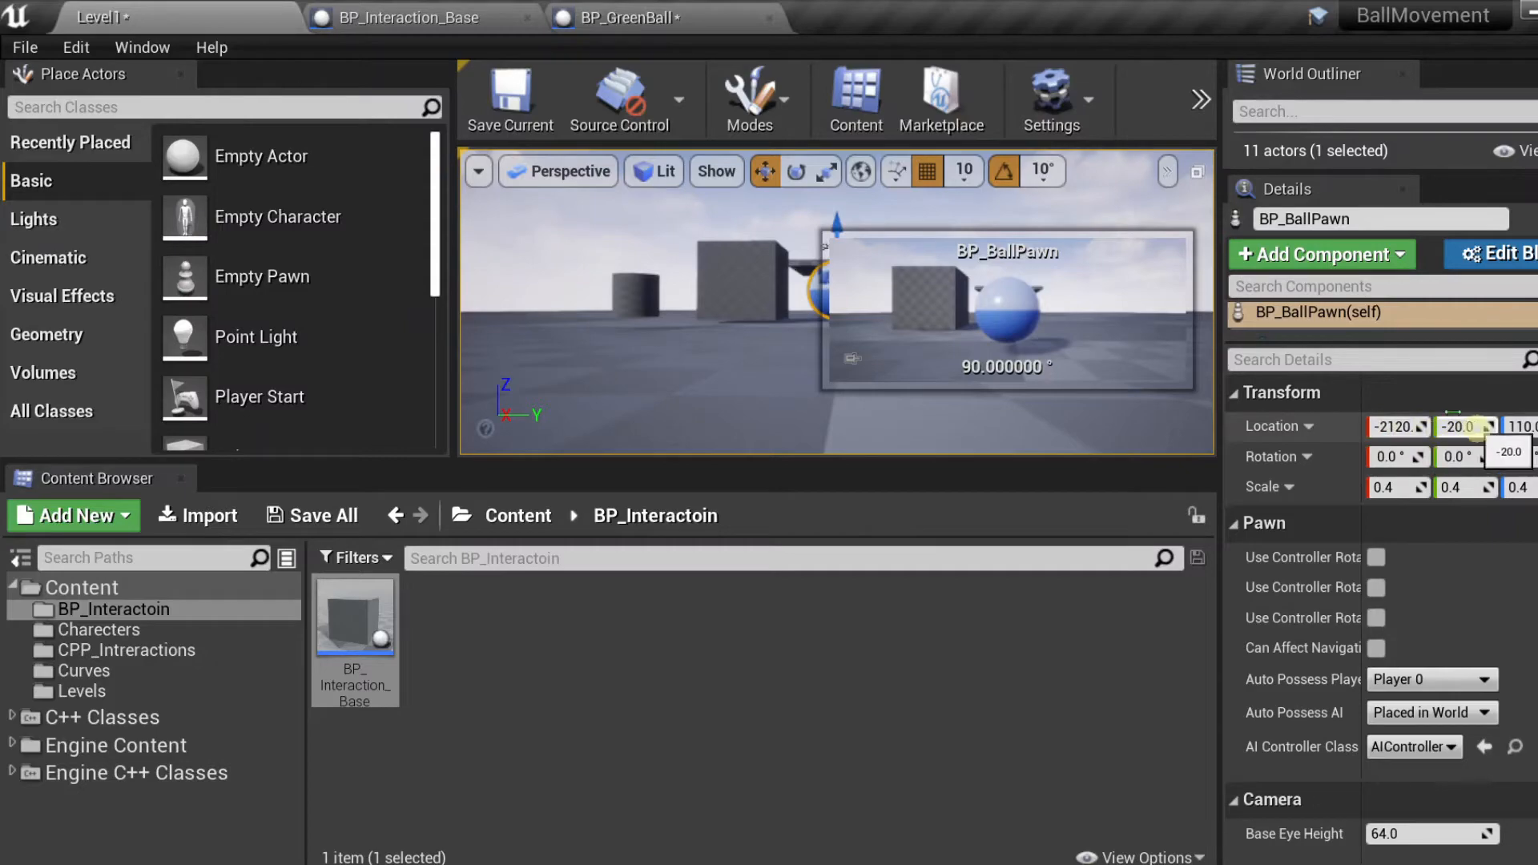
- Play the level, roll the ball pawn into the interaction box to test the location printout, and stop the session
click(1203, 104)
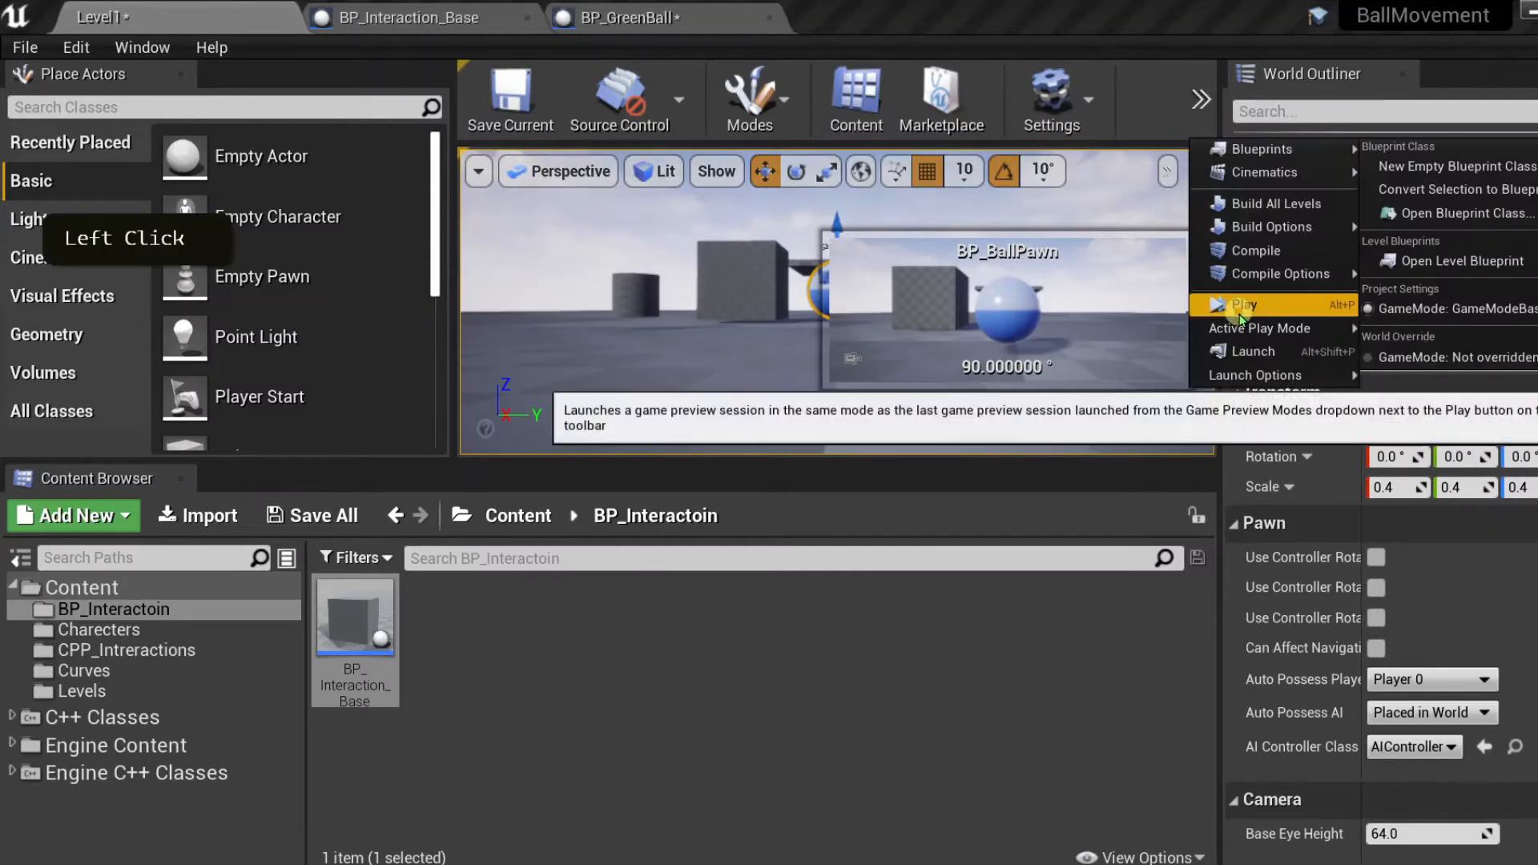
click(1240, 305)
key(a)
key(w)
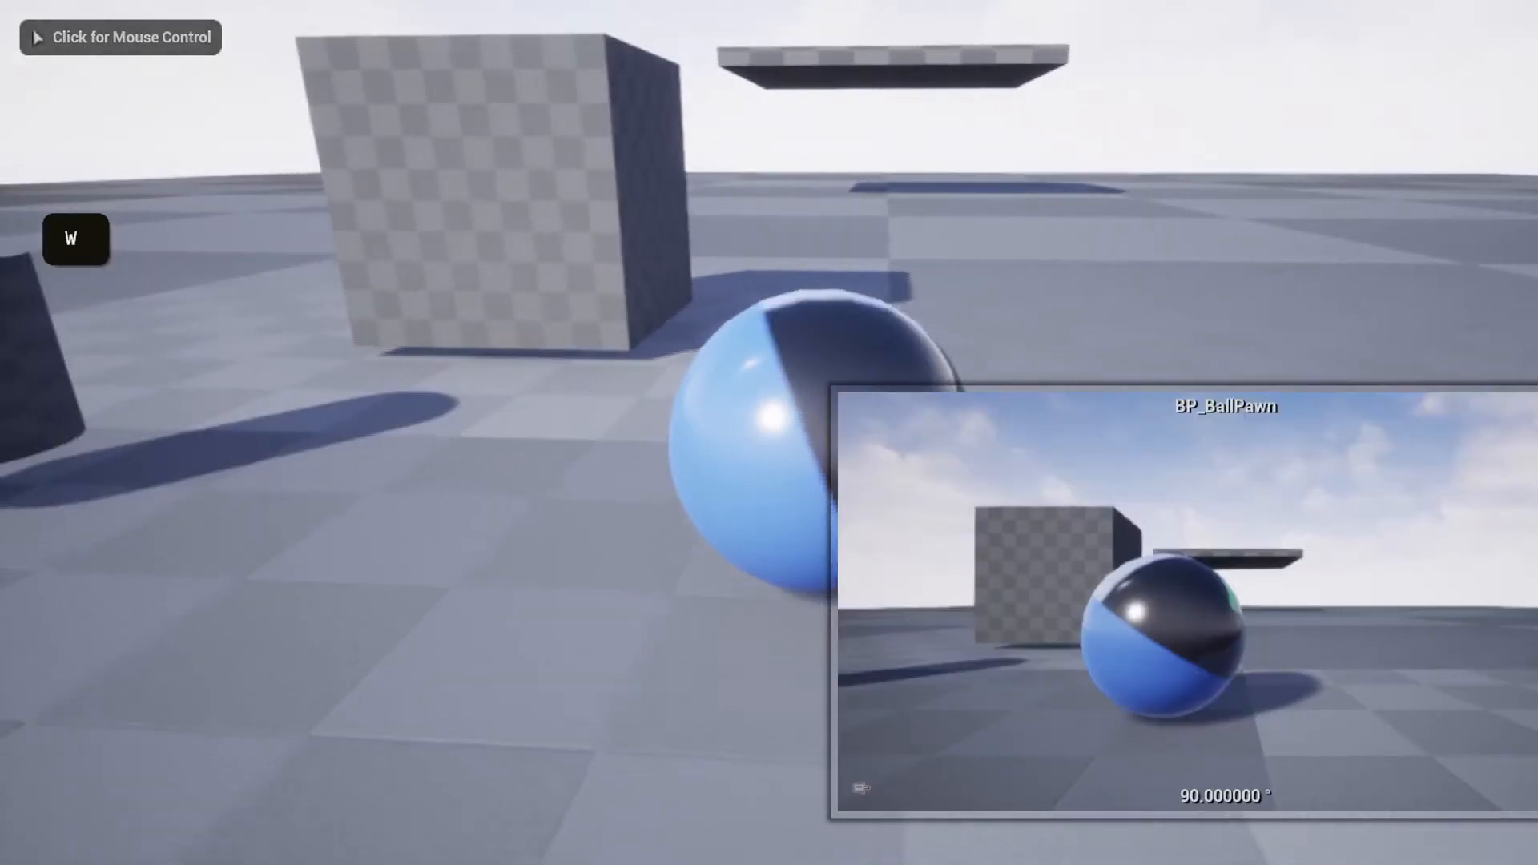
key(s)
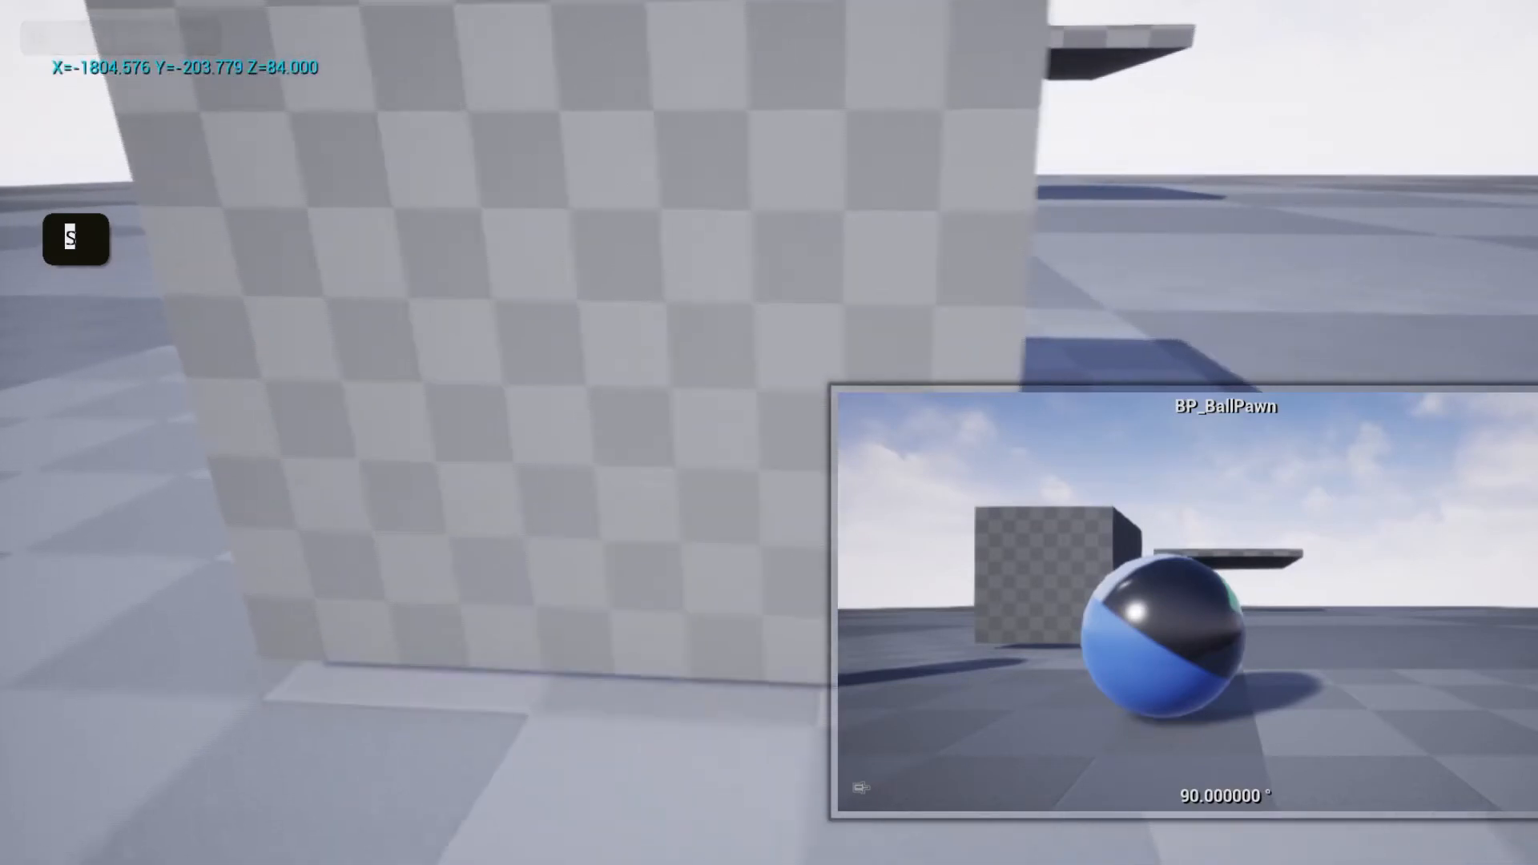
key(w)
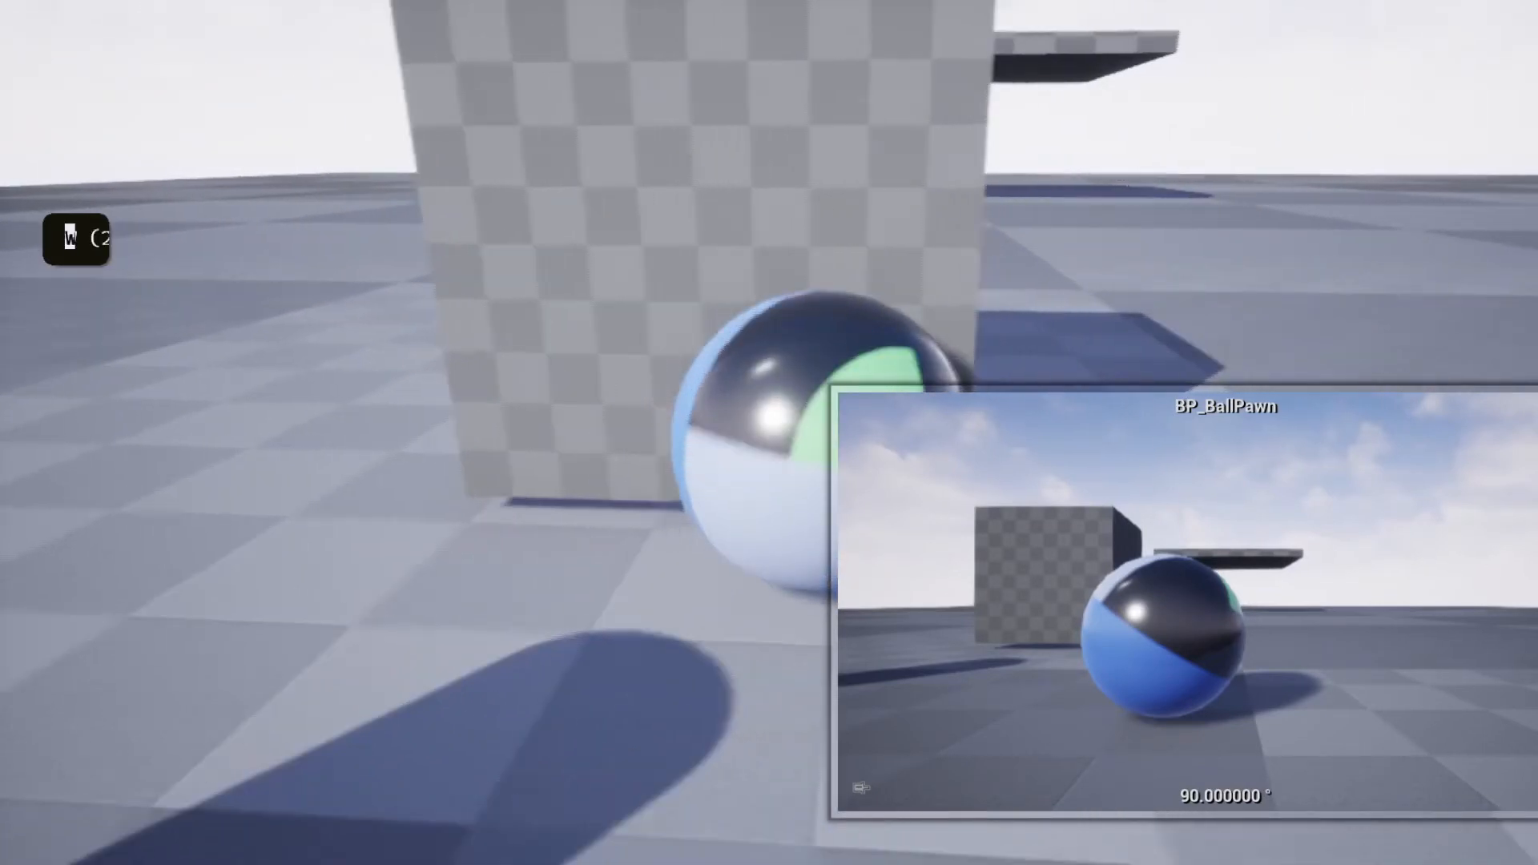
key(s)
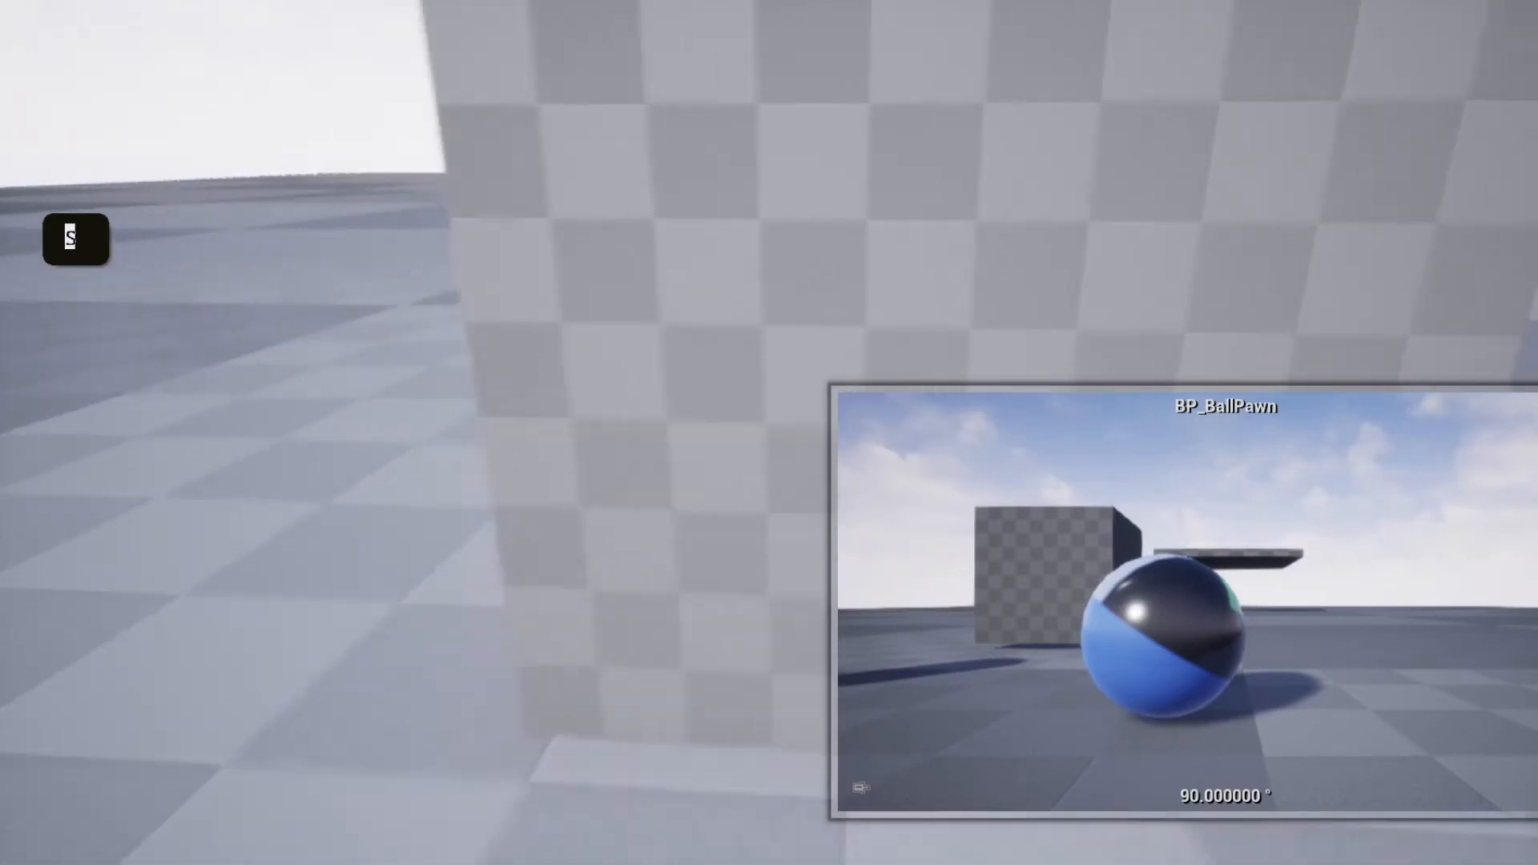
key(Escape)
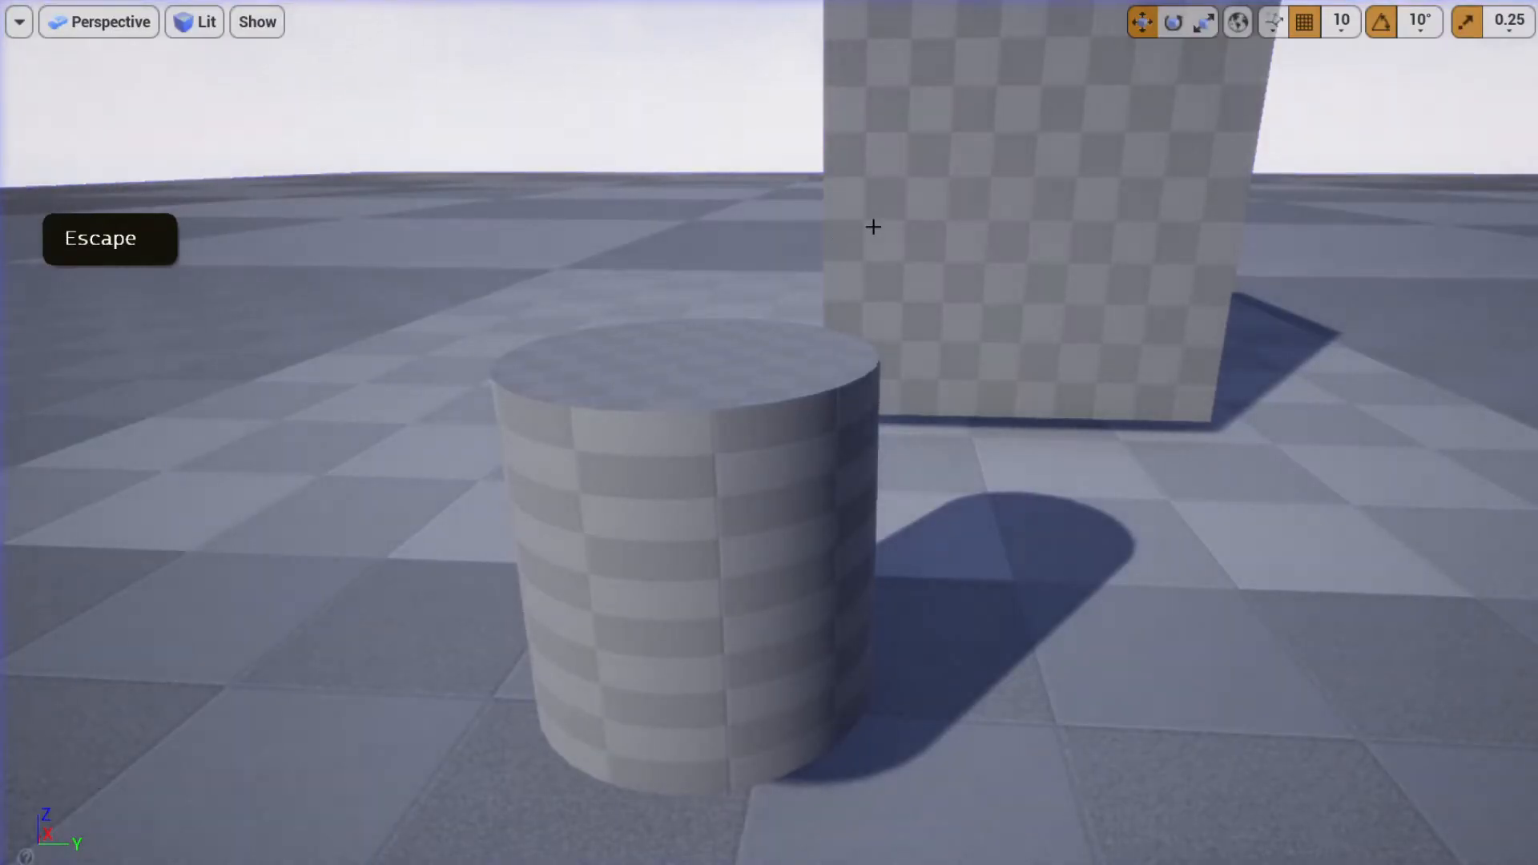
- Leave the fullscreen viewport, check the location of BP_Interaction_Base, and delete the BP_GreenBall cylinder from the level
click(938, 218)
key(F11)
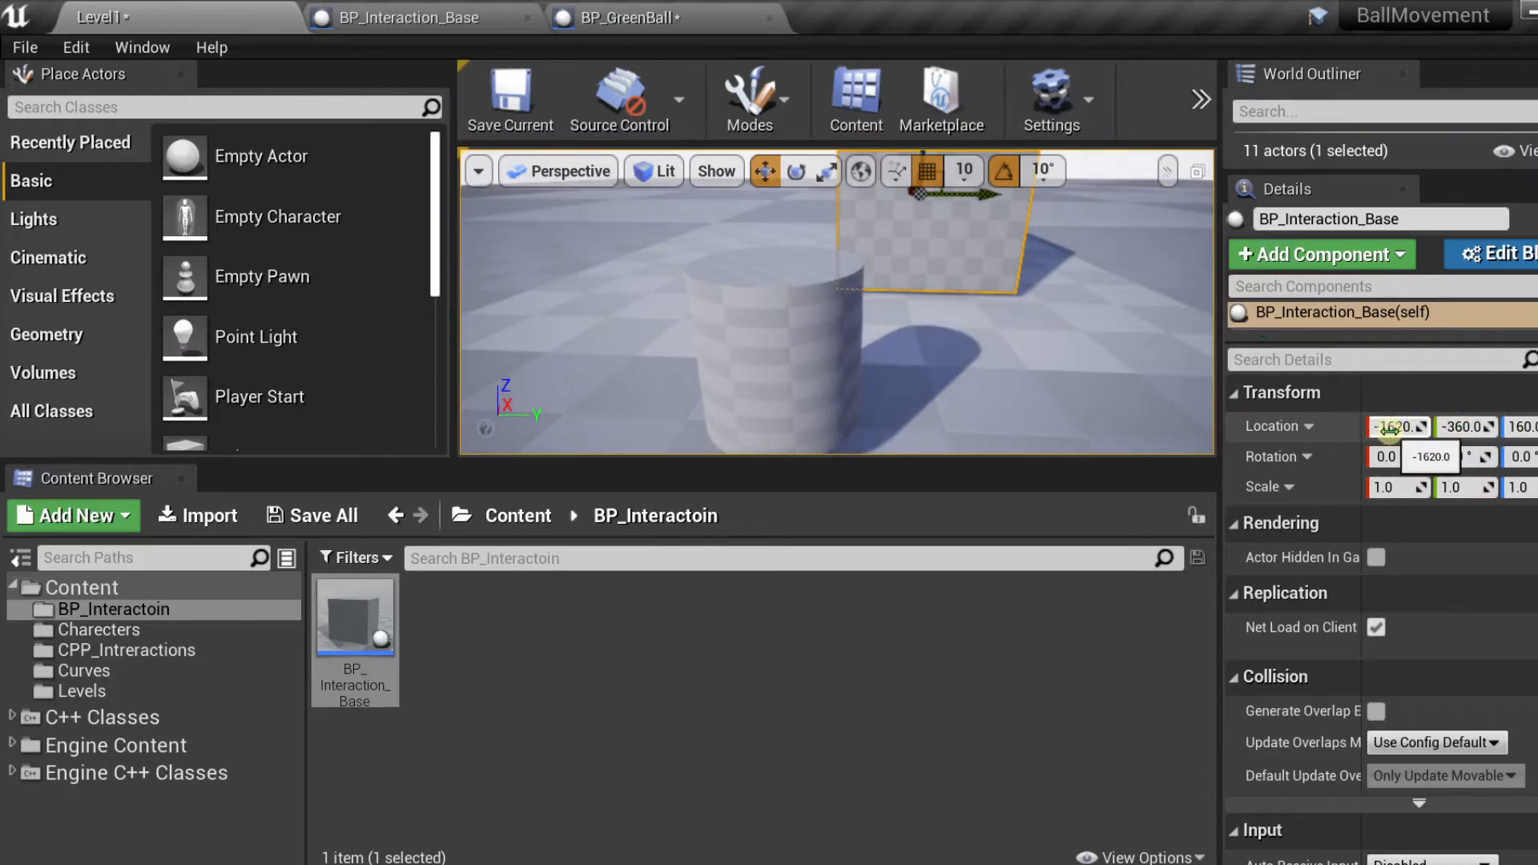
click(774, 346)
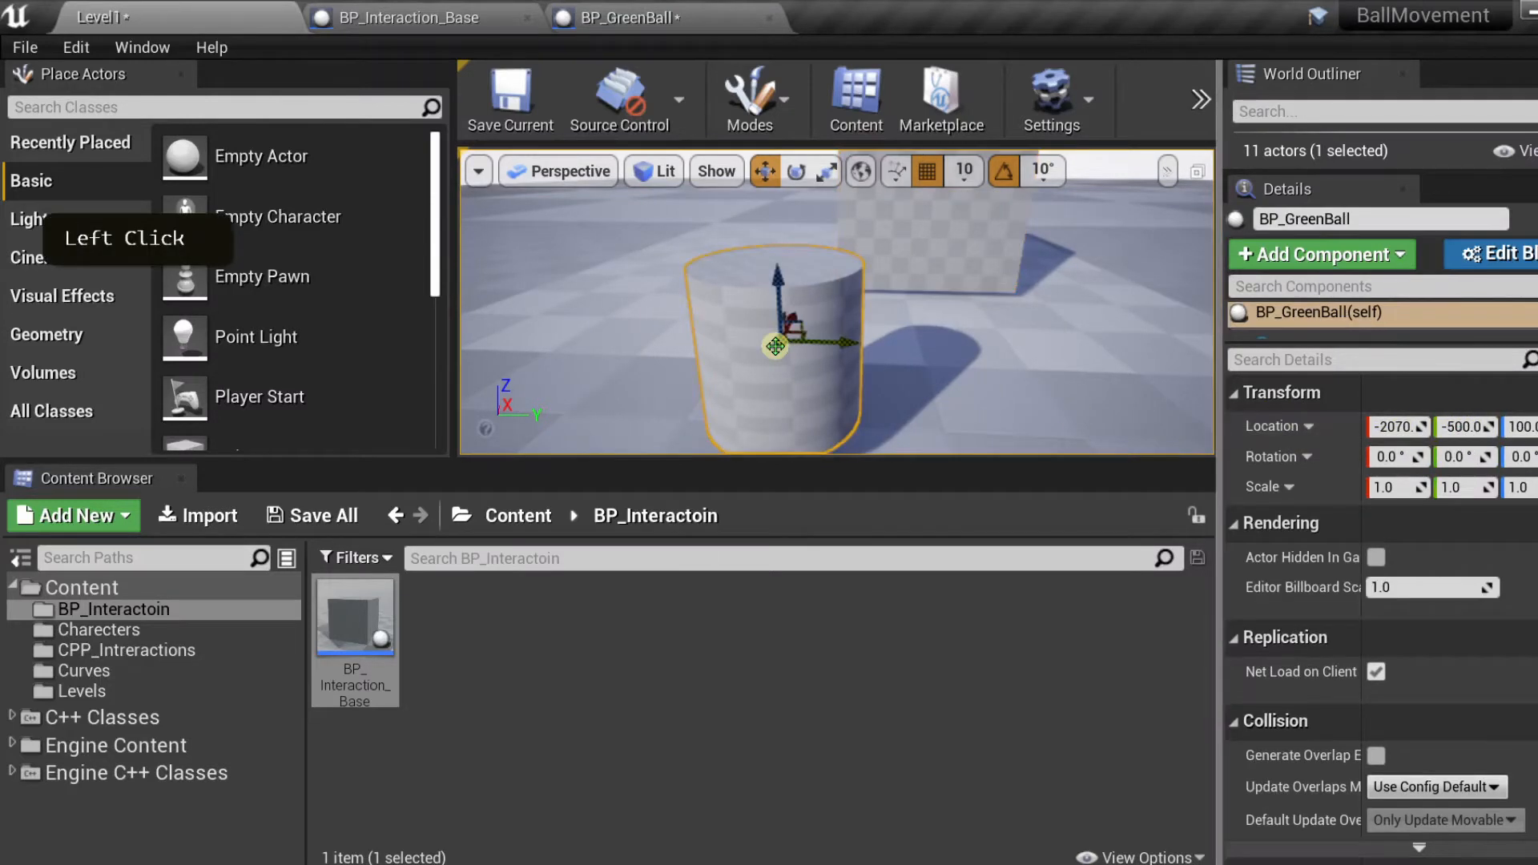
key(Delete)
scroll(896, 329, down, 2)
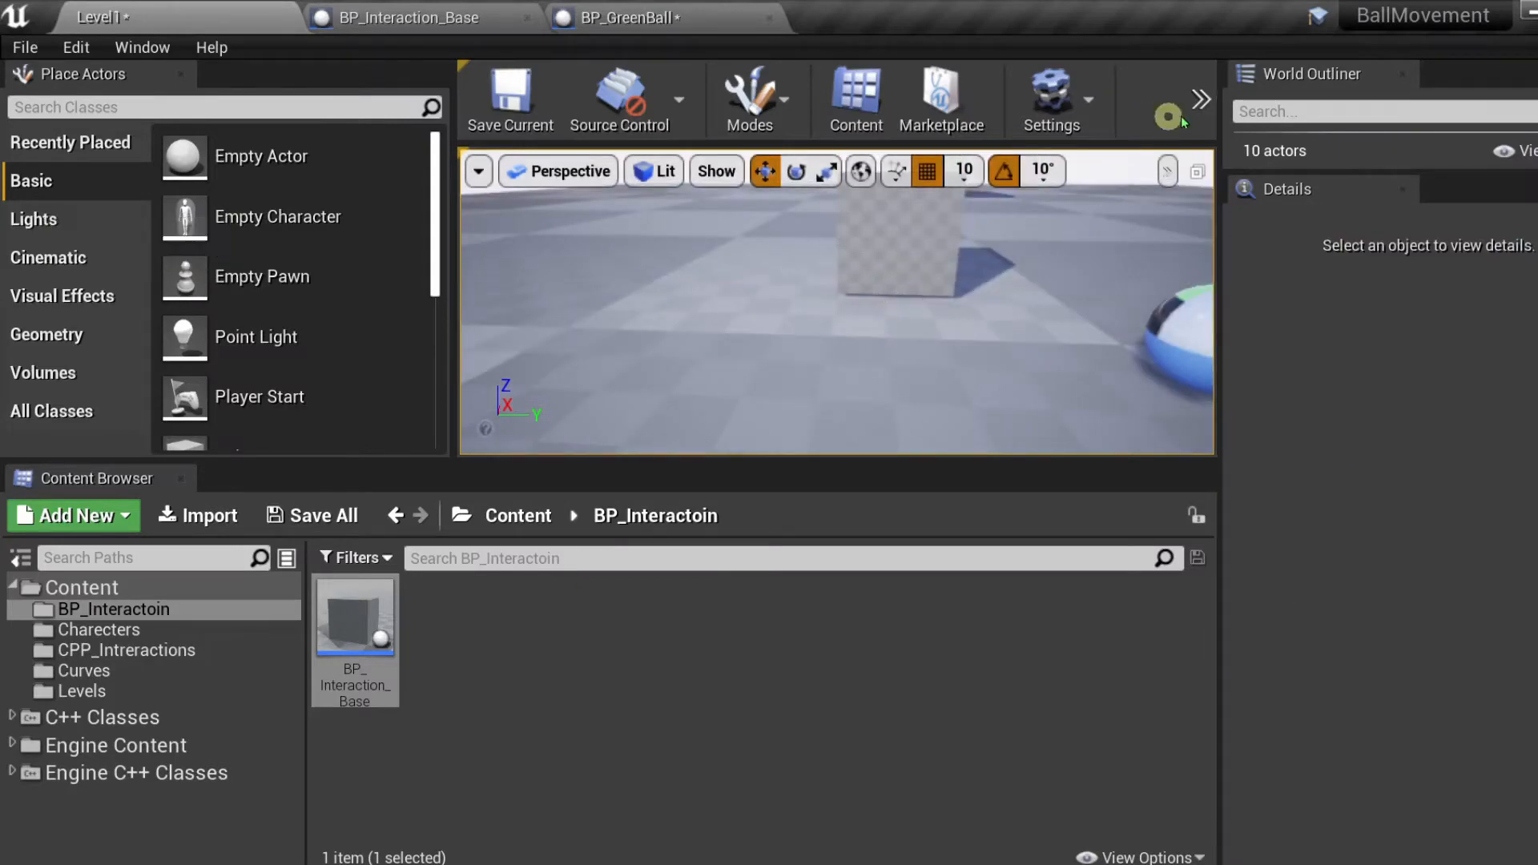
- Replay the level, roll the ball into the interaction box from several positions to compare the printed coordinates, and stop
click(1200, 99)
click(1244, 308)
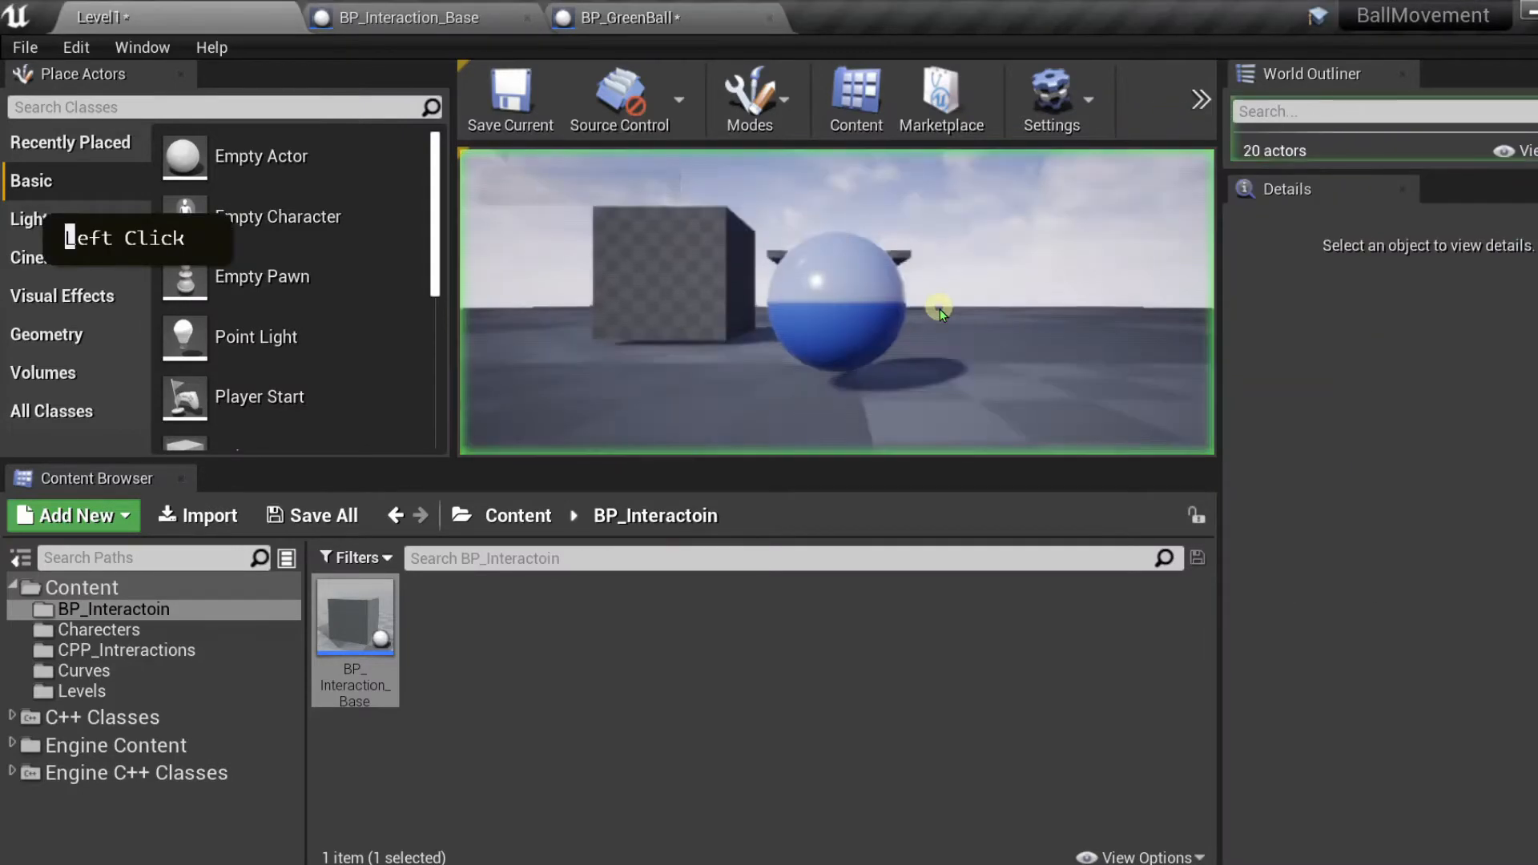
key(s)
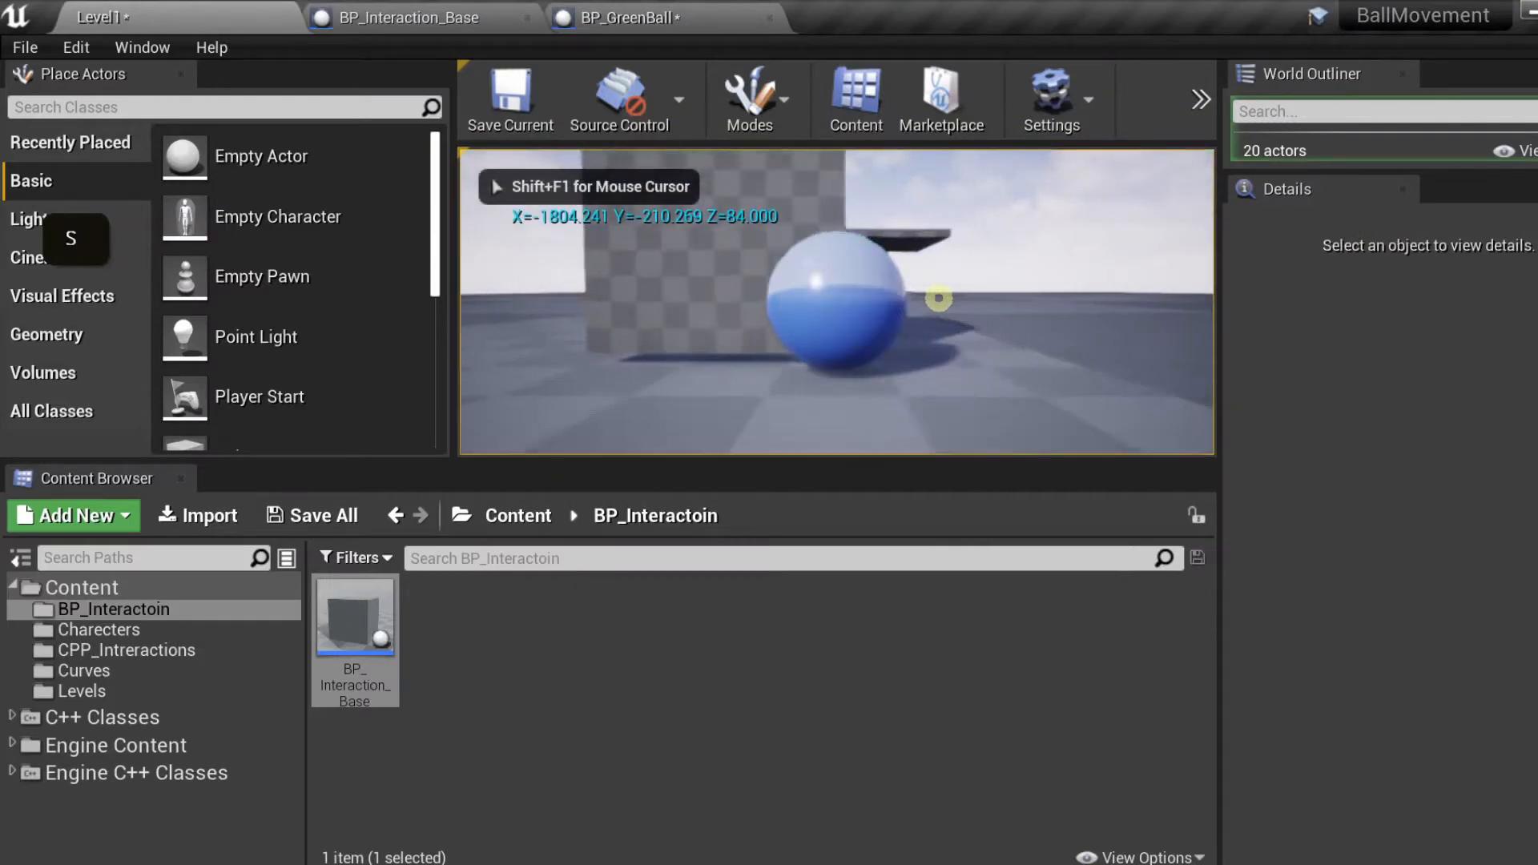
key(d)
key(s)
key(s)
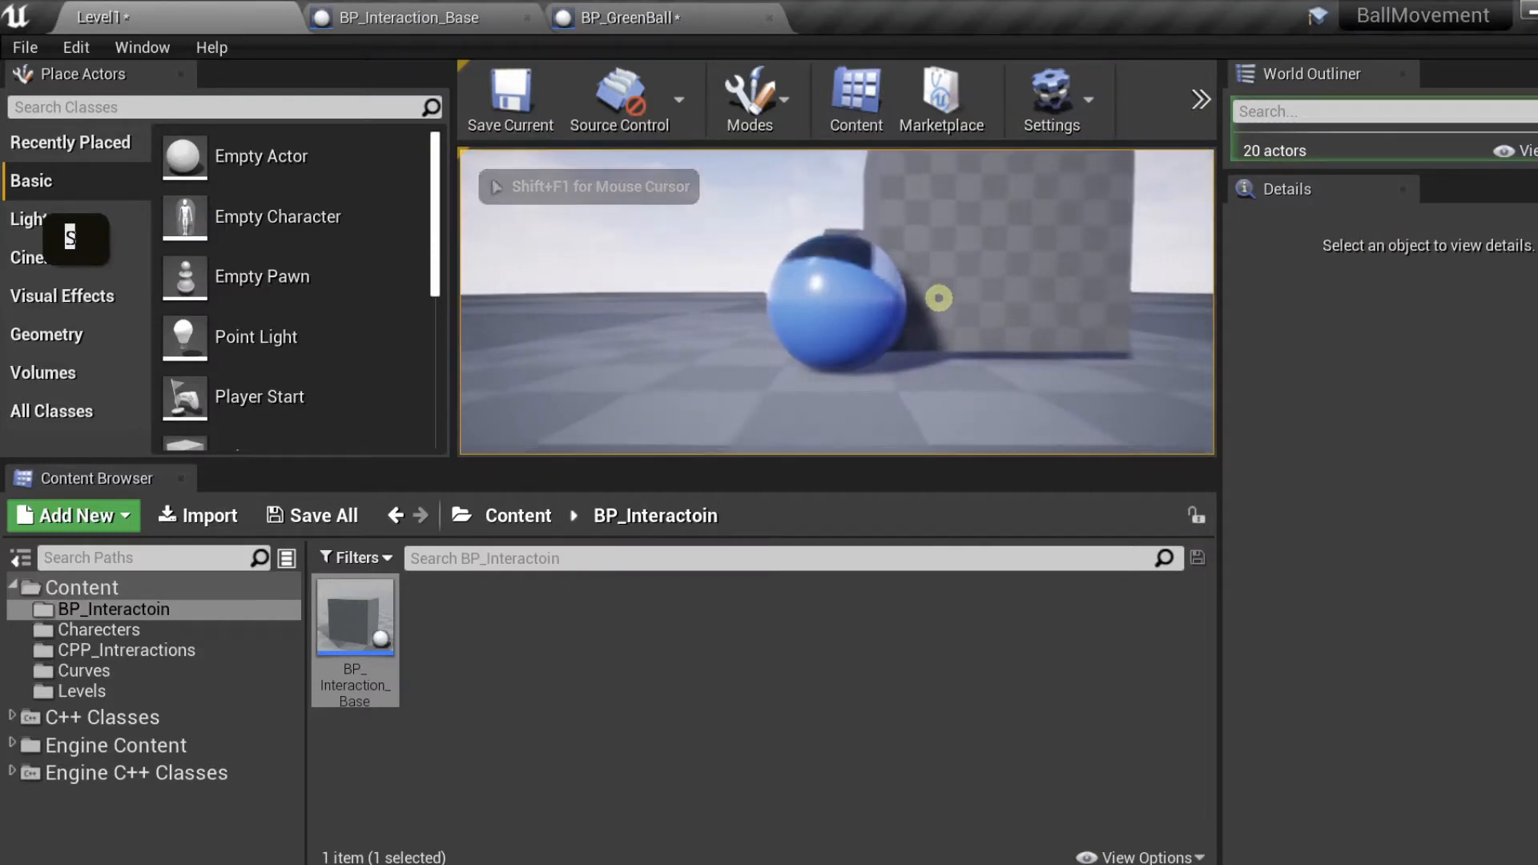
key(w)
key(d)
key(s)
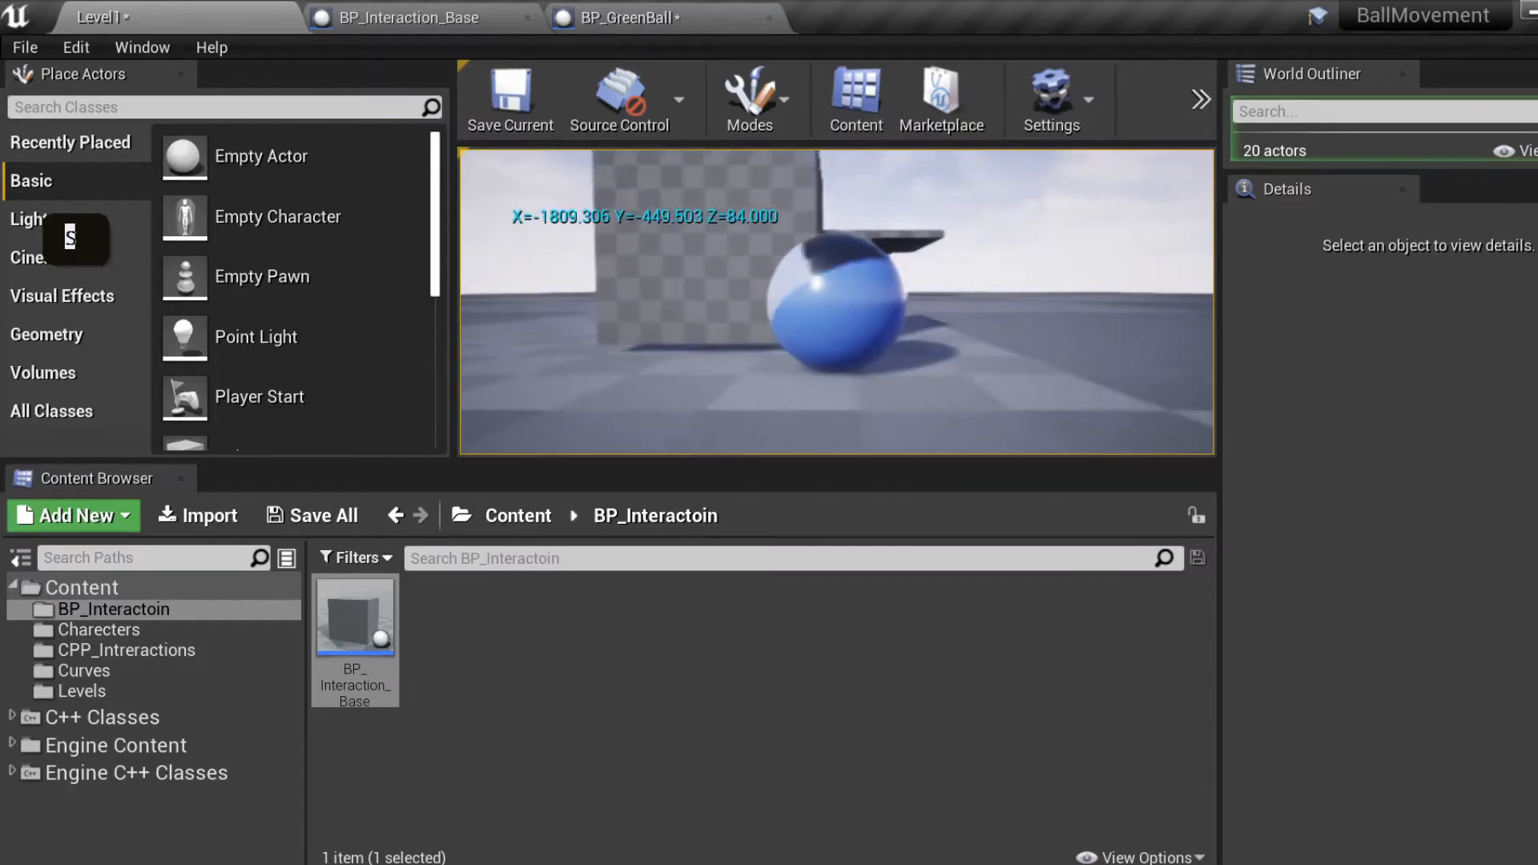
key(Escape)
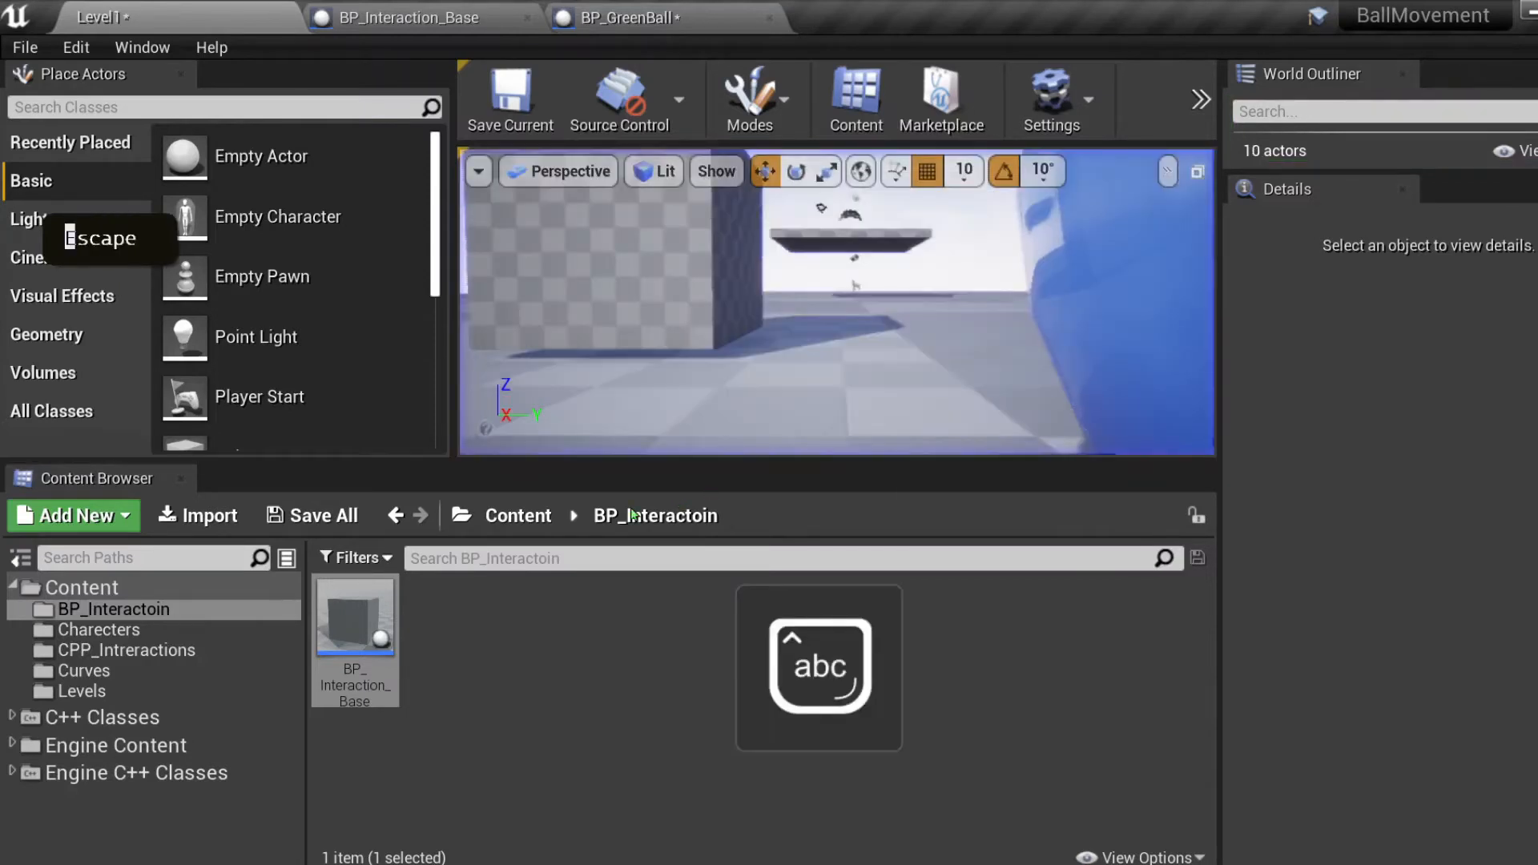
- In the BP_Interaction_Base event graph, delete the Print String node fed by the cast and its vector-to-string conversion node
double_click(353, 618)
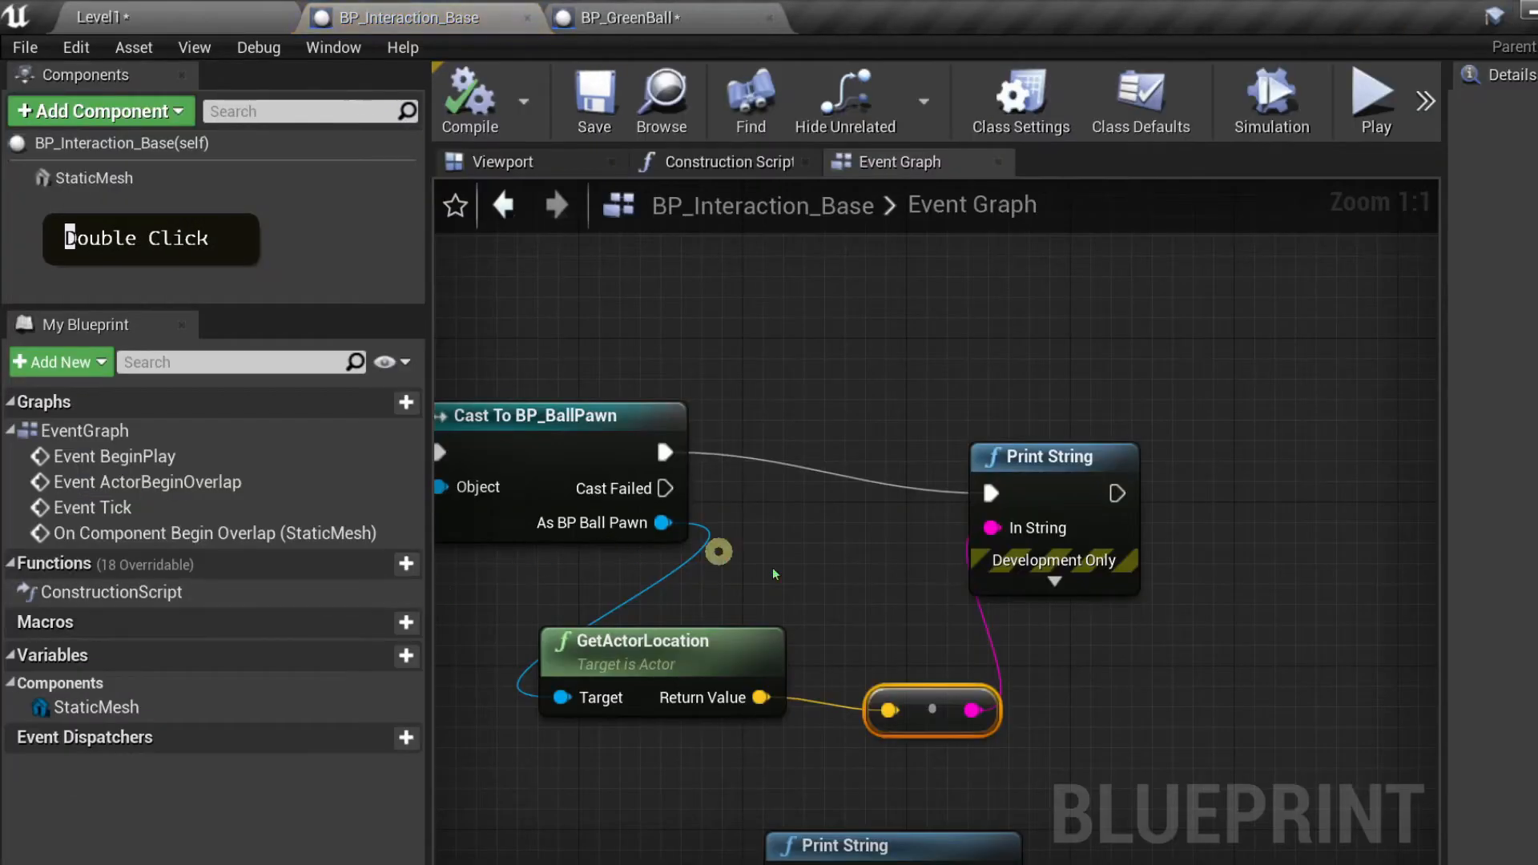
drag(936, 398, 1101, 759)
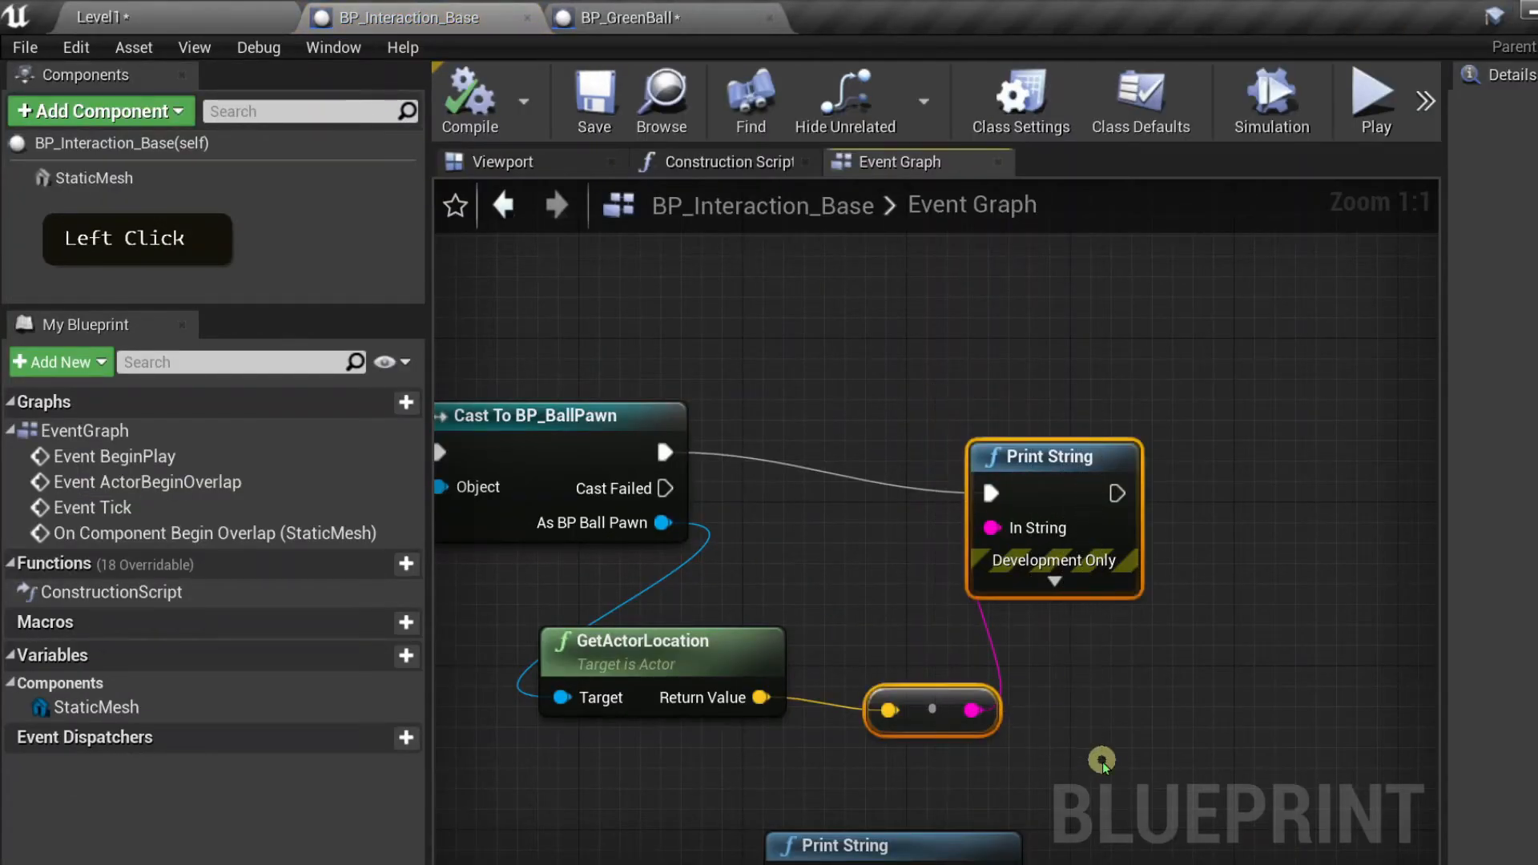
key(Delete)
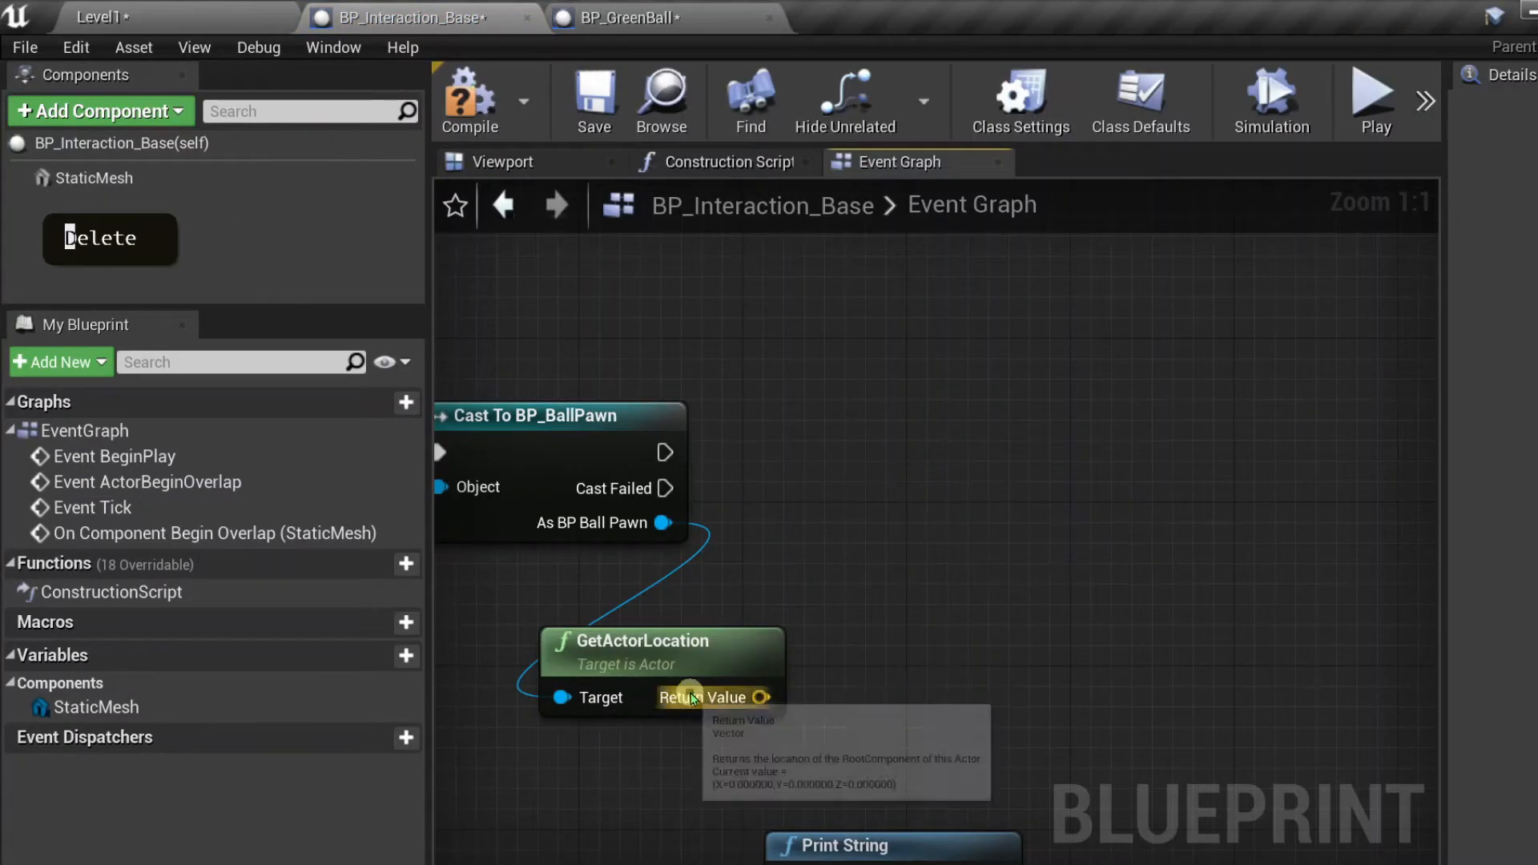
- Move GetActorLocation beside the cast, add a Draw Debug Sphere centred on its Return Value, and execute it after Cast To BP_BallPawn
drag(673, 645, 916, 582)
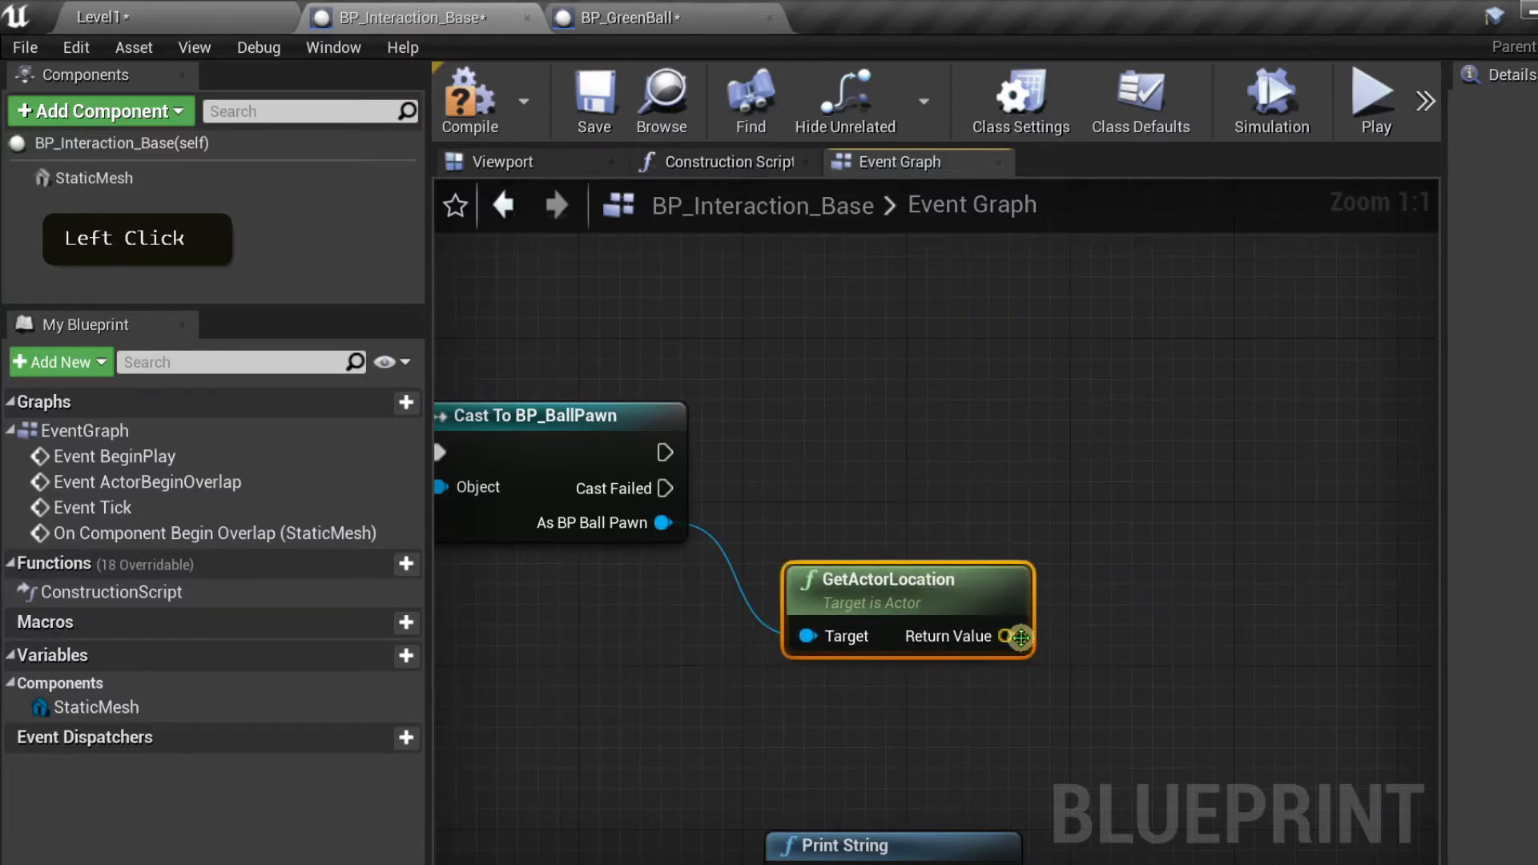
drag(1002, 639, 1150, 472)
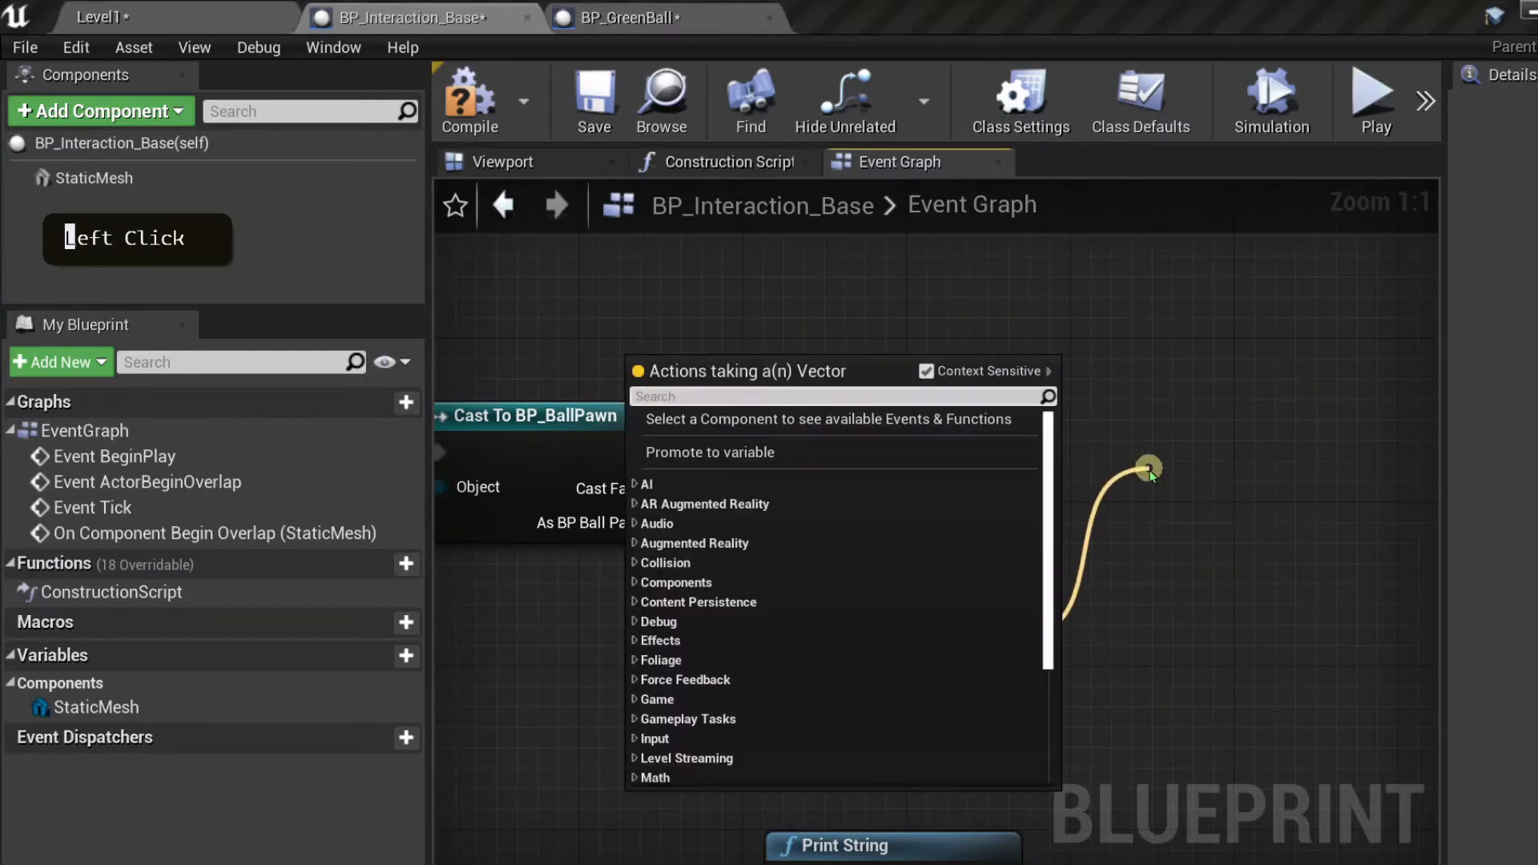
text(draw )
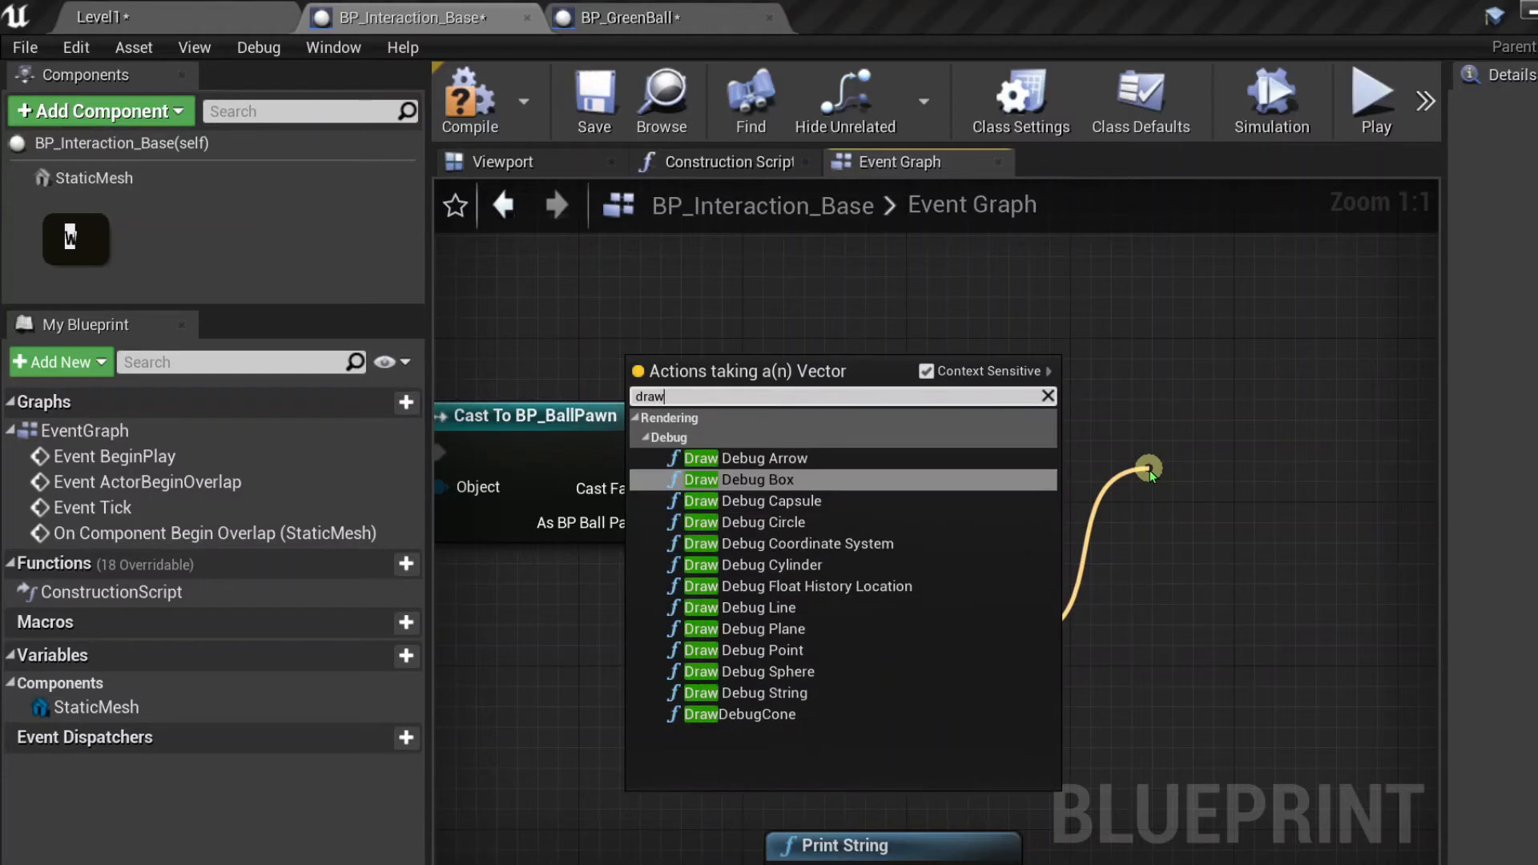
text(debug sphere)
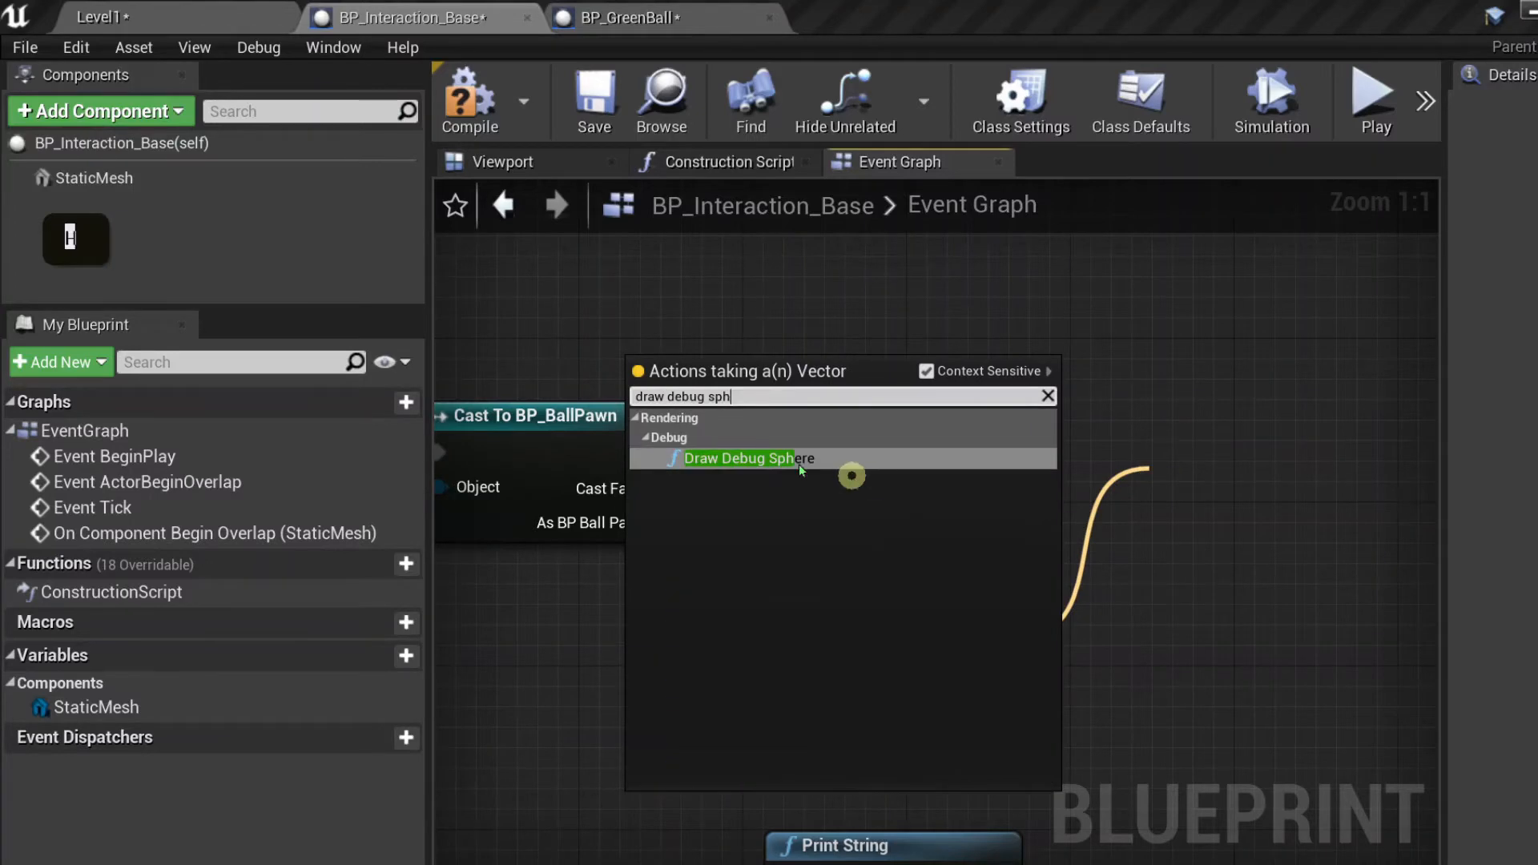
click(847, 463)
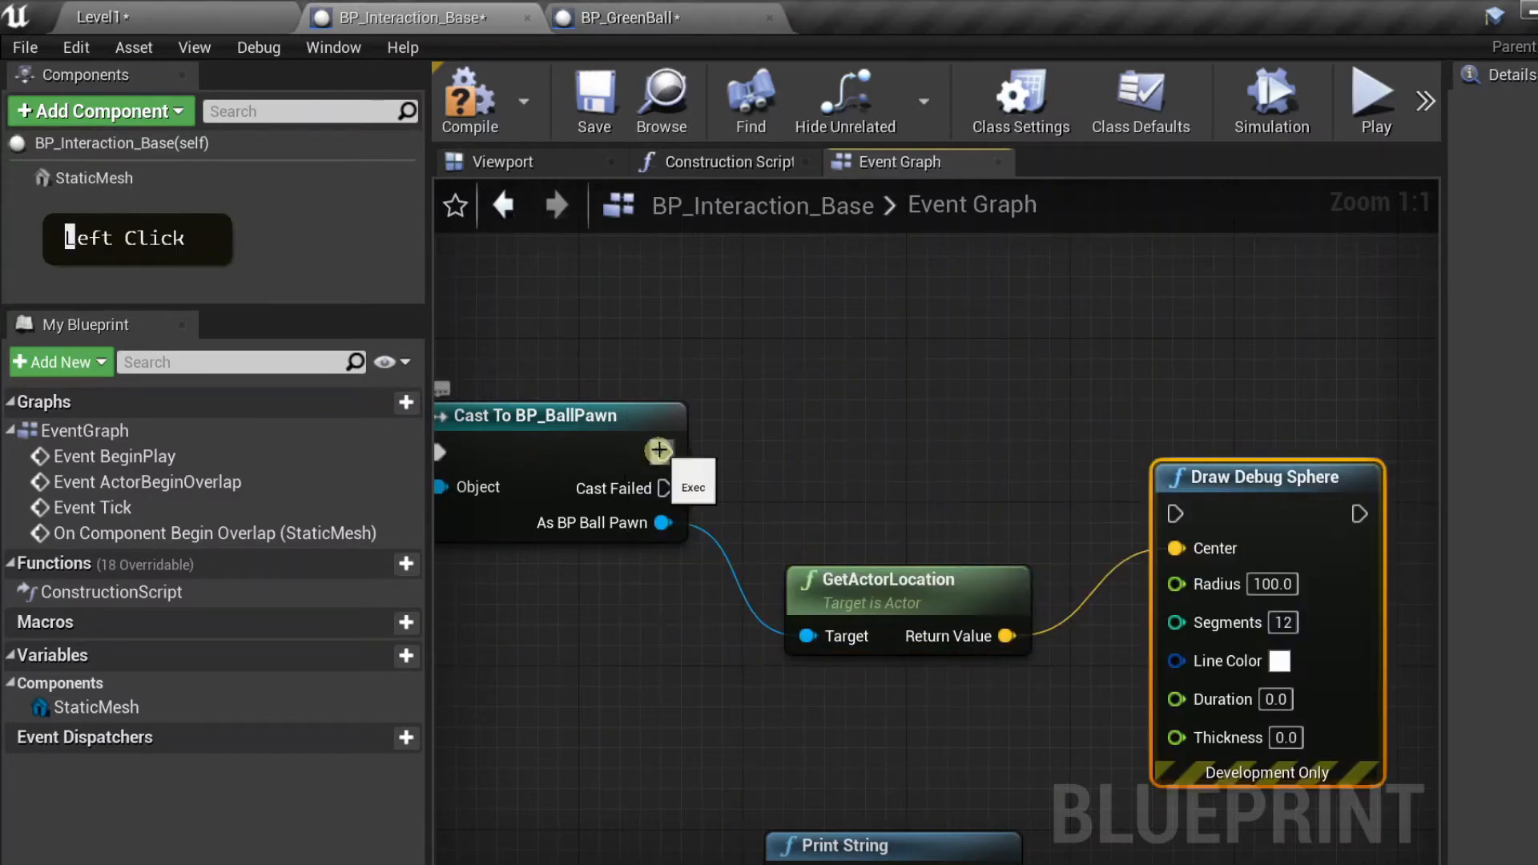
drag(664, 452, 1171, 517)
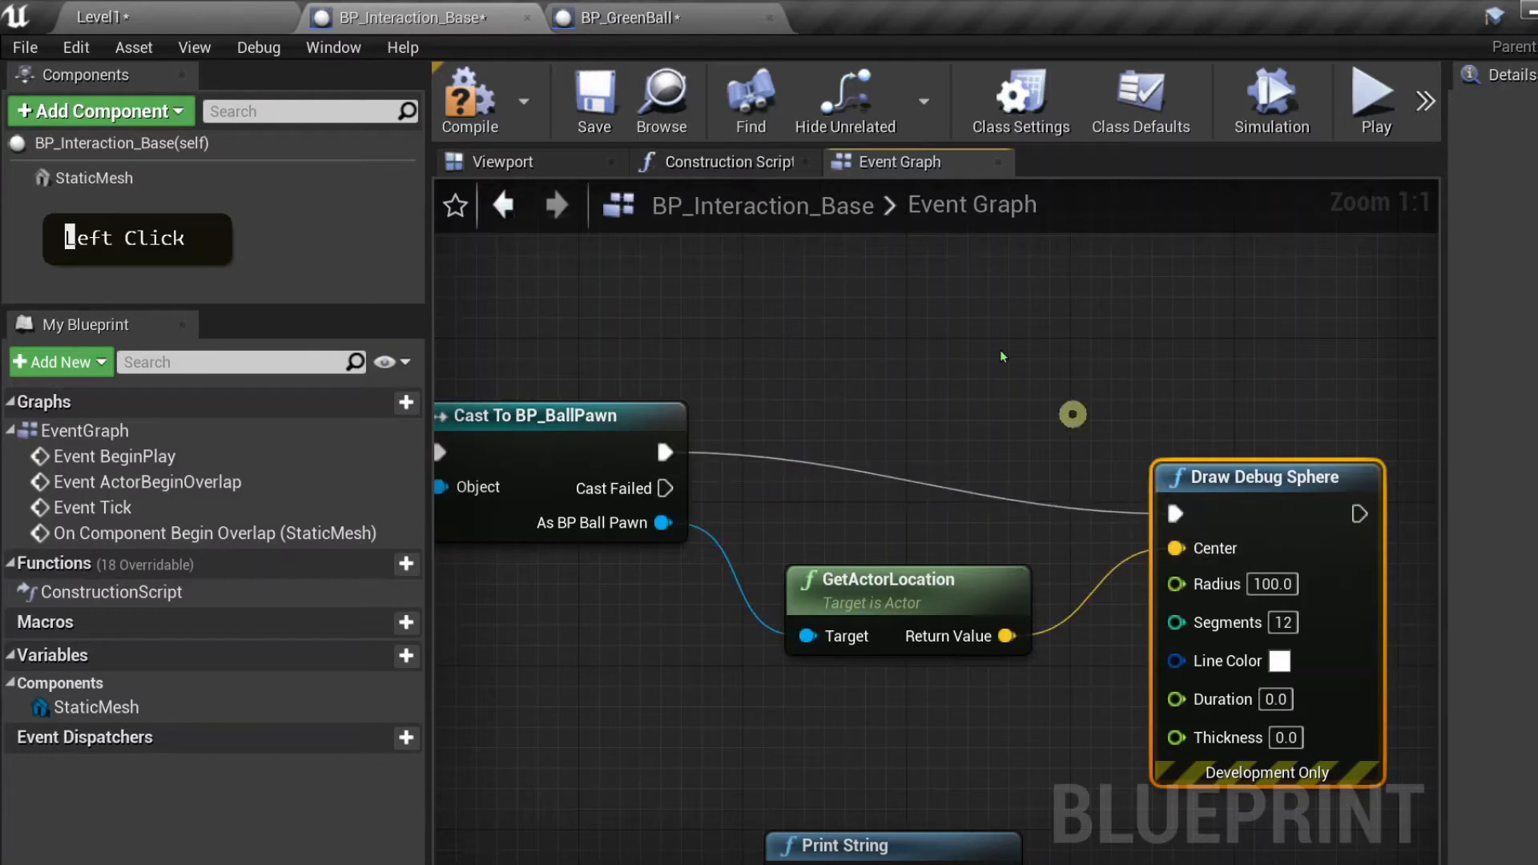
- Set the Draw Debug Sphere's duration to 2.0 and thickness to 6.0, and compile and save the blueprint
click(1272, 701)
text(2)
click(1286, 738)
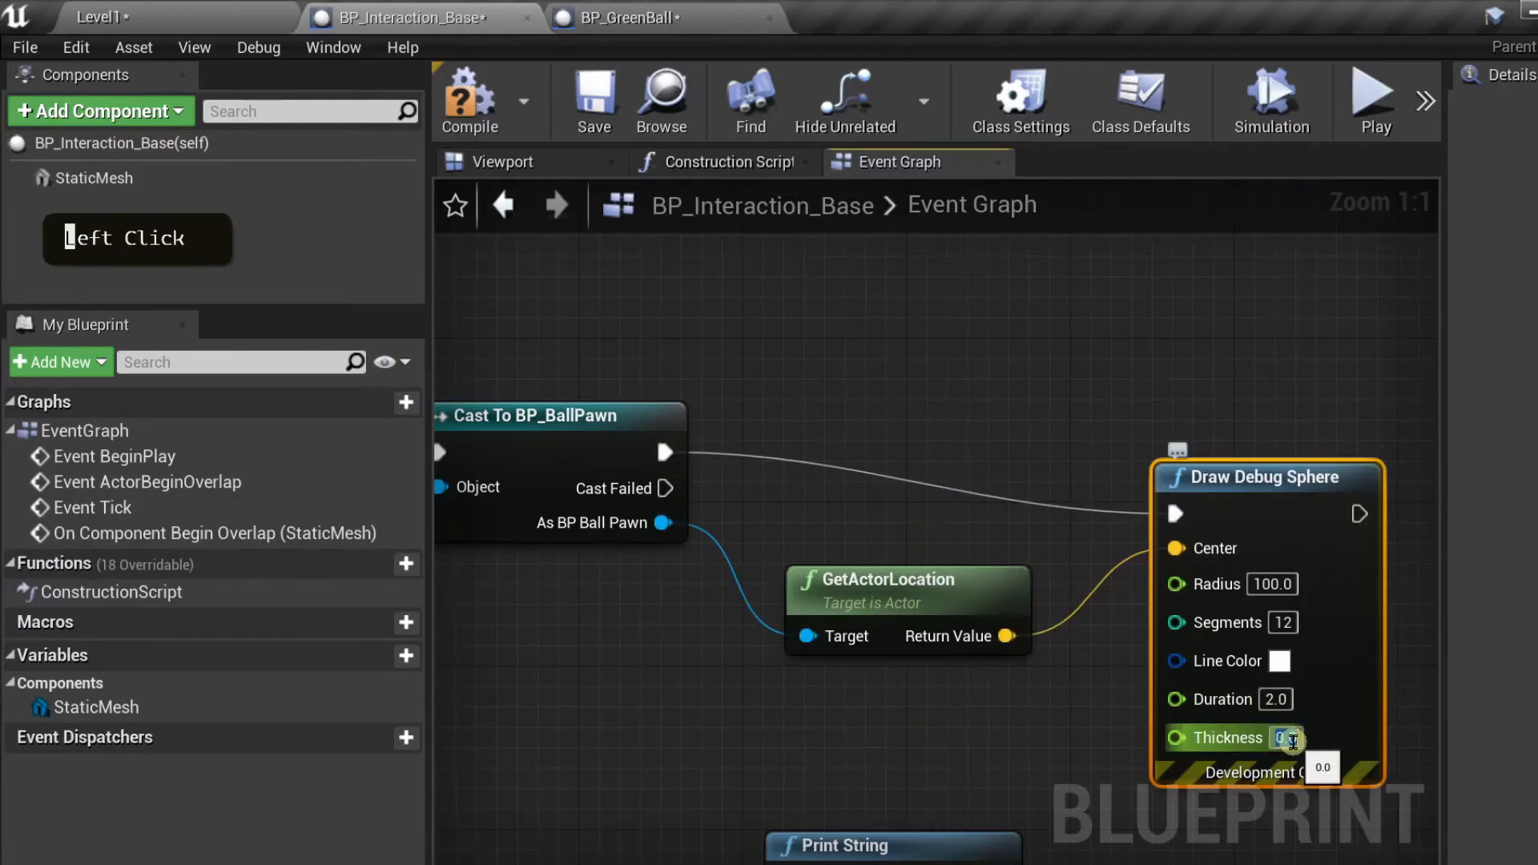
text(6)
key(Return)
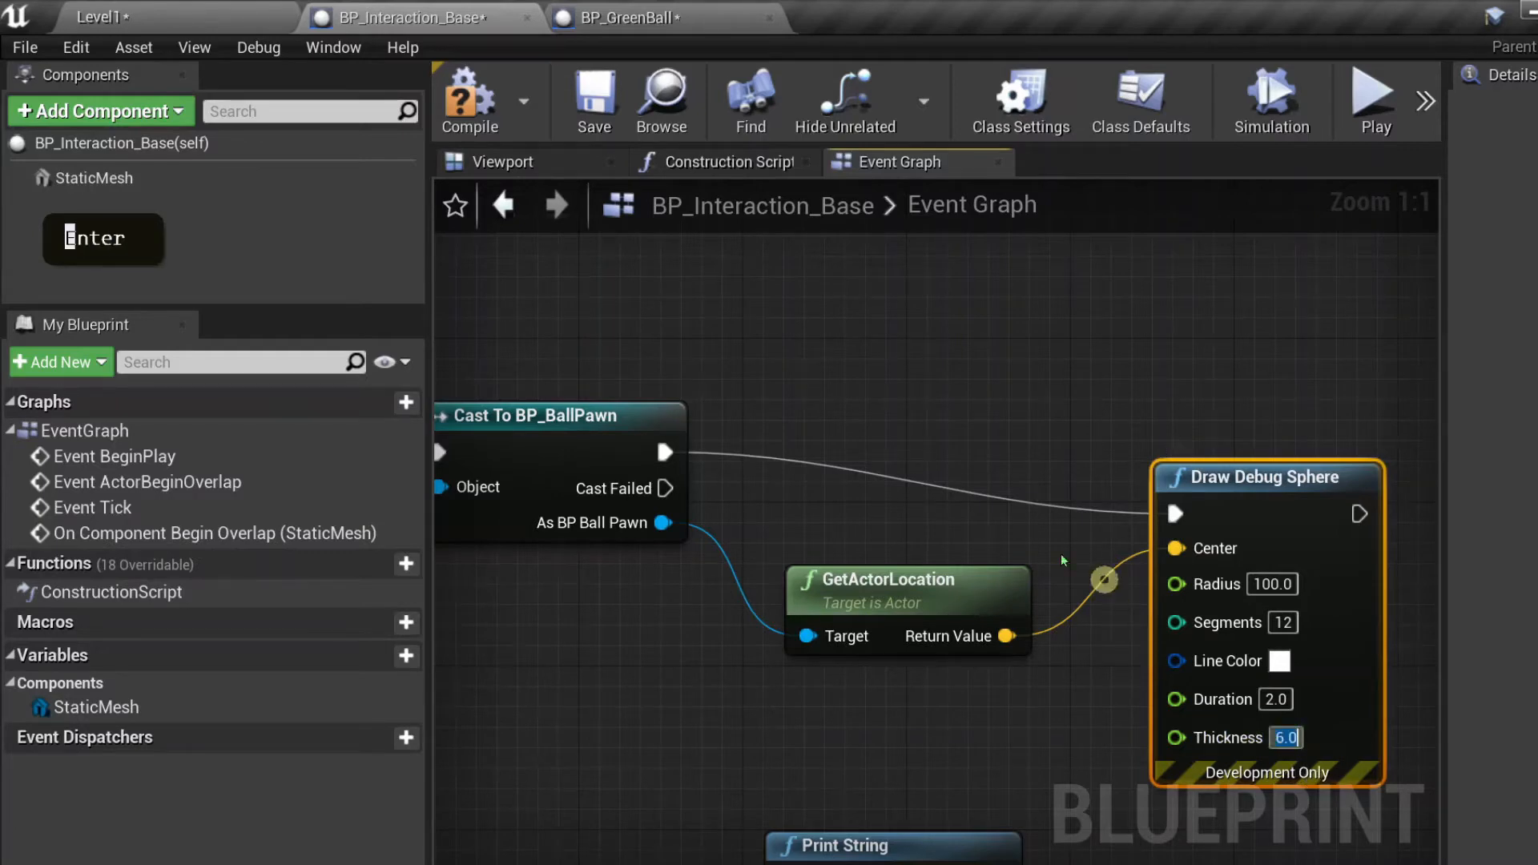
click(469, 100)
click(593, 100)
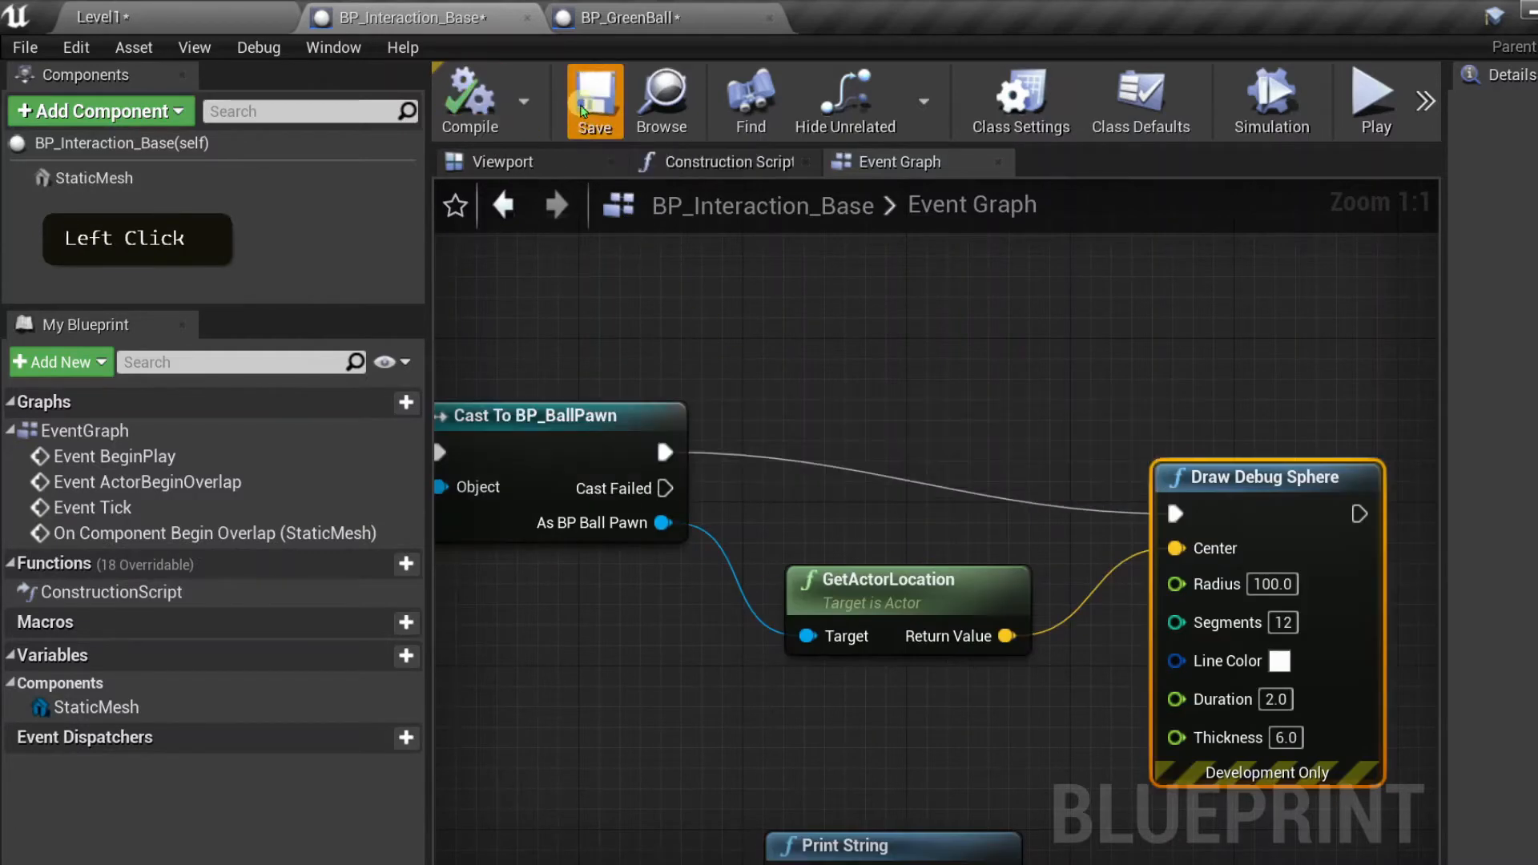
- Play Level1, roll the ball pawn into the interaction box from different sides to test the debug sphere, and stop the session
click(199, 6)
click(1200, 99)
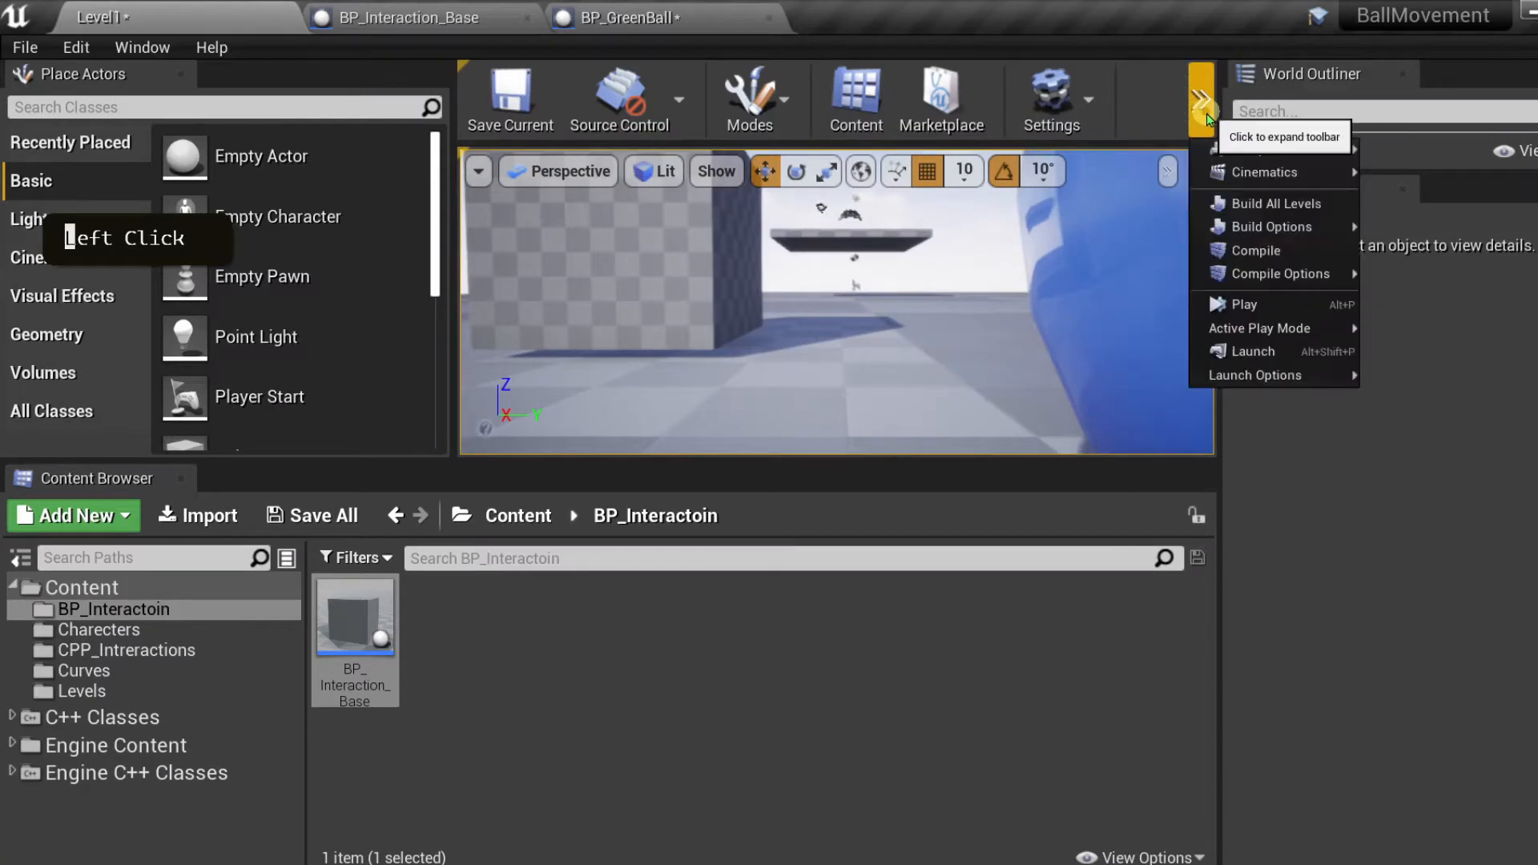
click(1244, 304)
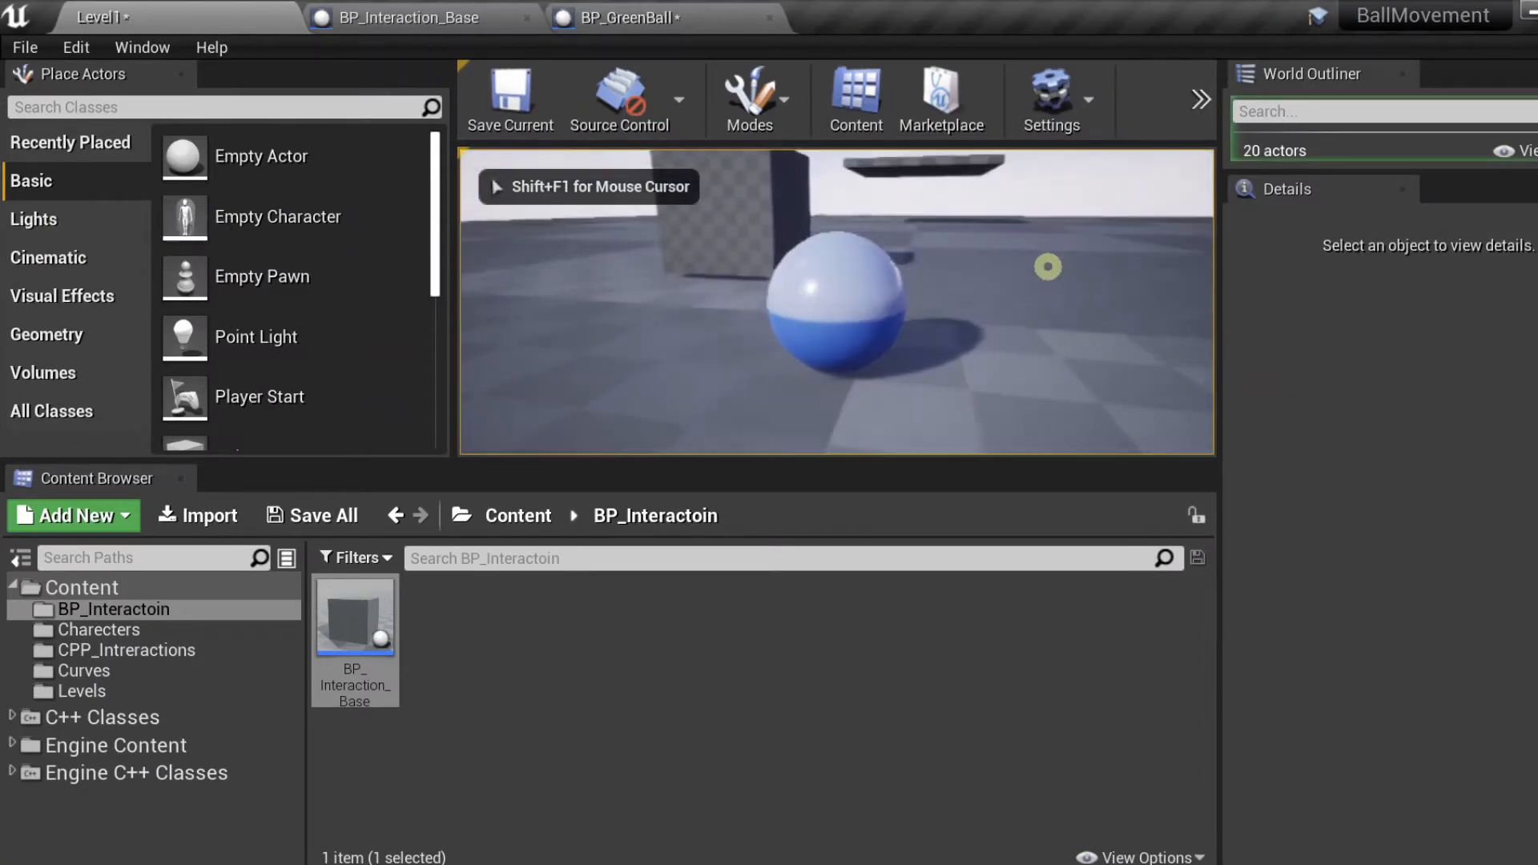
key(w)
key(a)
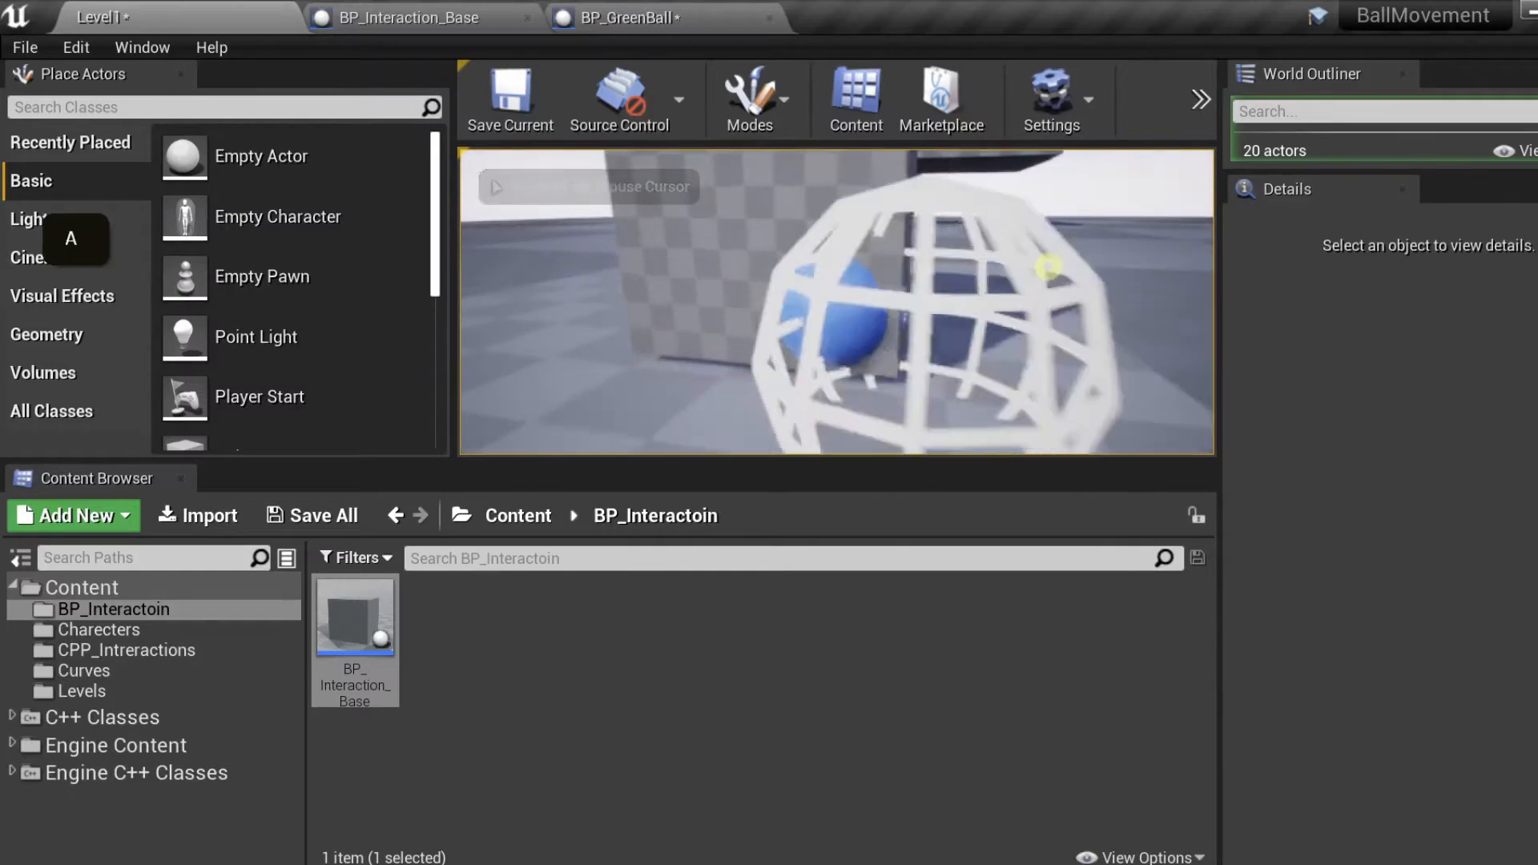
key(s)
key(d)
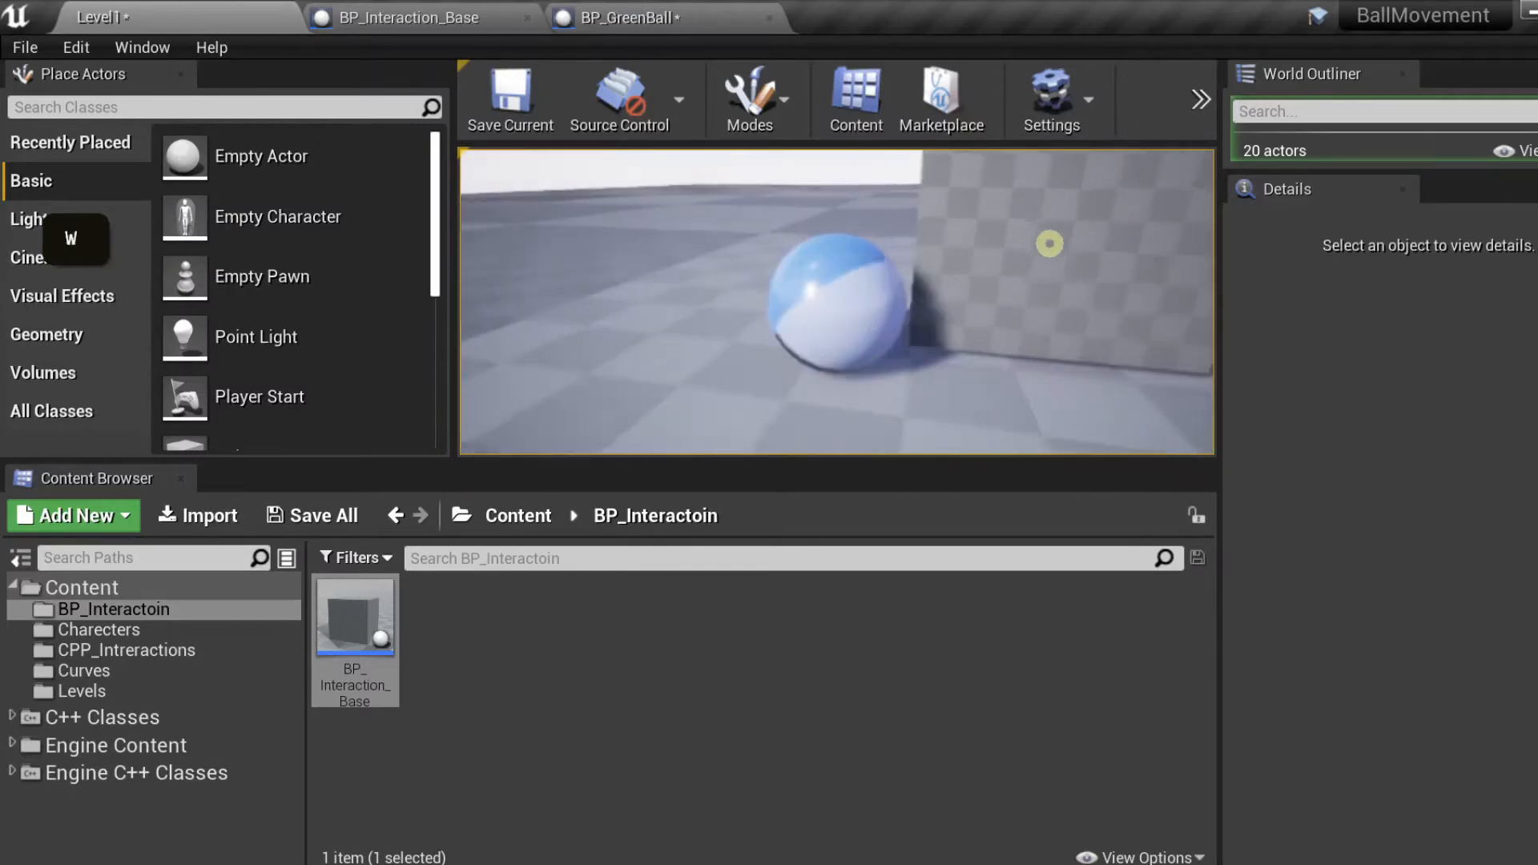
key(a)
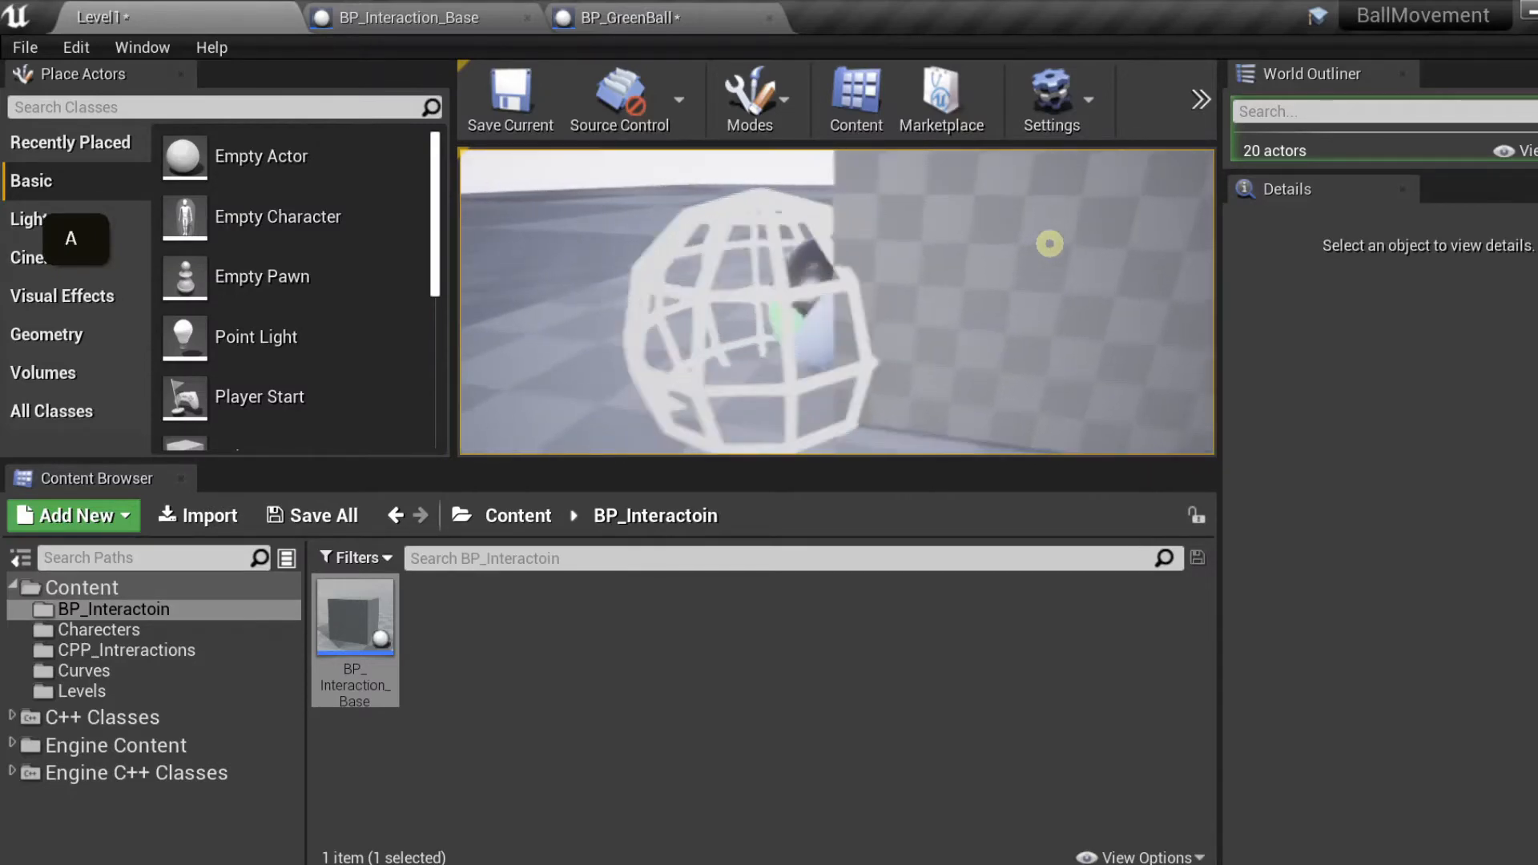
key(Escape)
- Set the Draw Debug Sphere's radius to 10.0 in BP_Interaction_Base, and compile and save the blueprint
double_click(355, 615)
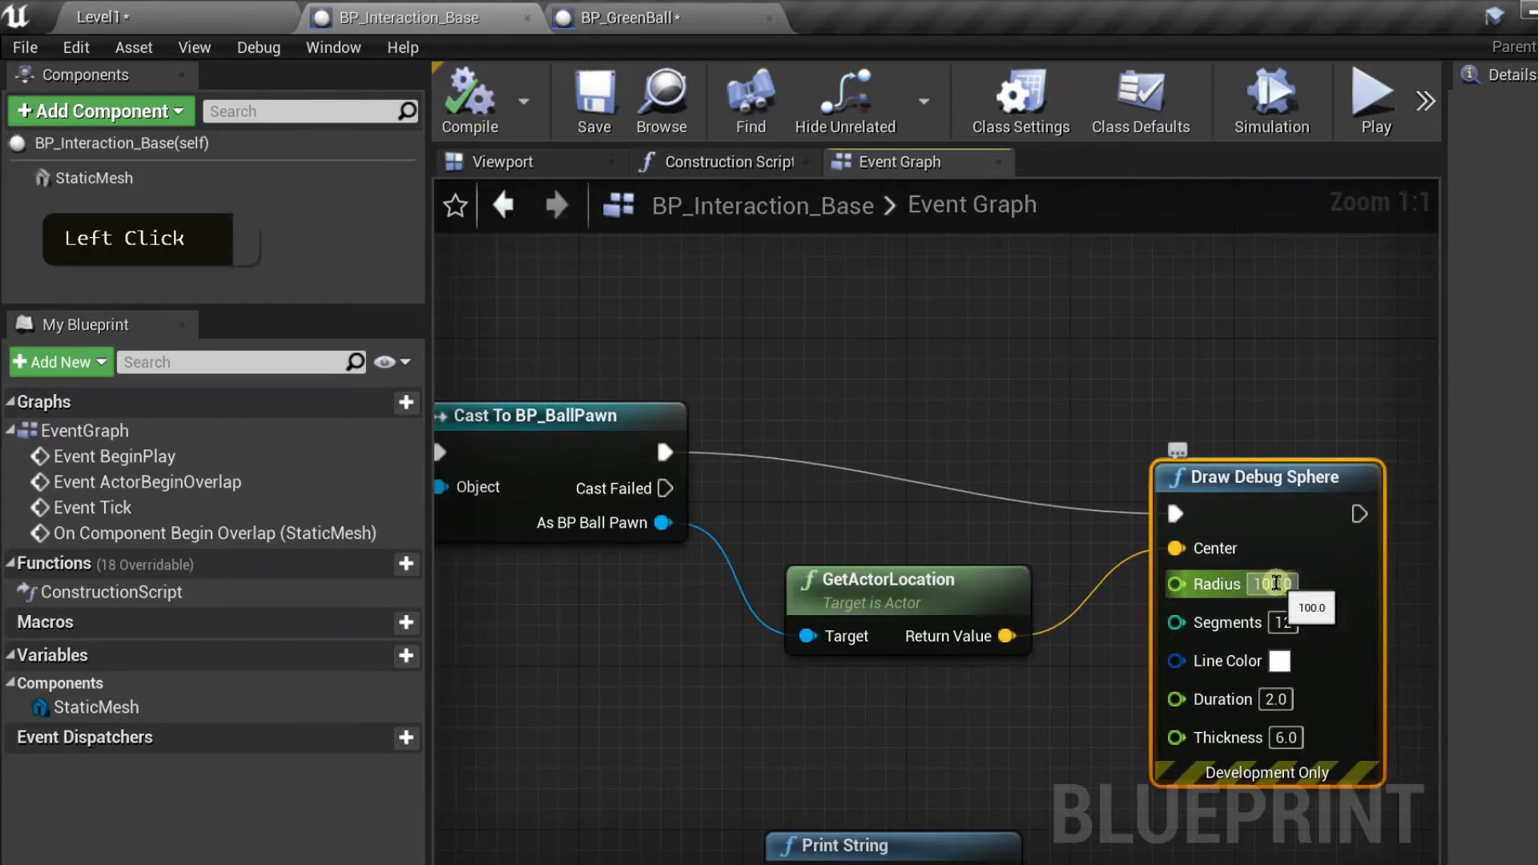
double_click(1273, 583)
text(10)
key(Return)
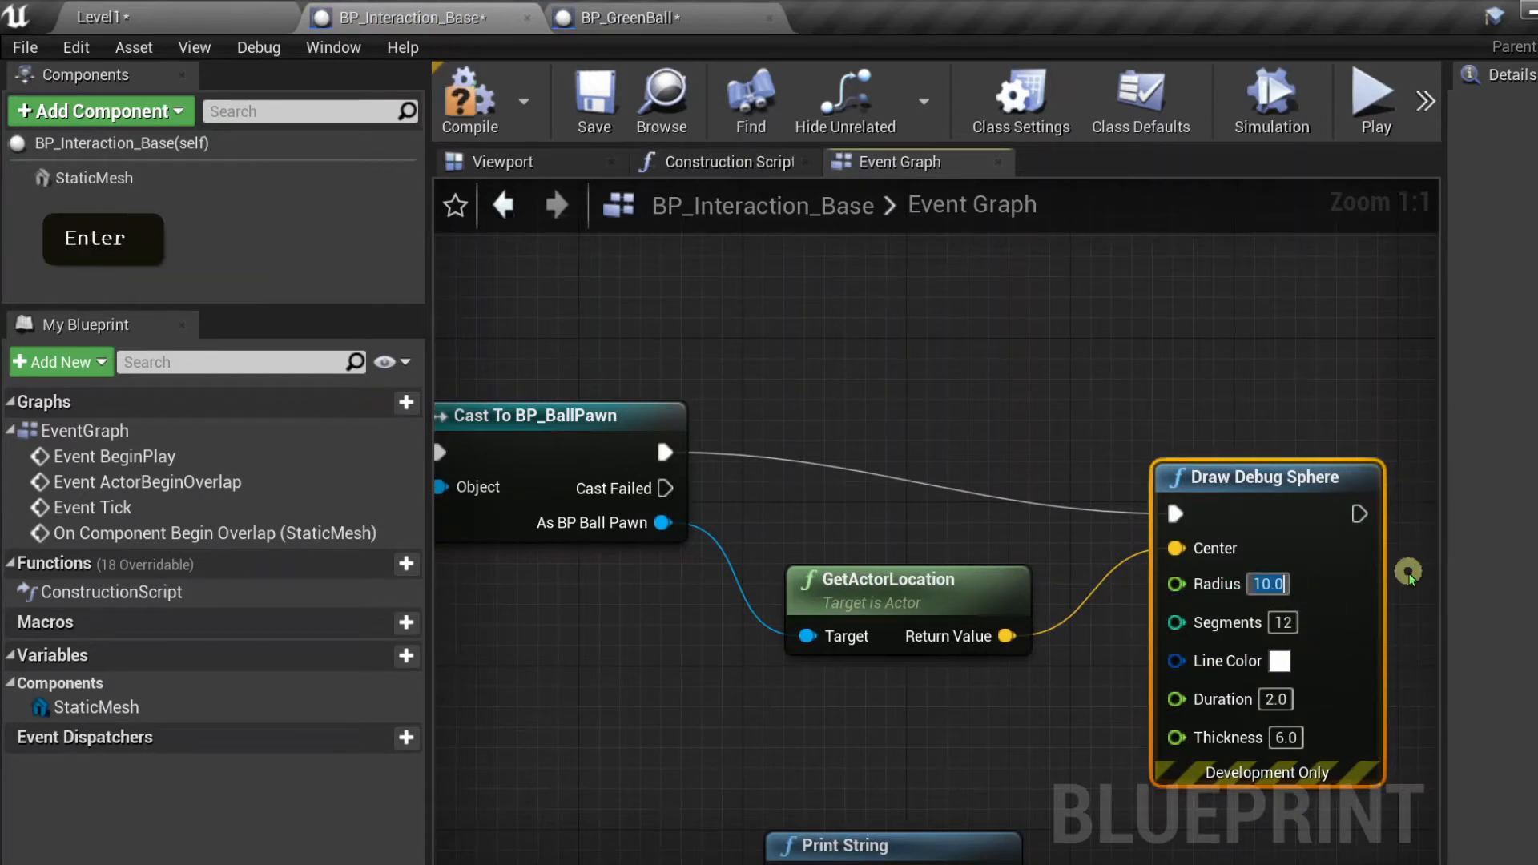
click(470, 100)
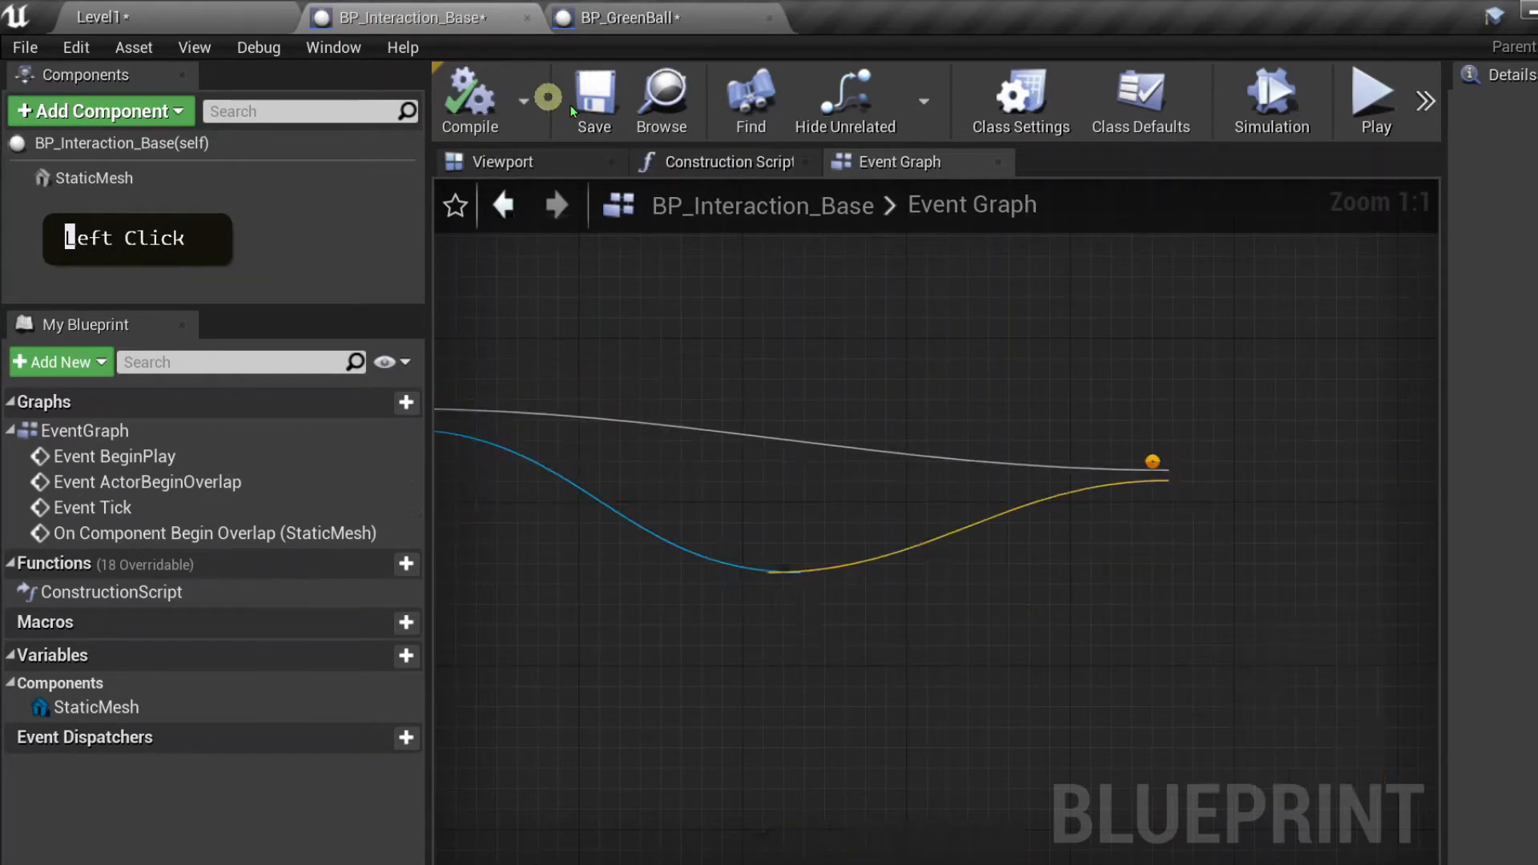
click(593, 104)
- Replay Level1, roll the ball against several sides of the interaction box to check the smaller debug sphere, and stop
click(180, 17)
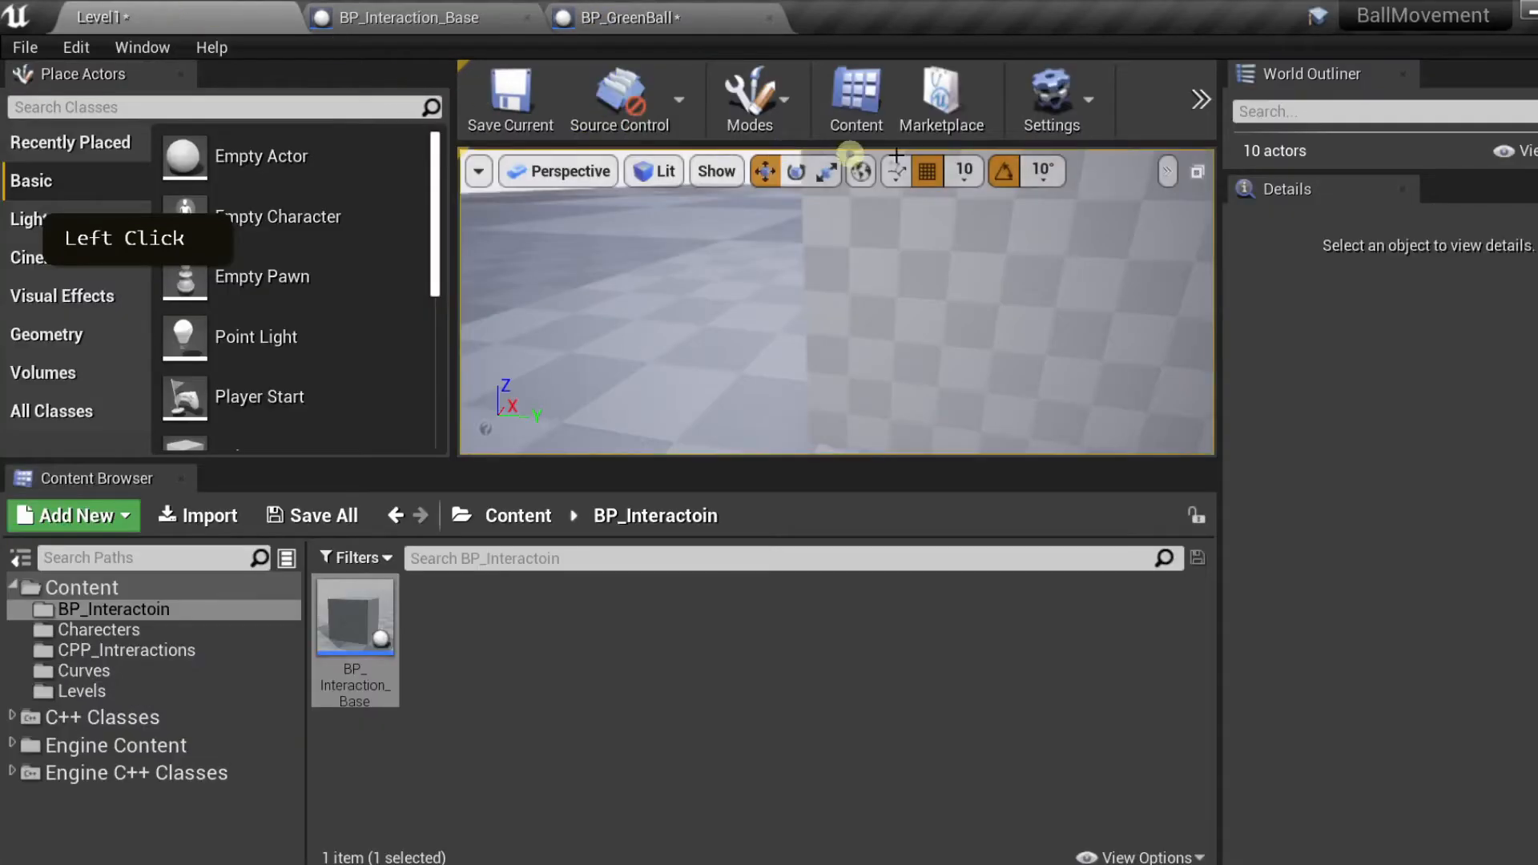
click(1200, 98)
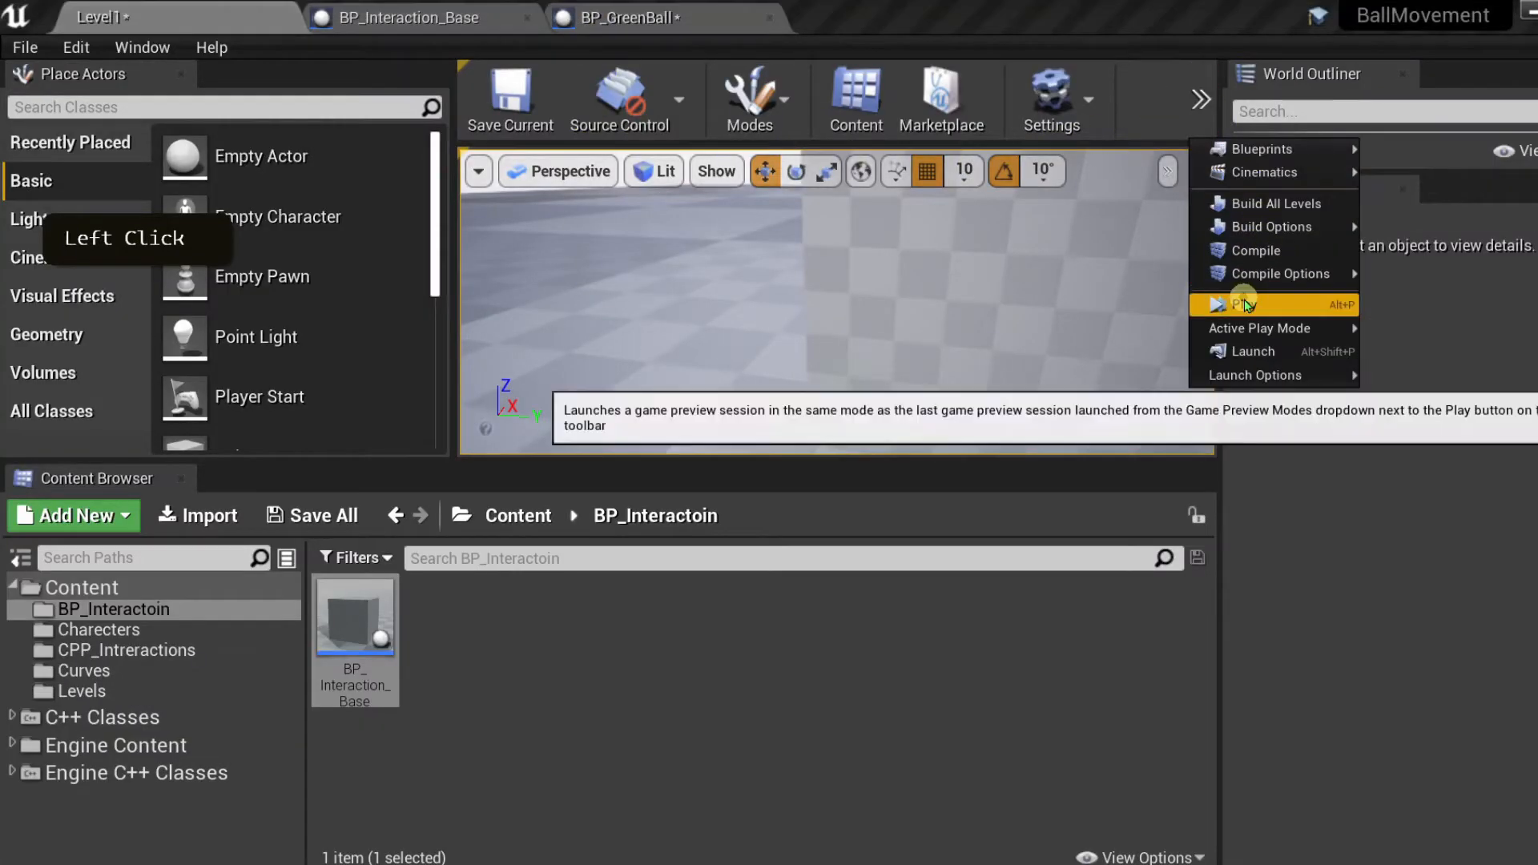
click(1090, 302)
key(a)
key(a)
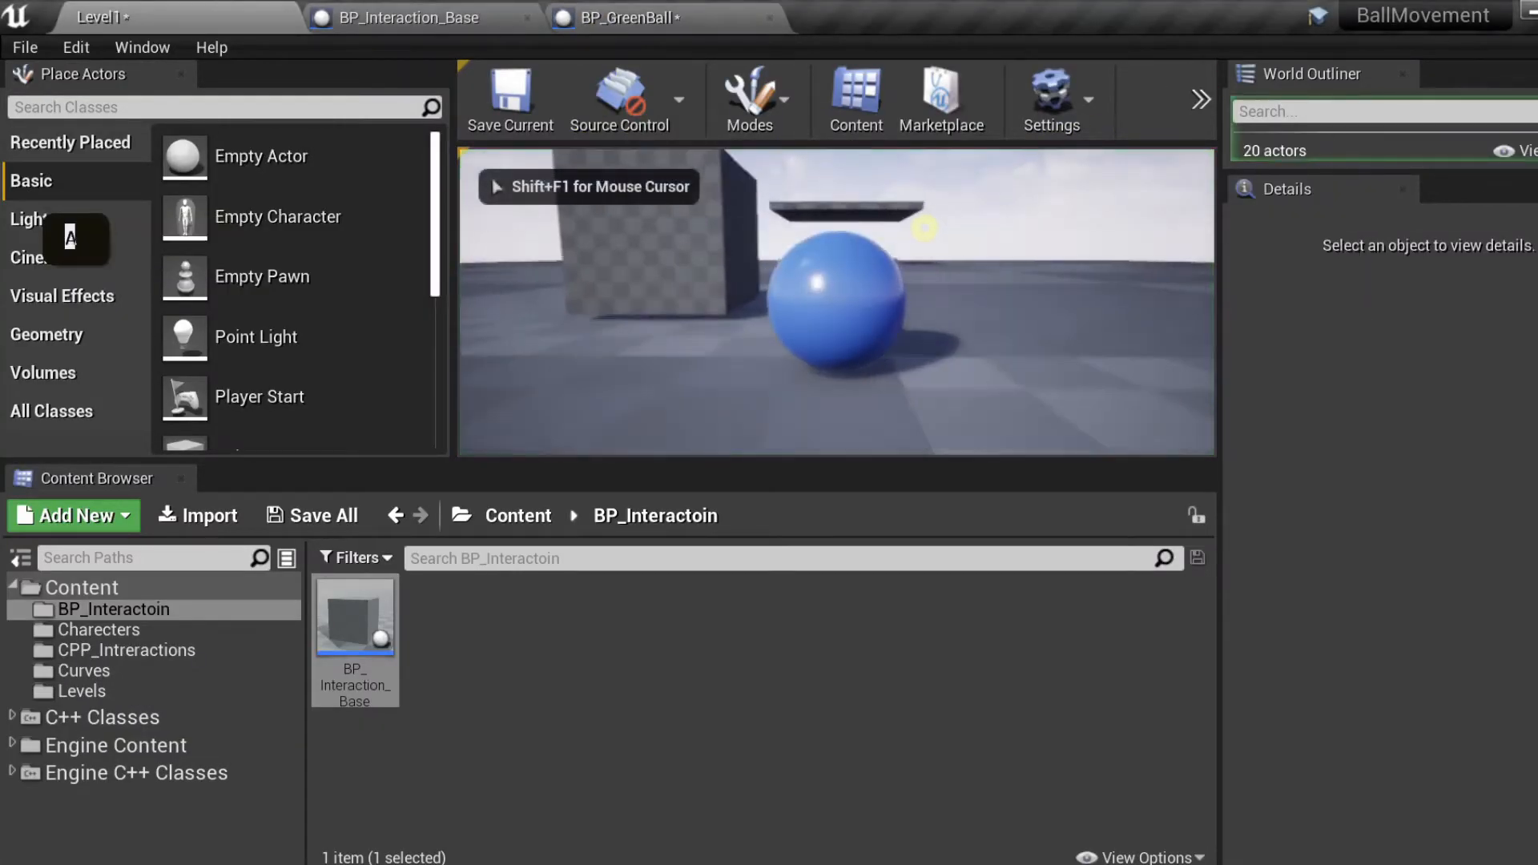
key(s)
key(s)
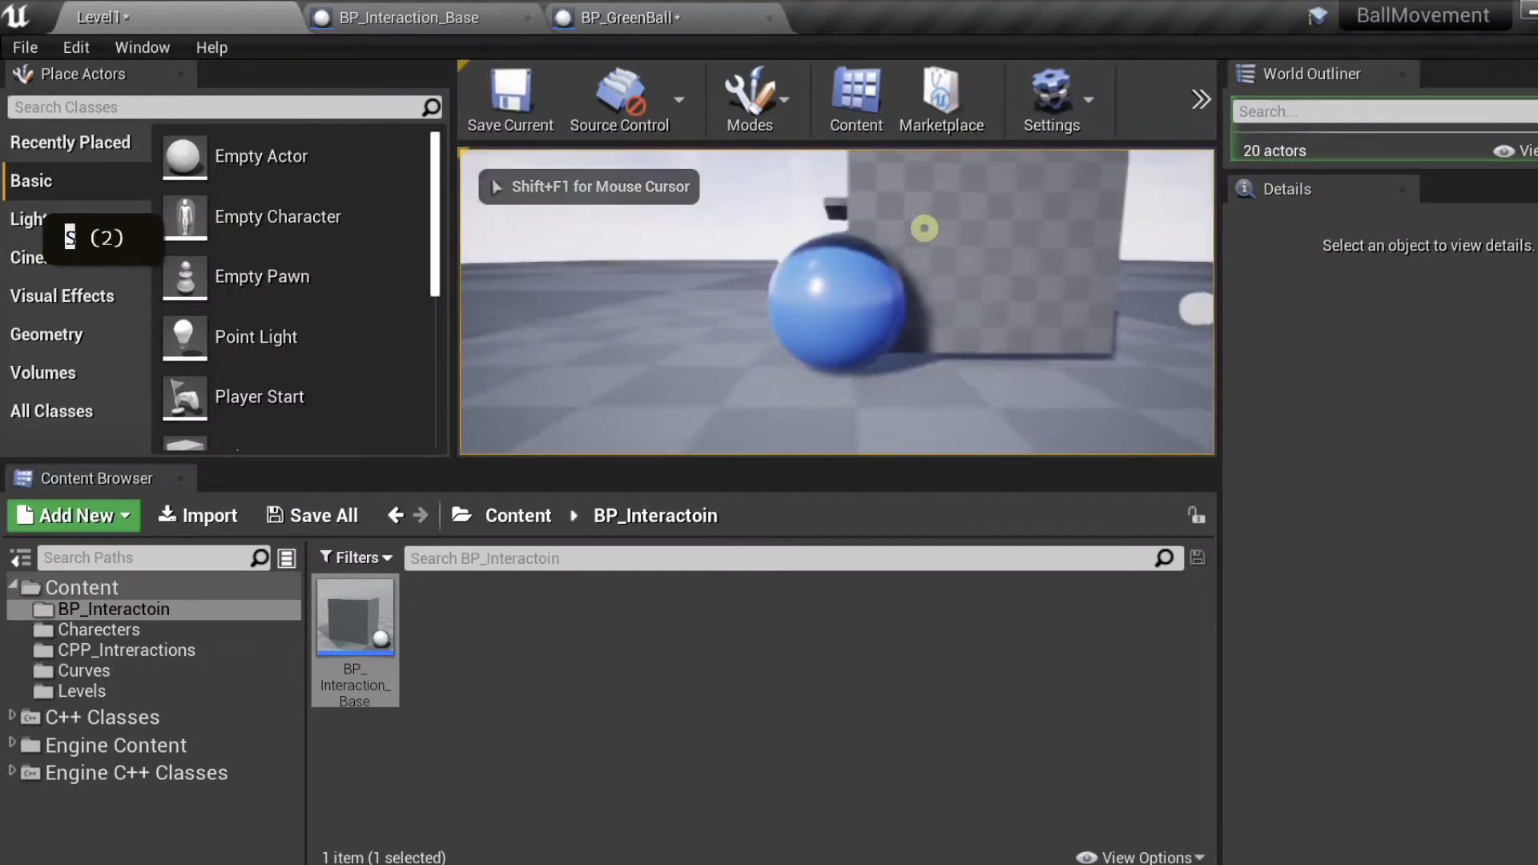
key(w)
key(a)
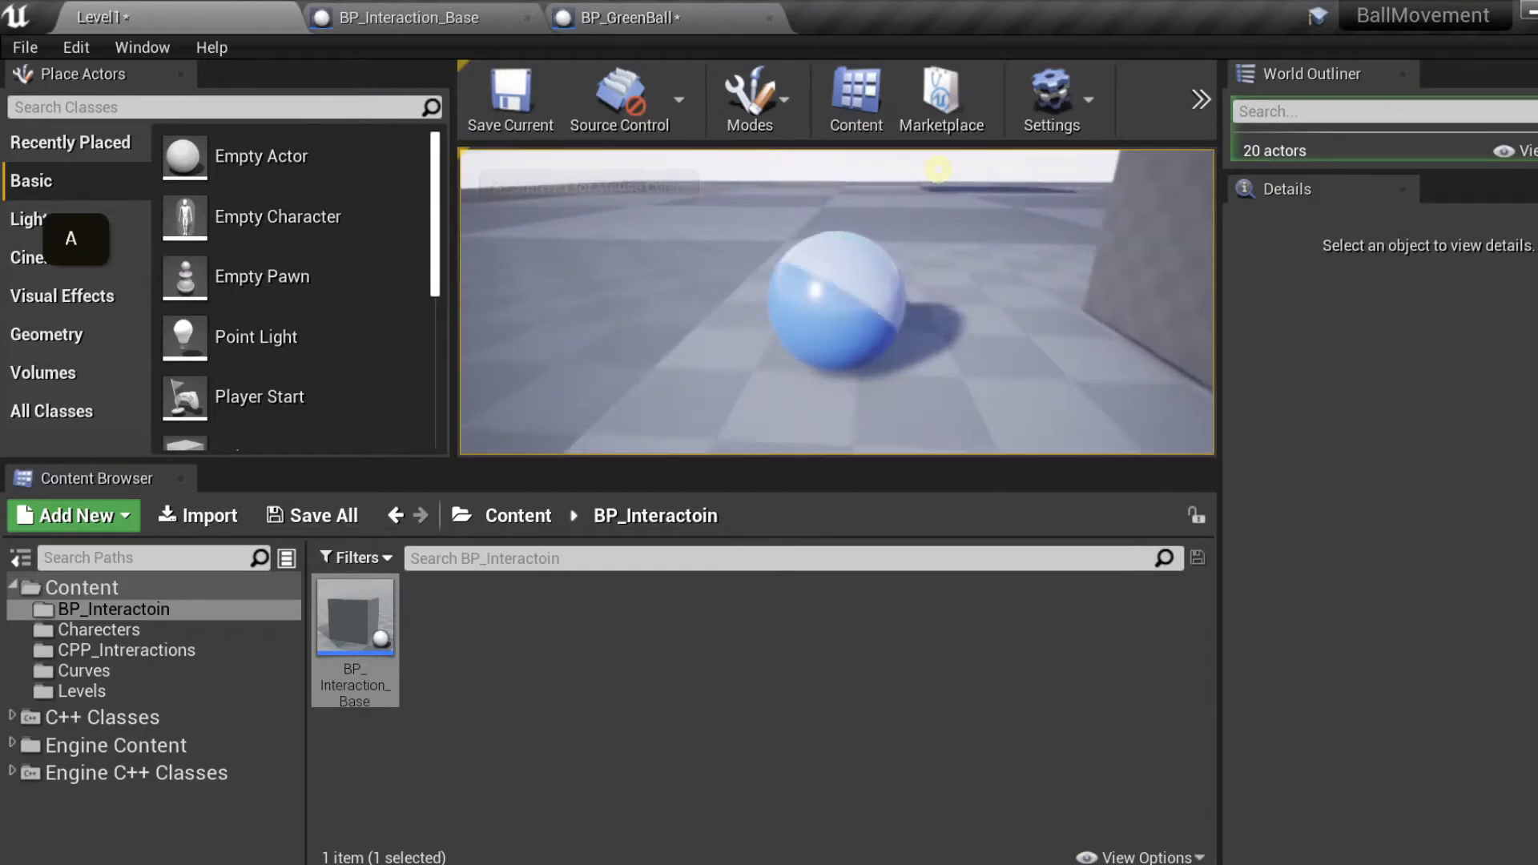
key(s)
key(s)
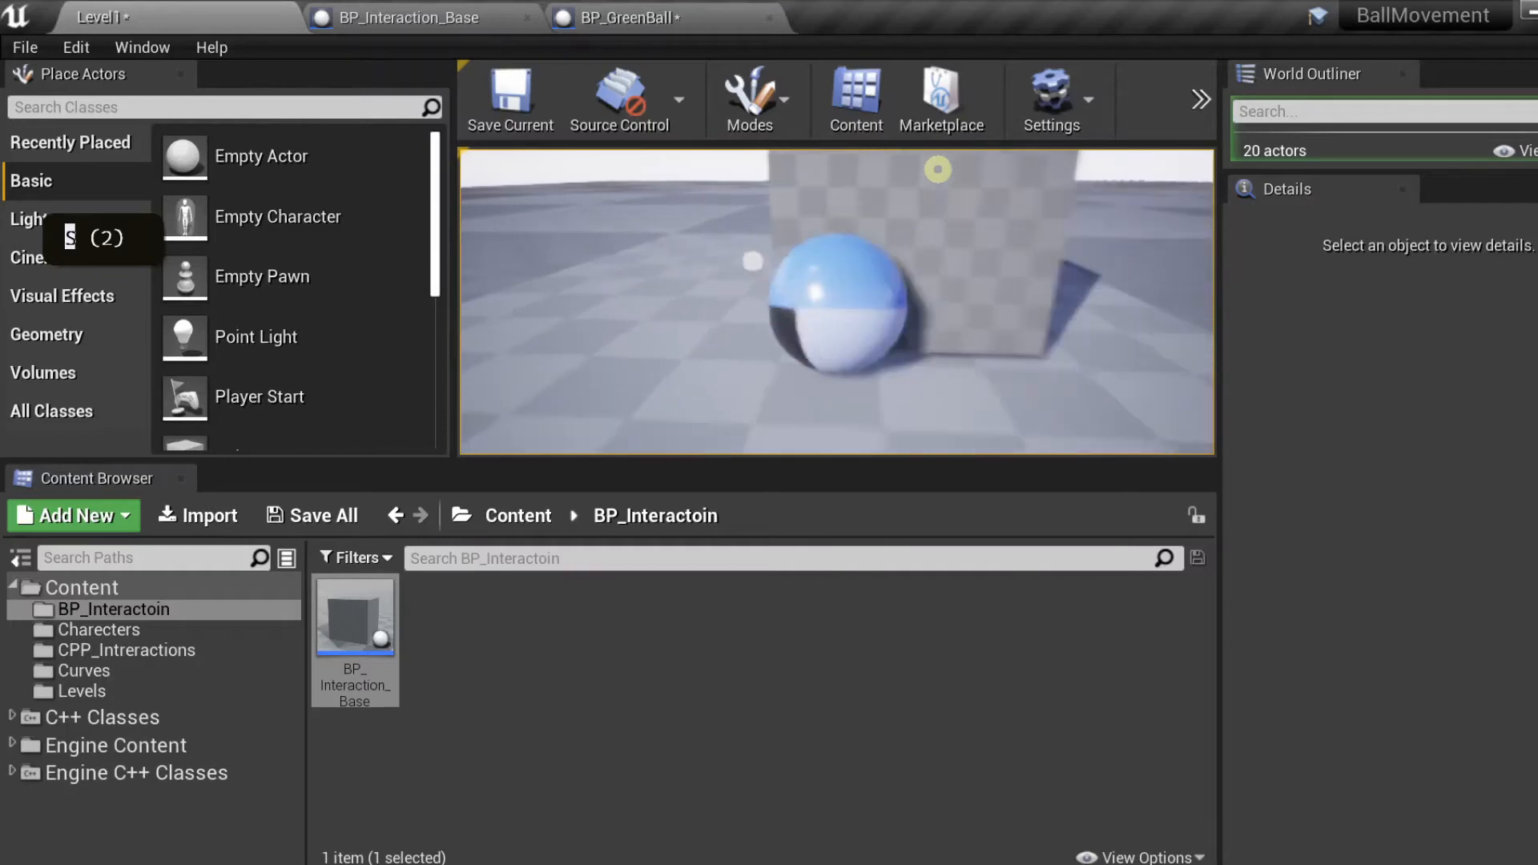
key(a)
key(Escape)
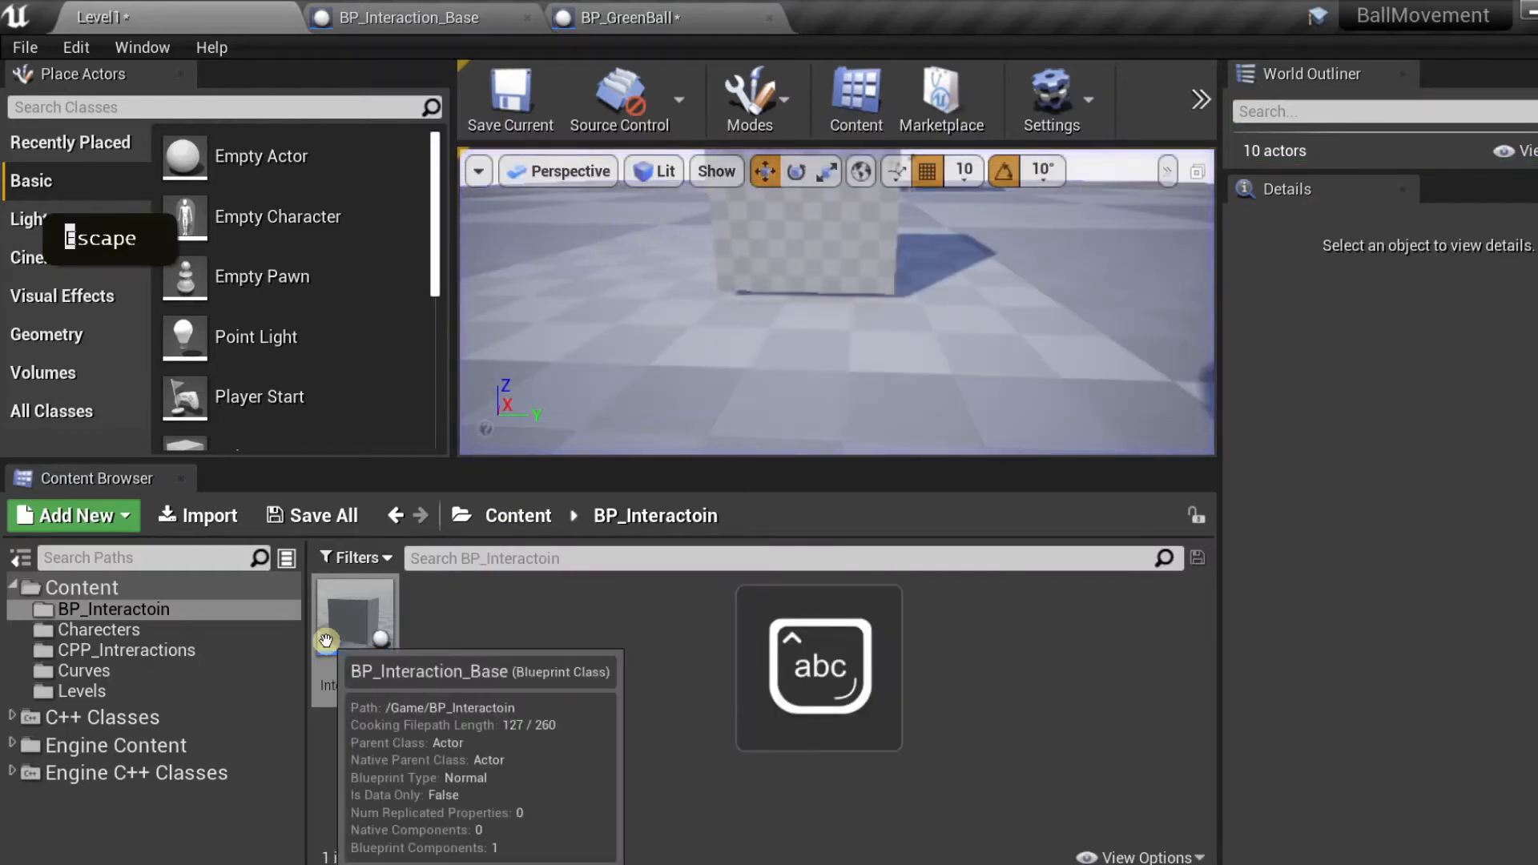
- In BP_Interaction_Base, review the On Component Begin Overlap node and examine the events available in the StaticMesh component's widened details
click(326, 640)
double_click(325, 640)
right_drag(651, 641, 1162, 578)
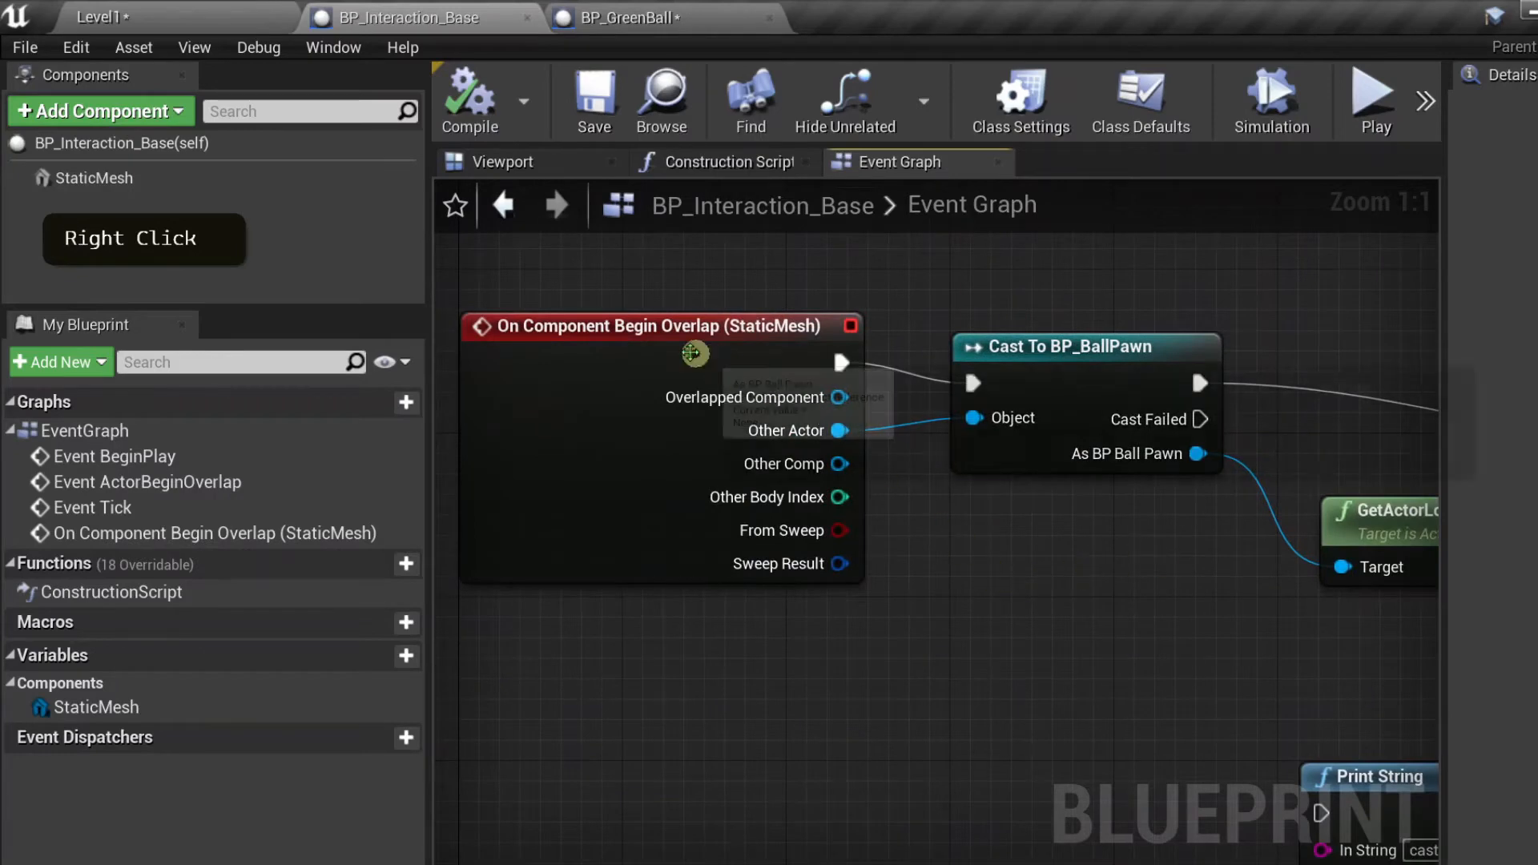
click(621, 338)
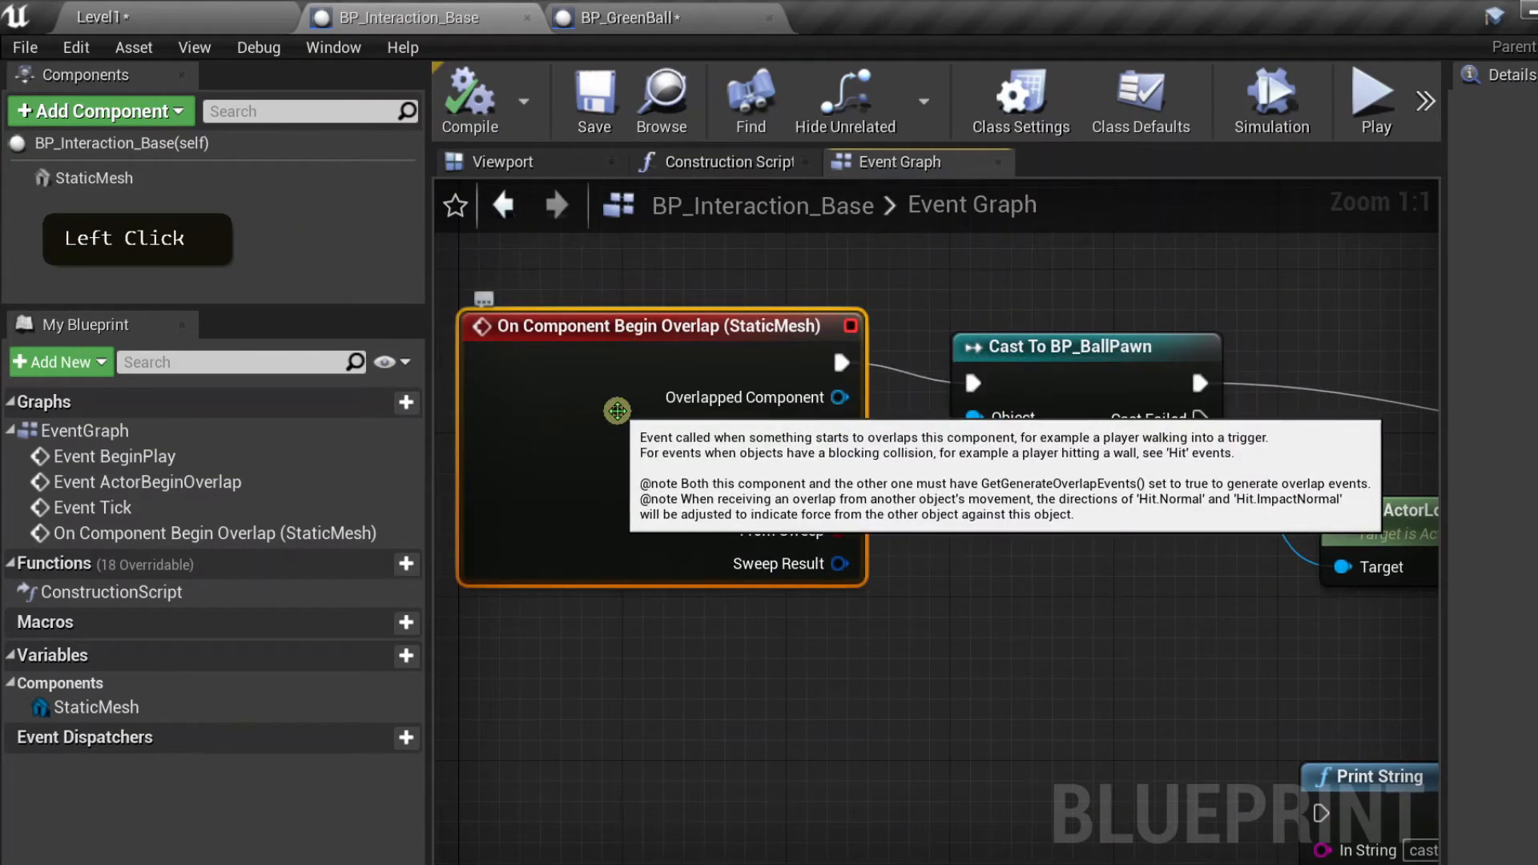
click(168, 178)
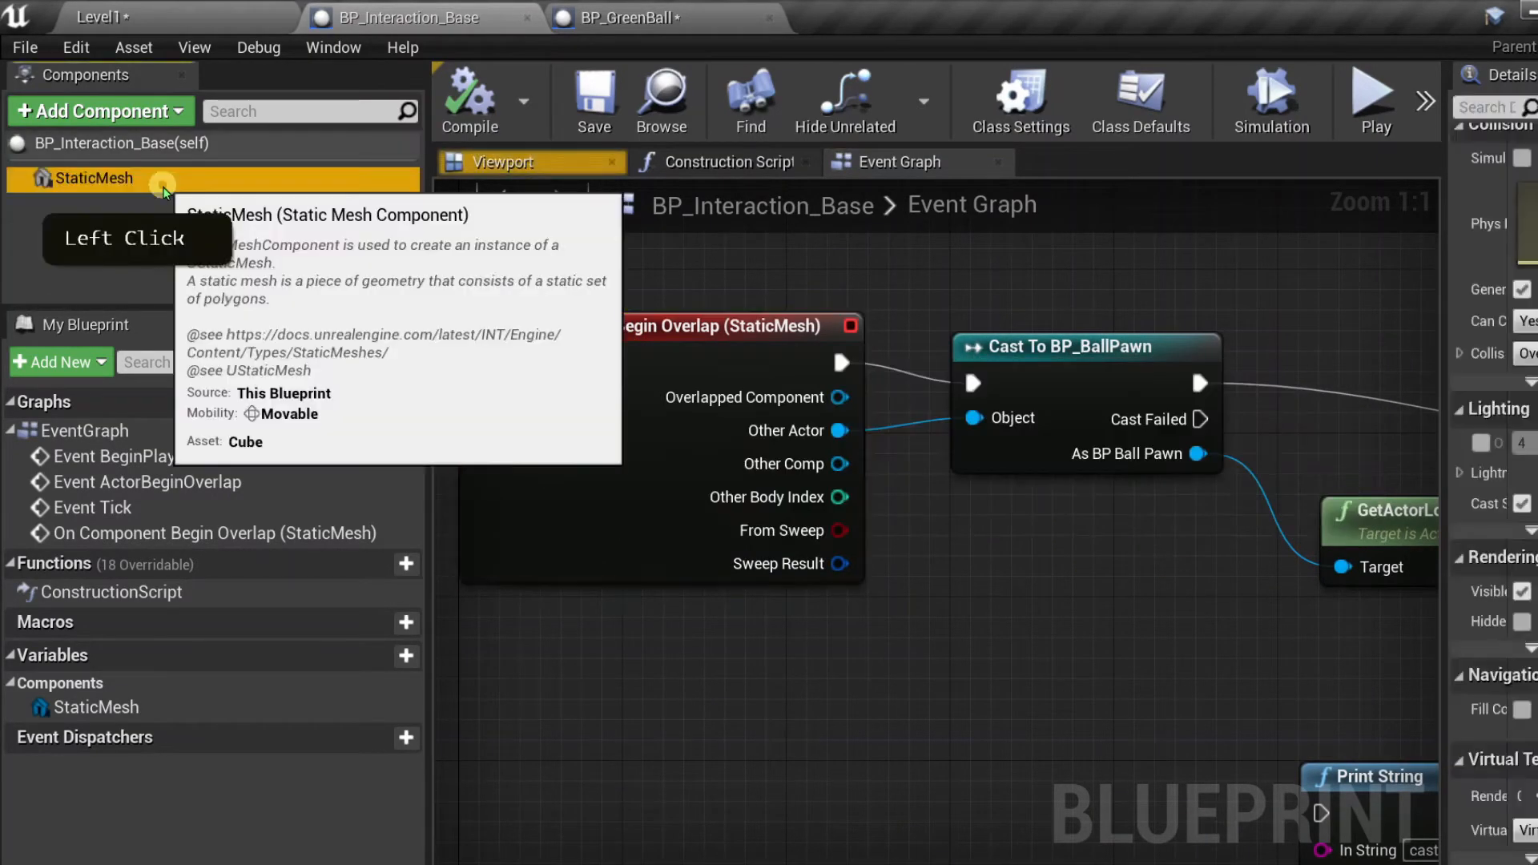
drag(1444, 497, 943, 504)
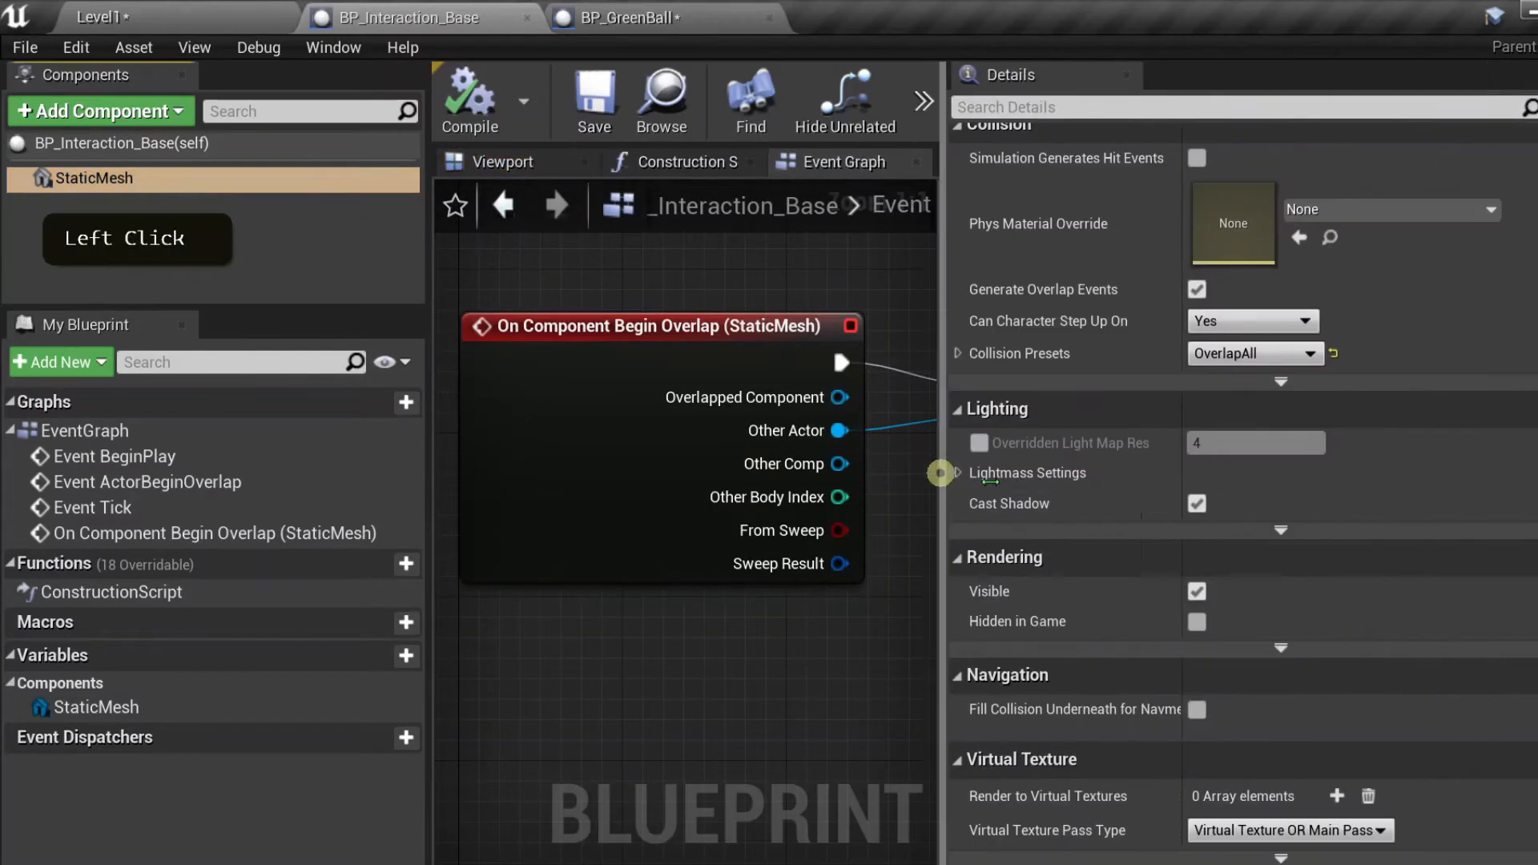
scroll(1367, 521, down, 2)
scroll(1367, 521, down, 8)
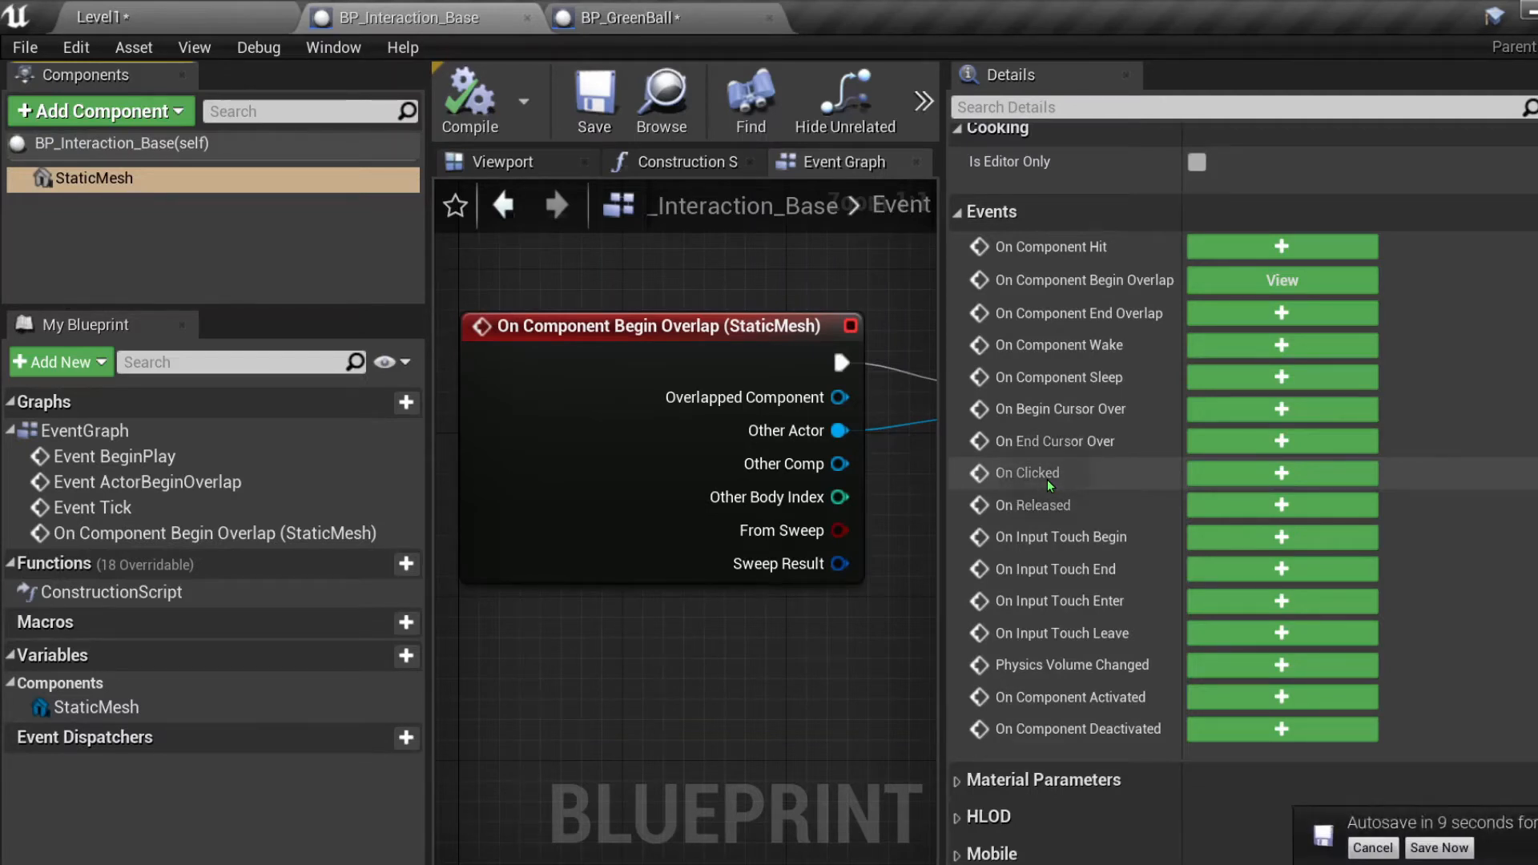
- Select the interaction box in Level1, and switch to OneNote to view the InteractionBase and BallCharecter inheritance diagram
click(104, 17)
scroll(883, 280, down, 5)
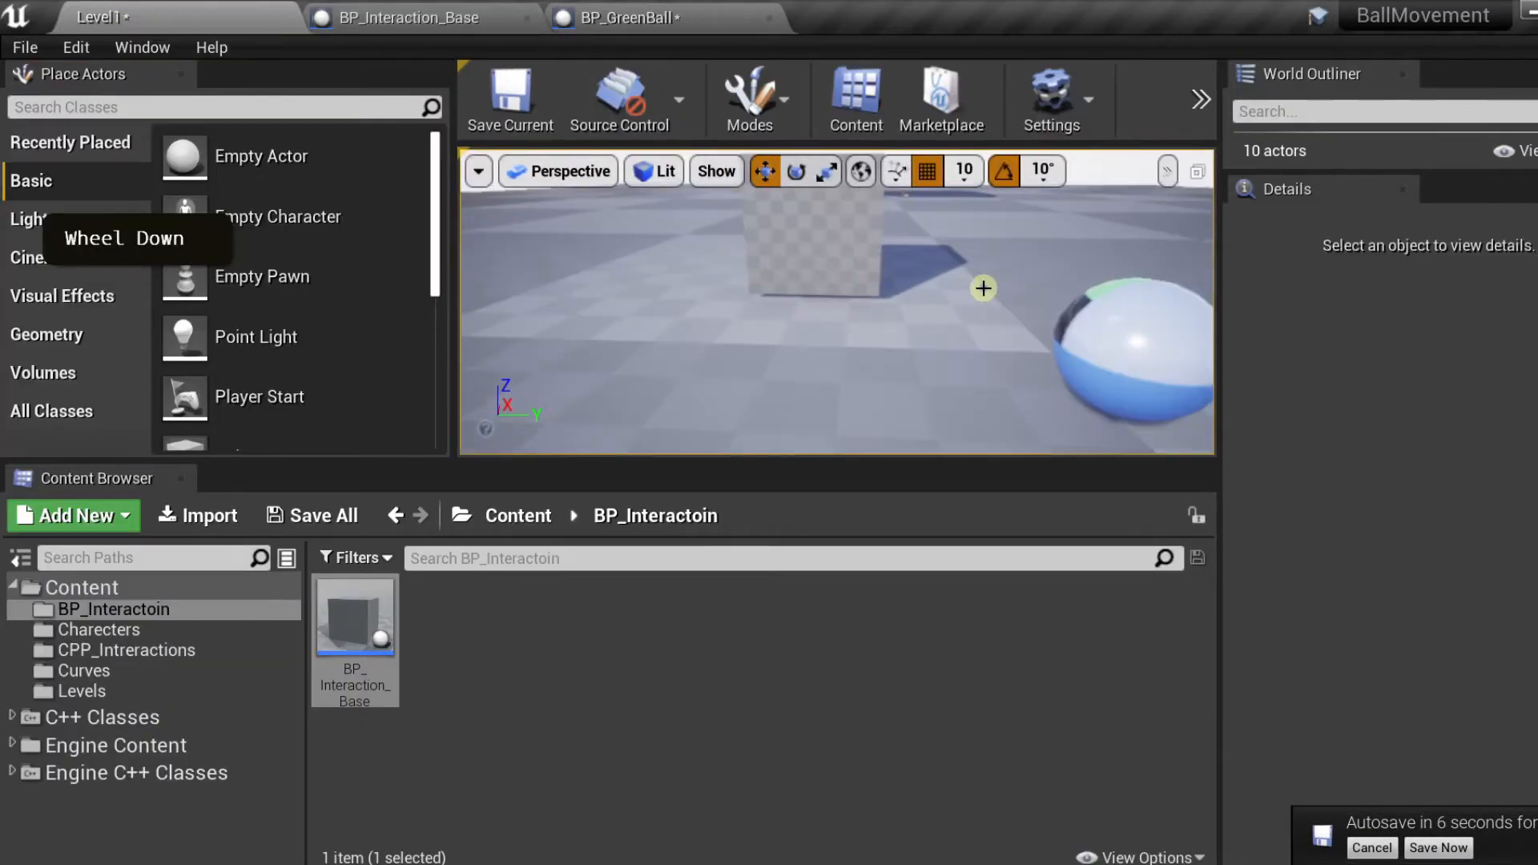
click(804, 242)
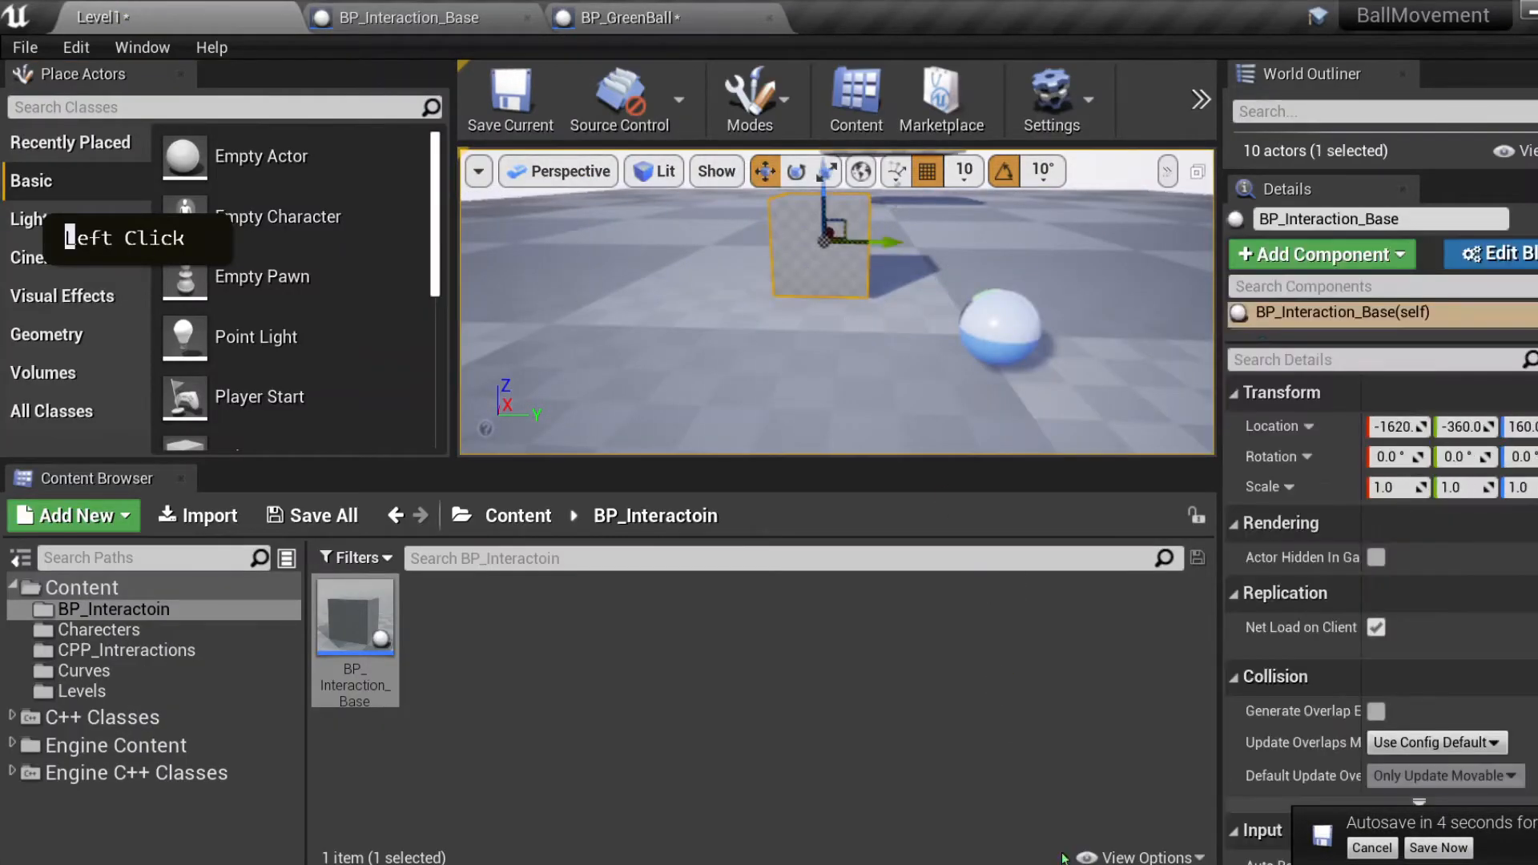
click(984, 863)
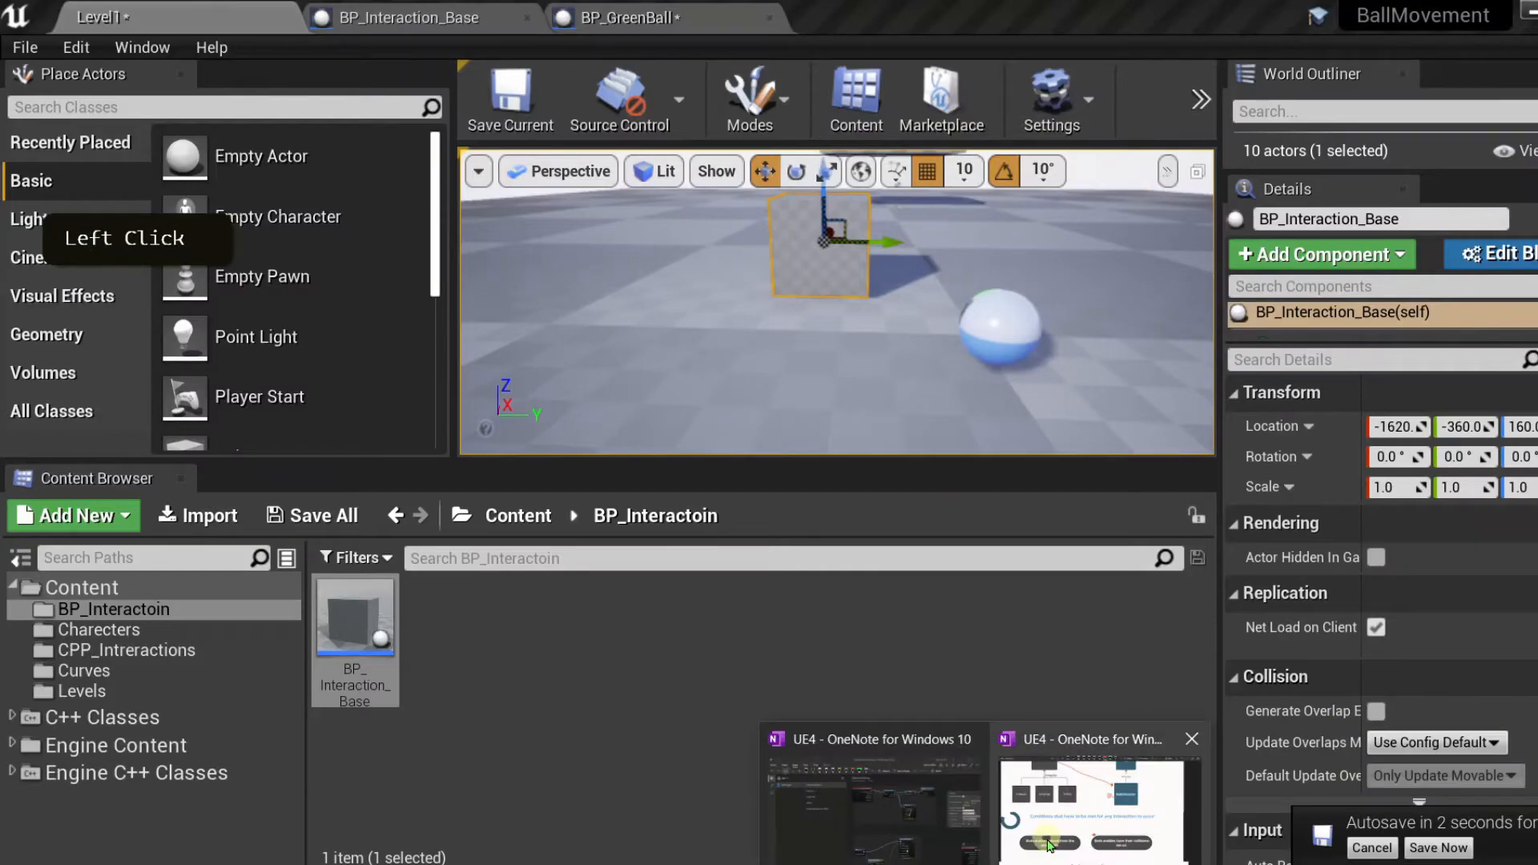
click(1057, 817)
scroll(689, 674, up, 4)
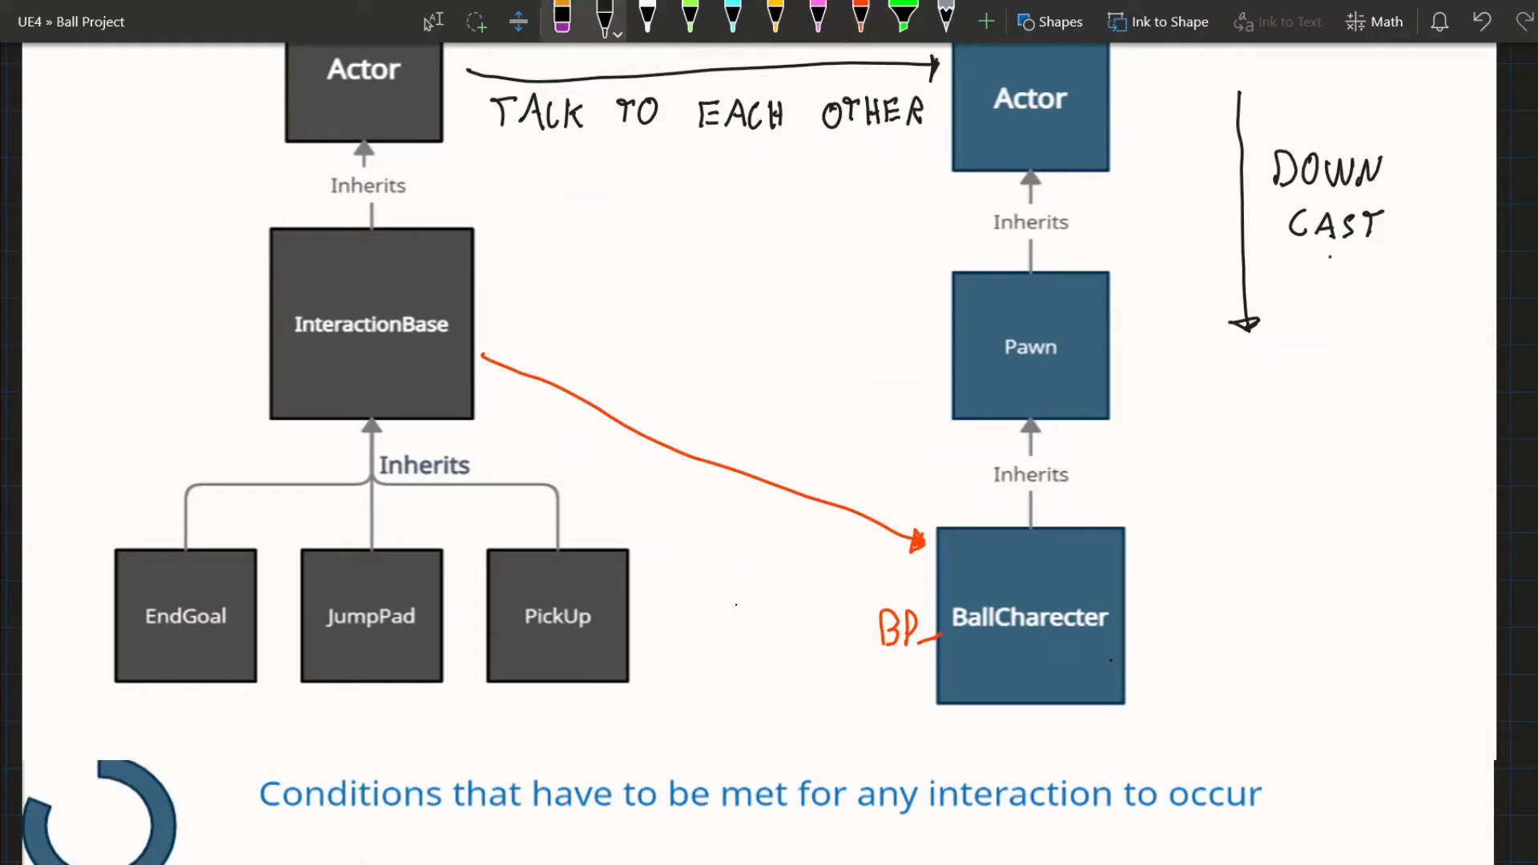
- Annotate the diagram with PARENT beside InteractionBase and TALKS TO along the orange arrow, and circle the Inherits label below InteractionBase
click(563, 20)
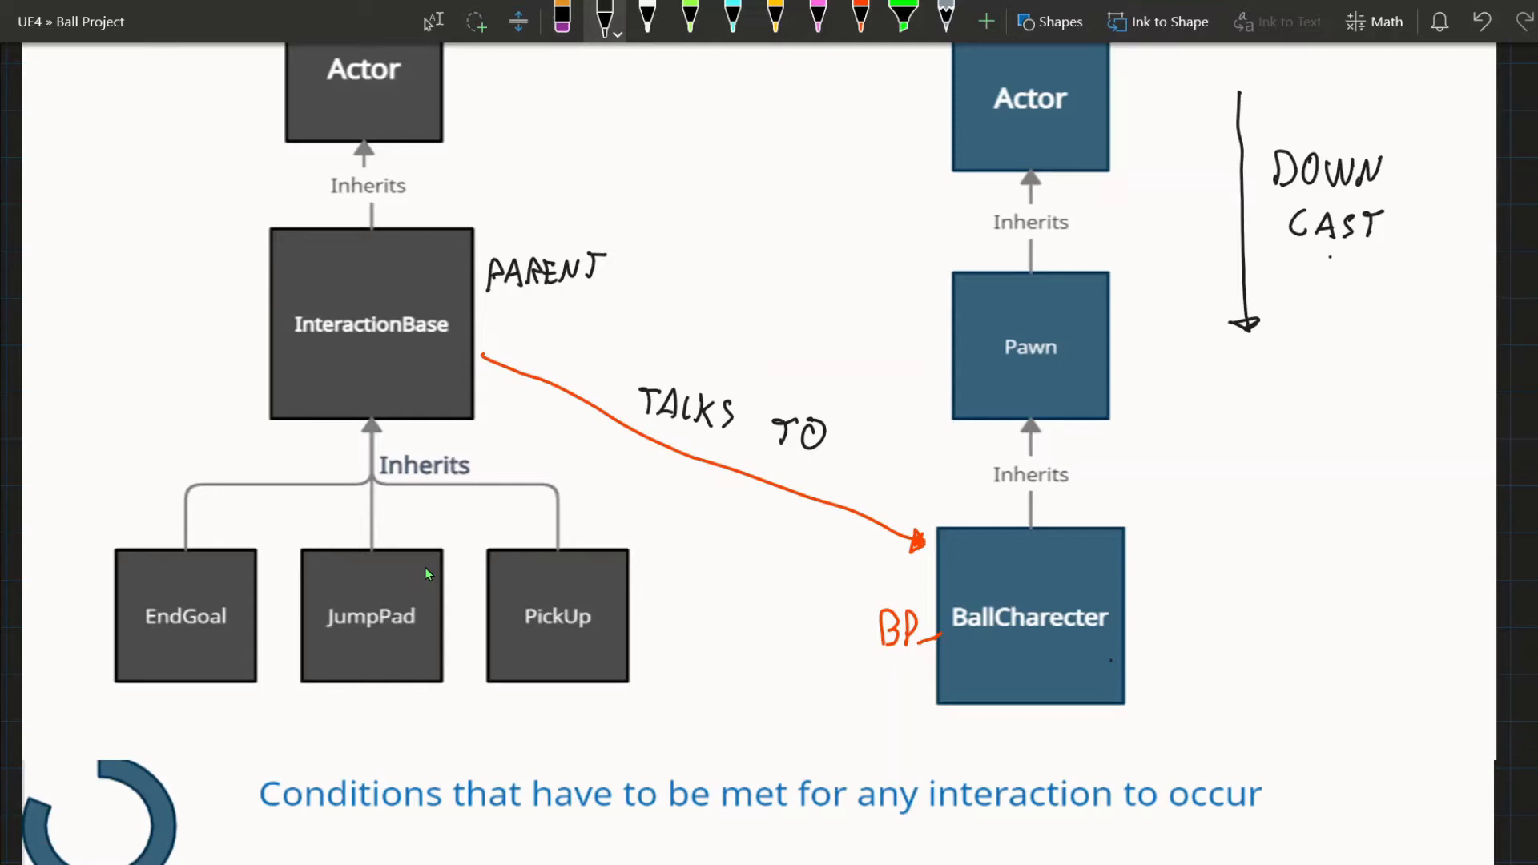
mouse_move(433, 445)
mouse_down()
mouse_move(365, 466)
mouse_move(464, 479)
mouse_move(480, 463)
mouse_up()
click(562, 22)
click(448, 472)
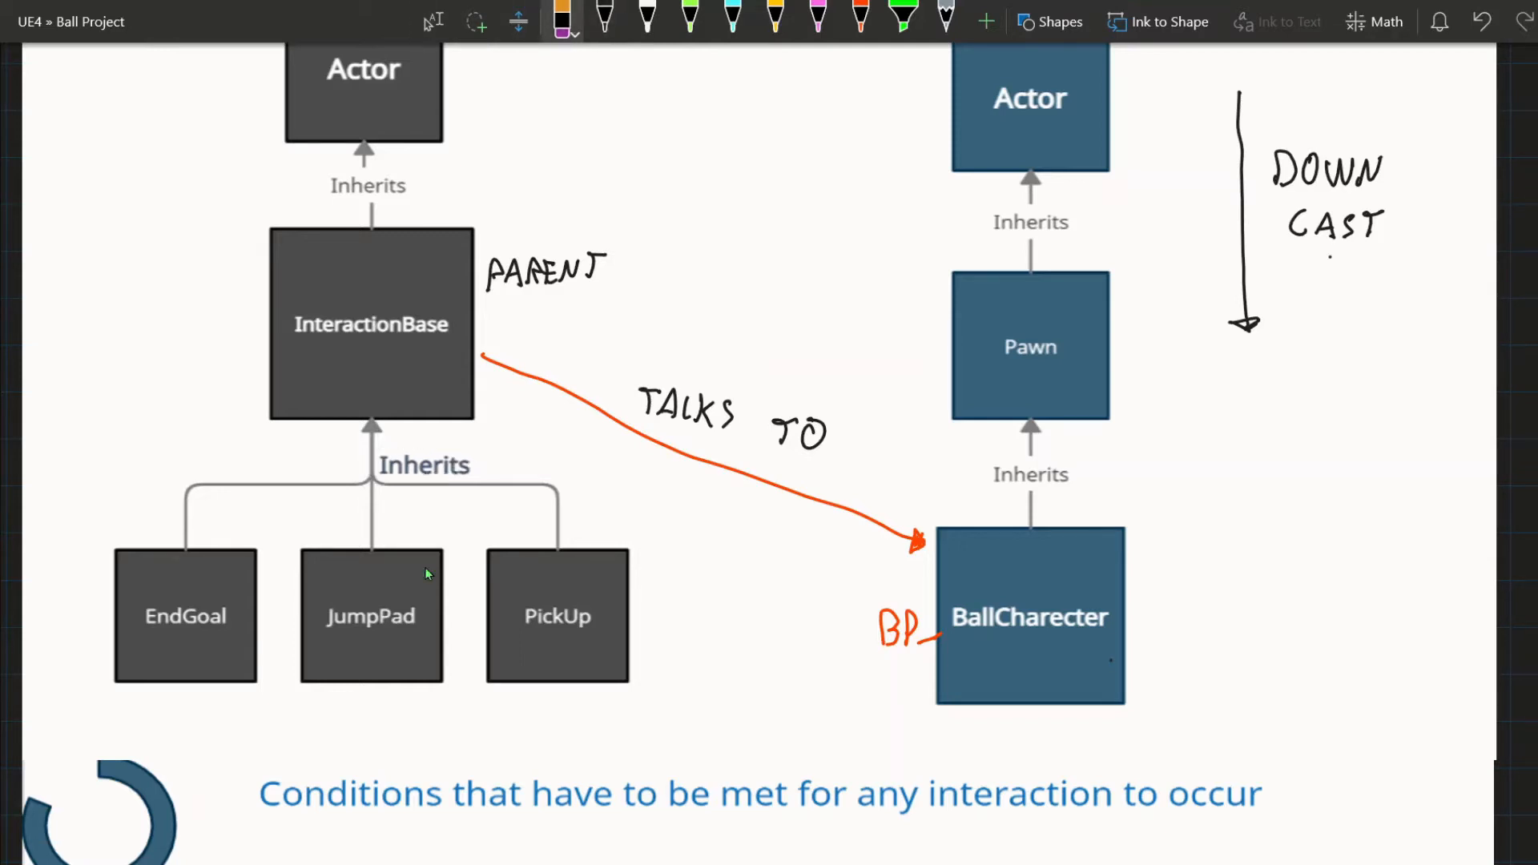
click(604, 21)
drag(470, 446, 421, 480)
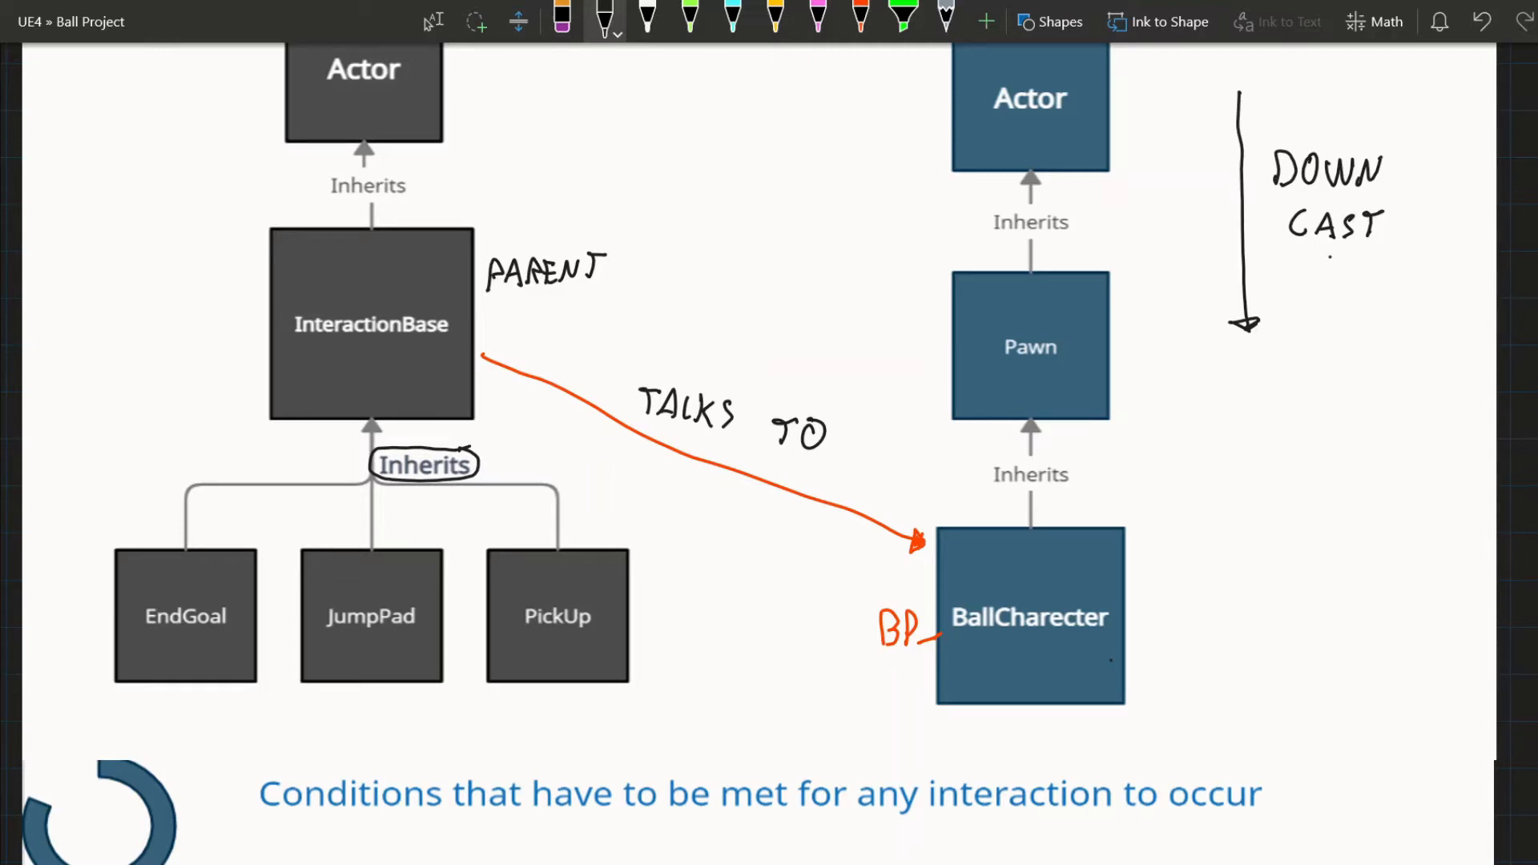
- Switch back to Unreal Editor, open BP_Interaction_Base, and delete the unconnected Draw Debug Sphere node from its Event Graph
key(super+Down)
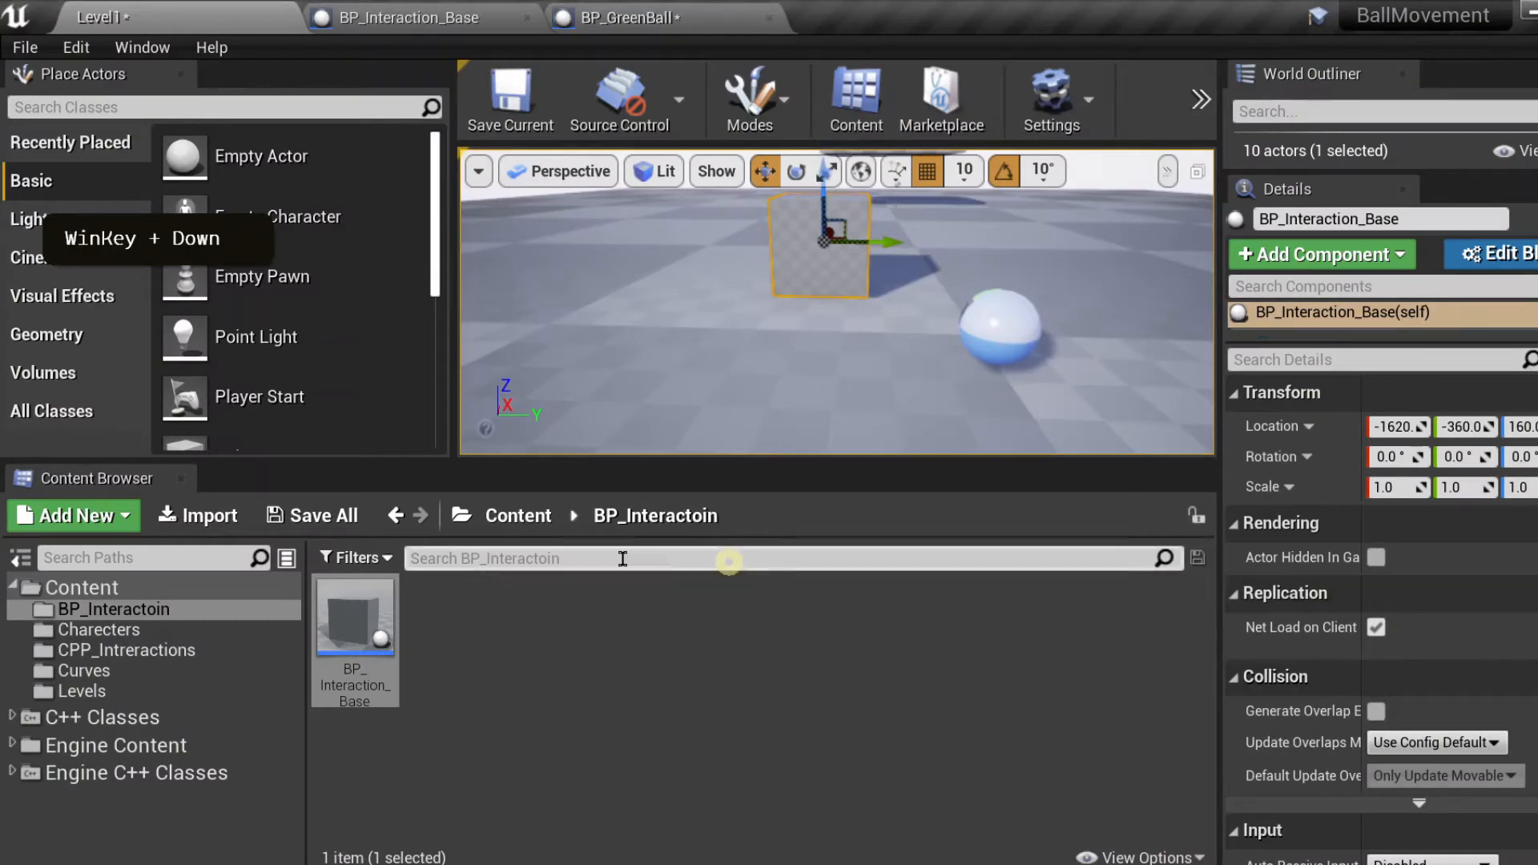
double_click(339, 650)
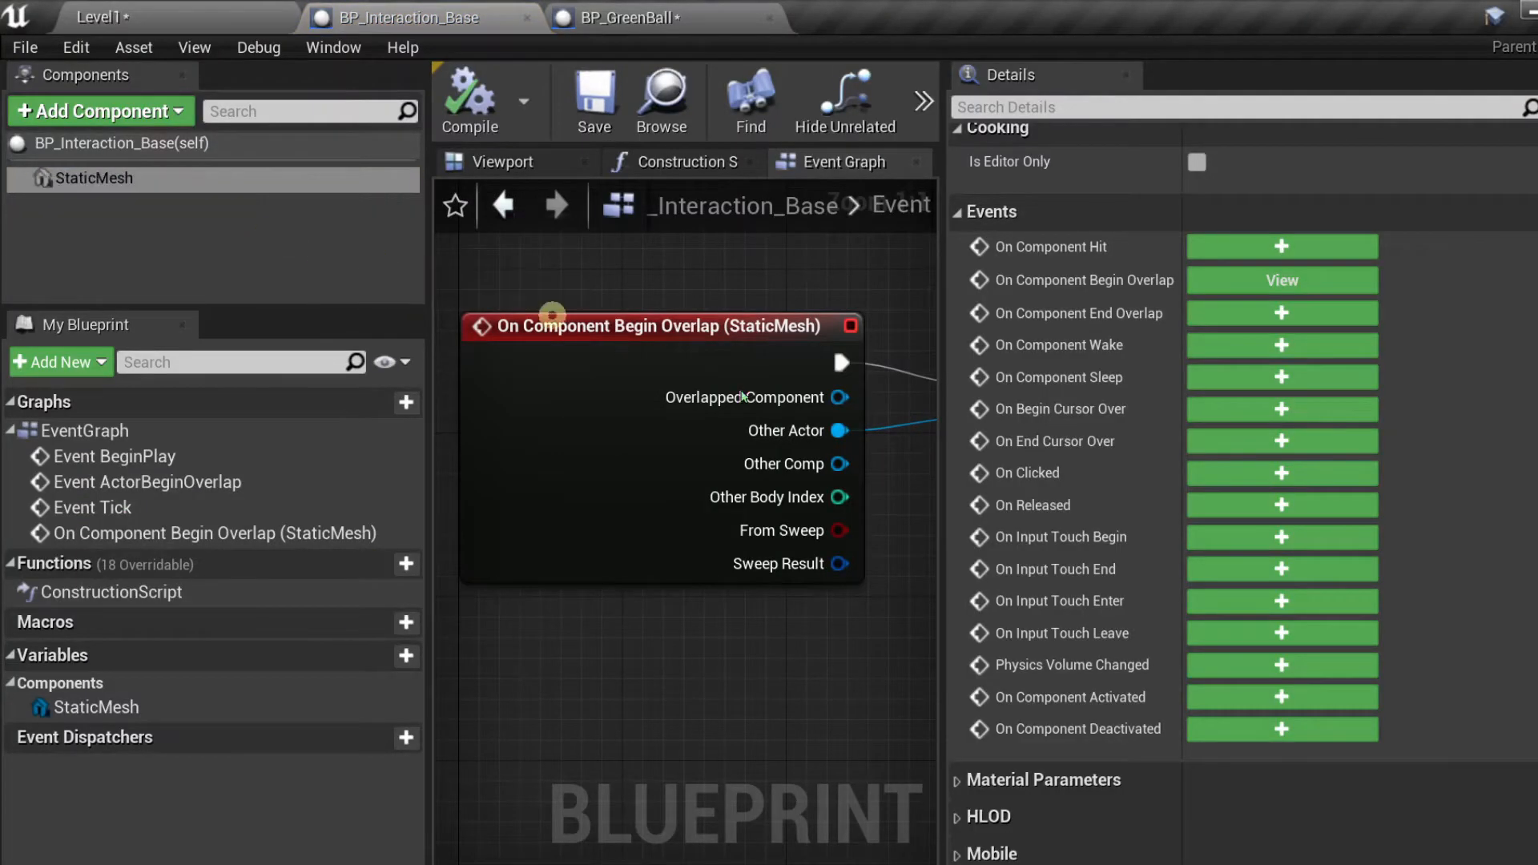
scroll(769, 464, down, 3)
right_drag(749, 588, 449, 590)
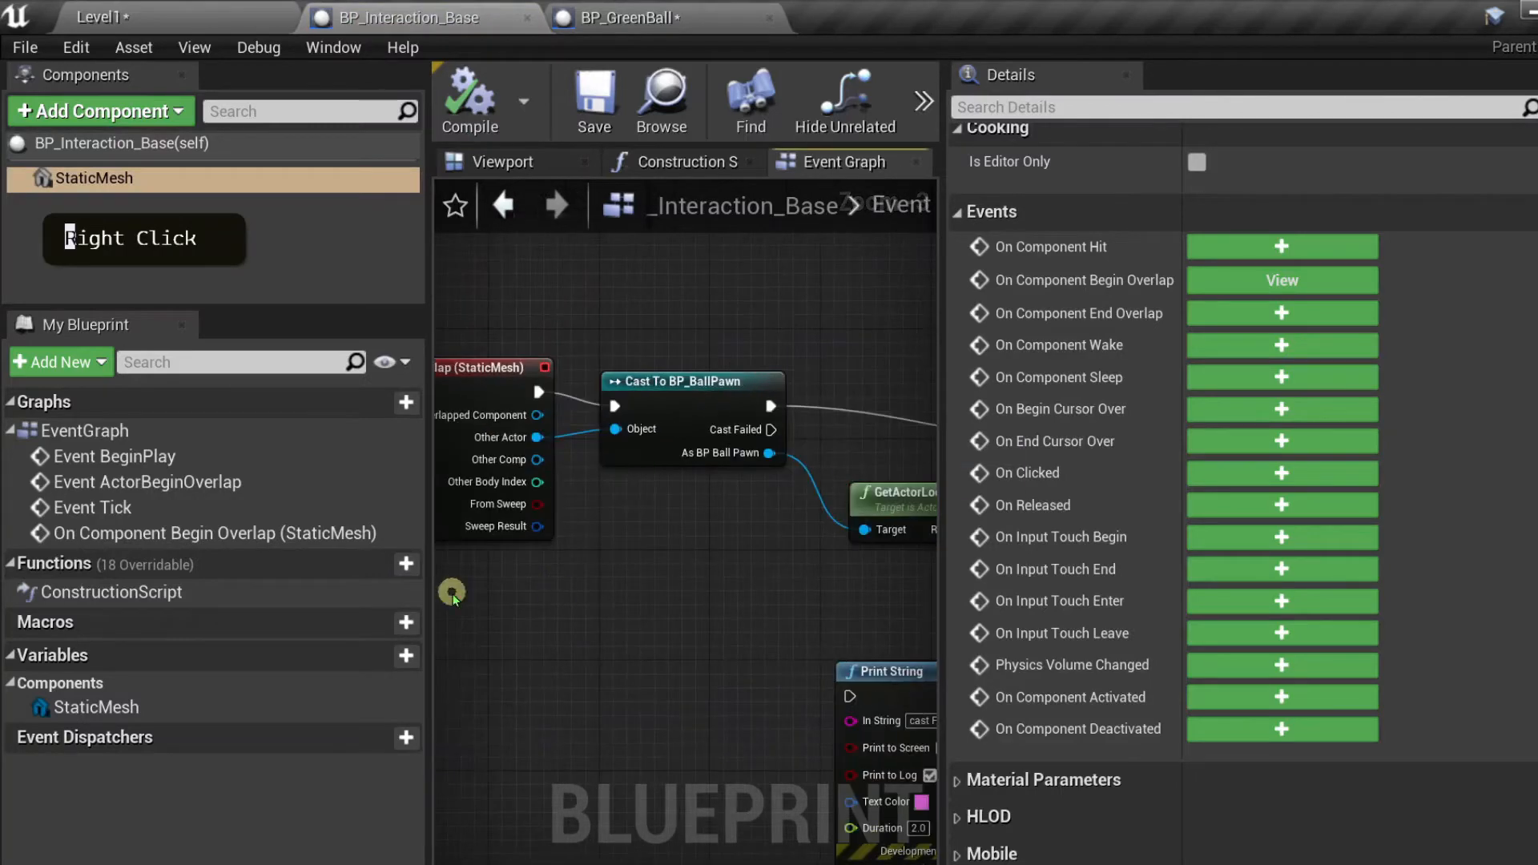
right_drag(742, 551, 481, 577)
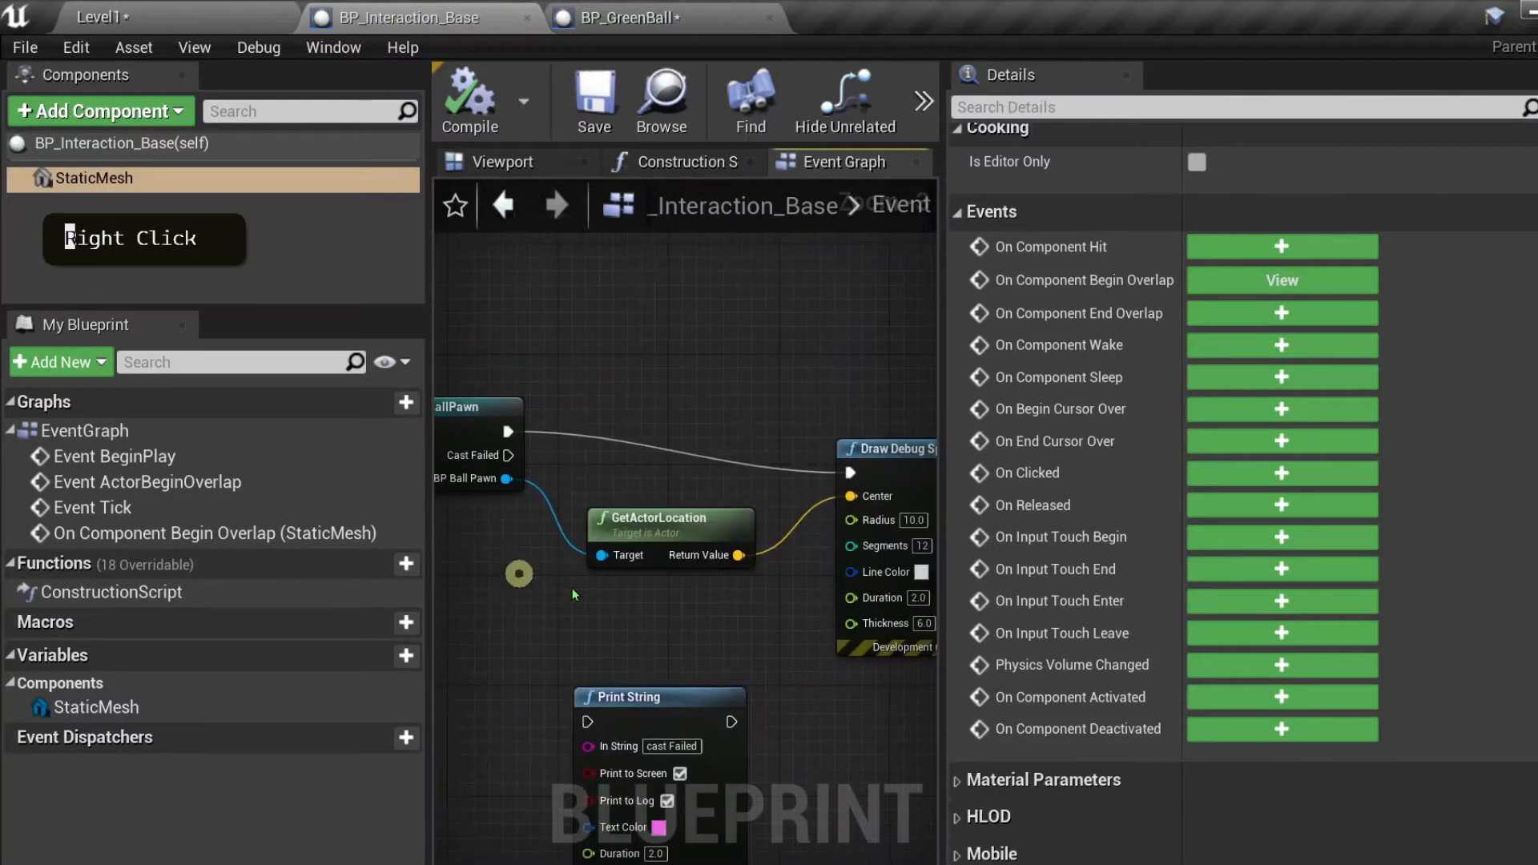
click(650, 603)
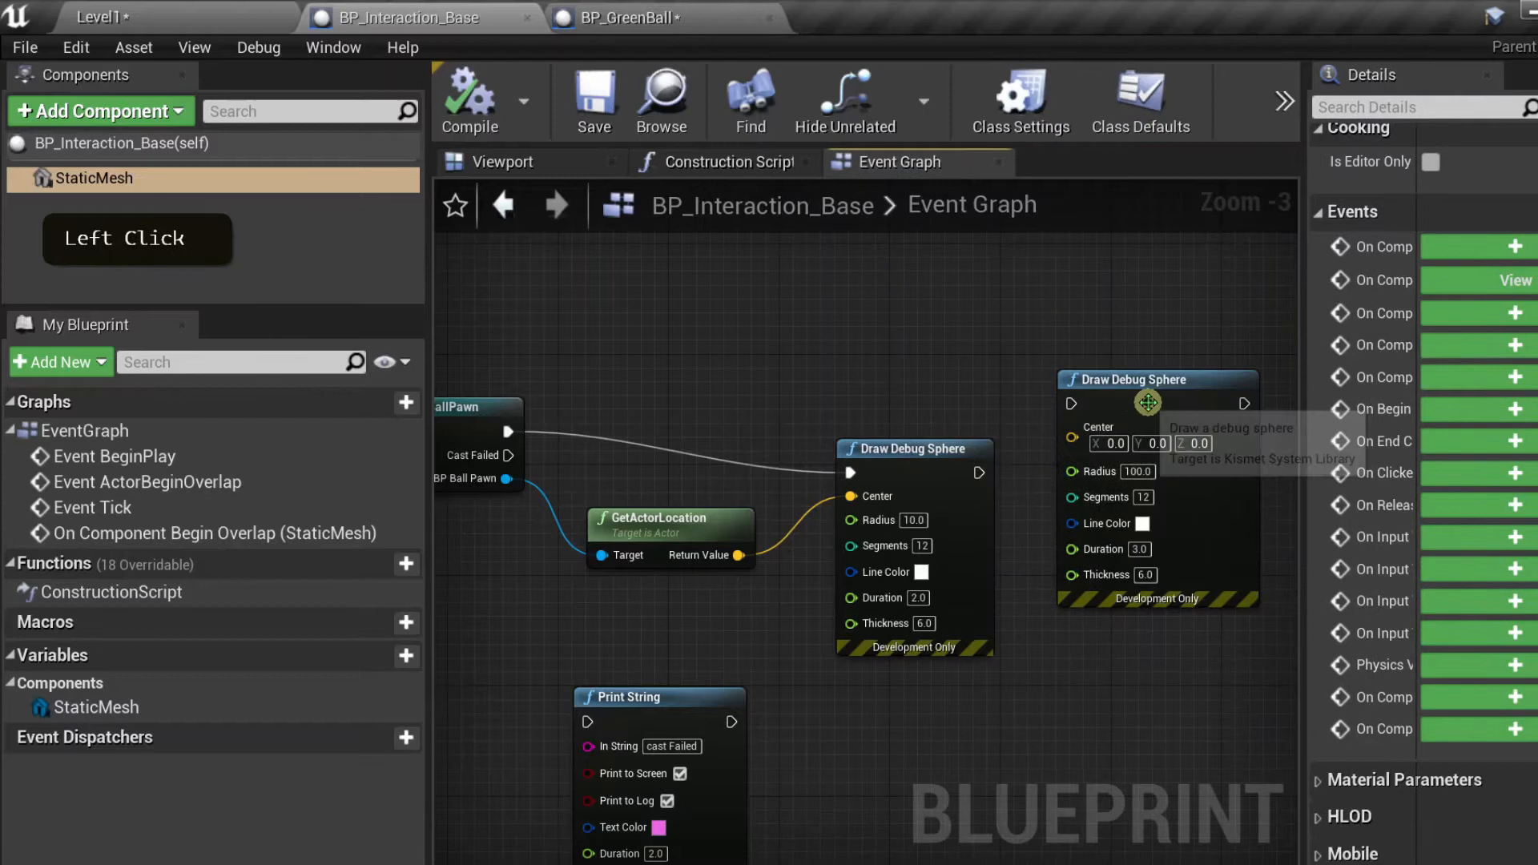
click(1147, 403)
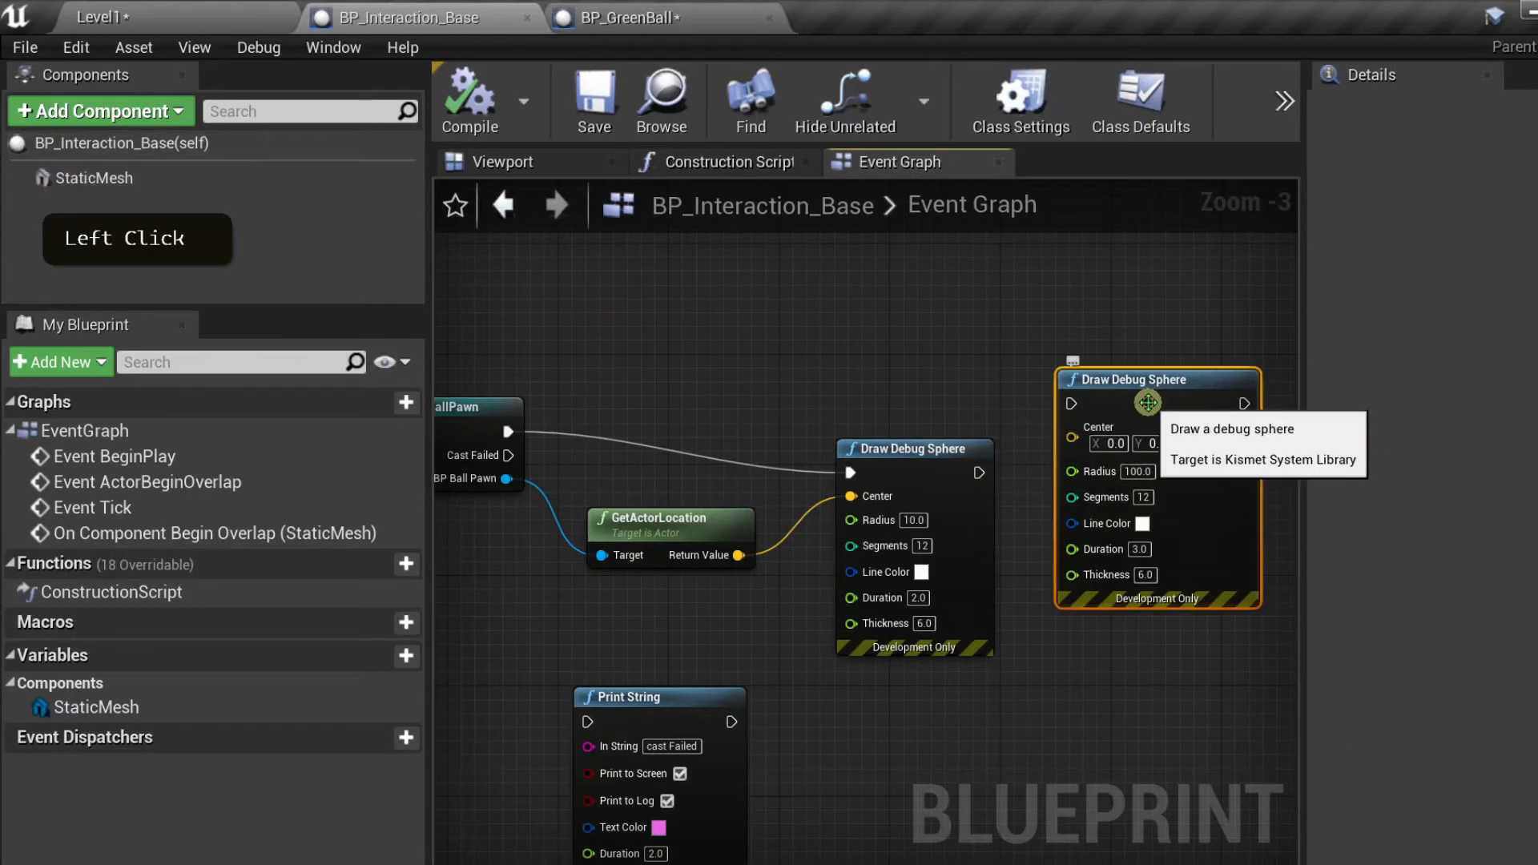
key(Delete)
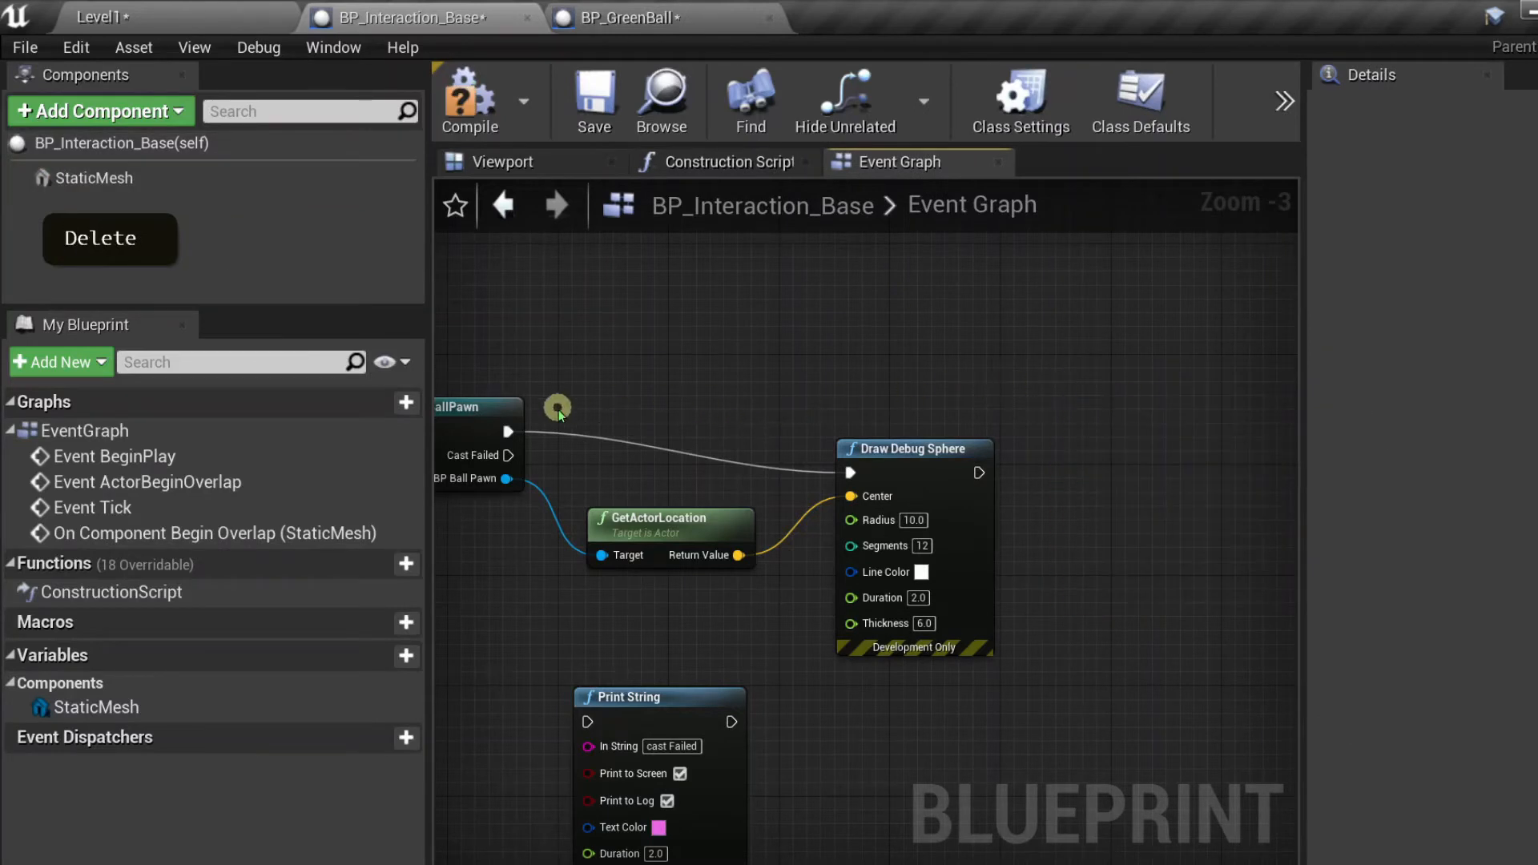
- Collapse the GetActorLocation and connected Draw Debug Sphere nodes into a function named Interact
drag(565, 390, 986, 660)
right_click(893, 459)
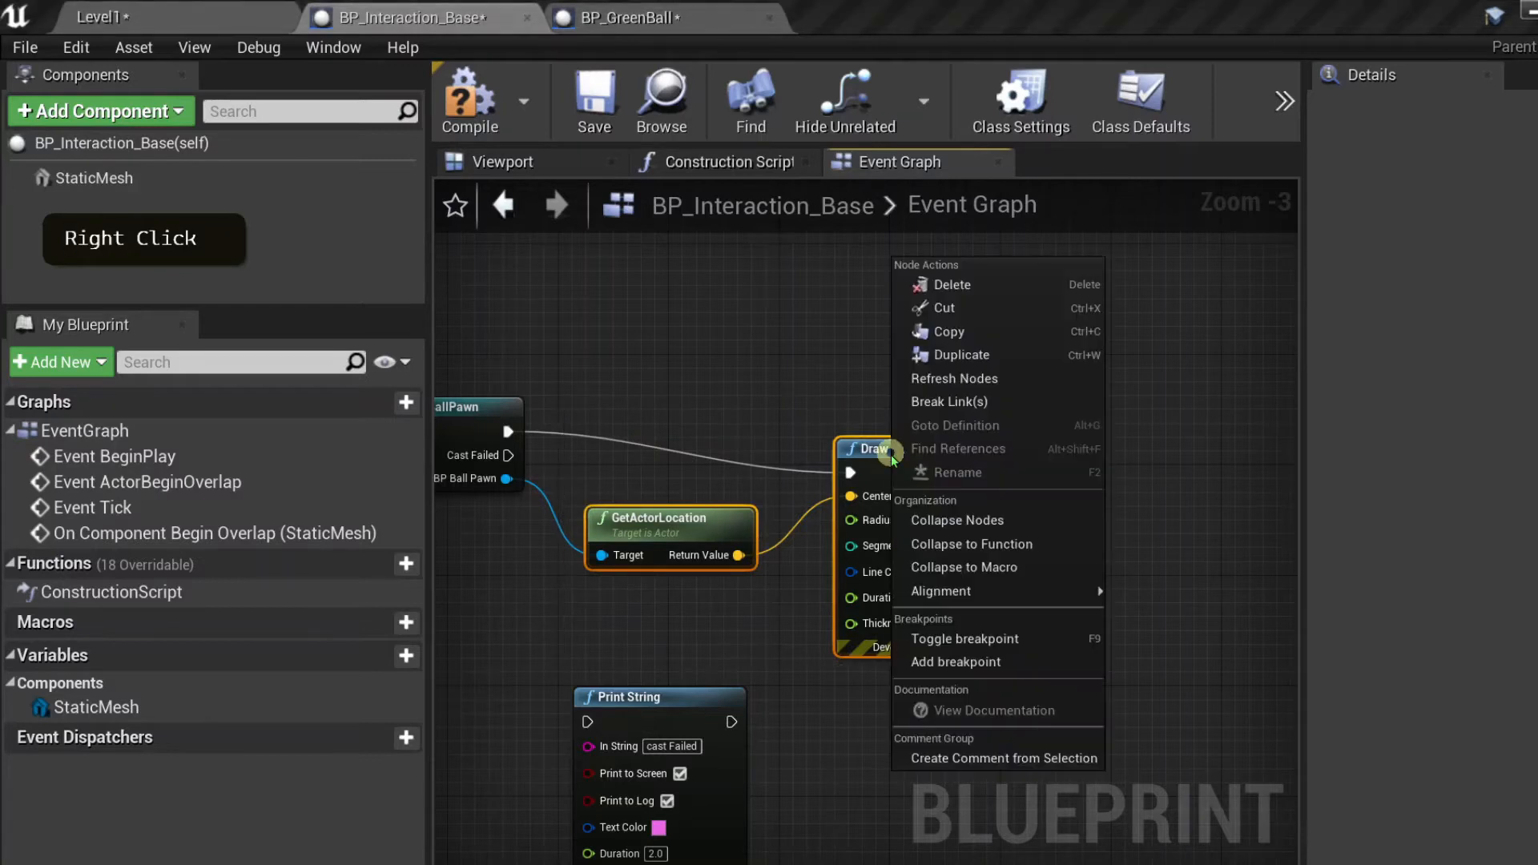
click(970, 592)
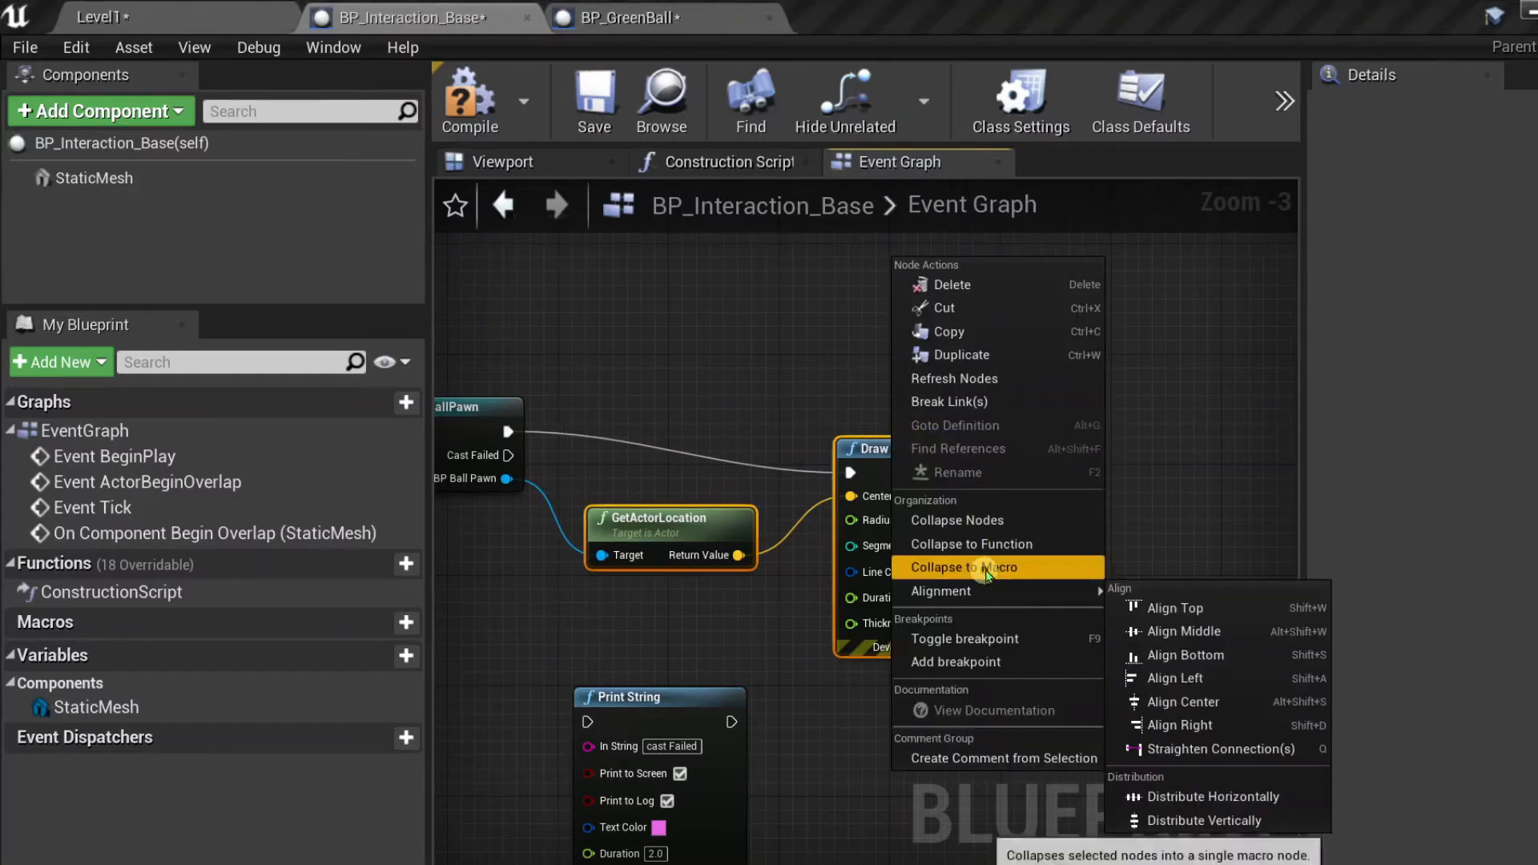
click(993, 545)
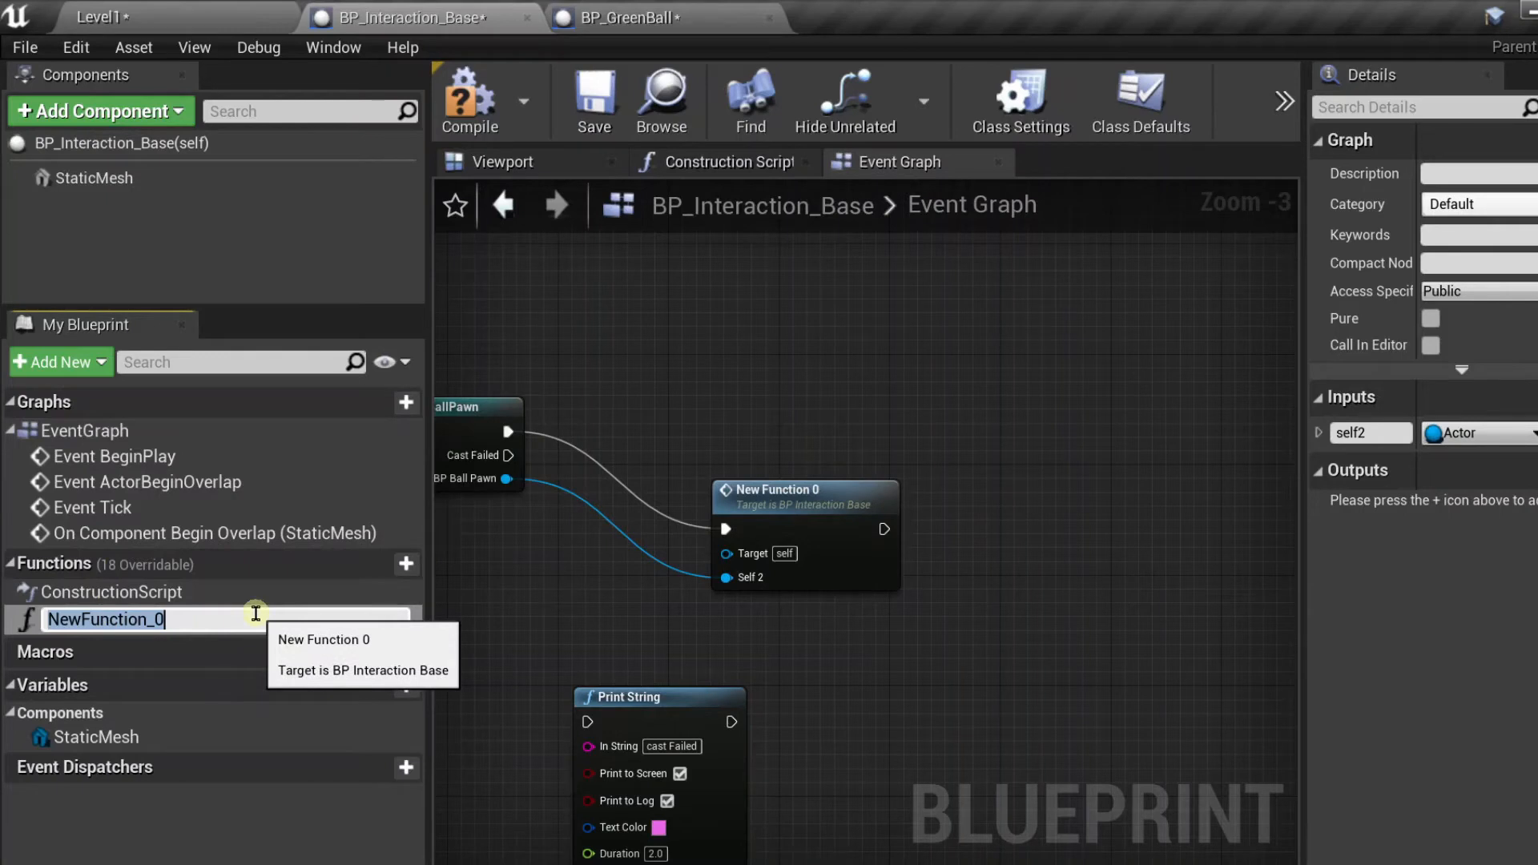
text(Interact)
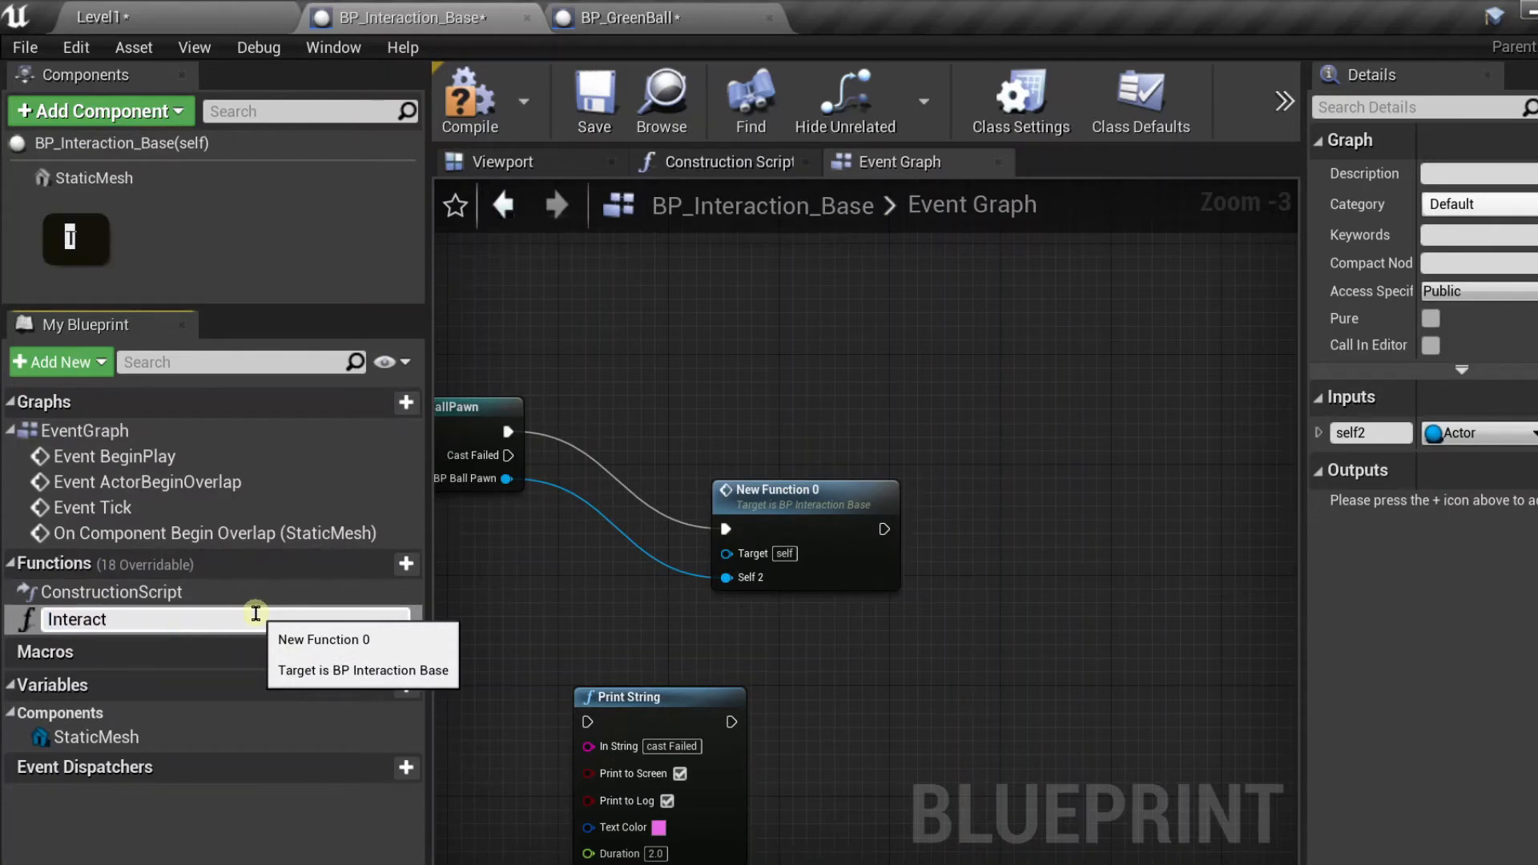
key(Return)
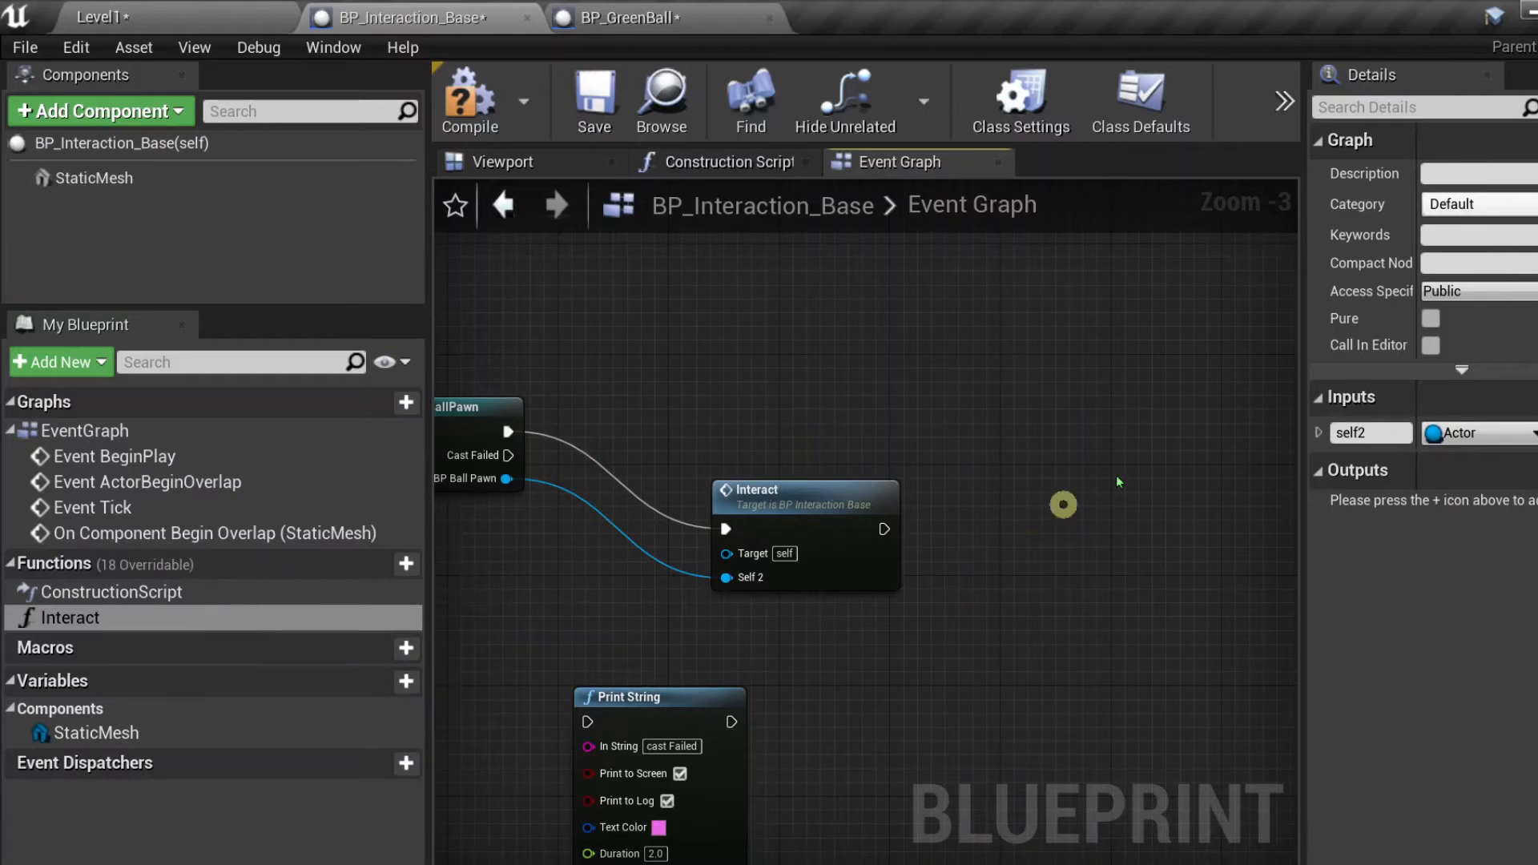
- Review the Interact function's details and its node in the graph, and compile and save BP_Interaction_Base
drag(1313, 378, 905, 383)
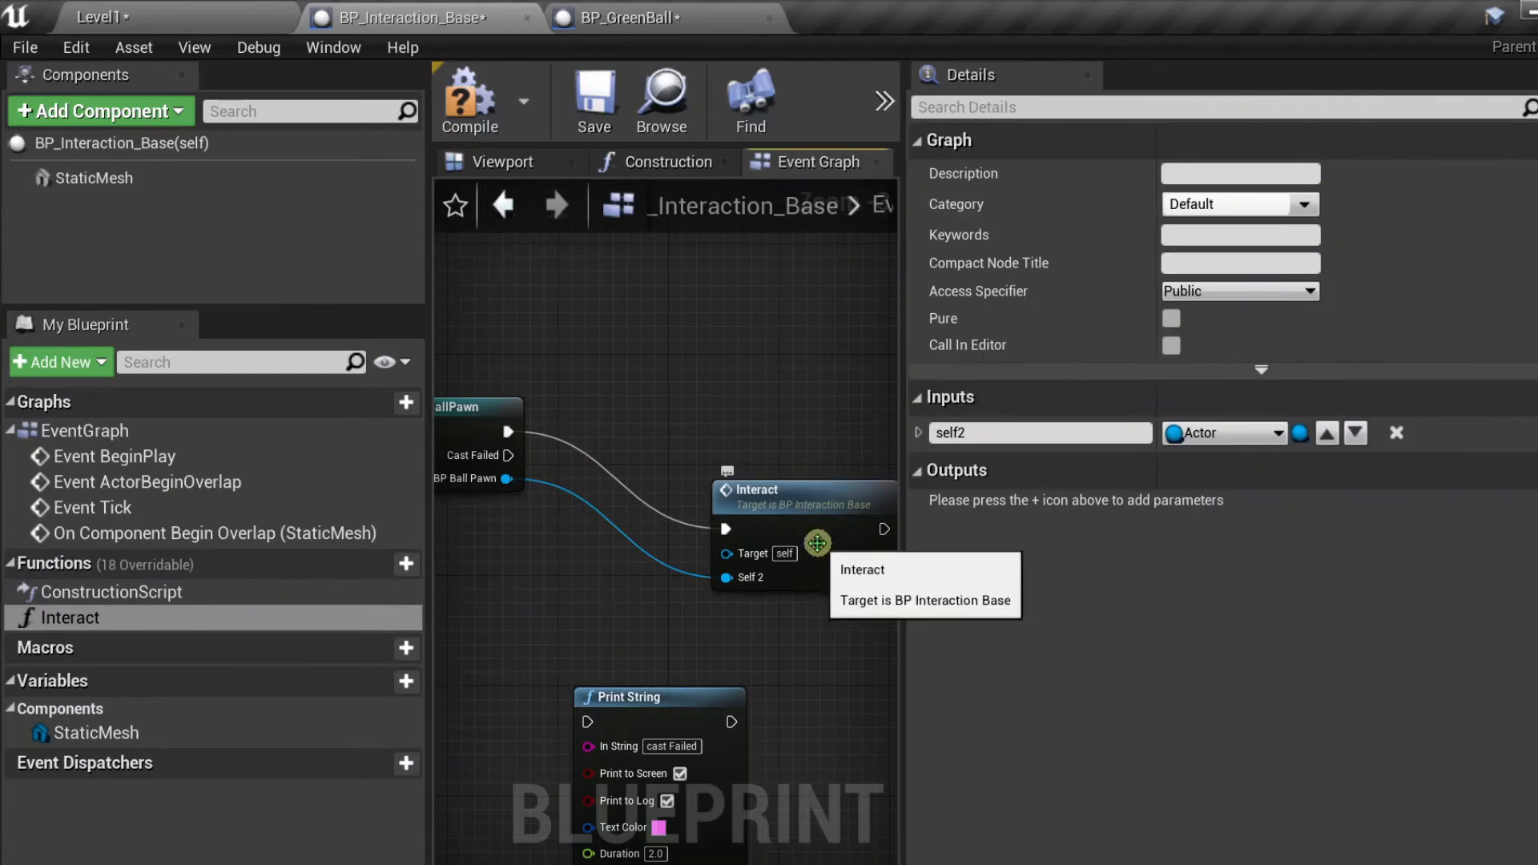
click(905, 547)
drag(905, 547, 1054, 547)
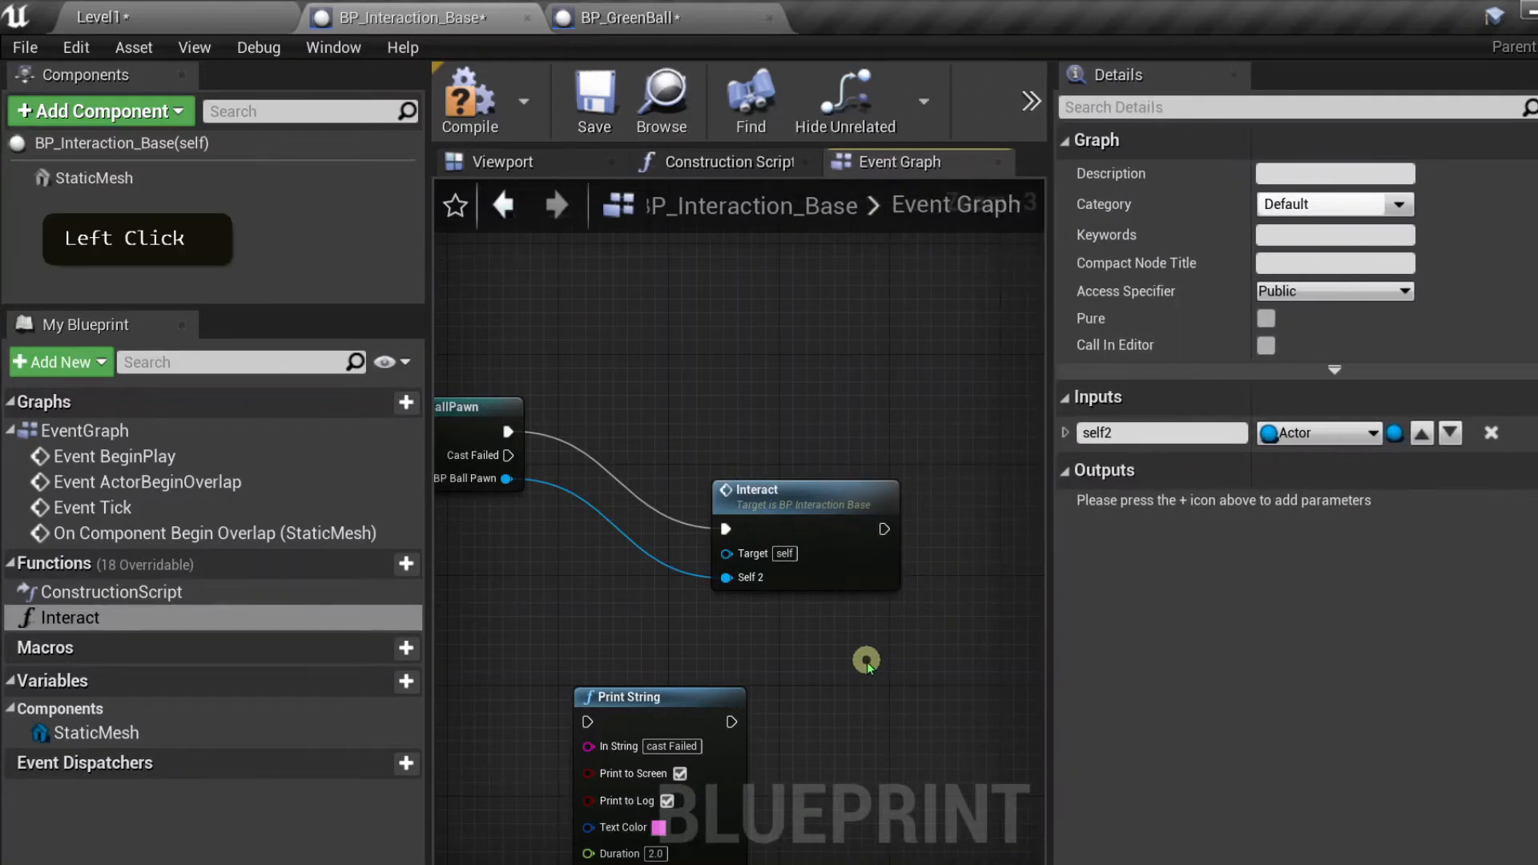
scroll(801, 664, up, 2)
scroll(801, 665, down, 3)
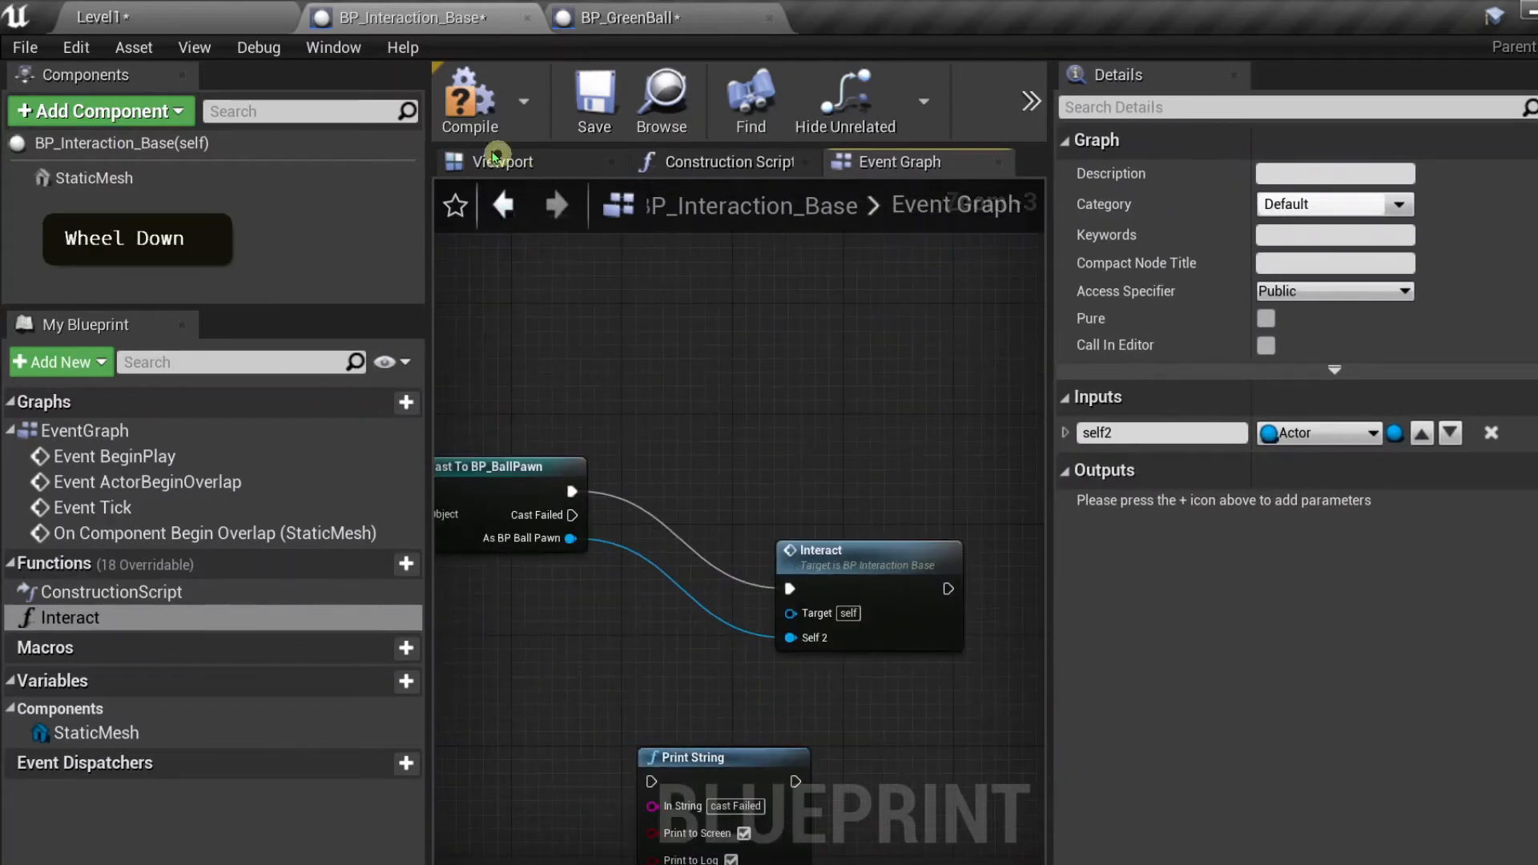
click(472, 103)
click(594, 100)
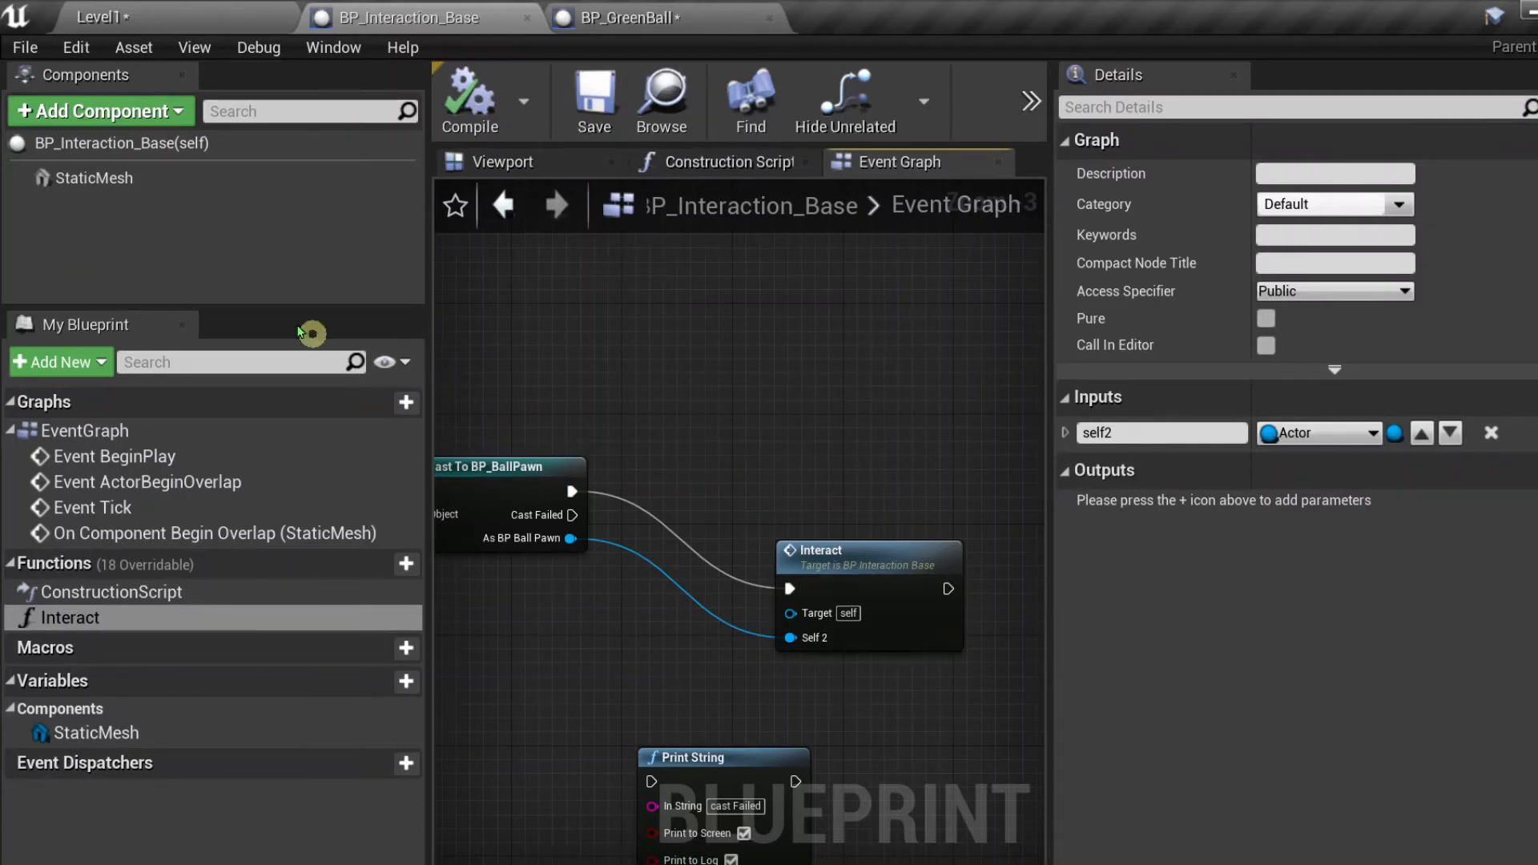
- Create a child Blueprint class of BP_Interaction_Base in the BP_Interactoin folder and name it BP_PickUpCoin
click(161, 14)
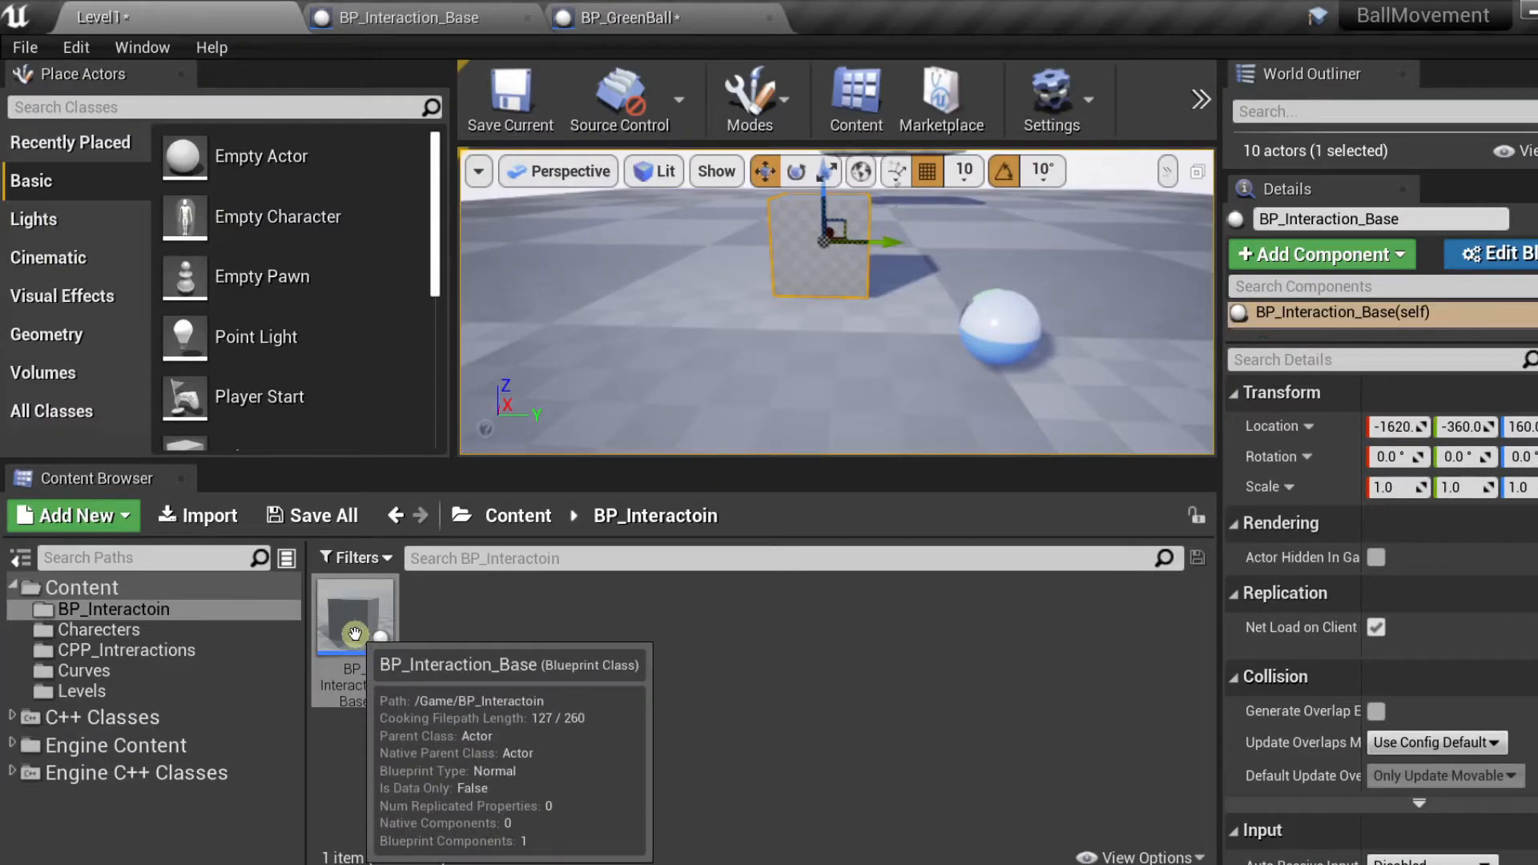
right_click(355, 634)
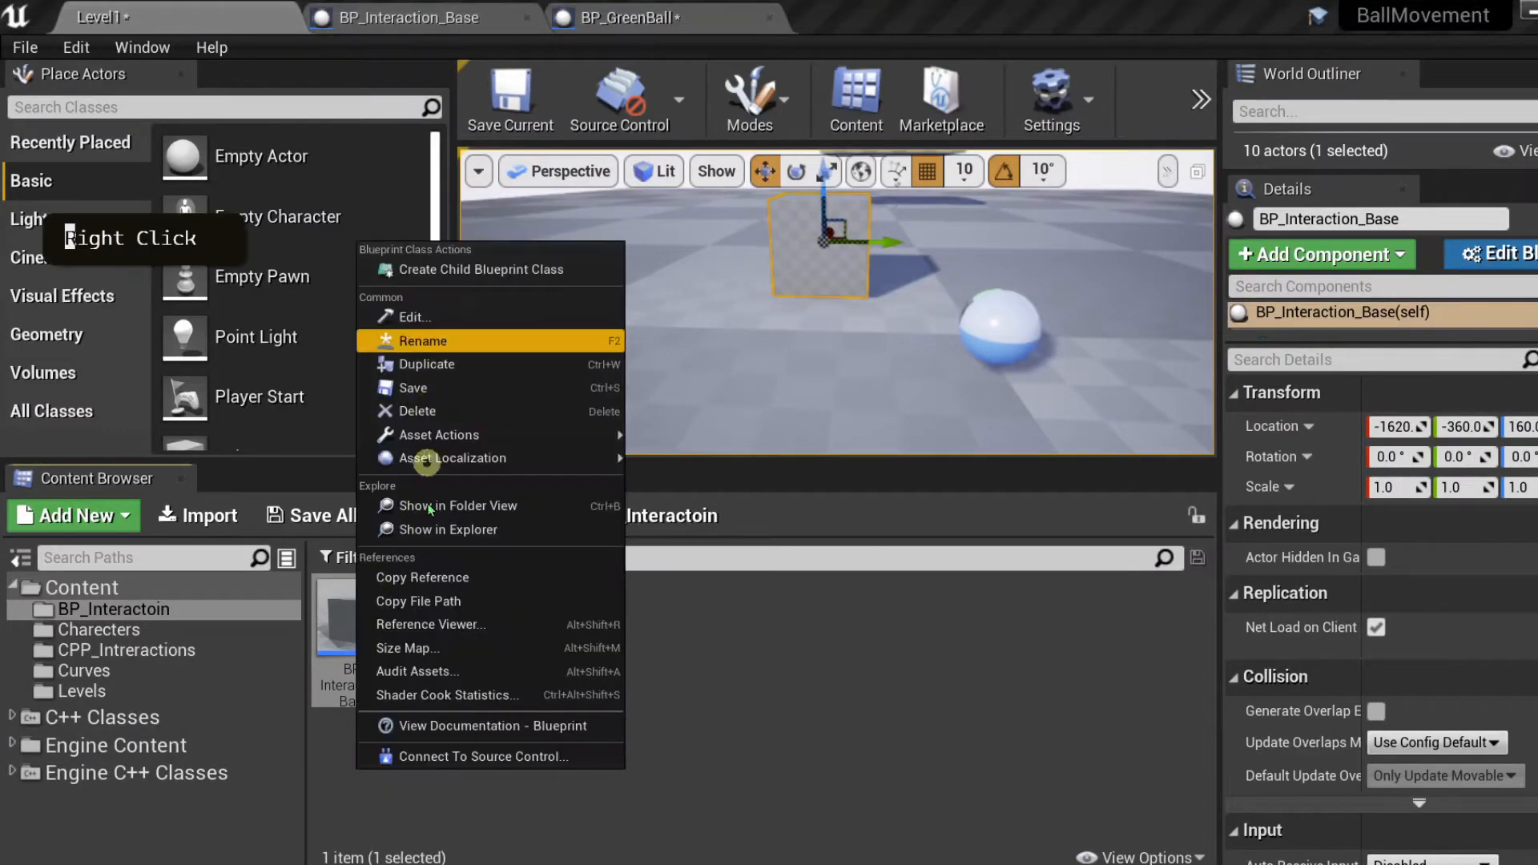
click(469, 271)
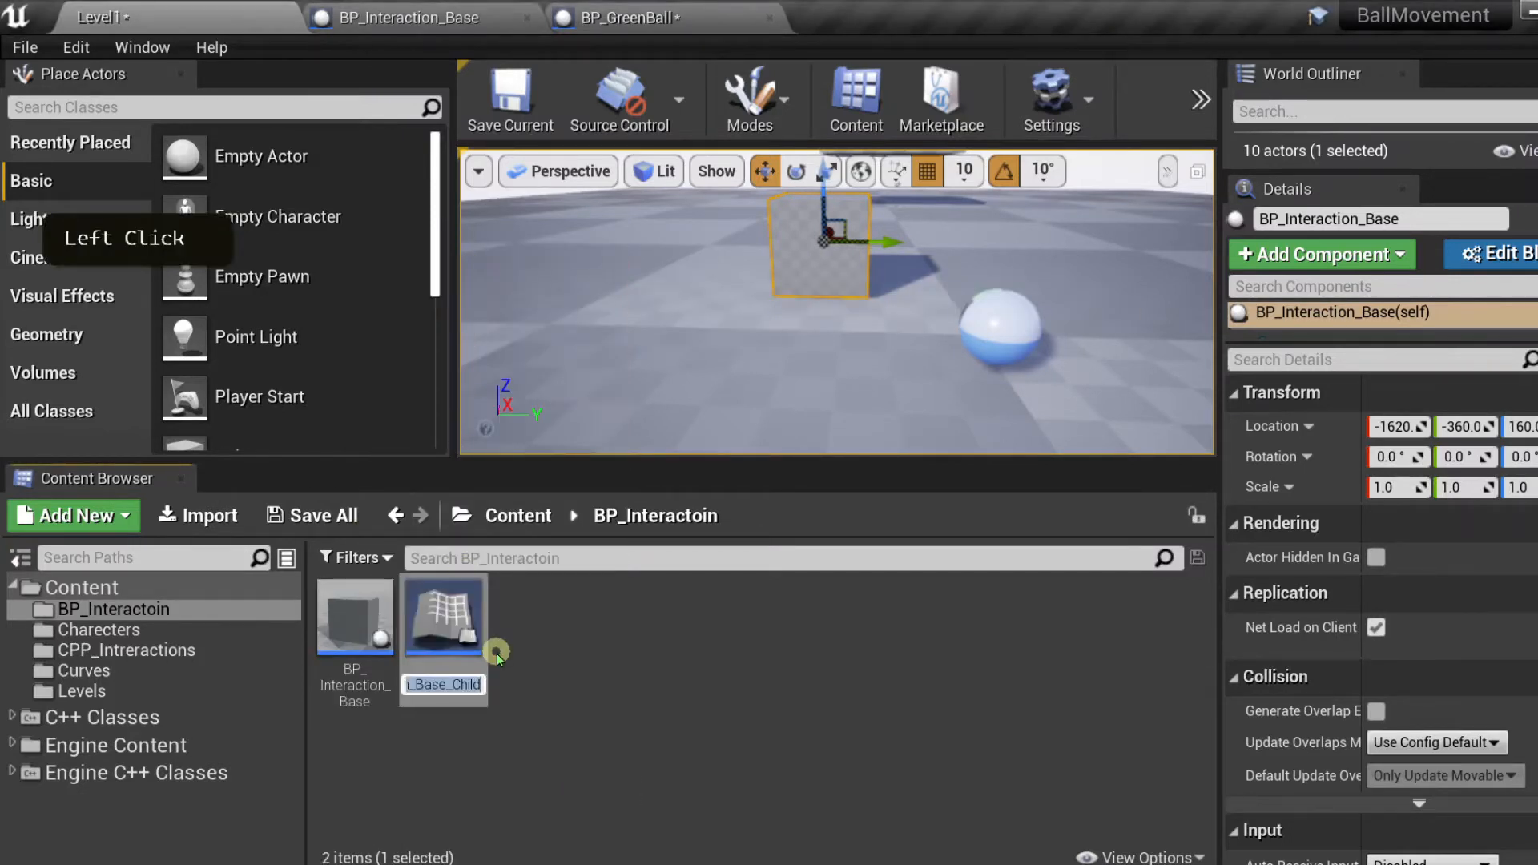
text(BP)
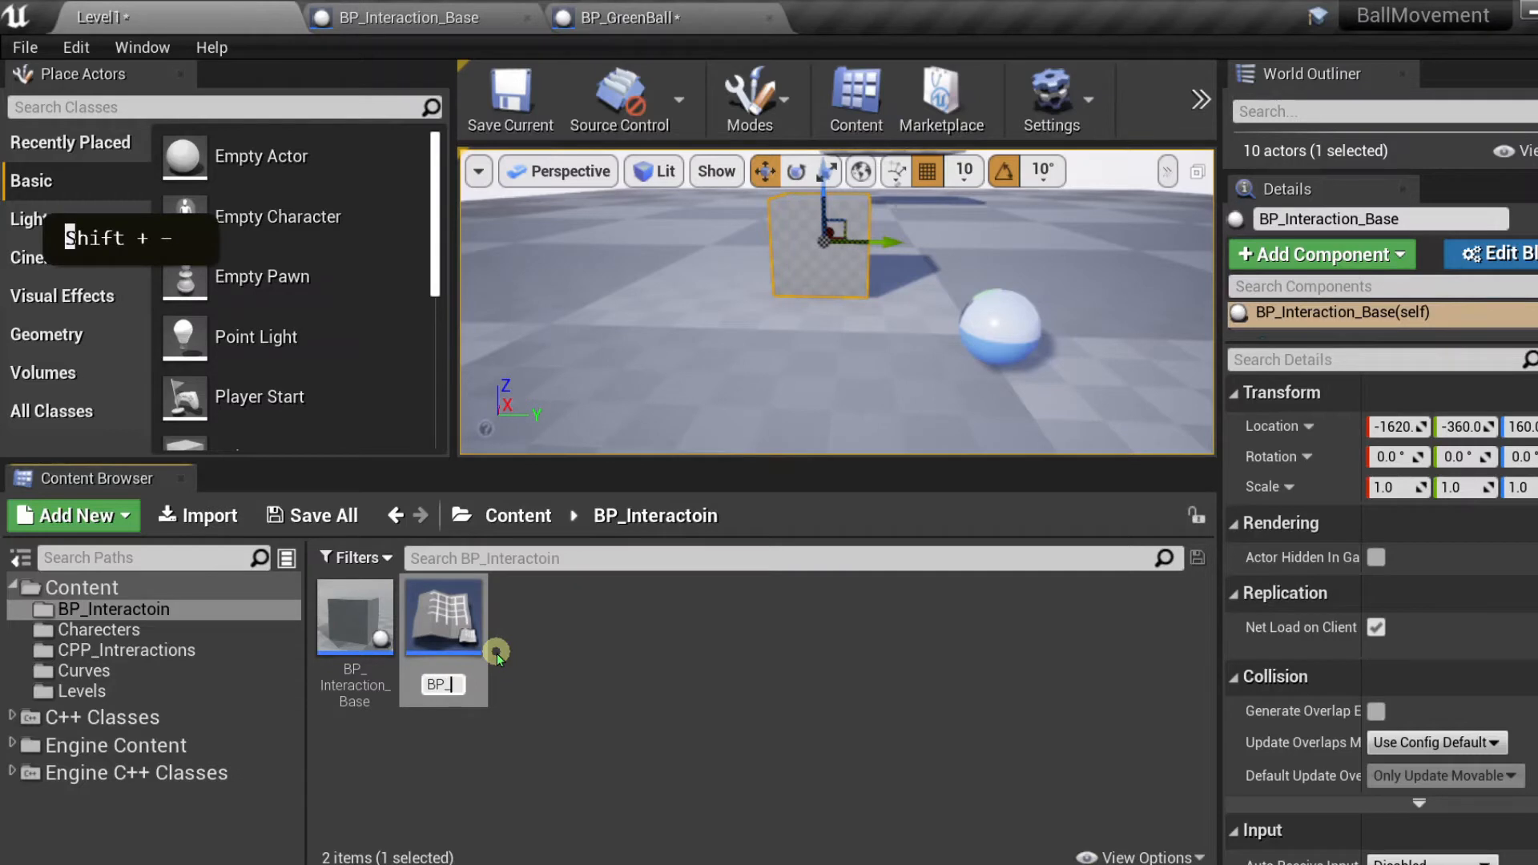
text(_Pick)
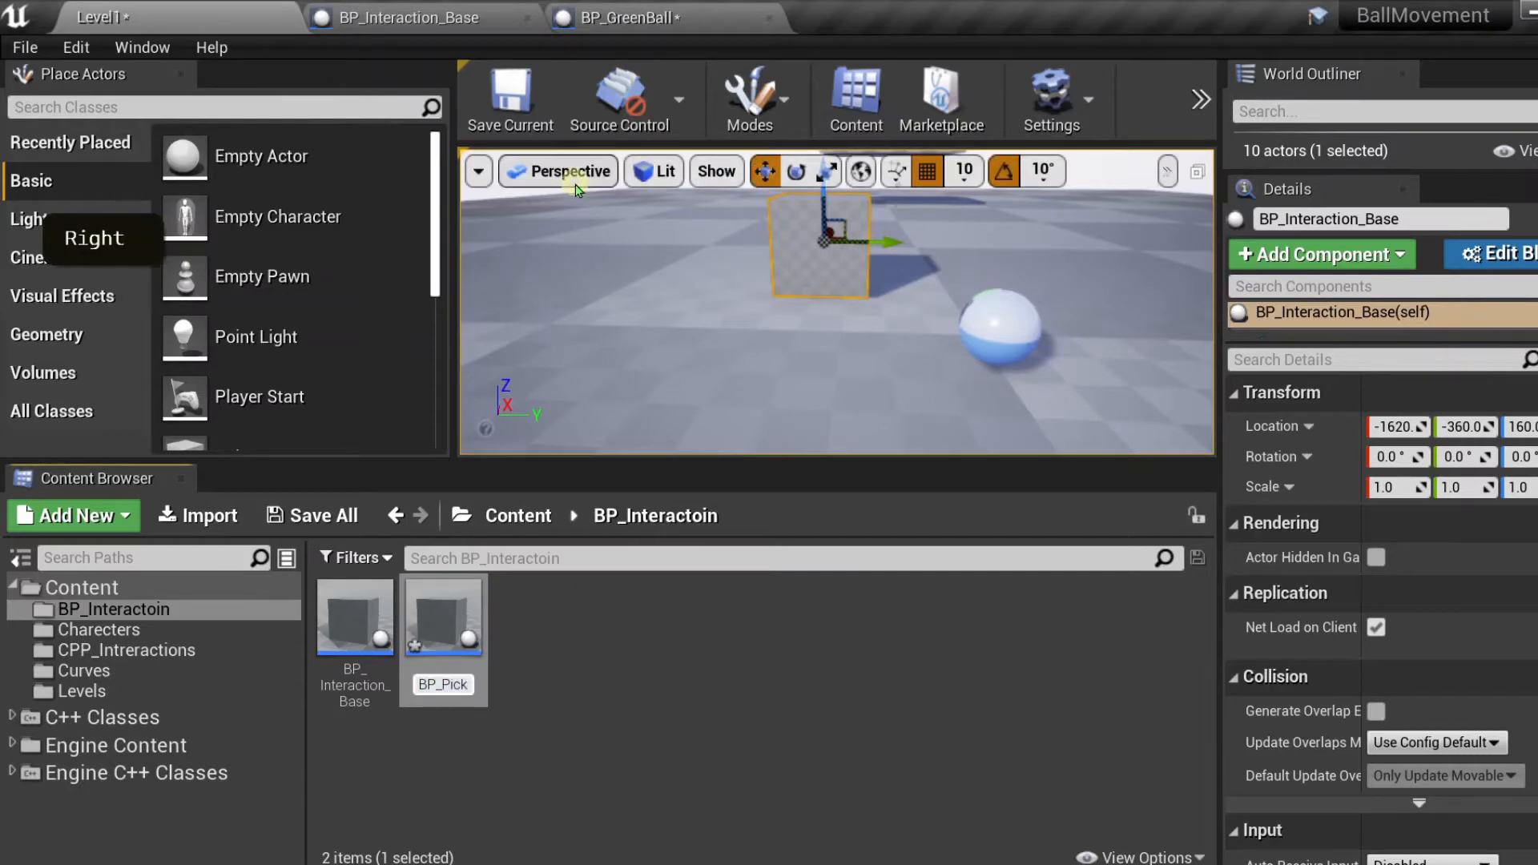
text(Co)
key(BackSpace)
key(BackSpace)
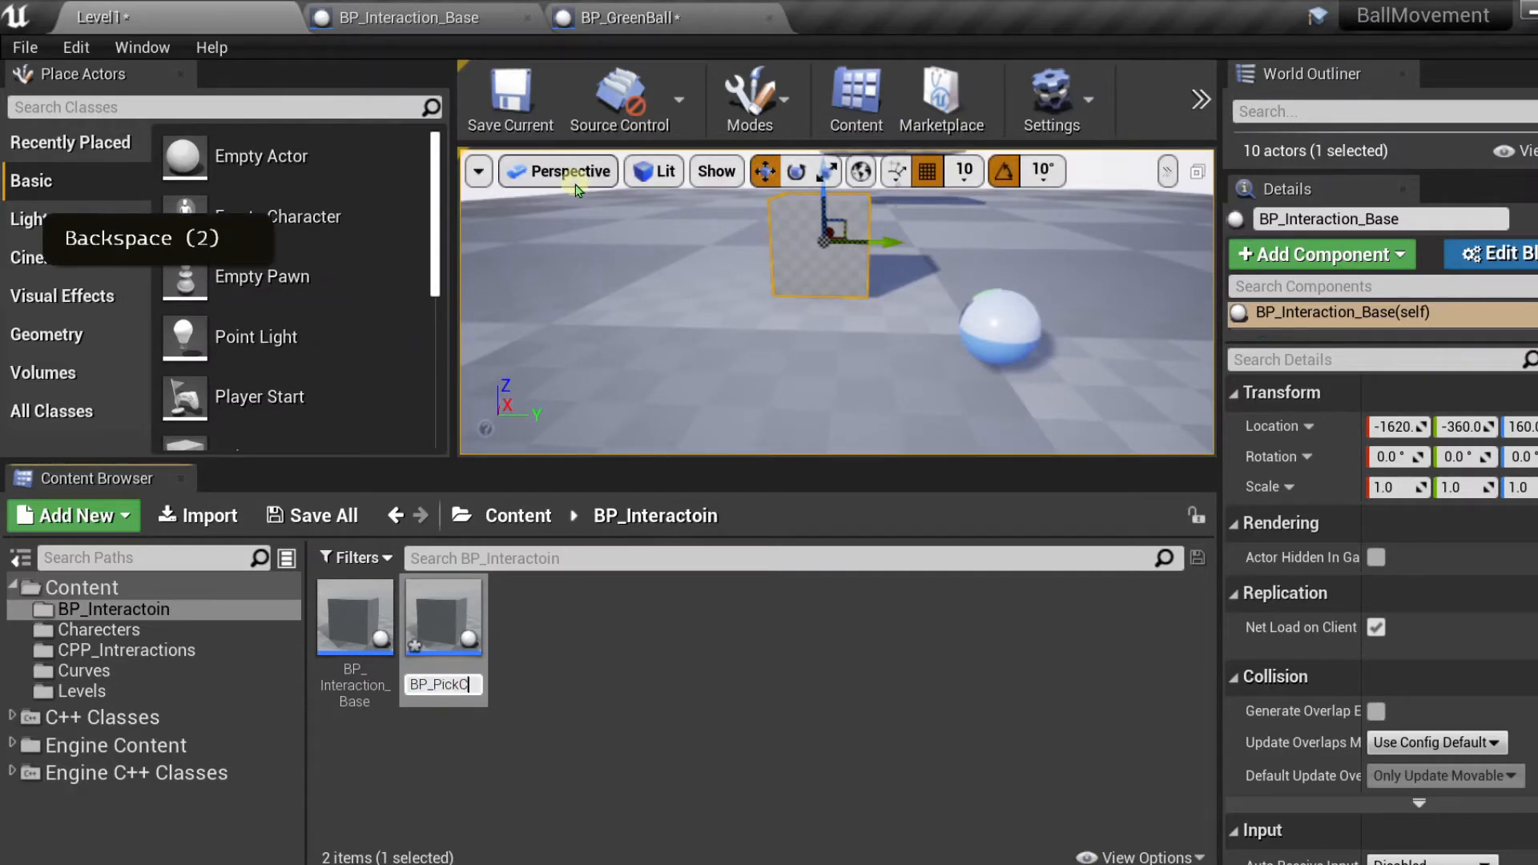
text(UpCoin)
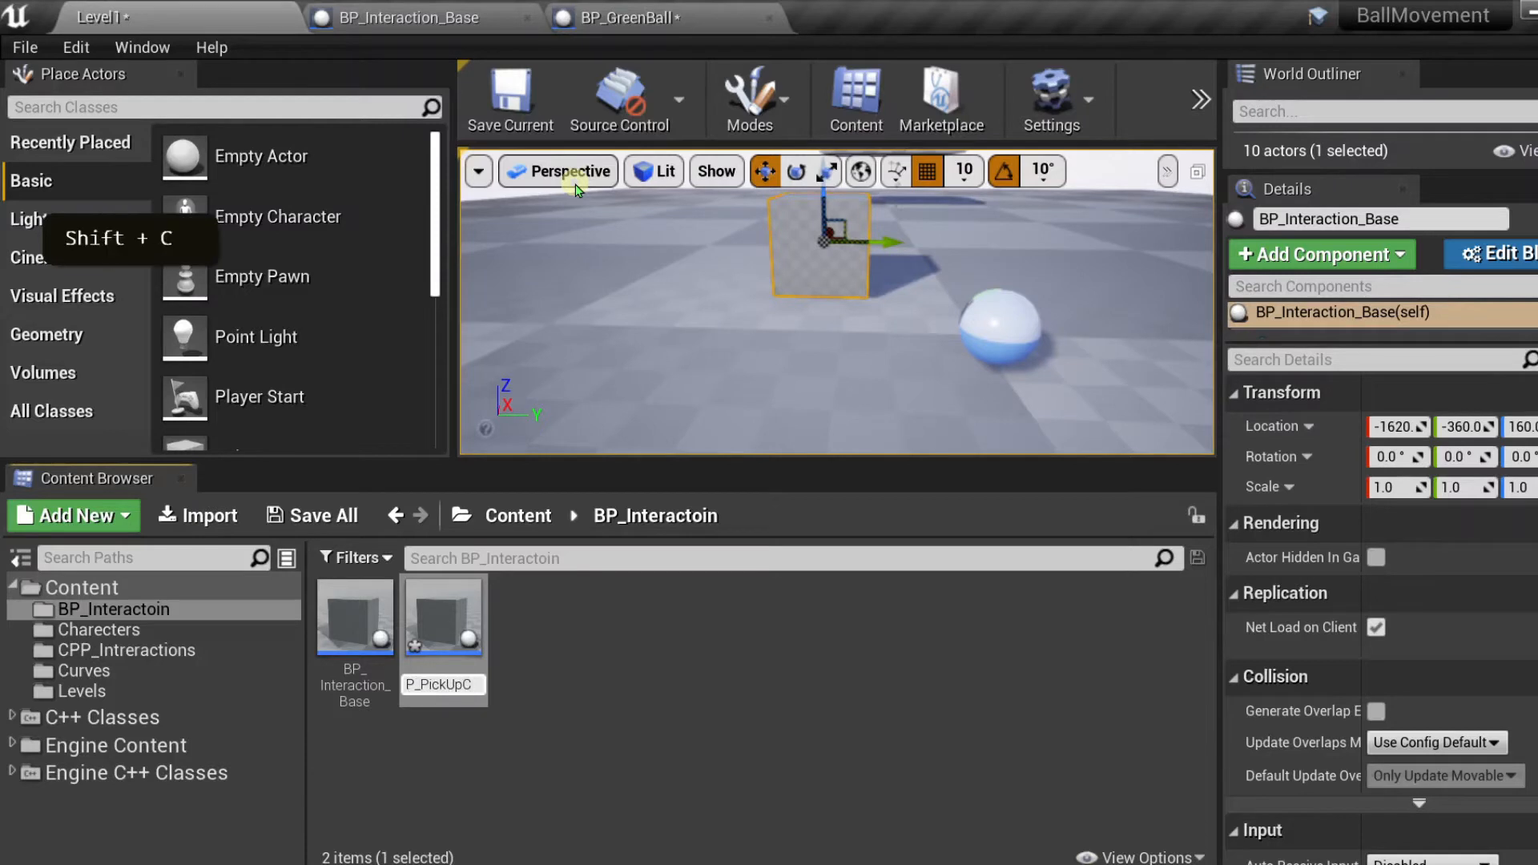
key(Return)
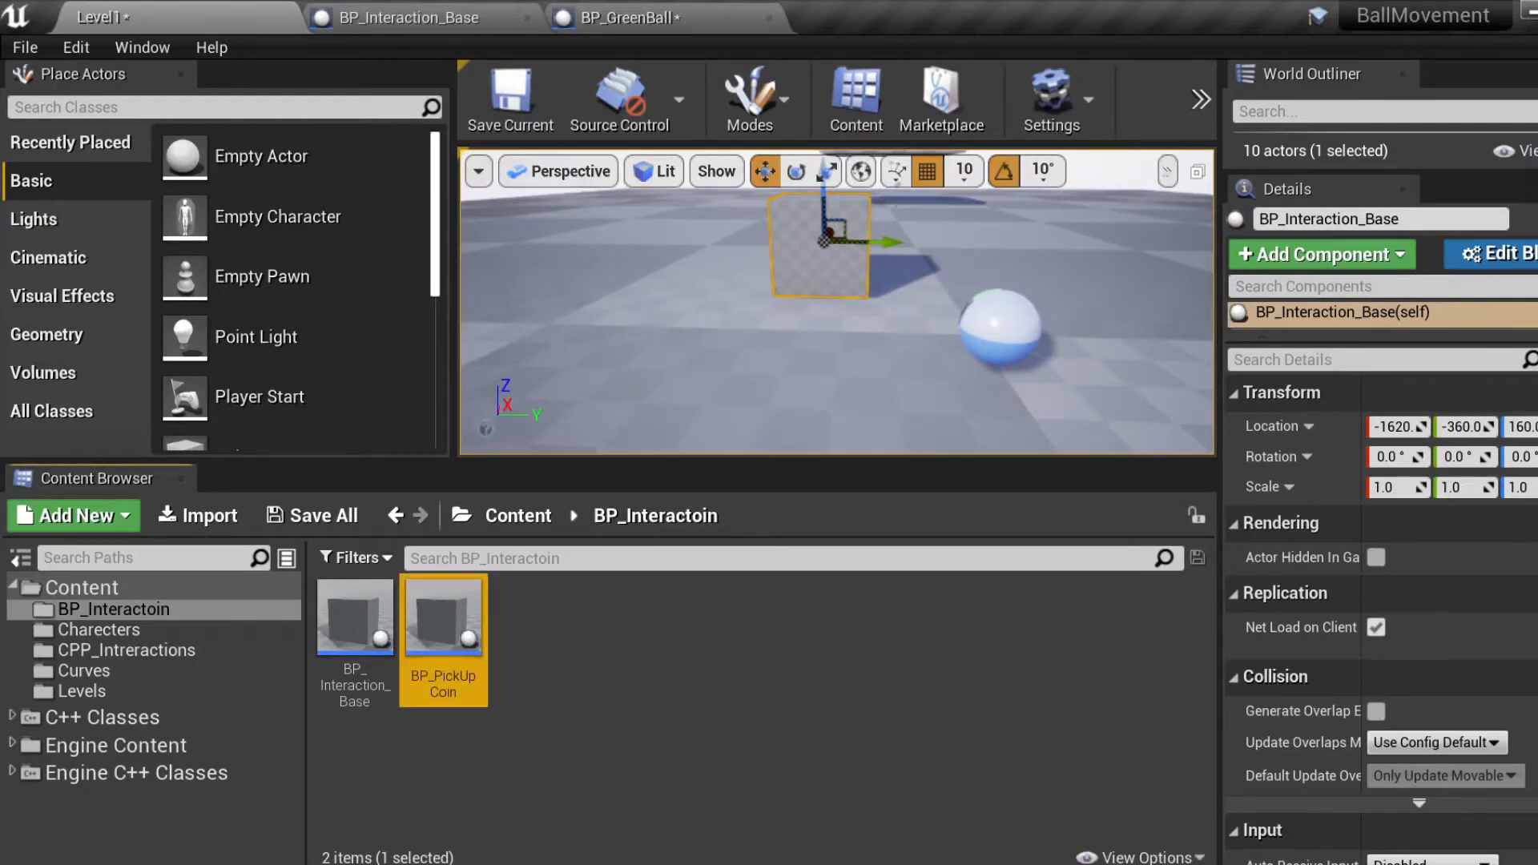
- Switch to the OneNote window containing the annotated inheritance diagram
click(984, 864)
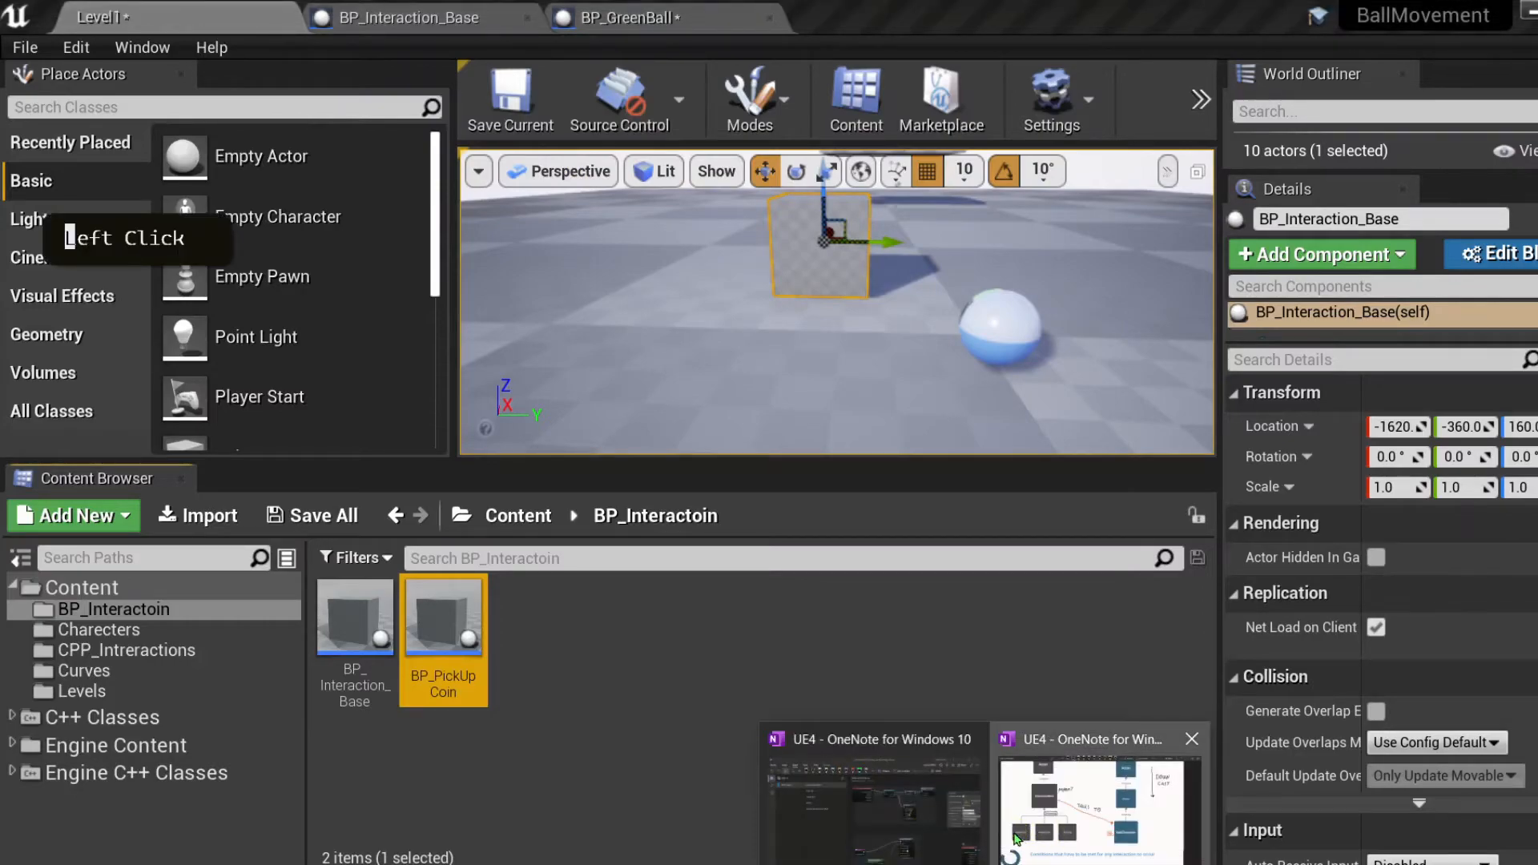
- View the class inheritance diagram in OneNote, return to Unreal Editor and open the BP_PickUpCoin blueprint
click(1019, 838)
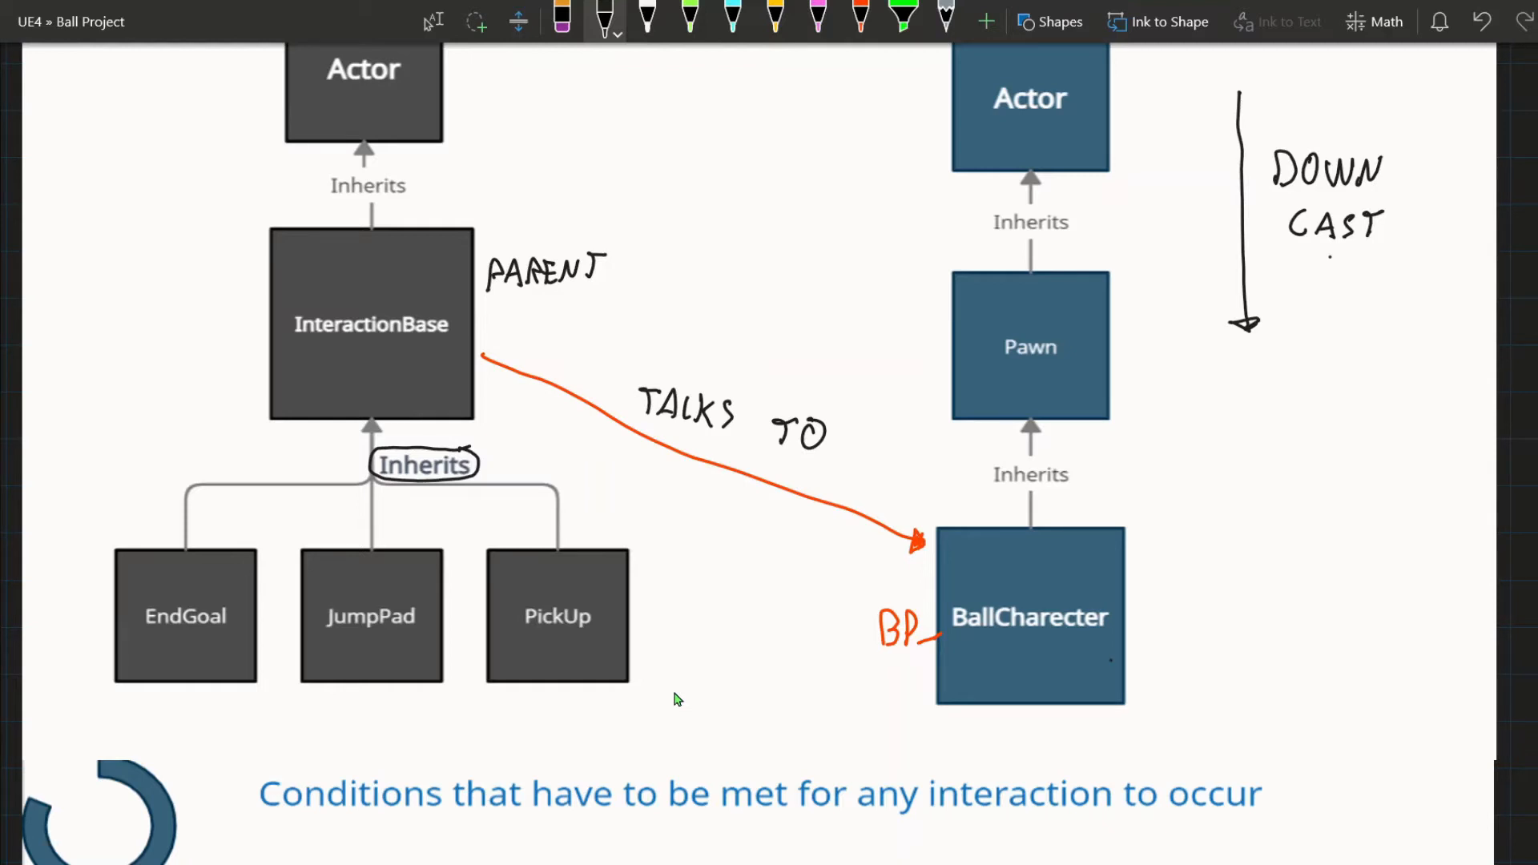
key(super+Down)
click(435, 630)
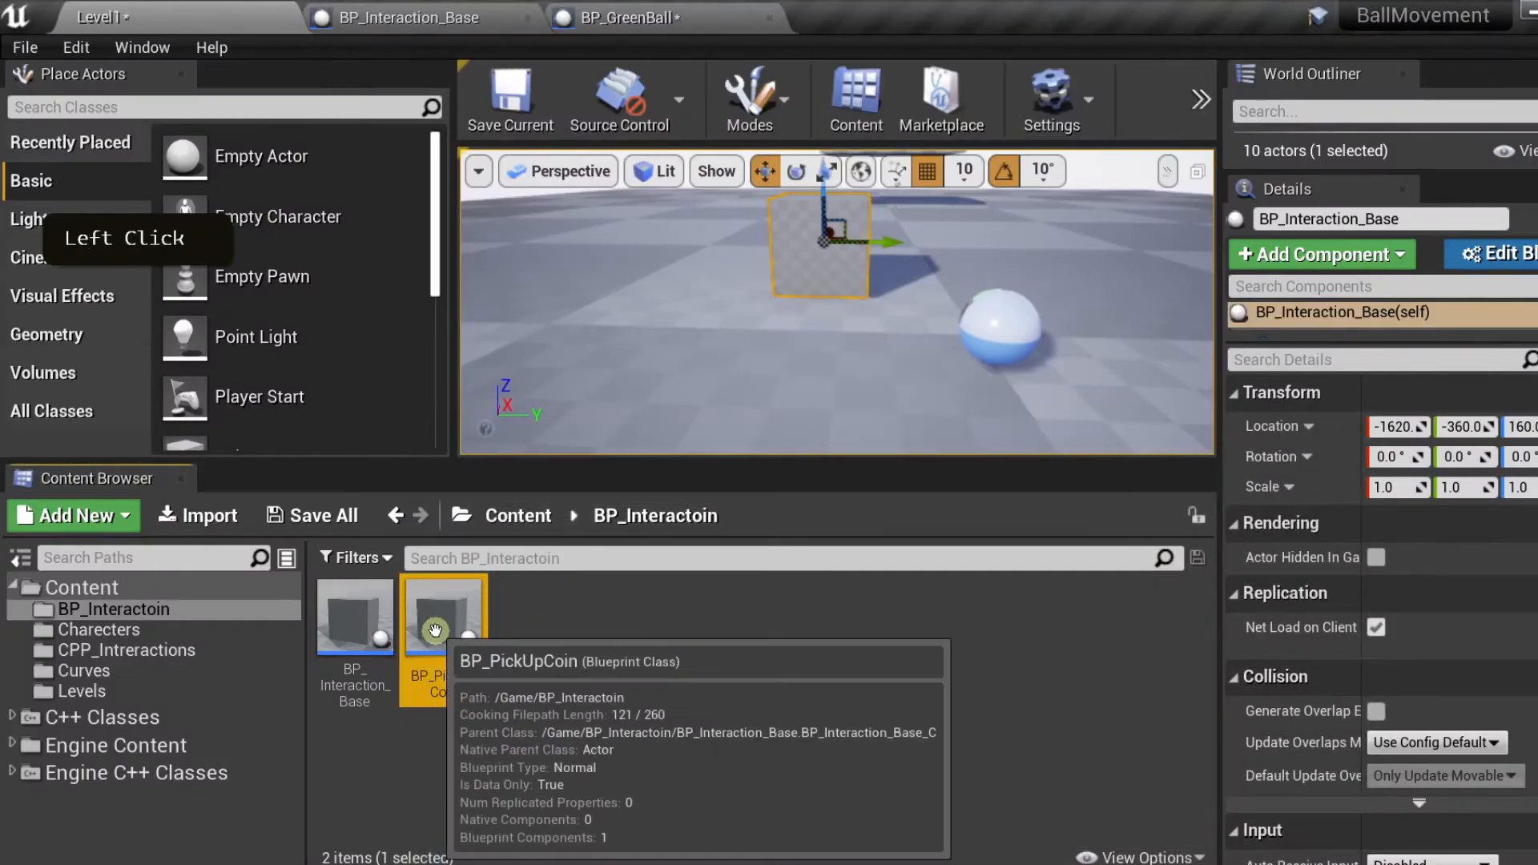
double_click(434, 631)
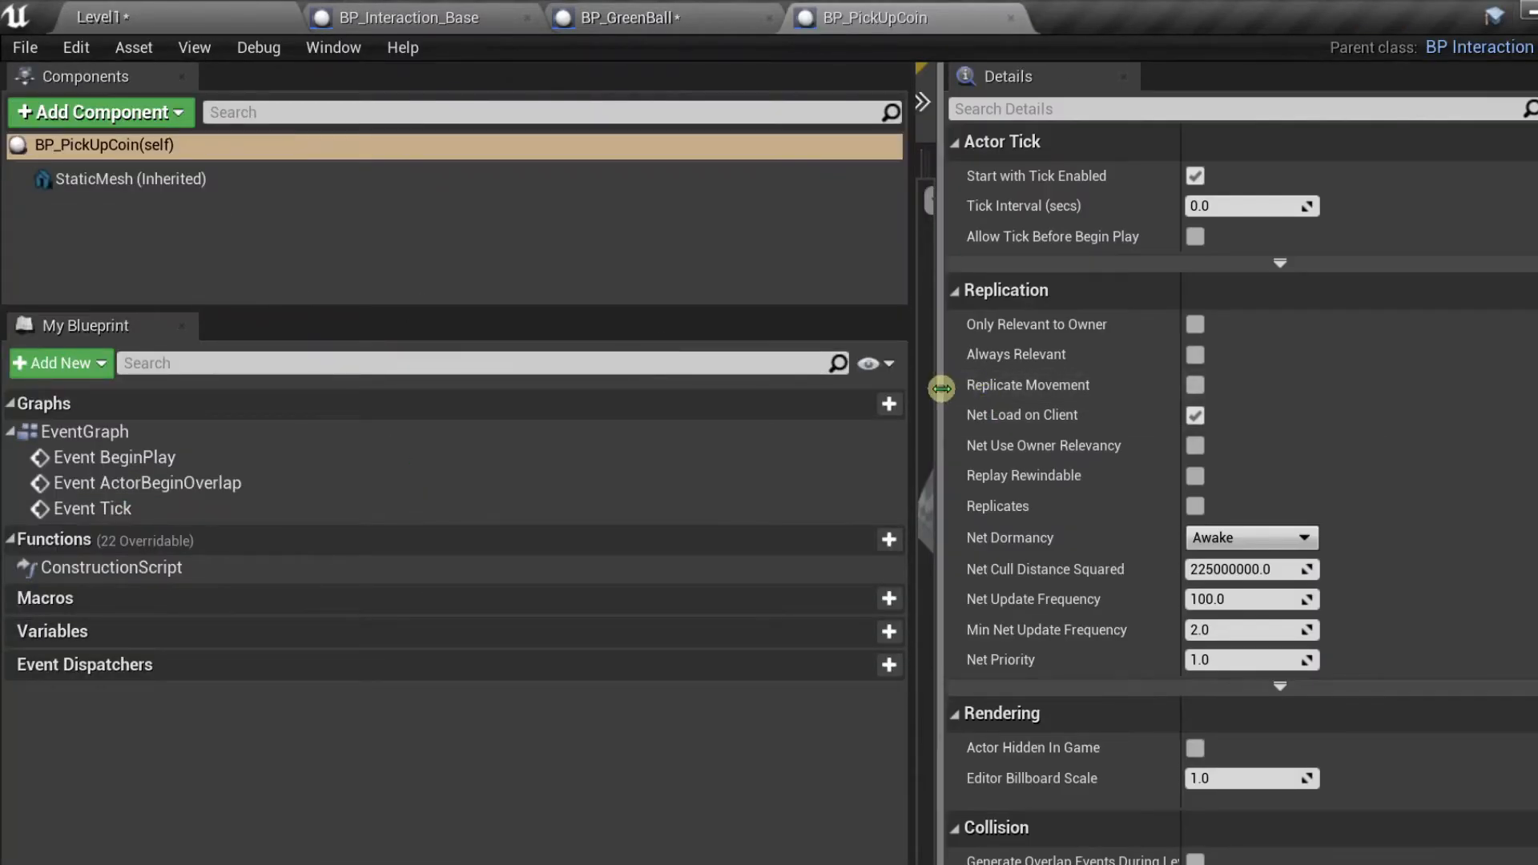
- Enlarge the BP_PickUpCoin 3D viewport by narrowing the areas on both sides of it
drag(944, 387, 1367, 409)
scroll(1023, 456, down, 5)
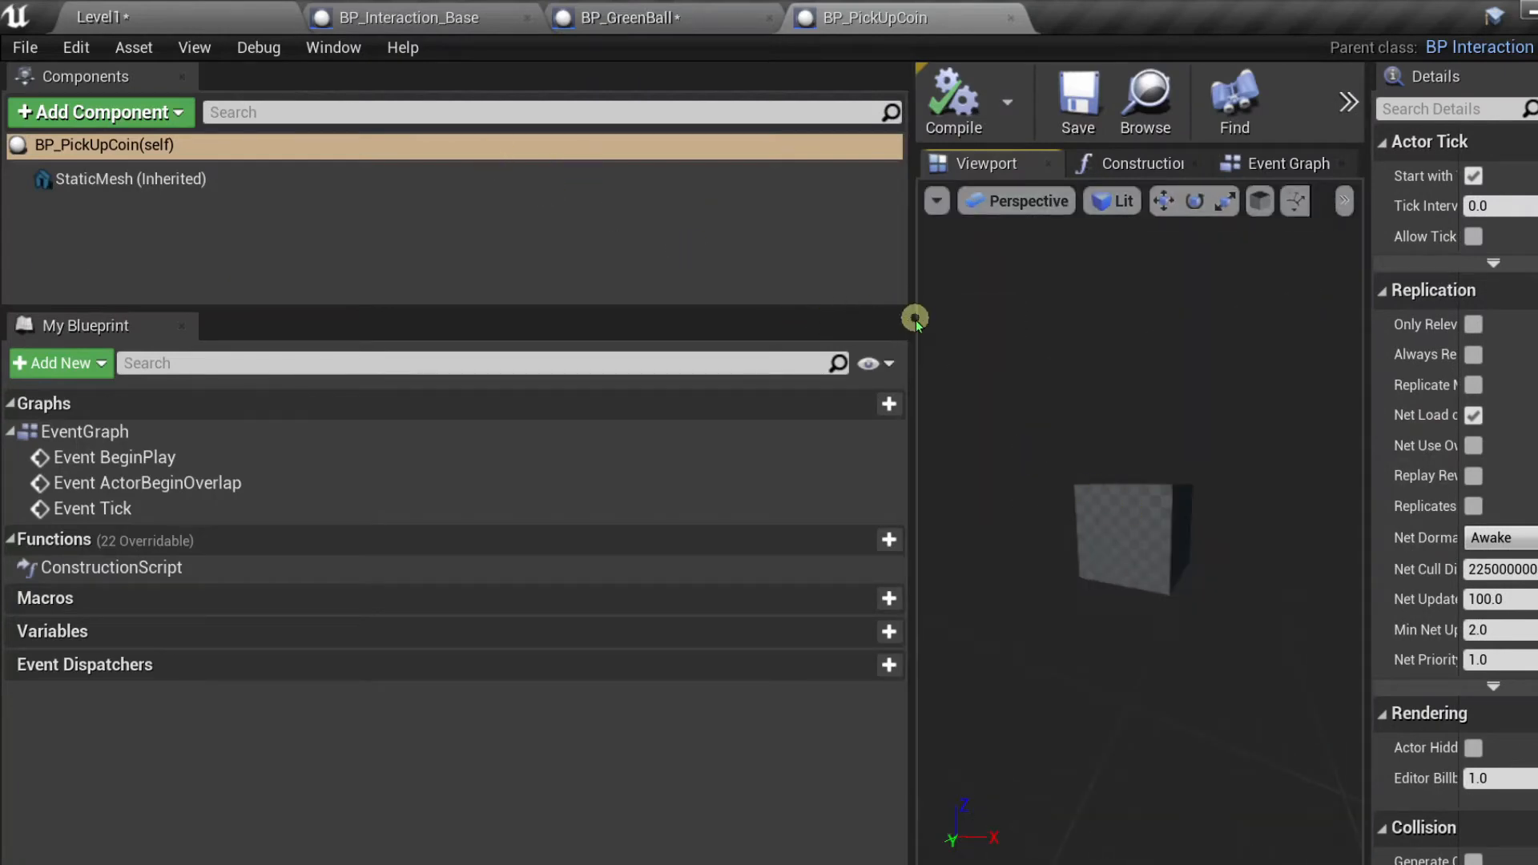
drag(915, 318, 513, 364)
- Set the inherited StaticMesh component's mesh to the Cylinder from /Engine/EngineMeshes, and compile and save the blueprint
click(105, 179)
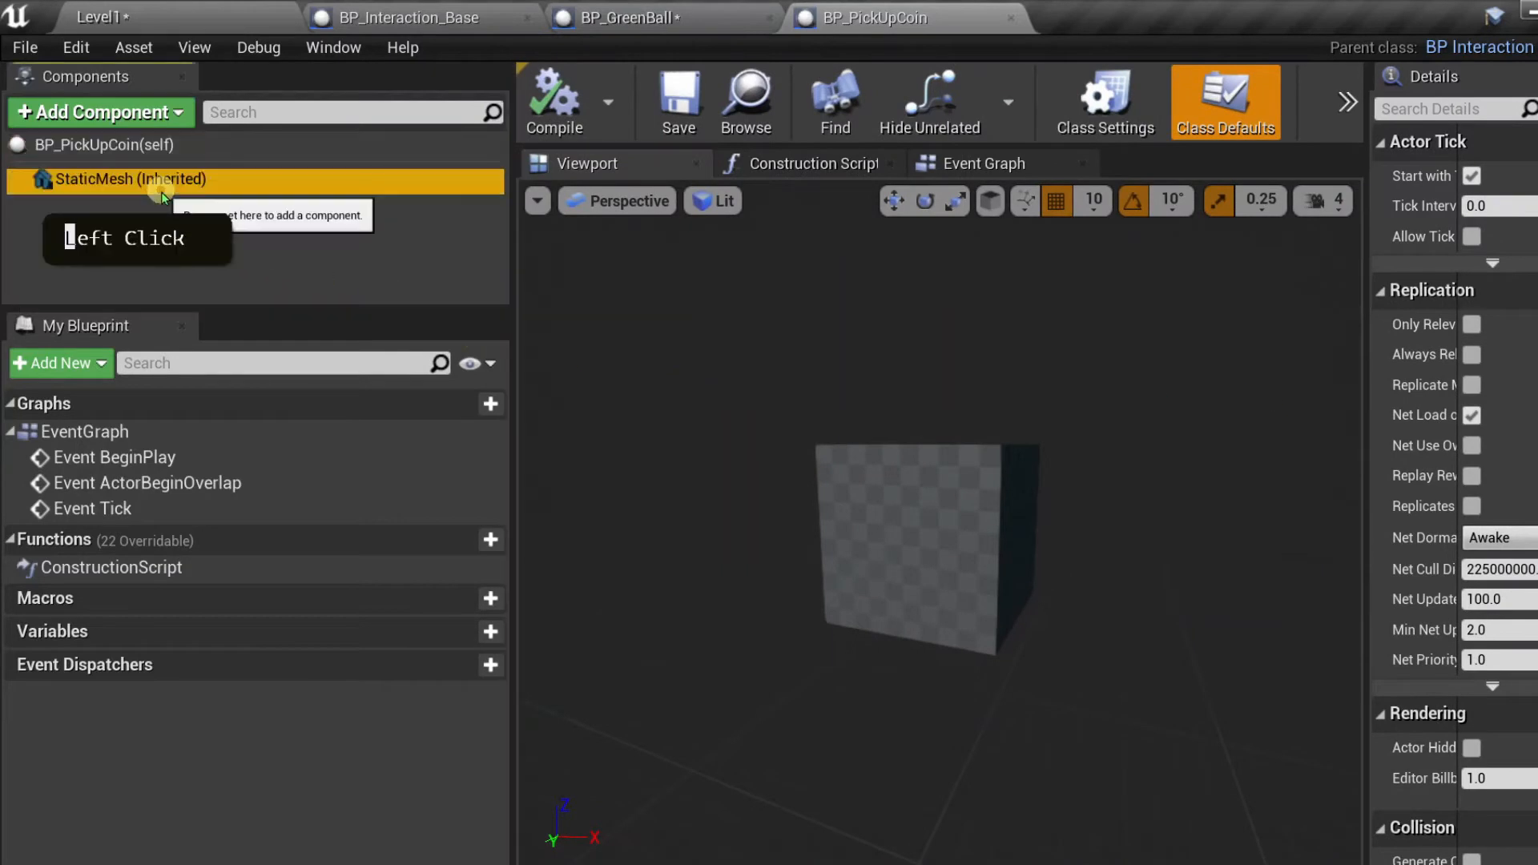
drag(1368, 472, 1279, 469)
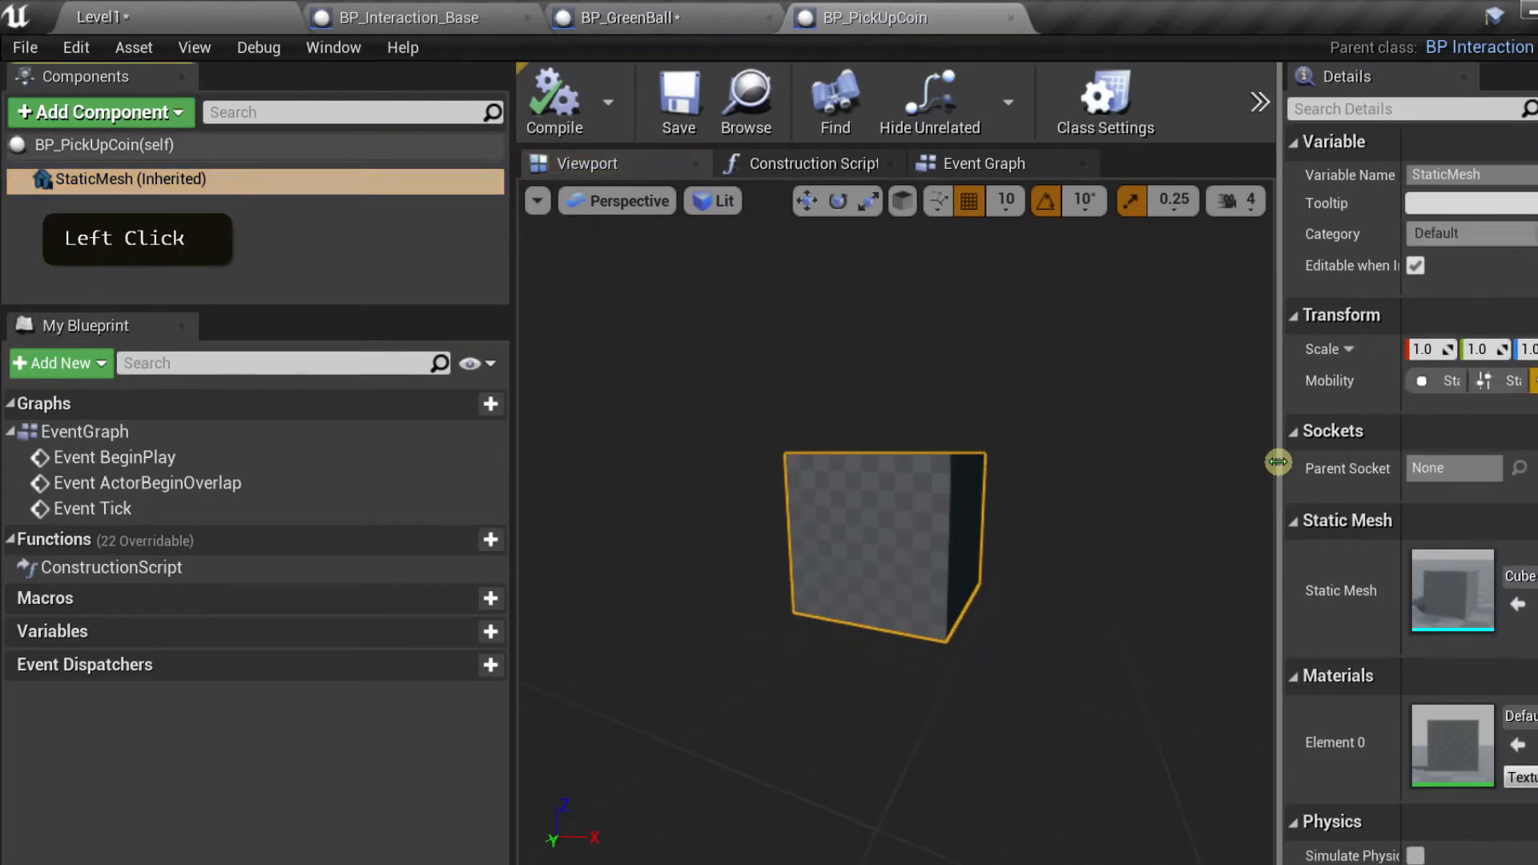
click(236, 191)
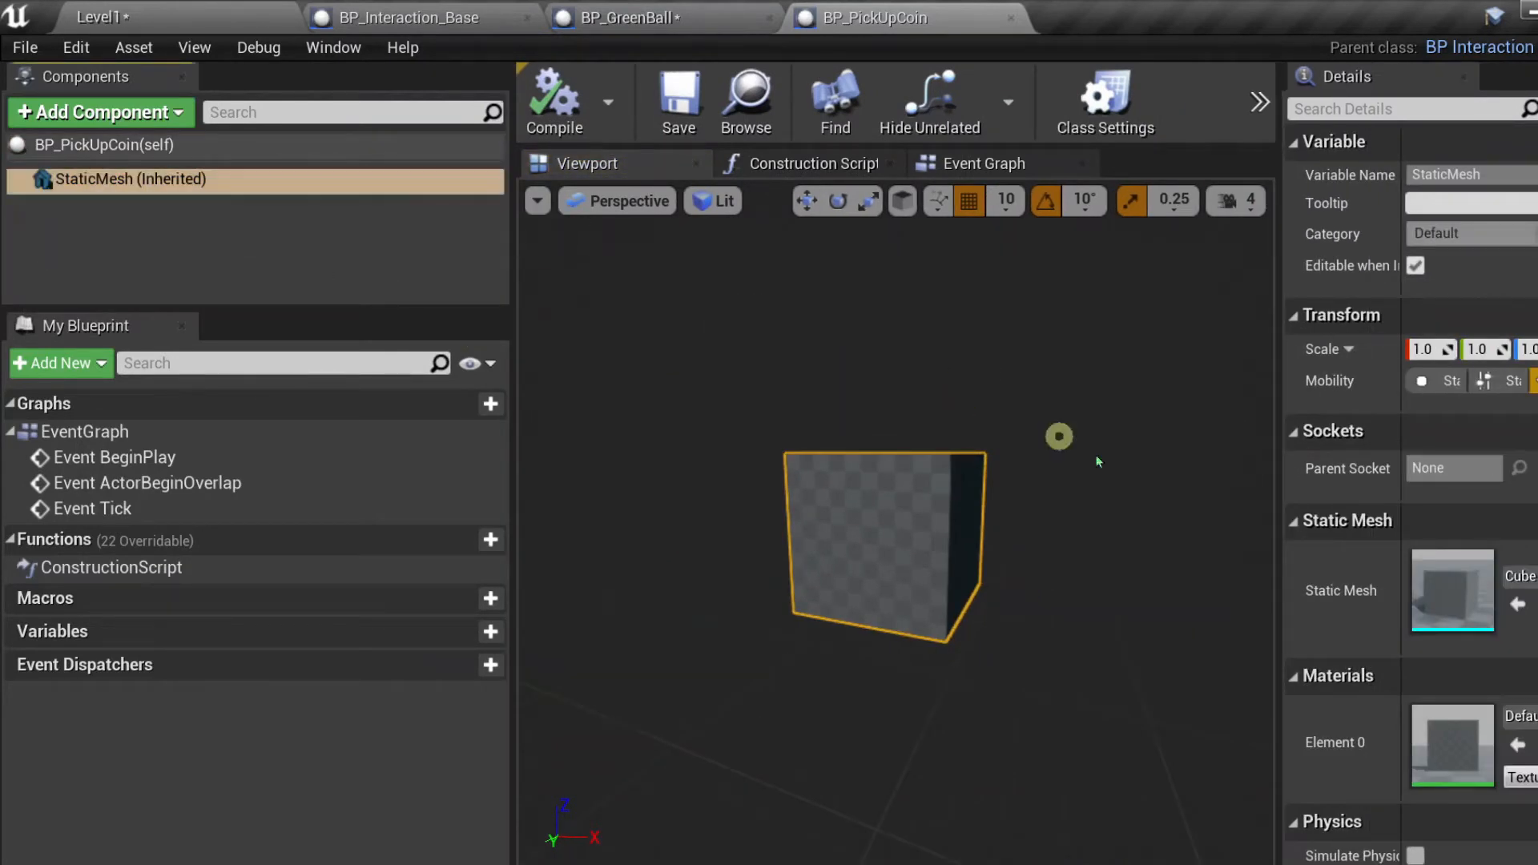
click(1515, 574)
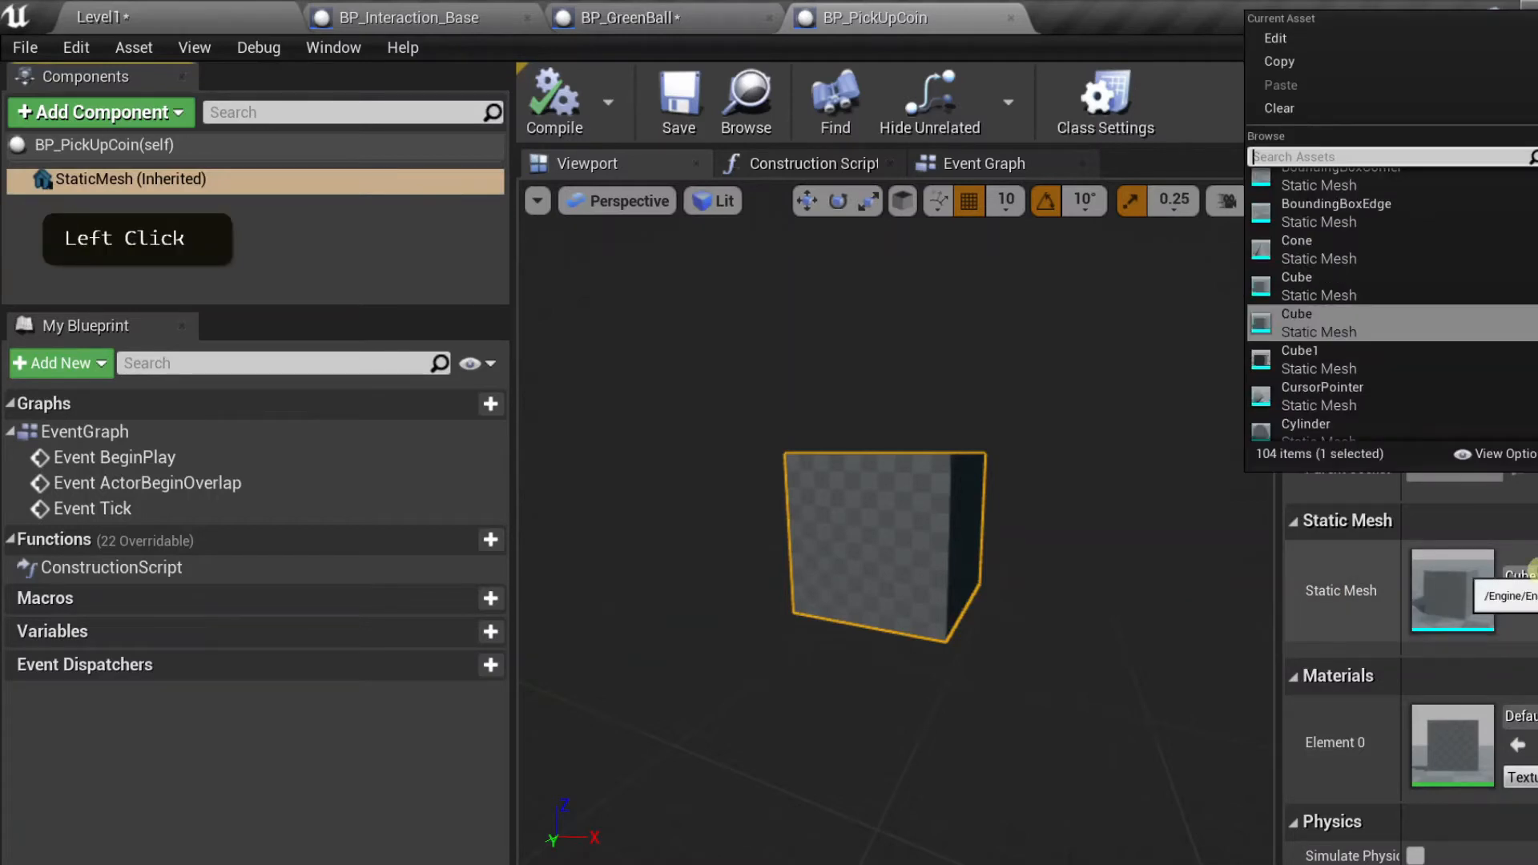
text(c)
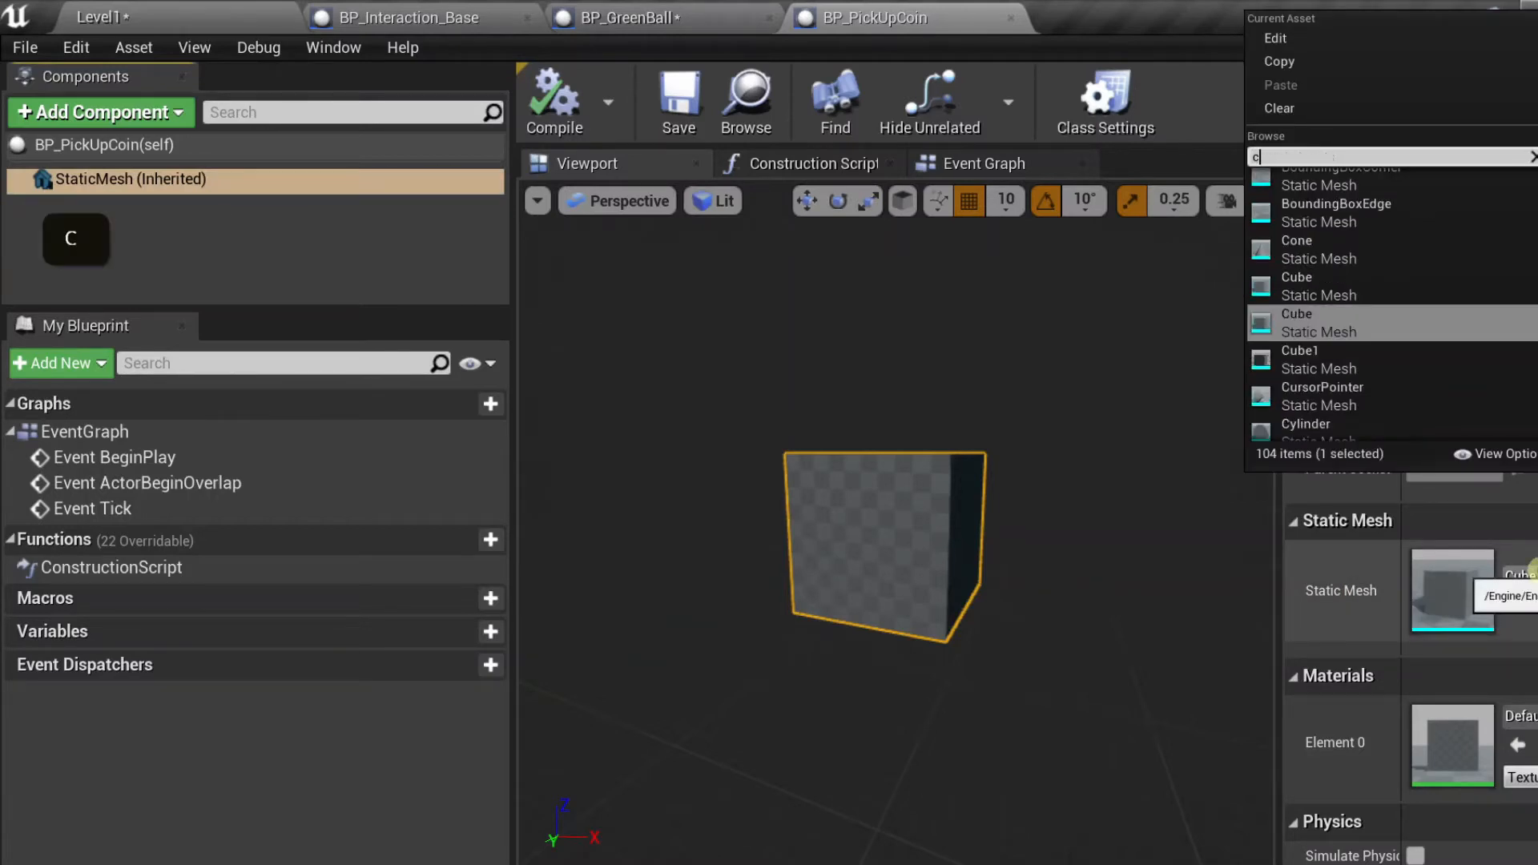
text(ylin)
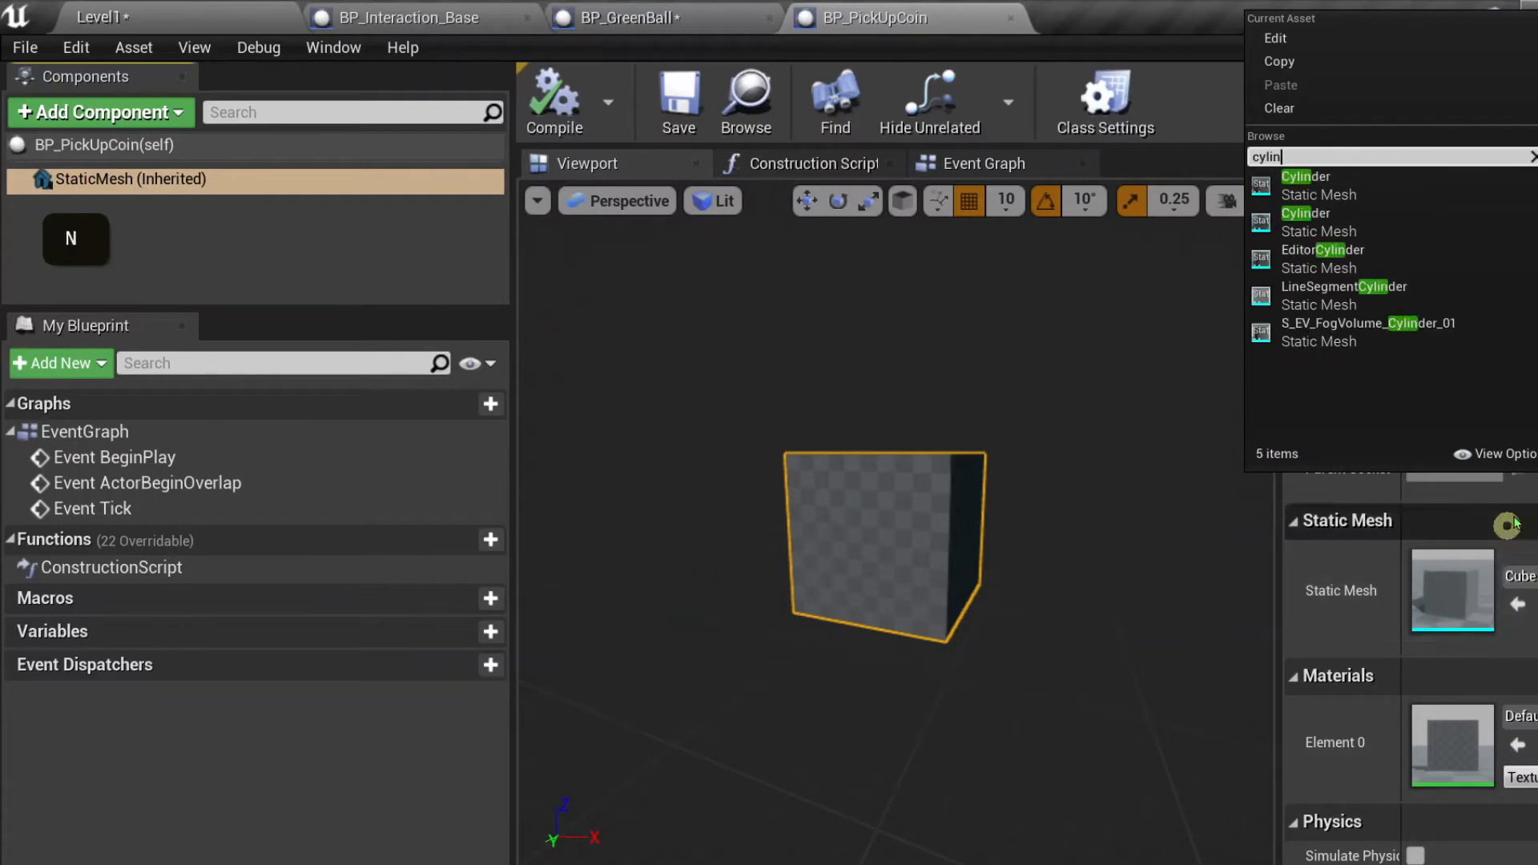
click(1342, 221)
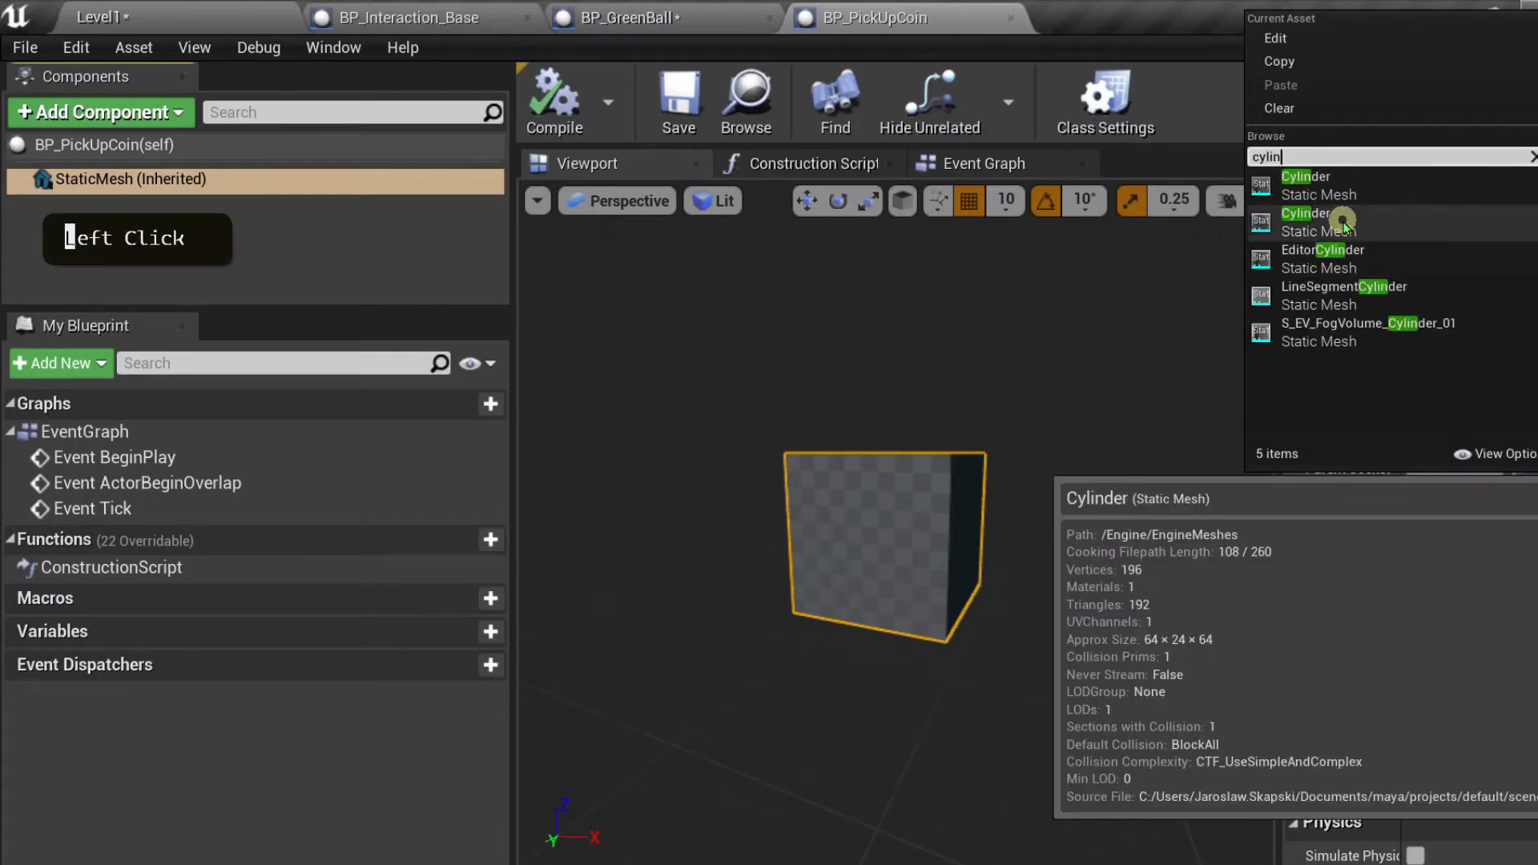
scroll(826, 594, up, 2)
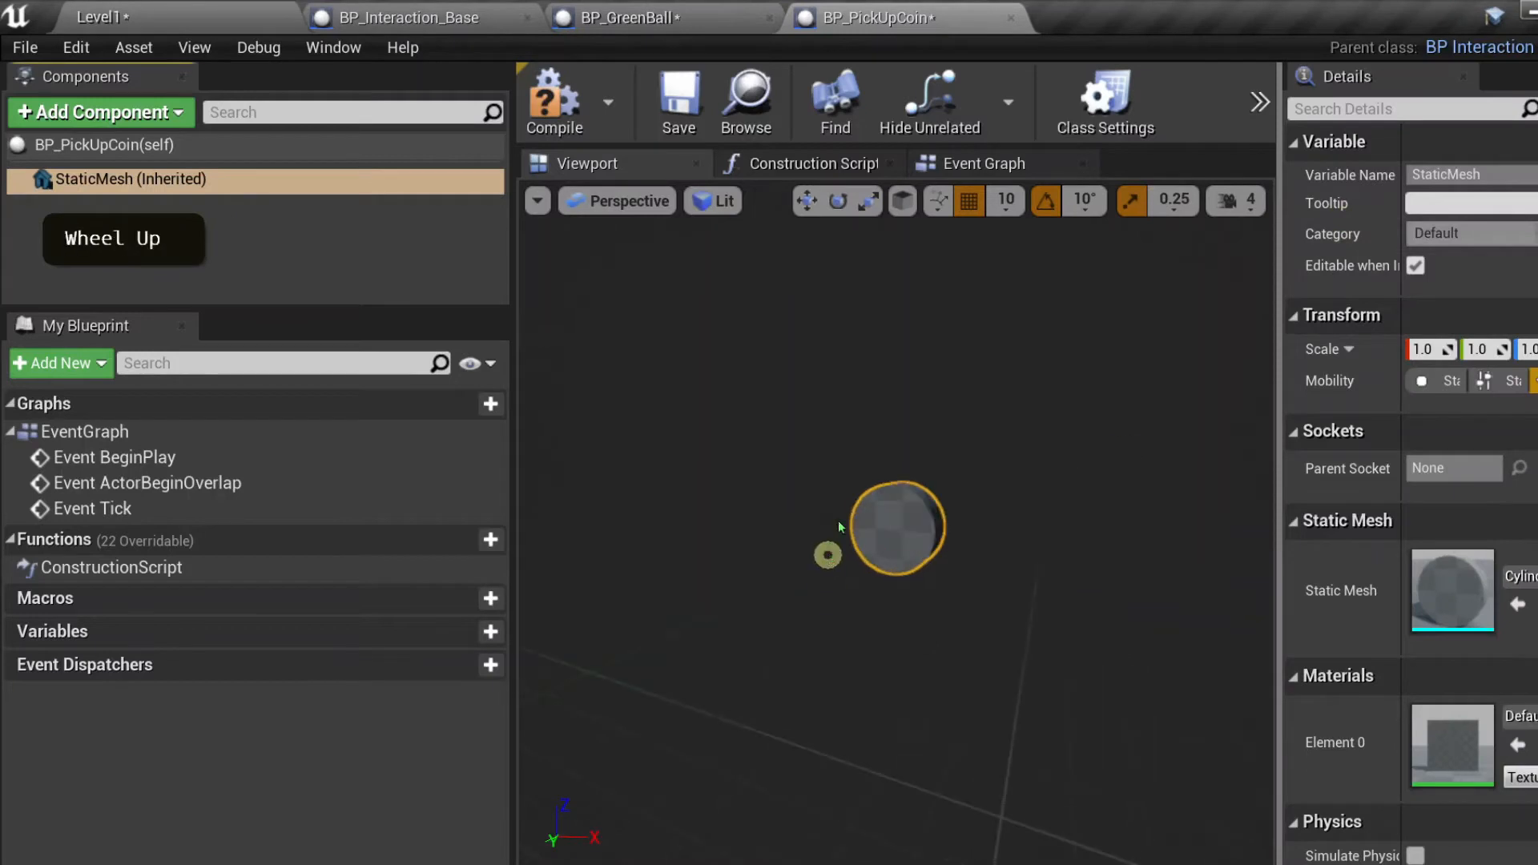
click(555, 112)
click(678, 104)
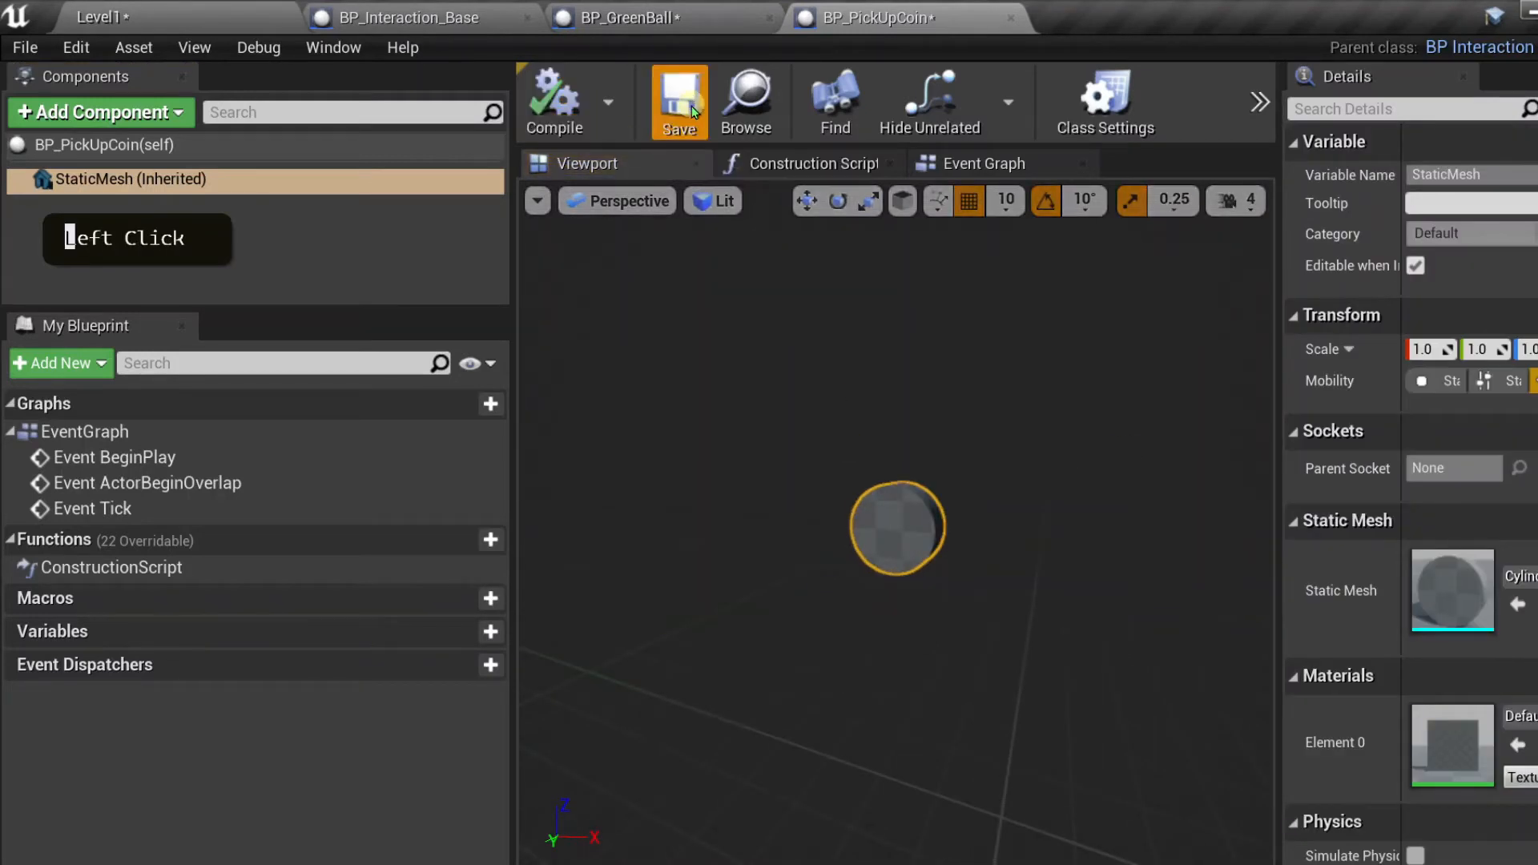
- Add a Sphere Collision component under the inherited StaticMesh of the coin blueprint
click(119, 114)
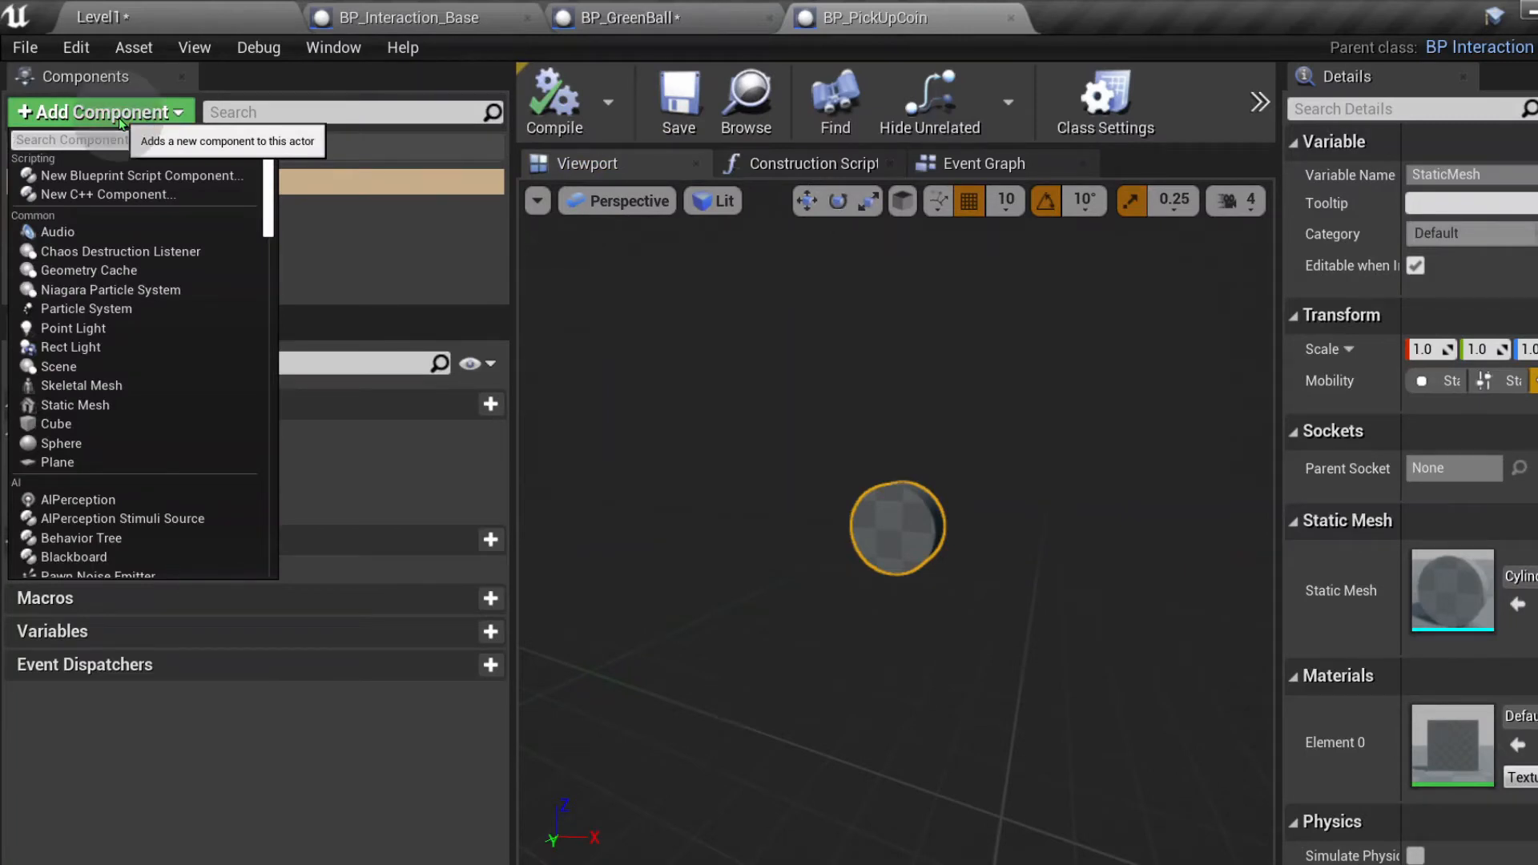
click(627, 352)
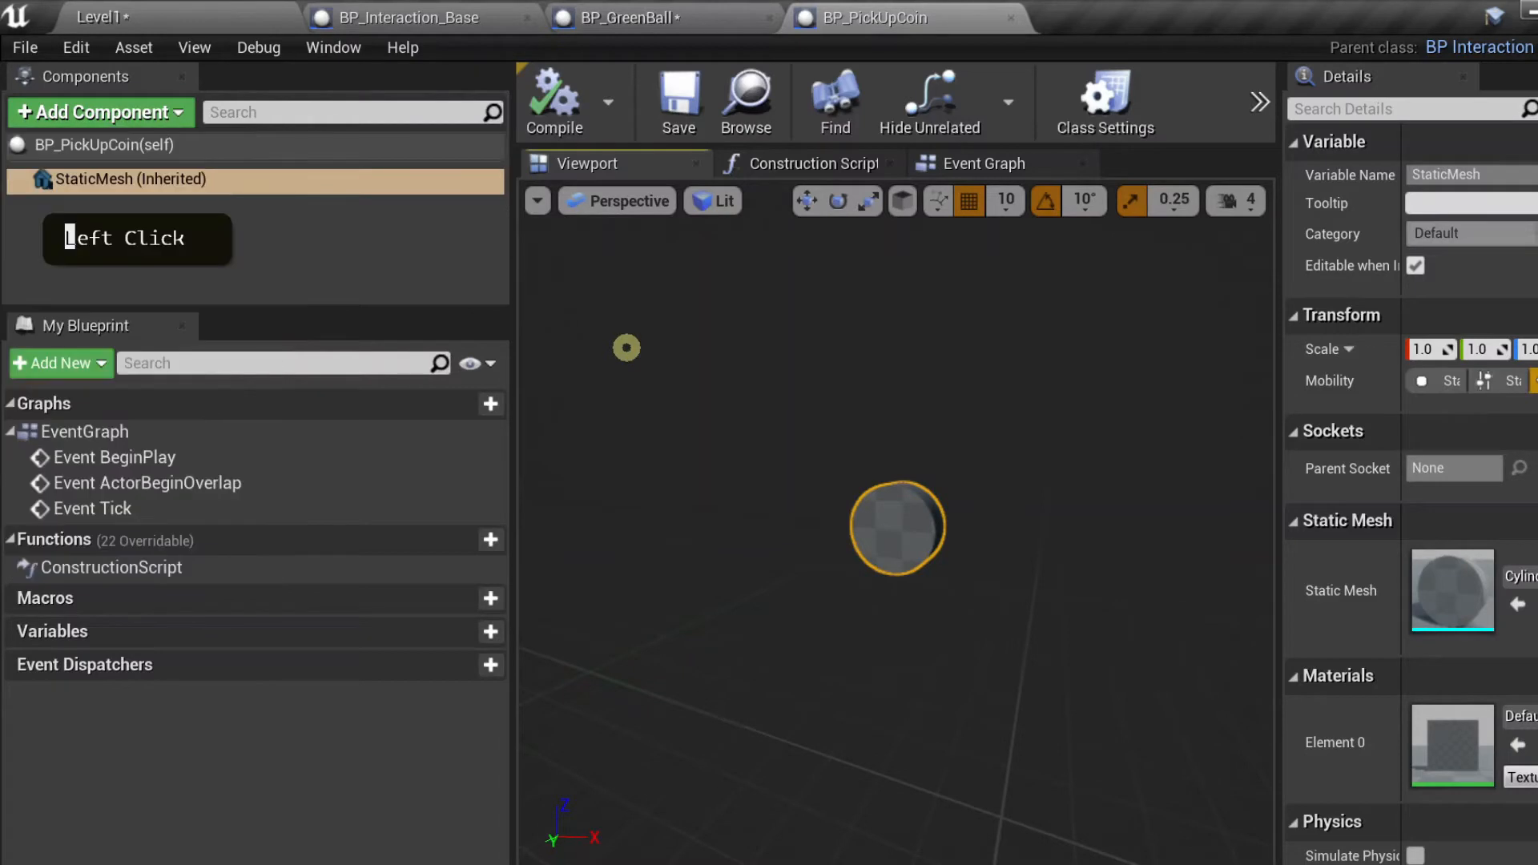
click(148, 112)
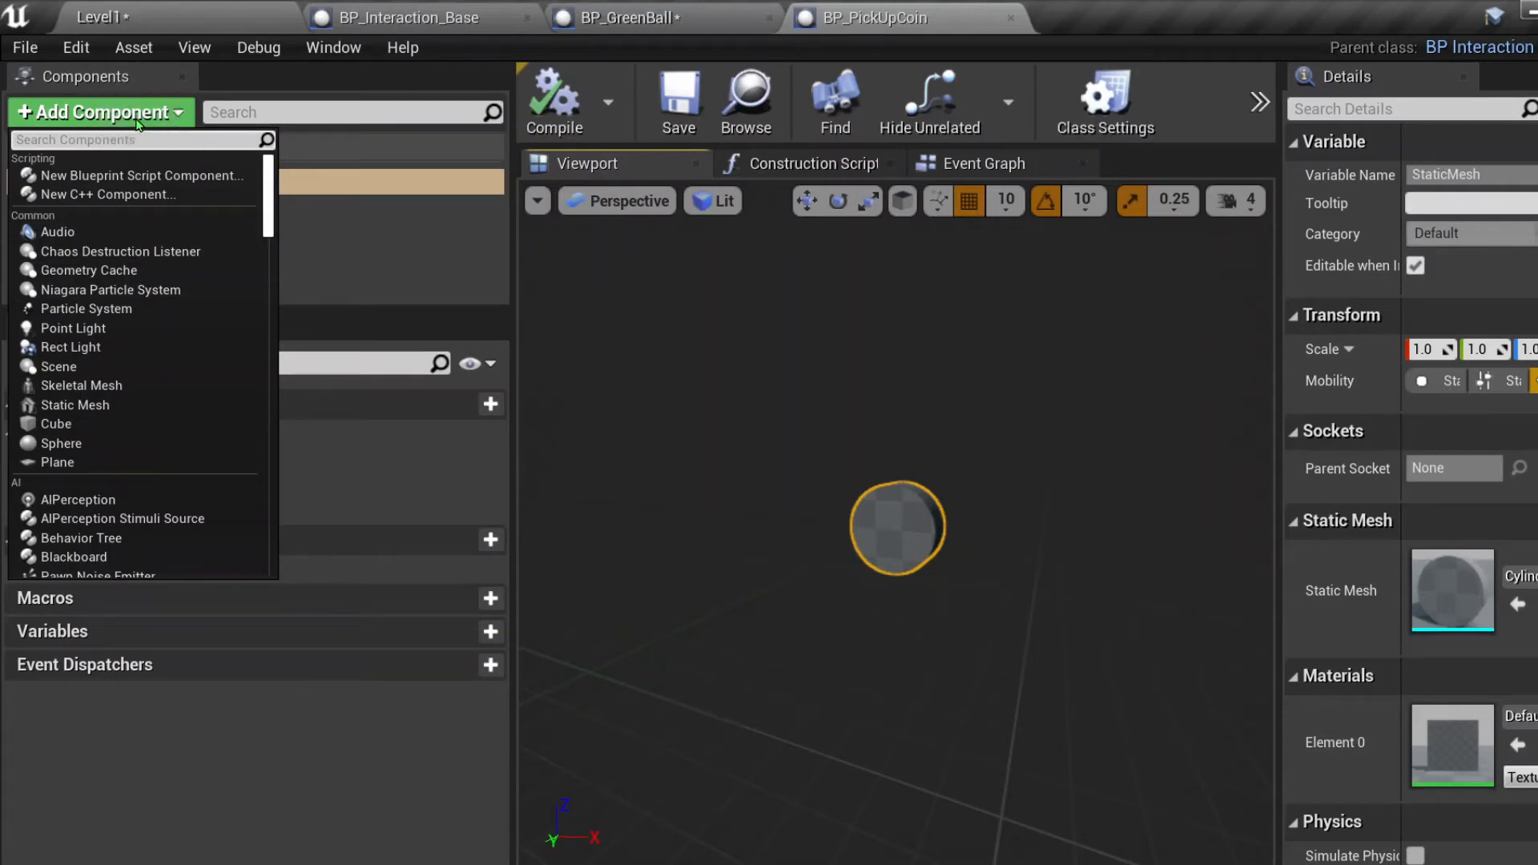
key(BackSpace)
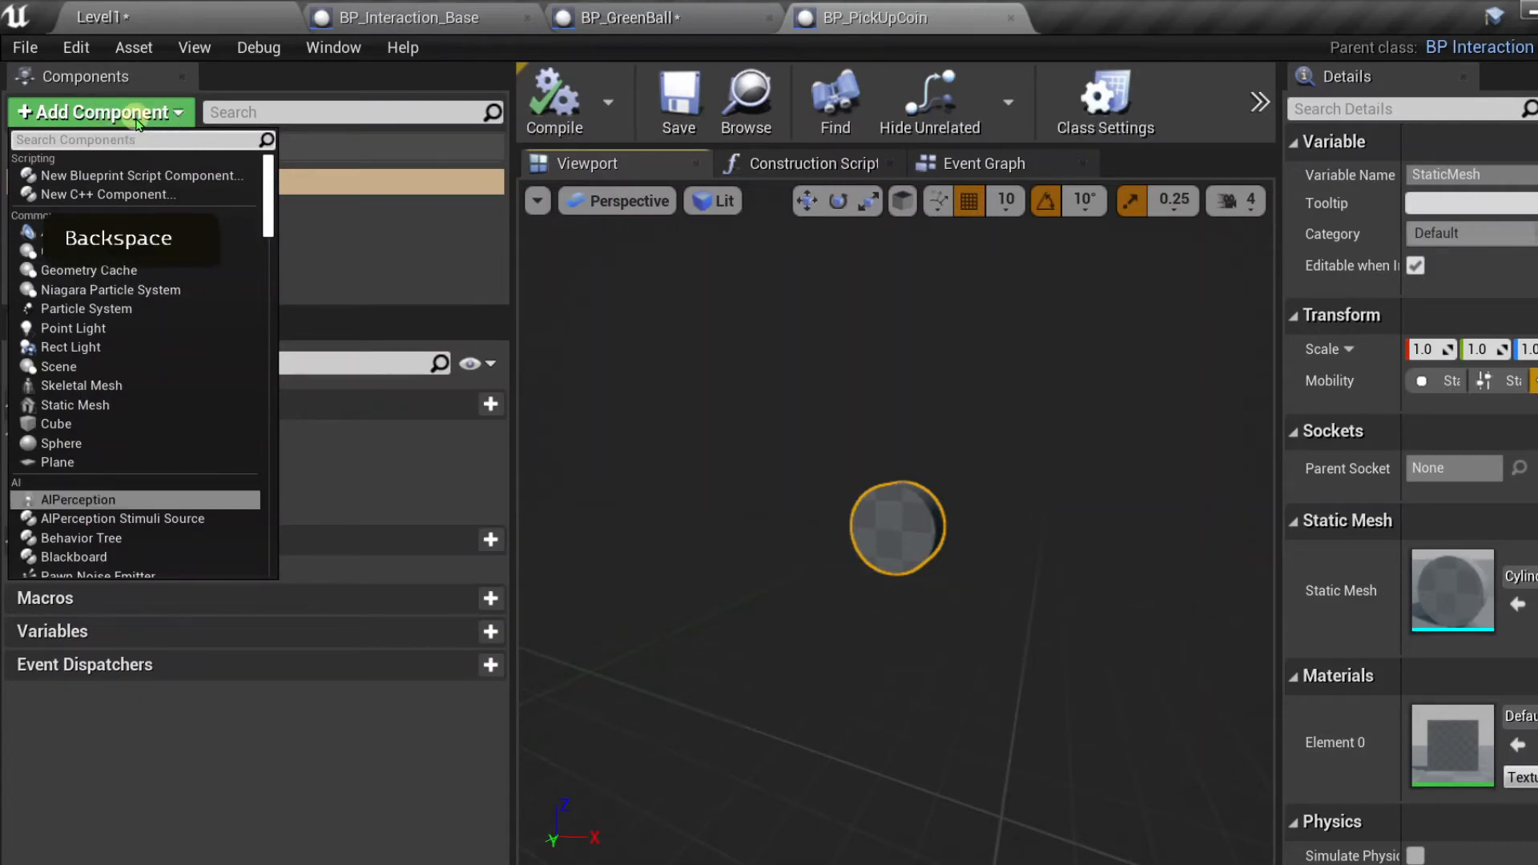
text(Coll)
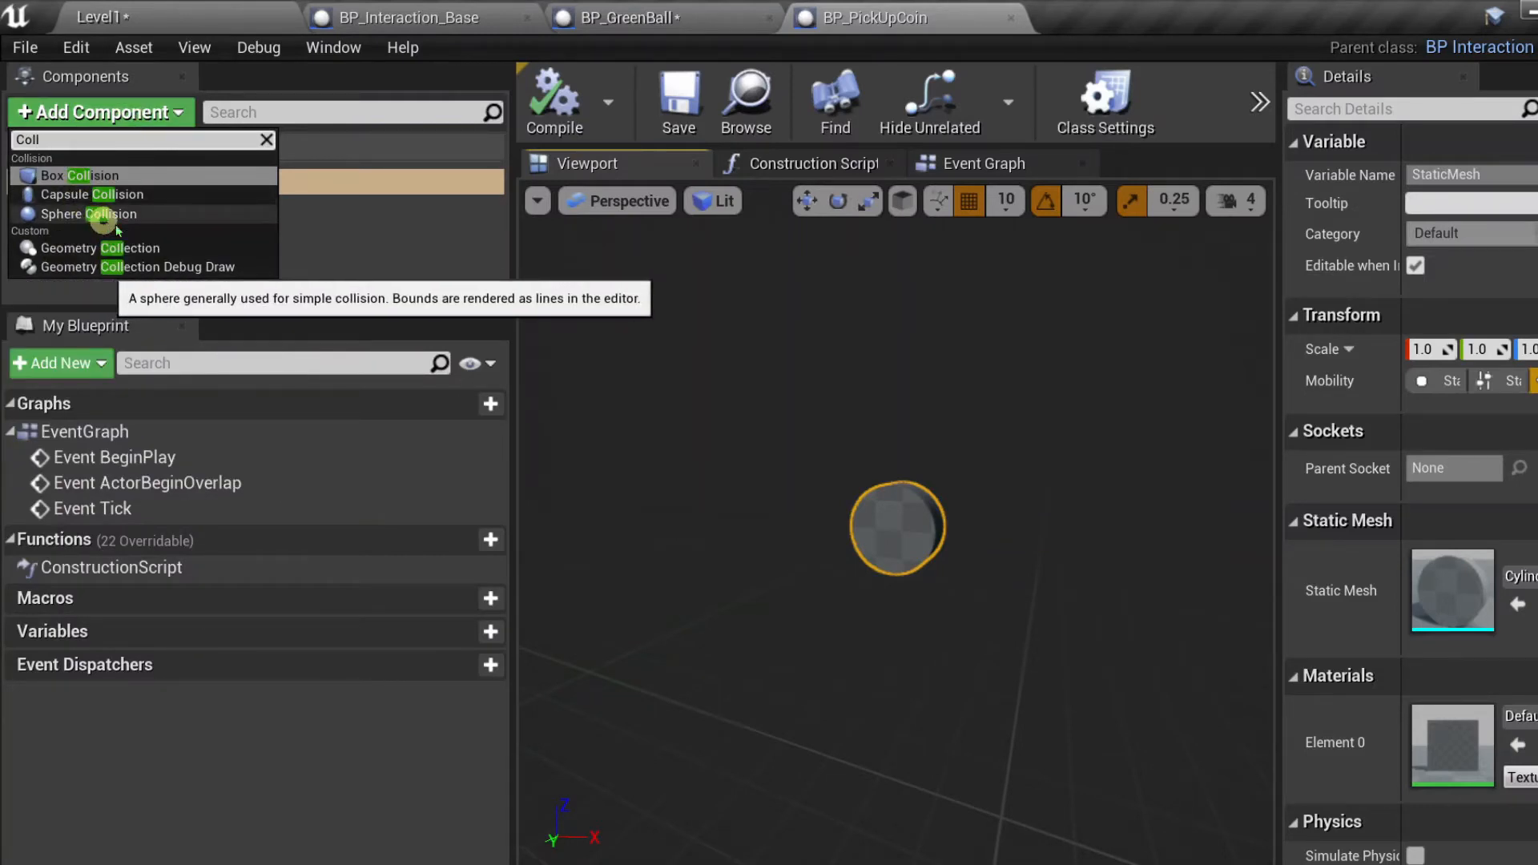
click(152, 214)
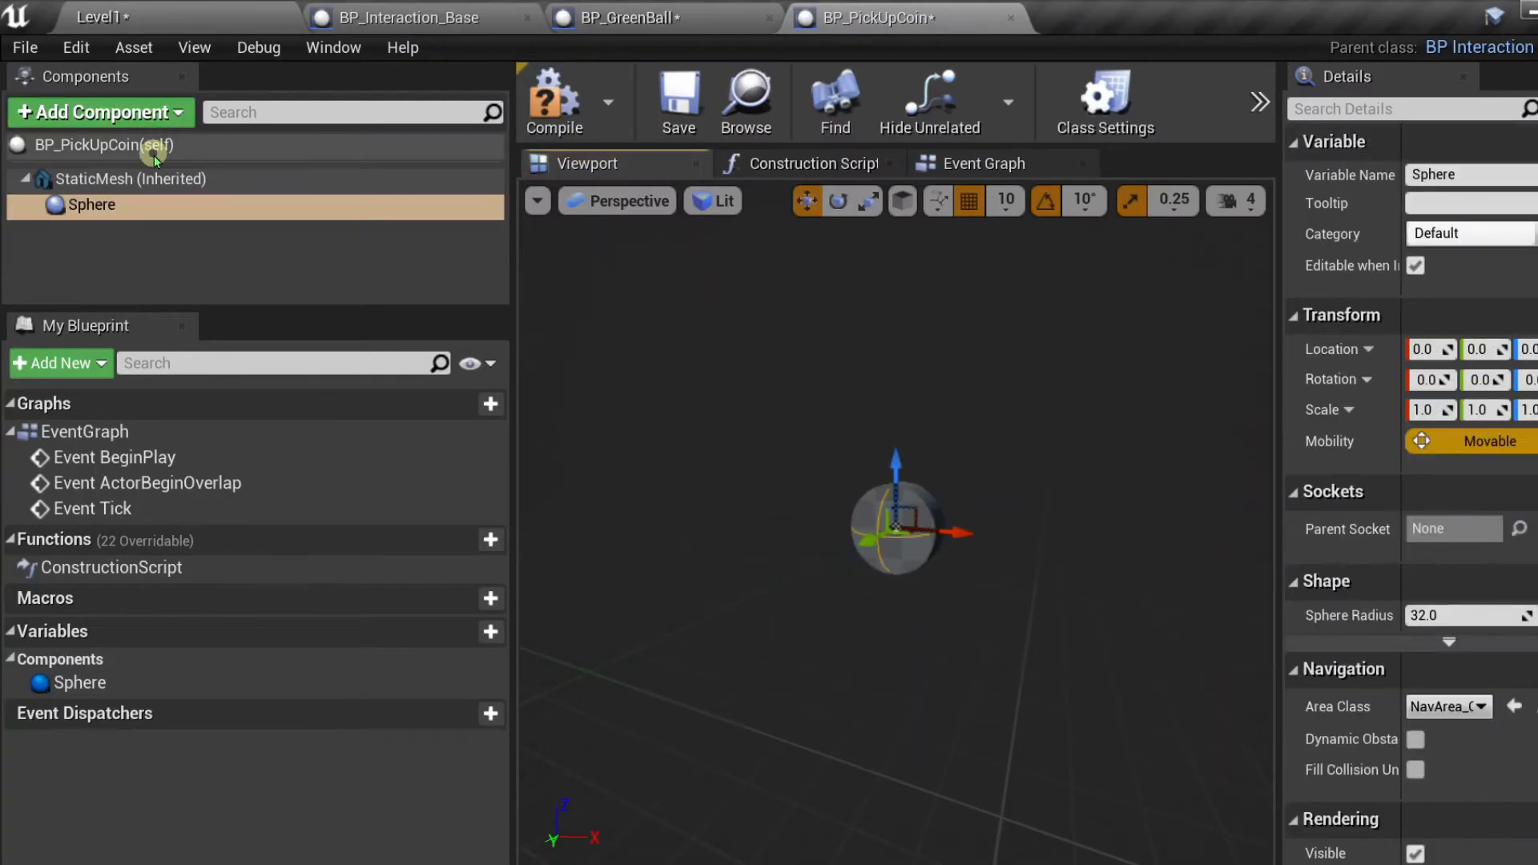
- Set the Sphere collision component's radius to 300
click(132, 263)
click(132, 205)
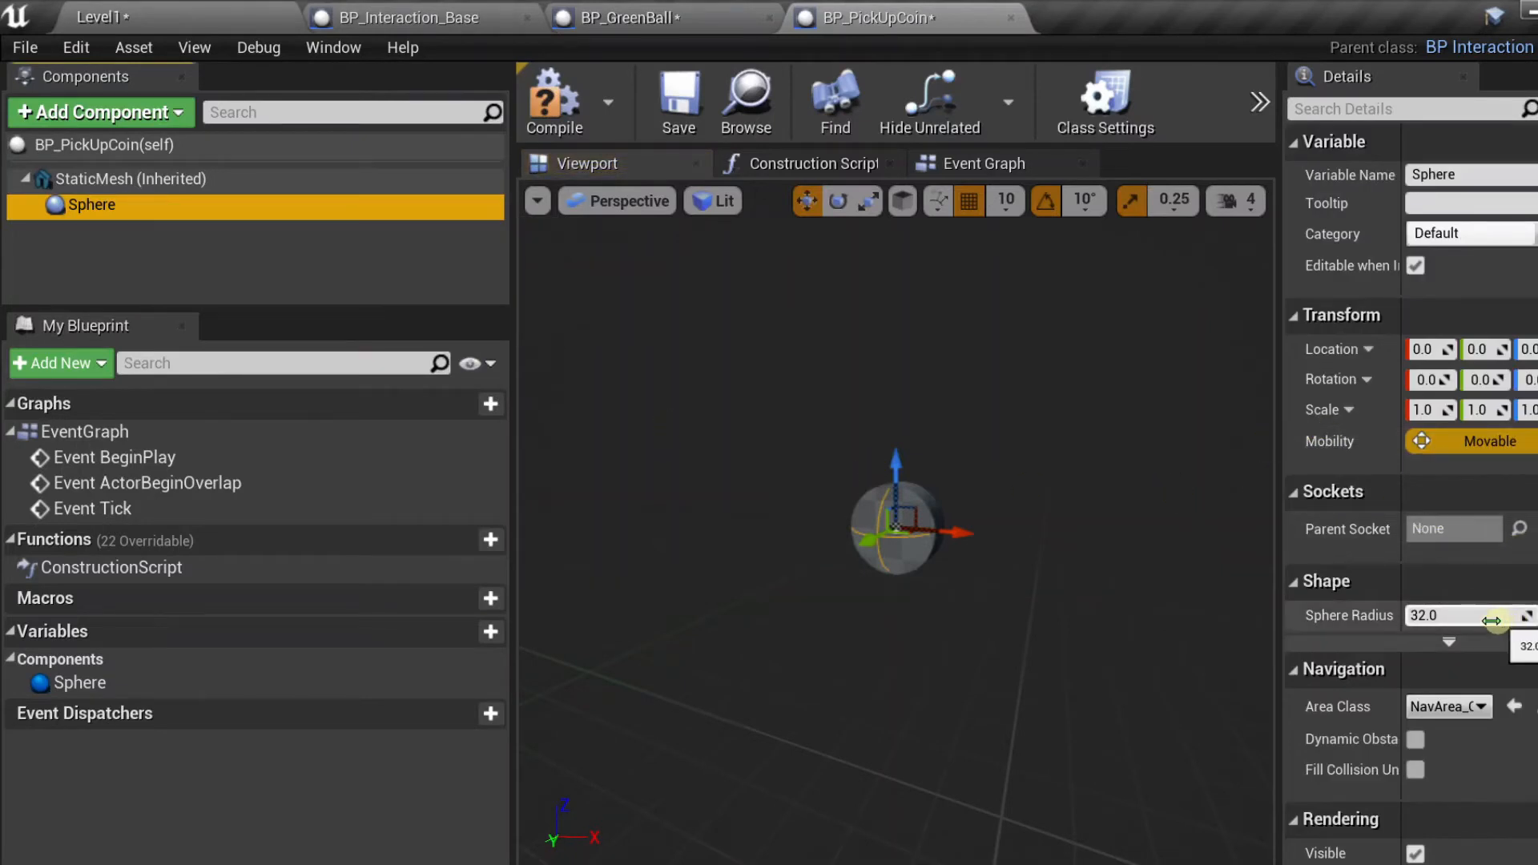
drag(1516, 620, 1525, 614)
click(1473, 615)
scroll(882, 507, down, 3)
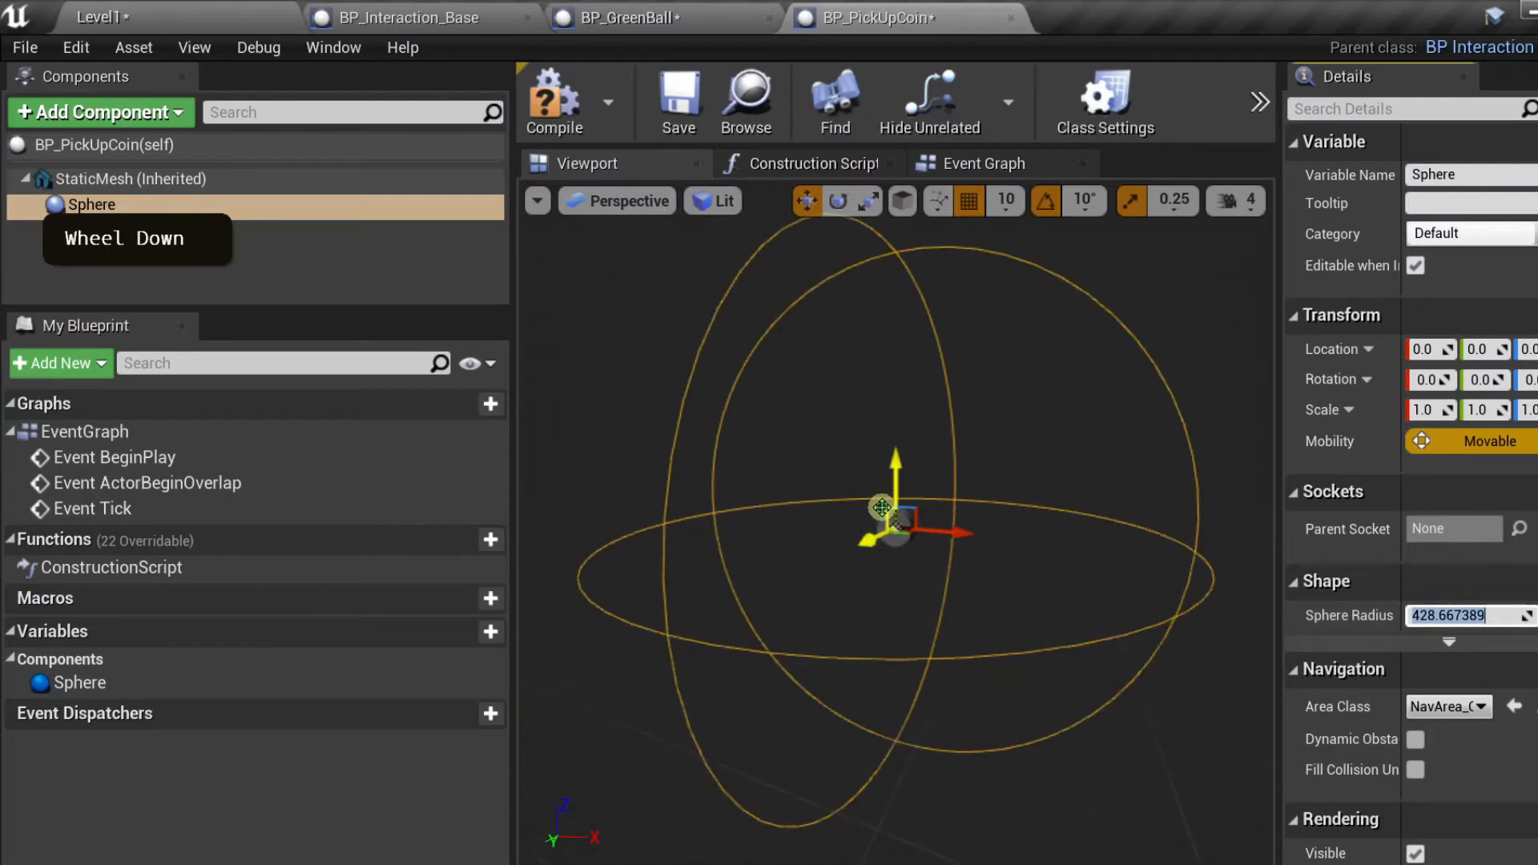
text(300)
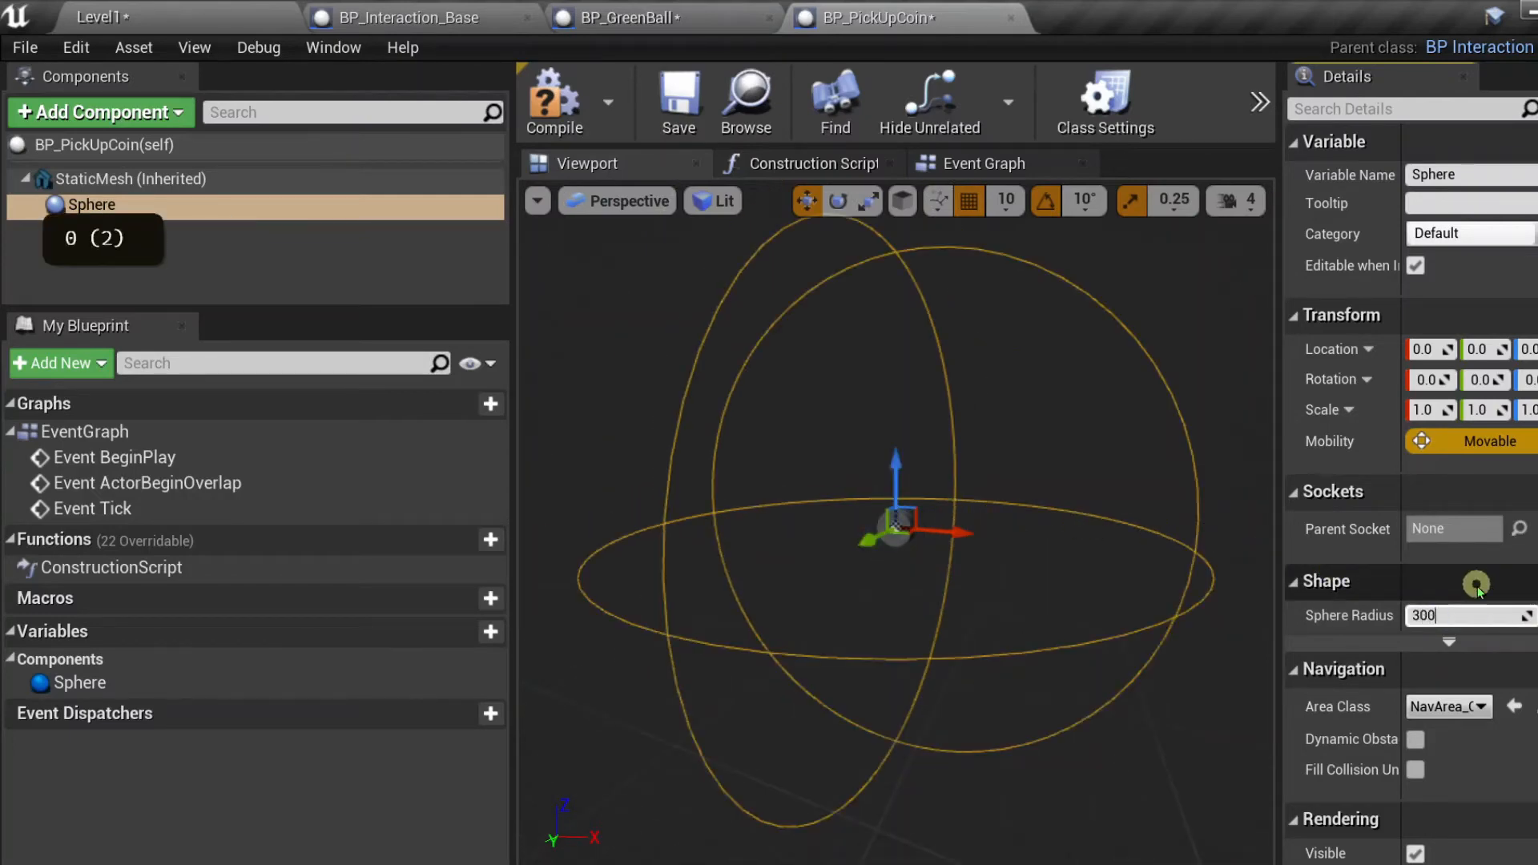
key(Return)
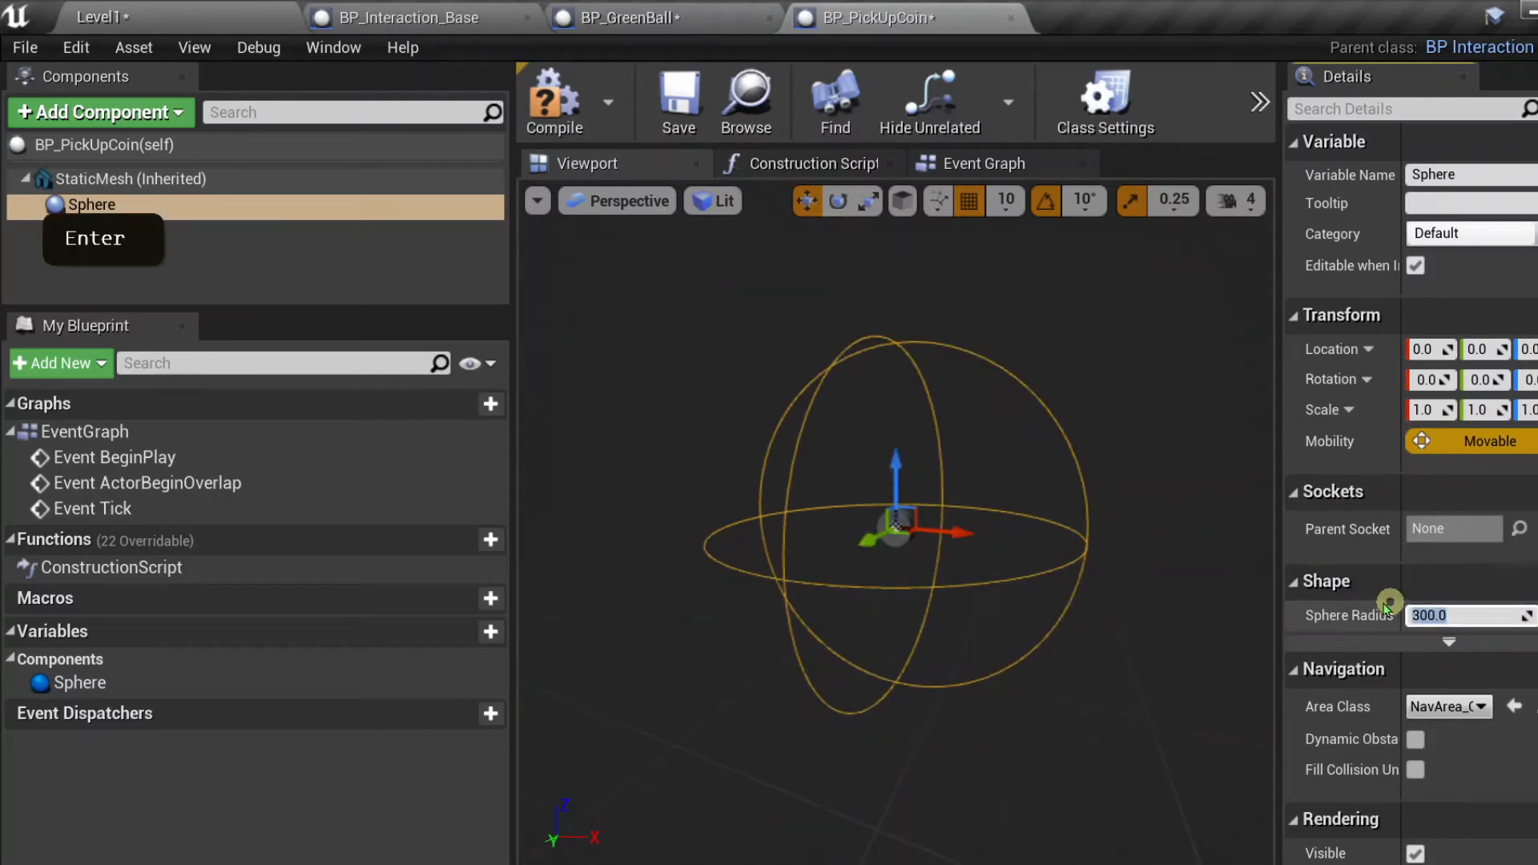
- Add an On Component Begin Overlap event for the Sphere collision component
click(153, 205)
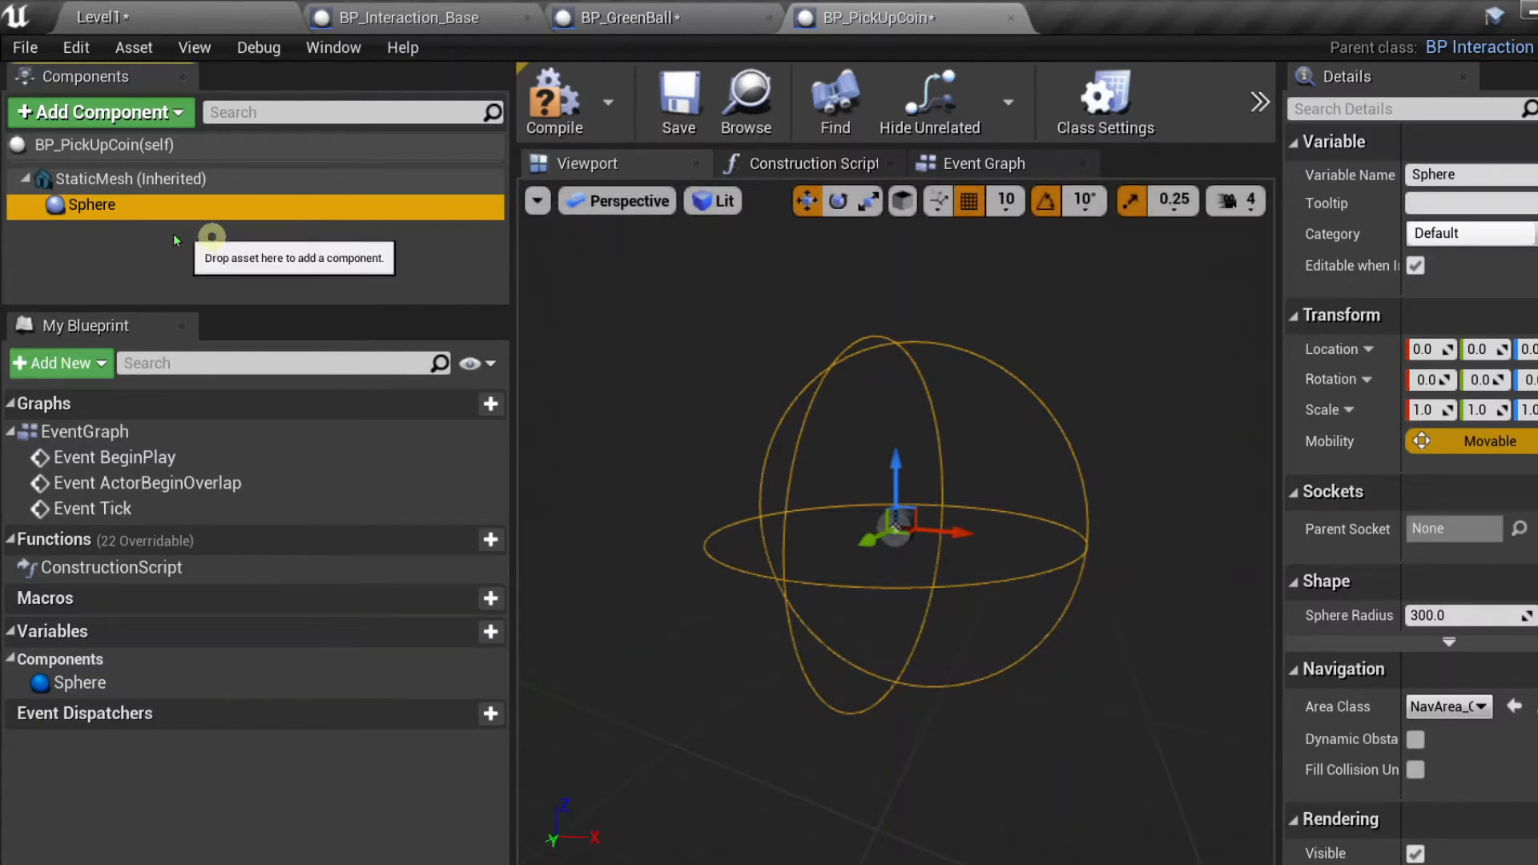
click(68, 212)
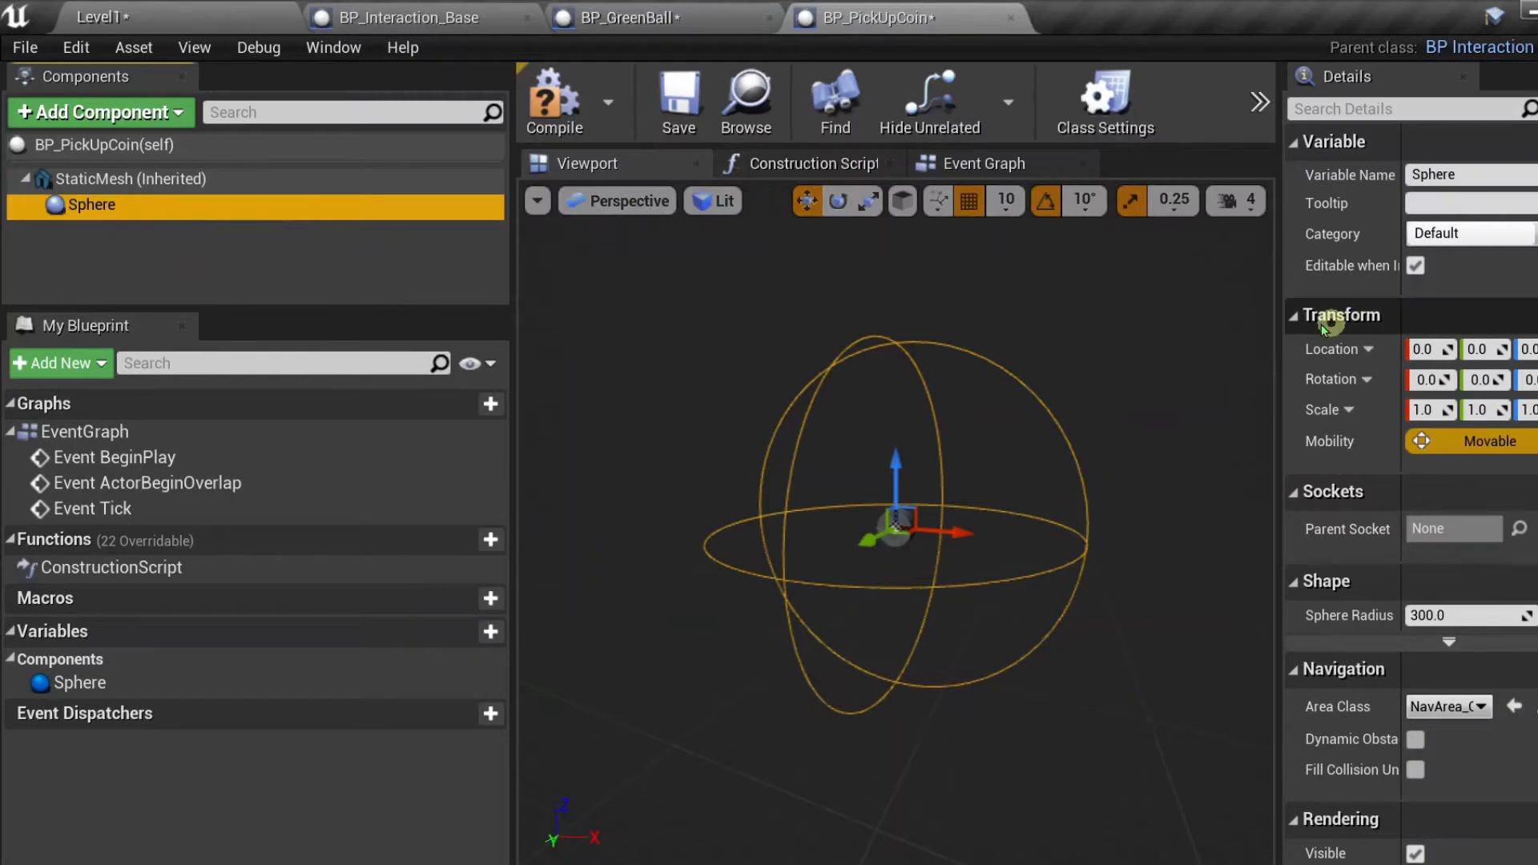
drag(1290, 324, 1002, 326)
scroll(1398, 422, down, 8)
scroll(1397, 422, down, 12)
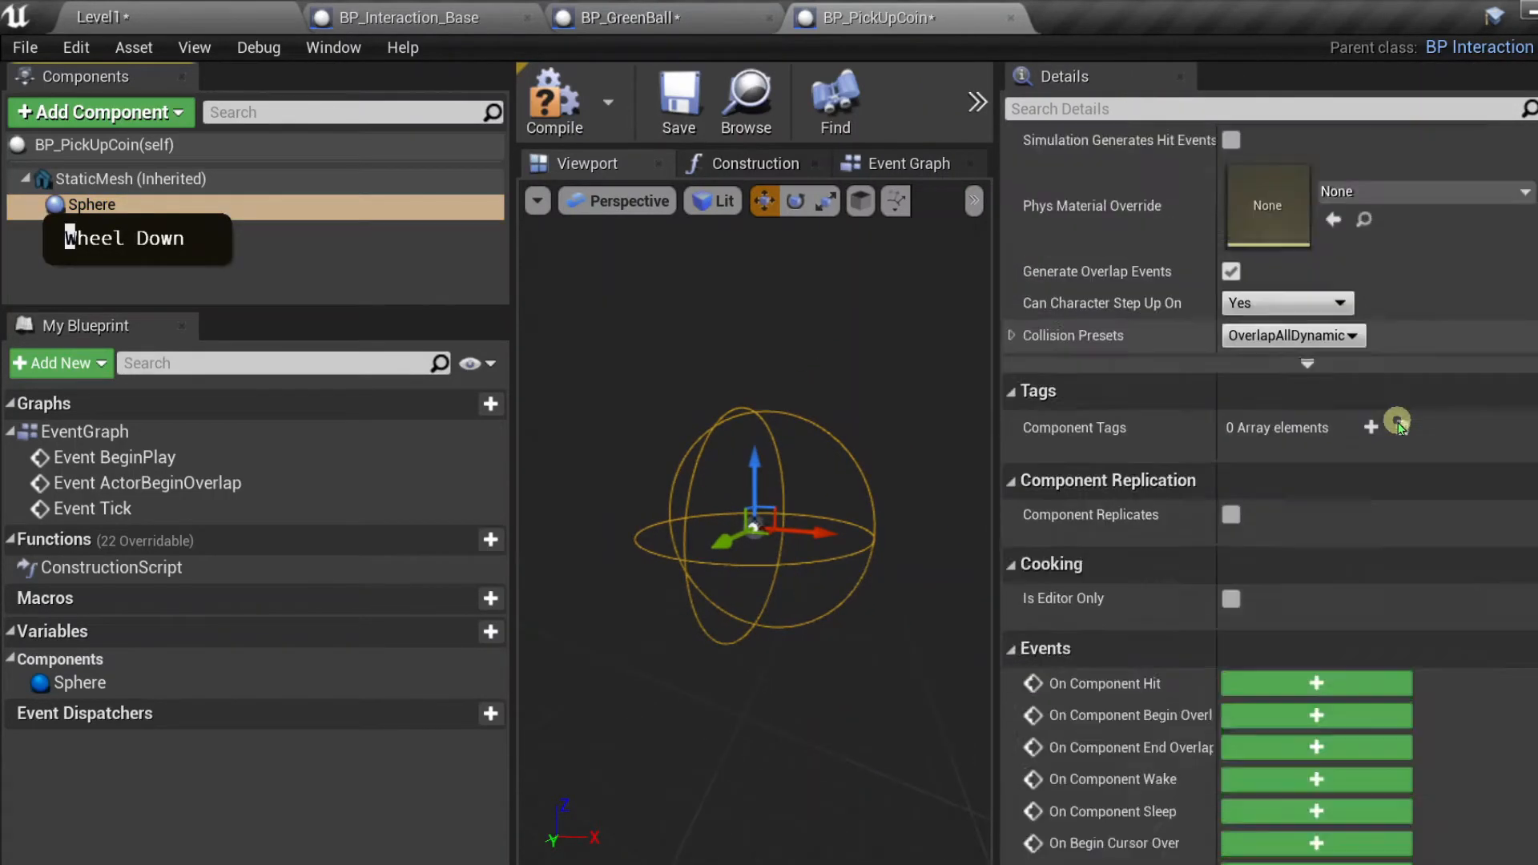
scroll(1108, 401, down, 3)
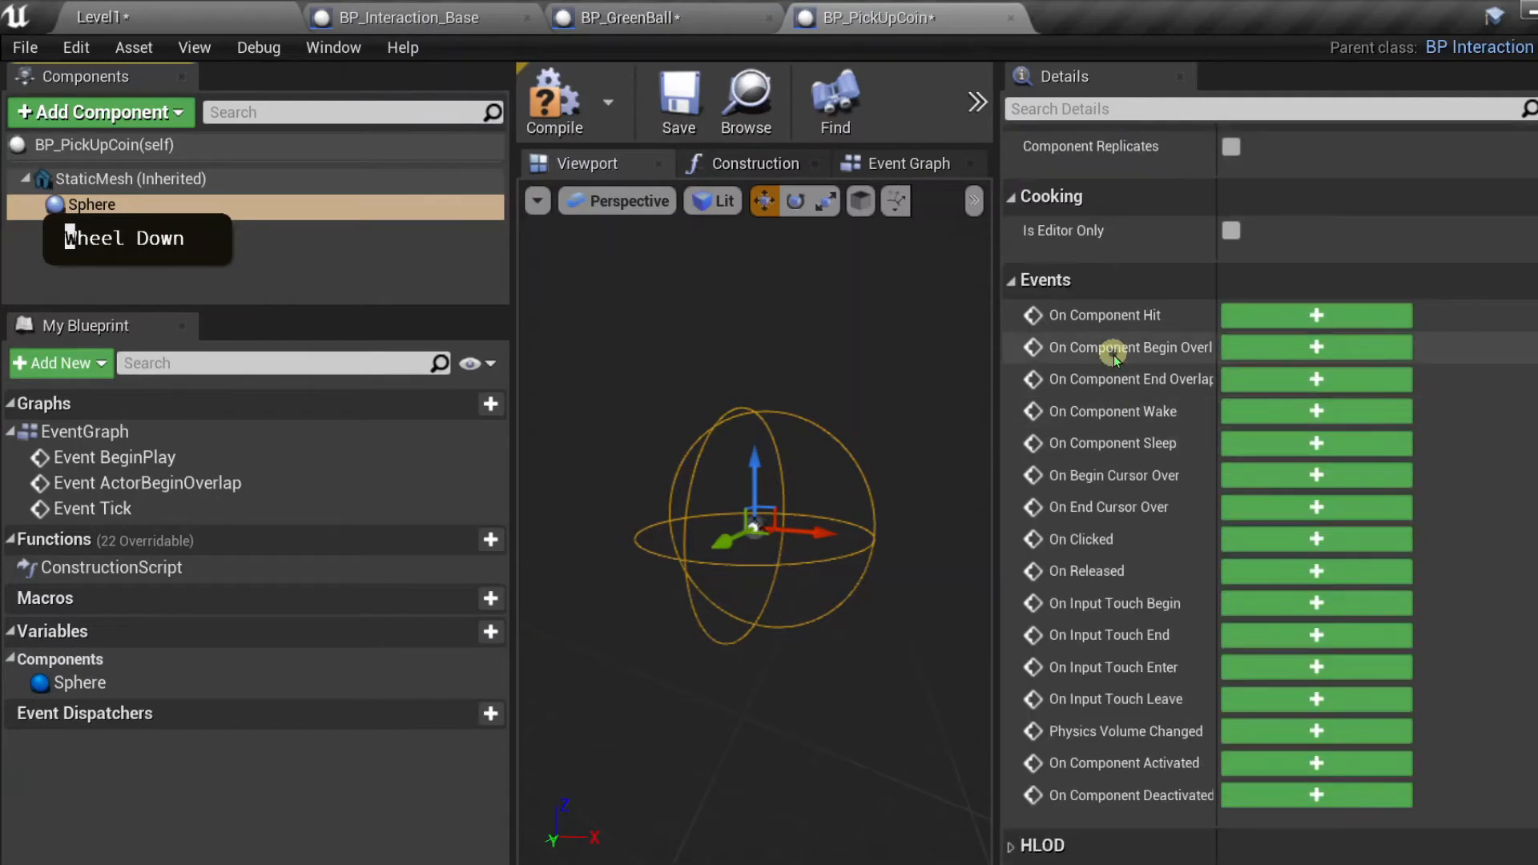
scroll(1033, 392, down, 1)
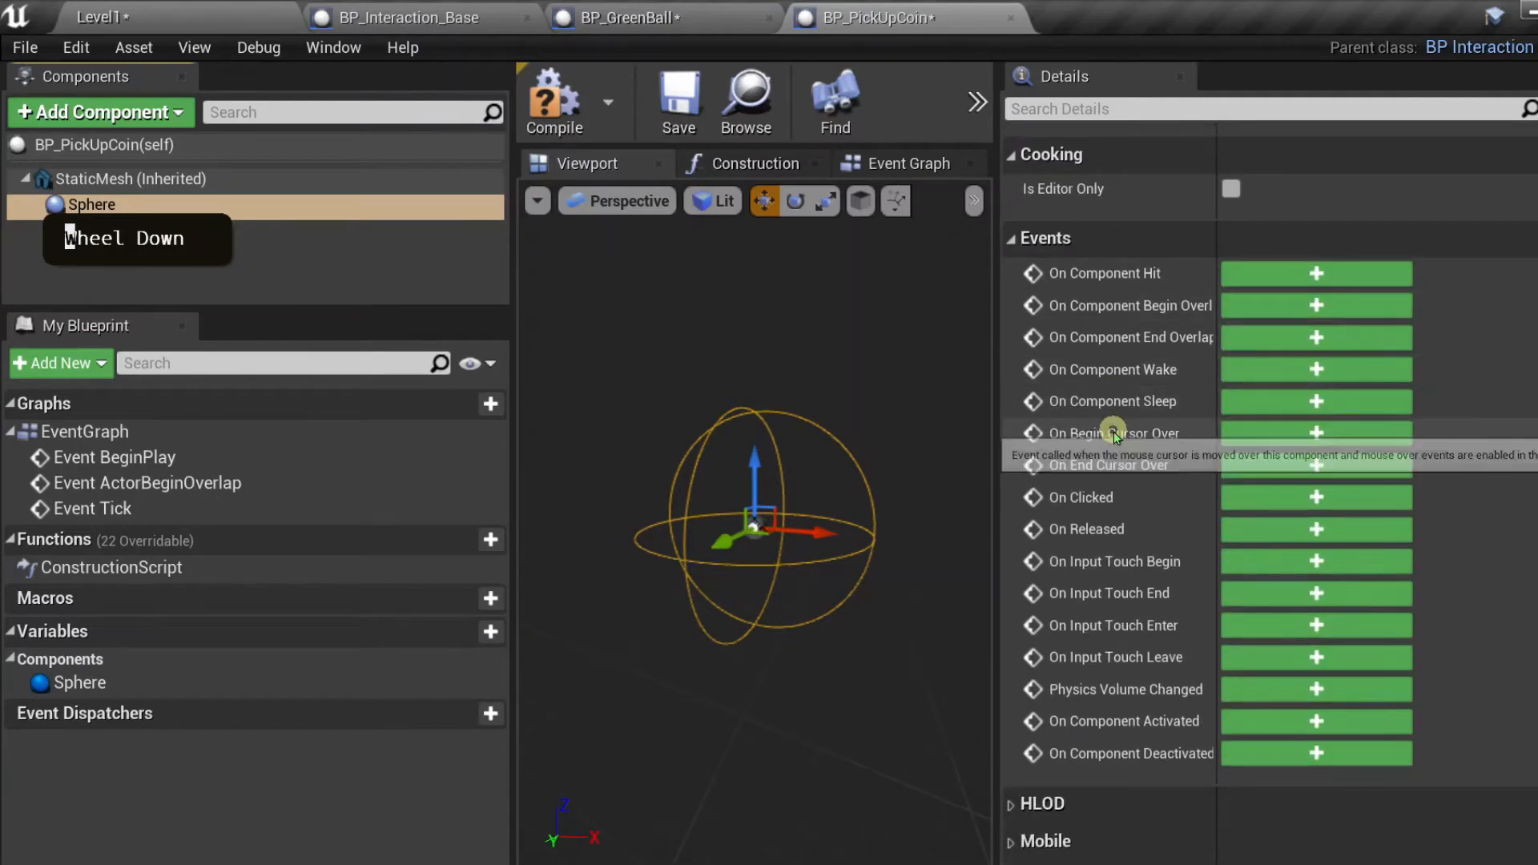
click(1271, 311)
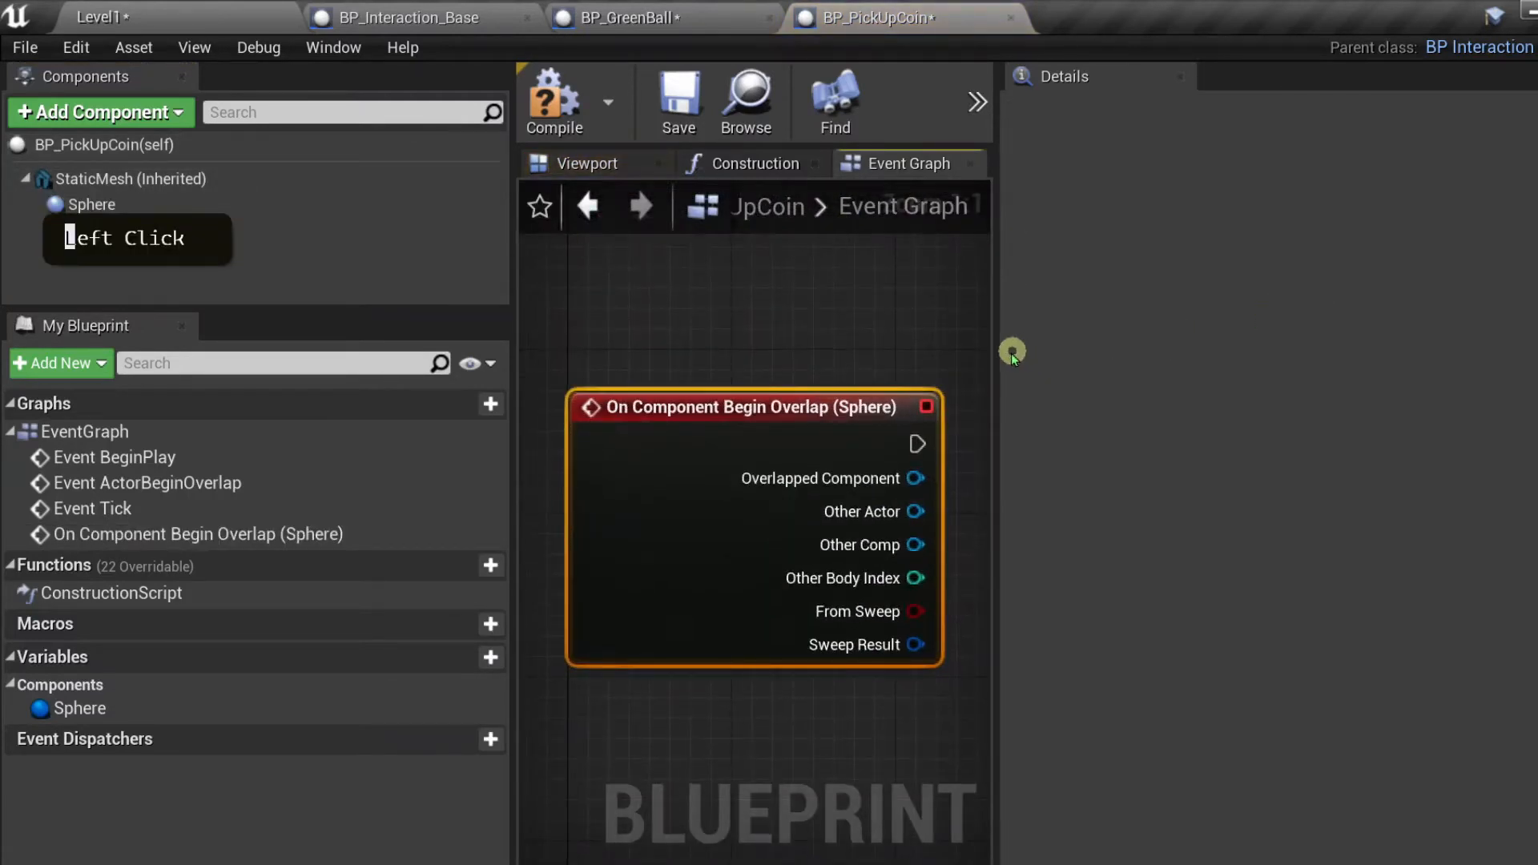
- Add a Cast To BP_BallPawn node from the overlap event's Other Actor output and place it beside the event node
drag(1010, 353, 1304, 377)
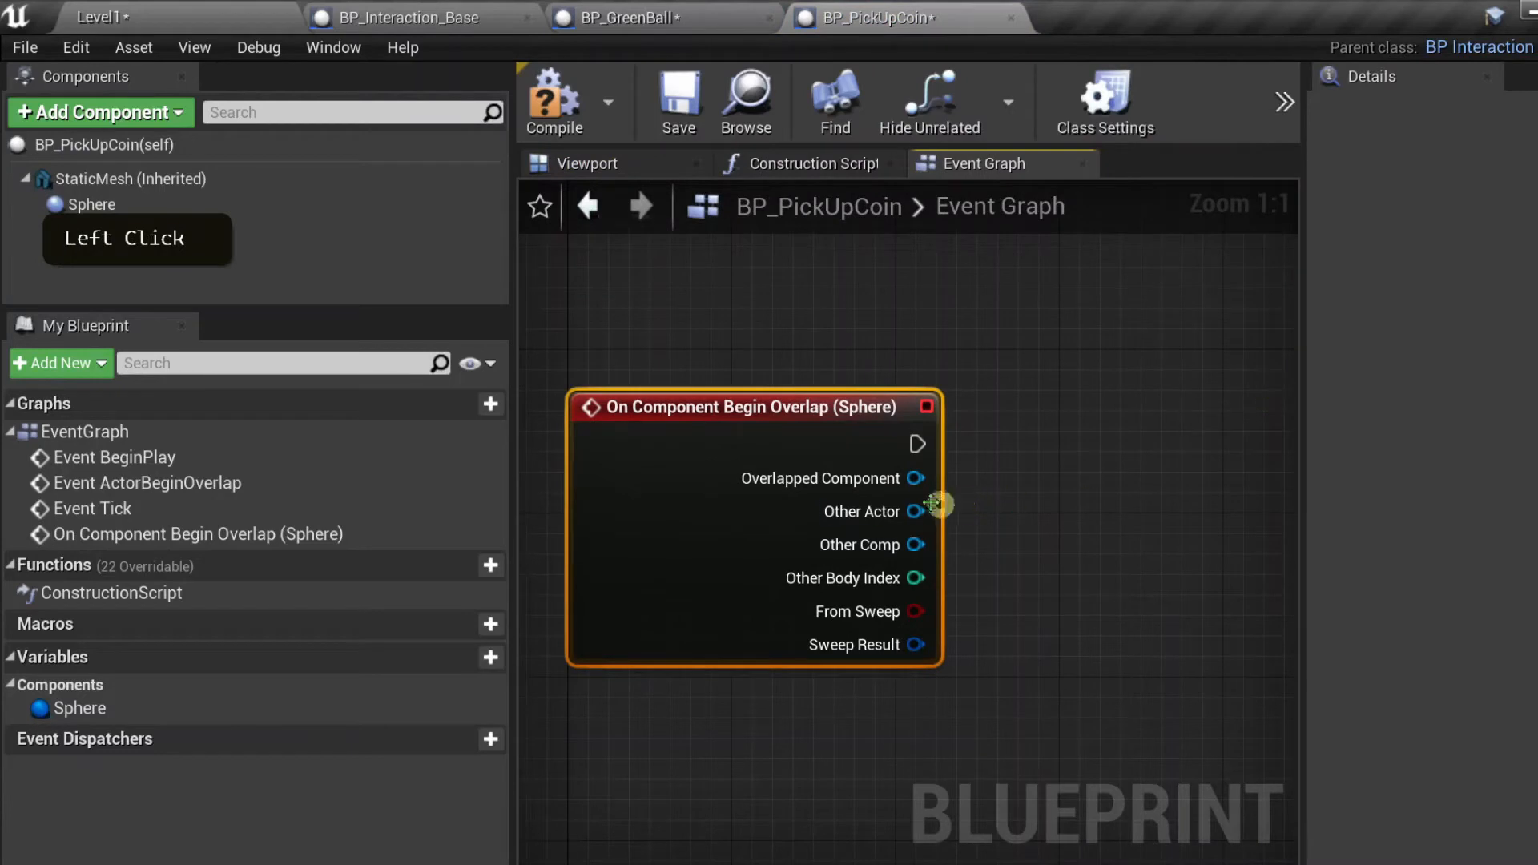
drag(915, 509, 1052, 489)
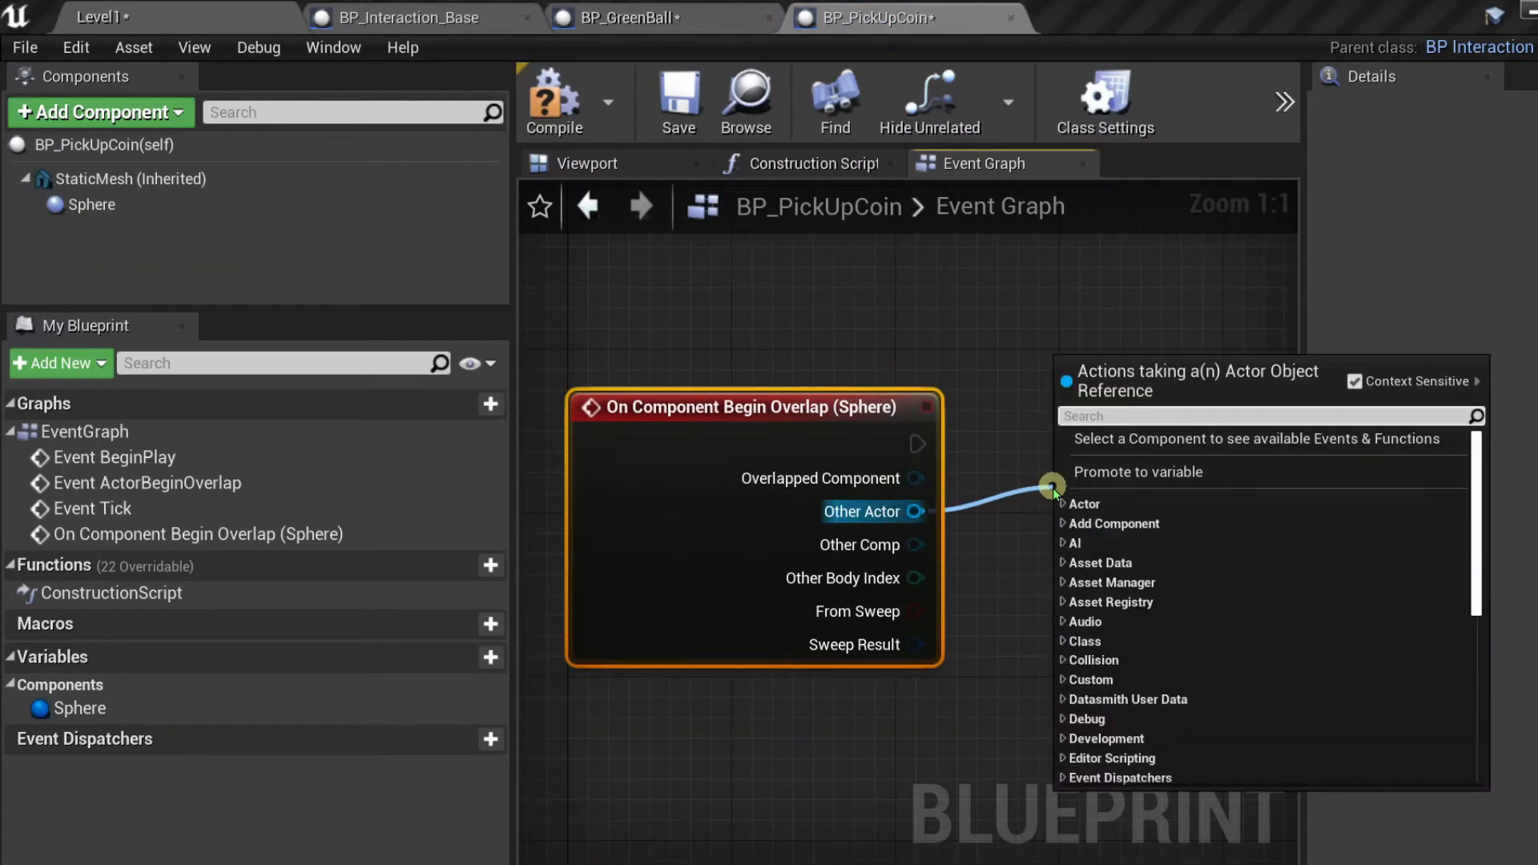
text(cast )
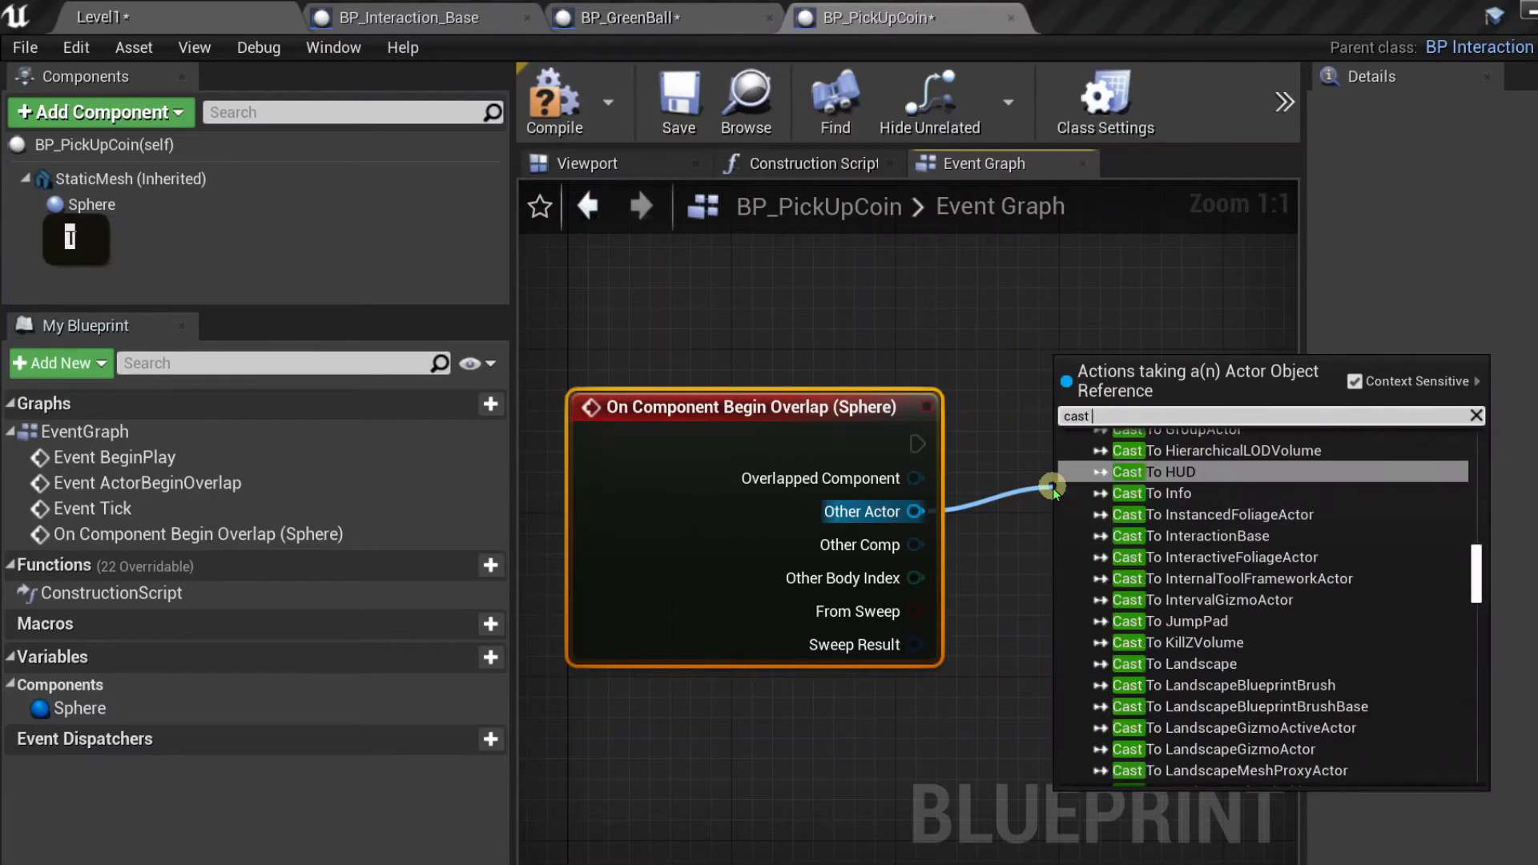
text(to BP)
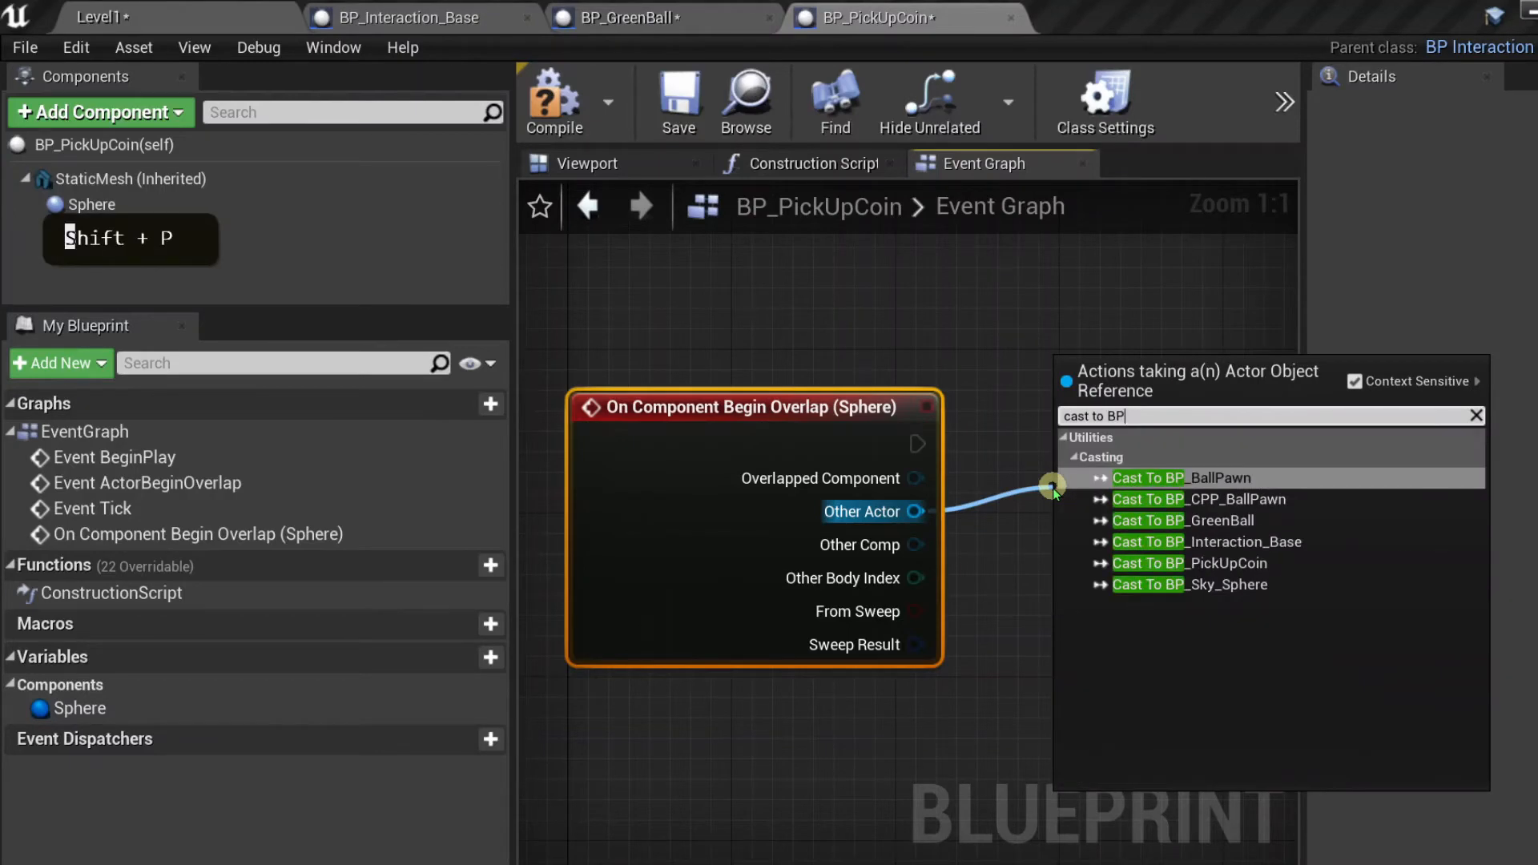
click(1170, 478)
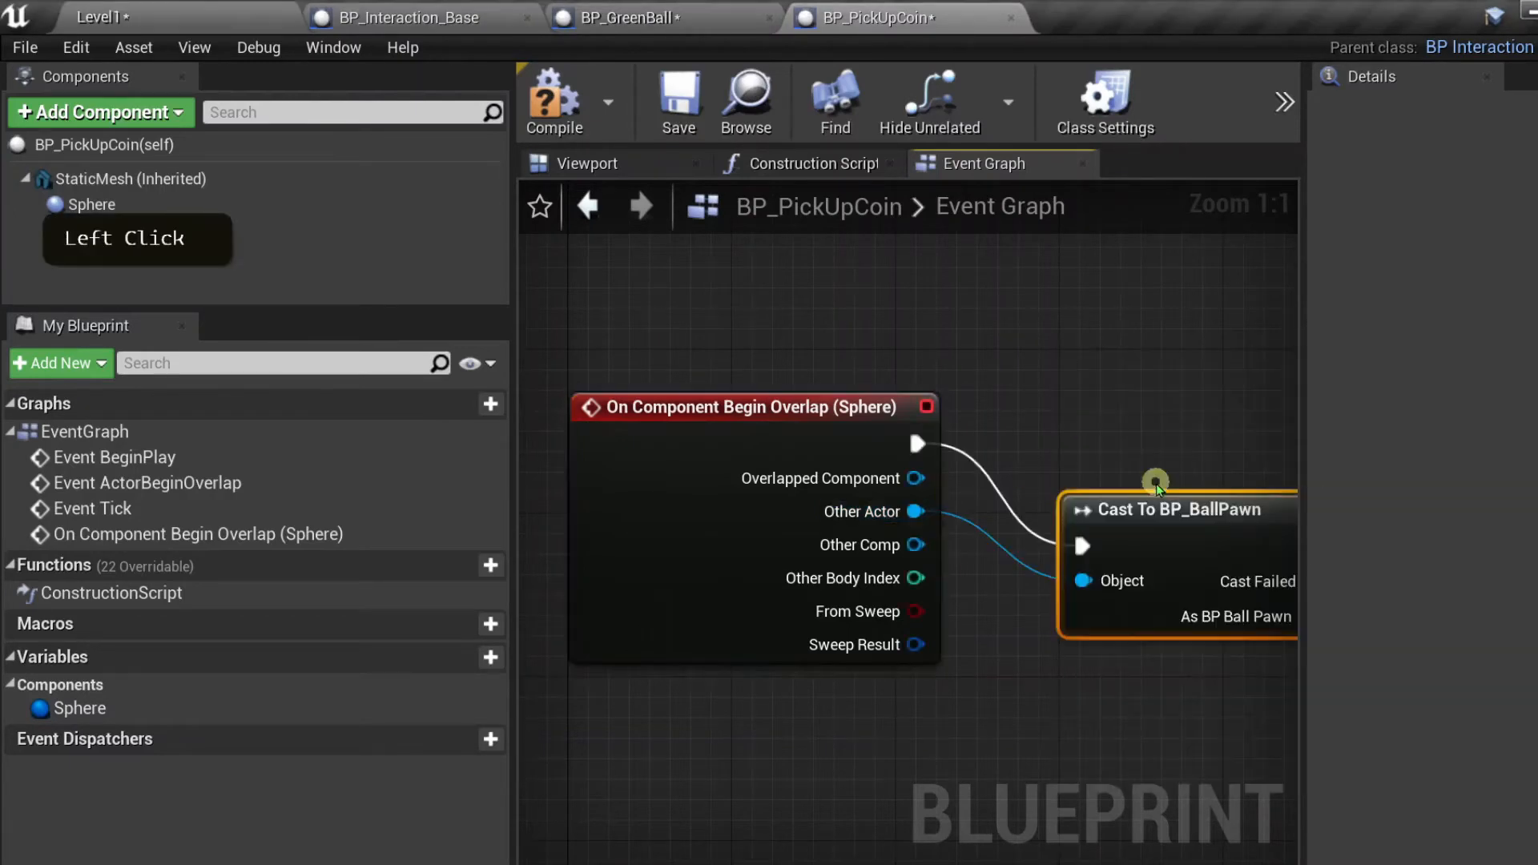
drag(1163, 522, 1121, 461)
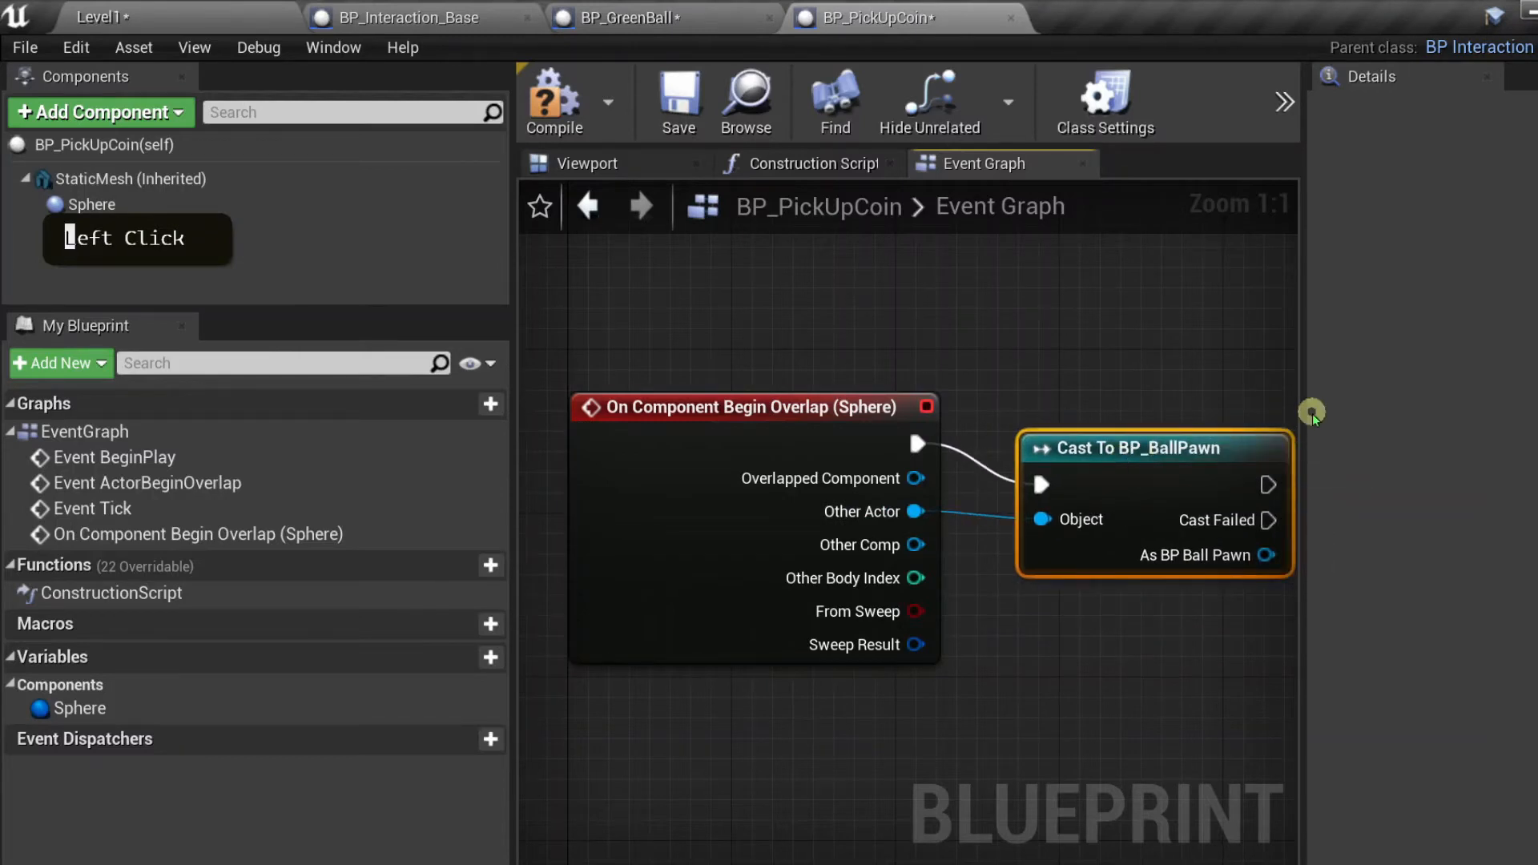
- Widen the event graph area by shrinking the details area, and save the coin blueprint
drag(1300, 408, 1513, 410)
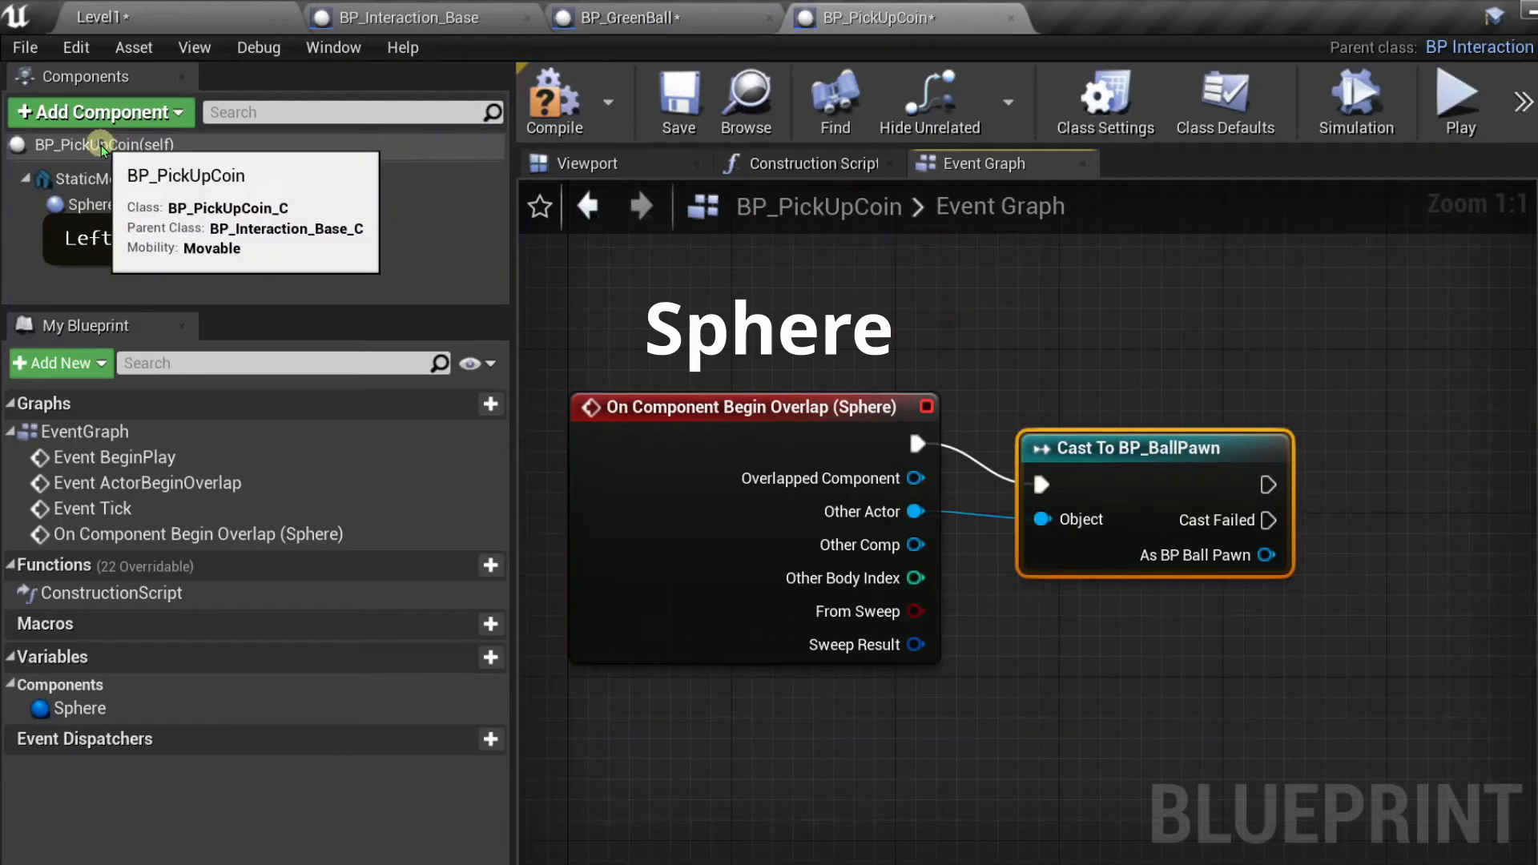
right_drag(1306, 299, 1170, 278)
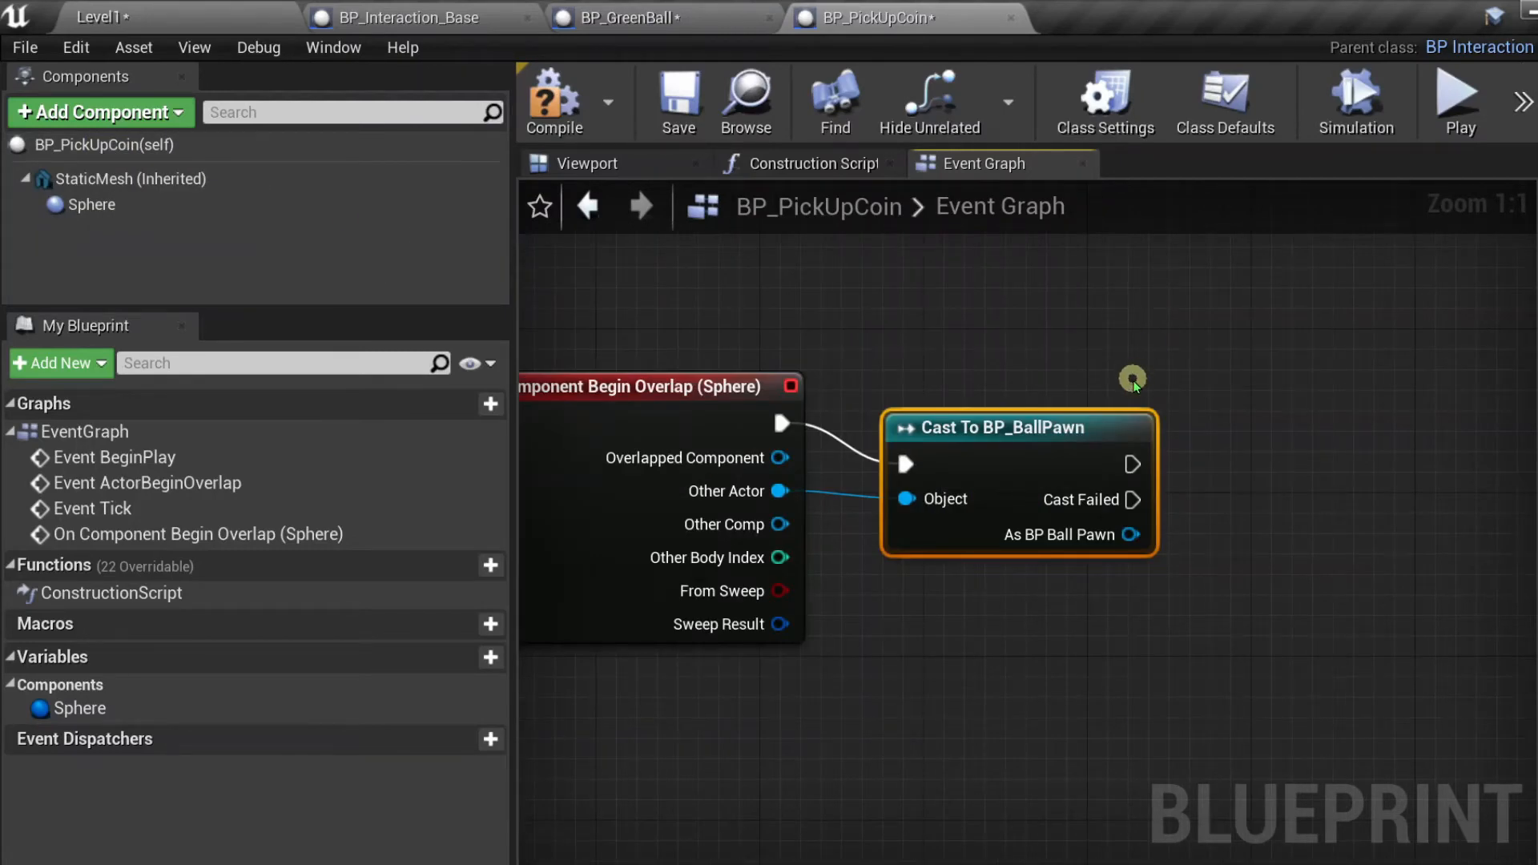
key(ctrl+s)
- Add a Rotating Movement component to the coin blueprint and run a simulation to check the coin's rotation
click(585, 167)
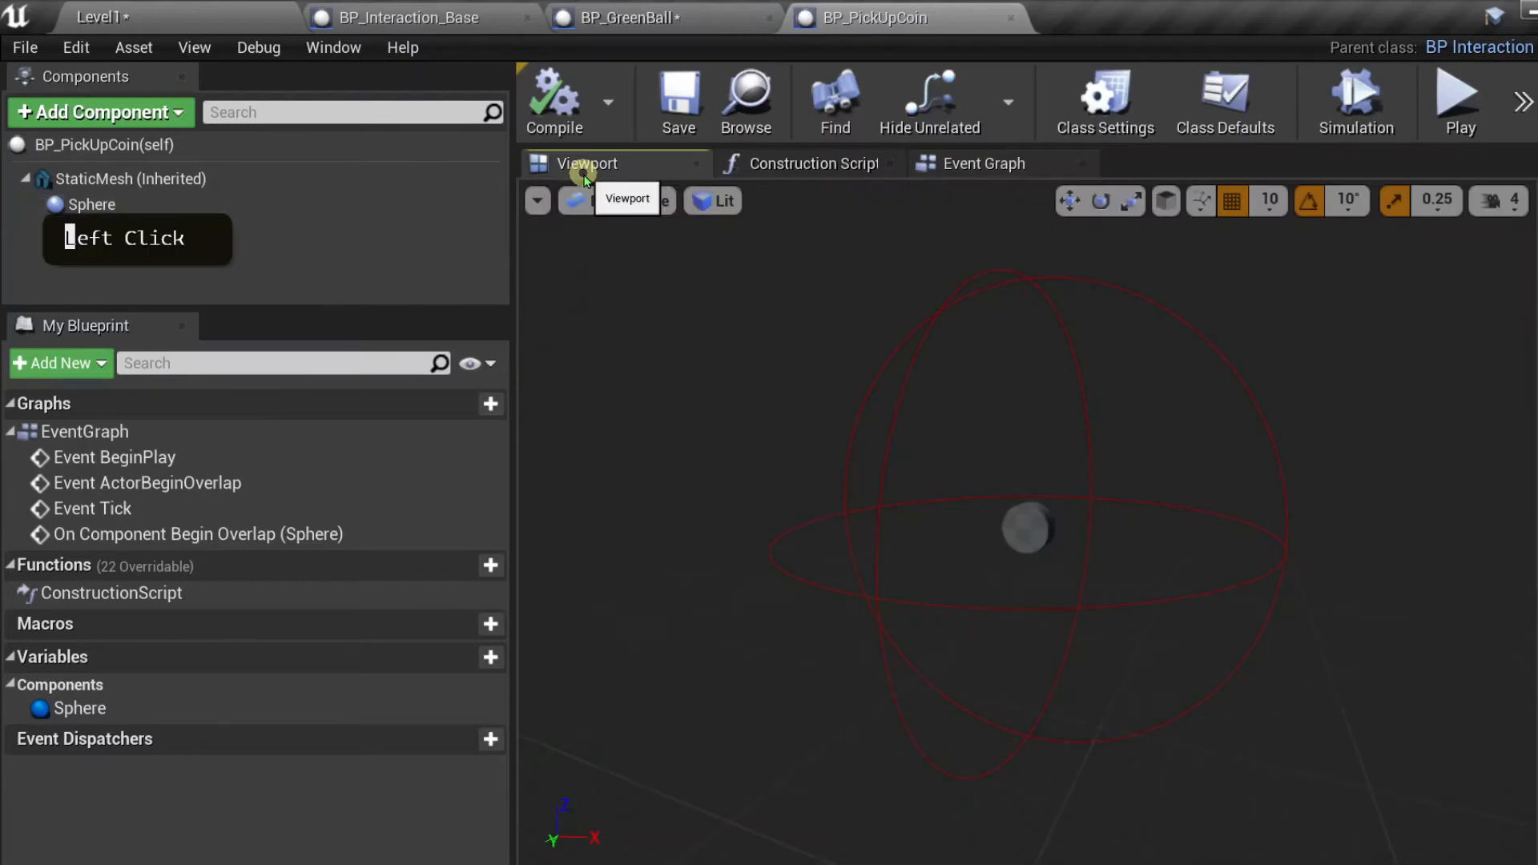
click(120, 145)
click(130, 113)
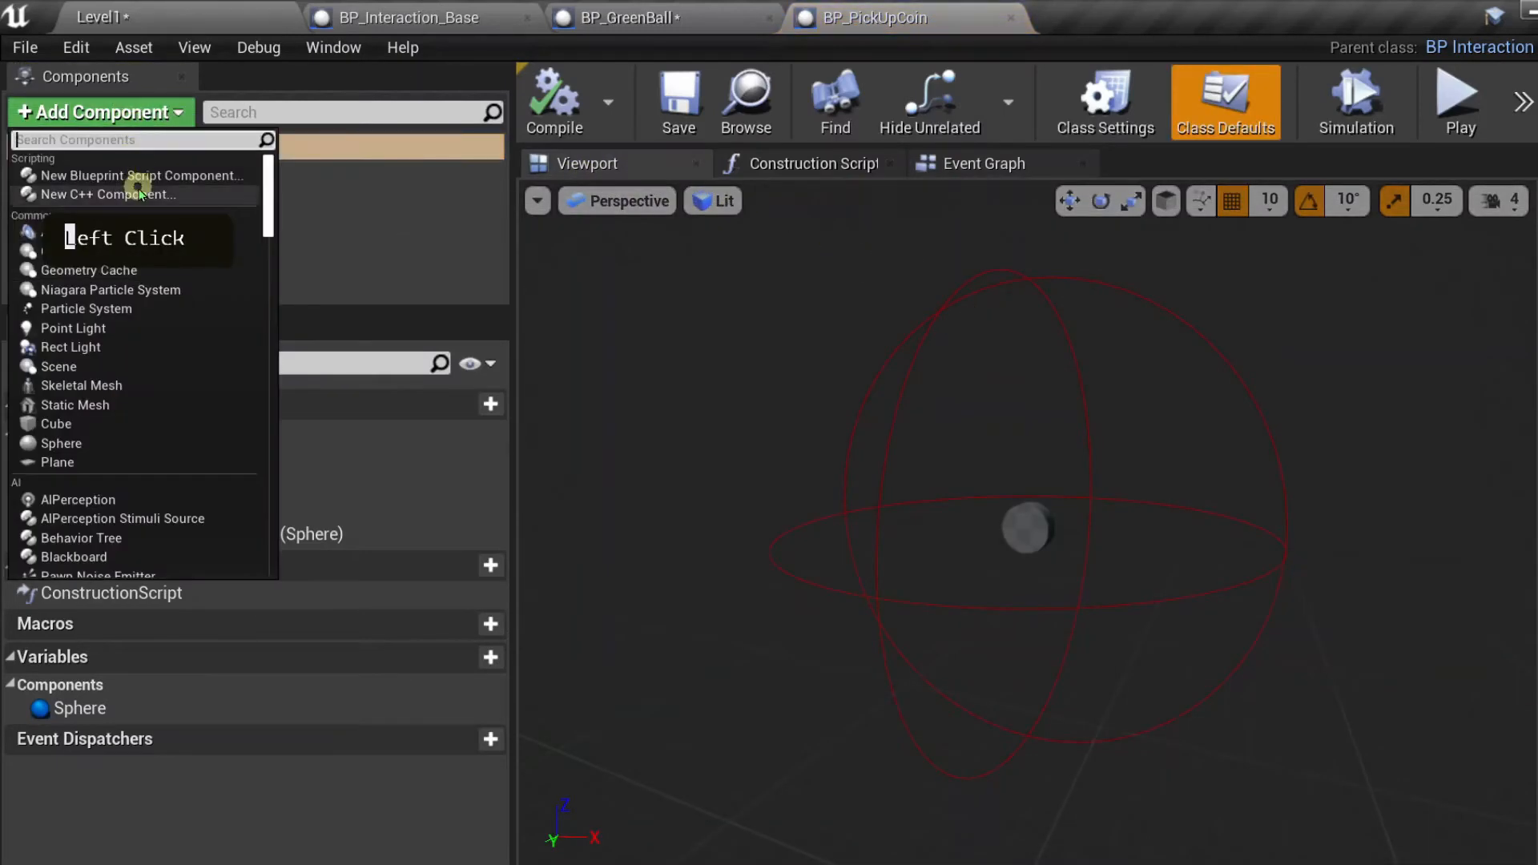
text(rotat)
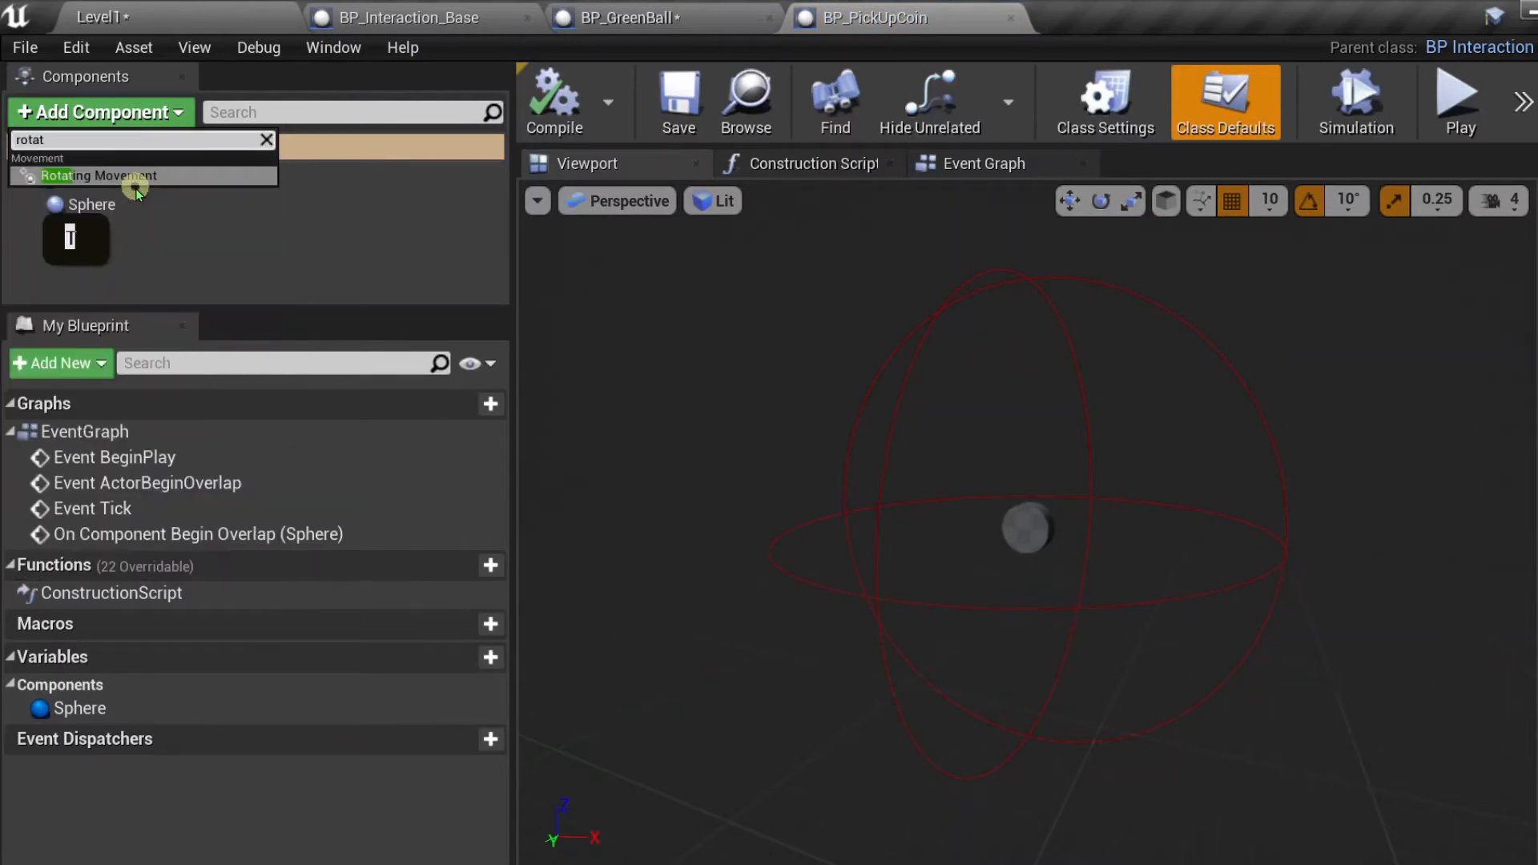
click(136, 175)
scroll(441, 377, down, 1)
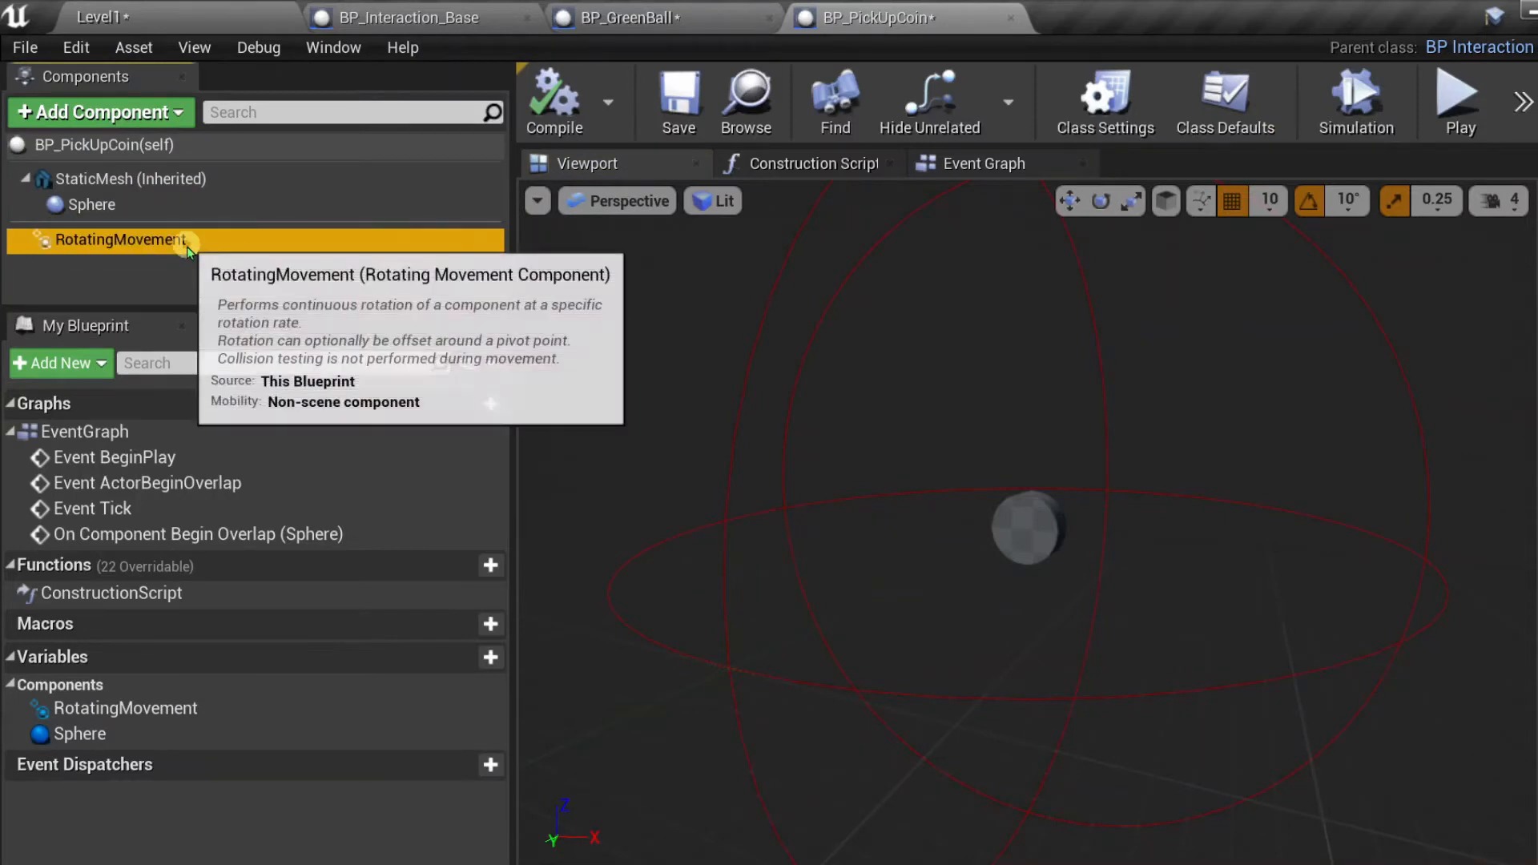
click(1366, 130)
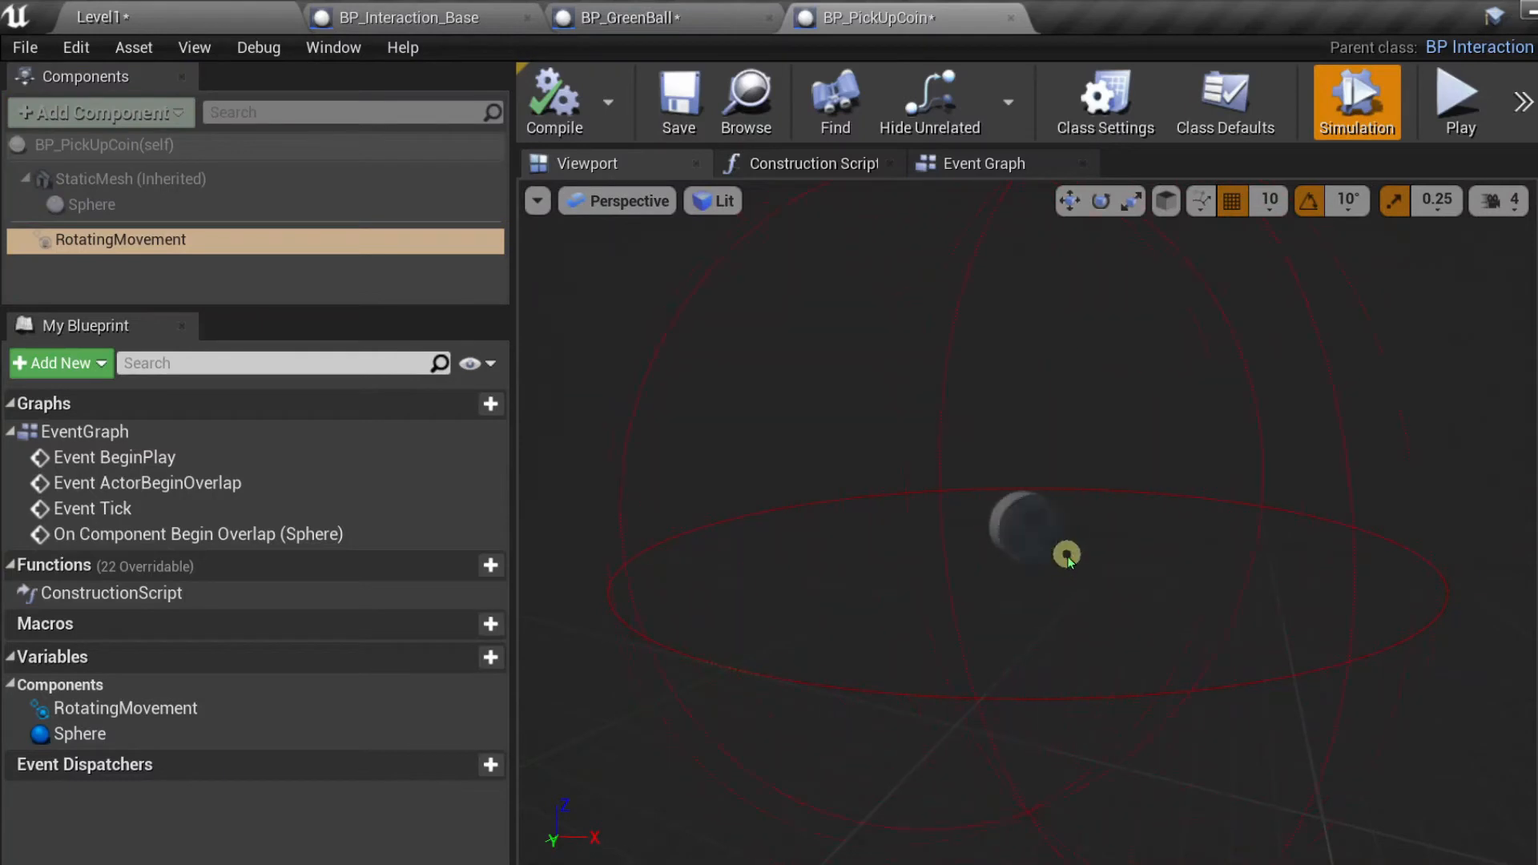
click(1356, 103)
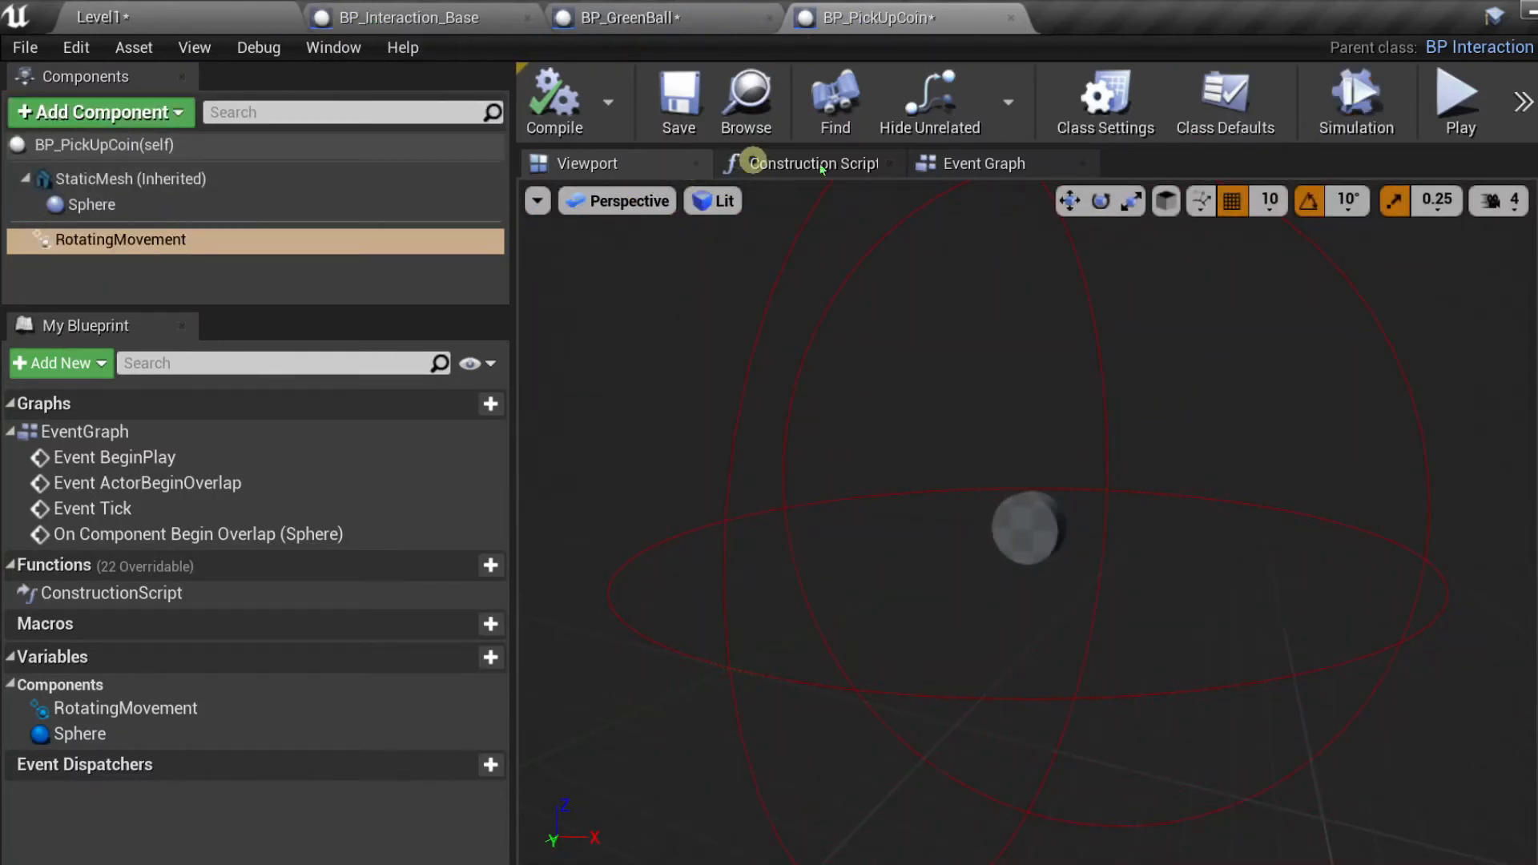
- Move the Cast To BP_BallPawn node closer to the overlap event node in the event graph
click(975, 162)
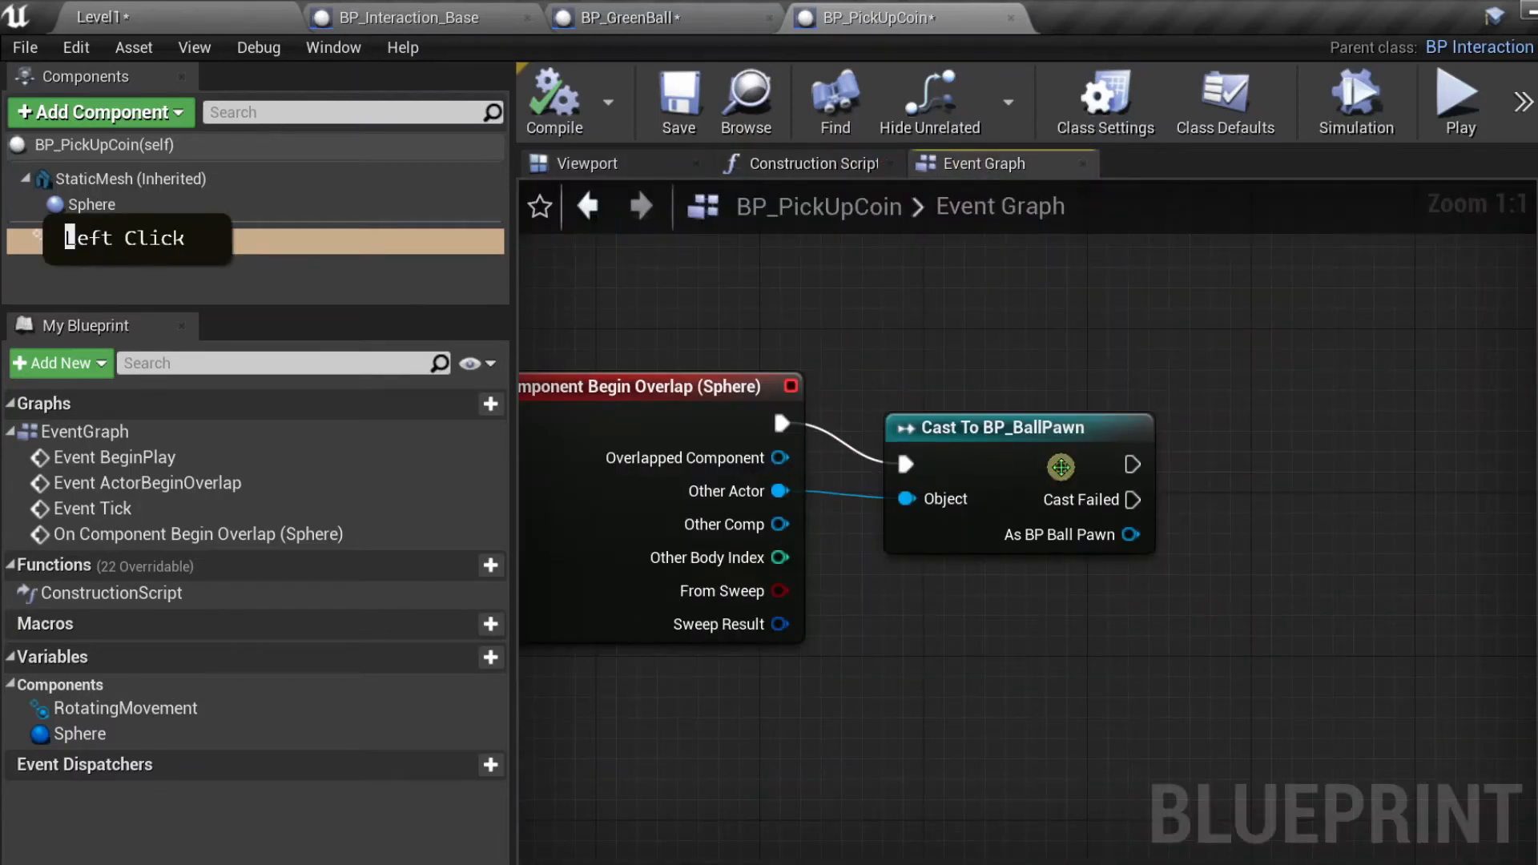
scroll(1023, 519, down, 2)
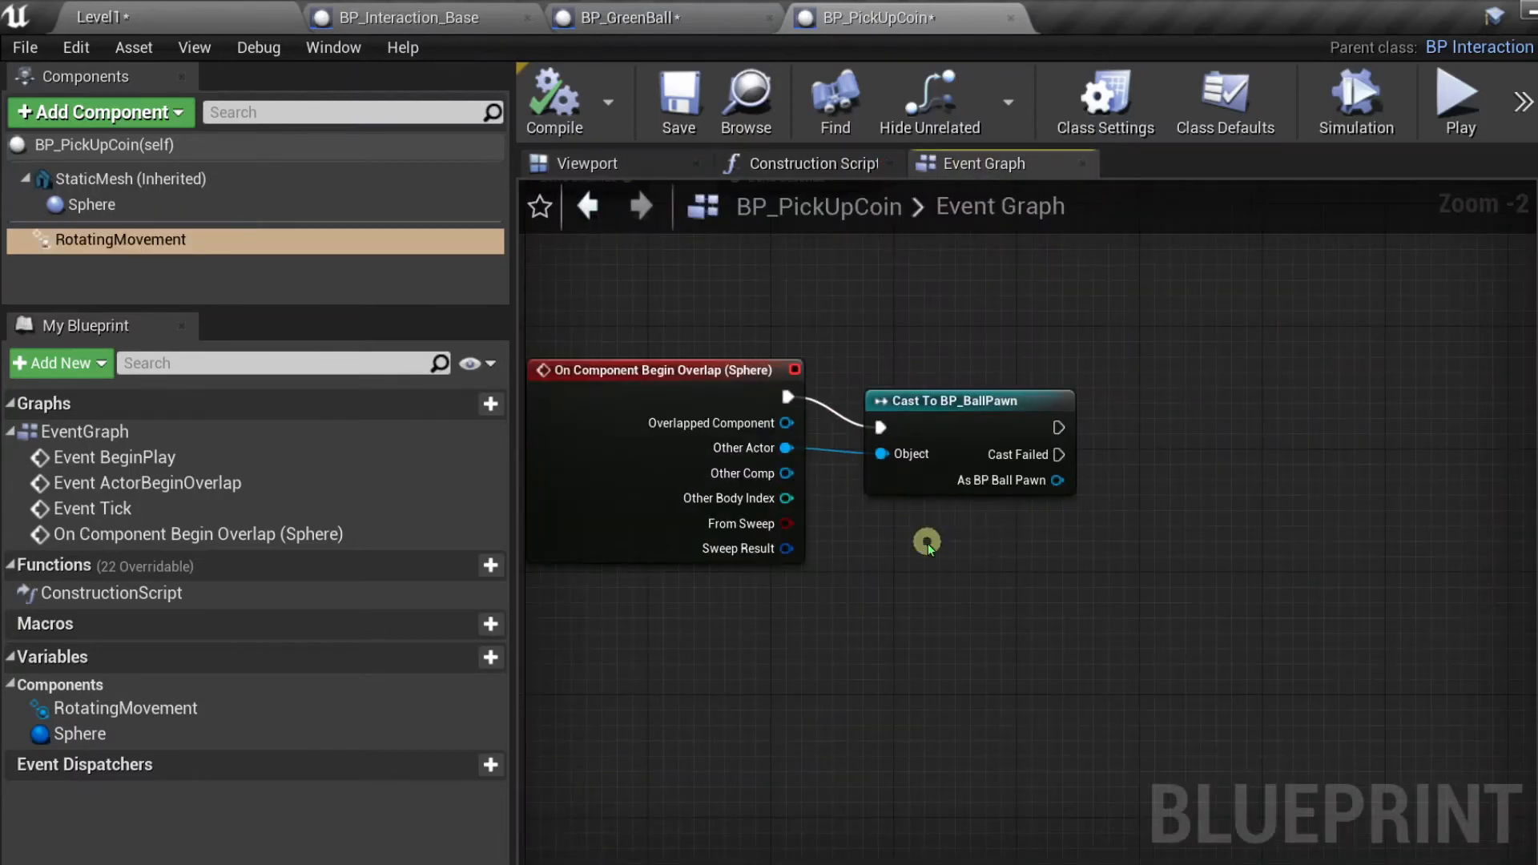
drag(1000, 411, 971, 411)
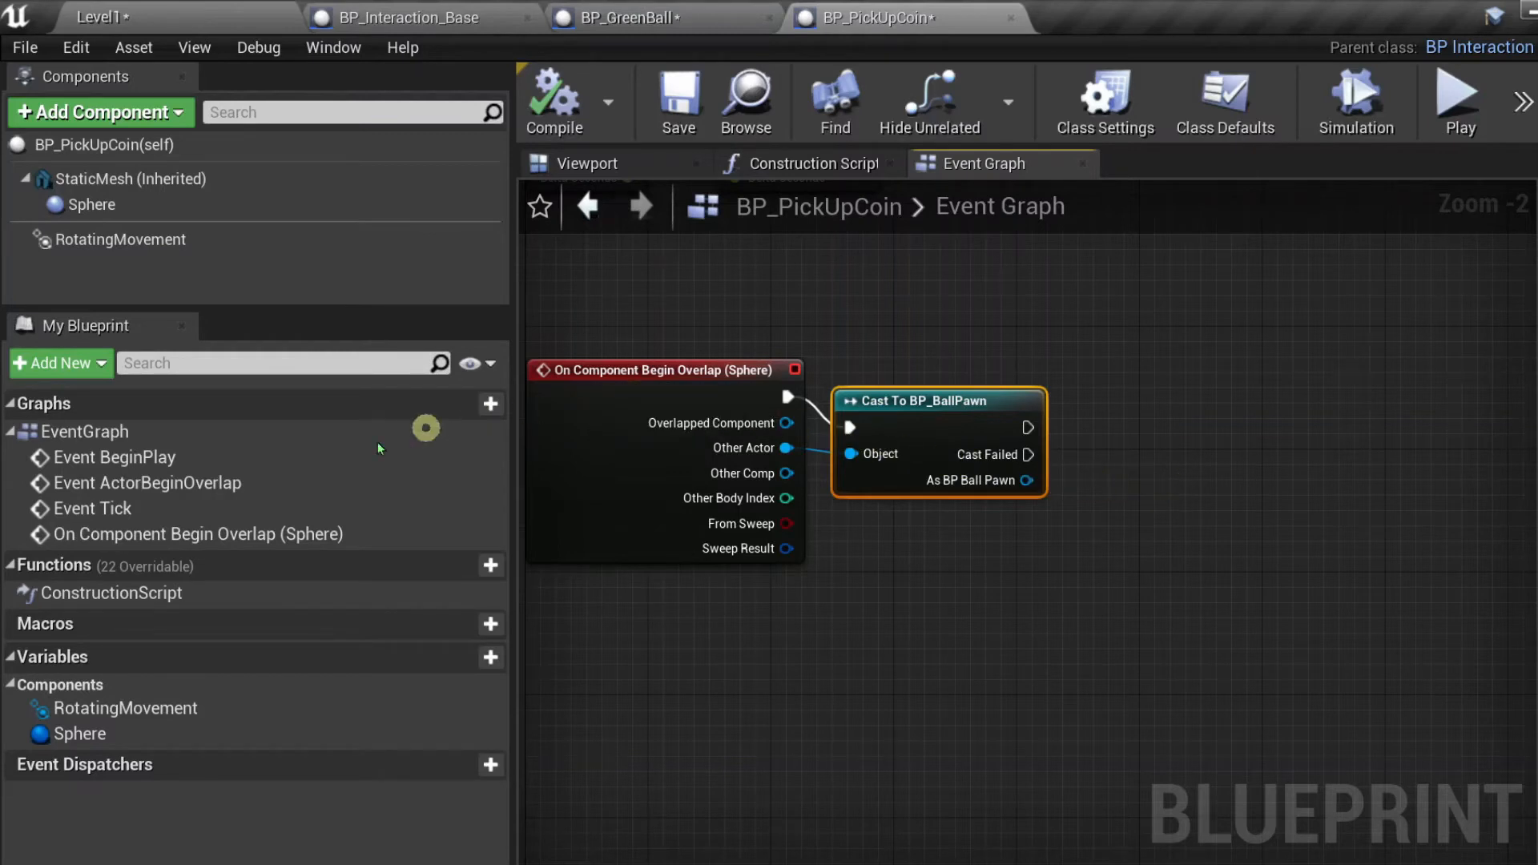
- Override the Interact function inherited from BP Interaction Base in the coin blueprint
mouse_move(441, 570)
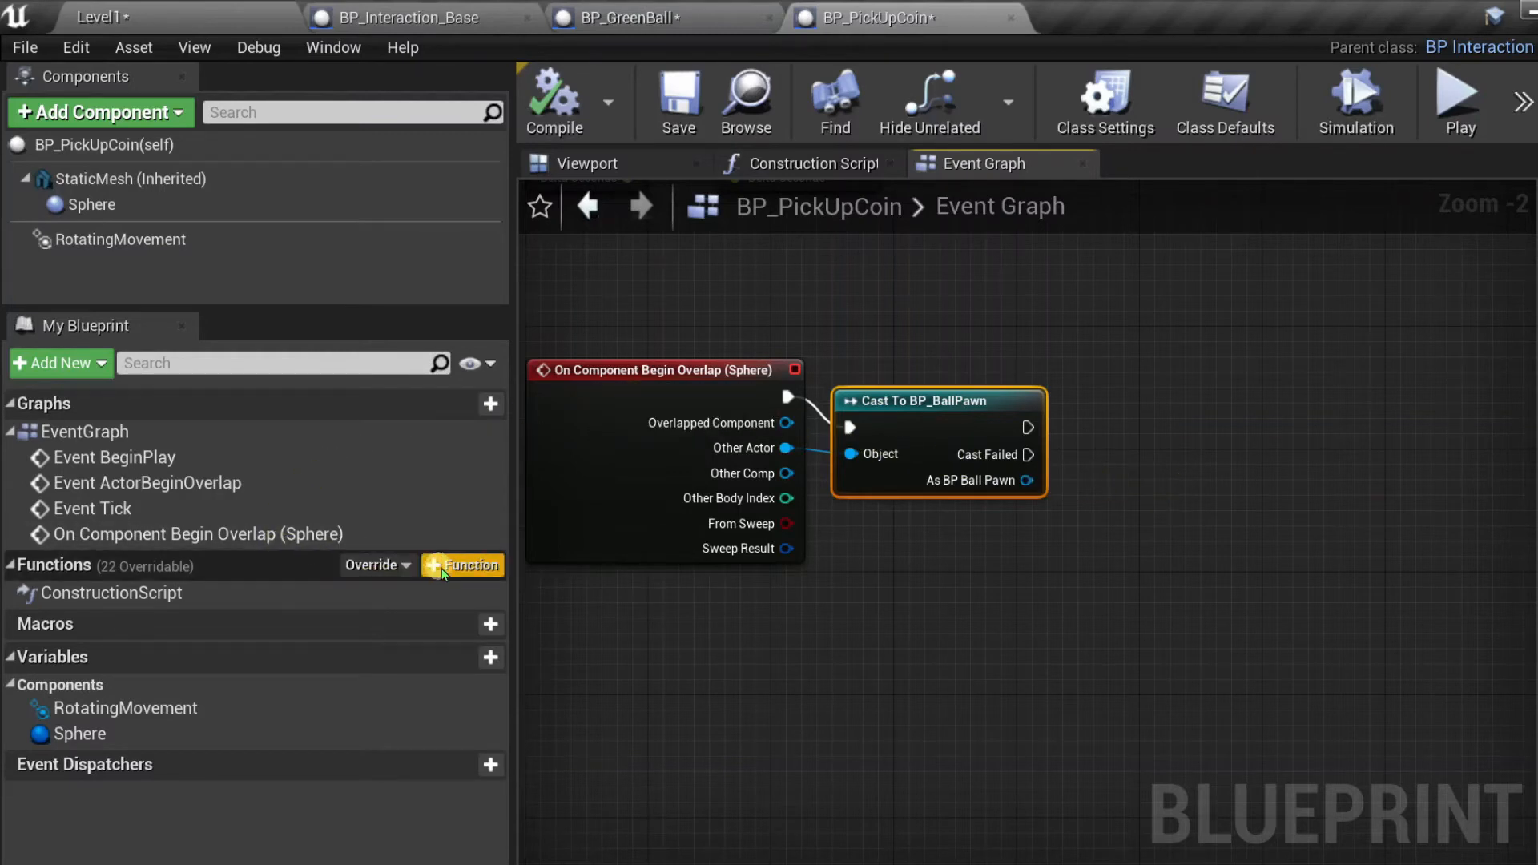
click(394, 570)
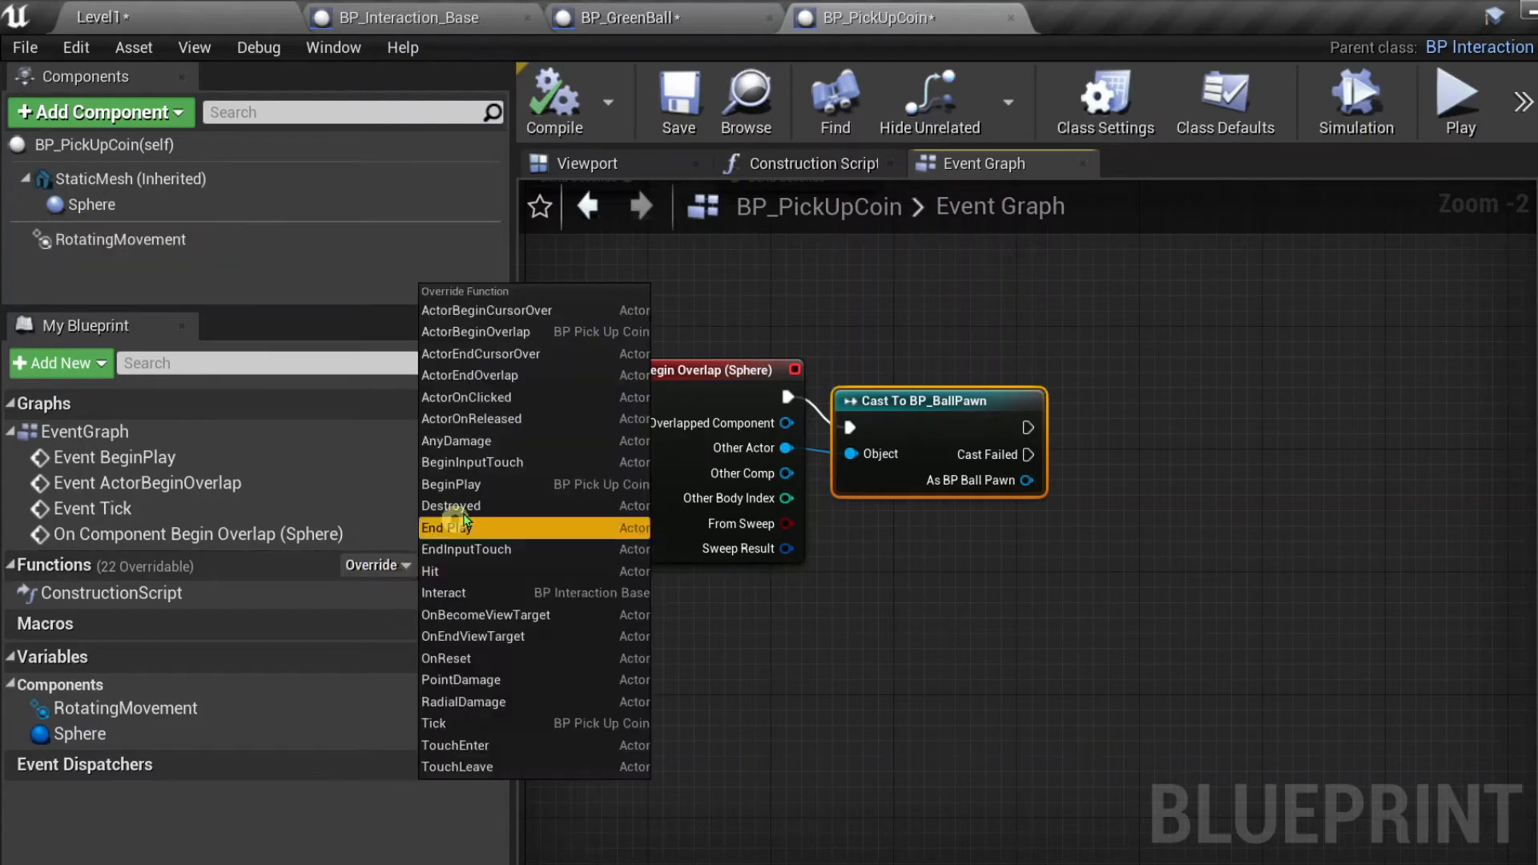
click(460, 595)
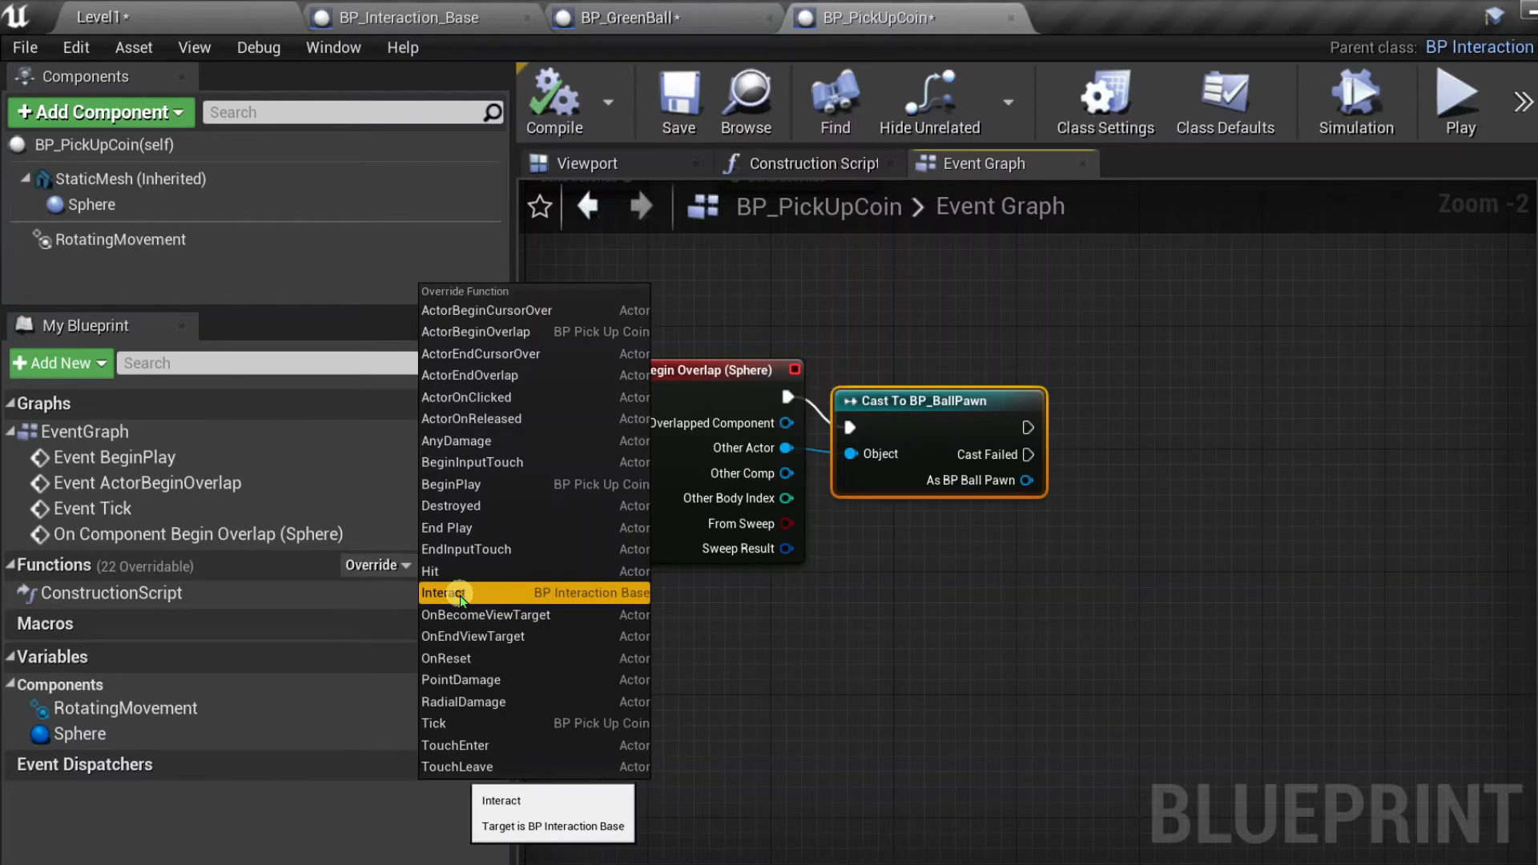
click(511, 599)
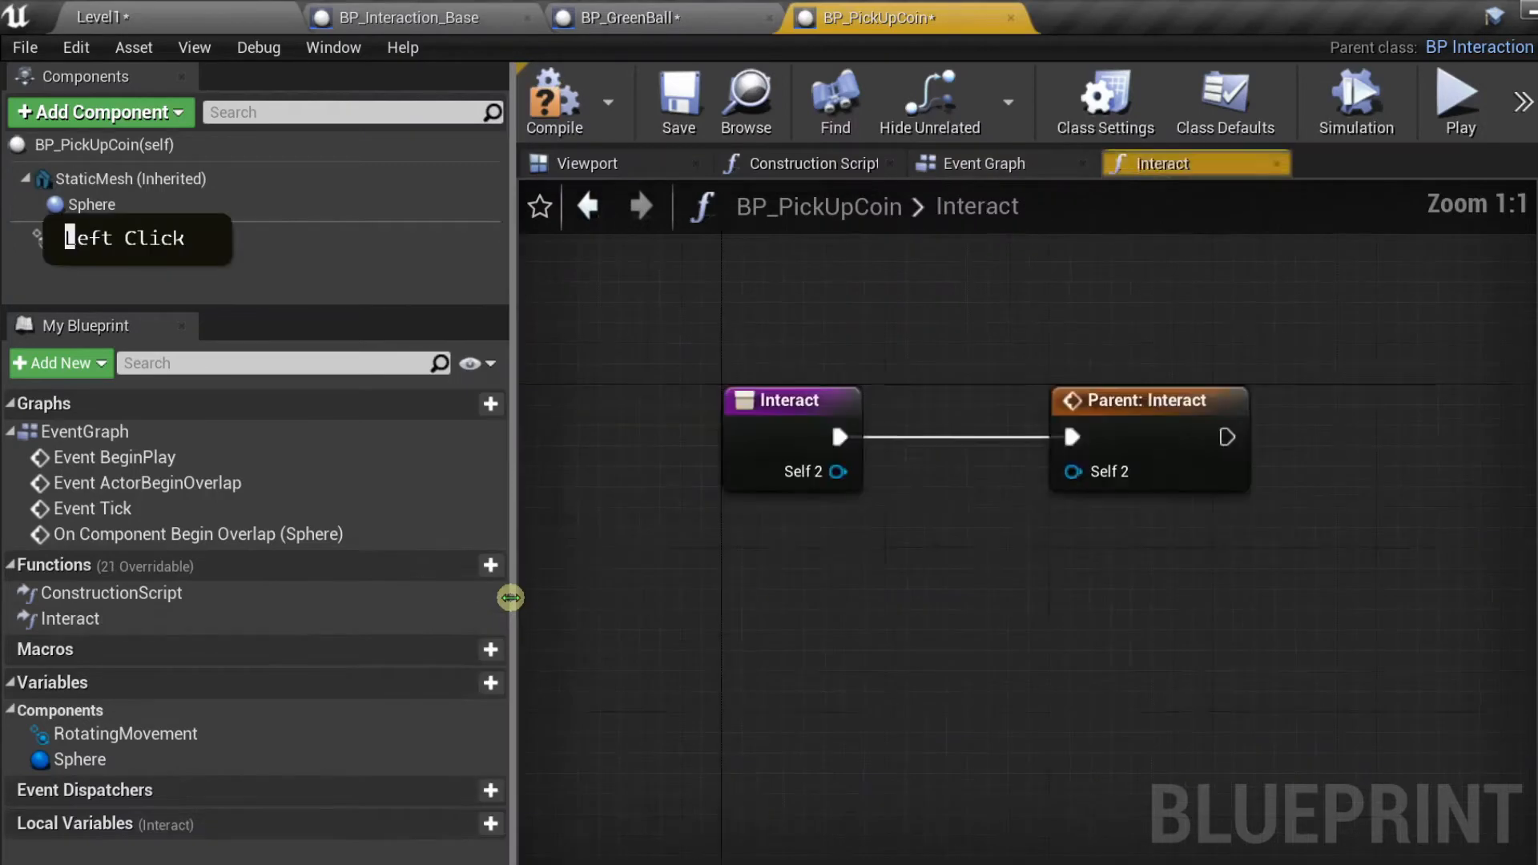
- Connect the Interact entry node's Self 2 output to the Self 2 input of the Parent: Interact node
right_drag(870, 657, 703, 636)
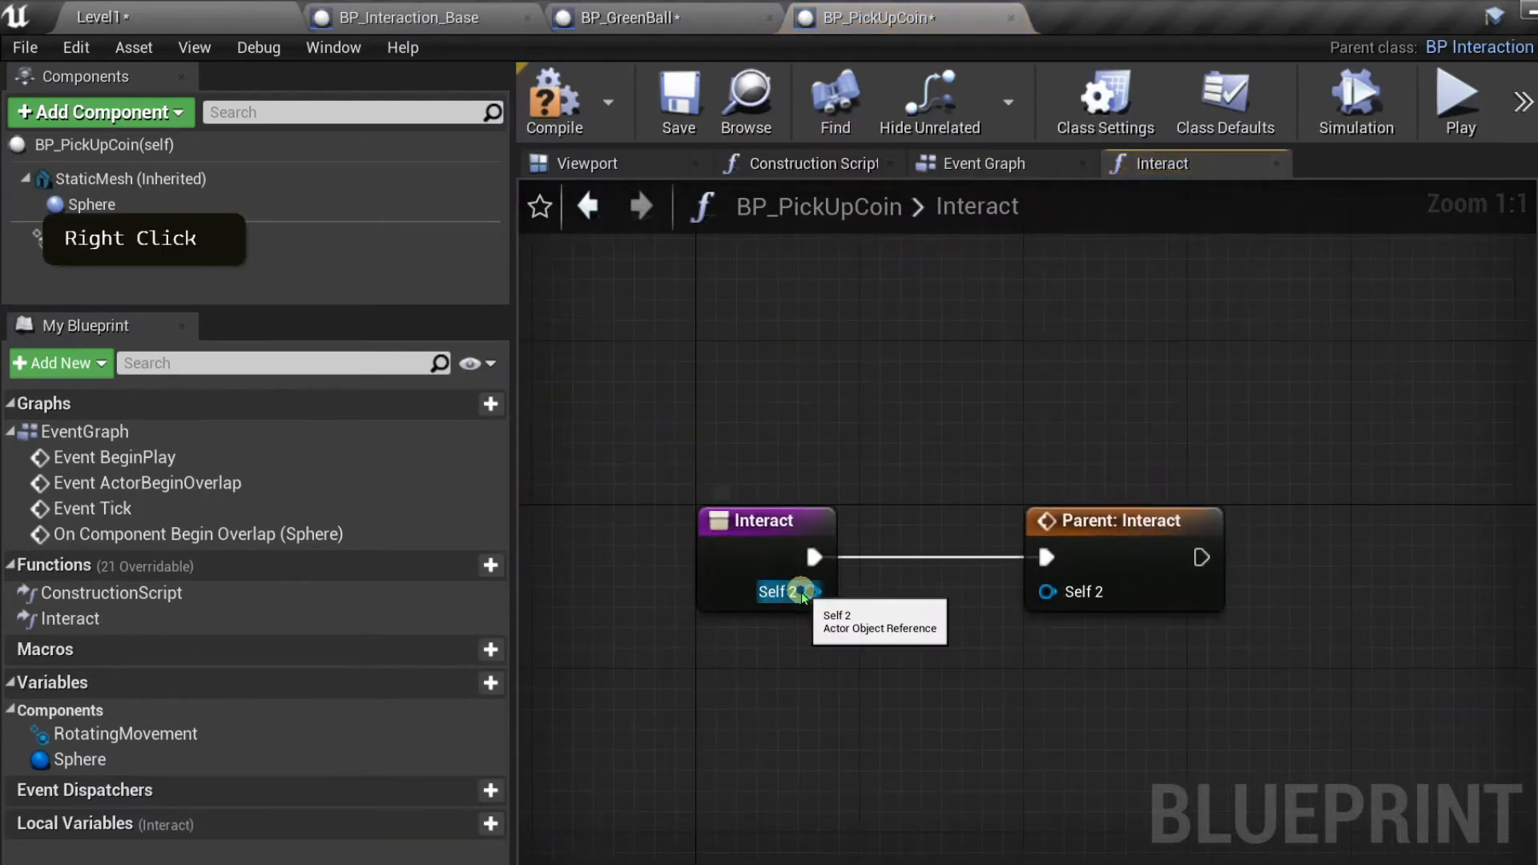
drag(802, 593, 1073, 594)
right_drag(1126, 679, 1030, 630)
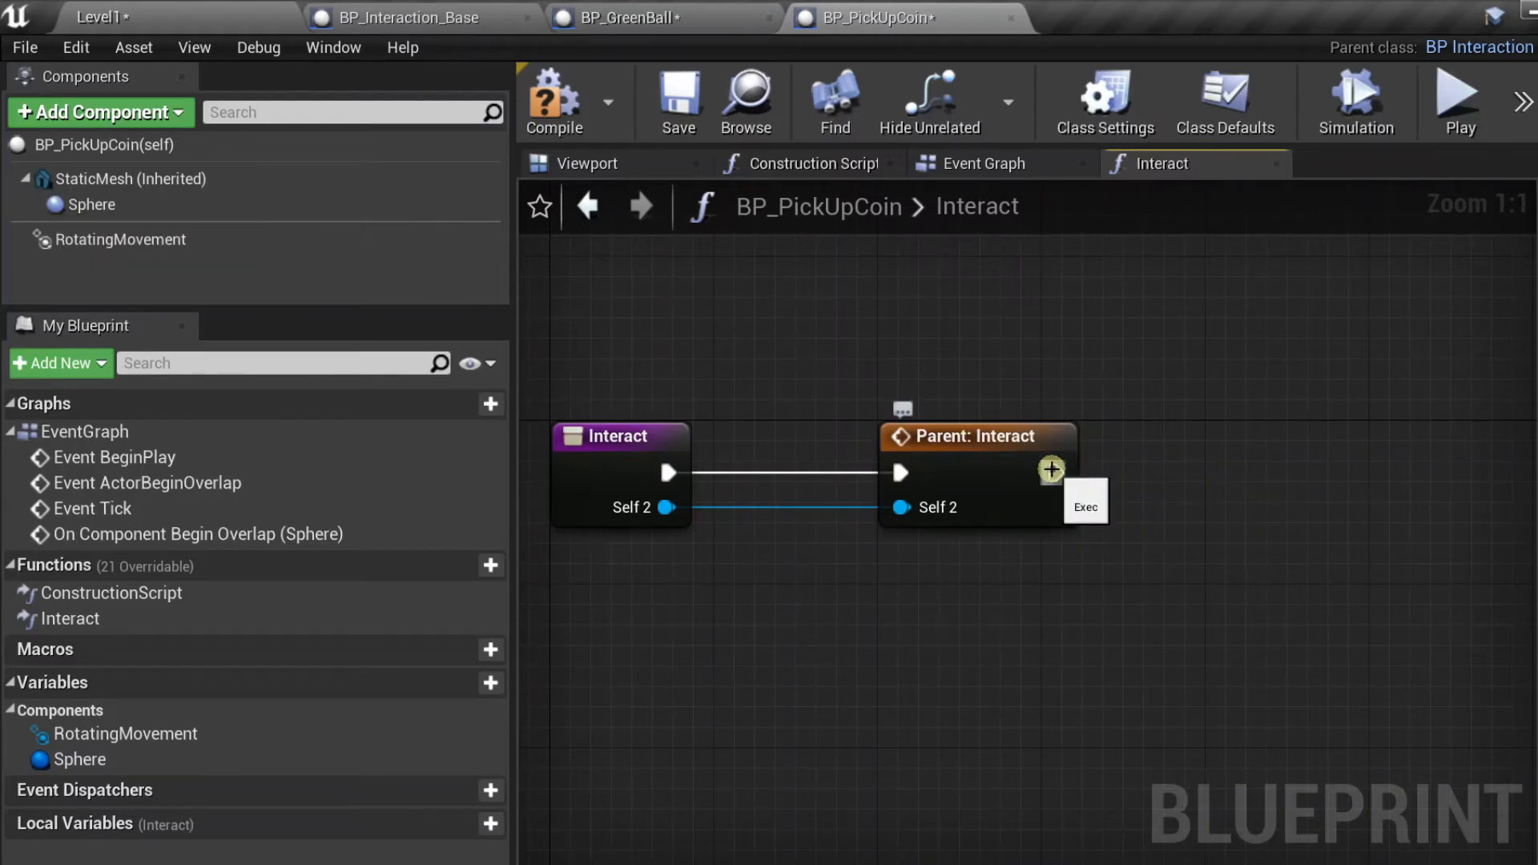
- Add a DestroyActor node targeting self after the Parent: Interact node and align it with that node
drag(1050, 469, 1168, 464)
text(d)
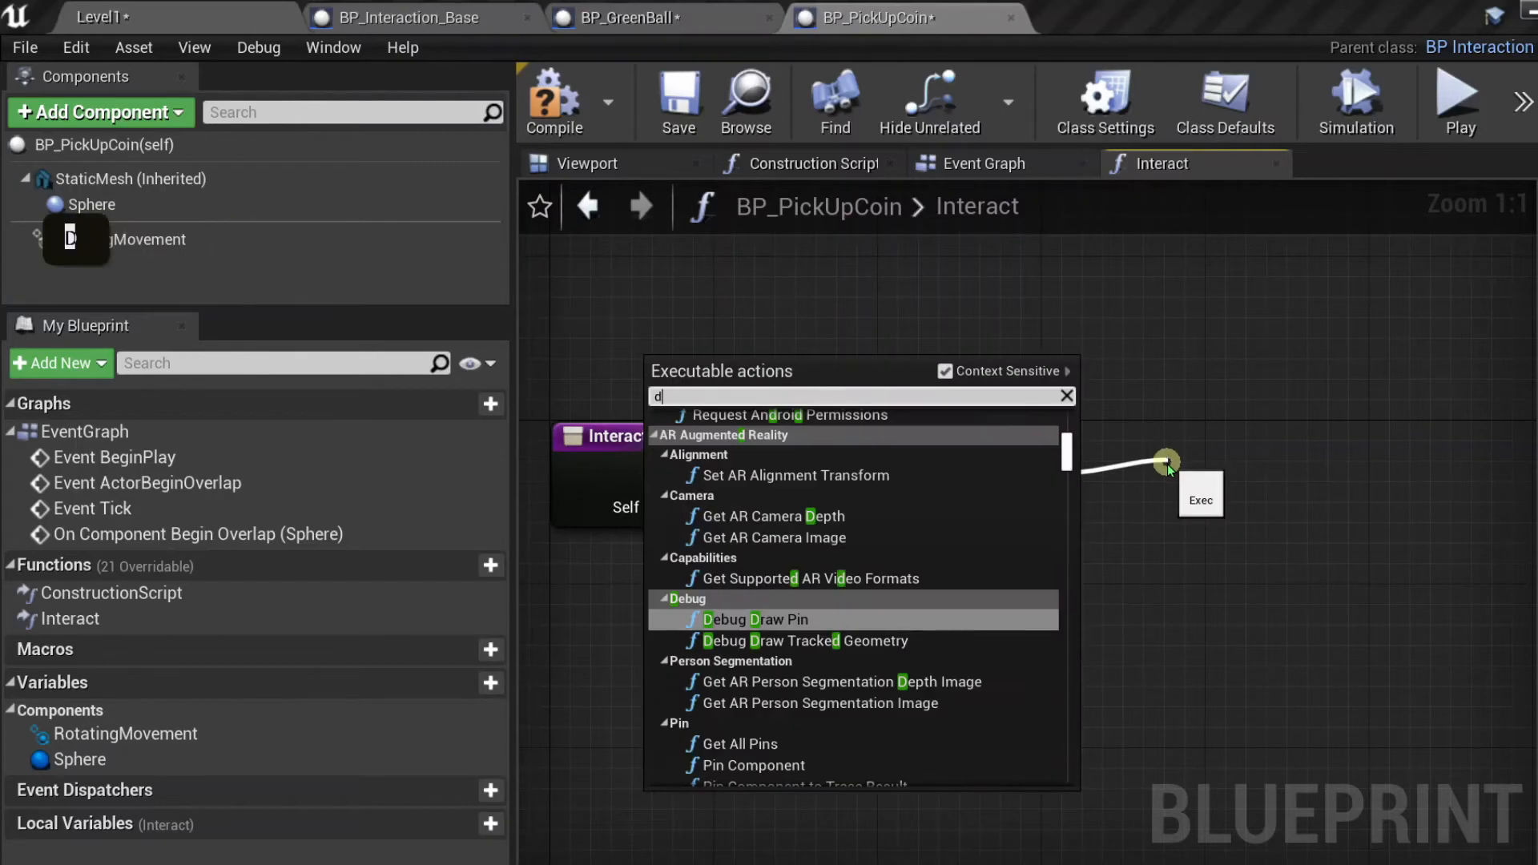
text(estro)
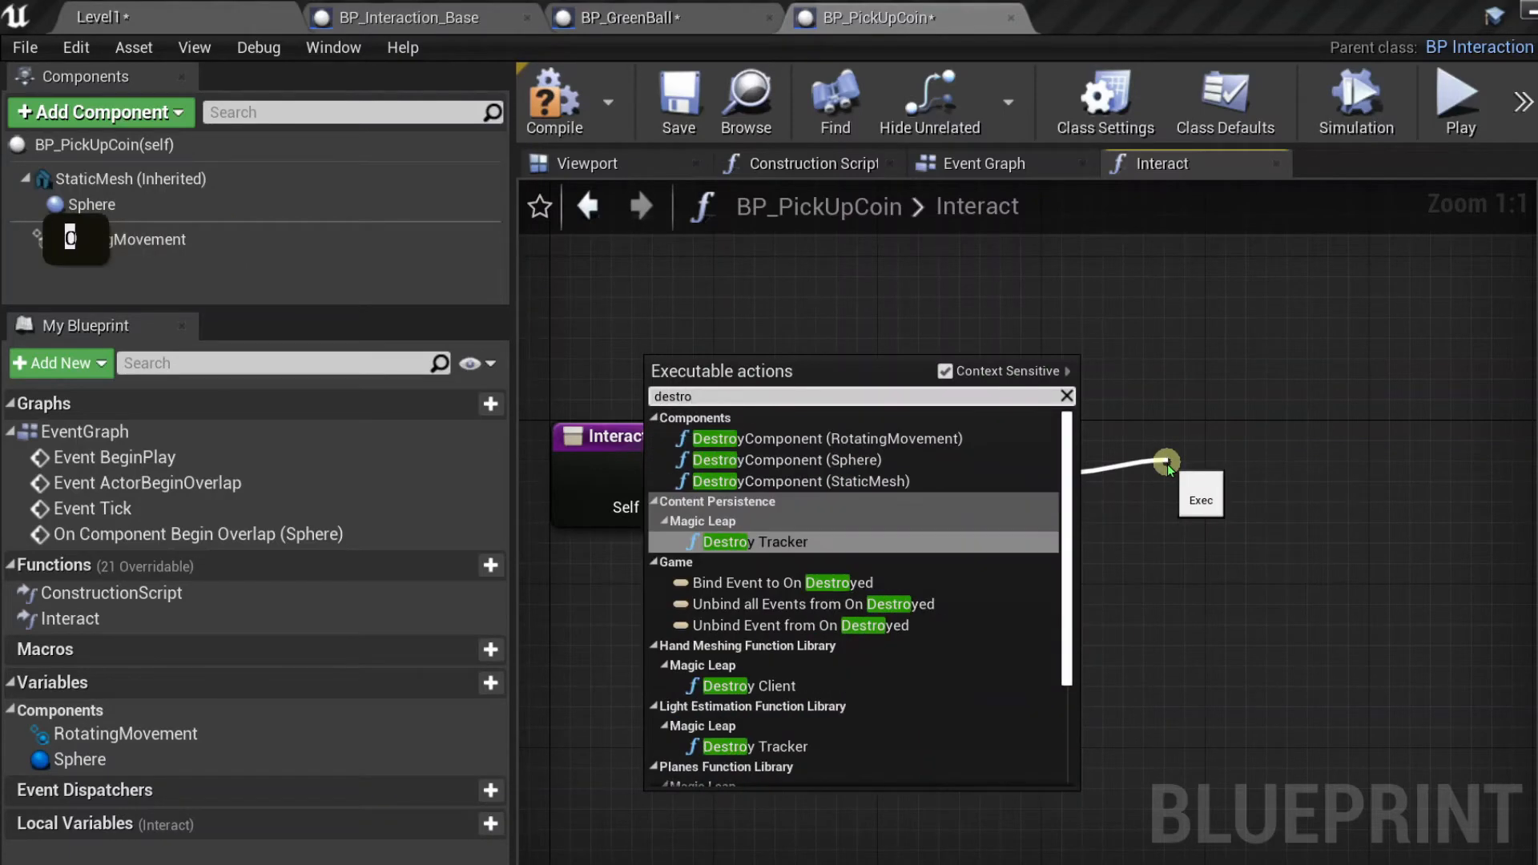
text(y act)
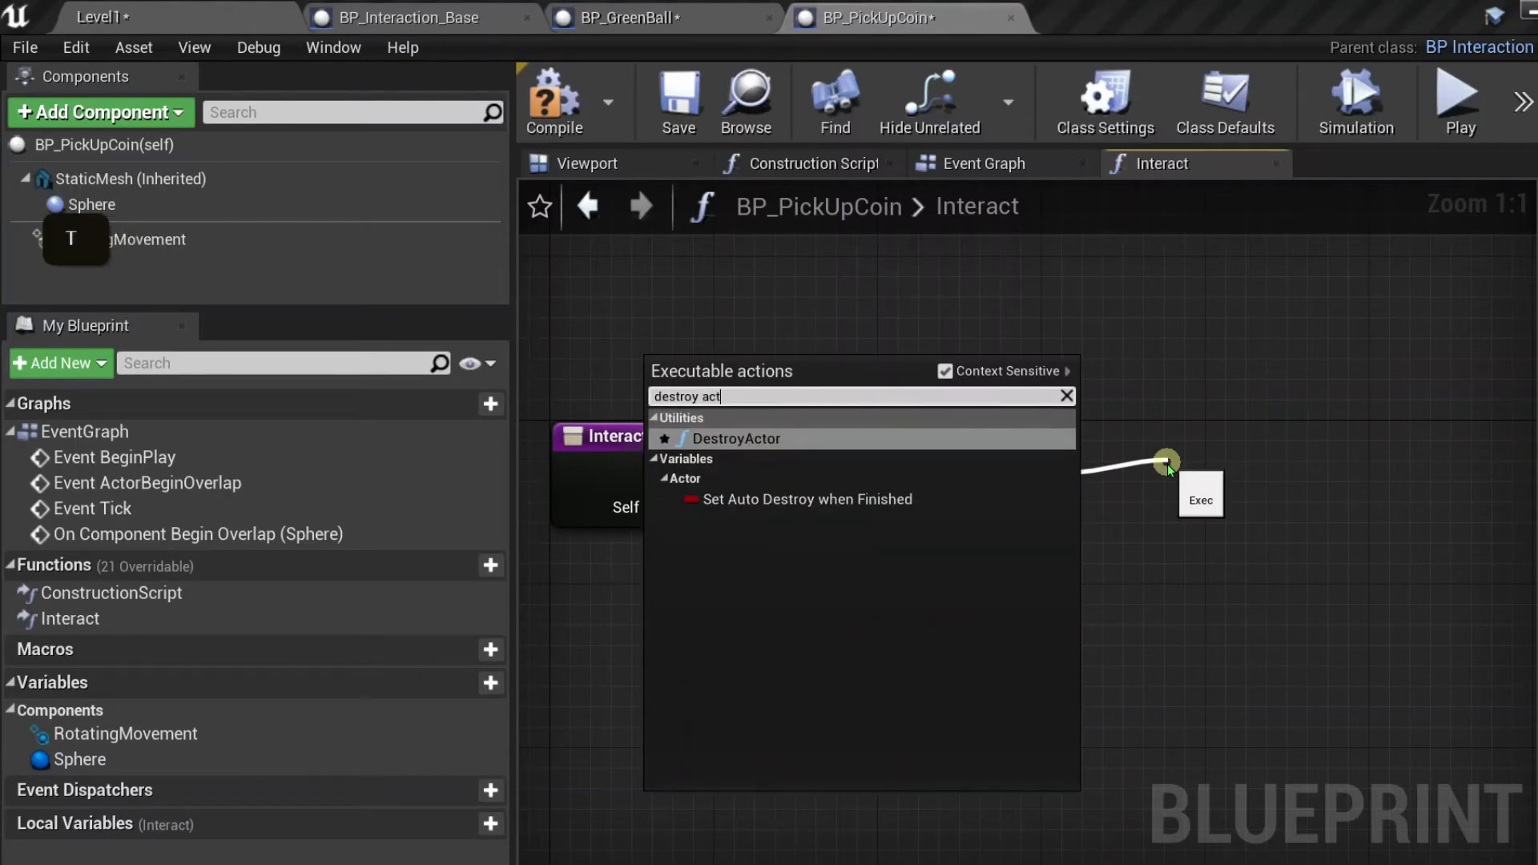
click(804, 447)
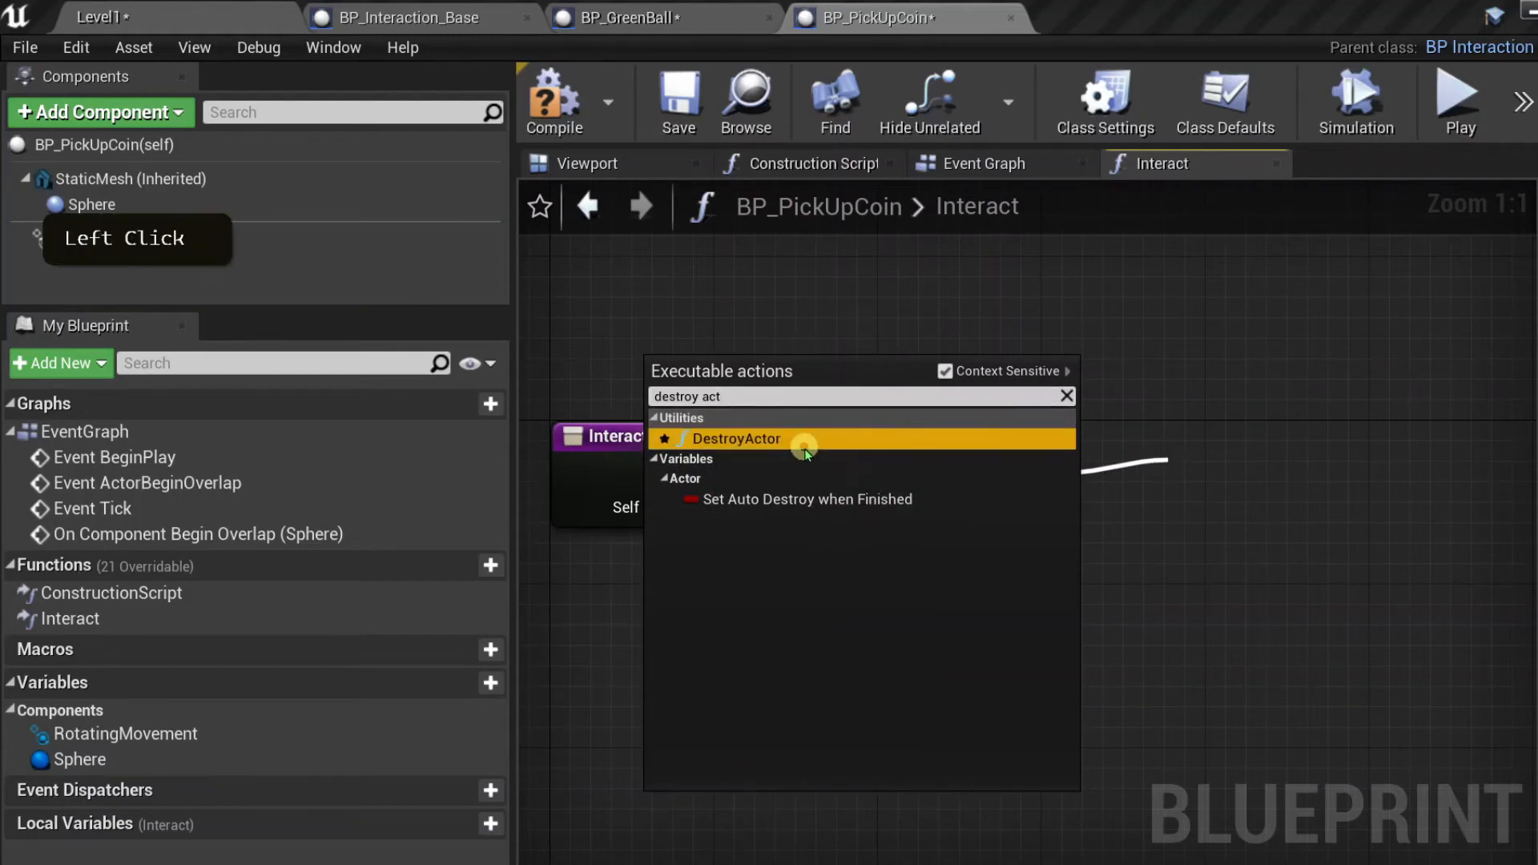
click(804, 436)
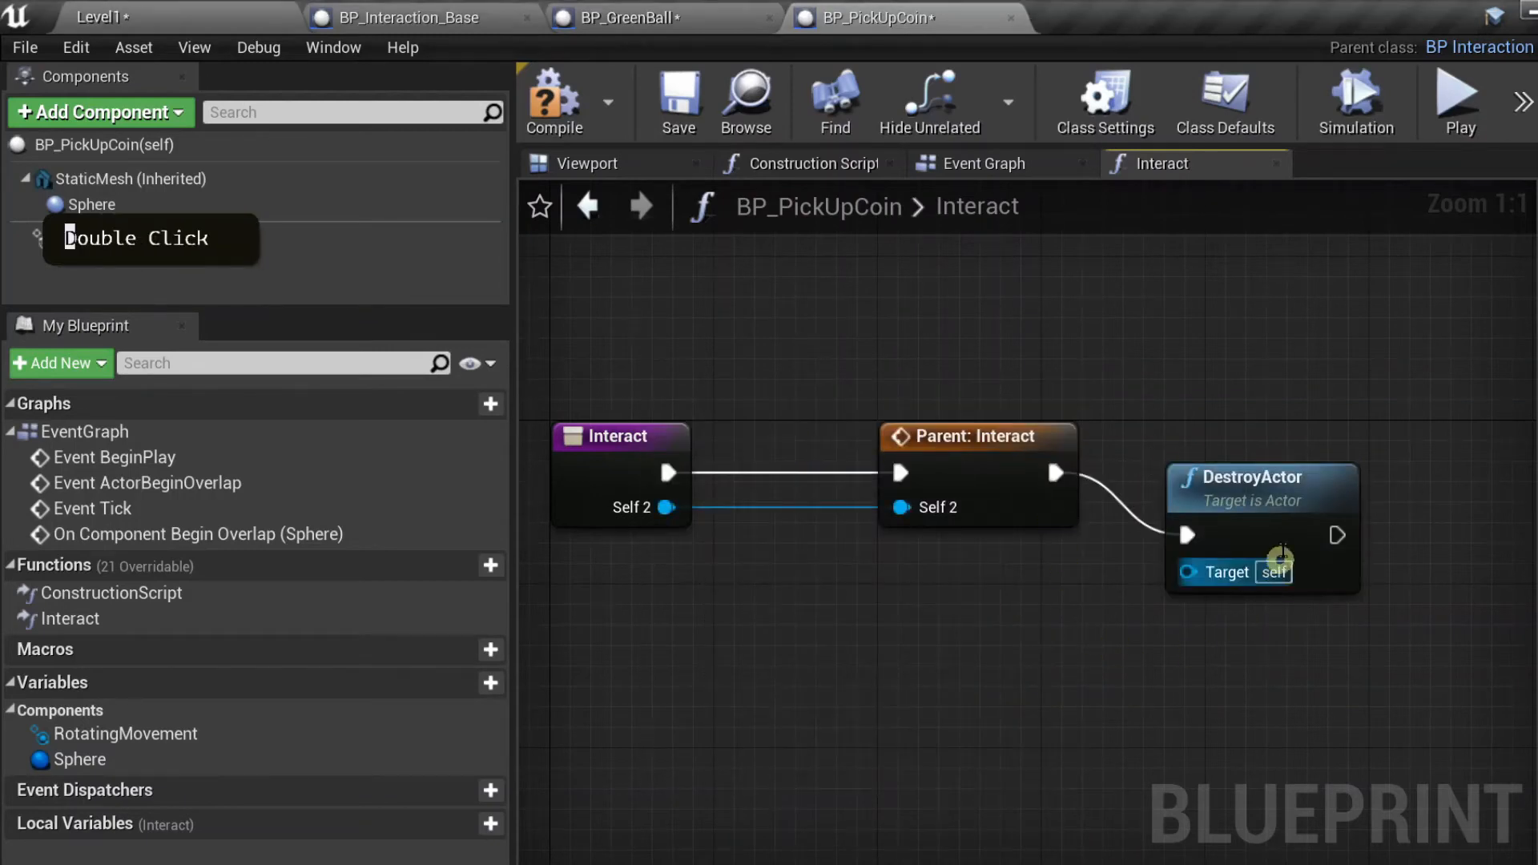
drag(1280, 556, 1256, 492)
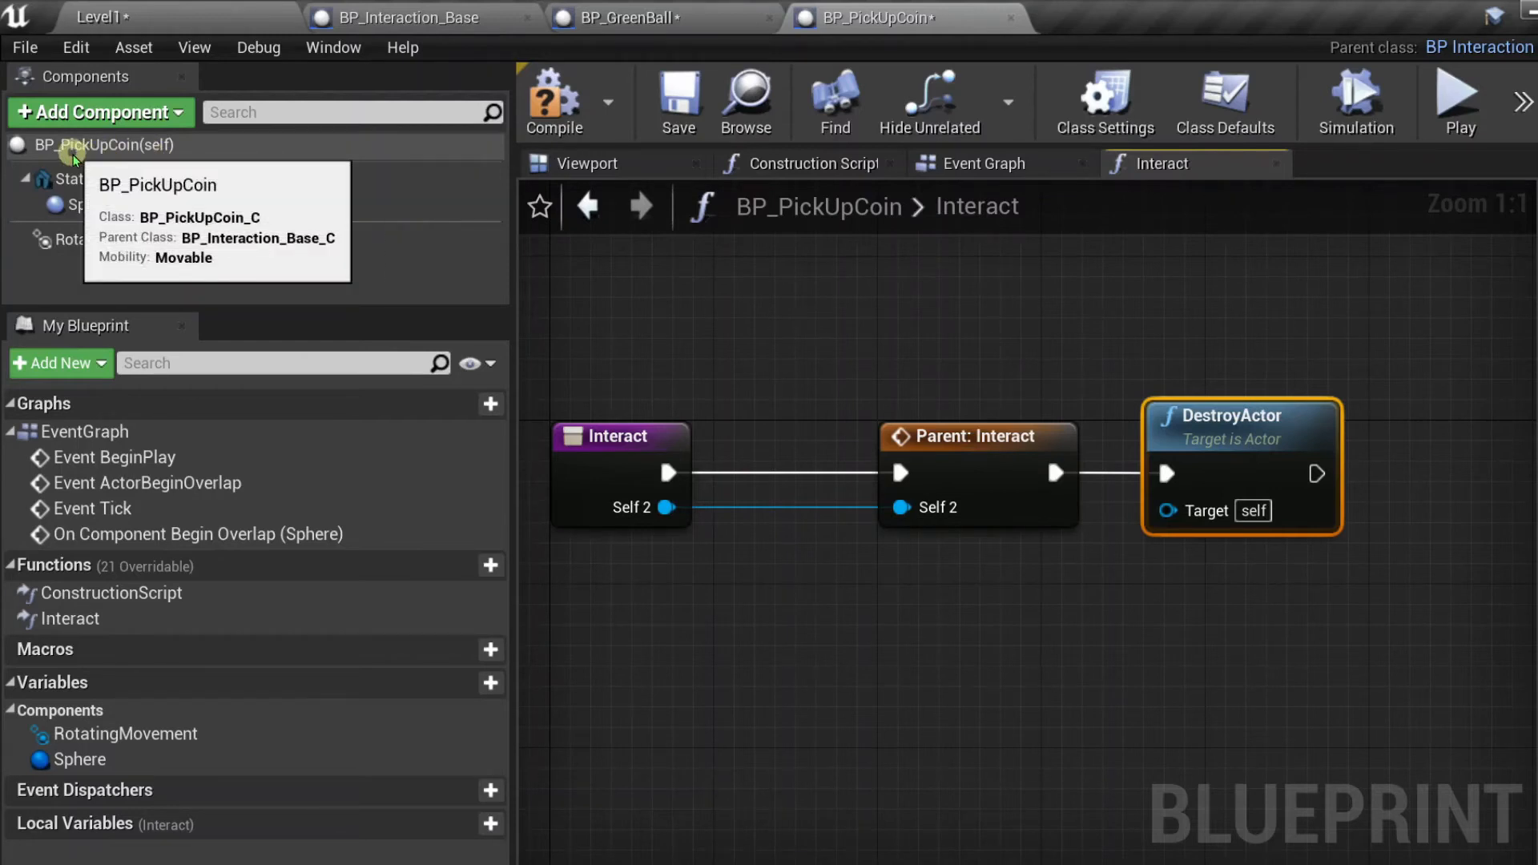
- Check the BP_Interaction_Base blueprint for comparison, and compile and save BP_PickUpCoin
click(433, 19)
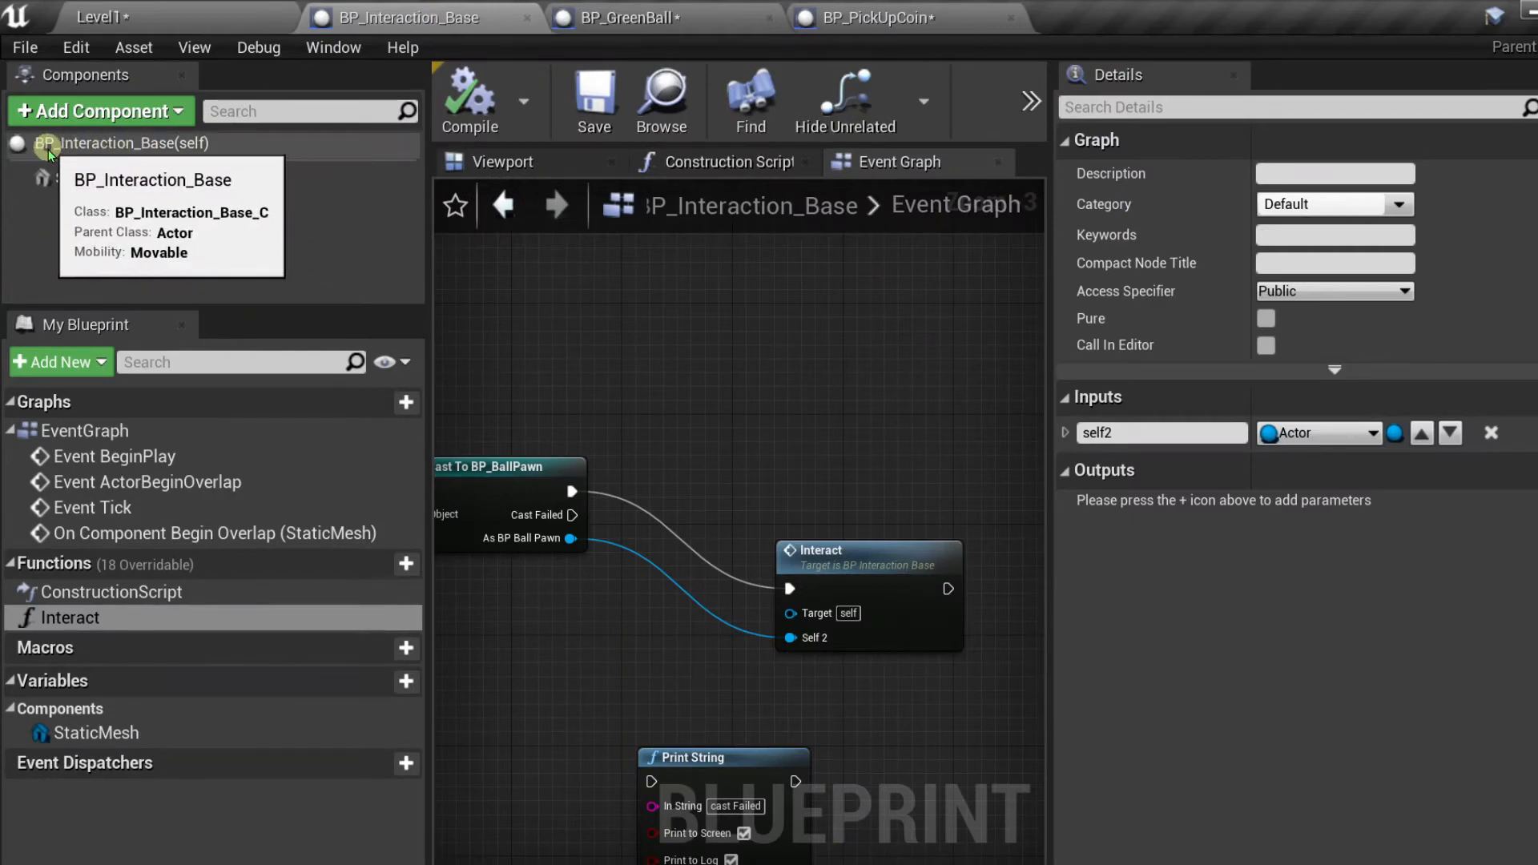
click(881, 18)
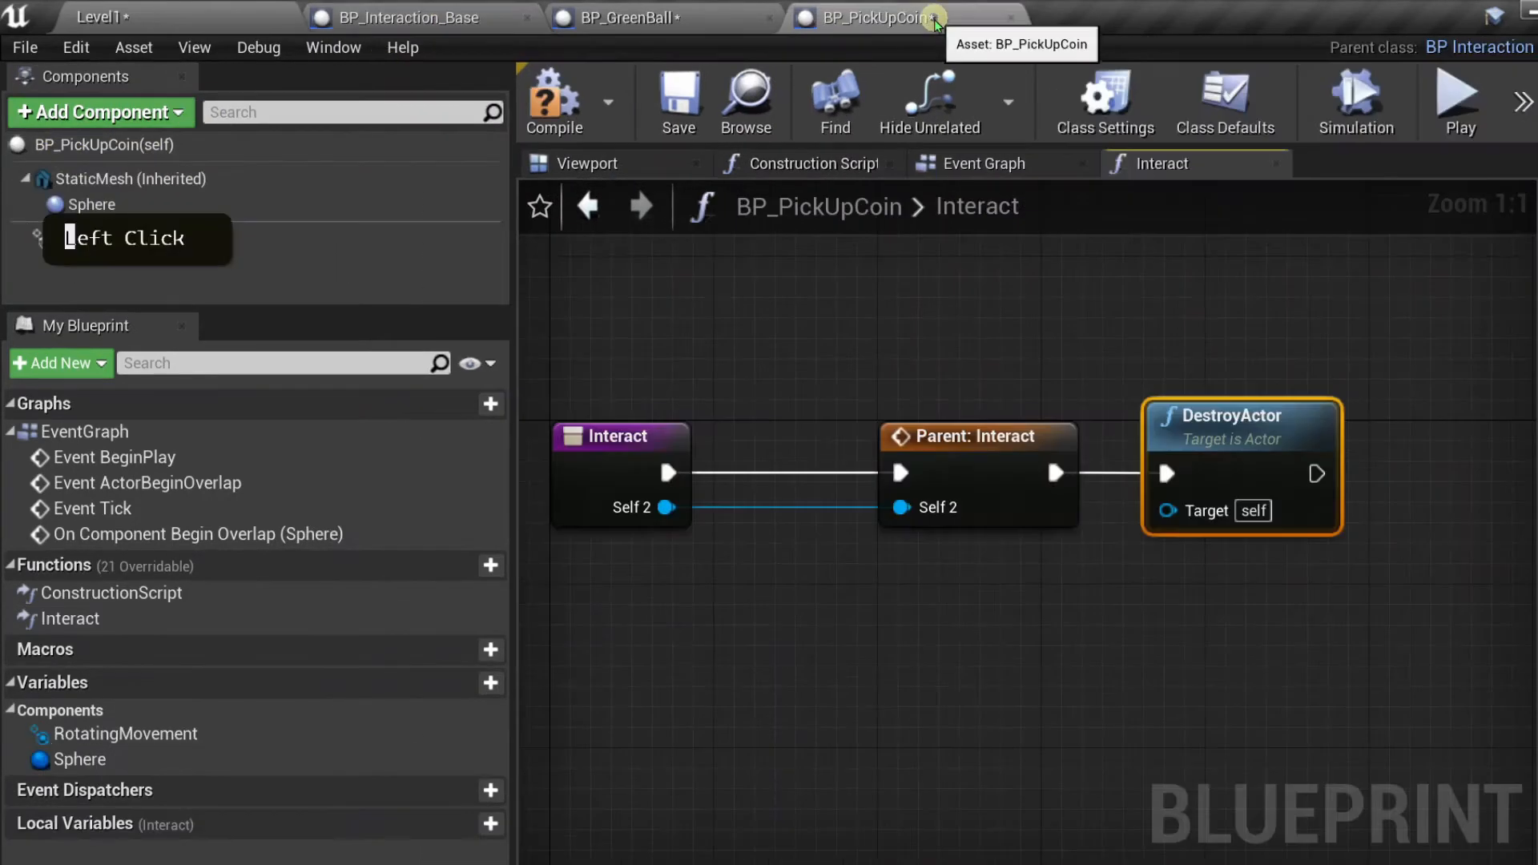
click(551, 107)
click(679, 98)
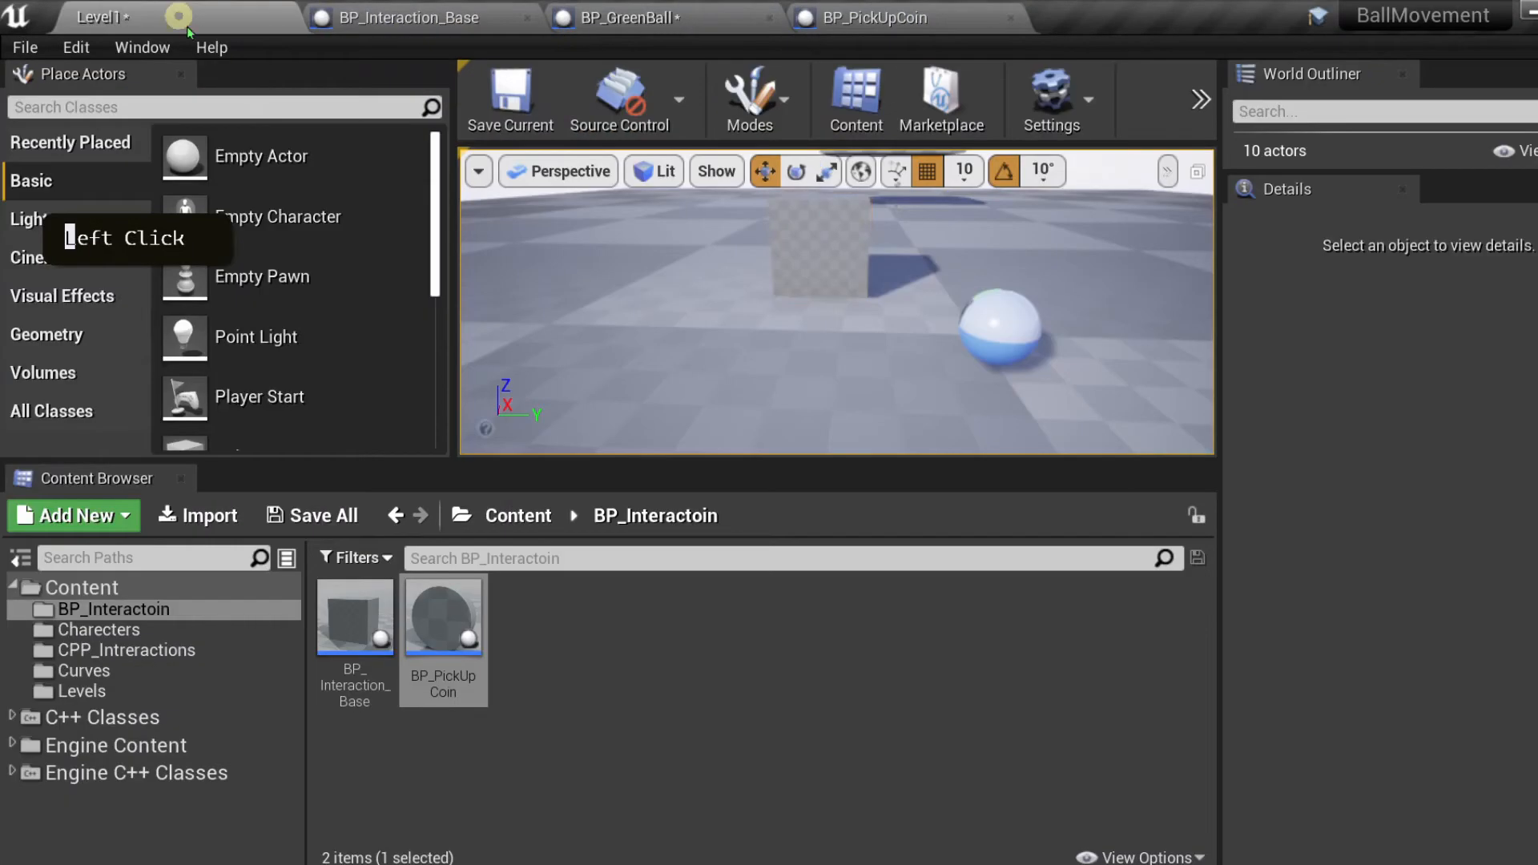
- Place BP_PickUpCoin in Level1 beside the ball and move it to about X -2060, Y -410, Z 120
click(462, 571)
drag(458, 605, 839, 267)
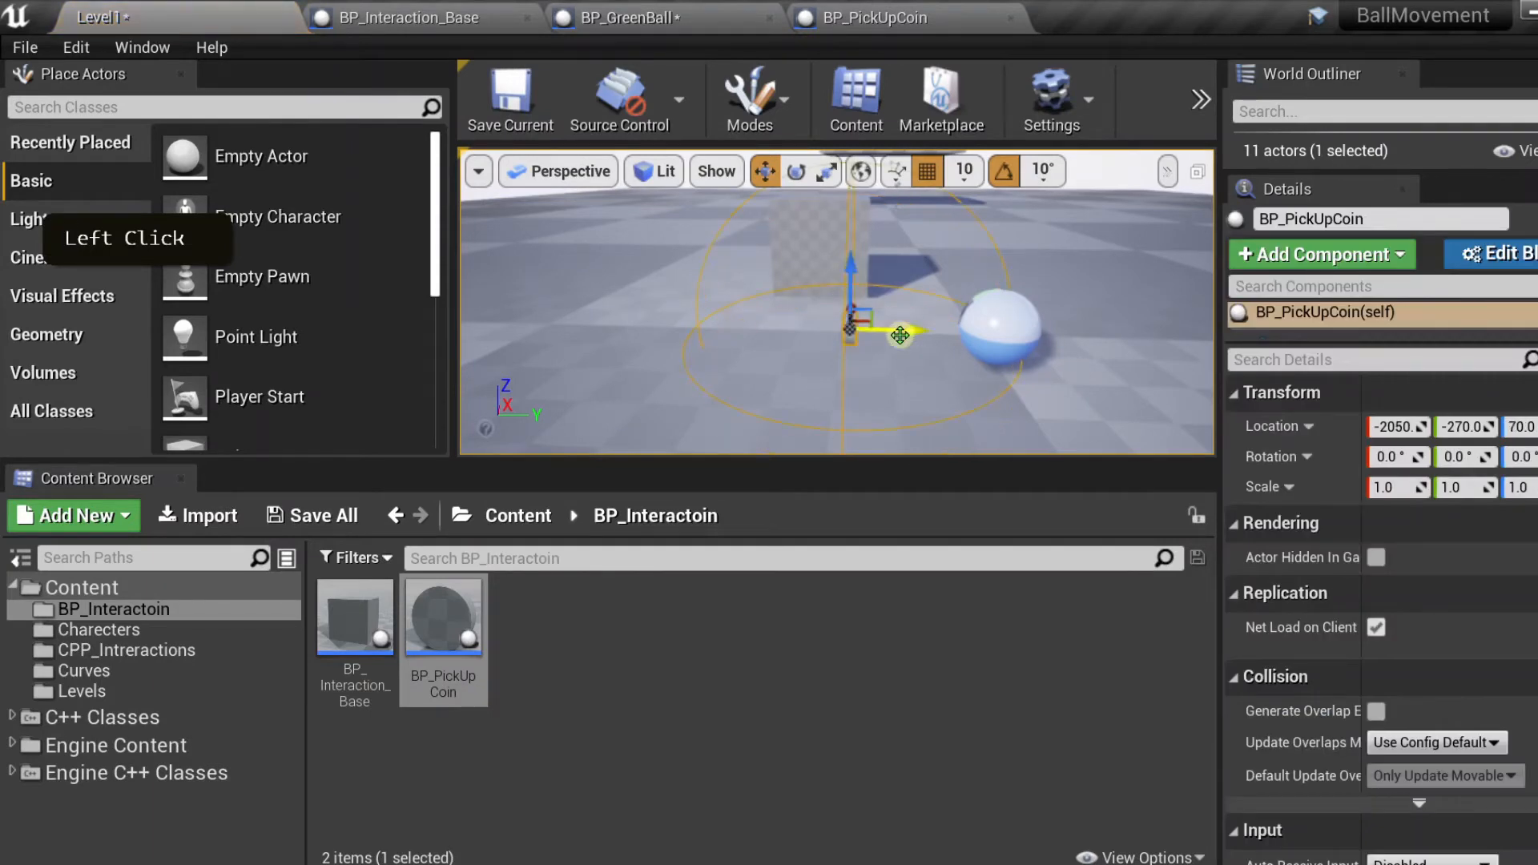
drag(899, 335, 830, 327)
drag(773, 276, 773, 236)
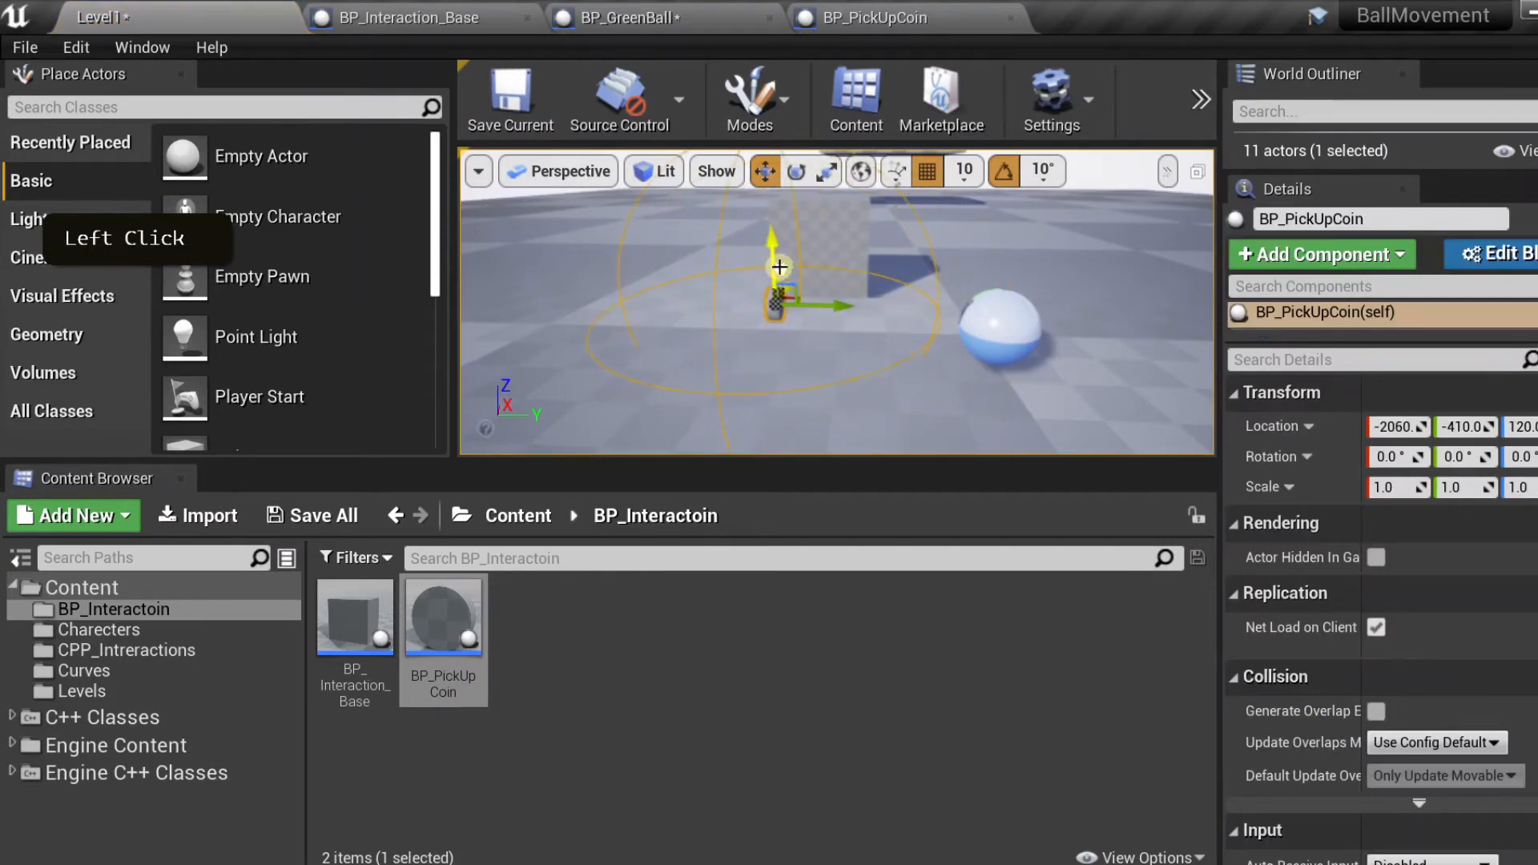
- Play the level in full screen and roll the ball toward the coin and the cube to test the pickup
click(1215, 86)
click(1186, 301)
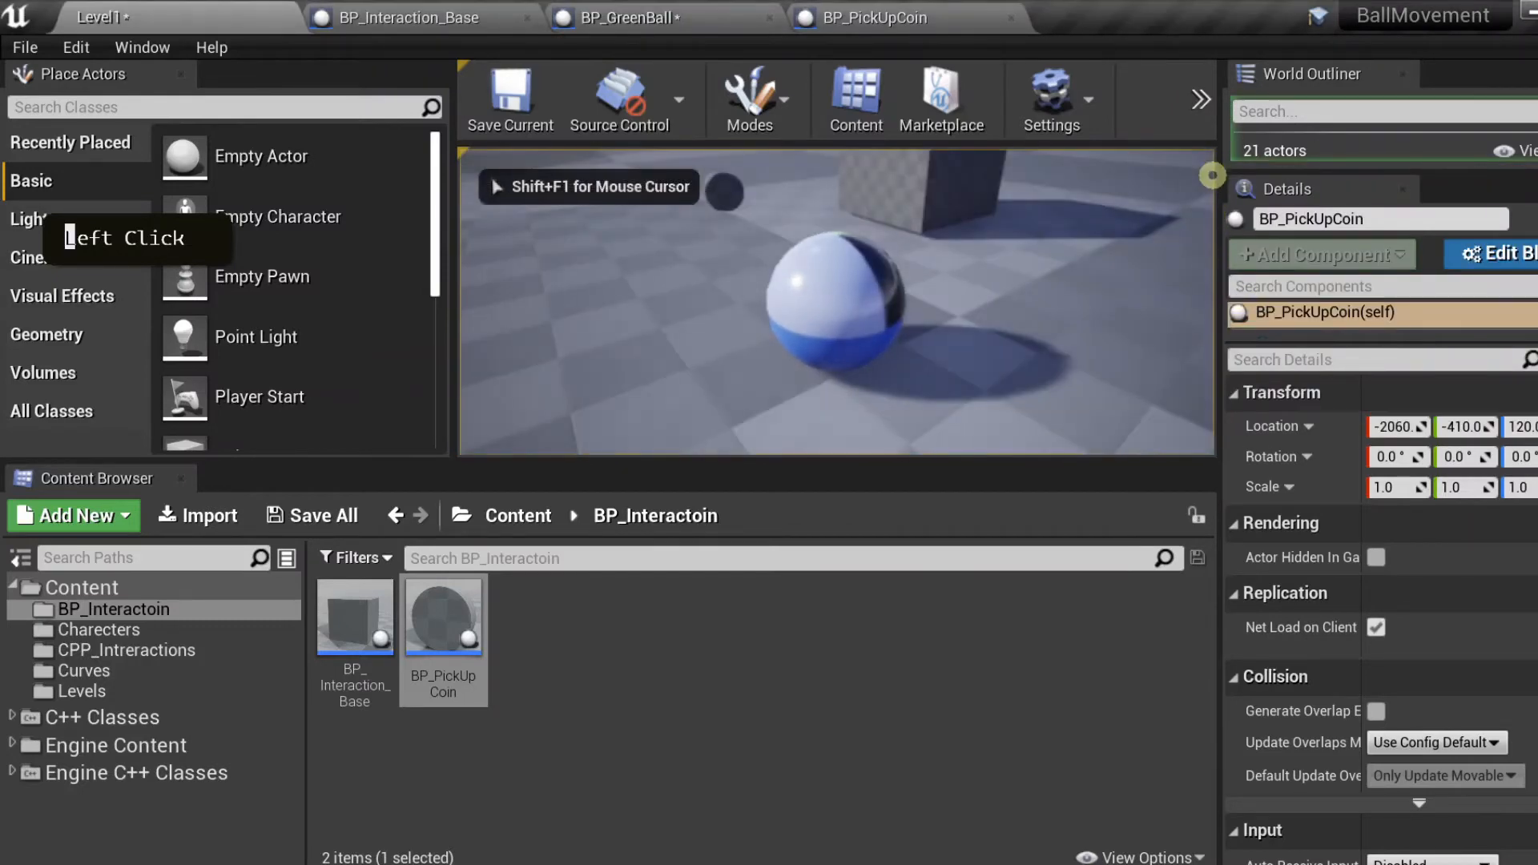
key(F11)
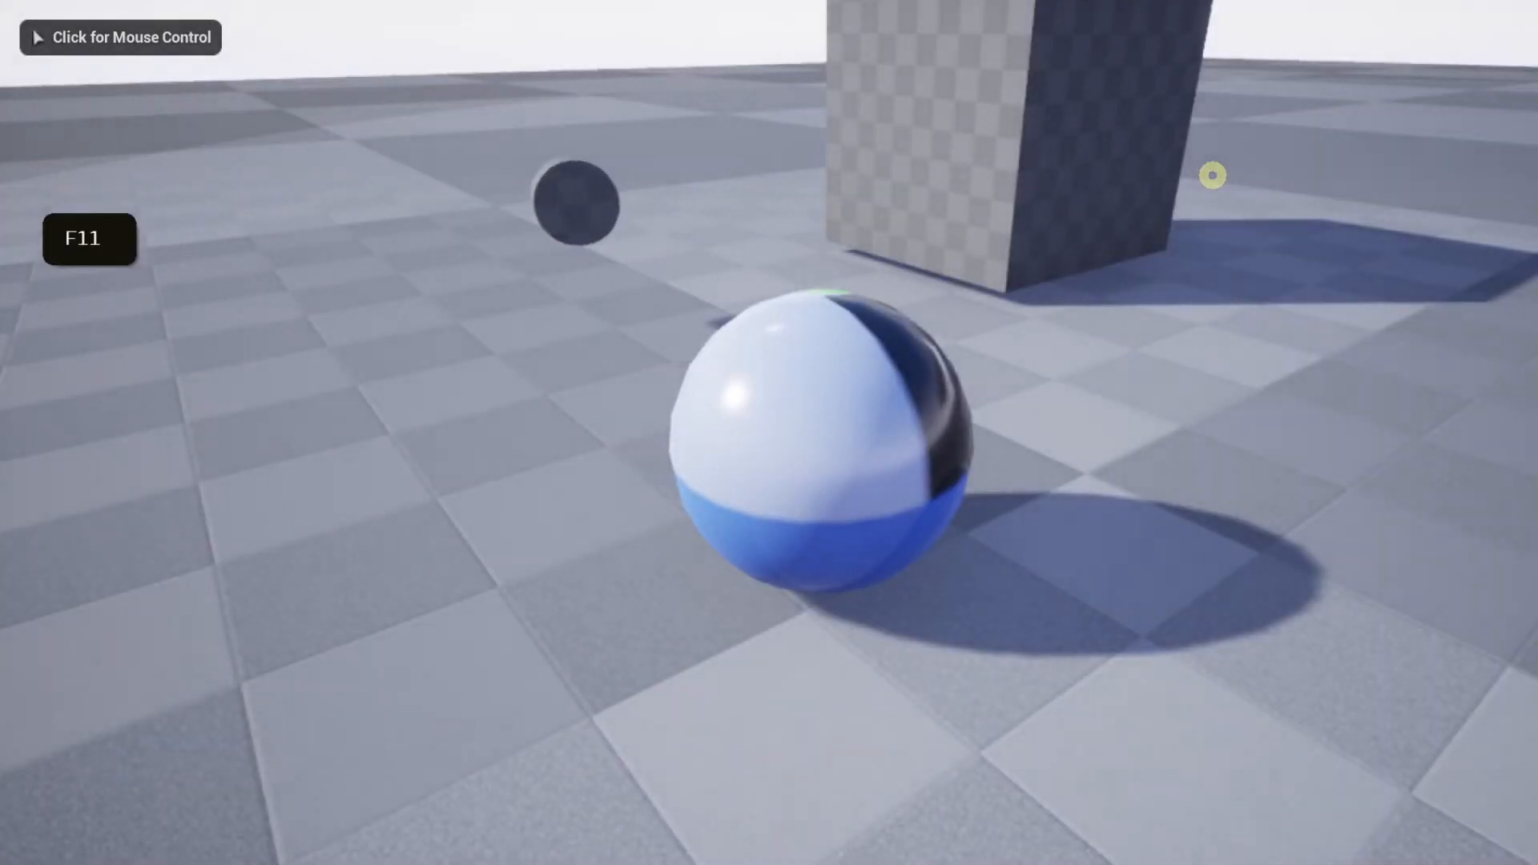
click(1212, 175)
key(a)
key(w)
key(w)
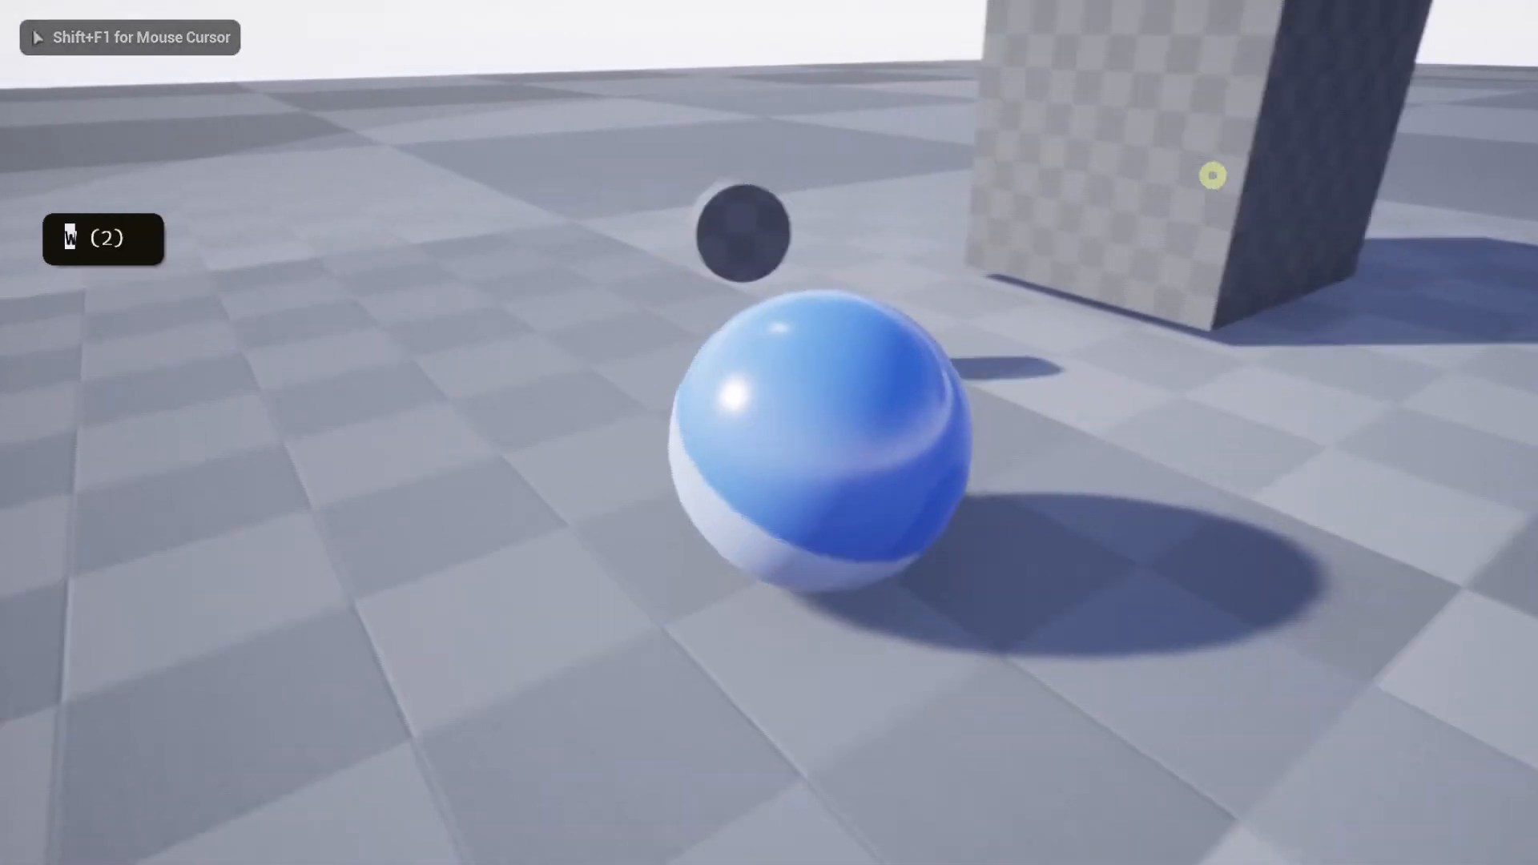
key(d)
key(s)
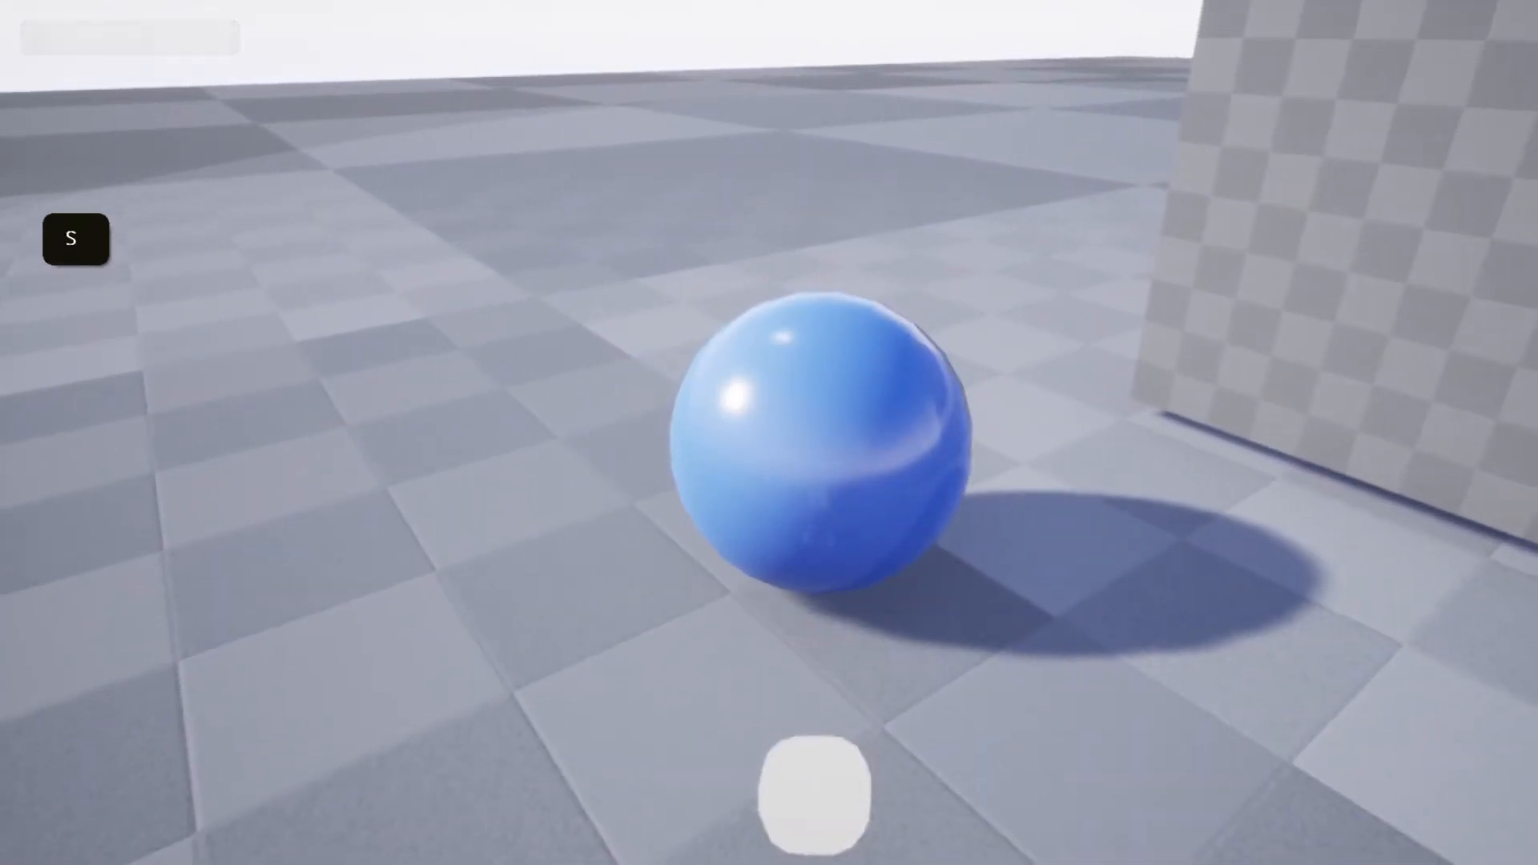
key(w)
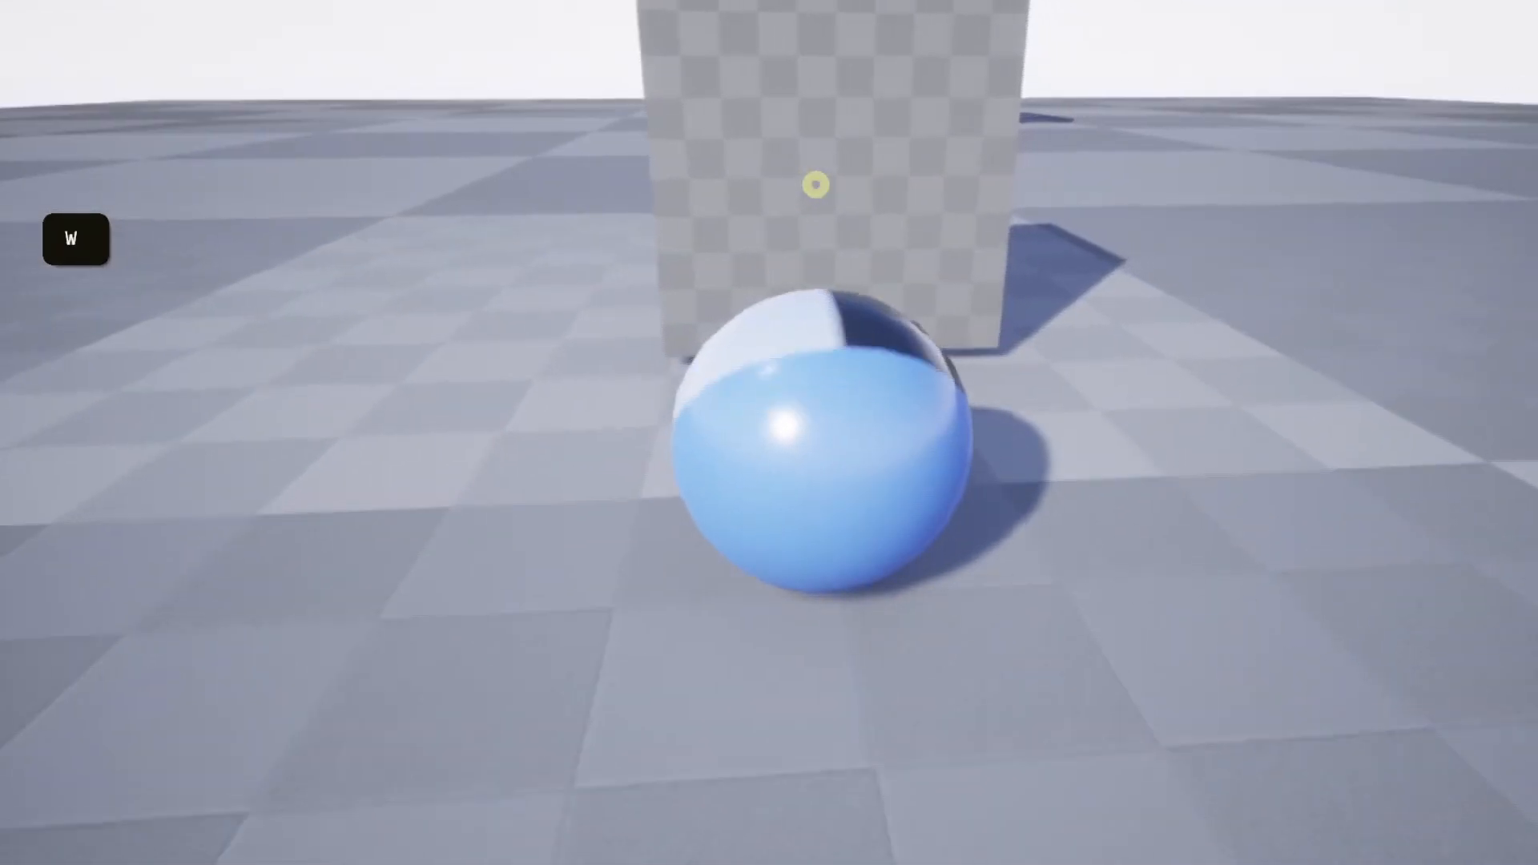
key(s)
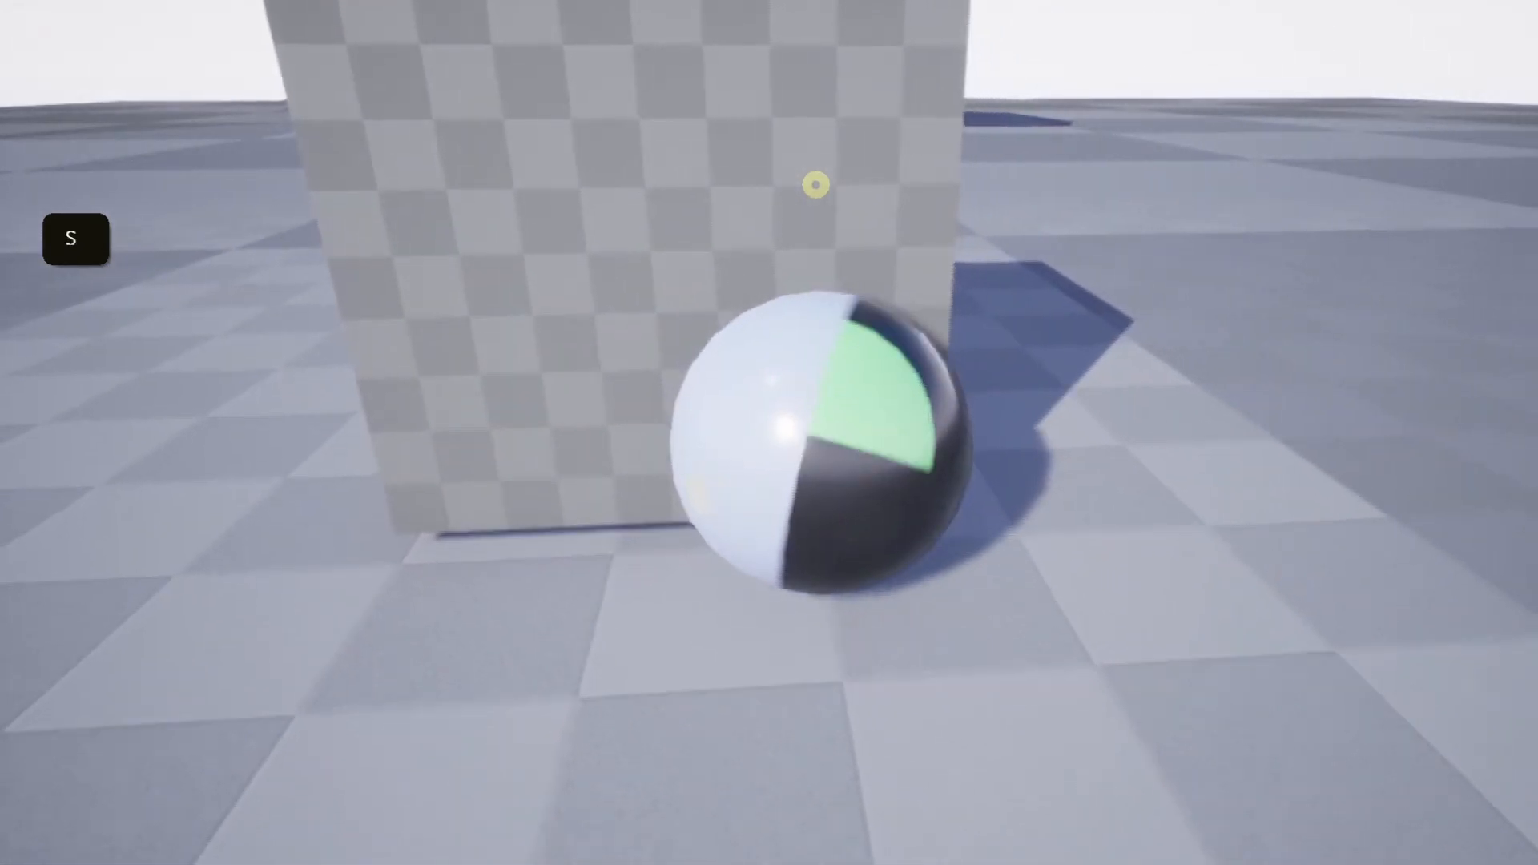
key(Escape)
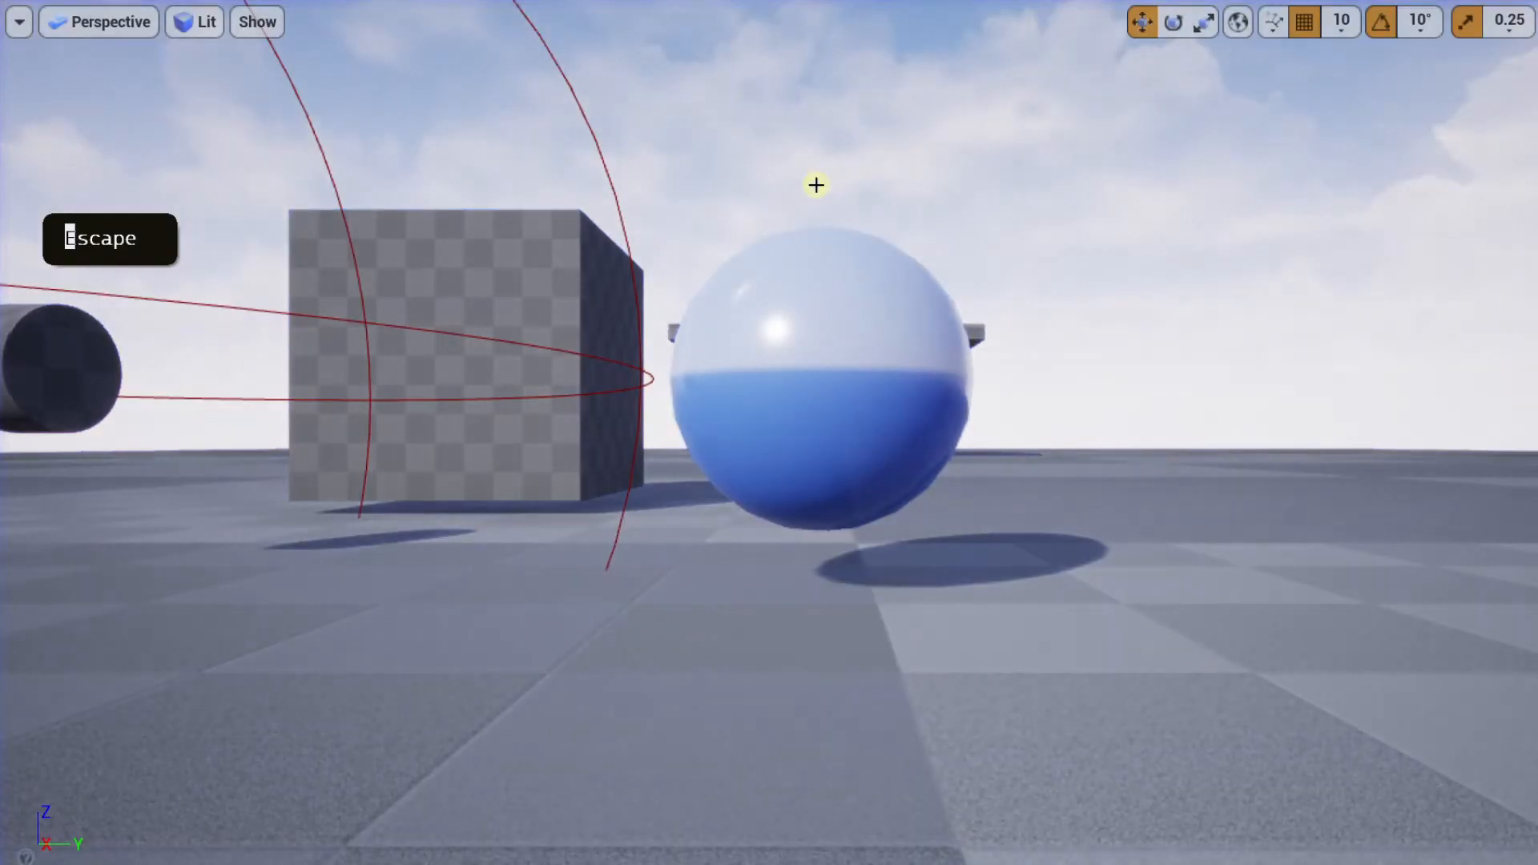
- Reopen the BP_PickUpCoin blueprint and view its Sphere collision component in the 3D preview
key(F11)
double_click(443, 643)
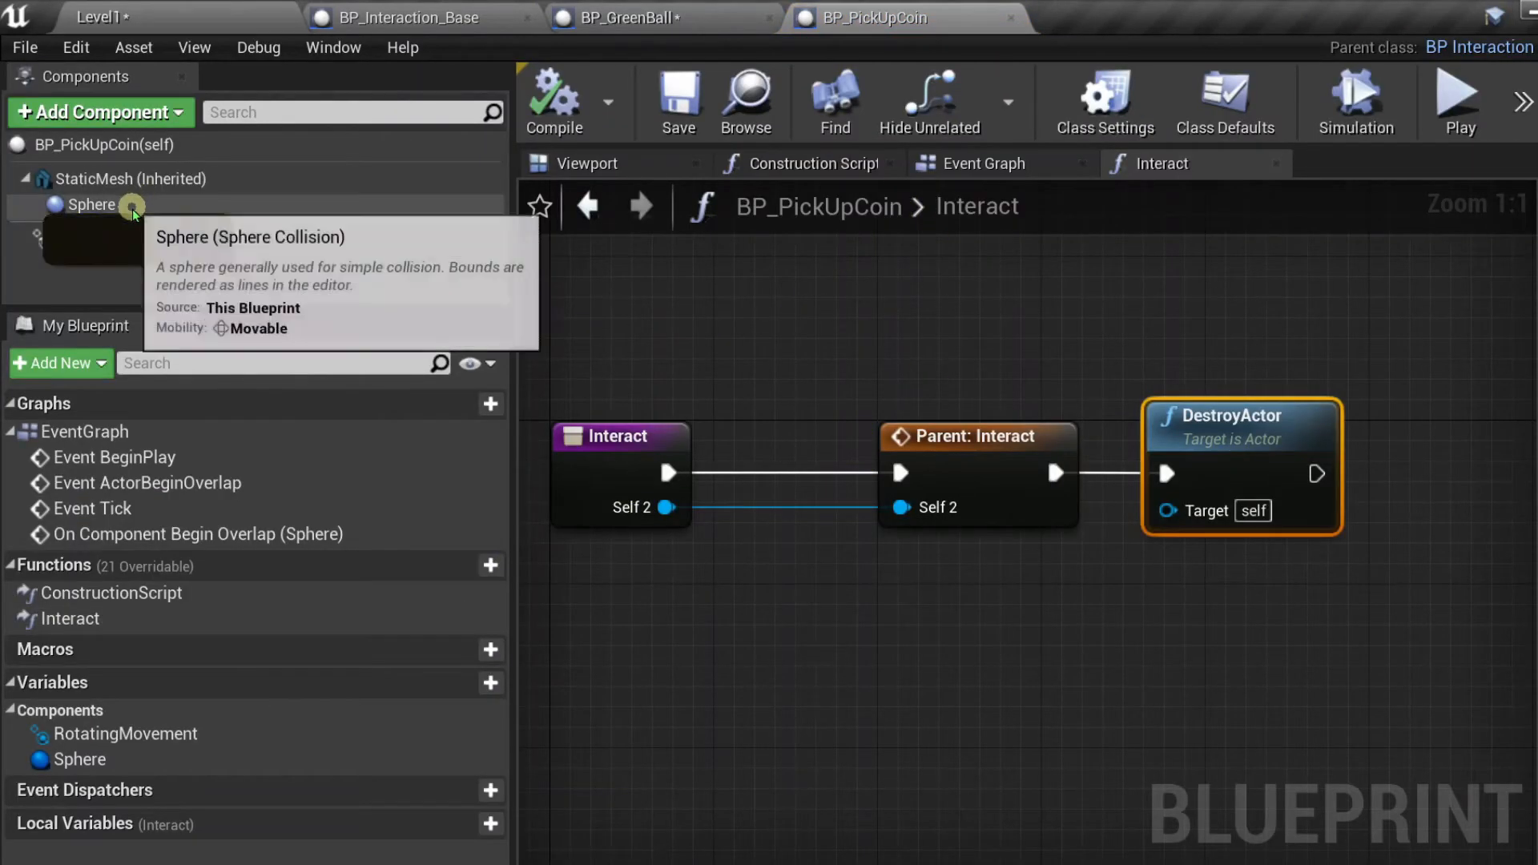
click(87, 204)
click(603, 172)
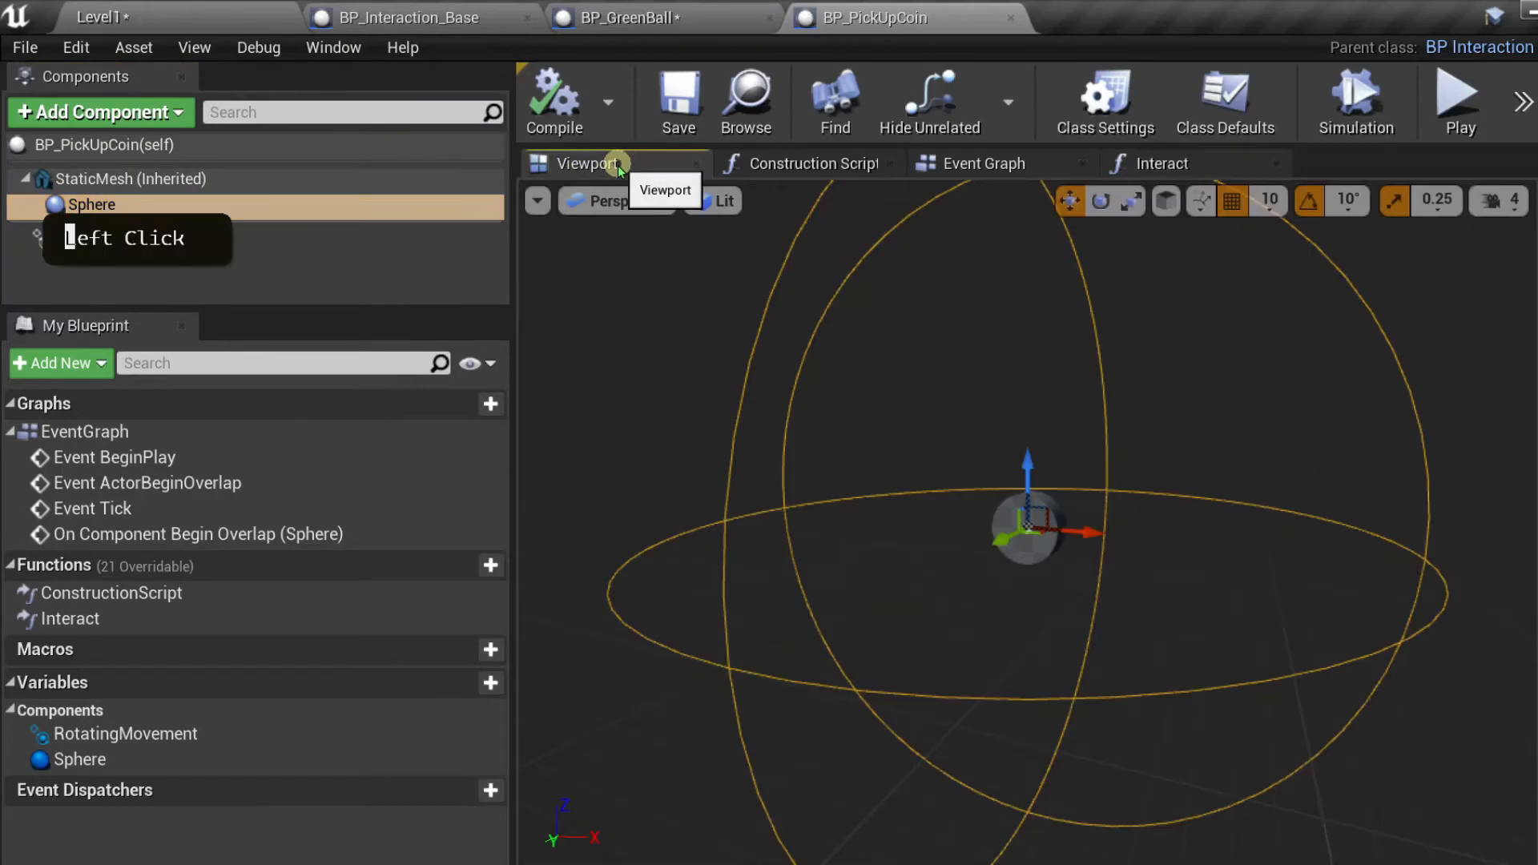
- Add a Lerp (Vector) node to the Event Graph and place it below and to the right of the Cast To BP_BallPawn node
click(821, 164)
click(980, 165)
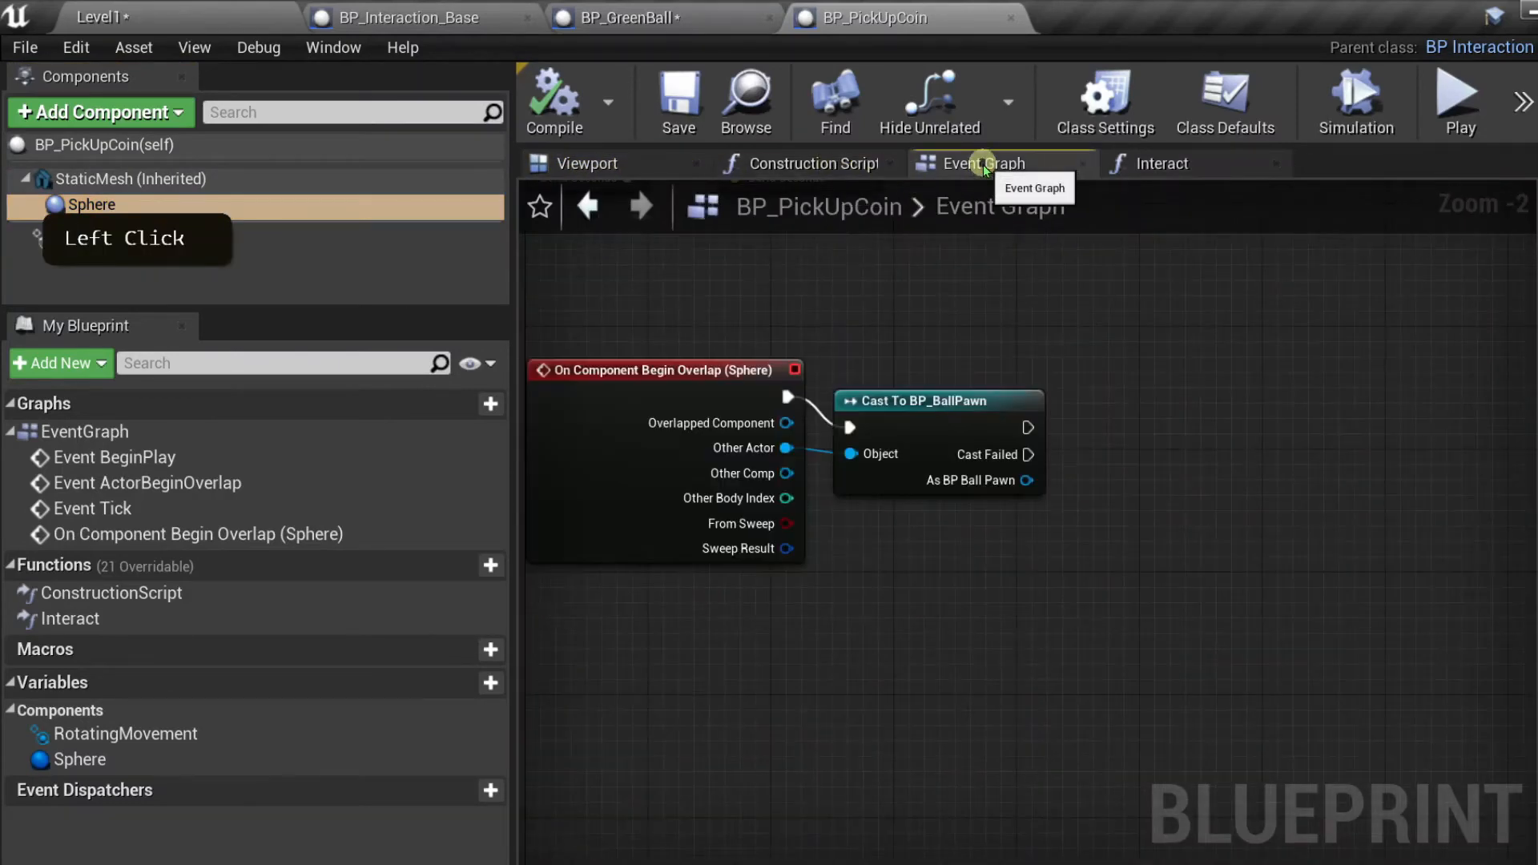
scroll(859, 566, up, 1)
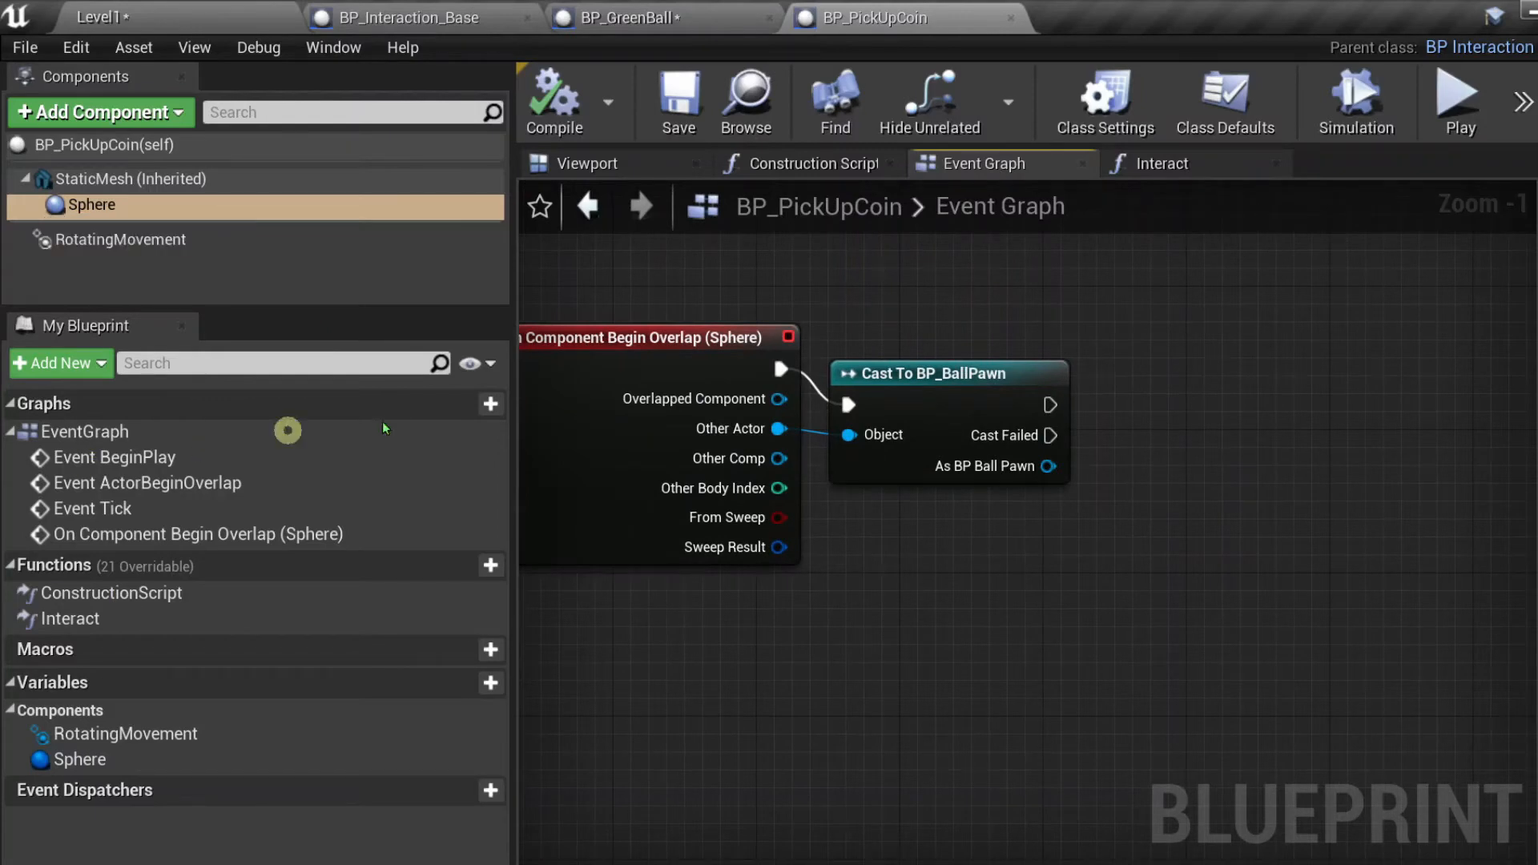
right_drag(1111, 509, 965, 575)
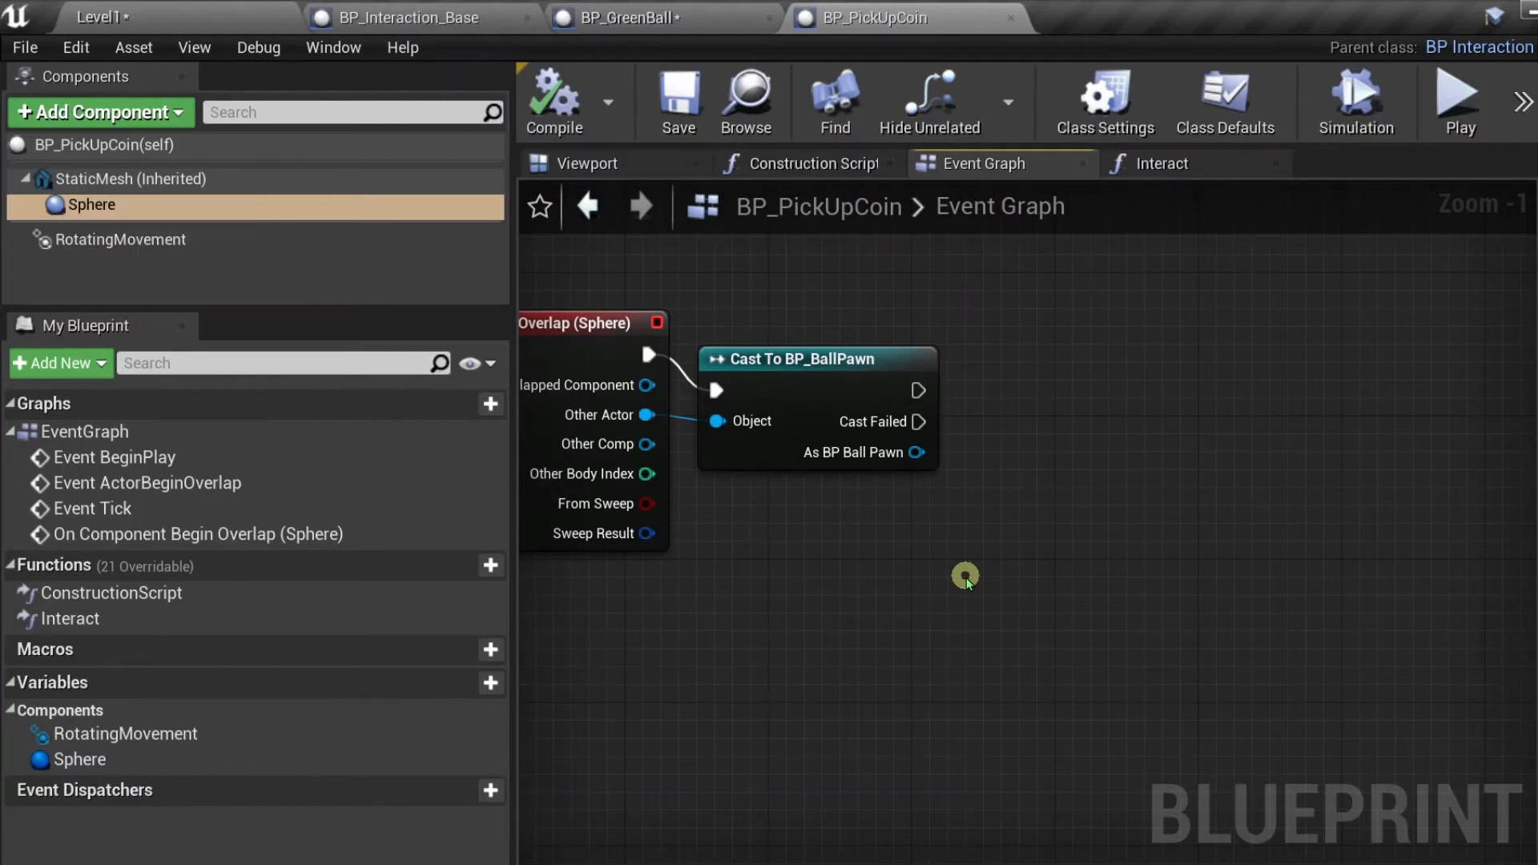
right_drag(967, 582, 925, 570)
right_drag(1046, 639, 1046, 639)
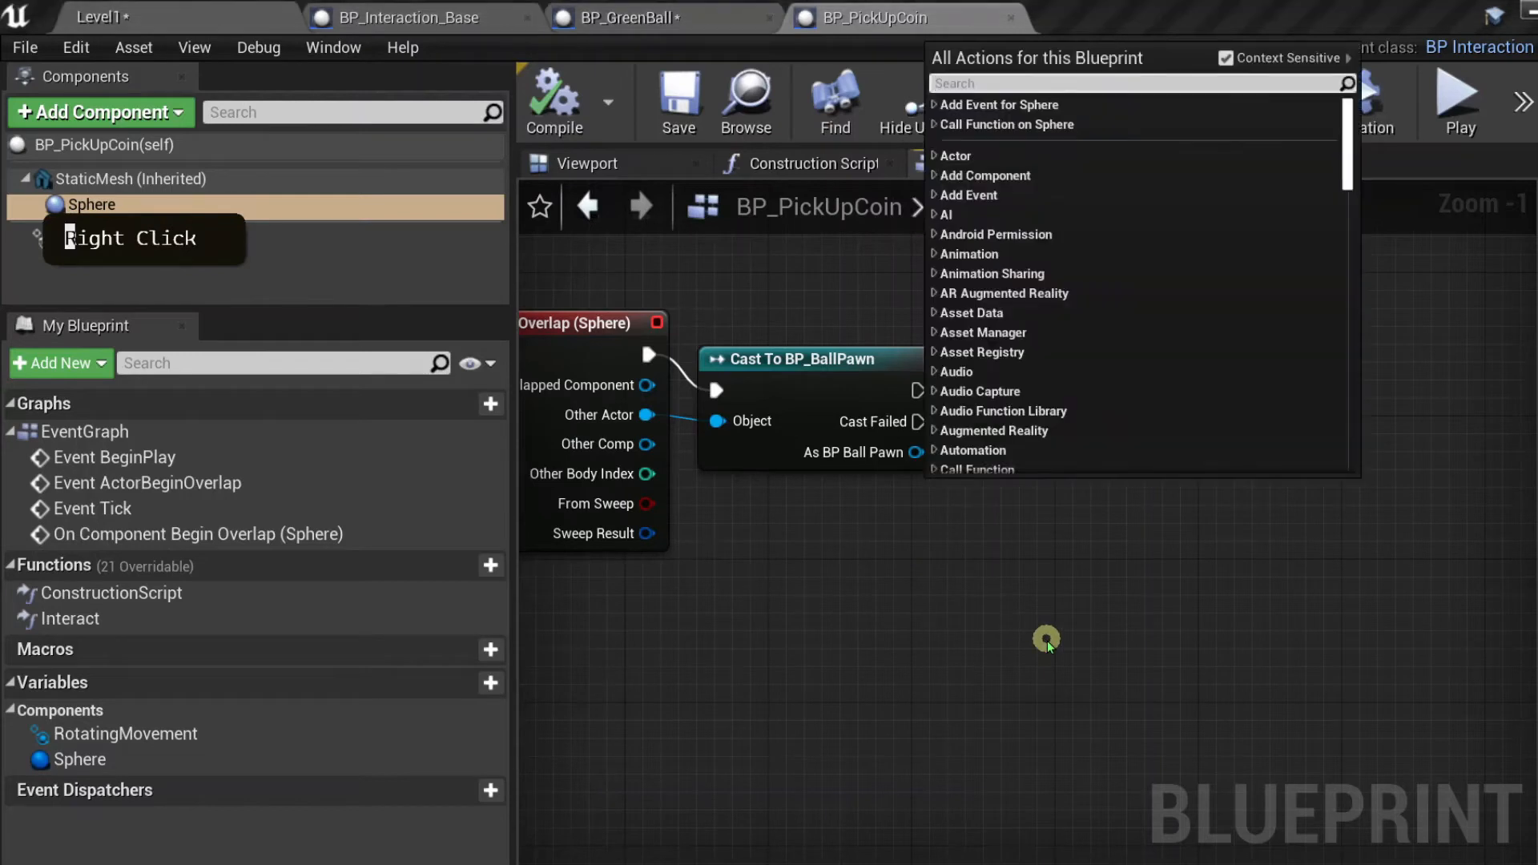
text(lerp)
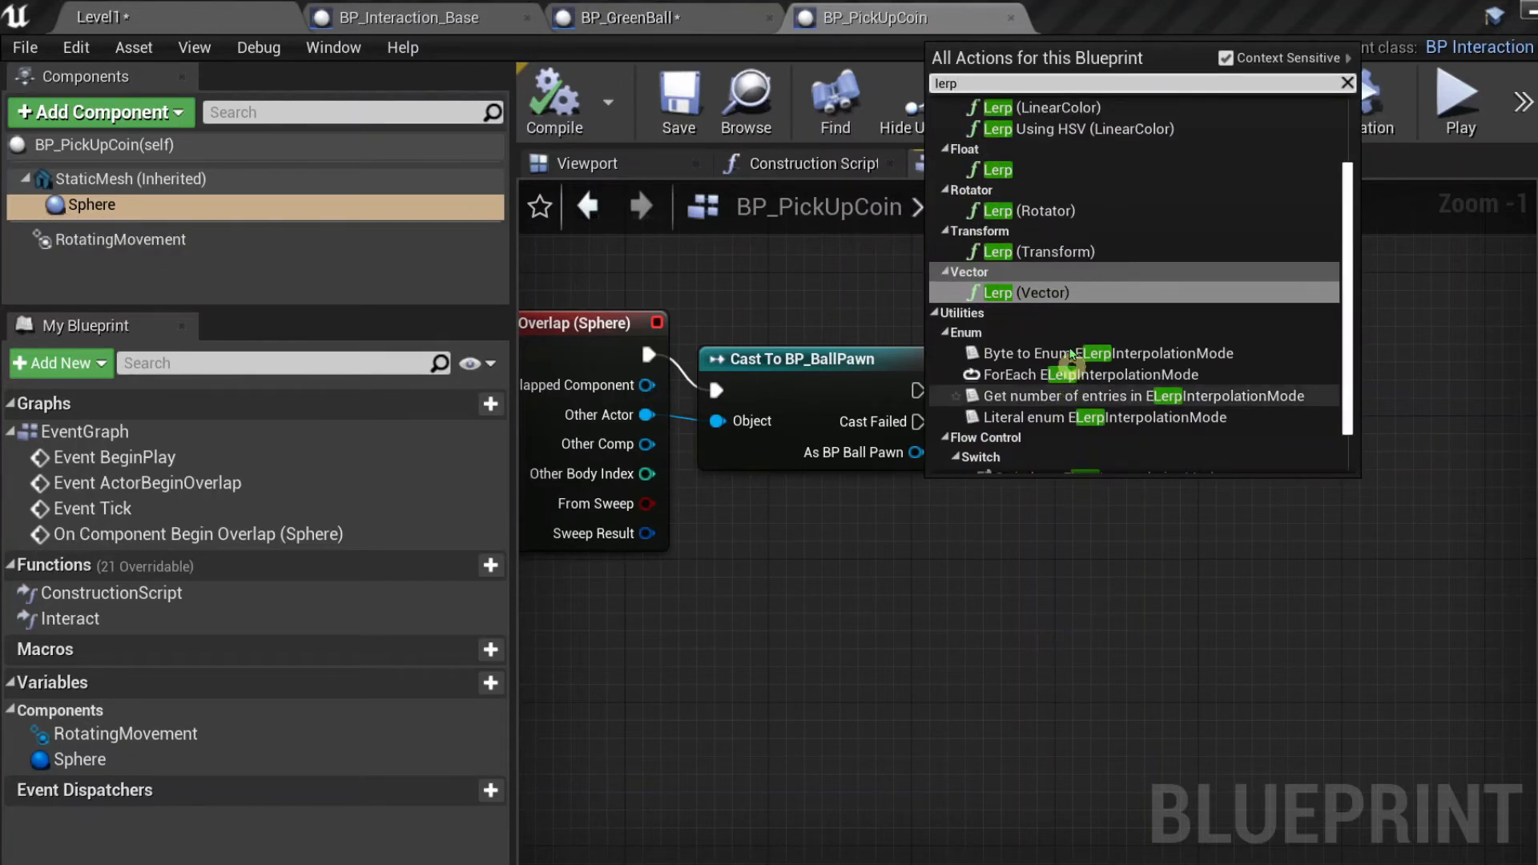
click(1050, 295)
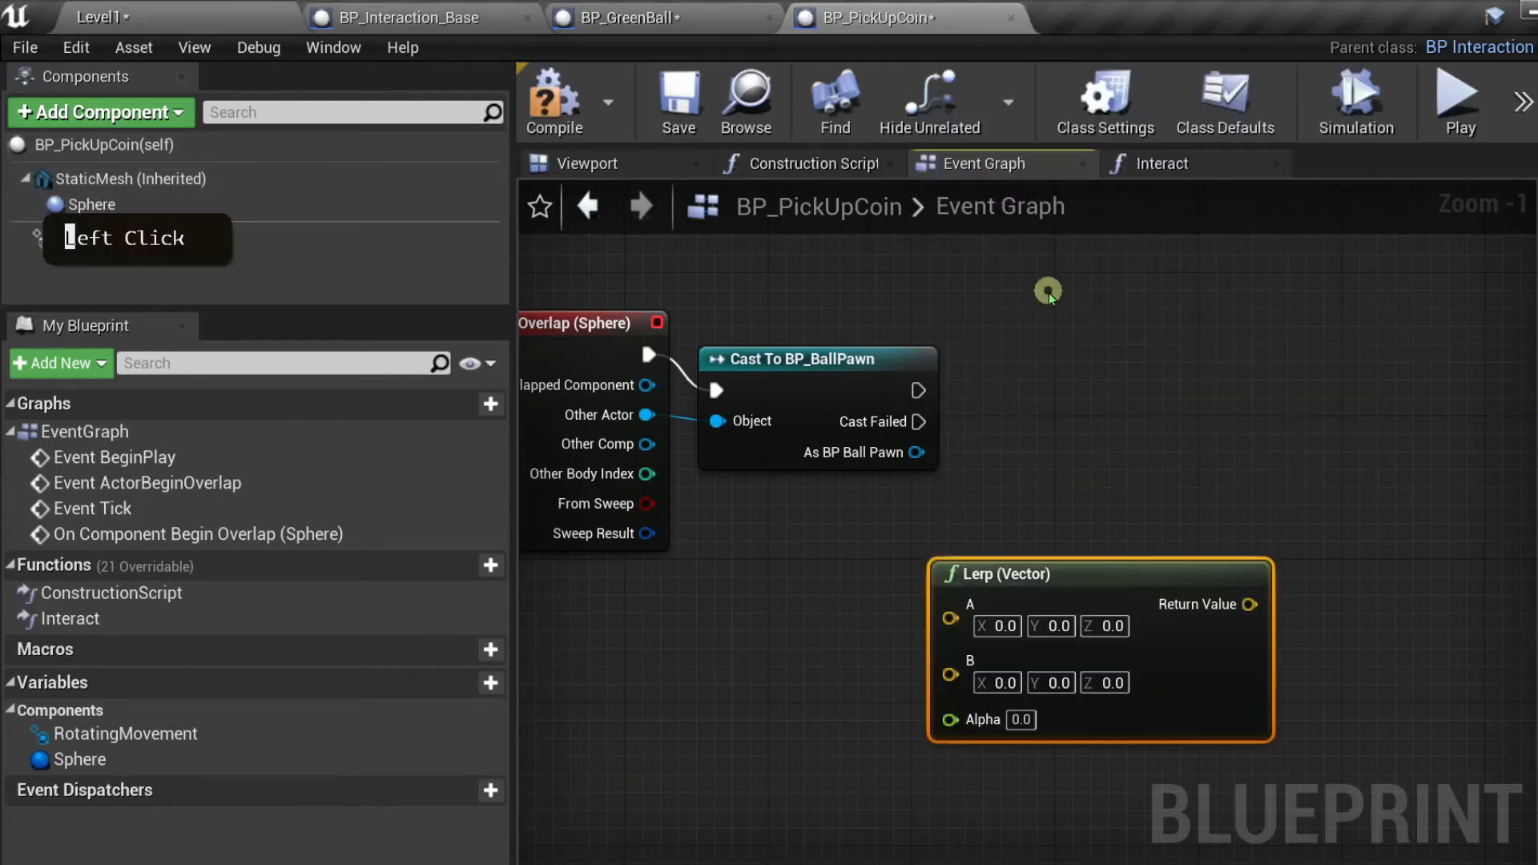
drag(1078, 577, 1159, 565)
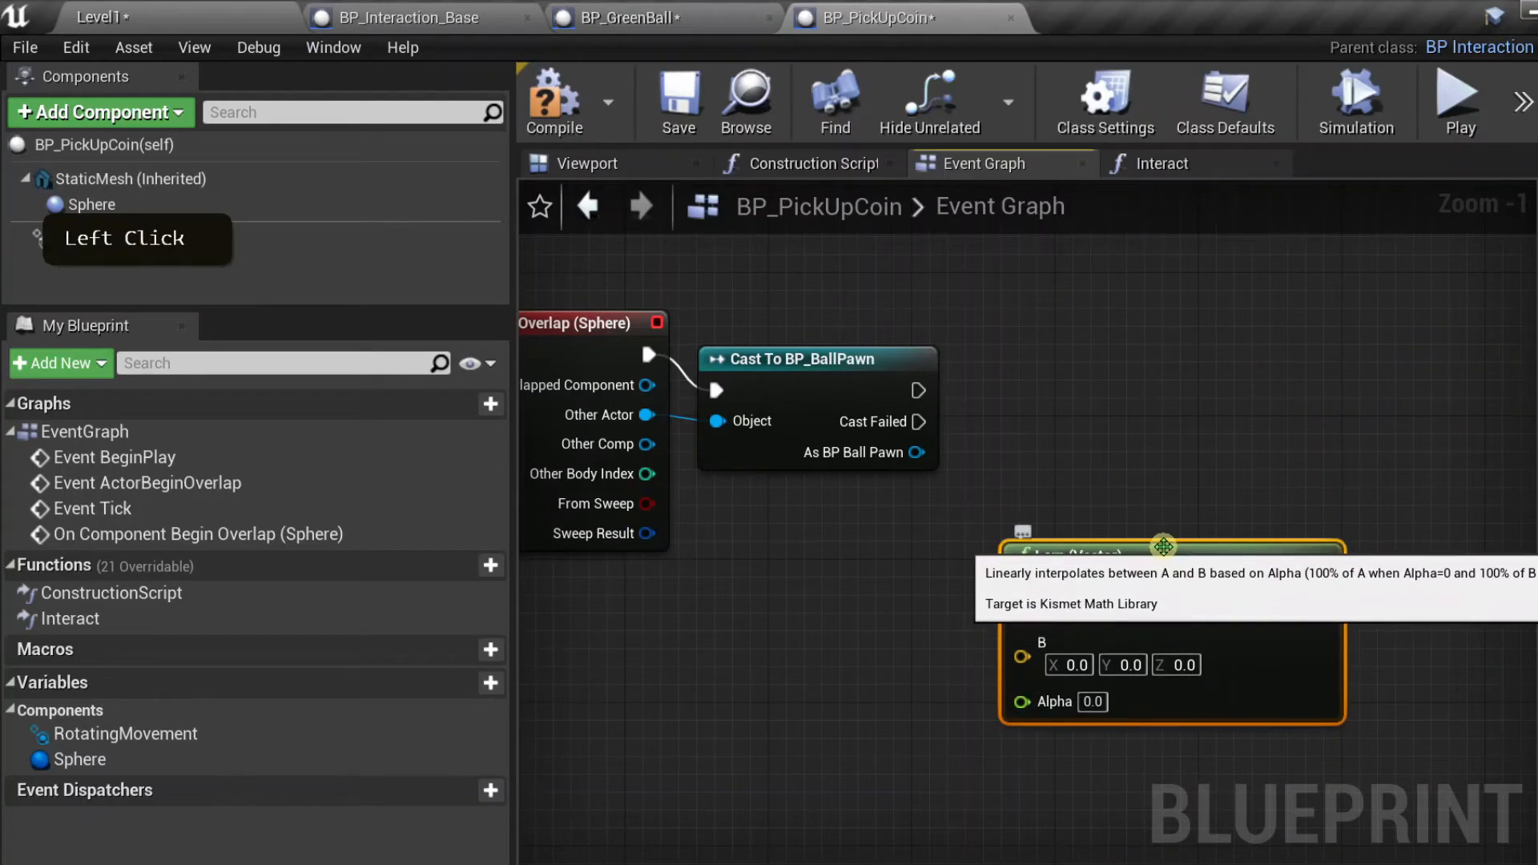
drag(1121, 558, 1174, 540)
right_drag(892, 575, 993, 579)
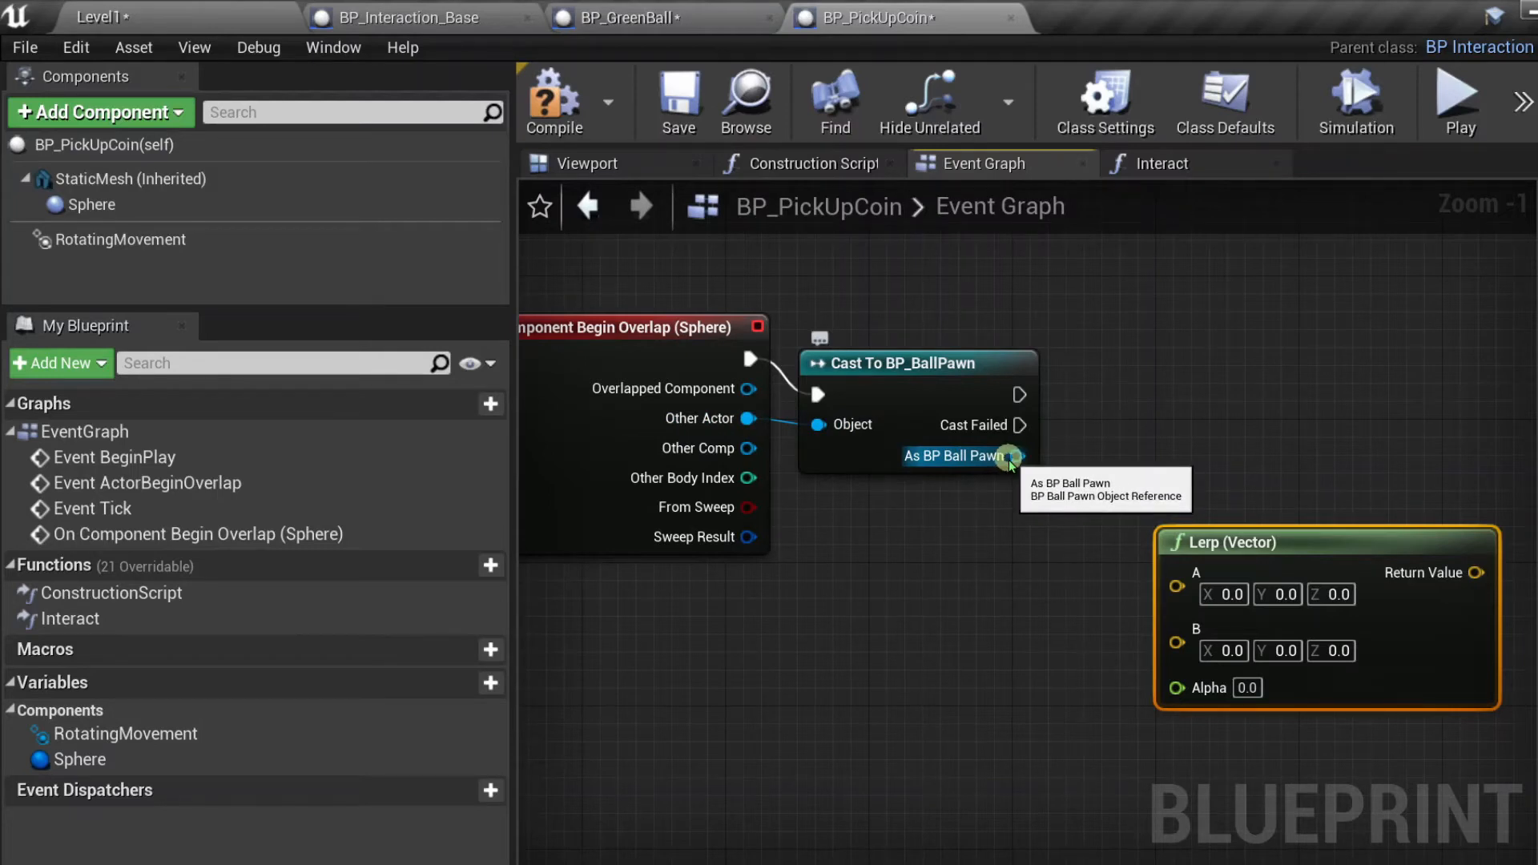
- Add a GetActorLocation node that takes the cast's As BP Ball Pawn output as its target
drag(1011, 458, 851, 552)
text(get a)
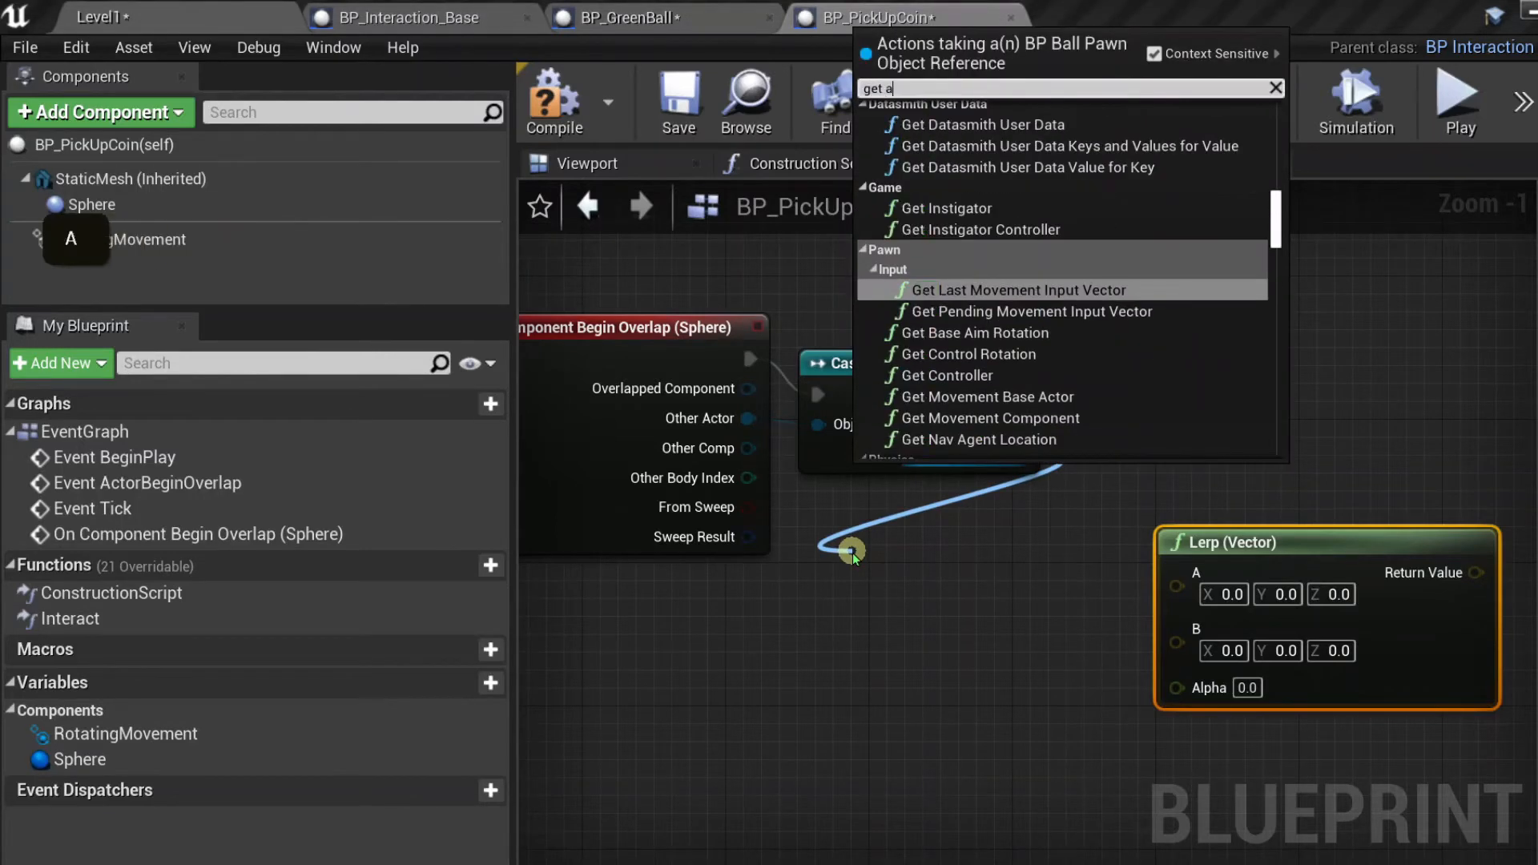
text(ctor location)
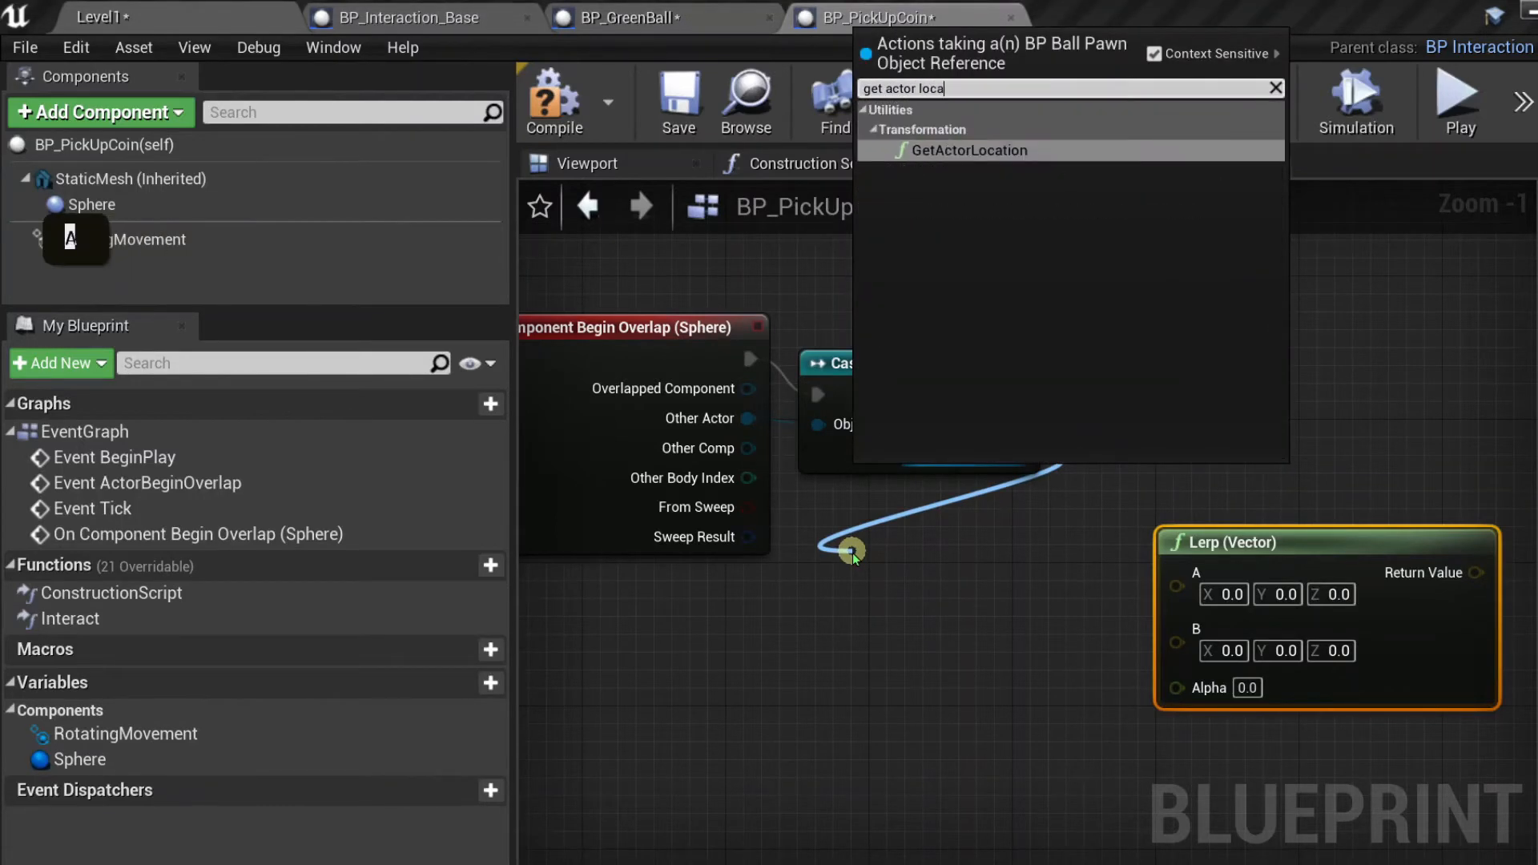
key(Return)
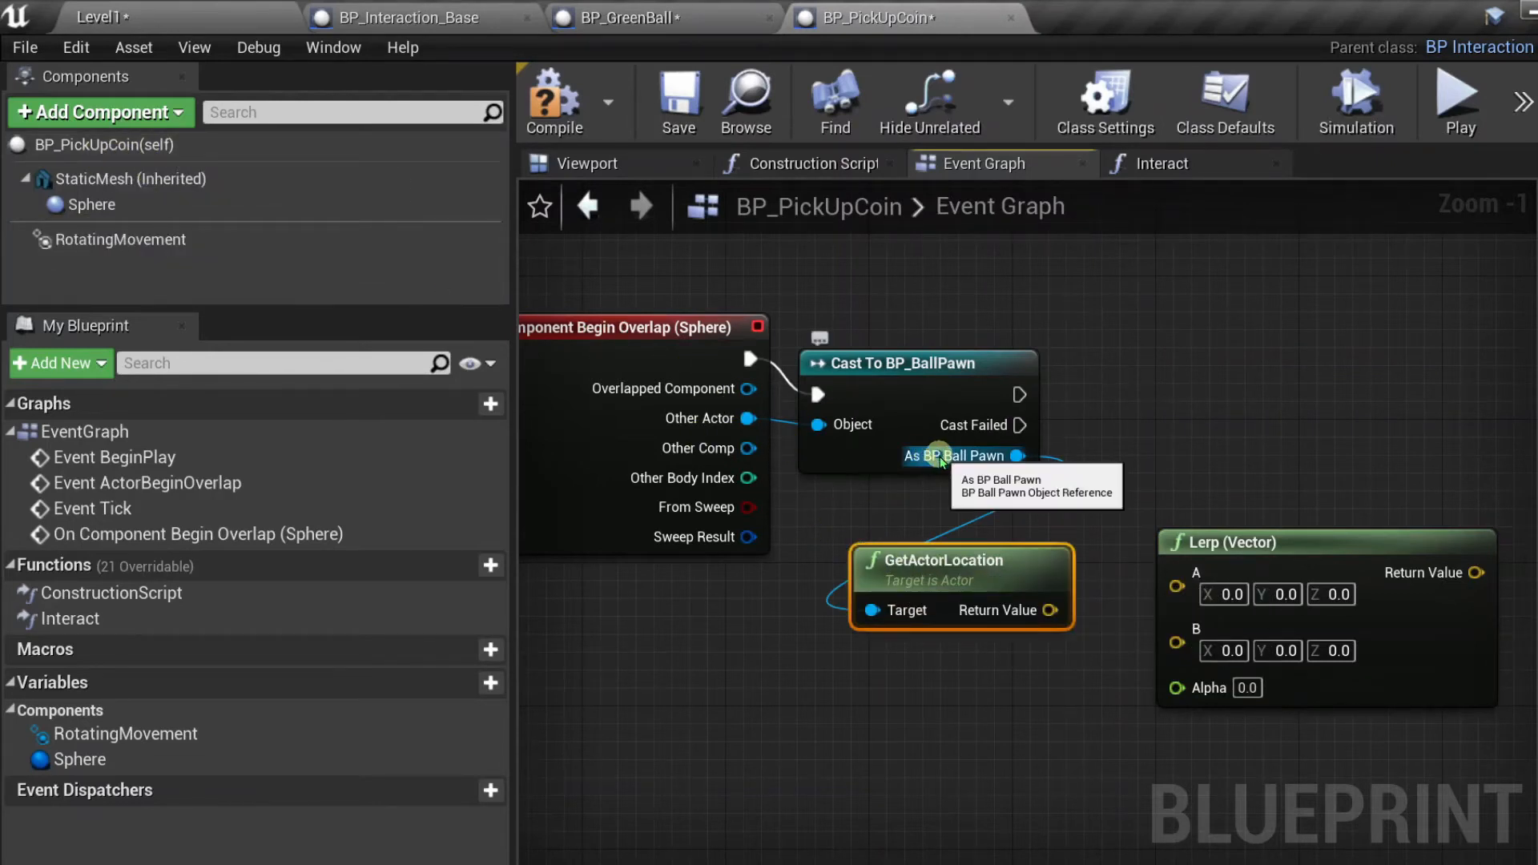
- Add a second GetActorLocation node targeting self below the ball pawn's location node
right_click(842, 729)
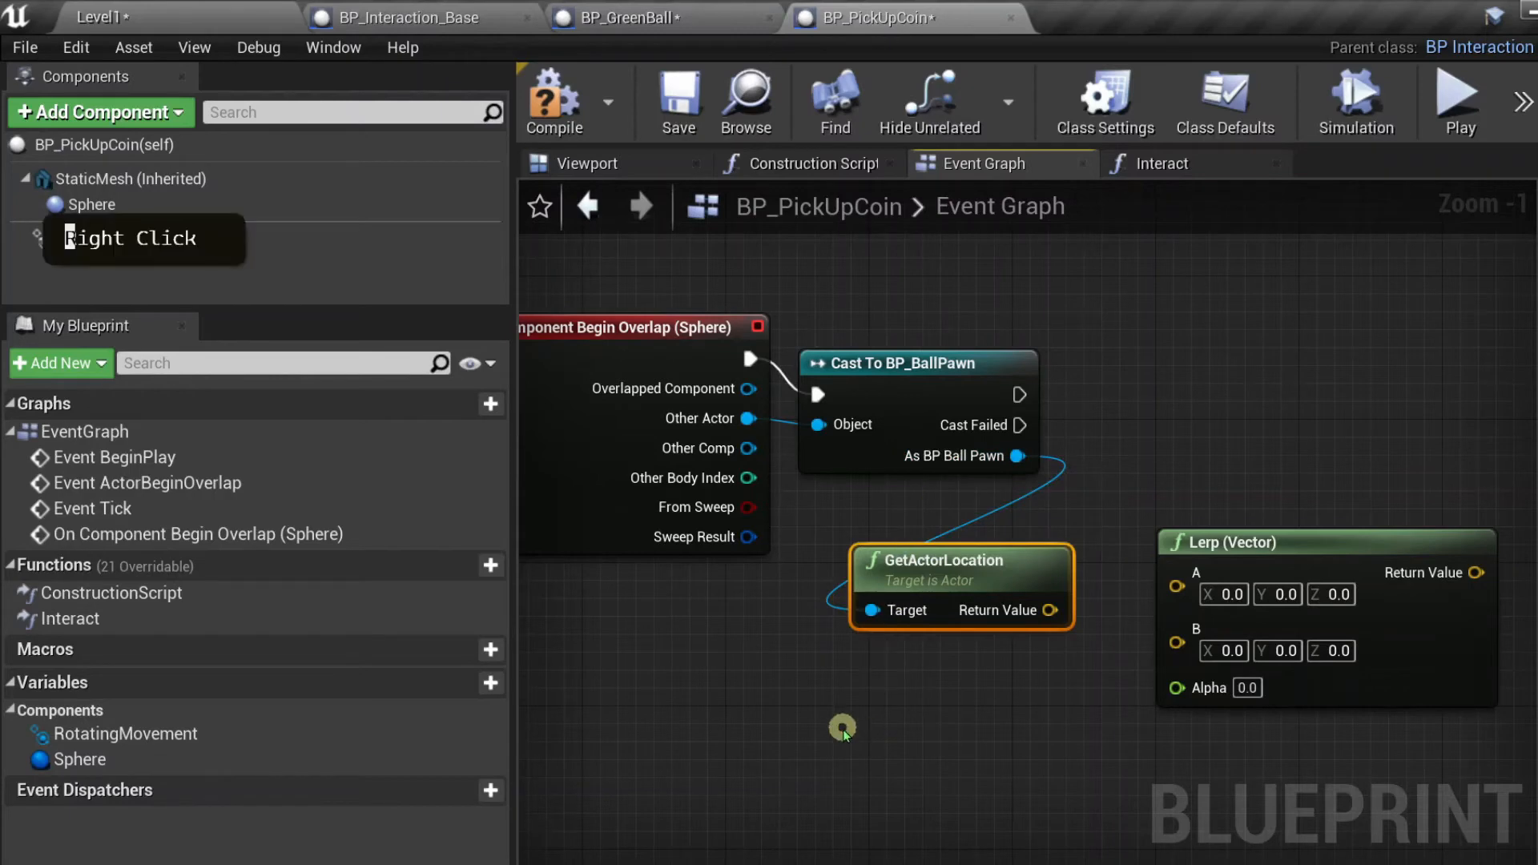
text(get)
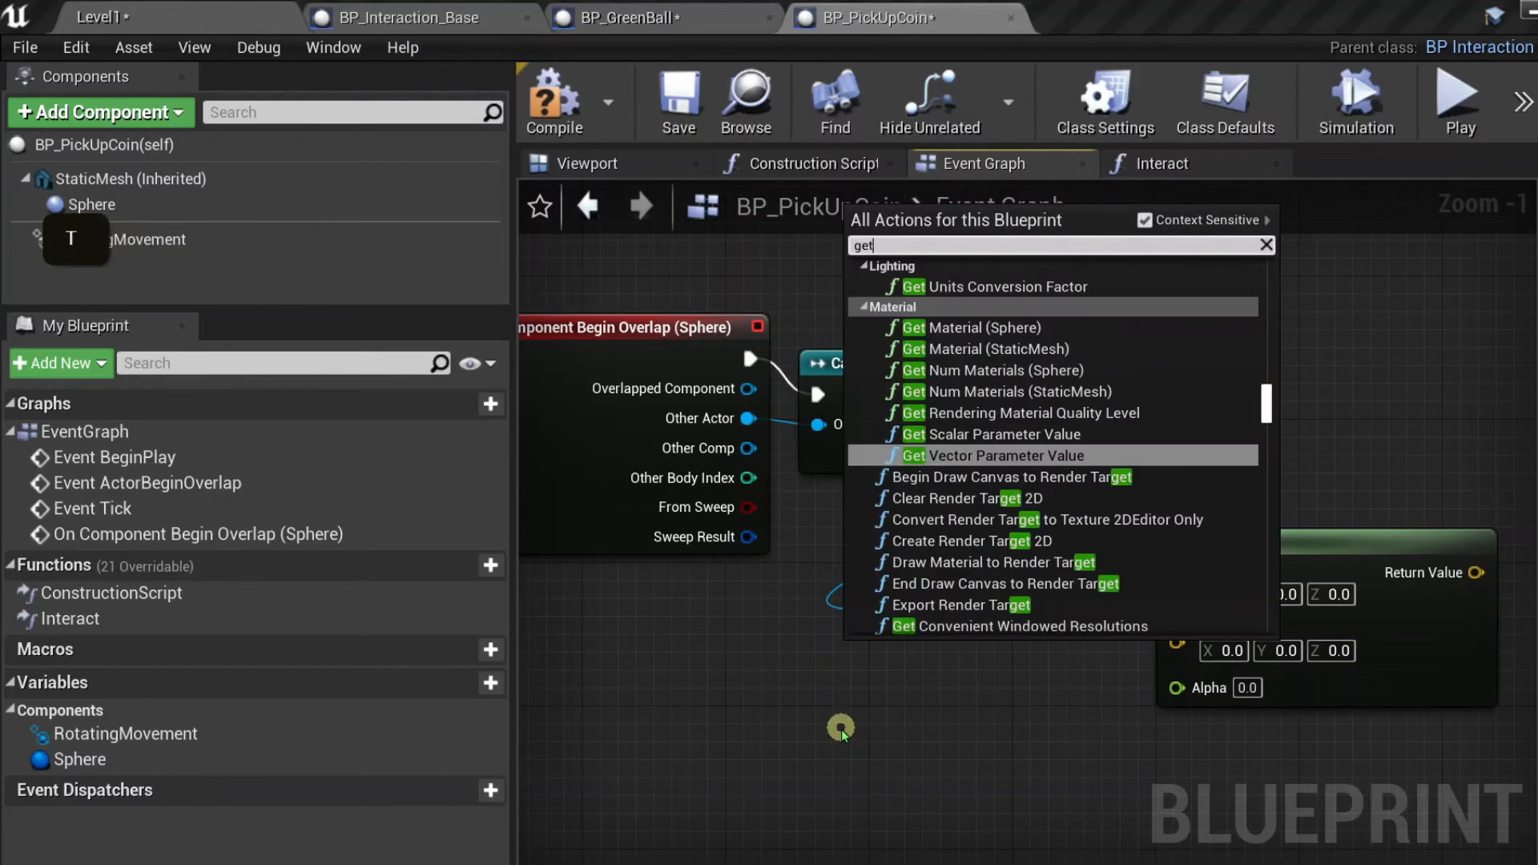
text( acto)
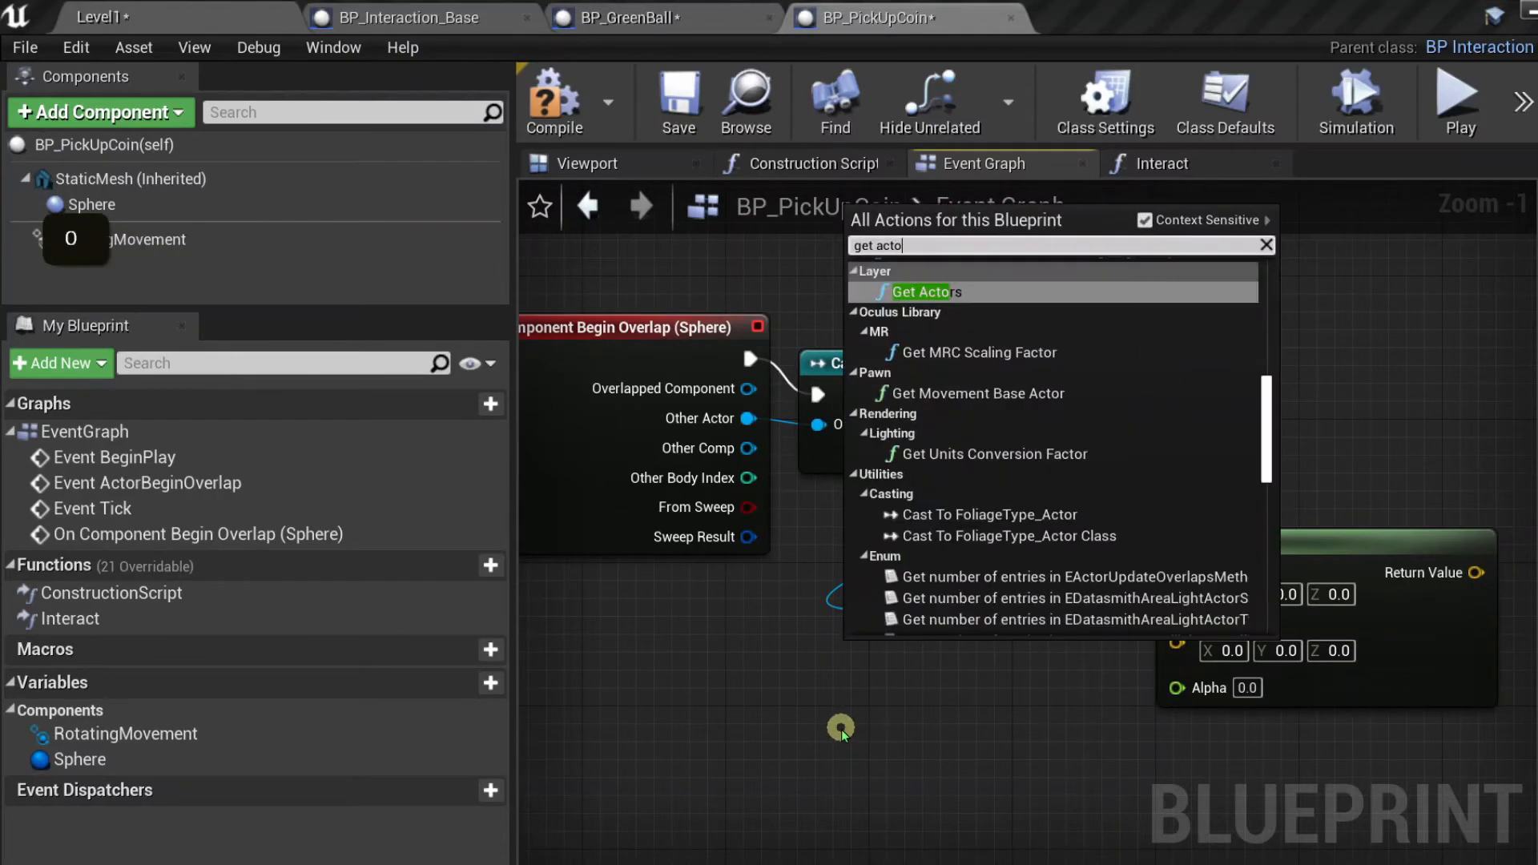
key(Return)
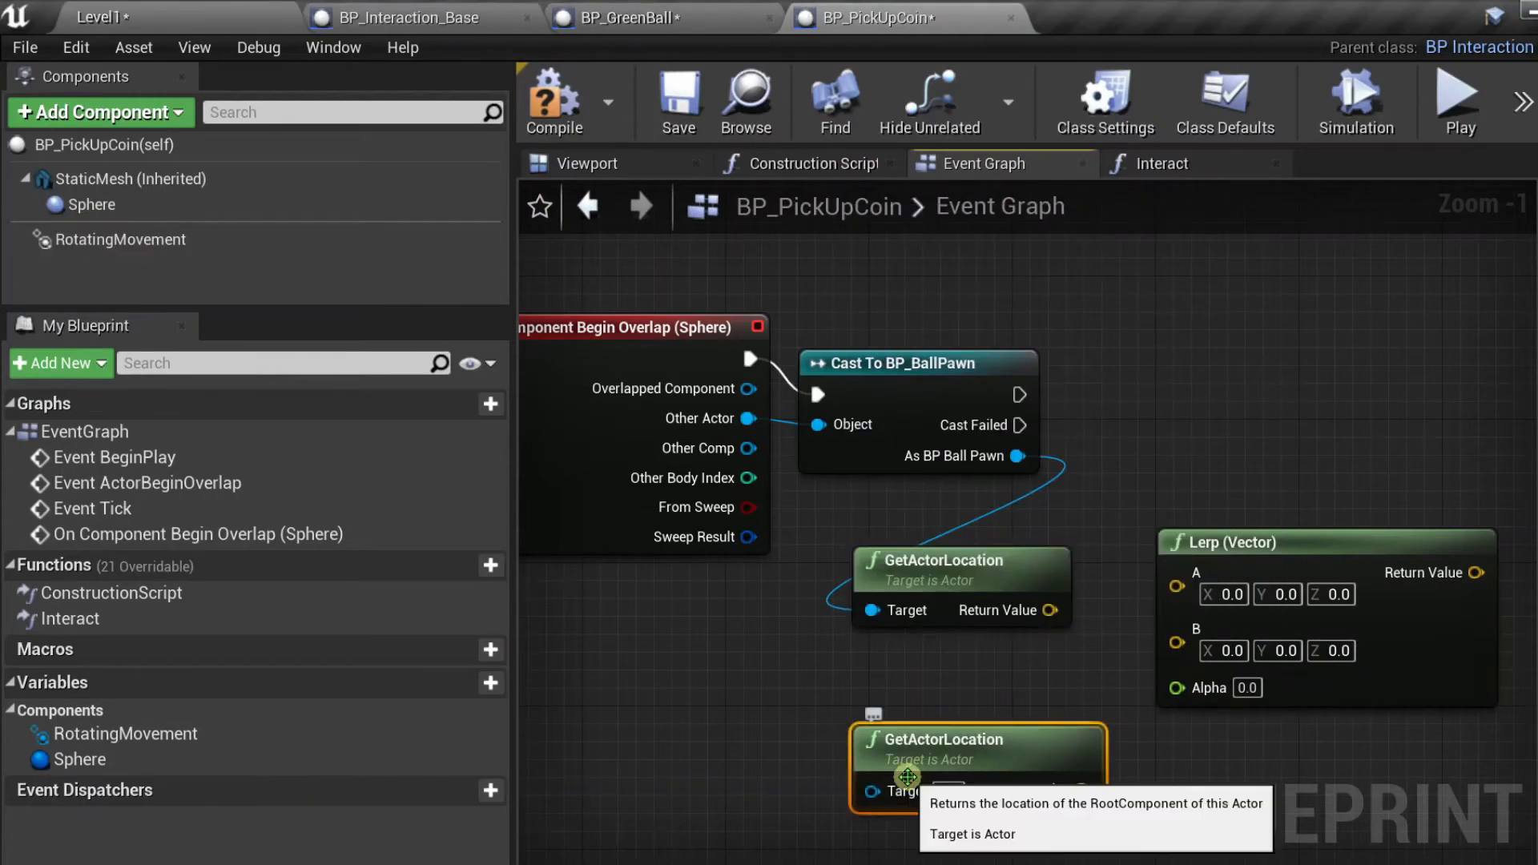
key(ctrl+alt+shift+s)
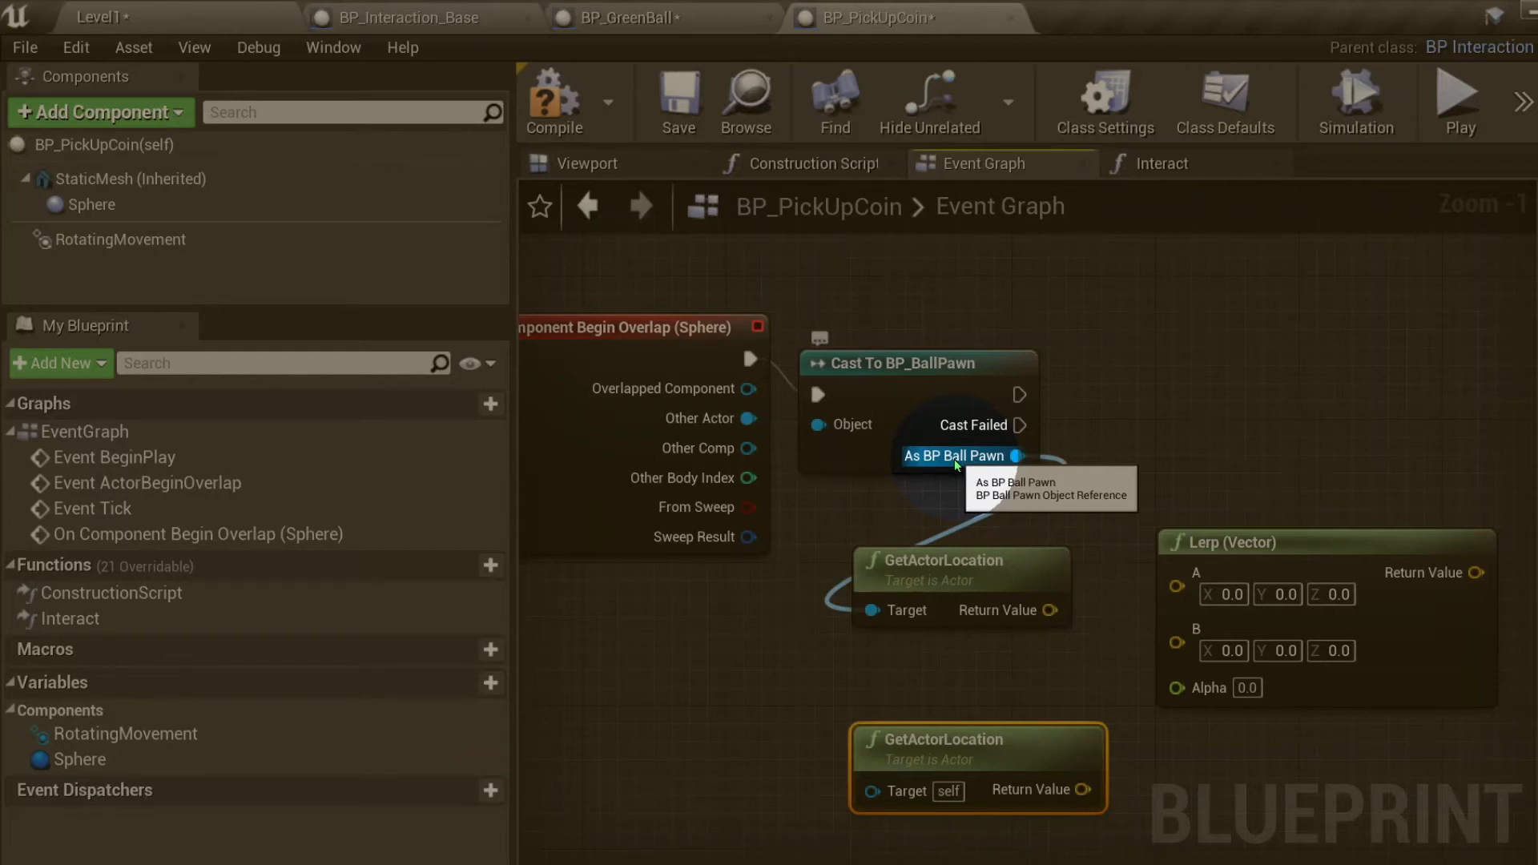
key(ctrl+shift)
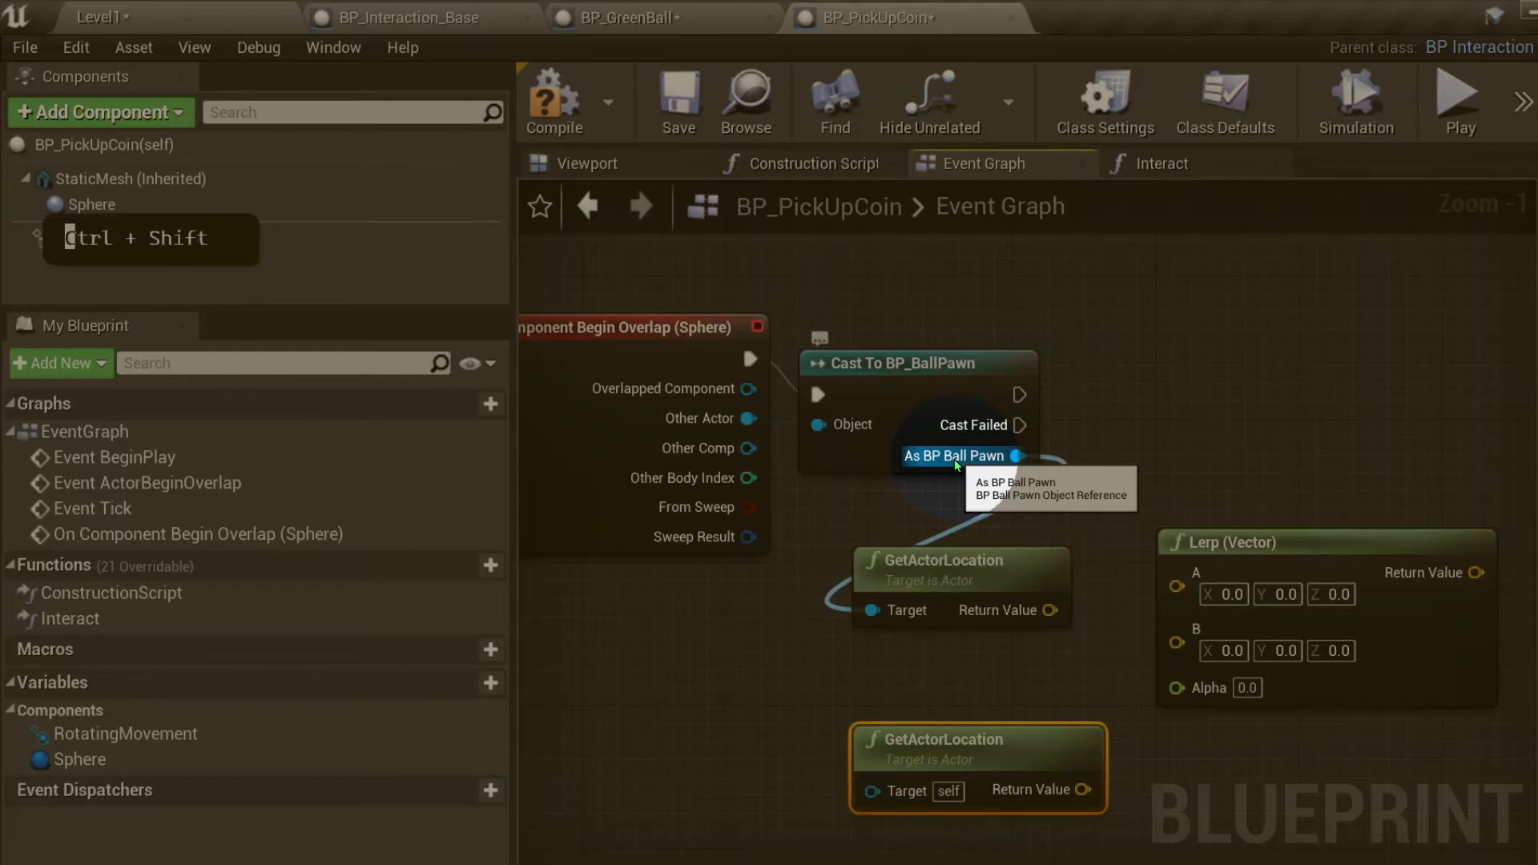
key(ctrl+alt+shift)
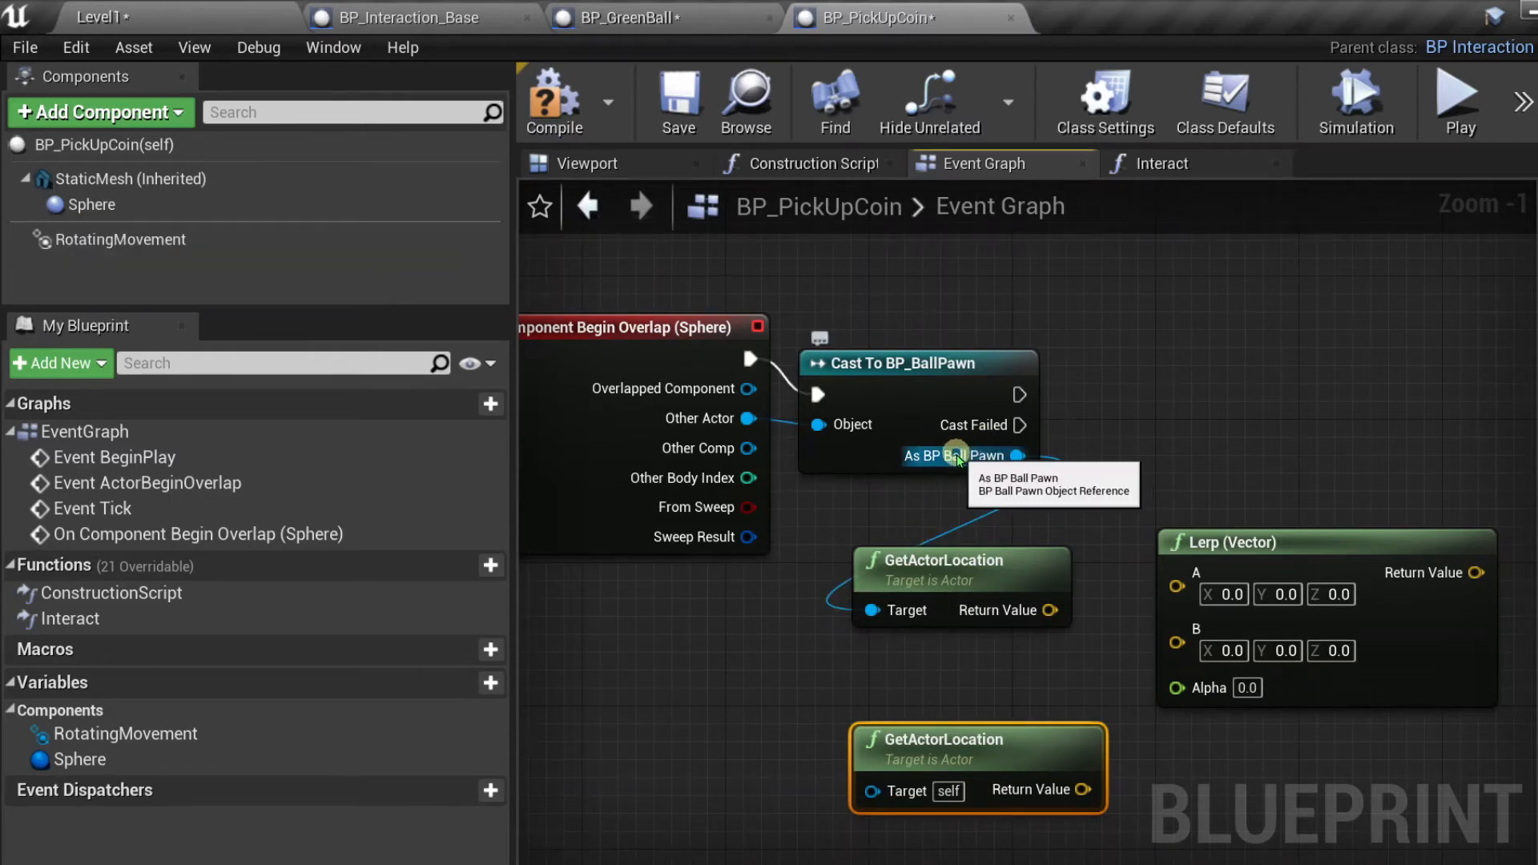
- Rearrange the two GetActorLocation nodes, placing the self node just below and slightly left of the ball pawn's node
click(938, 563)
drag(889, 583, 868, 565)
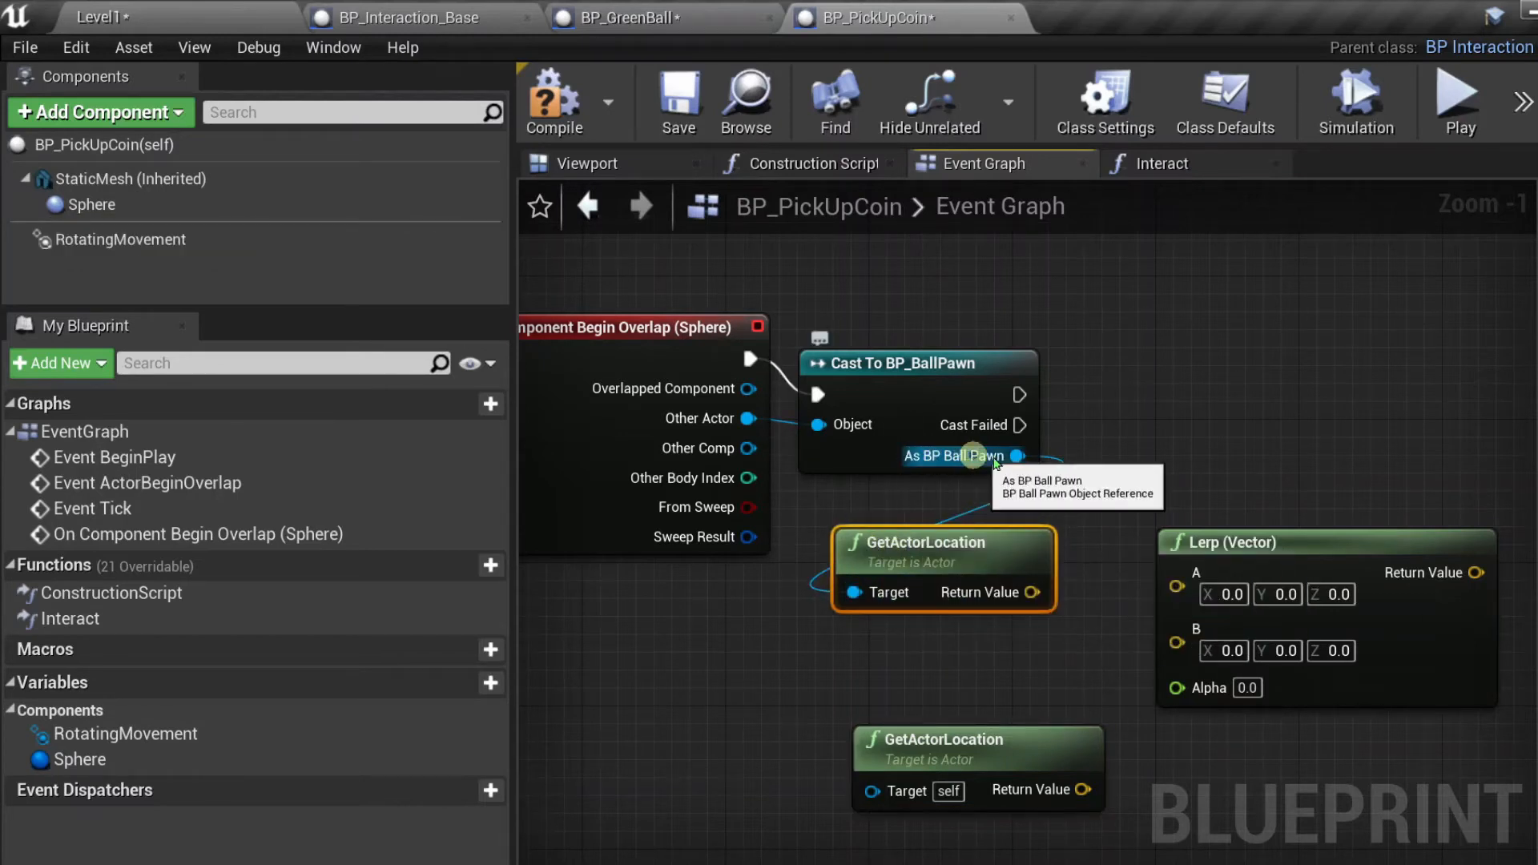
drag(926, 758, 889, 687)
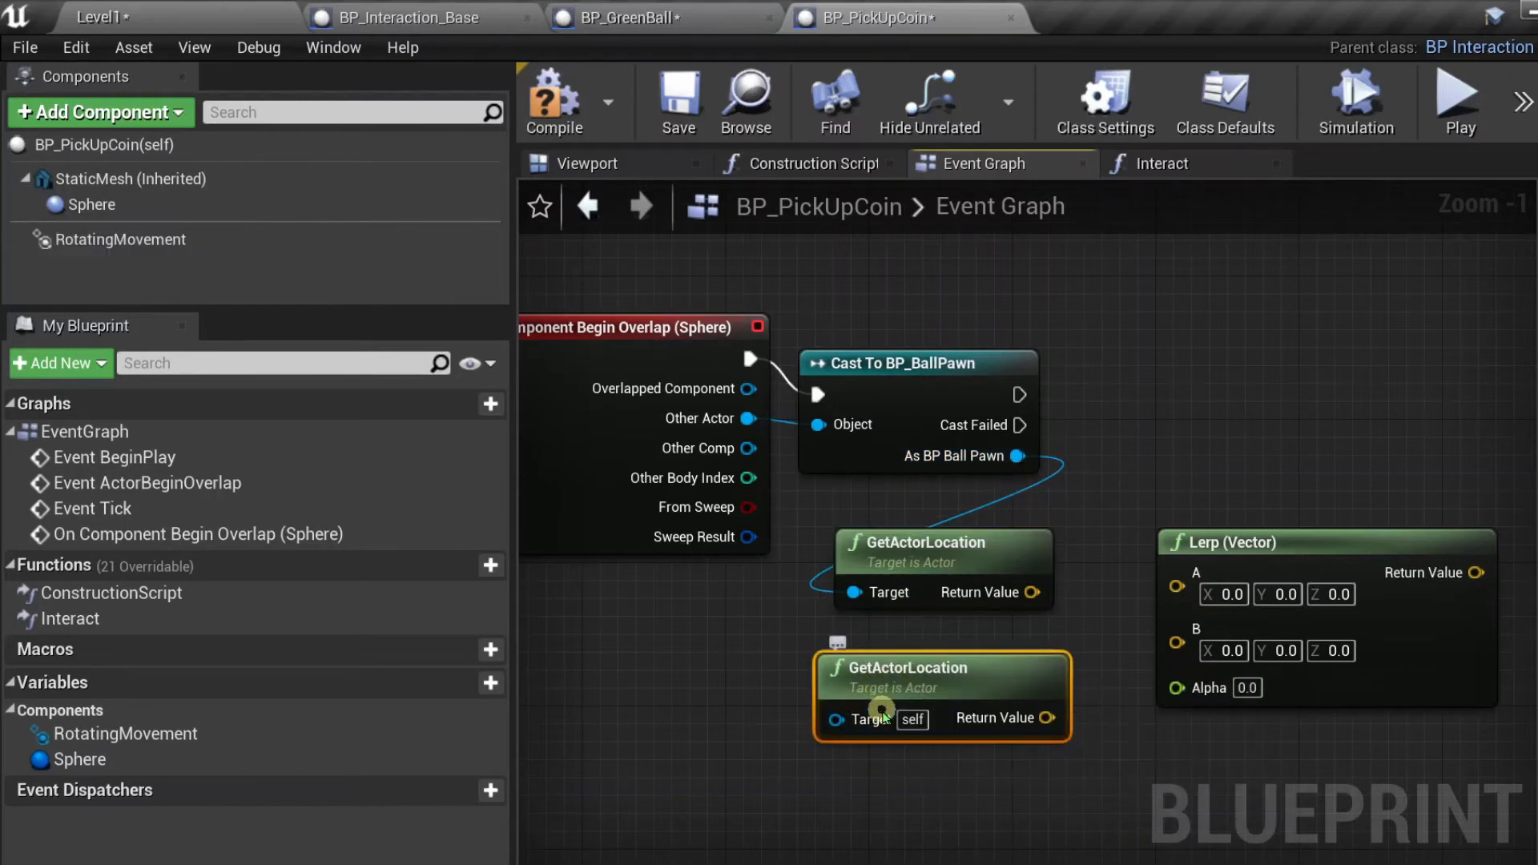
click(904, 719)
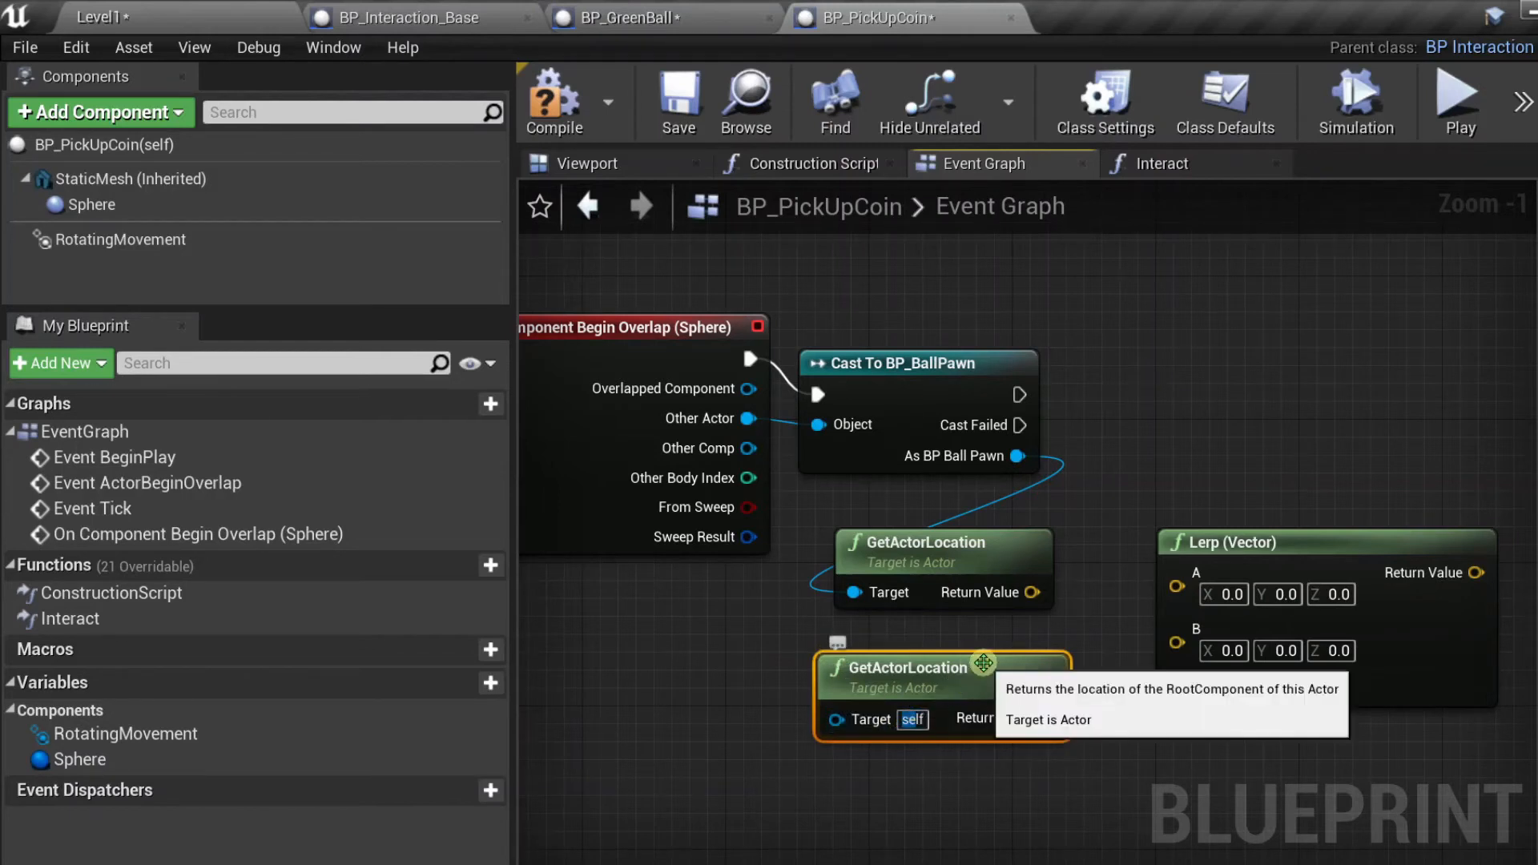
click(971, 673)
drag(971, 673, 822, 705)
key(ctrl+alt+shift)
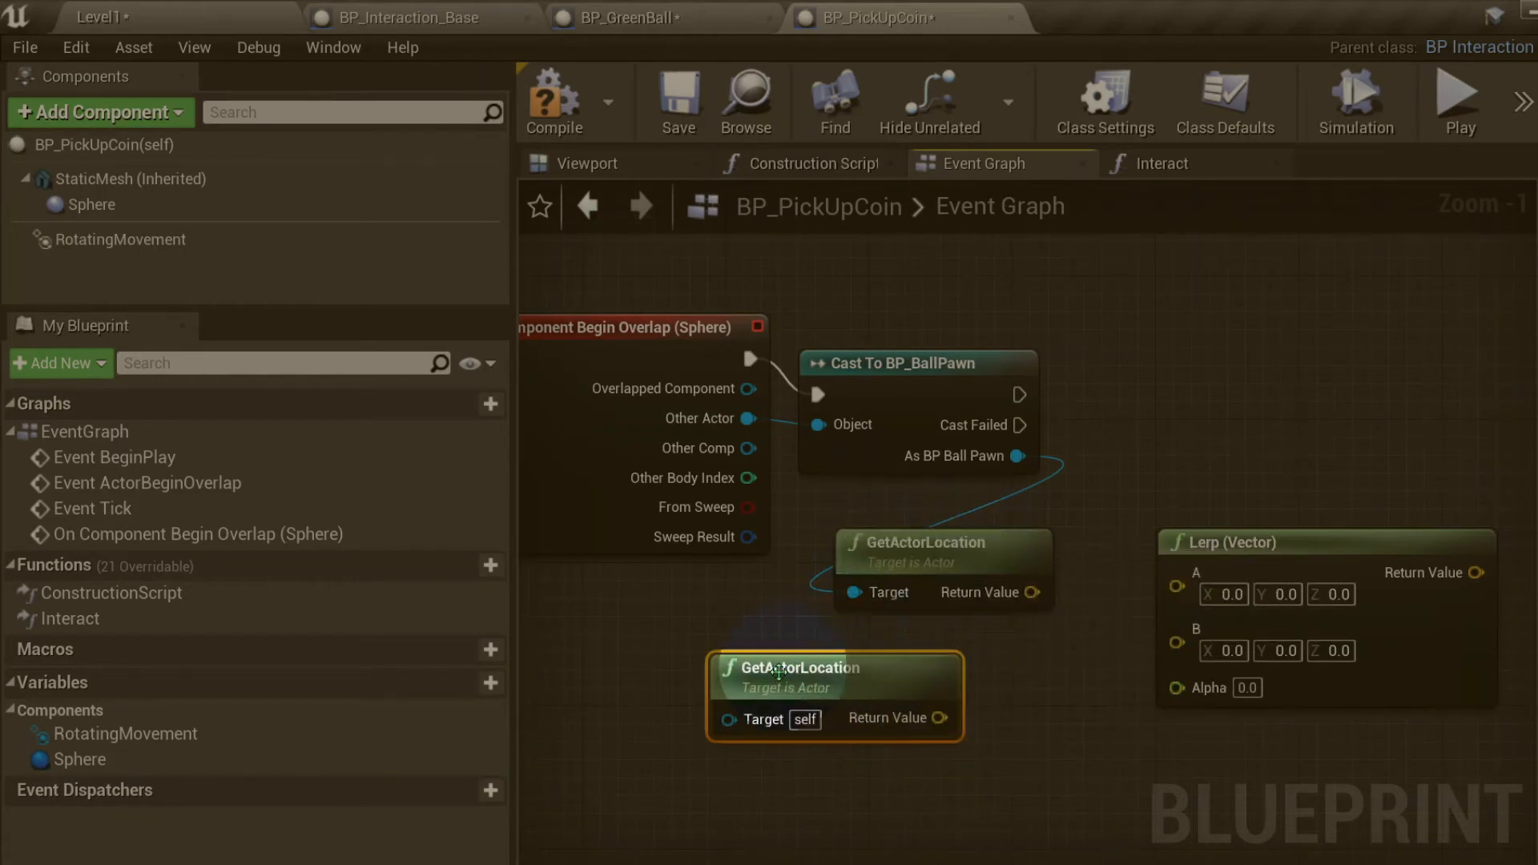
drag(937, 560, 884, 578)
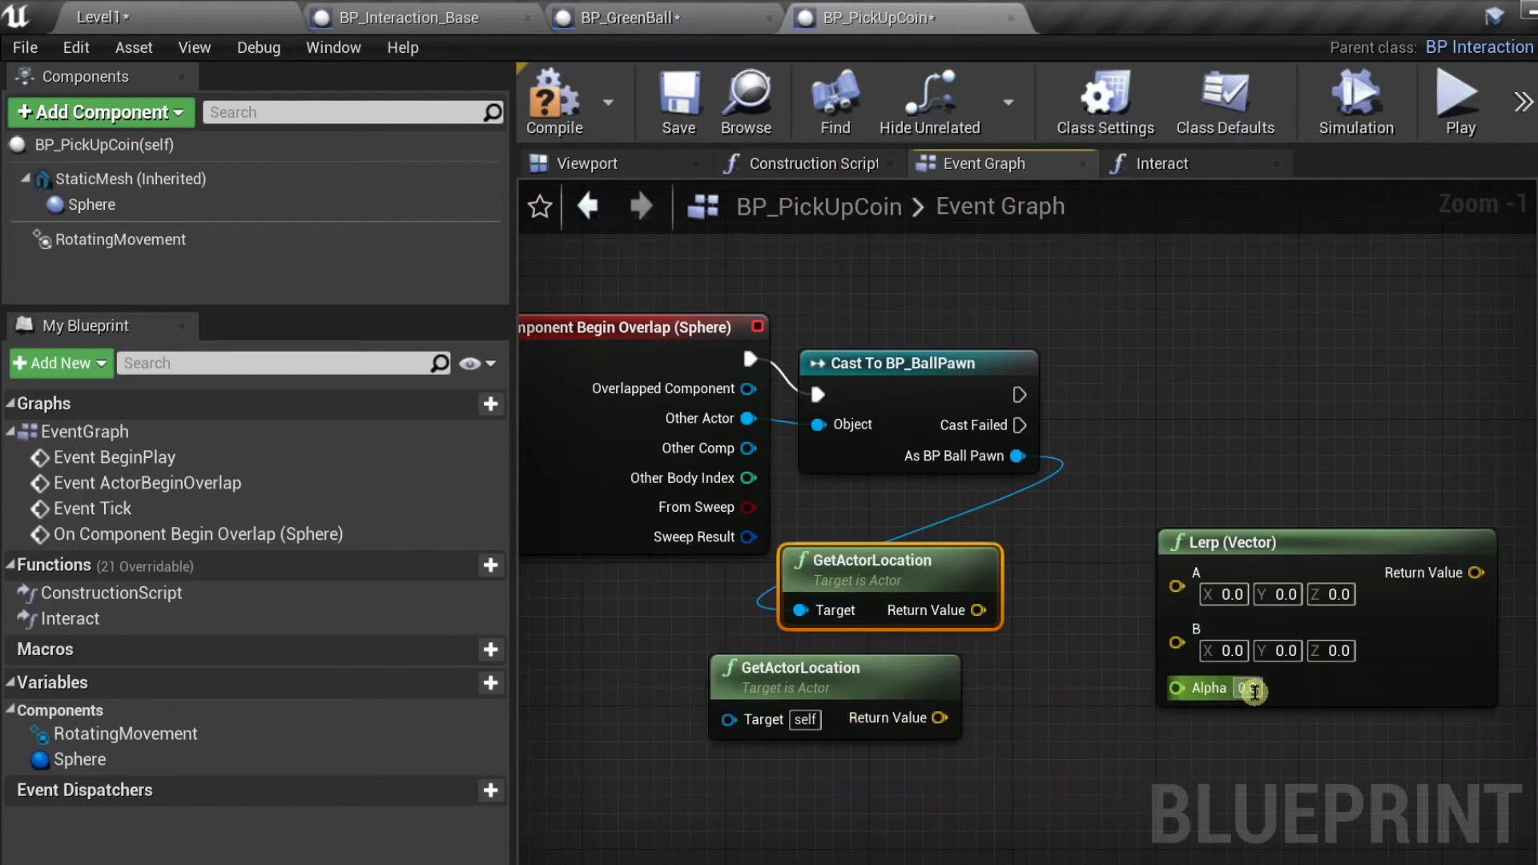
- Set the Alpha of the Lerp (Vector) node to 0.2
click(1251, 688)
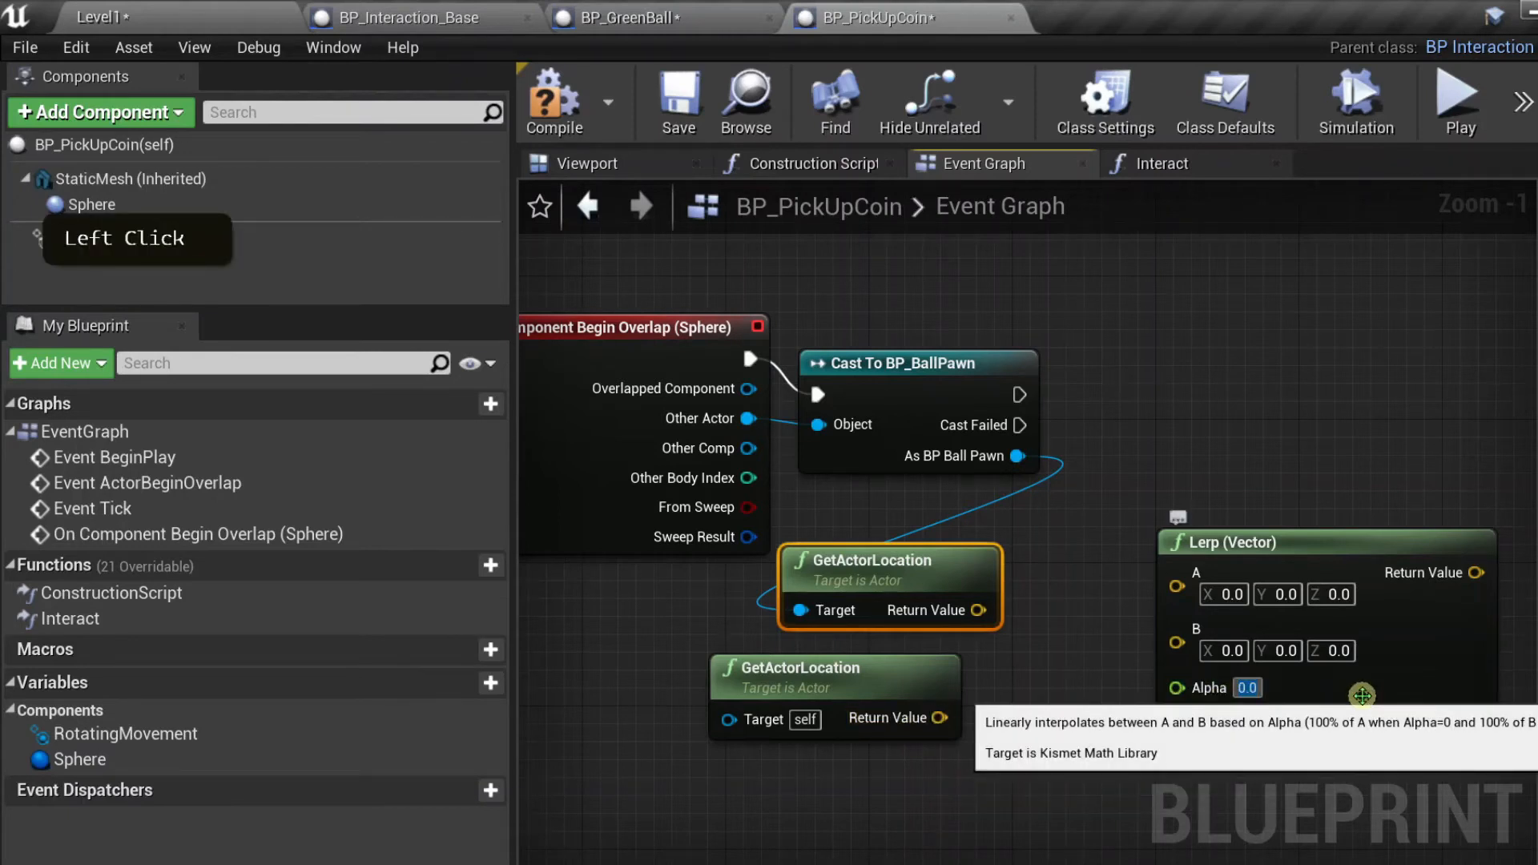
key(BackSpace)
key(BackSpace)
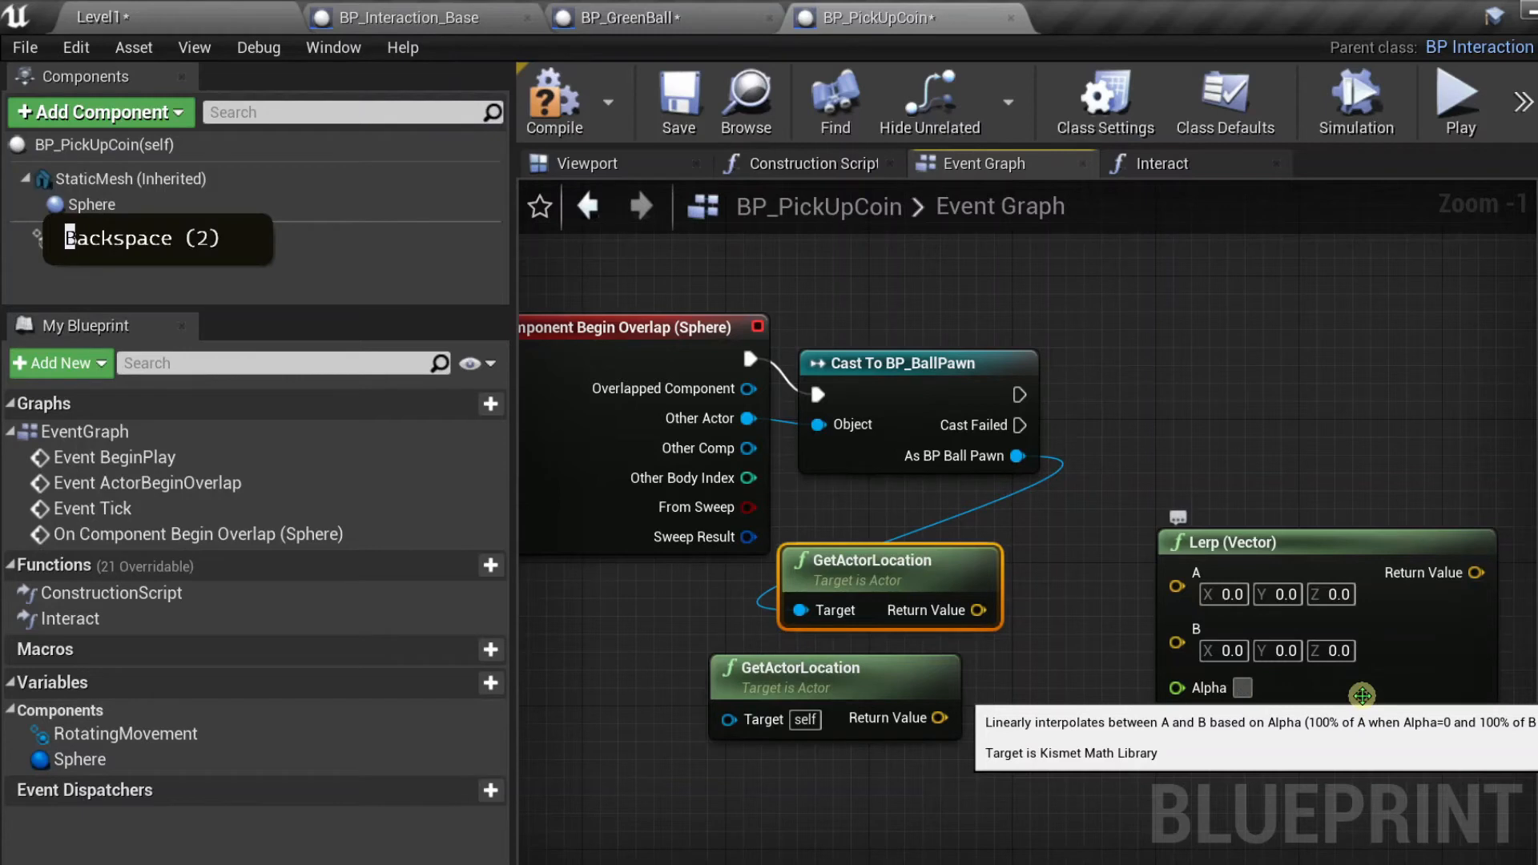
text(0.2)
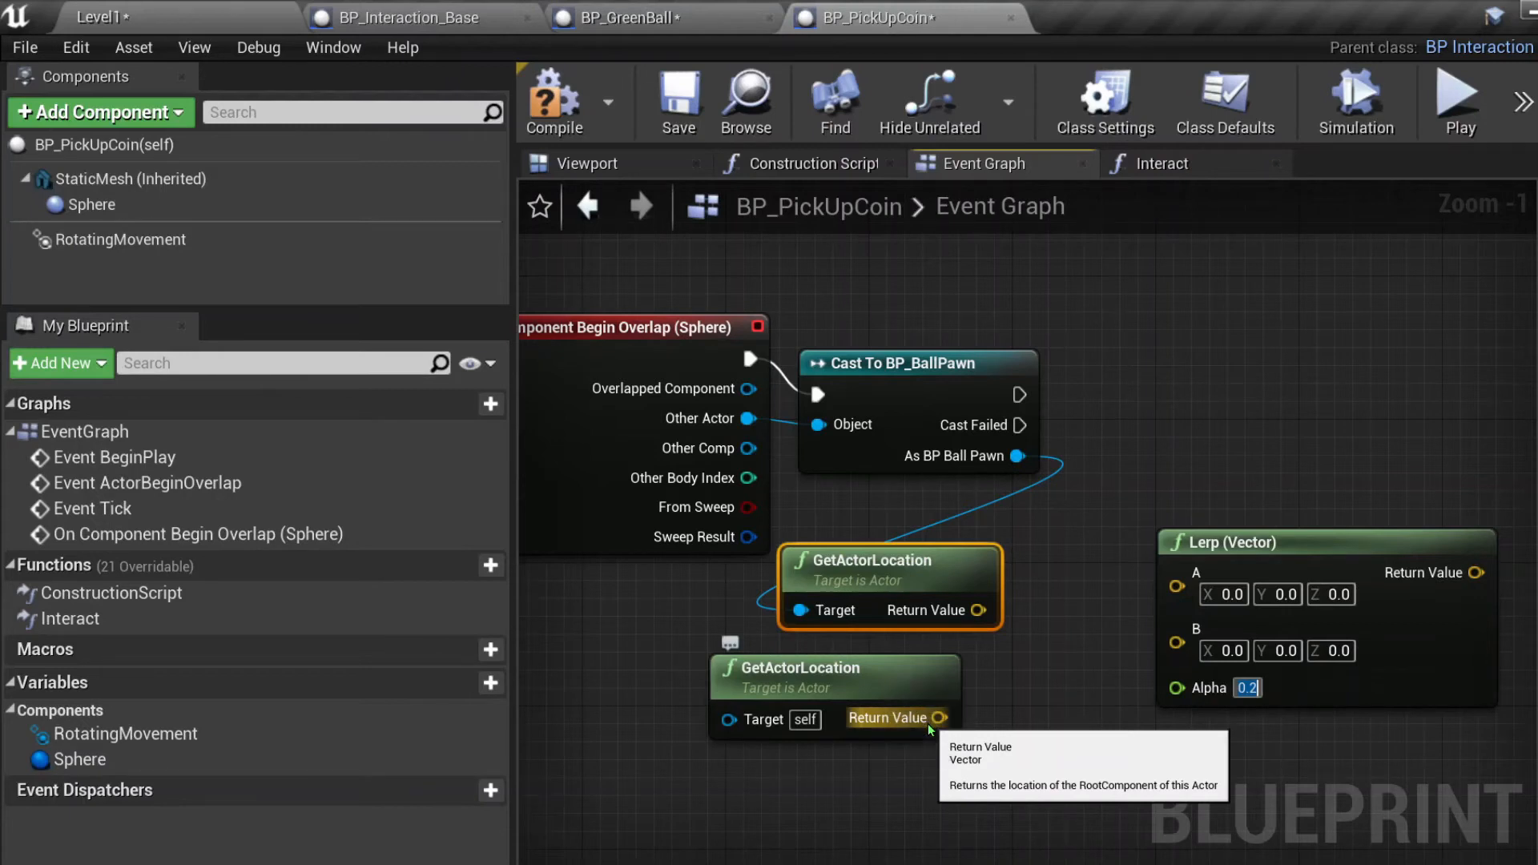
- Connect the self location to the Lerp's A input and the ball pawn's location to B, and compile and save the blueprint
drag(934, 718, 1181, 586)
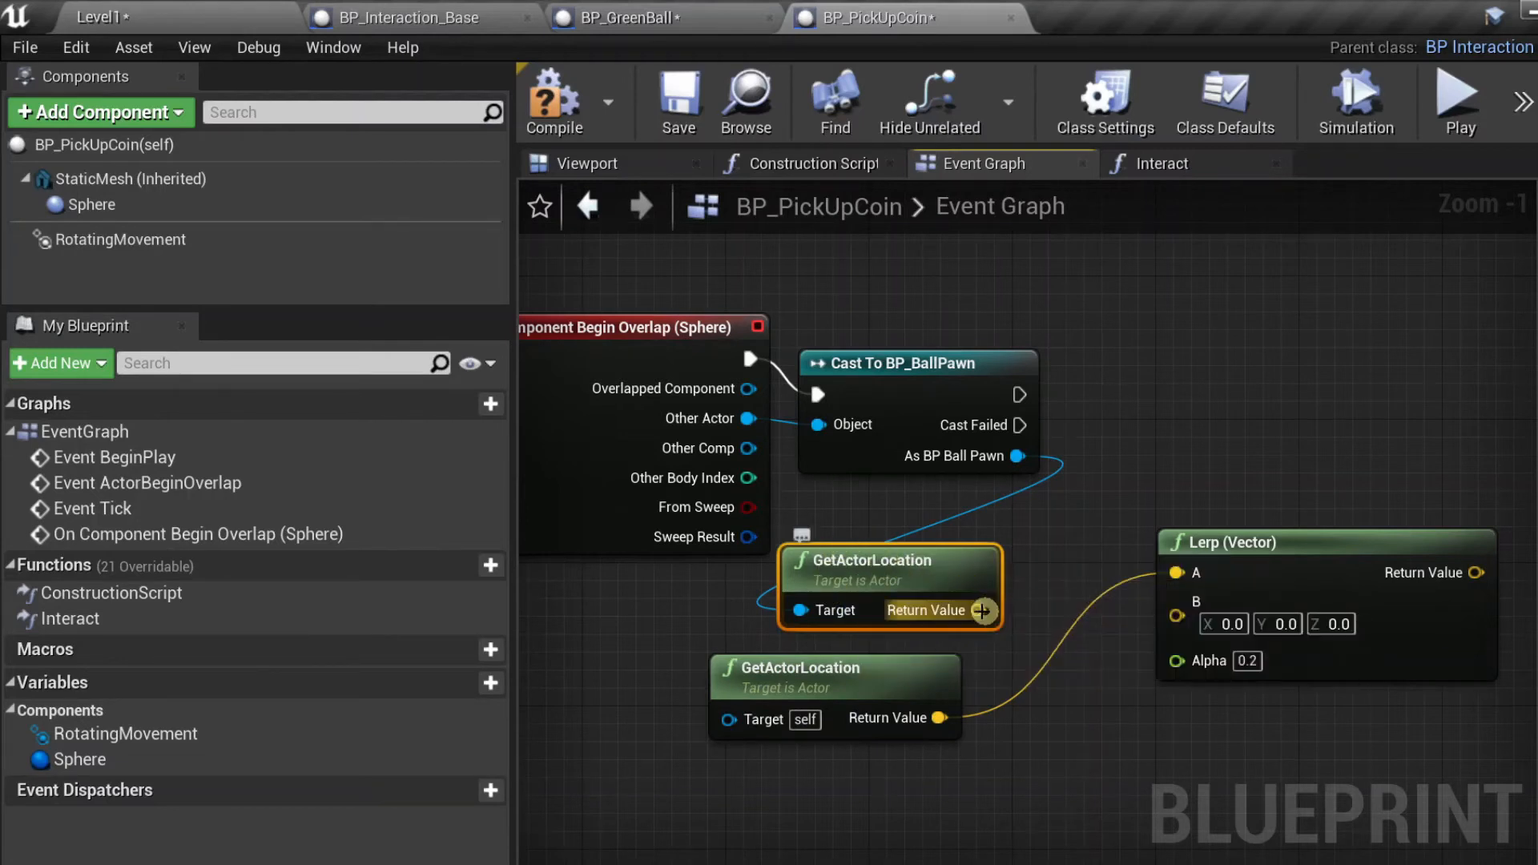
drag(980, 611, 1209, 619)
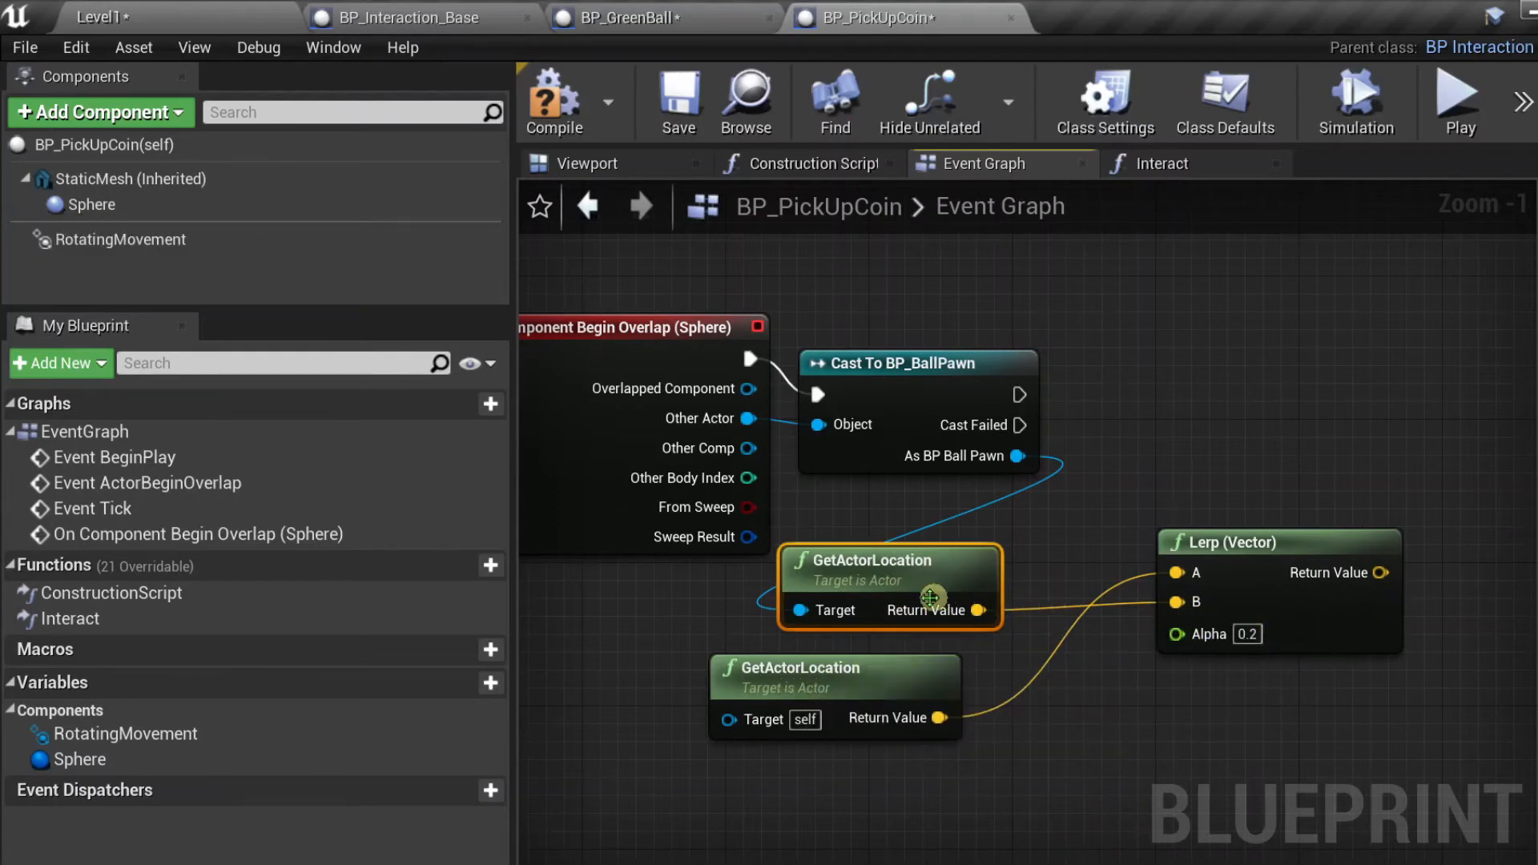
click(583, 132)
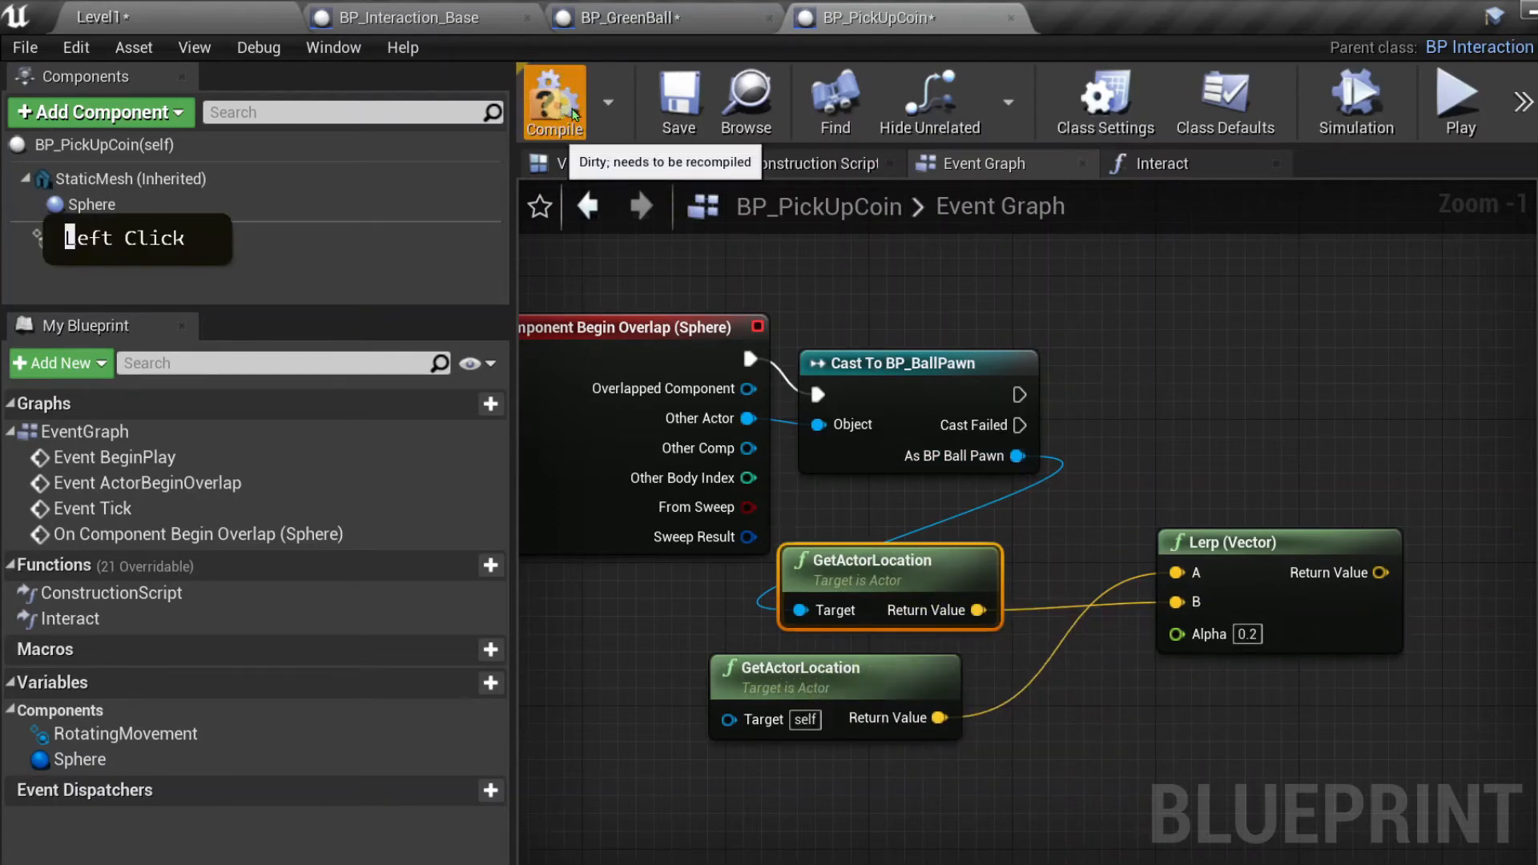
click(687, 117)
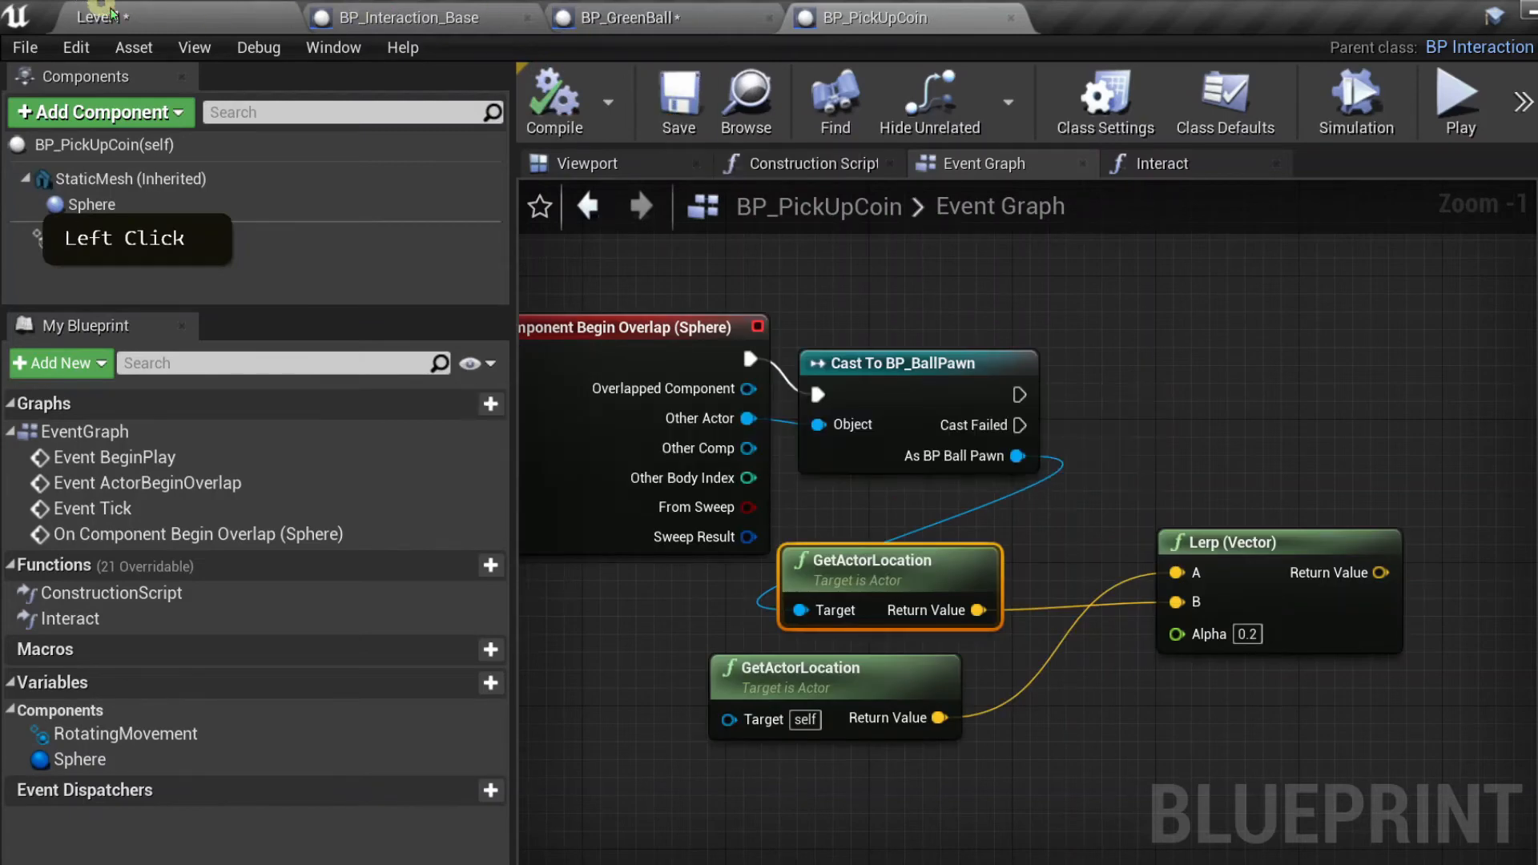
- Switch to Level1 and play the level in full screen
click(118, 12)
click(1200, 99)
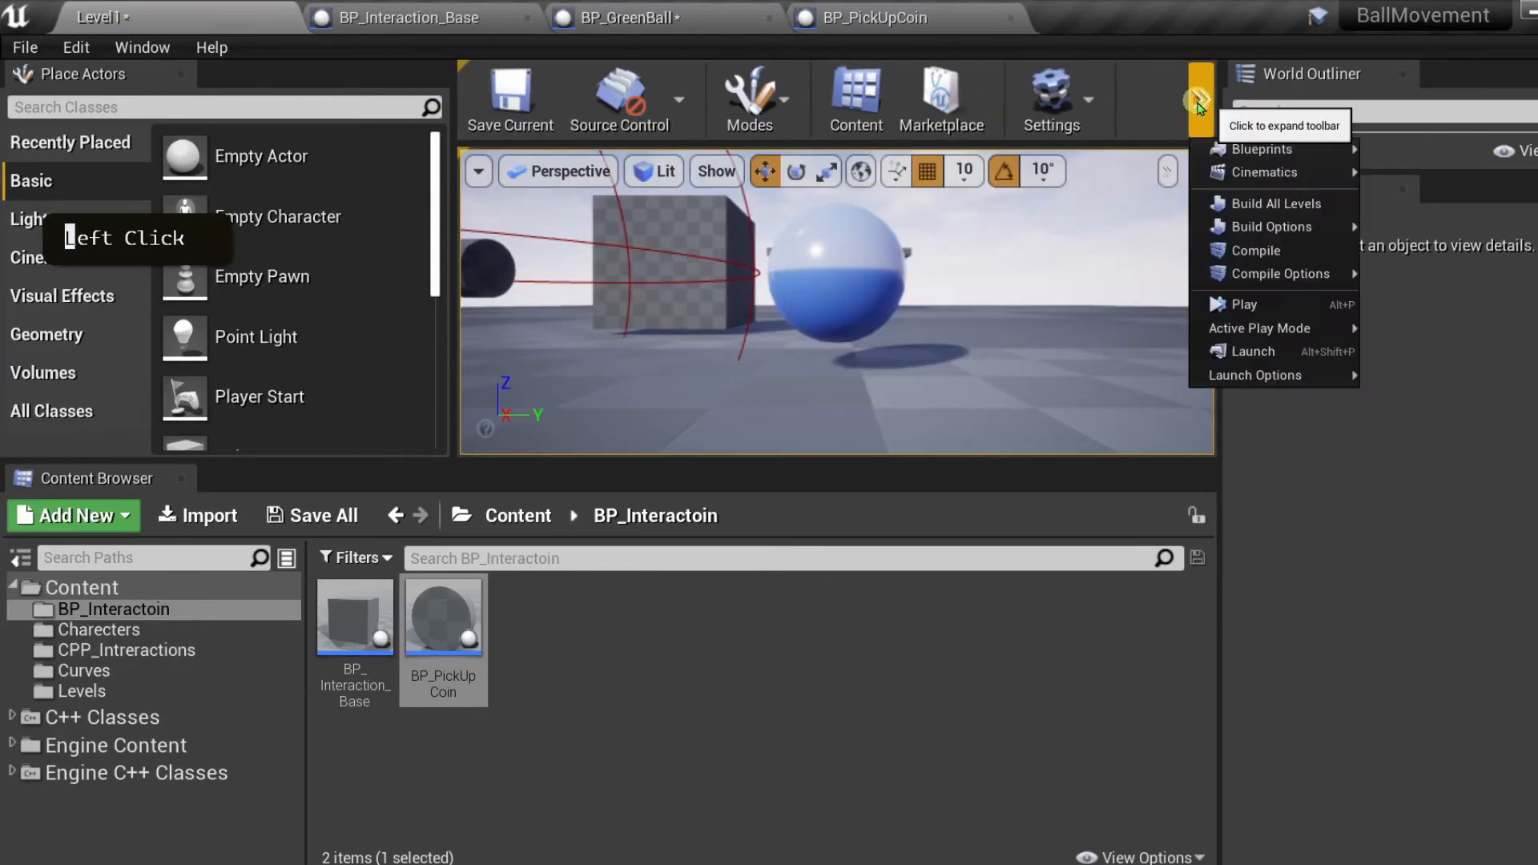
click(1256, 313)
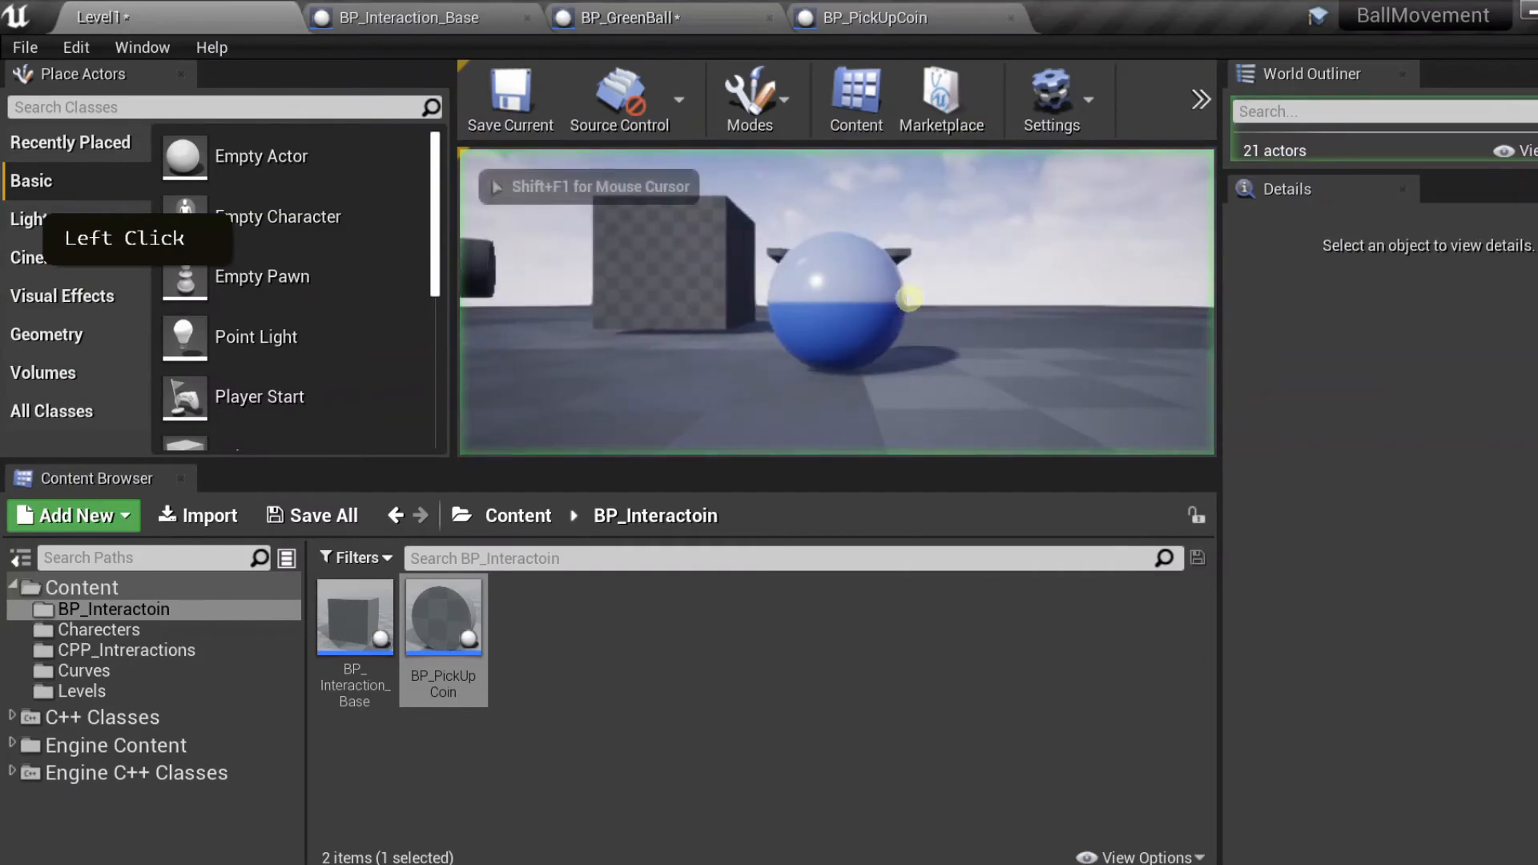
key(F11)
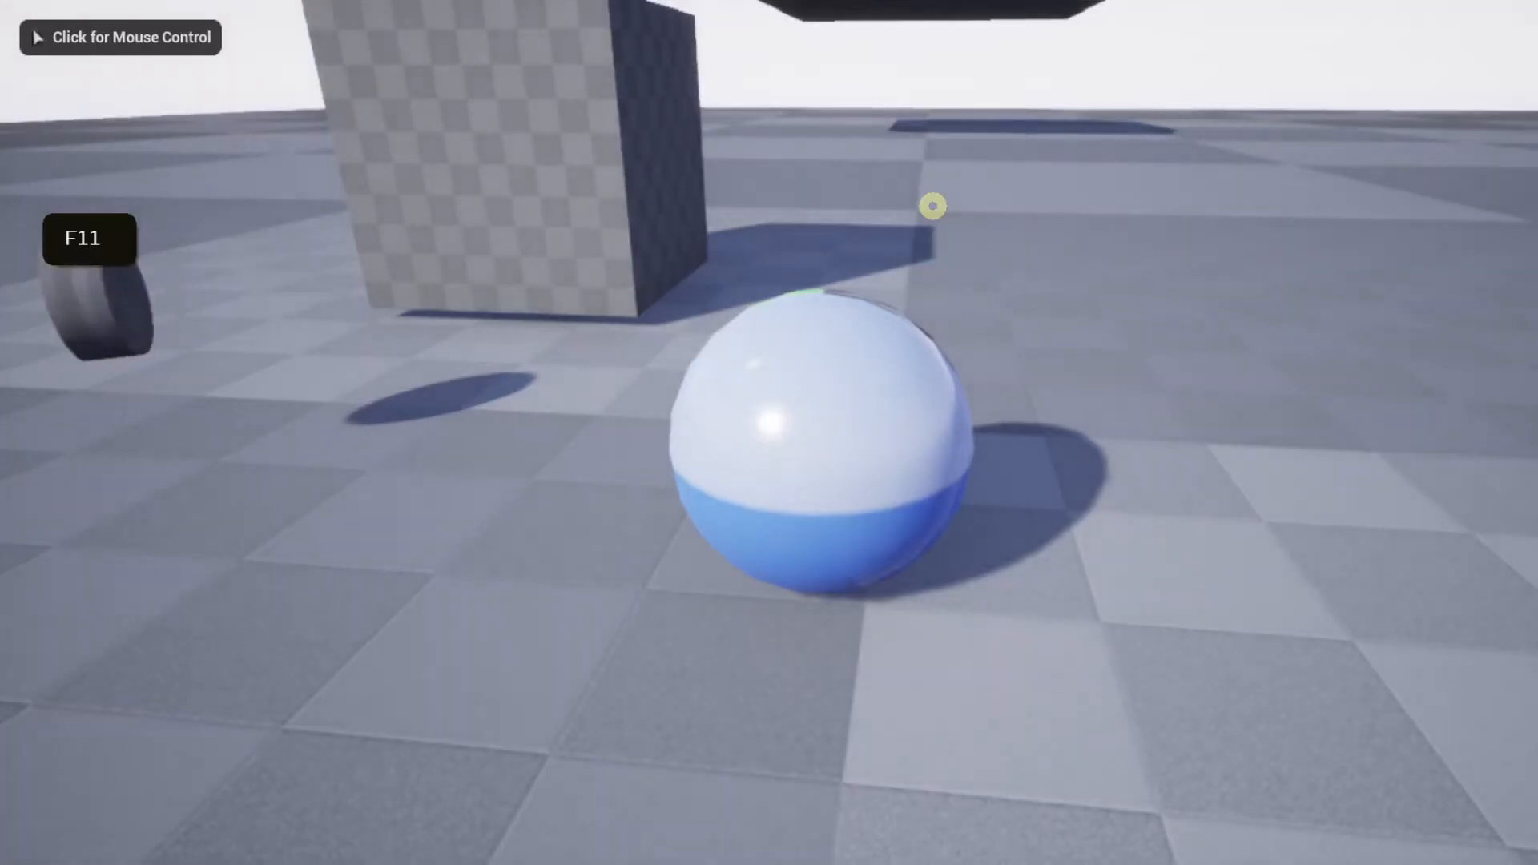
- Roll the ball around near the coin in the running level to test the pickup's behaviour
click(933, 207)
key(a)
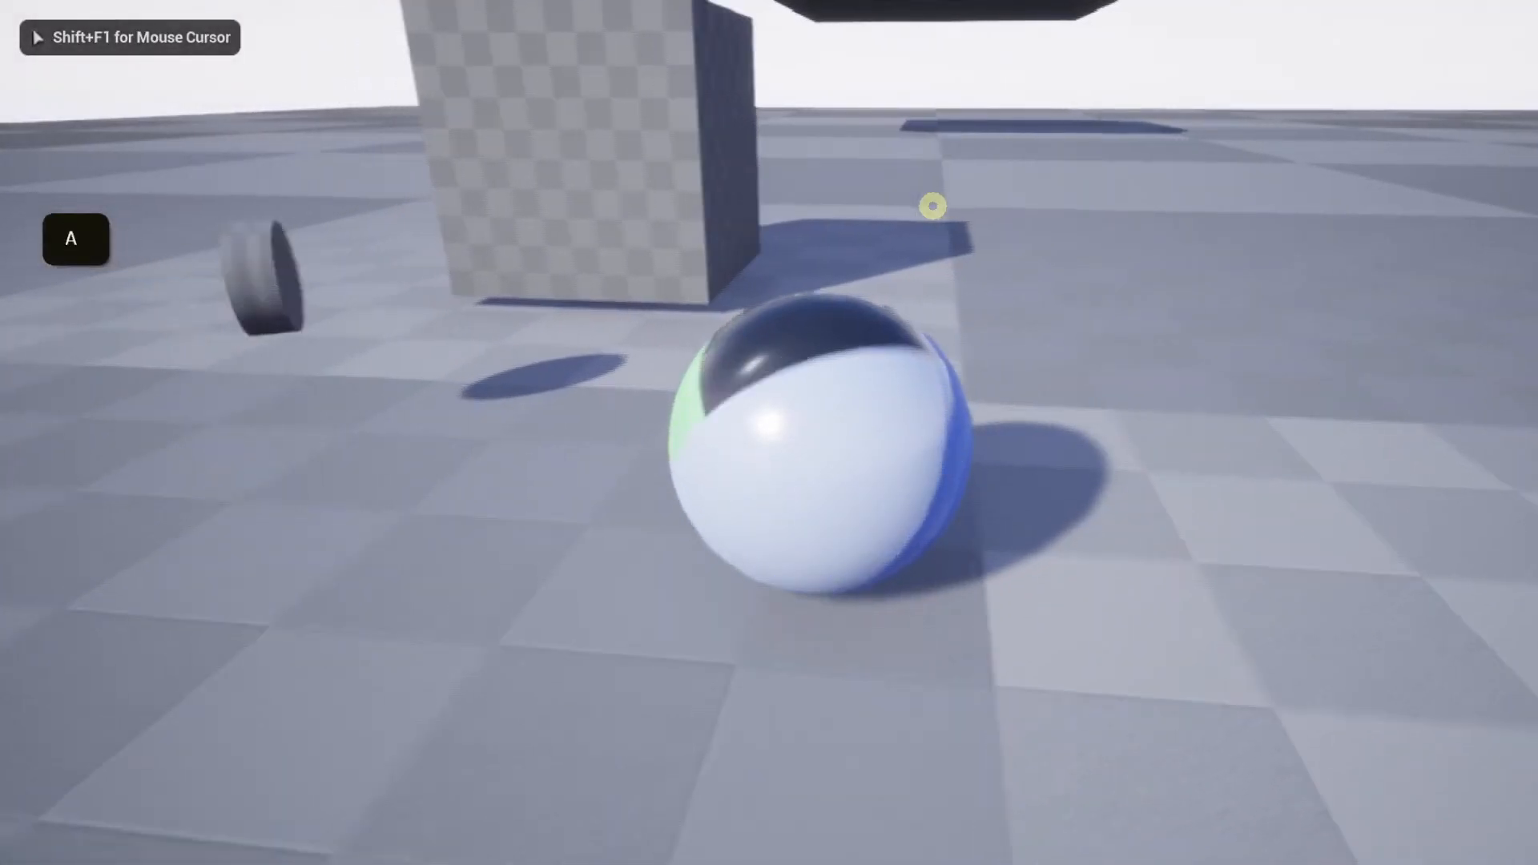
key(w)
key(w)
key(w)
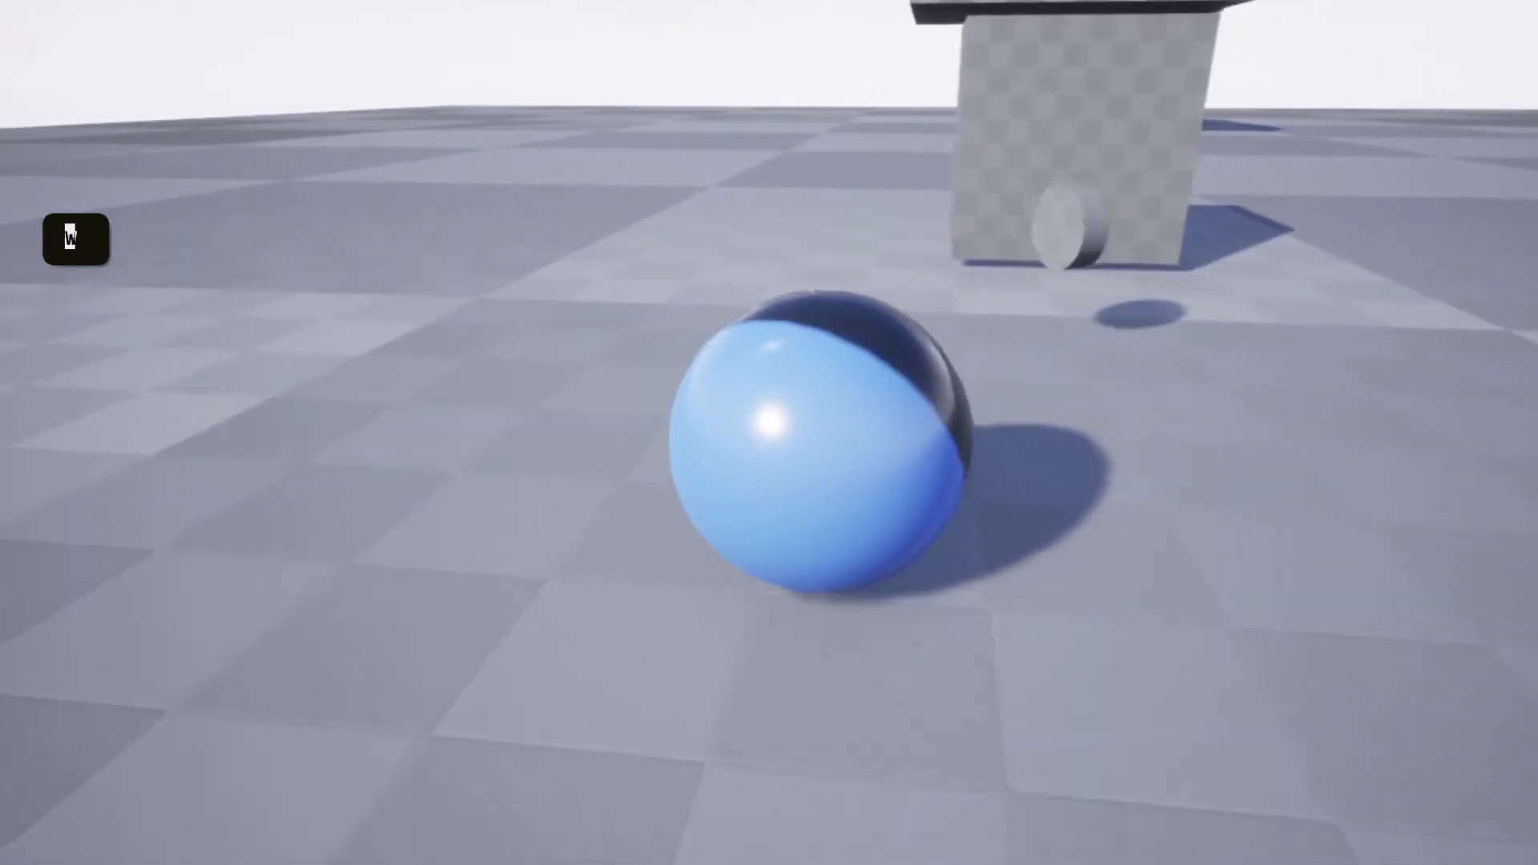
key(a)
key(d)
key(s)
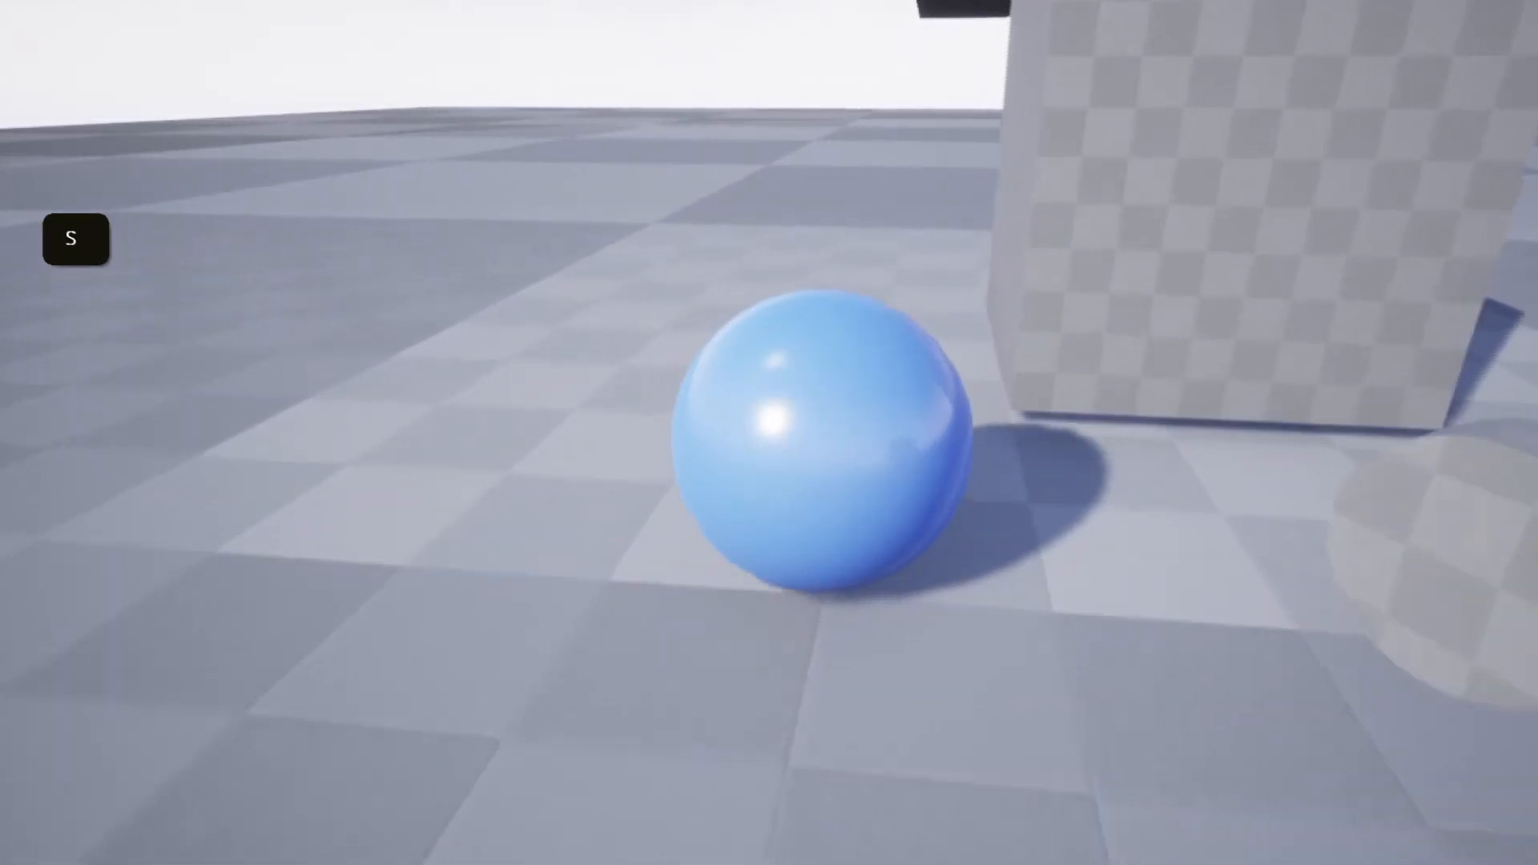
key(s)
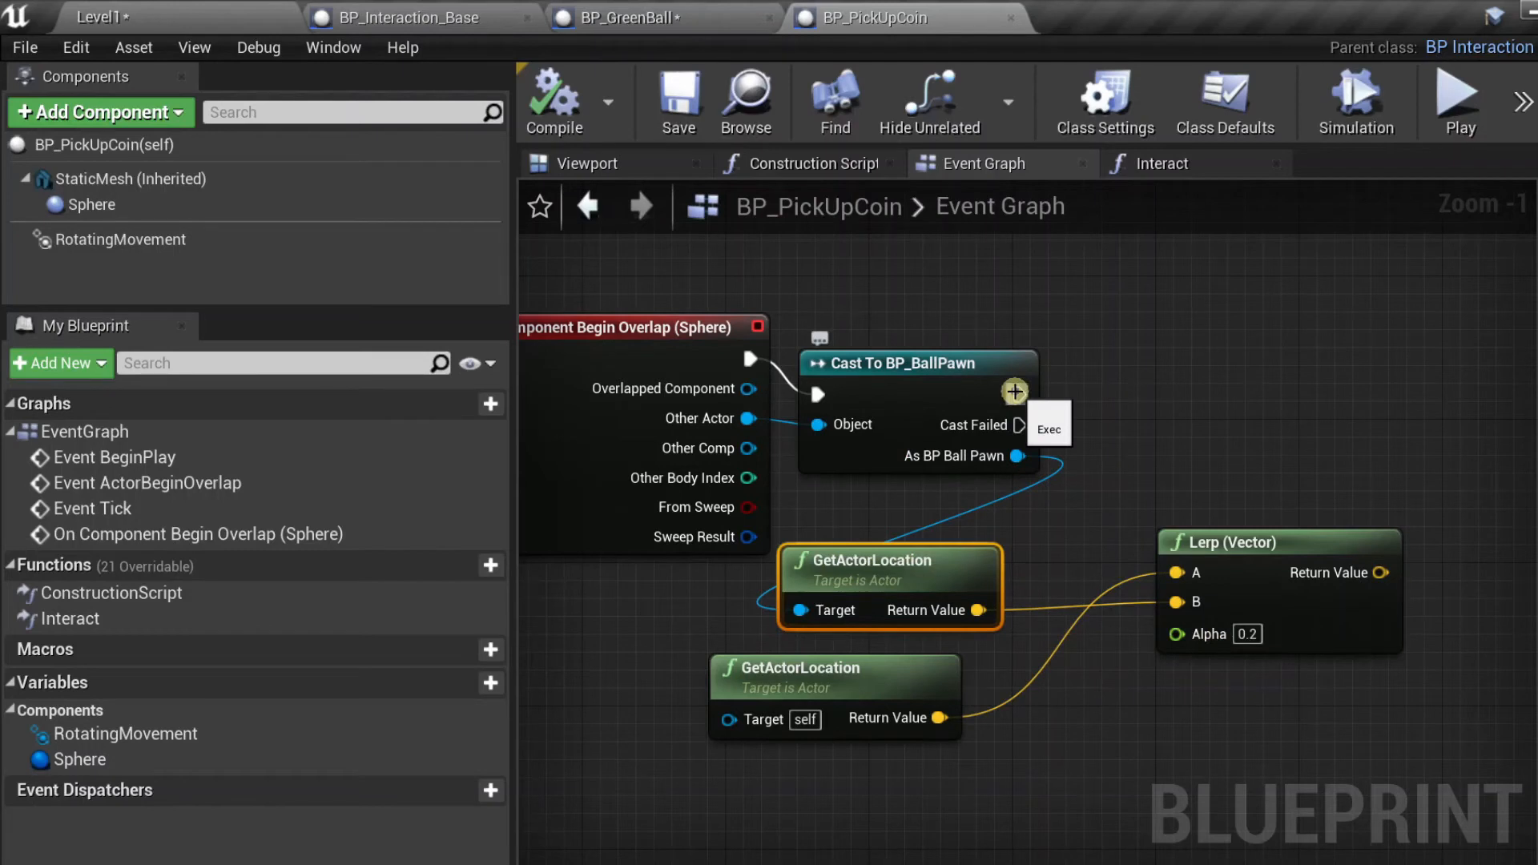
- Add a SetActorLocation node to the execution output of Cast To BP_BallPawn
drag(1014, 392, 1270, 377)
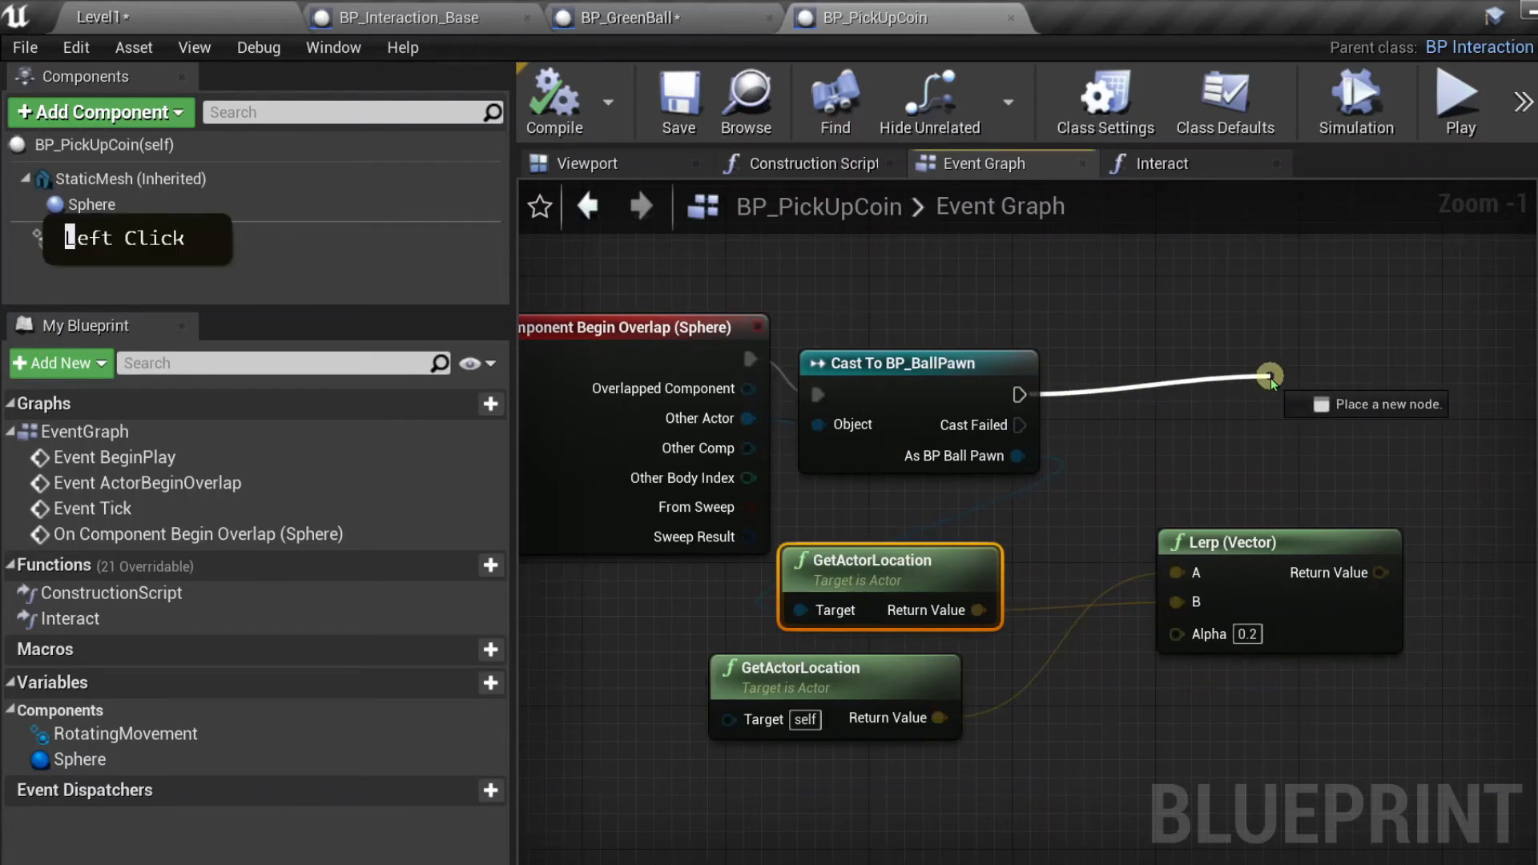
key(Escape)
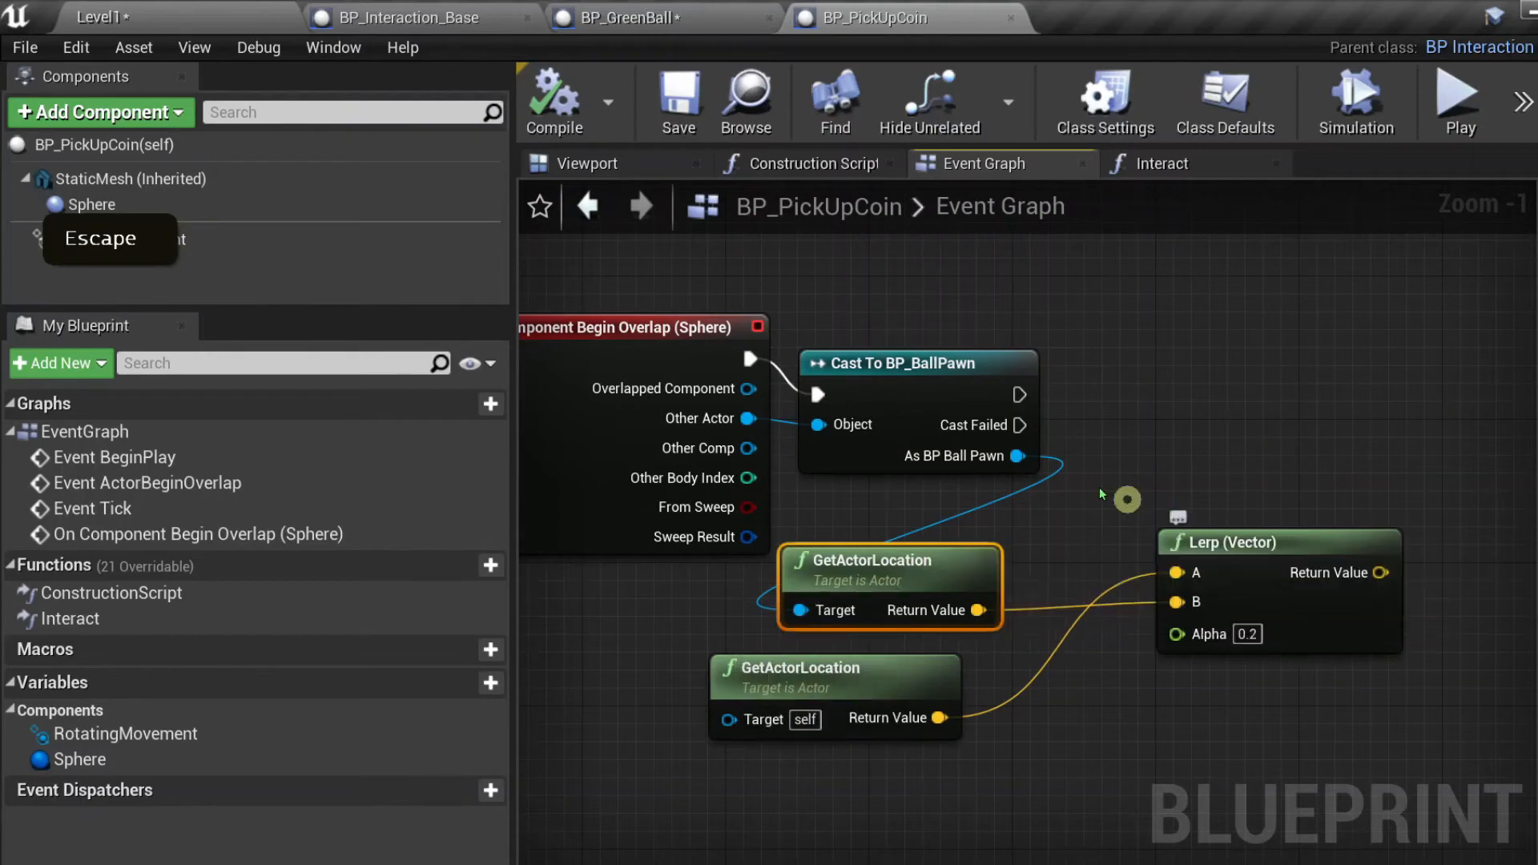
drag(1018, 394, 1307, 392)
text(se)
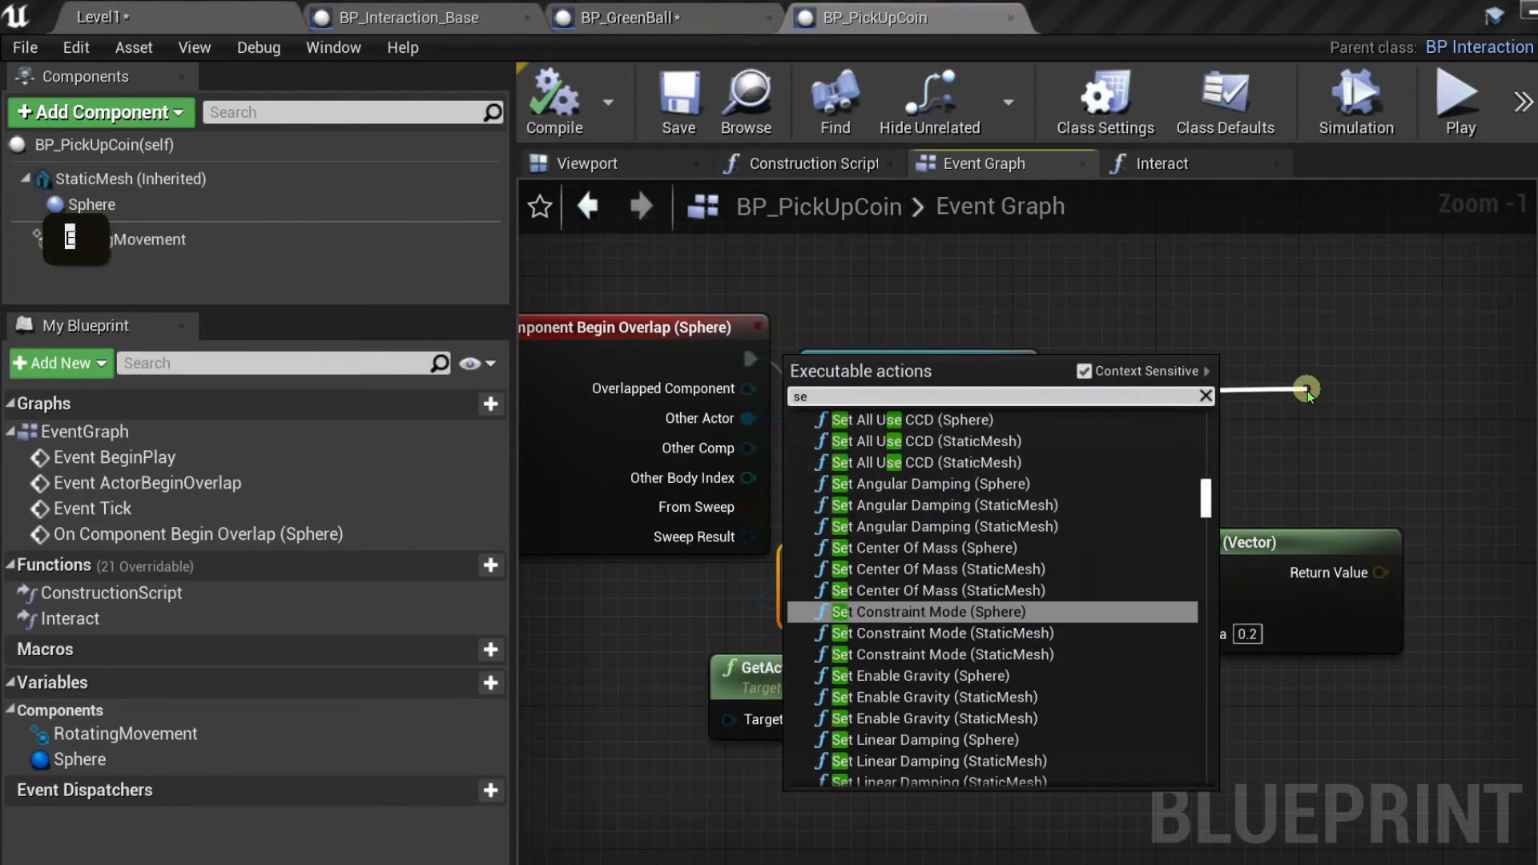
text(t ac)
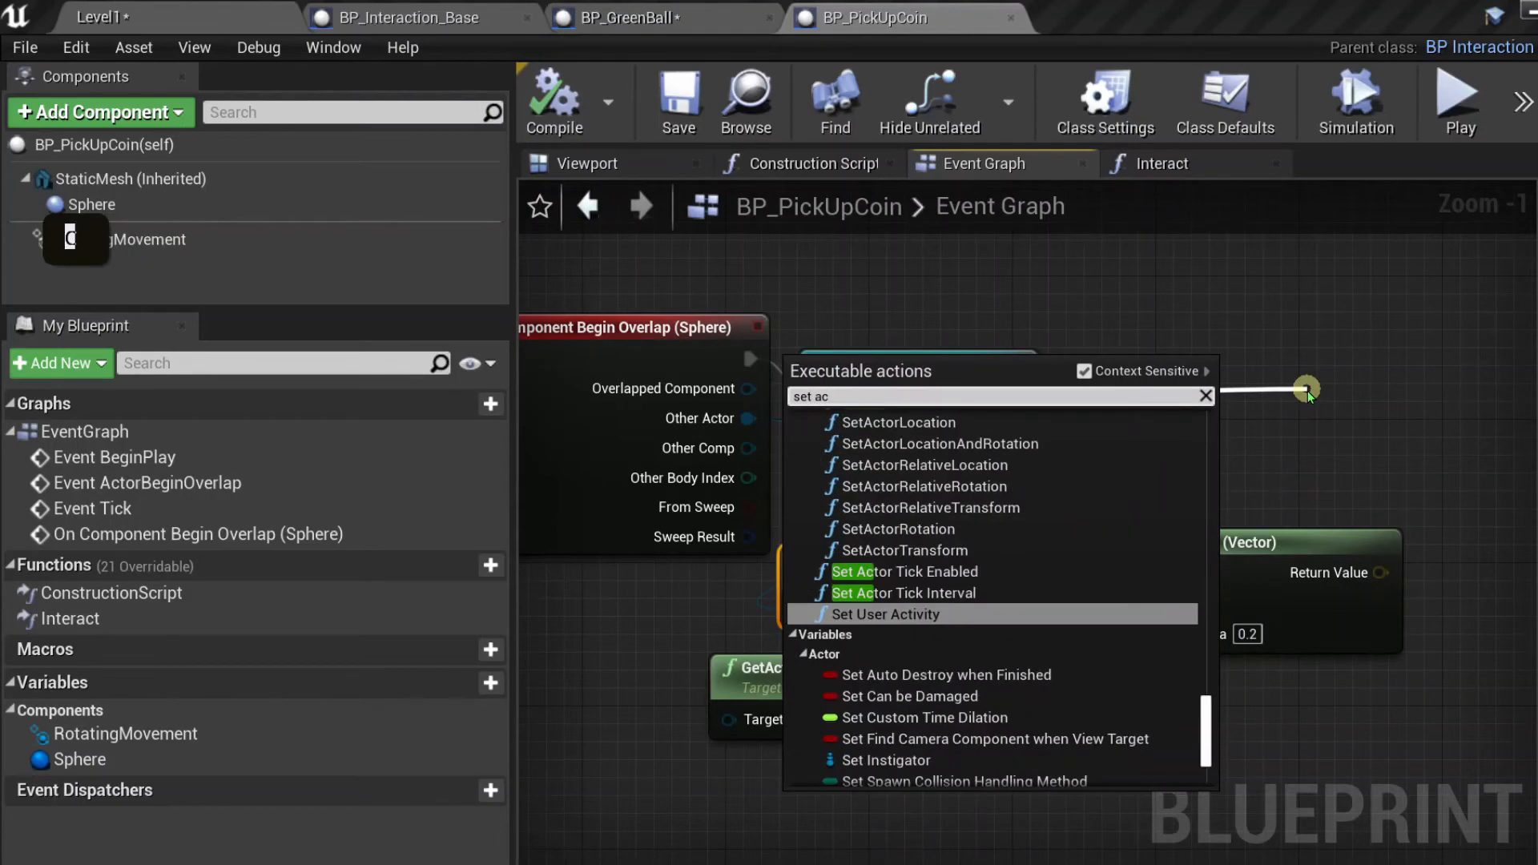
text(tor locatio)
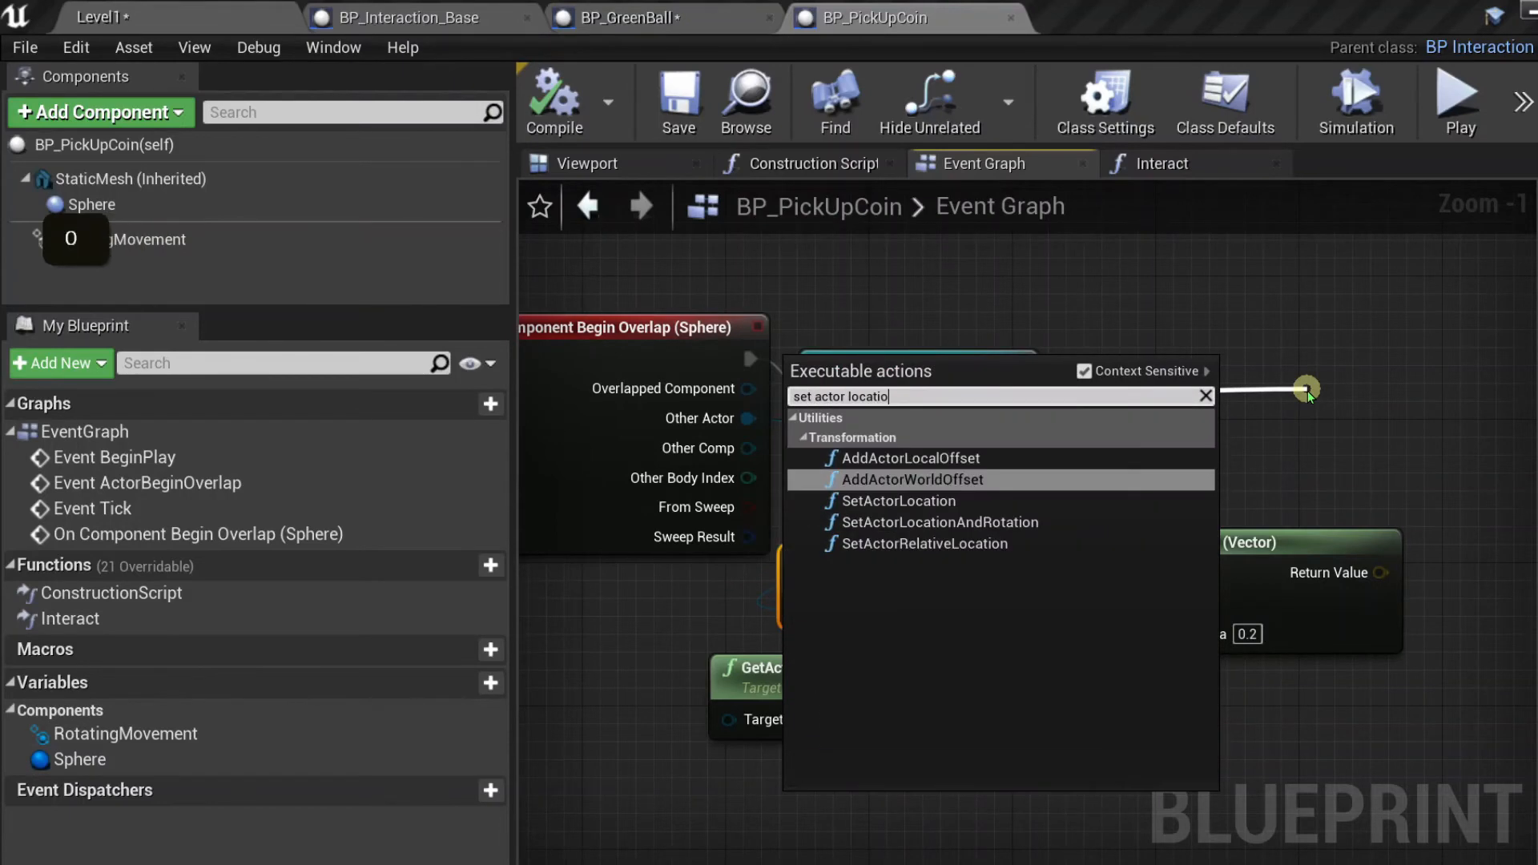
click(953, 502)
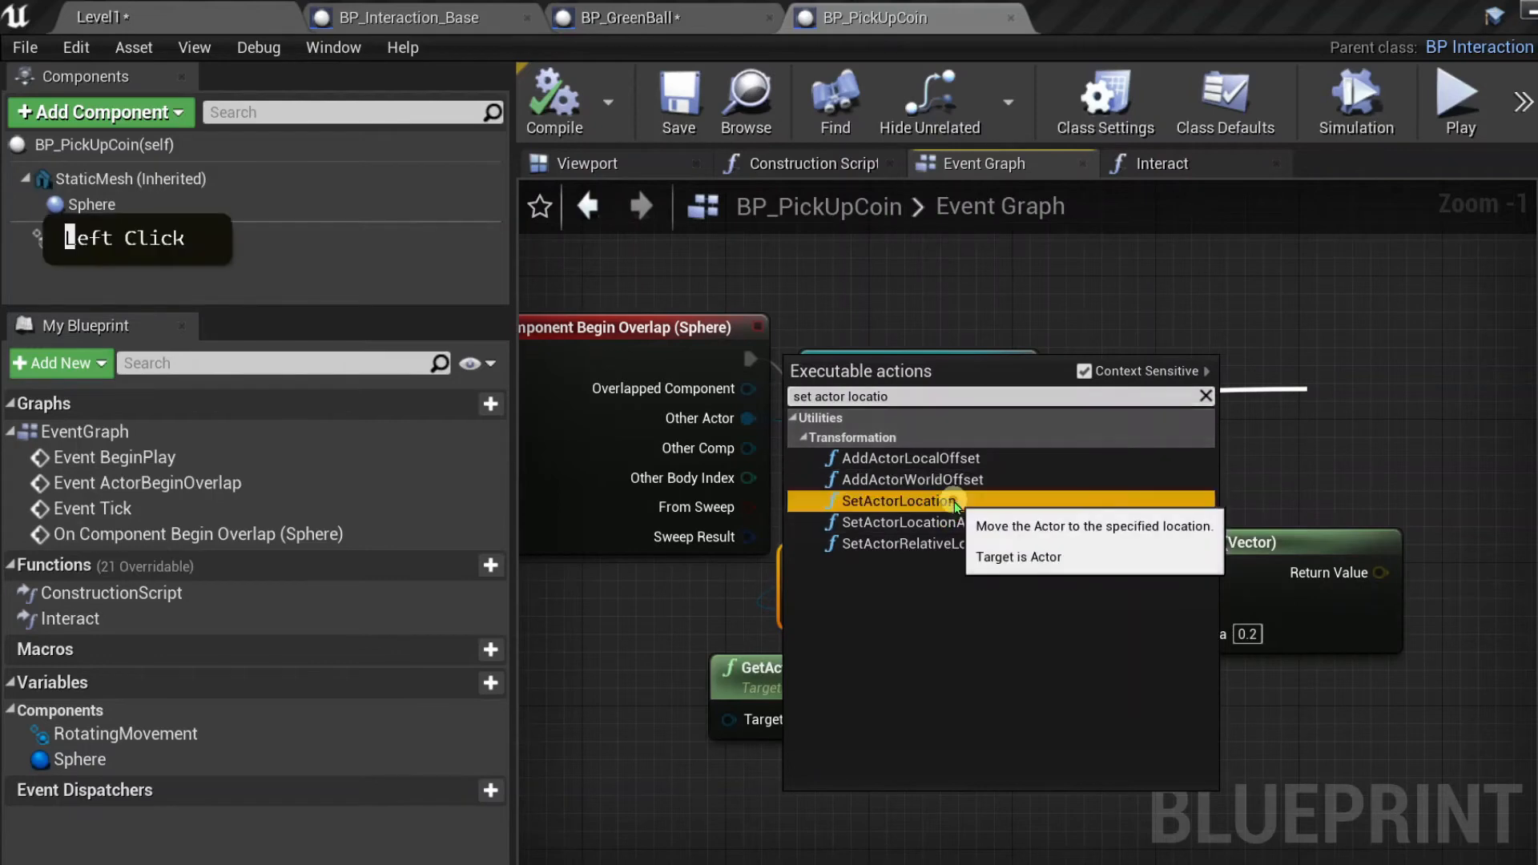
- Place the SetActorLocation node above and to the right of Lerp (Vector), and connect the Lerp's Return Value to New Location
drag(1362, 401, 1344, 293)
right_drag(1244, 762, 864, 748)
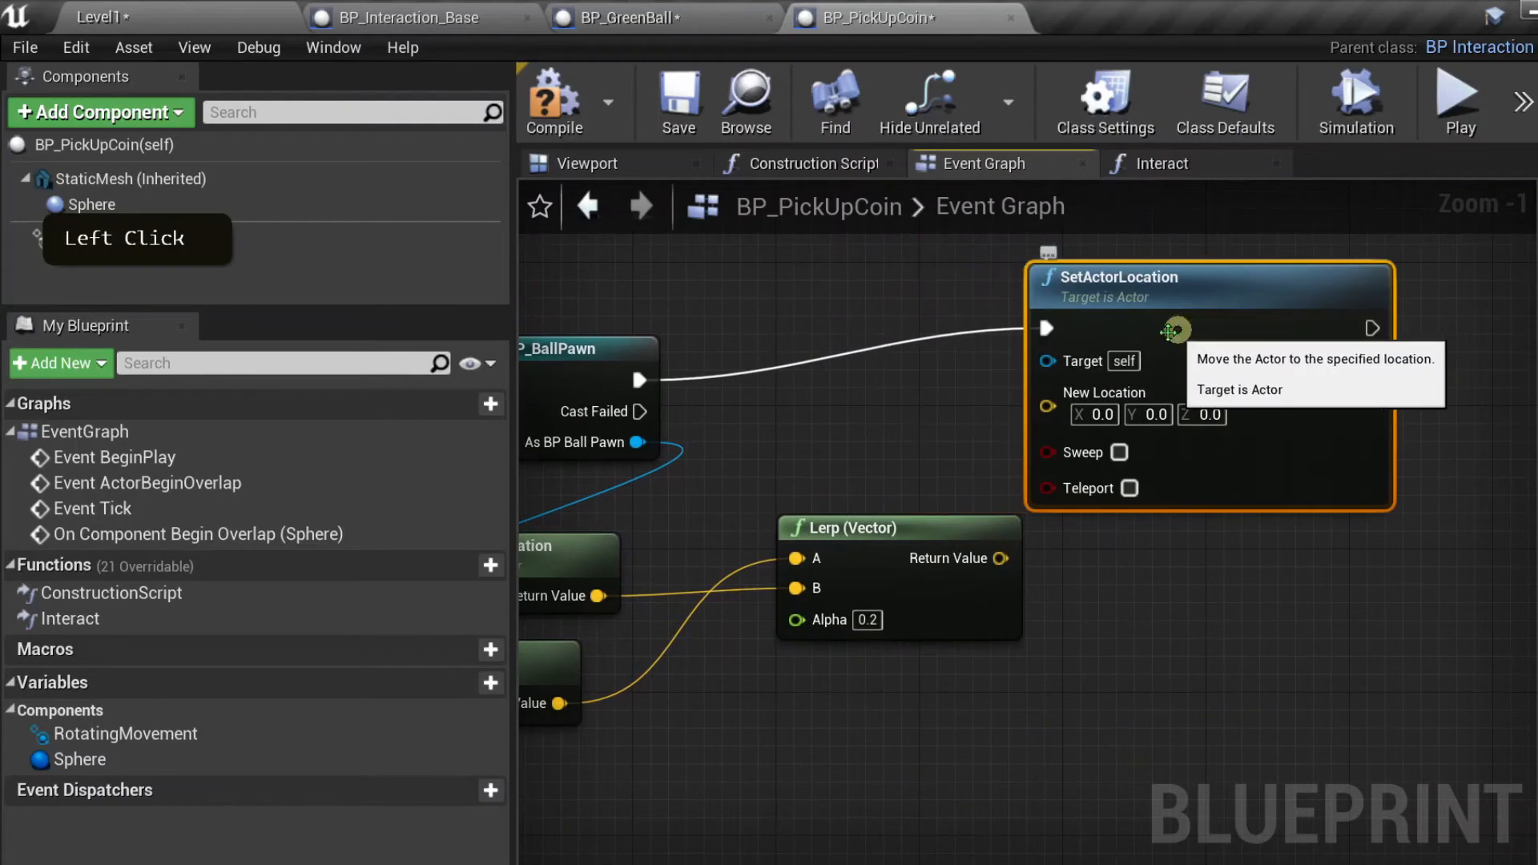
drag(1165, 319, 1237, 316)
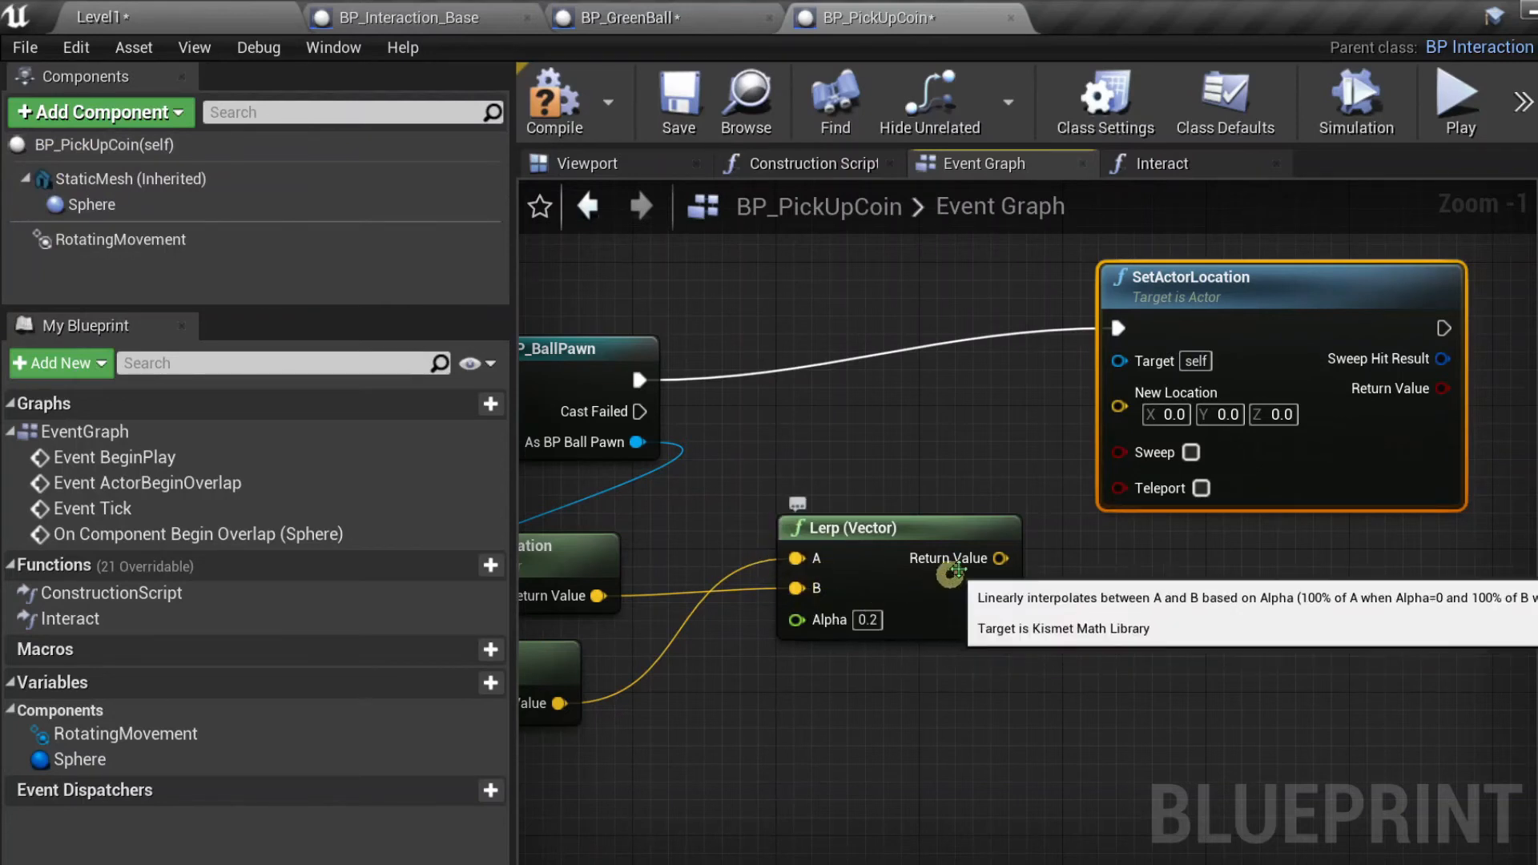
drag(1000, 558, 1119, 406)
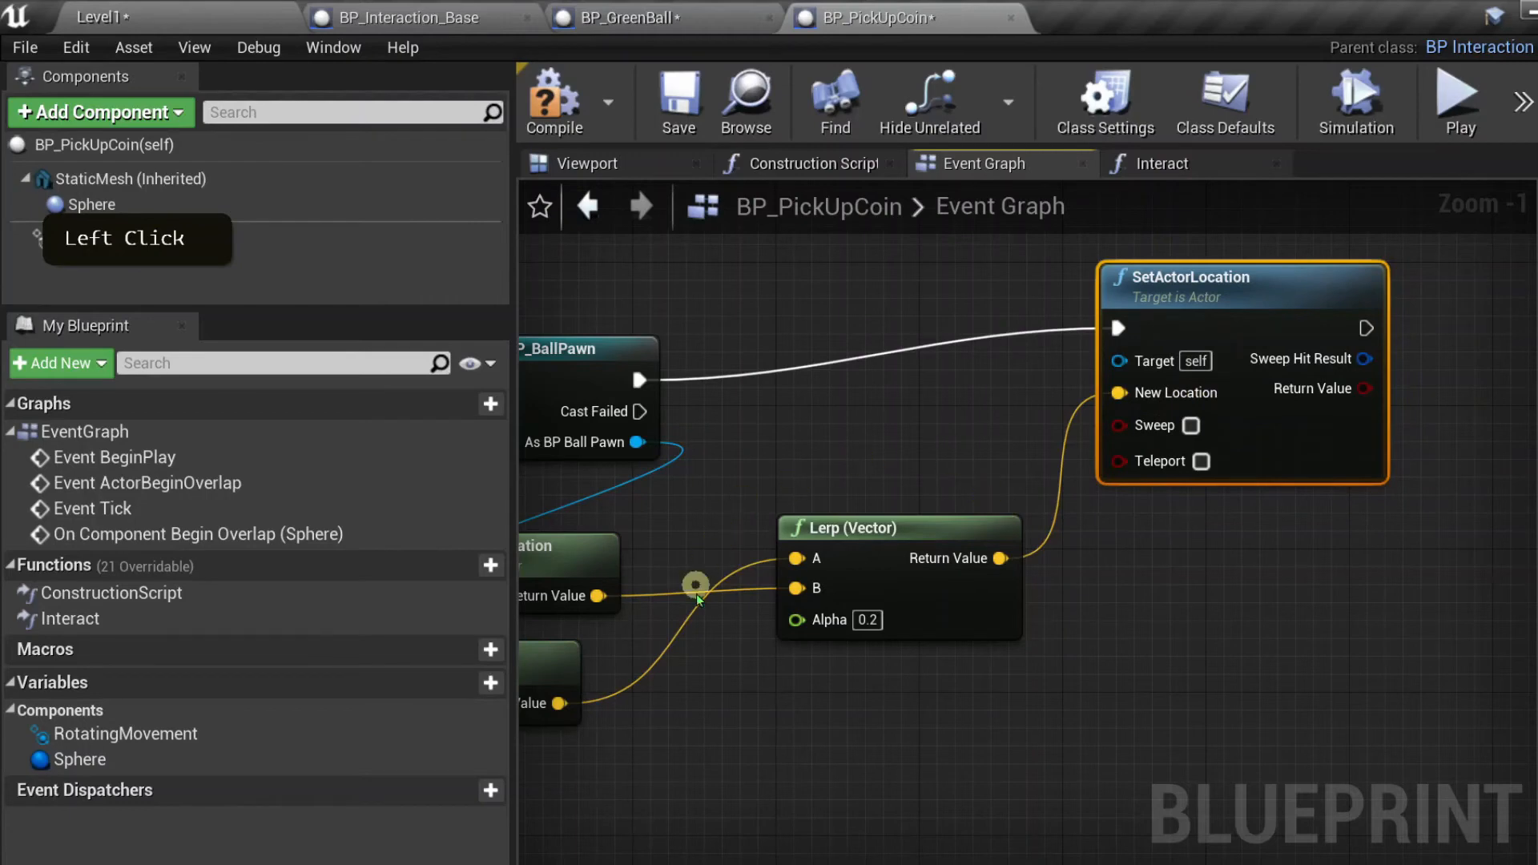
right_drag(786, 727, 972, 697)
drag(780, 675, 775, 678)
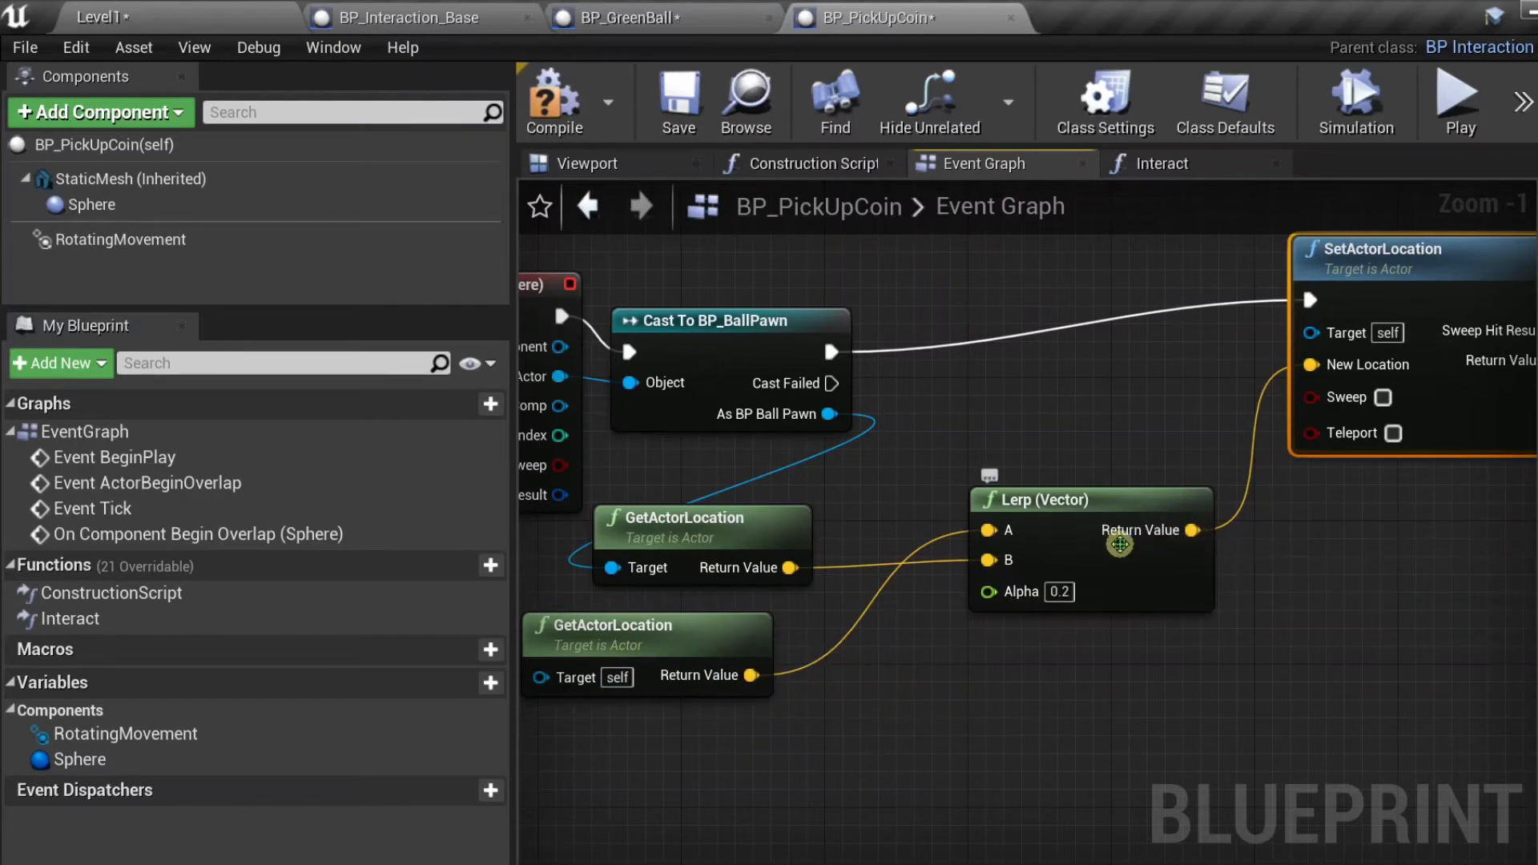
right_drag(1322, 539, 1219, 616)
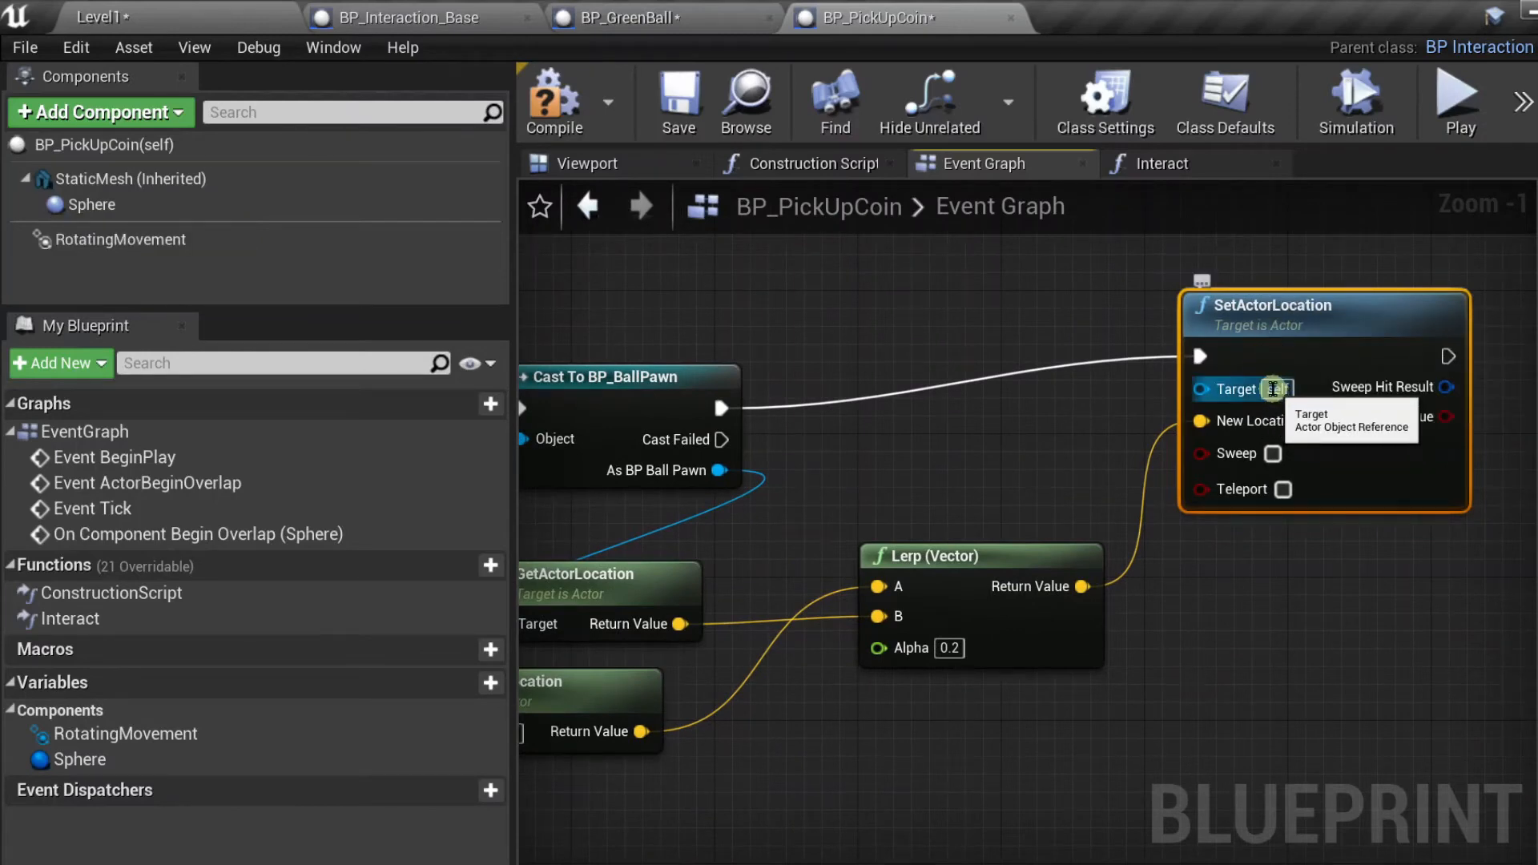
key(ctrl+shift)
key(ctrl+shift+alt)
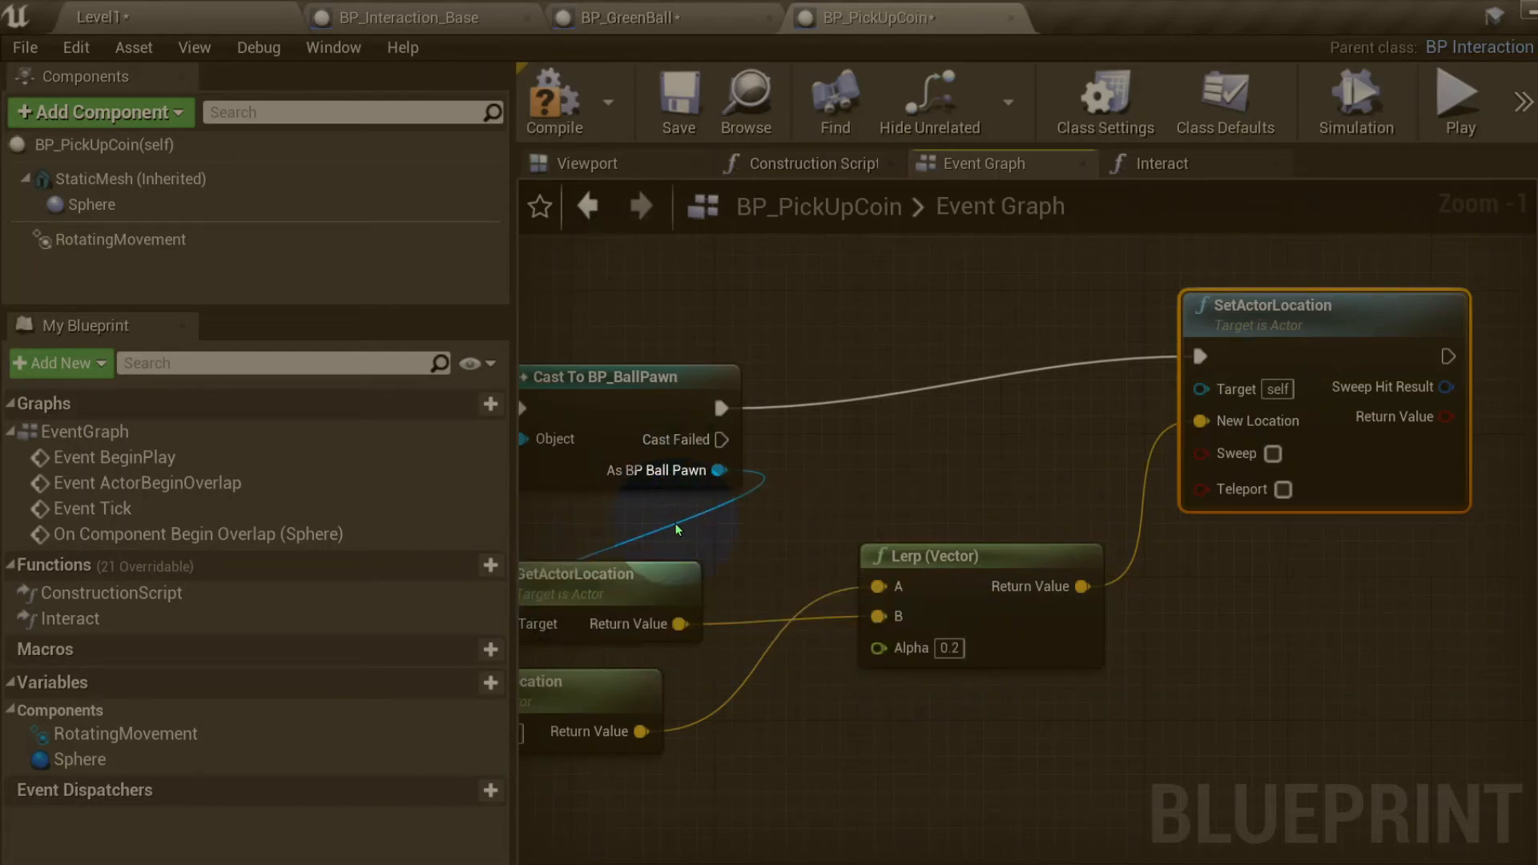
key(shift)
key(ctrl+shift+s)
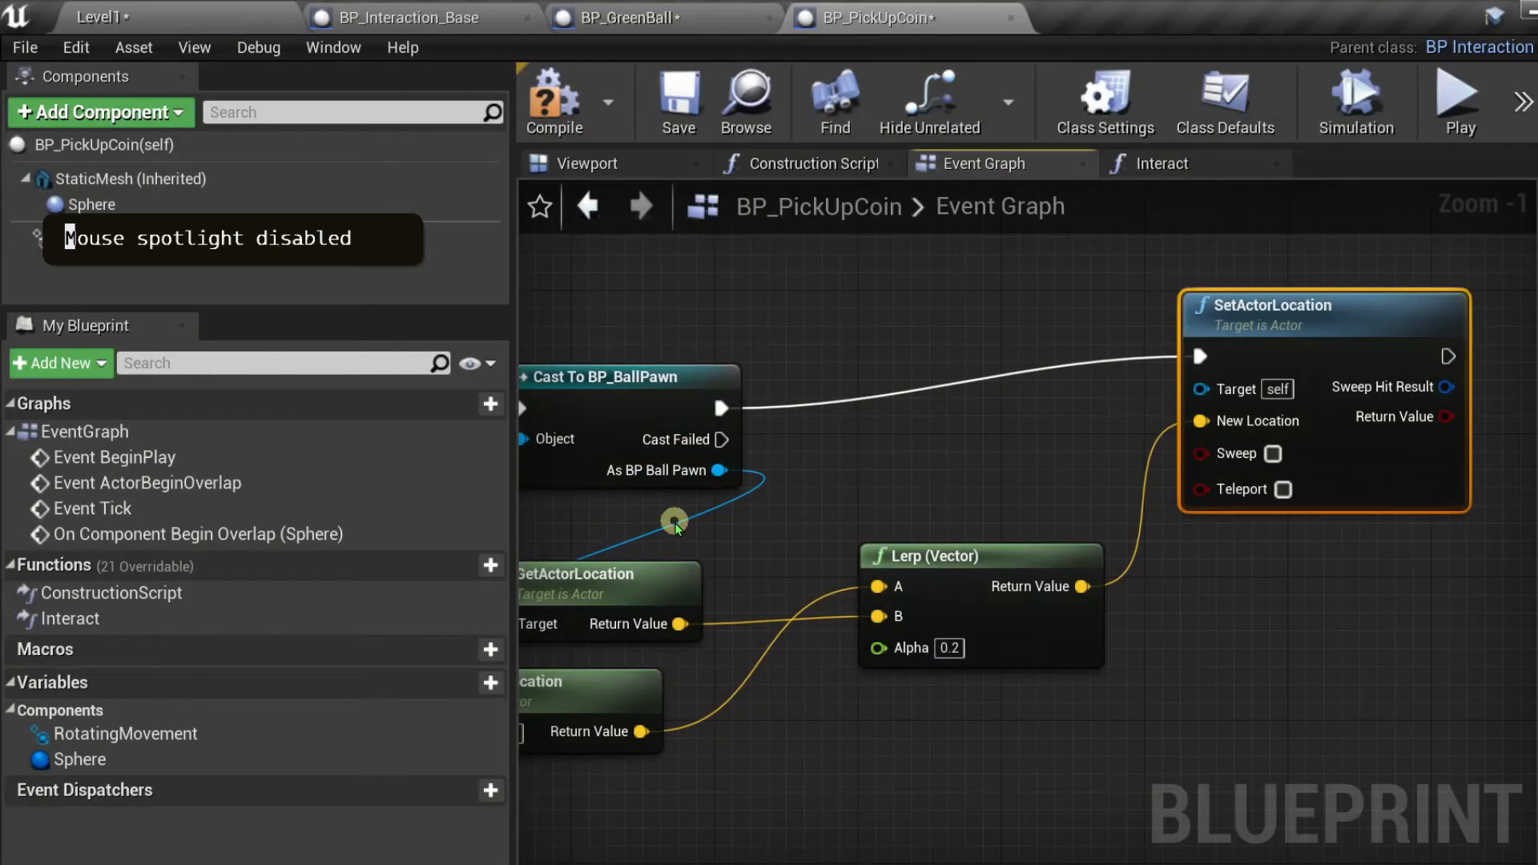
- Compile and save the BP_PickUpCoin blueprint, and start playing Level1
click(553, 100)
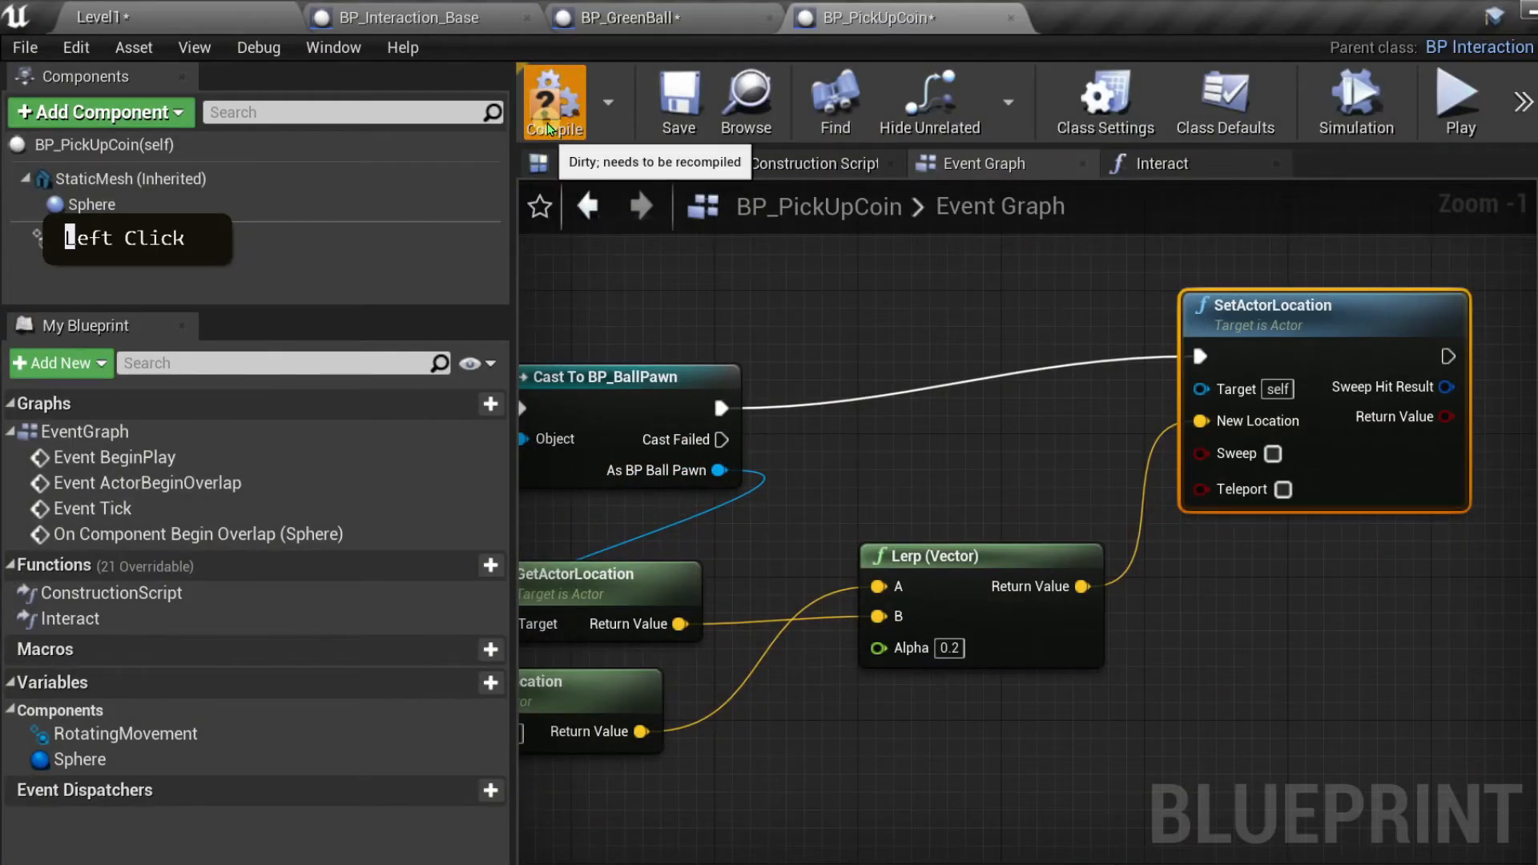
click(657, 106)
click(113, 16)
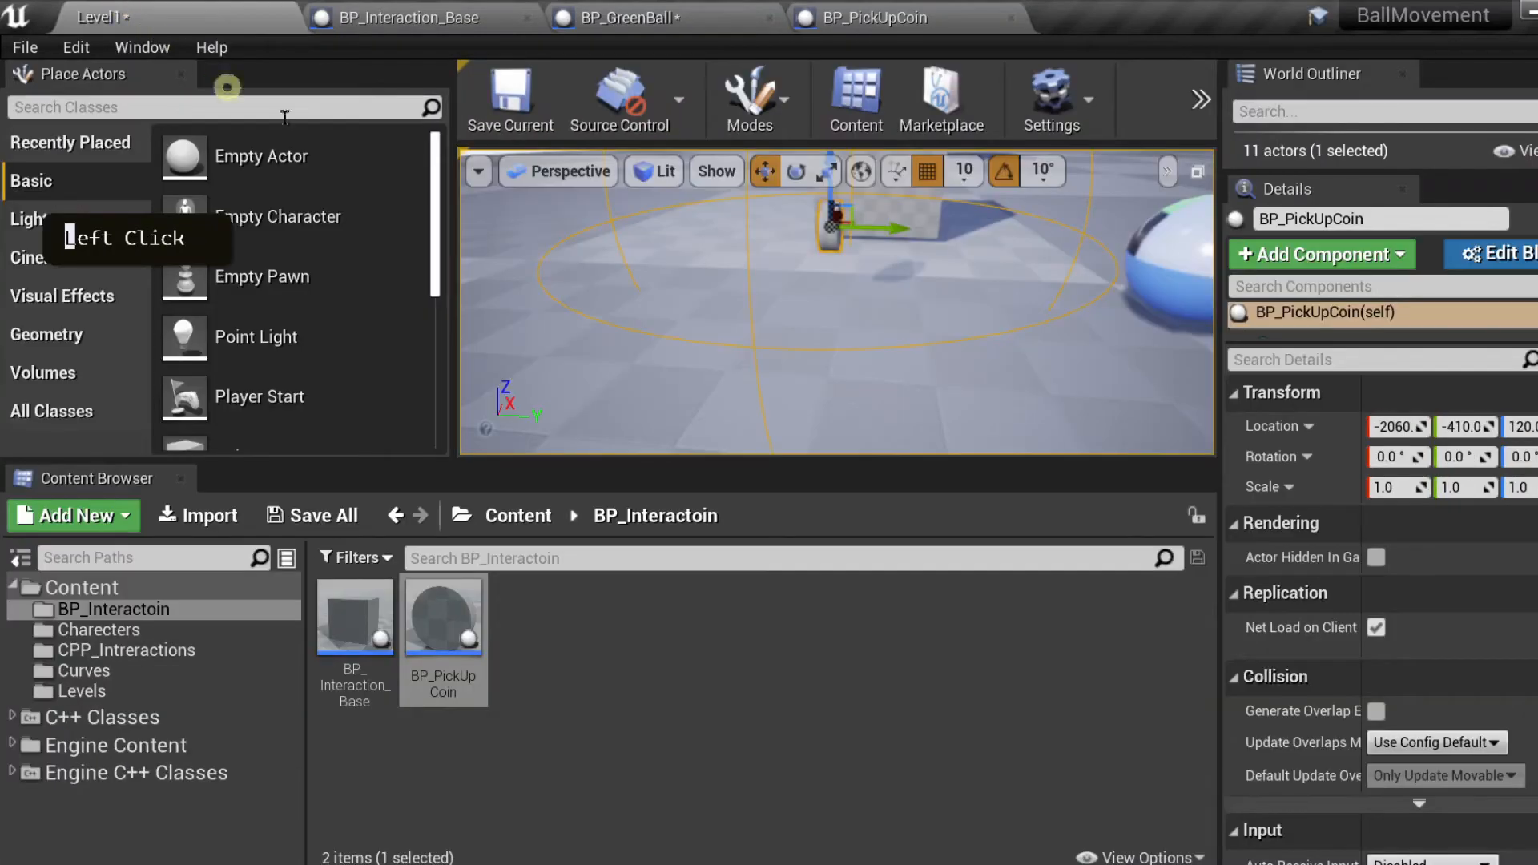
click(1201, 101)
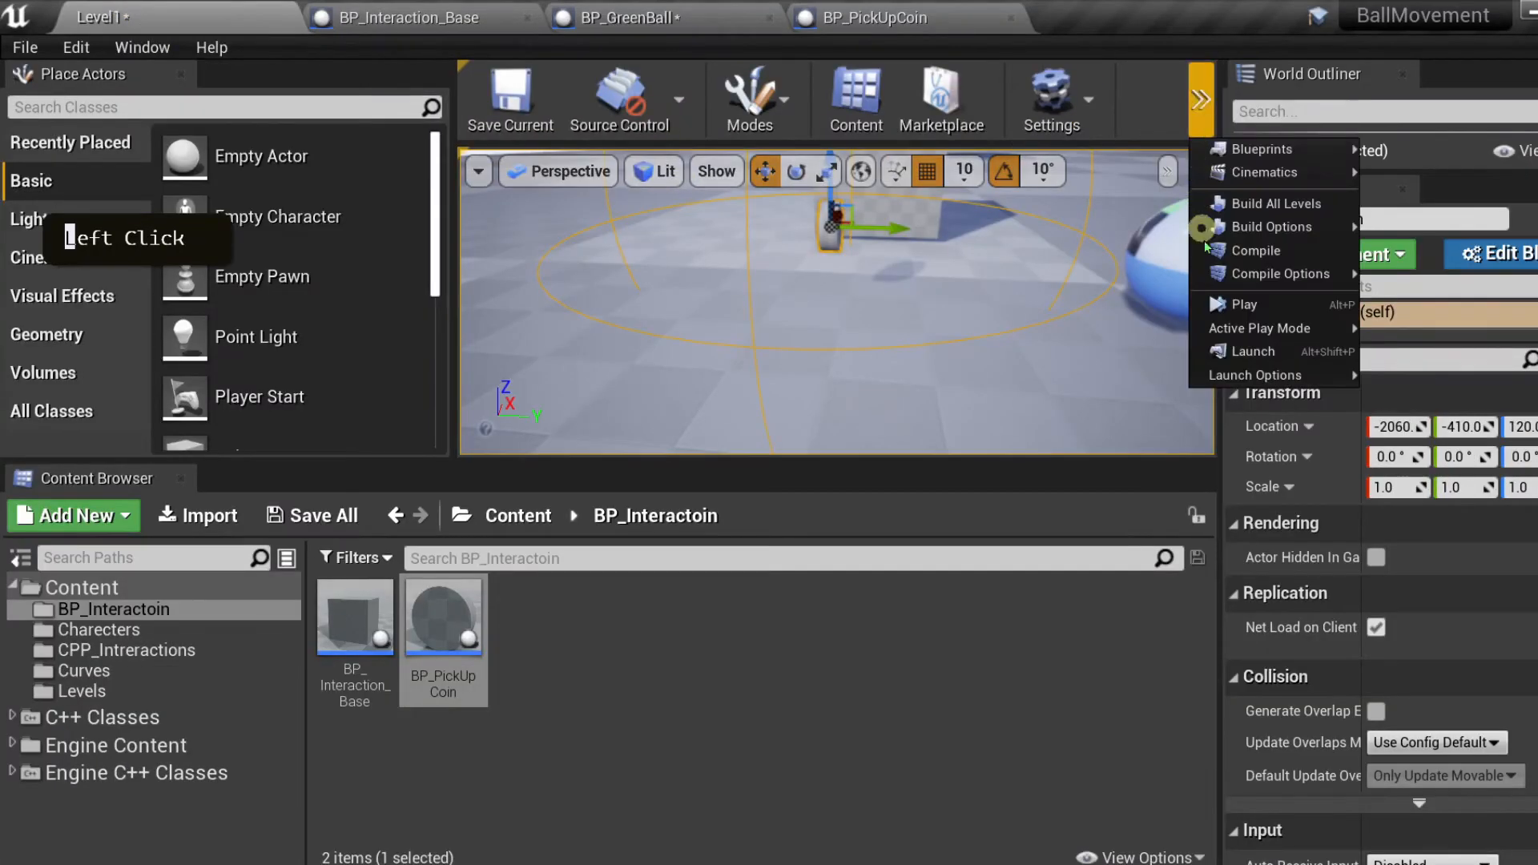
click(1221, 305)
- Roll the ball around near the coin, including in full screen, to test the coin's movement, and stop the play session
key(d)
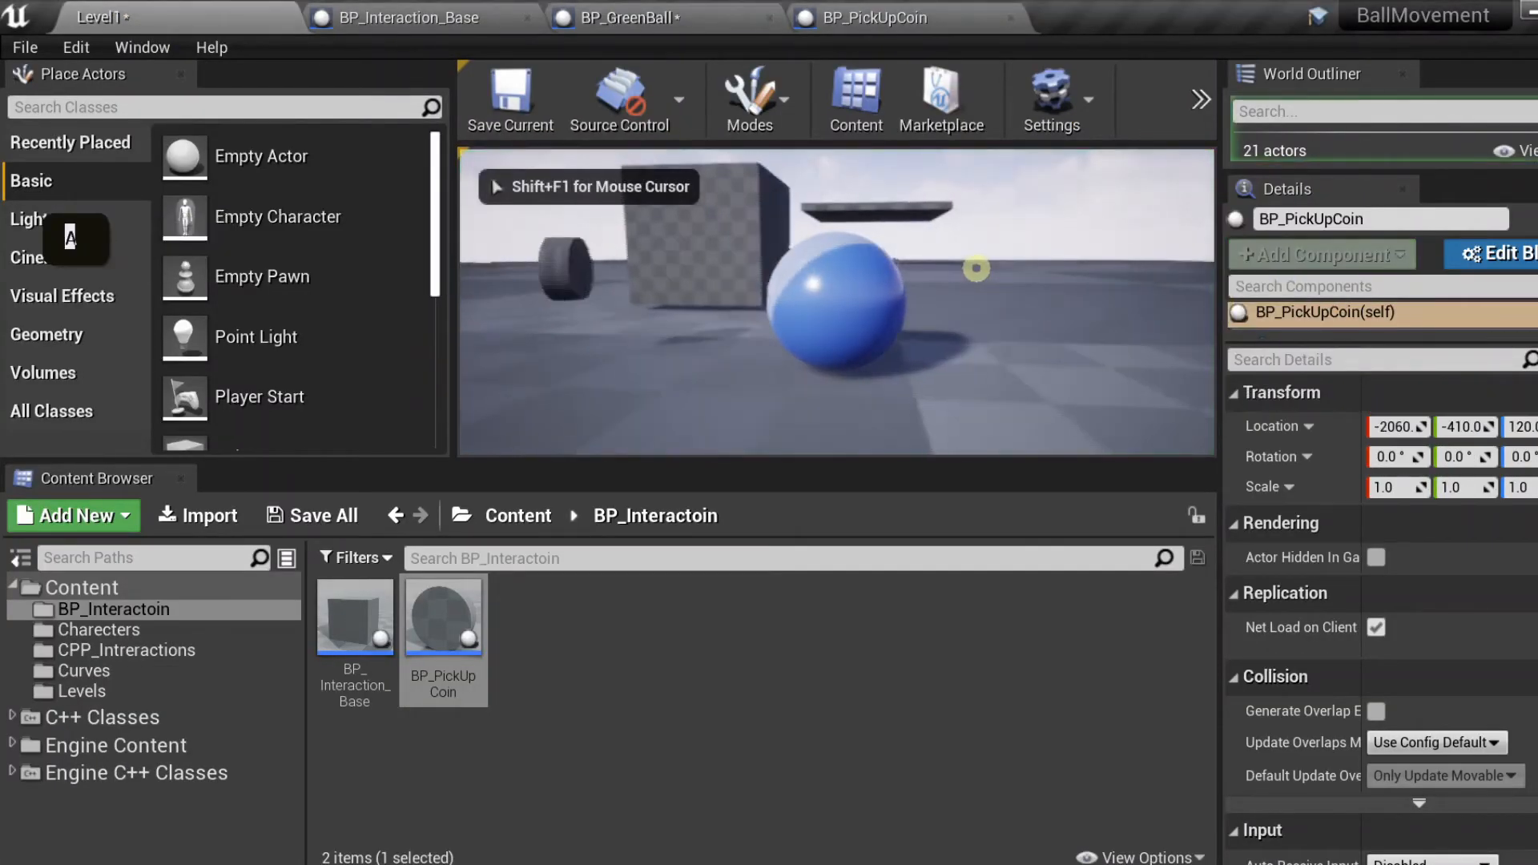
key(d)
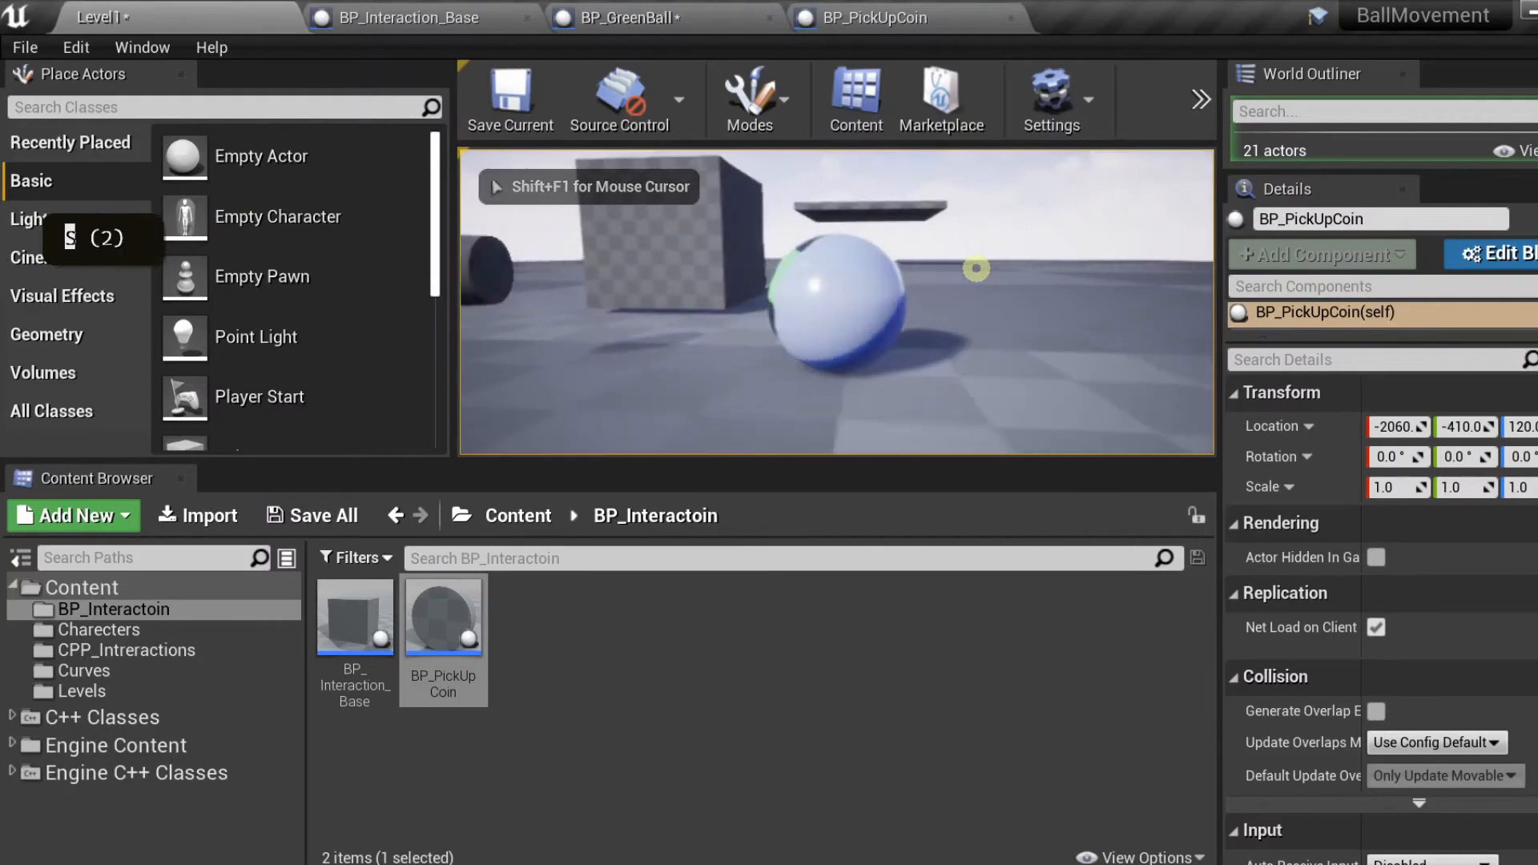
key(a)
key(a)
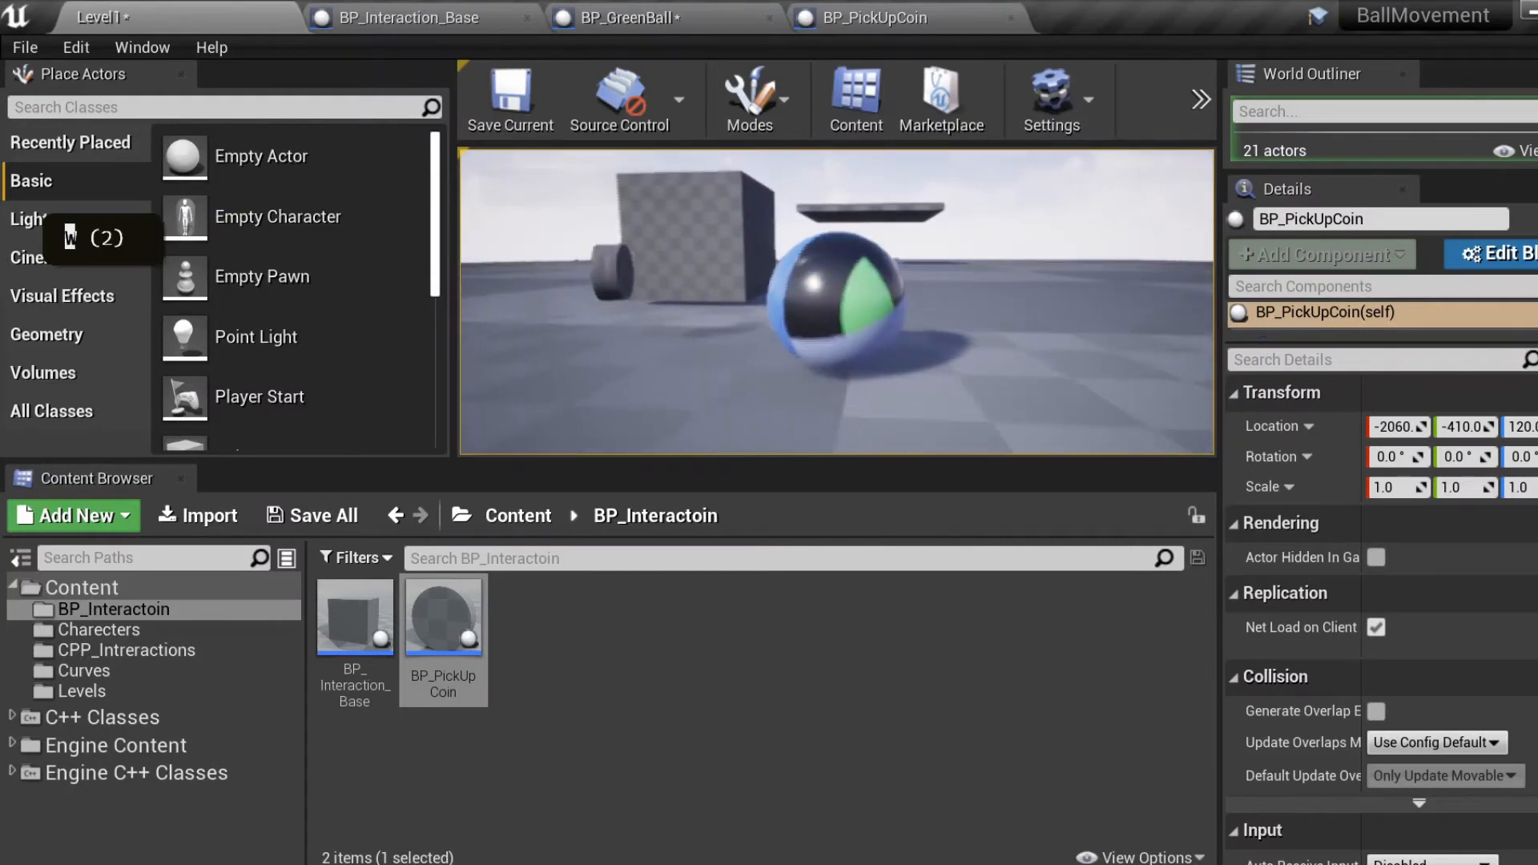
key(s)
key(d)
key(d)
key(a)
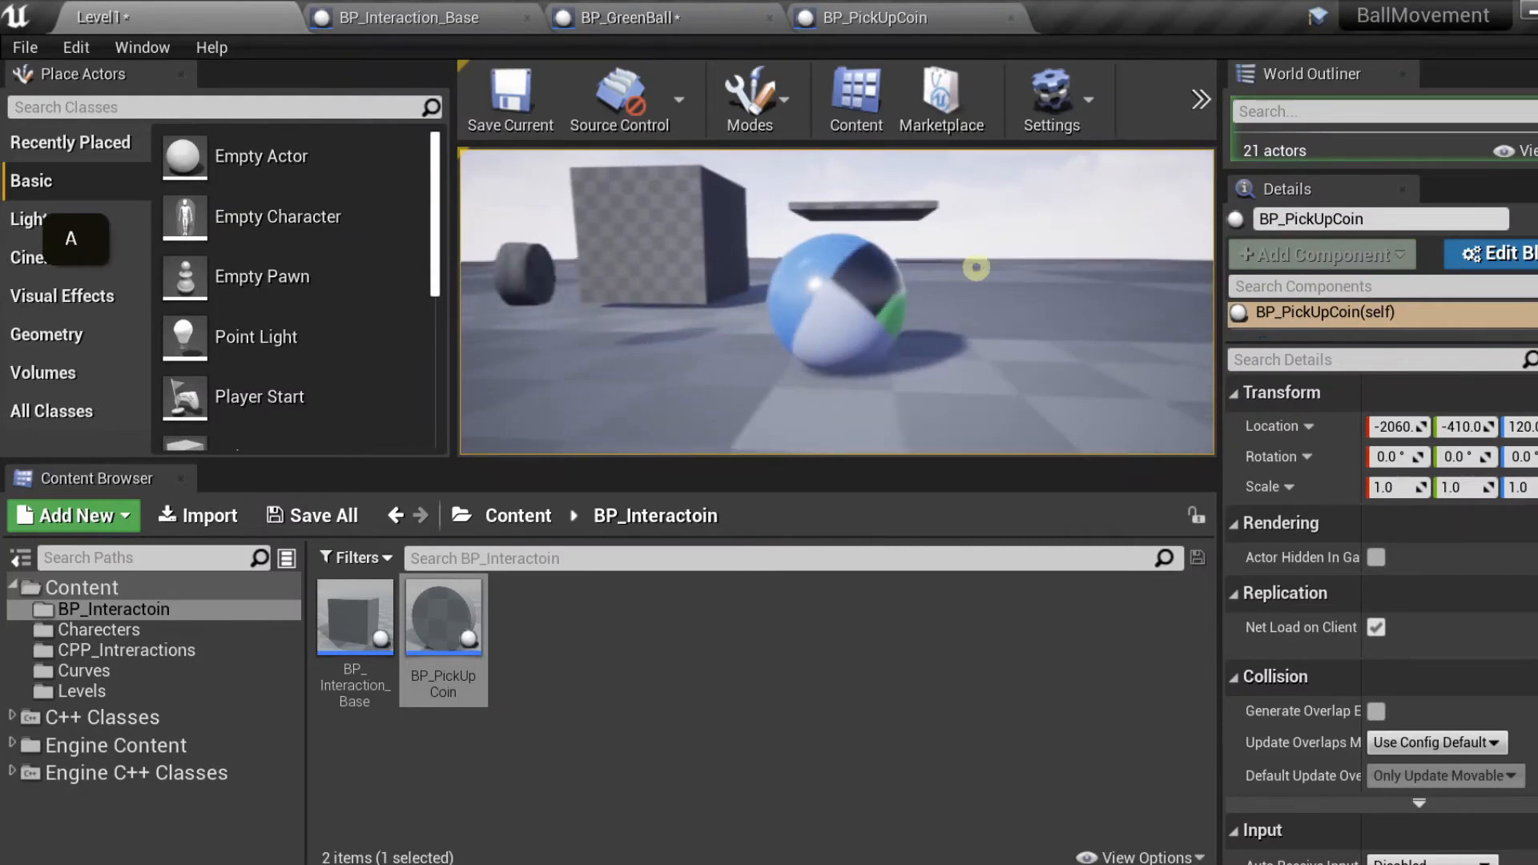
key(F11)
key(d)
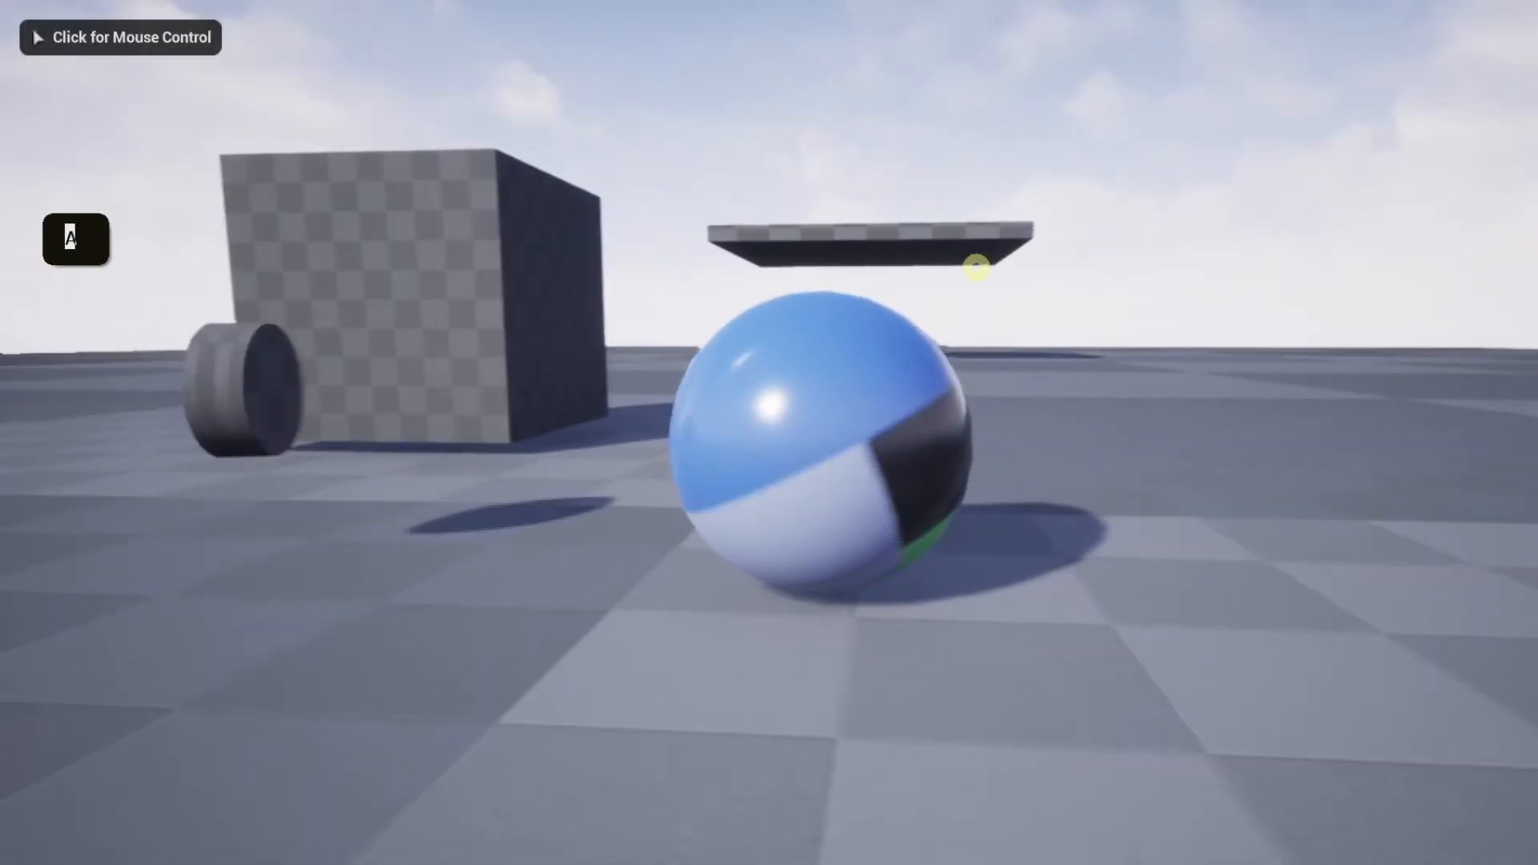
key(a)
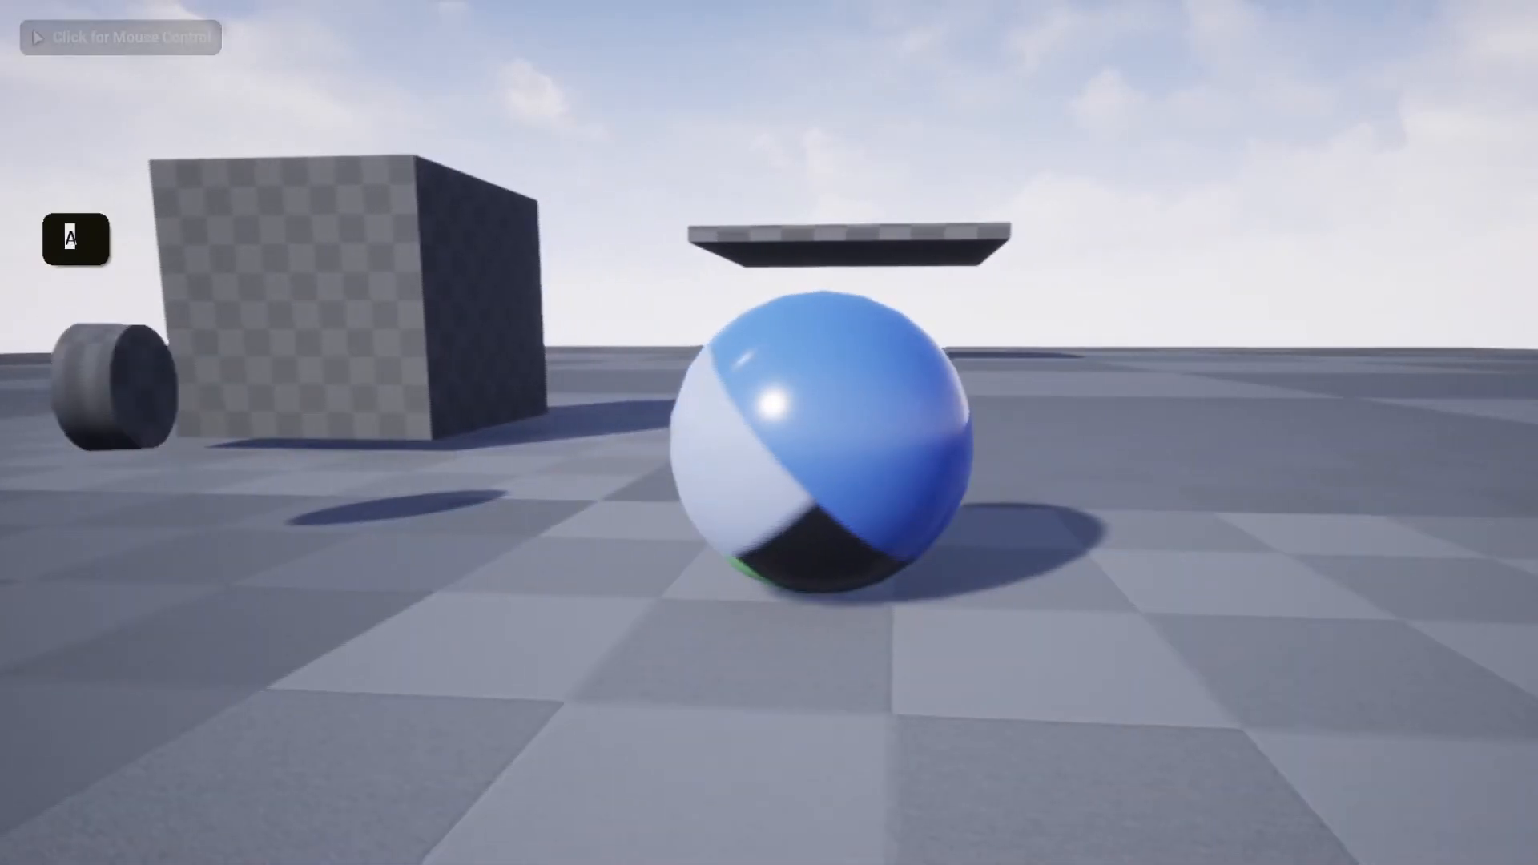
key(Escape)
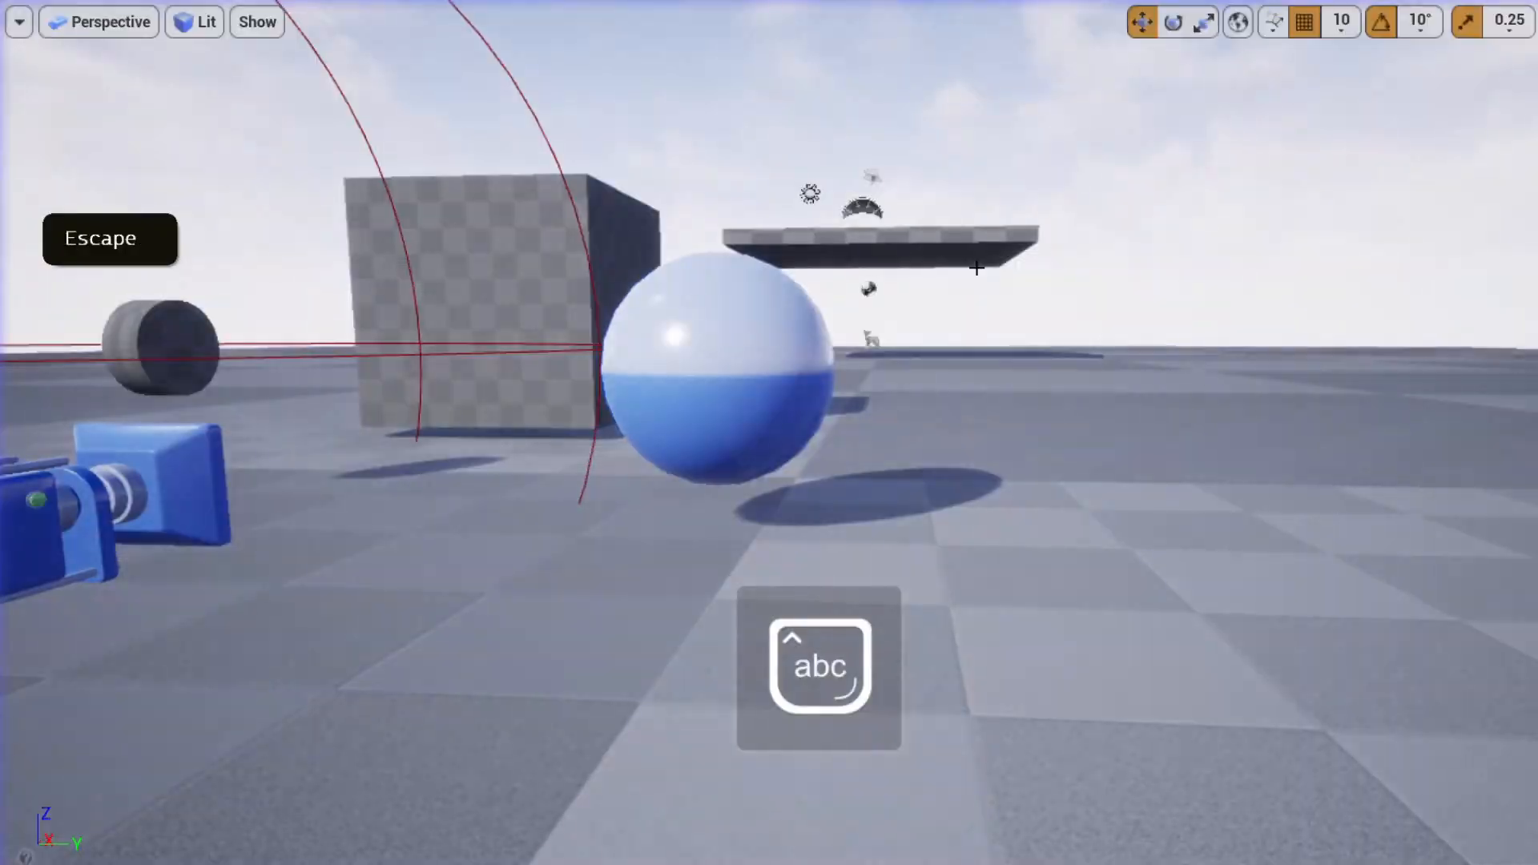
key(F11)
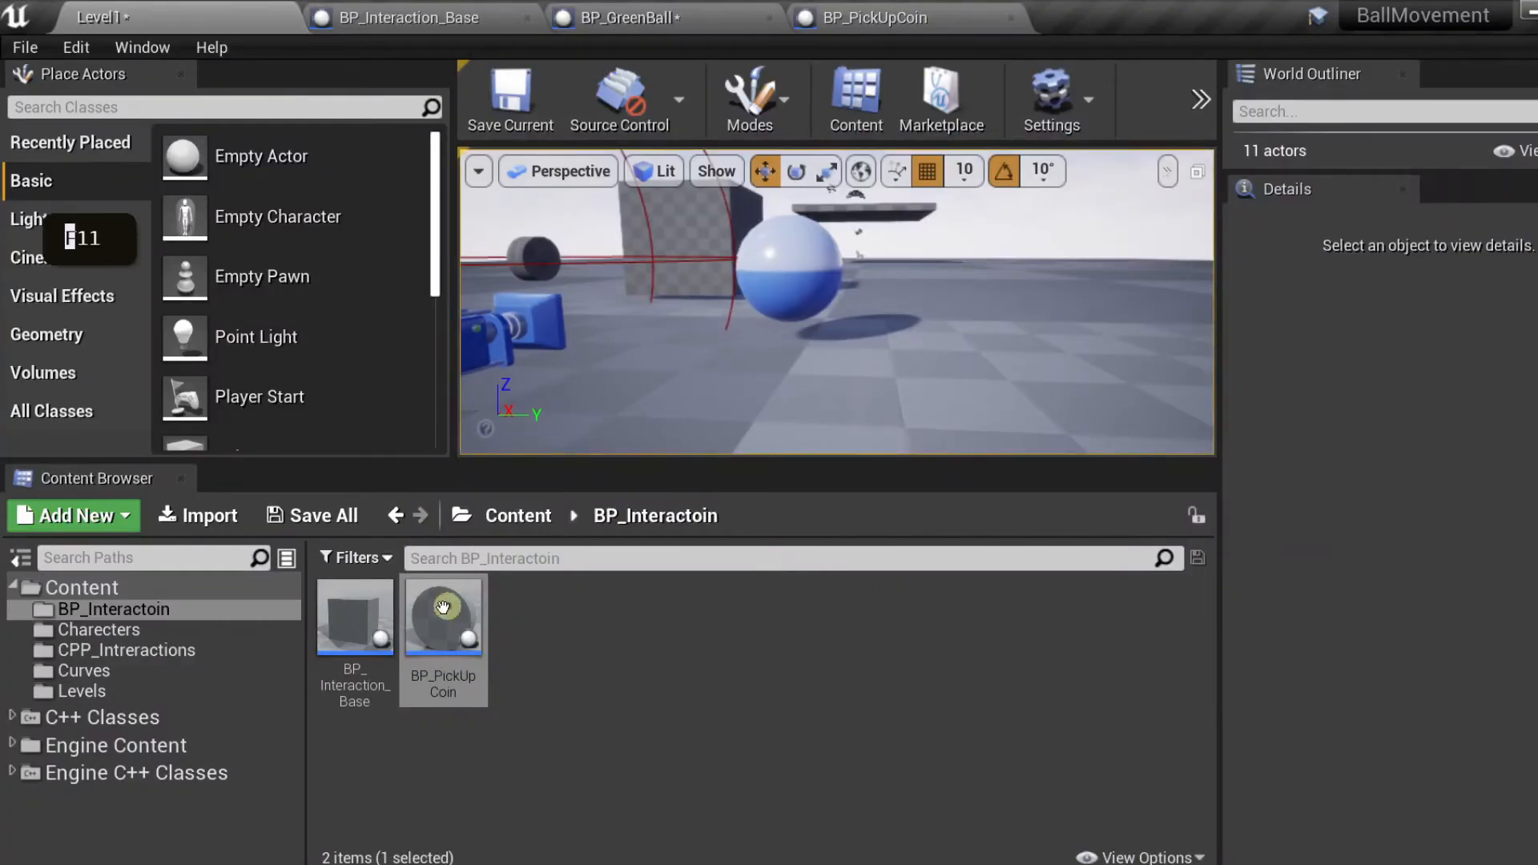
- Return to the BP_PickUpCoin event graph and narrow the Components and My Blueprint area to widen the graph
double_click(443, 606)
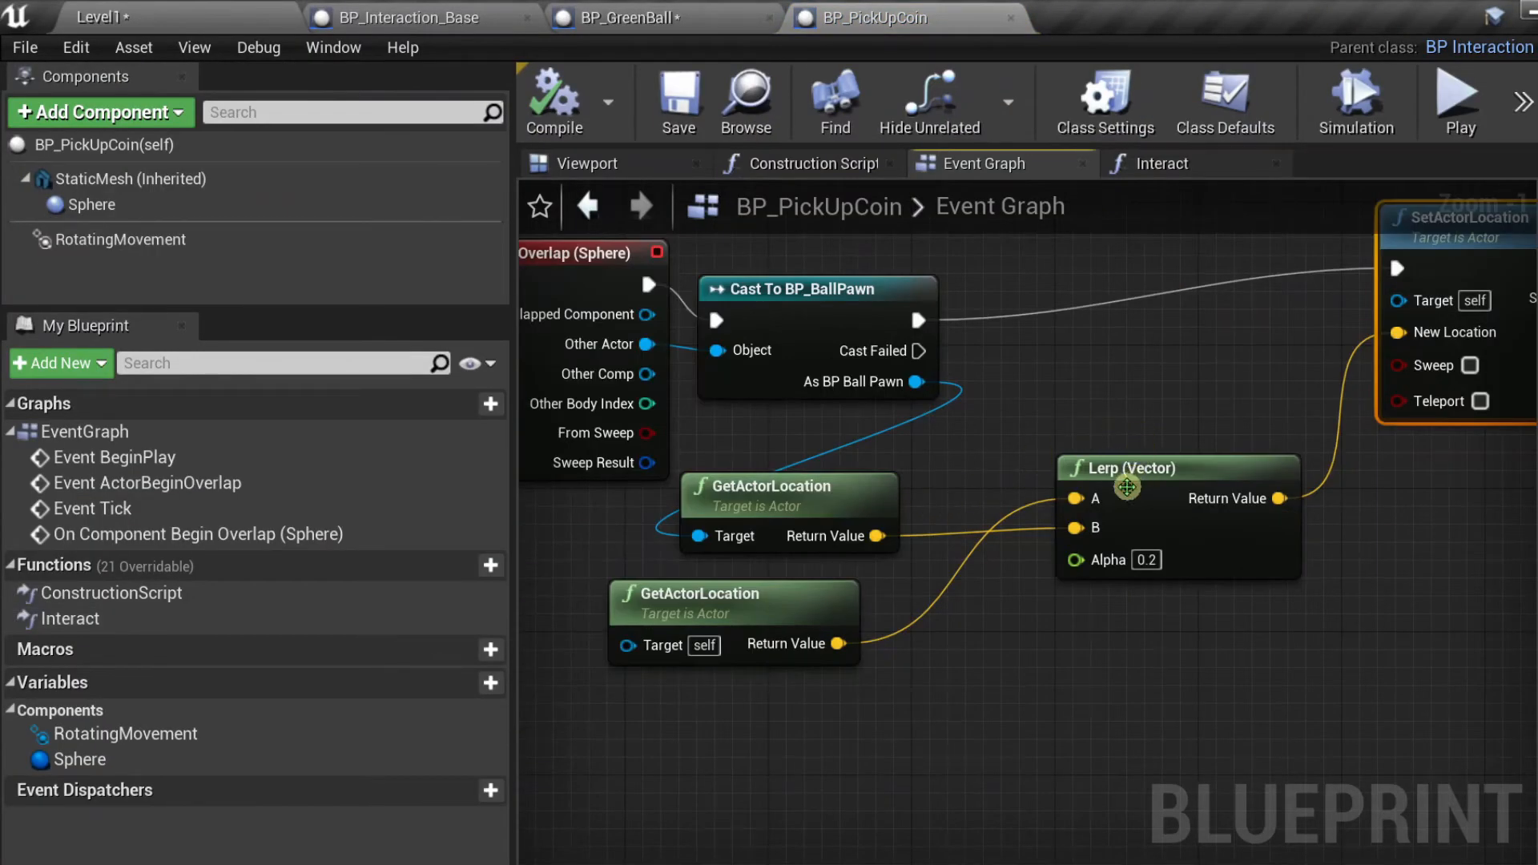
mouse_move(1104, 457)
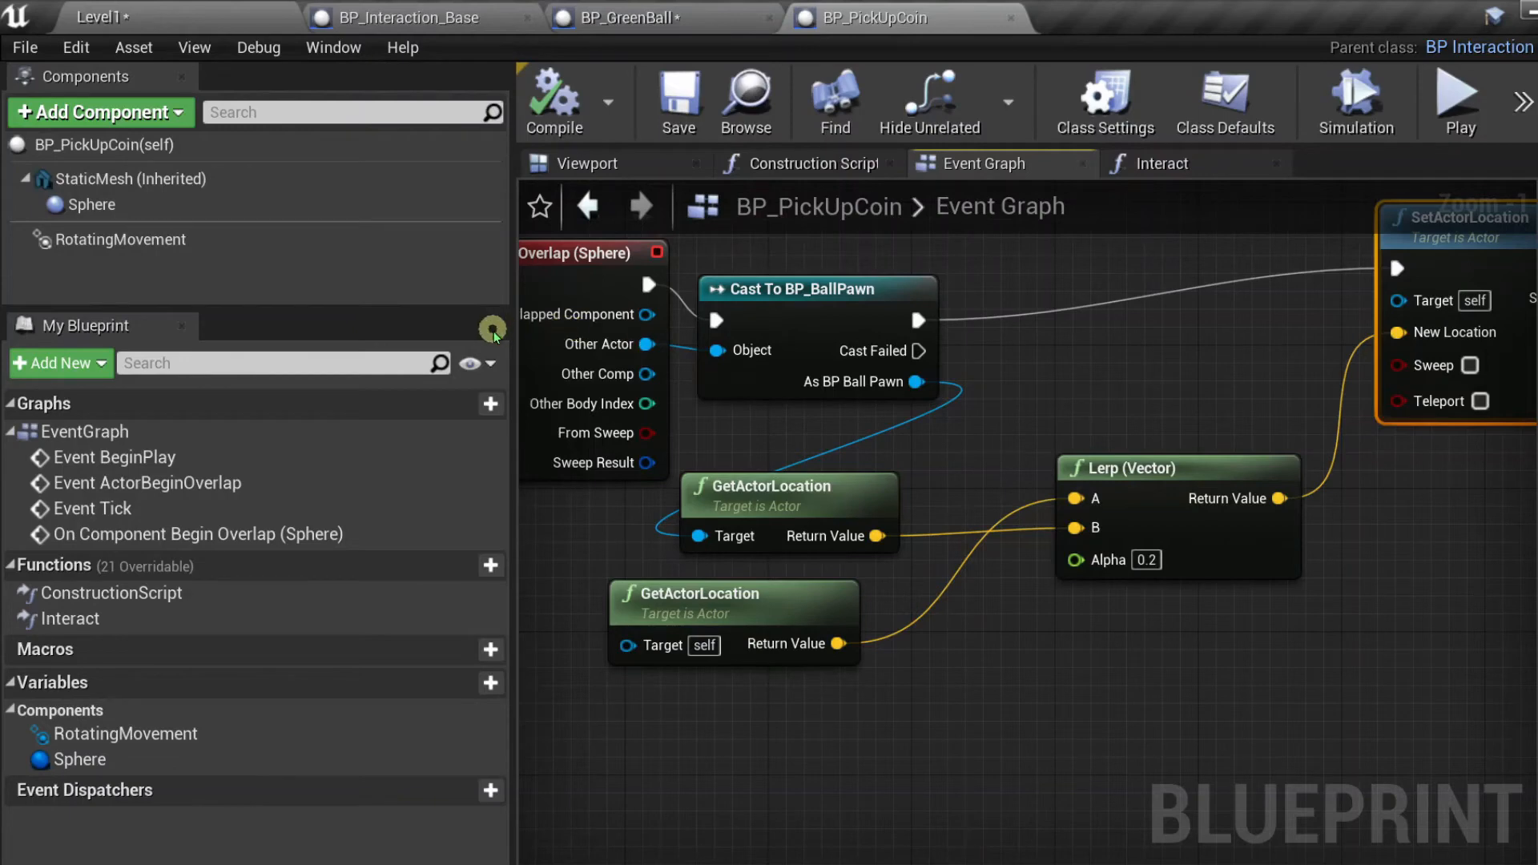
drag(492, 330, 347, 329)
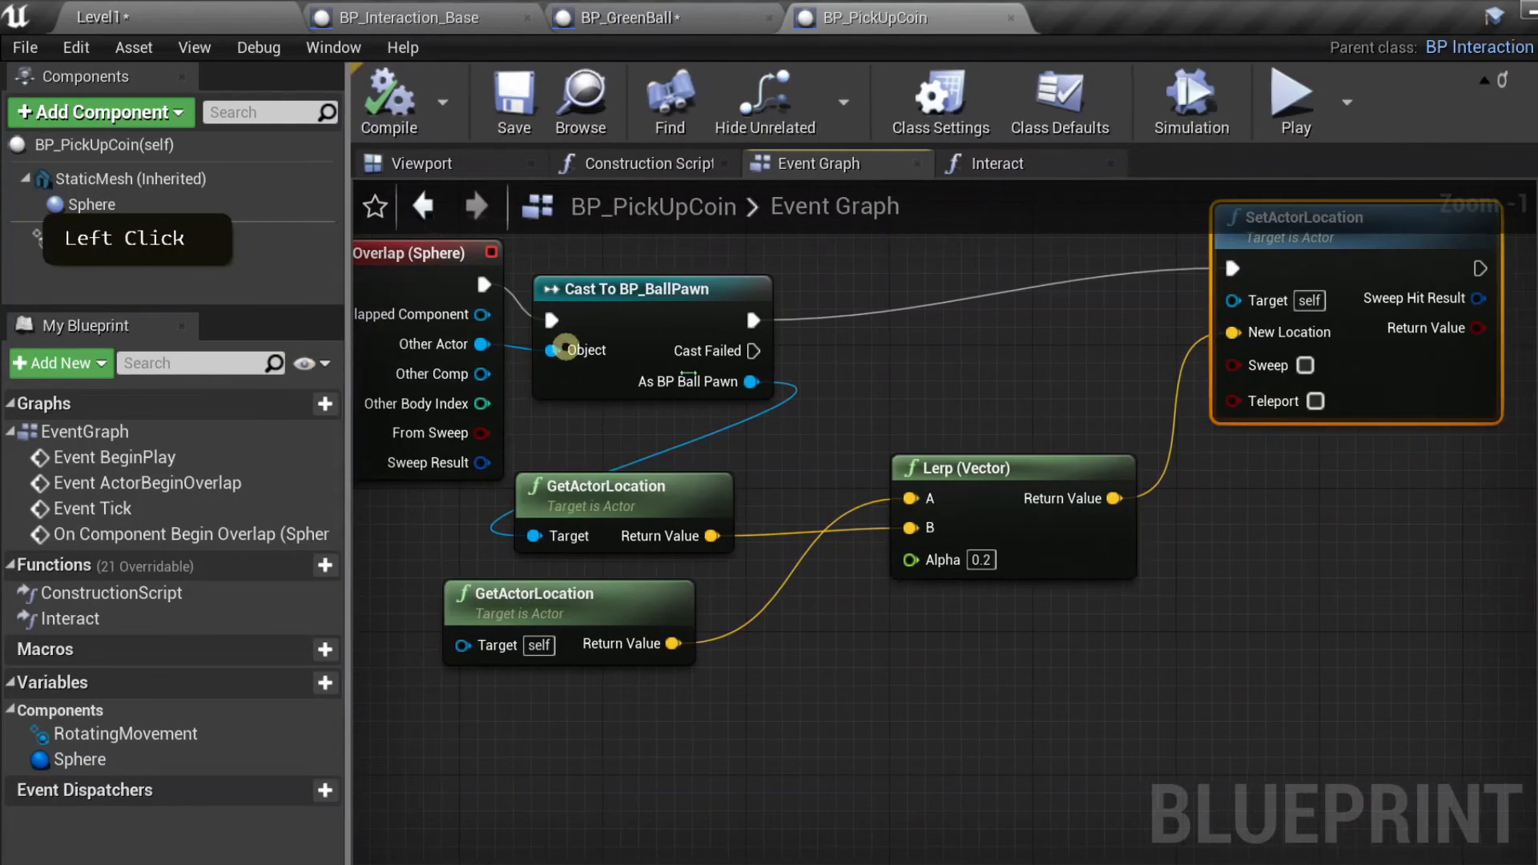
- Add a Timeline node to the event graph between Cast To BP_BallPawn and SetActorLocation
right_click(894, 343)
key(BackSpace)
key(BackSpace)
key(BackSpace)
key(BackSpace)
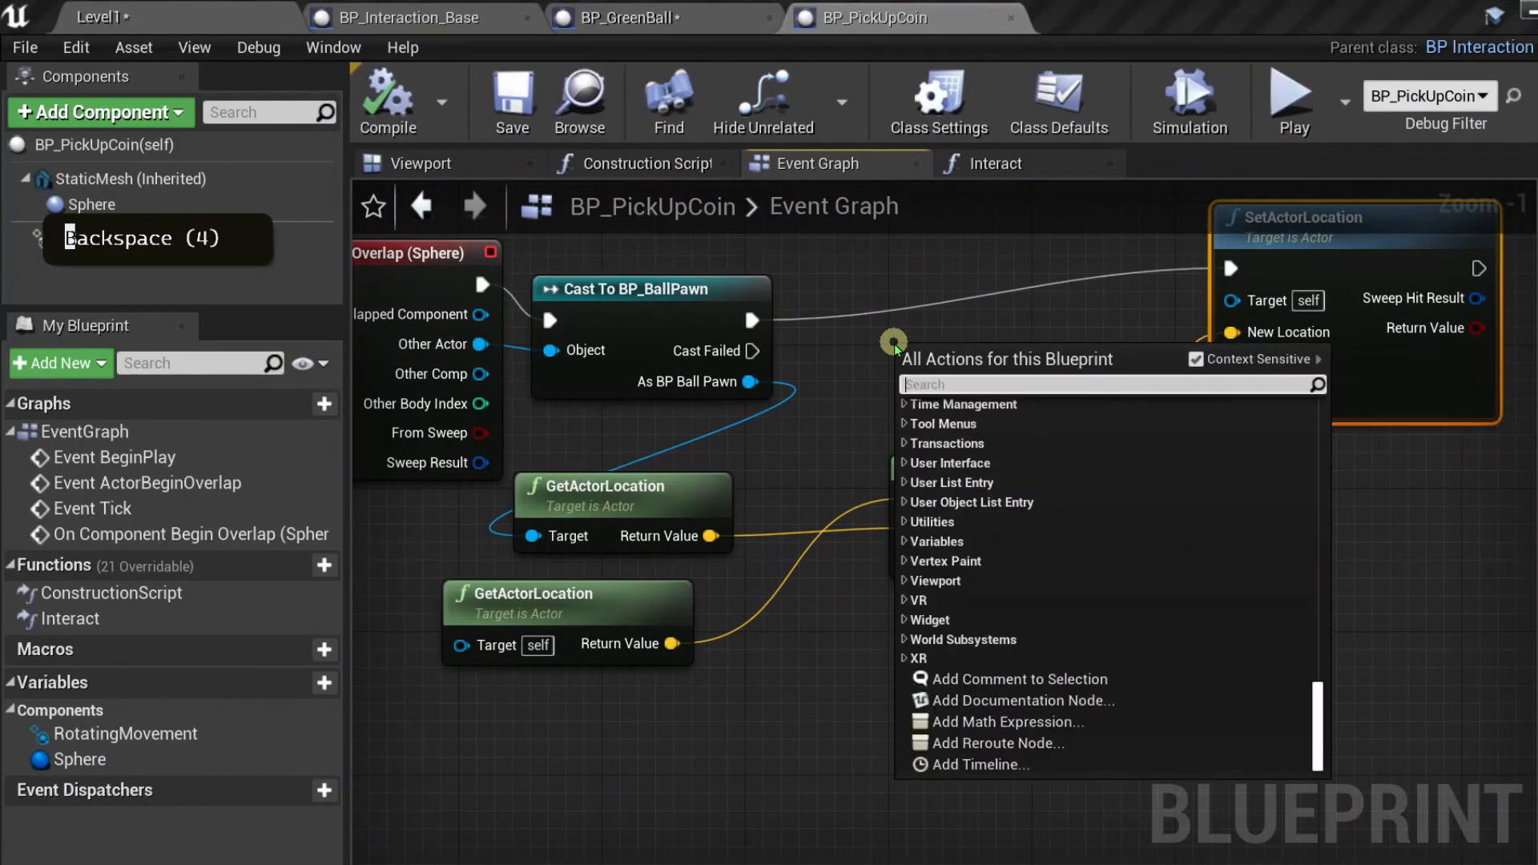
text(time line no)
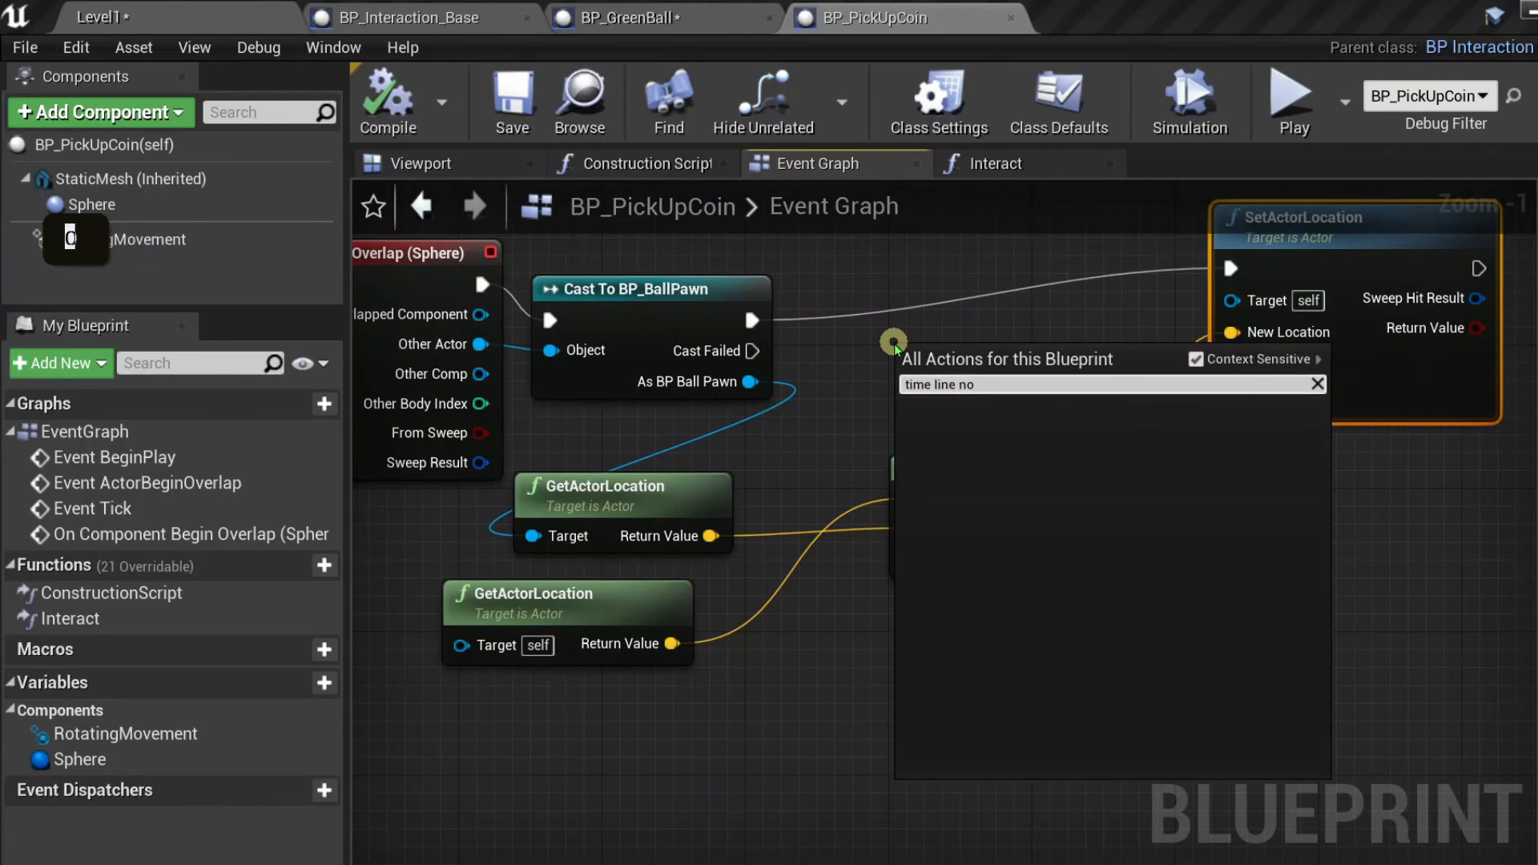
key(BackSpace)
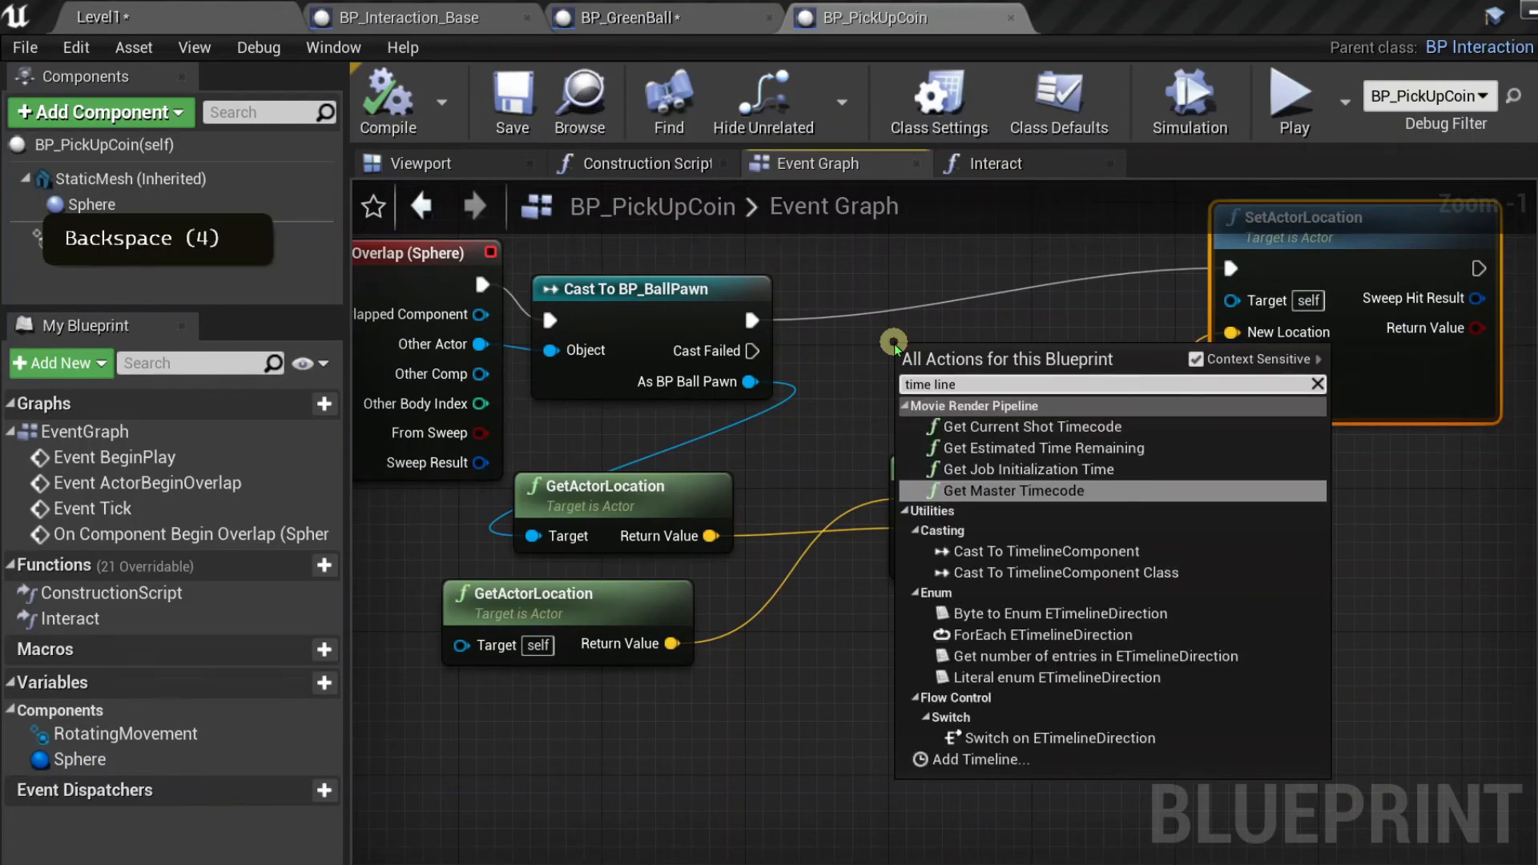
key(BackSpace)
key(BackSpace)
key(BackSpace)
key(BackSpace)
key(BackSpace)
key(BackSpace)
key(BackSpace)
key(BackSpace)
key(BackSpace)
text(time)
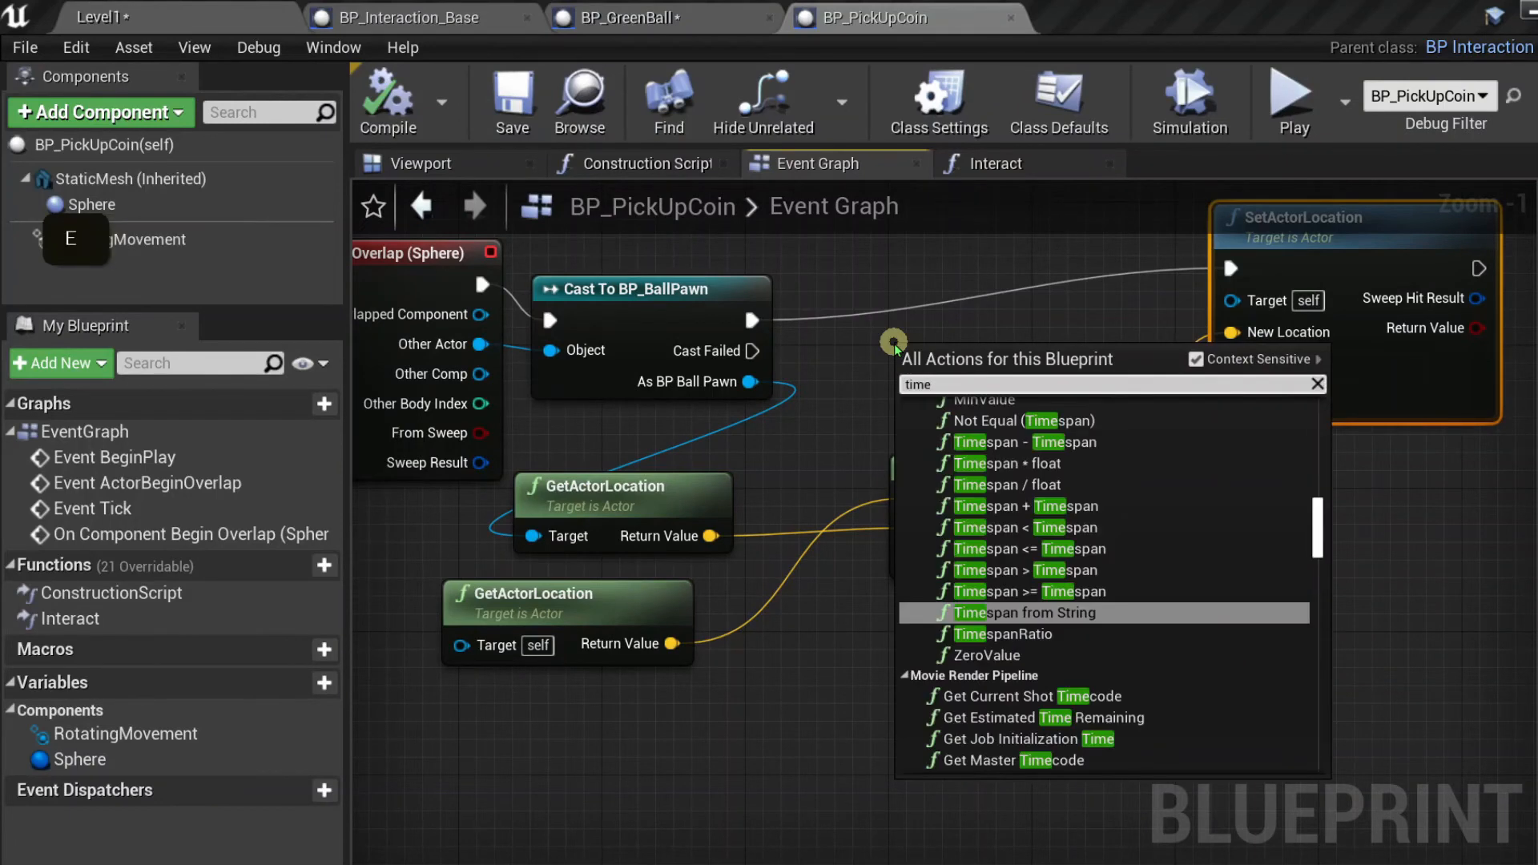
text(line)
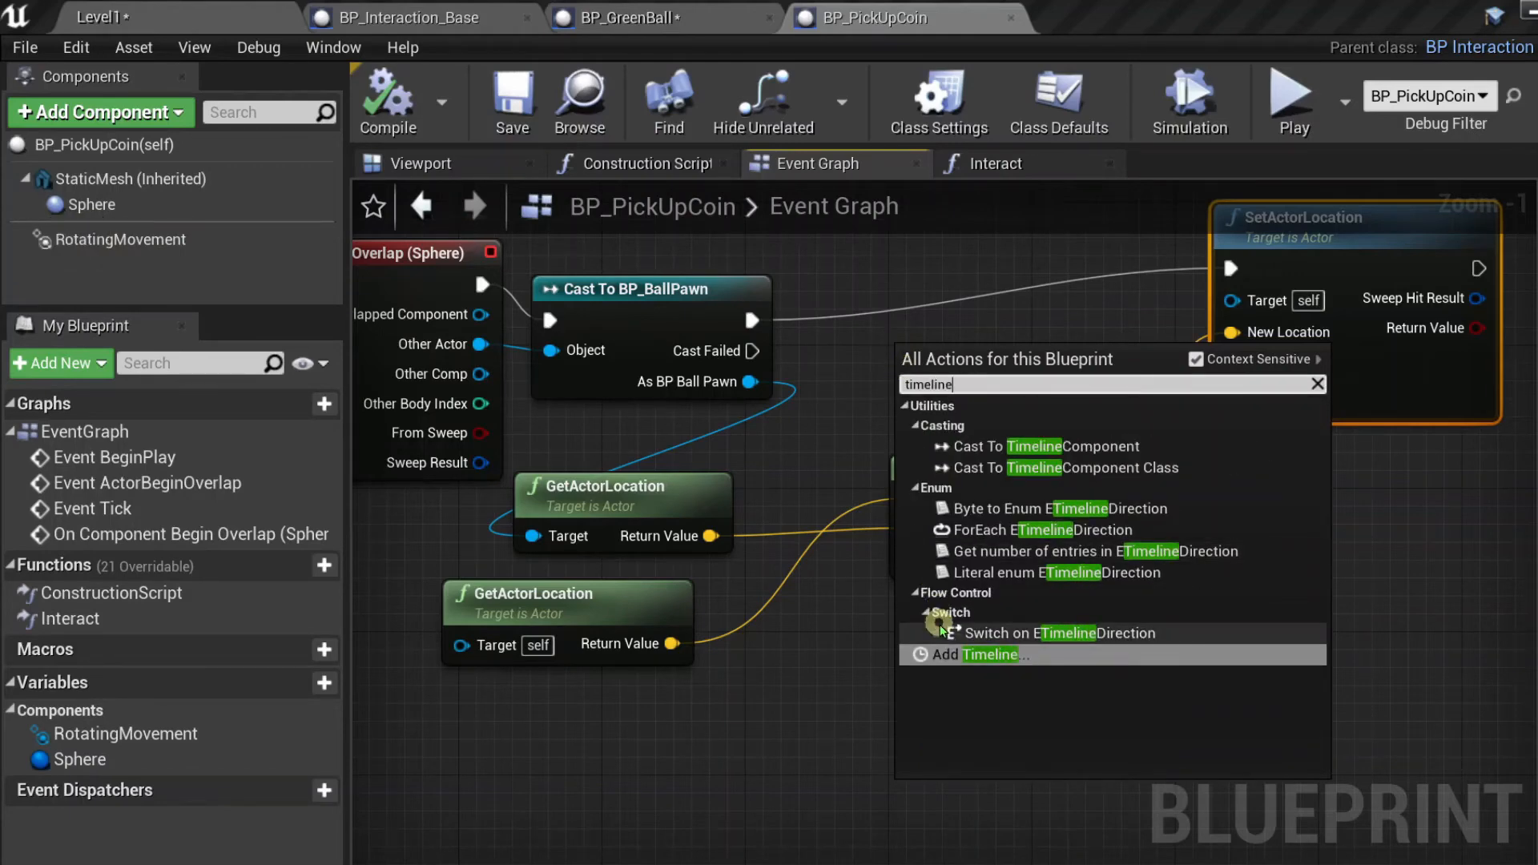
click(963, 655)
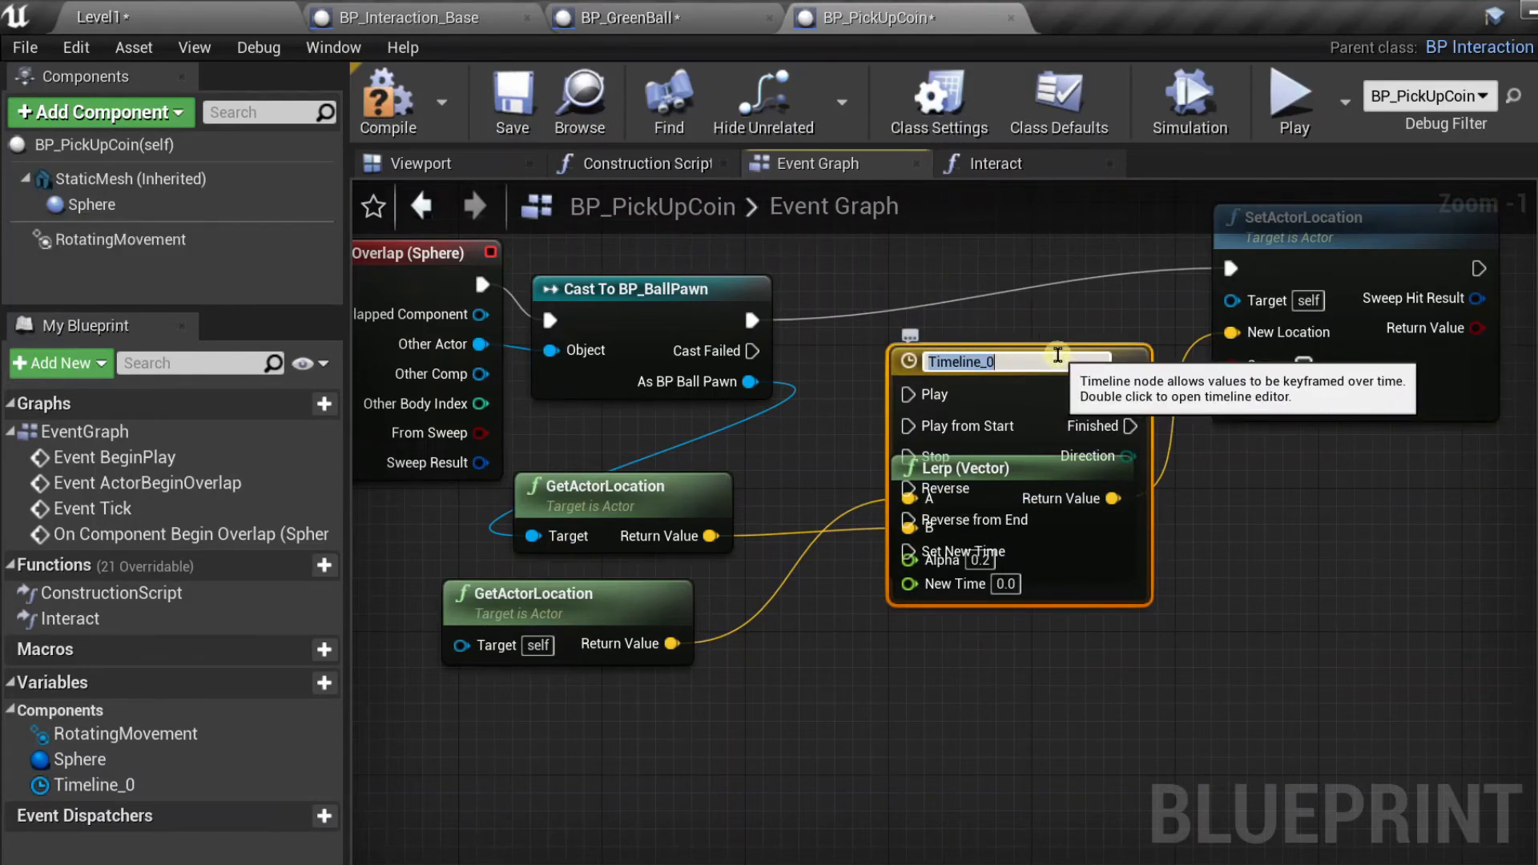
- Name the timeline AttractionRate and place its node just above Lerp (Vector)
text(Attra)
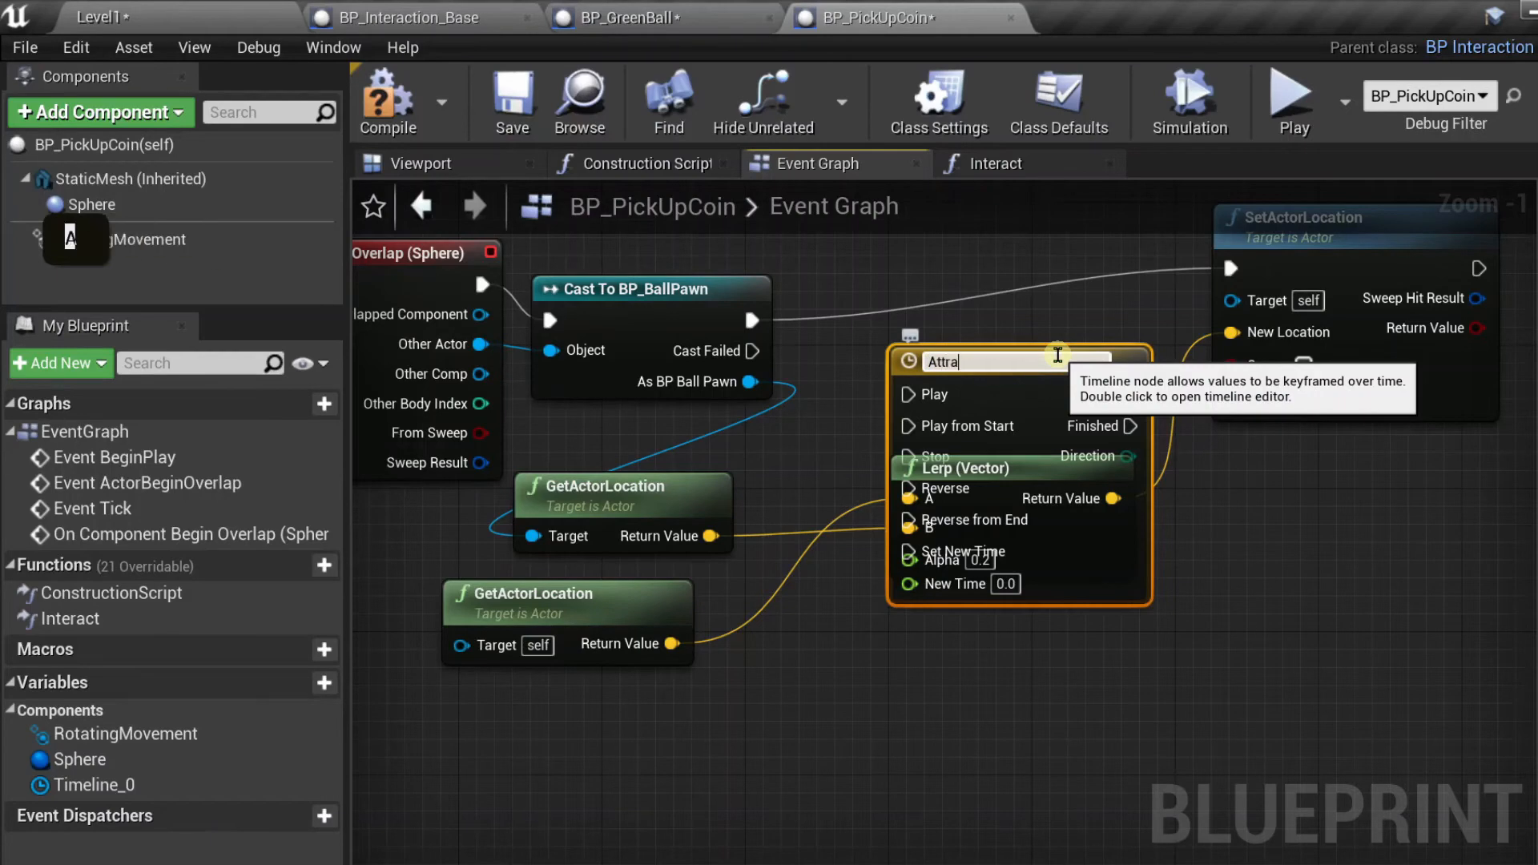
text(ctionRate)
key(Return)
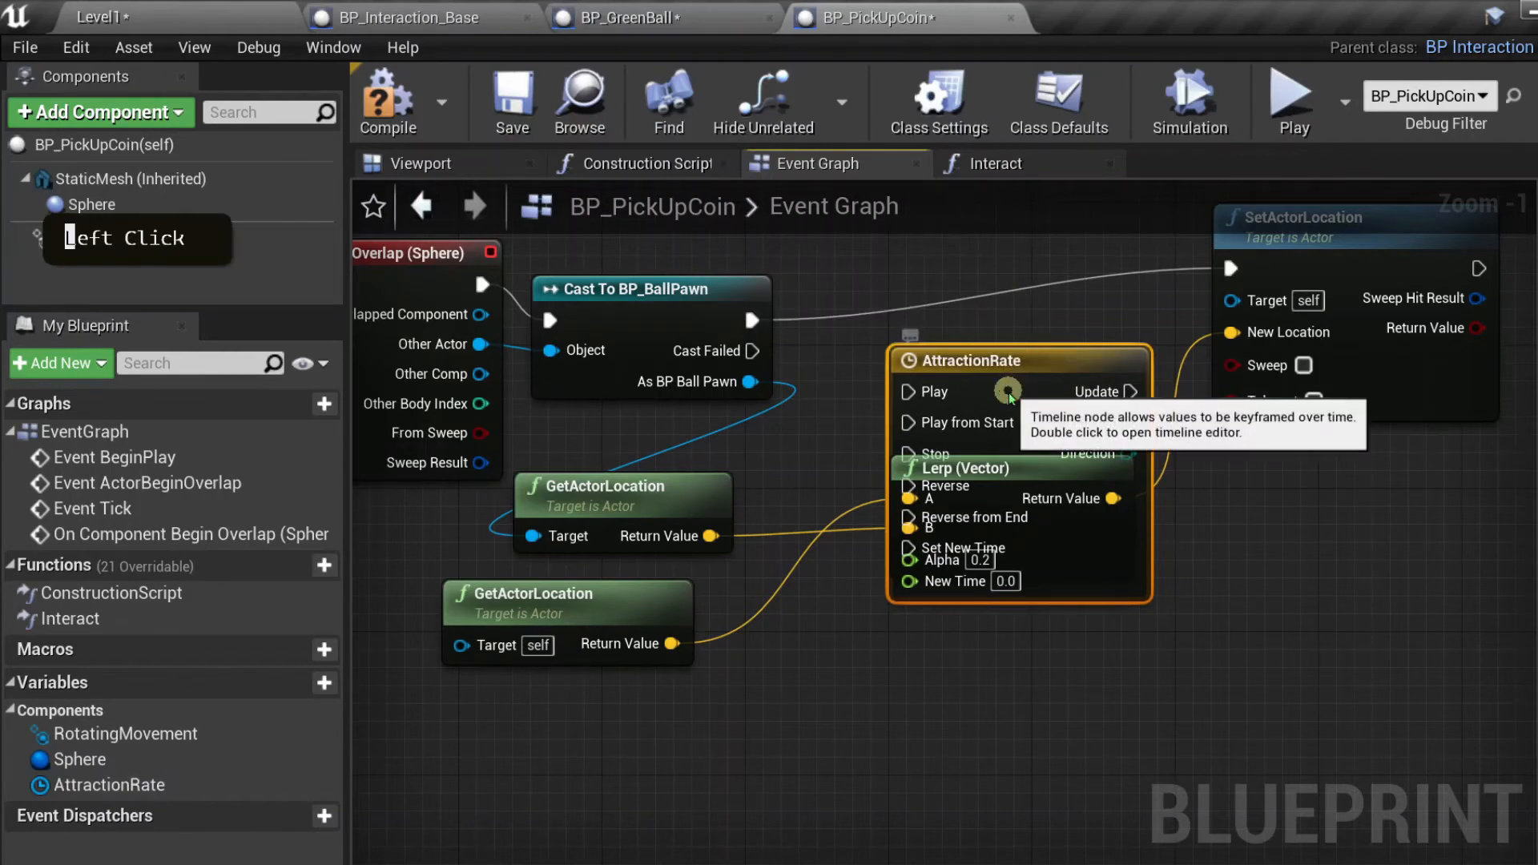
drag(970, 492, 935, 331)
scroll(938, 357, down, 3)
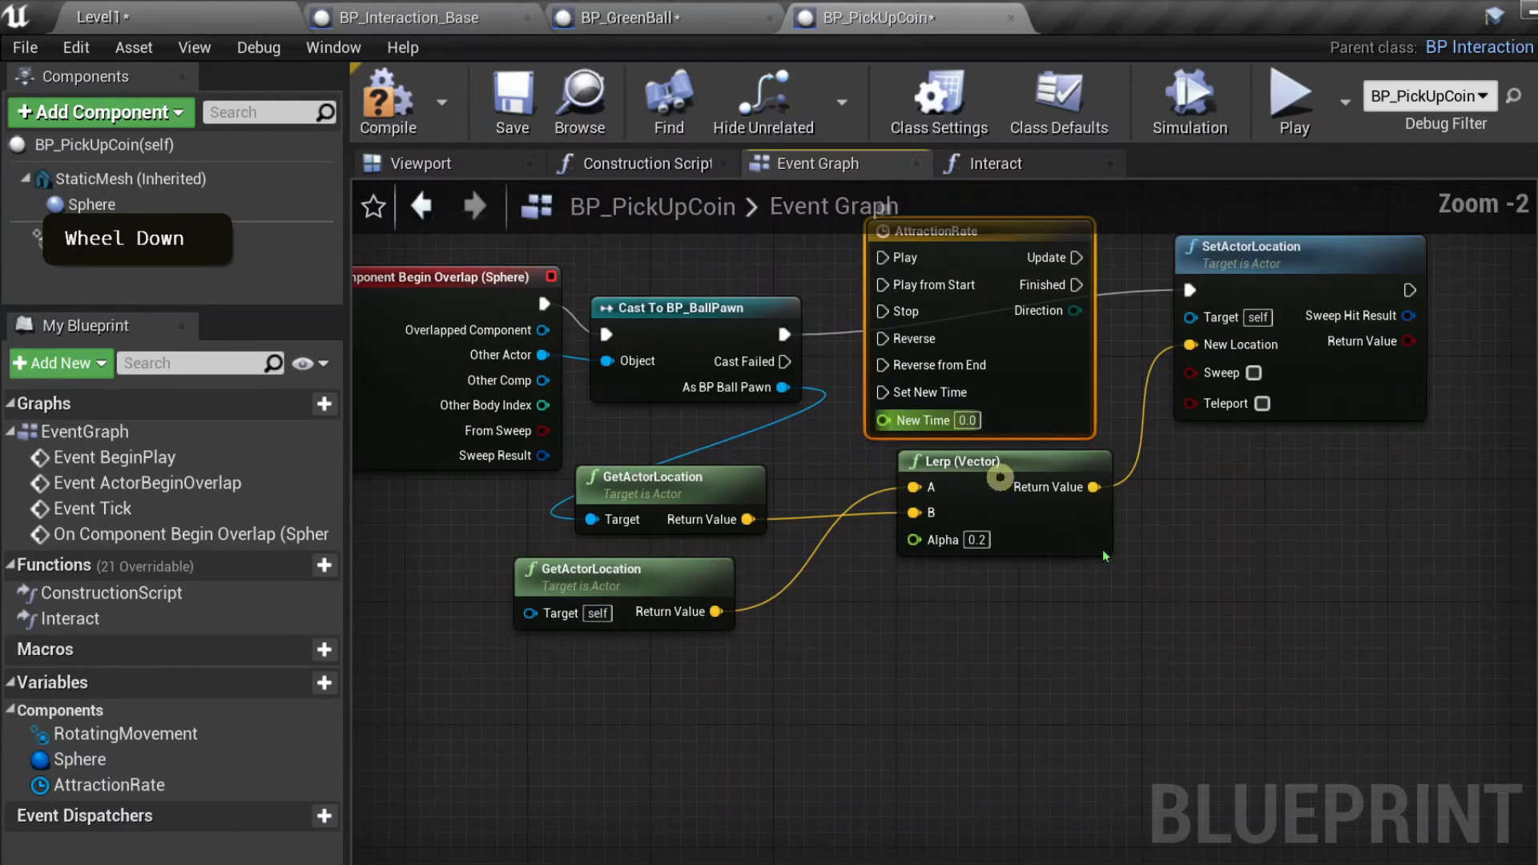
- Connect the Cast To BP_BallPawn execution output to AttractionRate's Play from Start, and its Update output to SetActorLocation
scroll(938, 357, up, 2)
right_drag(904, 352, 876, 415)
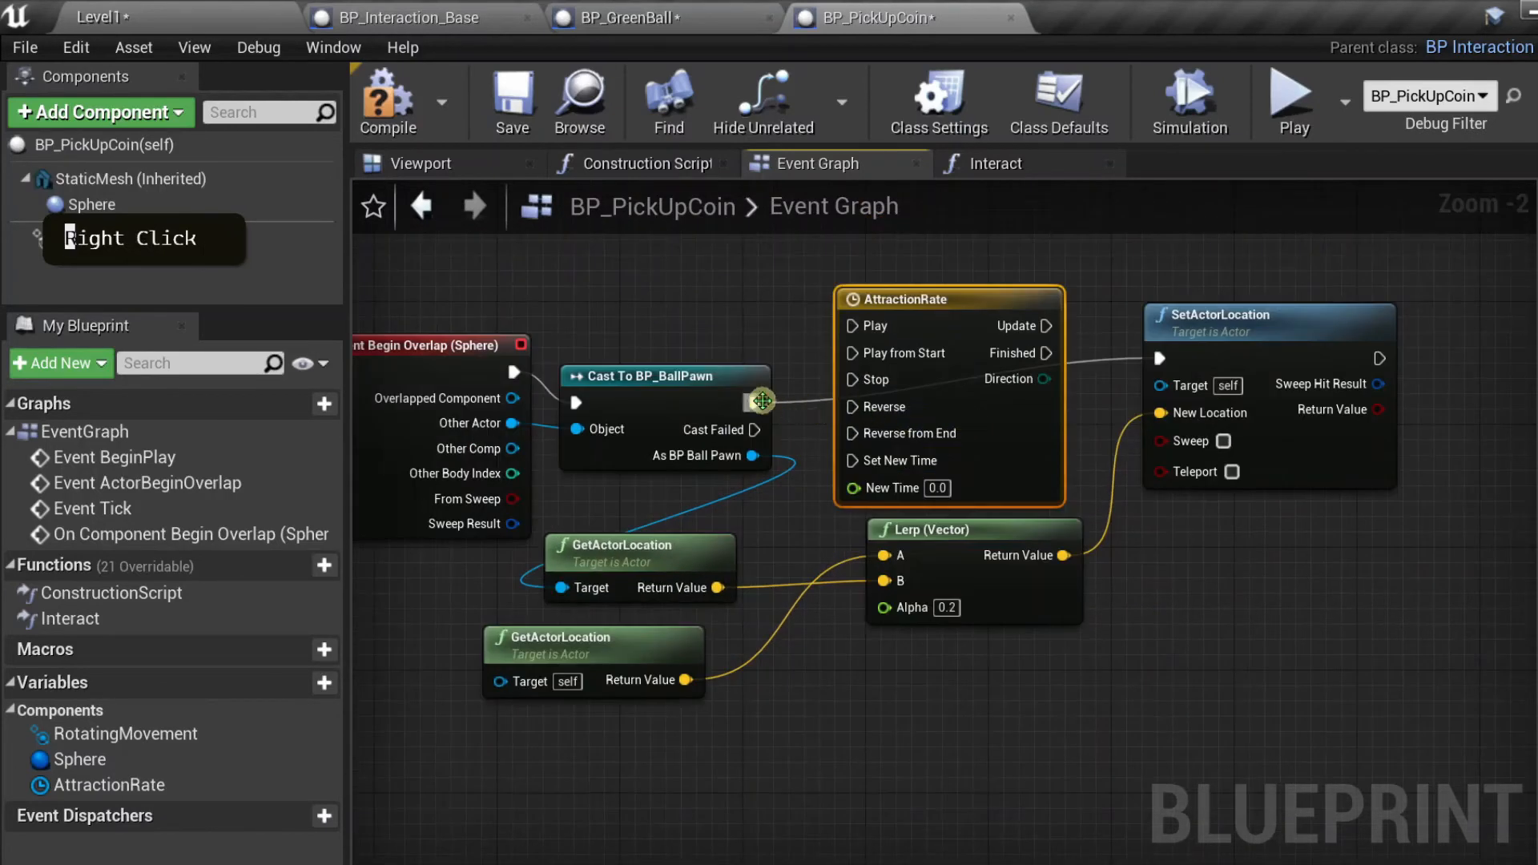
drag(754, 402, 863, 354)
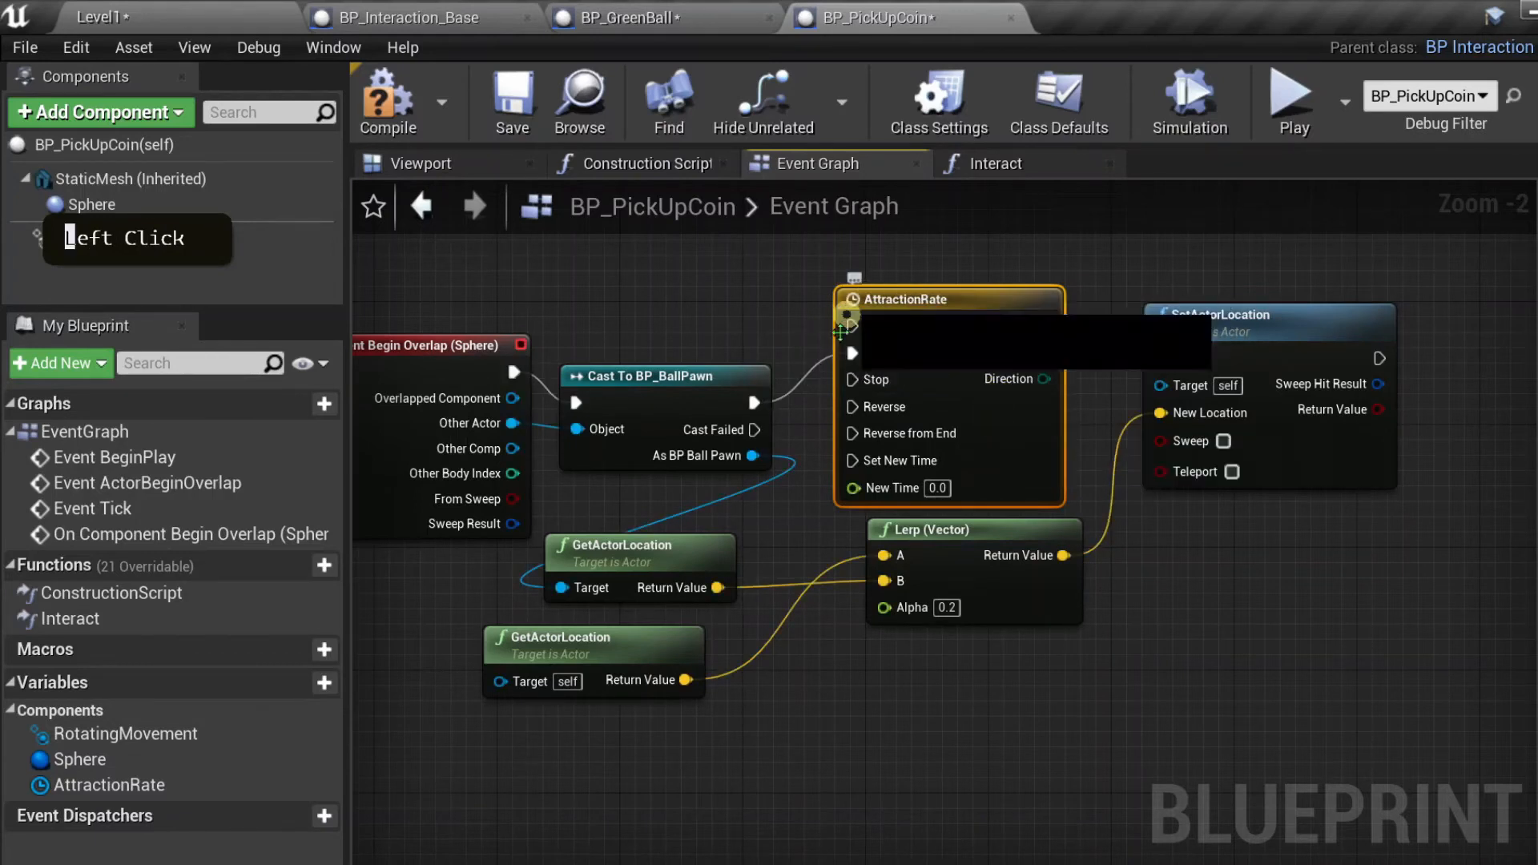
drag(988, 384, 957, 356)
drag(1015, 295, 1169, 357)
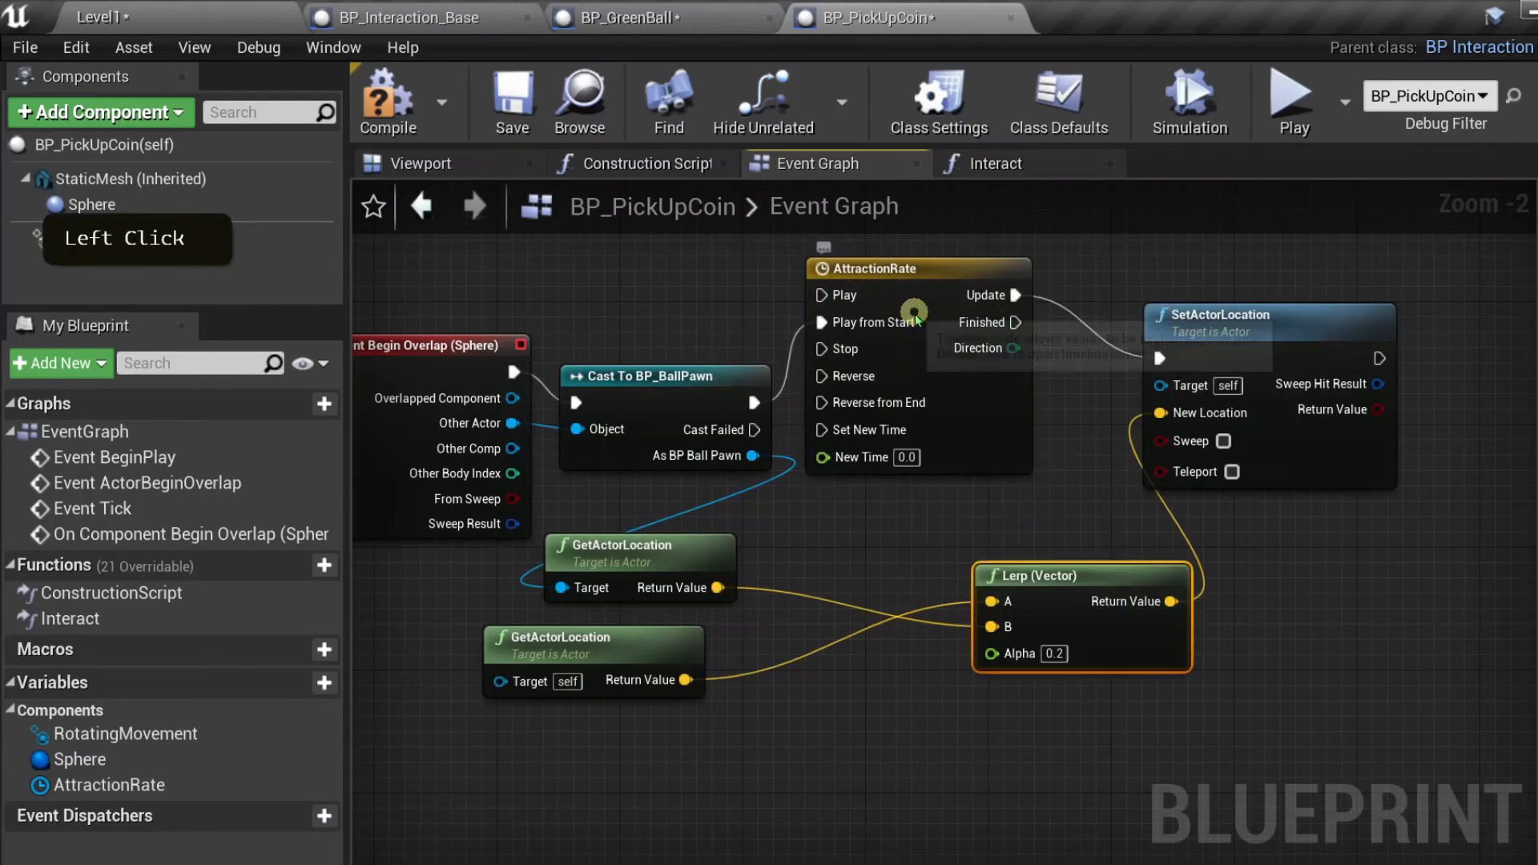
- Open the AttractionRate timeline for editing and add a float track named Alpha_Values
click(914, 311)
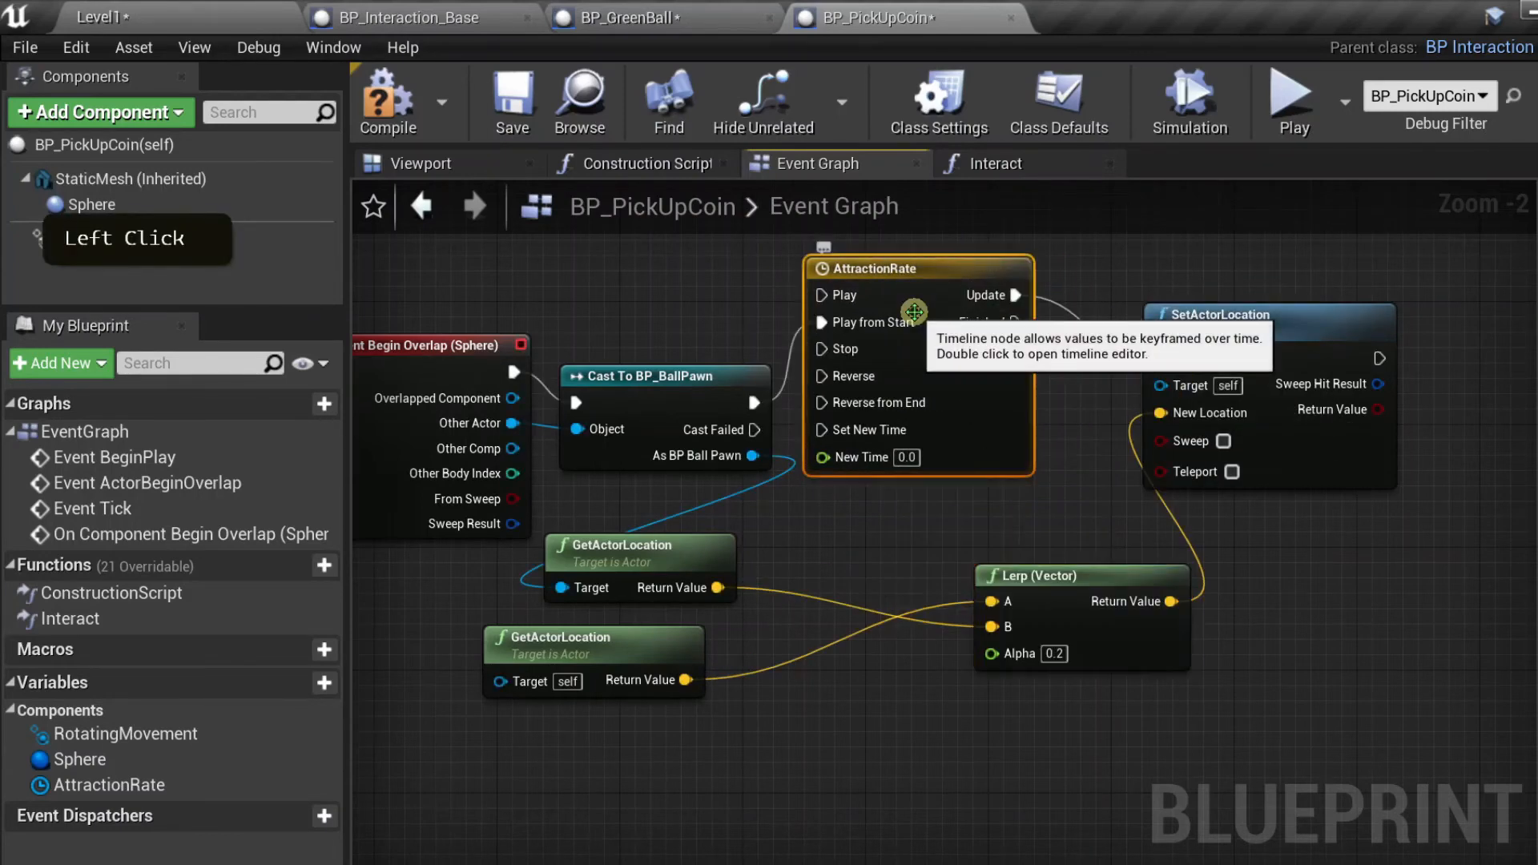
double_click(916, 302)
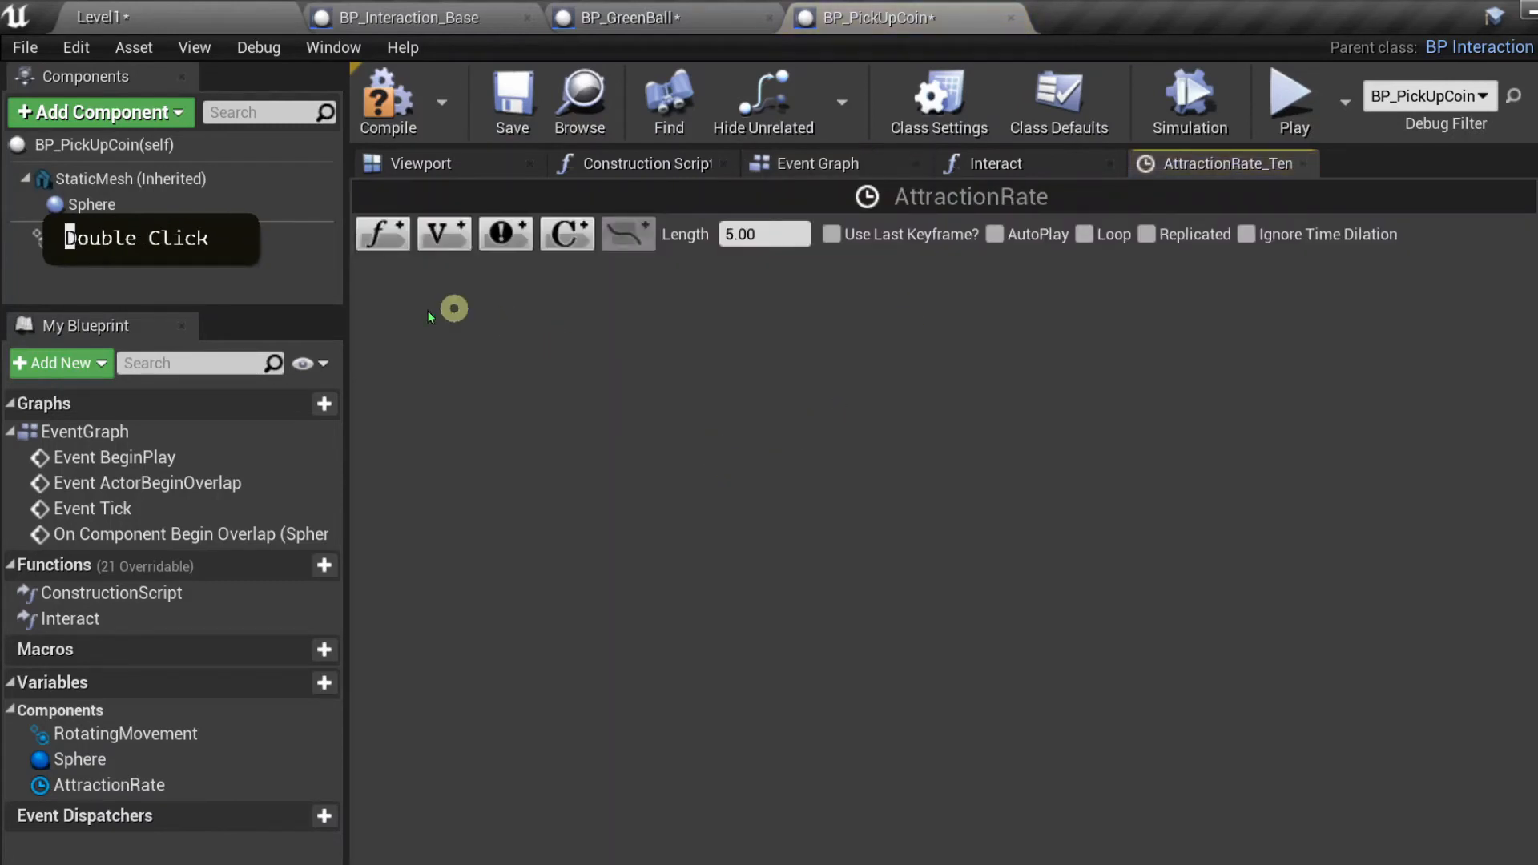
click(400, 238)
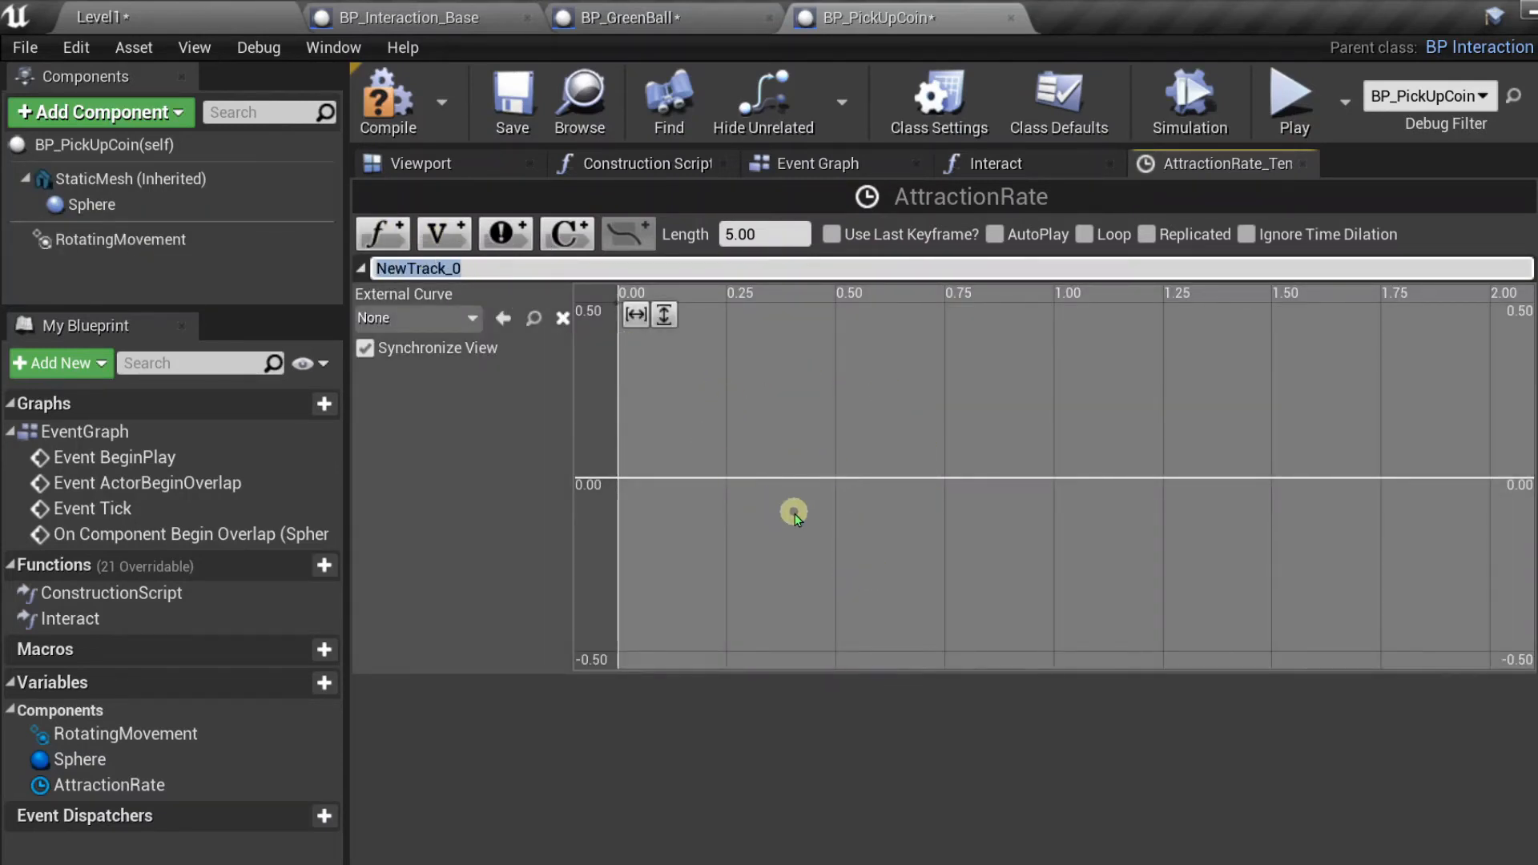
text(A)
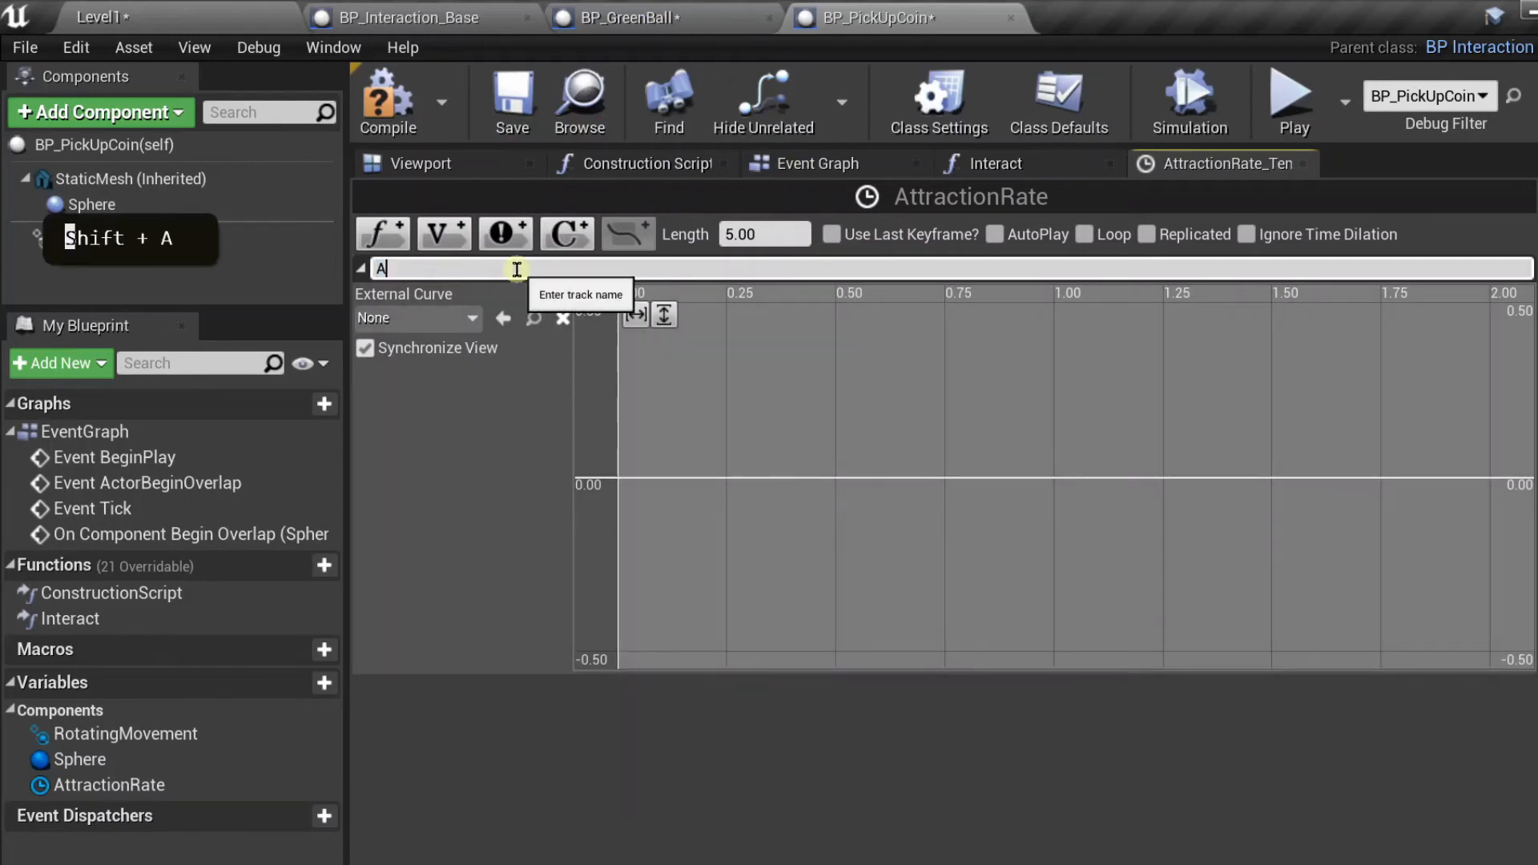
text(lpha)
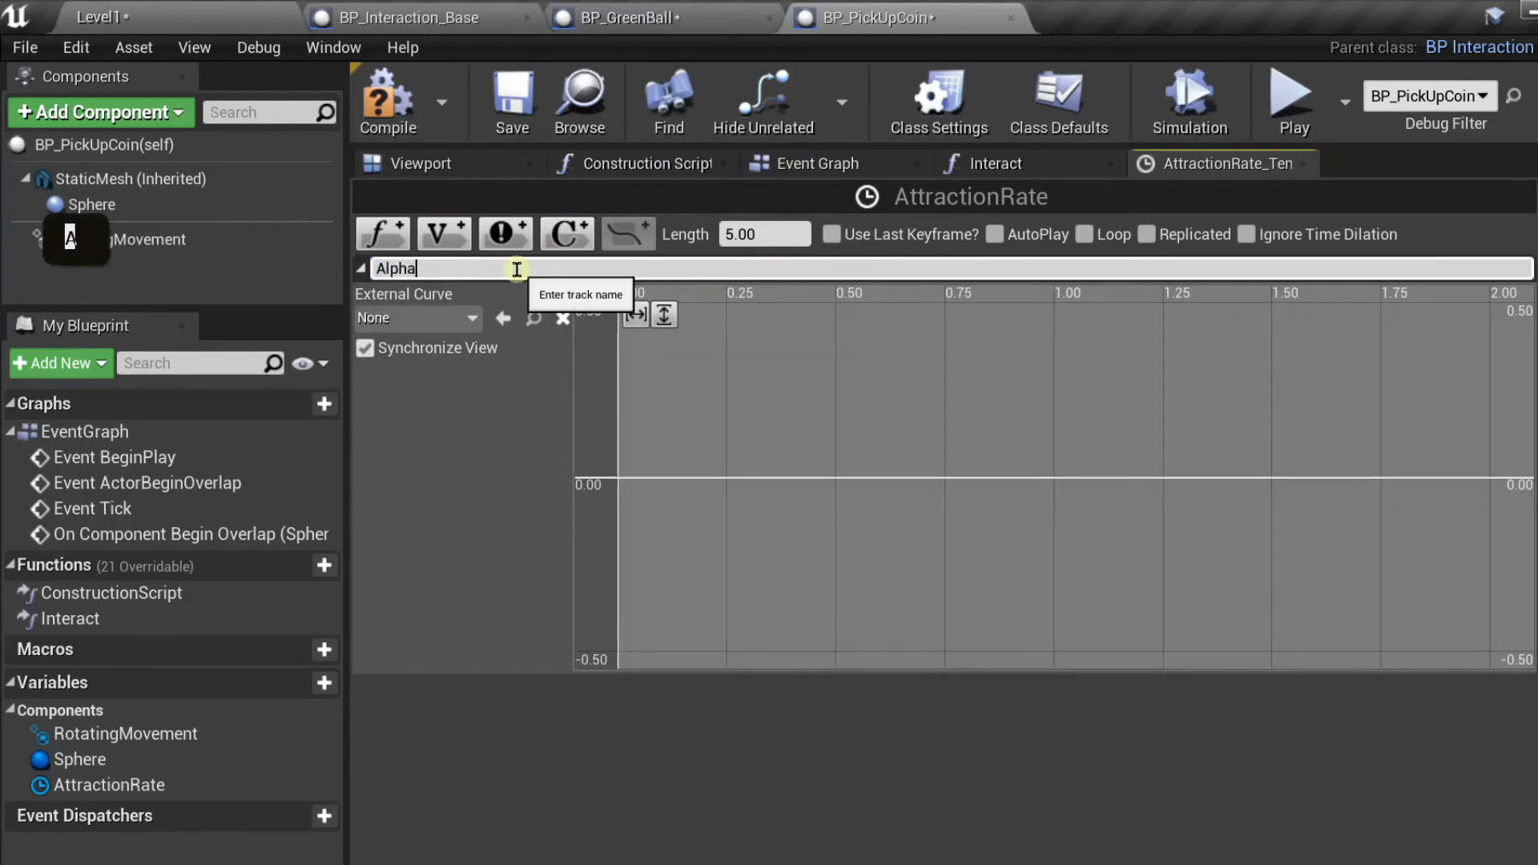
text(_Float)
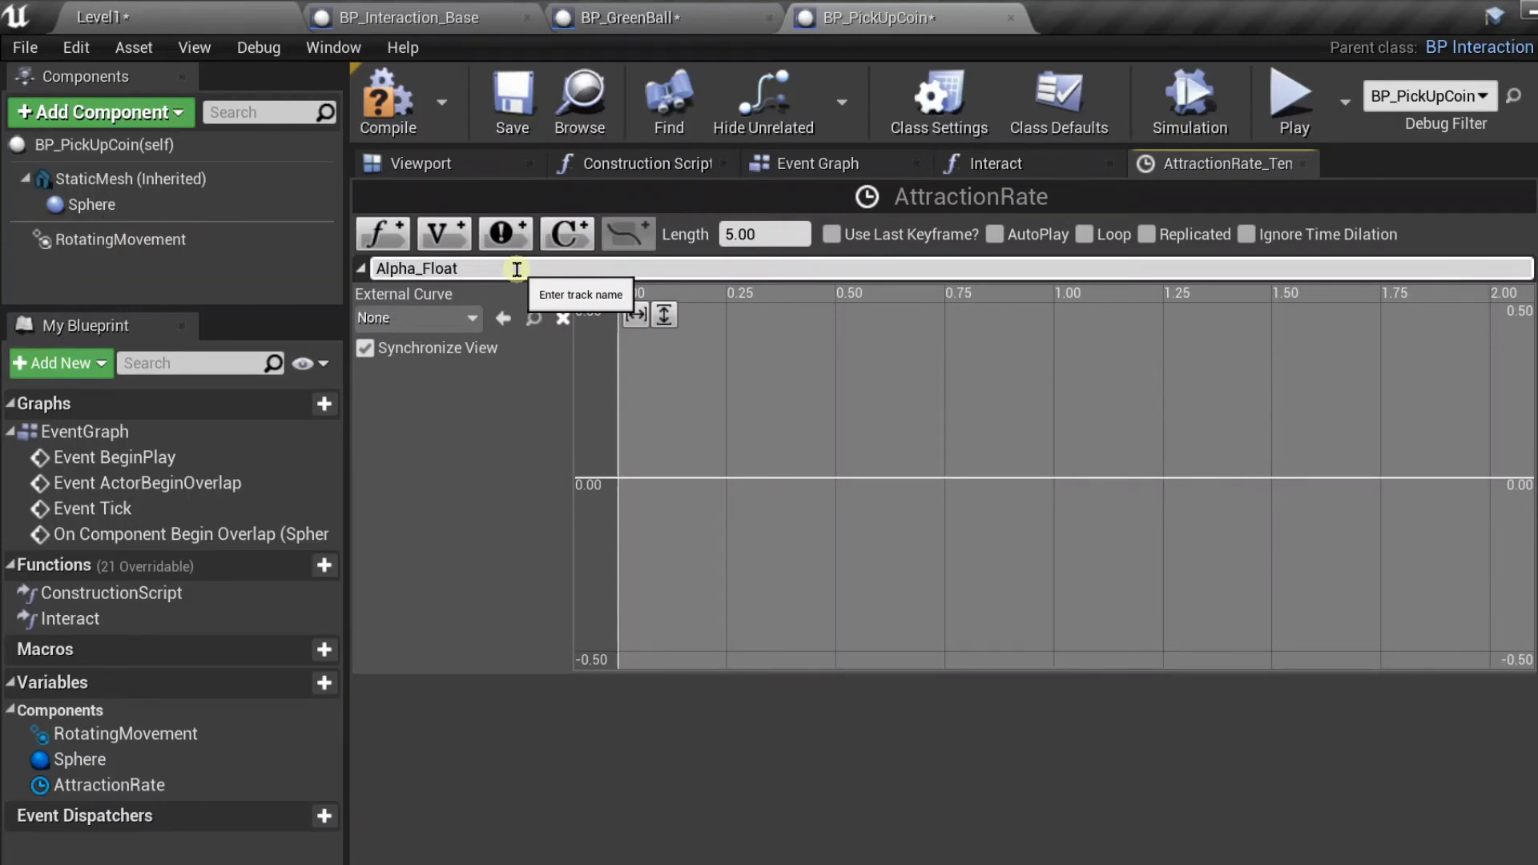
key(BackSpace)
key(BackSpace)
key(BackSpace)
key(BackSpace)
key(BackSpace)
text(Values)
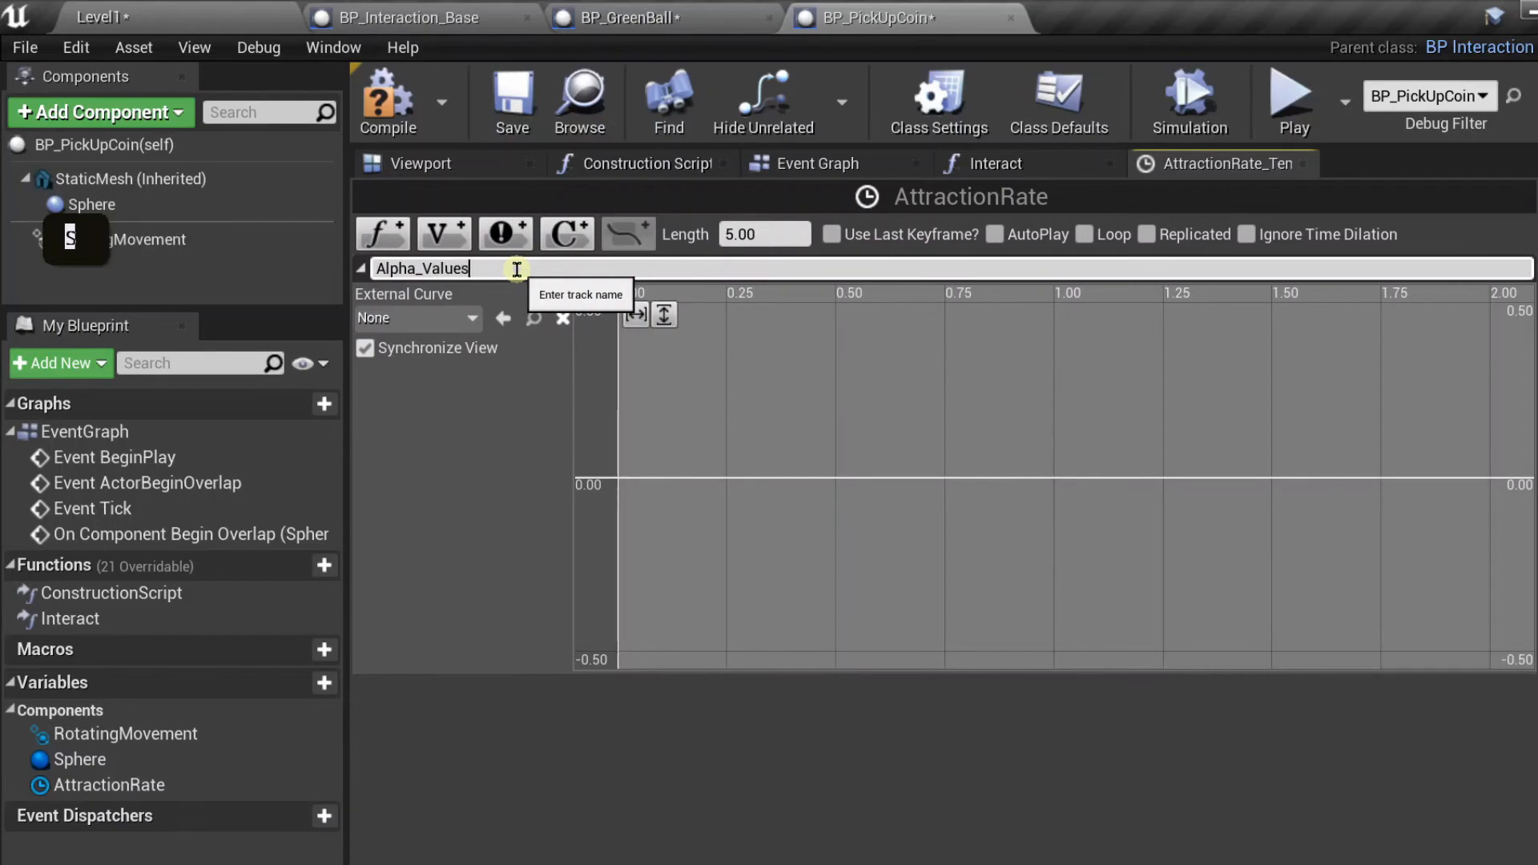
key(Return)
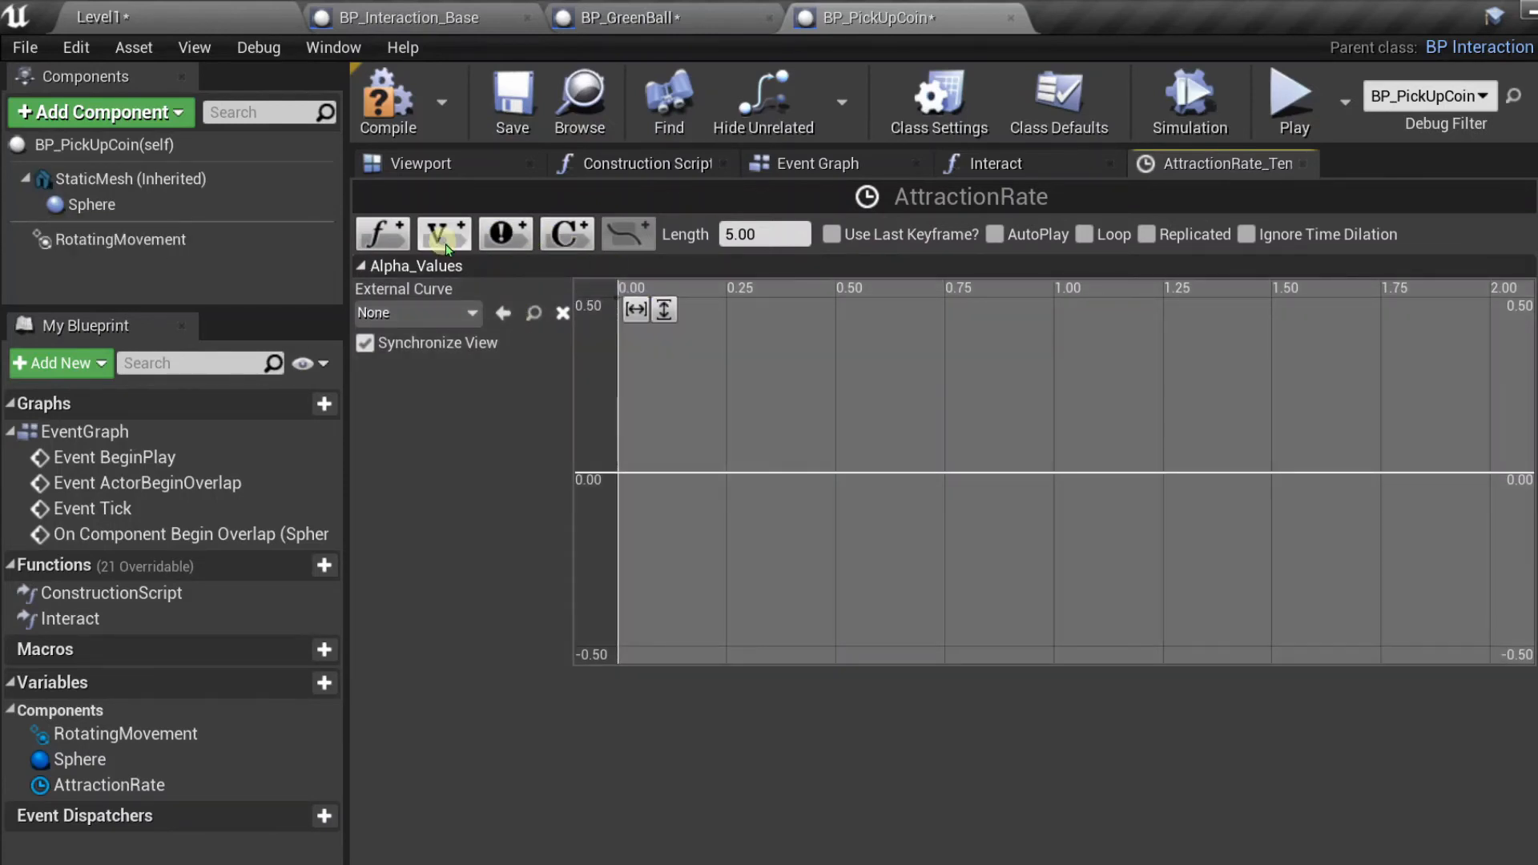
- Set the AttractionRate timeline's length to 1.00
click(773, 233)
text(1)
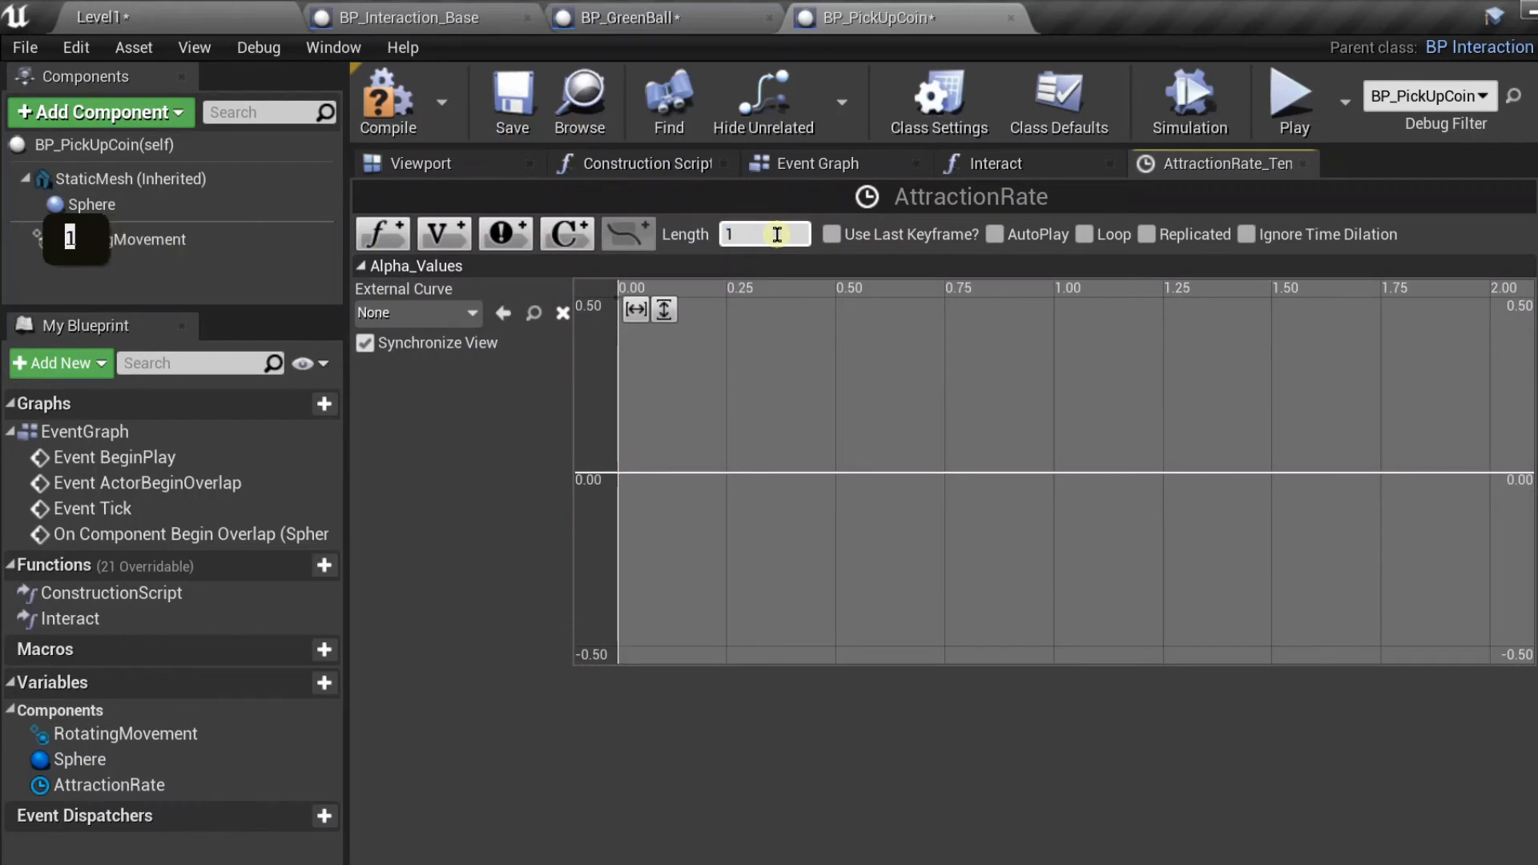
key(Return)
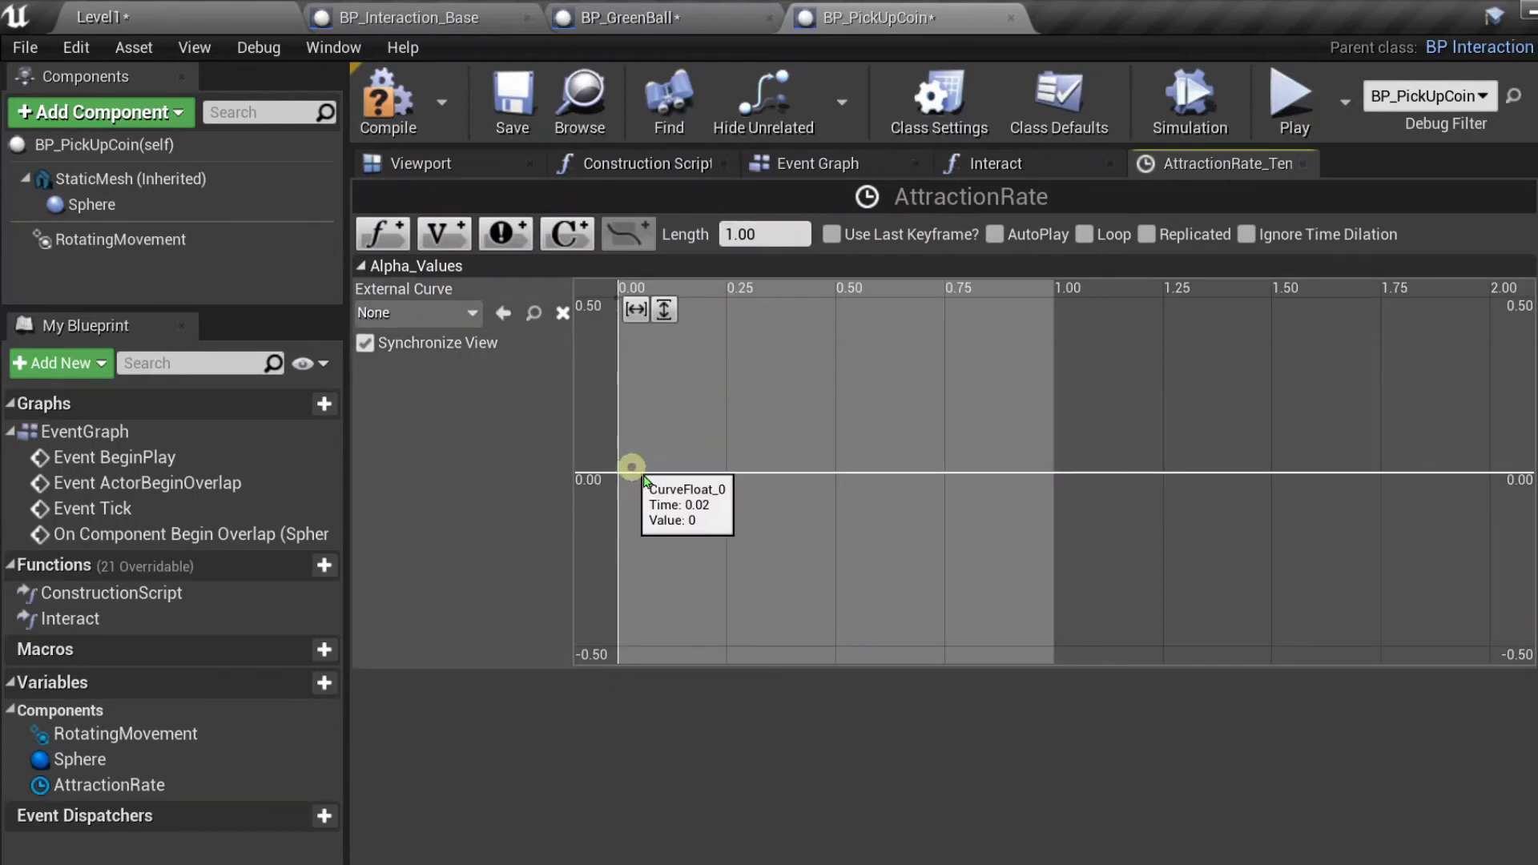
- Add a first key to the Alpha_Values curve at time 0.0 with value 0.0
right_click(643, 473)
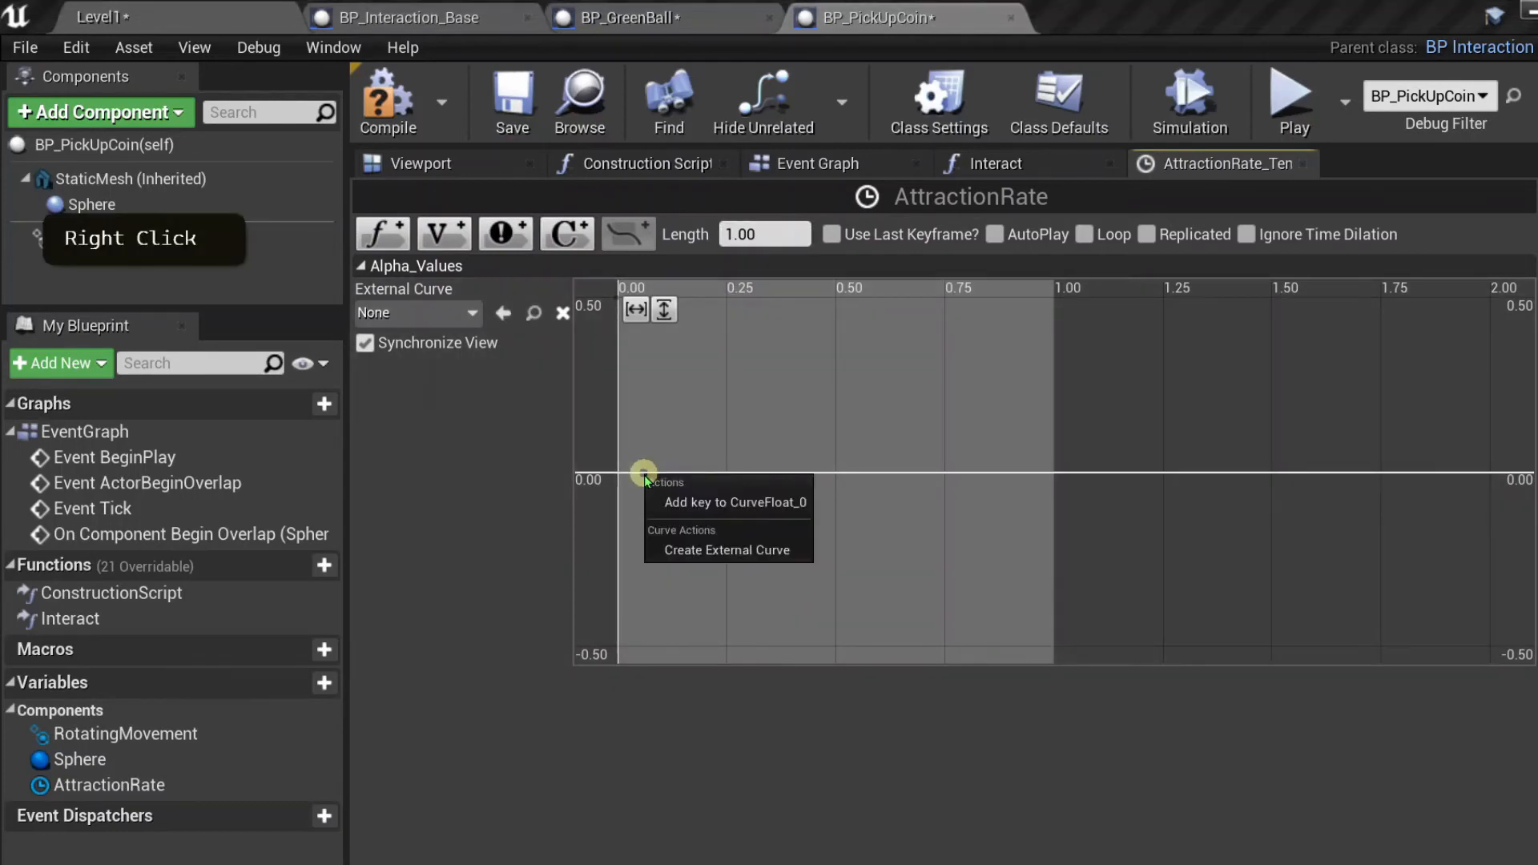
click(742, 532)
click(742, 504)
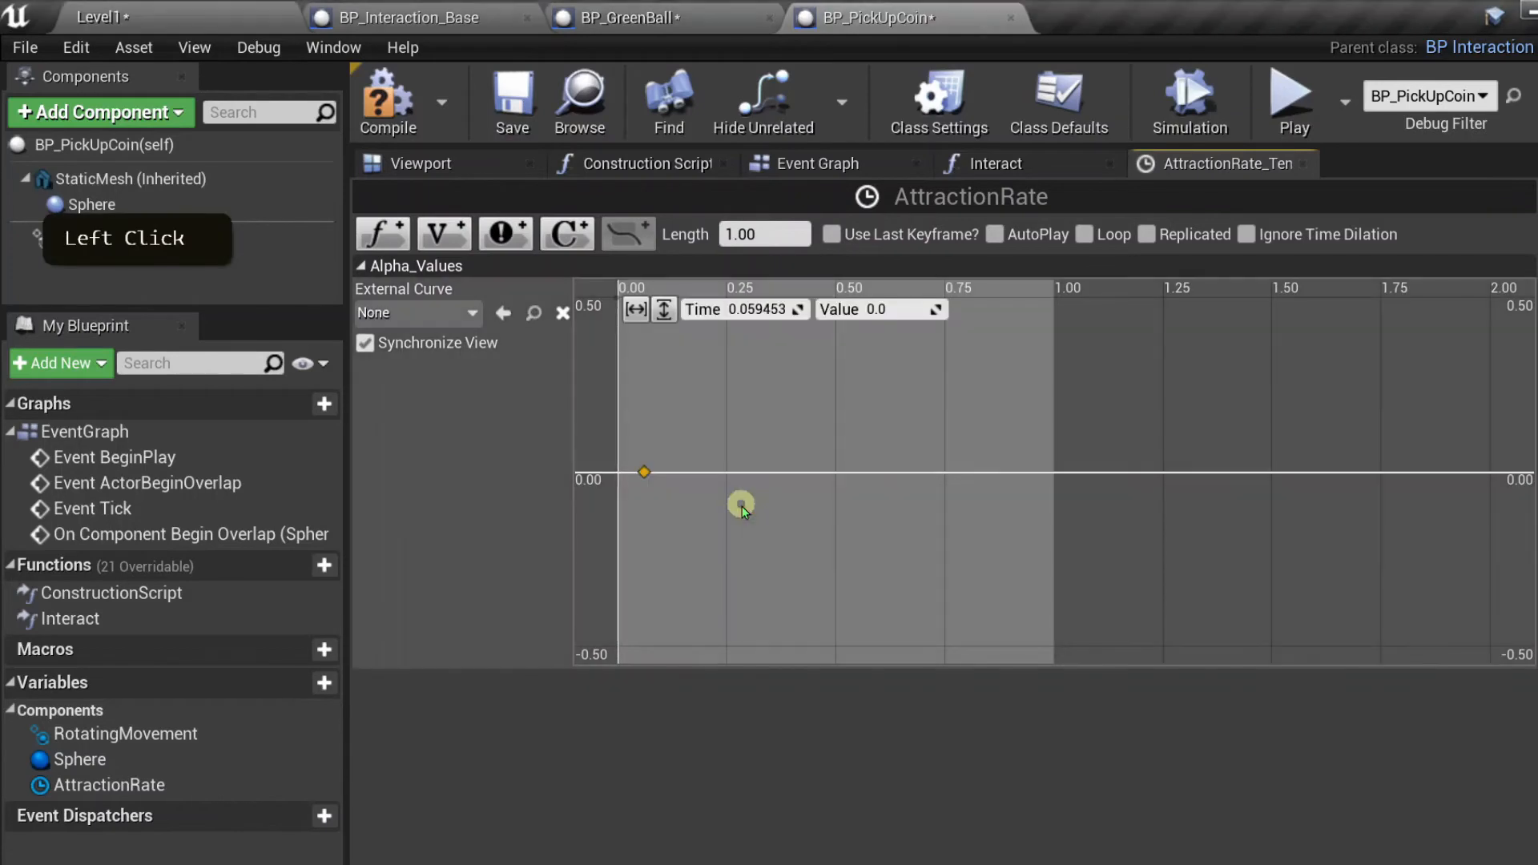
double_click(754, 310)
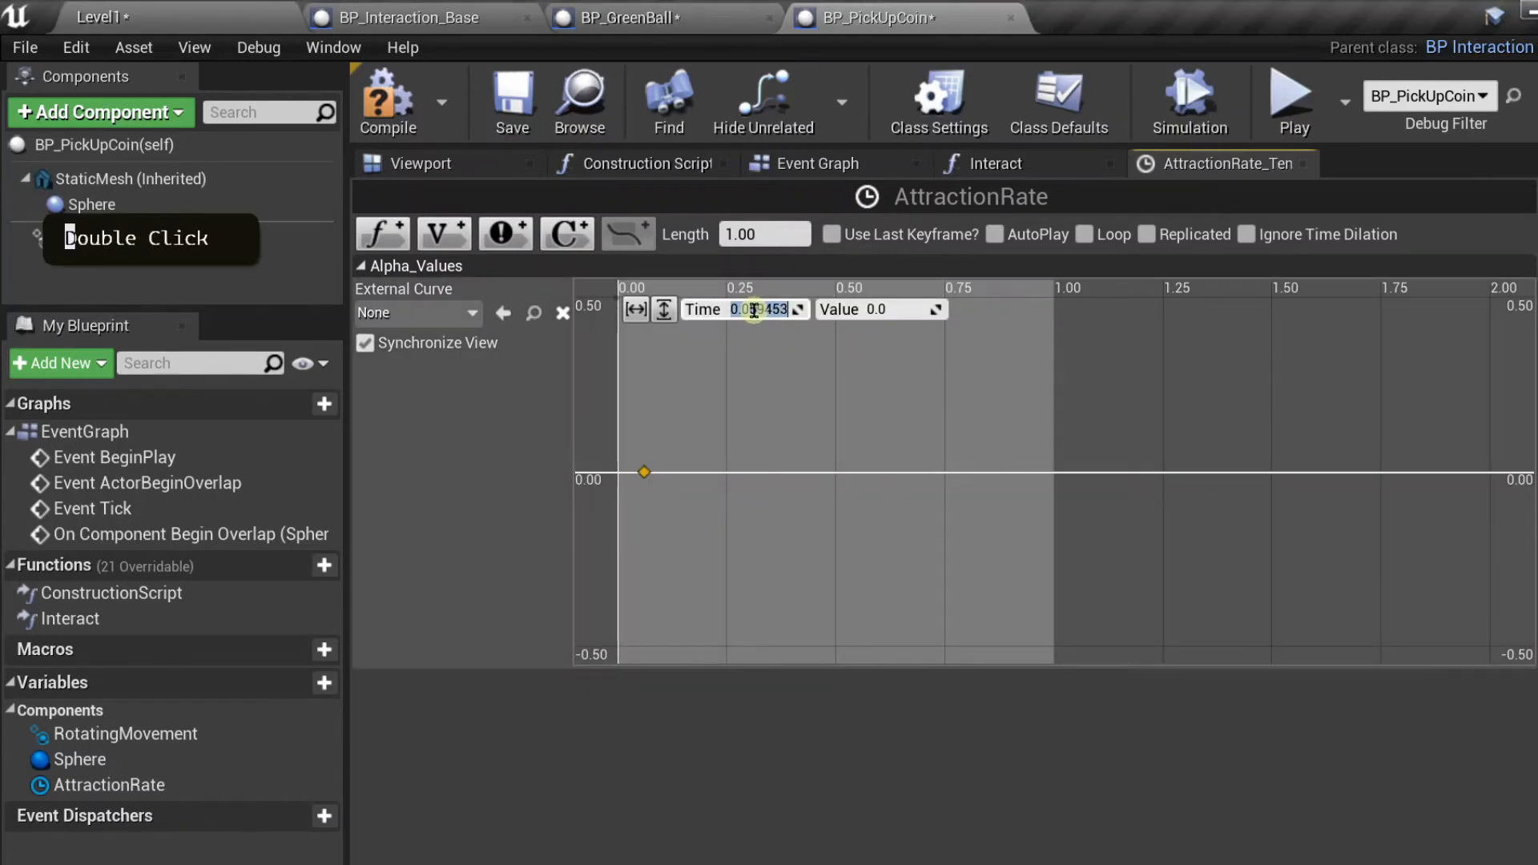
key(Return)
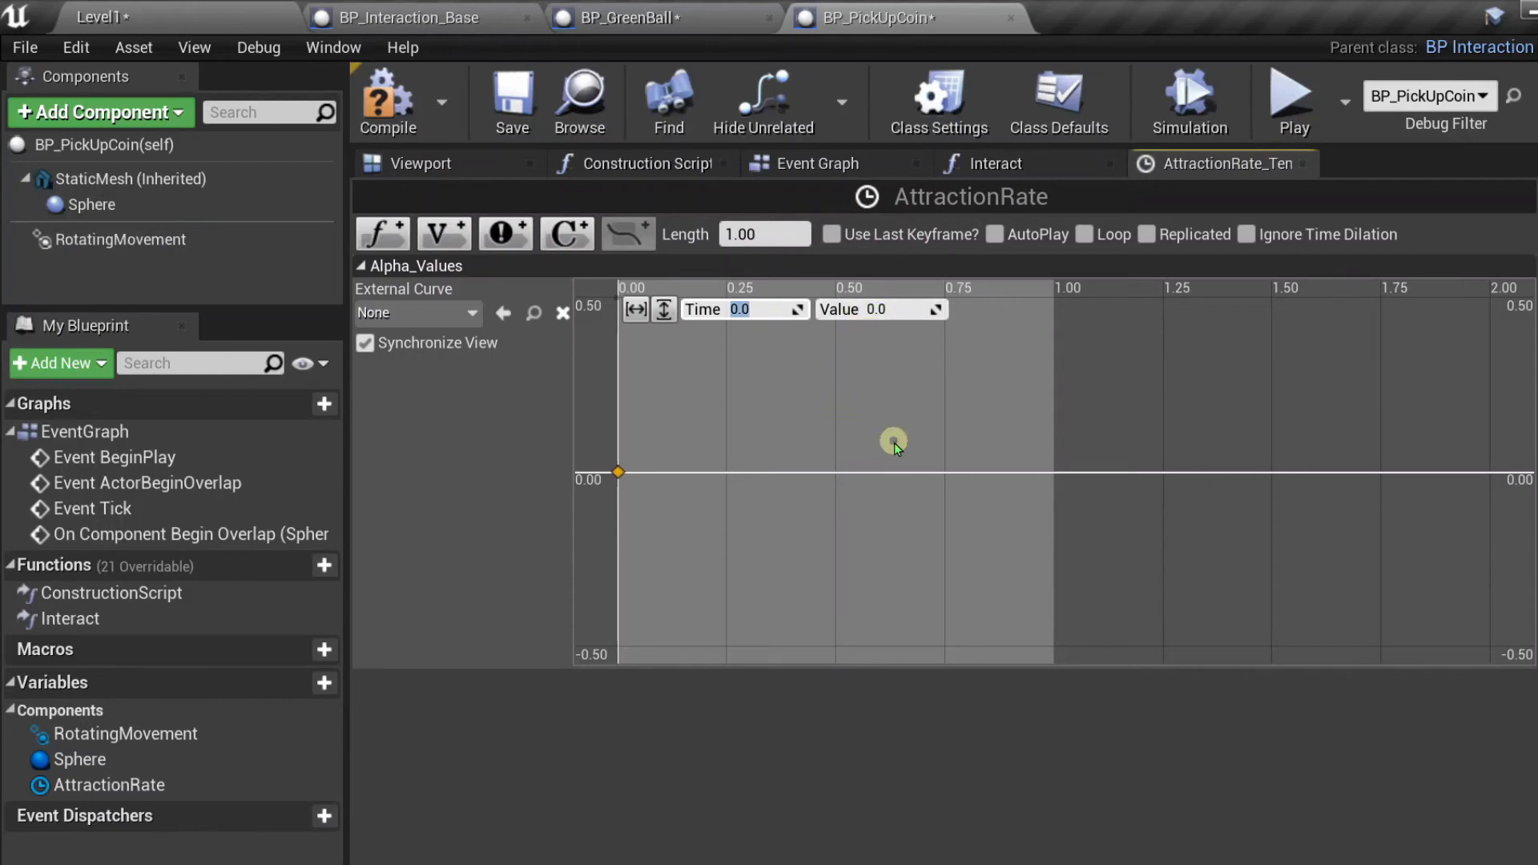
- Add a second key to the Alpha_Values curve and set its time to 1.0 and its value to 1.0
right_click(973, 476)
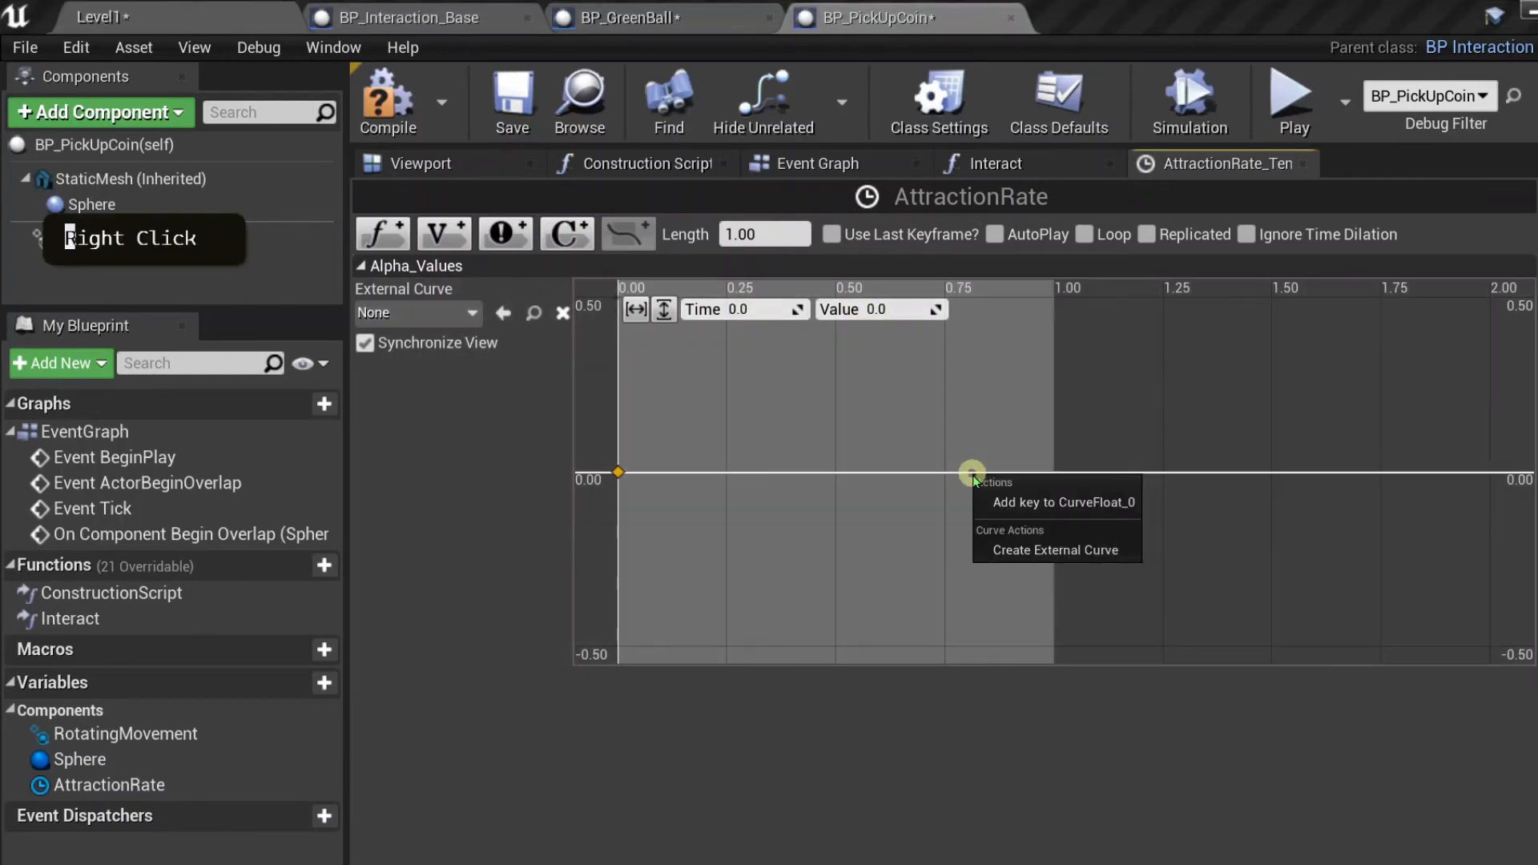
click(1002, 503)
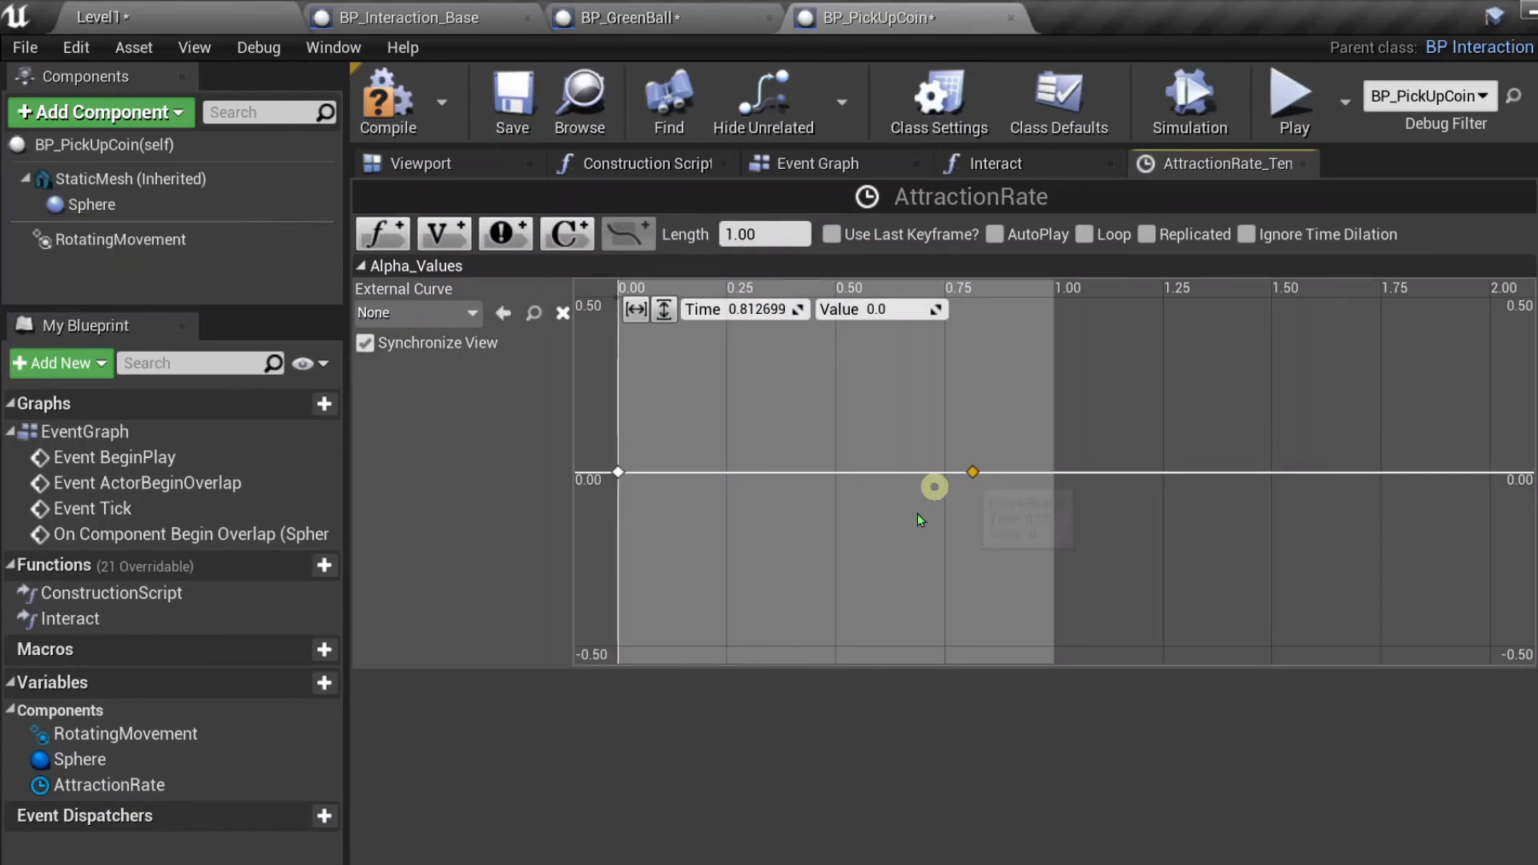
click(761, 311)
text(1)
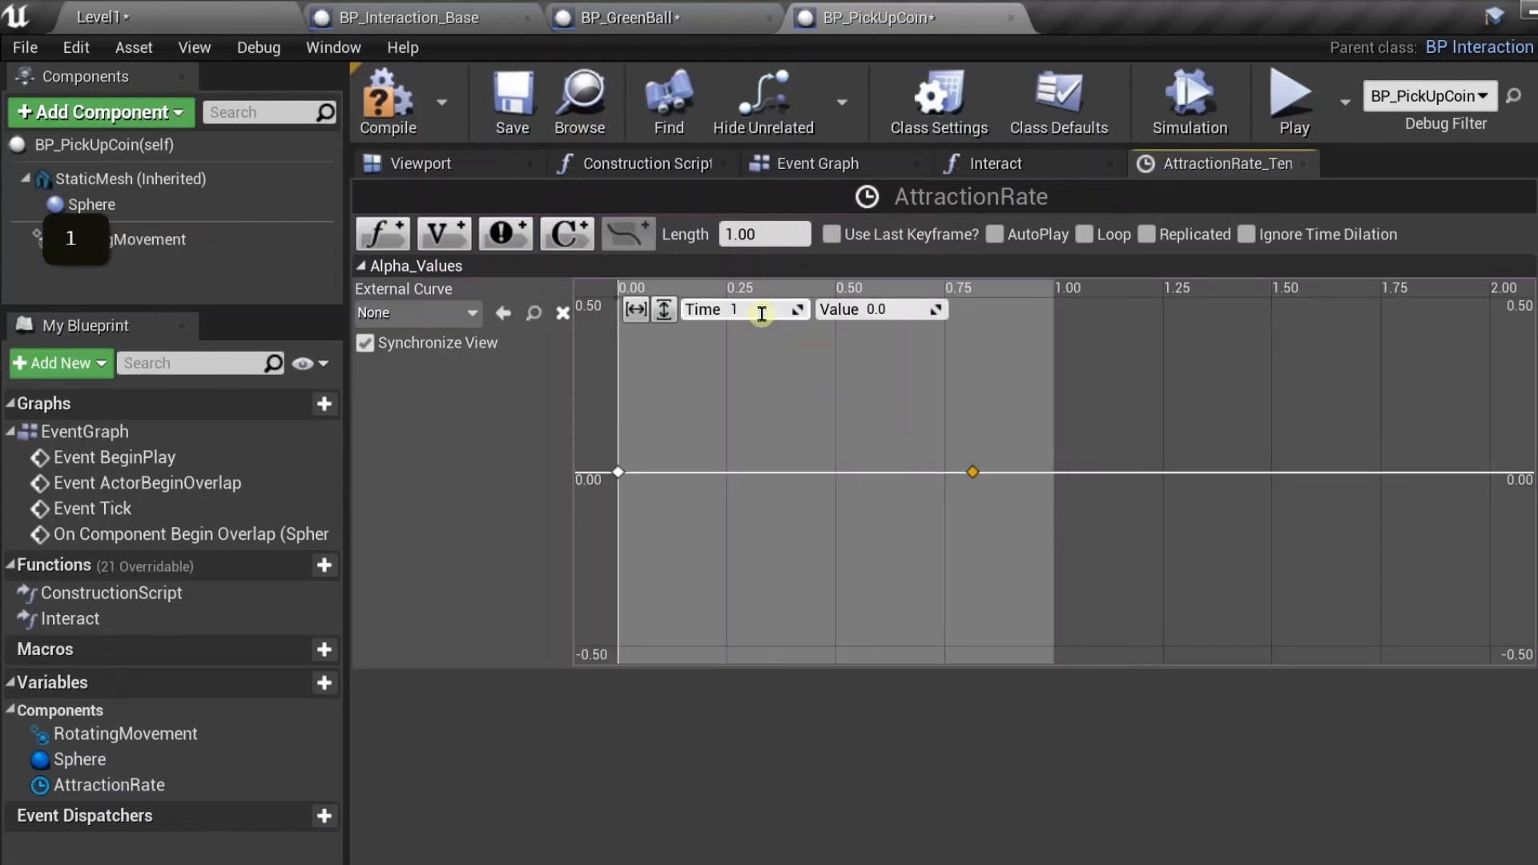
click(890, 310)
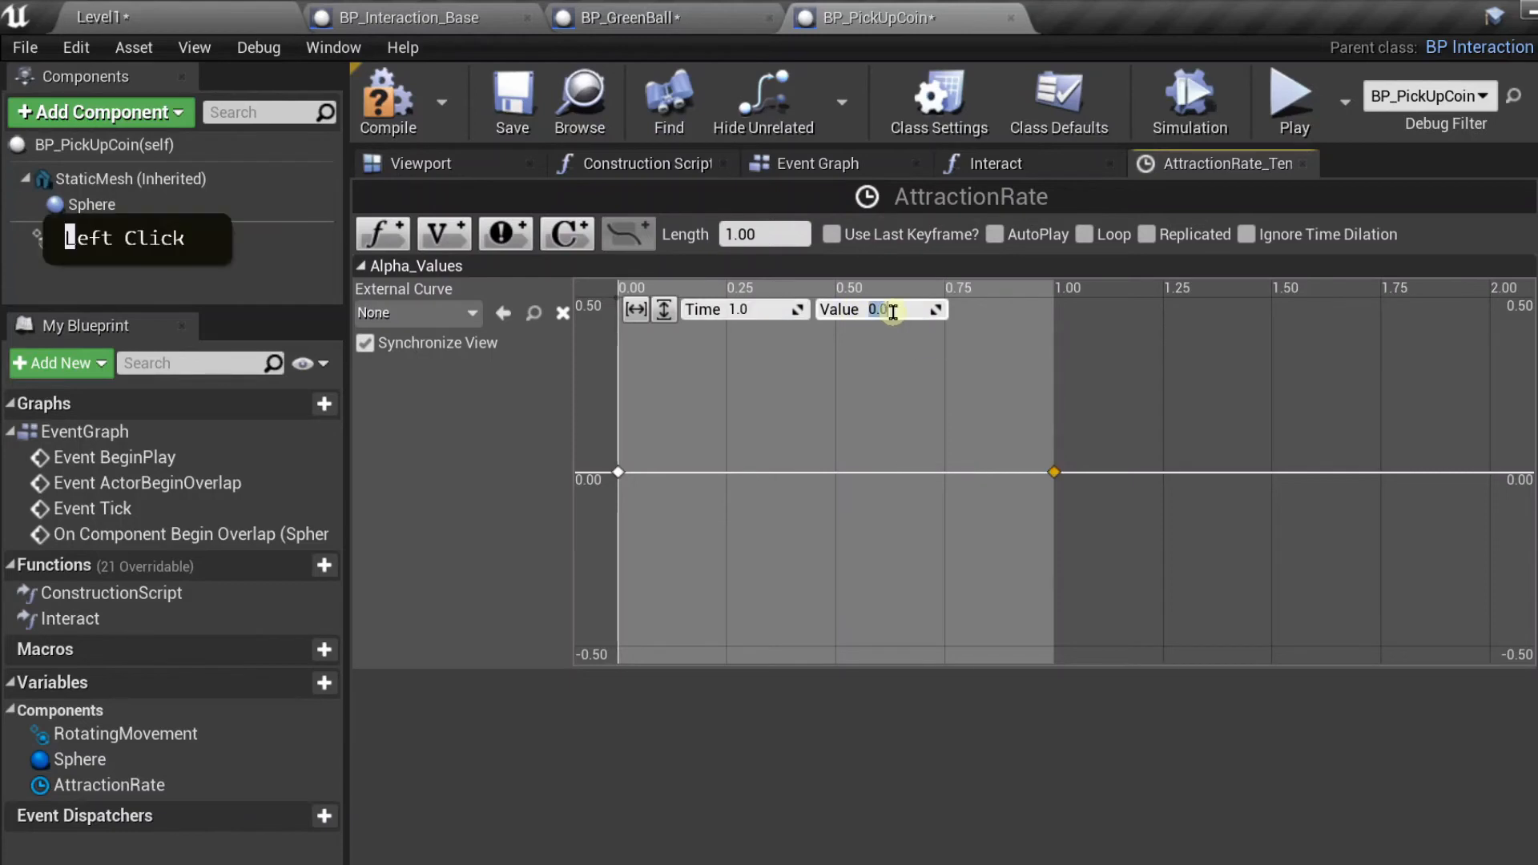
text(1)
key(Return)
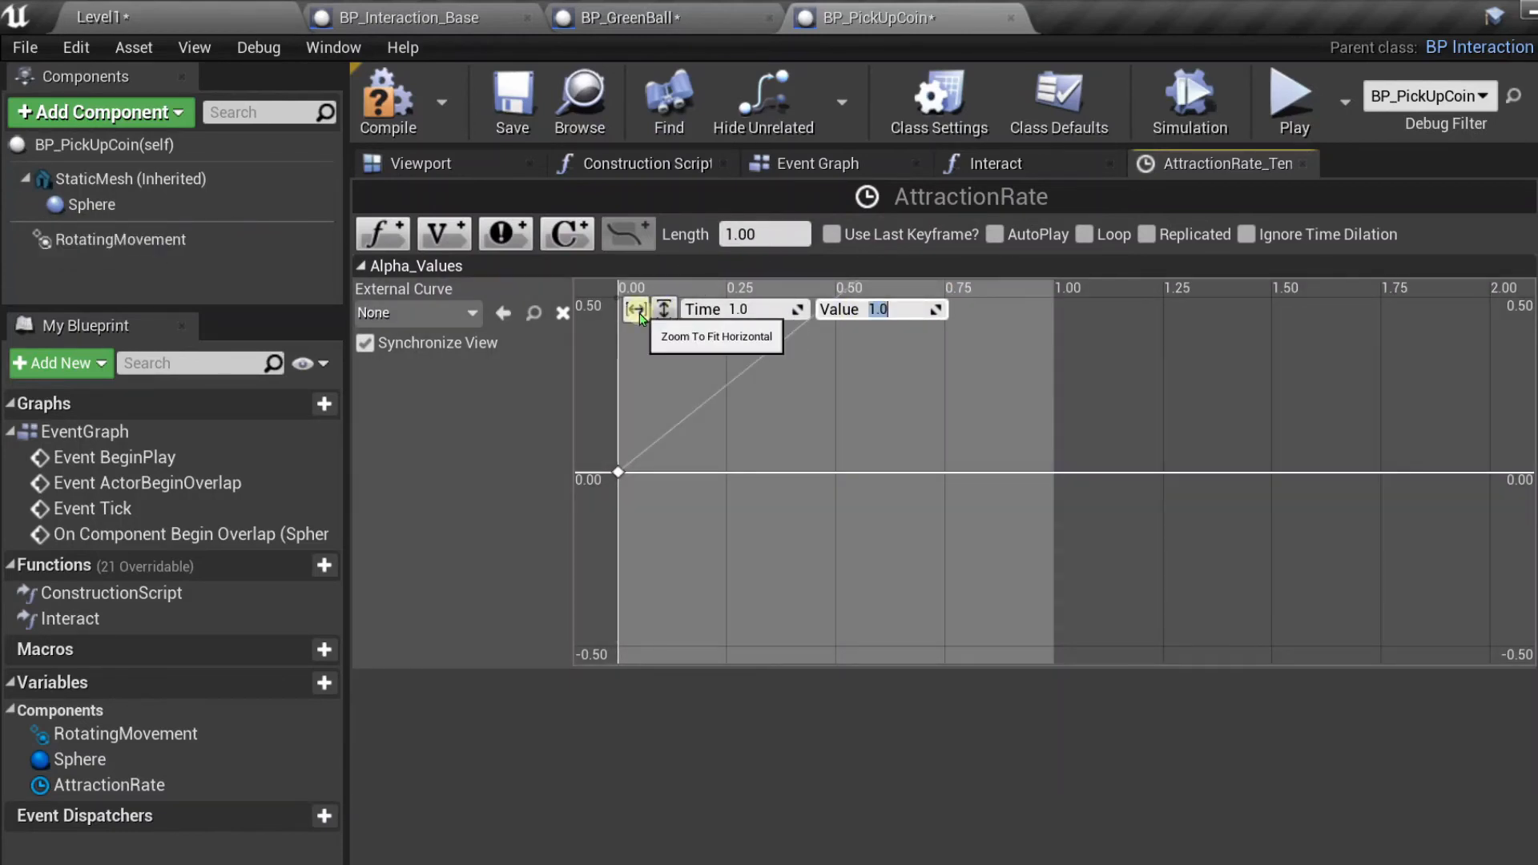
- Fit the whole Alpha_Values curve in view and set the first key's interpolation to Auto
click(637, 311)
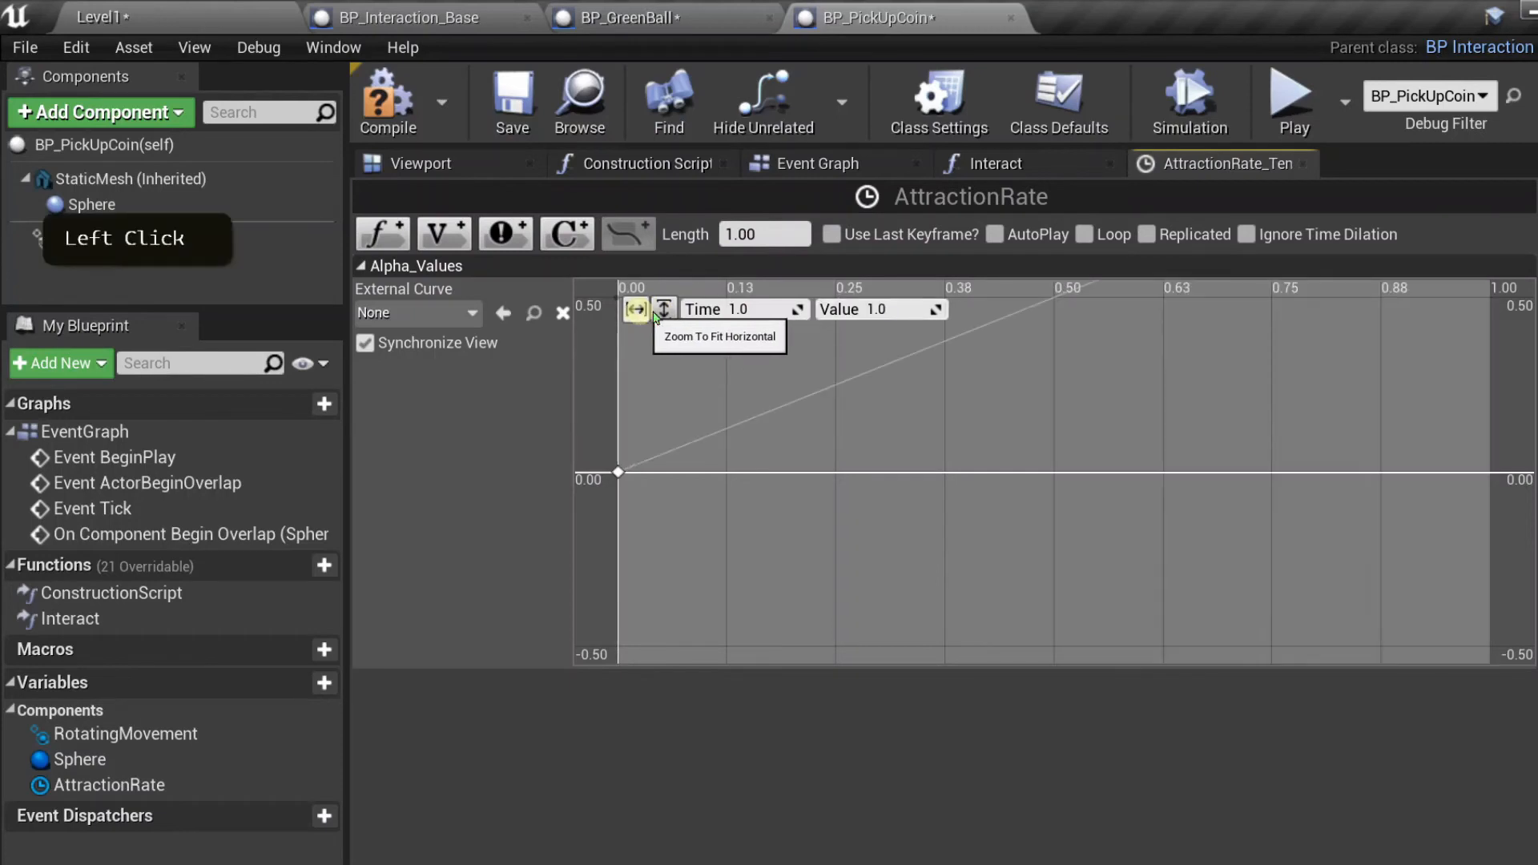
click(661, 310)
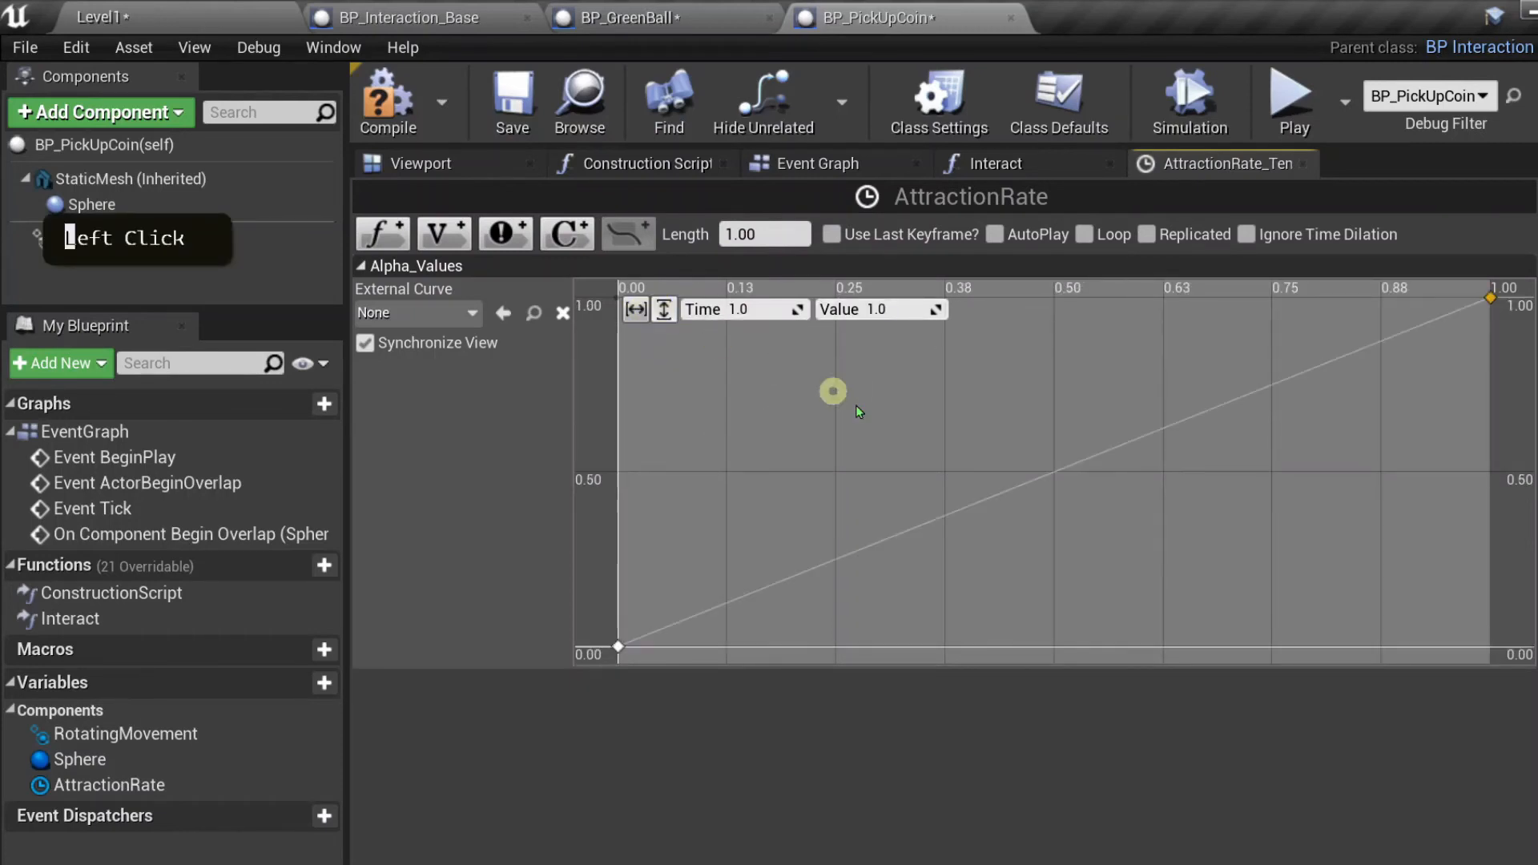
click(618, 647)
right_click(619, 647)
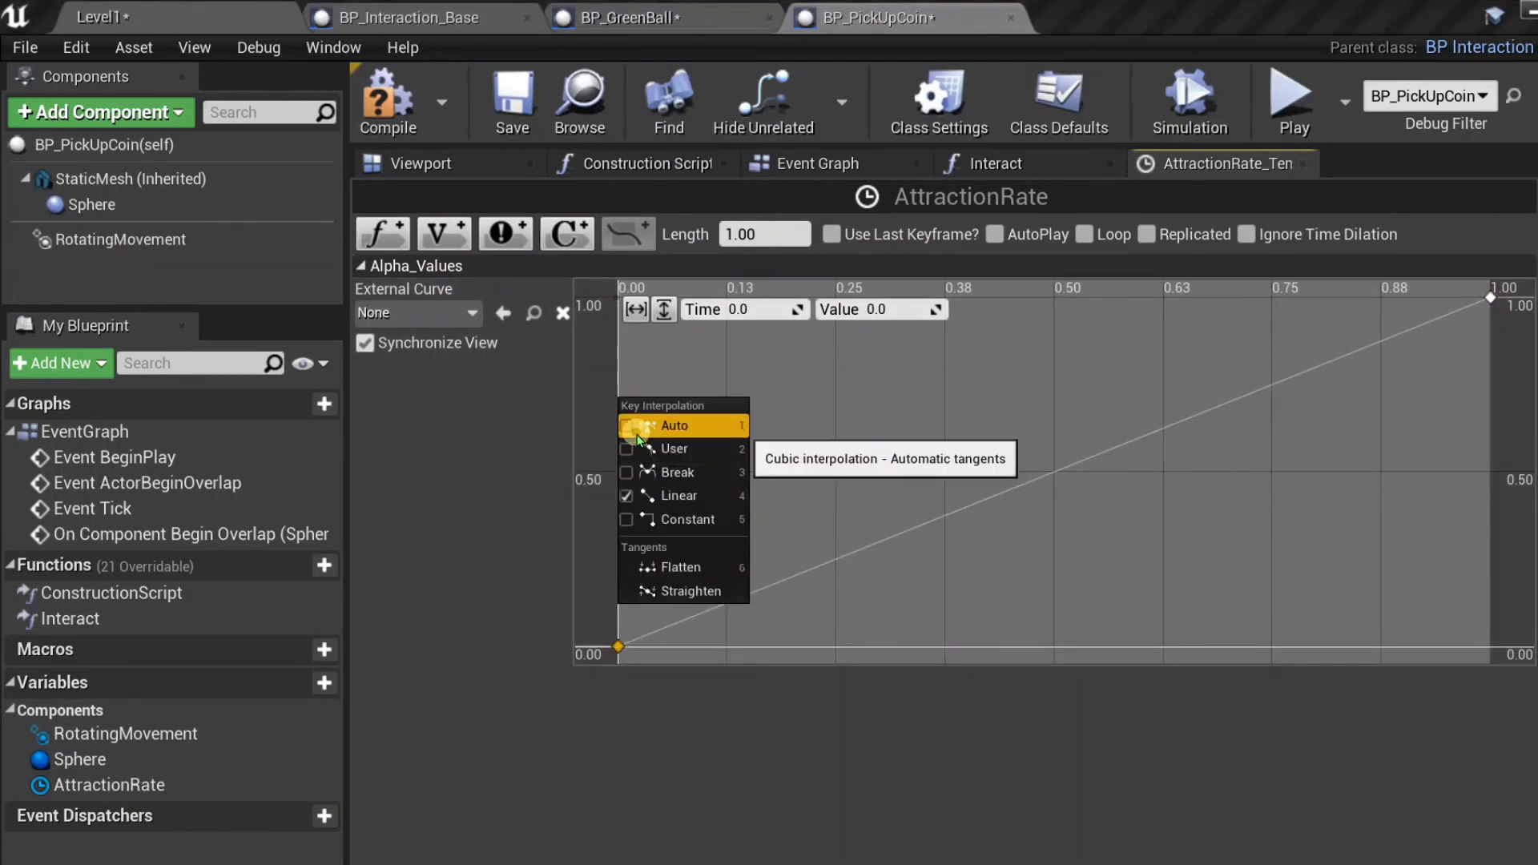
click(632, 433)
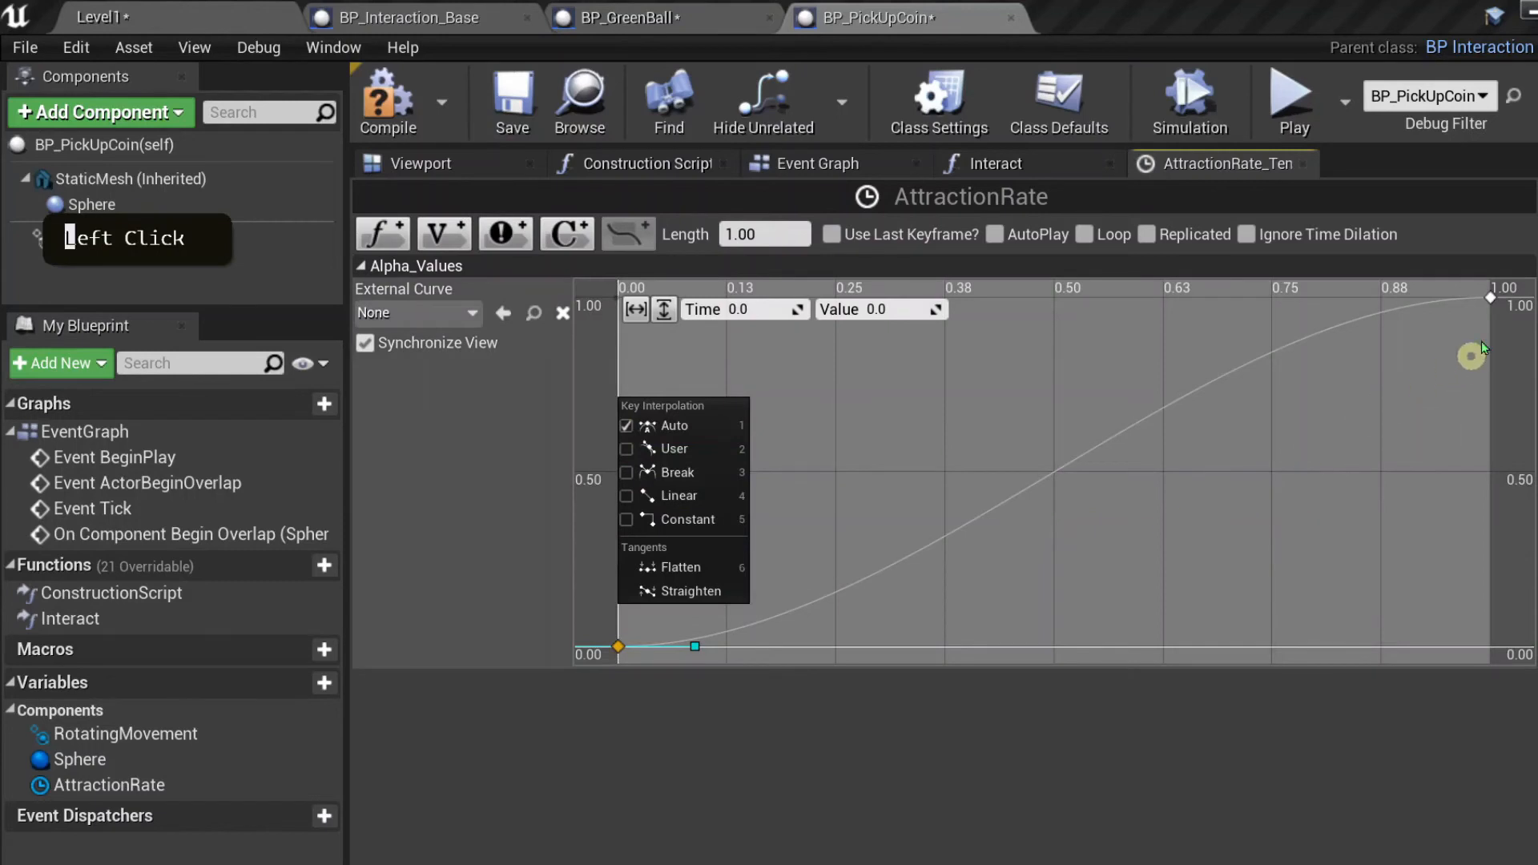
- Set the interpolation of the Alpha_Values curve's last key to Auto
click(1491, 301)
right_click(1492, 299)
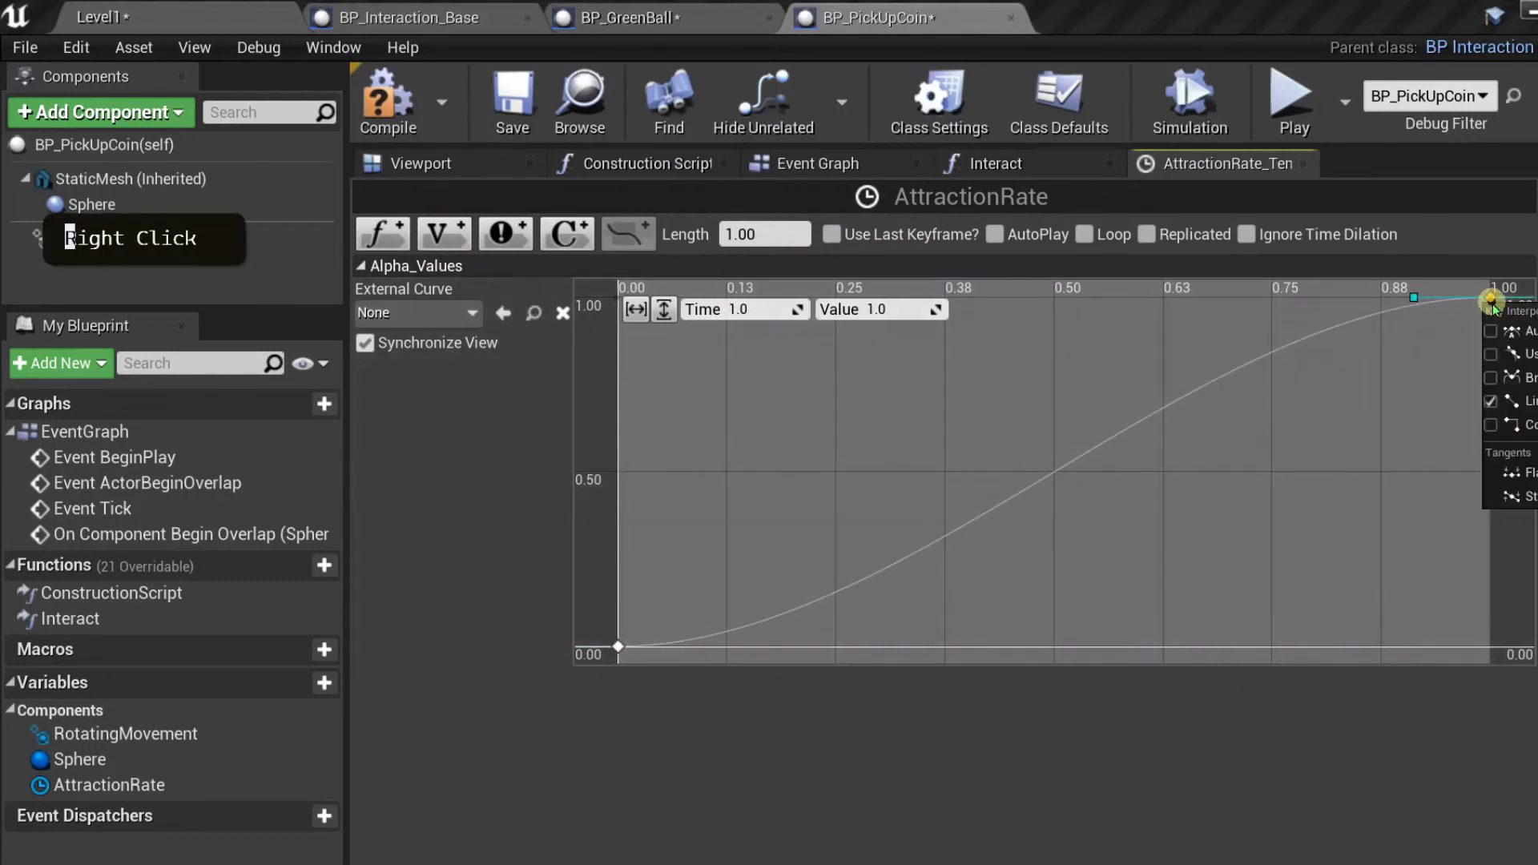
click(1495, 334)
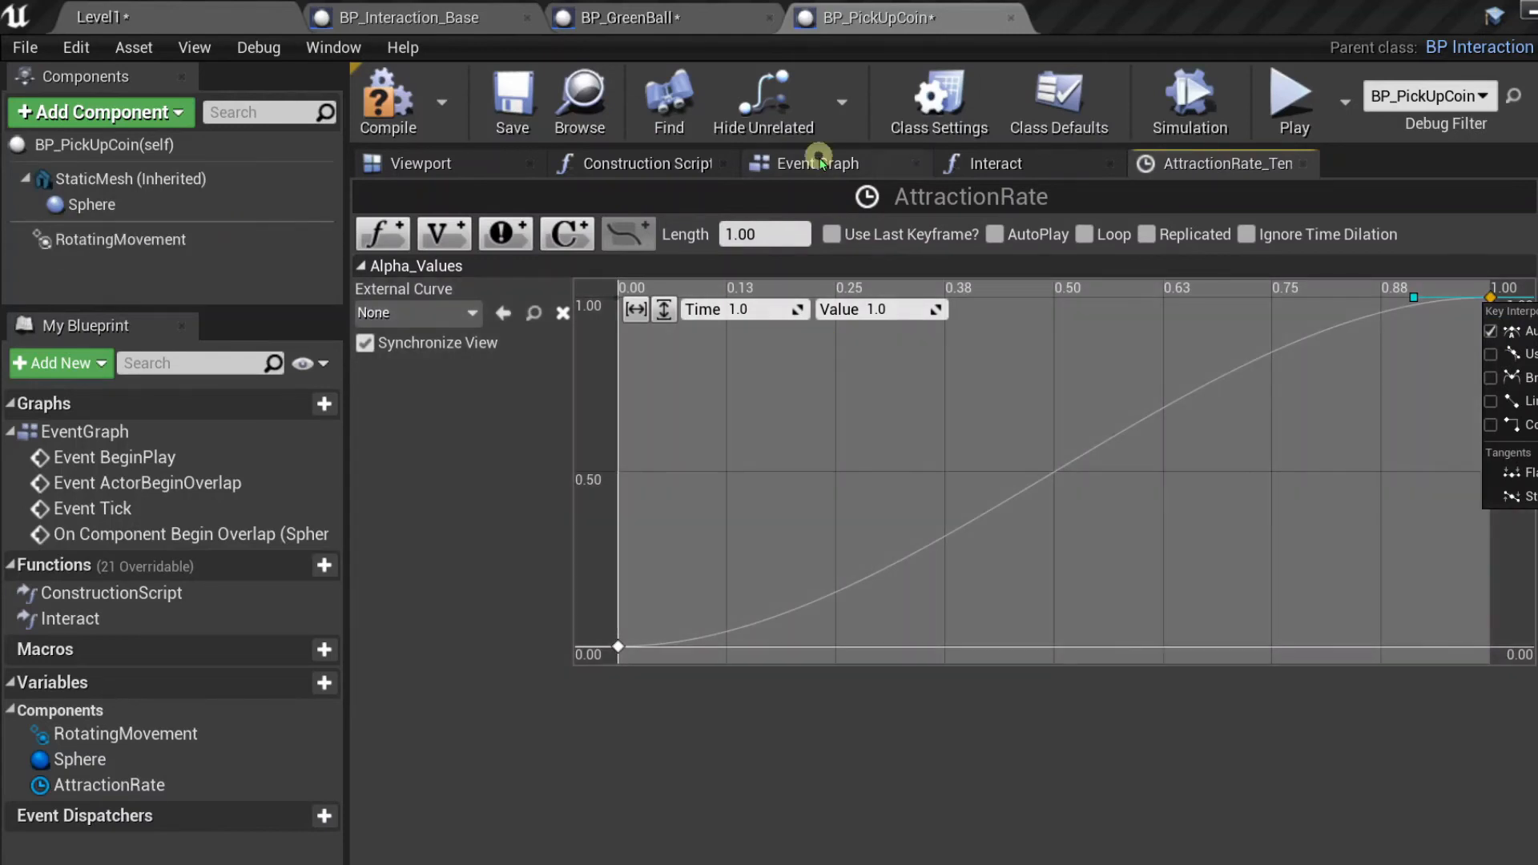
- In the Event Graph, connect the AttractionRate timeline's Alpha Values output to the Alpha input of the Lerp (Vector) node
click(824, 164)
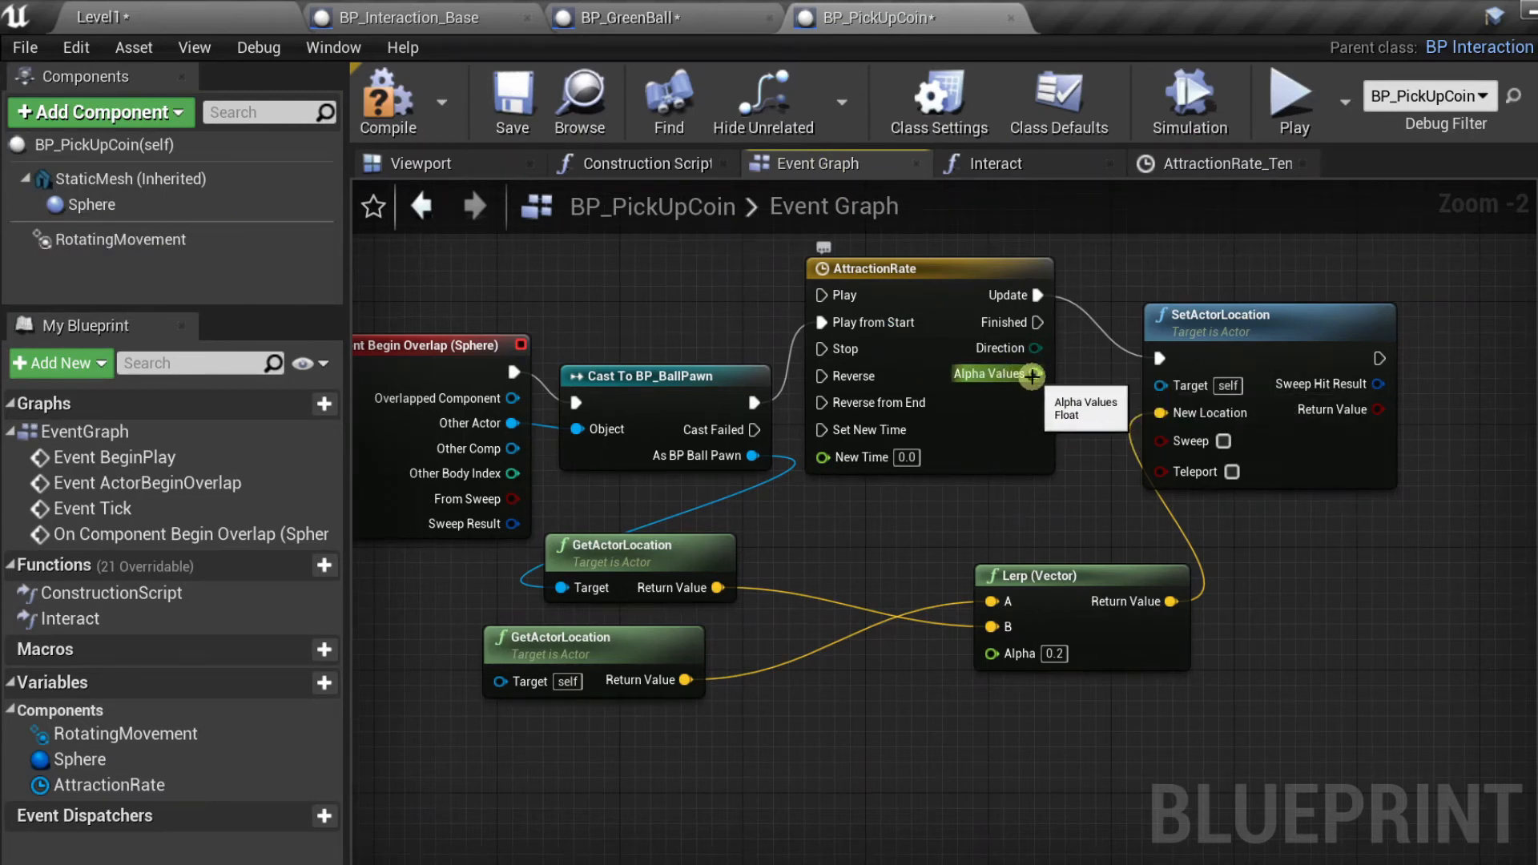
drag(1032, 376, 1016, 667)
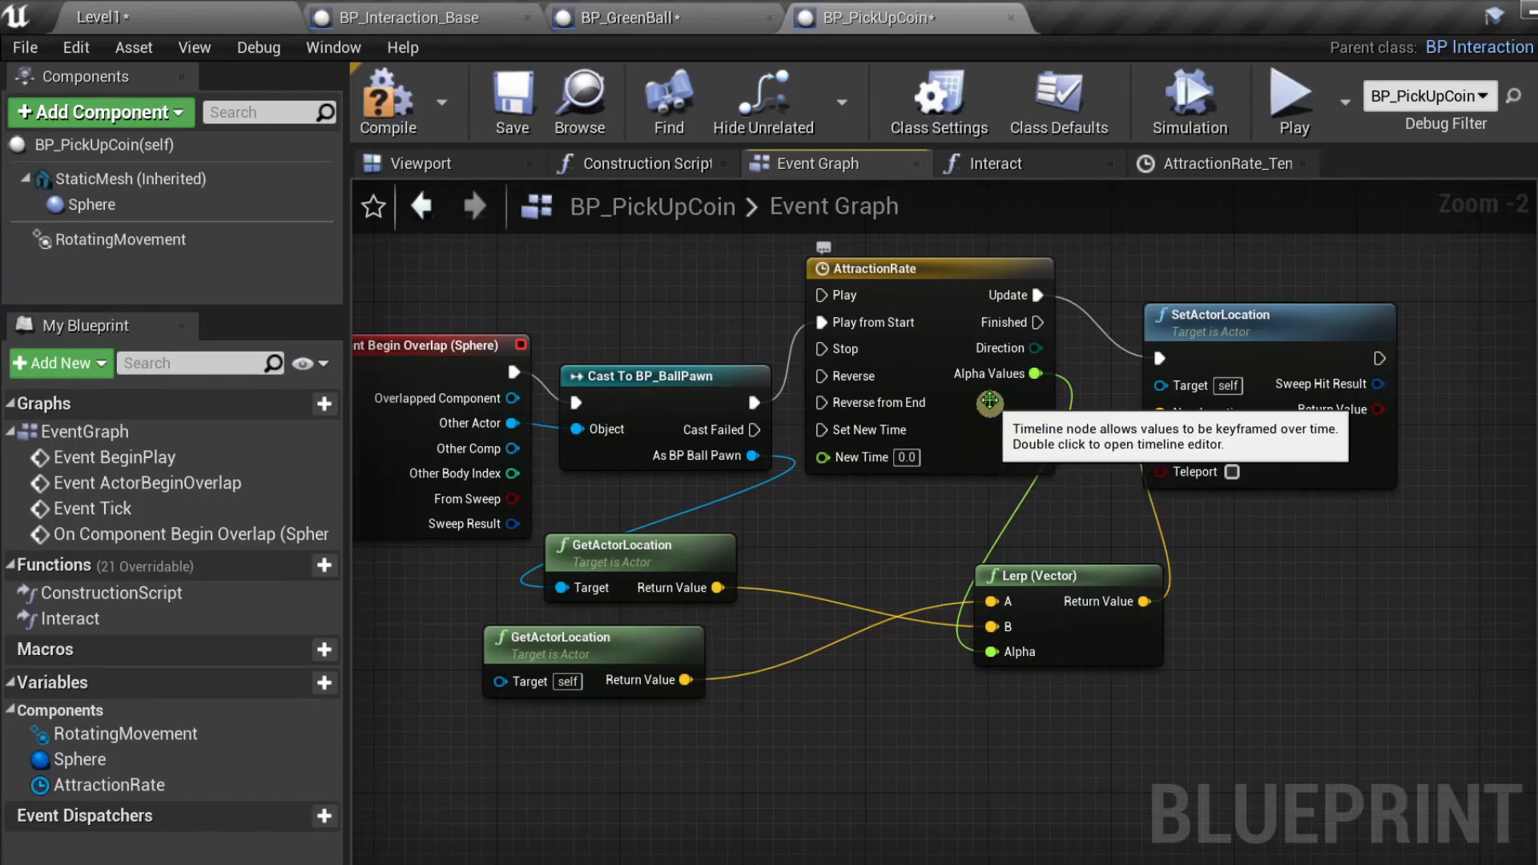
- Examine the Alpha_Values curve from its first to its last key and how Alpha Values feeds the Lerp node's Alpha in the Event Graph
double_click(998, 320)
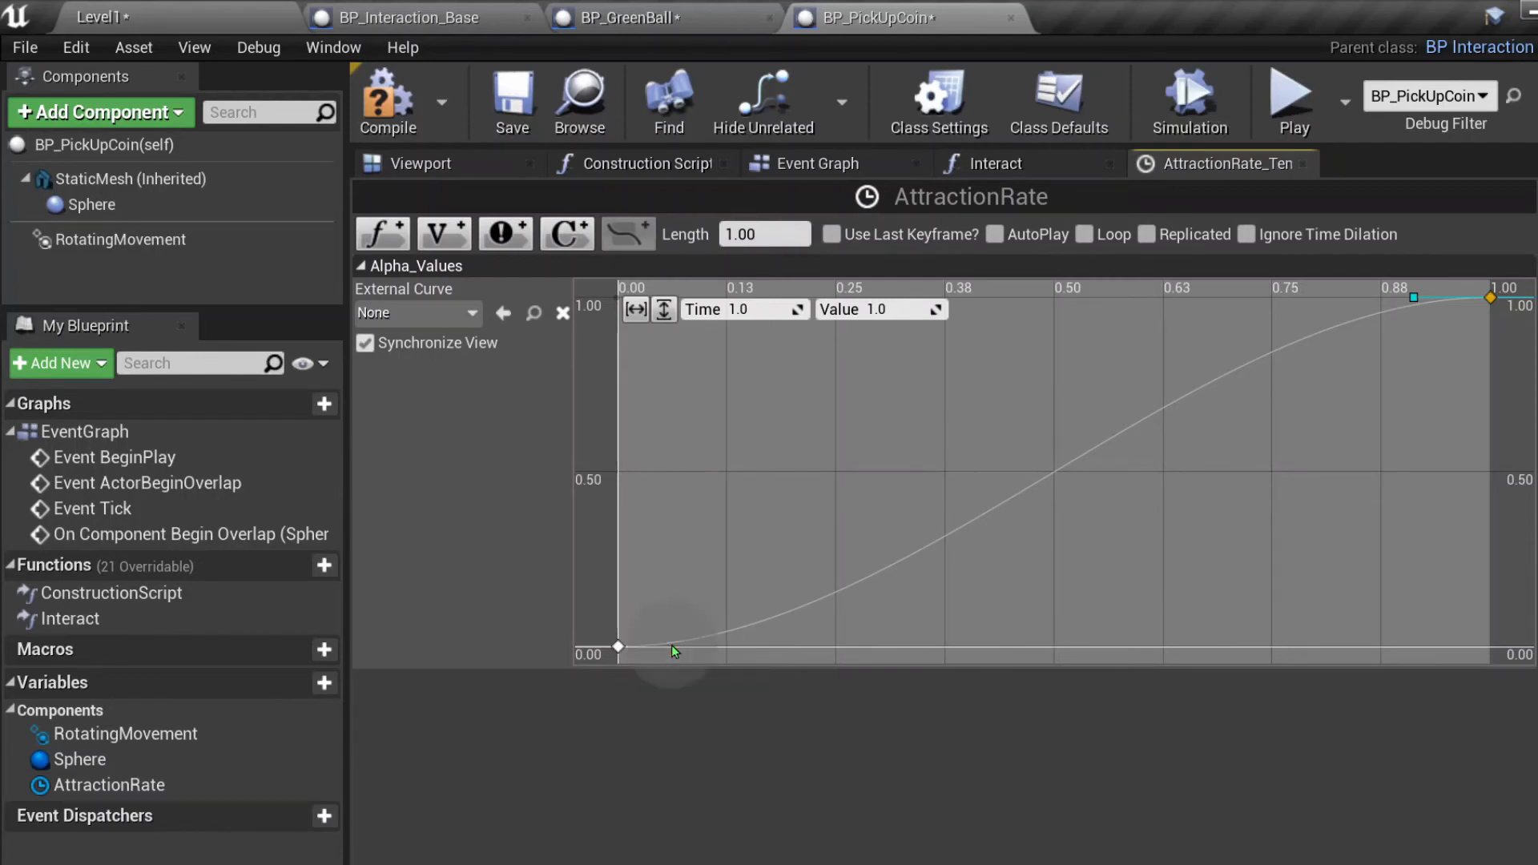
click(671, 645)
click(672, 640)
click(994, 493)
mouse_move(1010, 498)
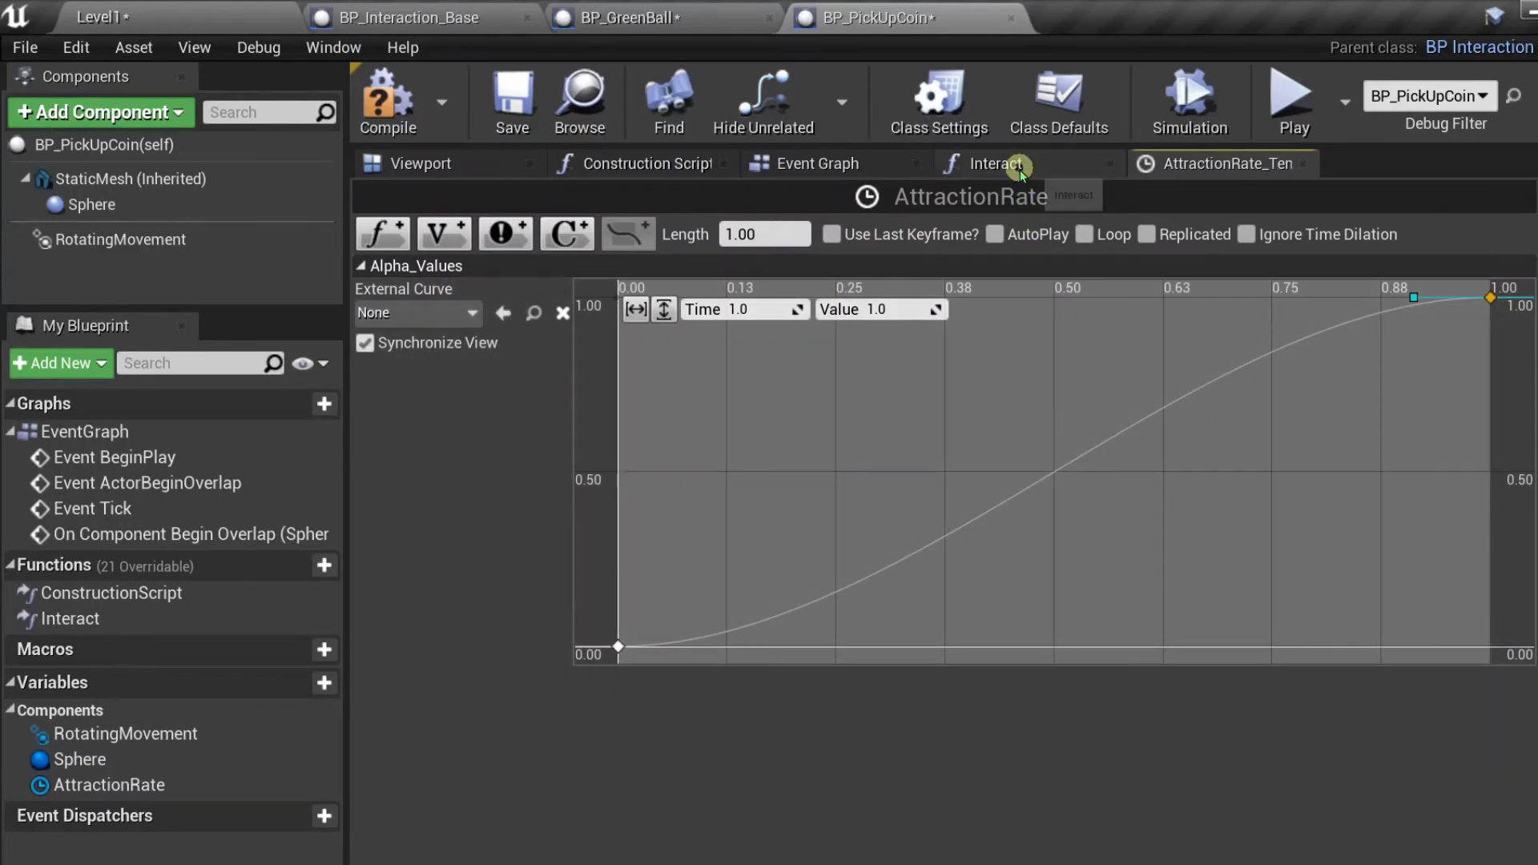
click(1013, 163)
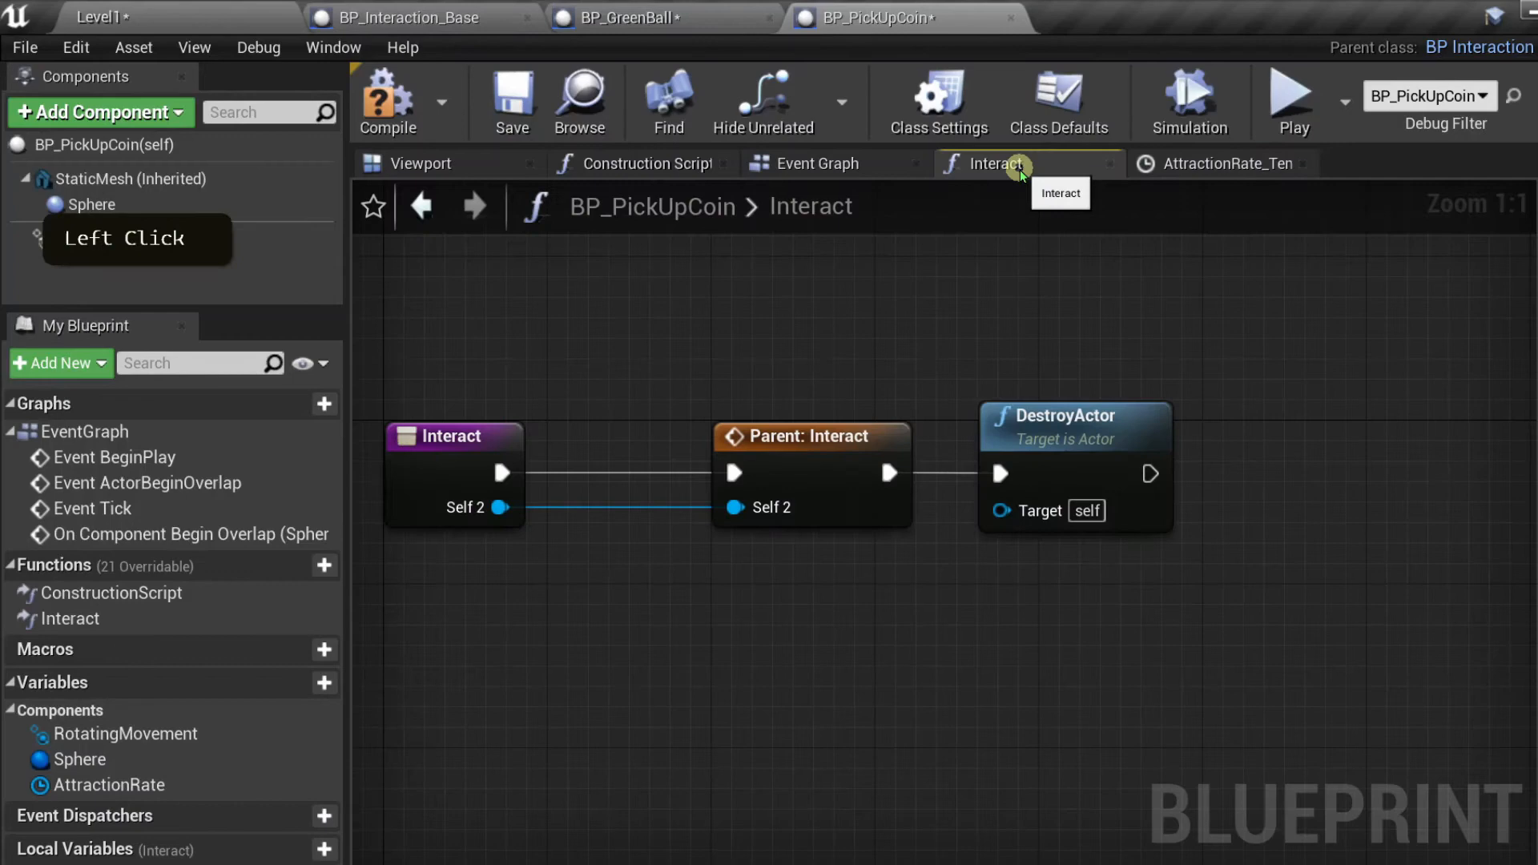
click(839, 165)
click(980, 379)
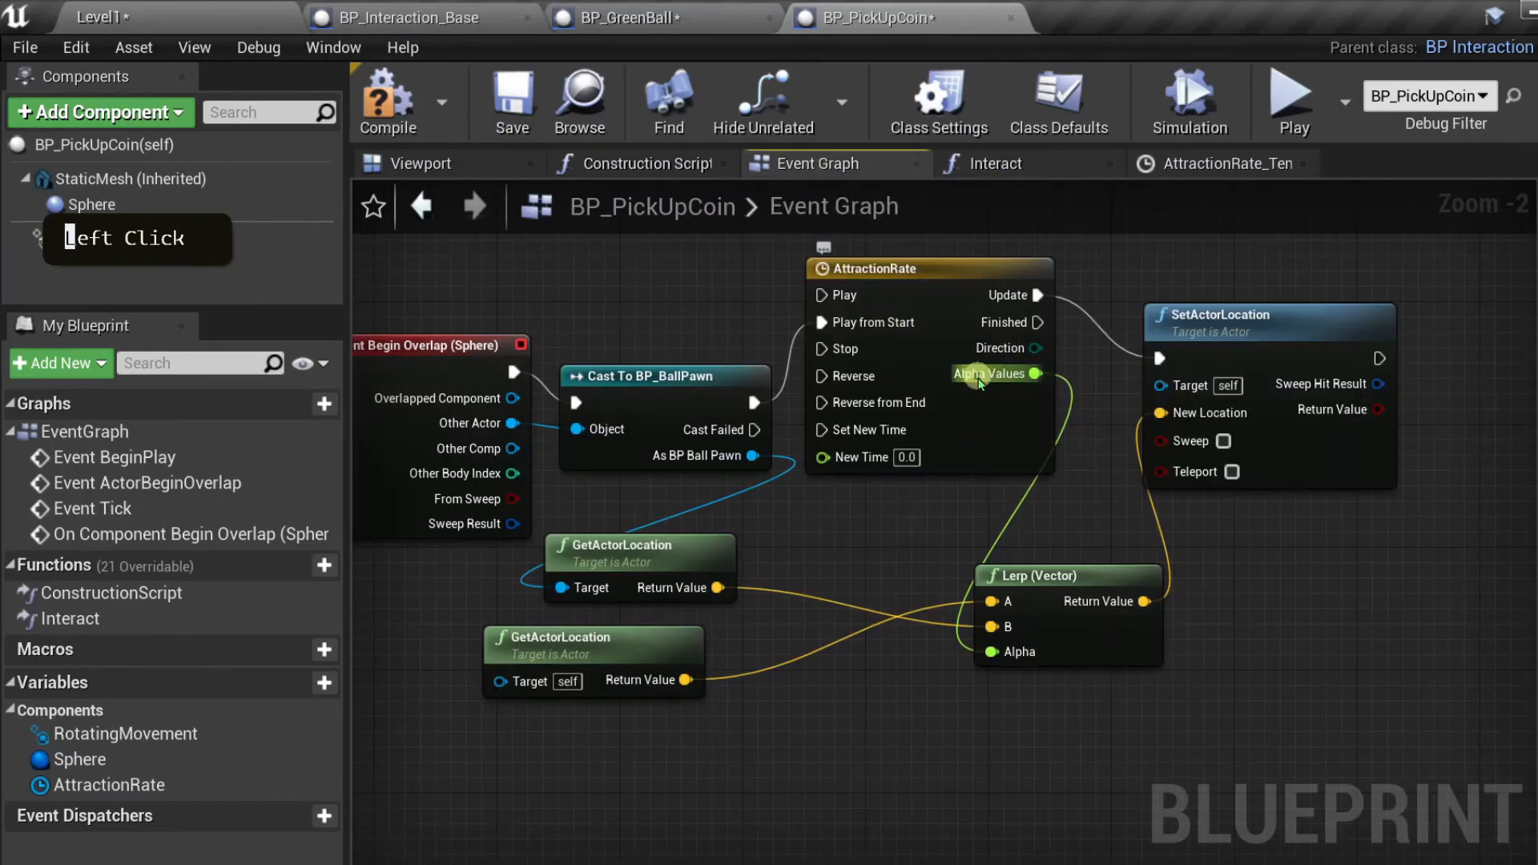
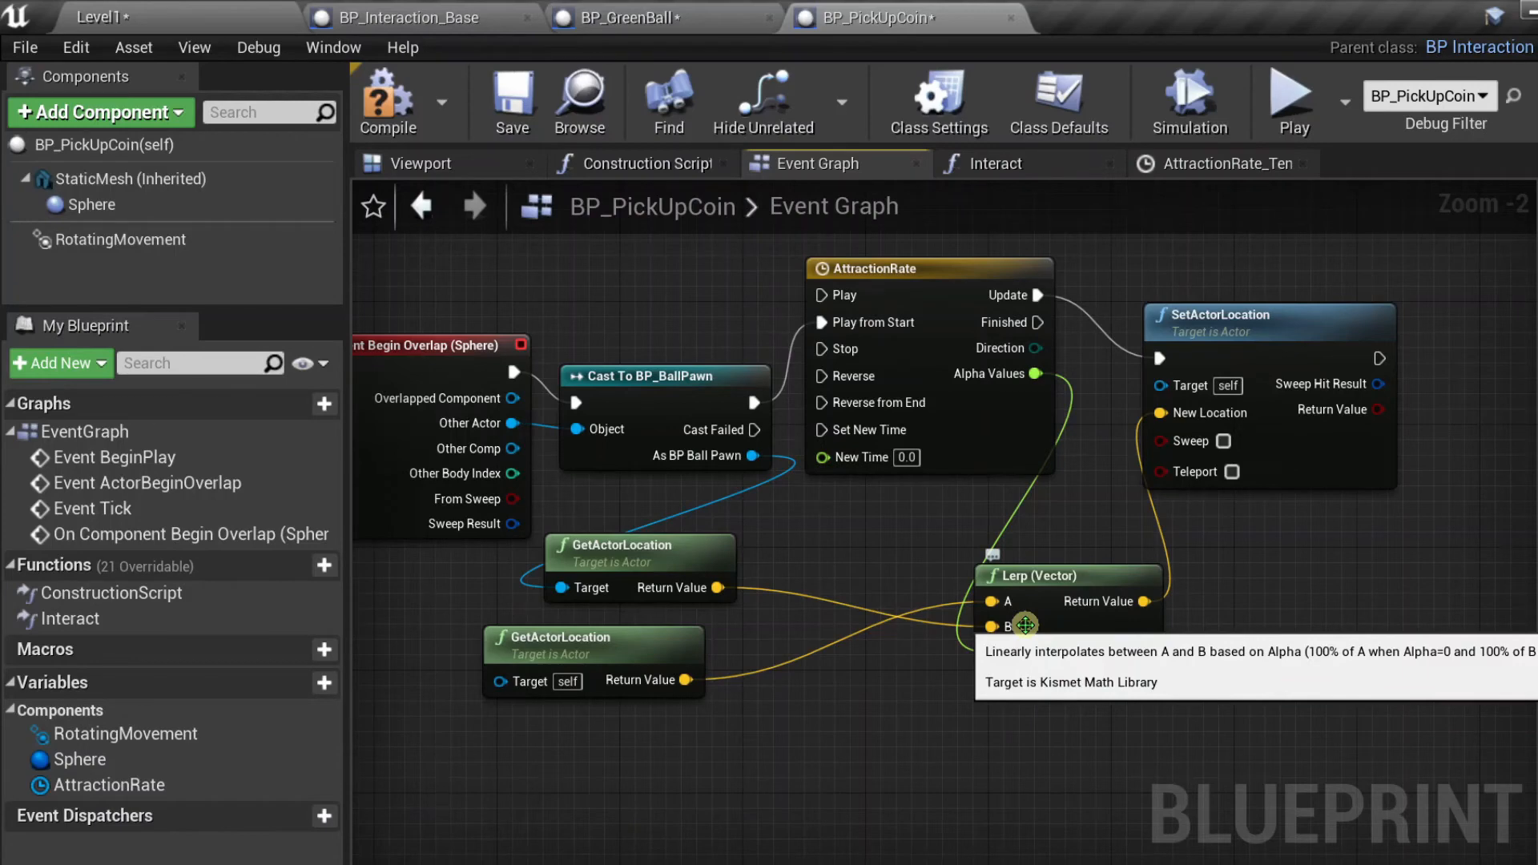
double_click(972, 372)
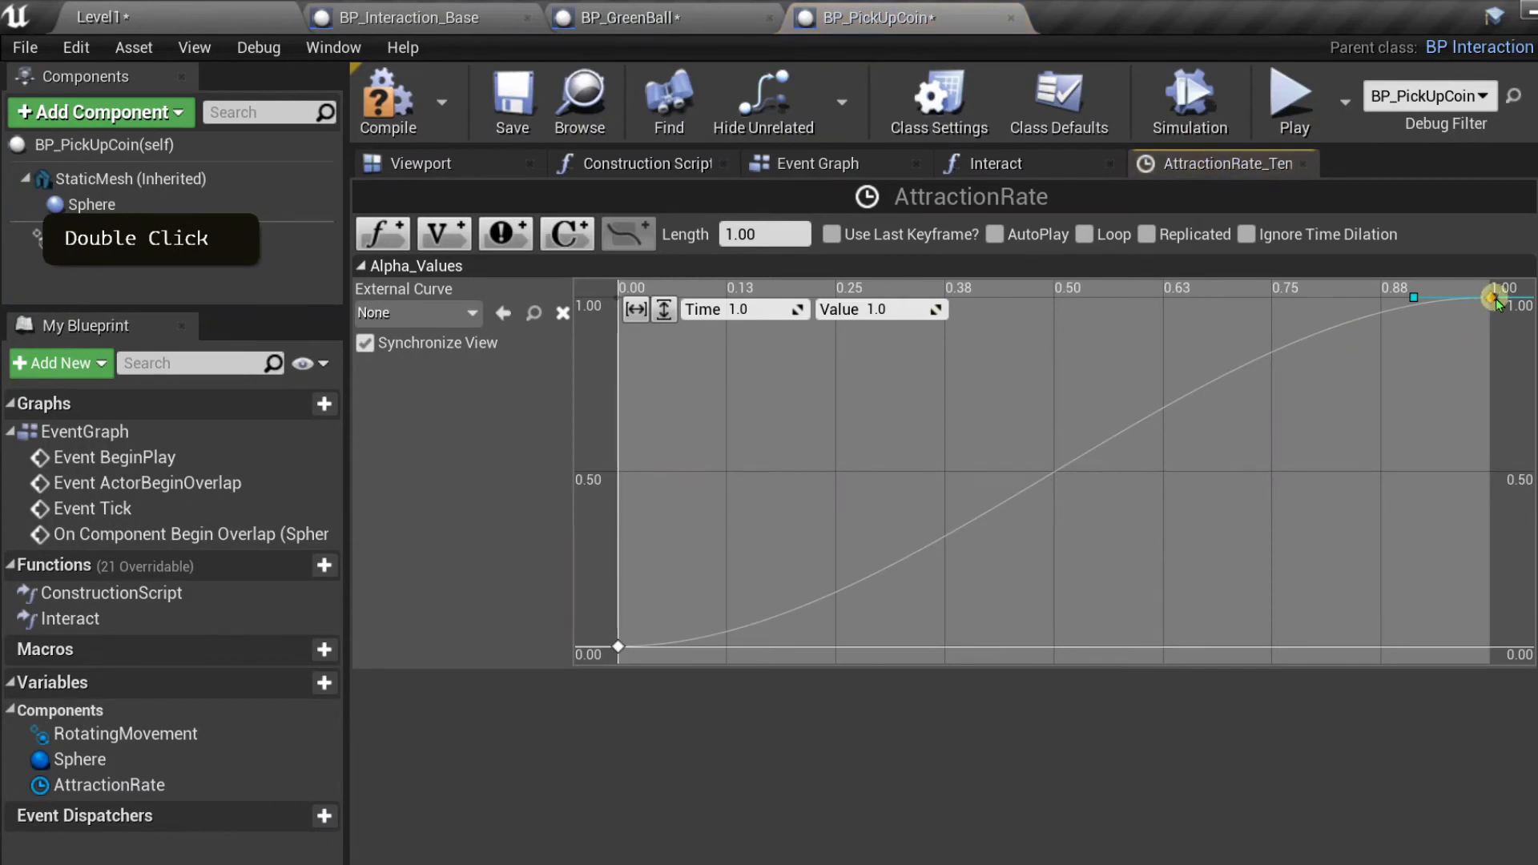
mouse_move(1494, 301)
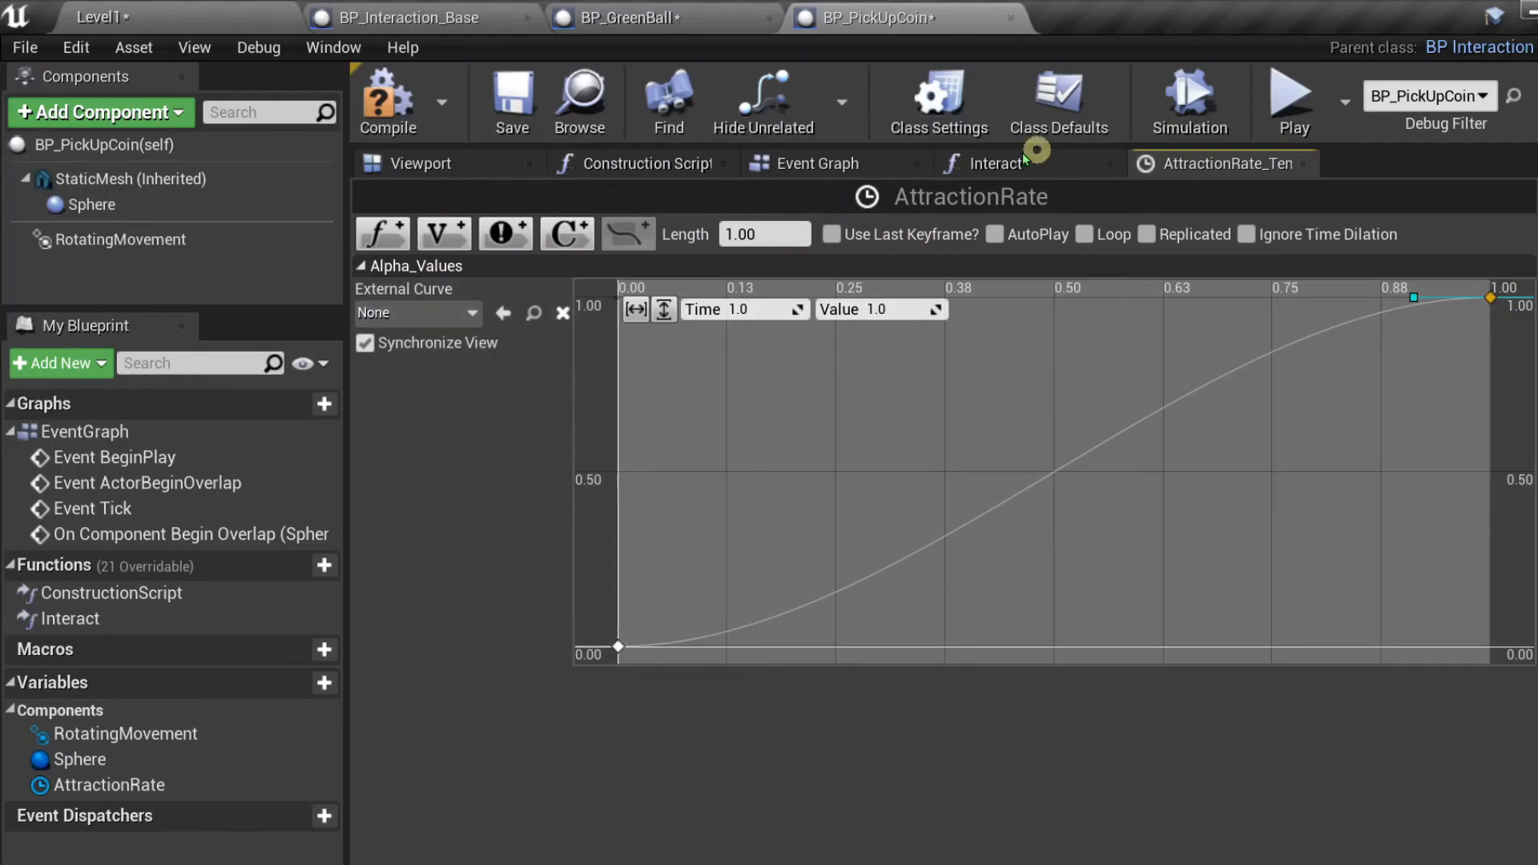
click(877, 163)
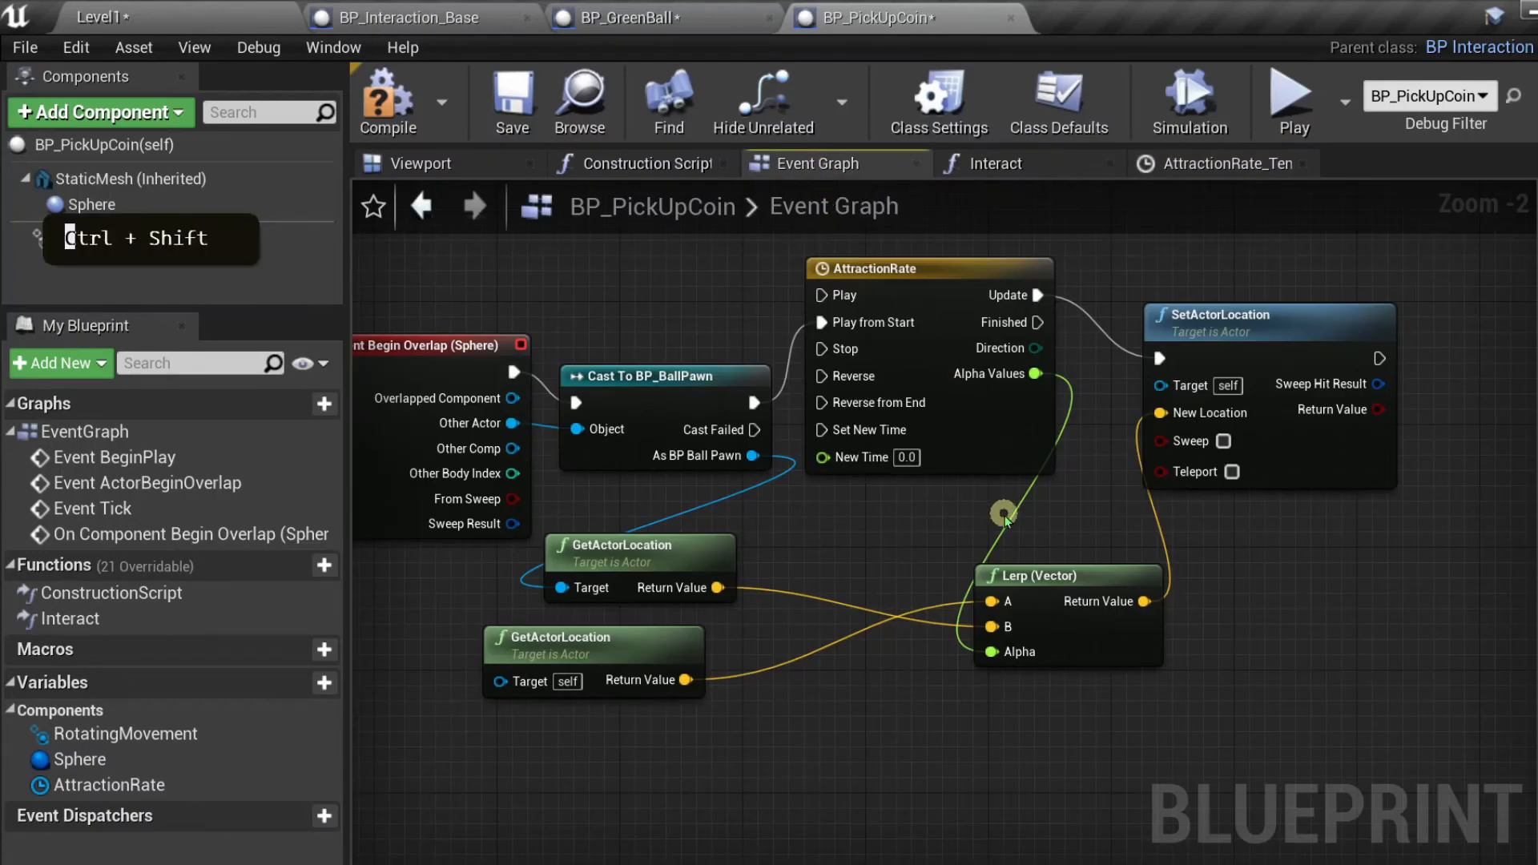
key(ctrl+alt+shift+h)
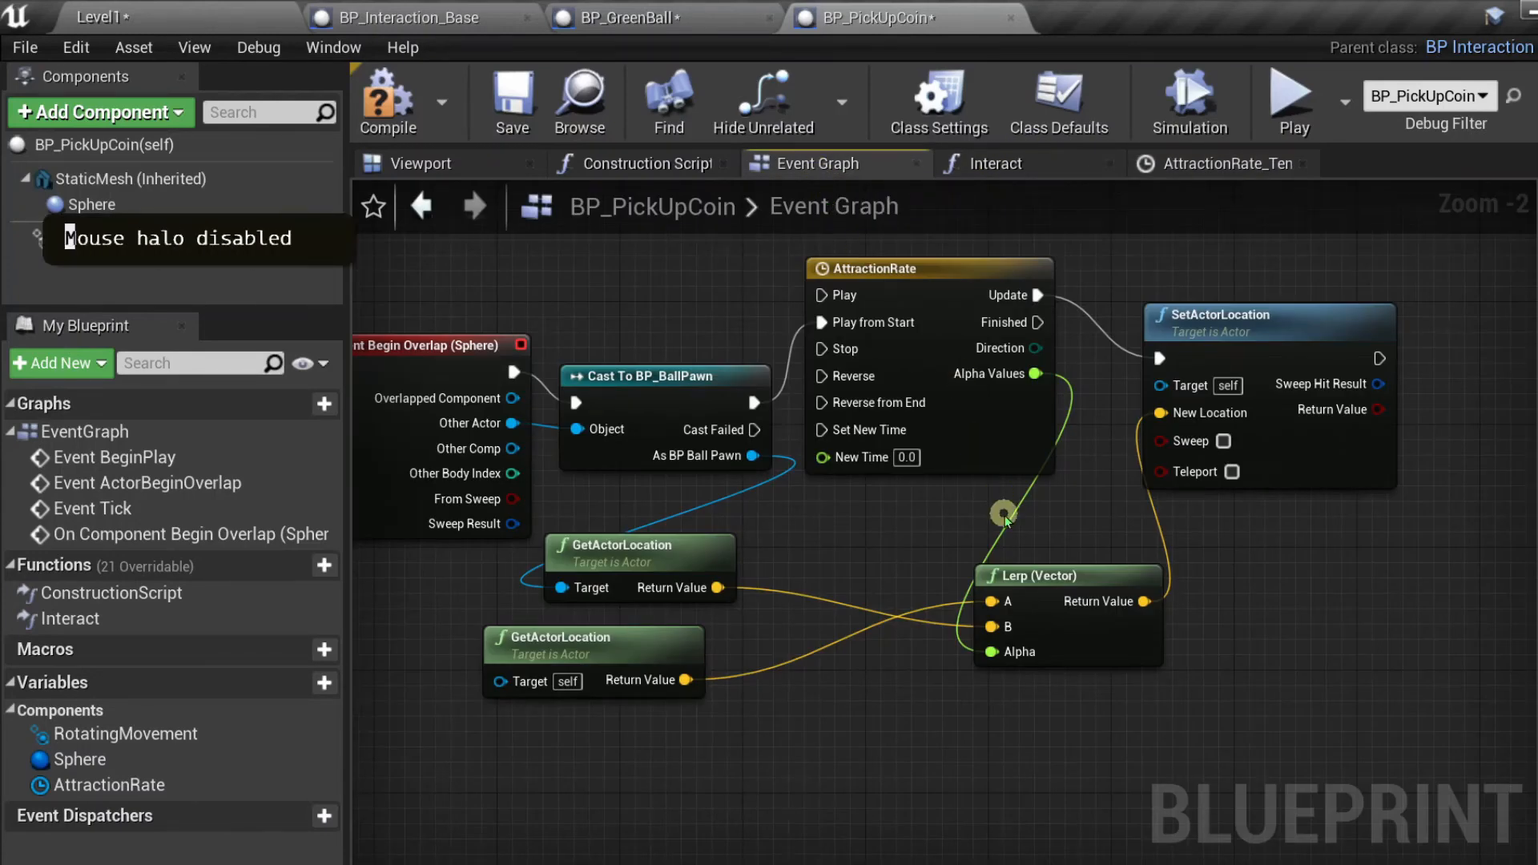
key(ctrl+alt+shift+s)
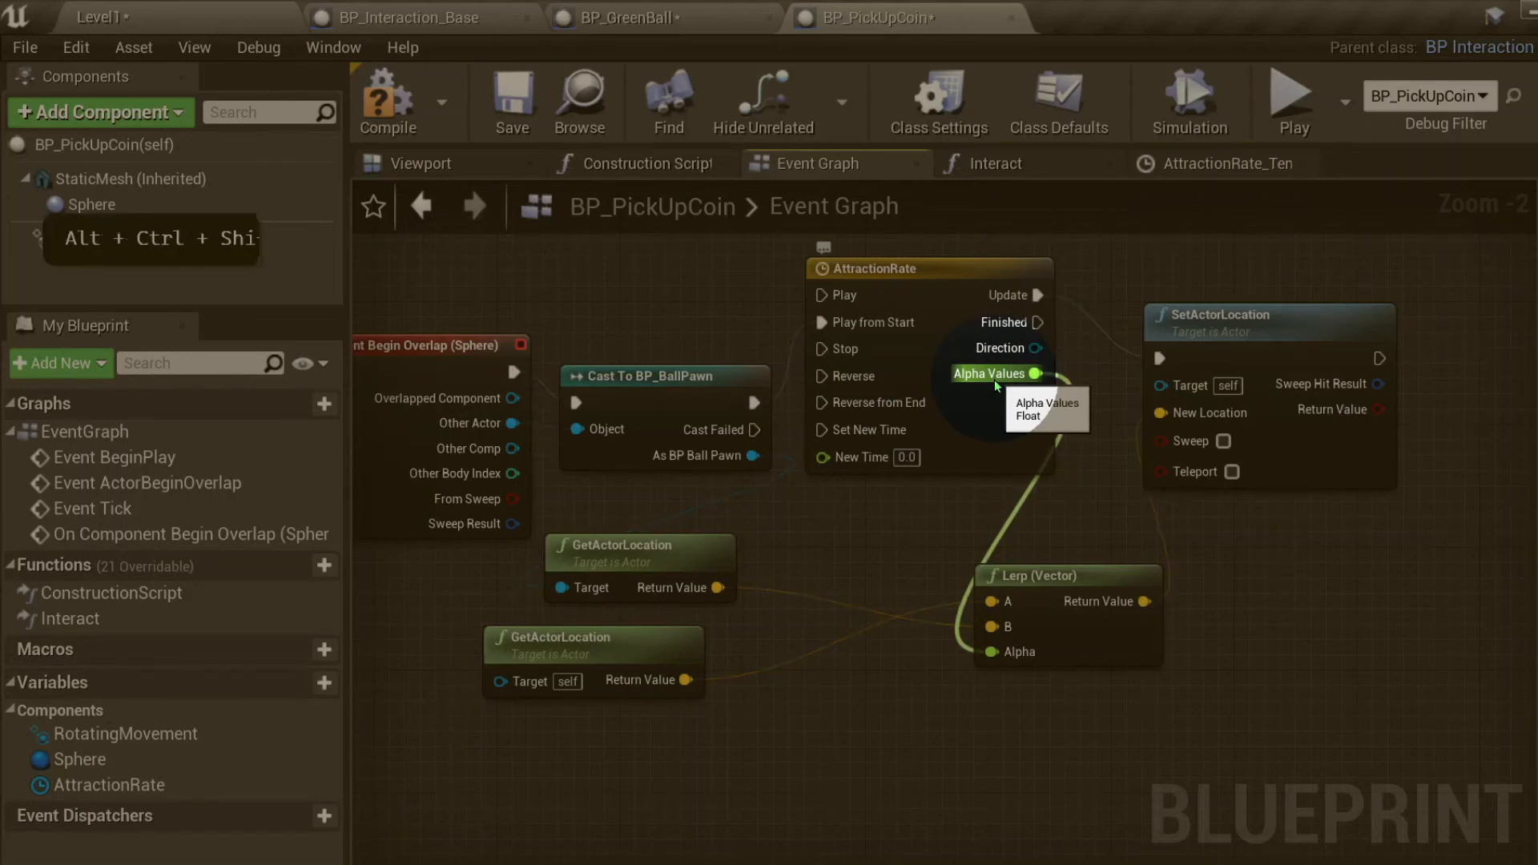
key(ctrl+alt+shift+s)
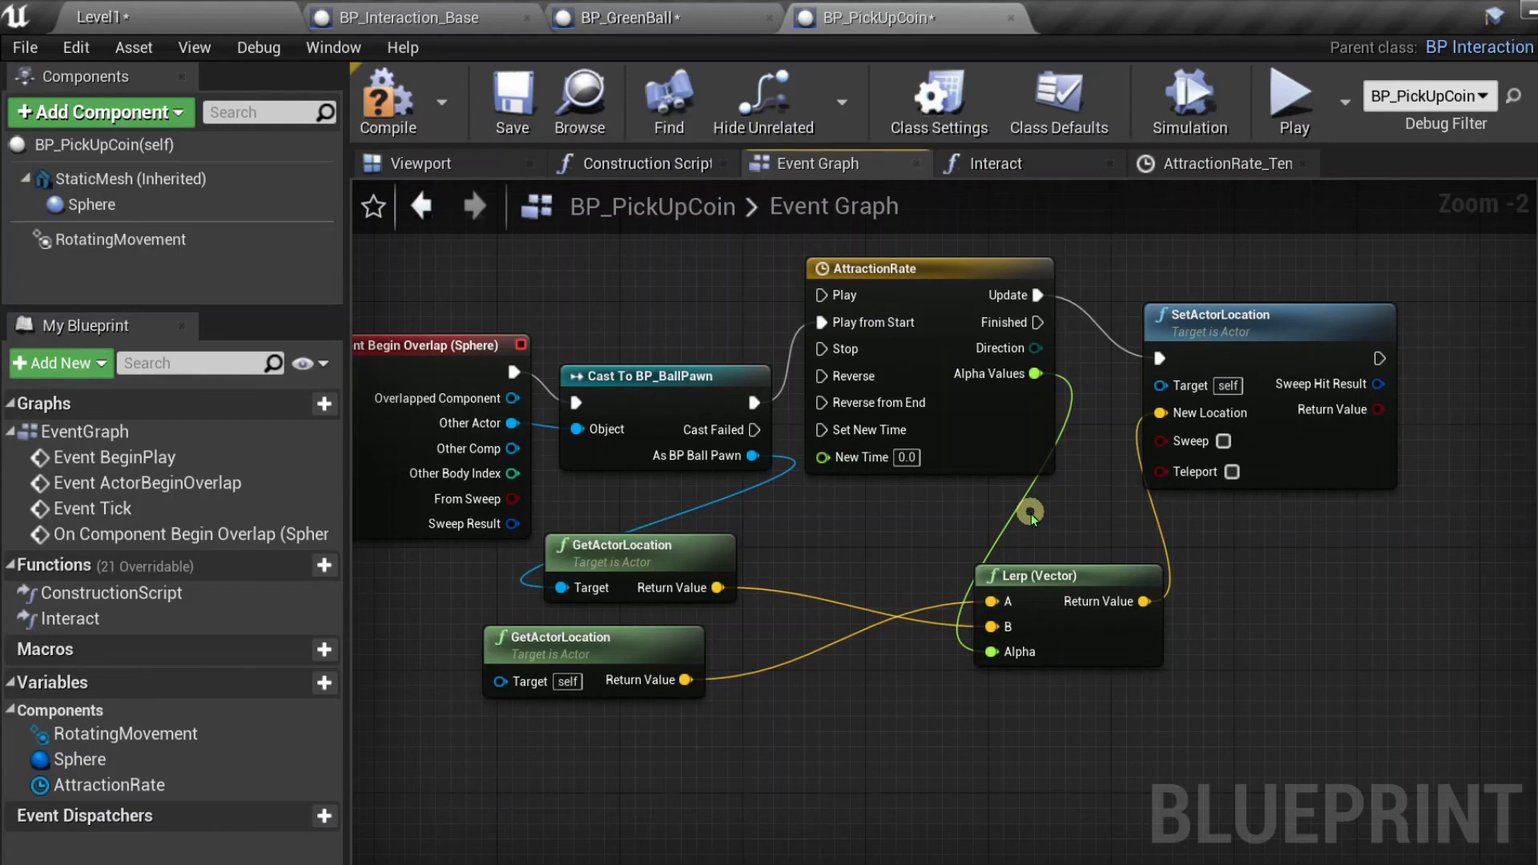
- Compile and save the BP_PickUpCoin blueprint
click(388, 103)
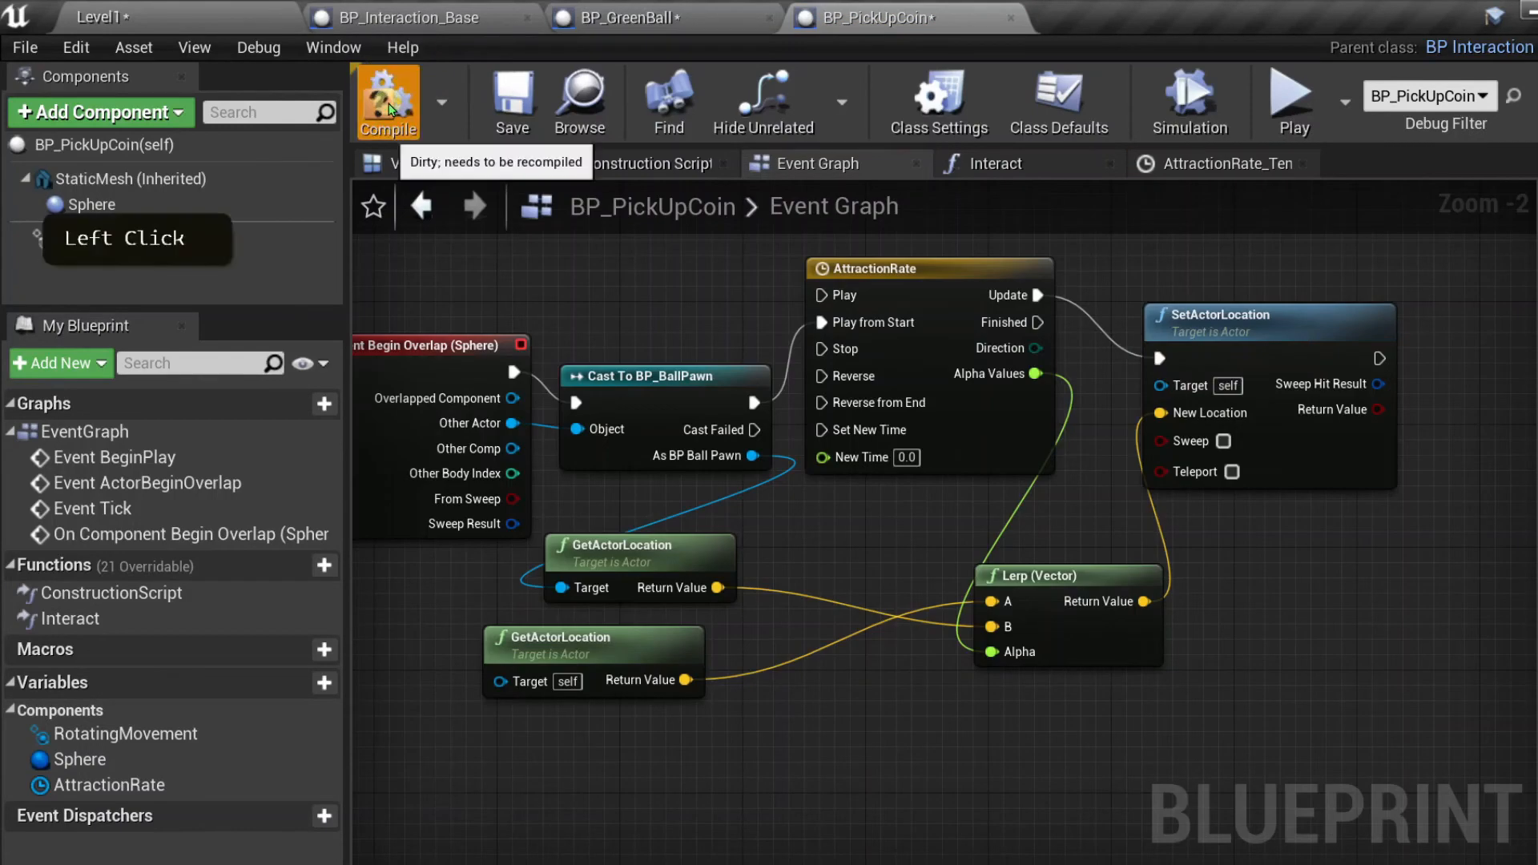
click(507, 128)
click(706, 493)
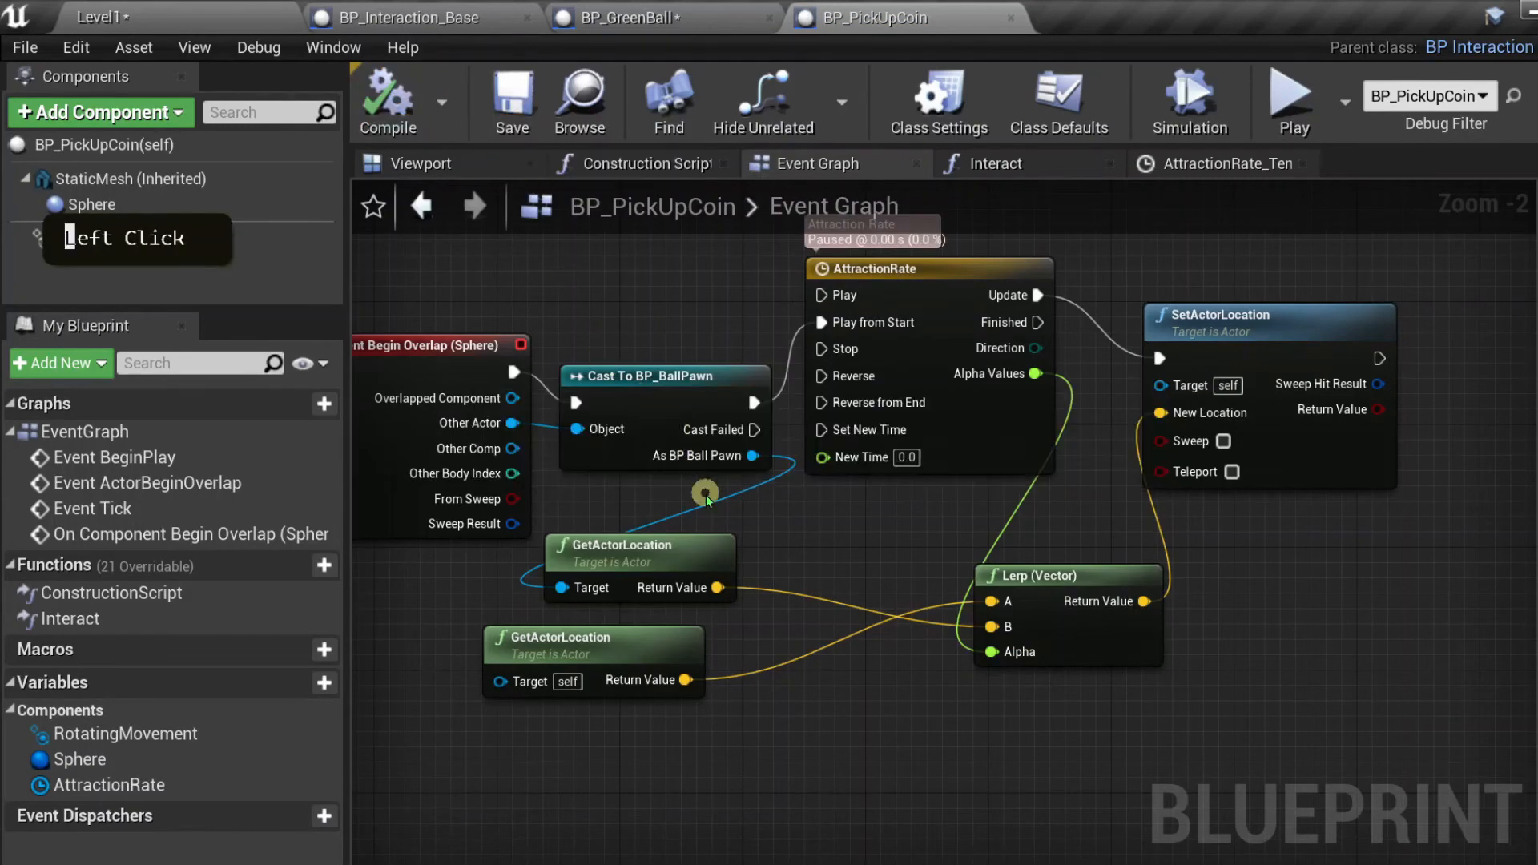
- Play-test Level1 twice, rolling the ball towards the coin to check the attraction movement, and stop each session
click(160, 10)
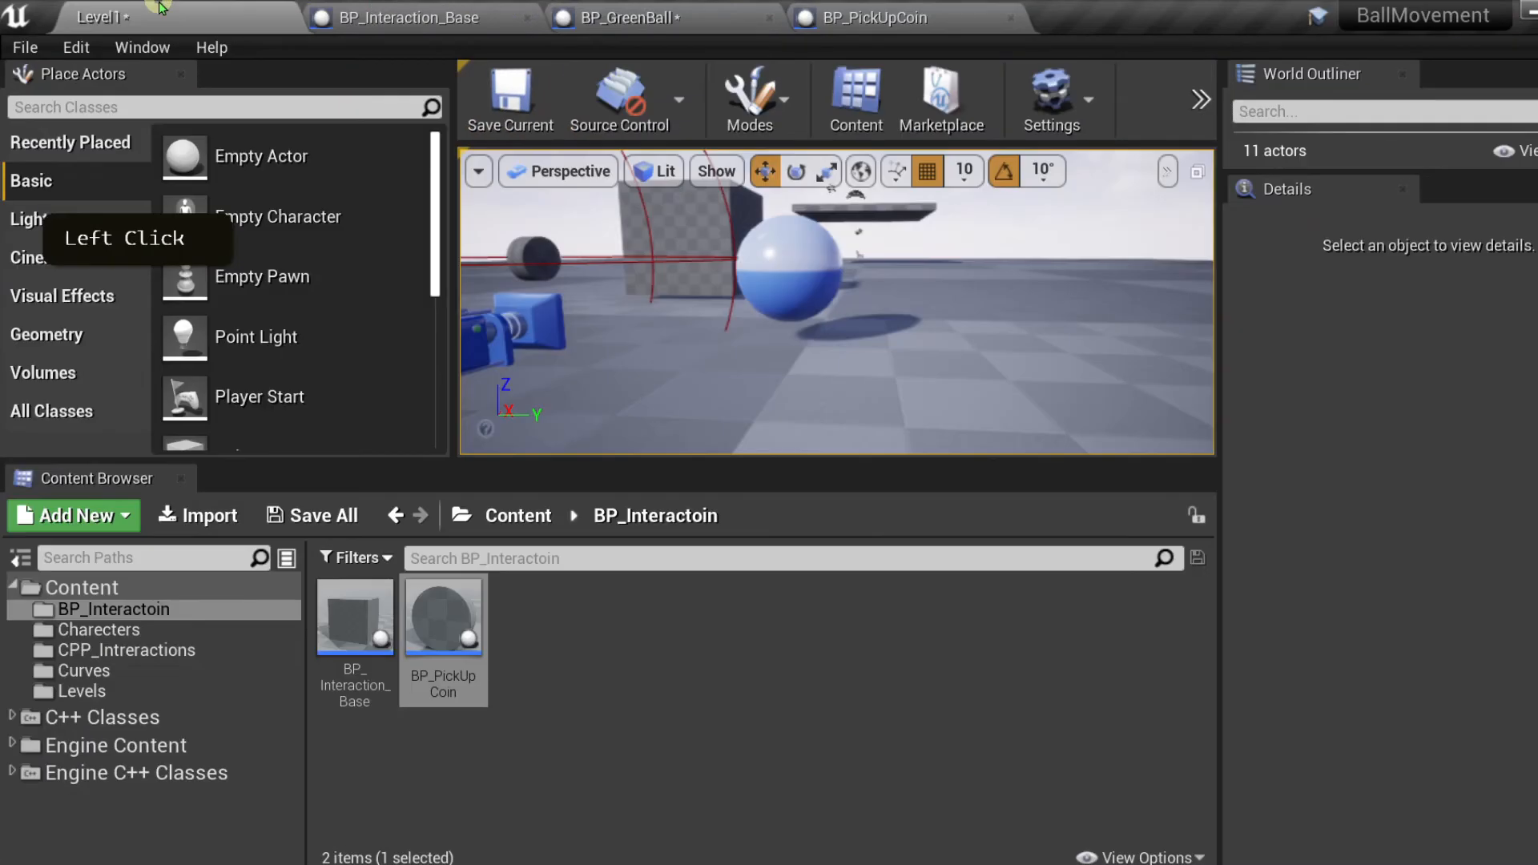
click(1199, 100)
click(1243, 307)
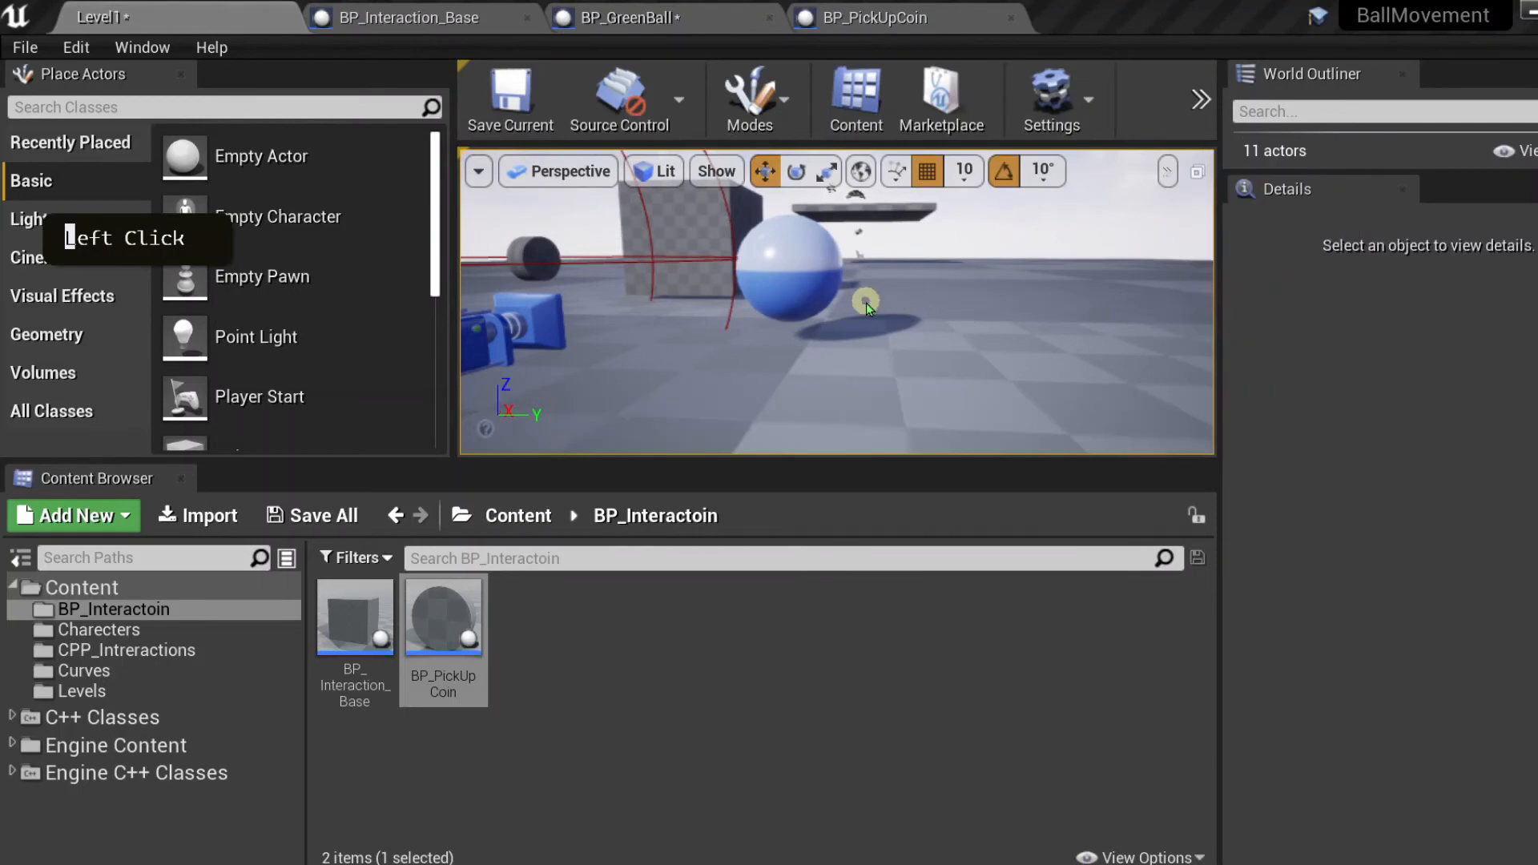
key(w)
key(a)
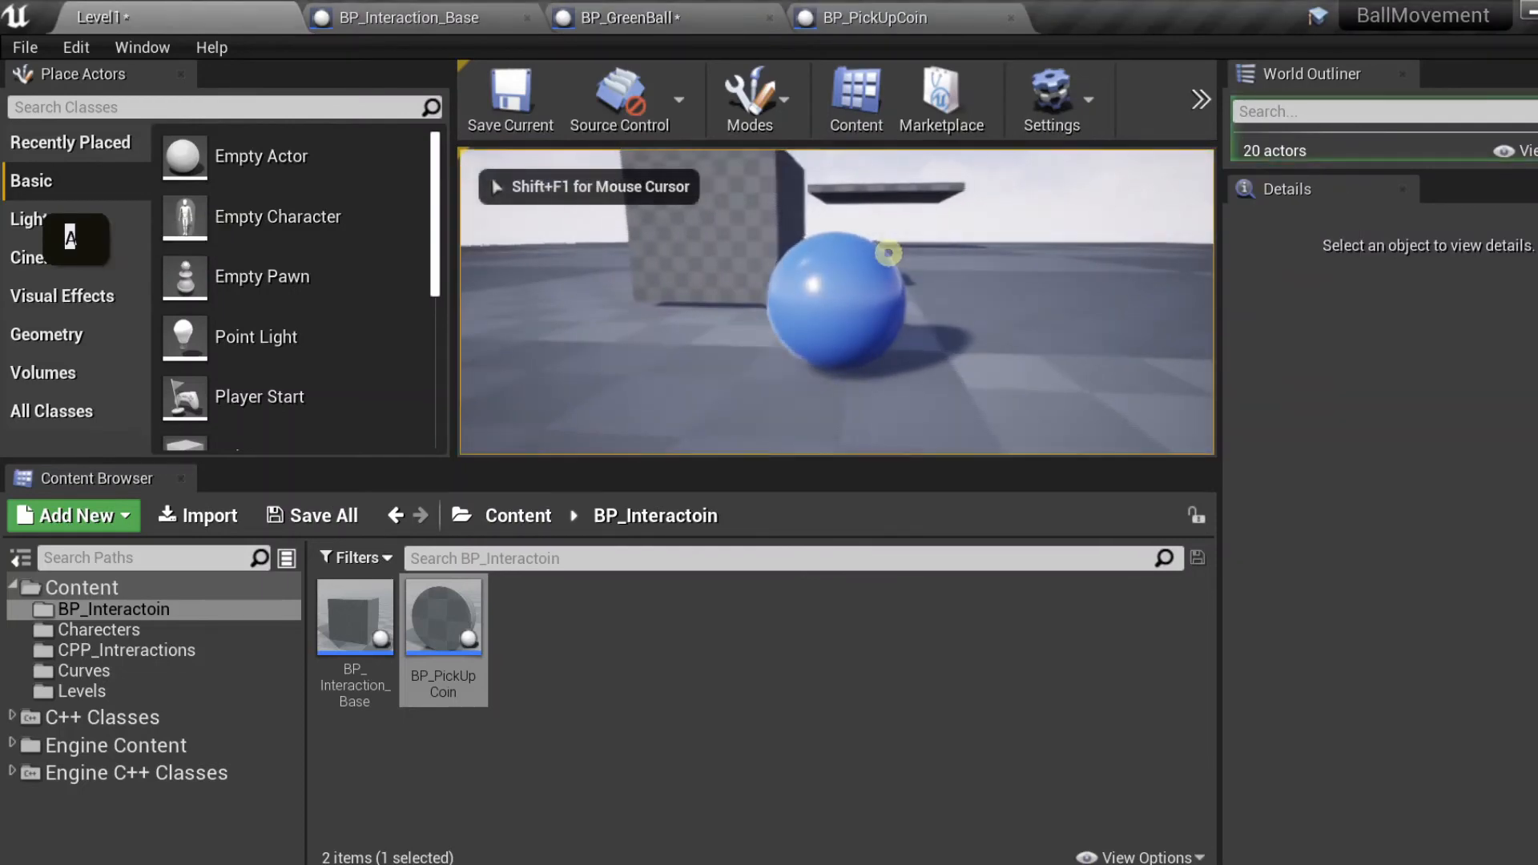
key(d)
key(Escape)
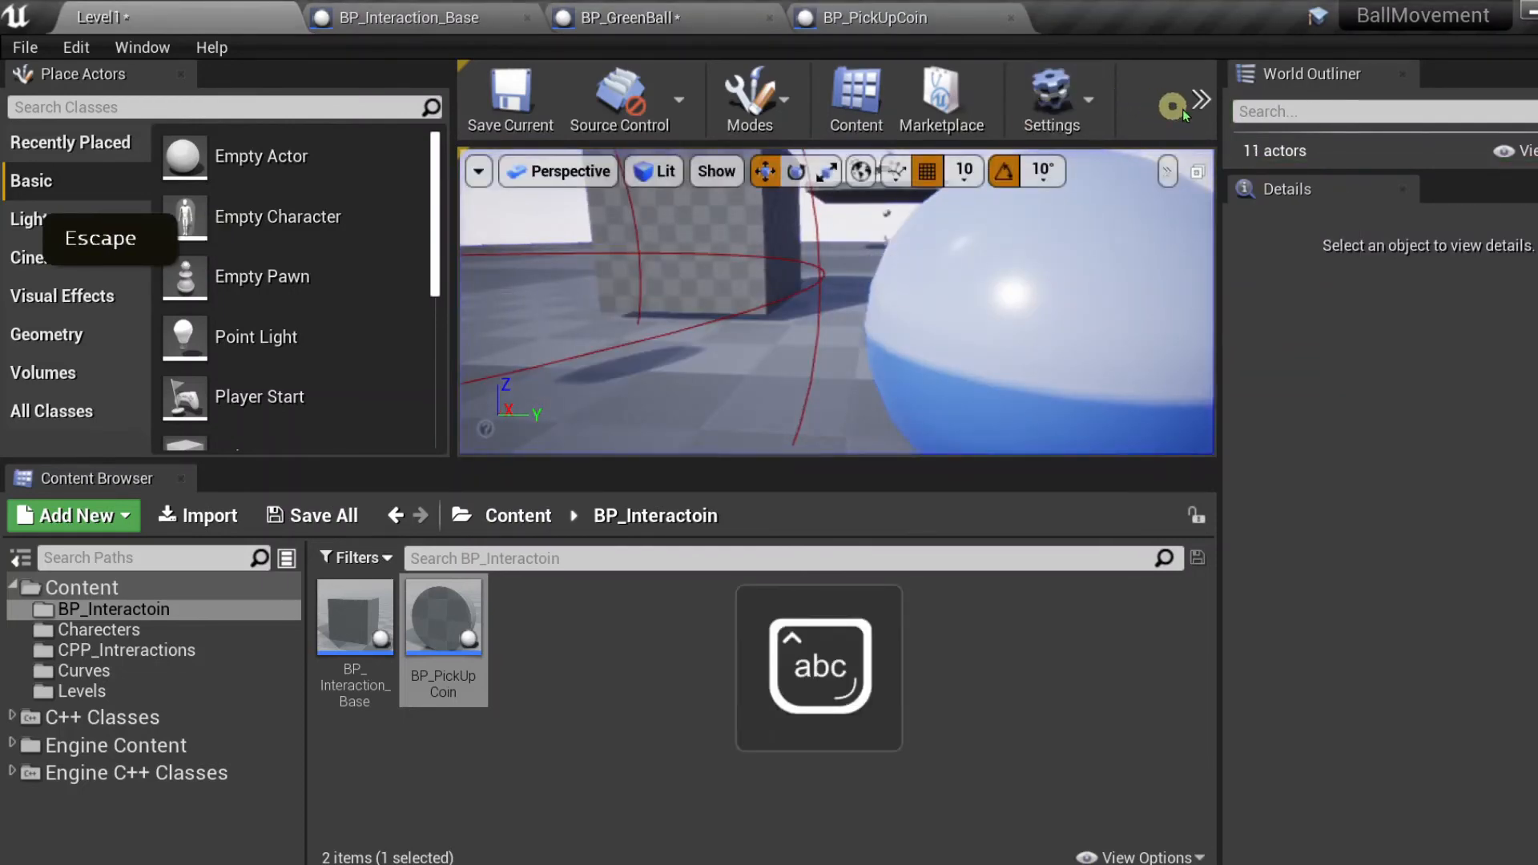
click(1200, 101)
click(1243, 305)
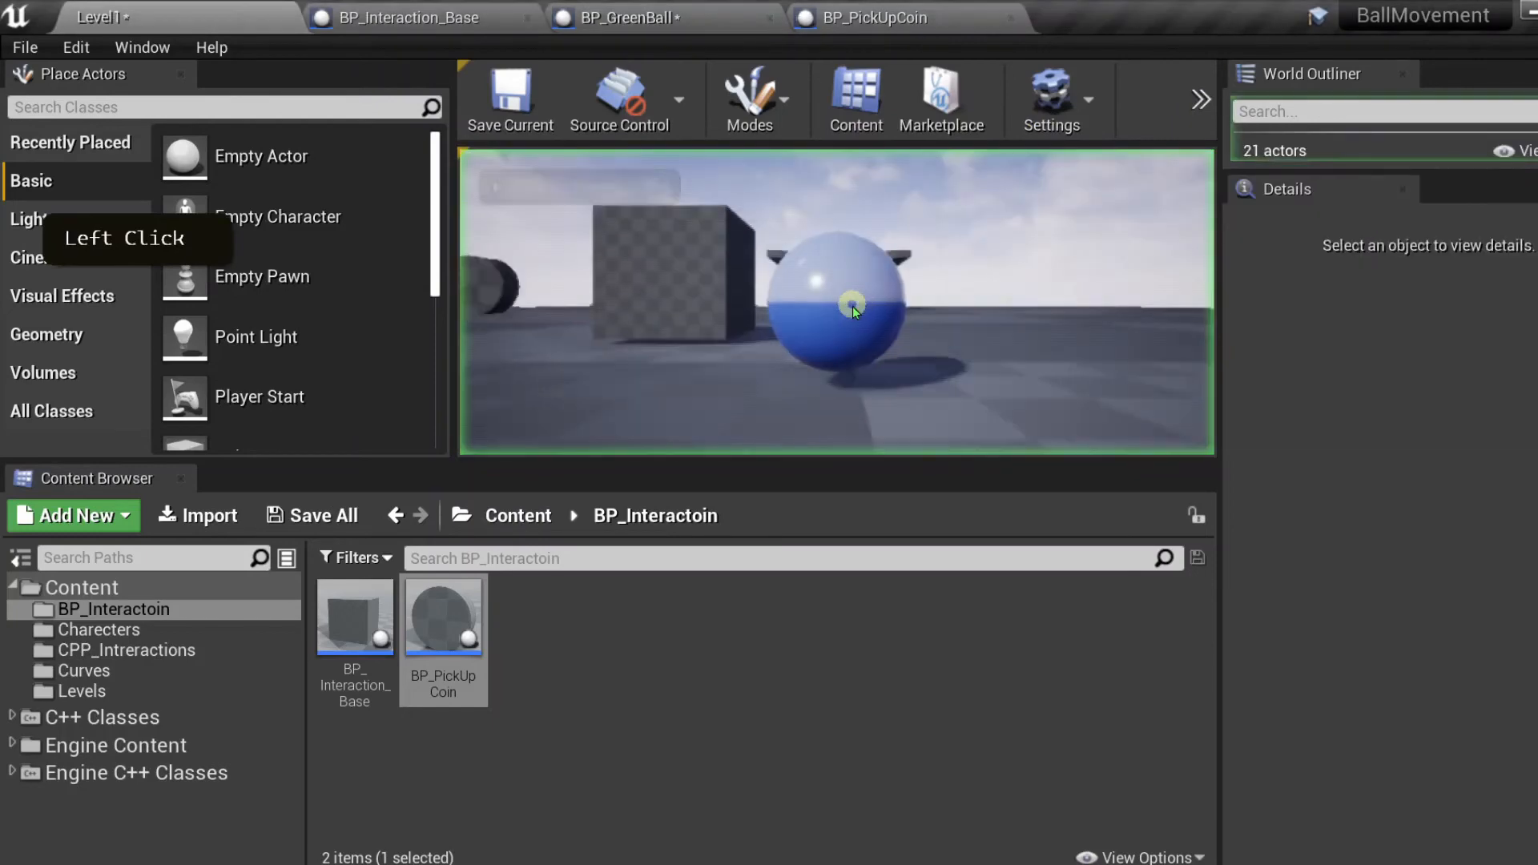
key(a)
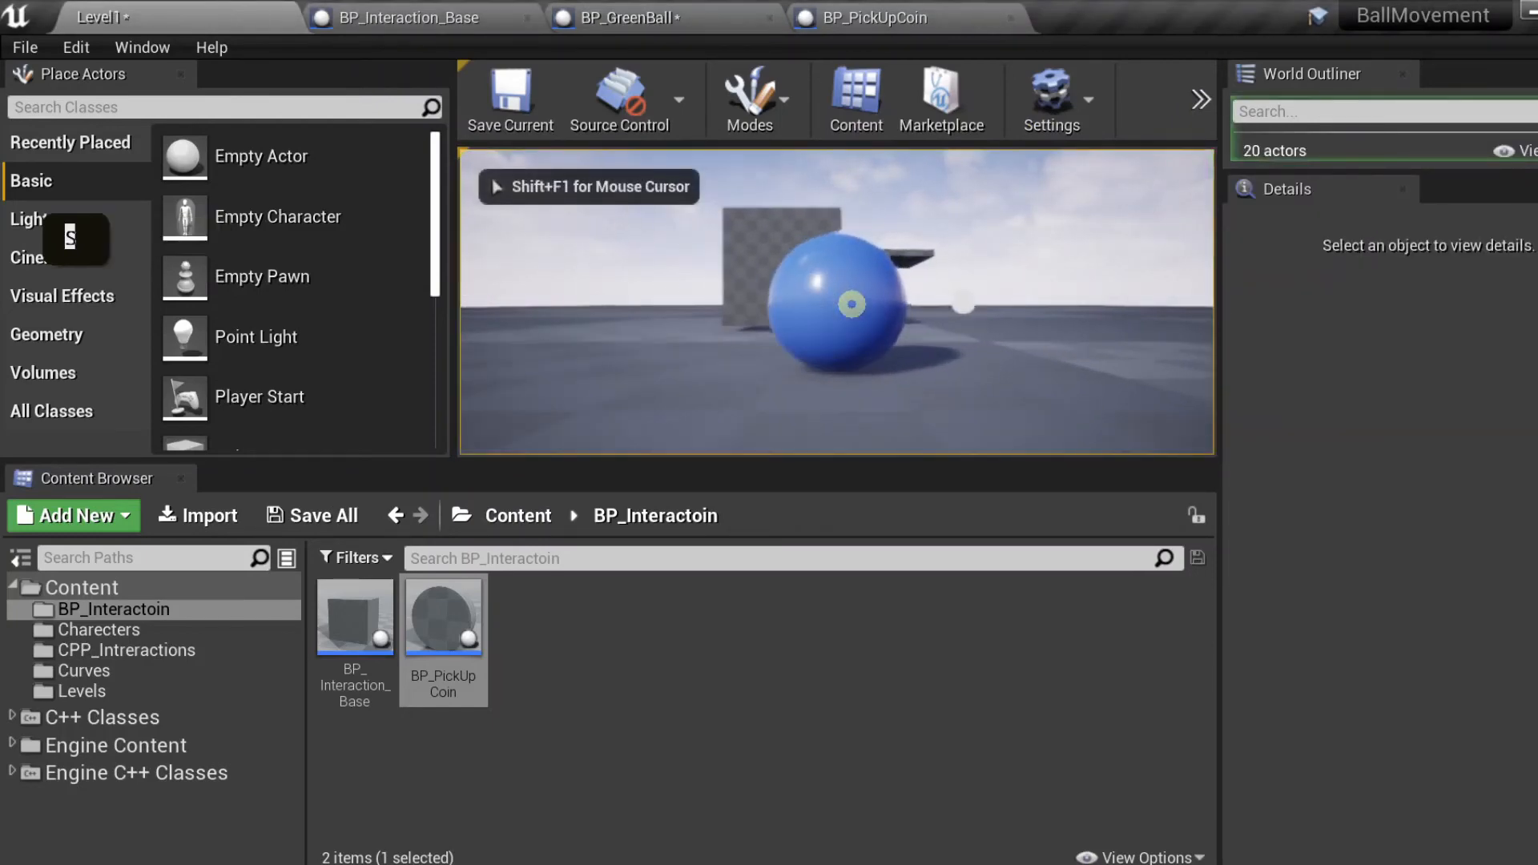
key(Escape)
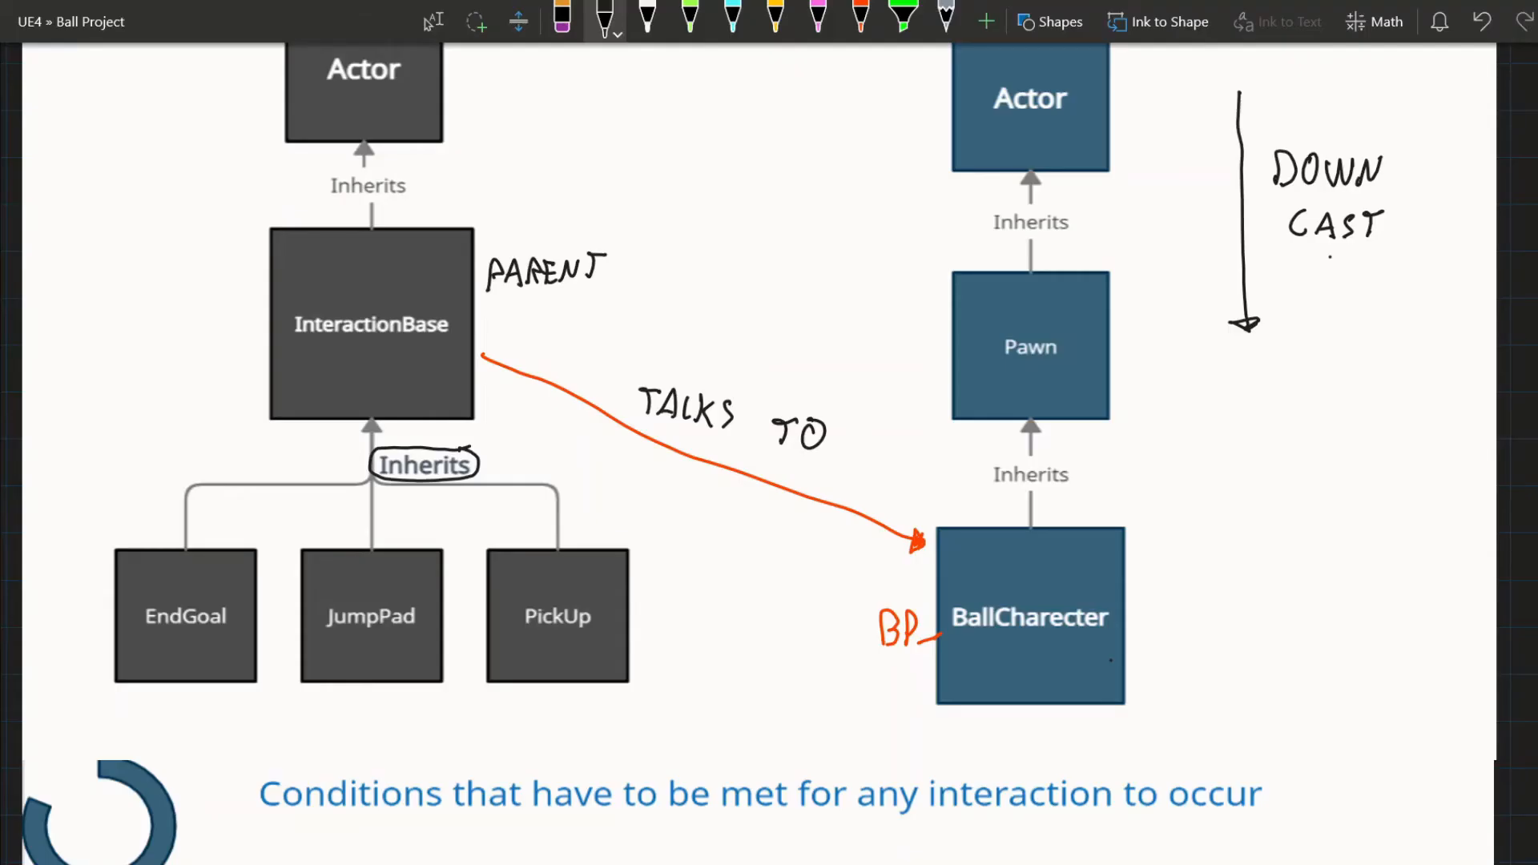
- Switch to the Ball Project class diagram notes, hatch the PickUp box with pink pen strokes, and return to Unreal Editor
click(818, 20)
drag(611, 638, 567, 677)
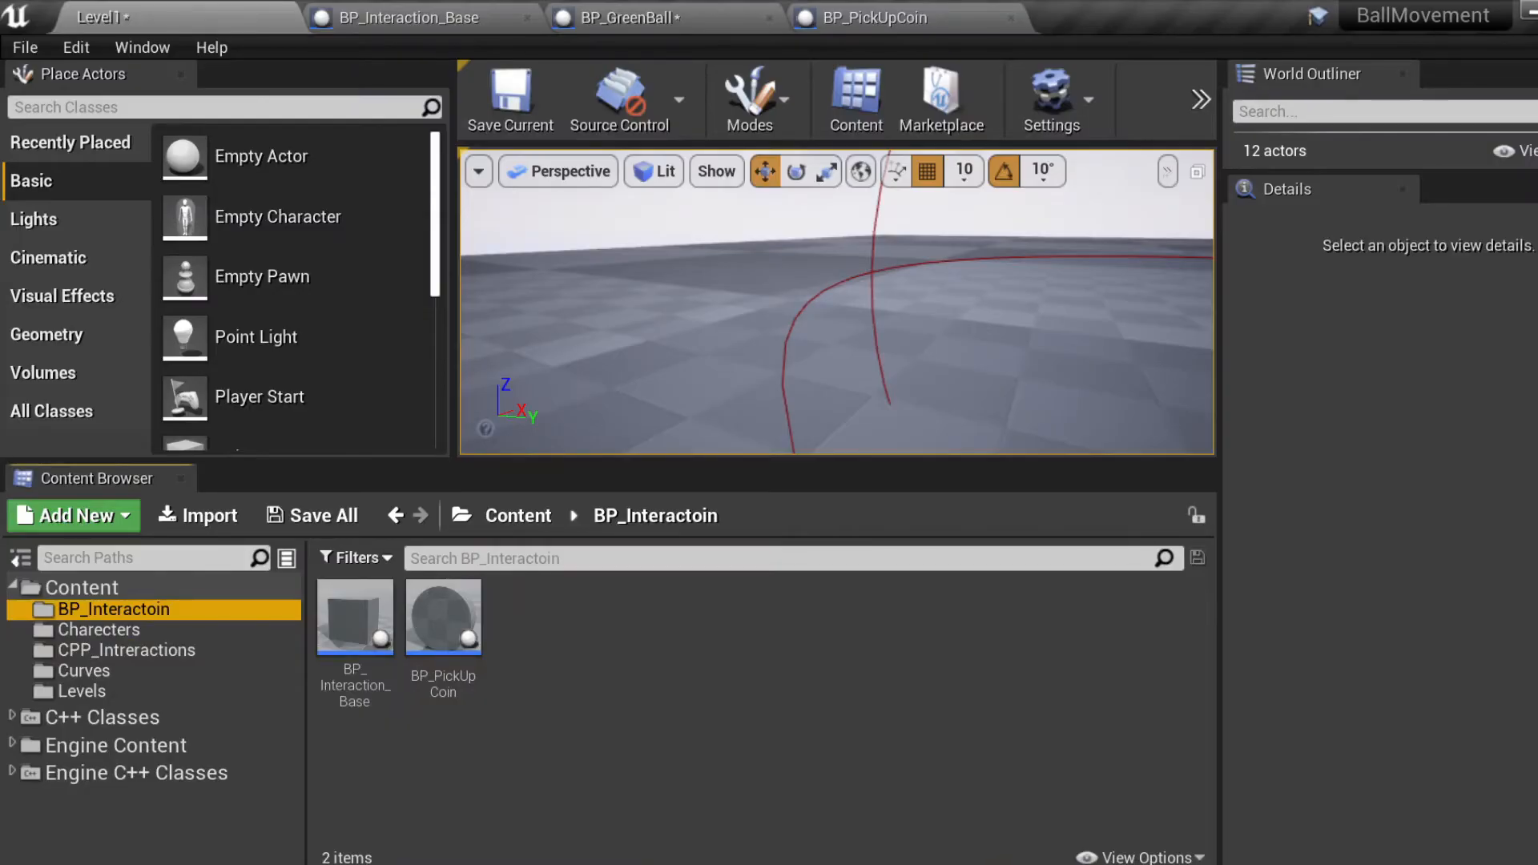
click(1055, 825)
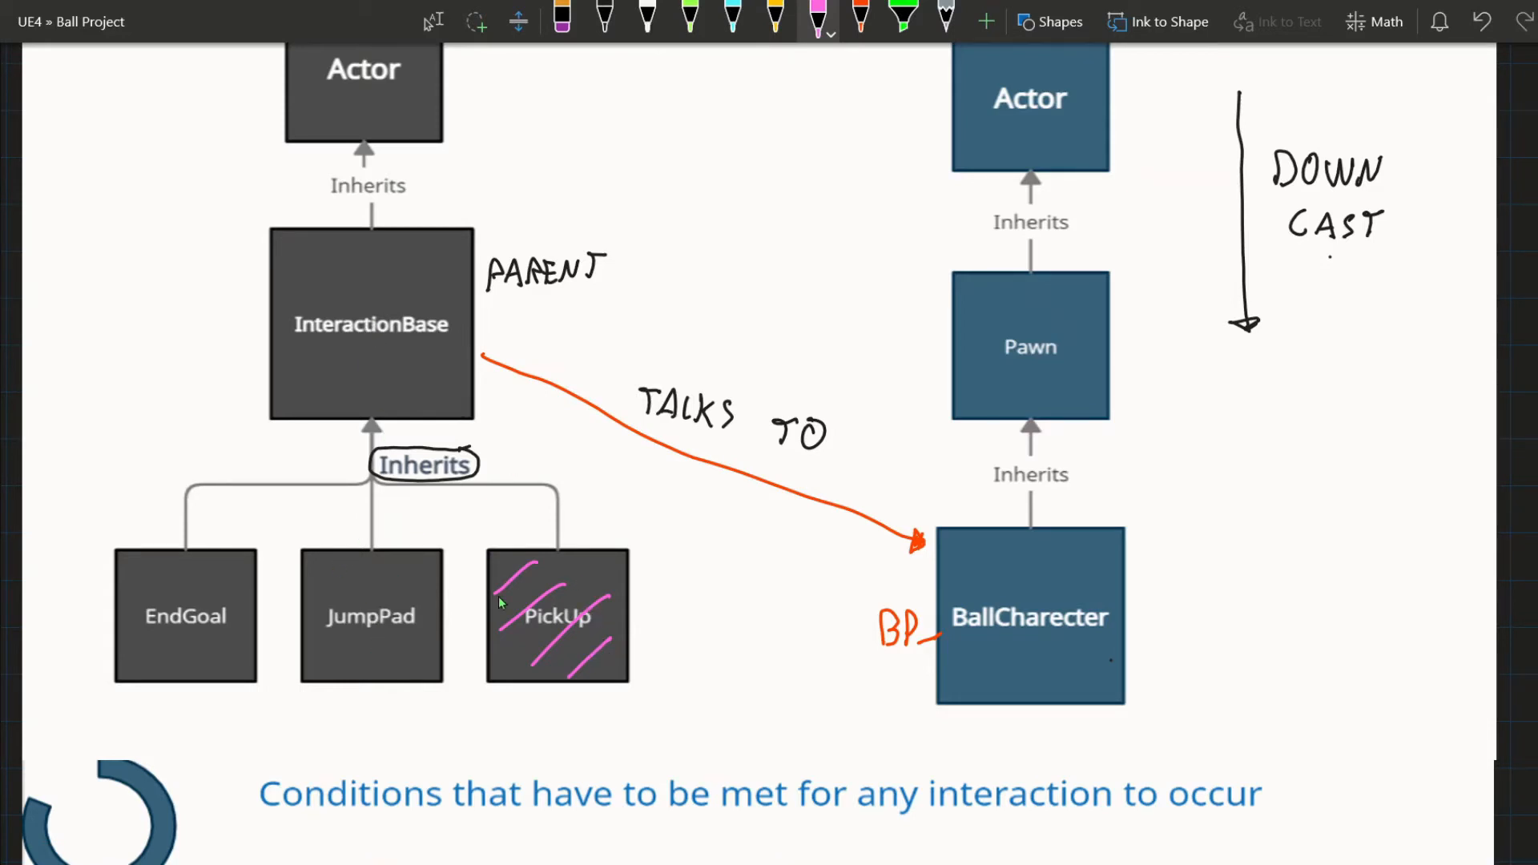
key(super+Down)
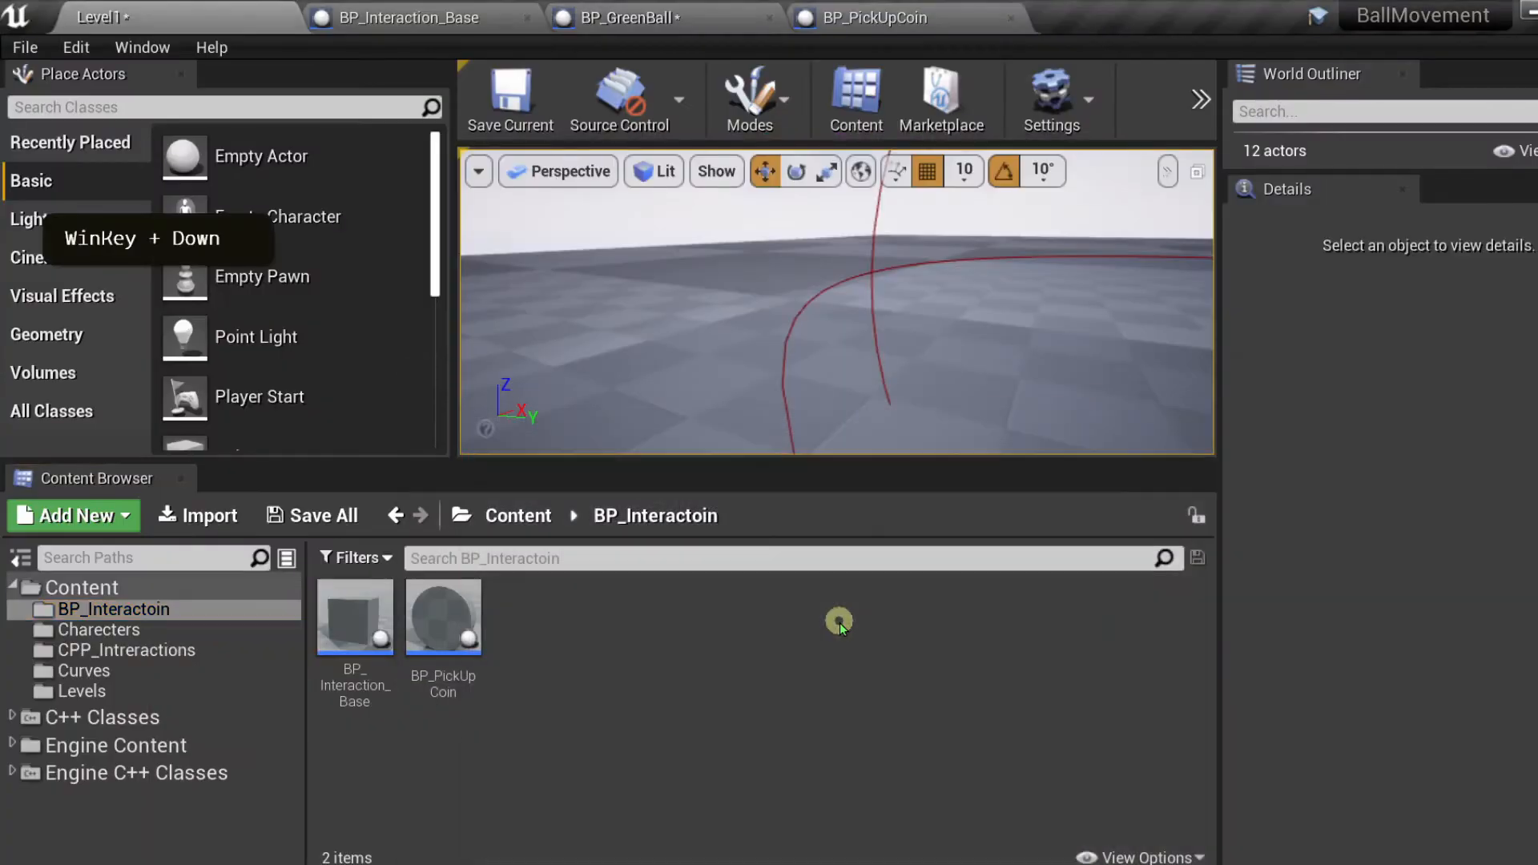
- Create a child blueprint class from BP_Interaction_Base in the BP_Interactoin folder, keeping the default name
click(343, 631)
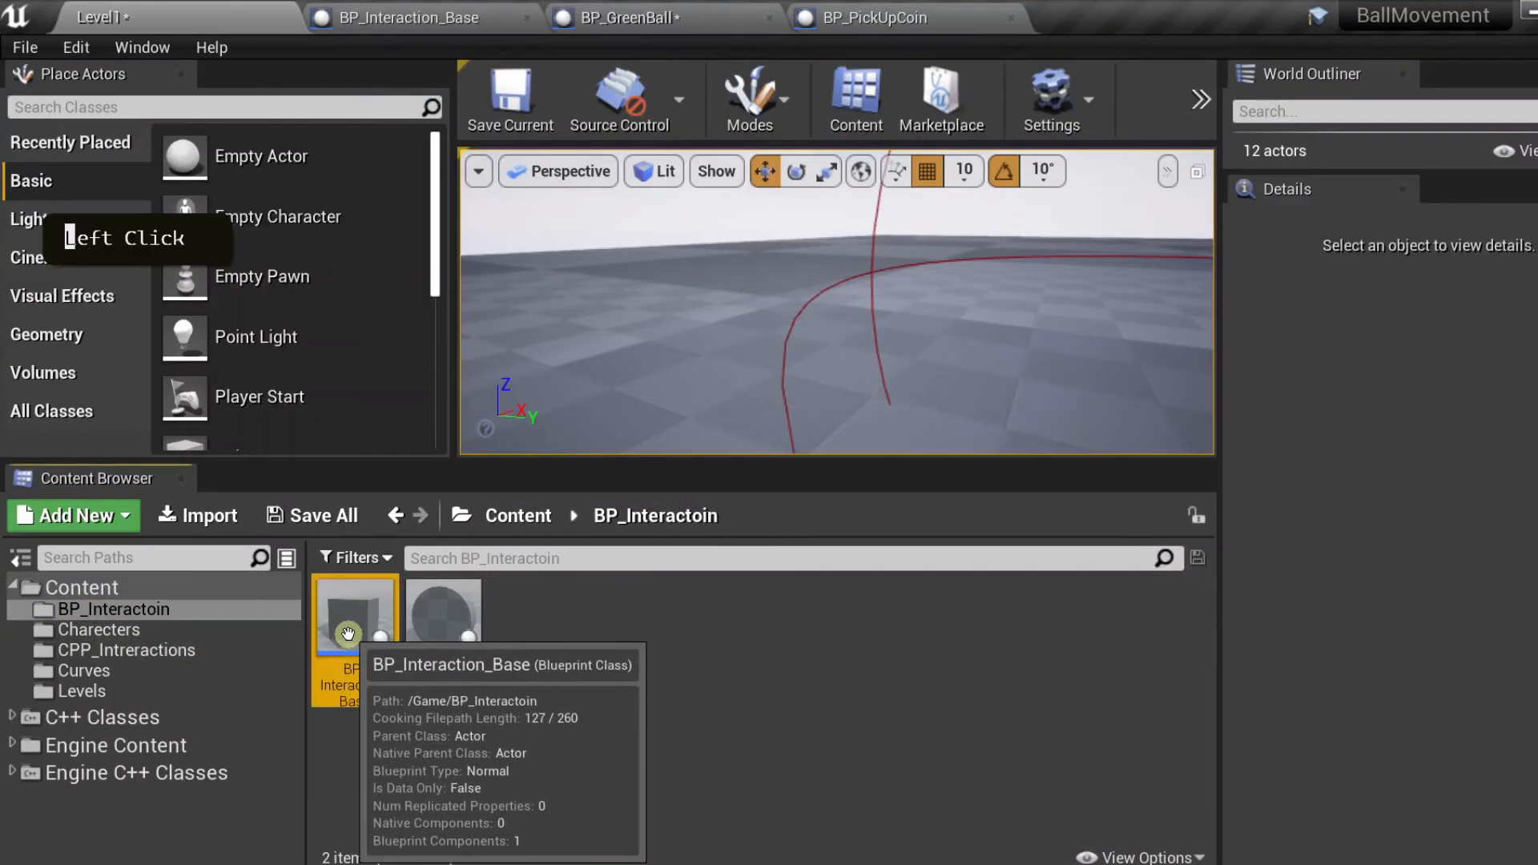
right_click(350, 637)
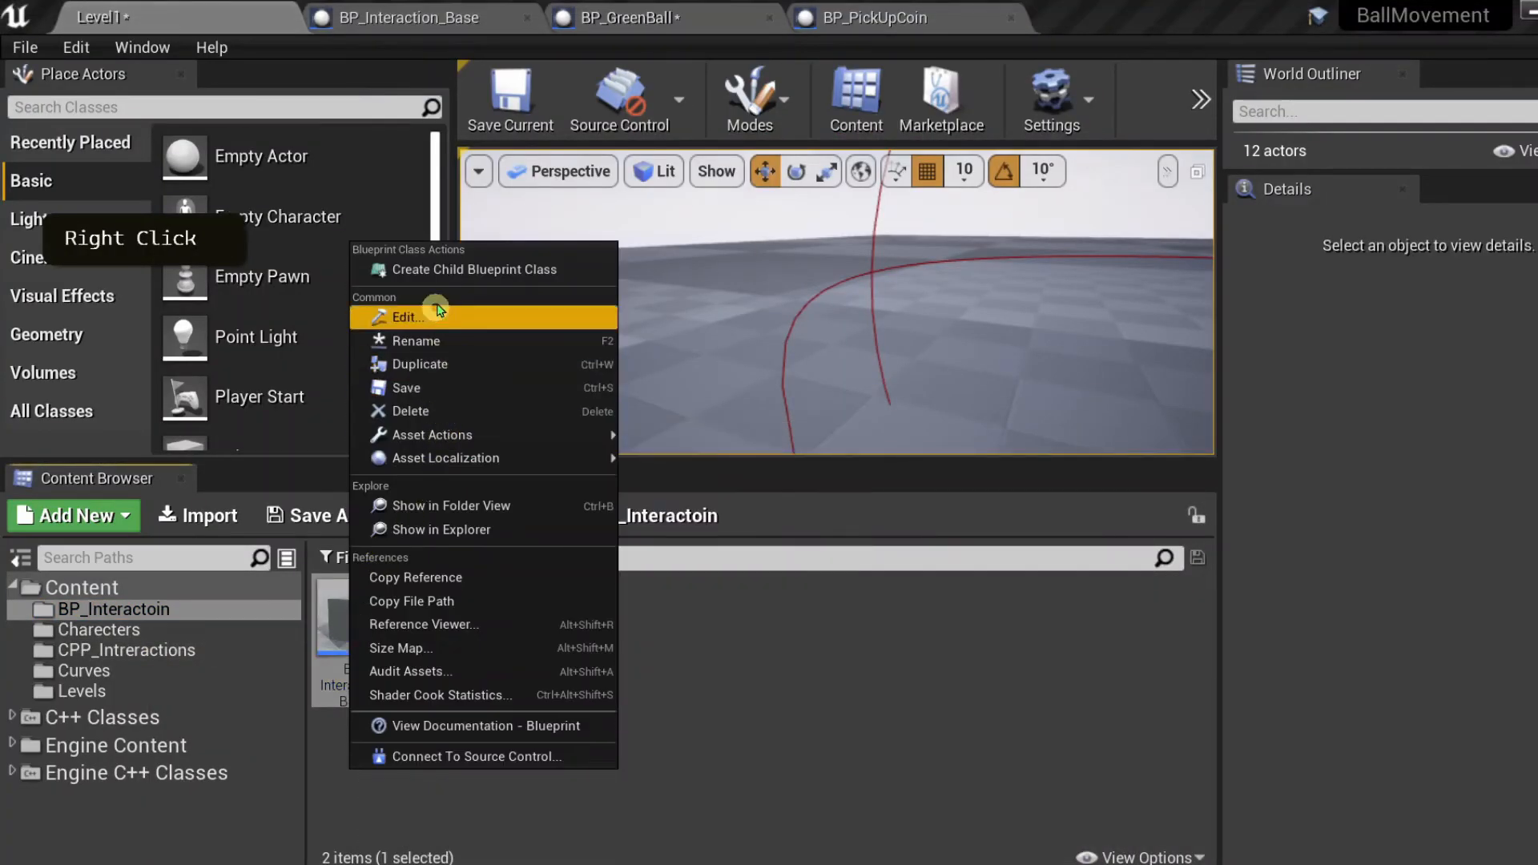
click(448, 269)
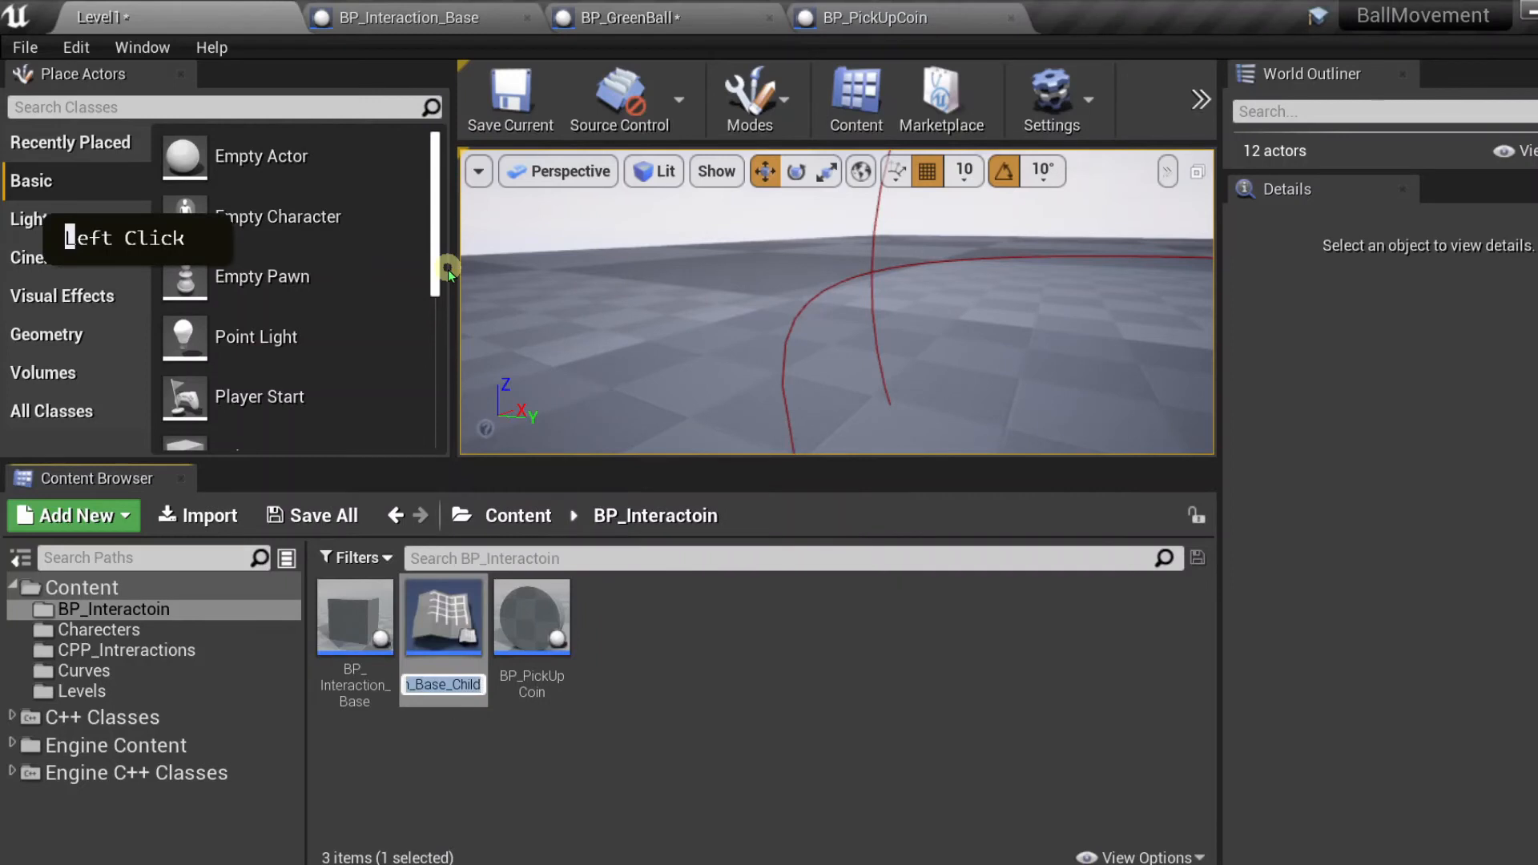
right_click(353, 621)
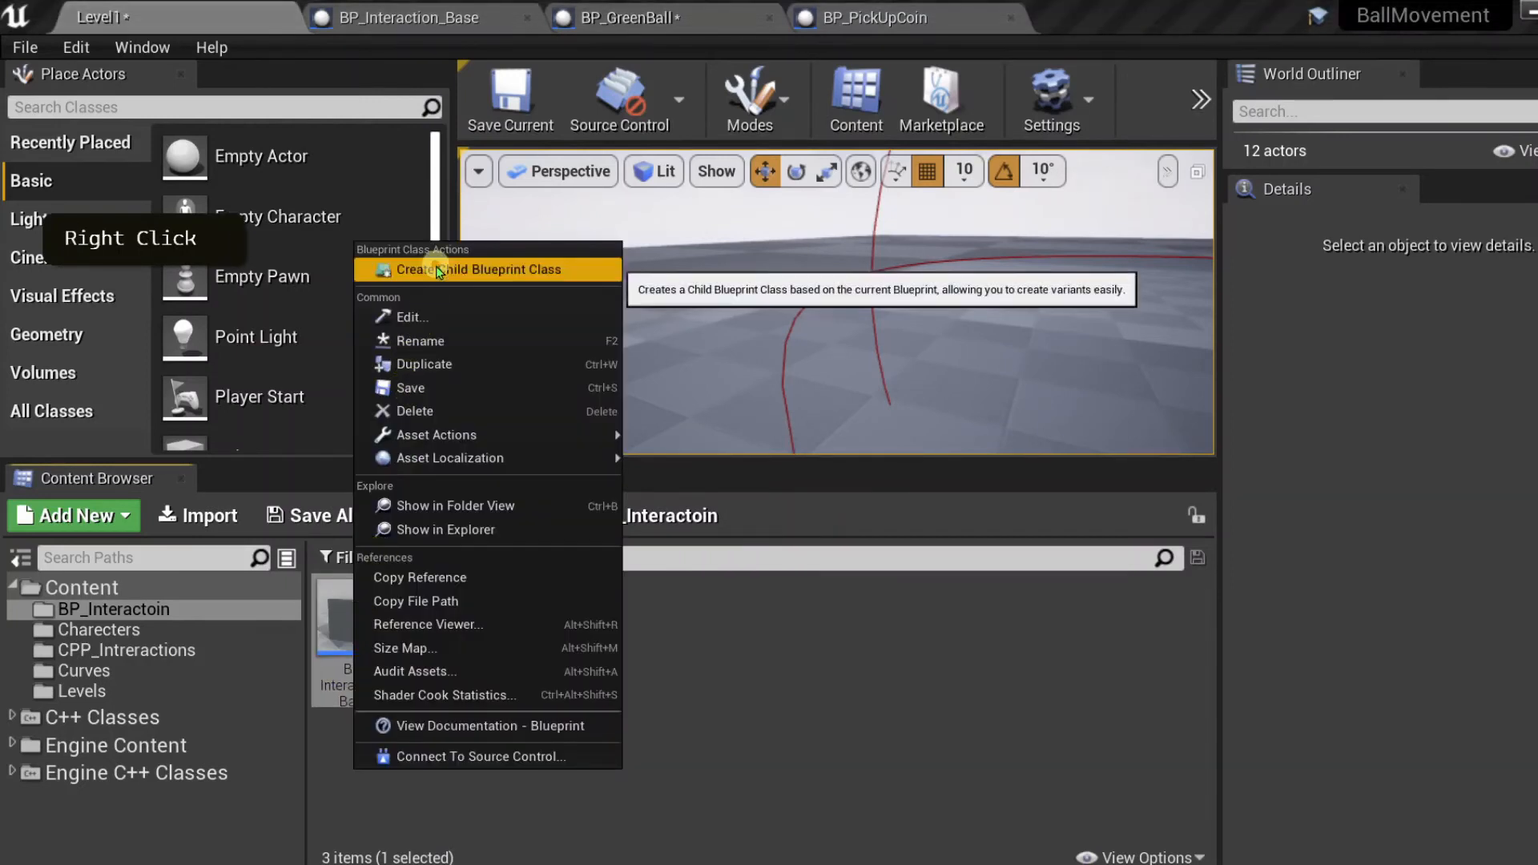
click(713, 699)
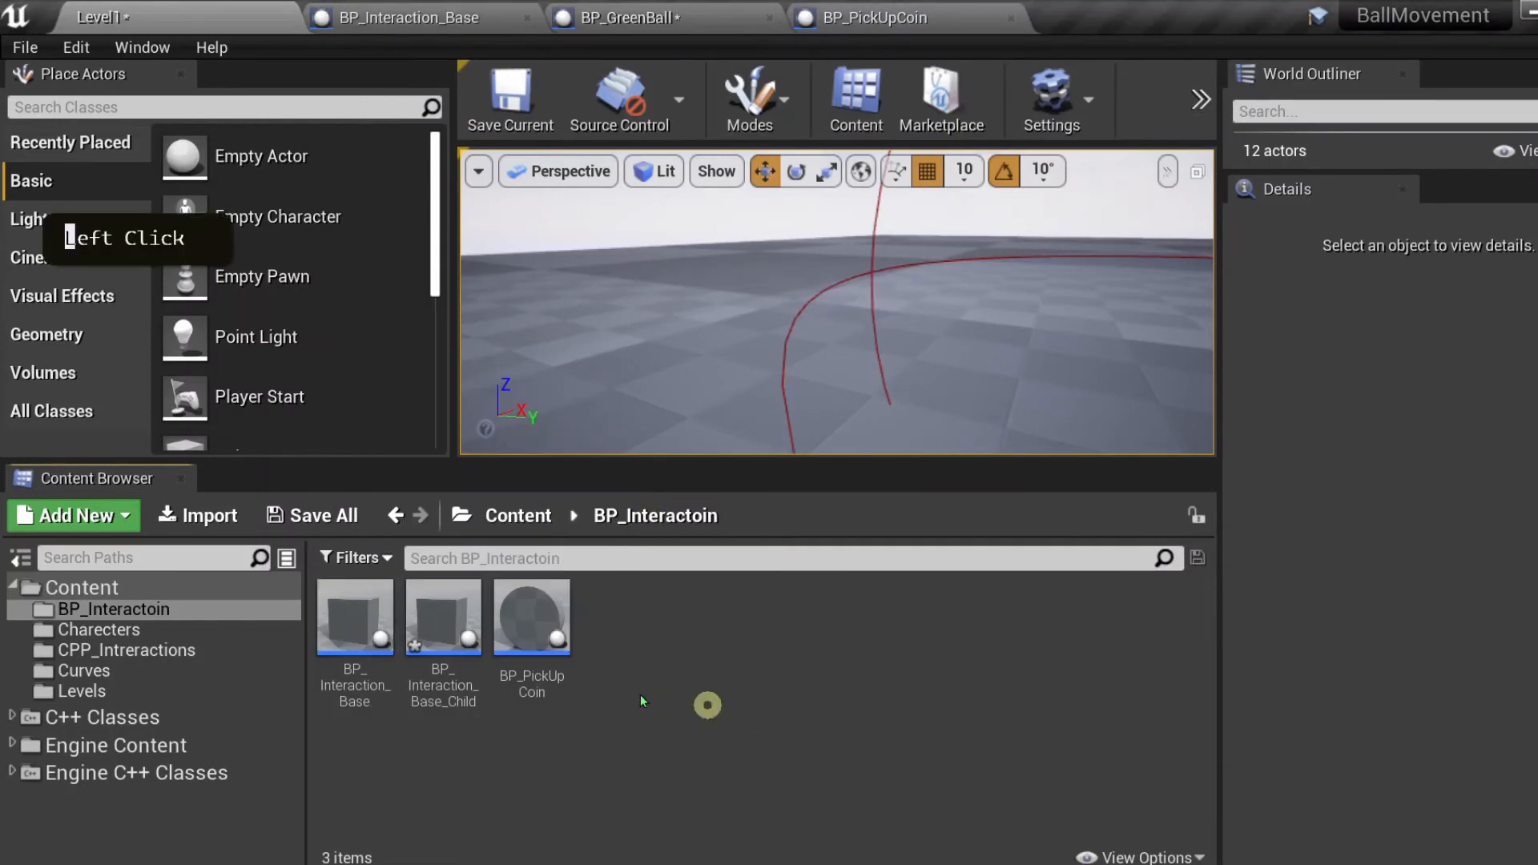
- Rename the new child blueprint in the BP_Interactoin folder as Jump_Pad
click(419, 685)
right_click(420, 685)
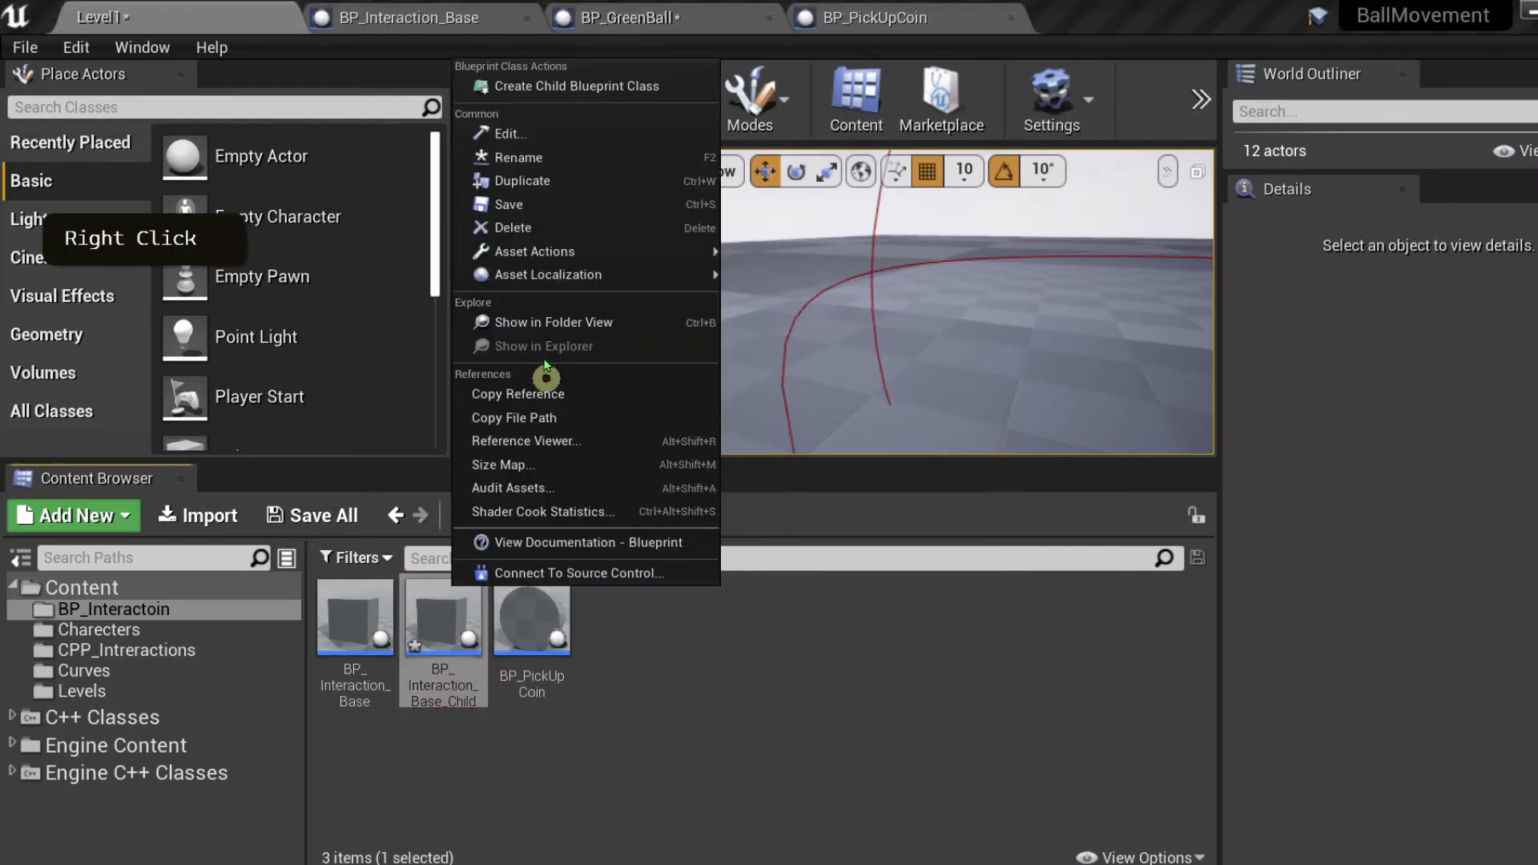
click(538, 156)
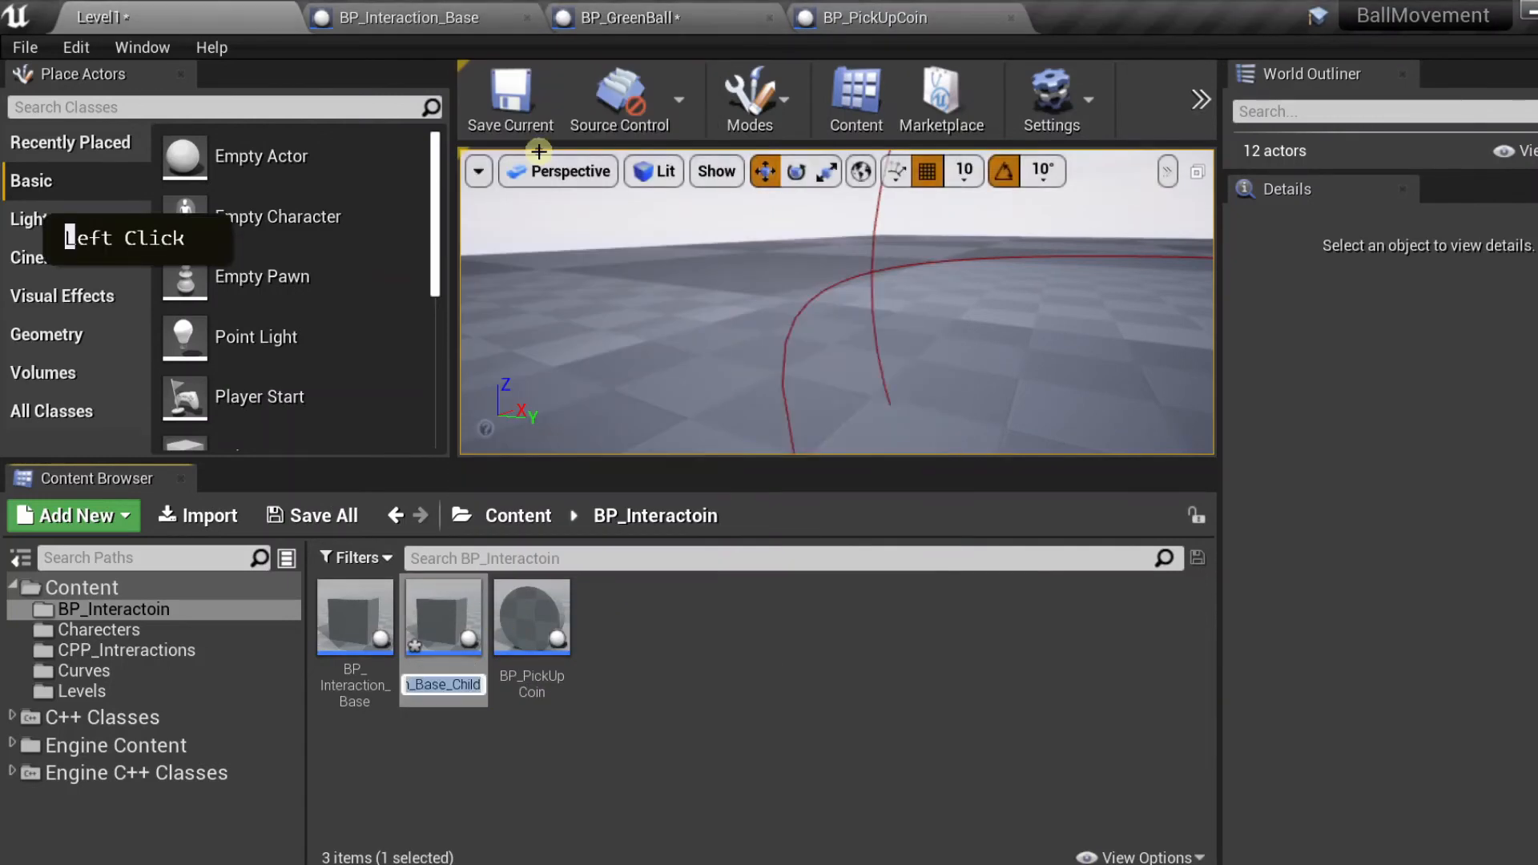
text(Jump)
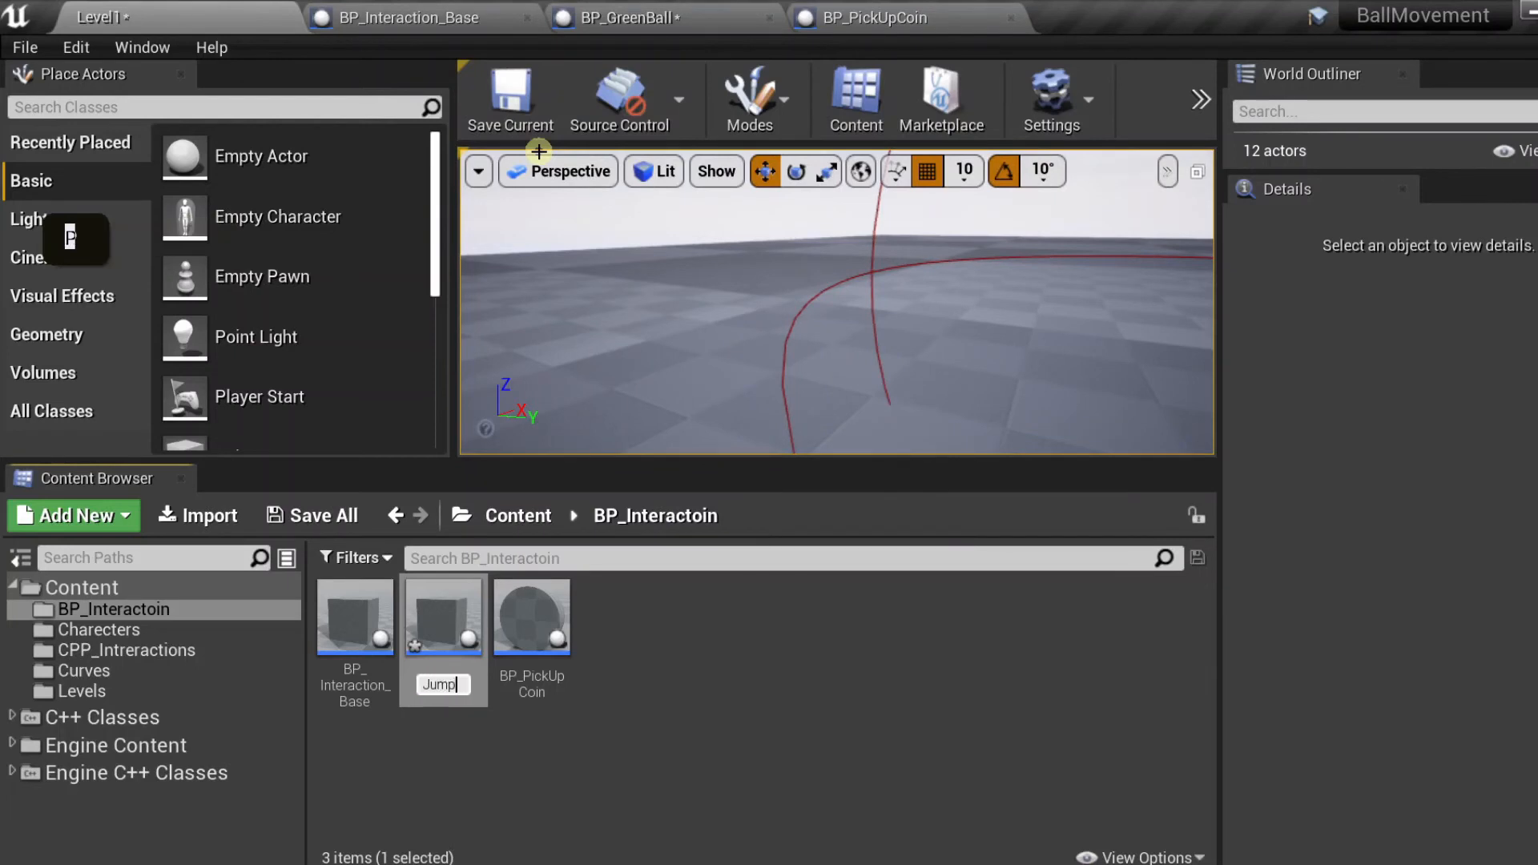
text(_Pad)
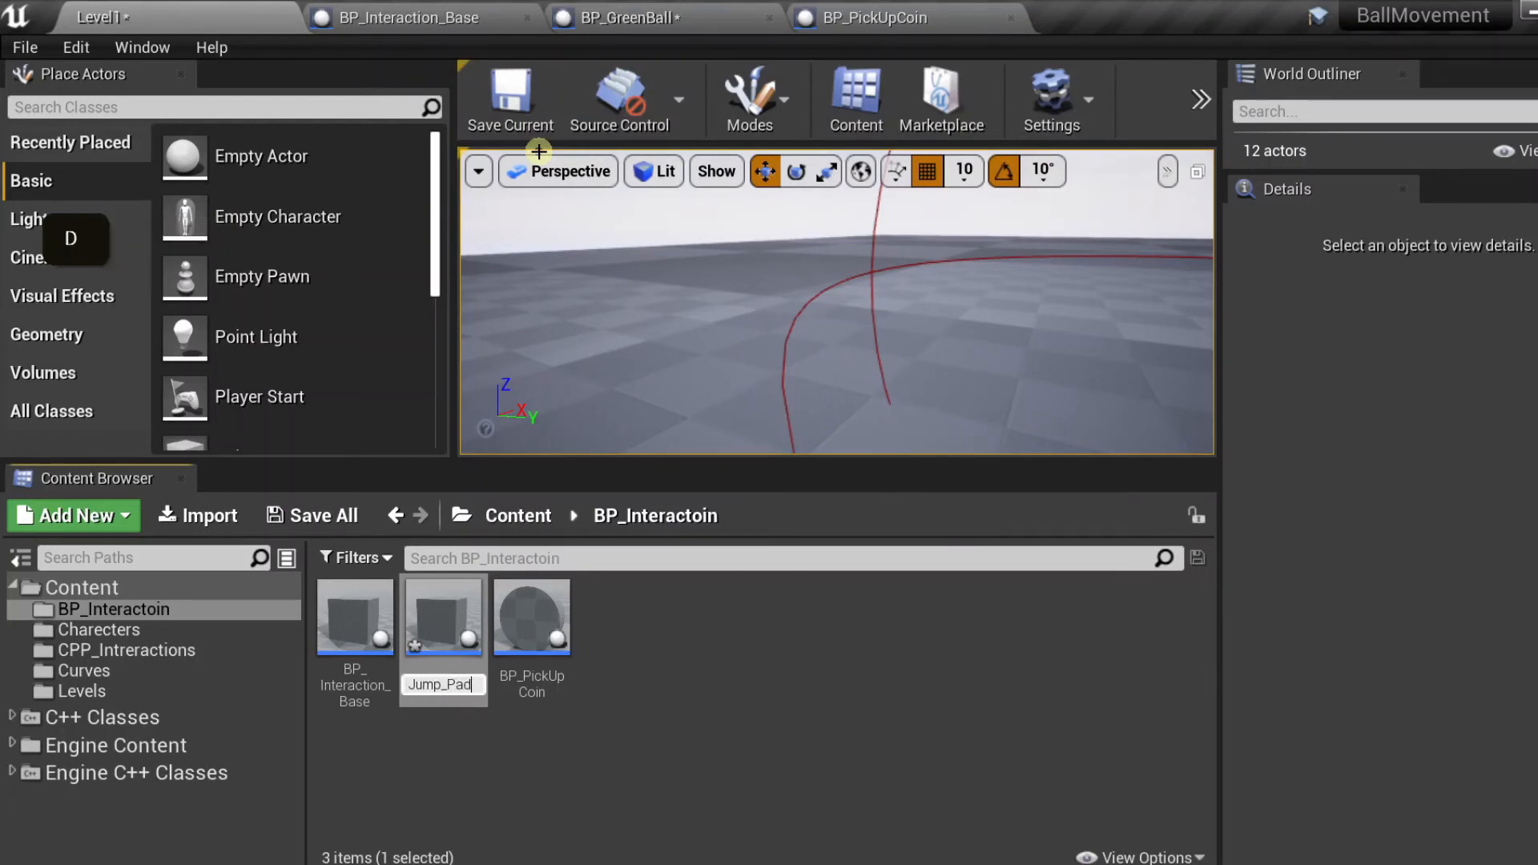
key(Return)
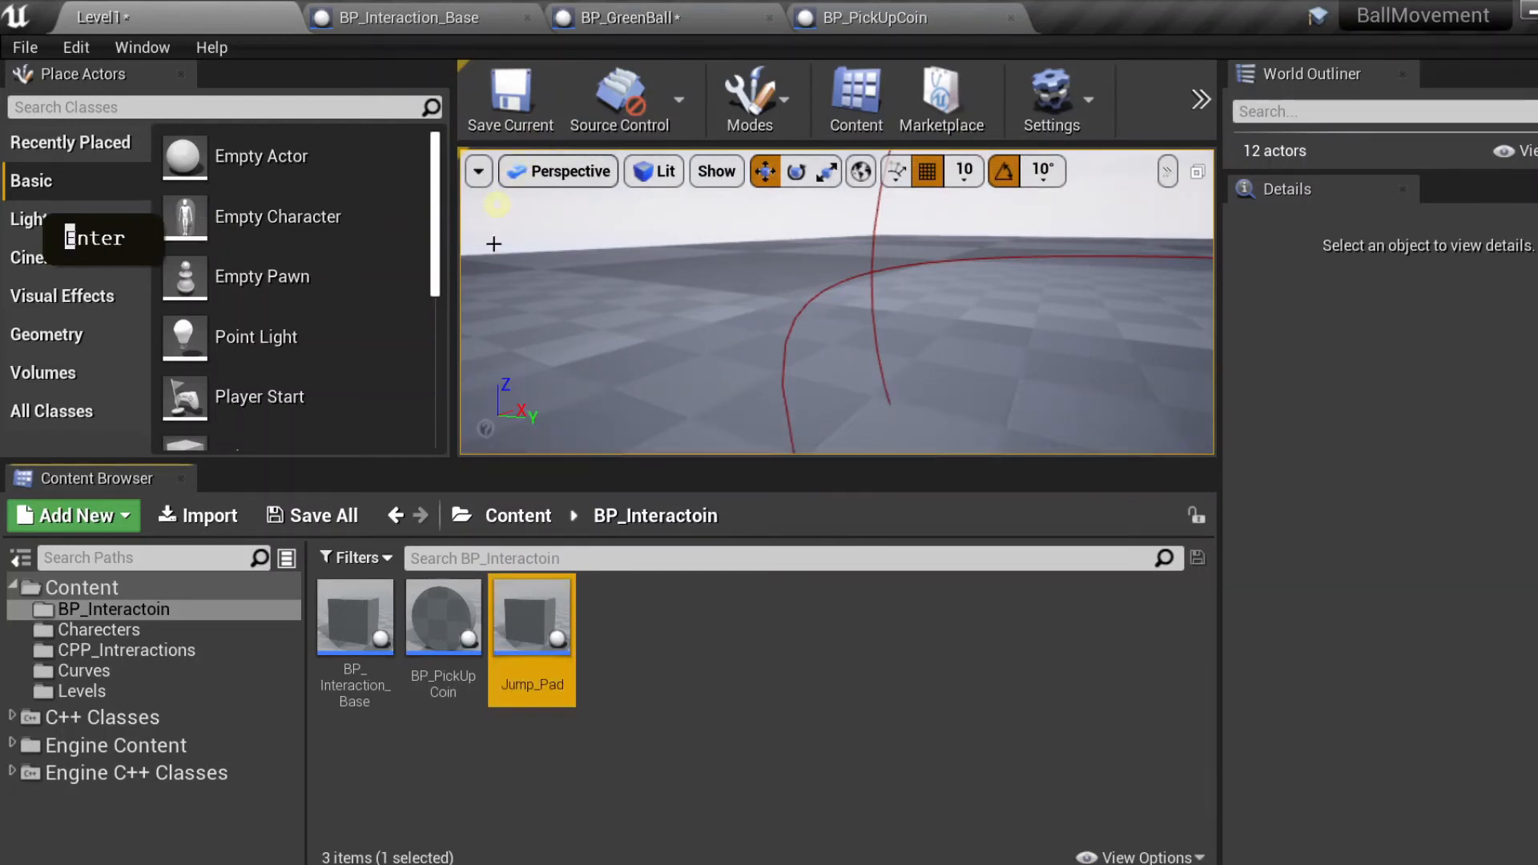
- Open the Jump_Pad blueprint for editing, select its inherited StaticMesh component, and resize the editor areas to expose the component's full properties
double_click(521, 633)
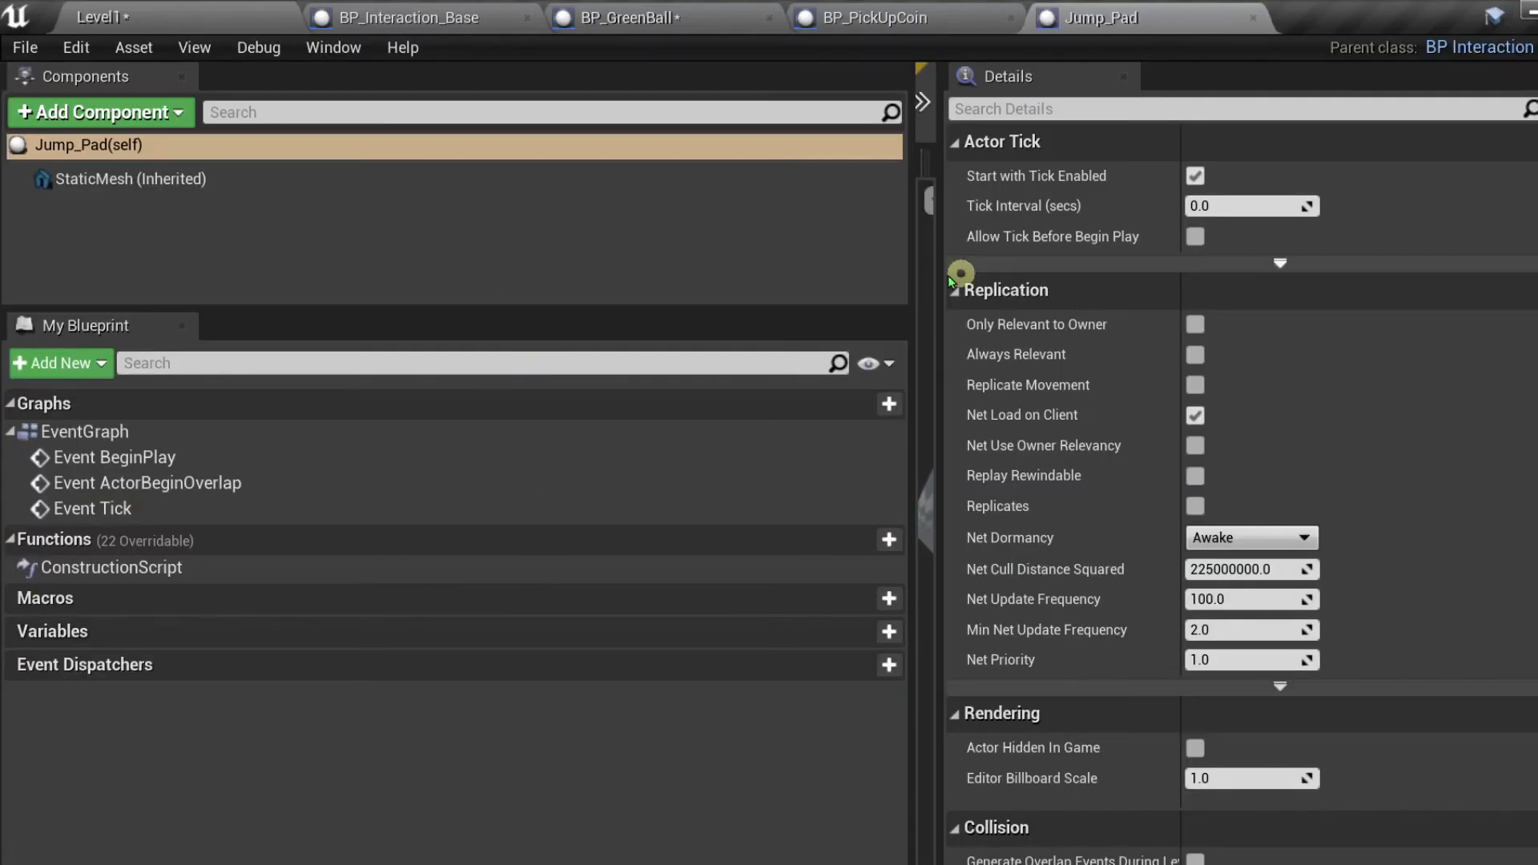
drag(953, 276, 1331, 291)
scroll(1170, 446, down, 2)
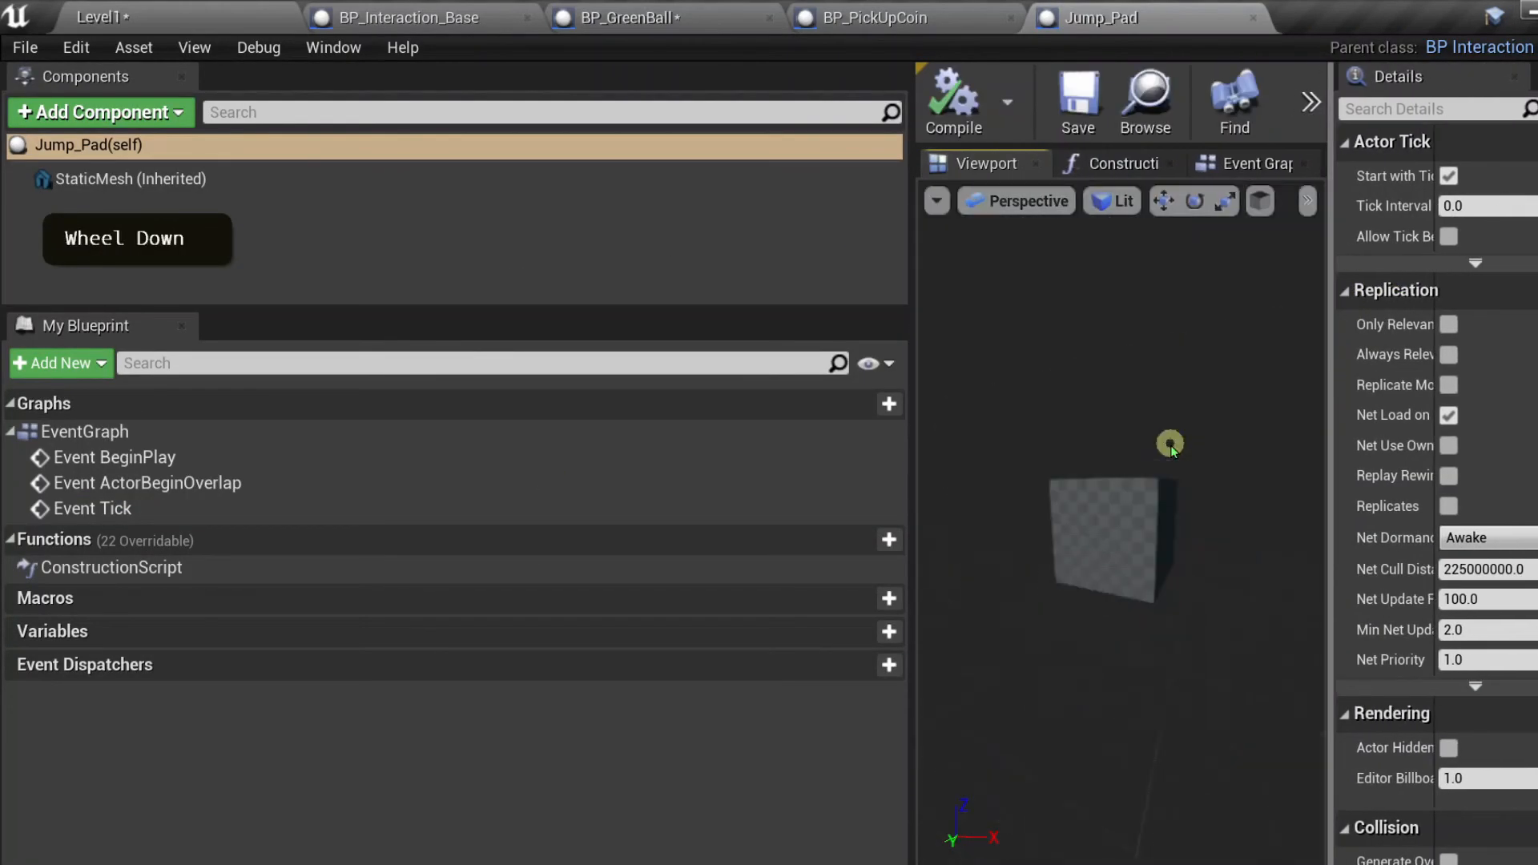
scroll(1109, 510, up, 5)
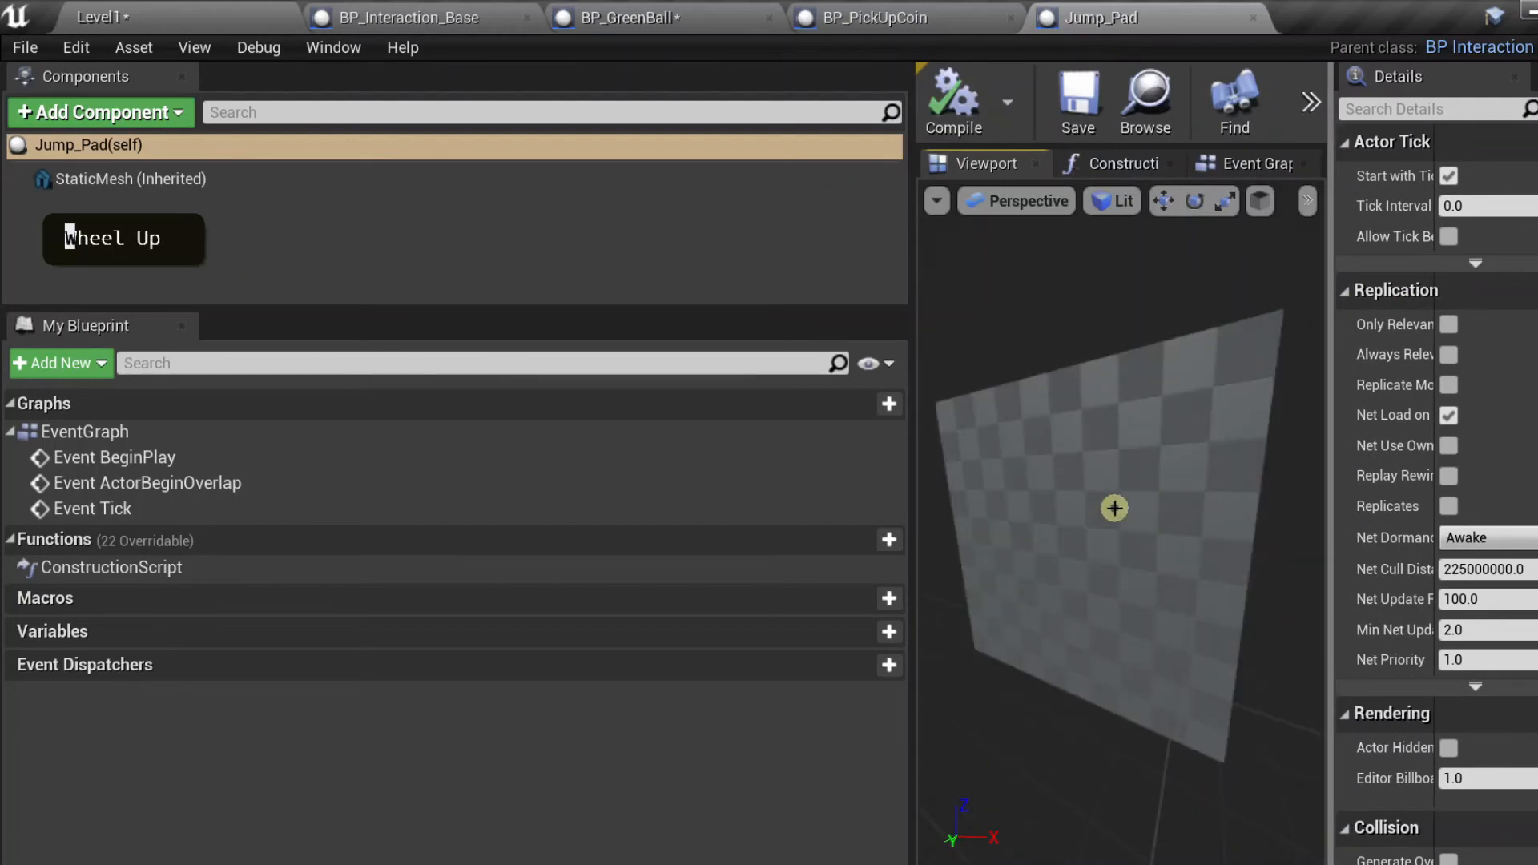
click(1113, 489)
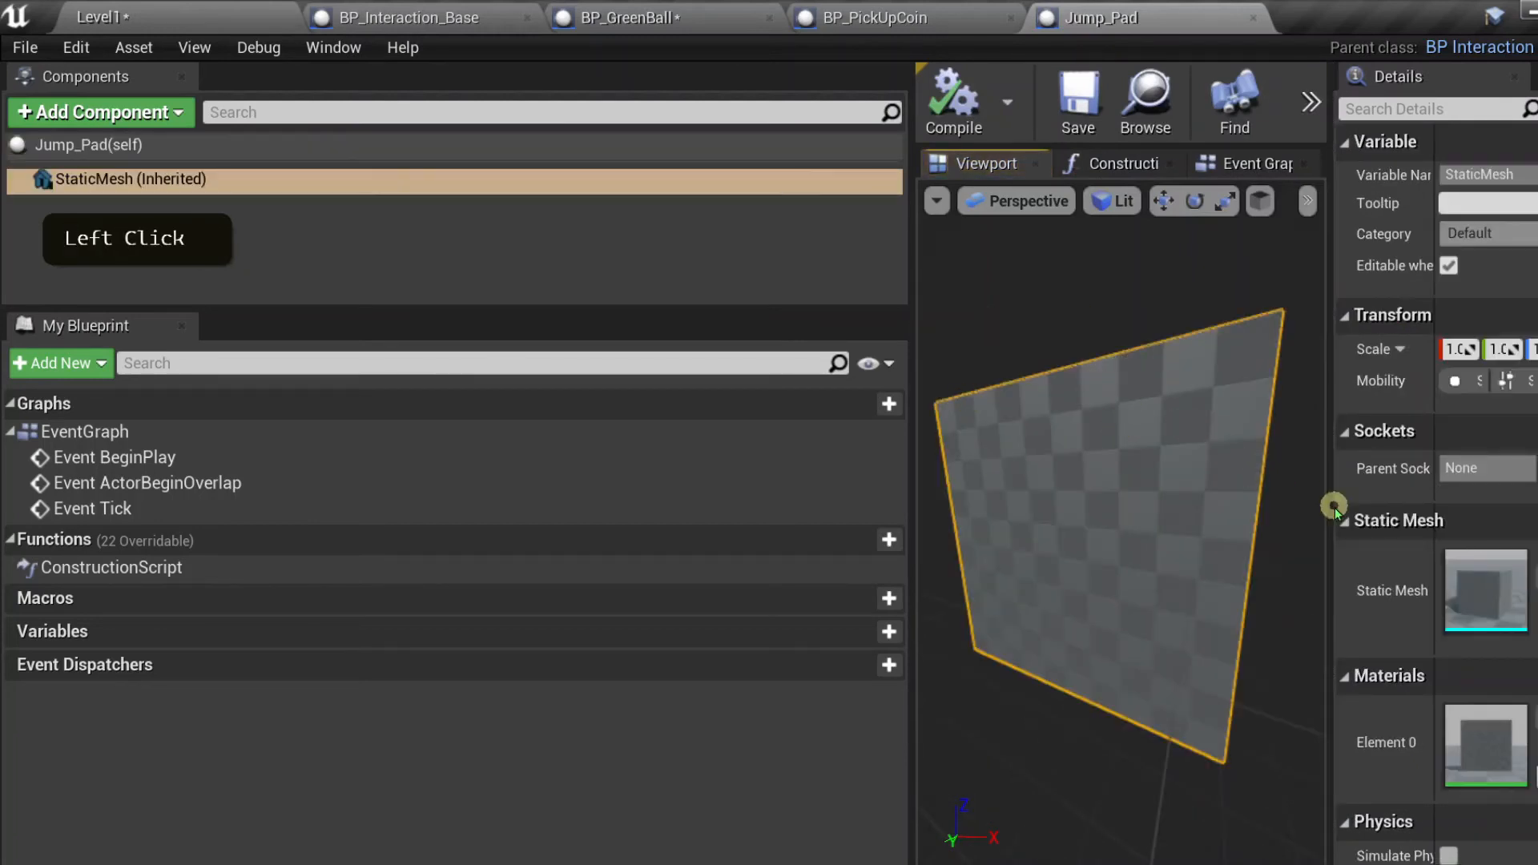
drag(1295, 500, 1257, 501)
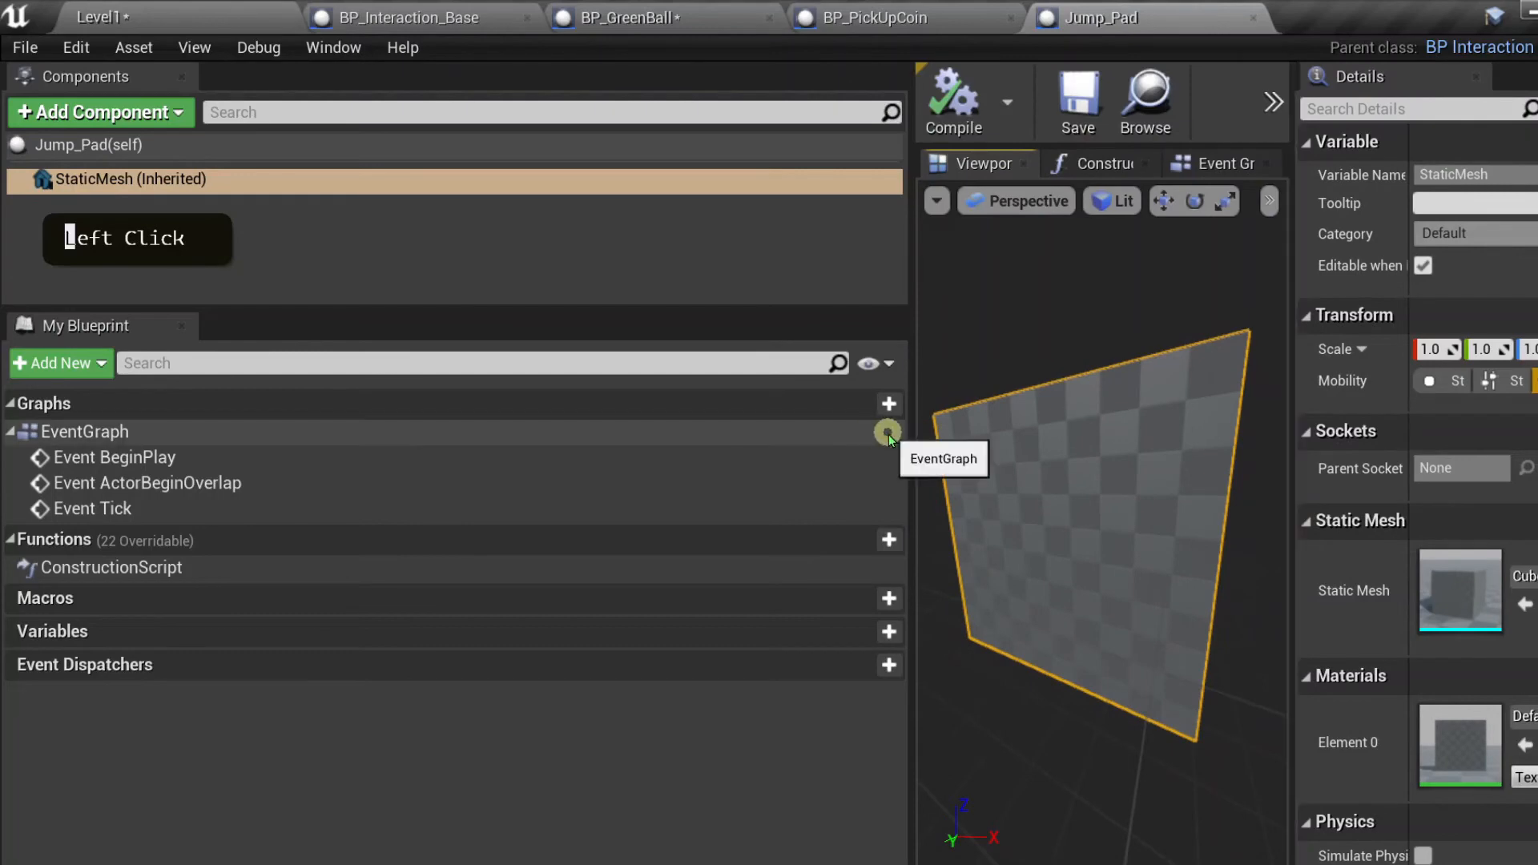
drag(910, 433, 575, 440)
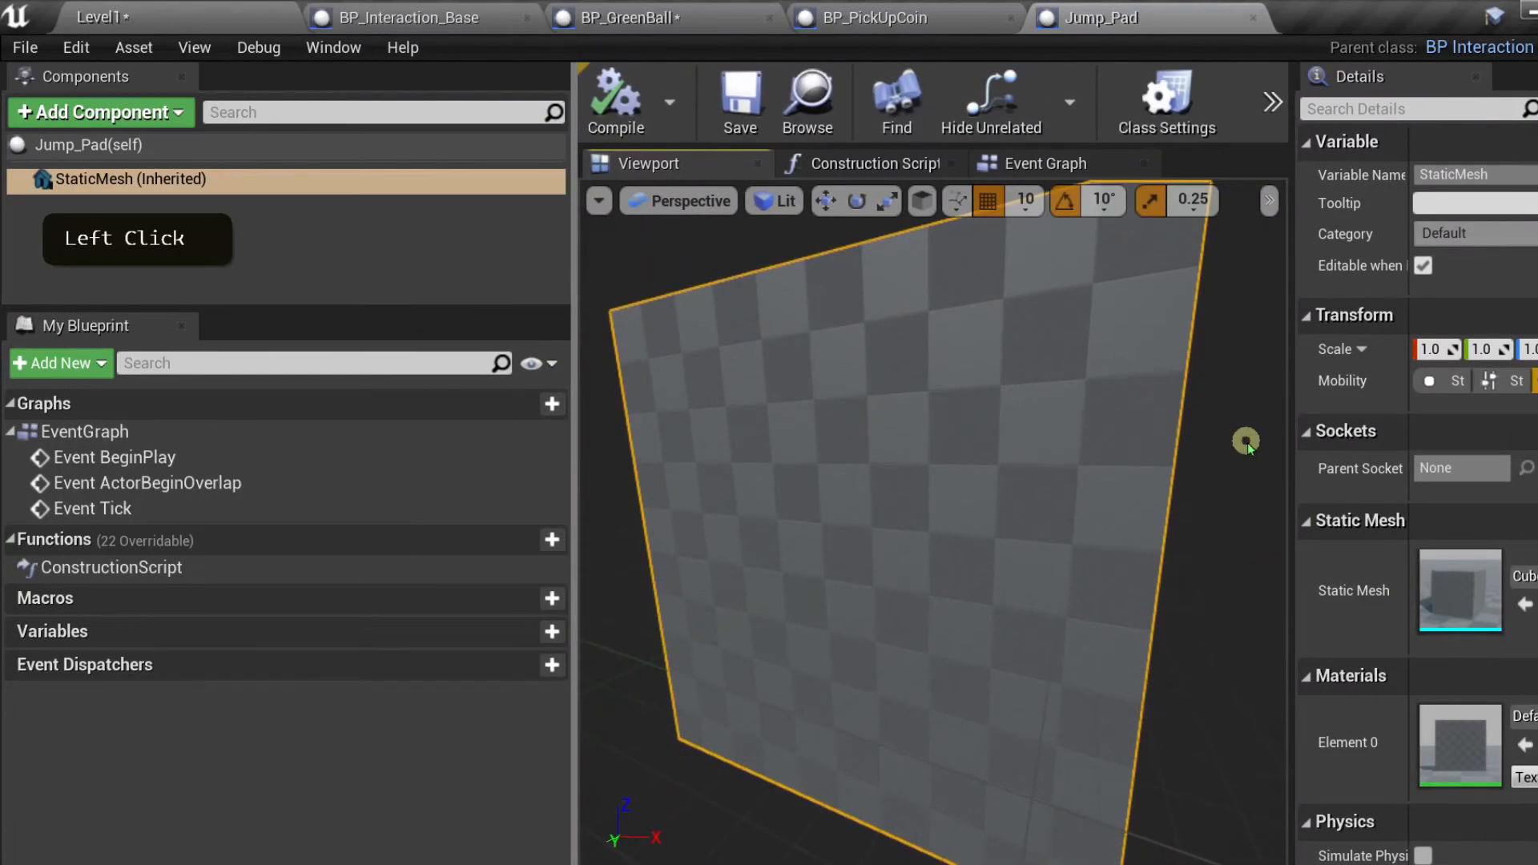
drag(1282, 439, 906, 446)
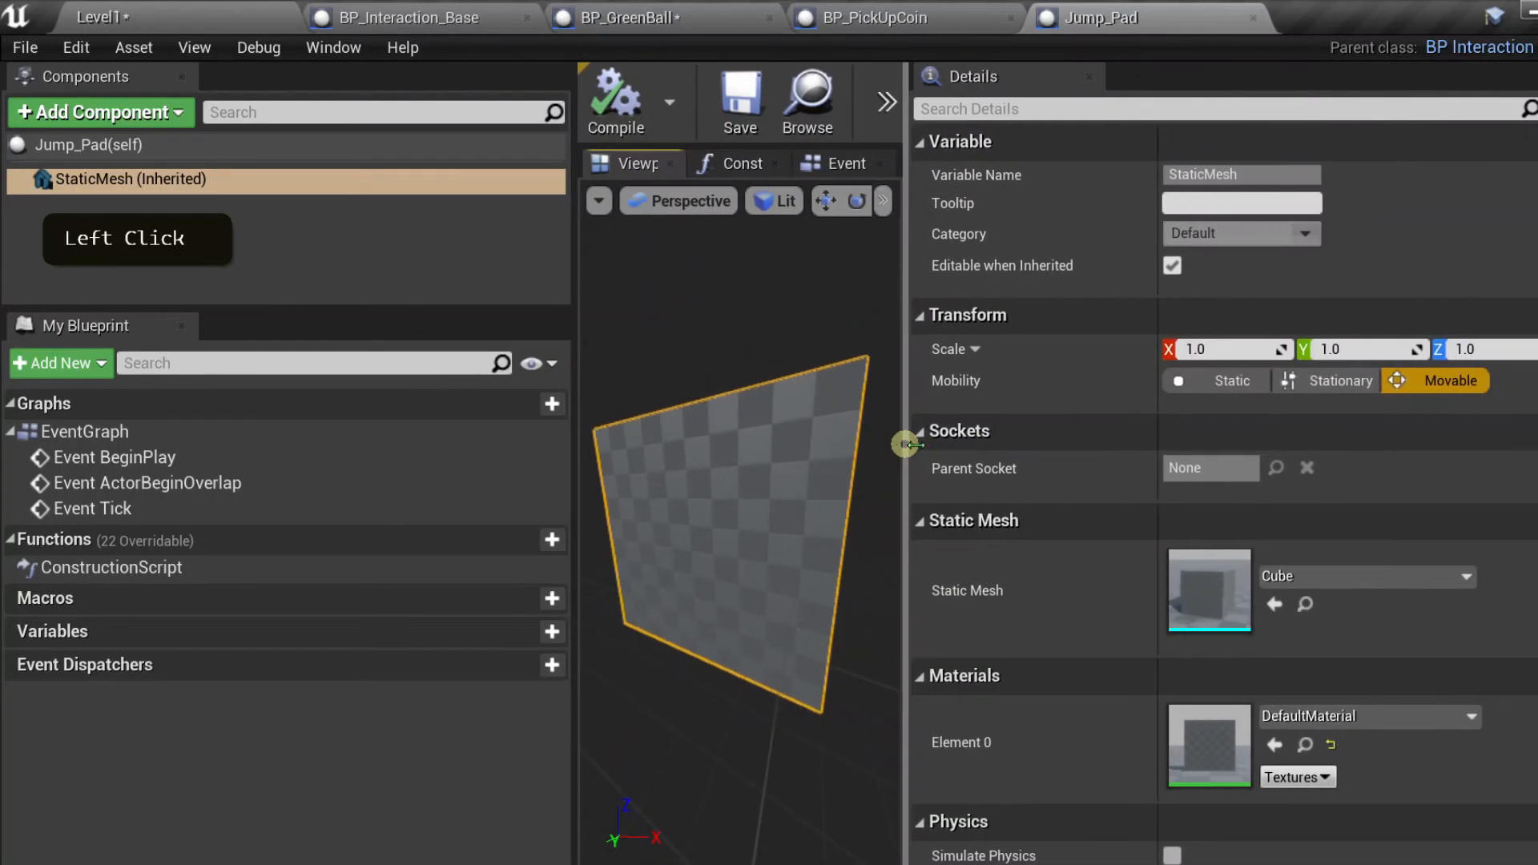
- Find and assign SM_Radial_Disk as the static mesh of Jump_Pad's inherited StaticMesh component
click(1305, 575)
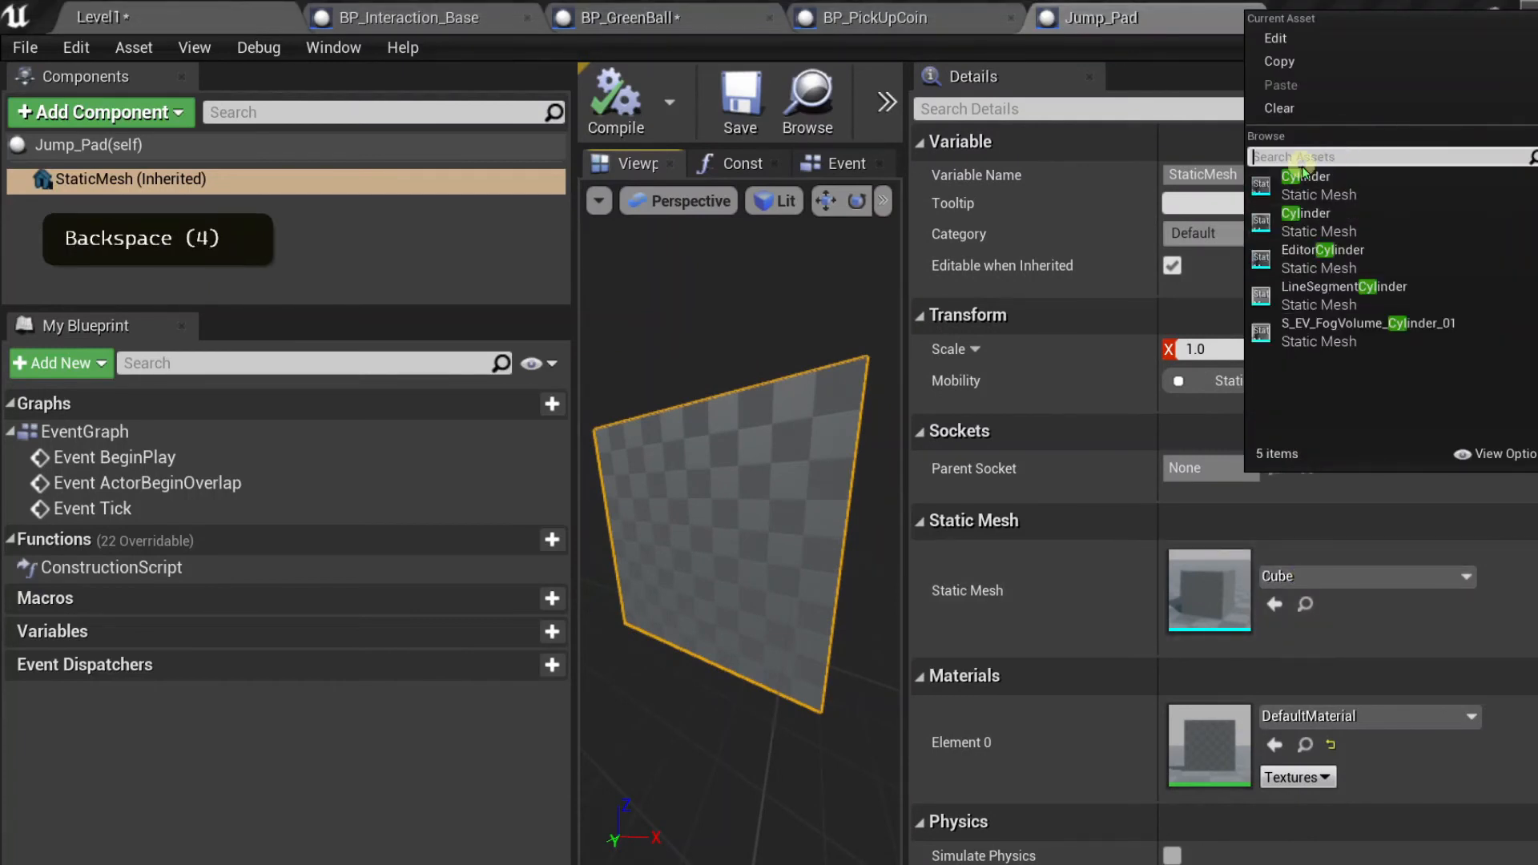
key(BackSpace)
key(BackSpace)
key(BackSpace)
key(BackSpace)
text(disk)
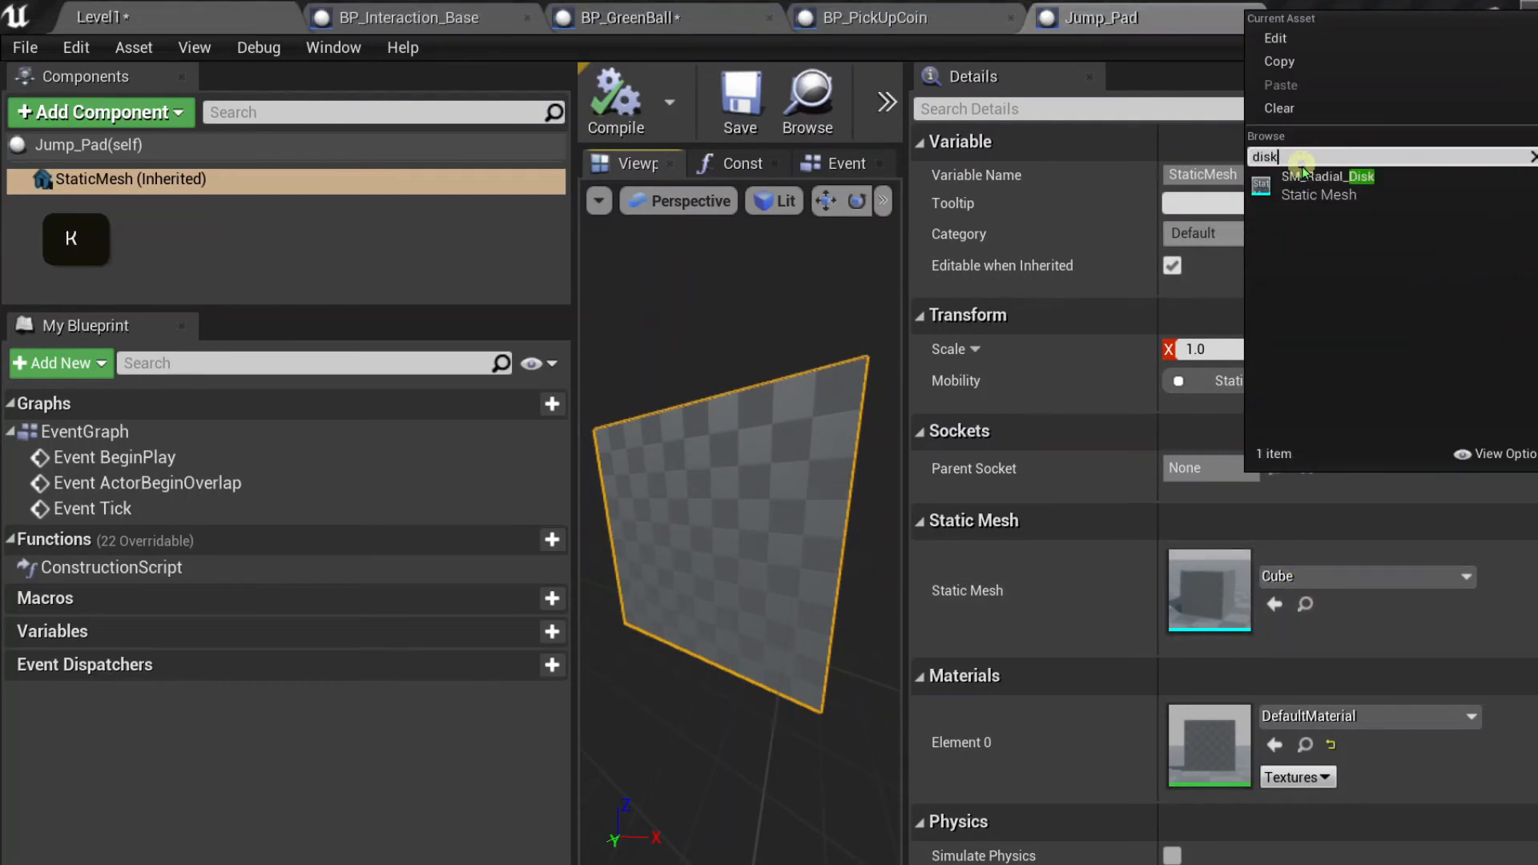
click(1303, 174)
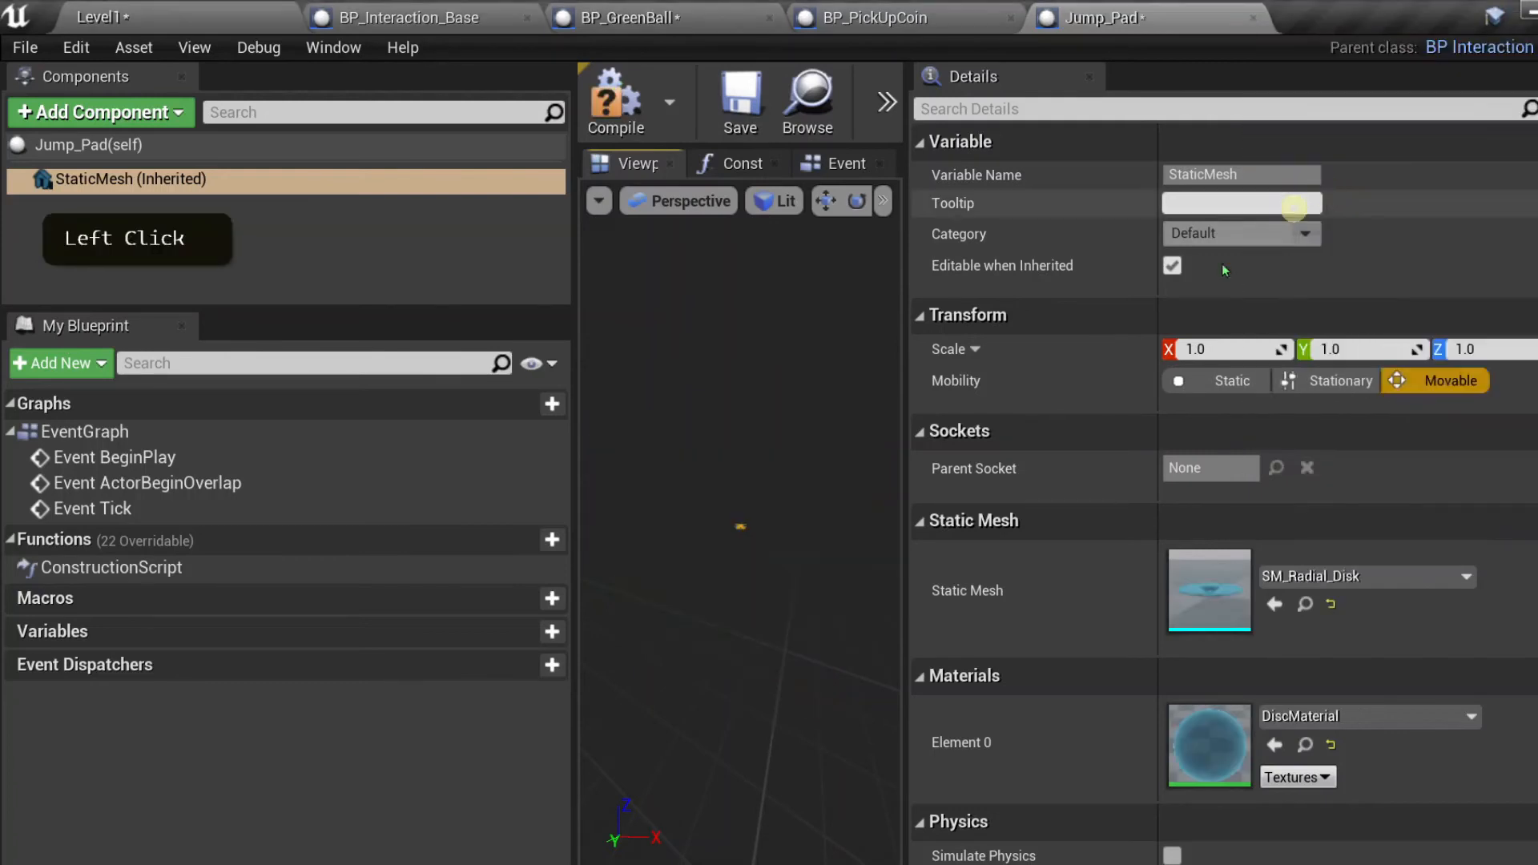
scroll(814, 494, up, 1)
scroll(792, 501, down, 2)
right_click(742, 516)
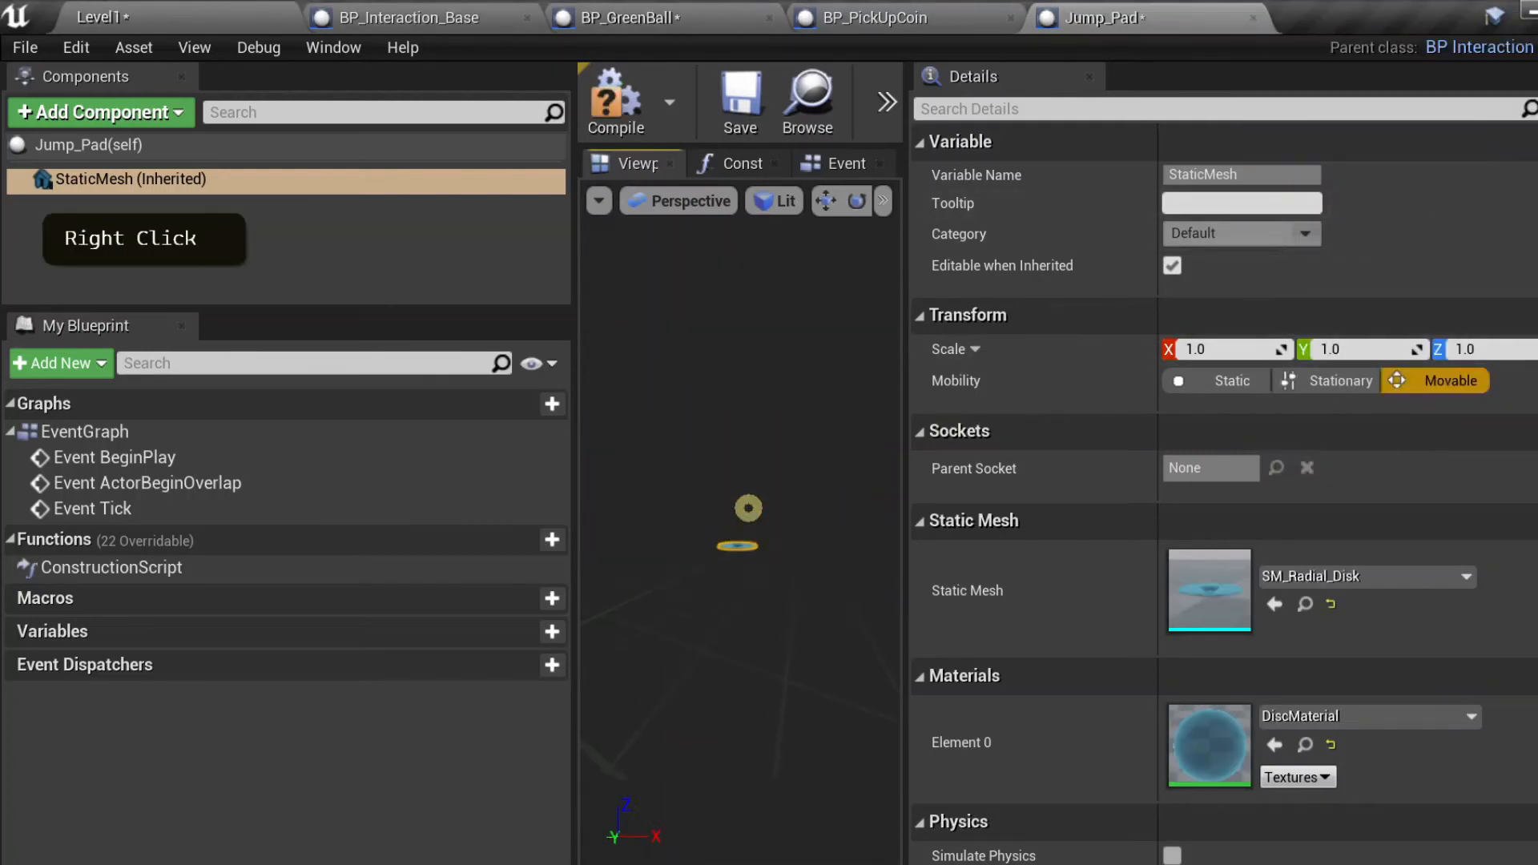
scroll(747, 534, up, 1)
scroll(746, 533, down, 2)
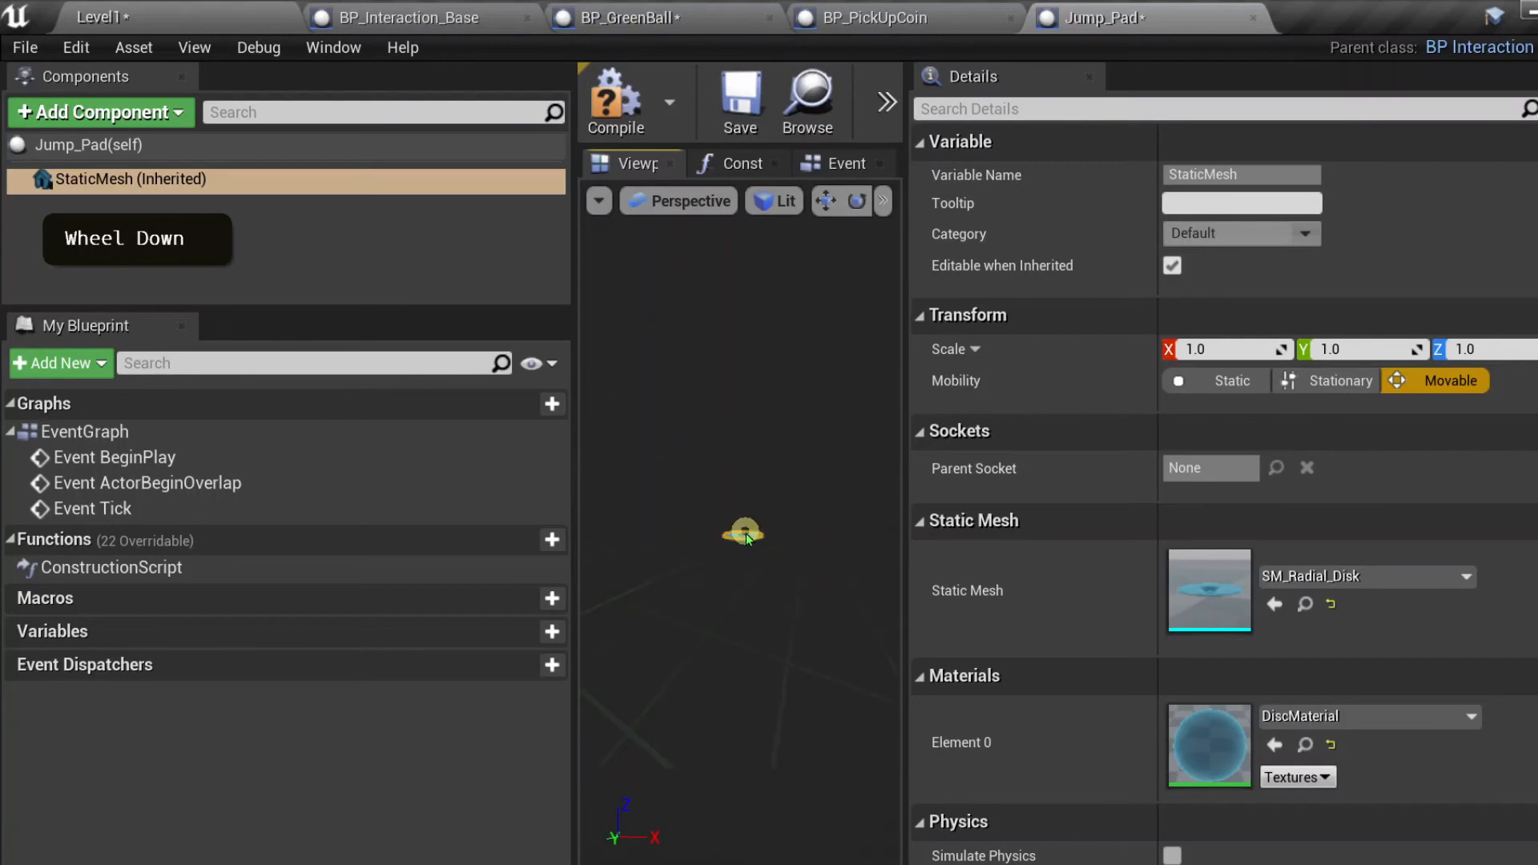
- Compile and save the Jump_Pad blueprint with its StaticMesh component selected, and enlarge the viewport
click(333, 245)
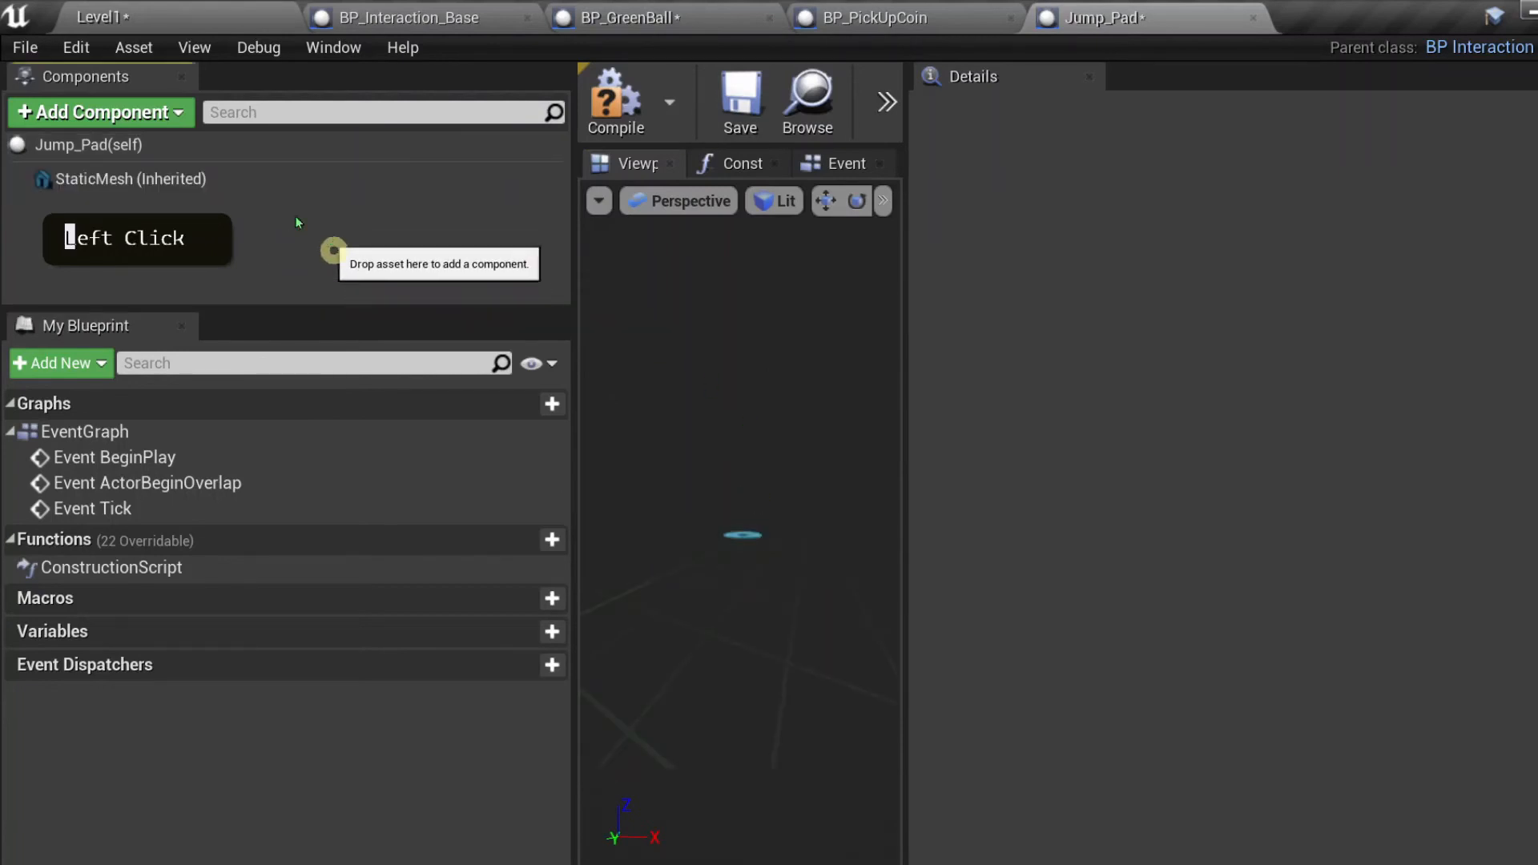
click(144, 181)
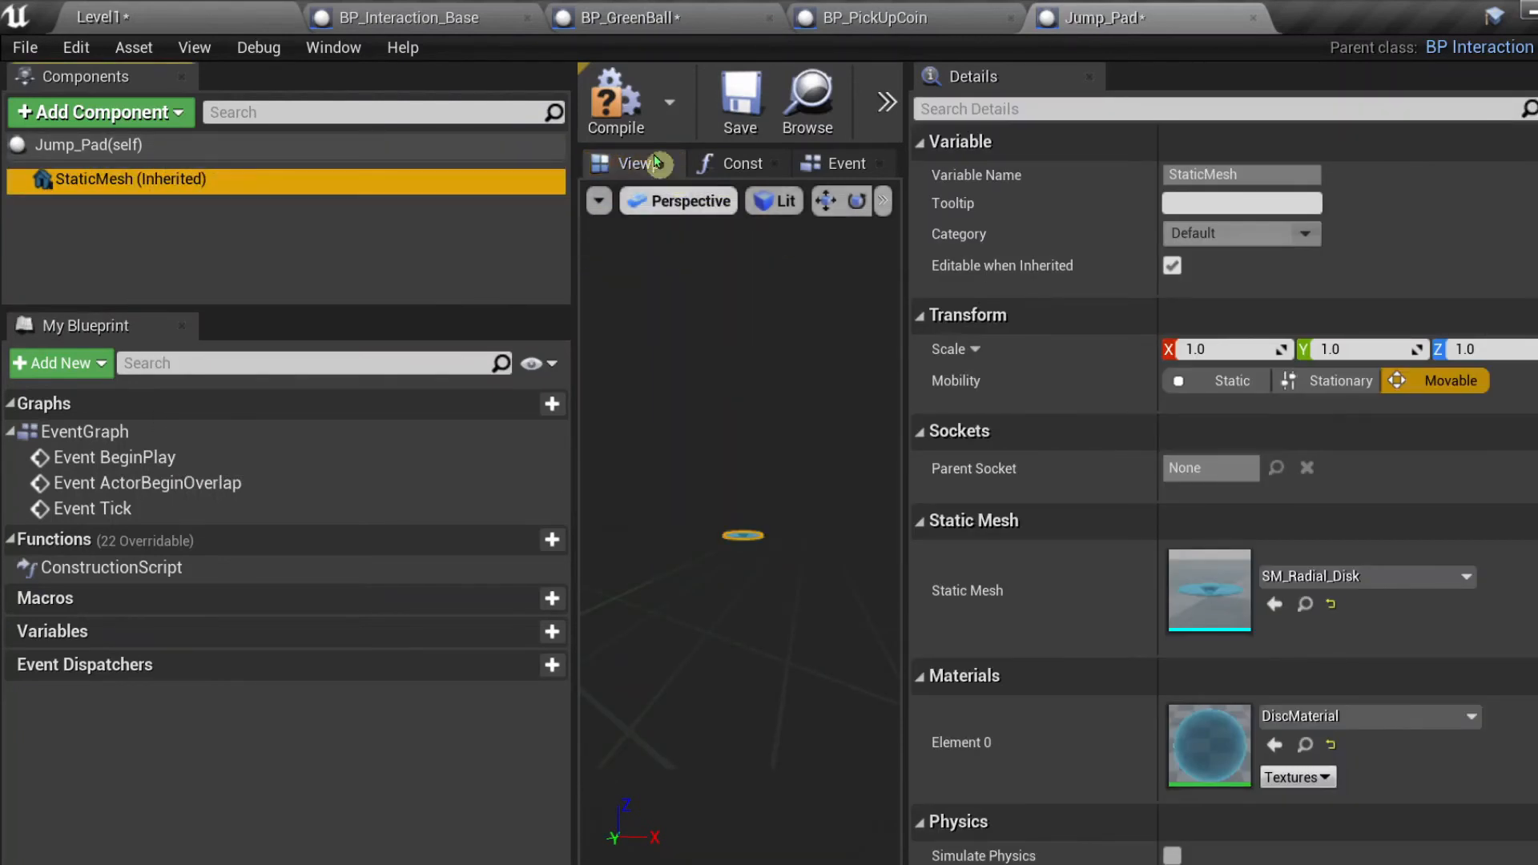
click(645, 126)
click(740, 104)
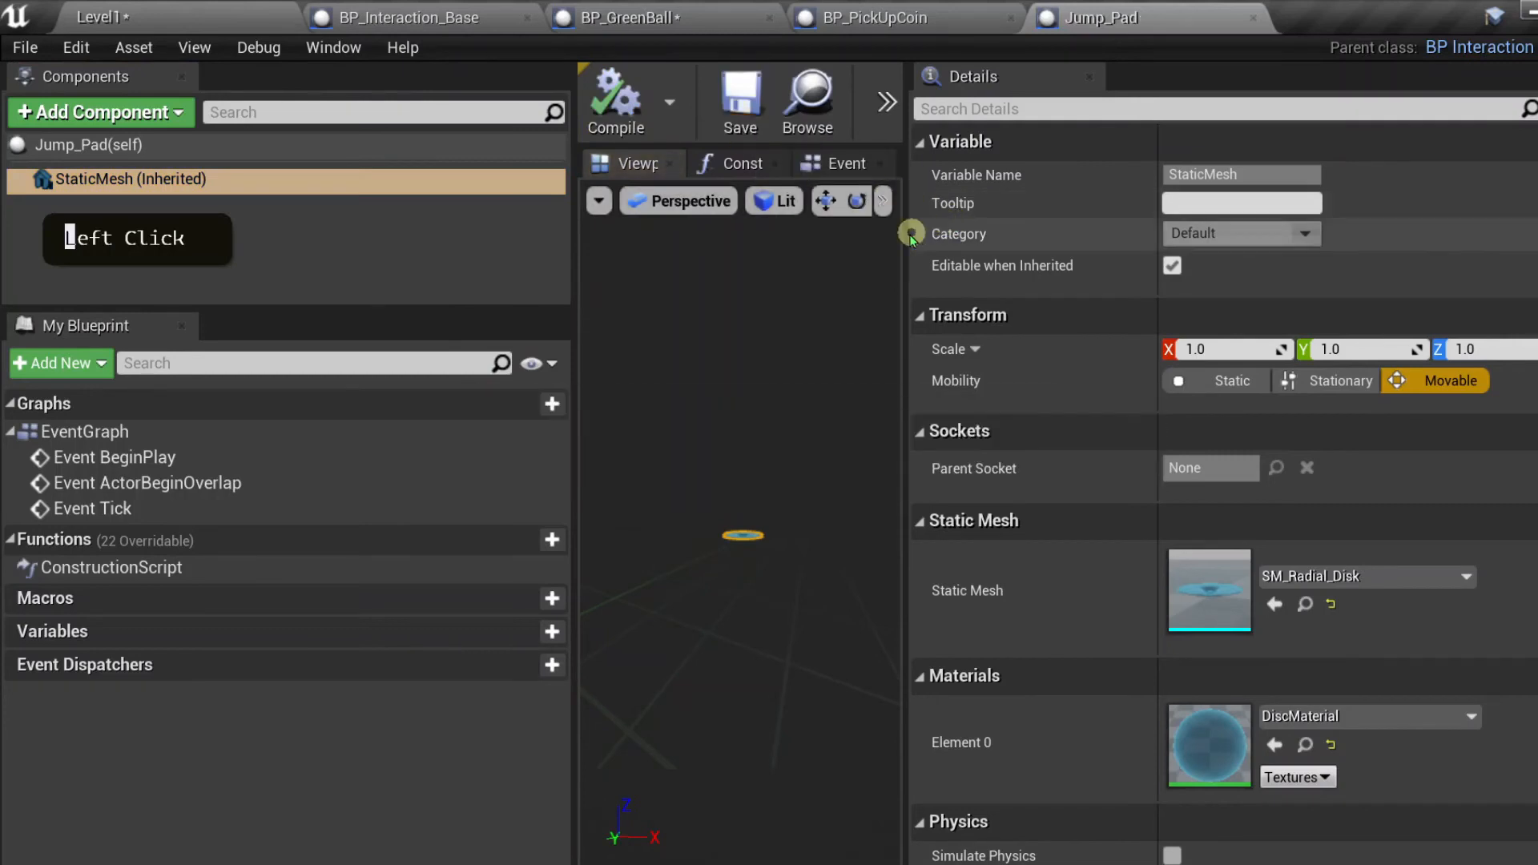
drag(904, 234, 1041, 229)
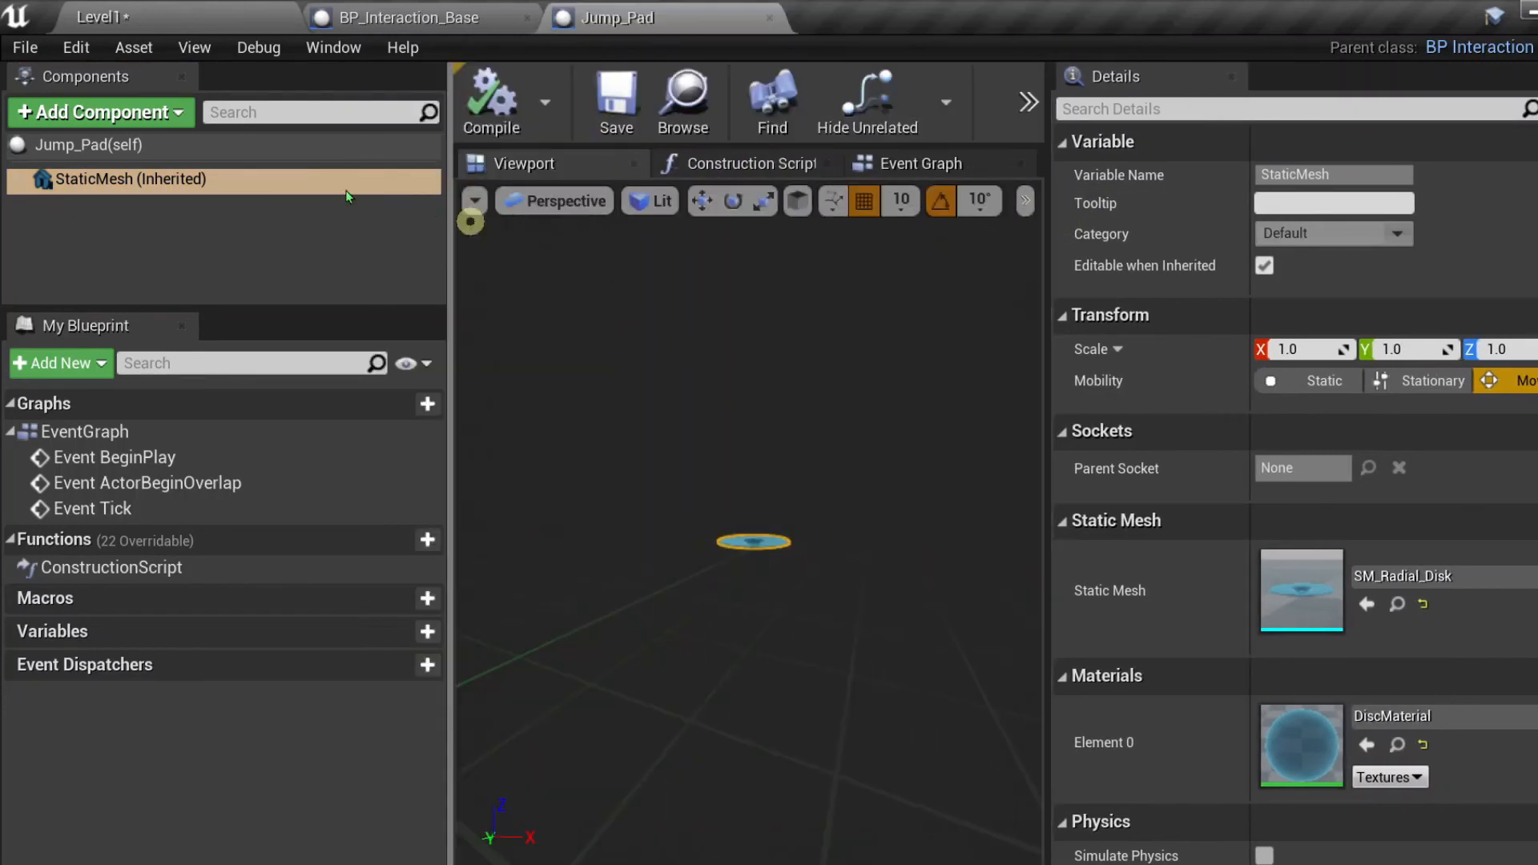
- Override the inherited Interact function in Jump_Pad and connect its Self 2 output to the Self 2 input of the parent call
click(88, 181)
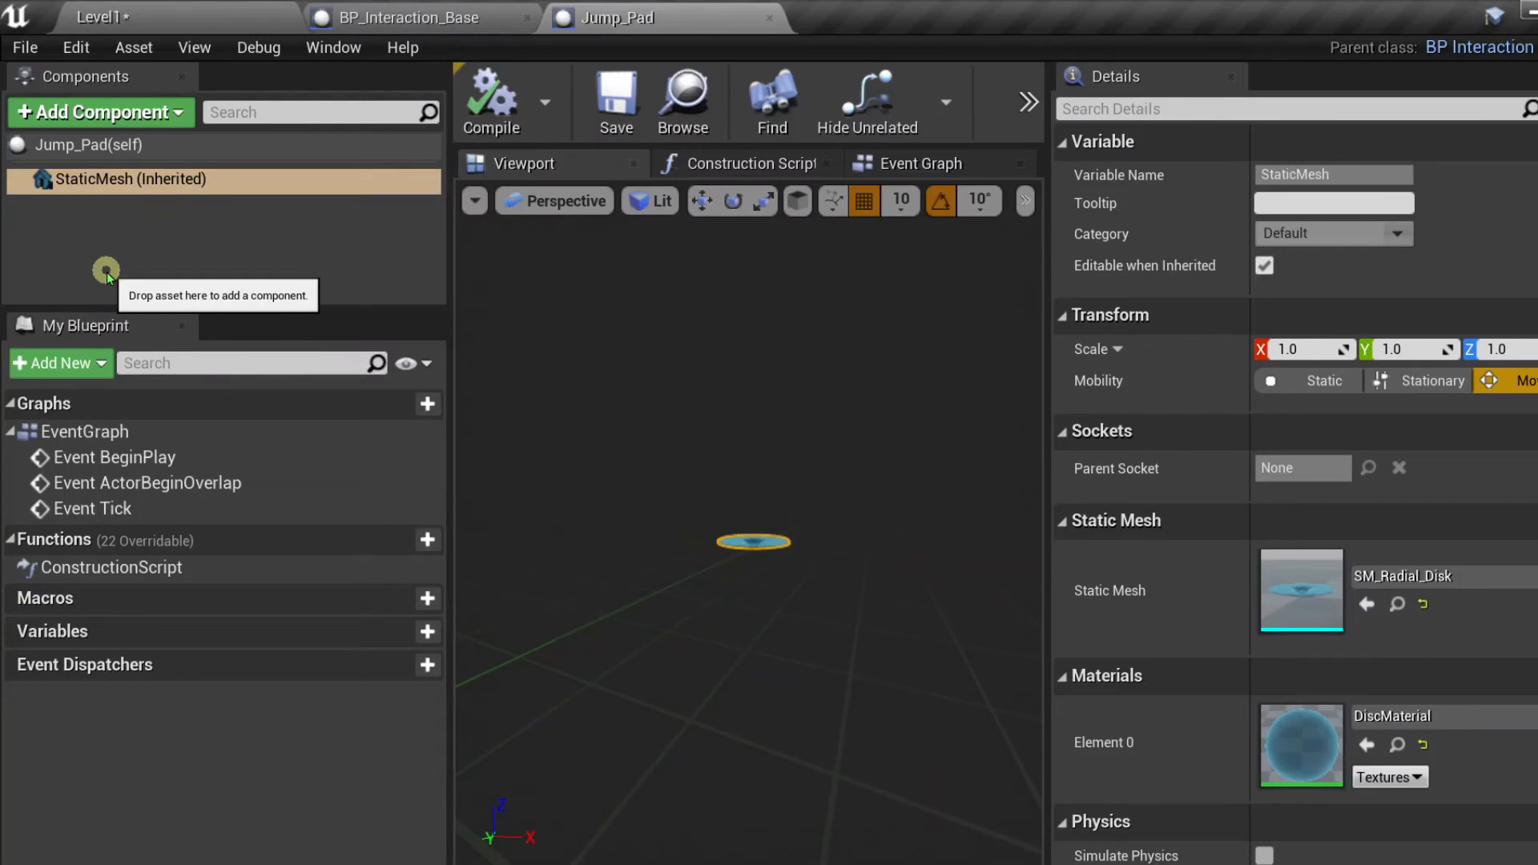
mouse_move(331, 544)
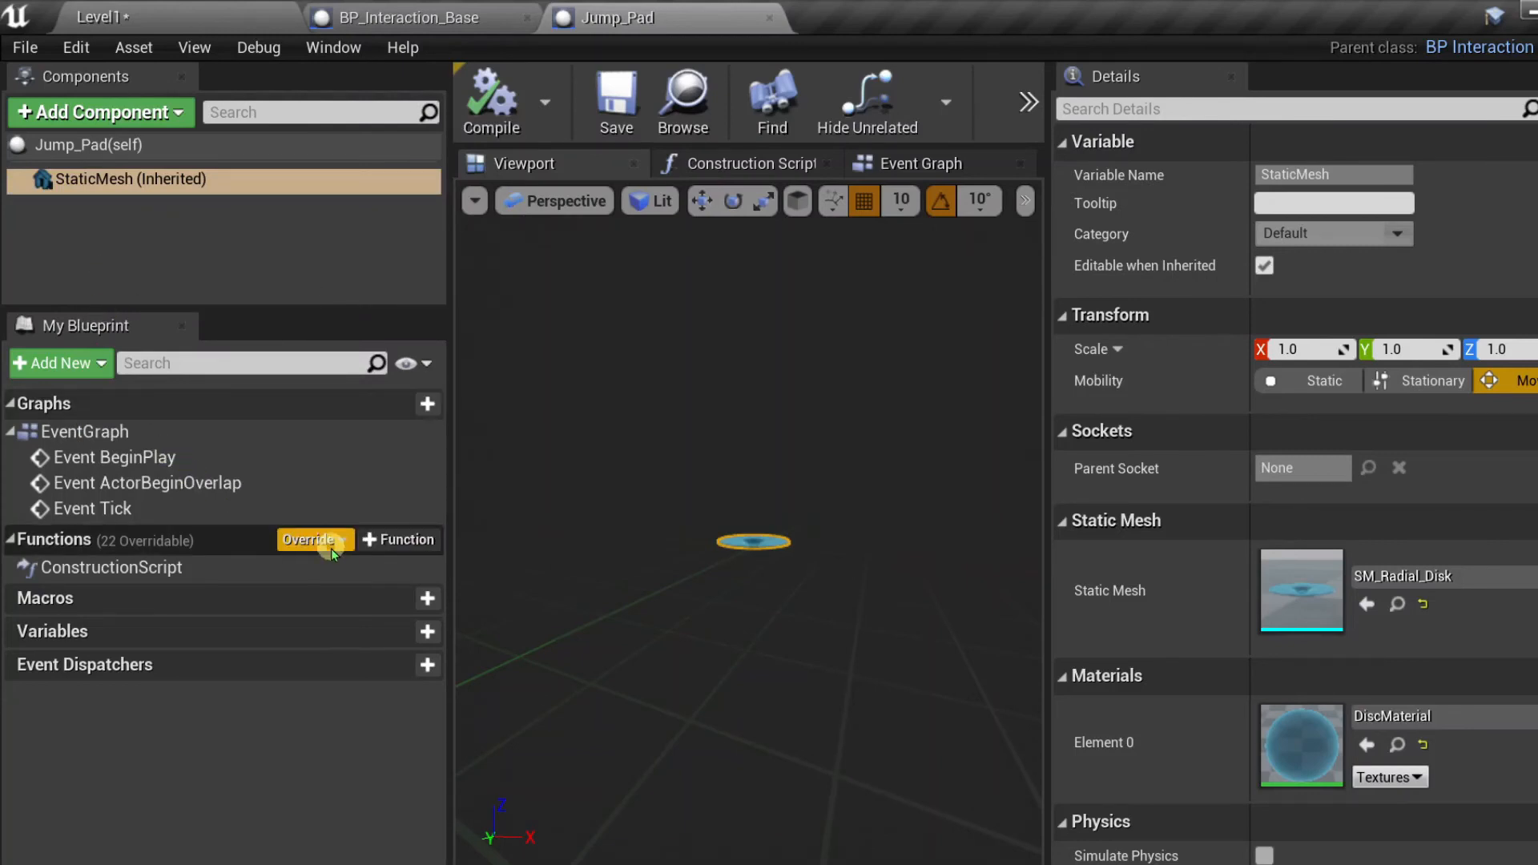
click(331, 551)
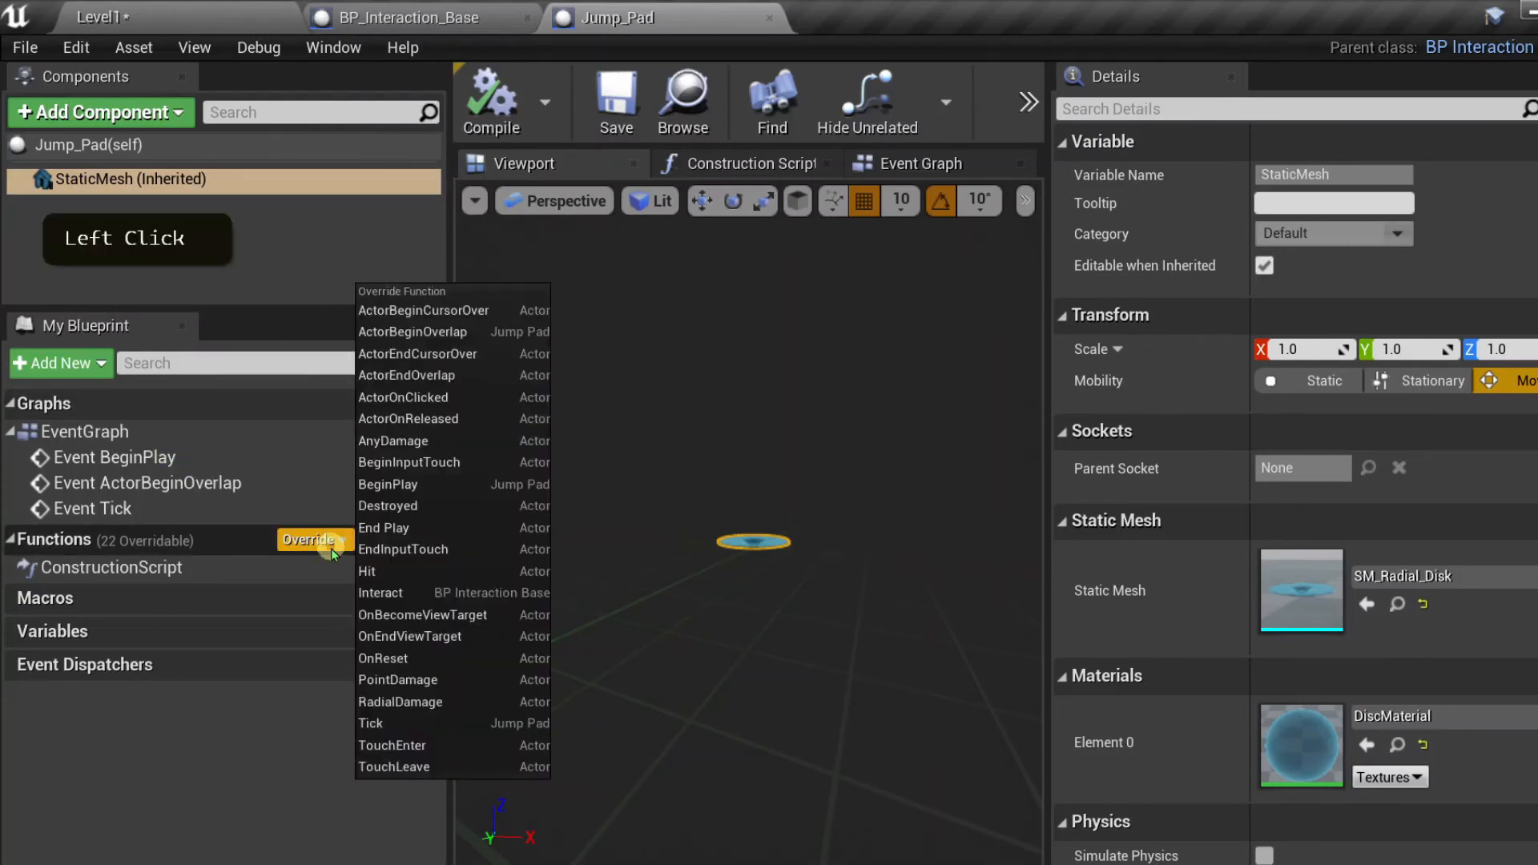
click(383, 595)
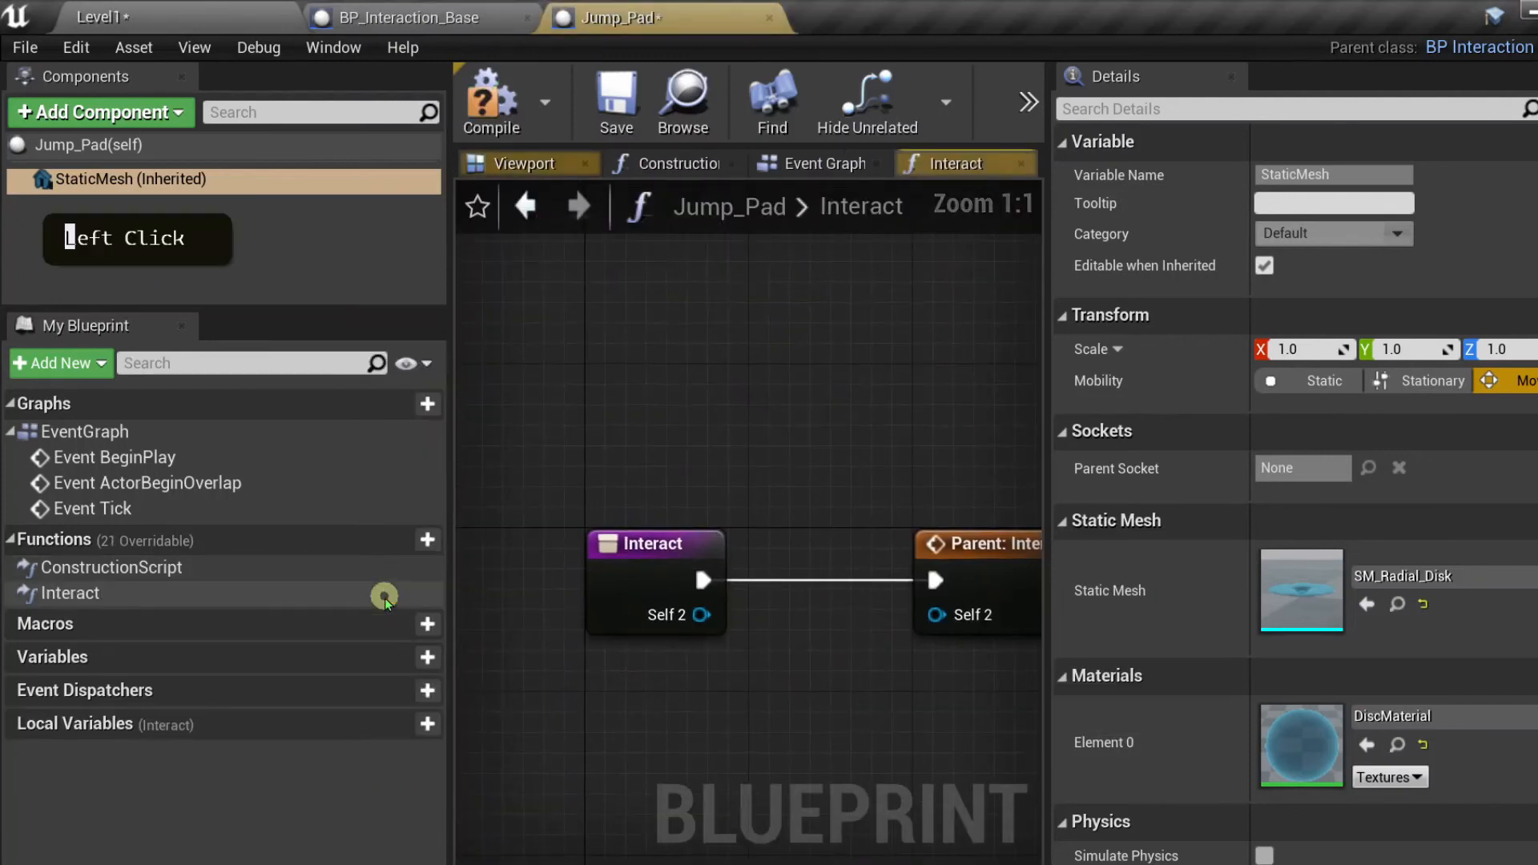
drag(701, 615, 936, 614)
right_drag(951, 676, 724, 686)
scroll(713, 676, down, 2)
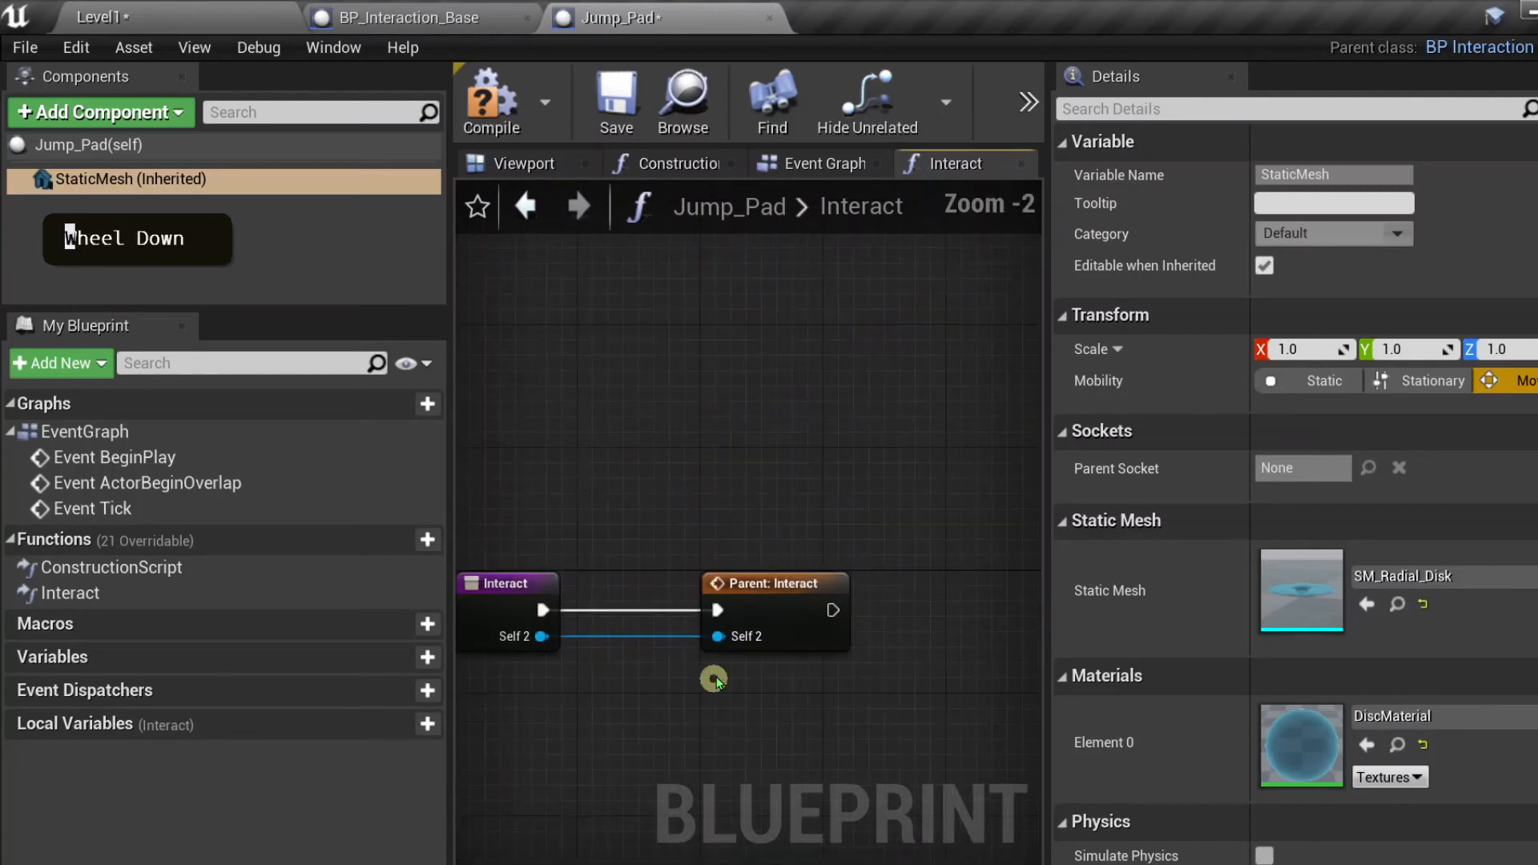
- Try an Add Force (StaticMesh) node after the Parent: Interact call, and delete it while keeping the Static Mesh reference below the call
click(737, 593)
scroll(921, 561, up, 1)
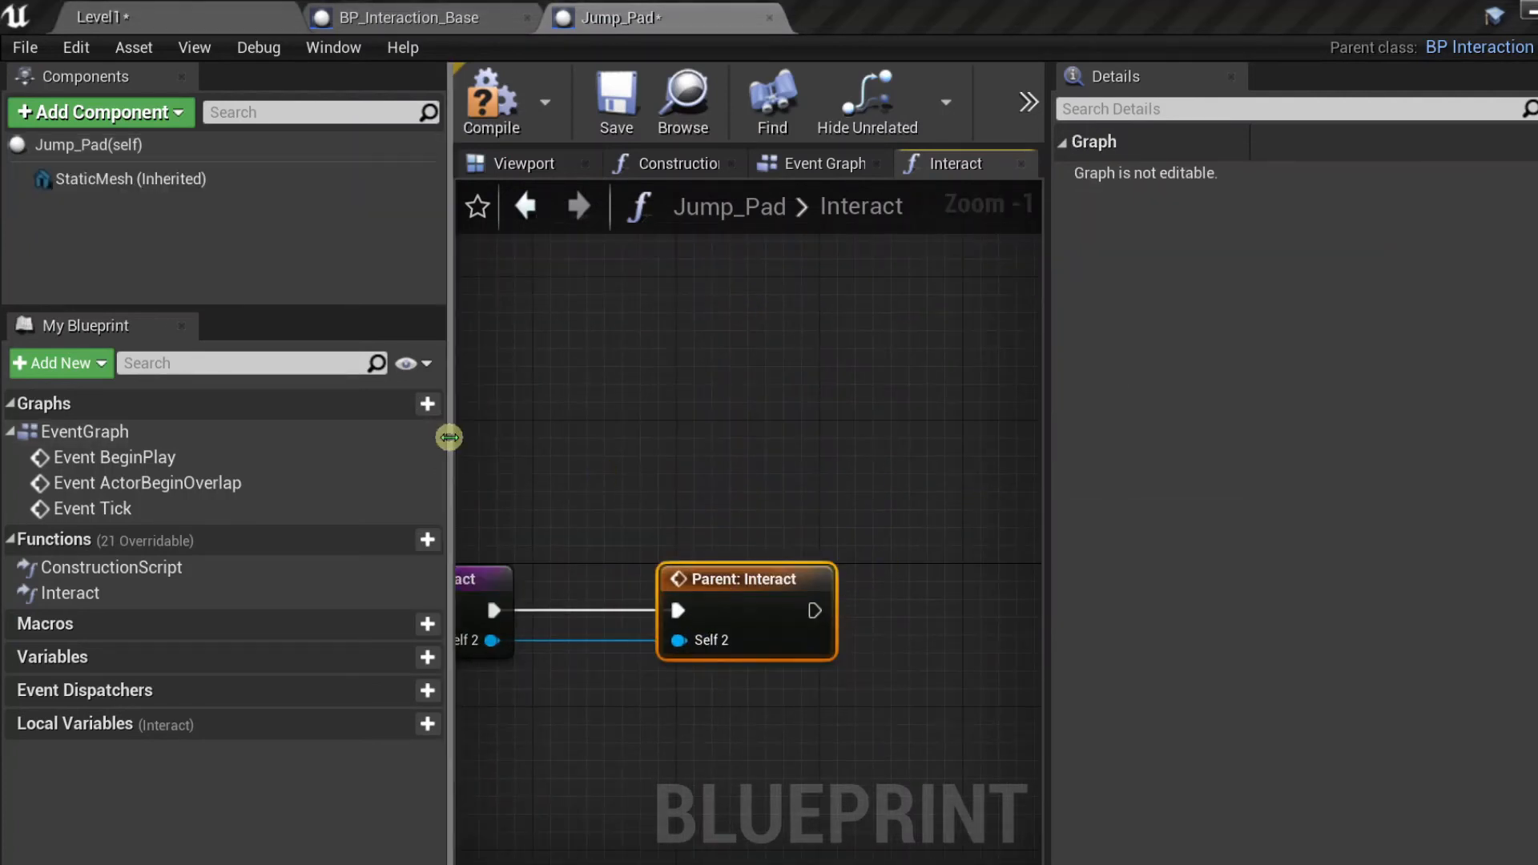
drag(446, 432, 252, 436)
right_drag(604, 463, 677, 452)
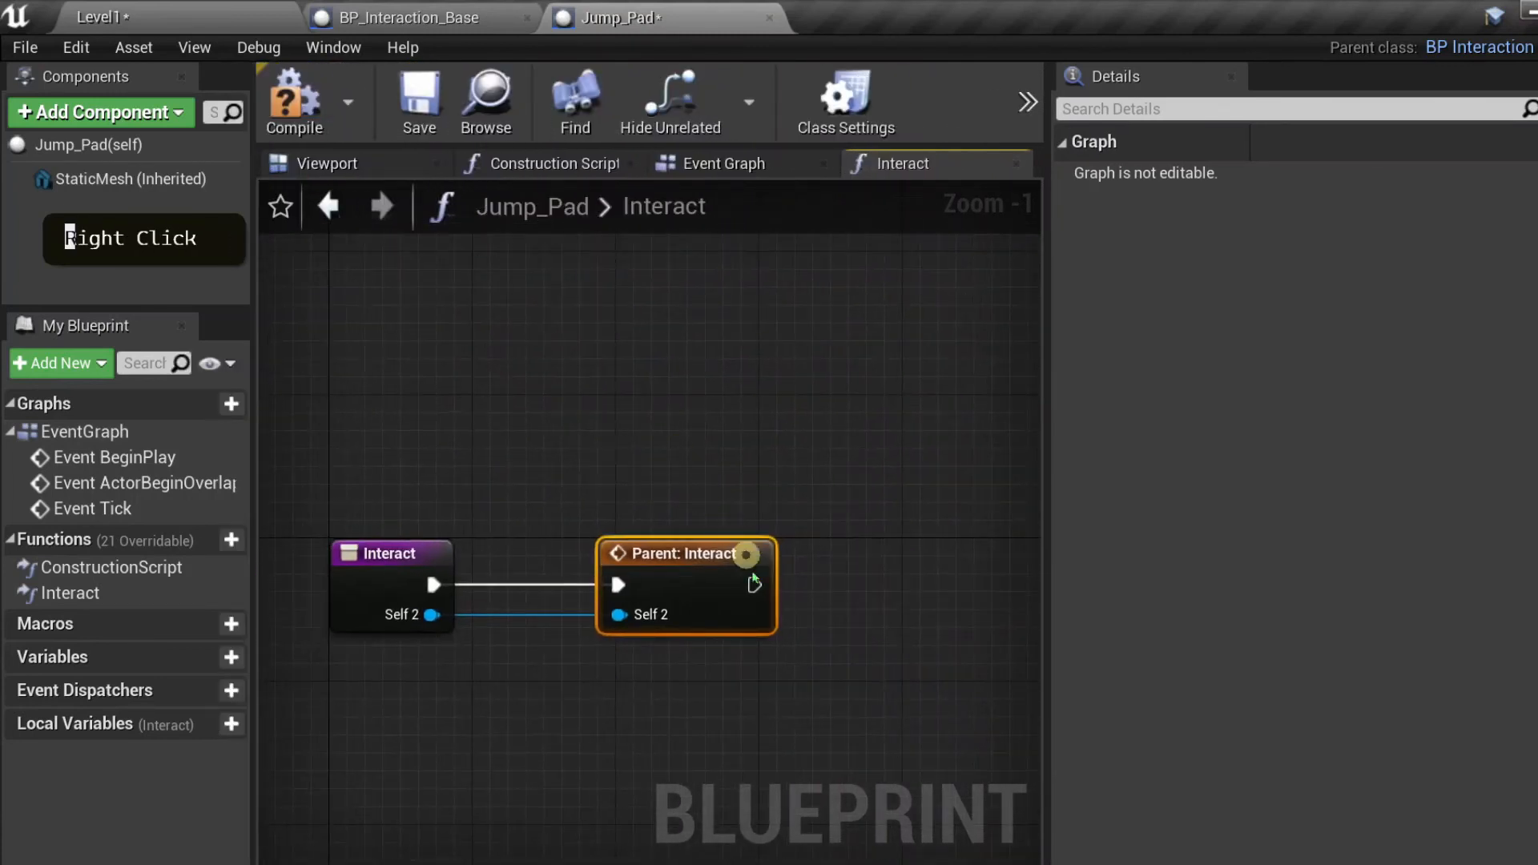
right_drag(836, 593, 720, 559)
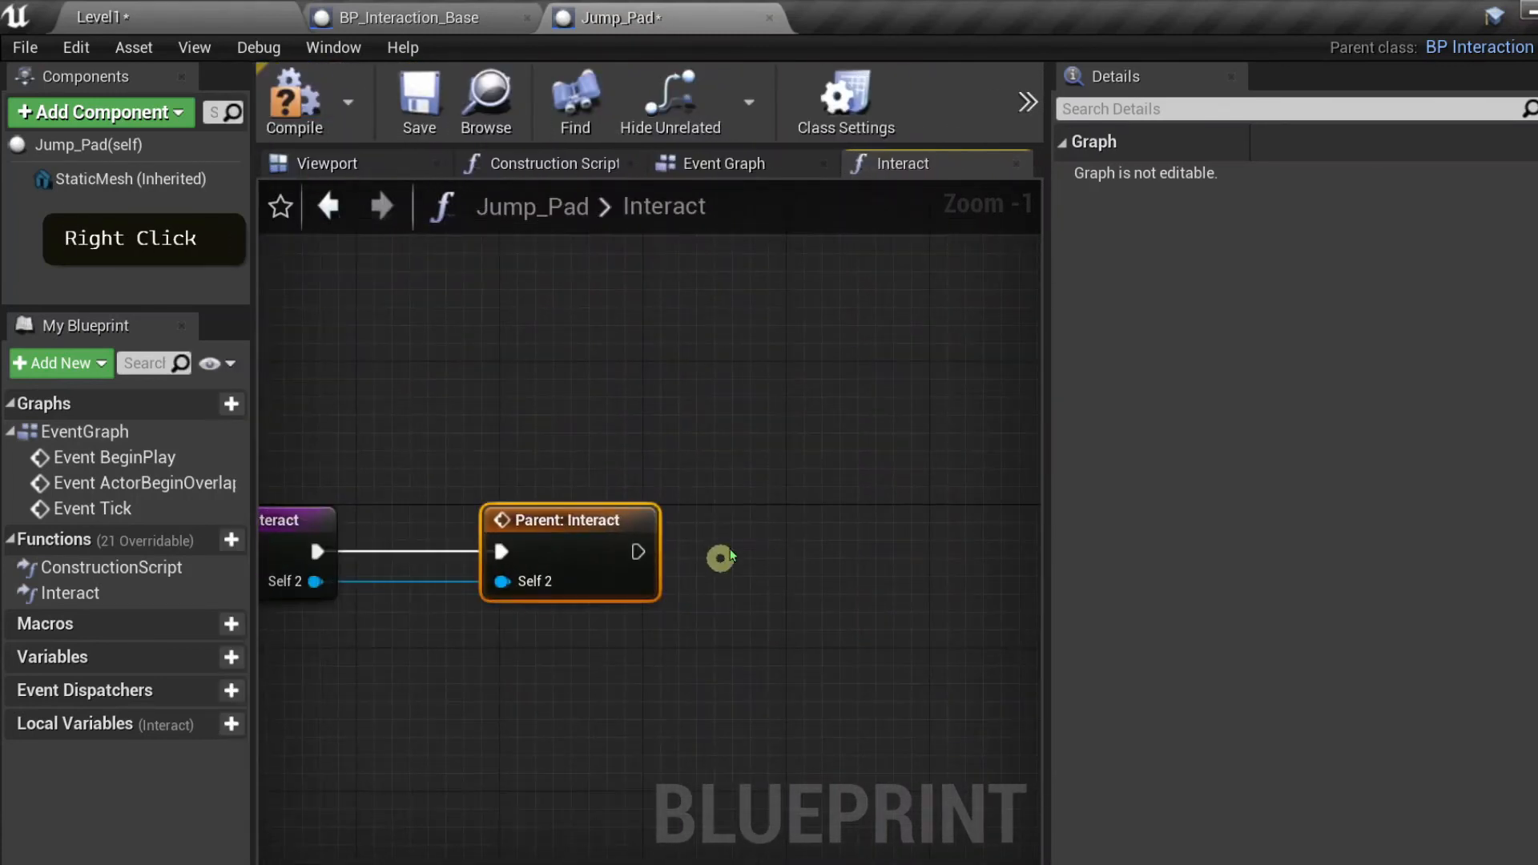
right_click(757, 508)
text(ad)
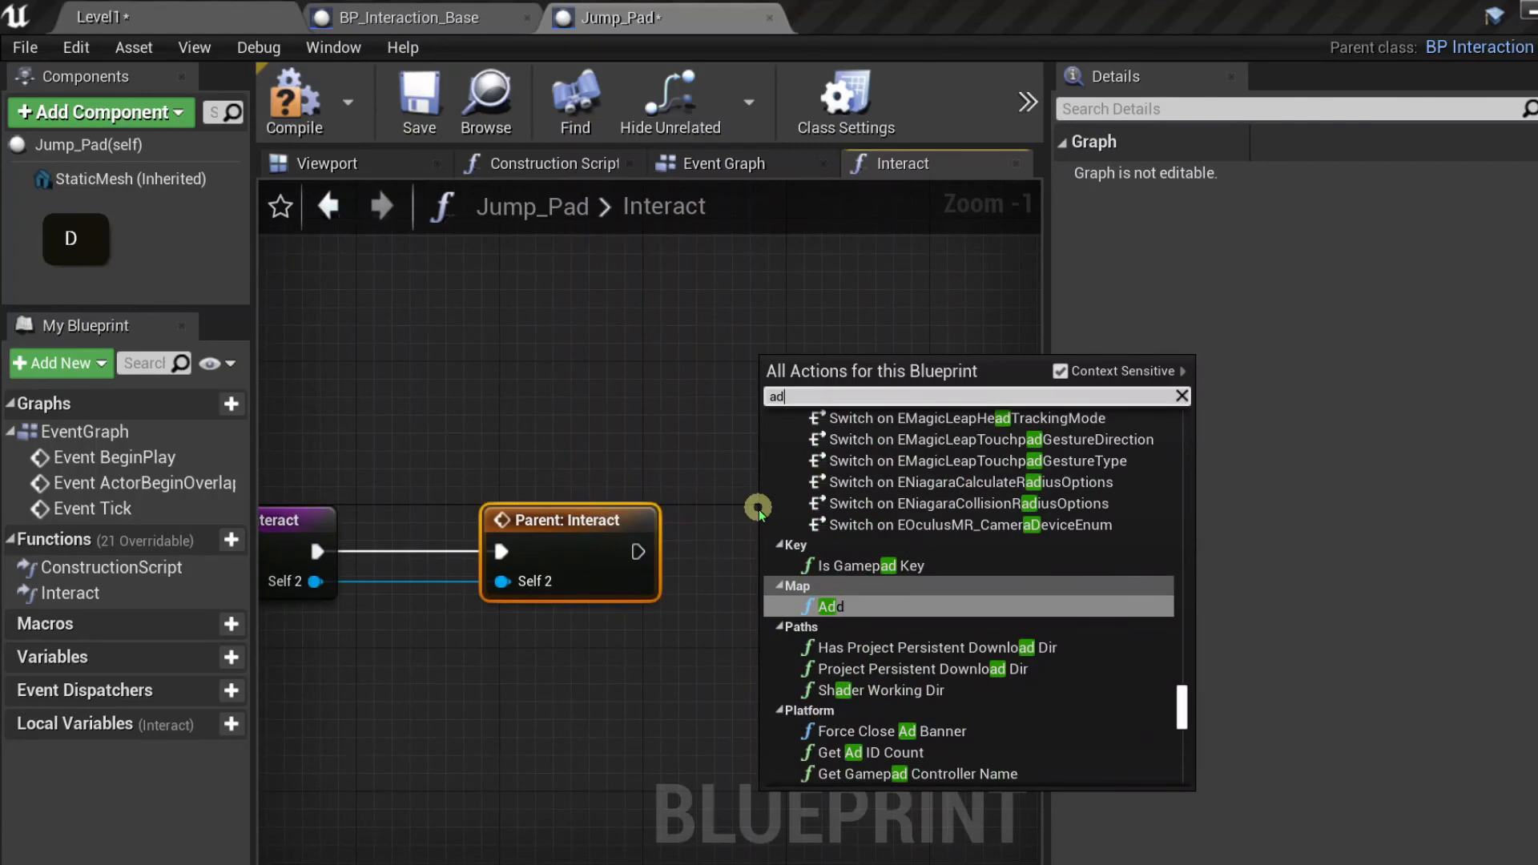
text(d force)
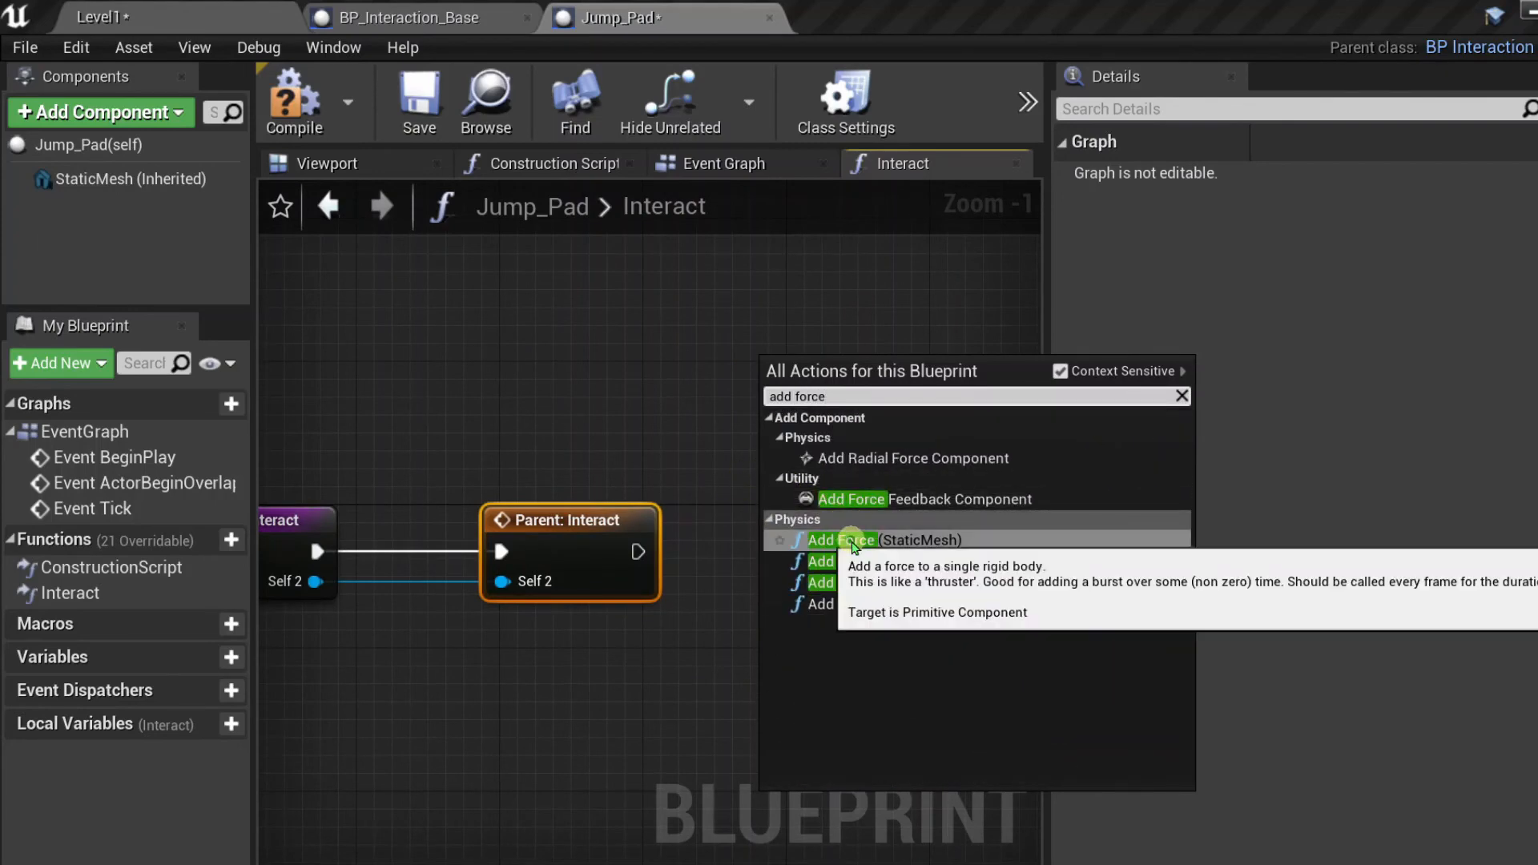
click(850, 541)
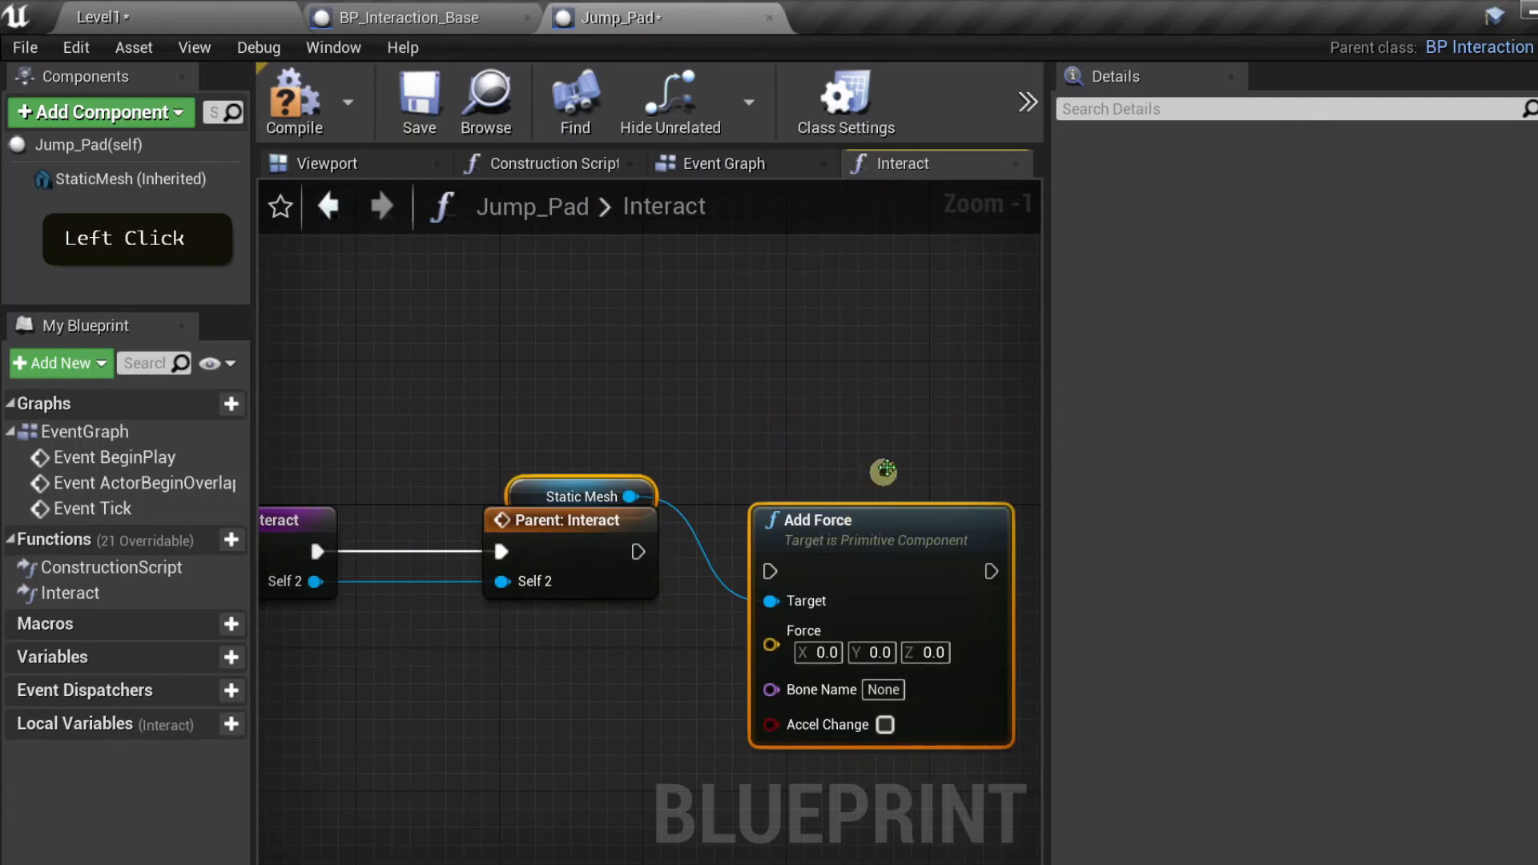
drag(886, 468, 880, 465)
drag(638, 551, 820, 505)
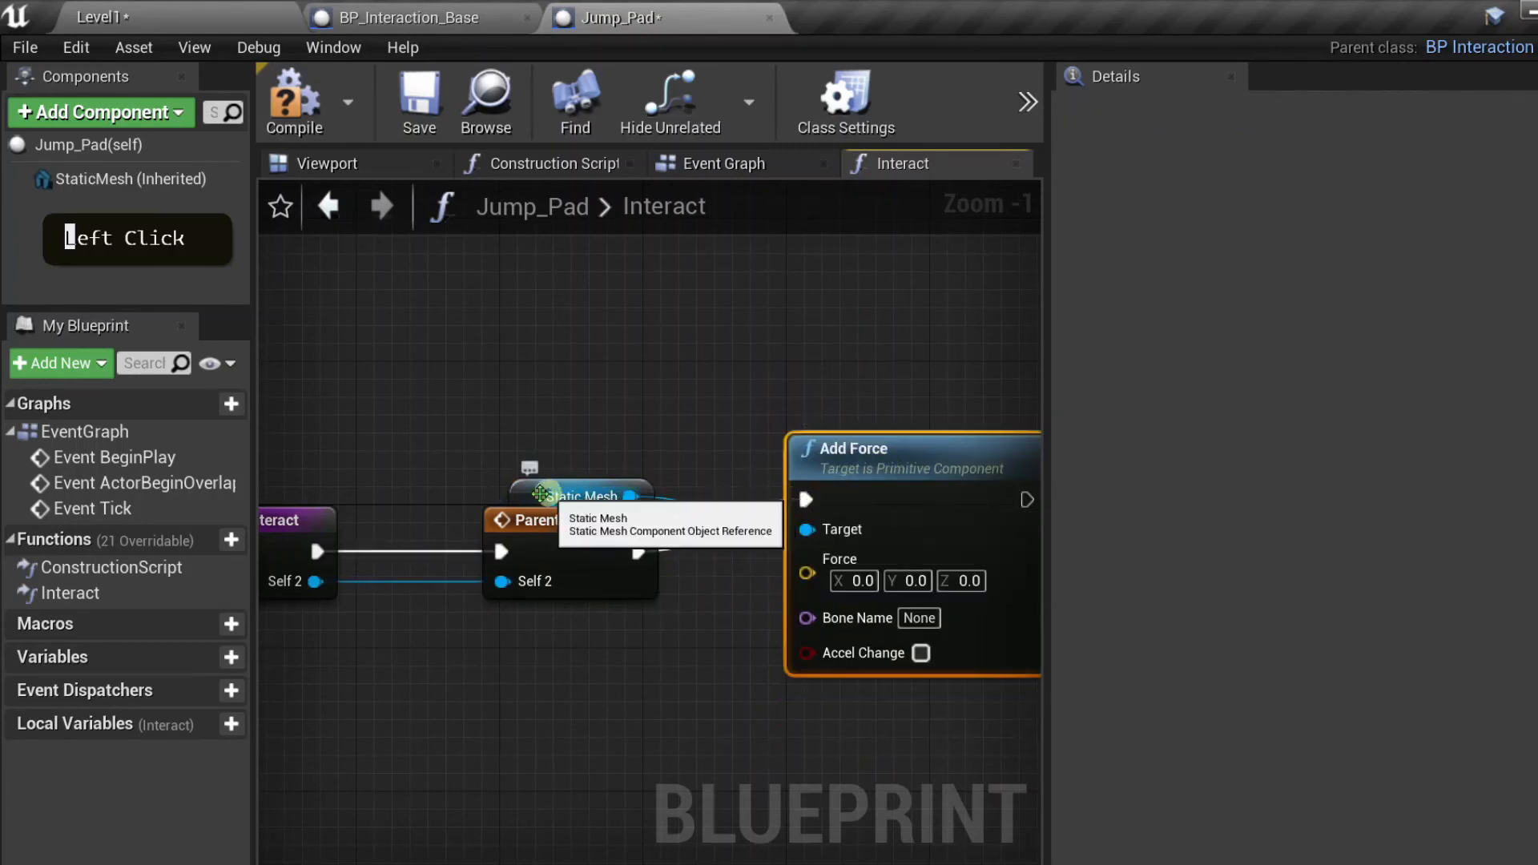
drag(553, 500, 653, 656)
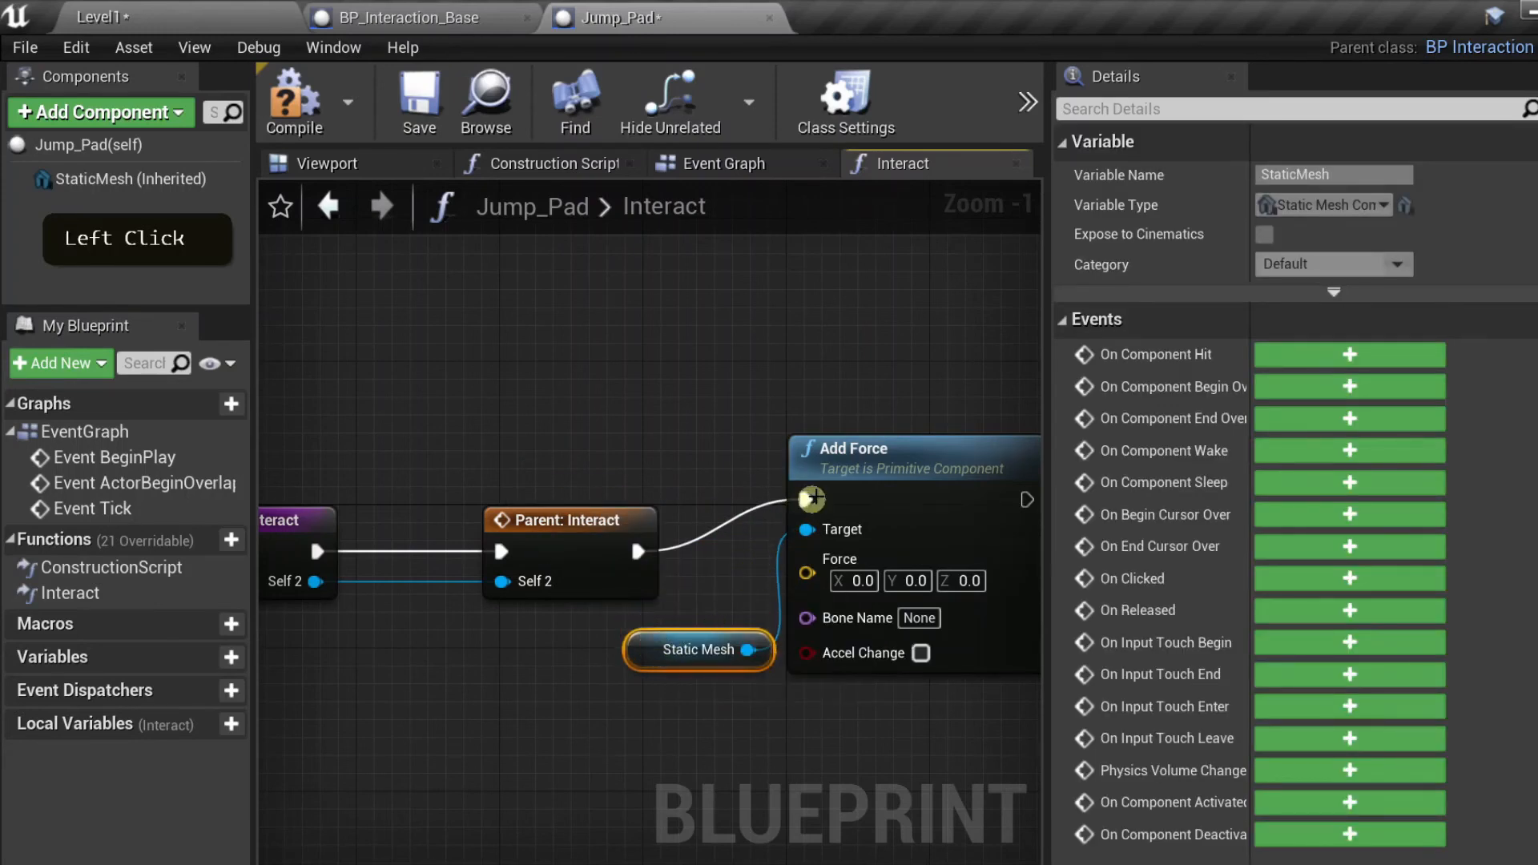
drag(784, 404, 923, 682)
key(Delete)
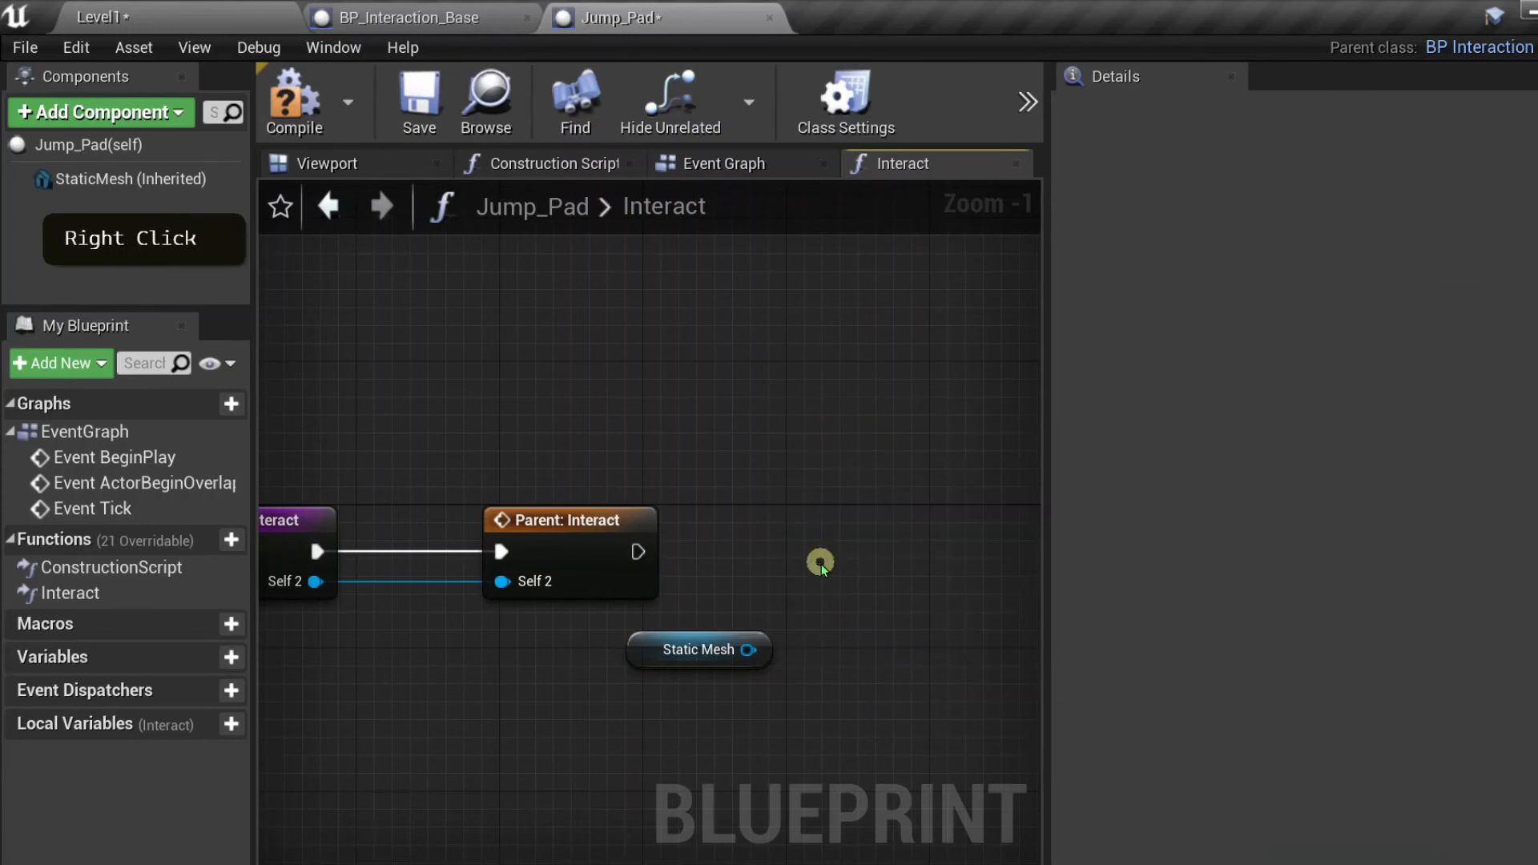
- Add an Add Impulse (StaticMesh) node to Jump_Pad's Interact graph and delete the unconnected Static Mesh reference
right_click(820, 563)
text(add )
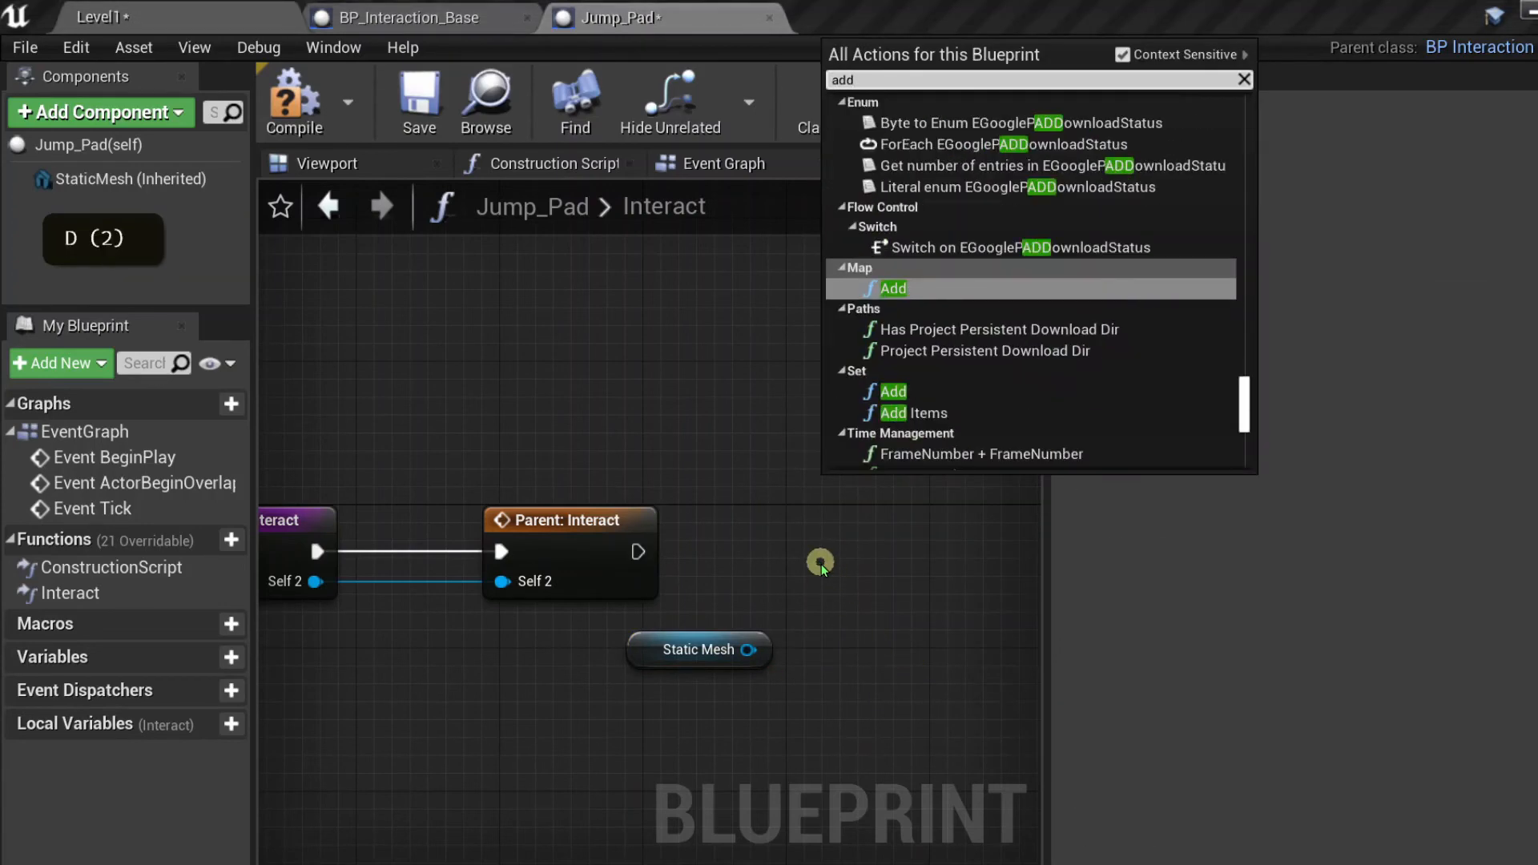
text(imp)
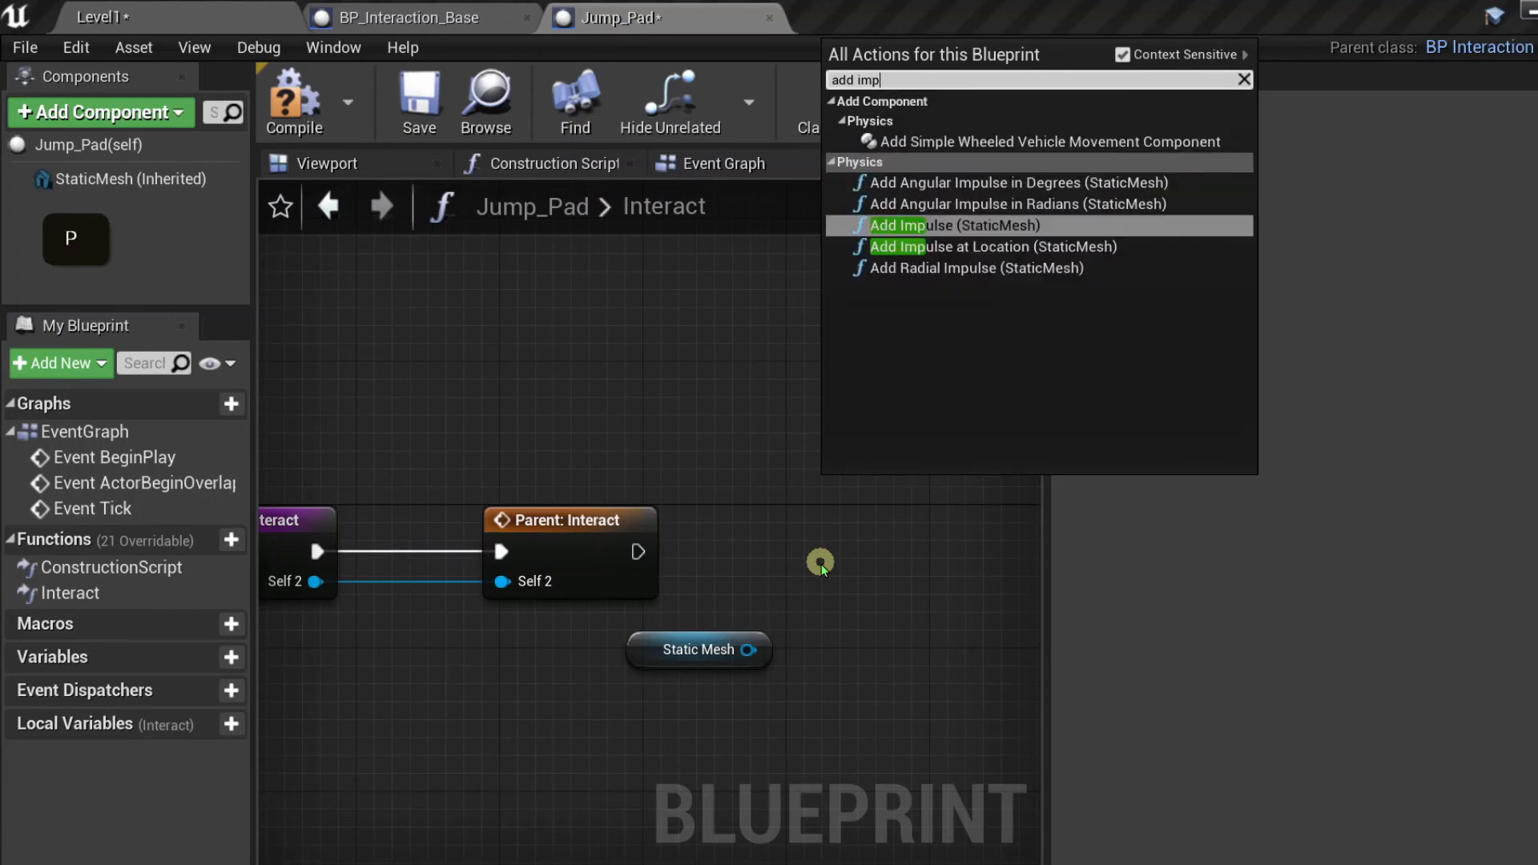
click(927, 227)
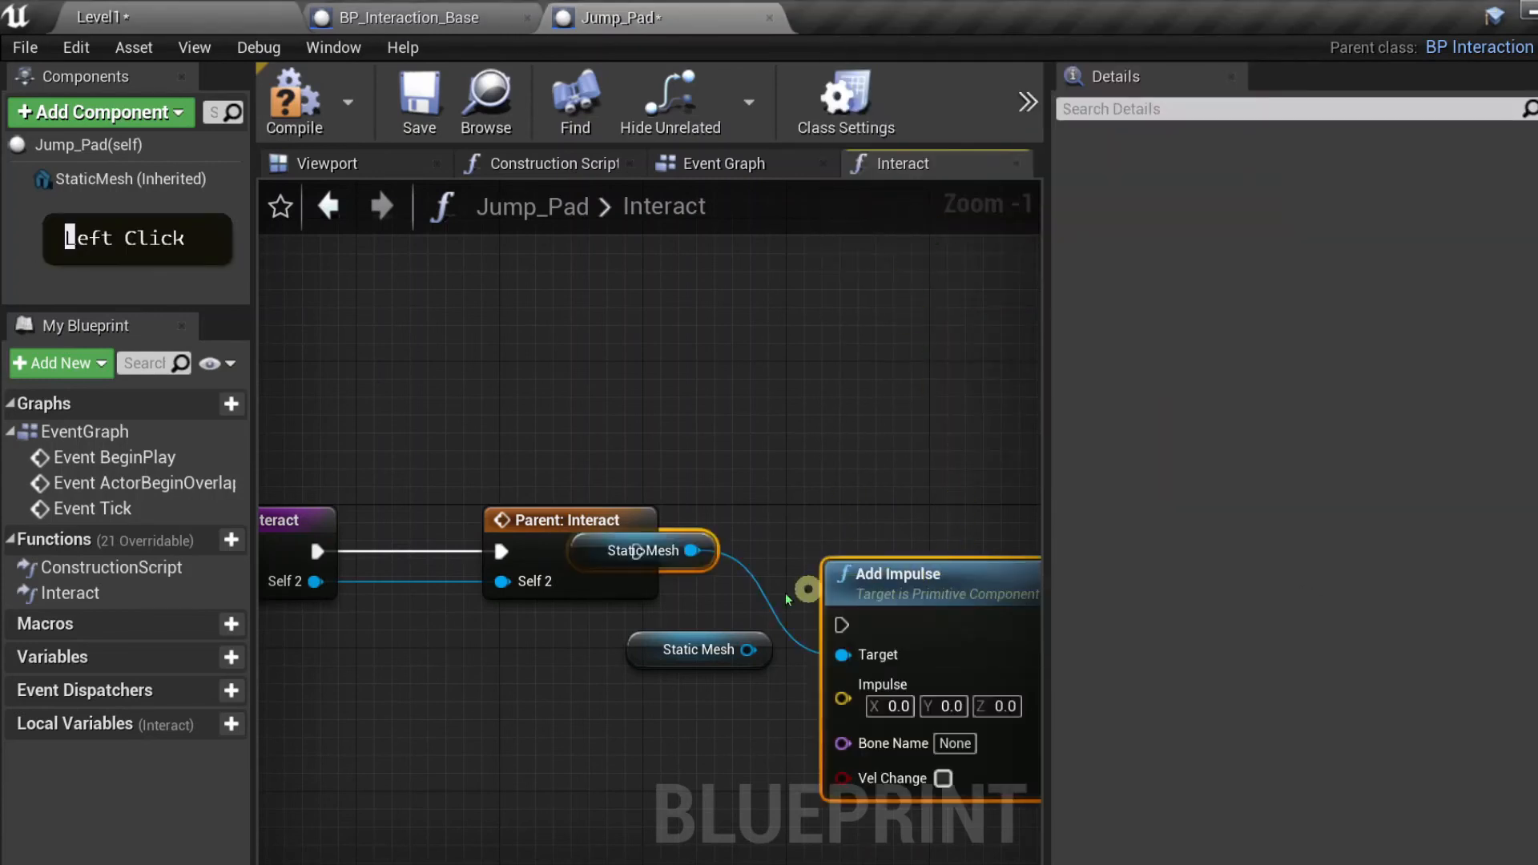
click(689, 651)
key(Delete)
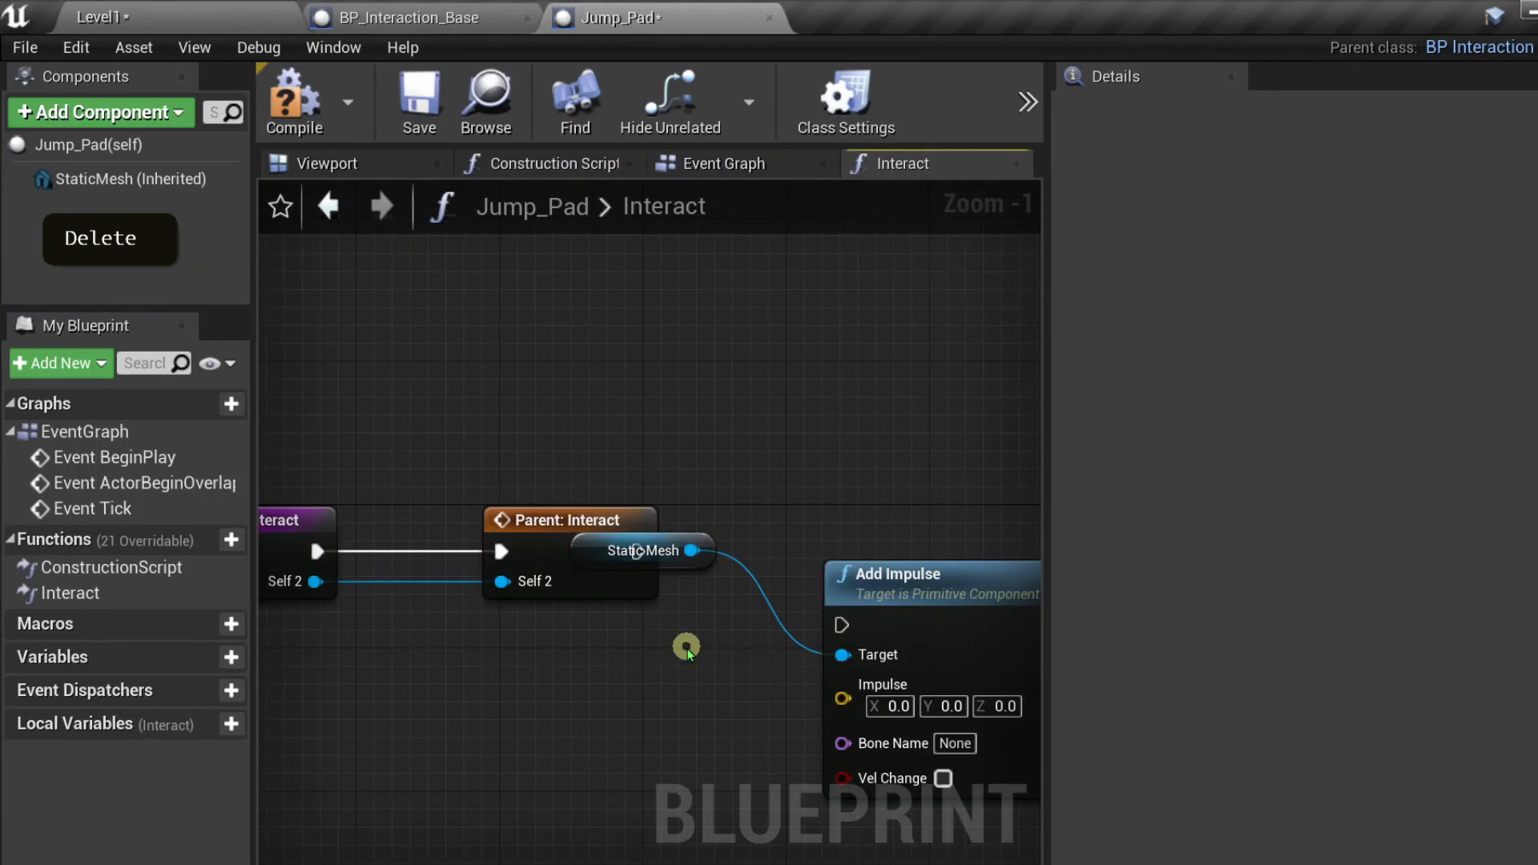
- Connect Parent: Interact's execution output to Add Impulse, aligning the node beside the call with its Static Mesh reference below
drag(641, 561, 685, 725)
drag(813, 589, 811, 479)
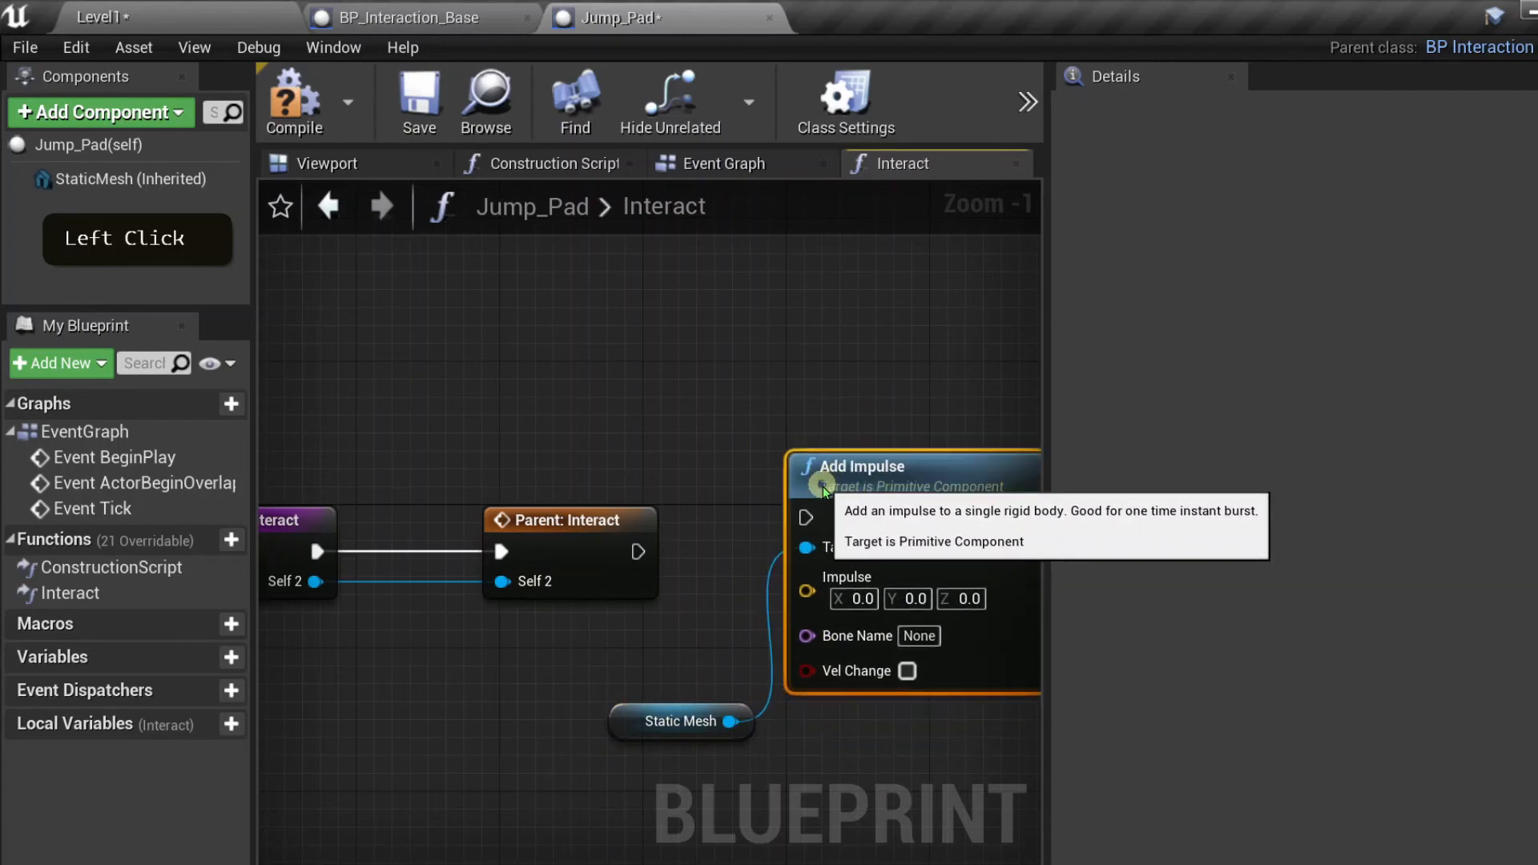
drag(637, 548, 813, 522)
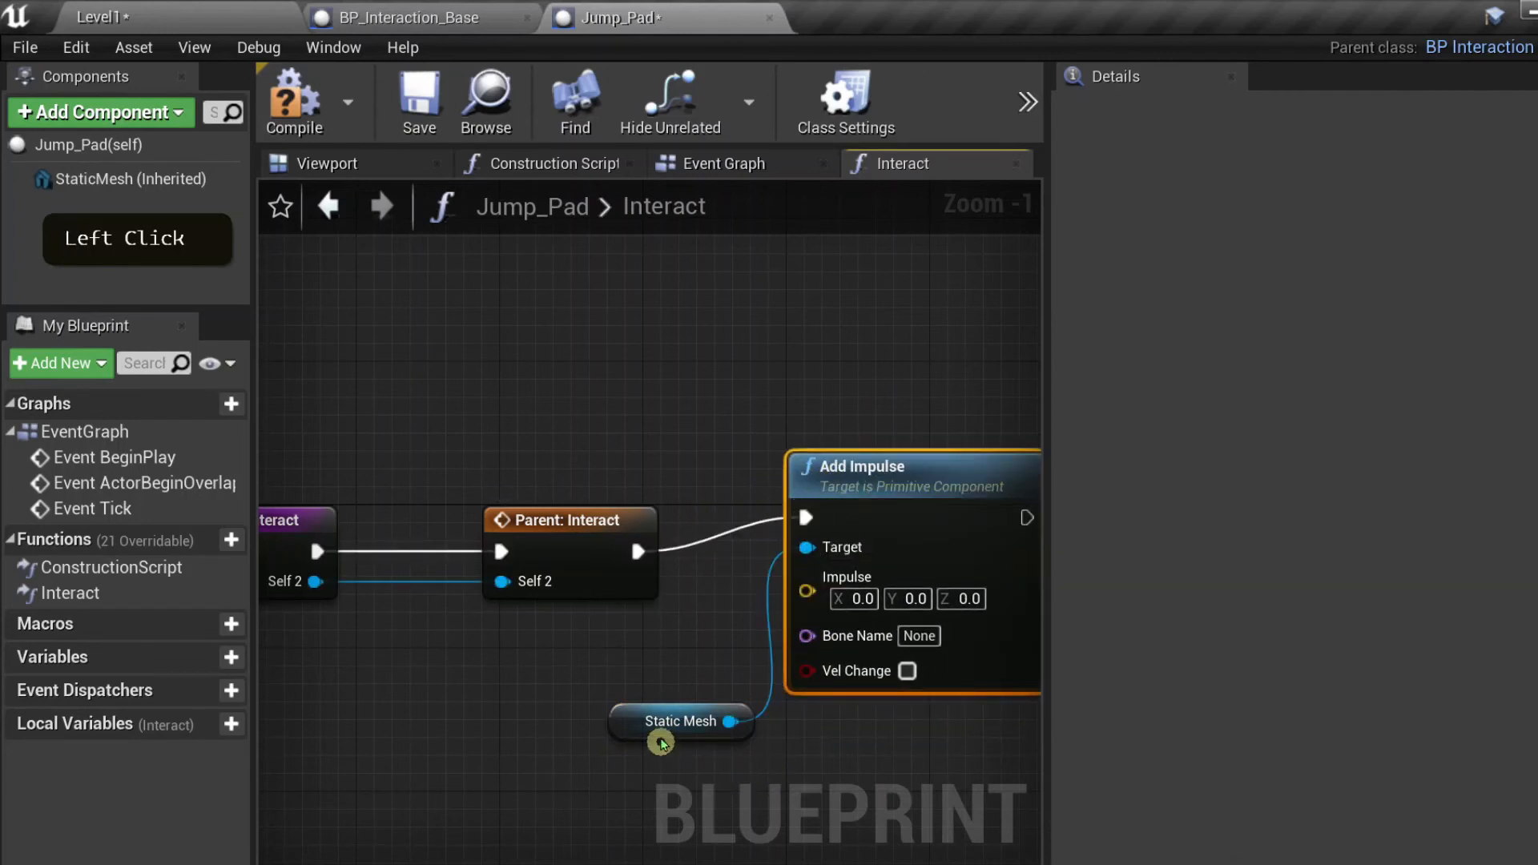
drag(660, 737, 623, 687)
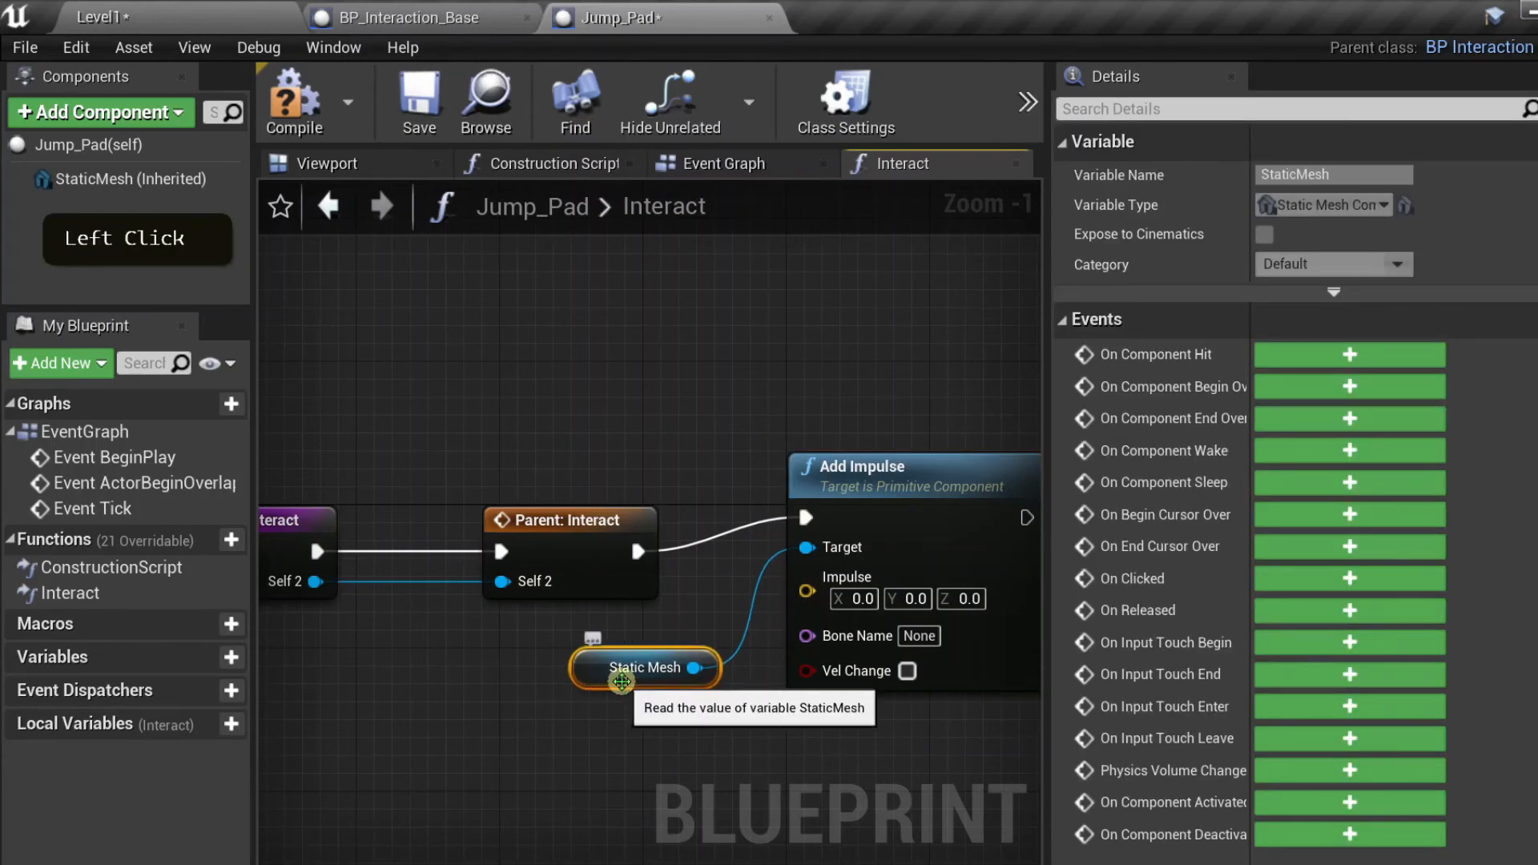
click(712, 625)
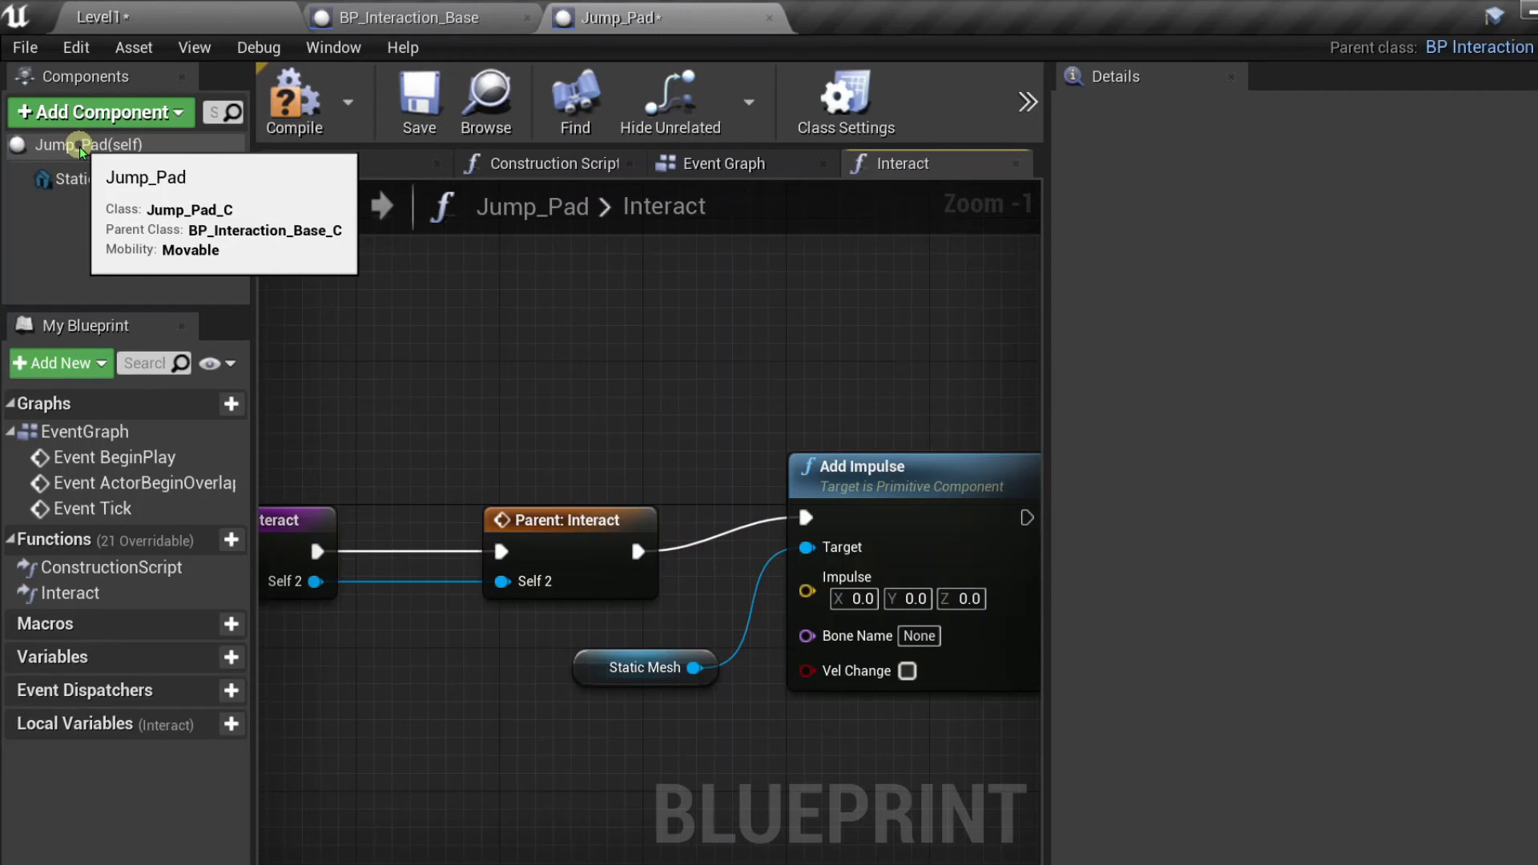
- Delete the Static Mesh reference feeding Add Impulse, compile Jump_Pad, and enable Vel Change on the Add Impulse node
click(633, 666)
key(Delete)
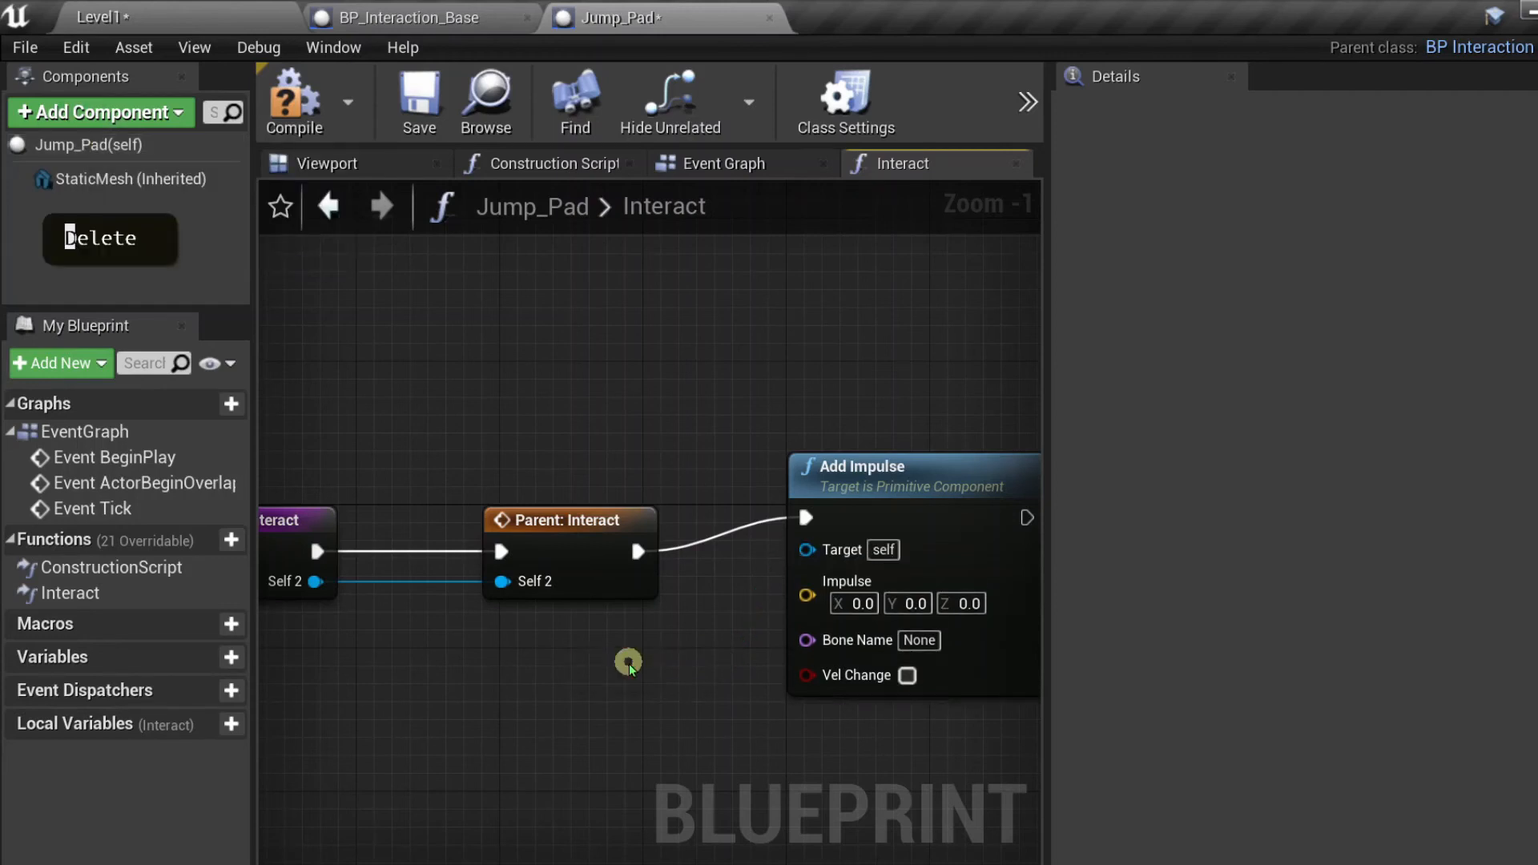
click(304, 81)
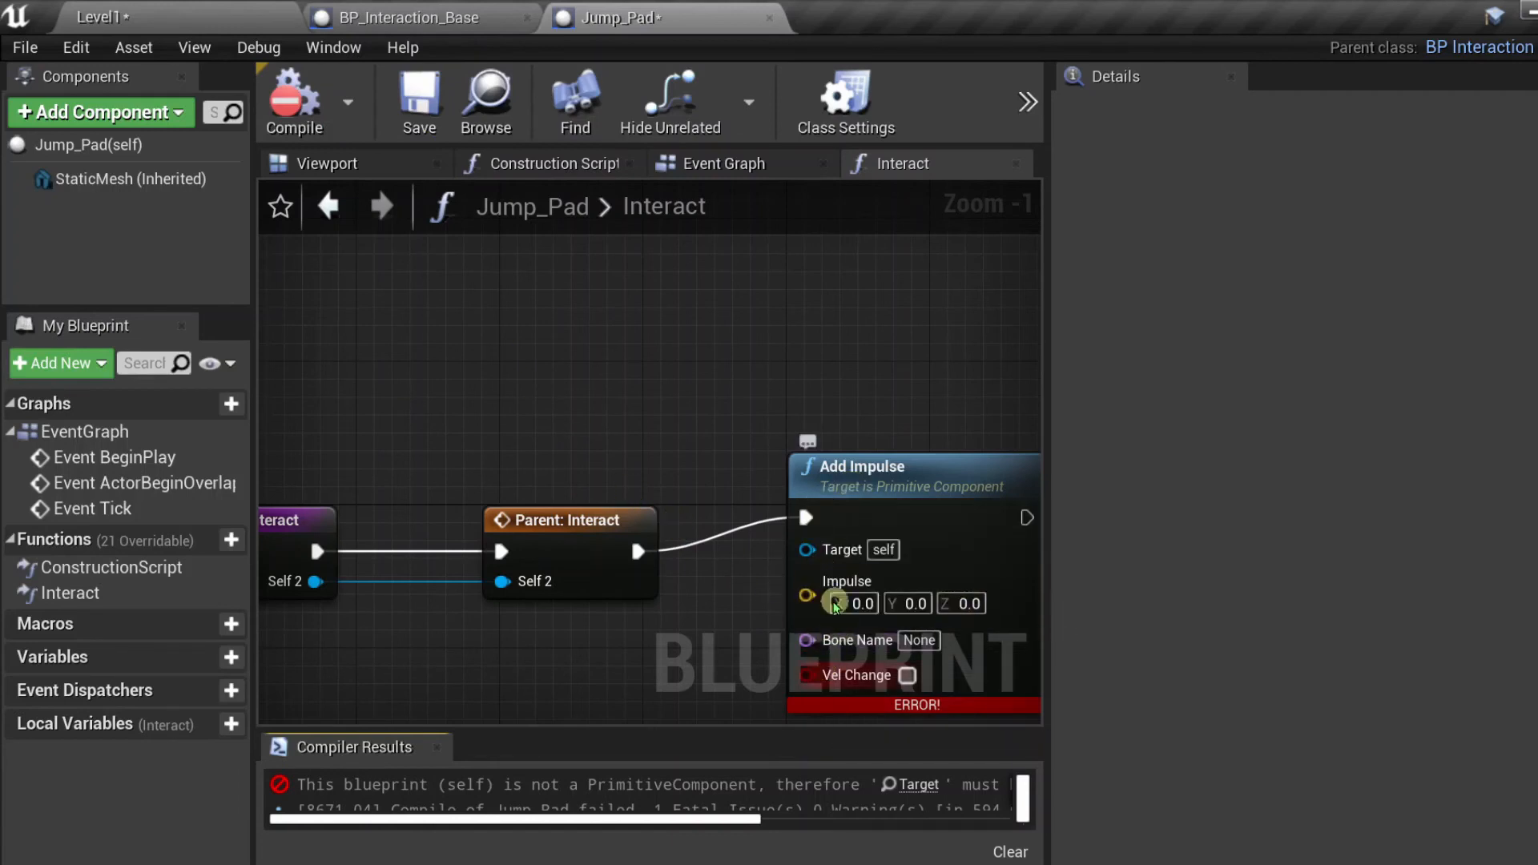
scroll(668, 667, down, 1)
right_drag(697, 642, 665, 498)
click(841, 526)
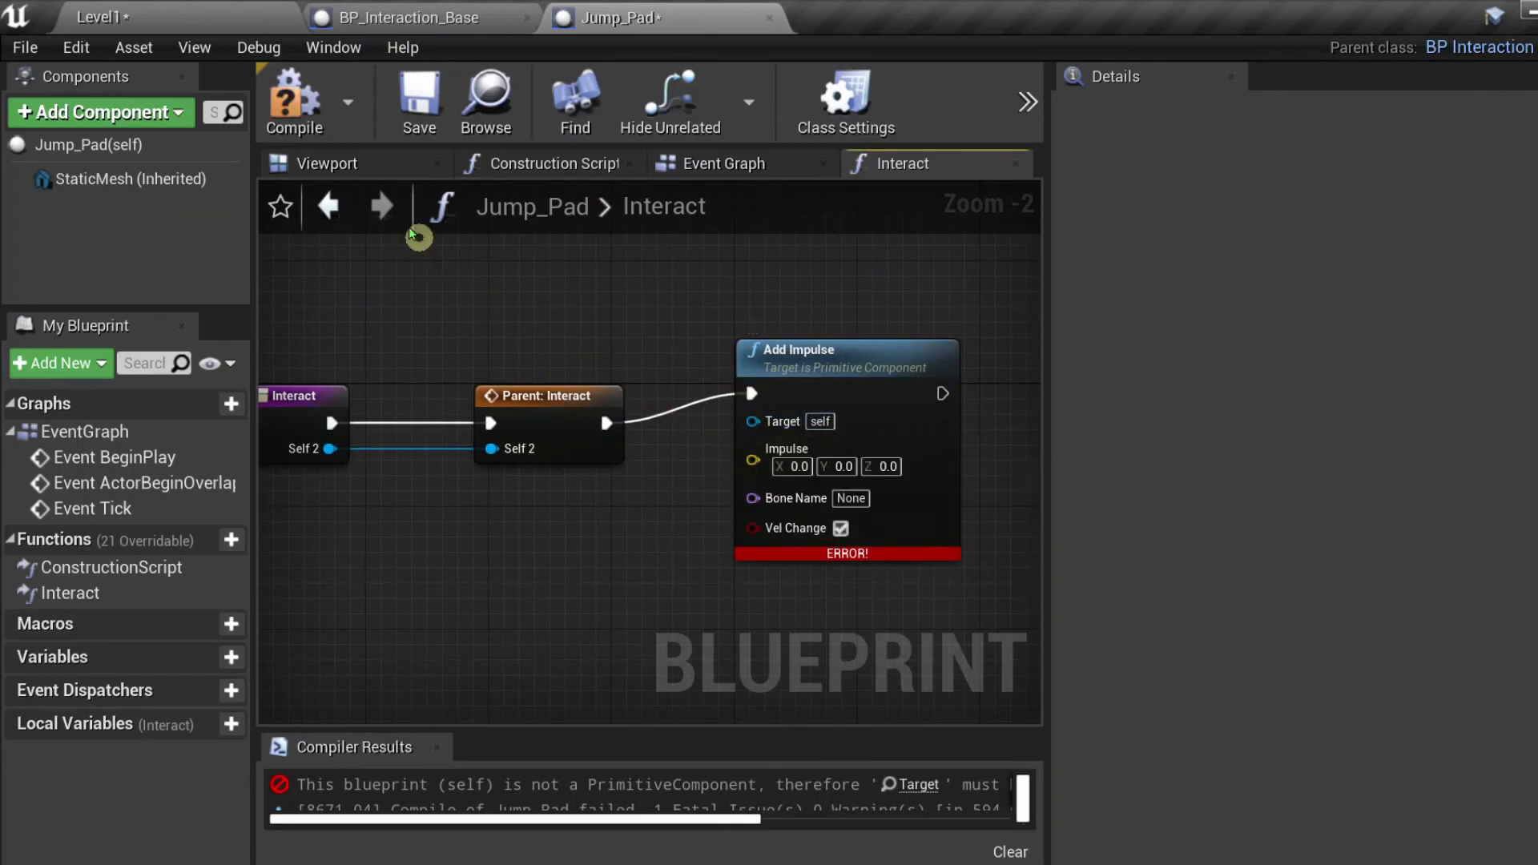
- In BP_Interaction_Base's event graph, promote the As BP Ball Pawn output of Cast To BP_BallPawn to a variable
click(406, 20)
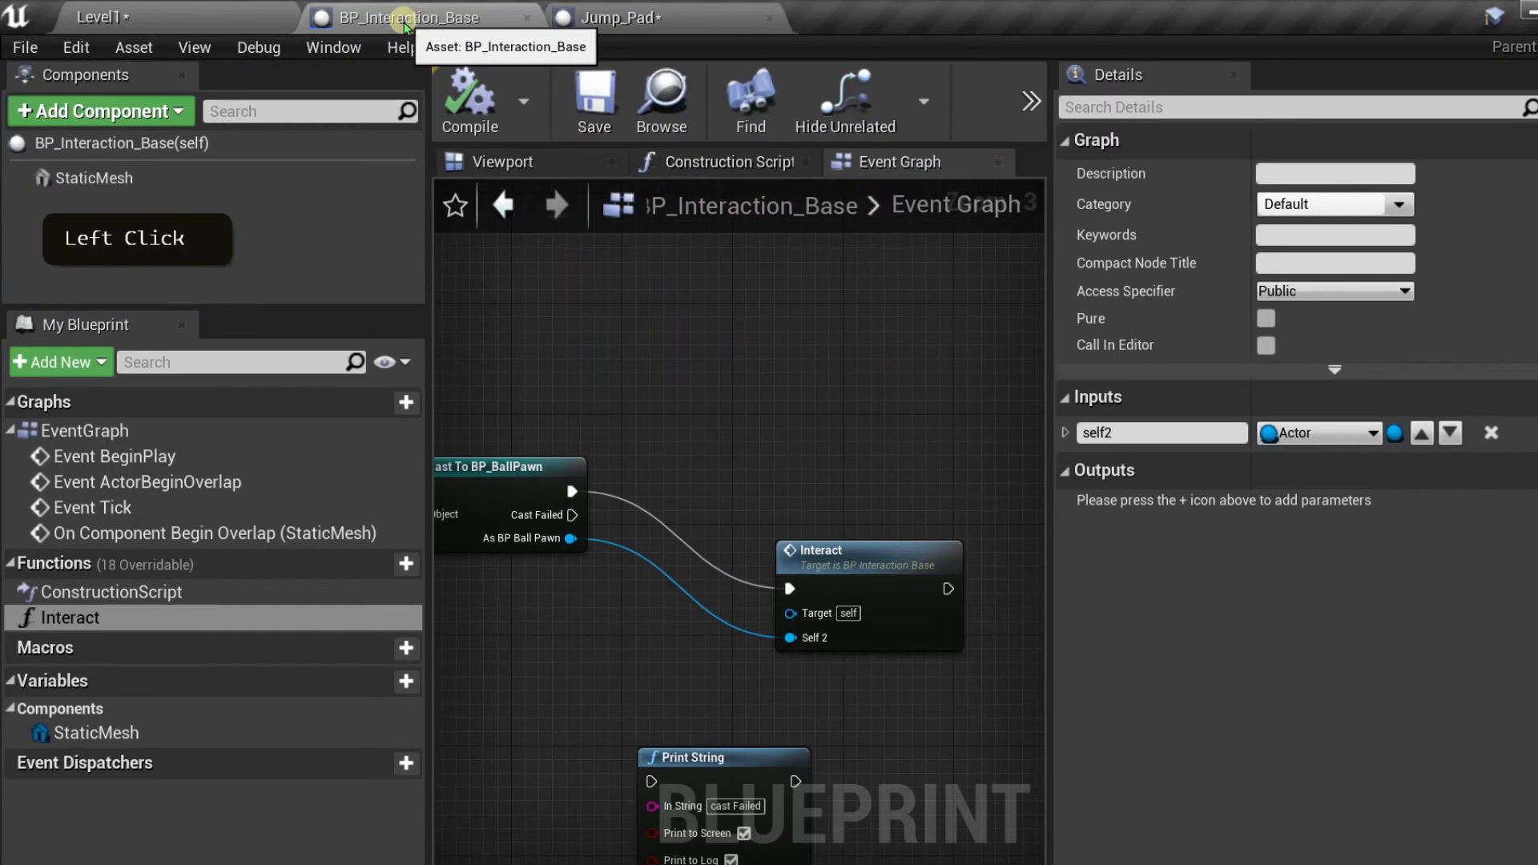
right_drag(627, 366, 769, 282)
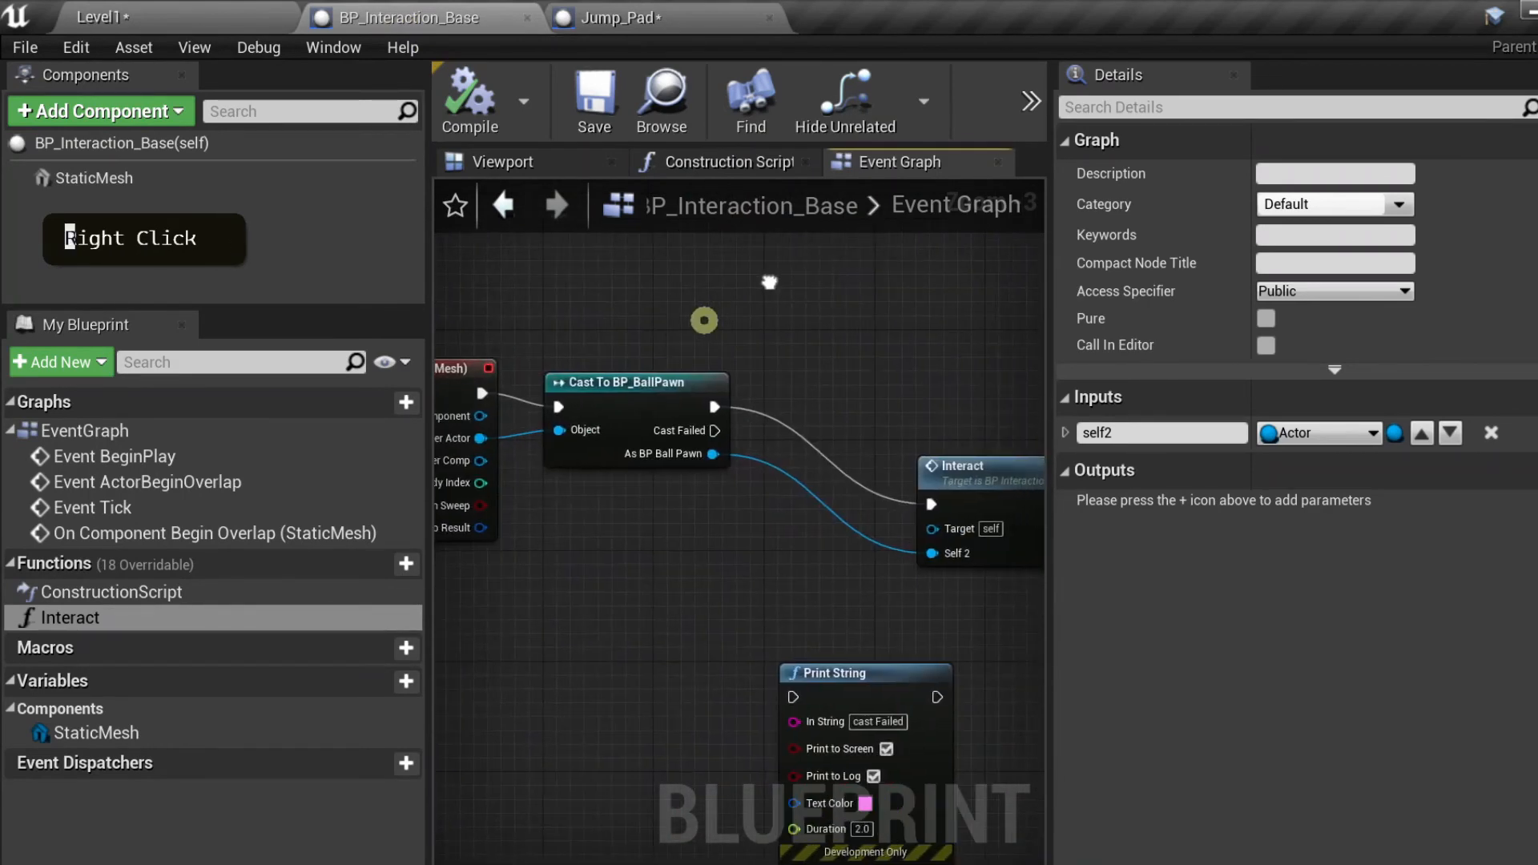
click(705, 18)
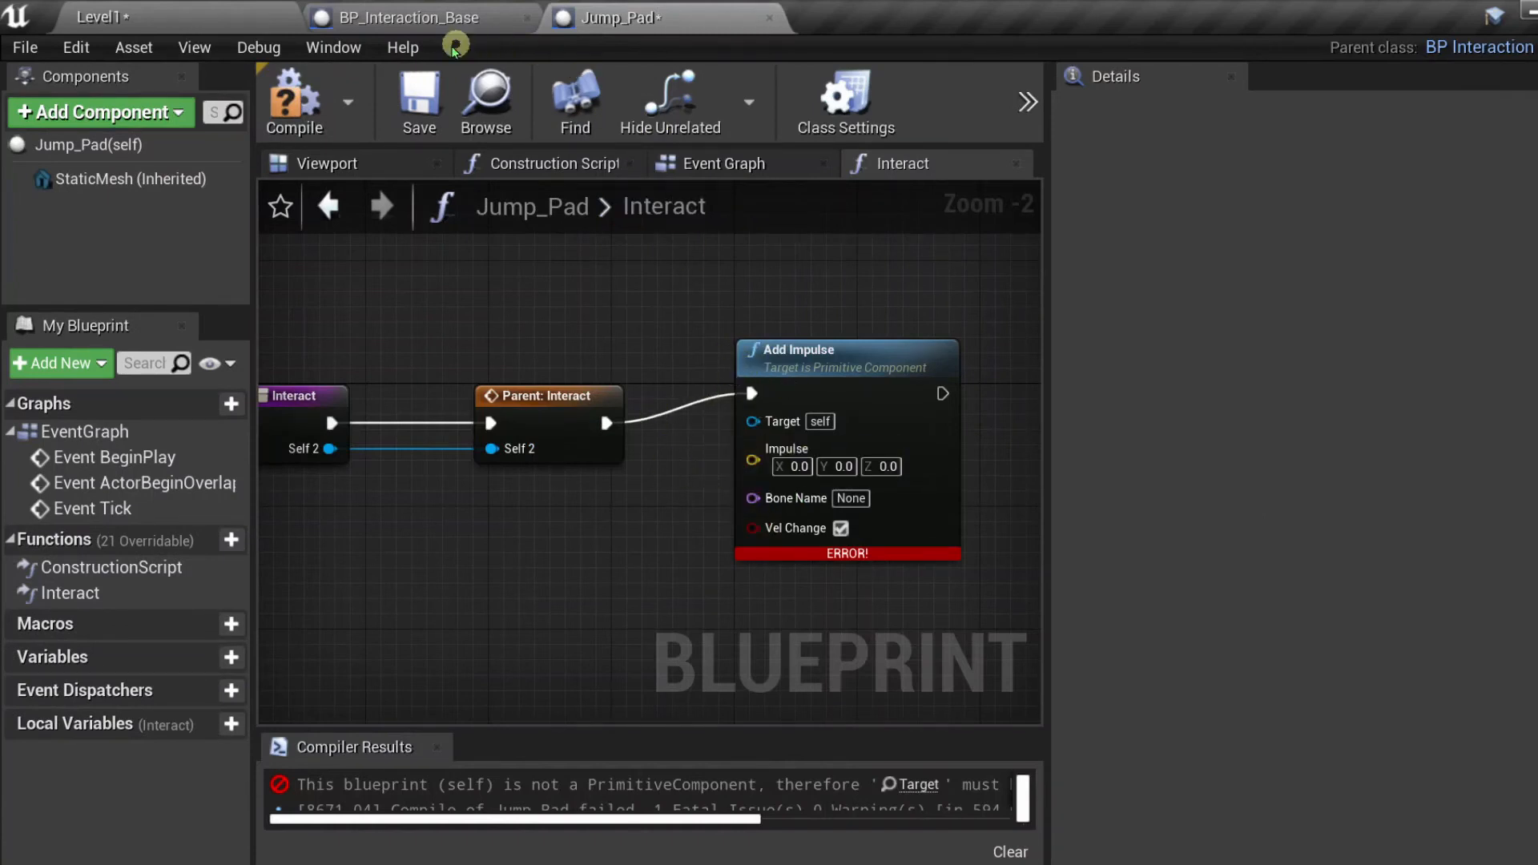
click(433, 17)
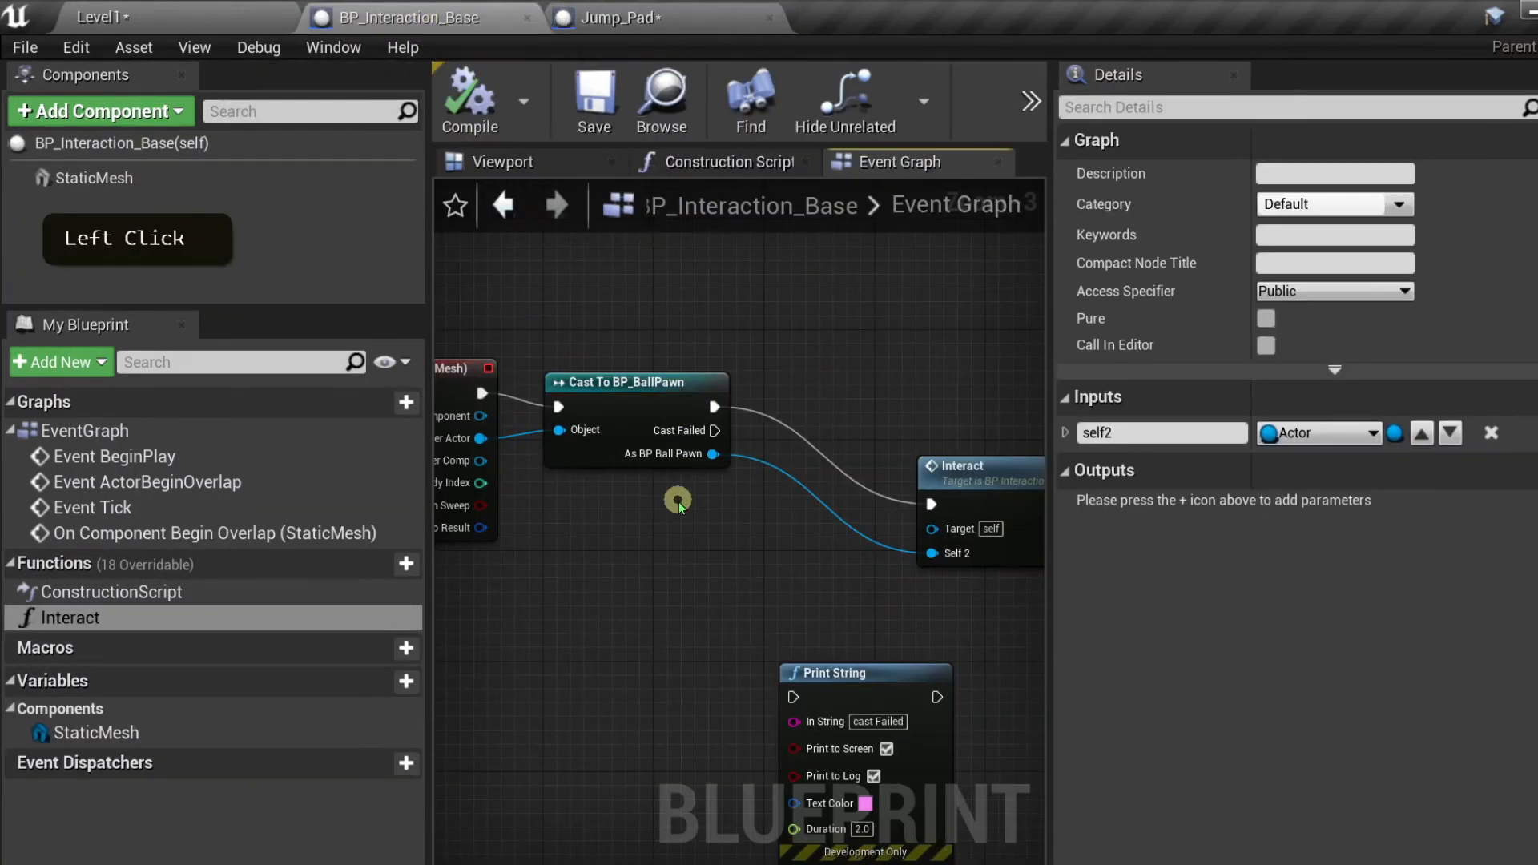
right_drag(677, 501, 733, 506)
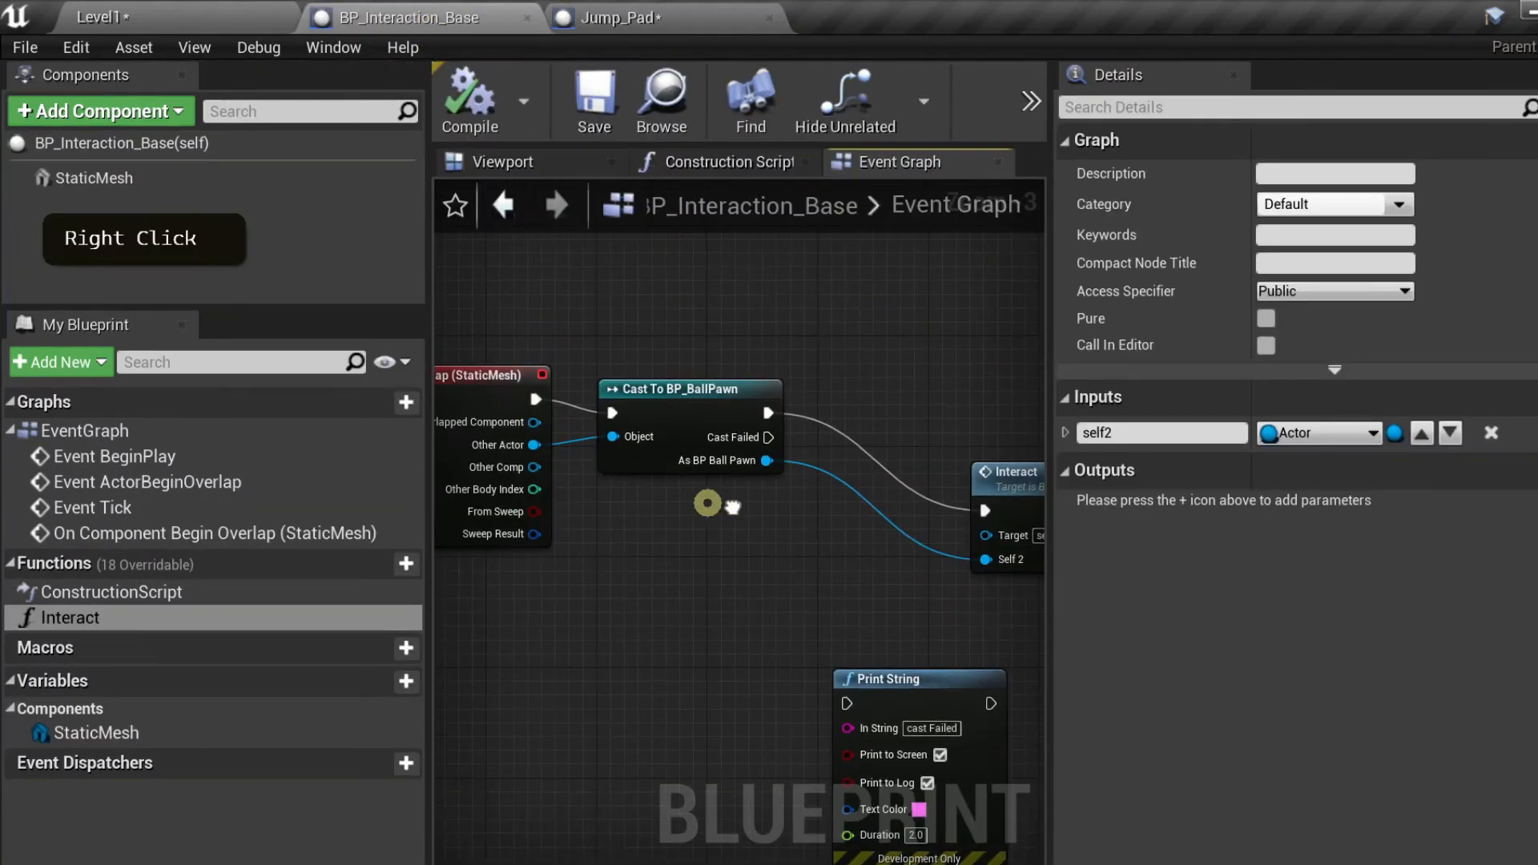
right_click(767, 462)
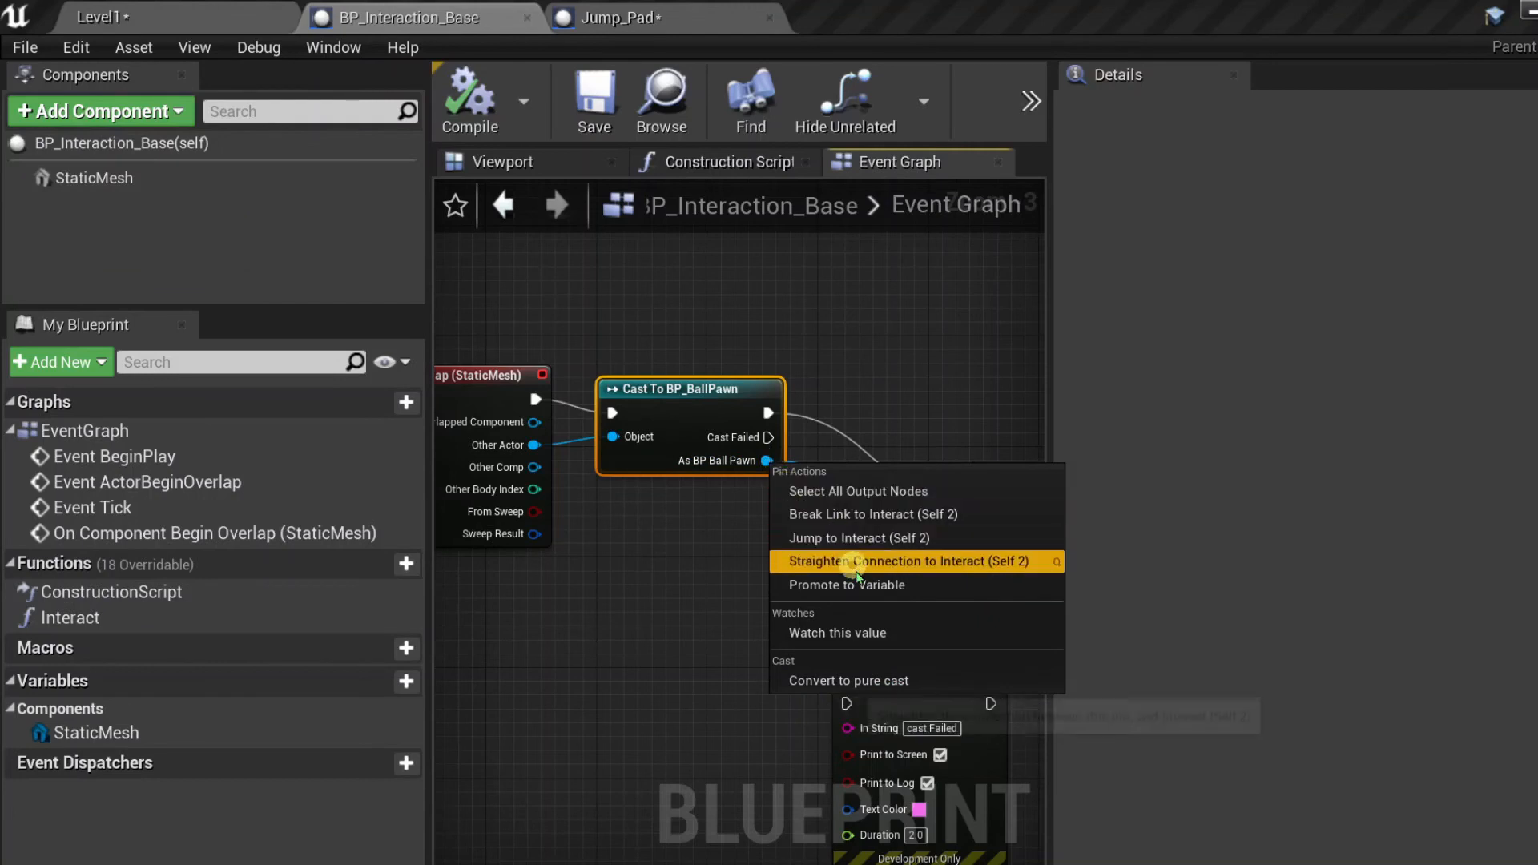
click(865, 596)
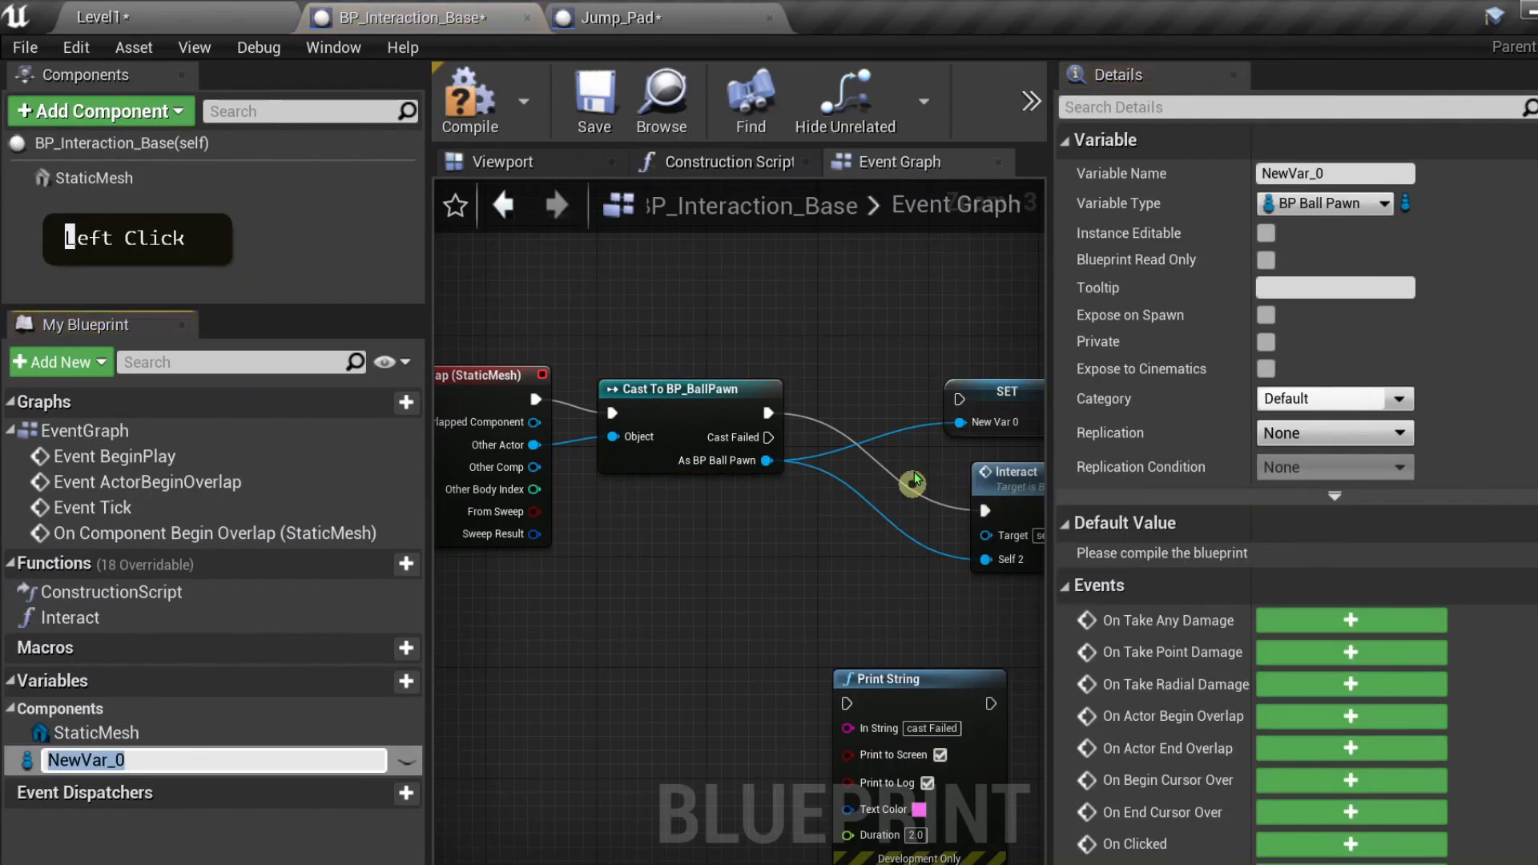
- Place the new SET node between Cast To BP_BallPawn and Interact, wiring execution through it and its value output to Self 2
drag(997, 391, 812, 532)
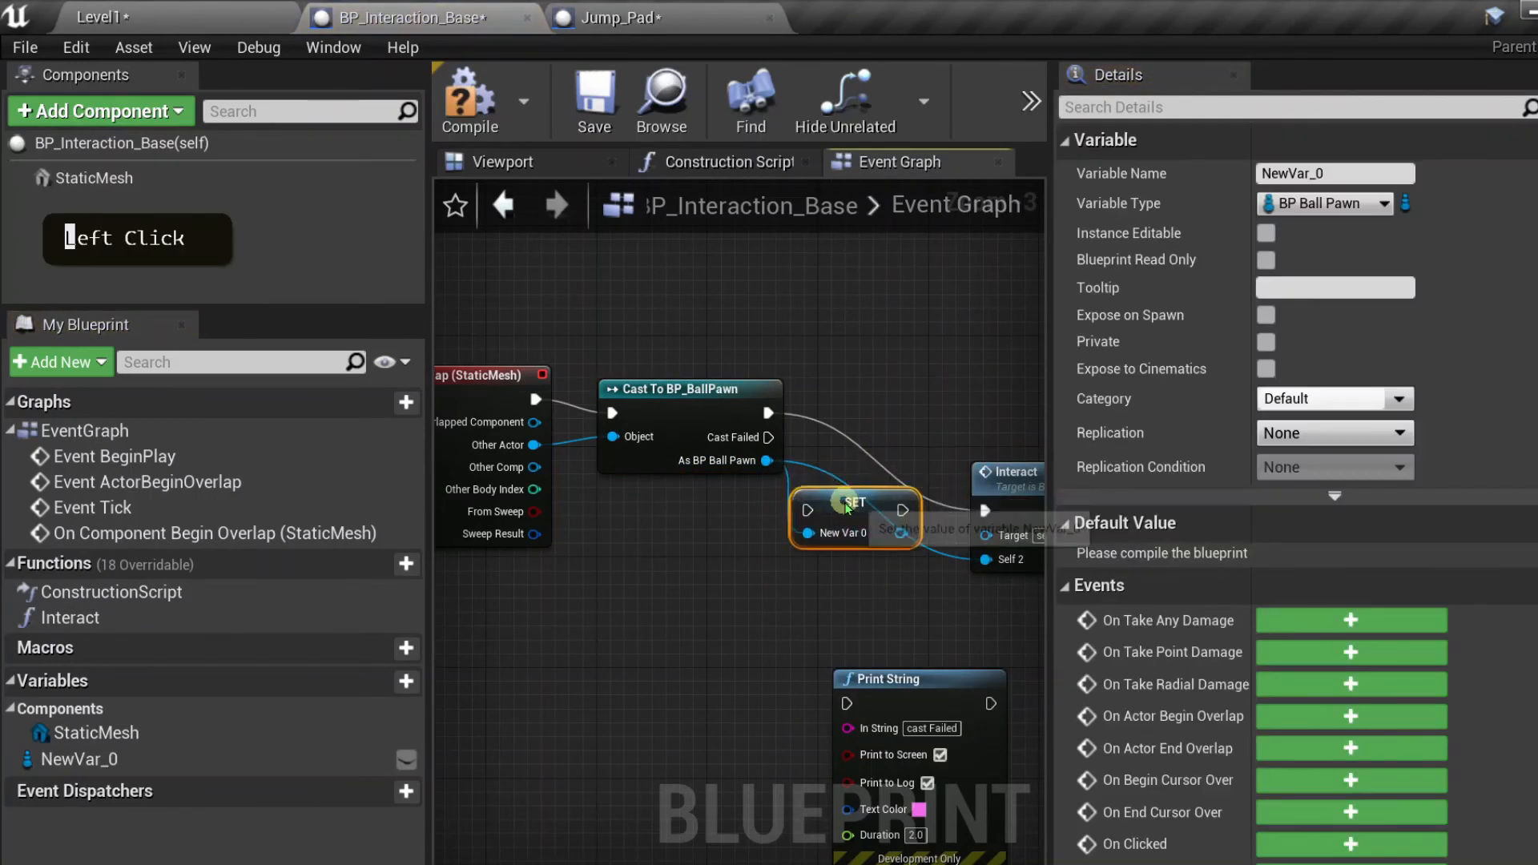
drag(771, 417, 1193, 510)
drag(914, 505, 990, 561)
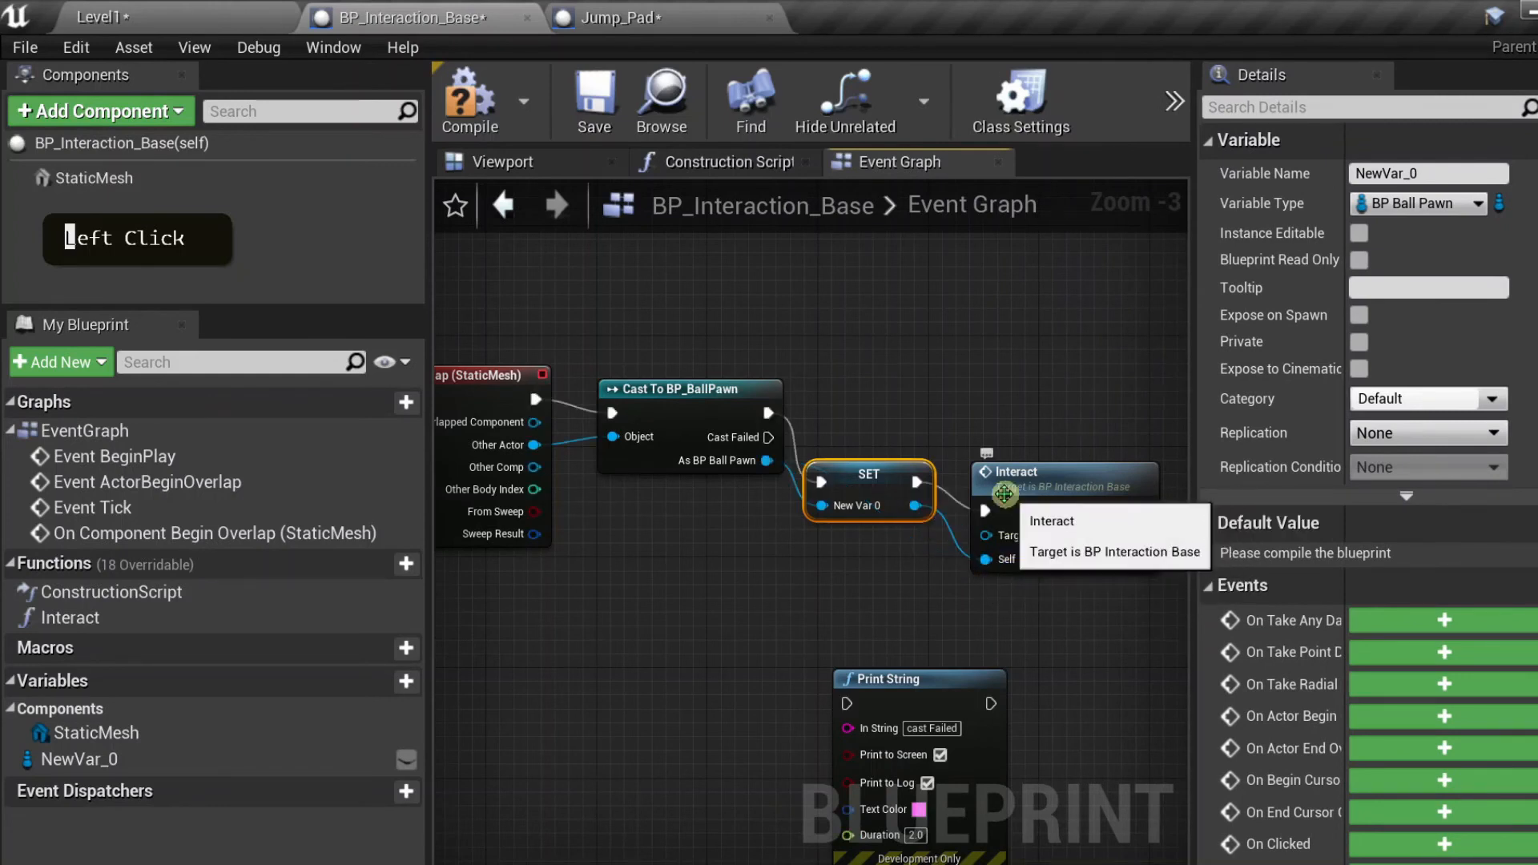
drag(915, 494, 915, 454)
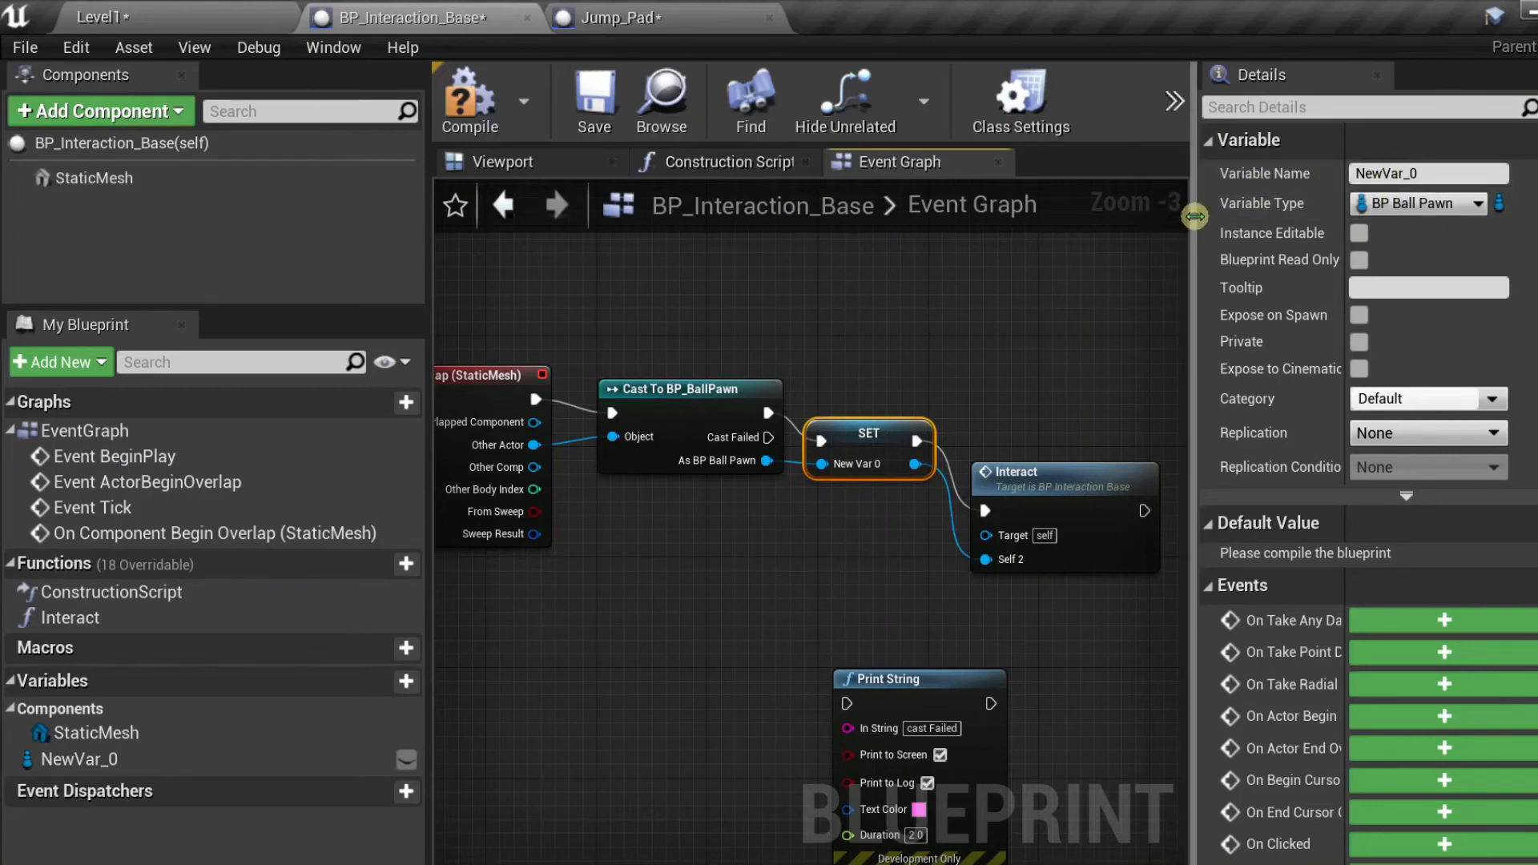
- Rename the promoted ball pawn variable to Overlapped_BallCharecter, and compile and save BP_Interaction_Base
drag(1182, 215, 811, 215)
double_click(1162, 172)
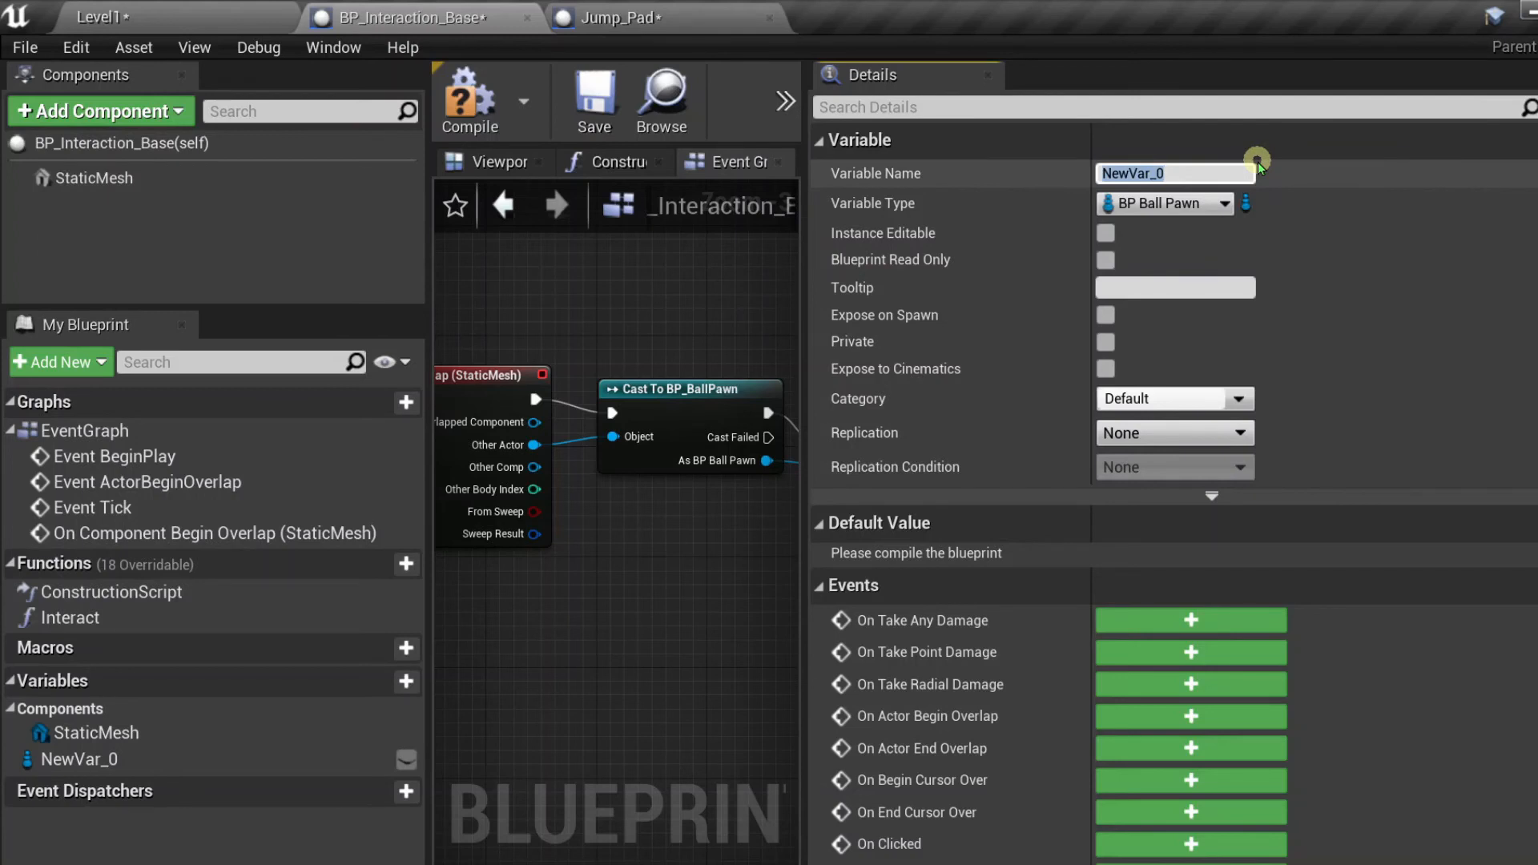
text(Over)
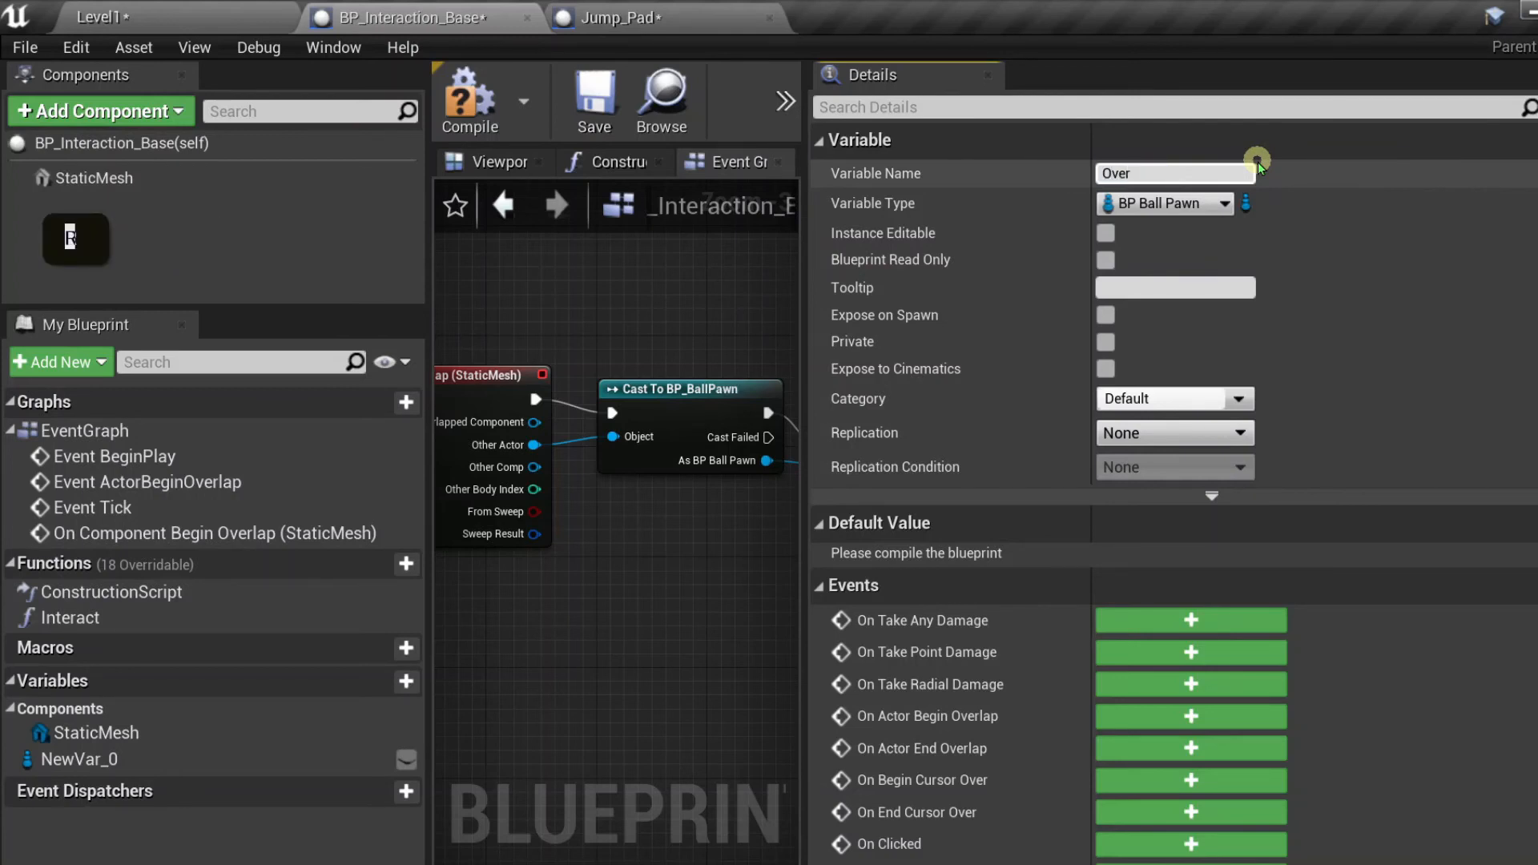
text(llape)
key(BackSpace)
key(BackSpace)
key(BackSpace)
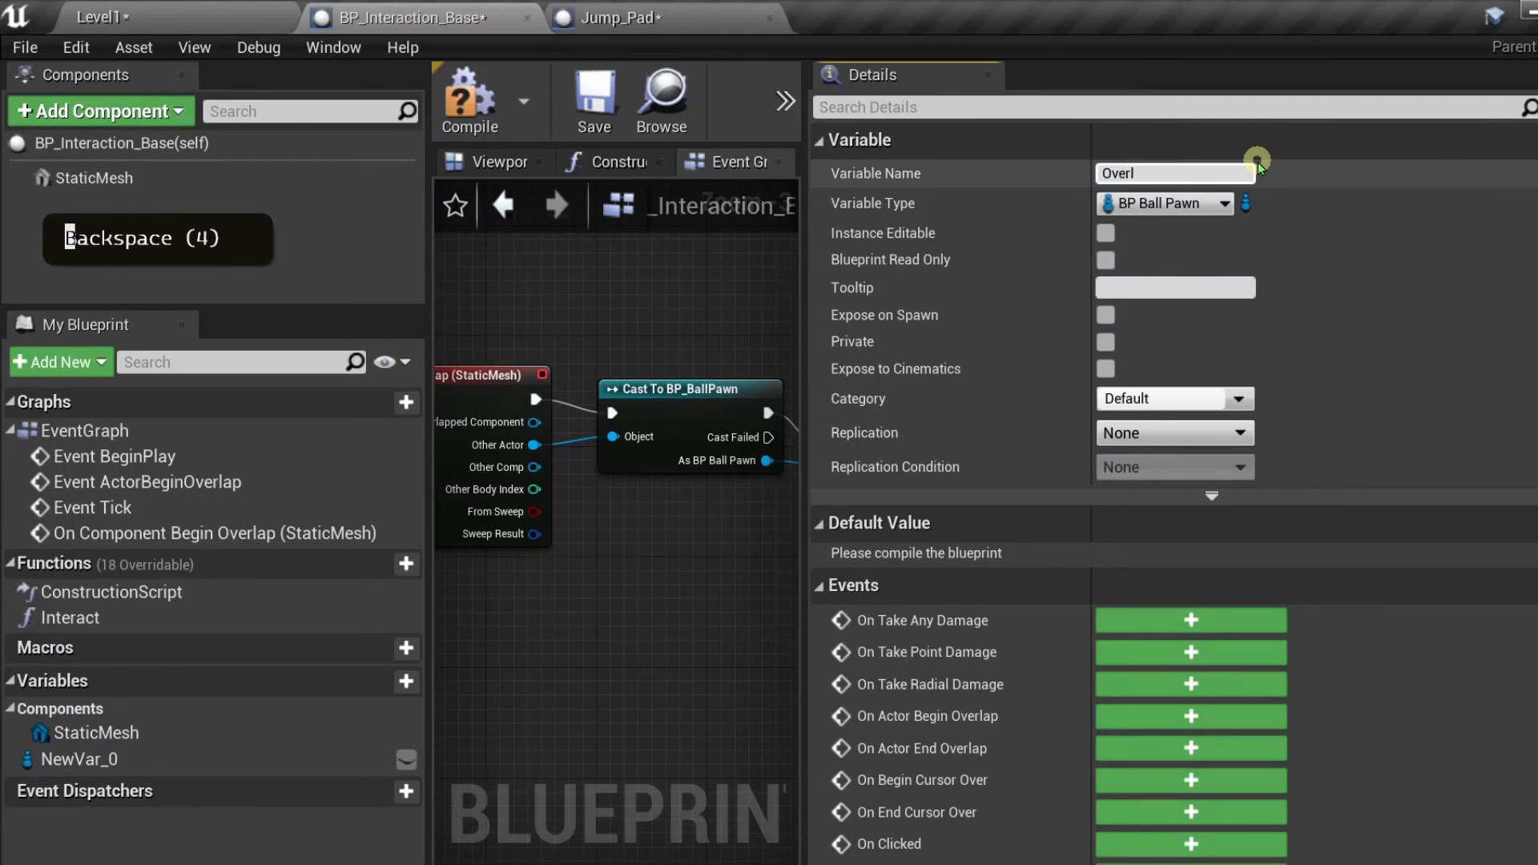
text(apped)
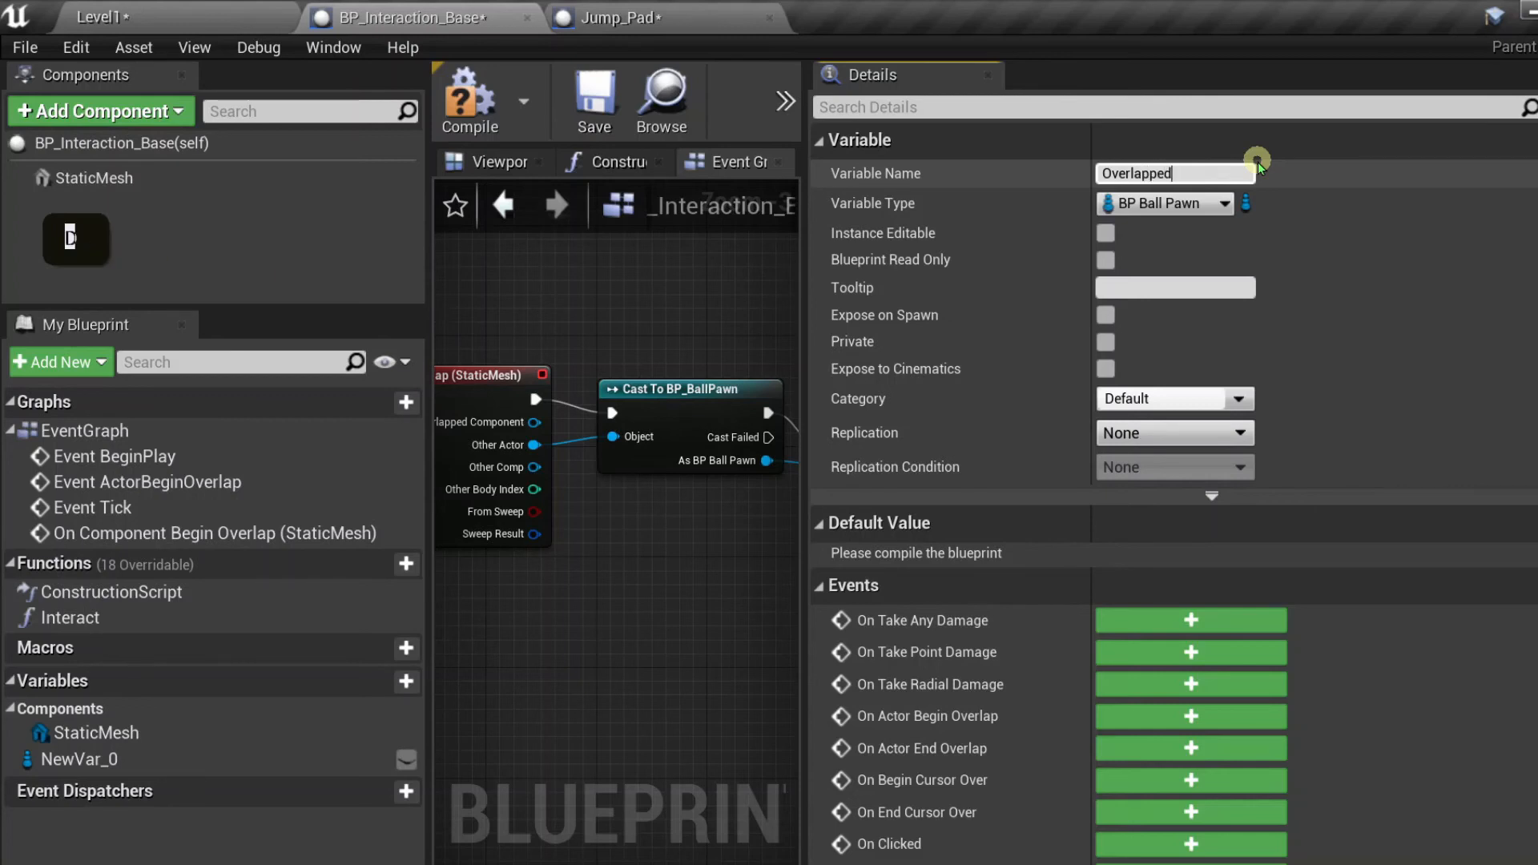
text(_Ball)
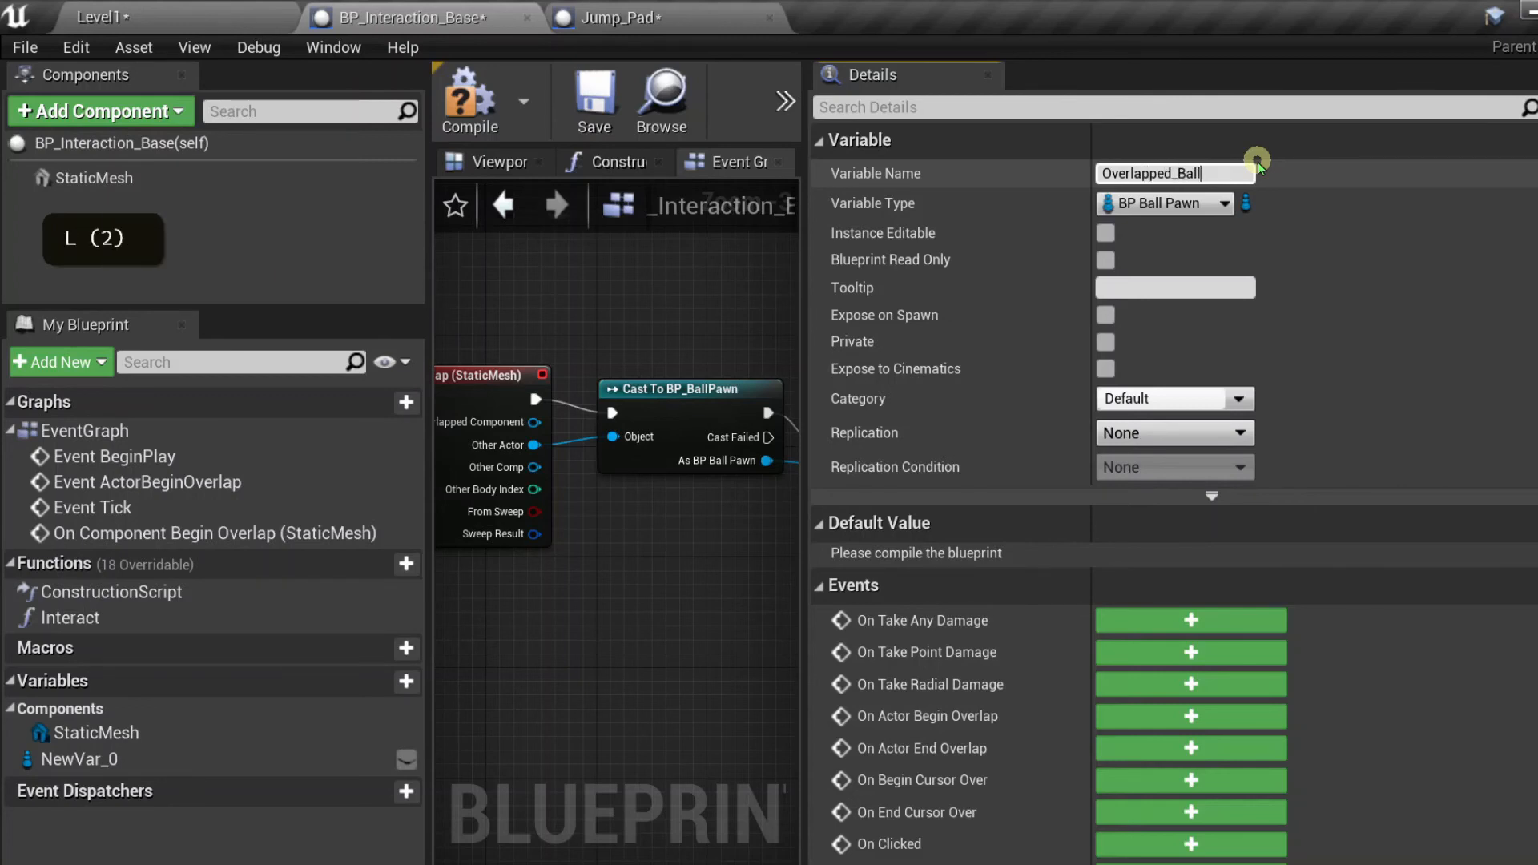
text(Charec)
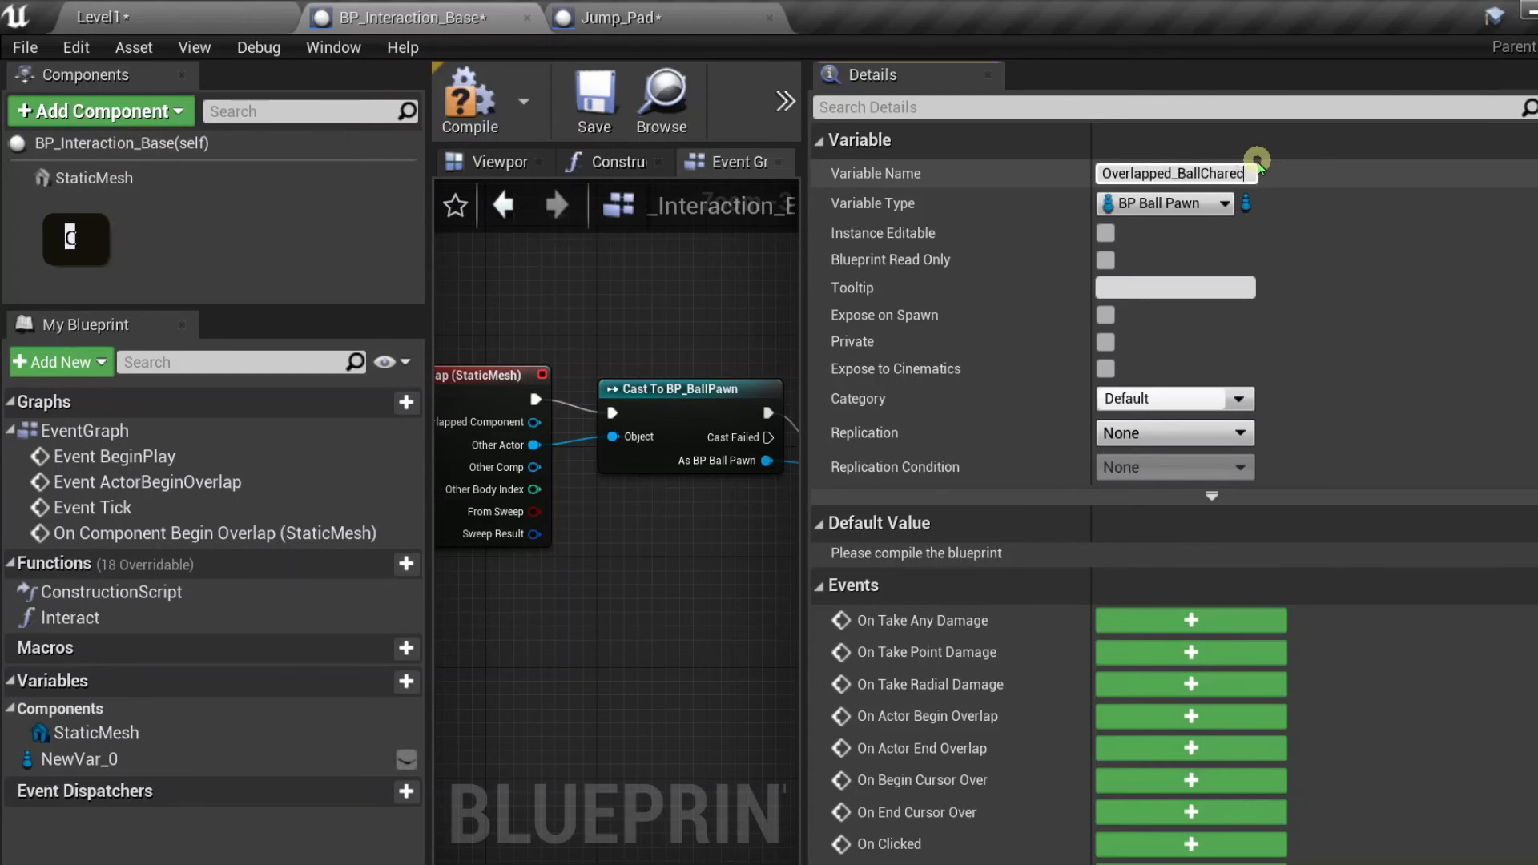
text(ter)
key(Return)
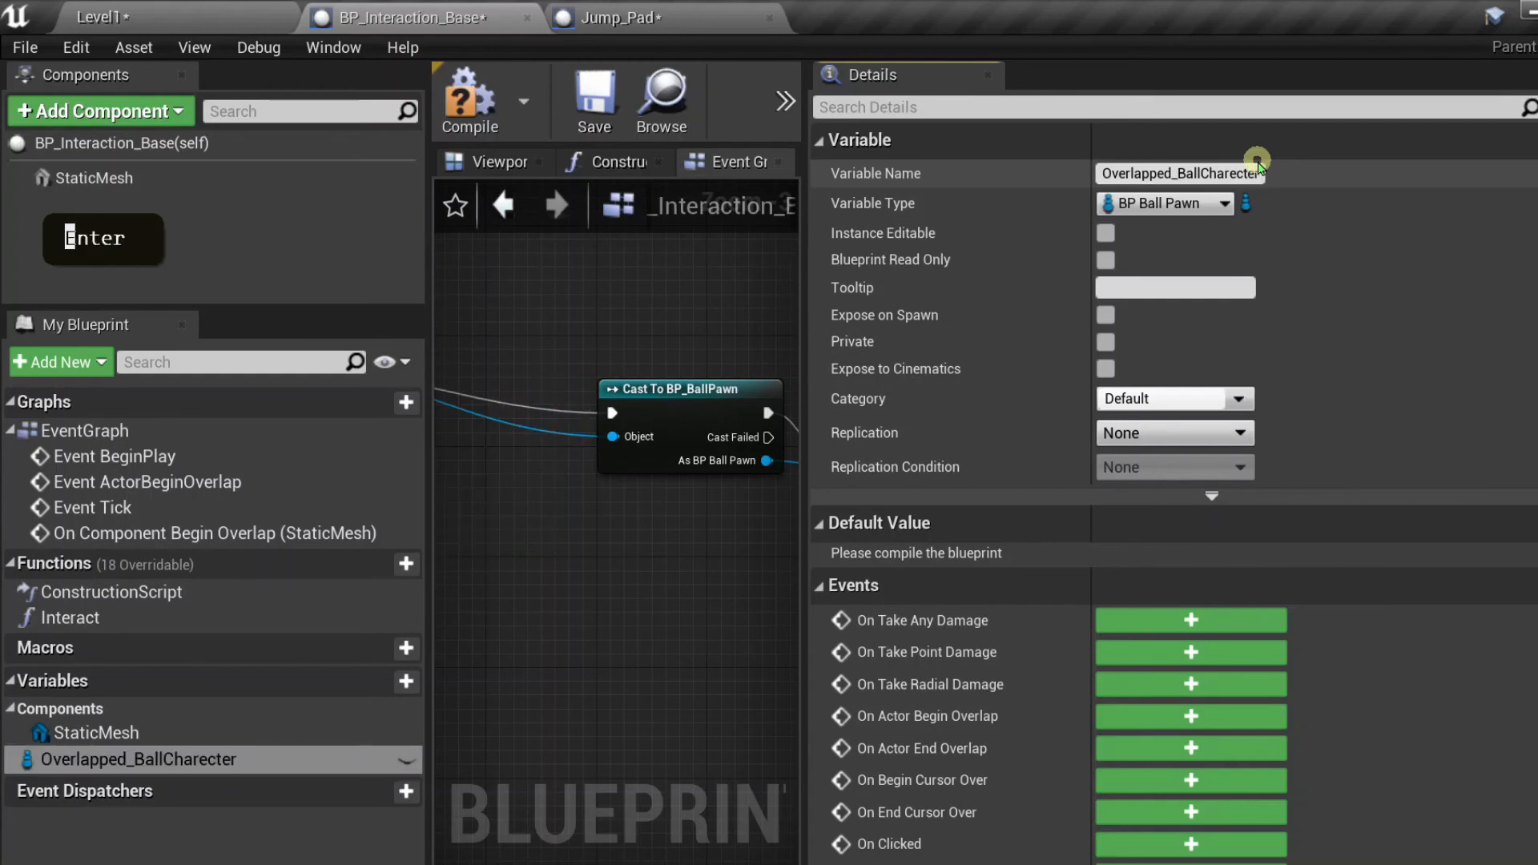
click(471, 104)
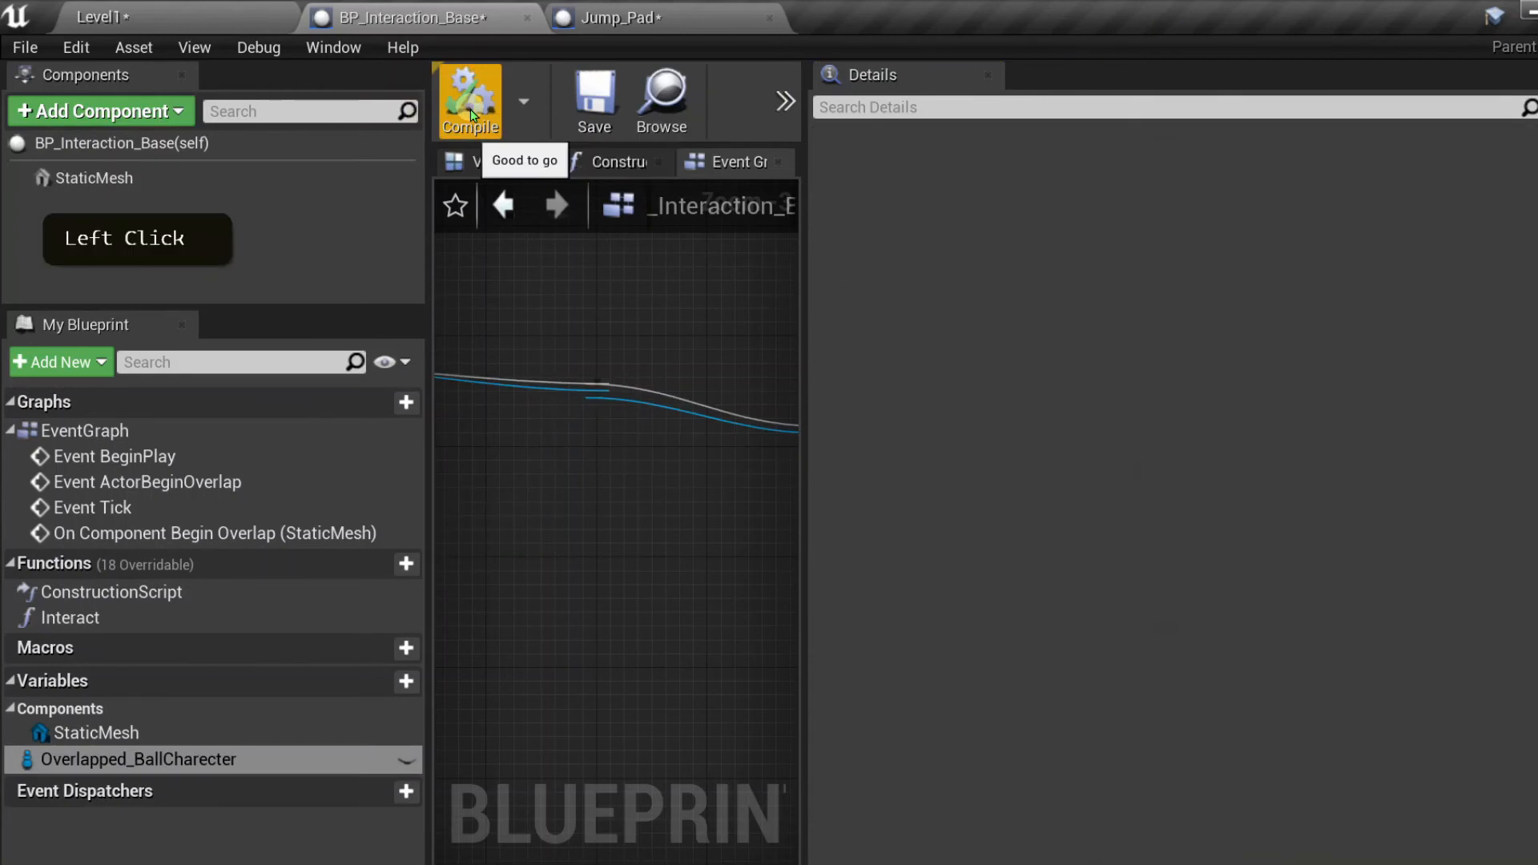
click(595, 100)
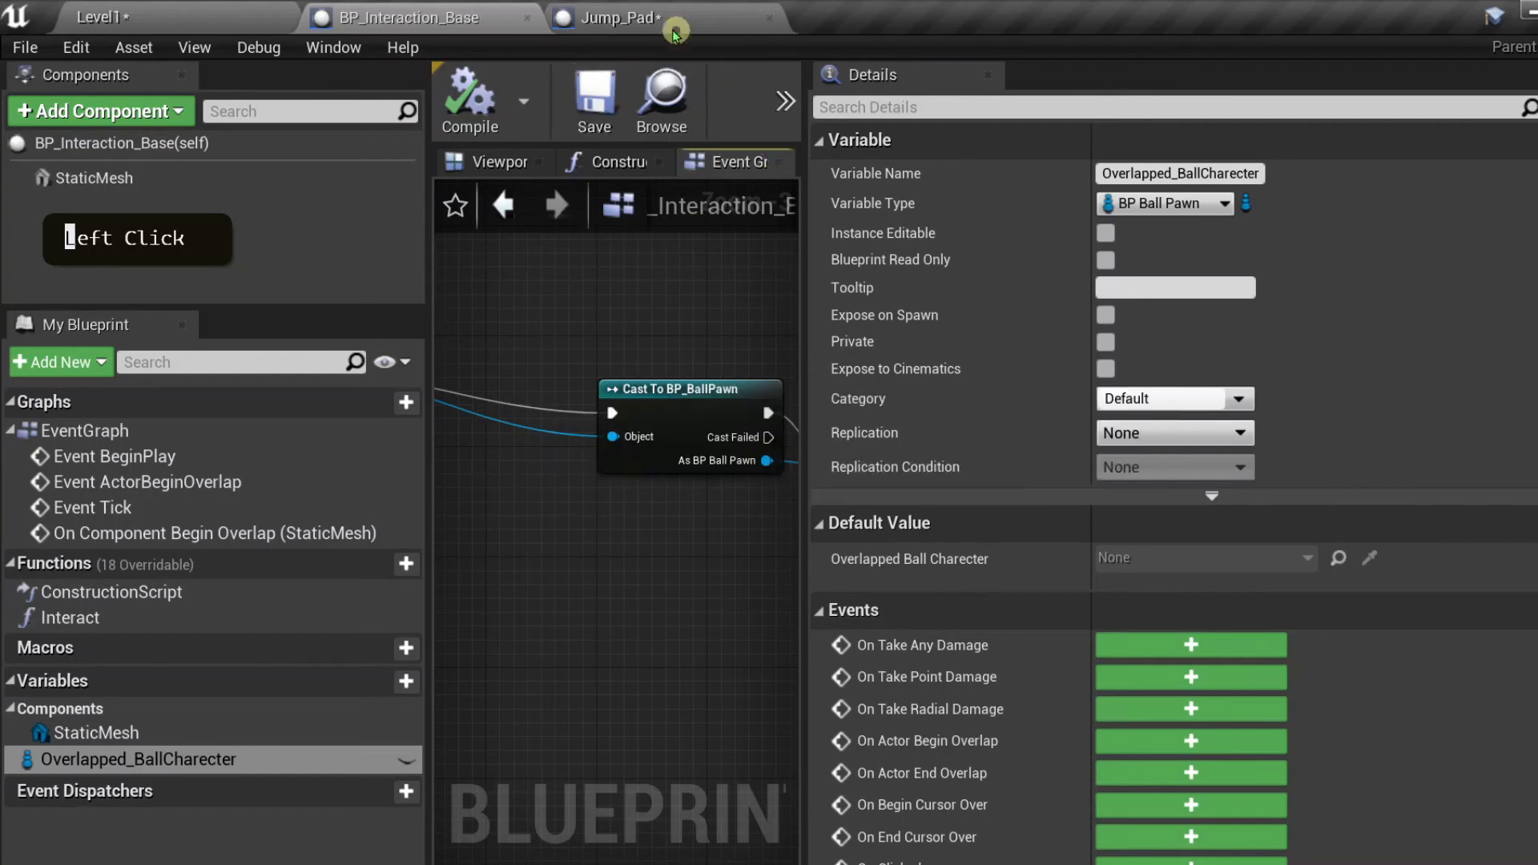
- In Jump_Pad's Interact graph, add a Get Overlapped Ball Charecter node below the Parent: Interact call
click(675, 34)
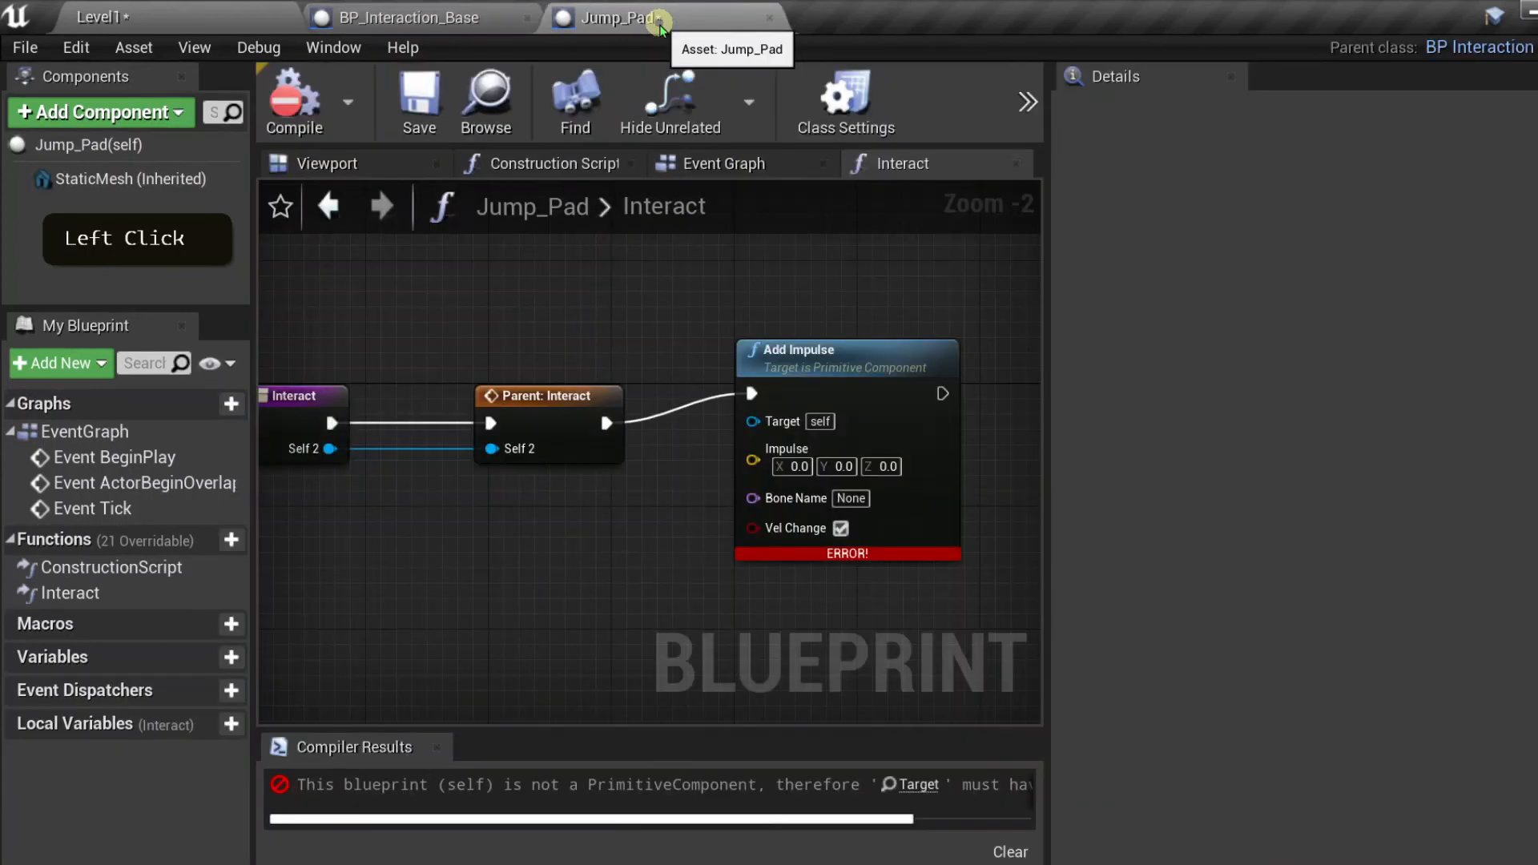
right_click(449, 559)
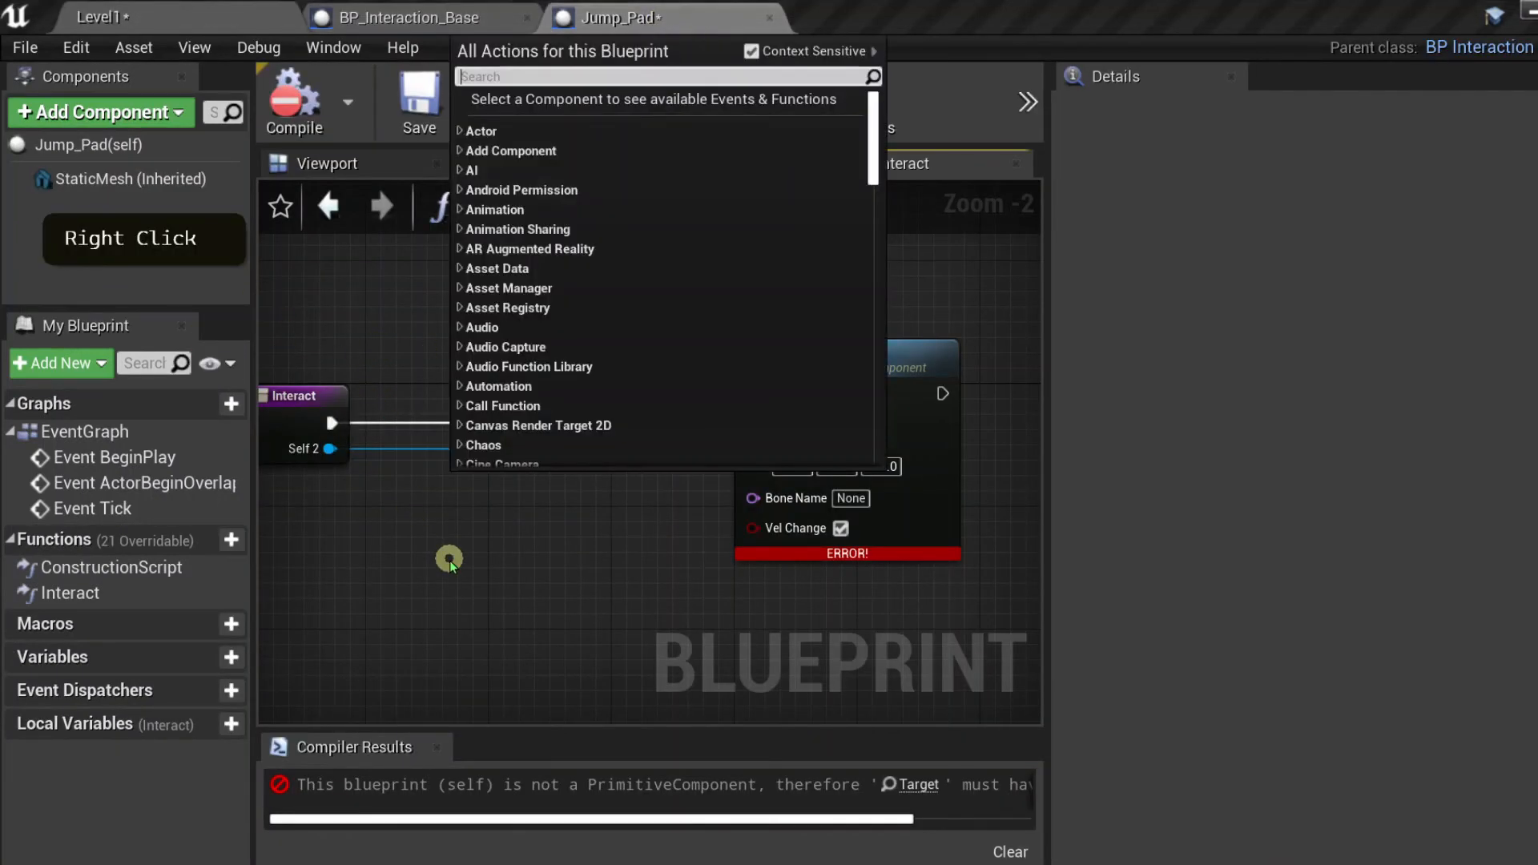
text(over)
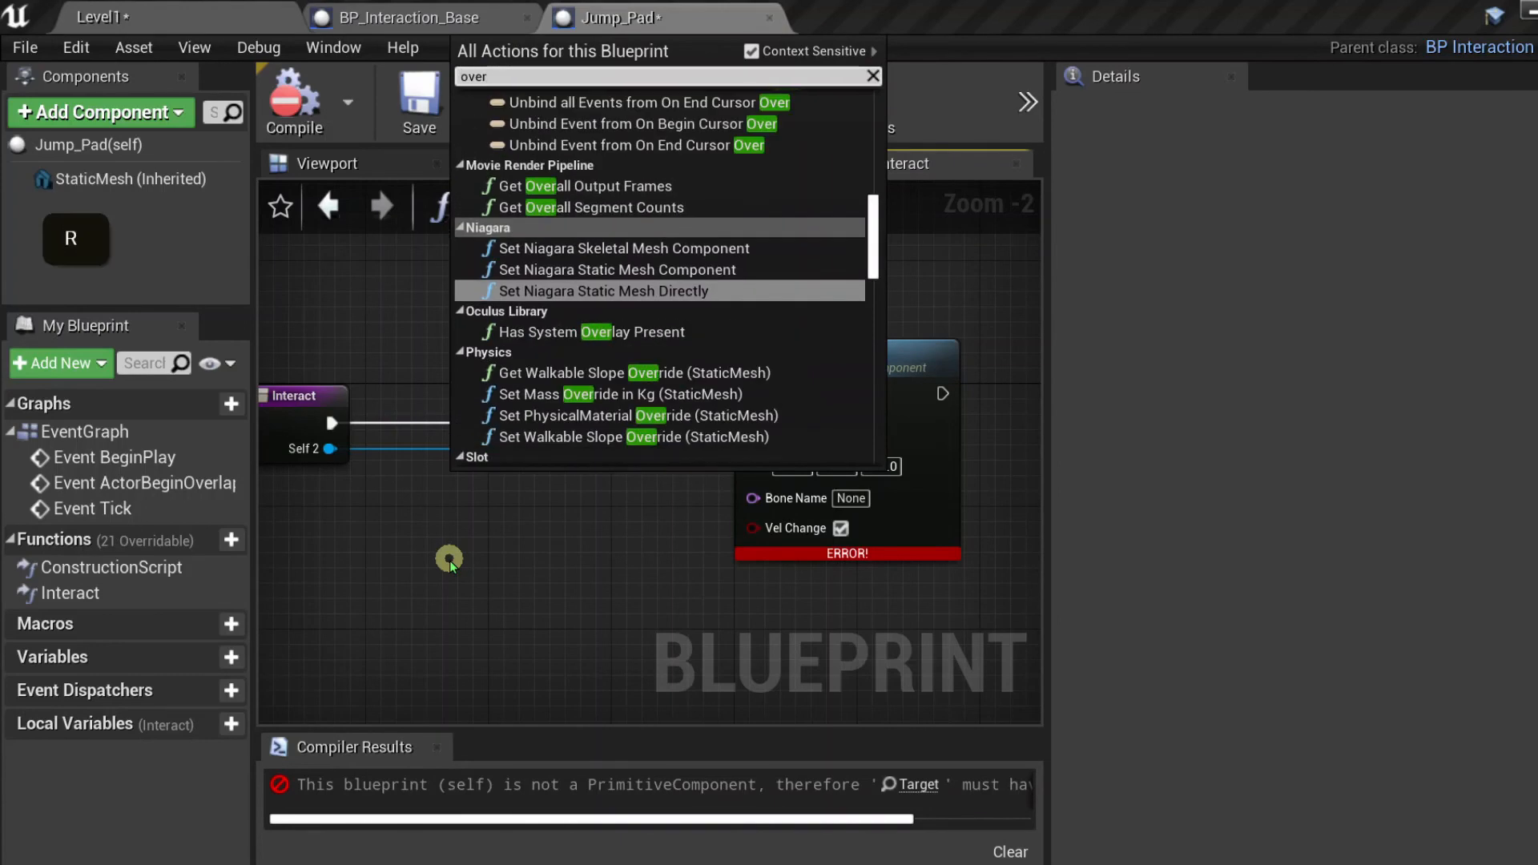
text(lappe)
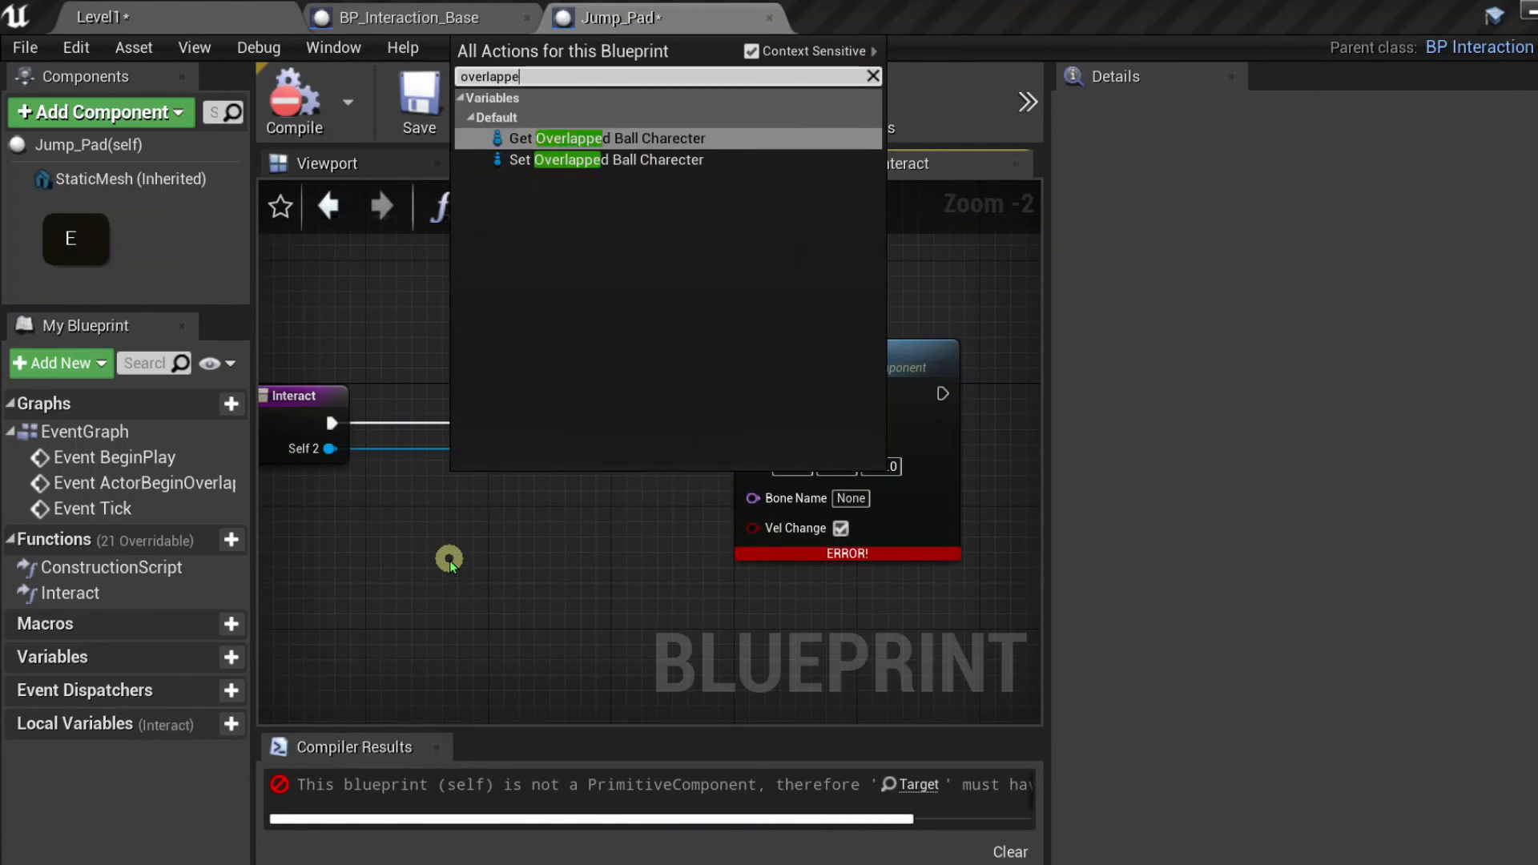
click(546, 139)
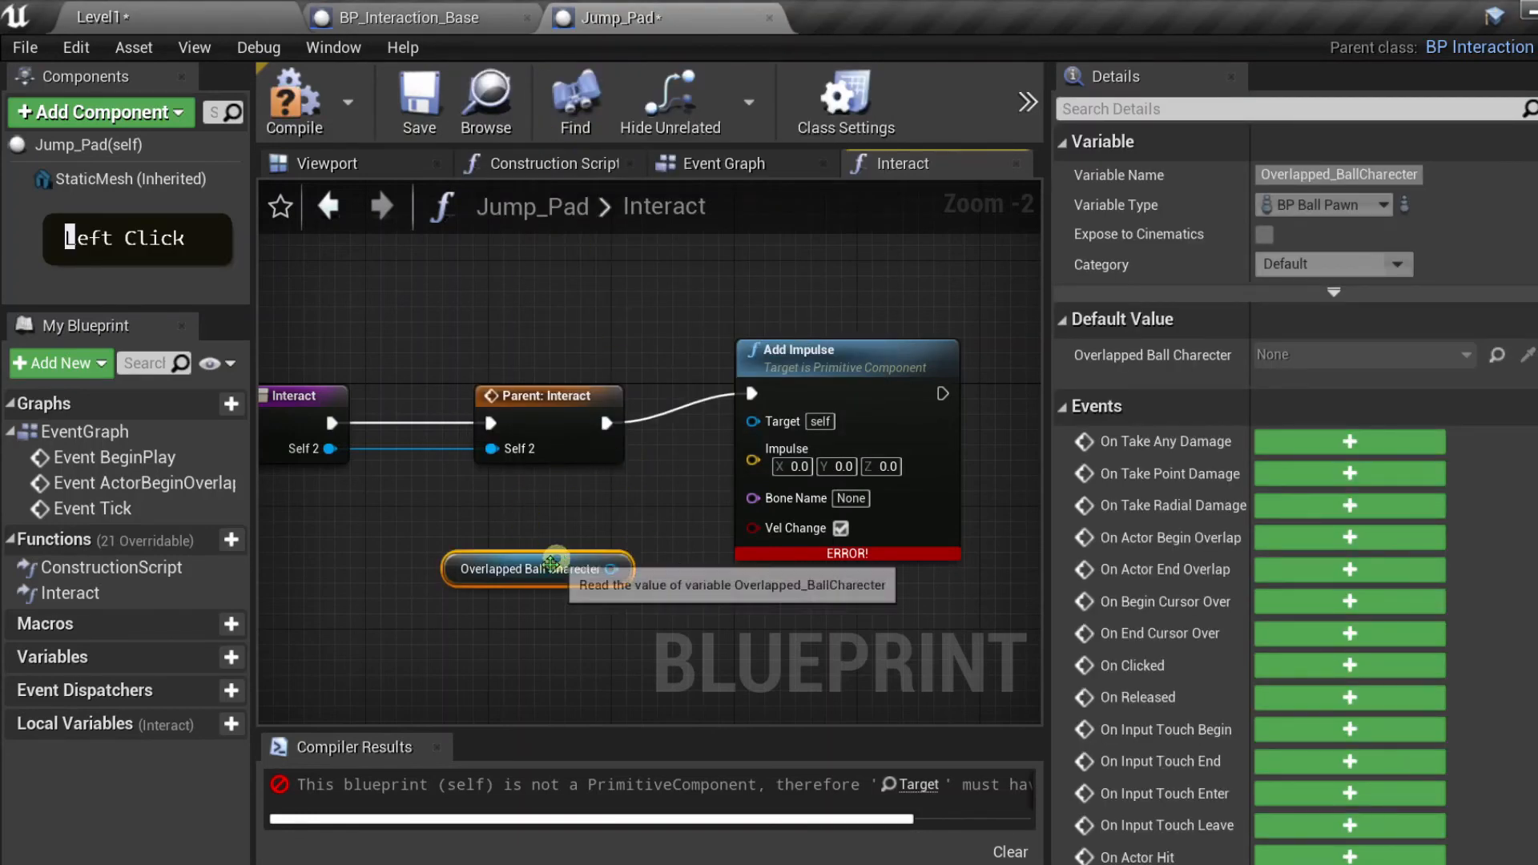
- Examine the BP_BallPawn ball up close in Level1 to see which mesh the impulse has to target
scroll(531, 606, up, 2)
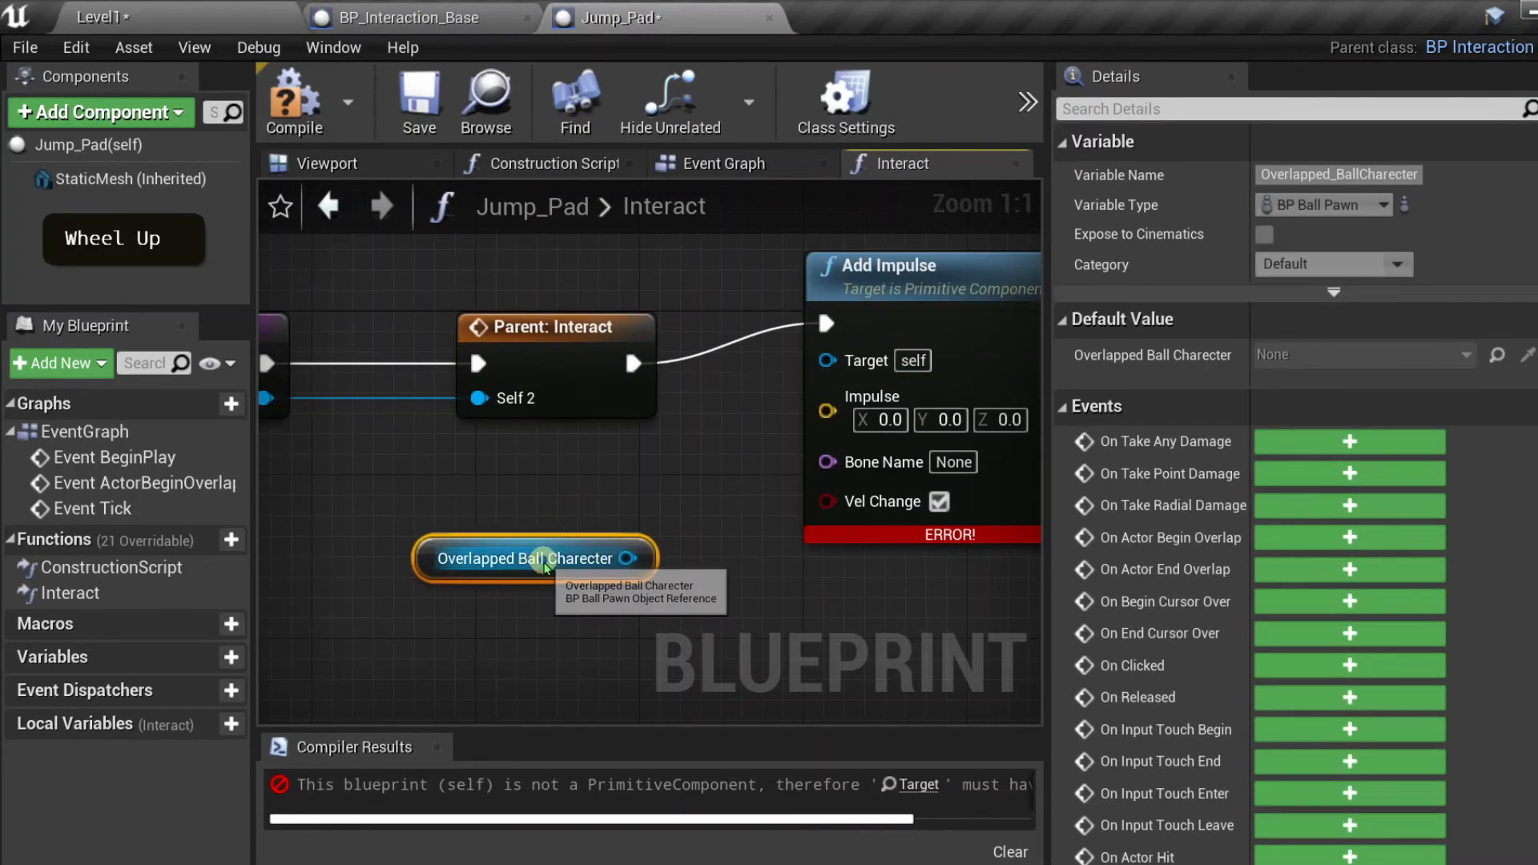
drag(632, 560, 624, 553)
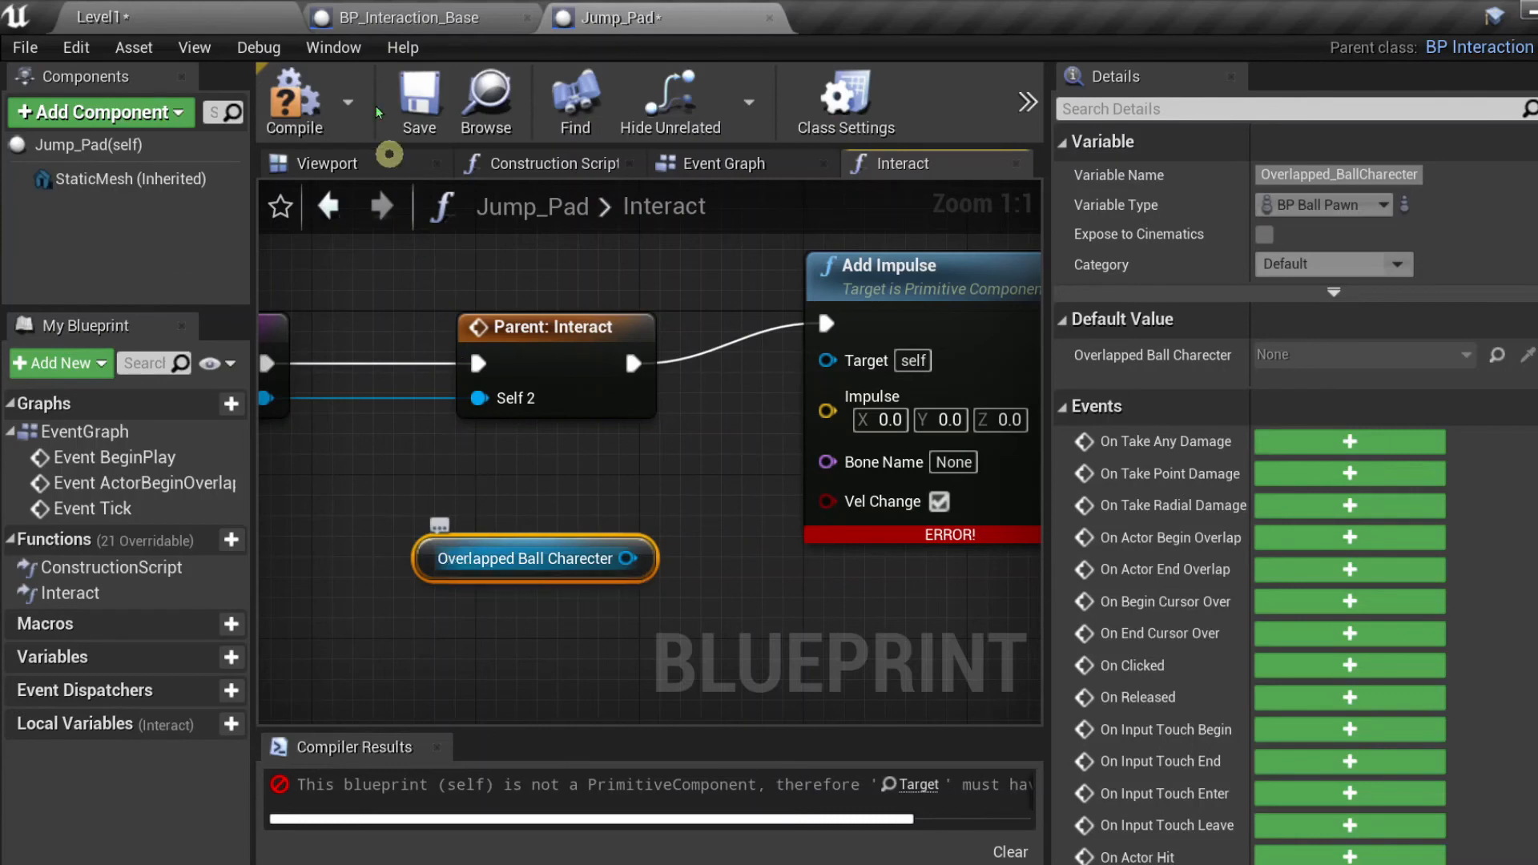
click(408, 17)
click(166, 10)
right_drag(821, 326, 1449, 346)
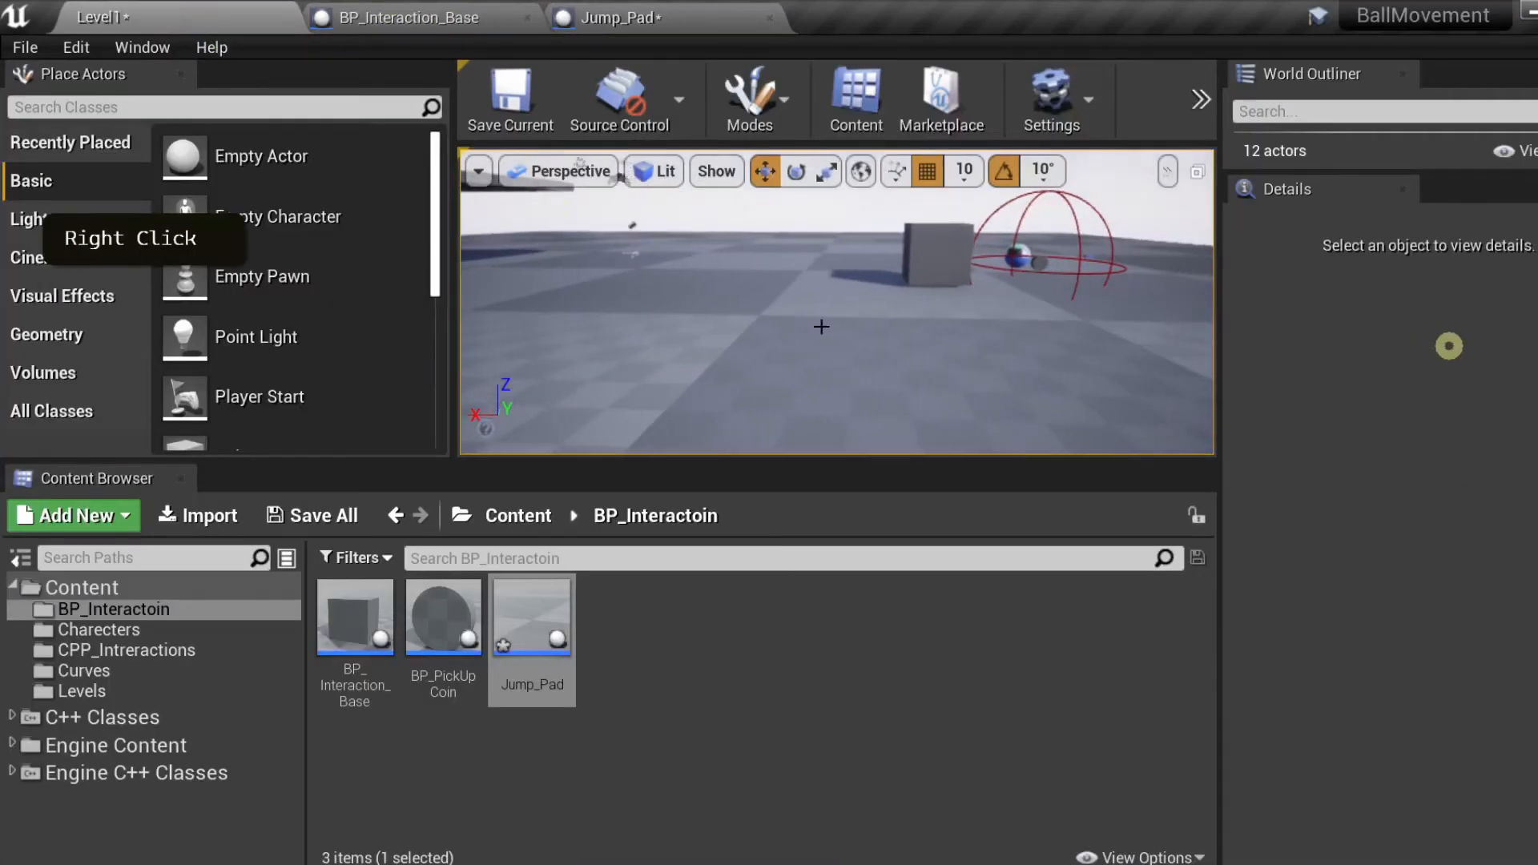
click(1014, 253)
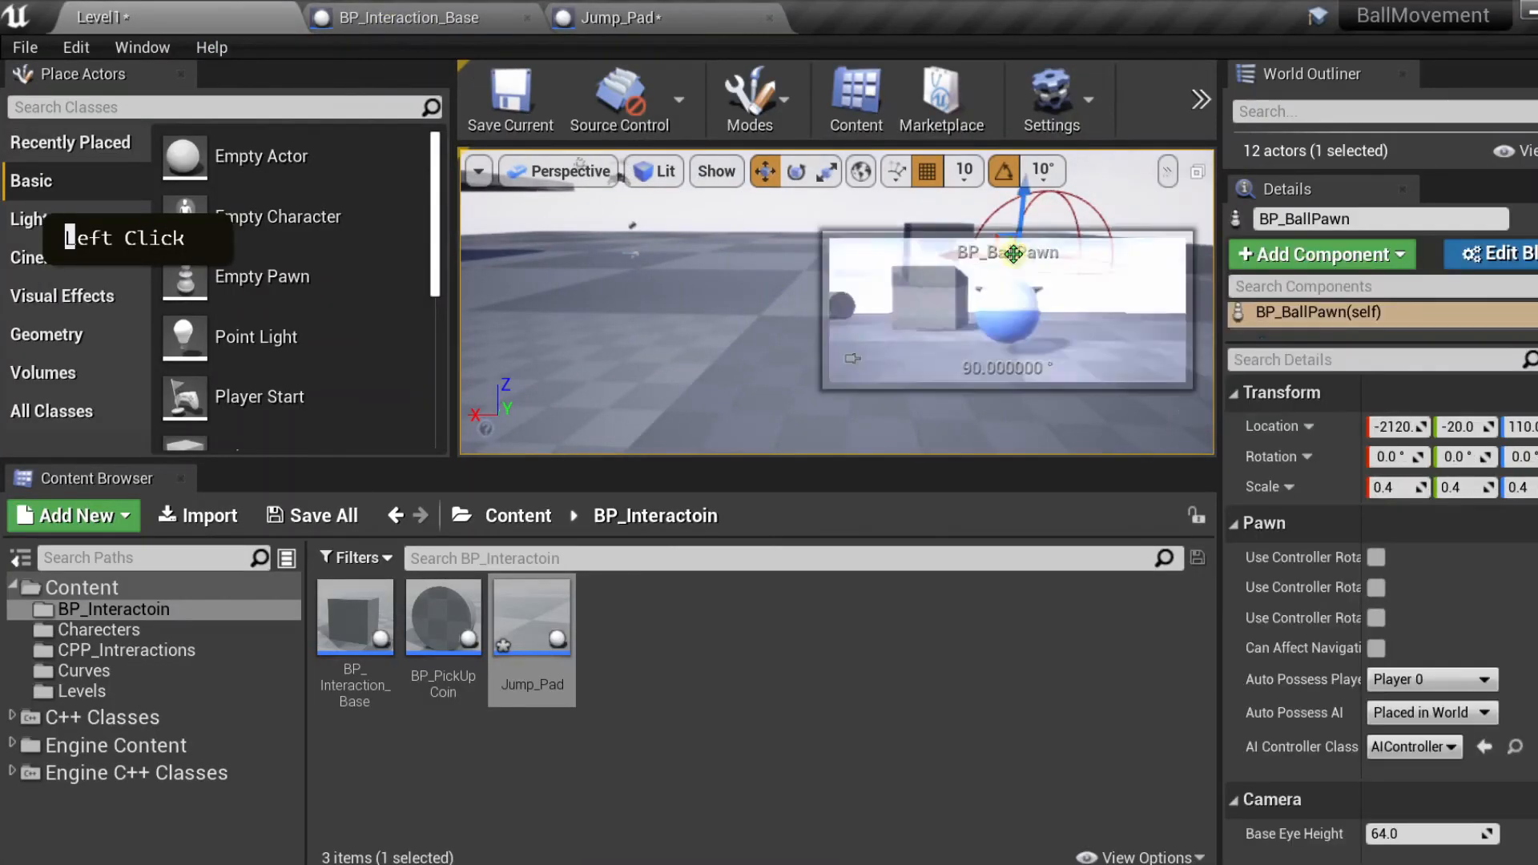
key(f)
scroll(747, 322, up, 2)
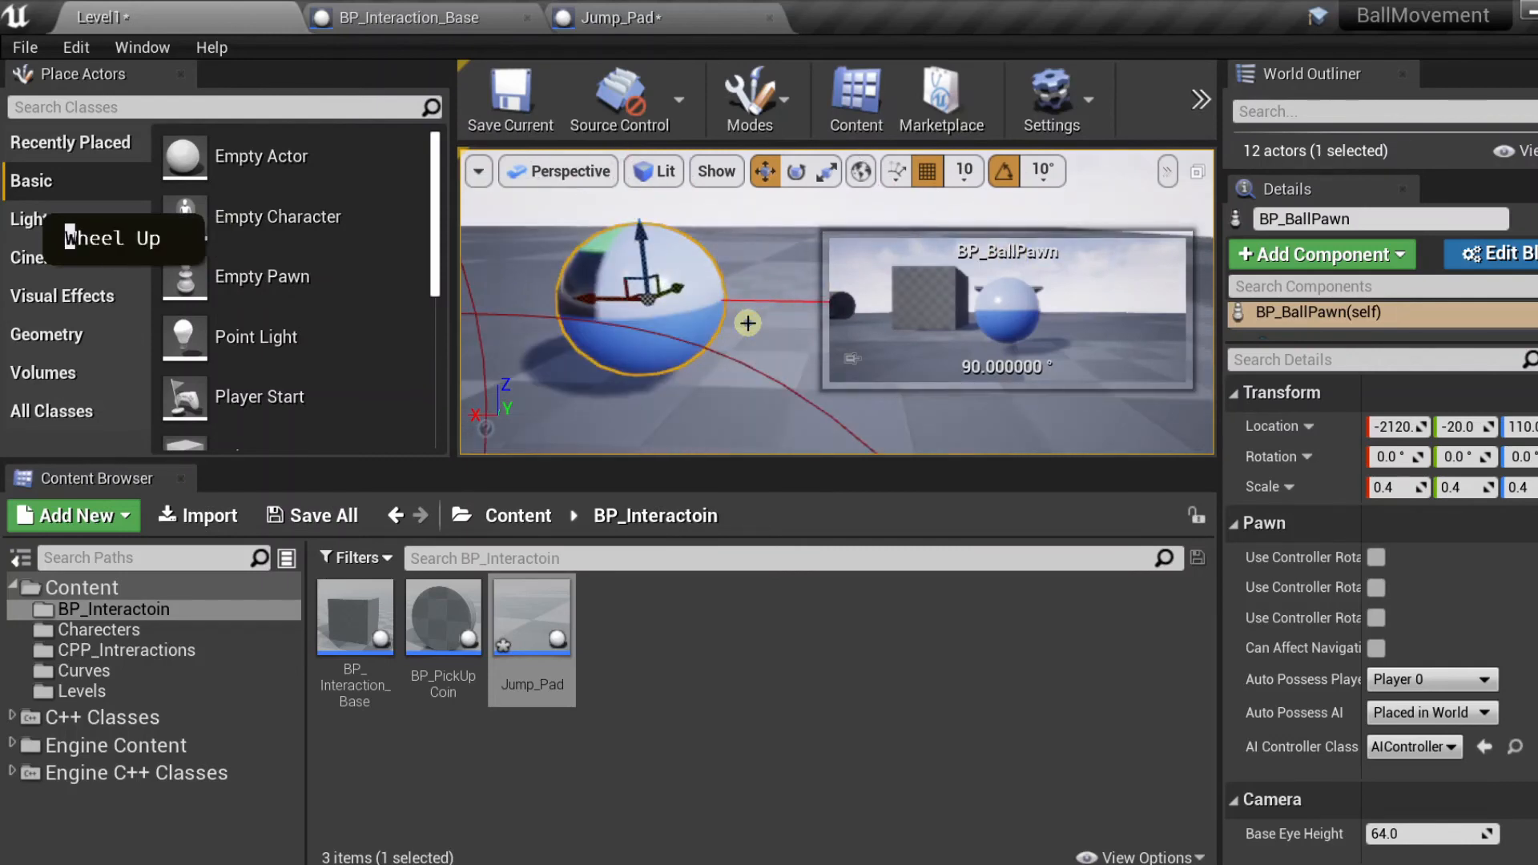
- Back in Jump_Pad's Interact graph, move the Overlapped Ball Charecter node below Parent: Interact and widen the graph area
click(608, 18)
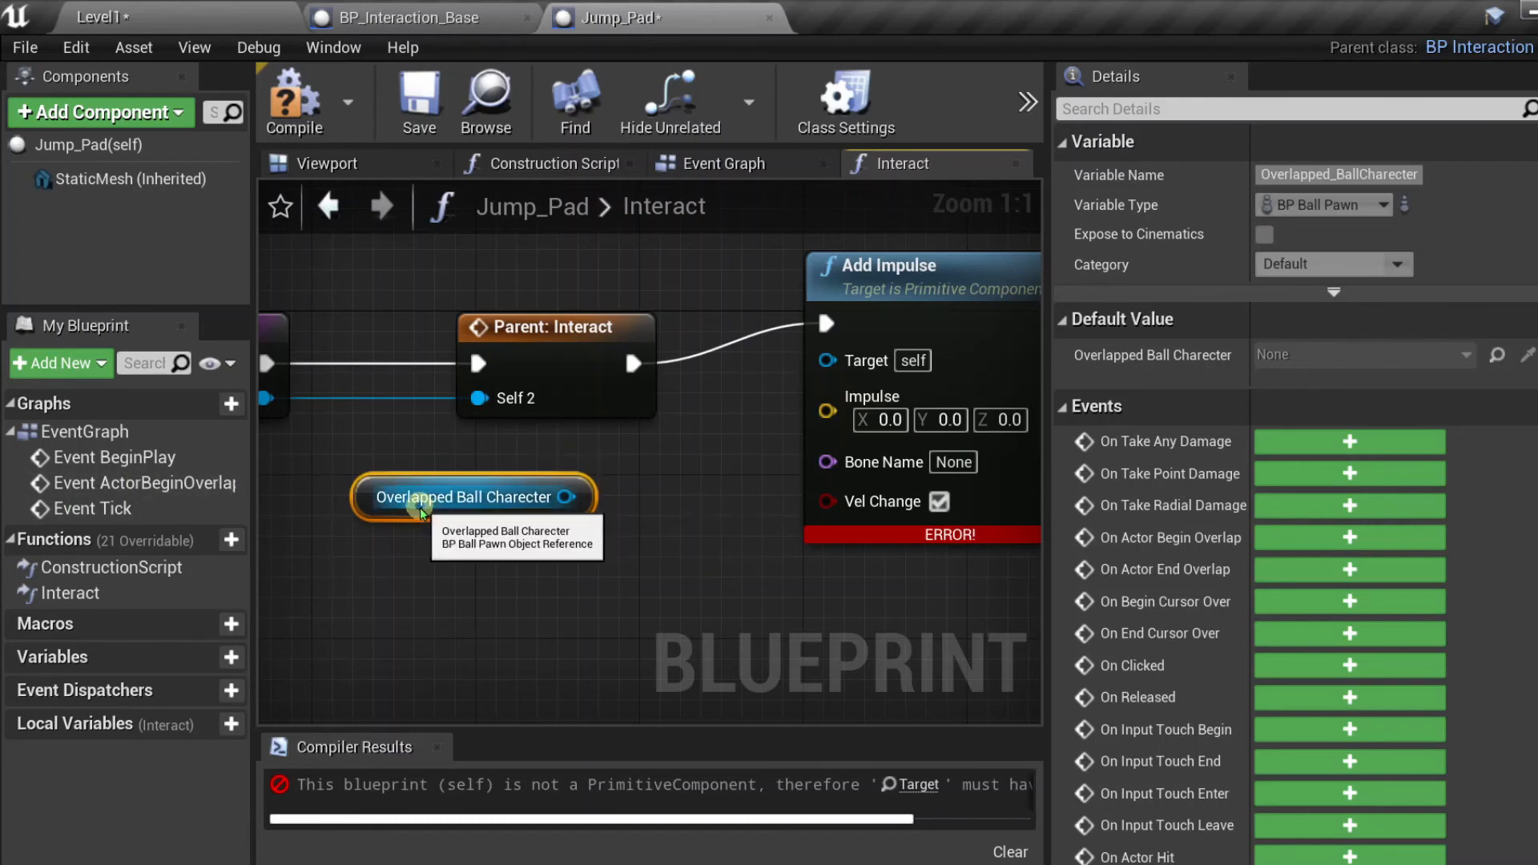
drag(405, 504, 344, 525)
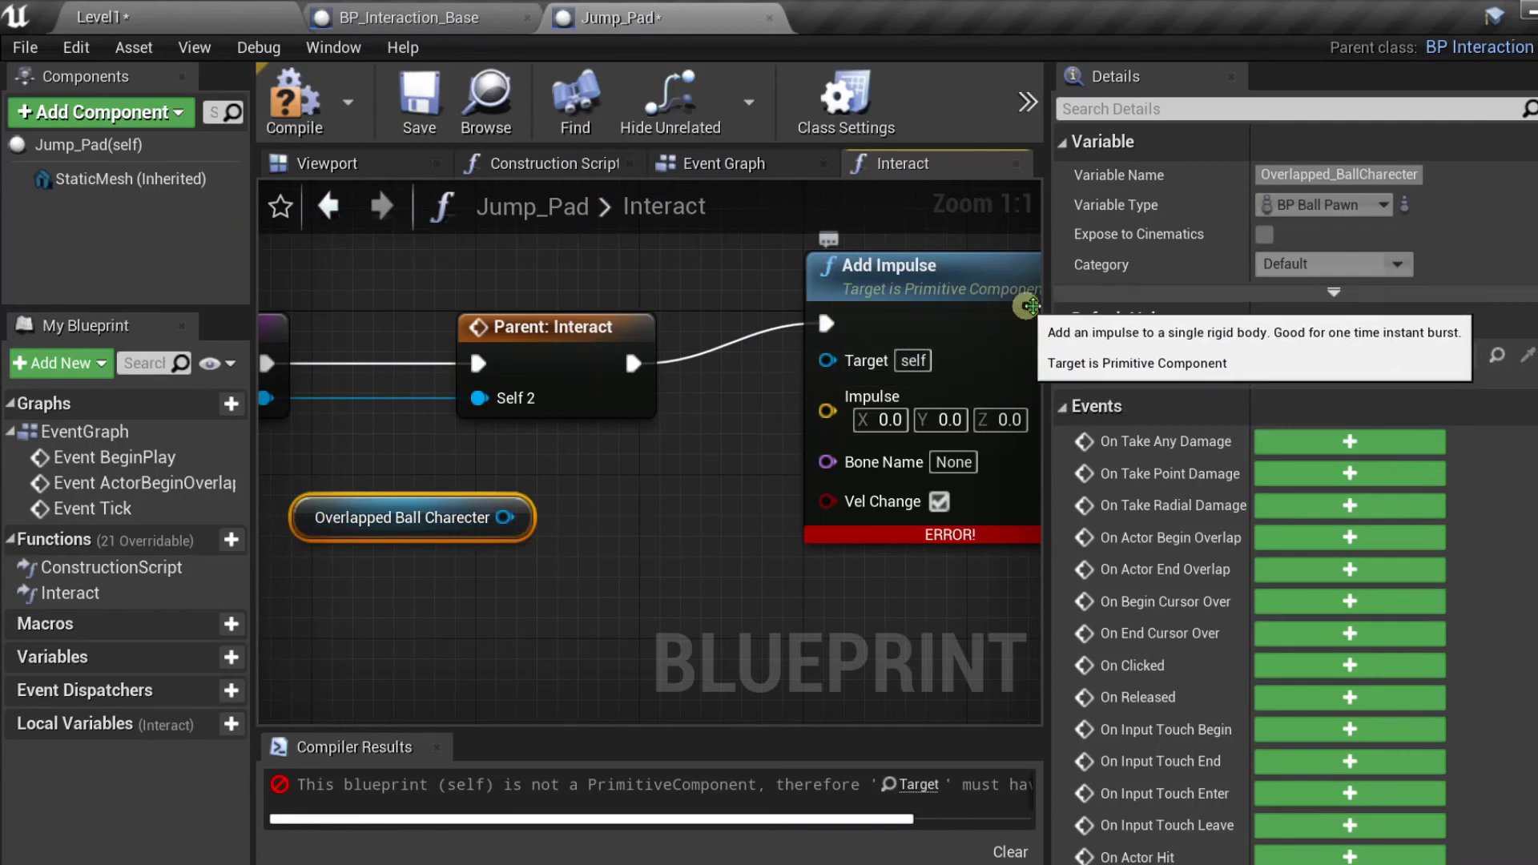
drag(1048, 304, 1248, 324)
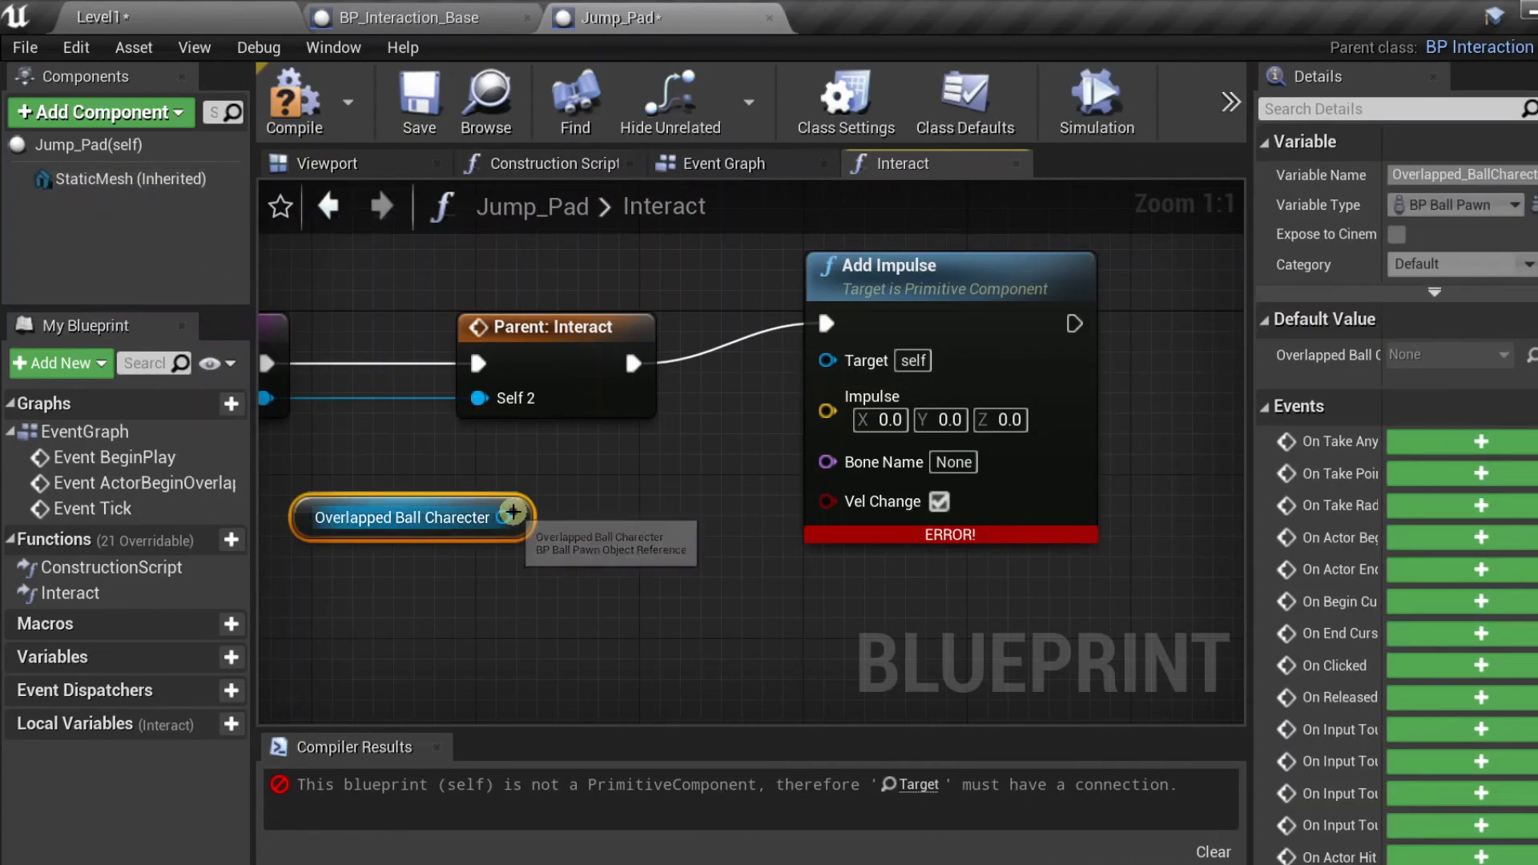
- Add a Get Static Mesh node fed by the Overlapped Ball Charecter output
drag(513, 512, 564, 614)
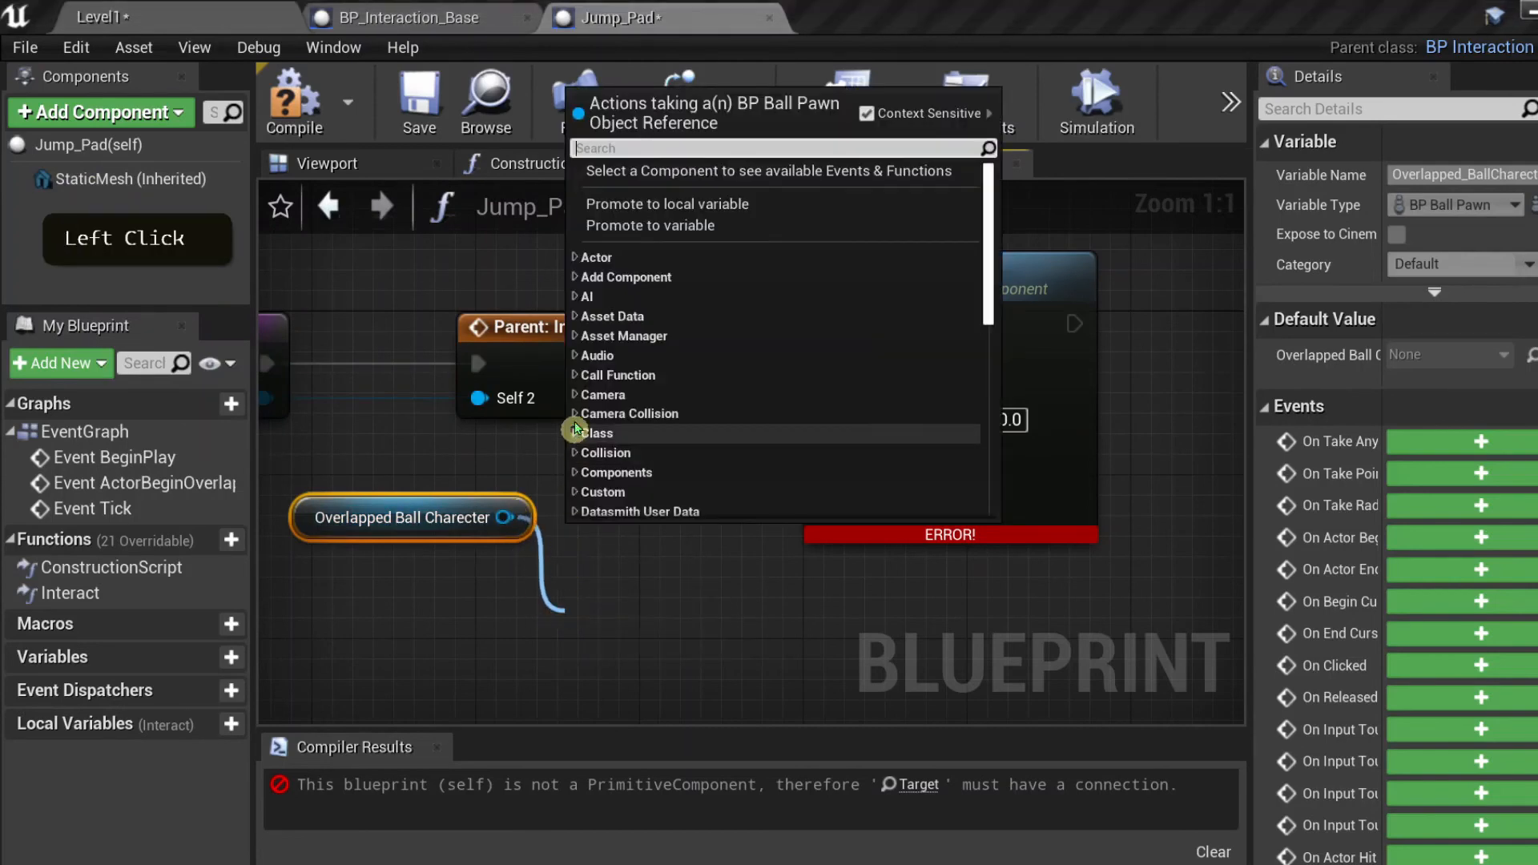
text(get s)
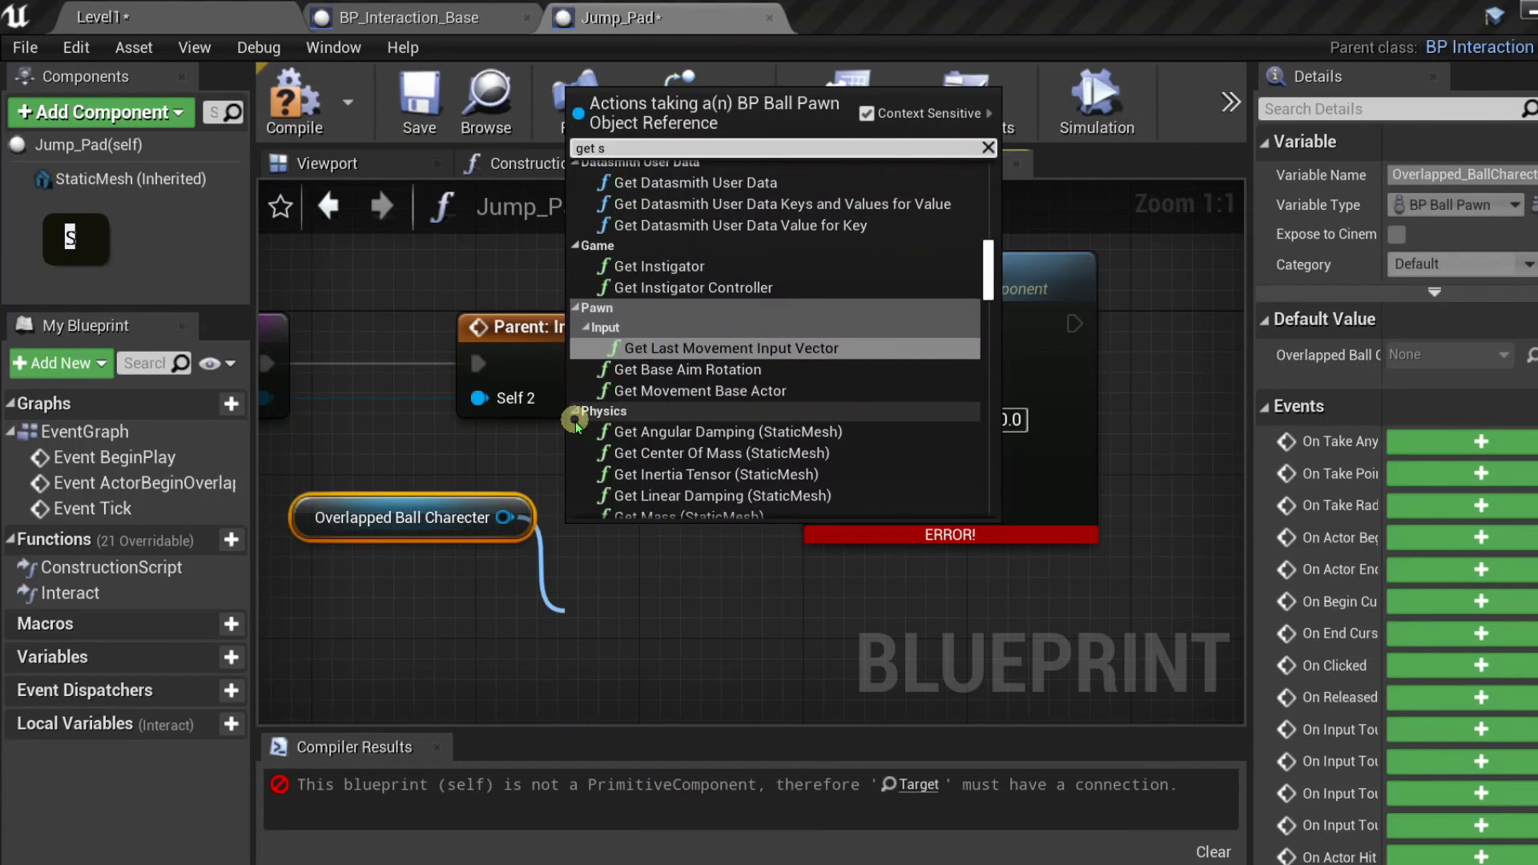
text(taia)
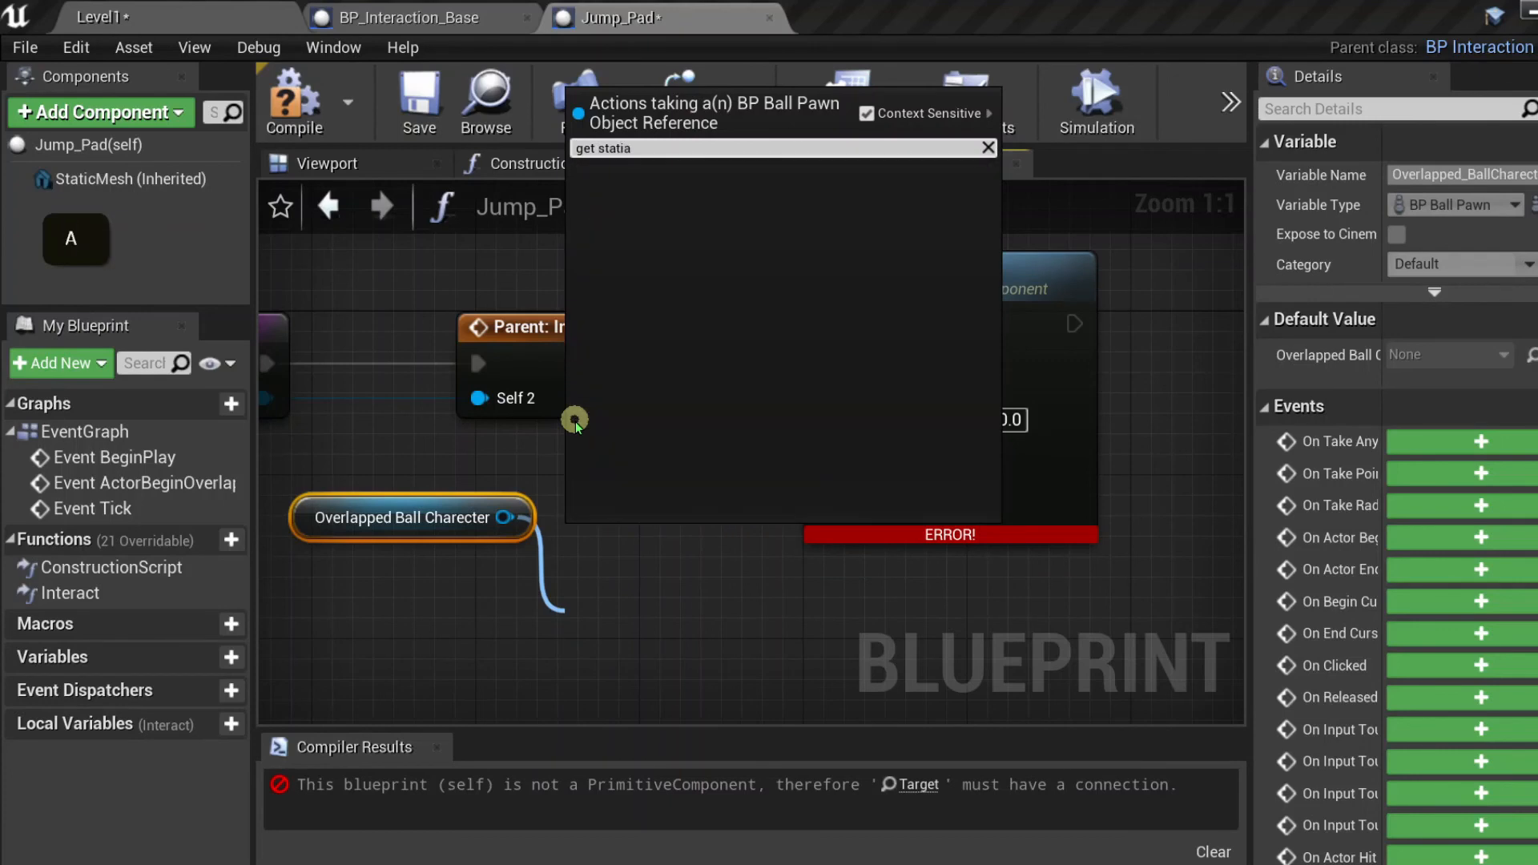
key(BackSpace)
key(BackSpace)
text(t)
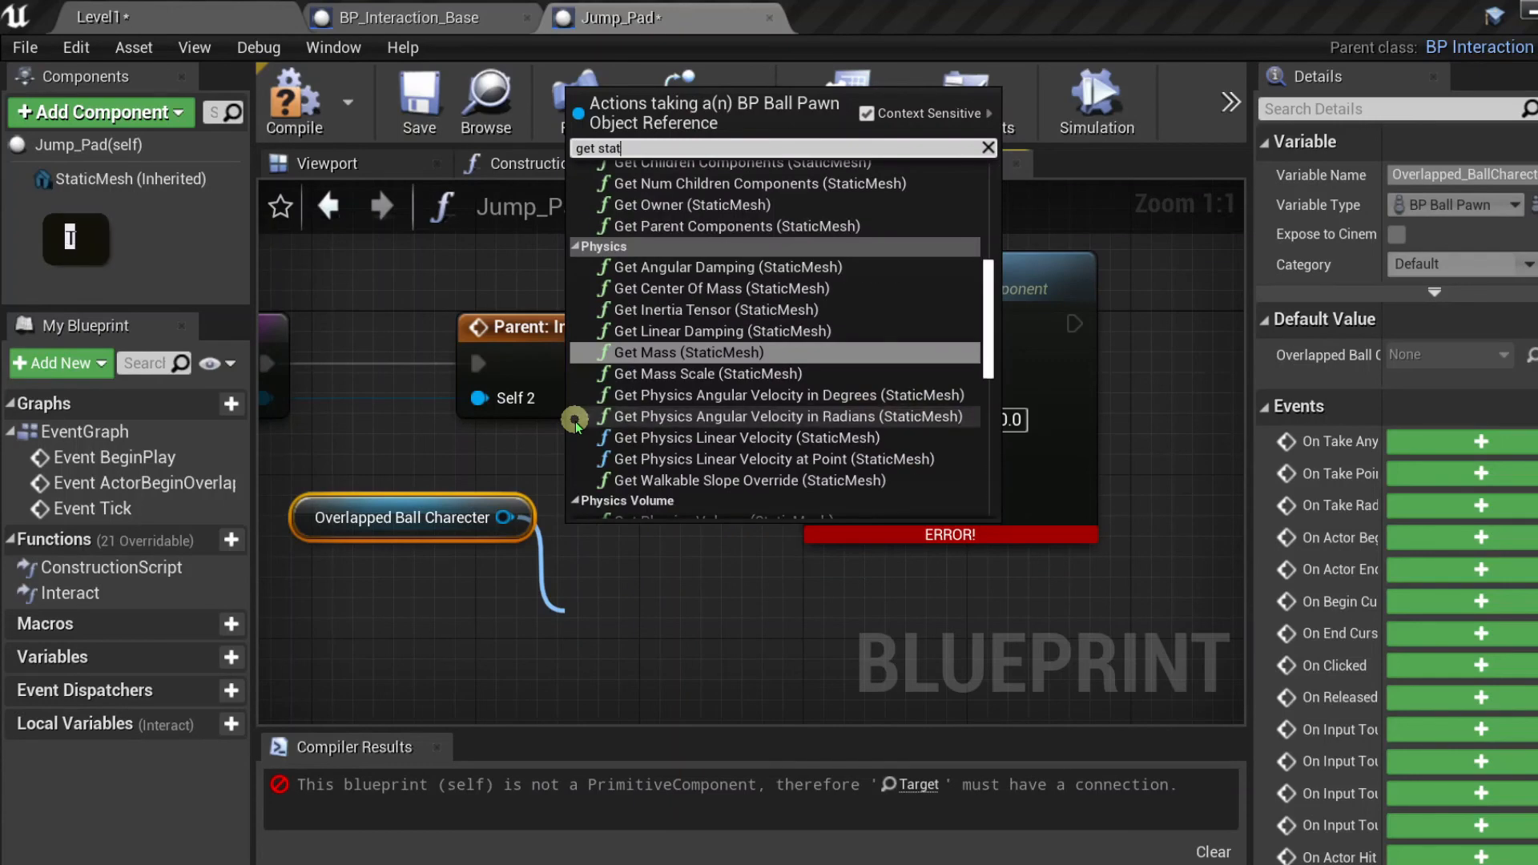
text(ic mesh)
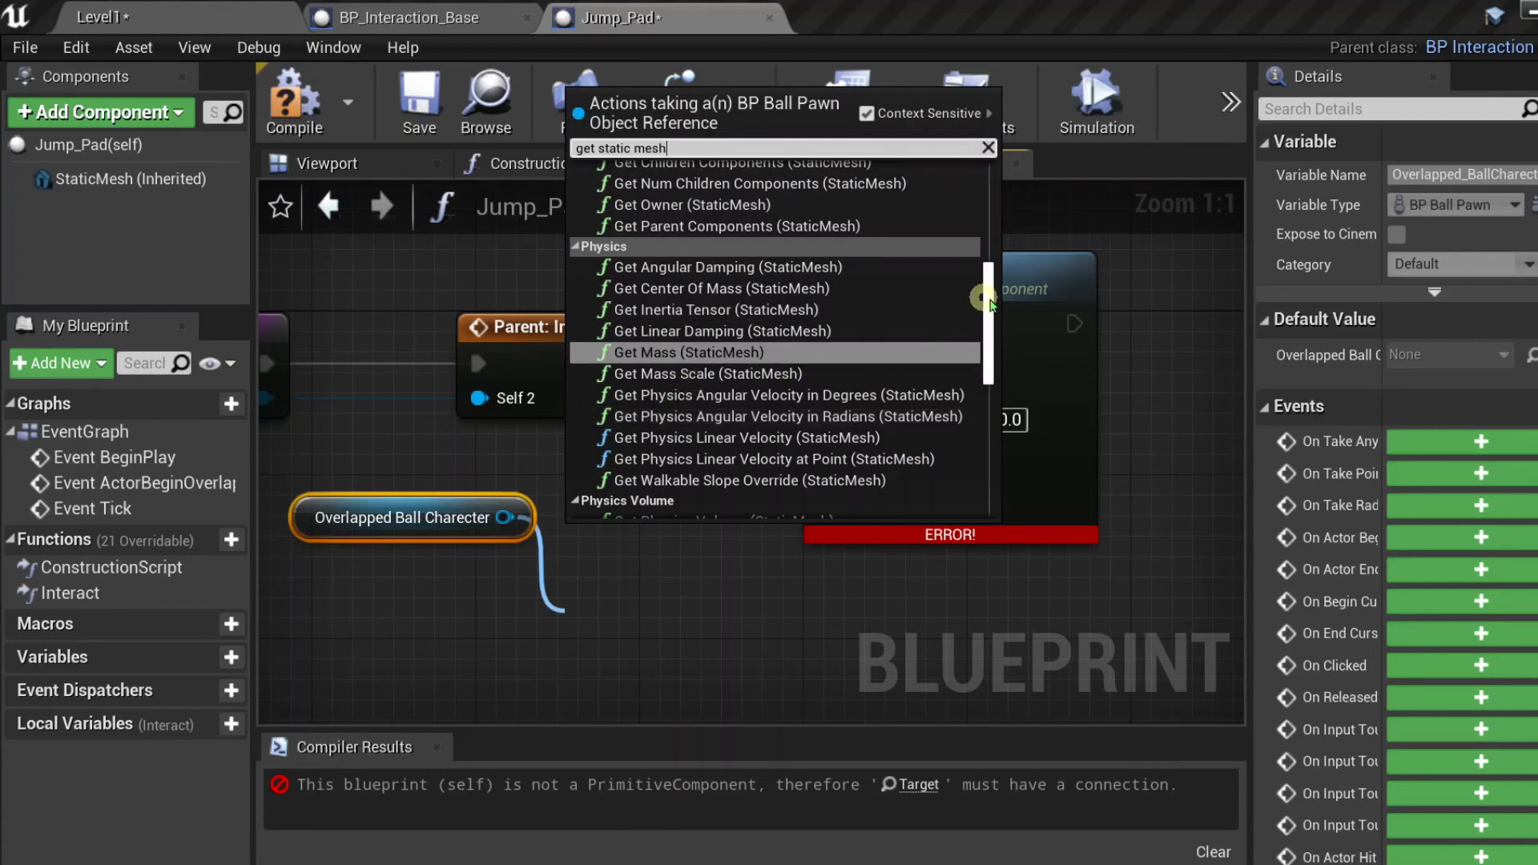
click(988, 322)
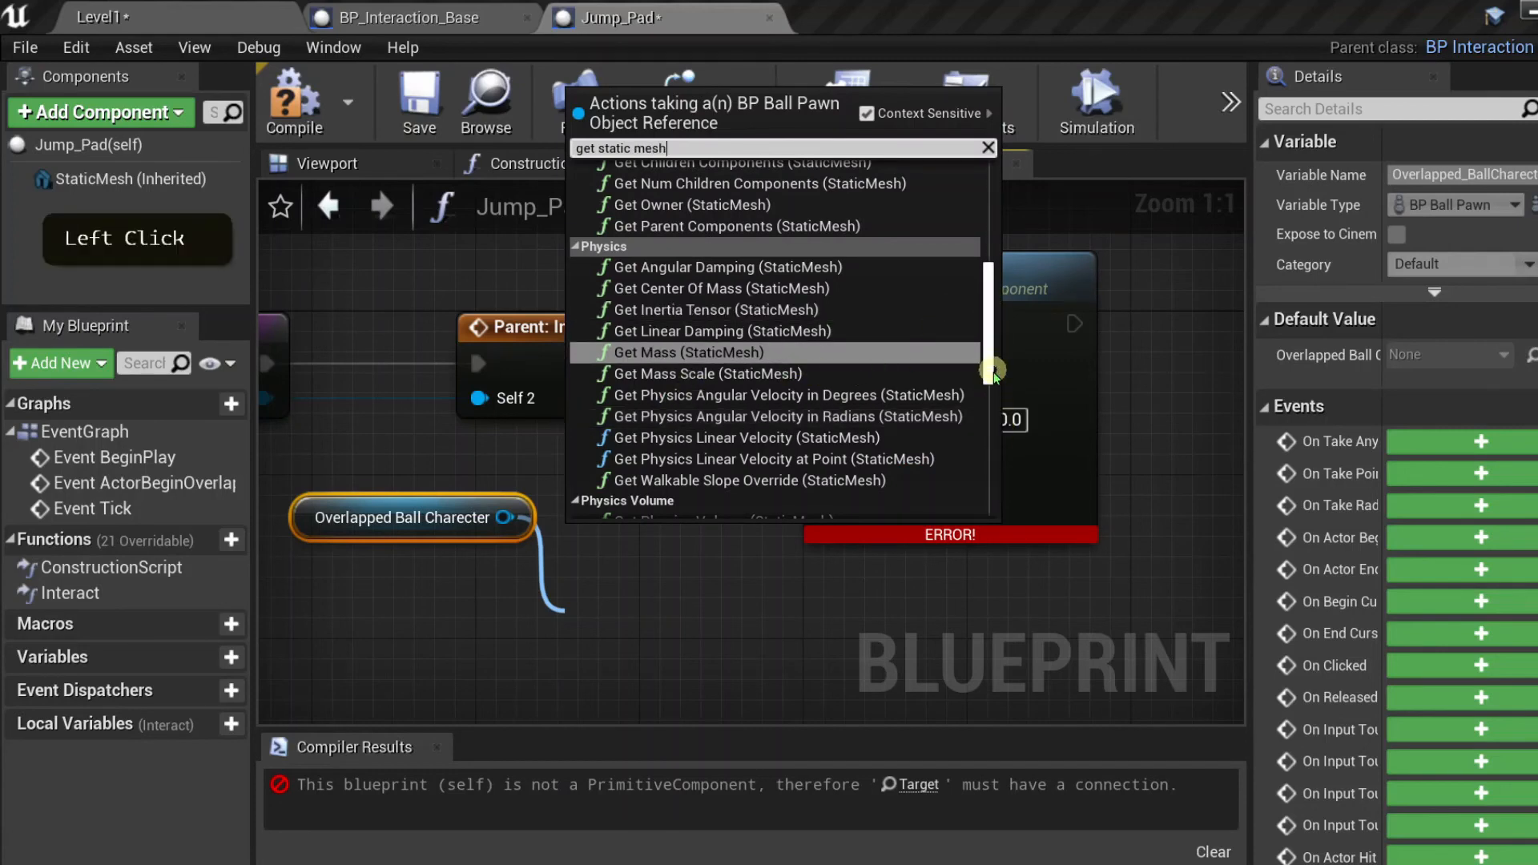
drag(993, 370, 991, 504)
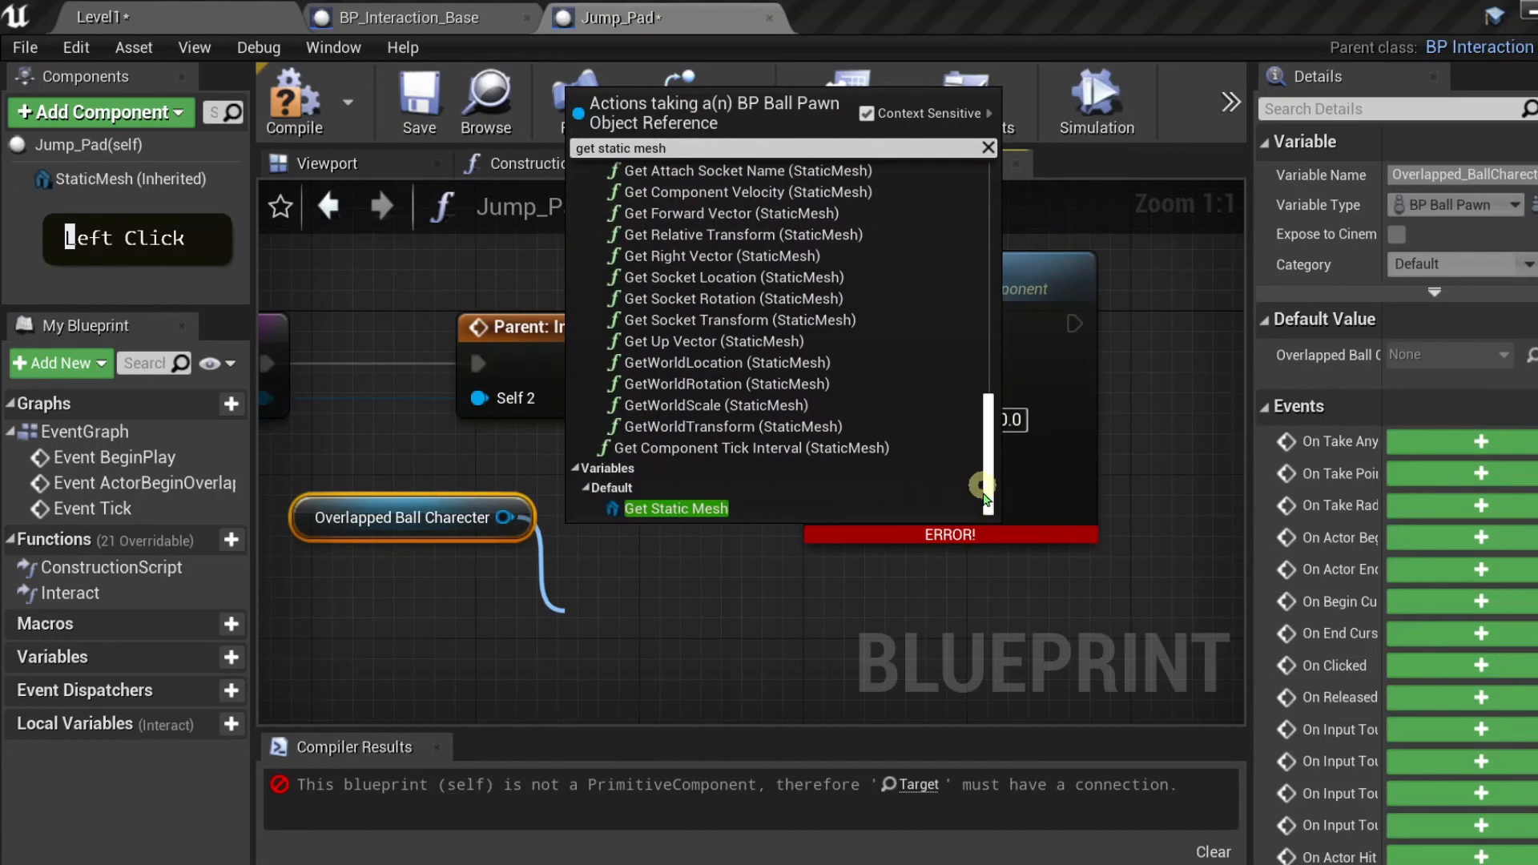
click(676, 509)
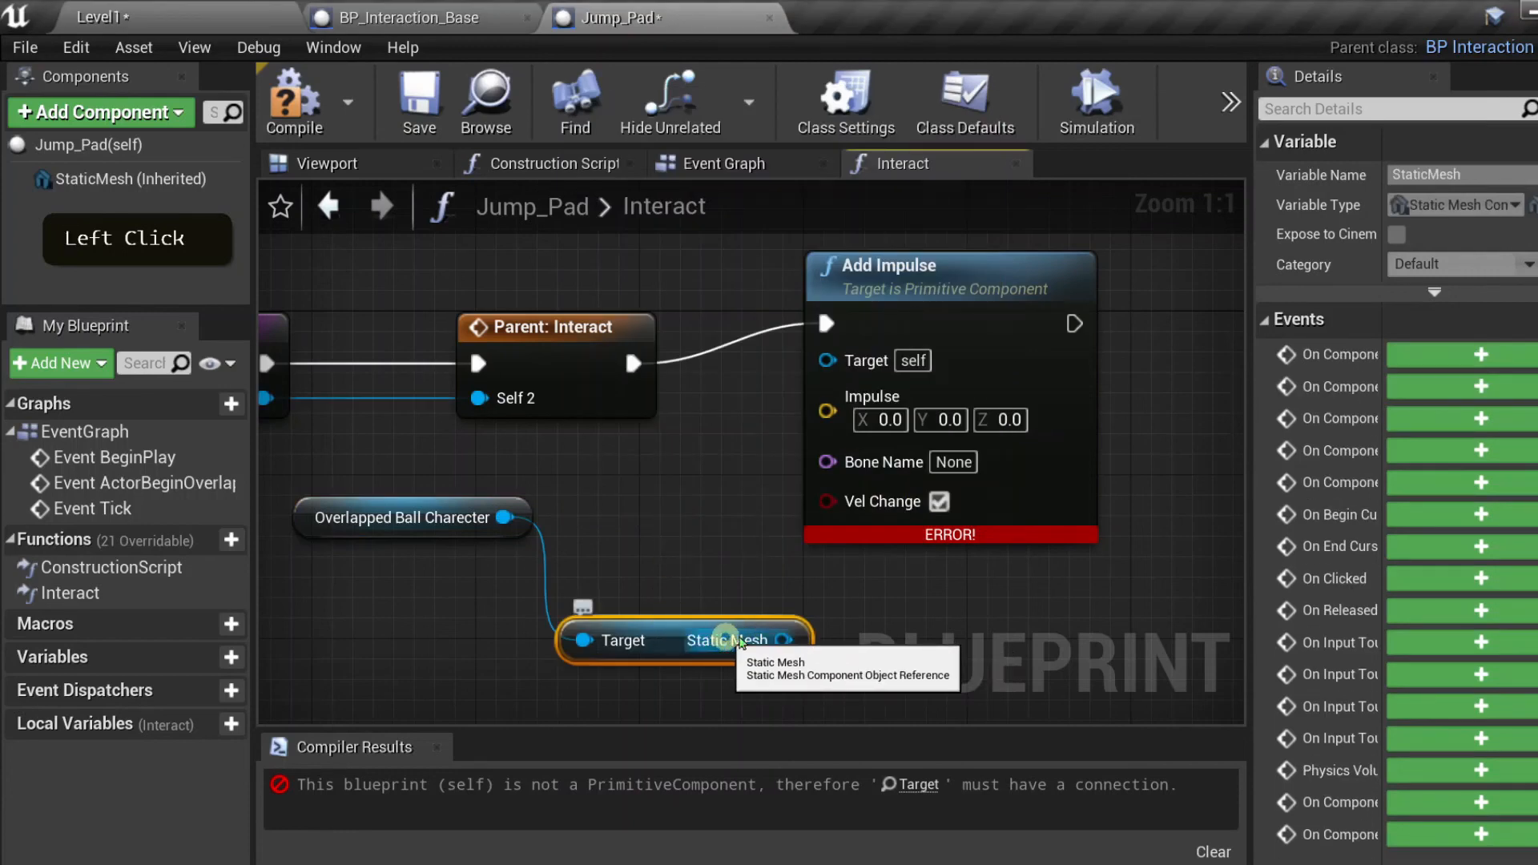
- Place the Static Mesh node beside Add Impulse, connect it to the Target input, and compile and save Jump_Pad
drag(799, 651, 738, 467)
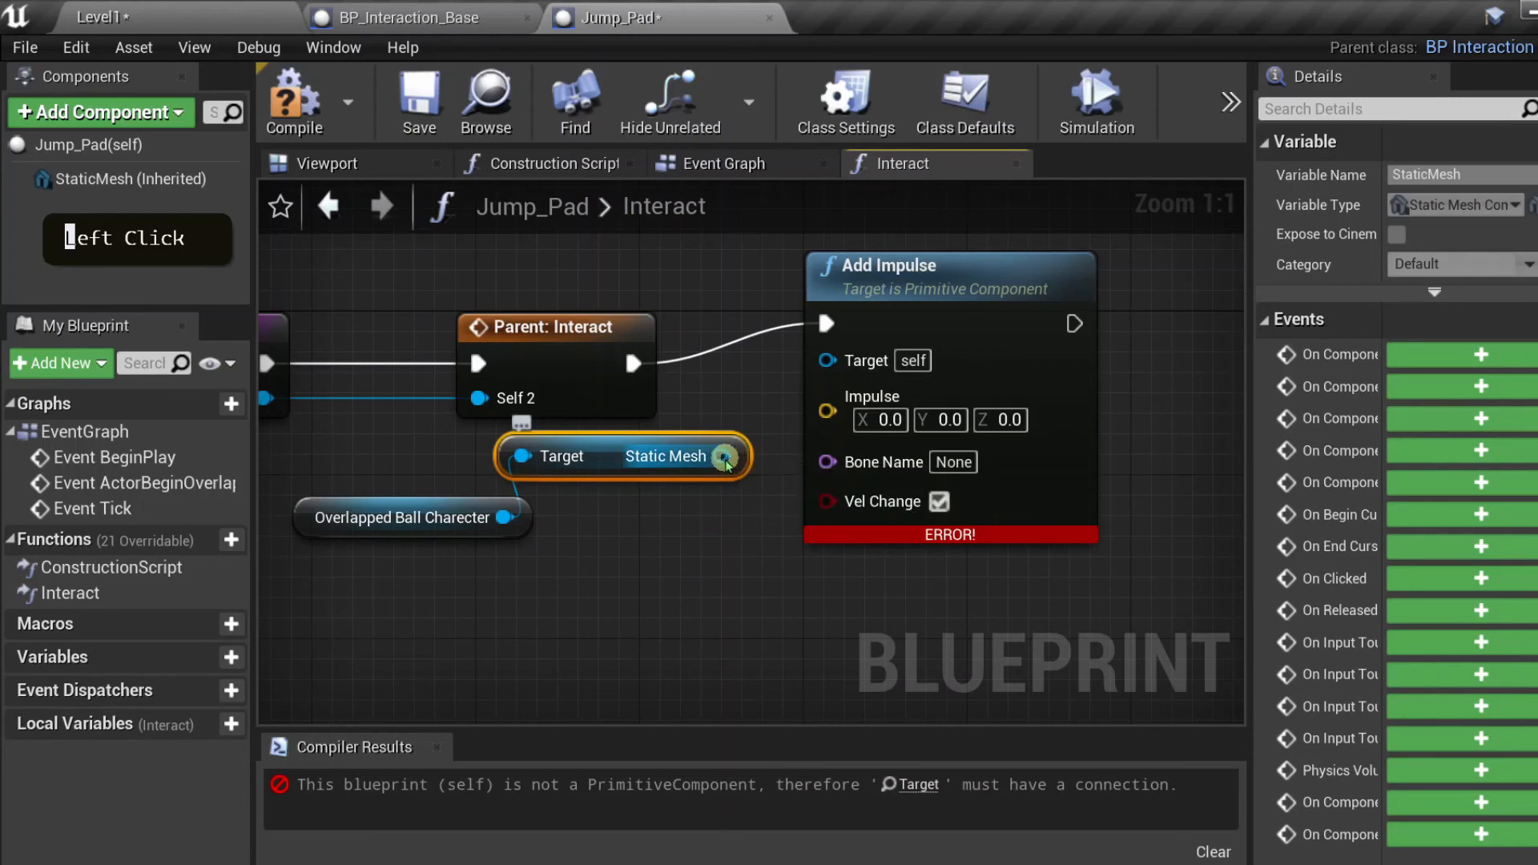
drag(720, 456, 827, 360)
click(294, 102)
click(418, 103)
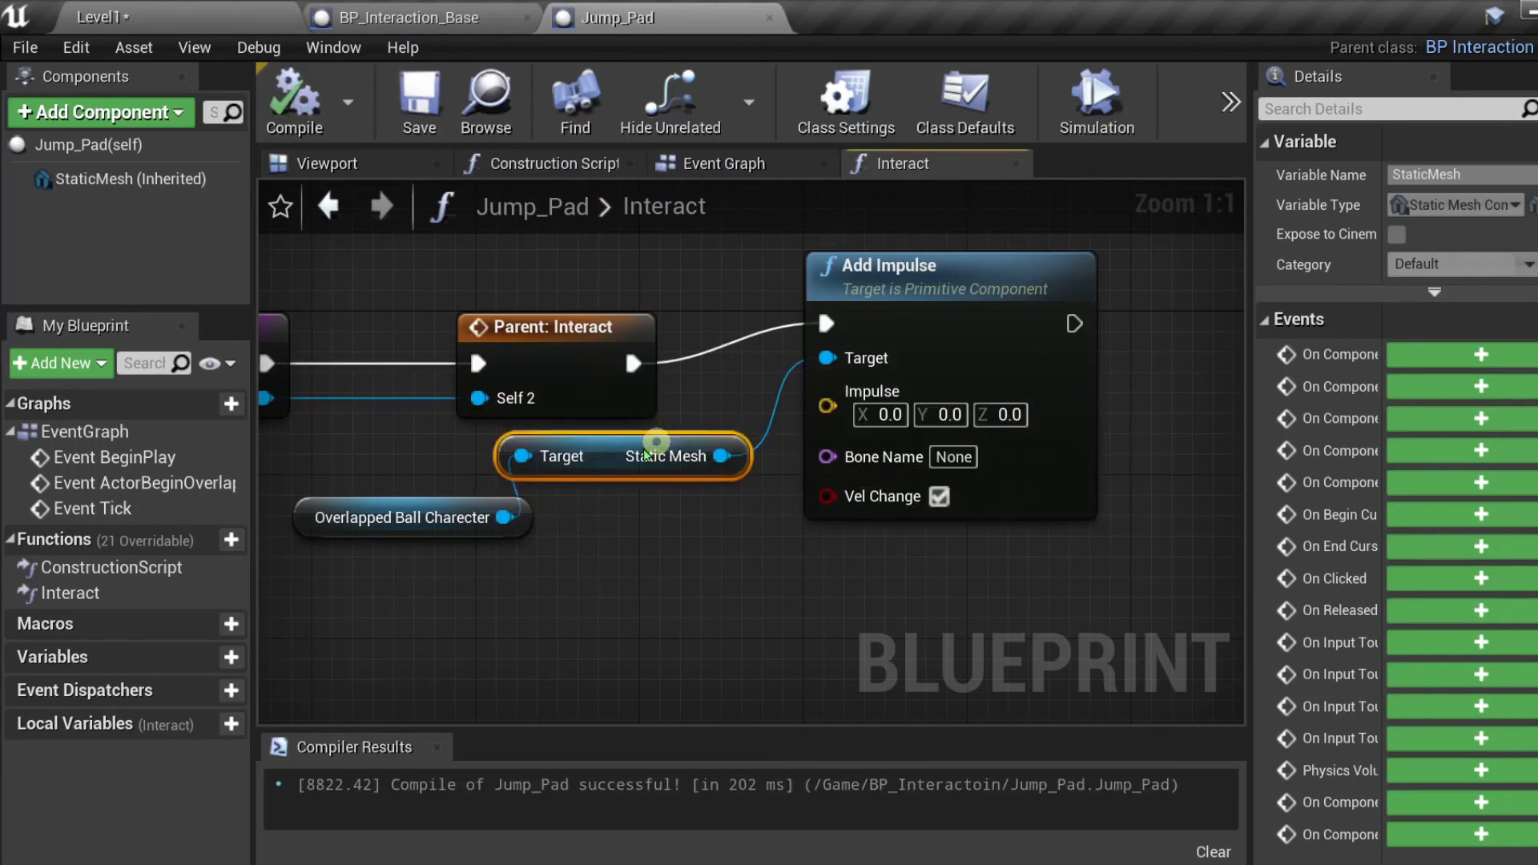
- Shift the Static Mesh node slightly, set Add Impulse's Impulse Z to 1200, and compile and save Jump_Pad
right_drag(617, 559, 745, 587)
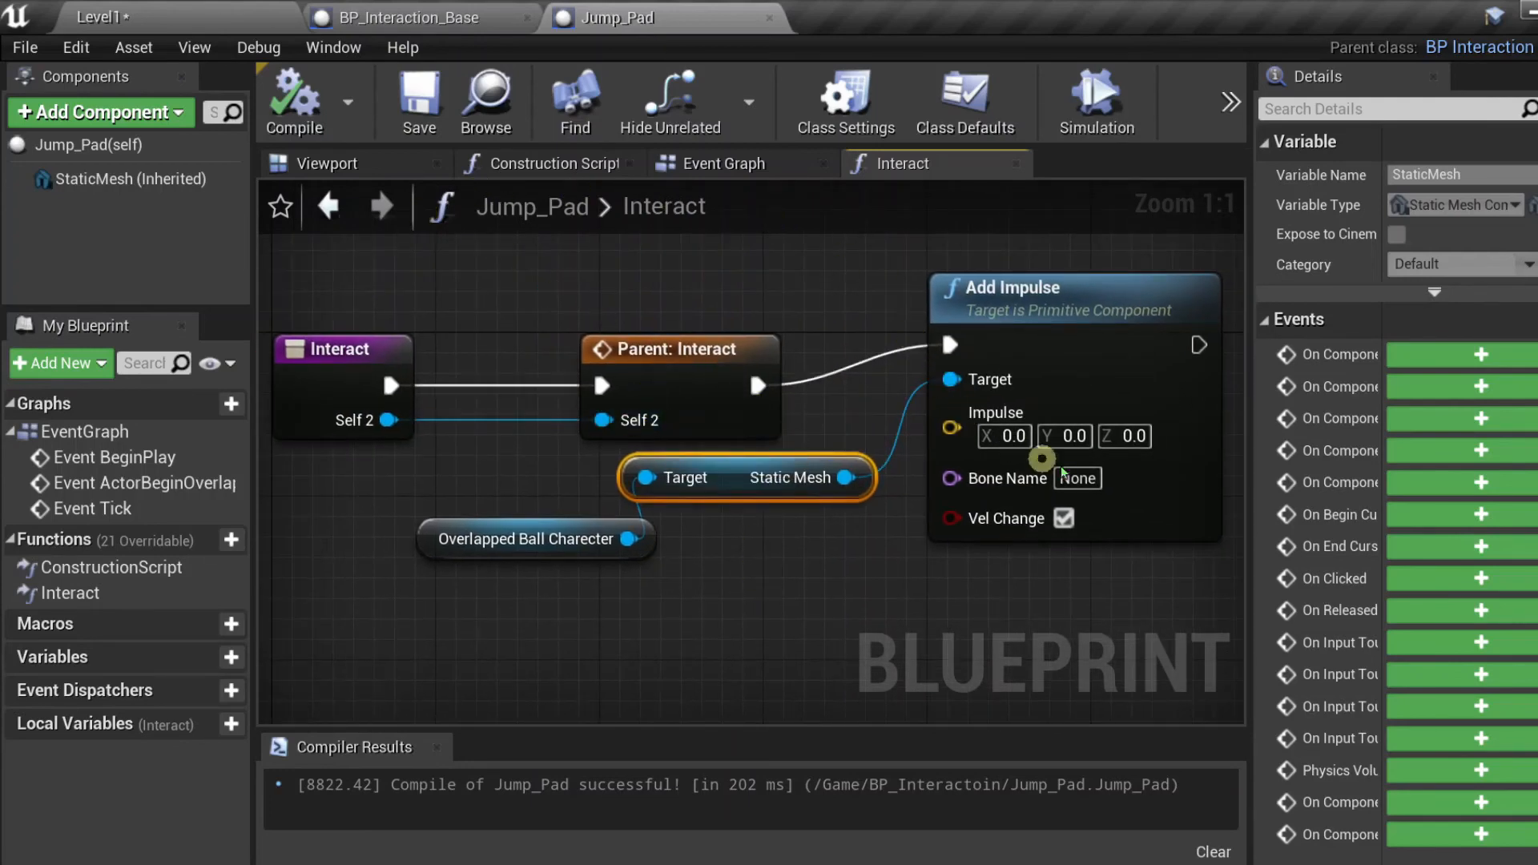
click(1126, 439)
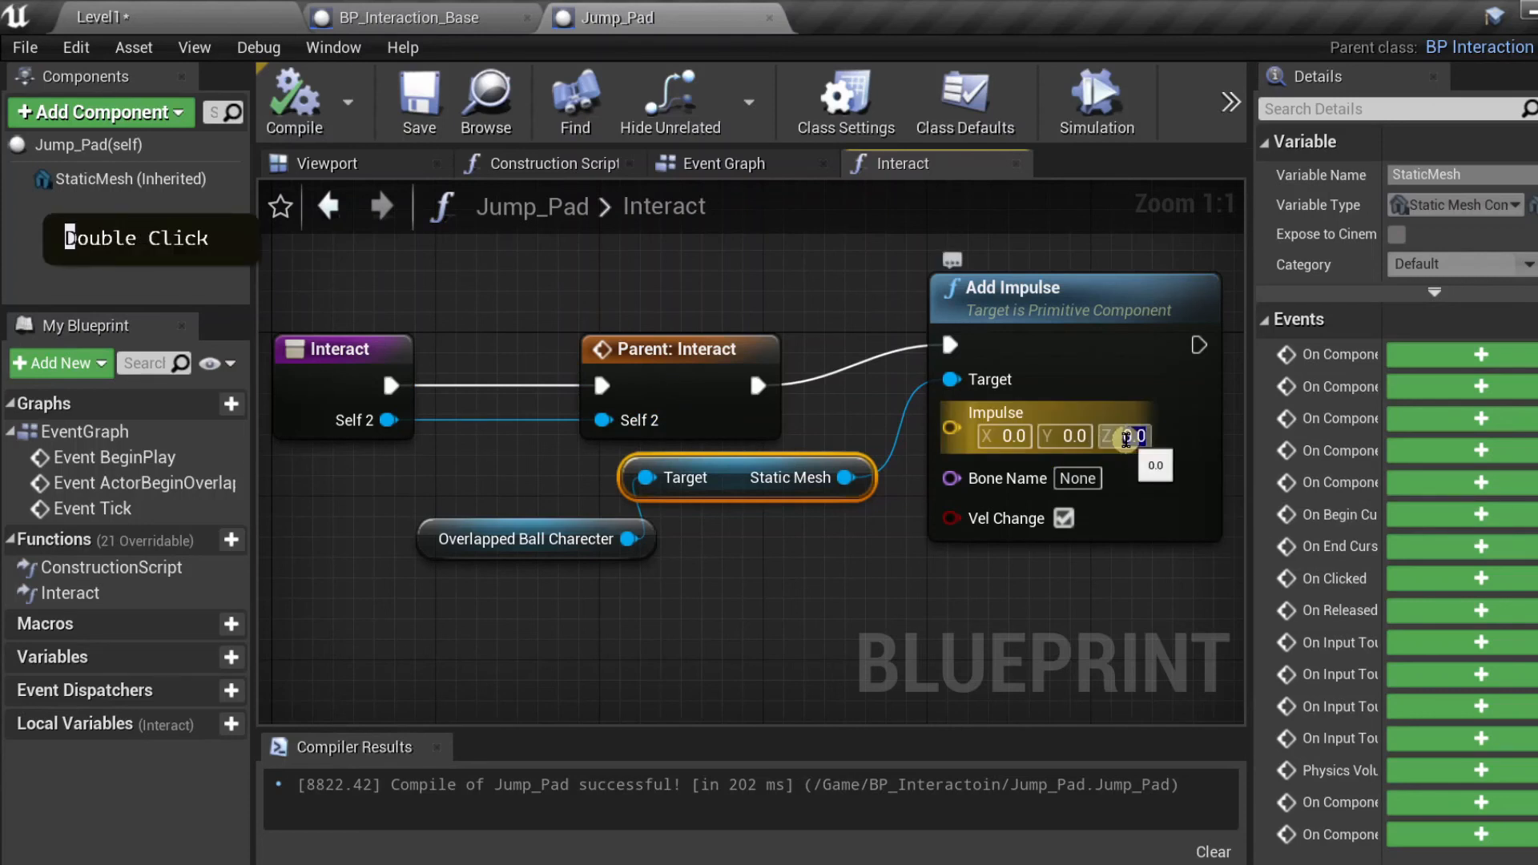
drag(754, 475, 775, 495)
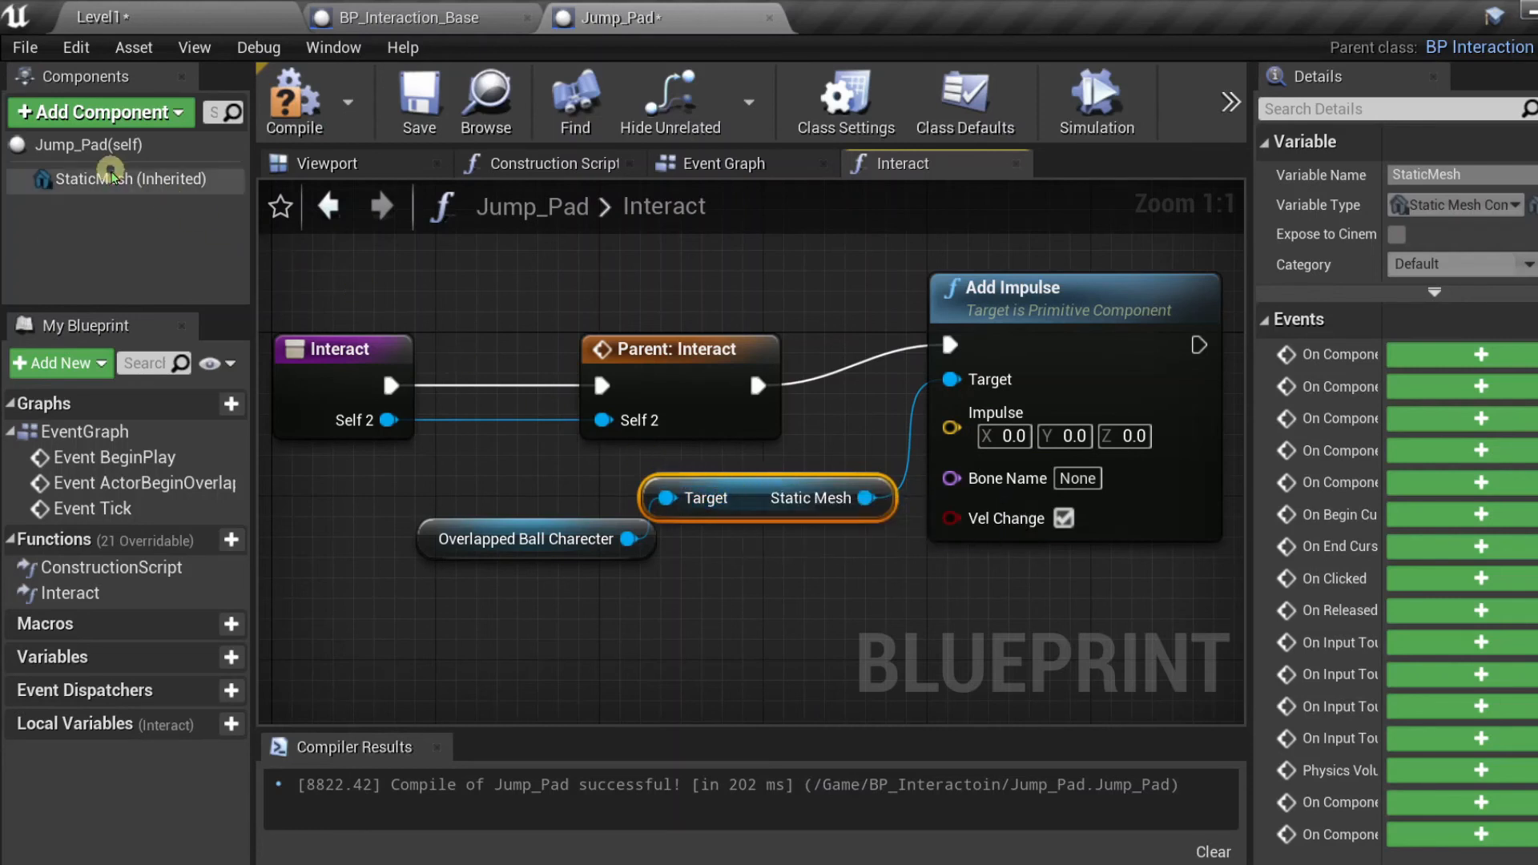
double_click(1130, 437)
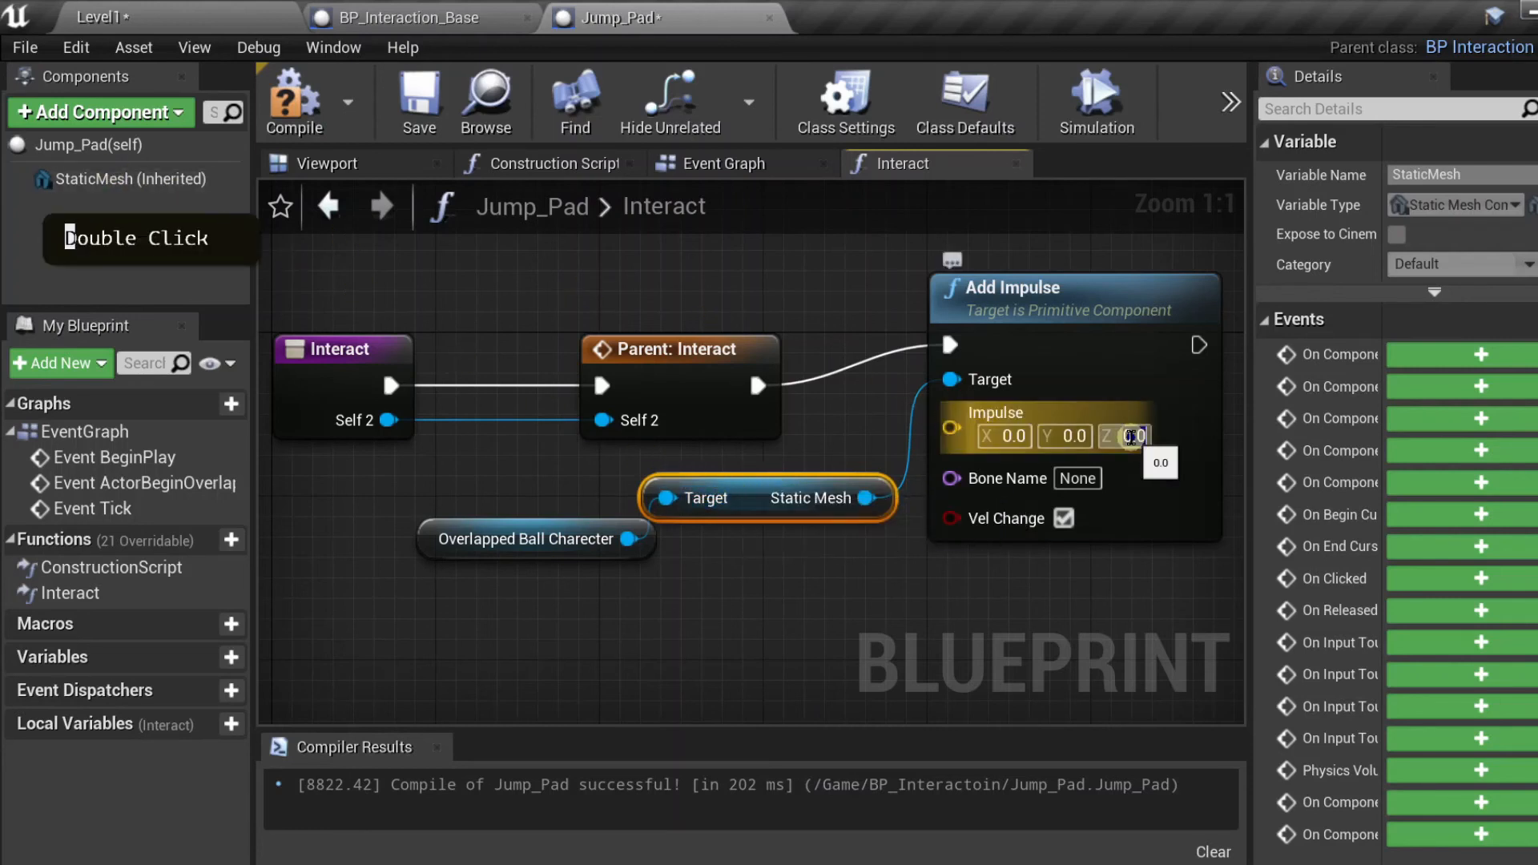
text(120)
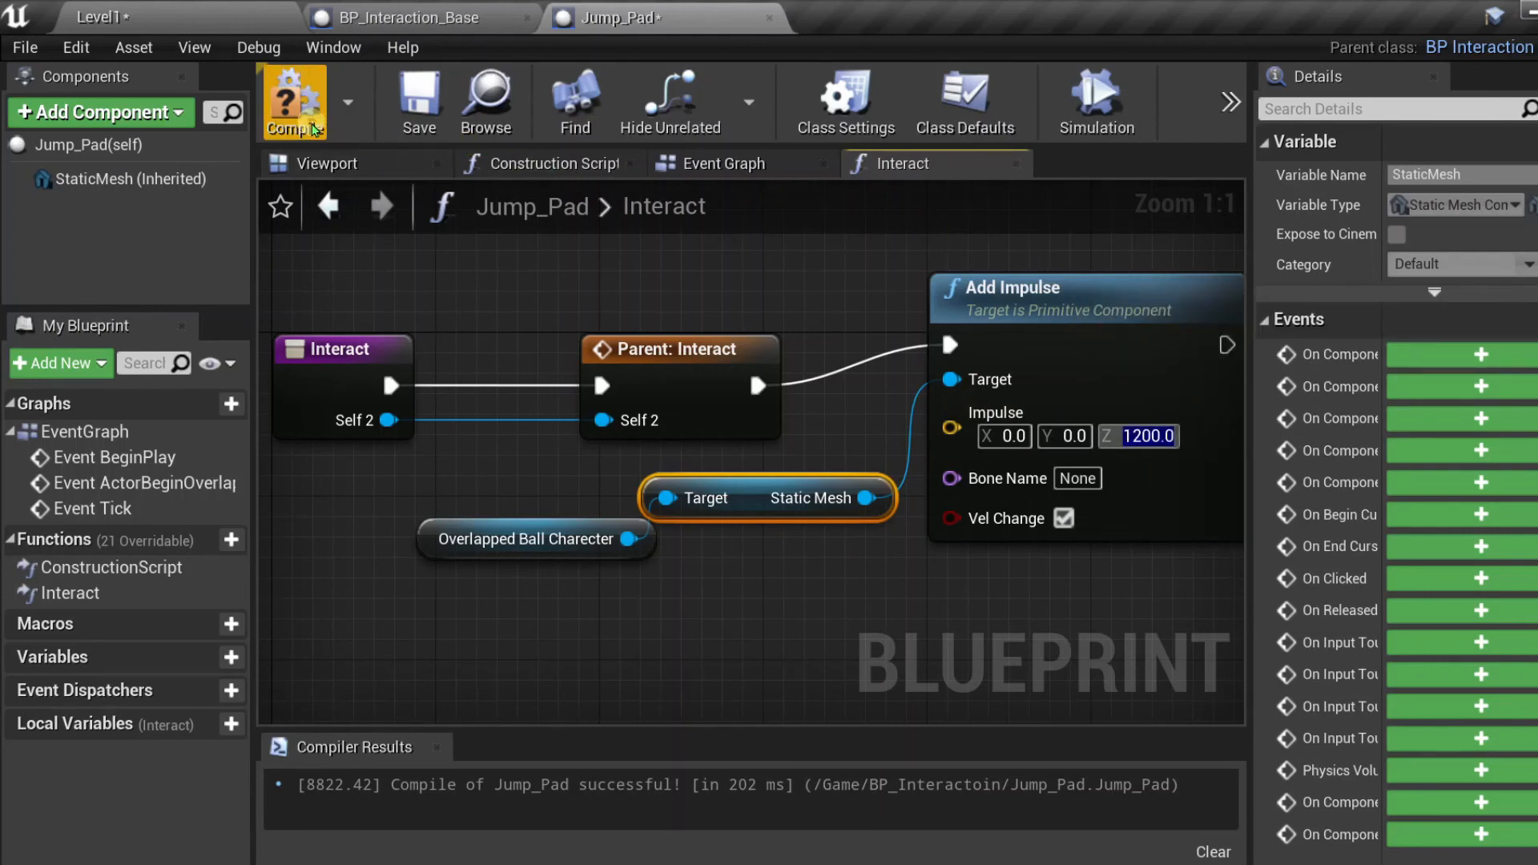
click(293, 98)
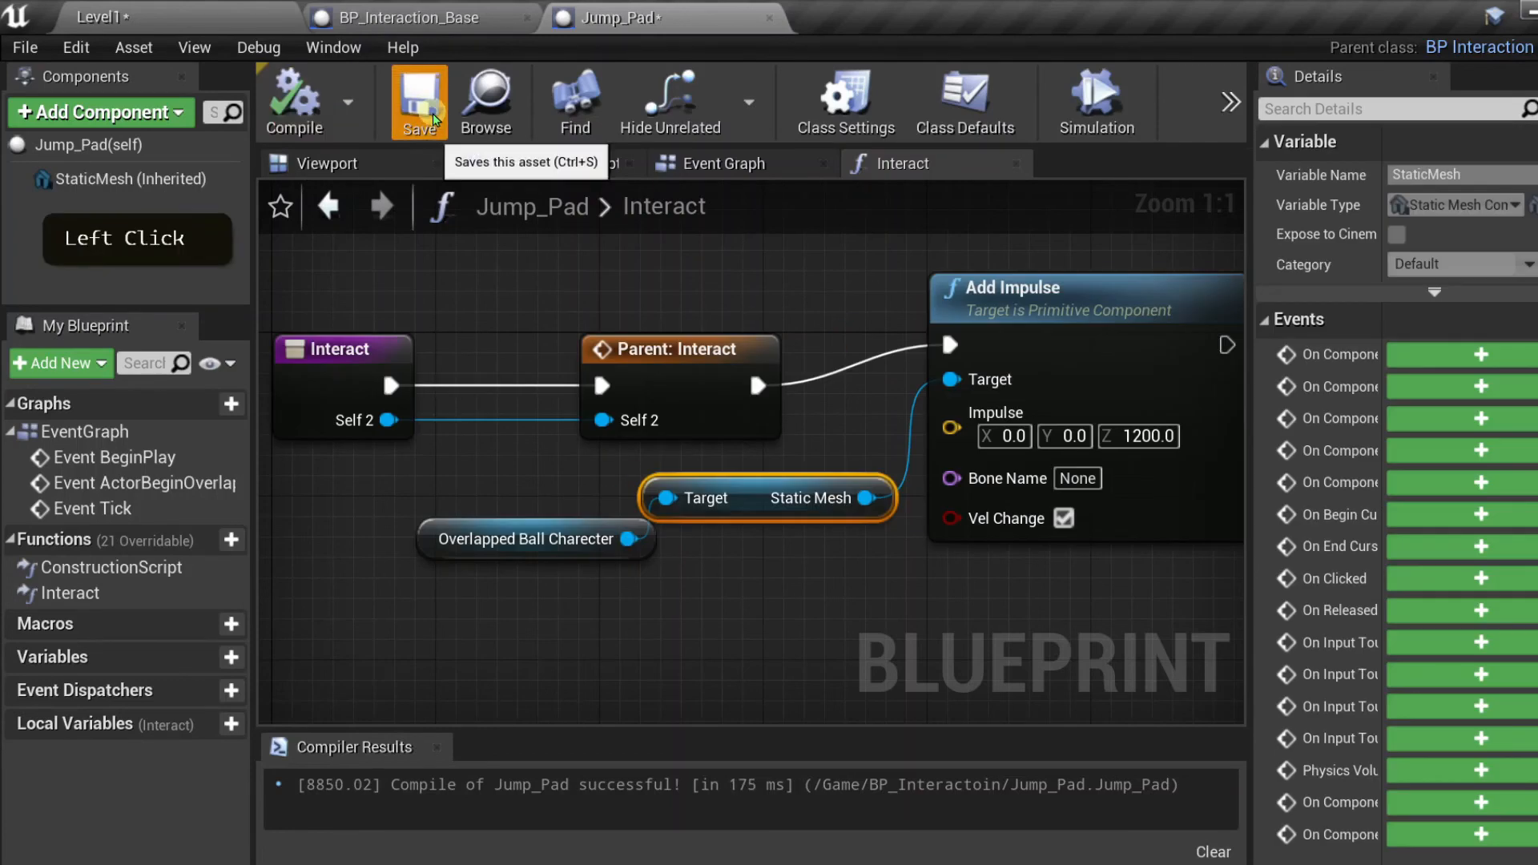
click(414, 104)
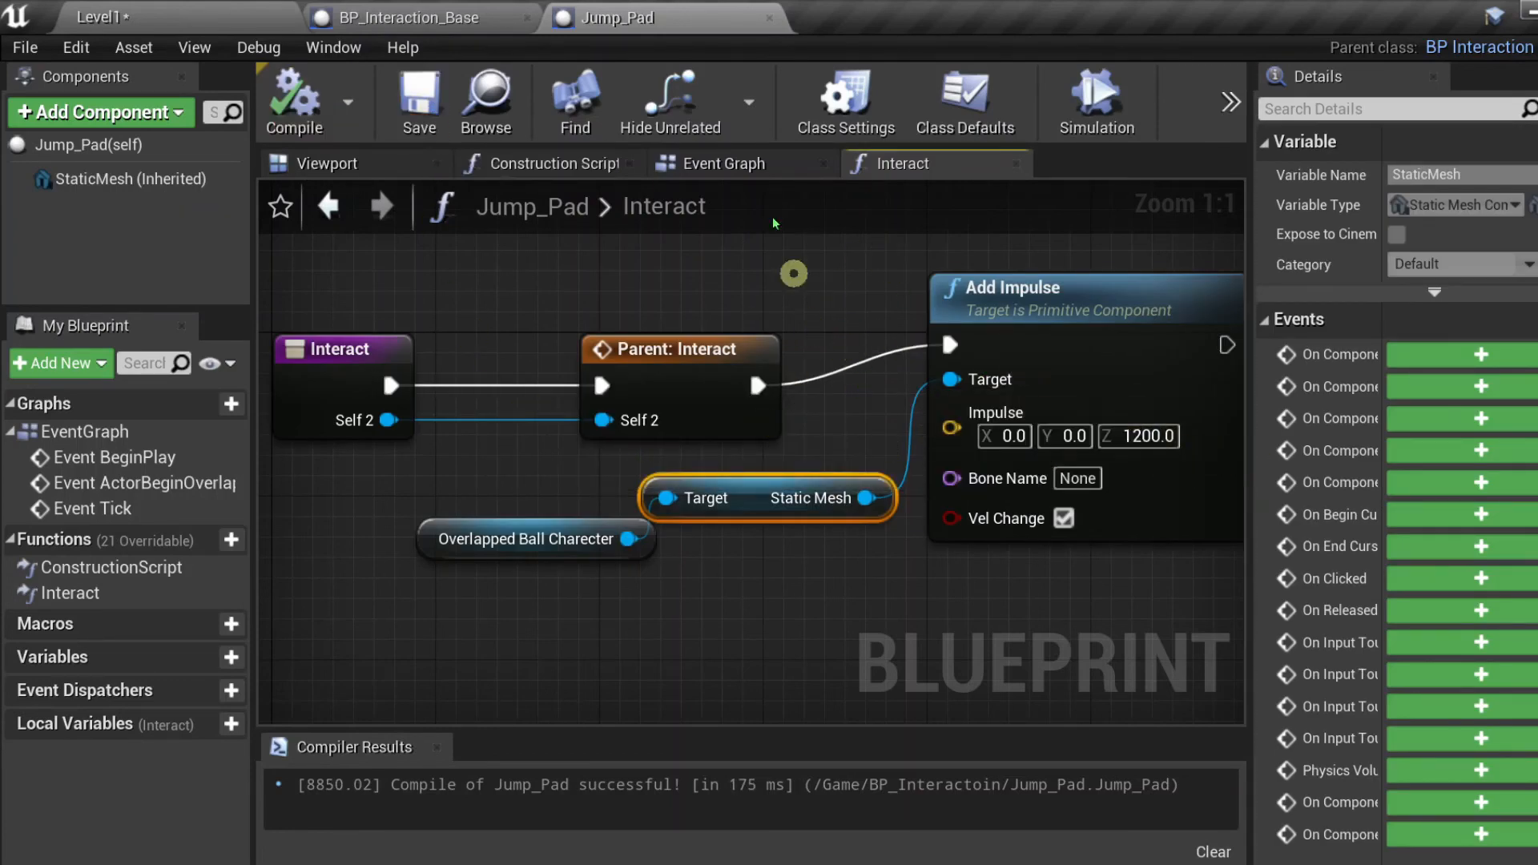
- Place a Jump_Pad actor in Level1 near the ball, at about X -2190, Y -650, Z 250
click(169, 11)
scroll(761, 315, down, 3)
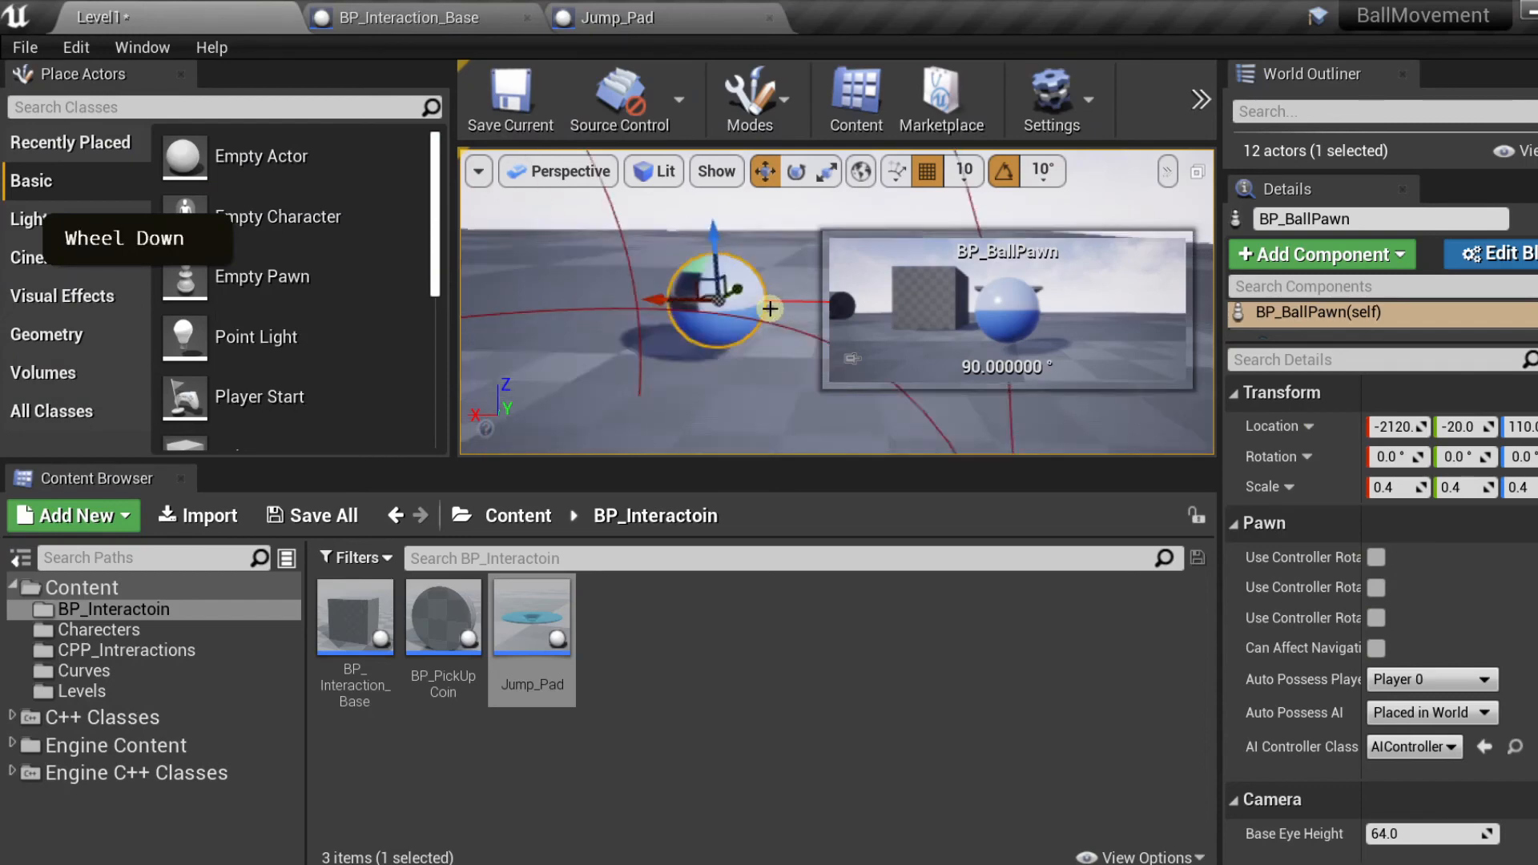
drag(532, 616, 696, 317)
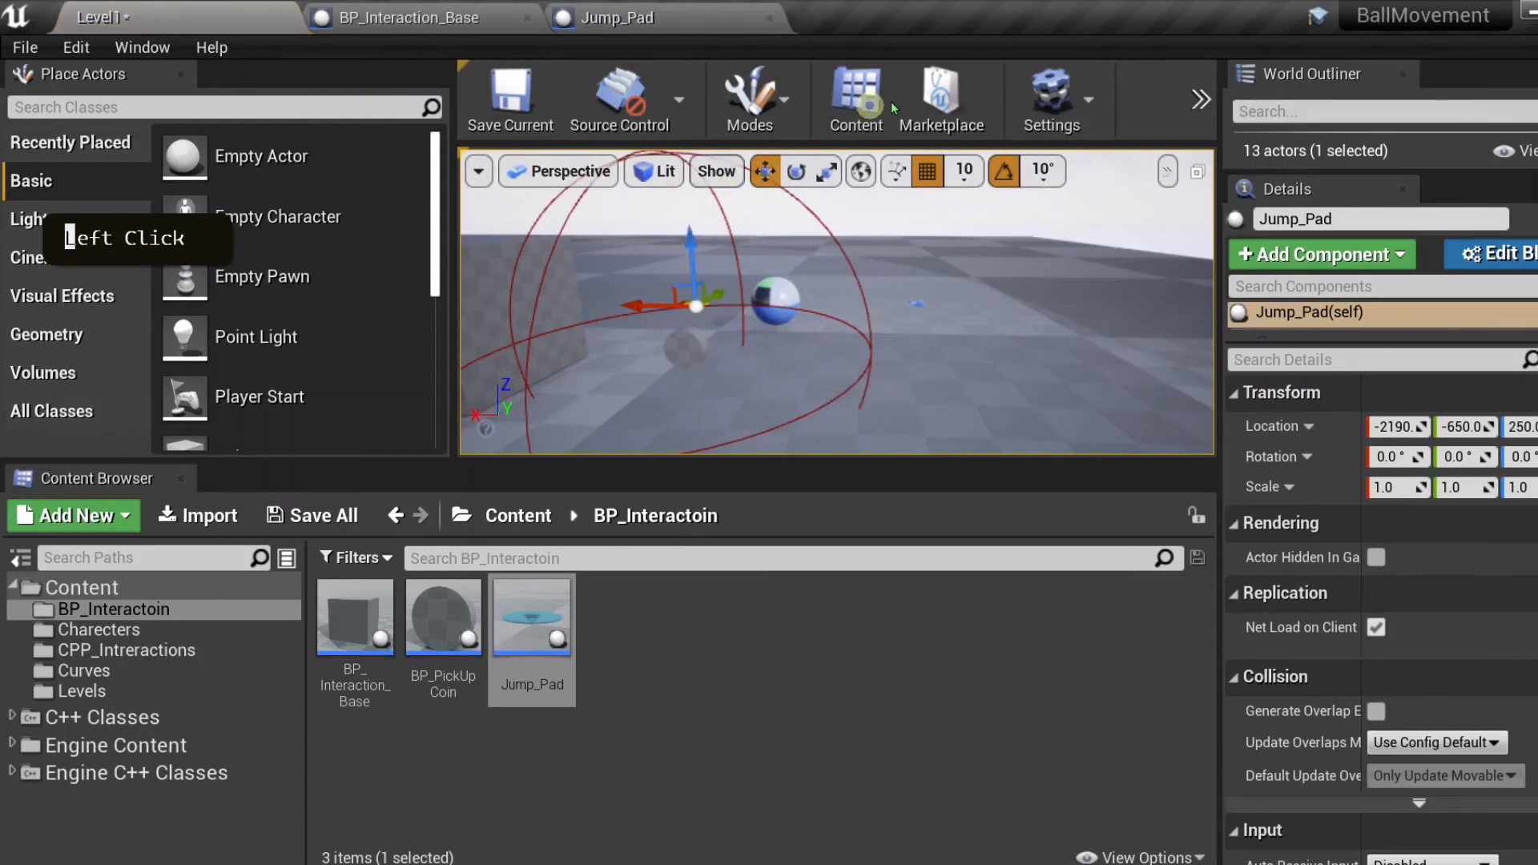
- Play-test Level1 in full screen, rolling the ball around to try the jump pad, and end the play session
click(1200, 99)
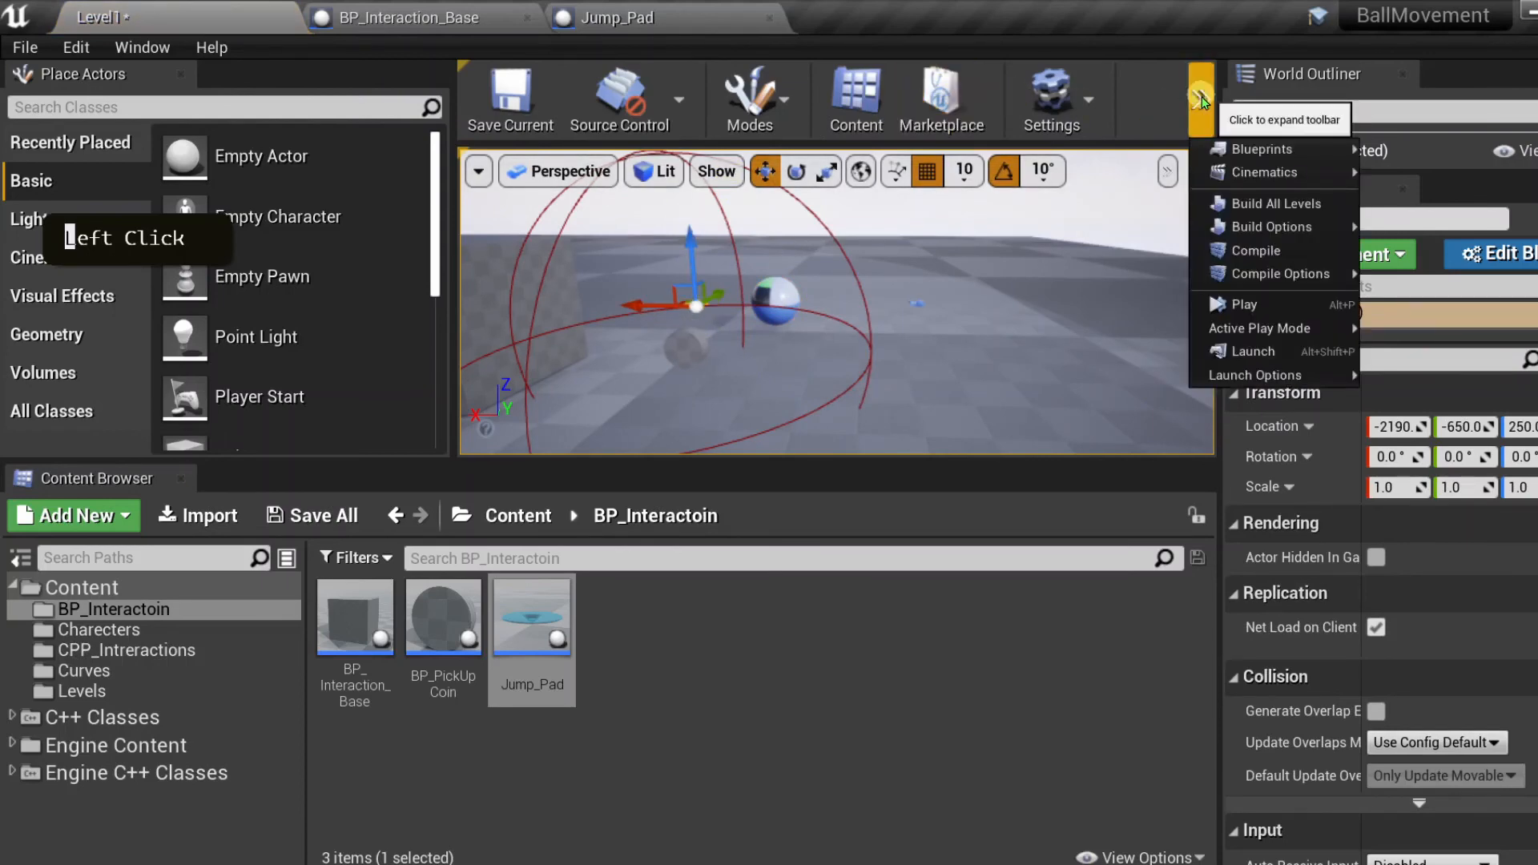
click(1242, 311)
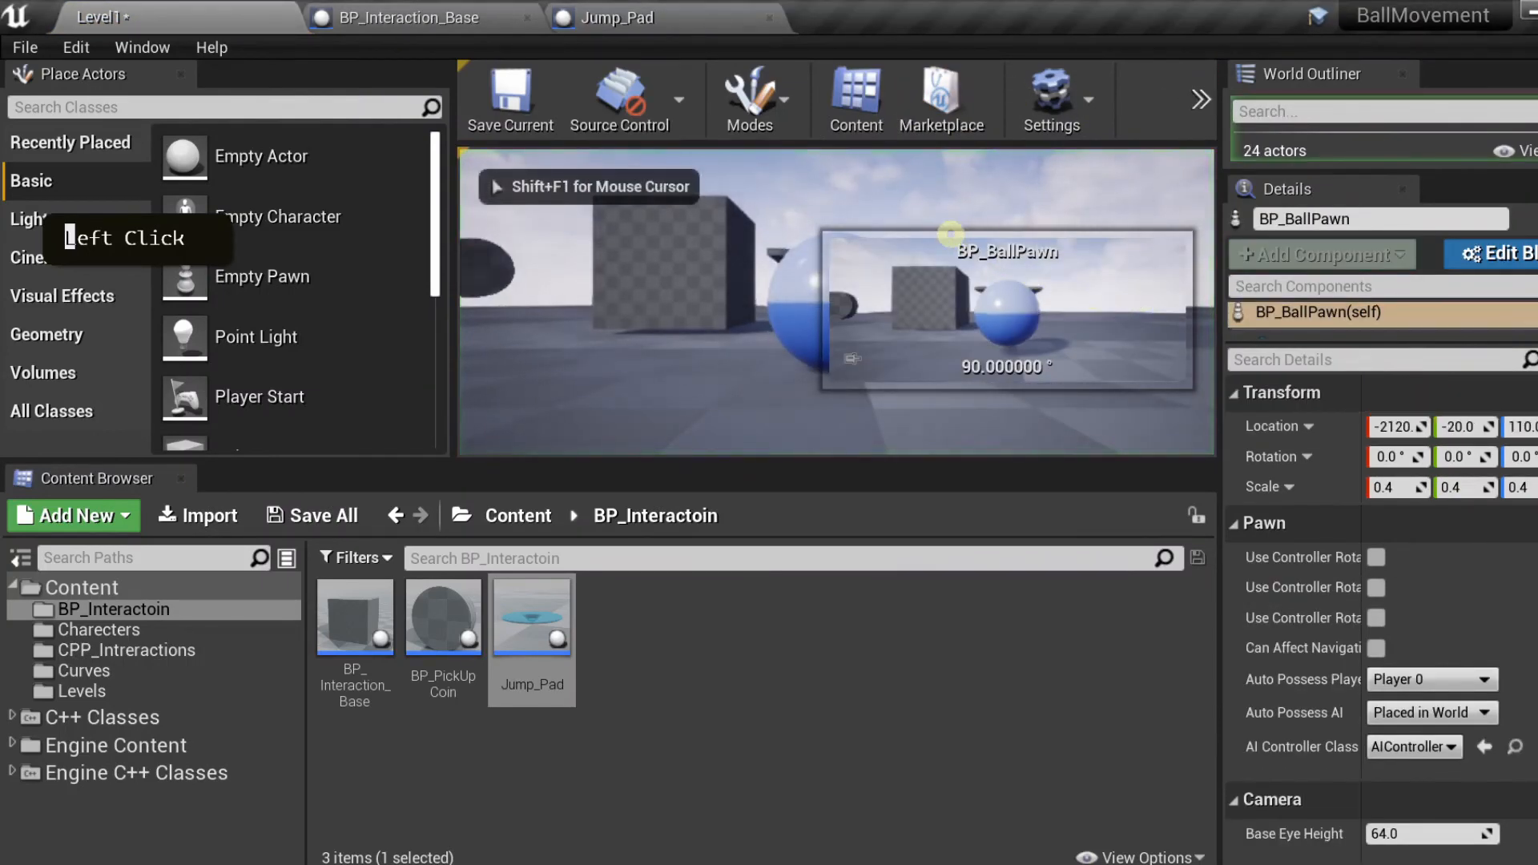
key(F11)
click(951, 234)
key(w)
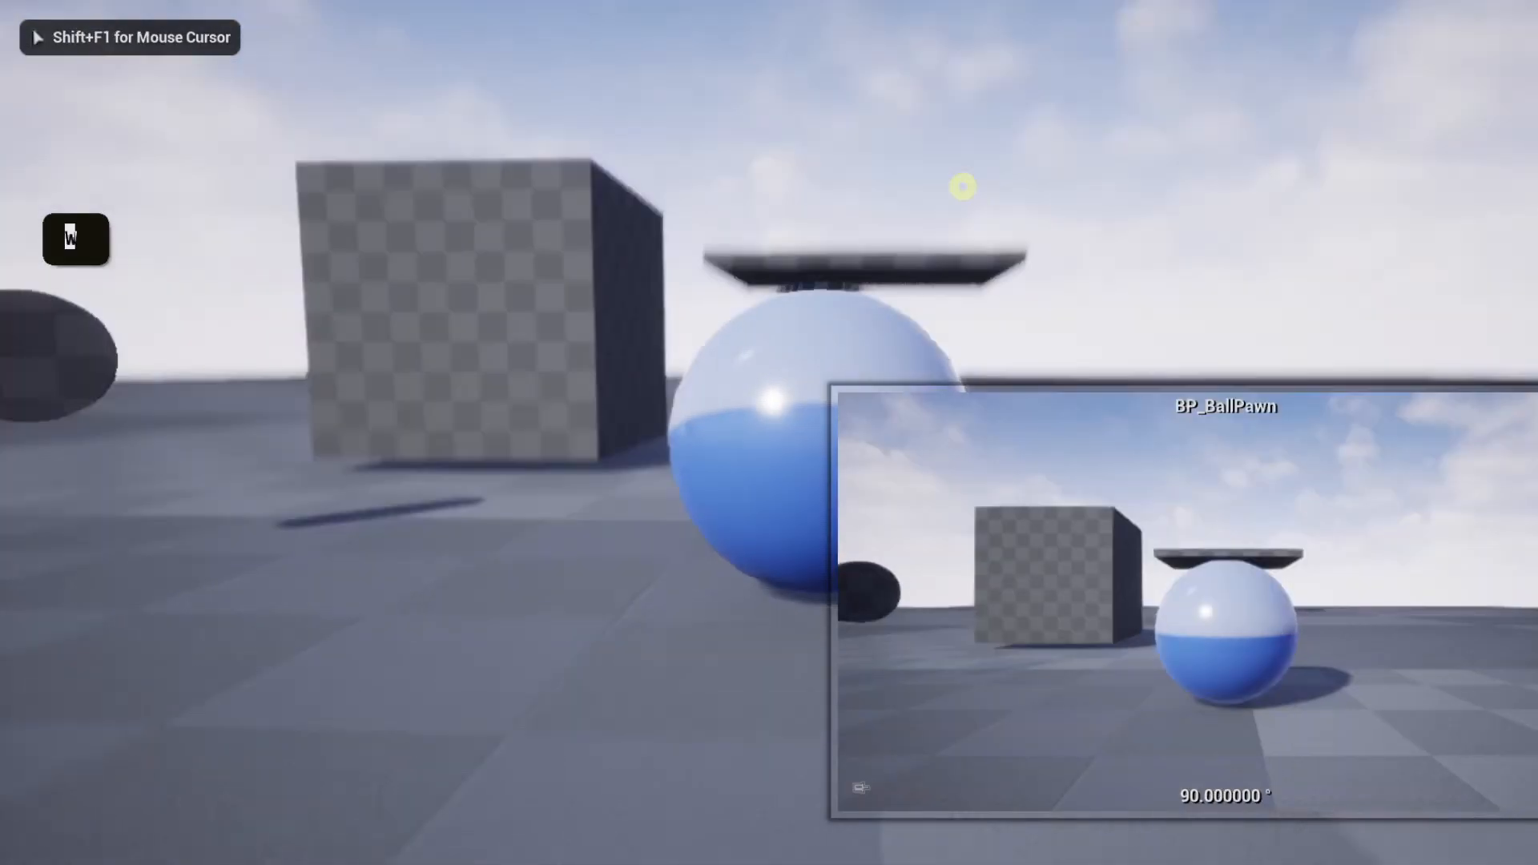
key(w)
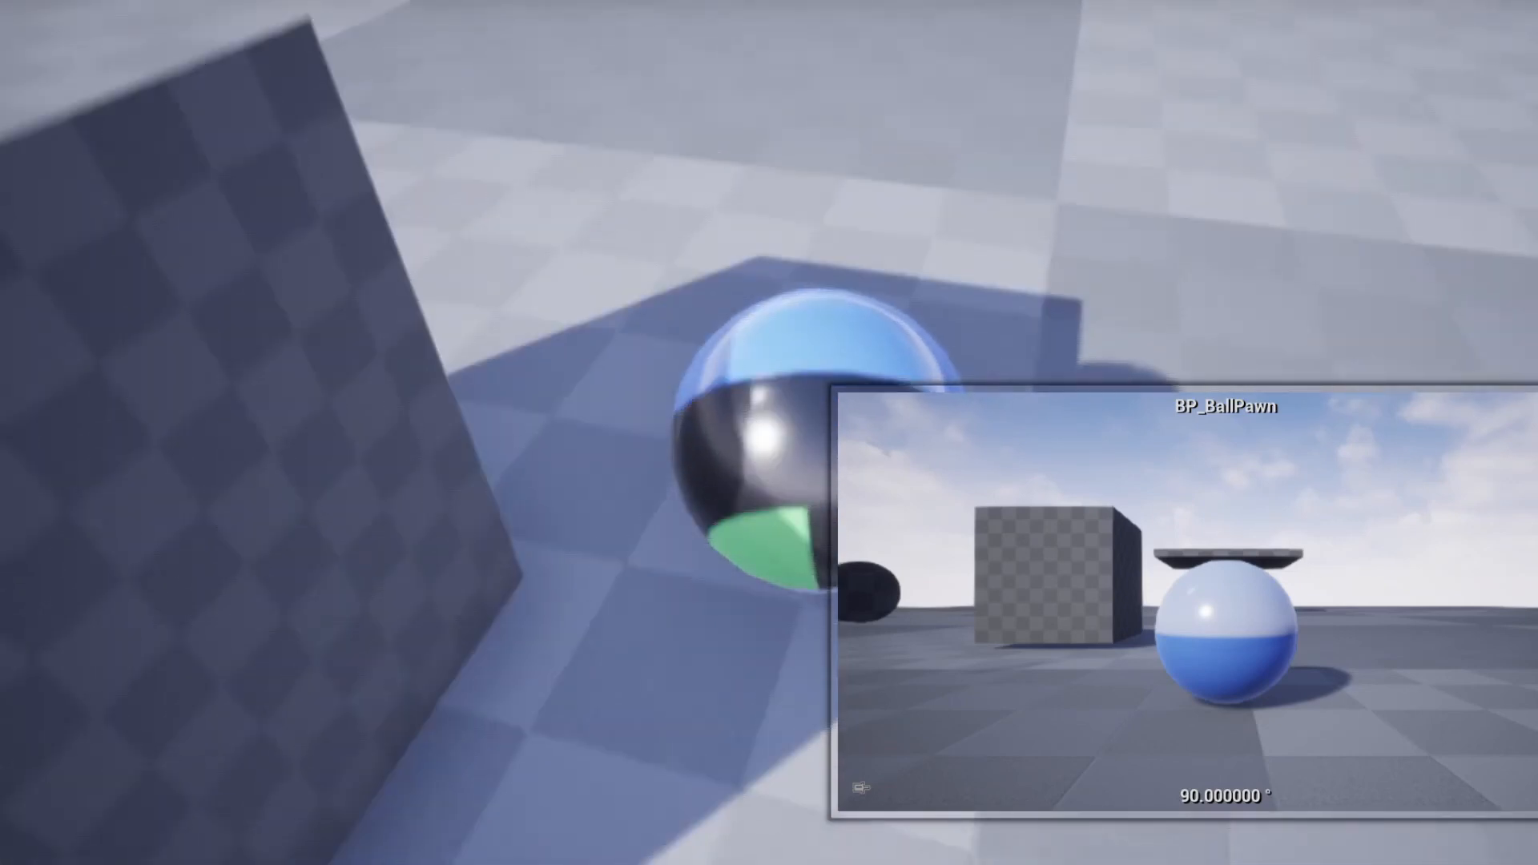
key(s)
key(d)
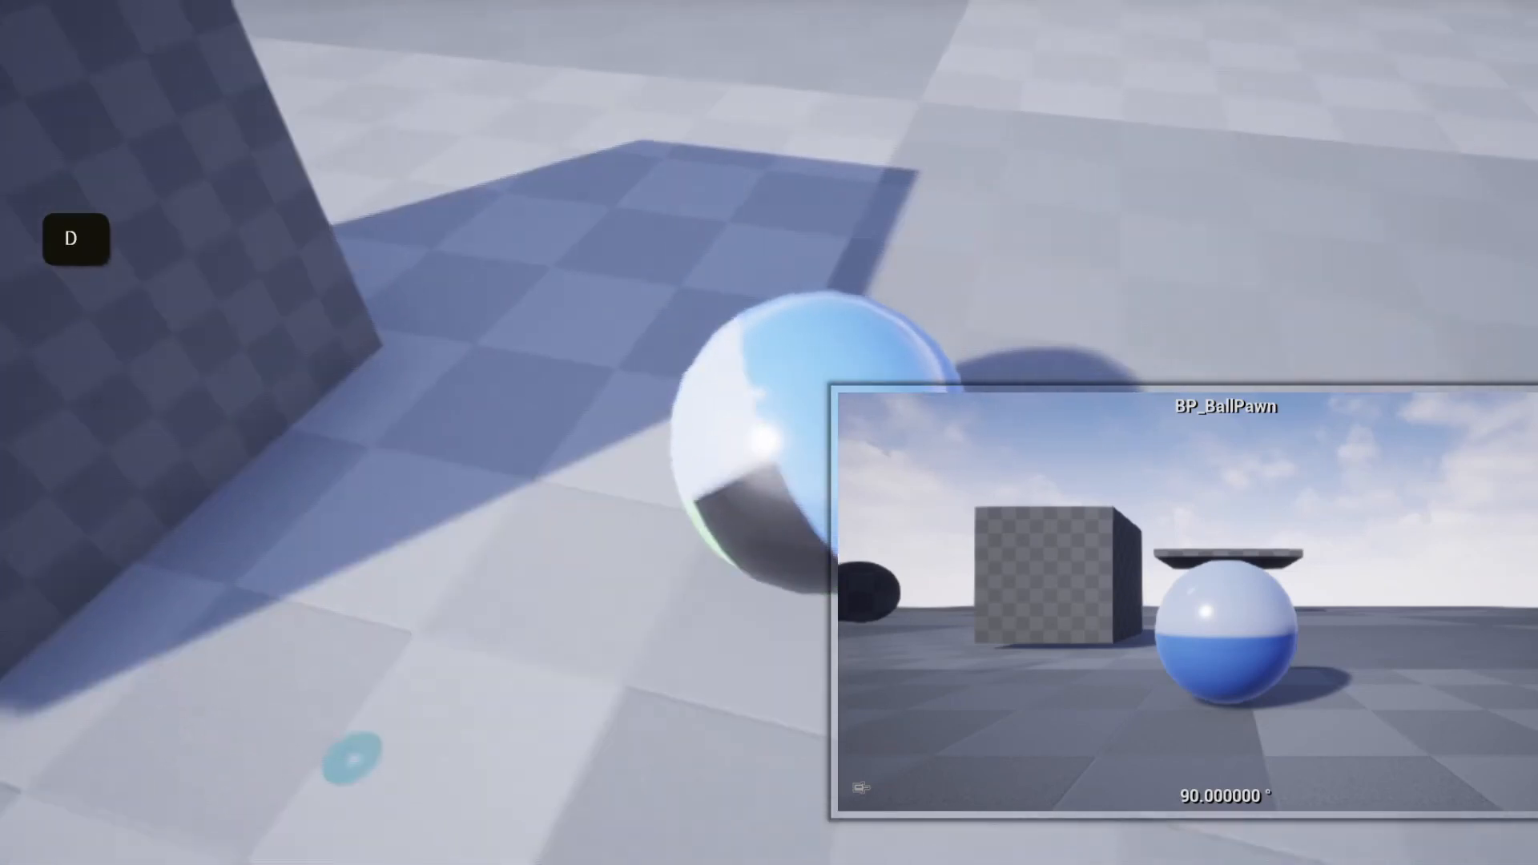
key(a)
key(w)
key(w)
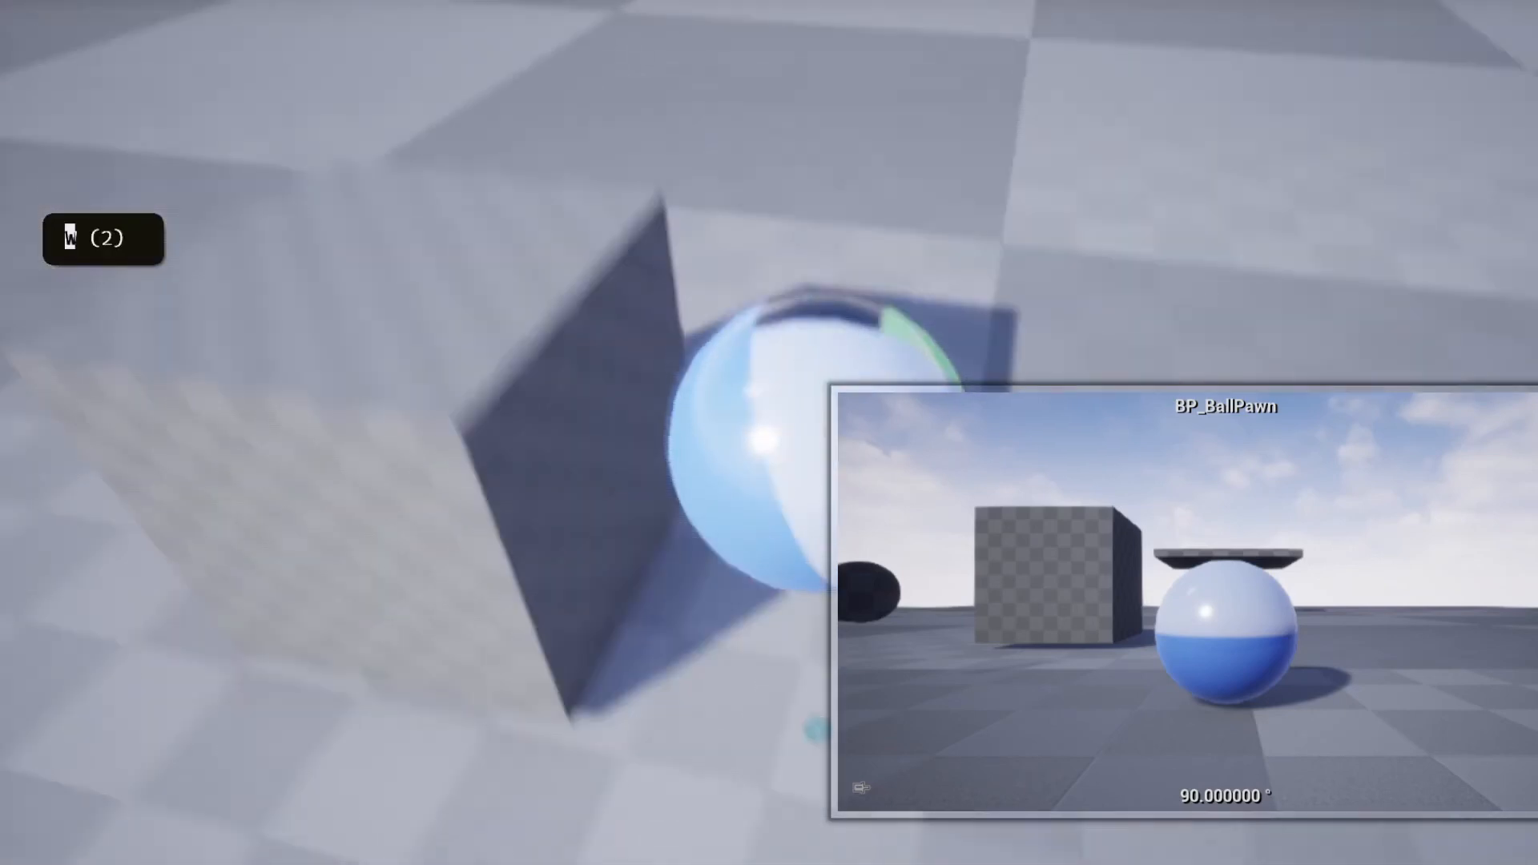
key(d)
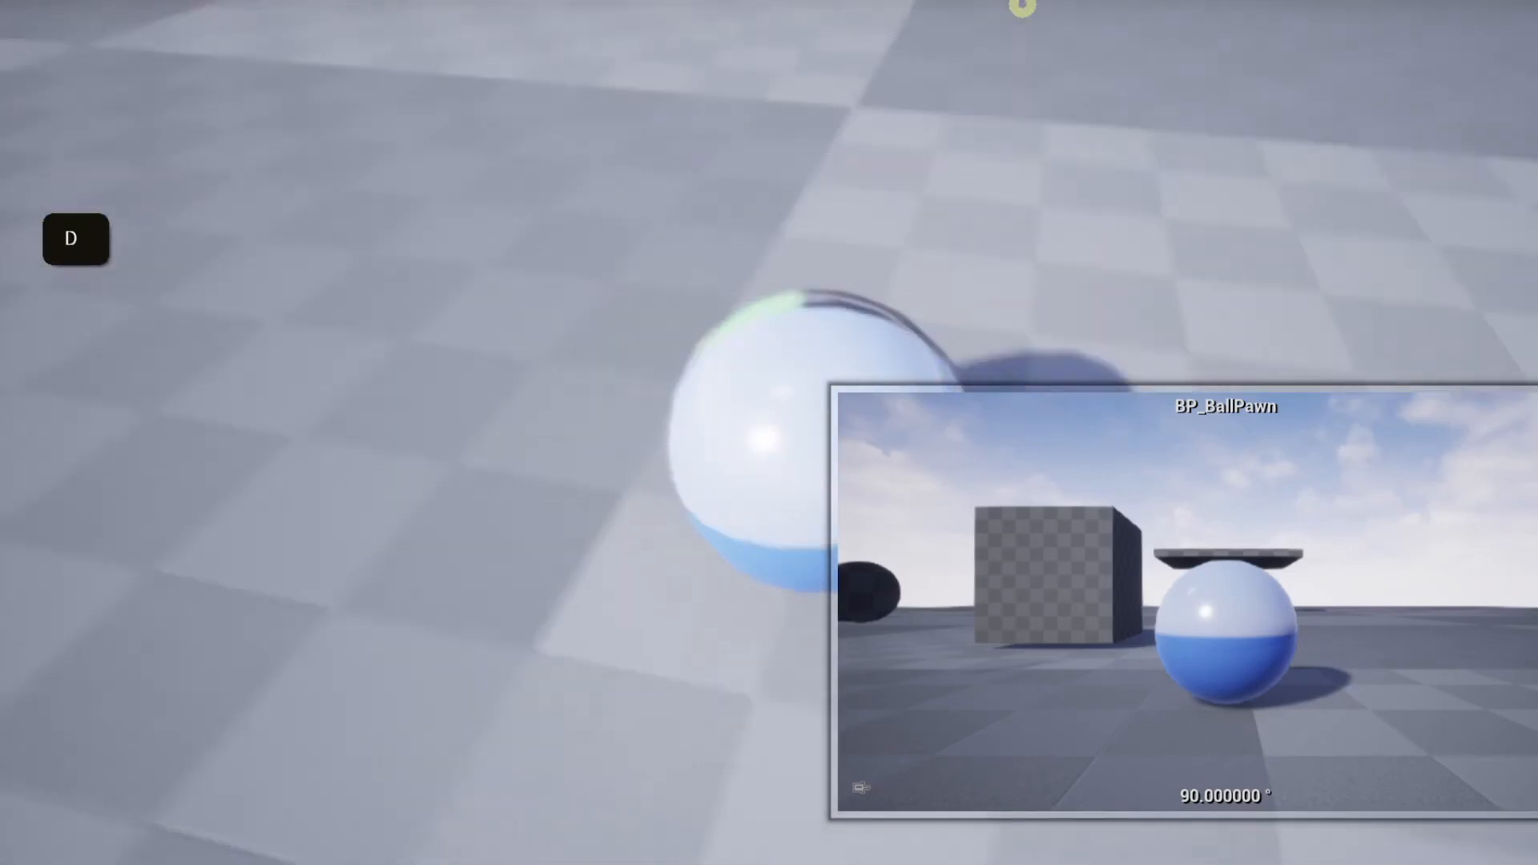
key(a)
key(Escape)
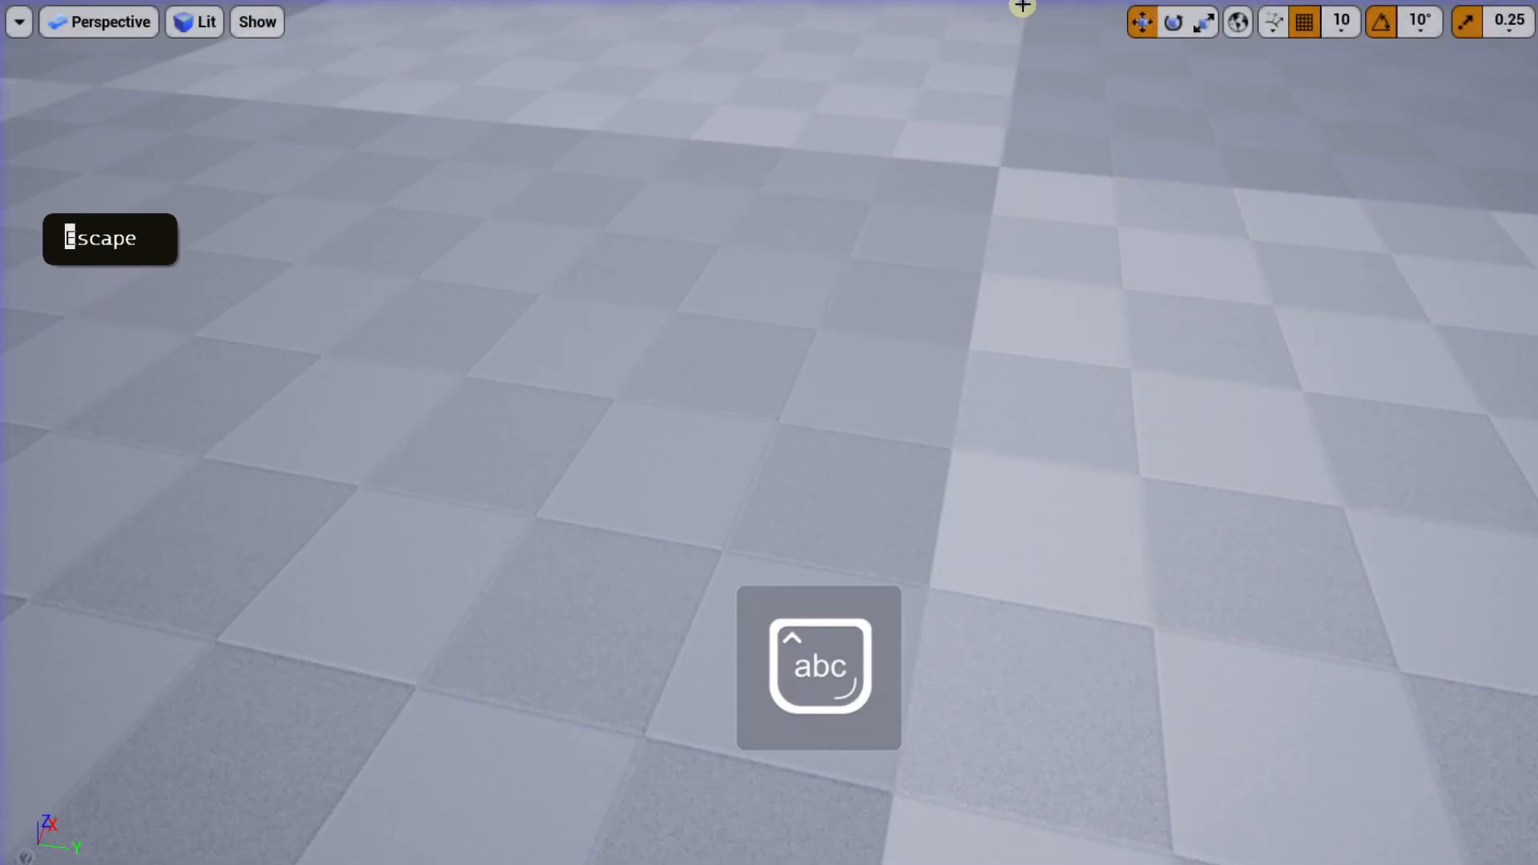
- Leave the full-screen viewport and create a child Blueprint class of BP_Interaction_Base named BP_EngGoal
key(F11)
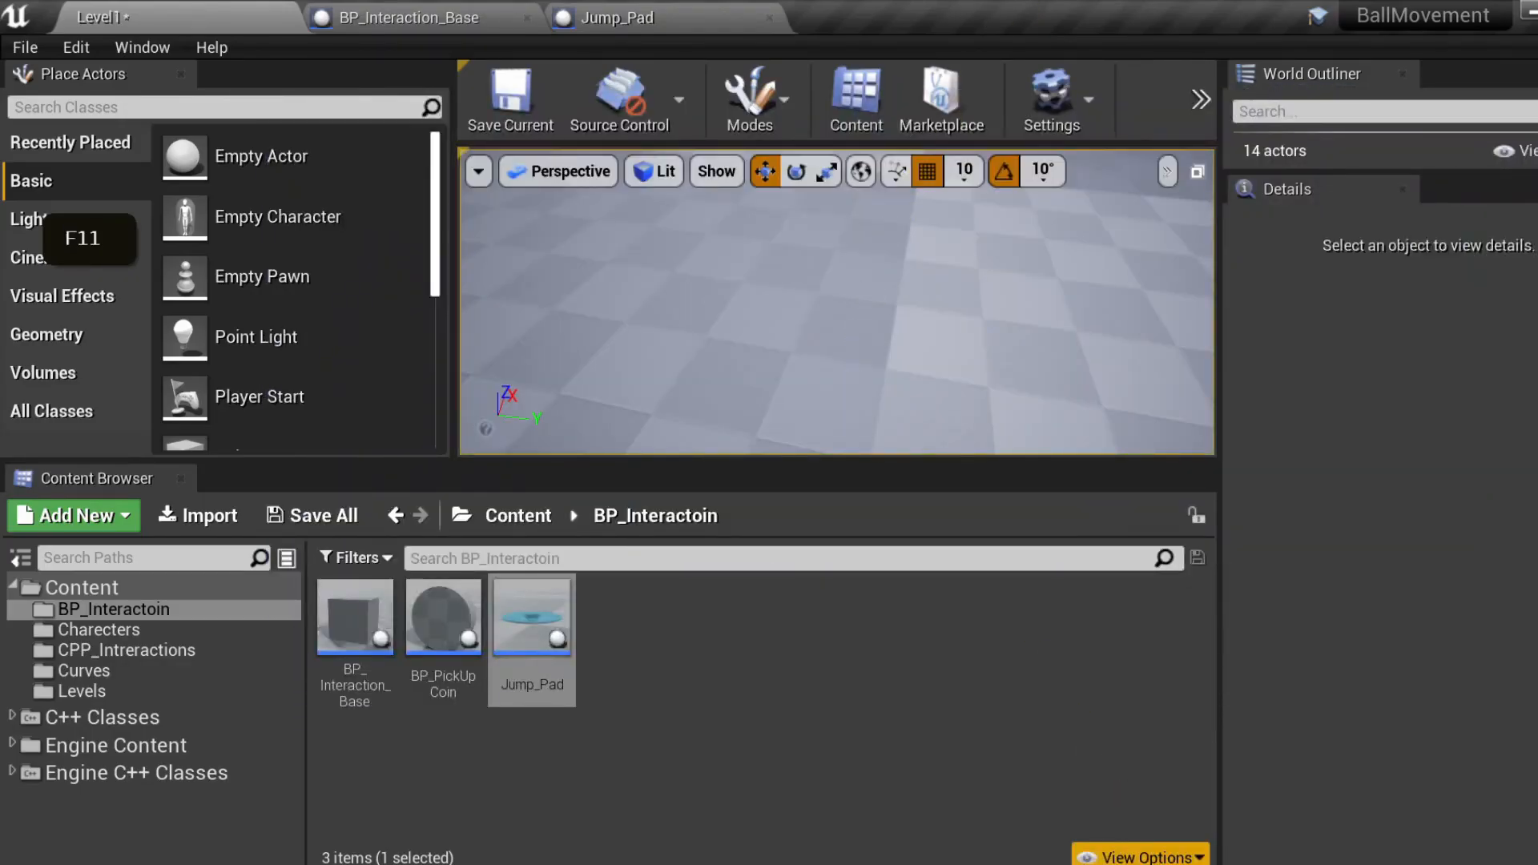
click(931, 823)
click(1045, 811)
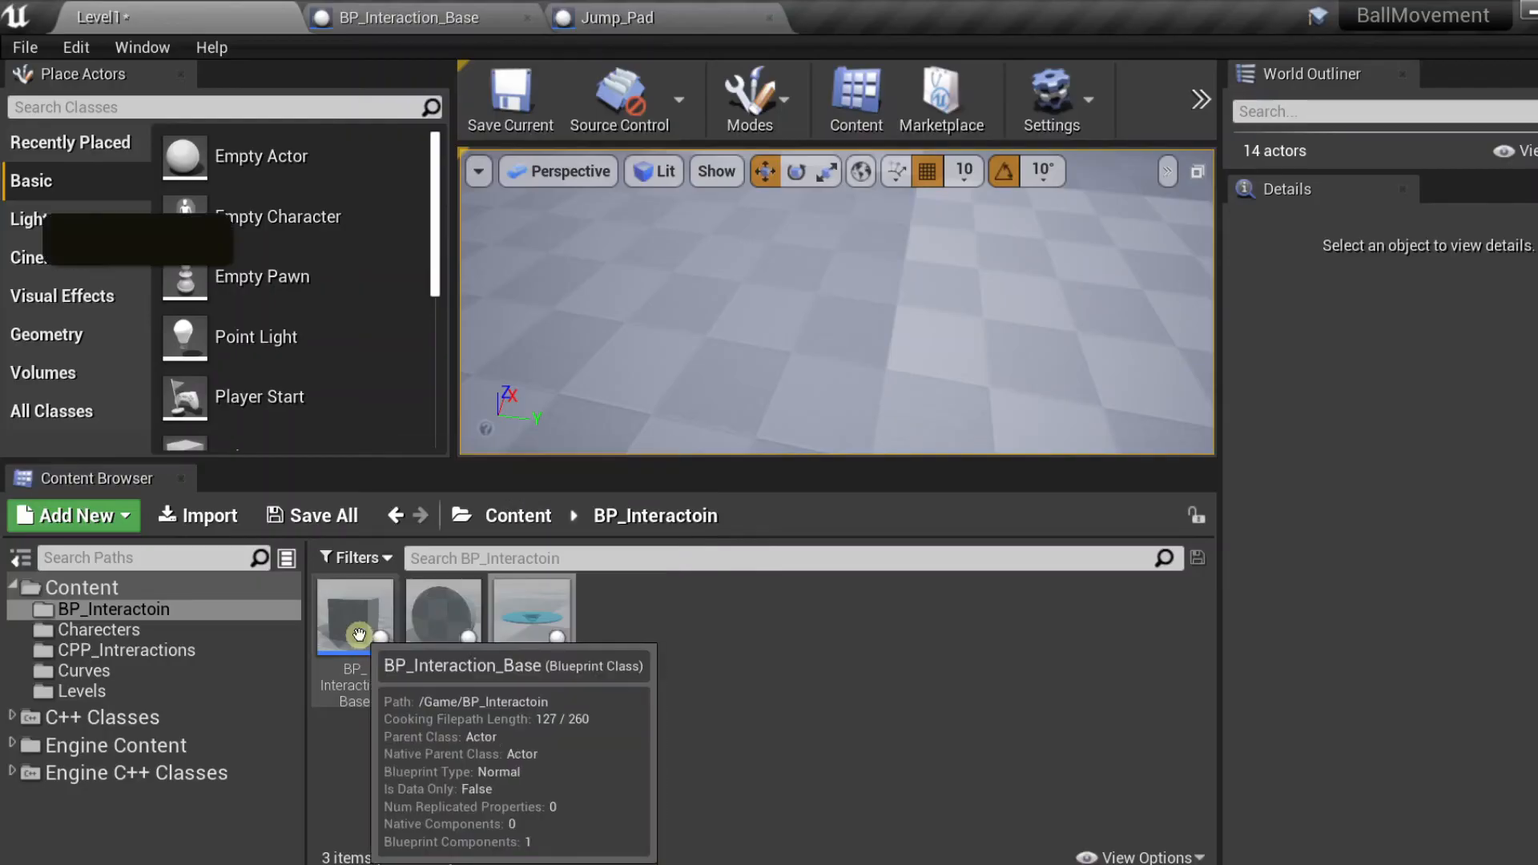
click(359, 635)
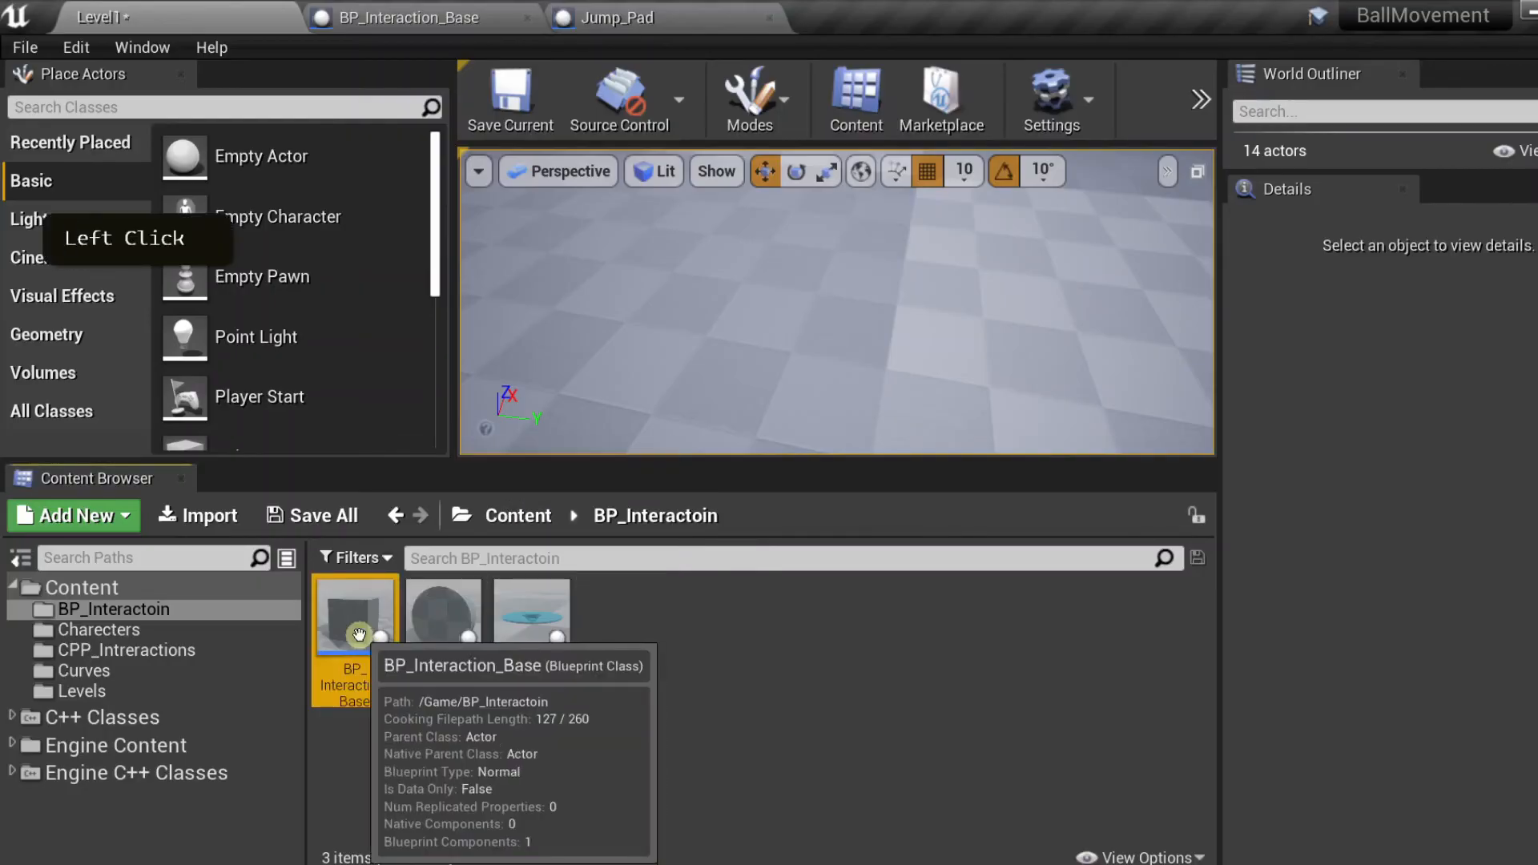
right_click(359, 635)
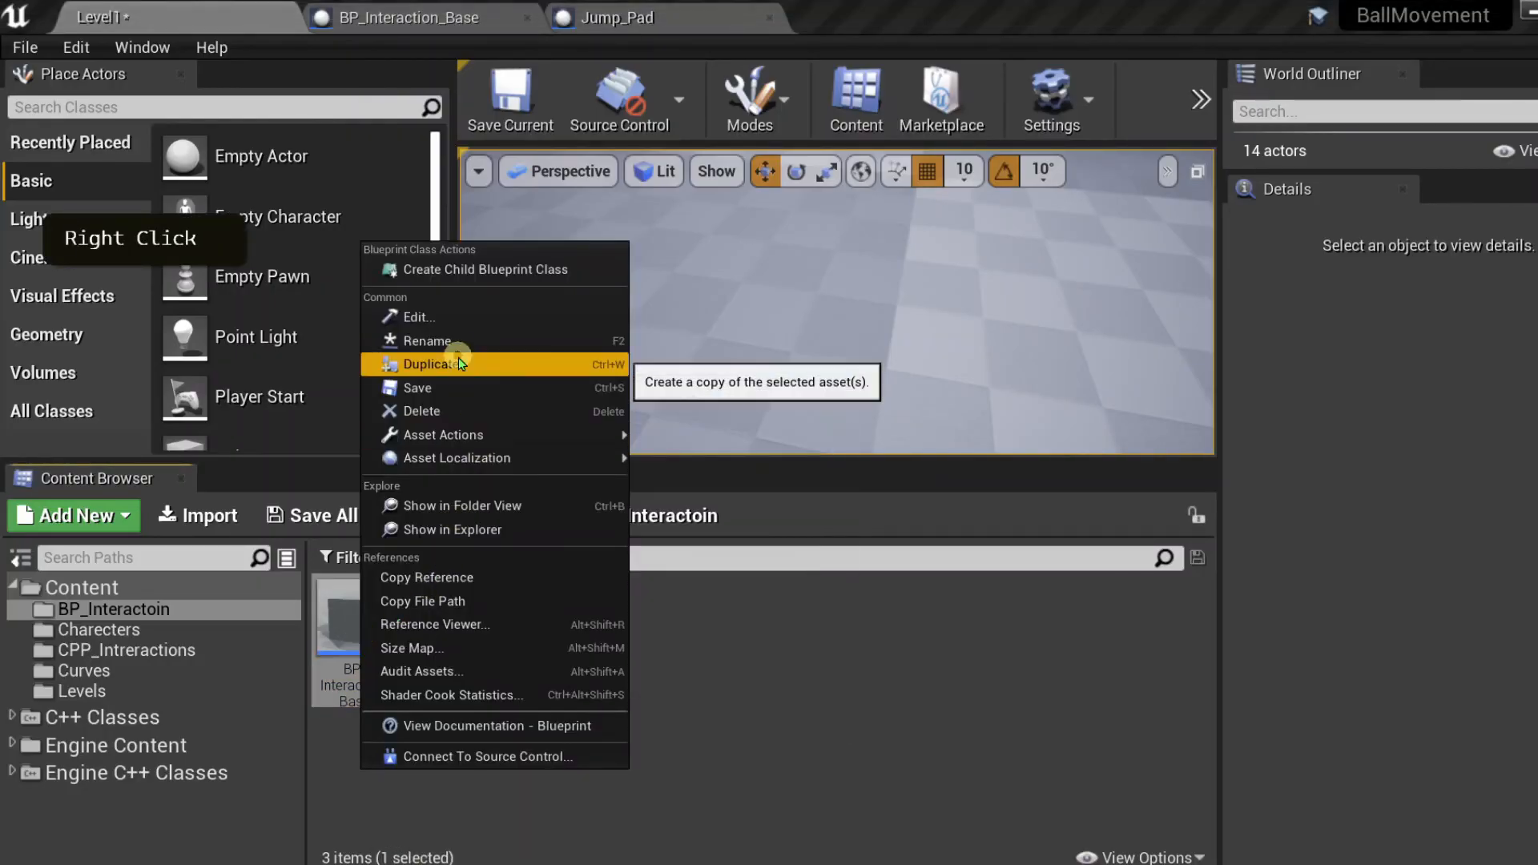
click(477, 272)
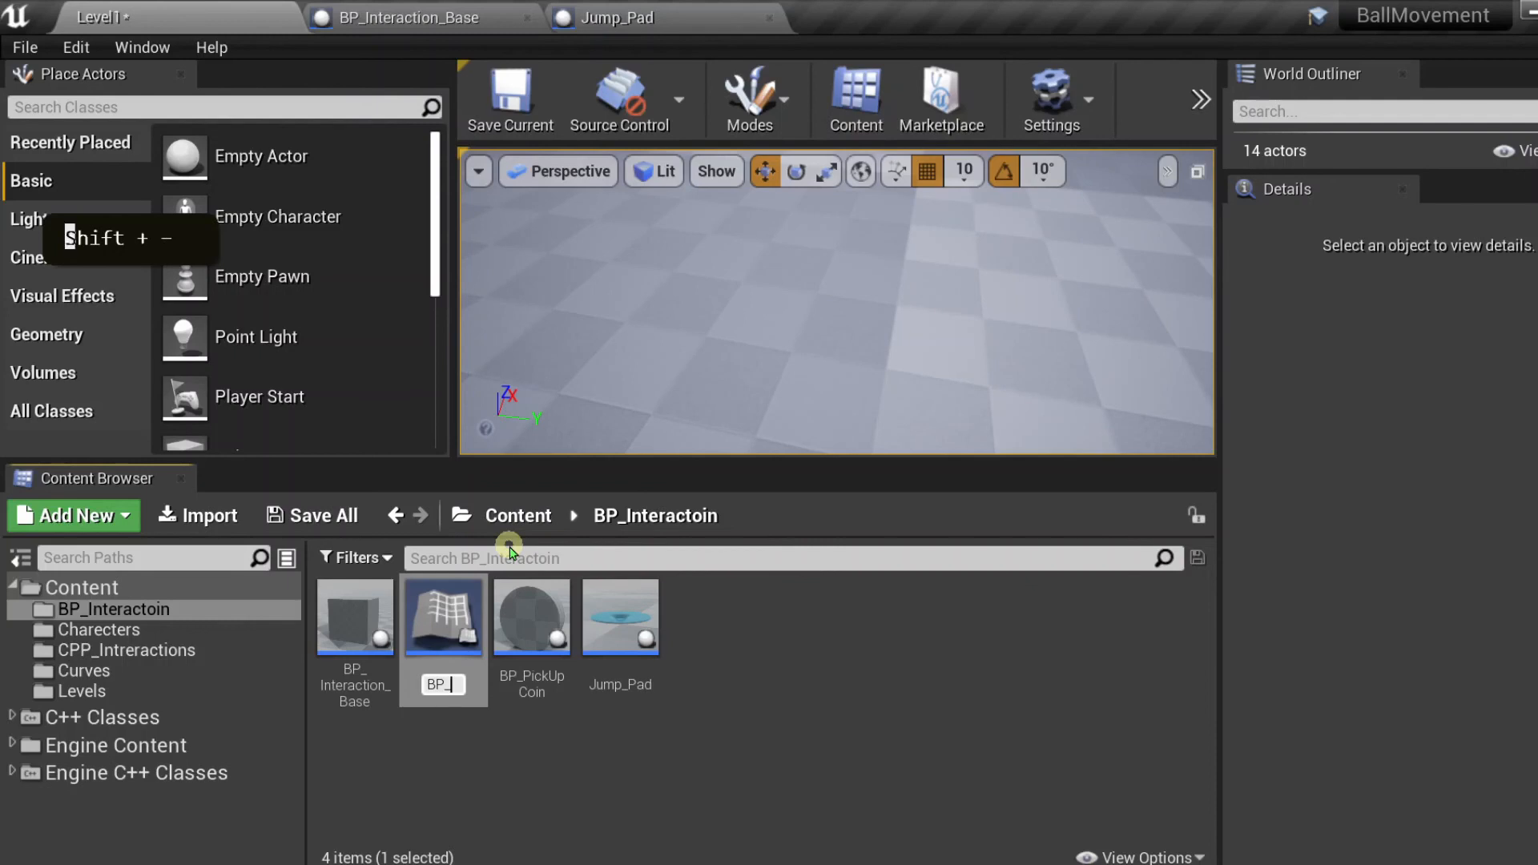
text(BP_EngGoal)
key(Return)
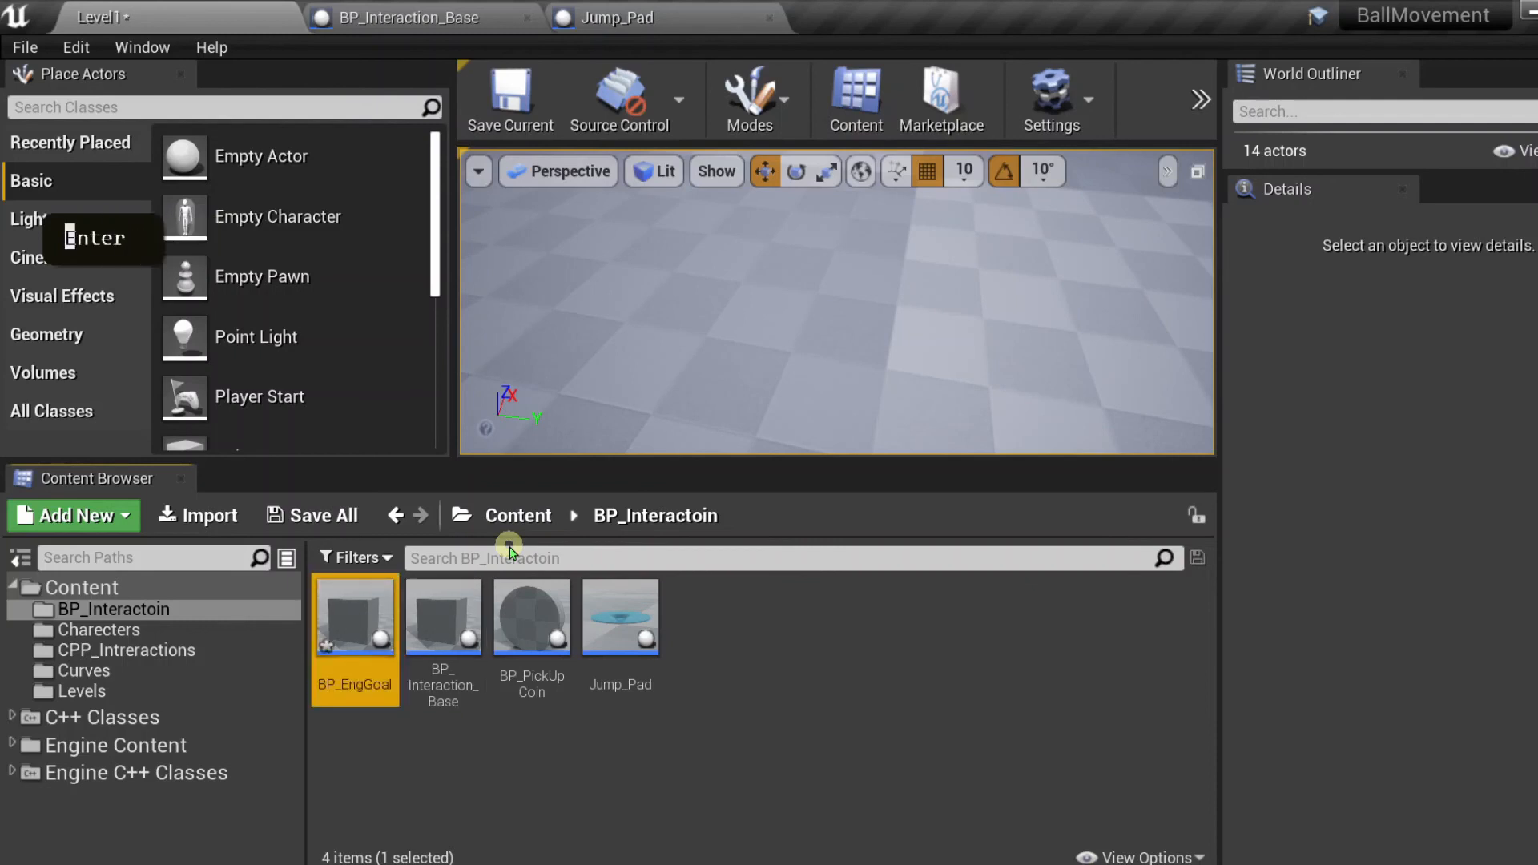
- Open BP_EngGoal and set its inherited StaticMesh component's mesh to EditorHelp
double_click(354, 644)
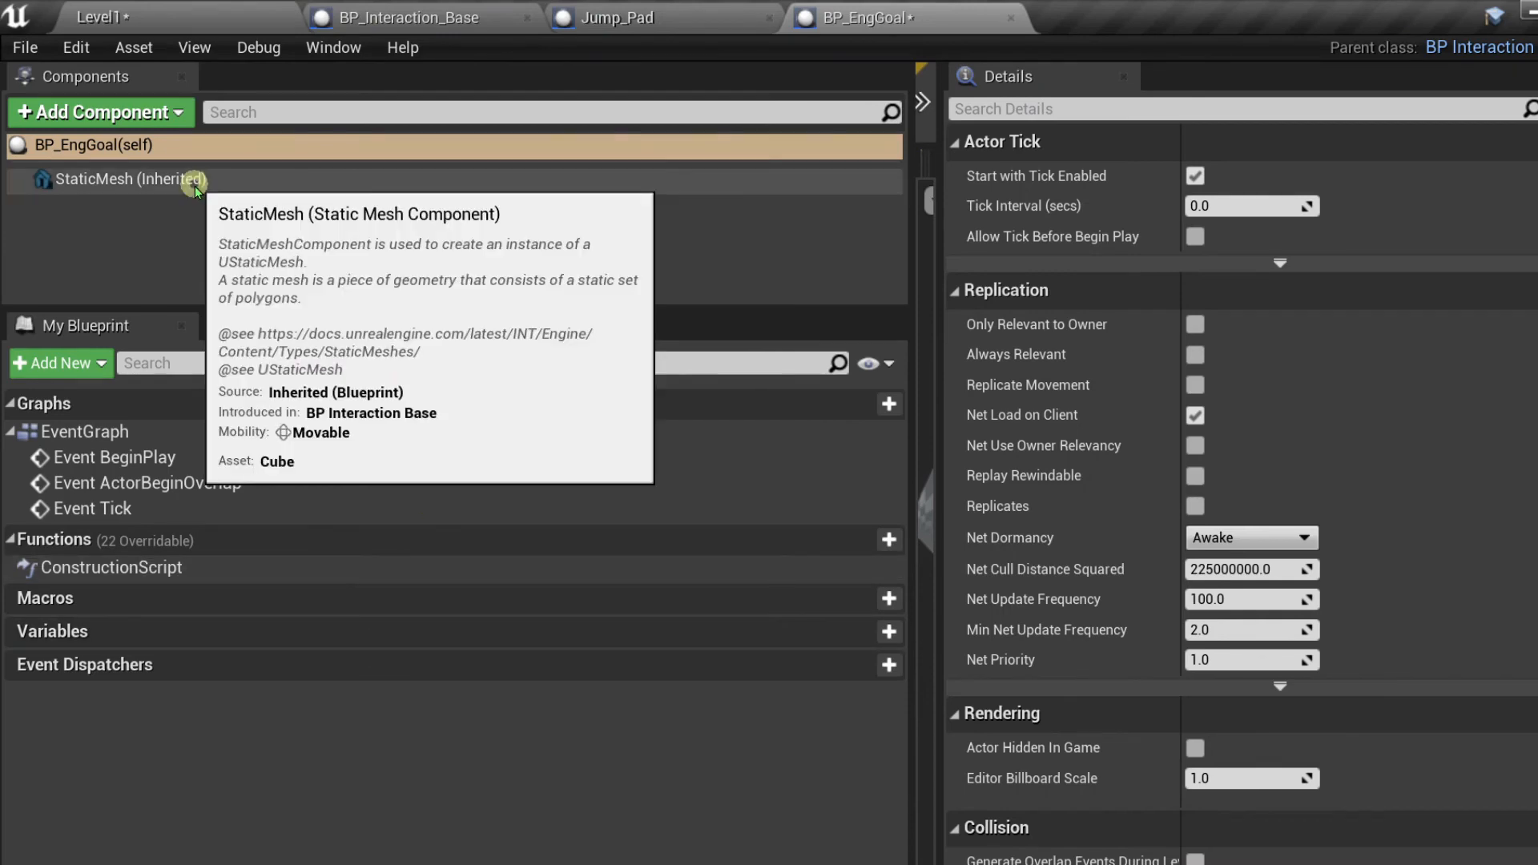
click(195, 185)
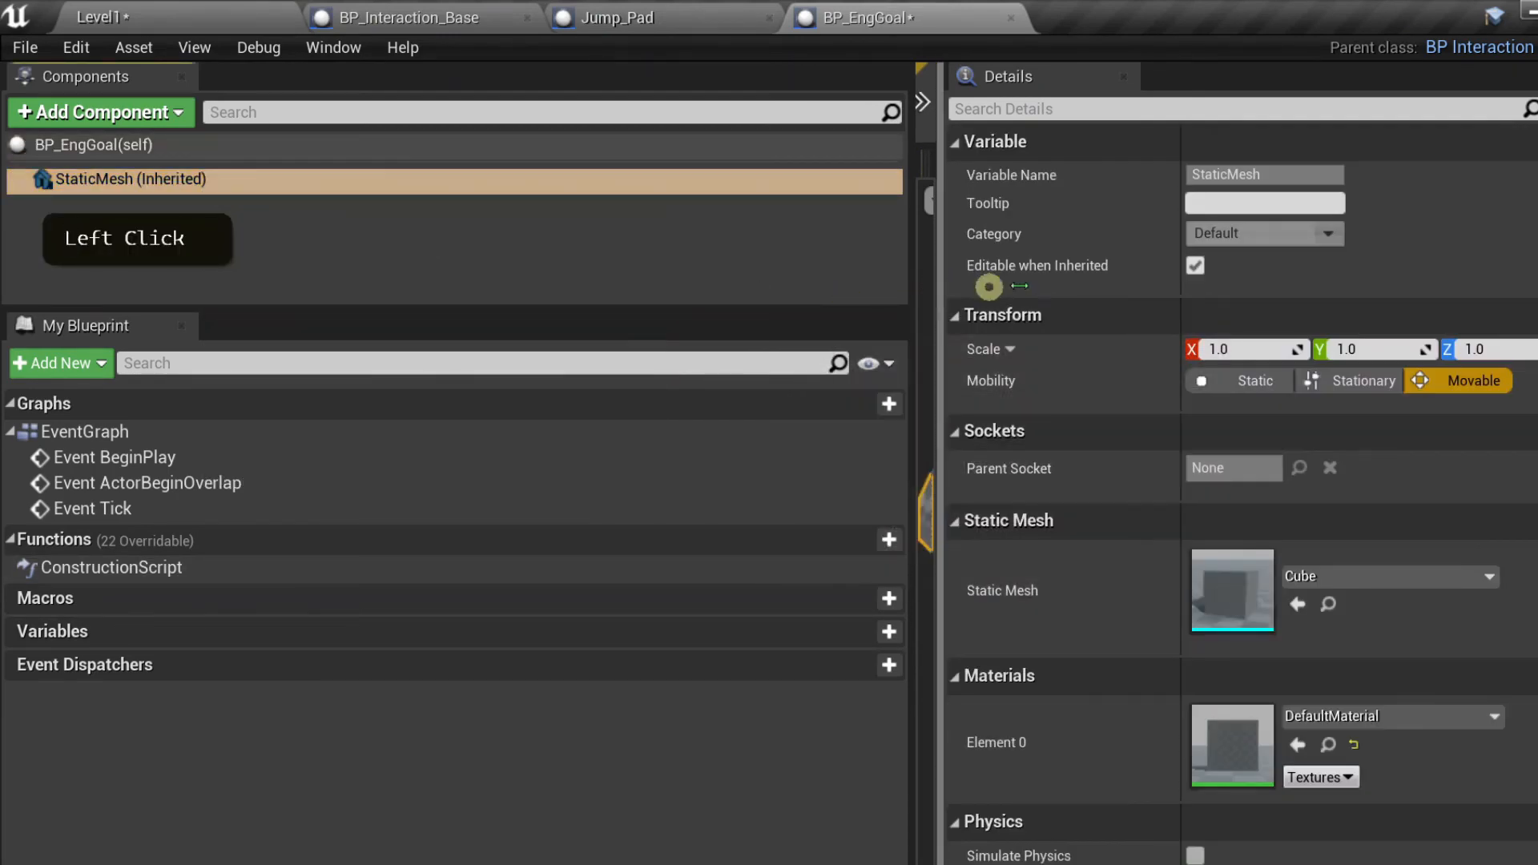
drag(936, 286, 1314, 329)
scroll(1209, 360, down, 1)
scroll(1209, 361, down, 3)
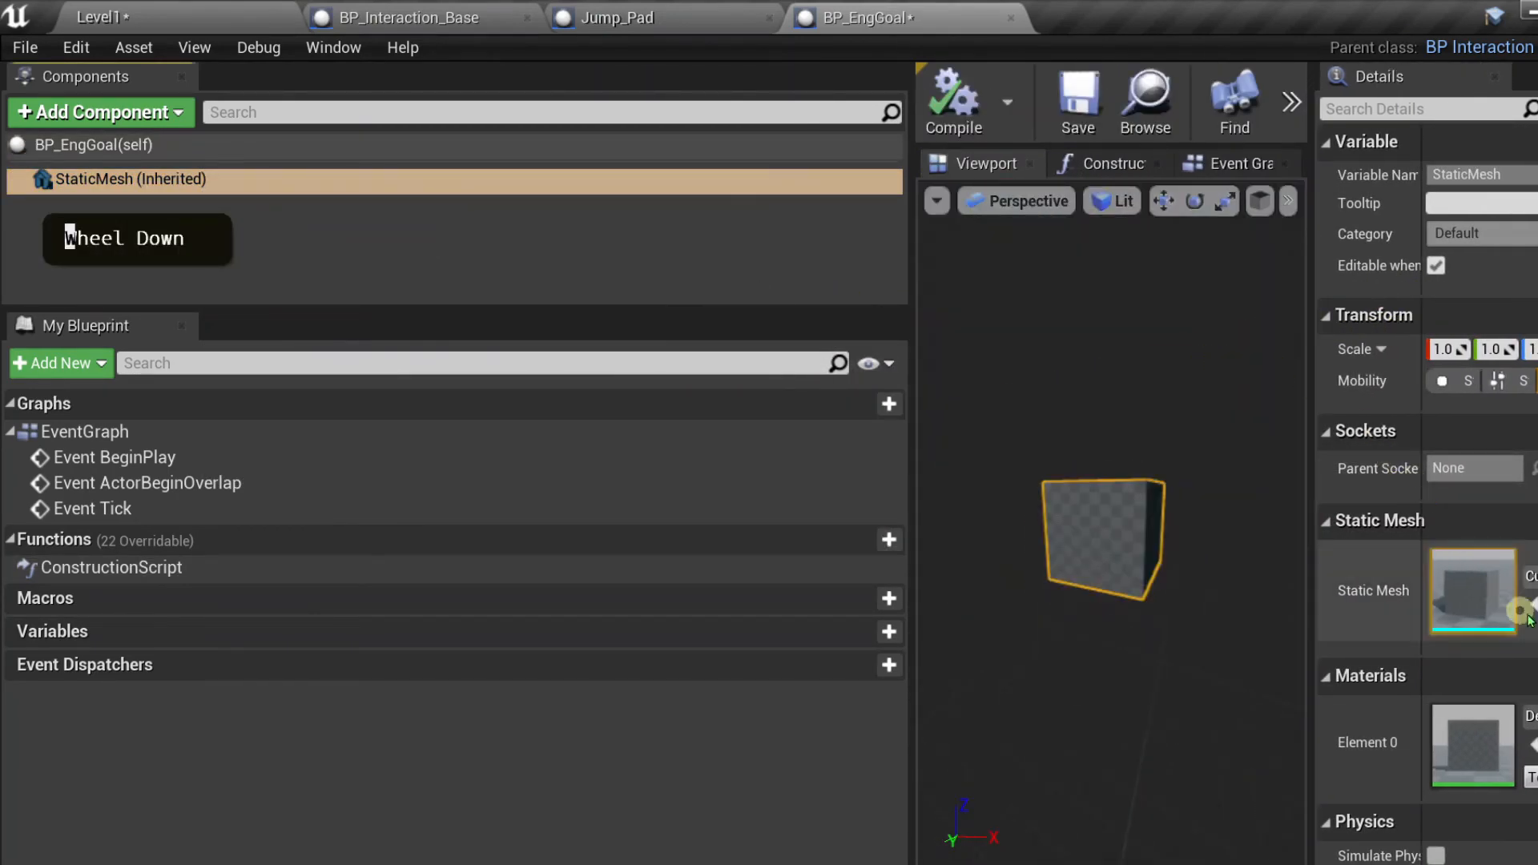
click(1529, 576)
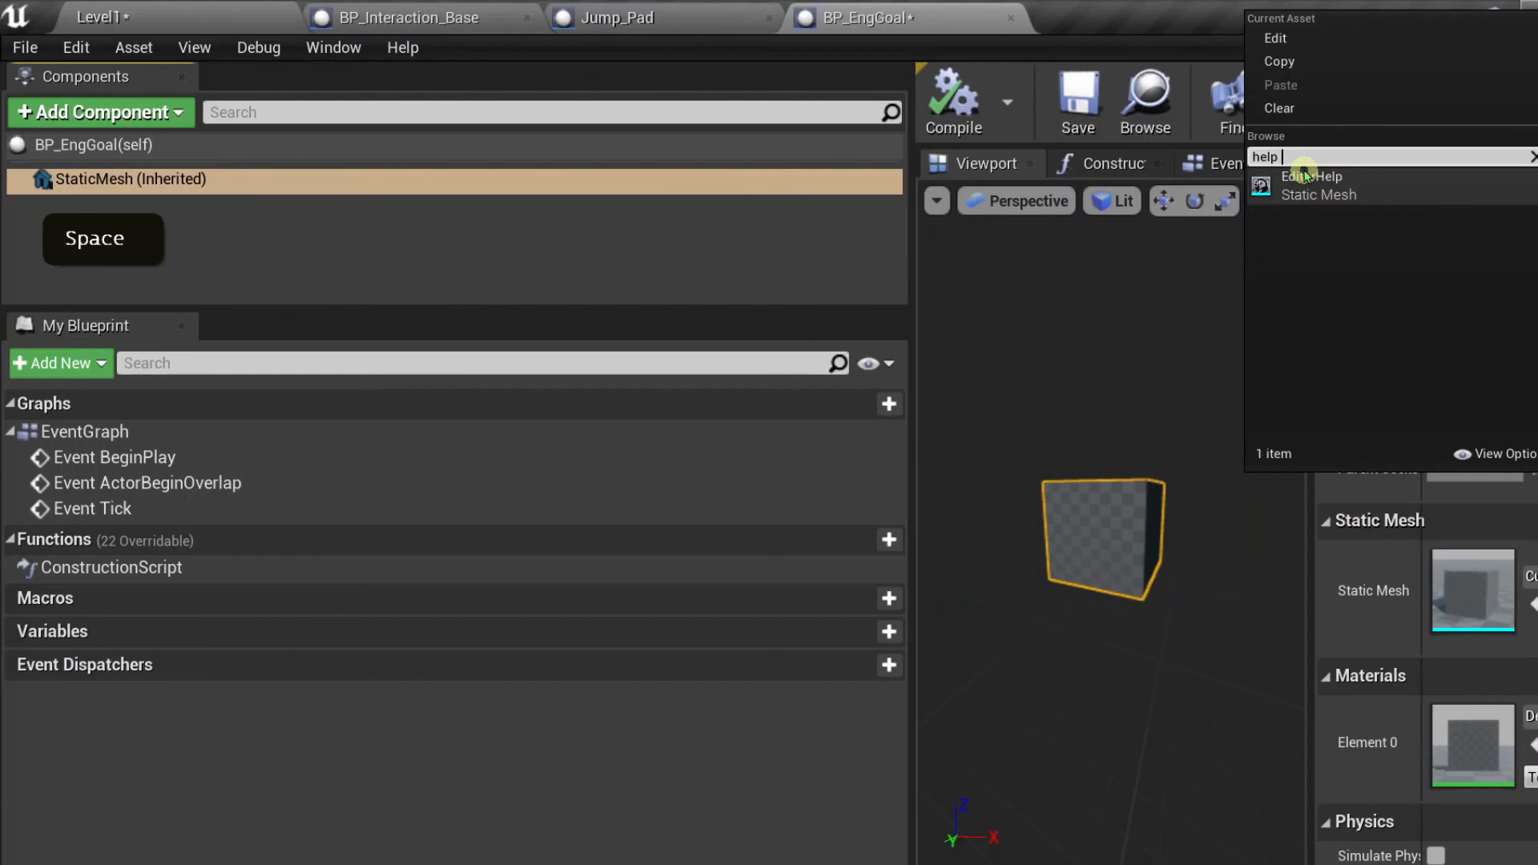
click(1338, 190)
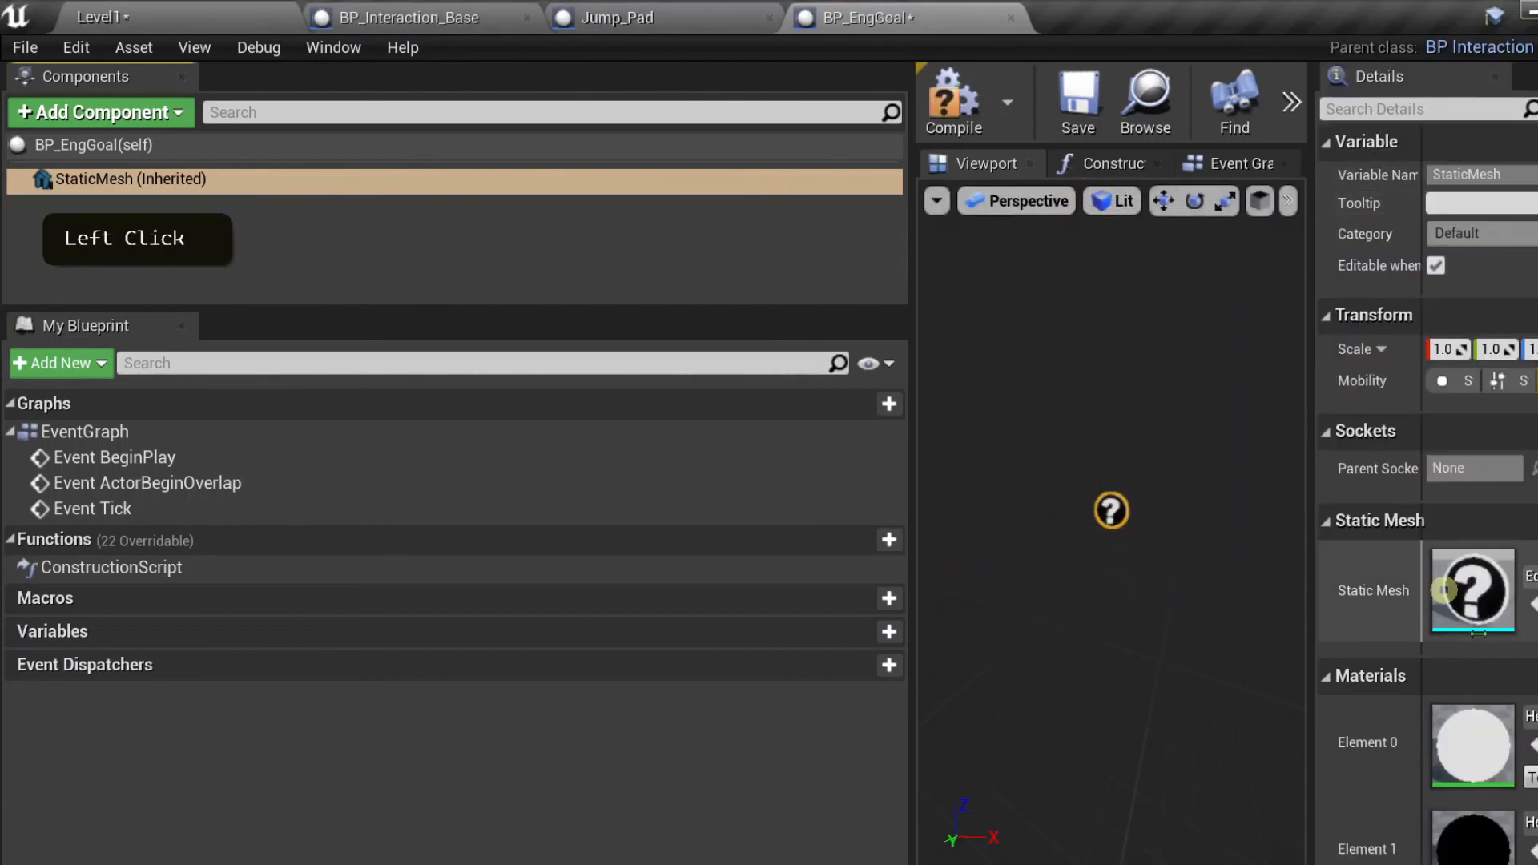
scroll(1377, 720, down, 2)
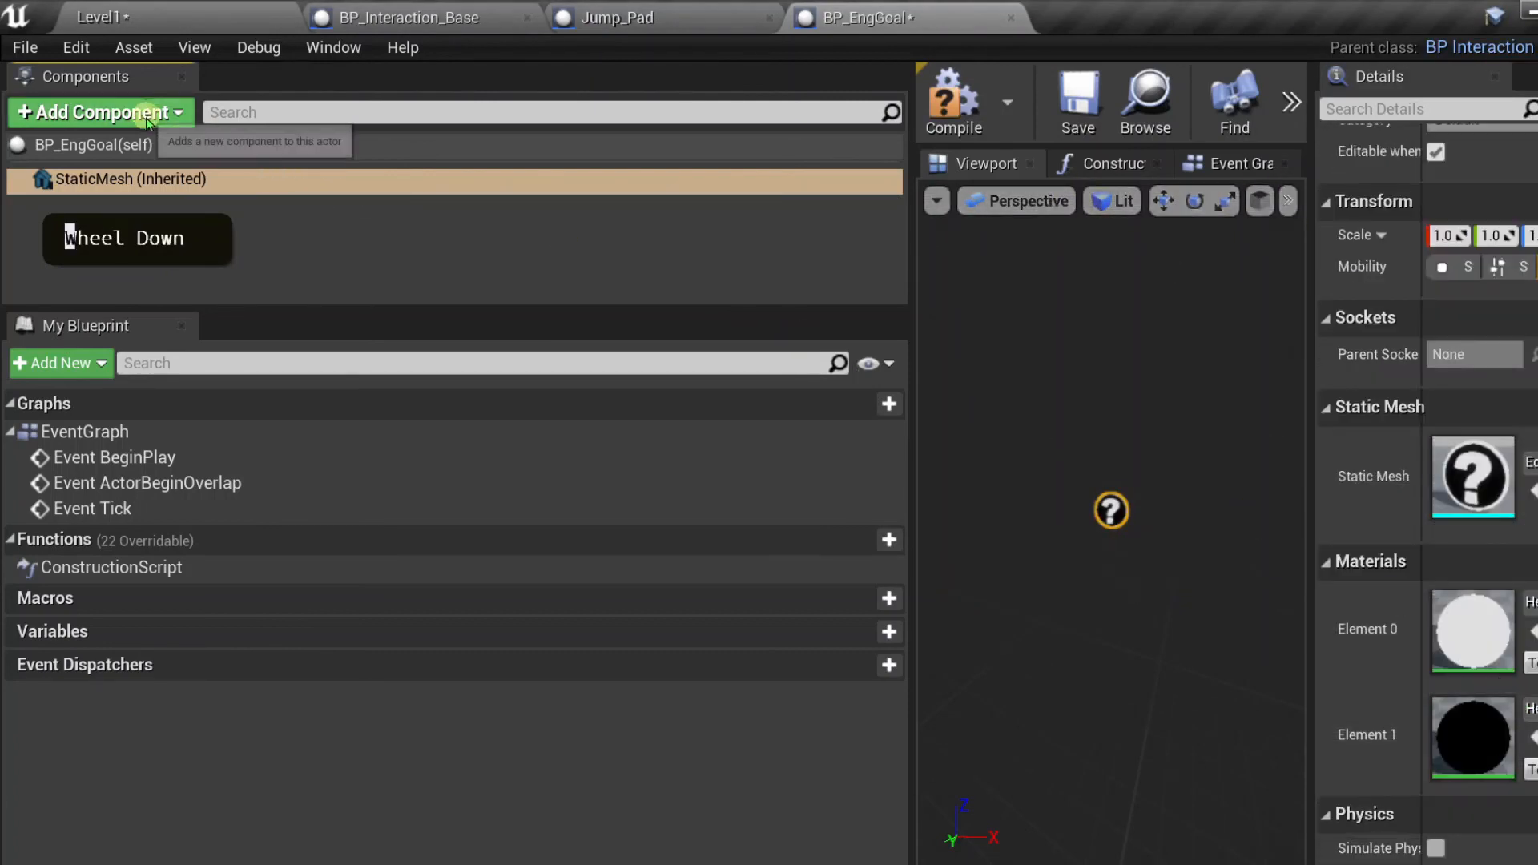
- Add a Rotating Movement component to BP_EngGoal, enlarge the viewport area, and compile and save the blueprint
click(138, 146)
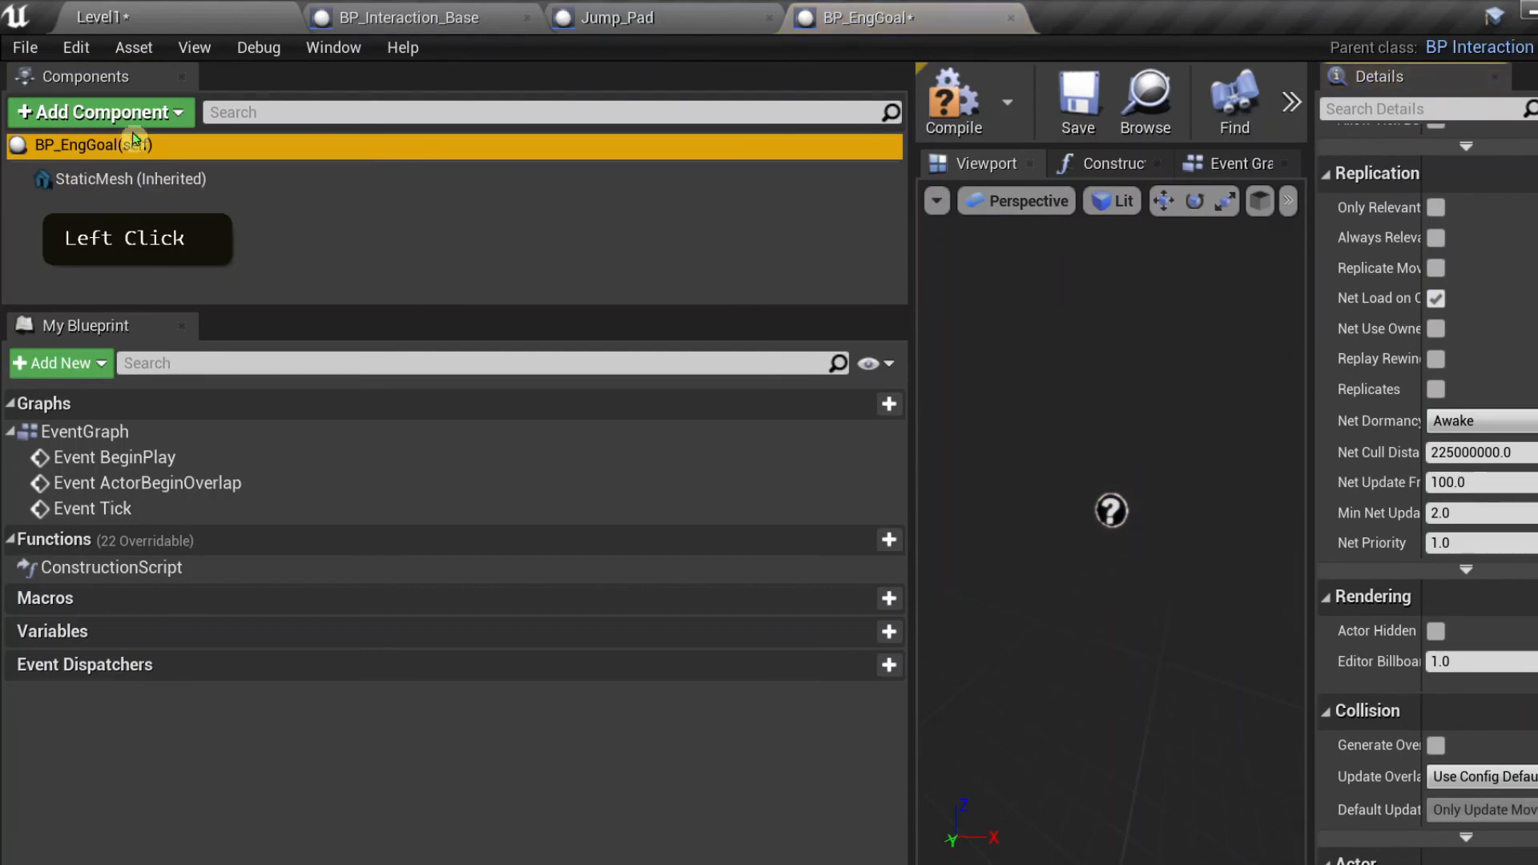
click(100, 112)
click(457, 257)
click(257, 178)
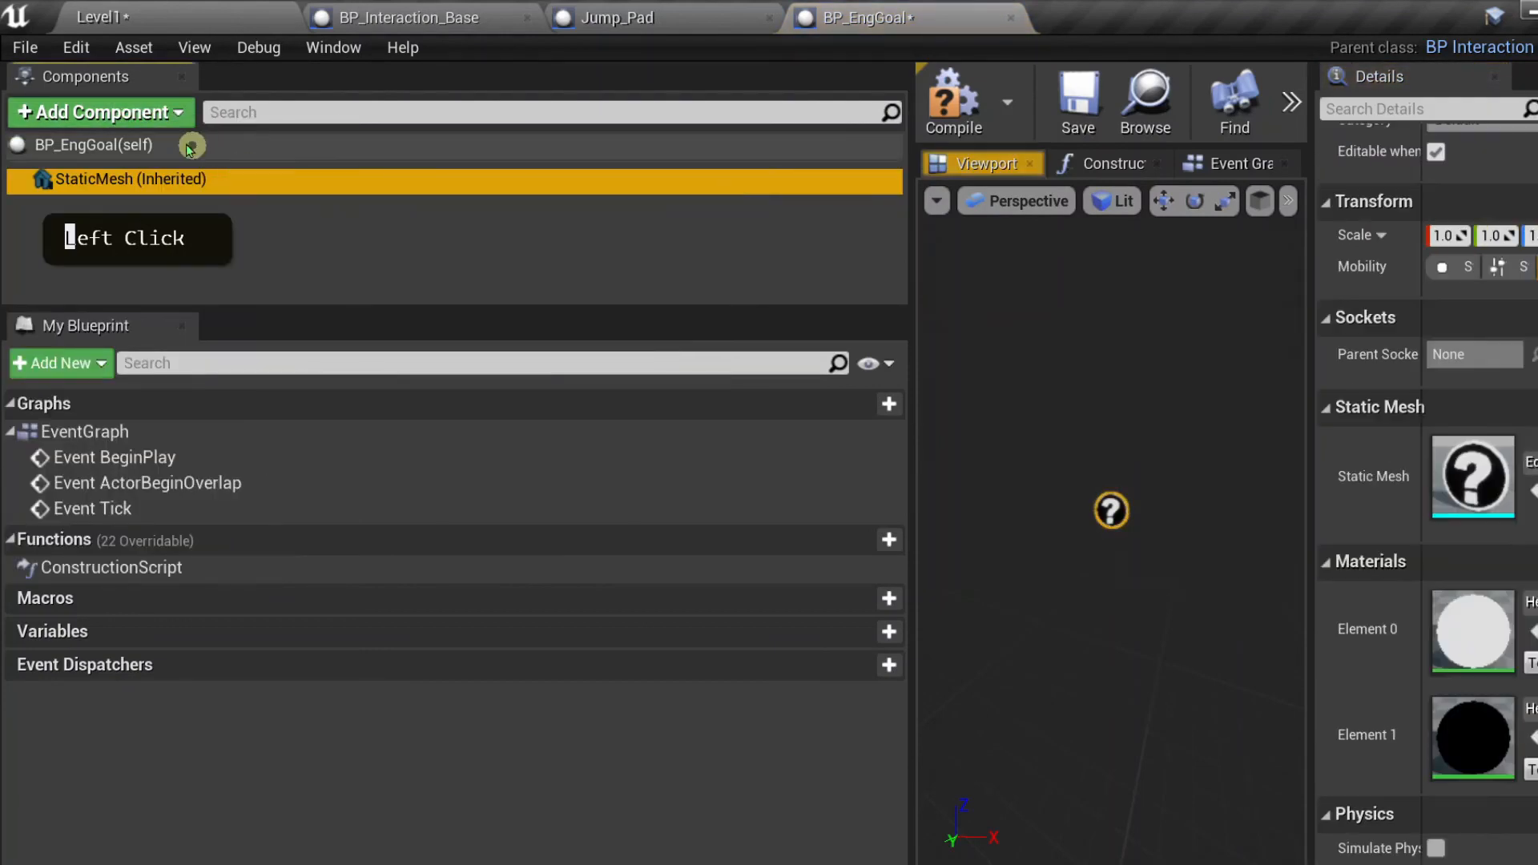
click(150, 113)
text(rotation)
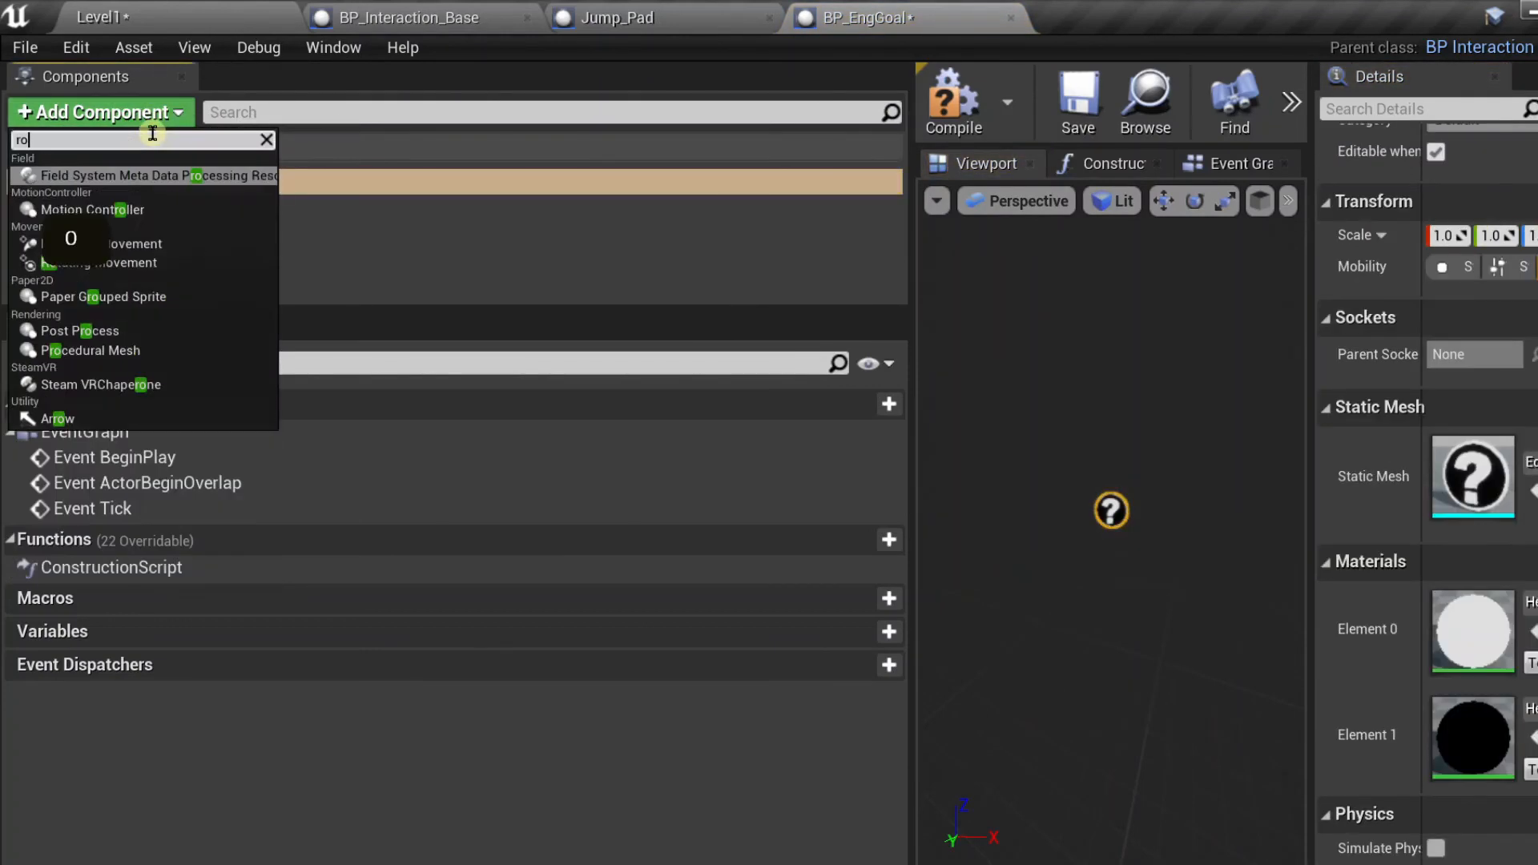
key(BackSpace)
key(BackSpace)
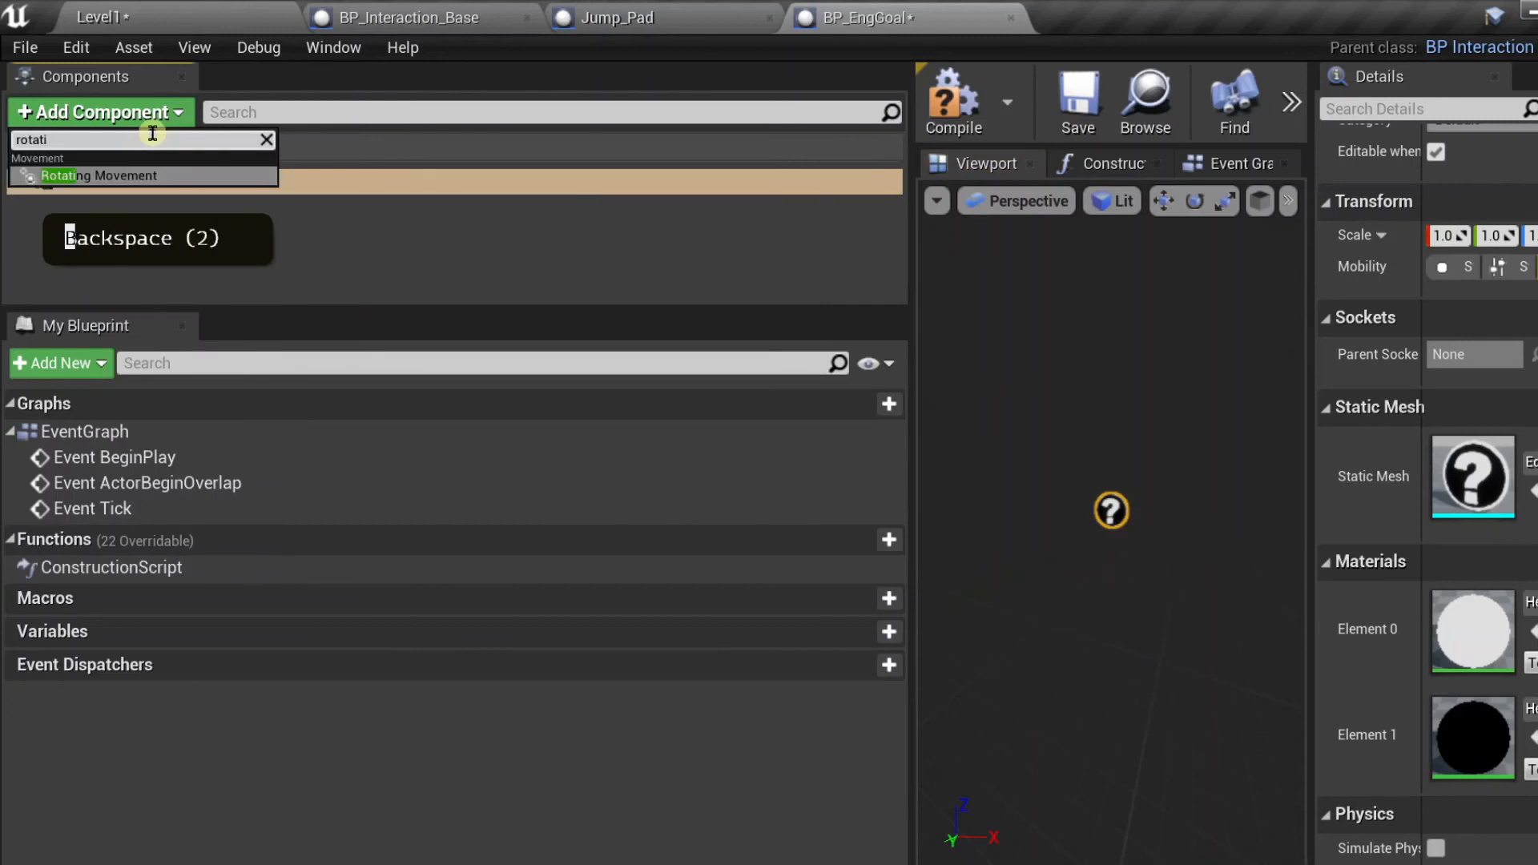
click(163, 186)
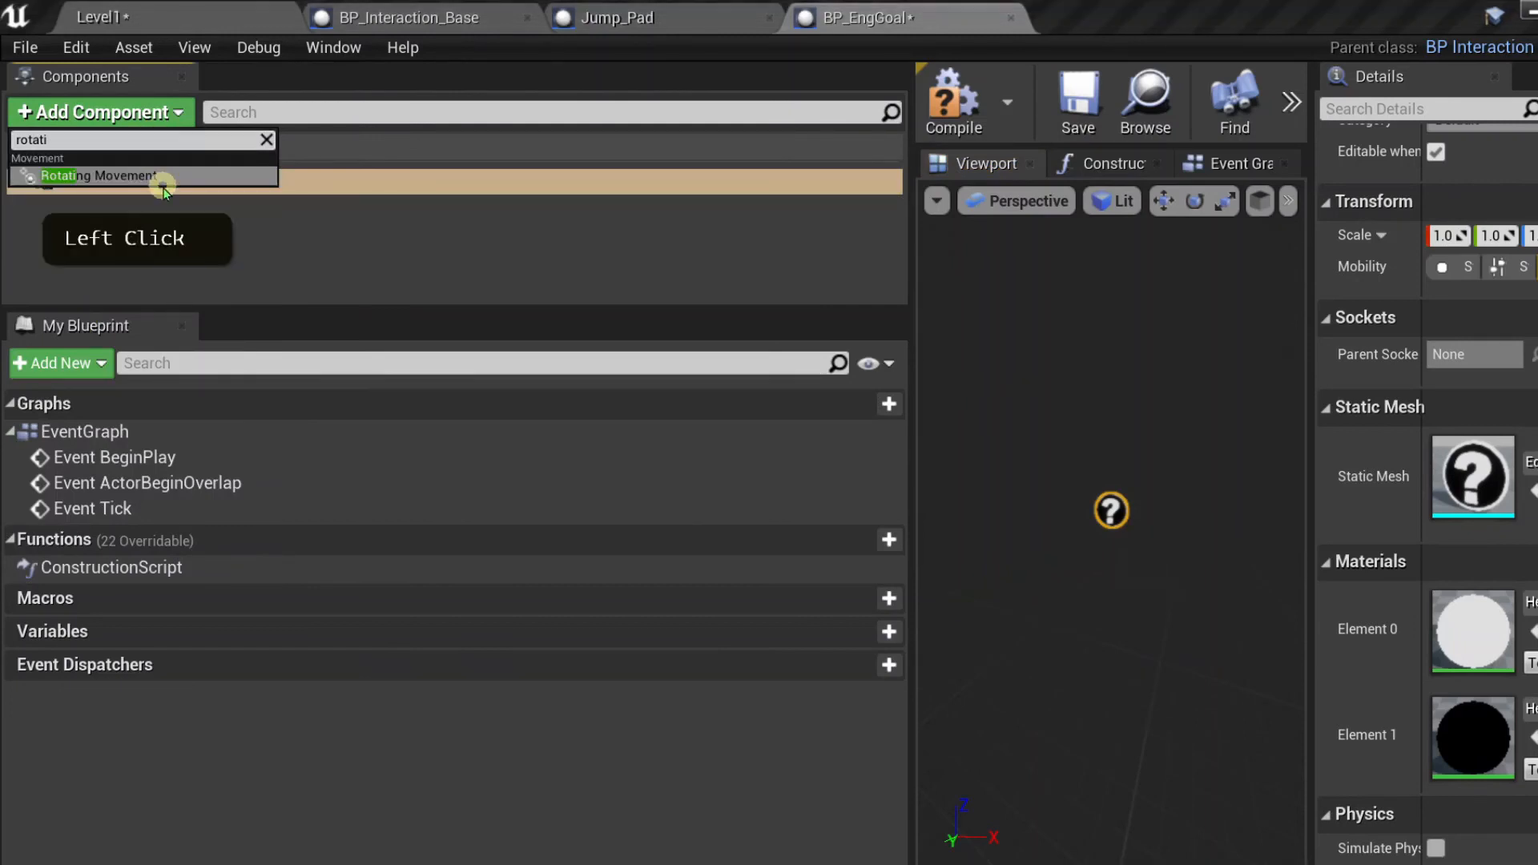
click(165, 181)
click(240, 275)
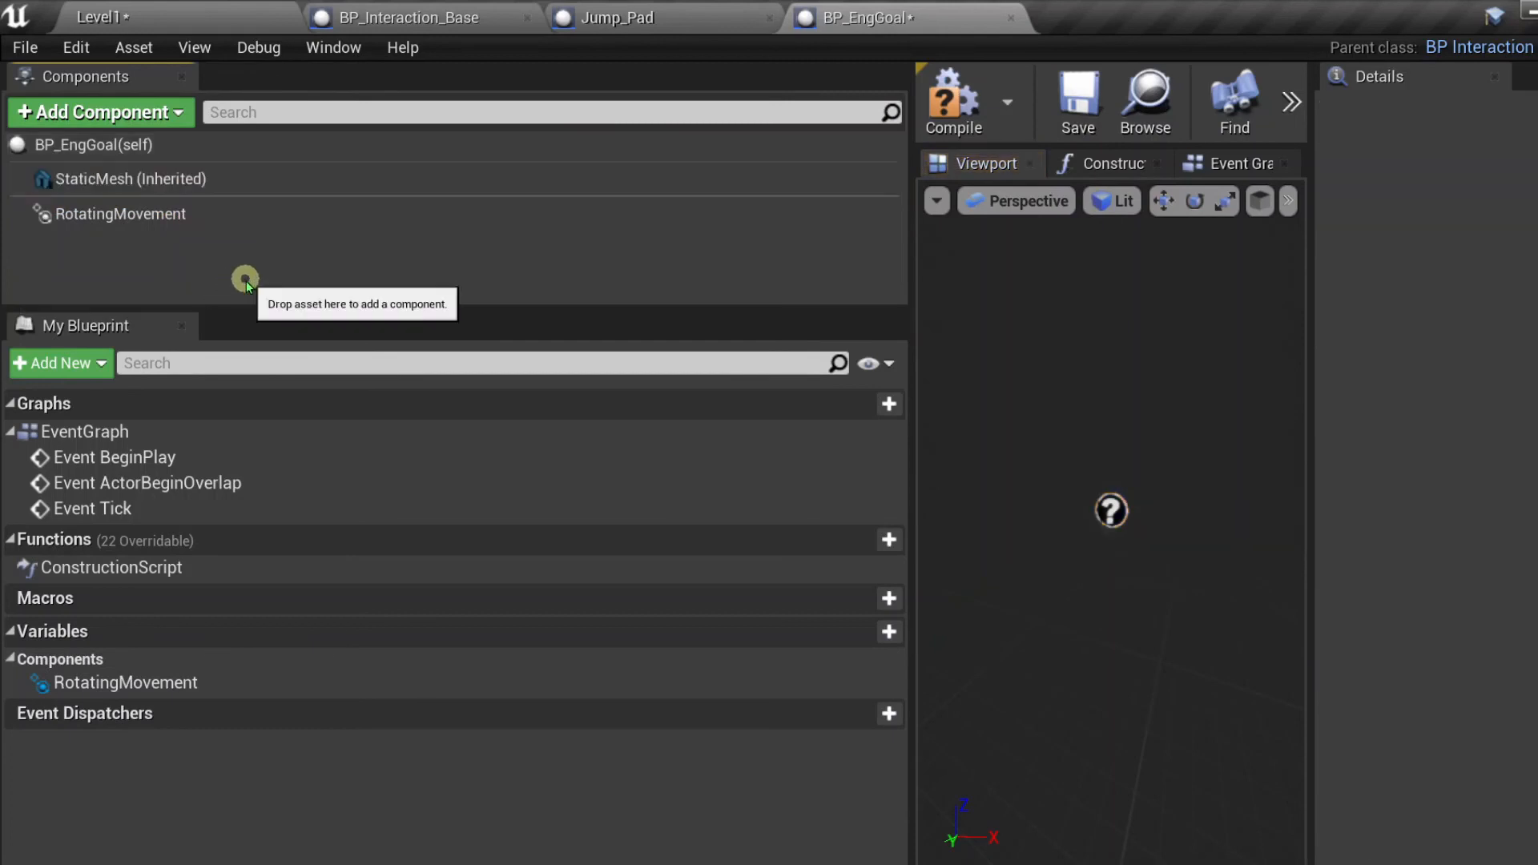
drag(913, 301, 398, 329)
click(558, 124)
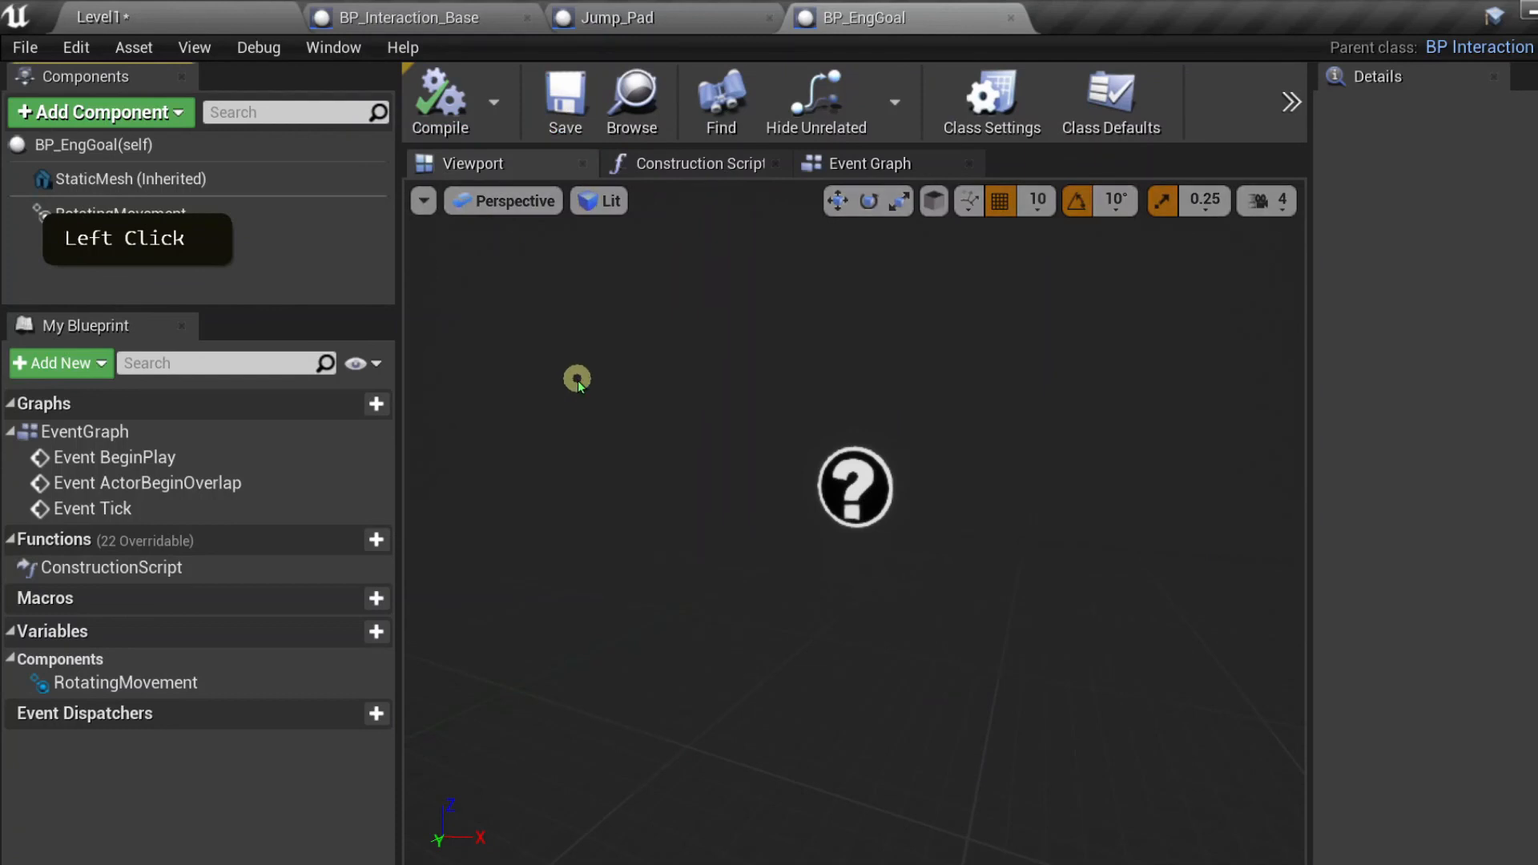
- Override the Interact function in BP_EngGoal and connect its Self 2 output to the Parent: Interact node's Self 2 input
click(192, 179)
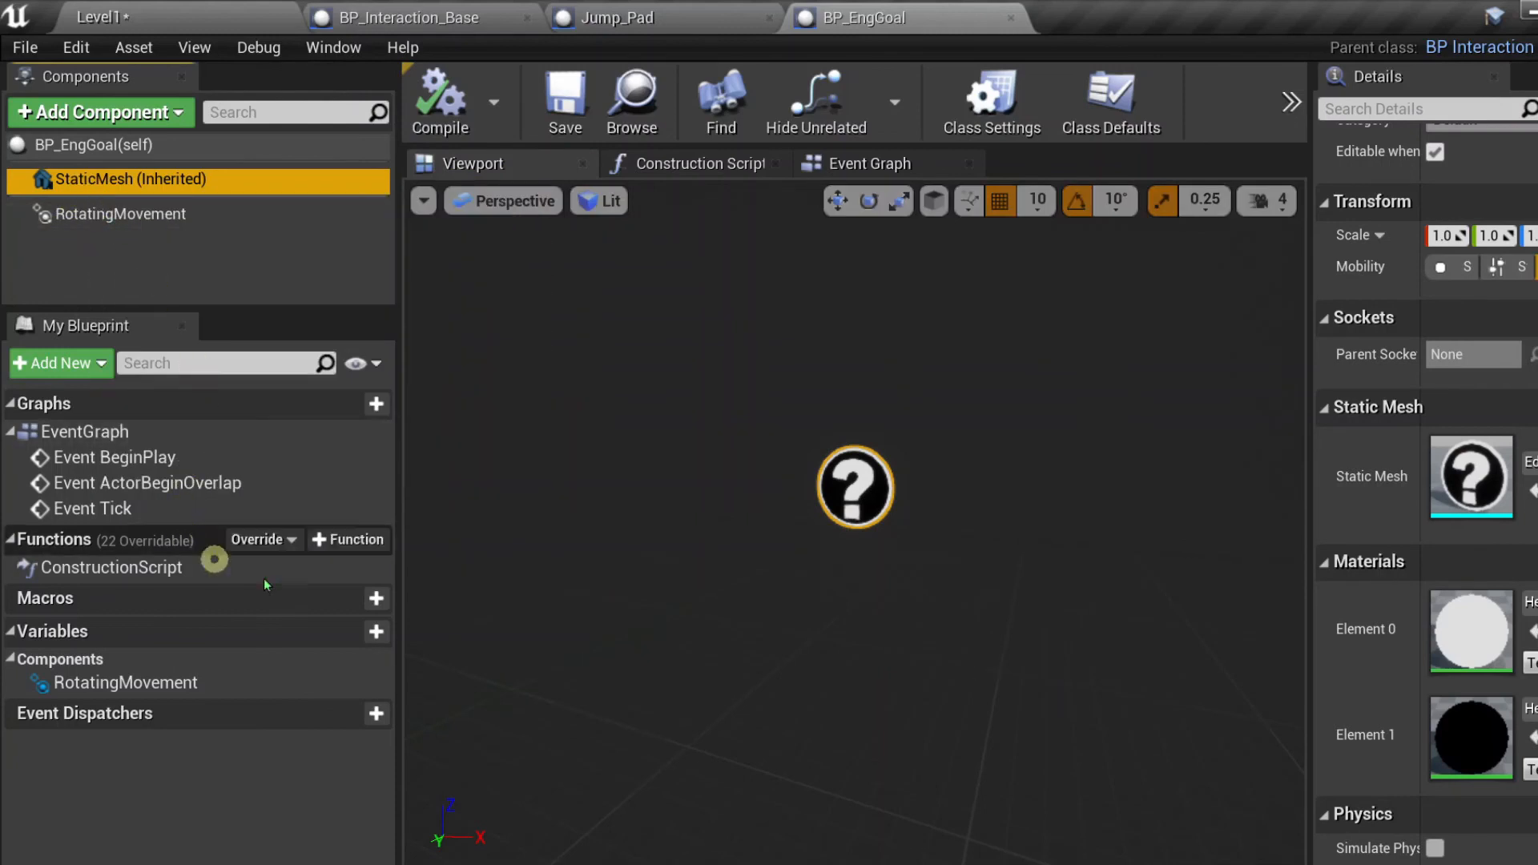
click(281, 541)
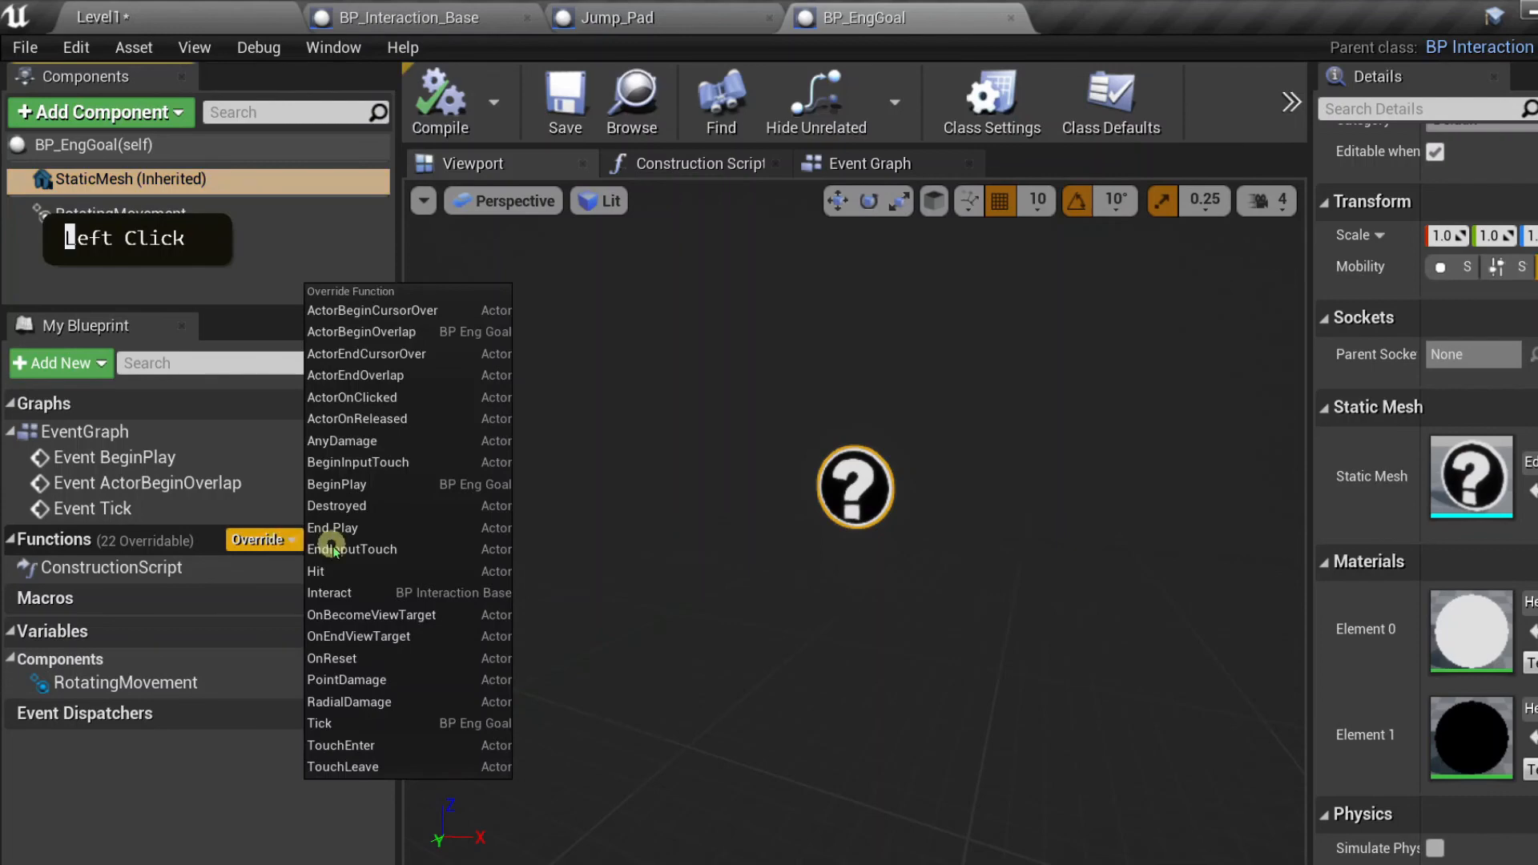
click(354, 593)
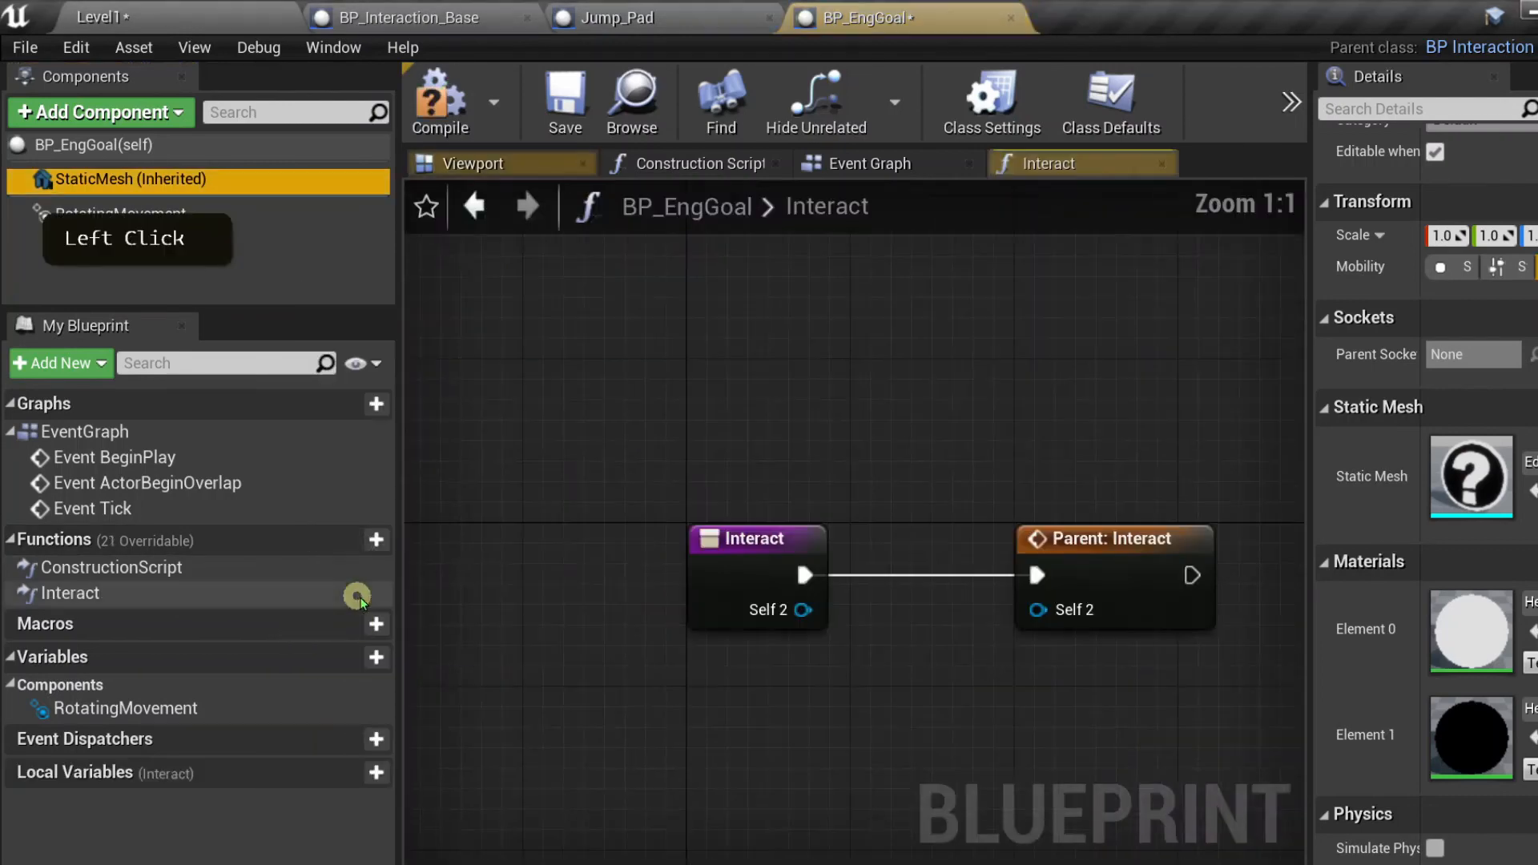
drag(802, 611, 1051, 622)
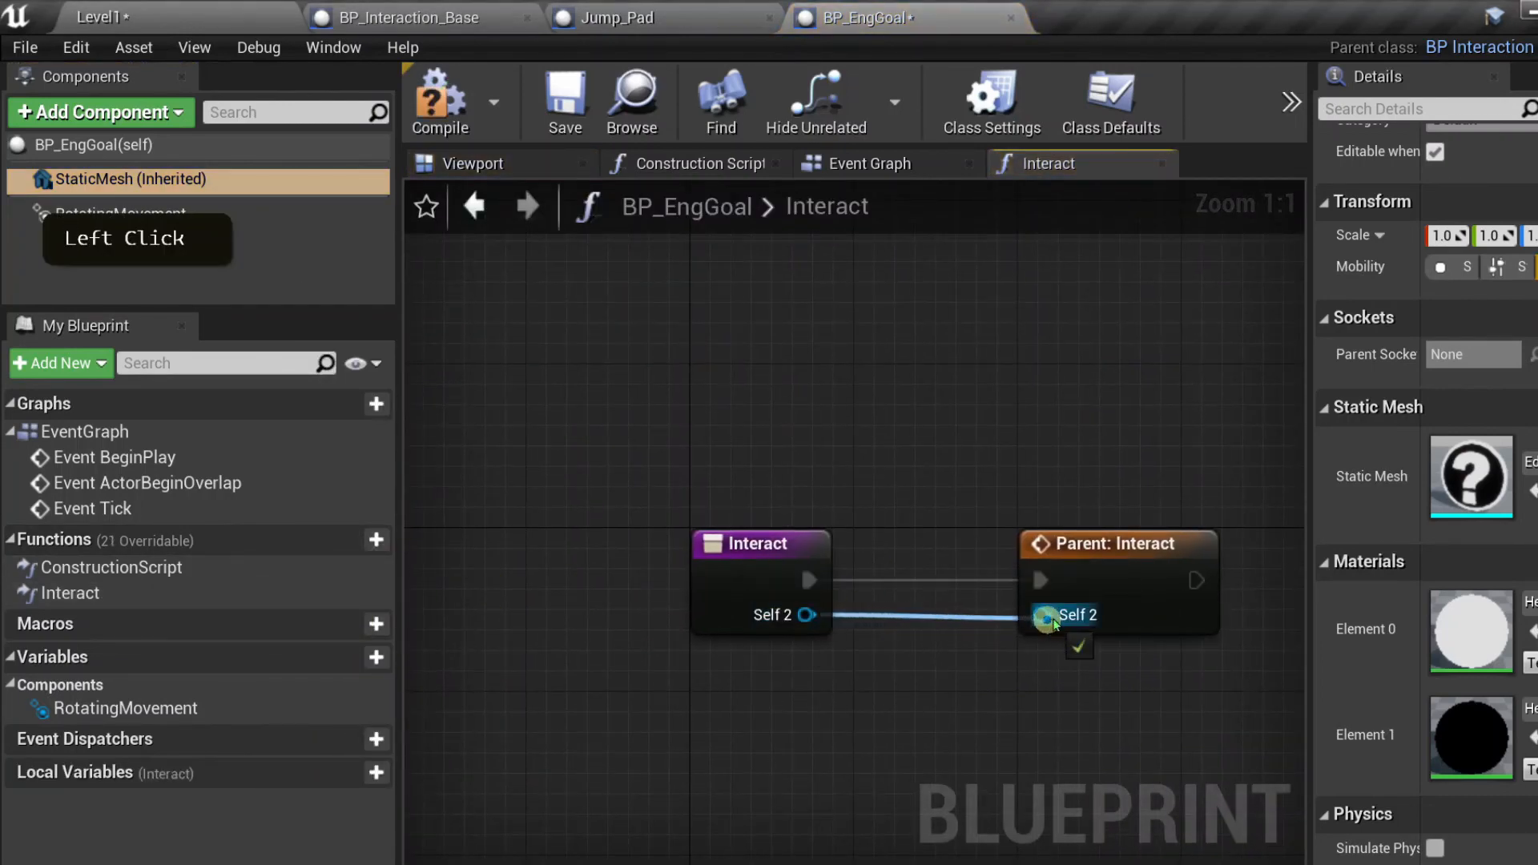
- Add a Print String node after Parent: Interact and set its In String to "End Goal"
right_drag(1017, 693, 717, 642)
drag(885, 528, 1025, 526)
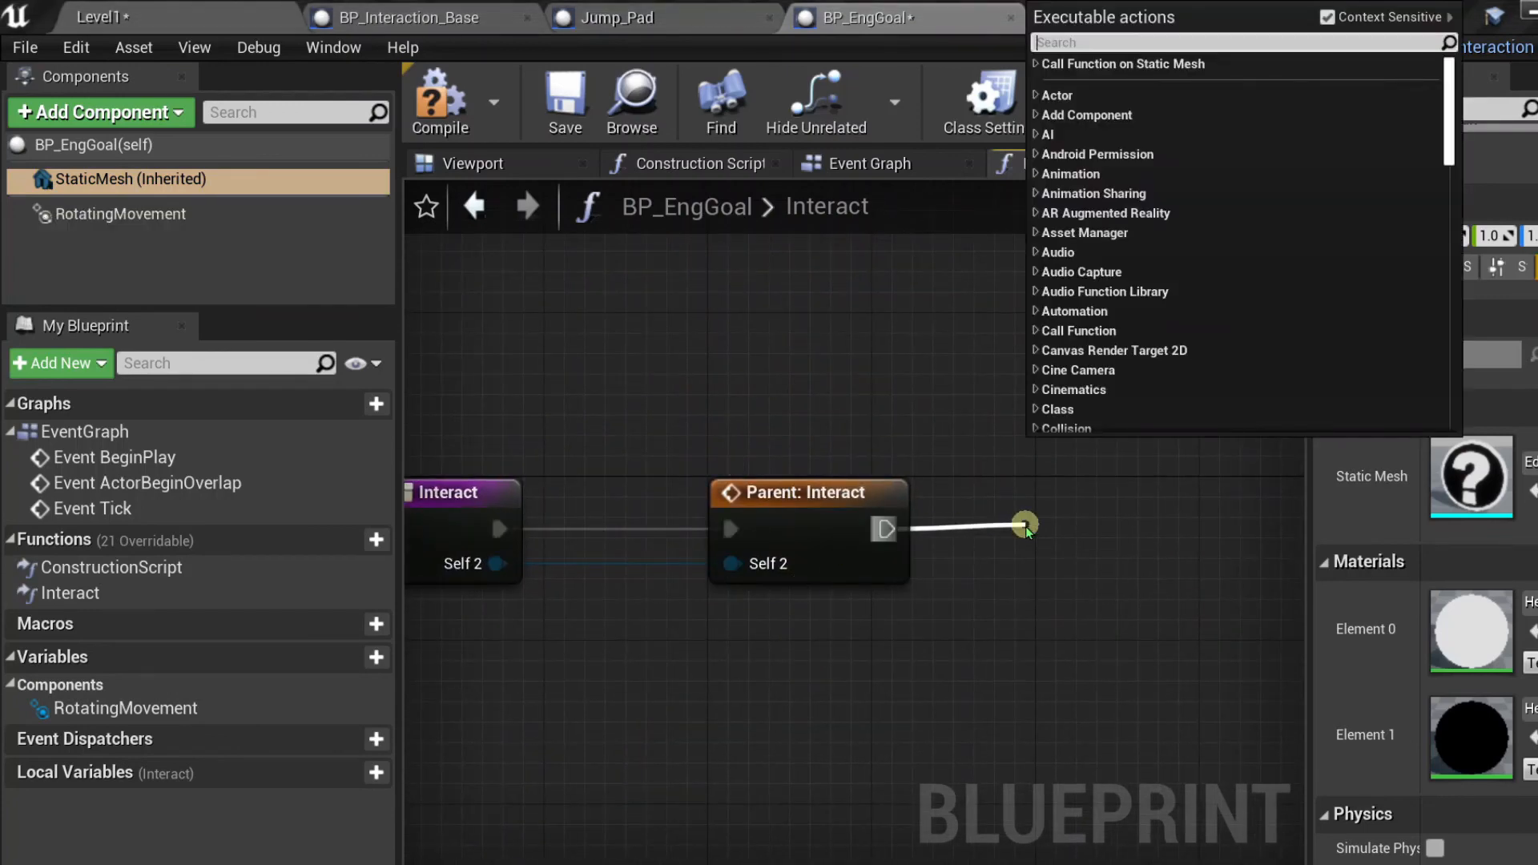
text(print)
key(Return)
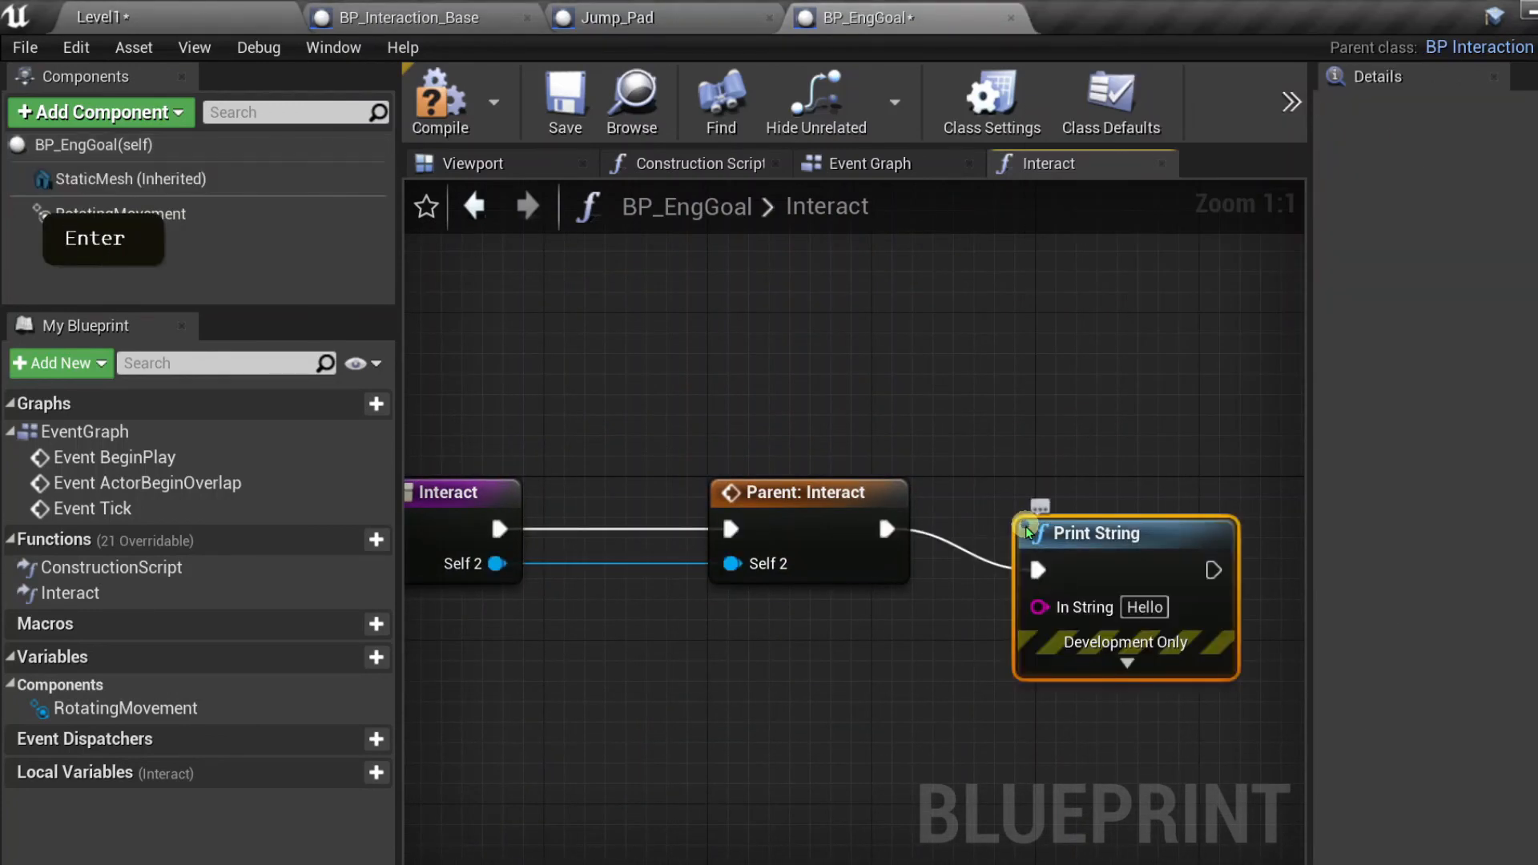
double_click(1150, 609)
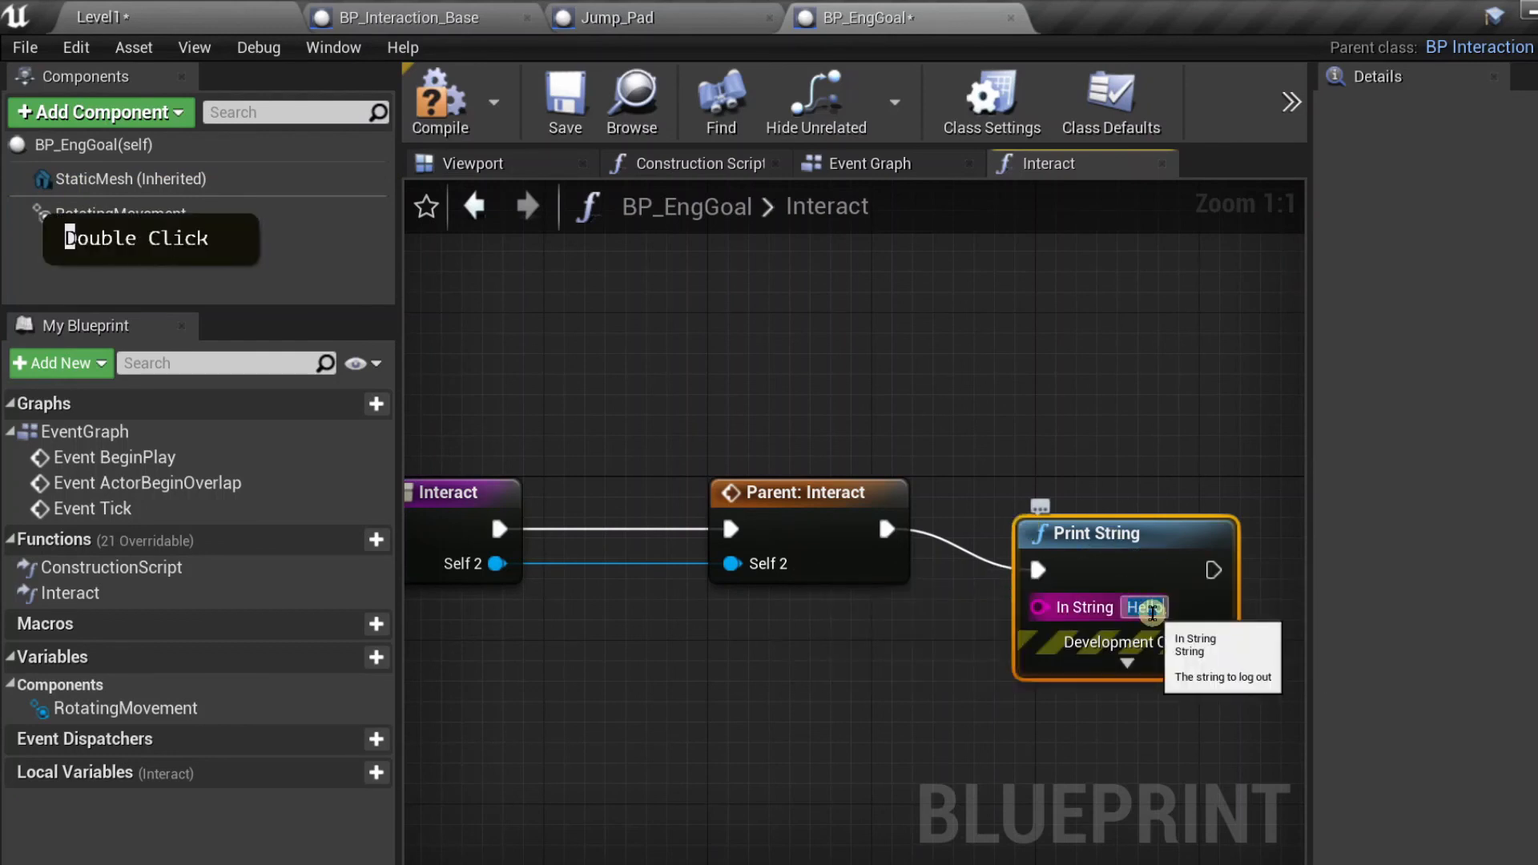
text(Eng )
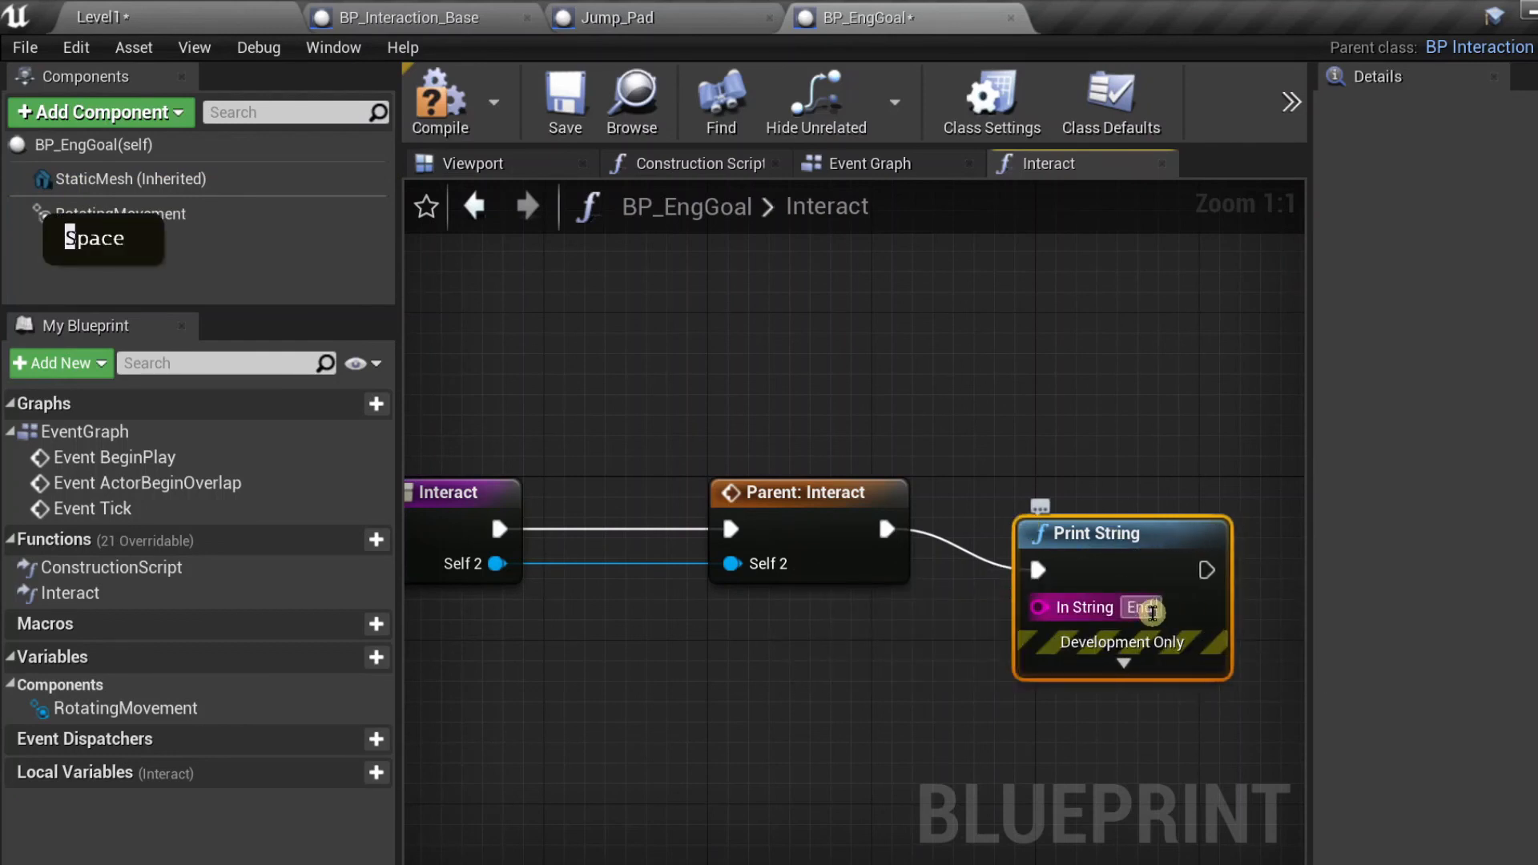
text(Goald)
key(BackSpace)
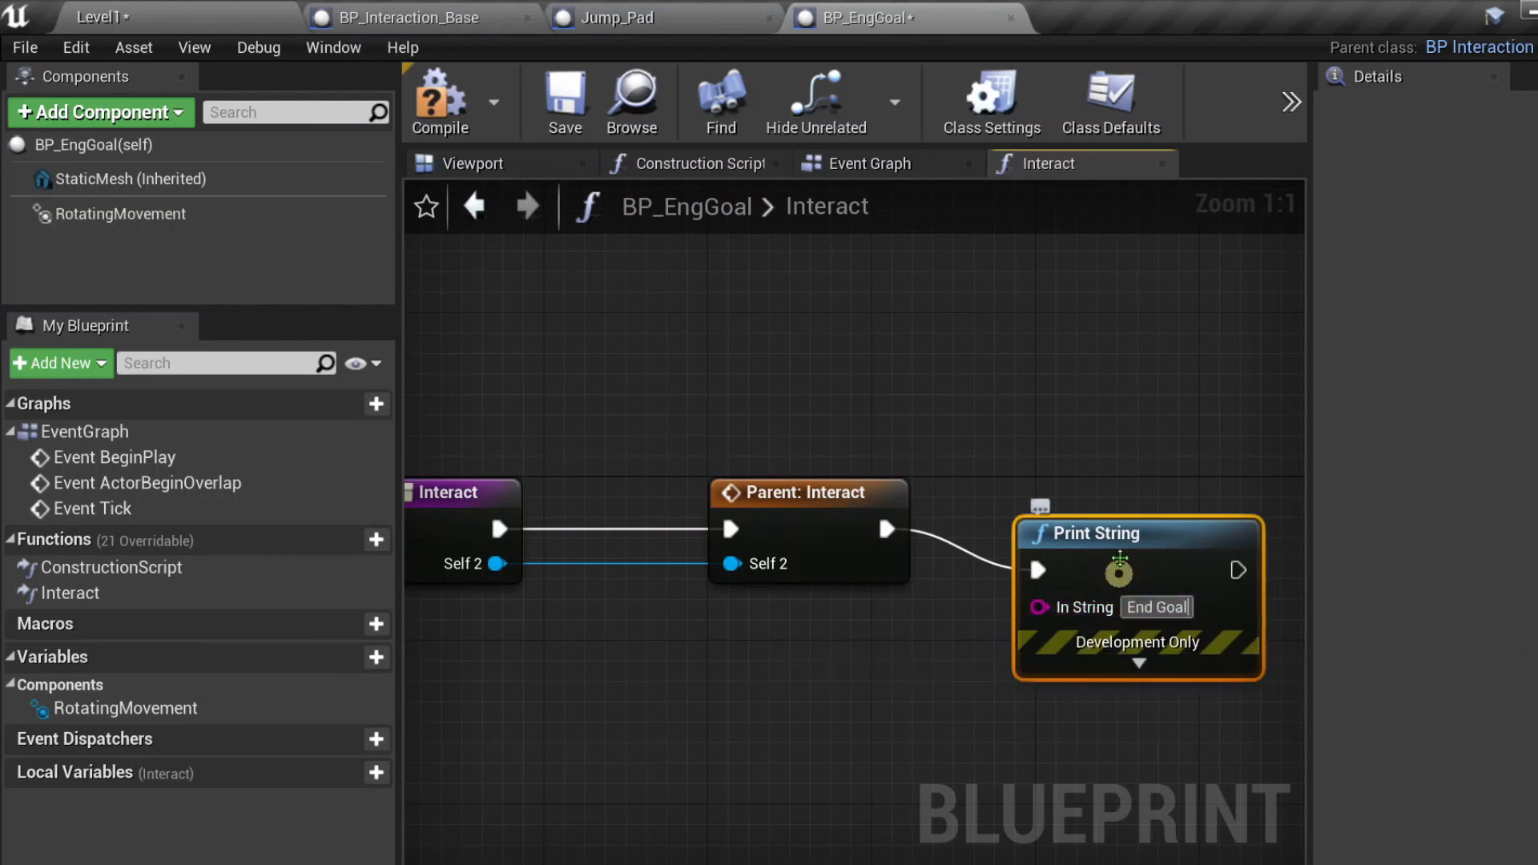
- Move Print String up, expand it, set a light green text color and a duration of 10, and compile and save BP_EngGoal
drag(1123, 561, 1061, 439)
click(1069, 542)
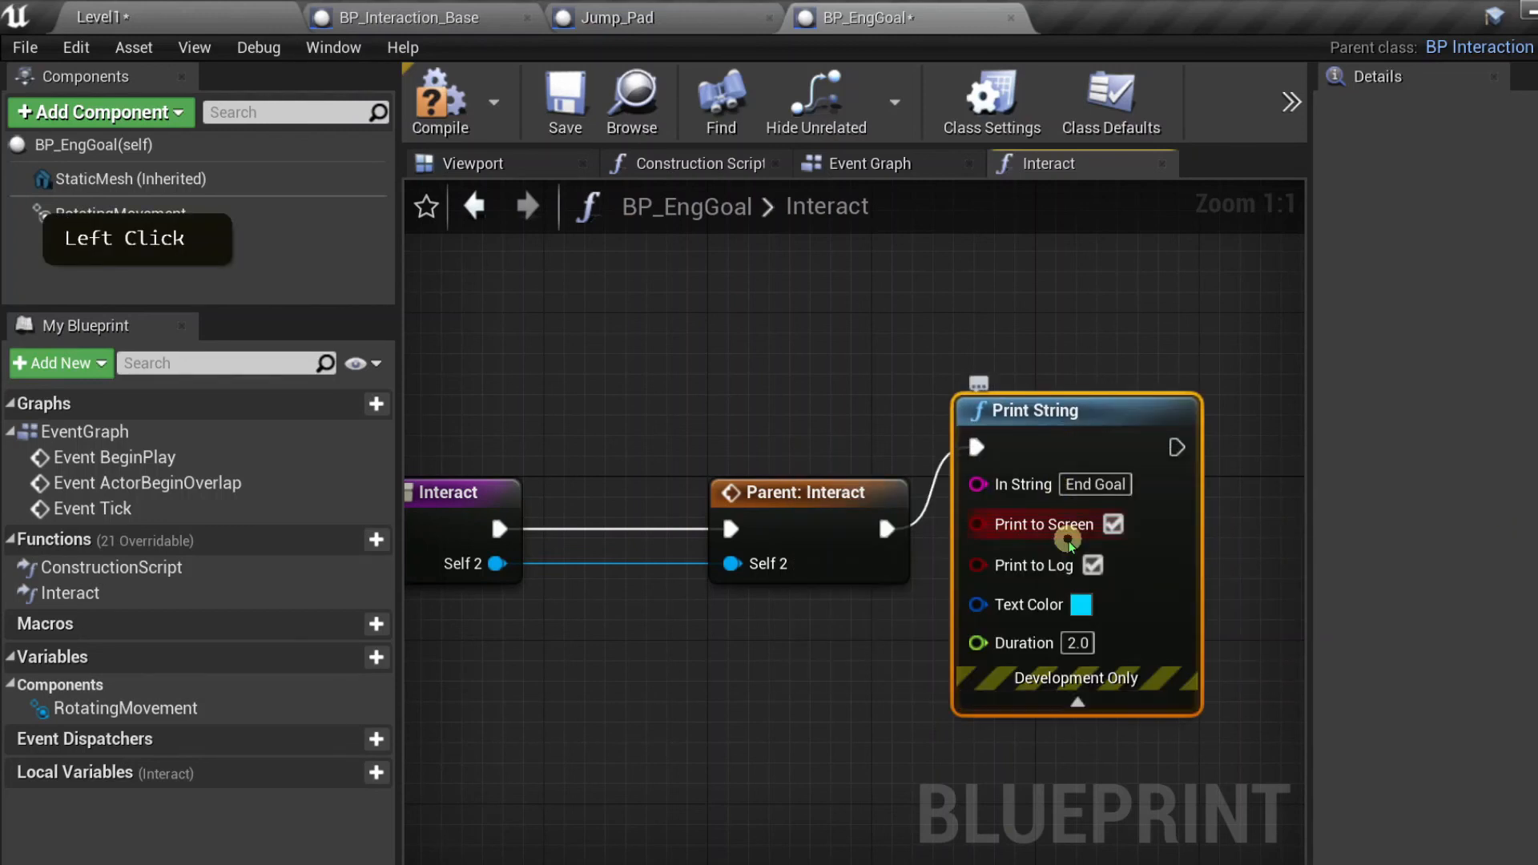
click(1070, 619)
drag(1161, 532, 1160, 551)
click(1414, 825)
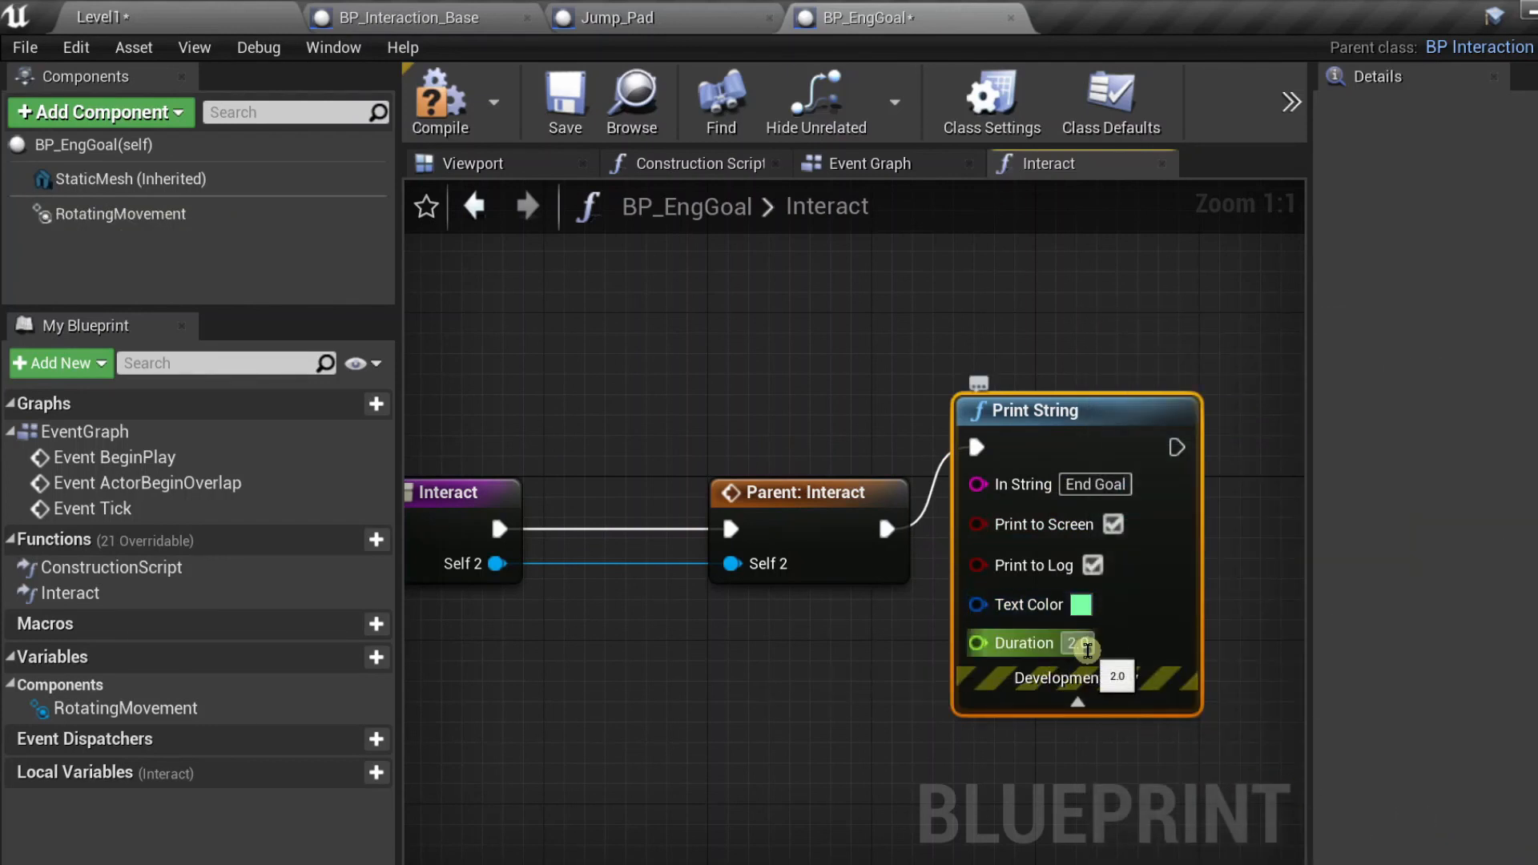
click(1078, 642)
text(10)
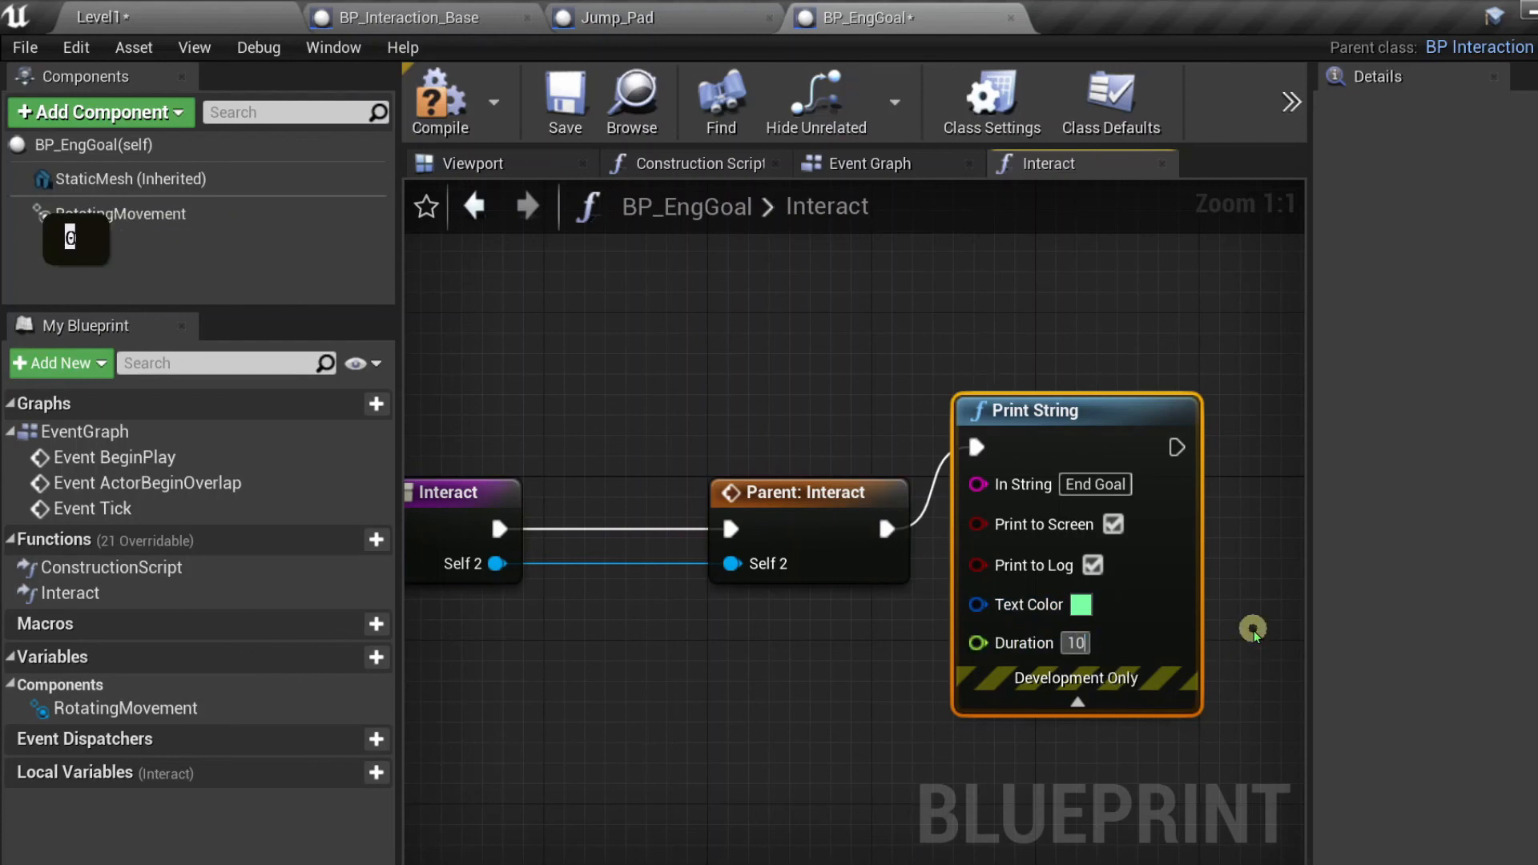
key(Return)
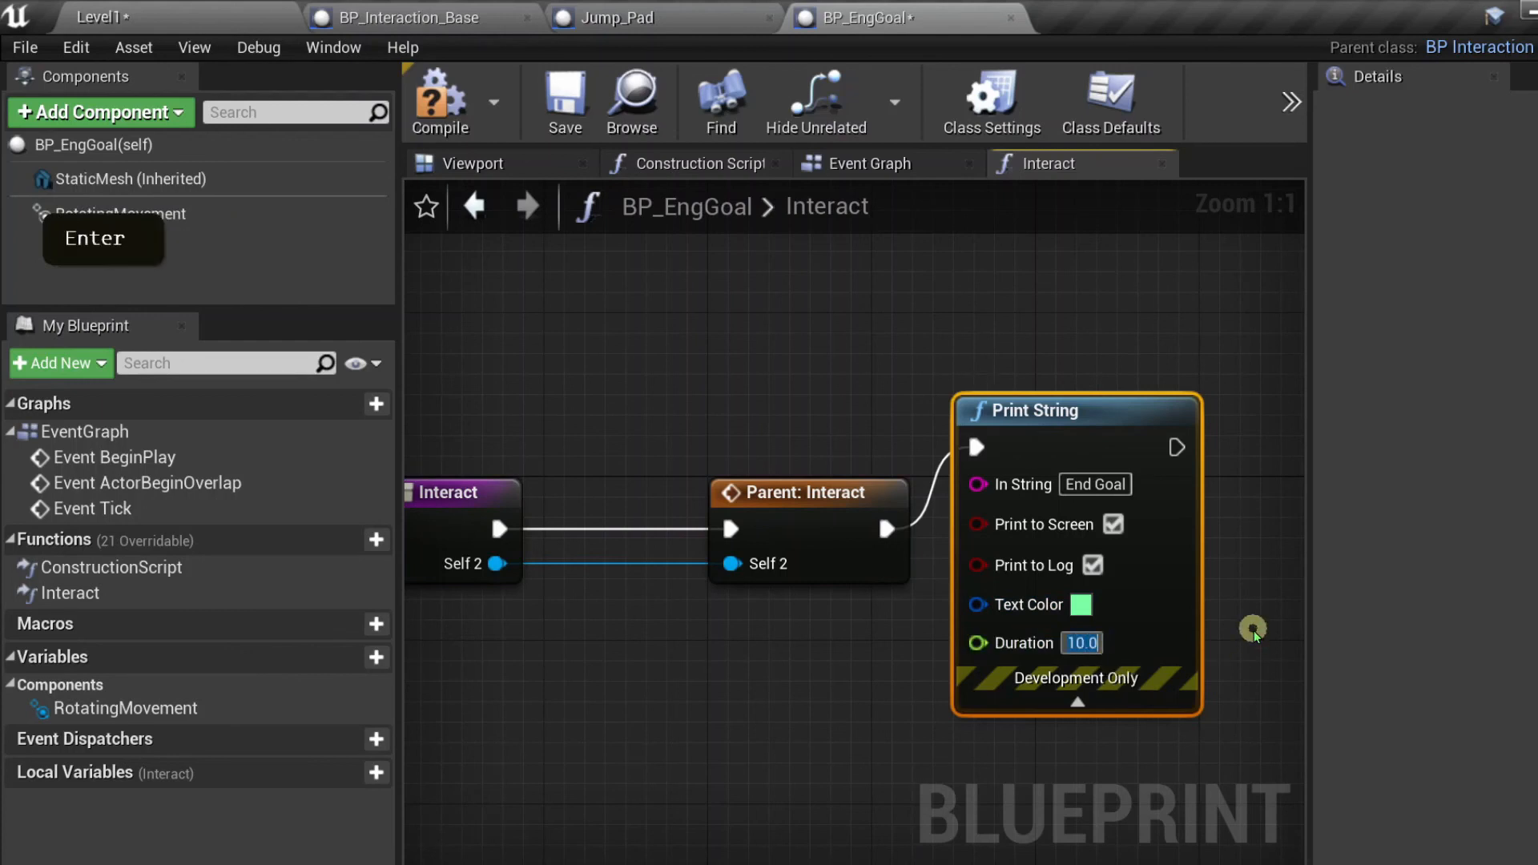
click(439, 100)
click(557, 102)
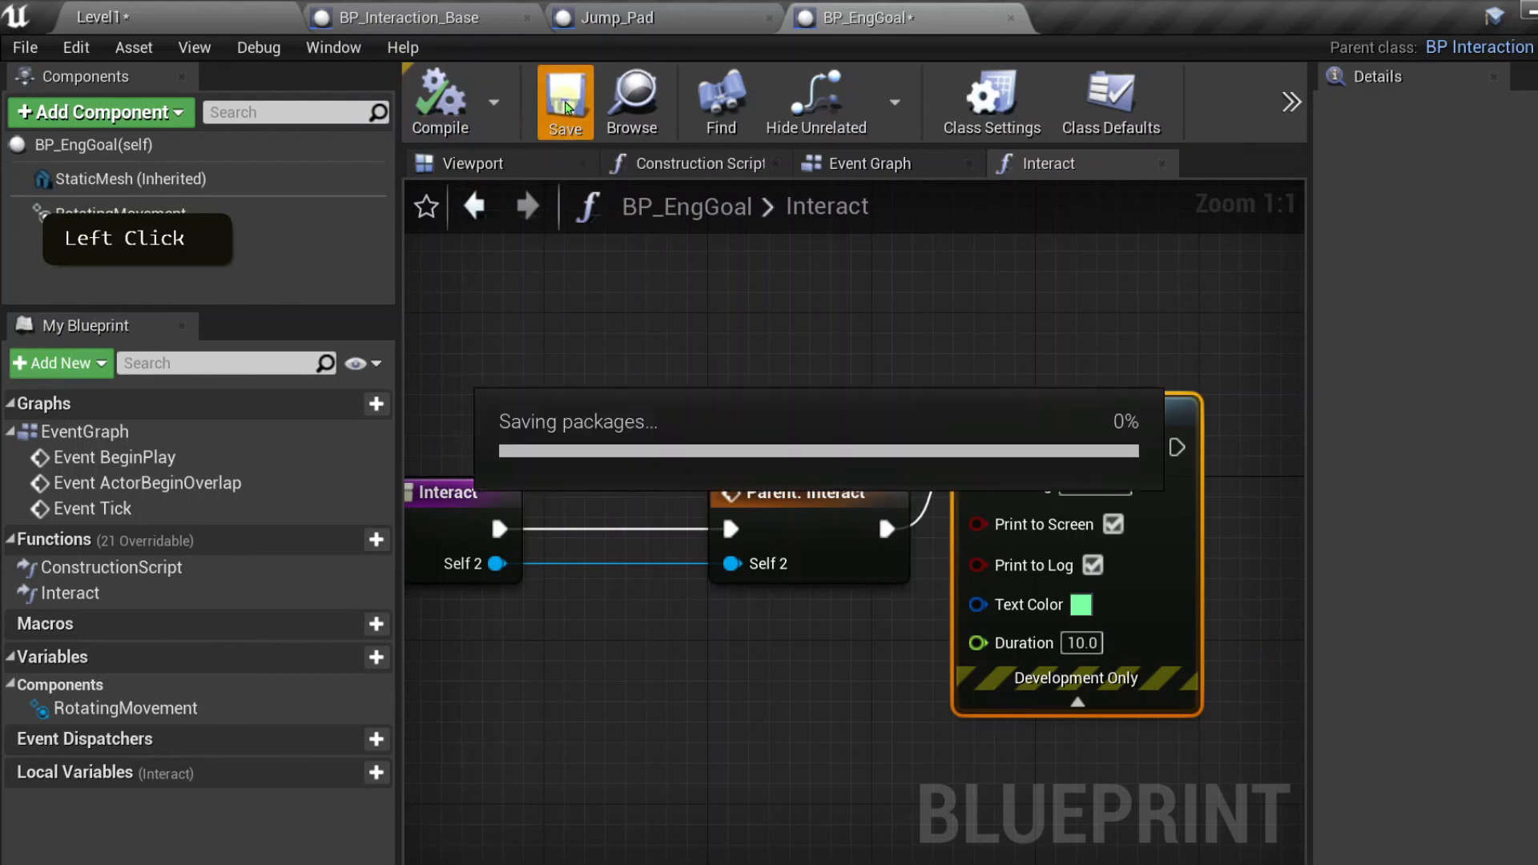
- Place a BP_EngGoal actor on the floor of Level1
click(185, 11)
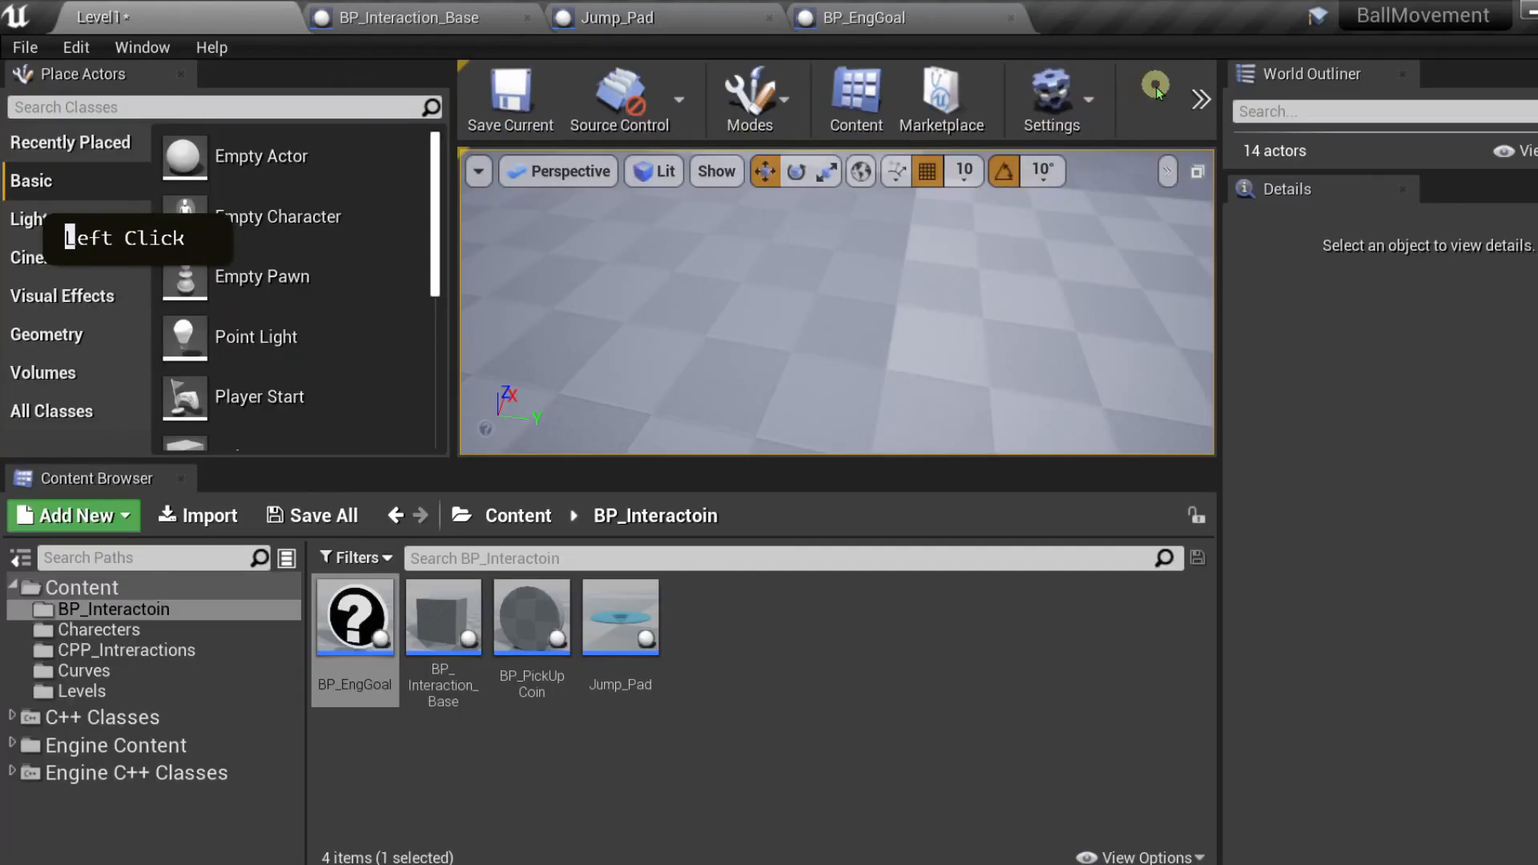
click(1200, 98)
scroll(821, 413, down, 3)
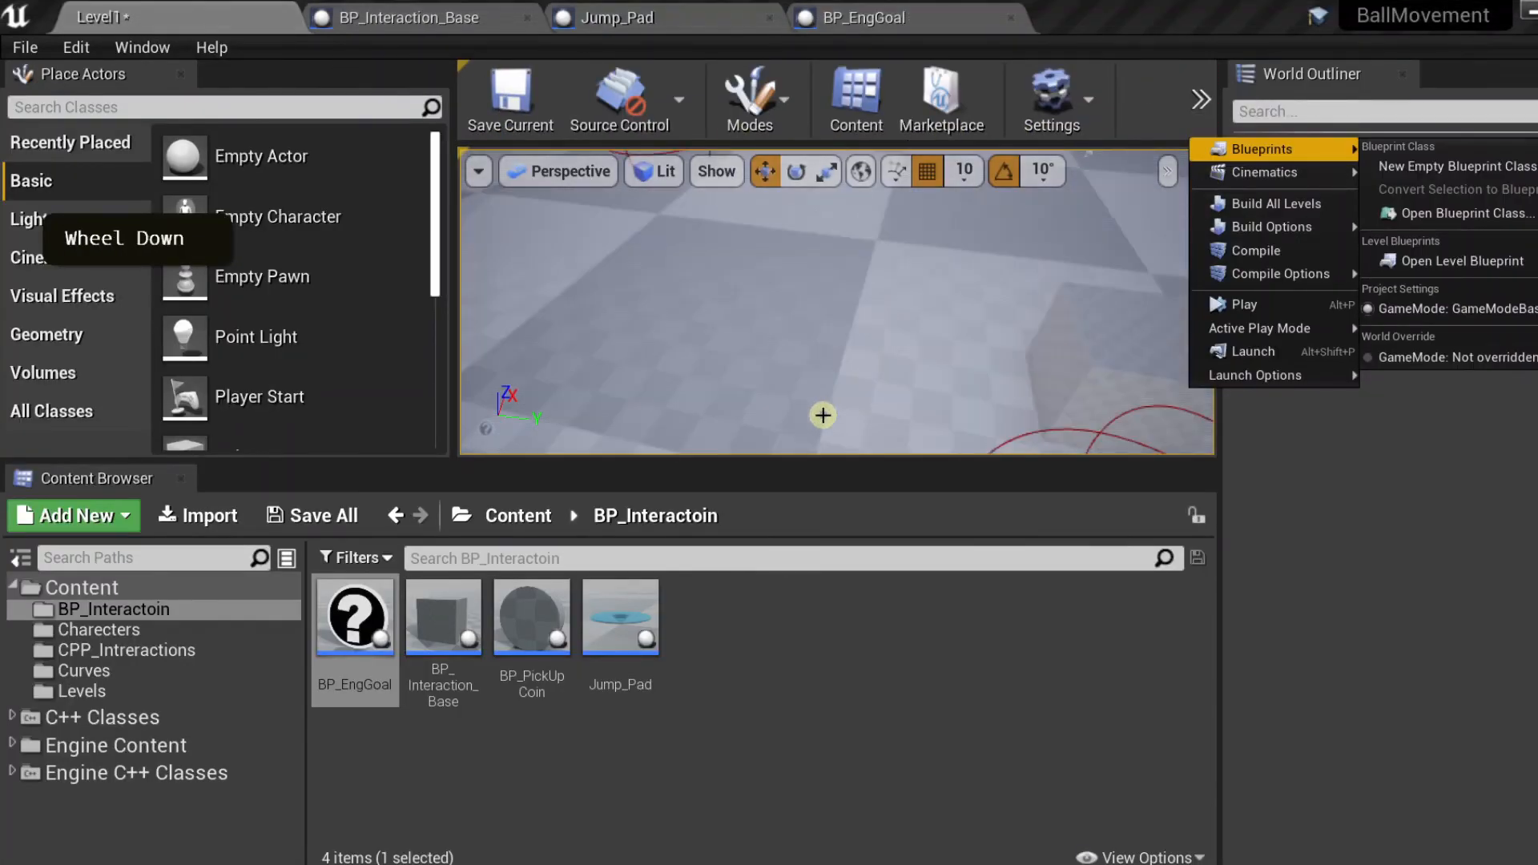
click(354, 617)
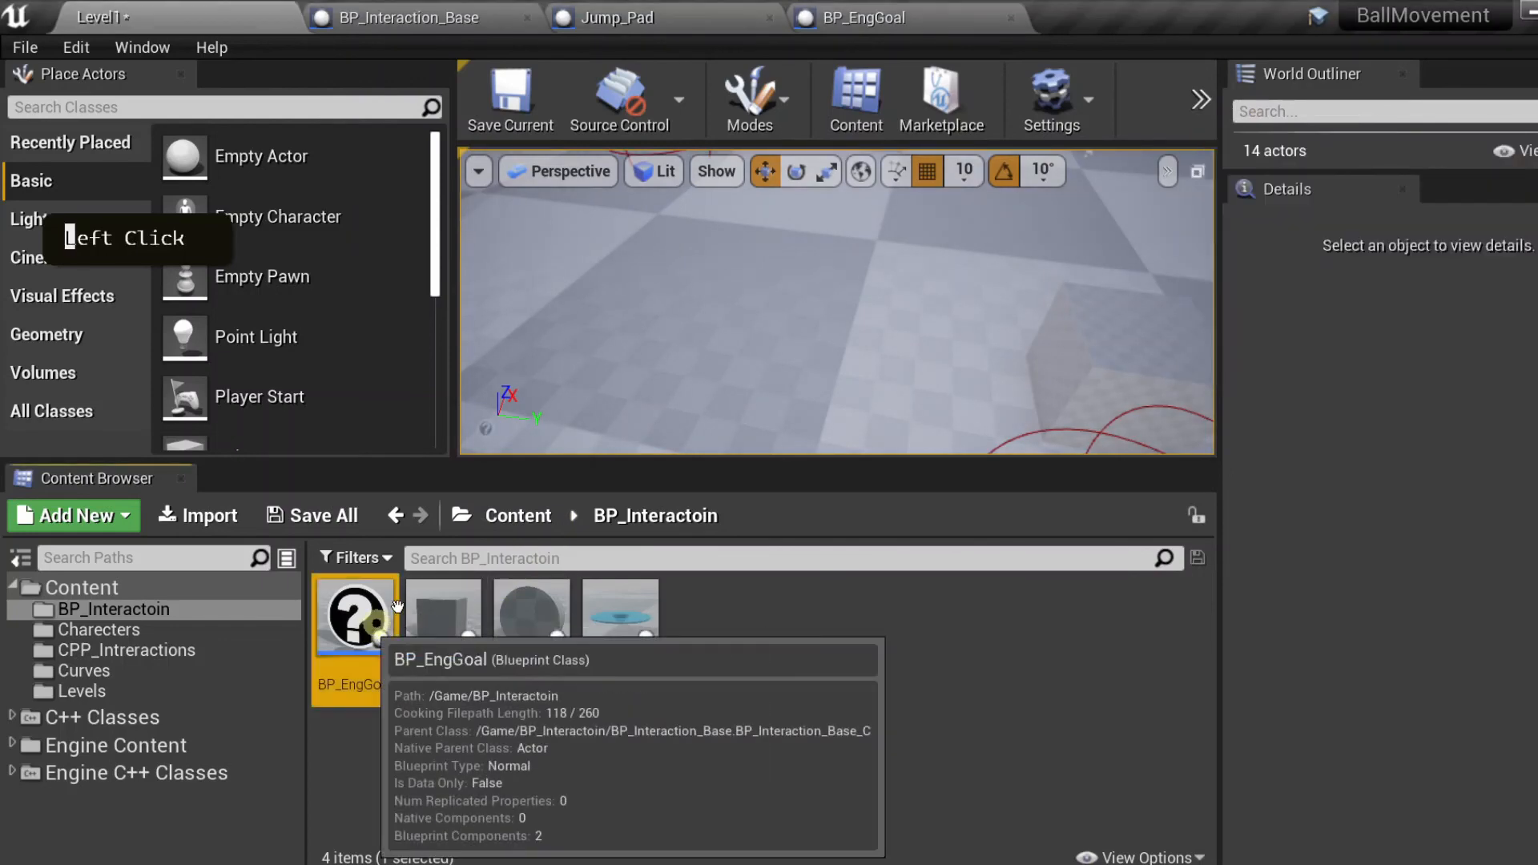
drag(354, 617, 713, 388)
right_drag(713, 387, 1034, 412)
- Play Level1 in fullscreen, roll the ball into the end goal to test its interaction, and stop the play session
click(1199, 98)
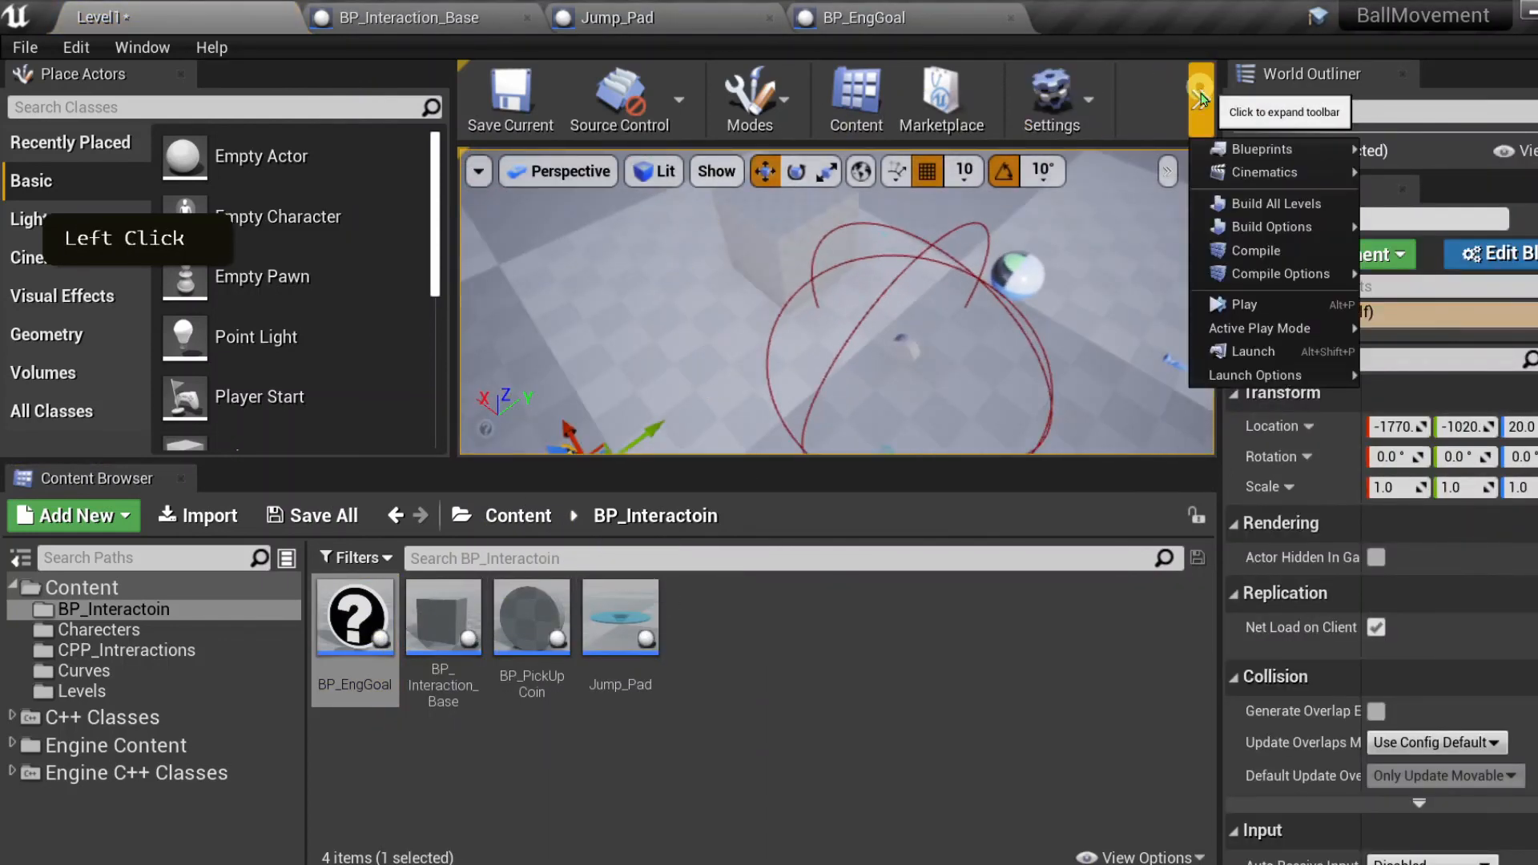
click(1240, 303)
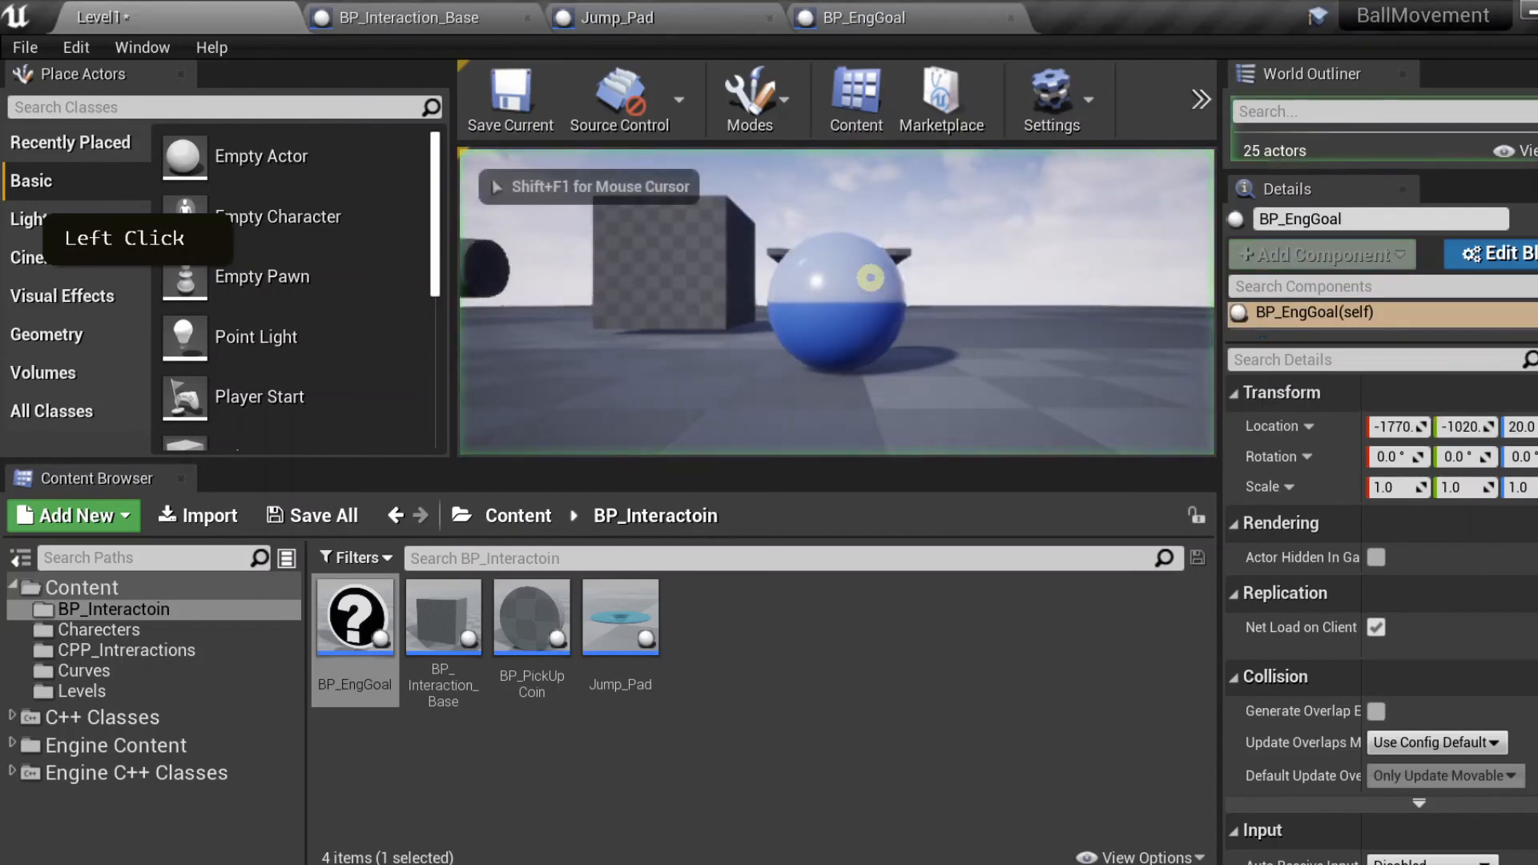
key(F11)
click(871, 276)
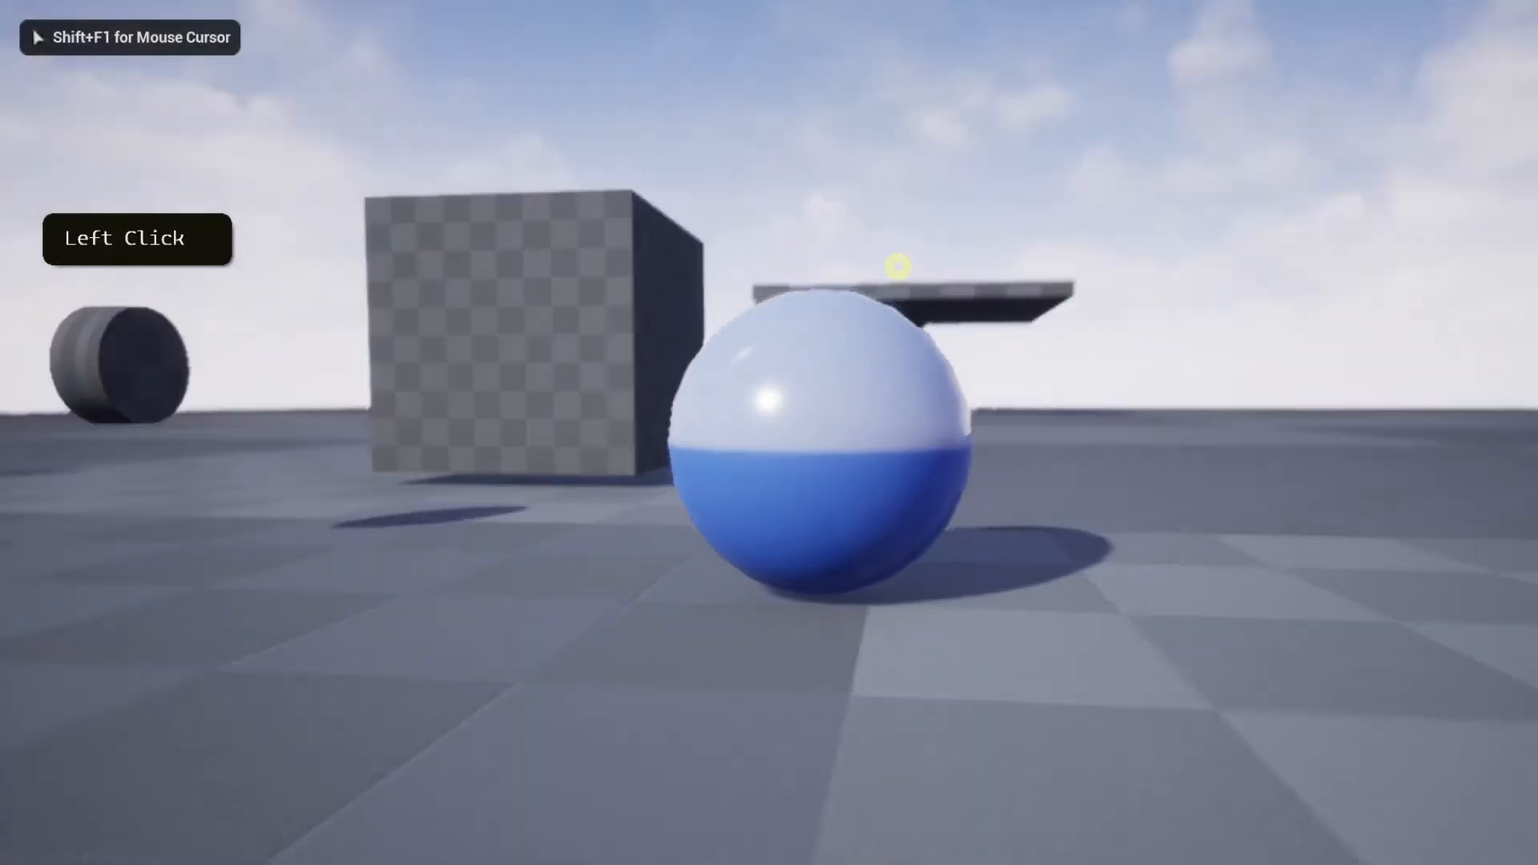
key(w)
key(a)
key(w)
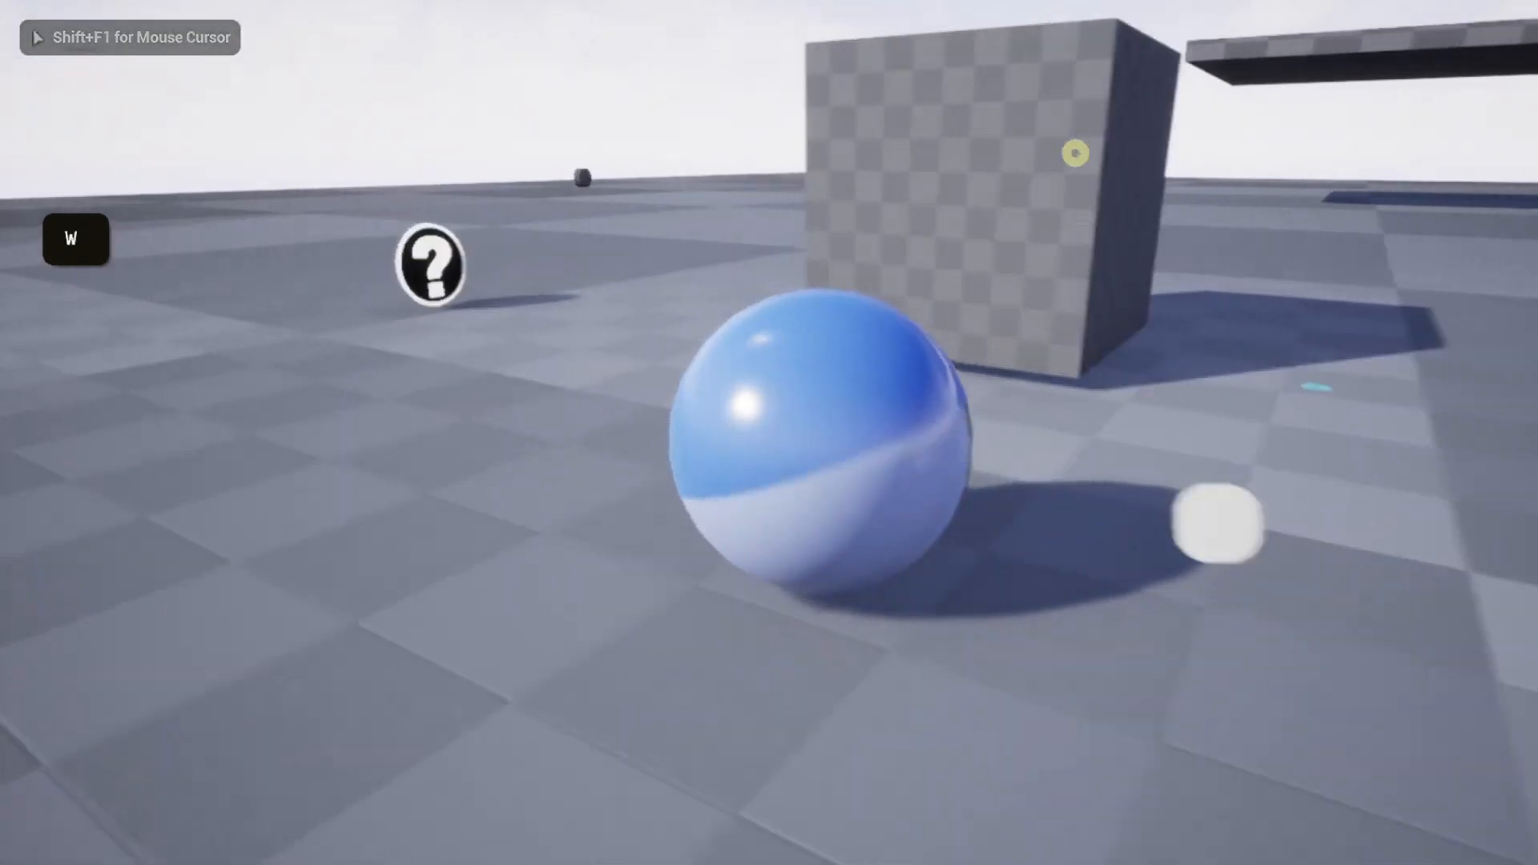
key(w)
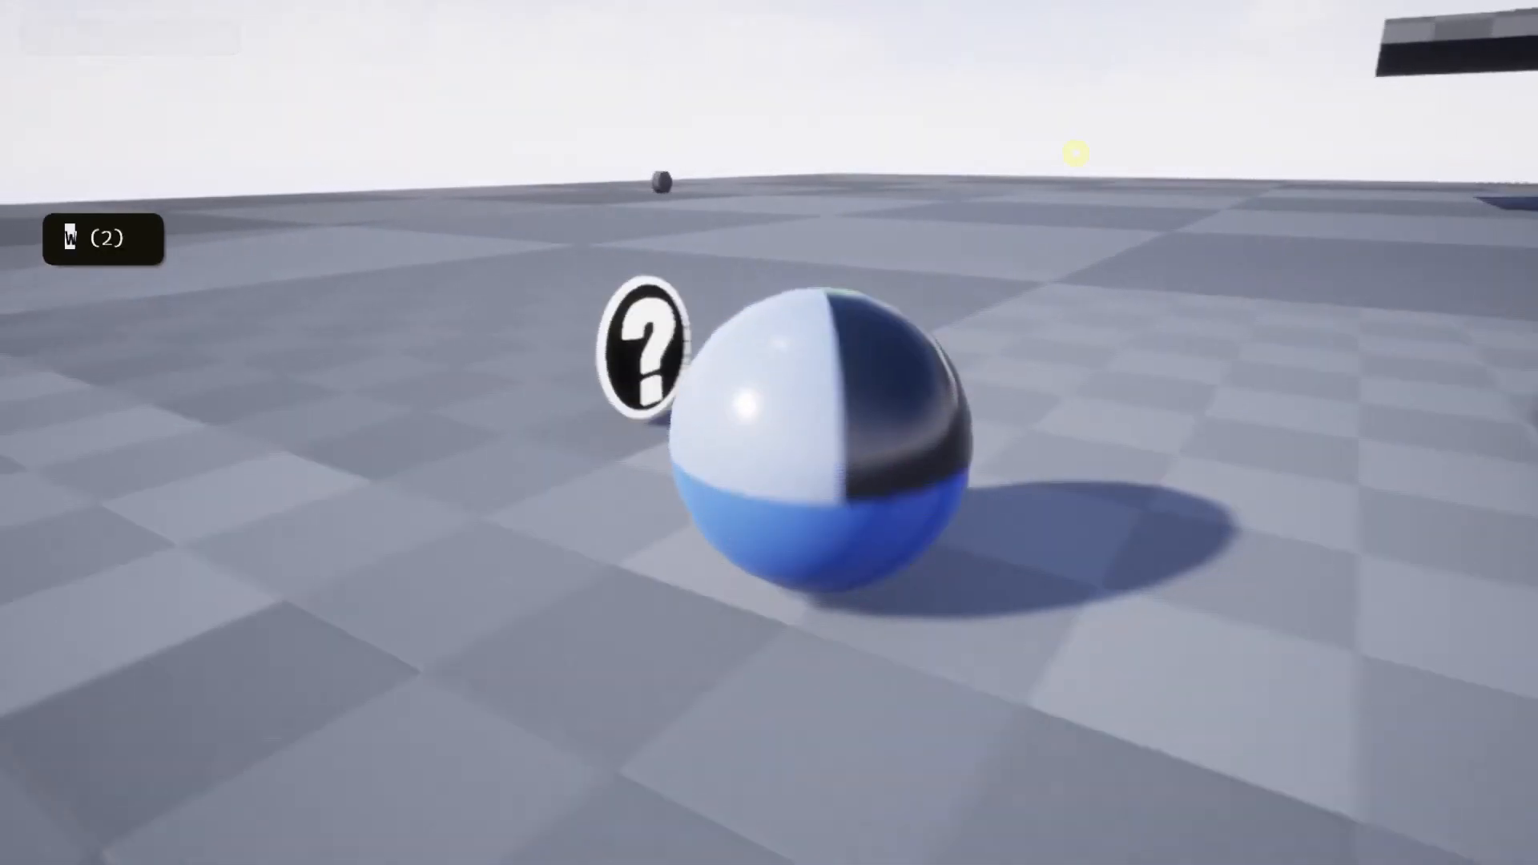
key(s)
key(d)
key(d)
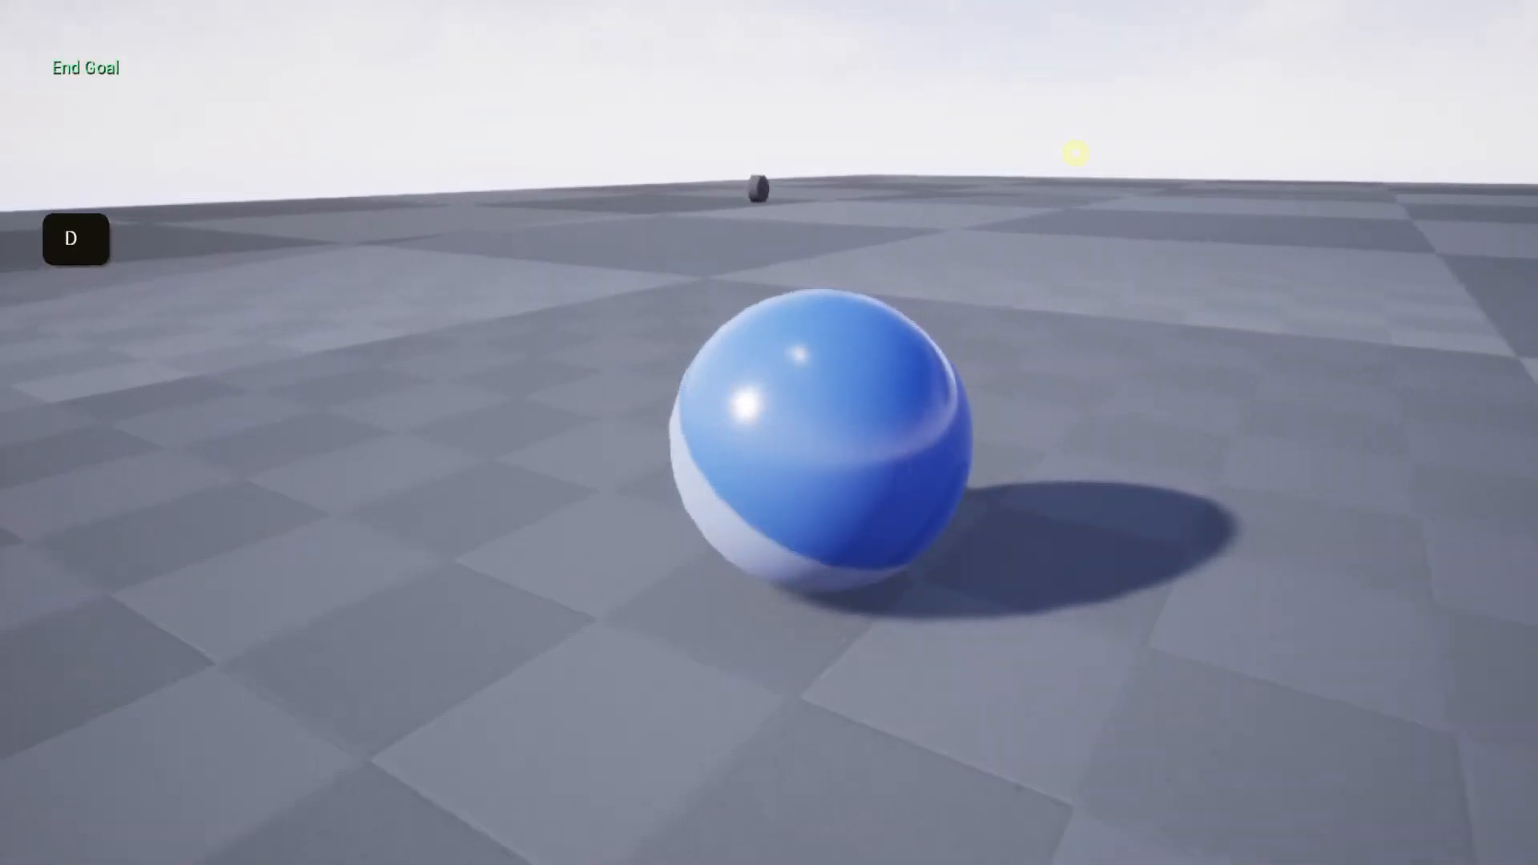
key(a)
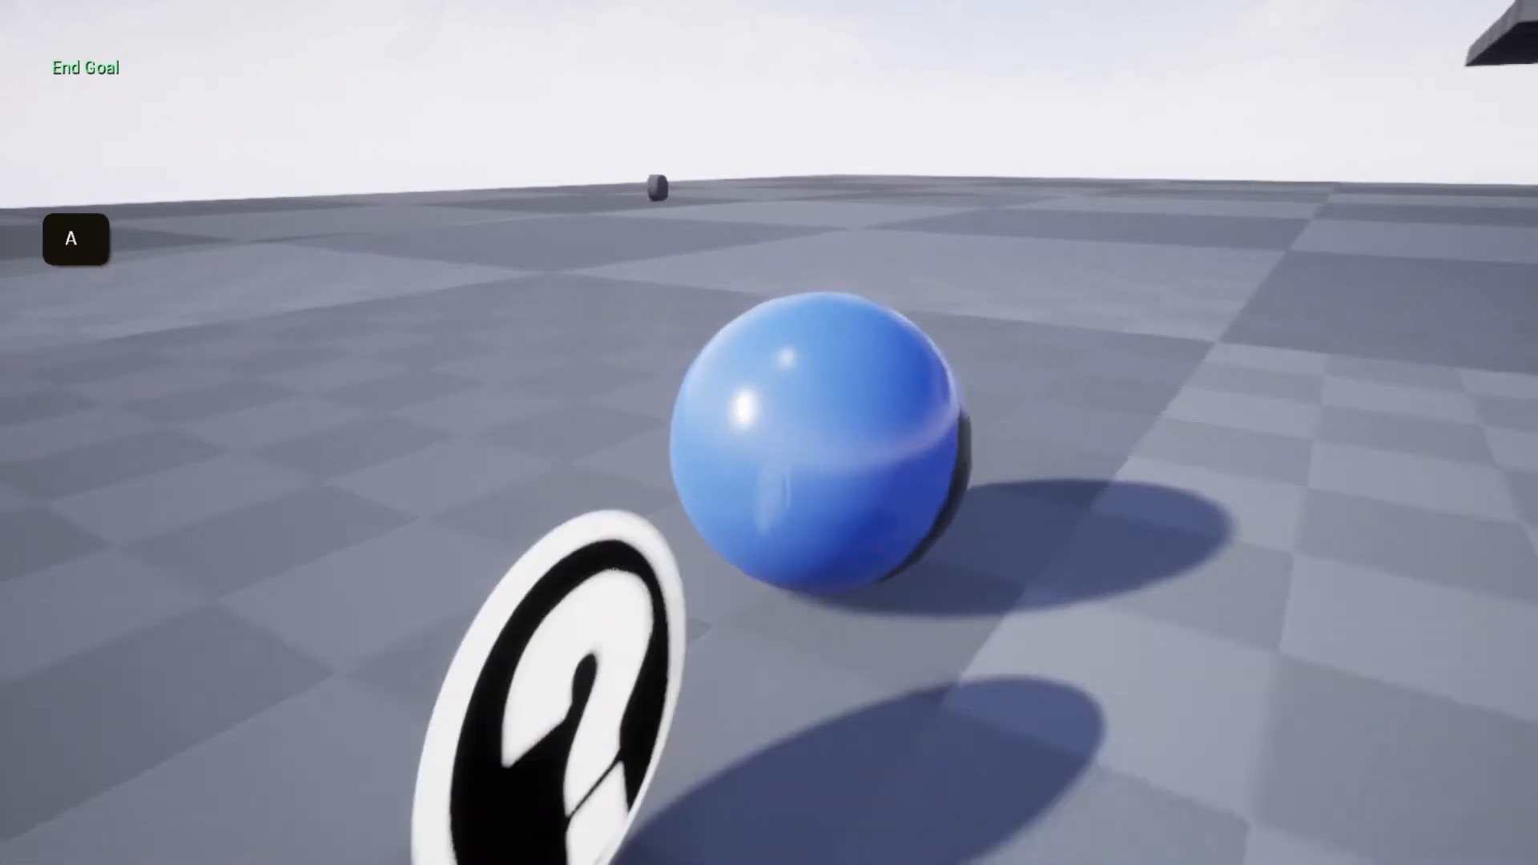
key(Escape)
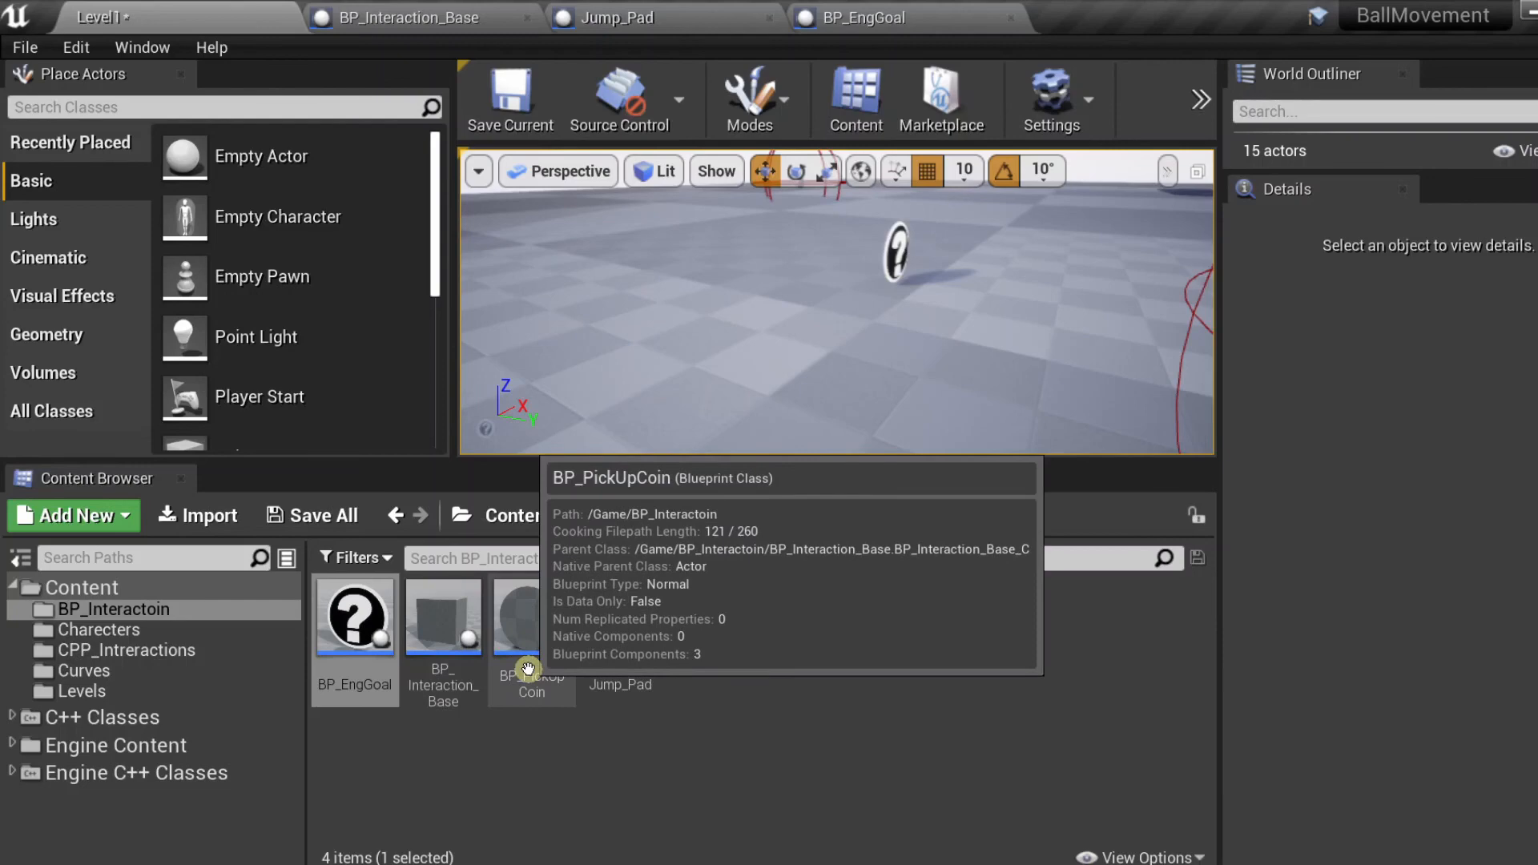
- Open the BP_PickUpCoin blueprint and widen its Event Graph area by narrowing the surrounding panels
double_click(528, 668)
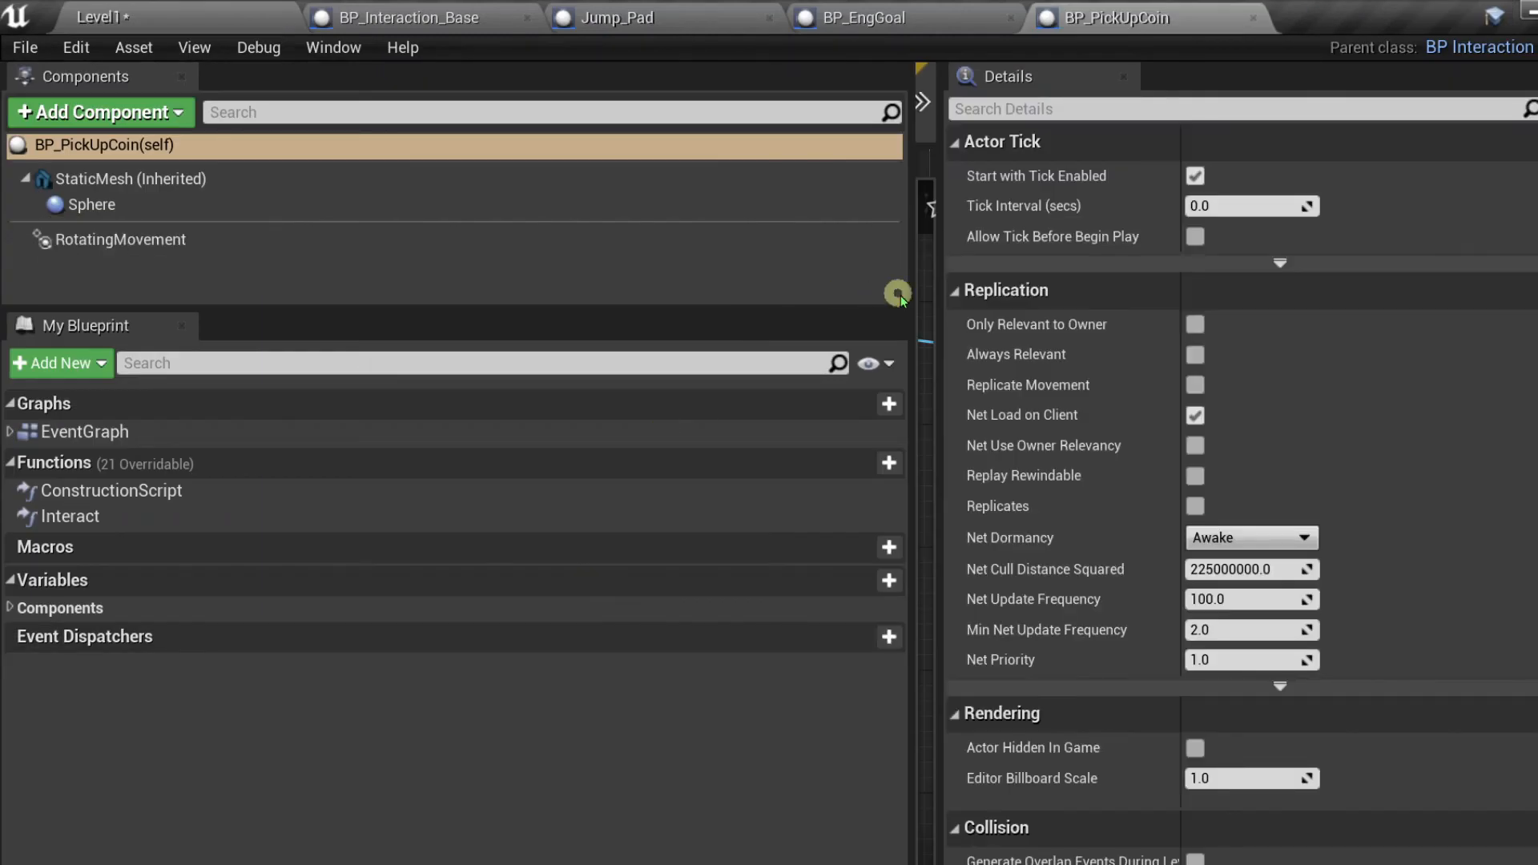
click(954, 293)
drag(940, 302, 1402, 314)
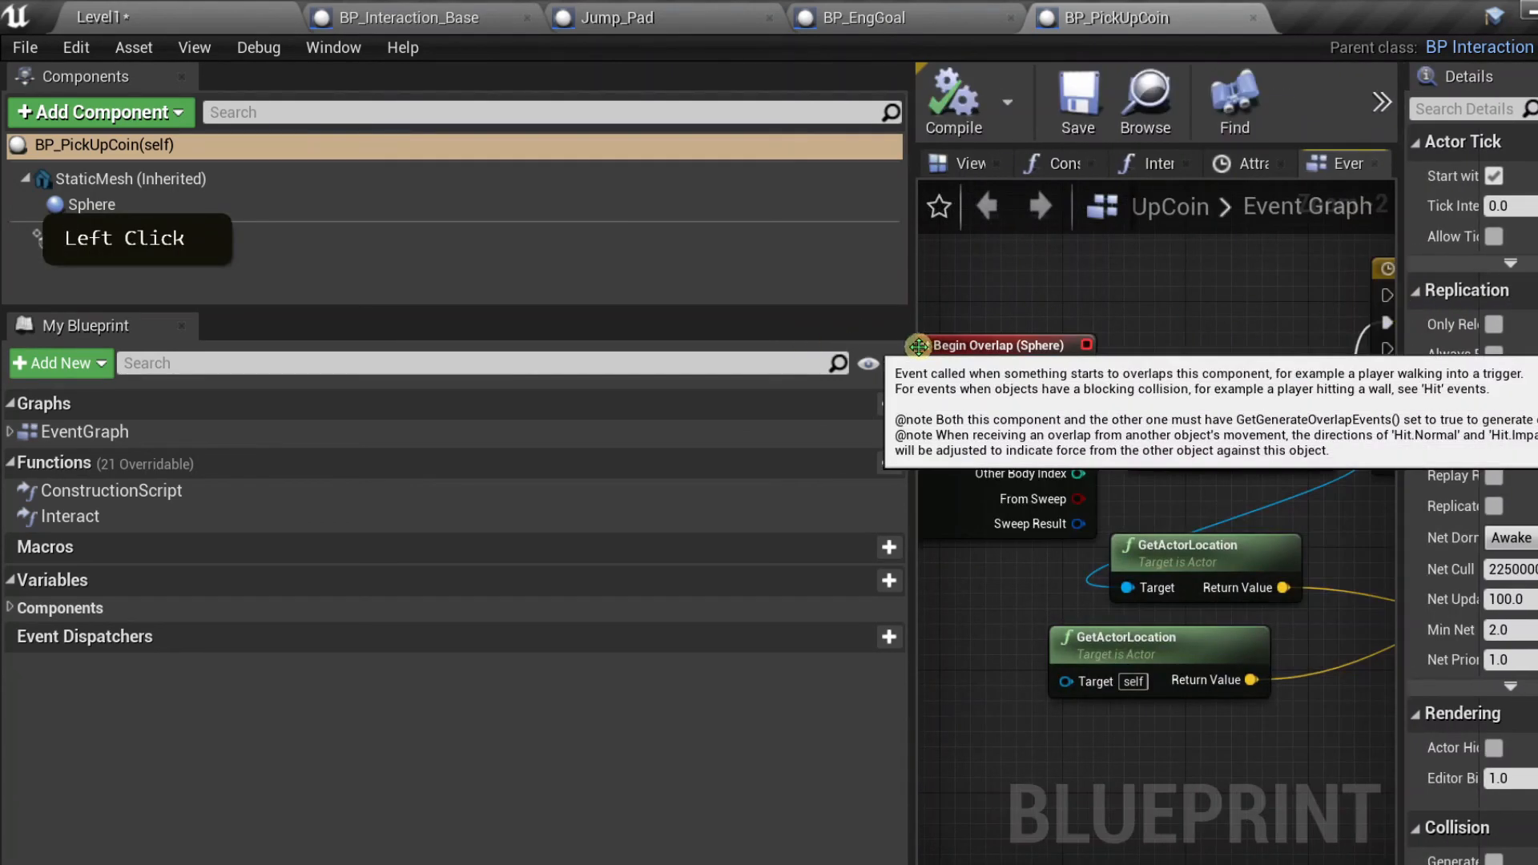
click(911, 343)
drag(911, 342, 331, 343)
- Add a breakpoint to the Cast To BP_BallPawn node in the BP_PickUpCoin Event Graph
click(628, 404)
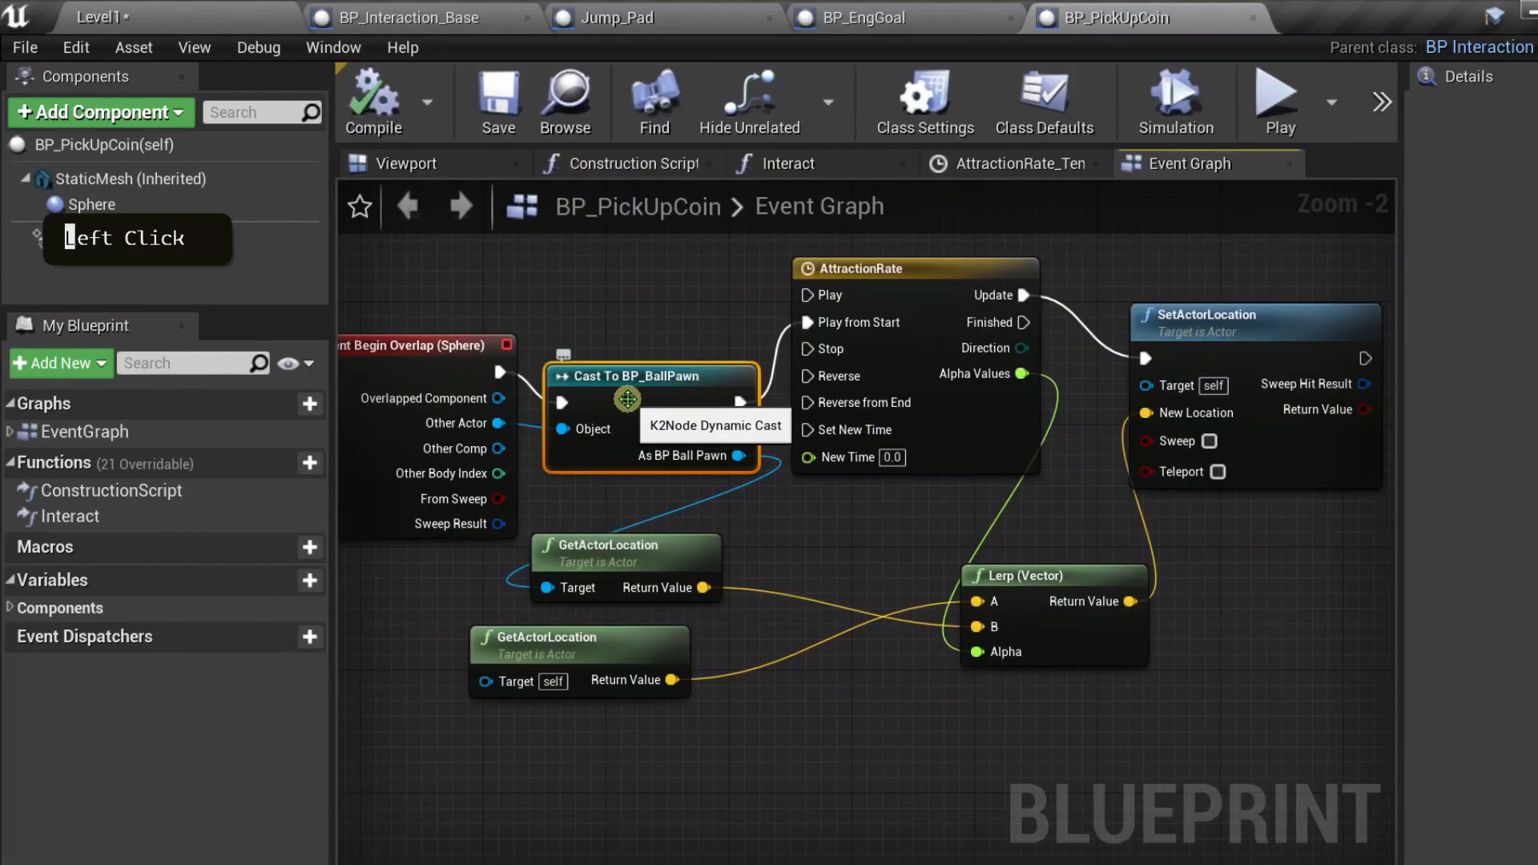
scroll(629, 405, up, 2)
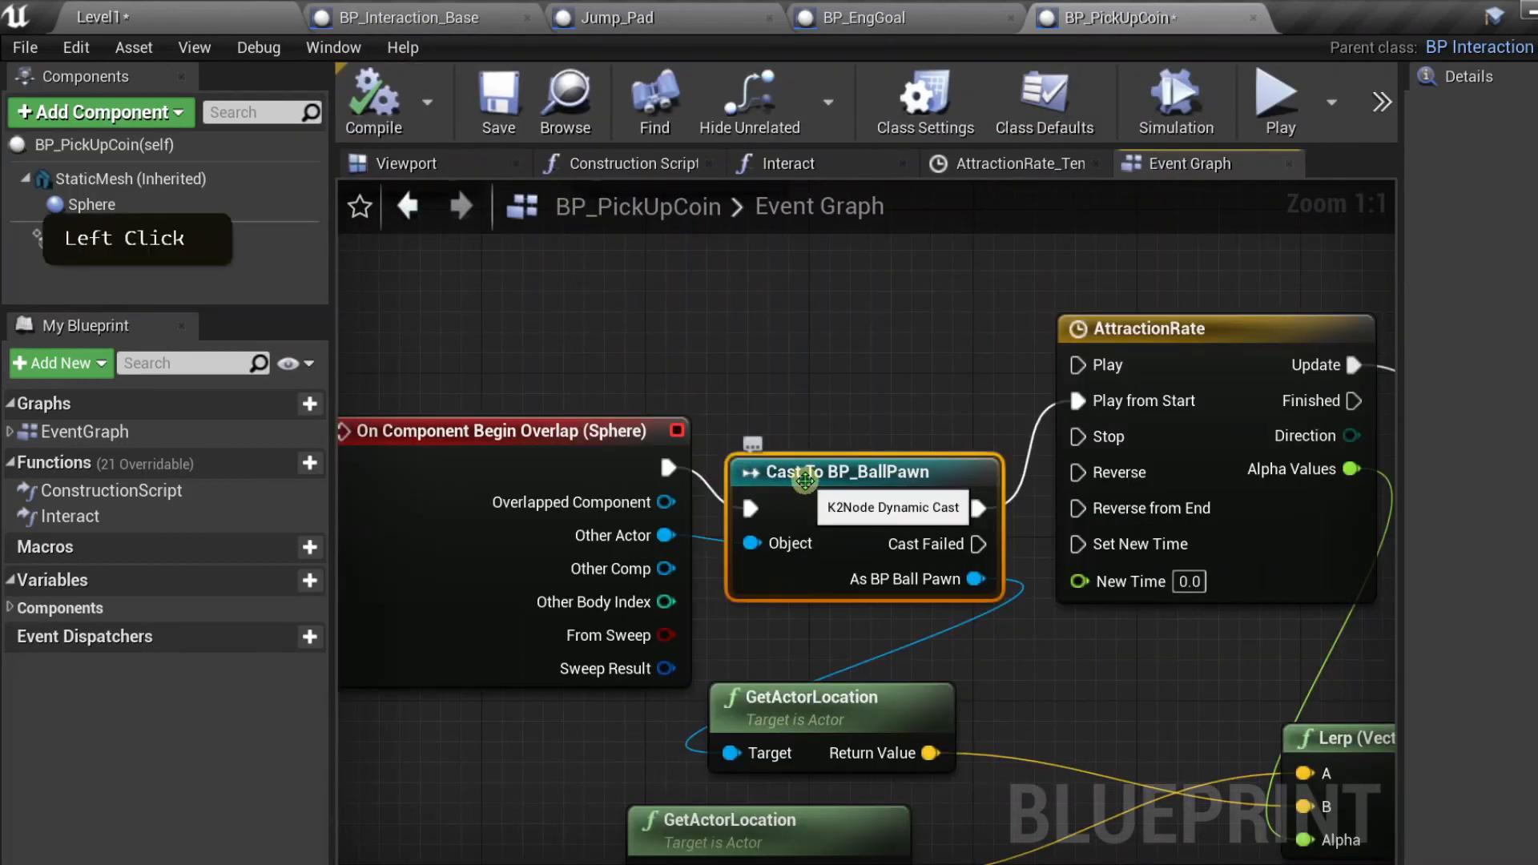
key(F9)
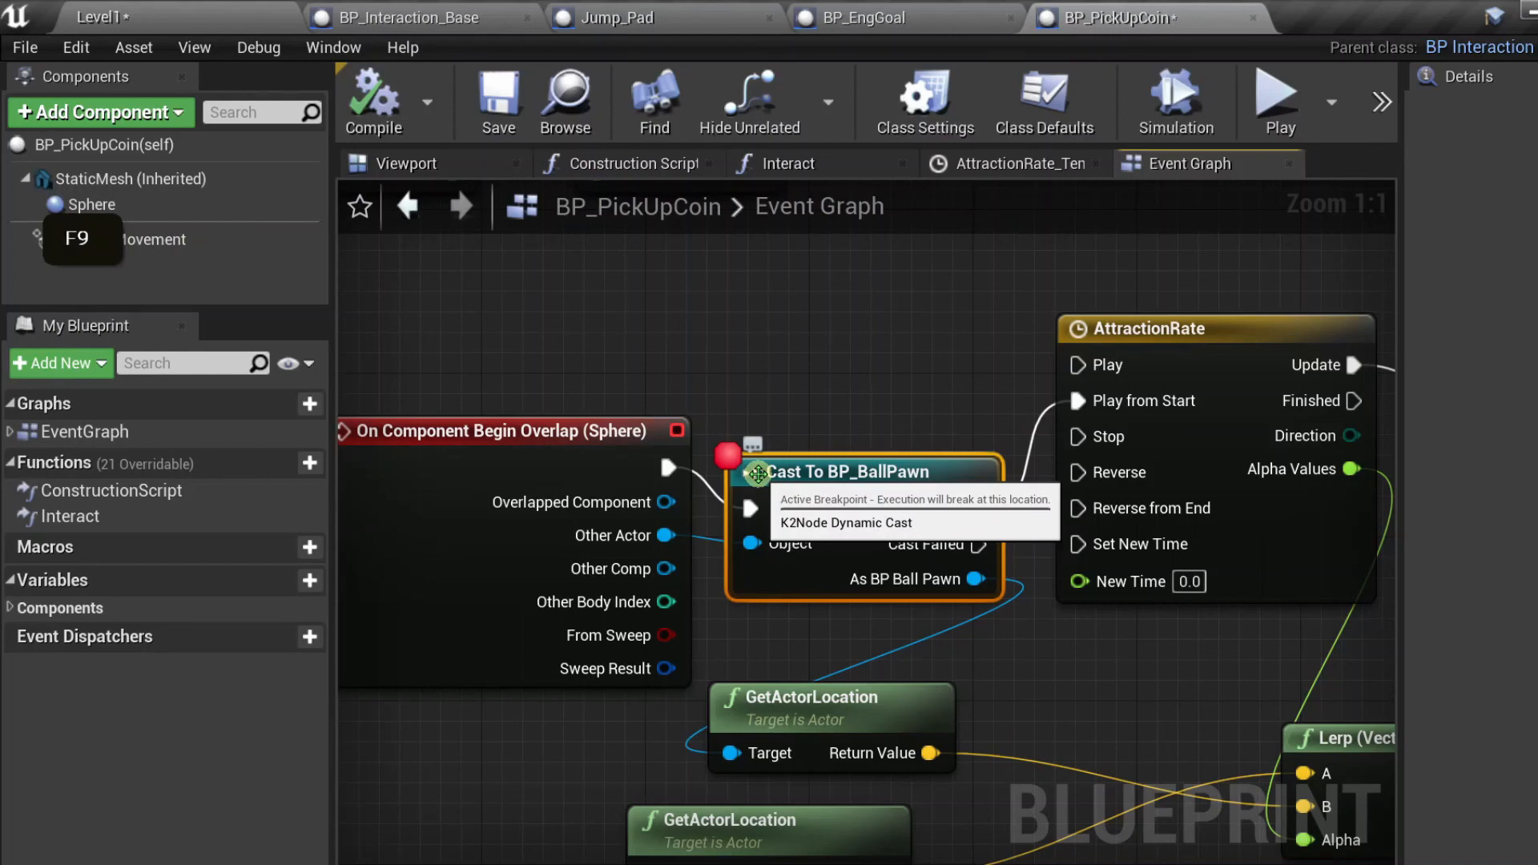
- Play Level1 and roll the ball toward the pickup coin to trigger the breakpoint
click(181, 24)
click(1199, 99)
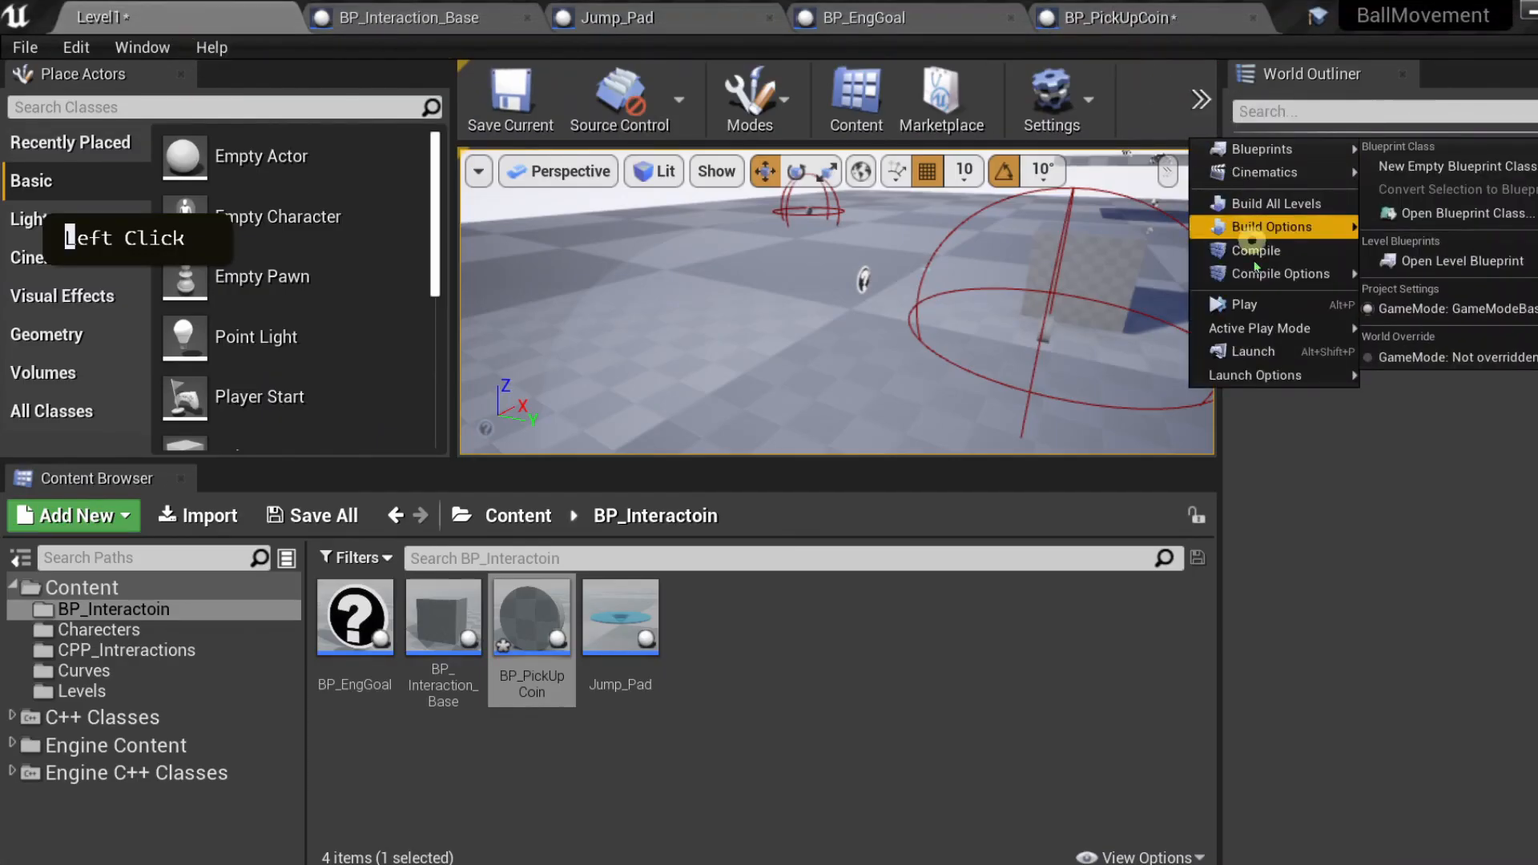
click(1250, 309)
key(a)
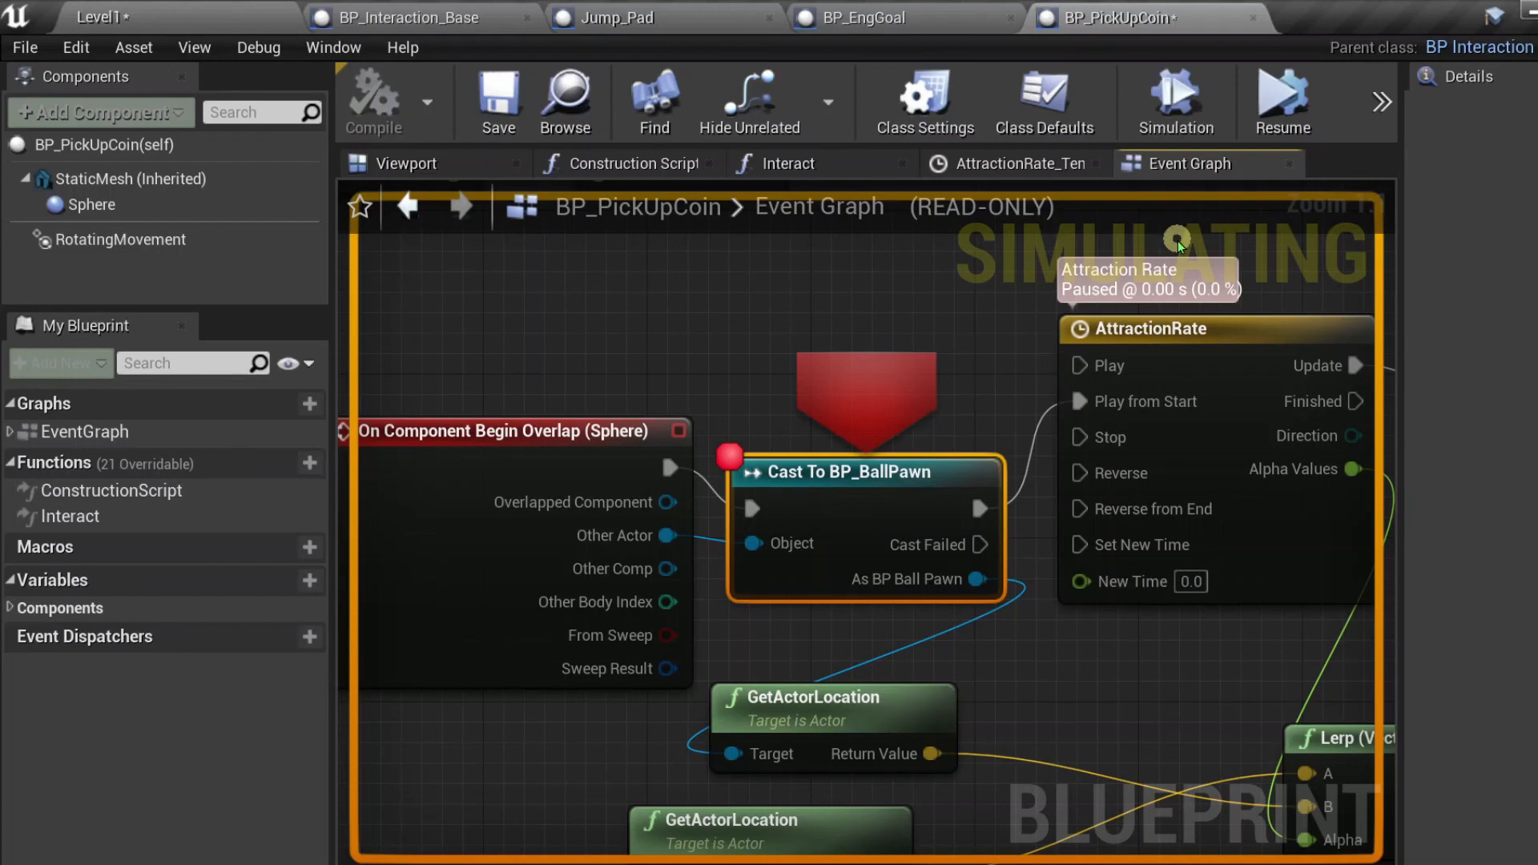
- Step Into the paused execution node by node from Cast To BP_BallPawn through AttractionRate and past SetActorLocation
click(1273, 126)
click(1383, 105)
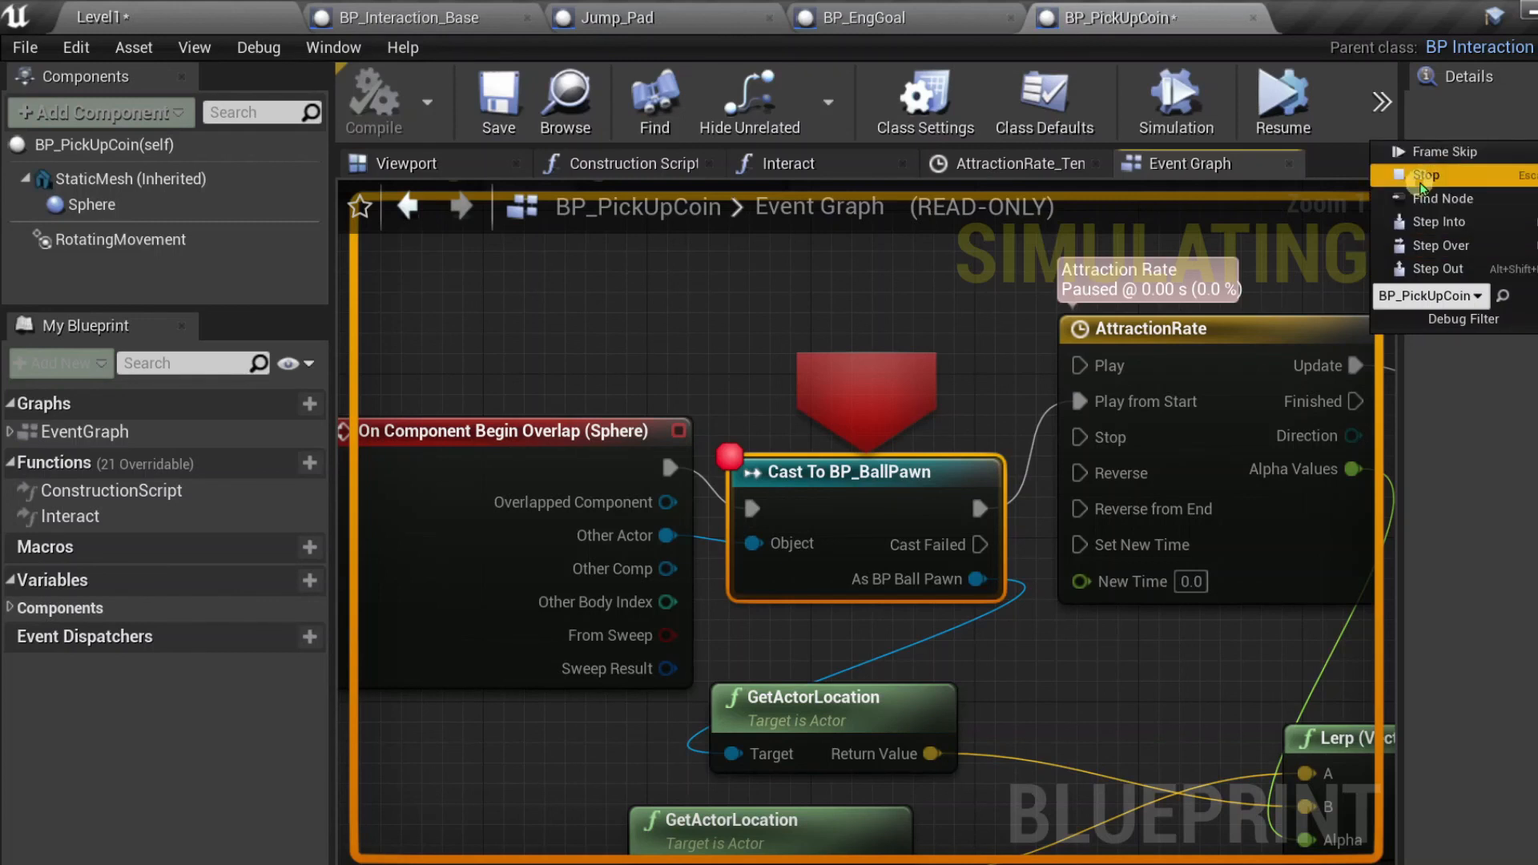
click(1469, 229)
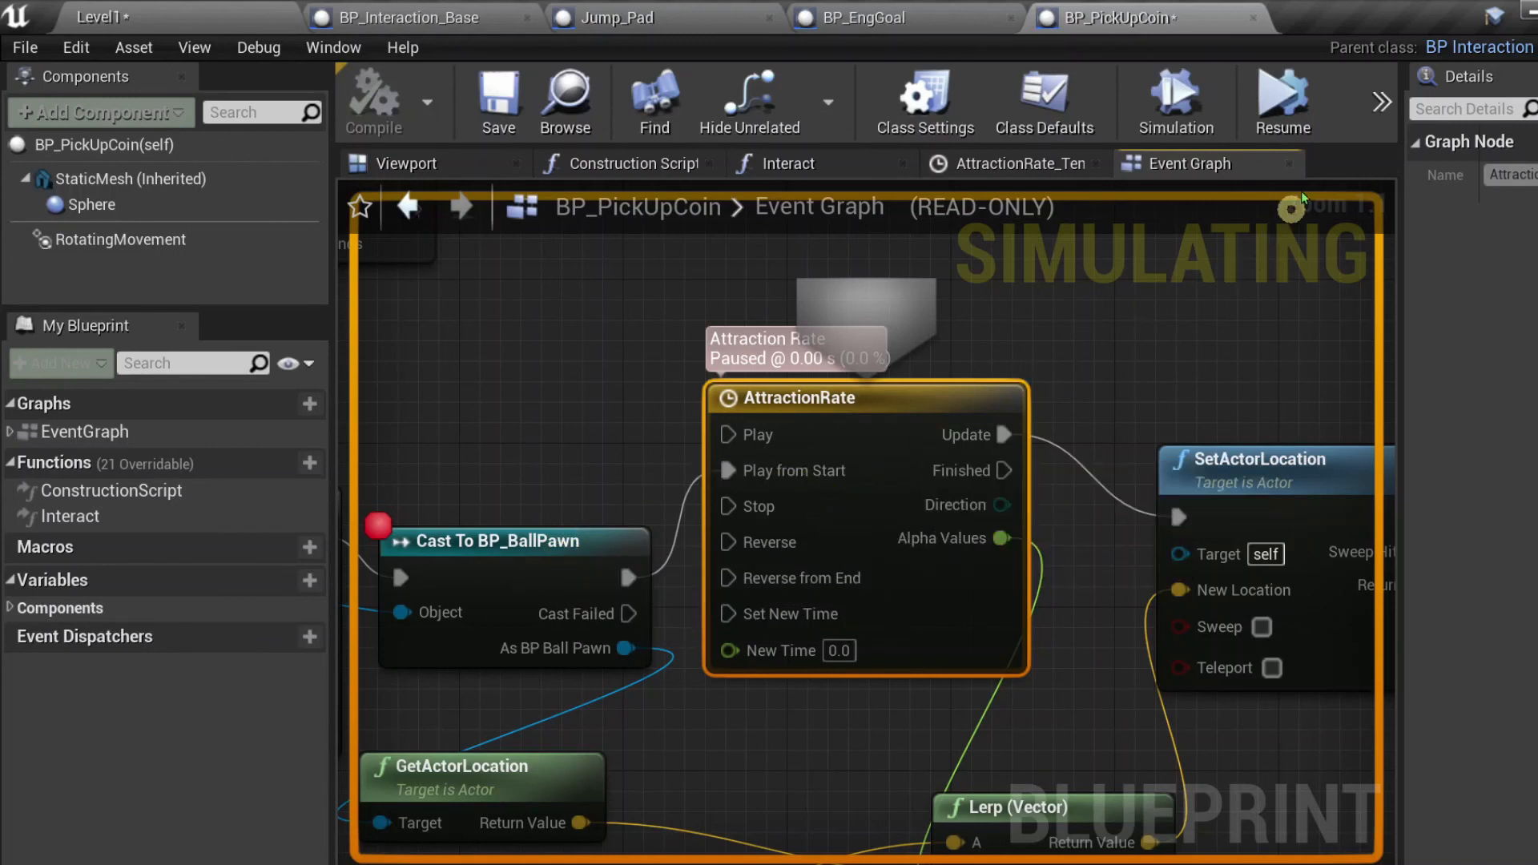
click(1381, 102)
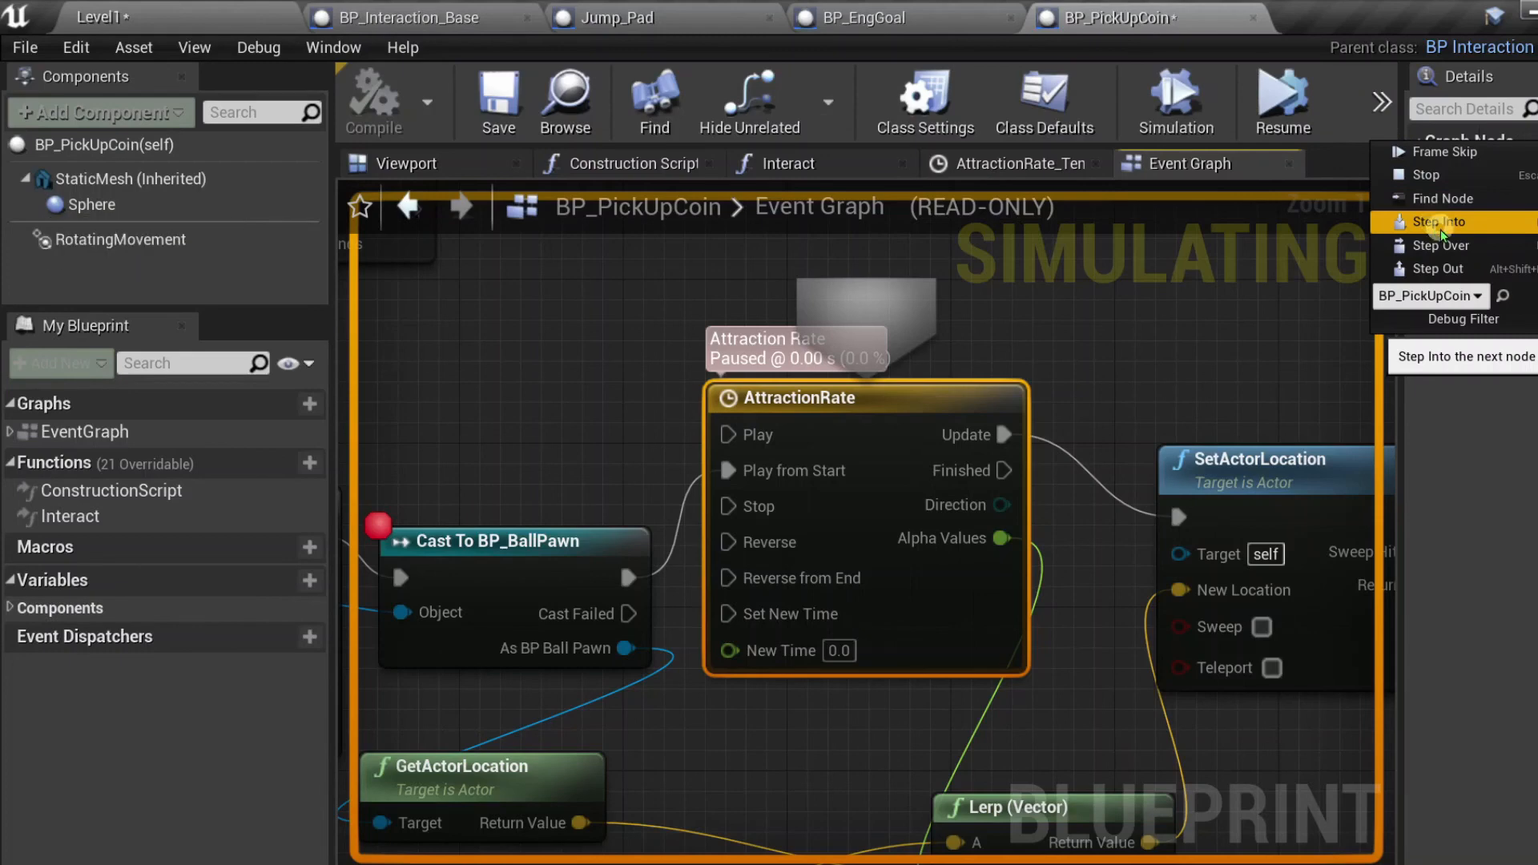
click(1437, 223)
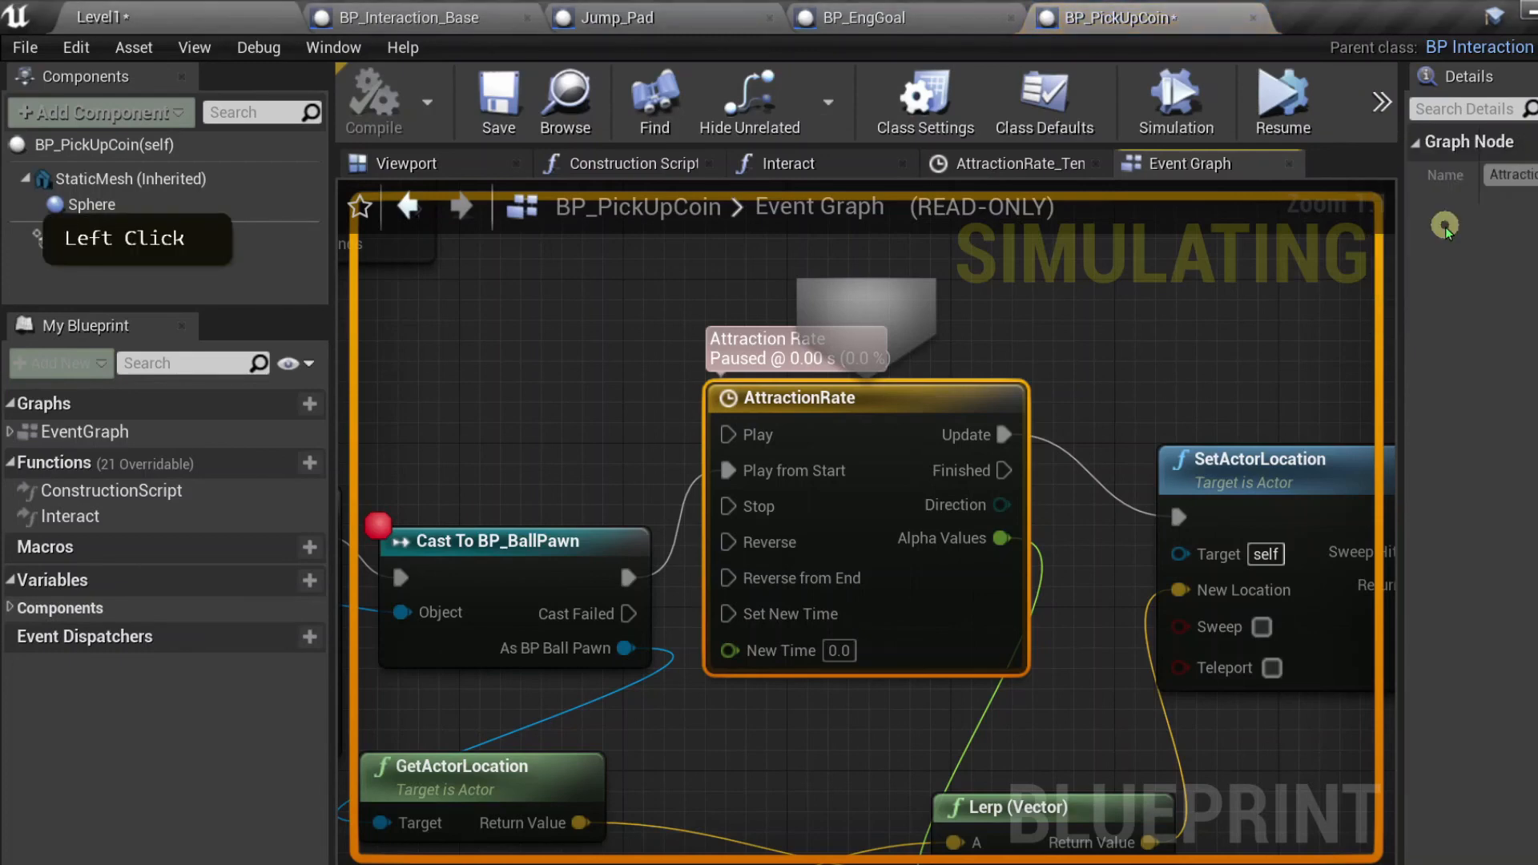
click(1382, 102)
click(1437, 223)
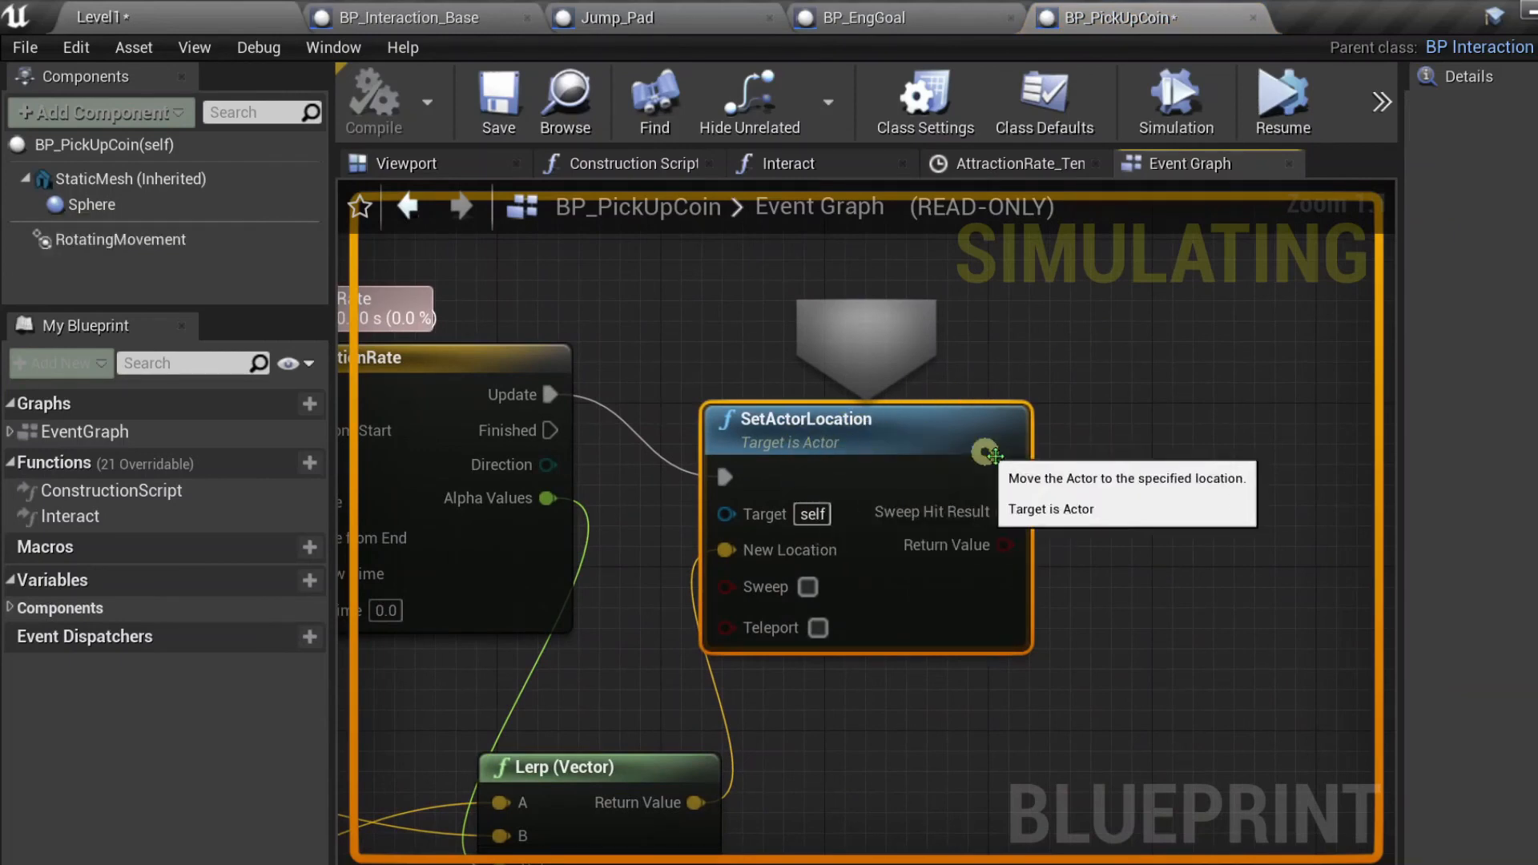
click(1383, 104)
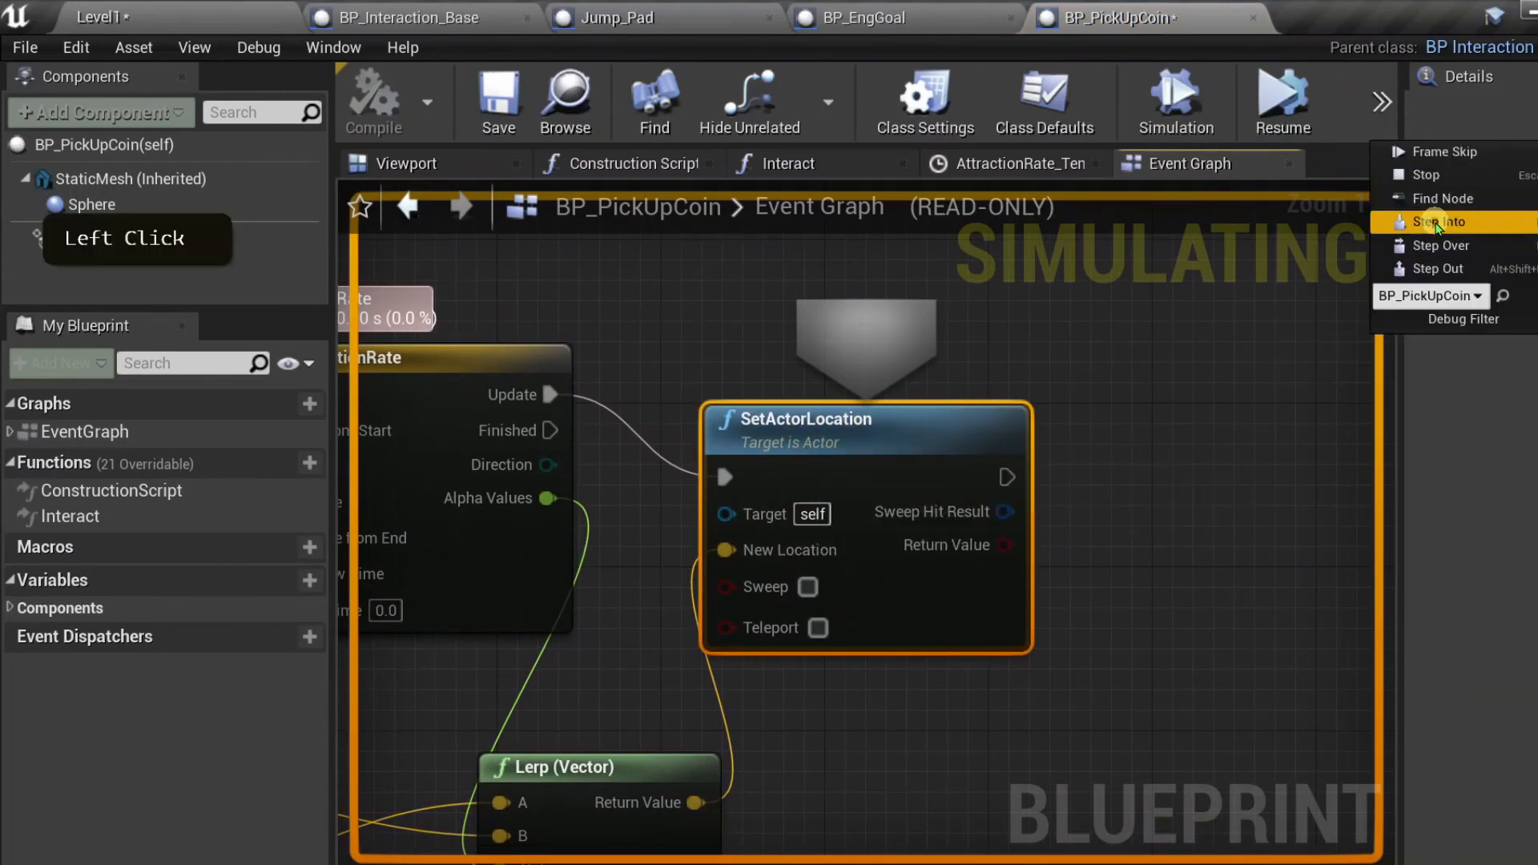
click(1436, 222)
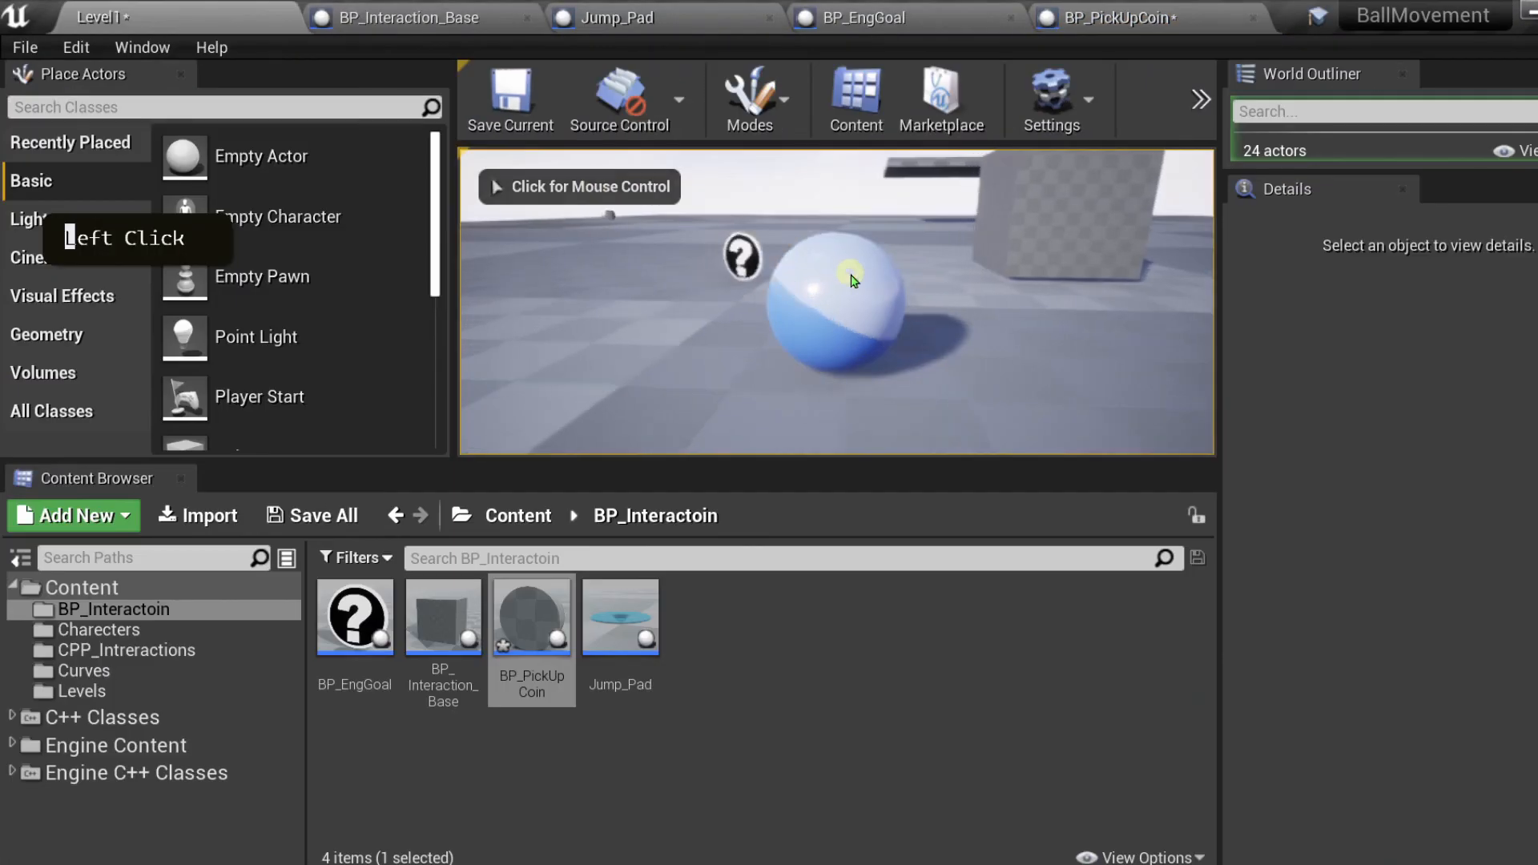
- Return control to the running game, roll the ball around the level, and stop the play session
click(745, 244)
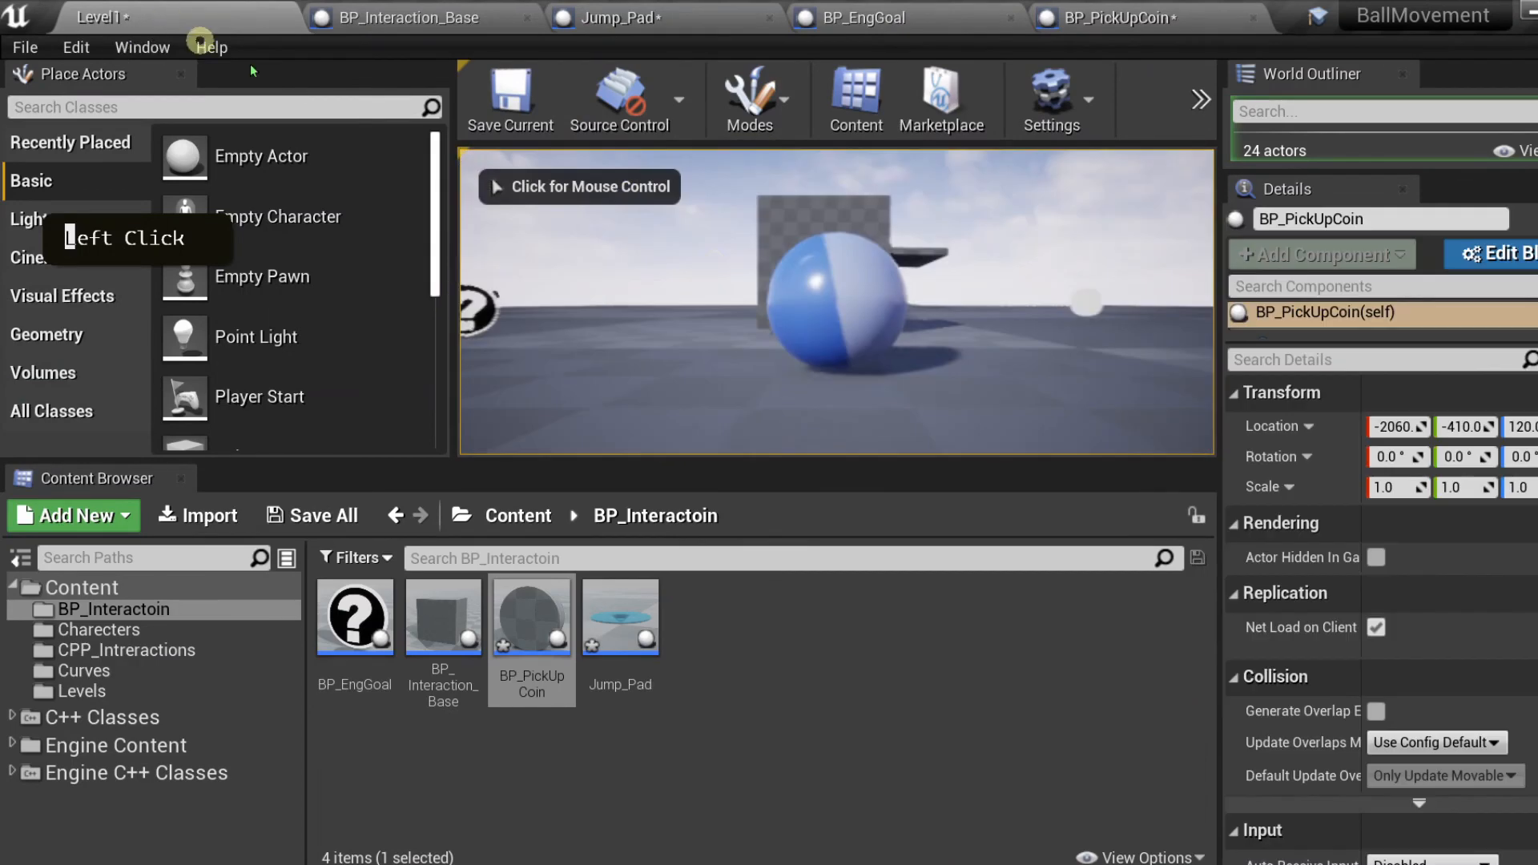
click(856, 311)
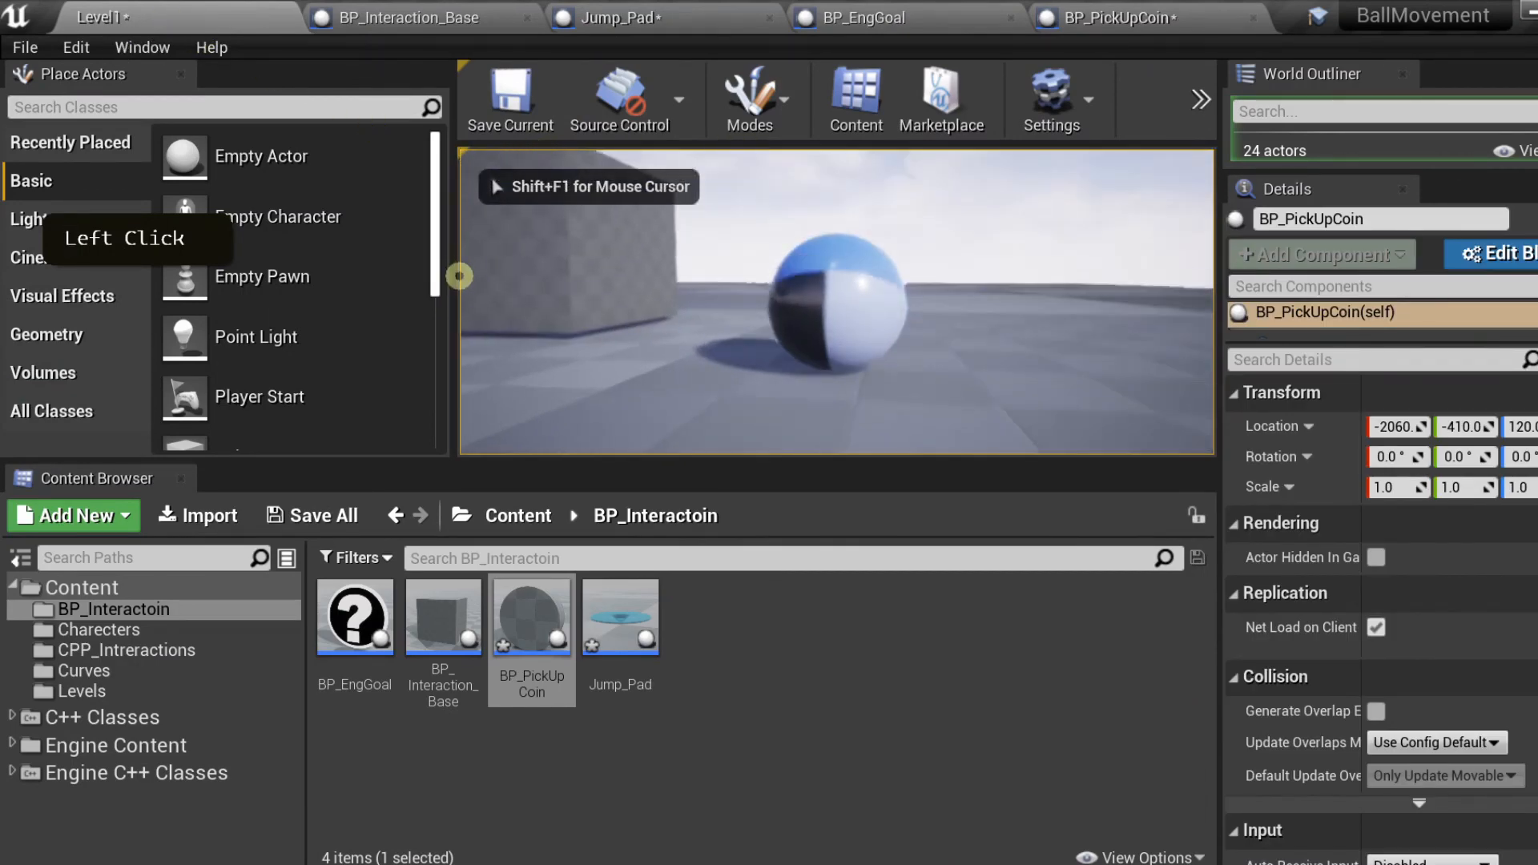
key(w)
key(Escape)
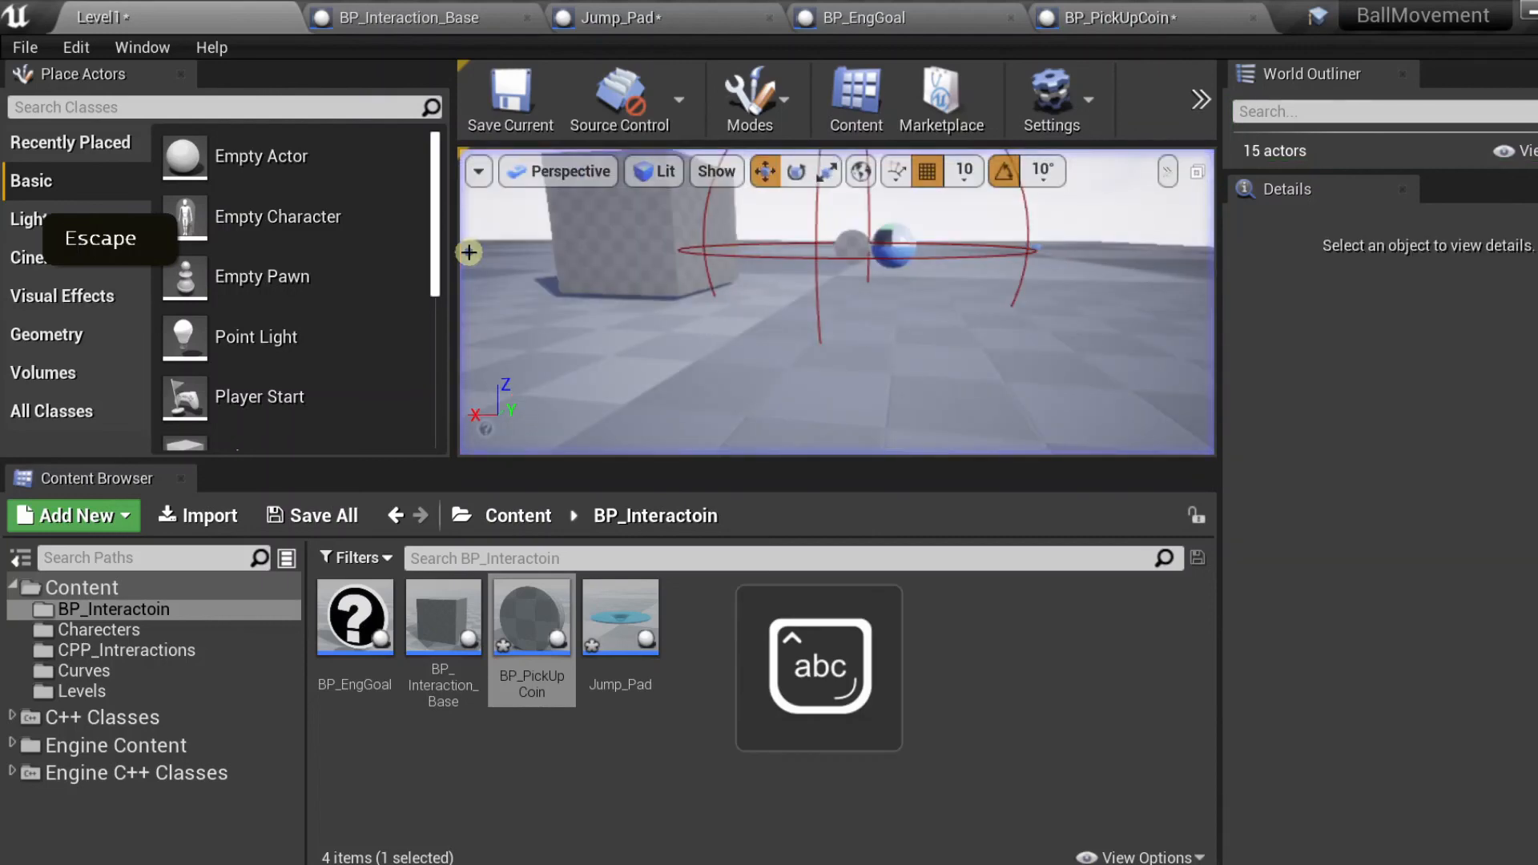